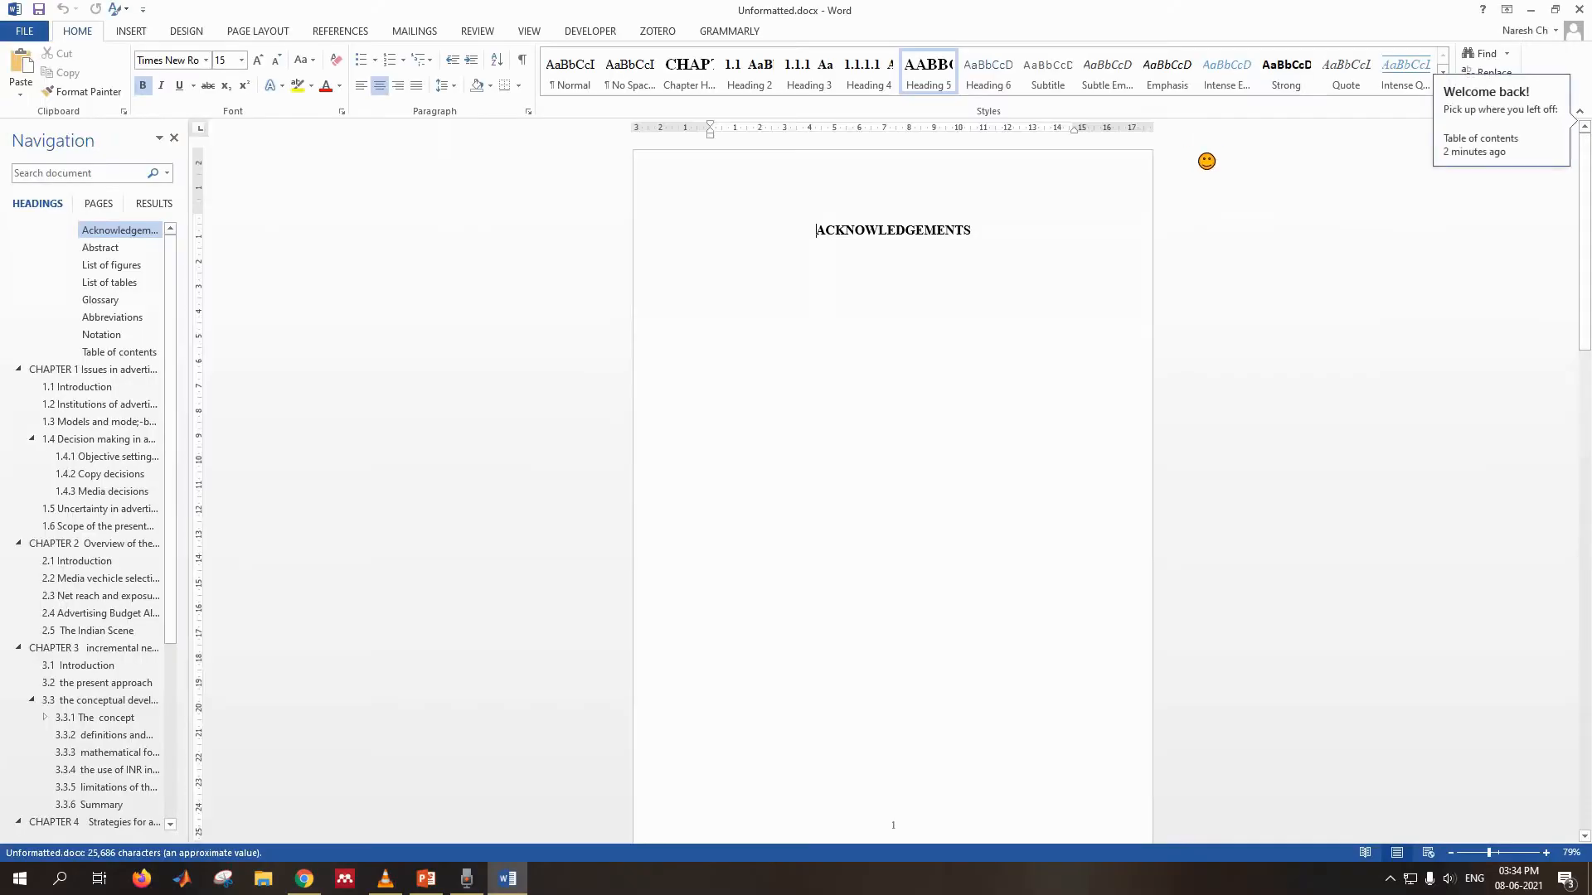
- Review the table of contents and the page where Chapter 1 begins to see how the pages are numbered
left_click(132, 351)
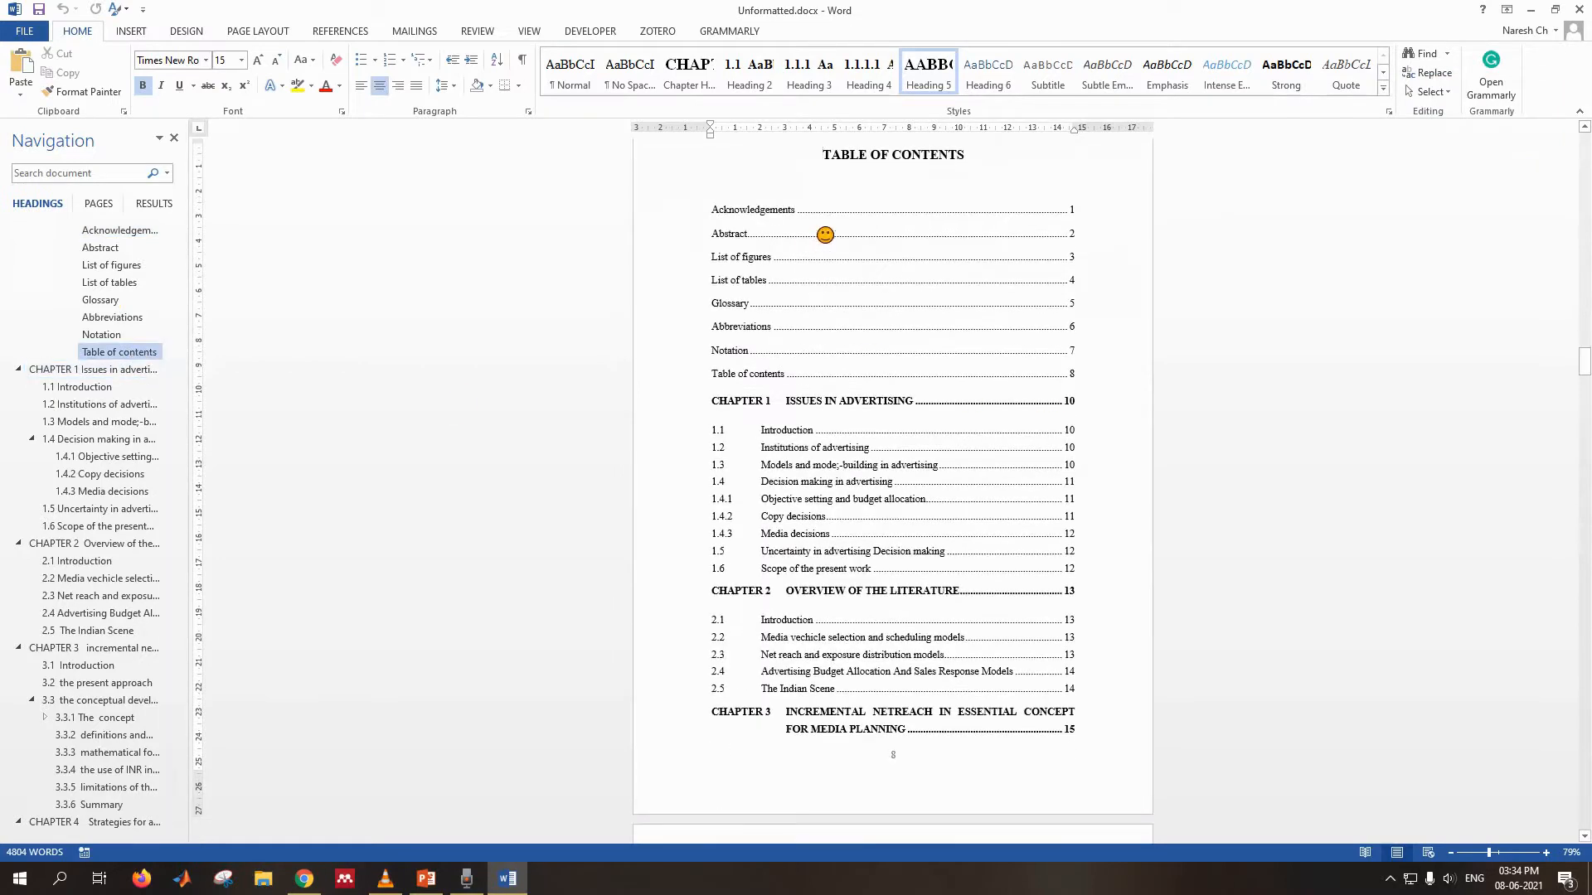
scroll(878, 309, "down", 6)
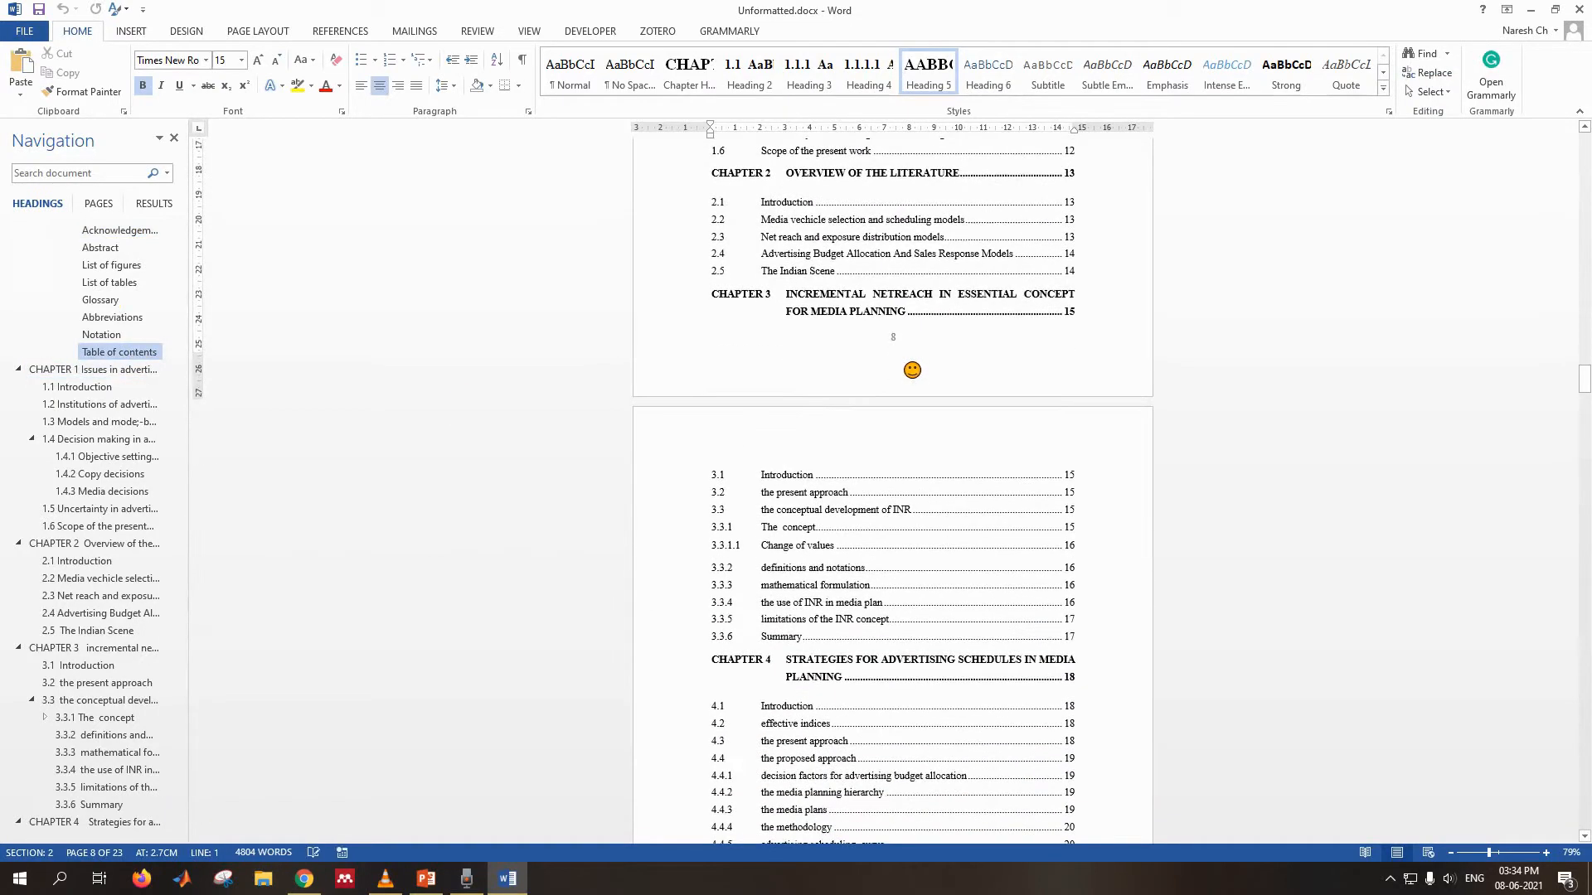
scroll(912, 369, "down", 8)
scroll(924, 358, "down", 6)
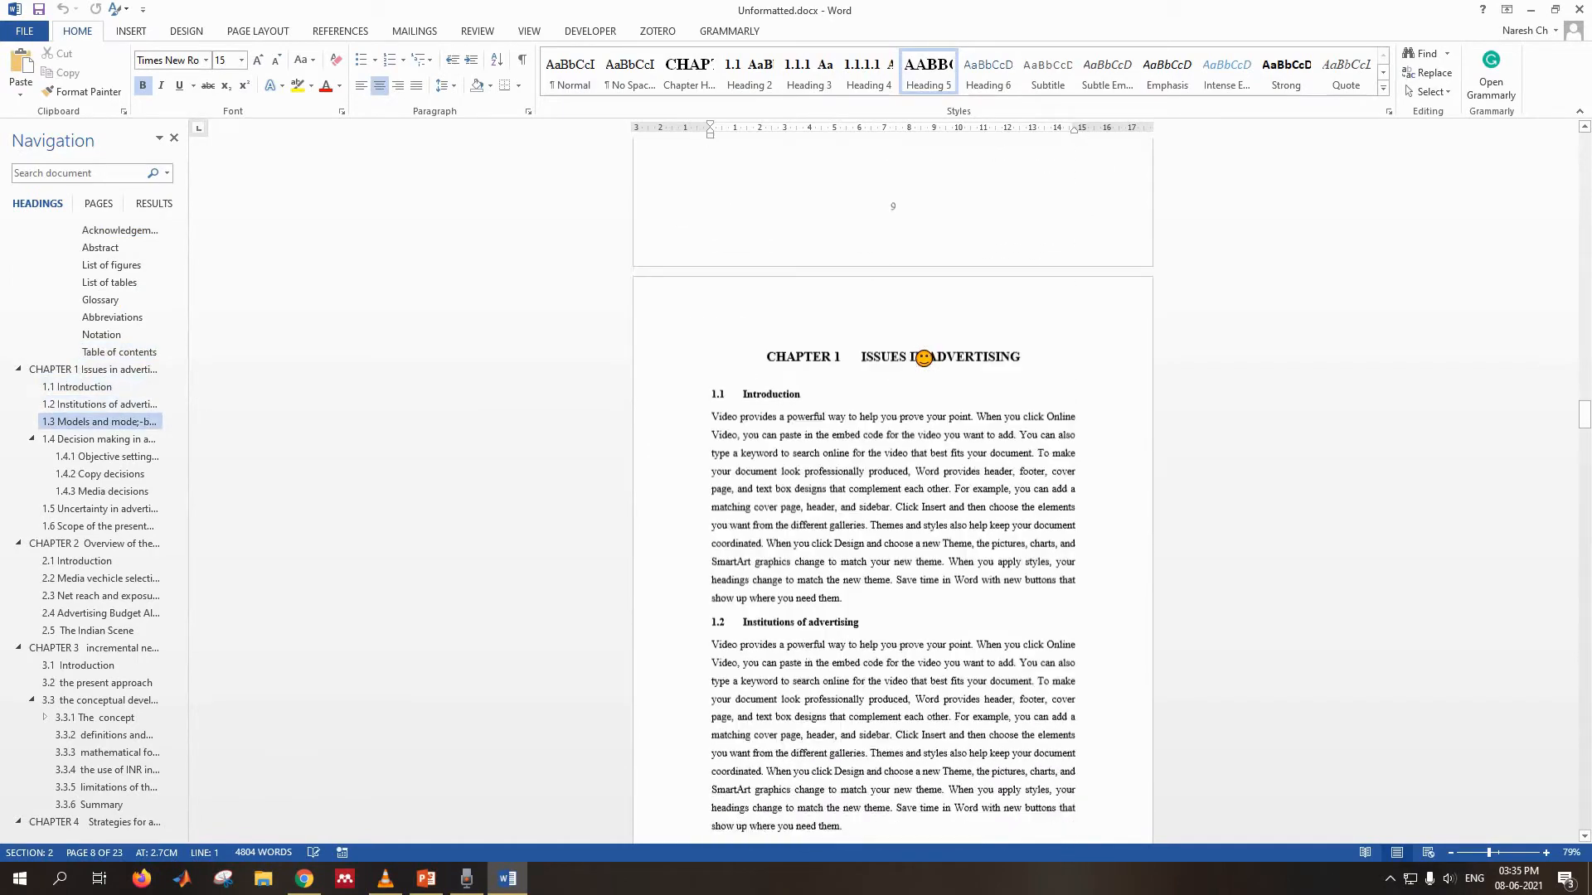
scroll(917, 448, "up", 7)
scroll(826, 447, "up", 12)
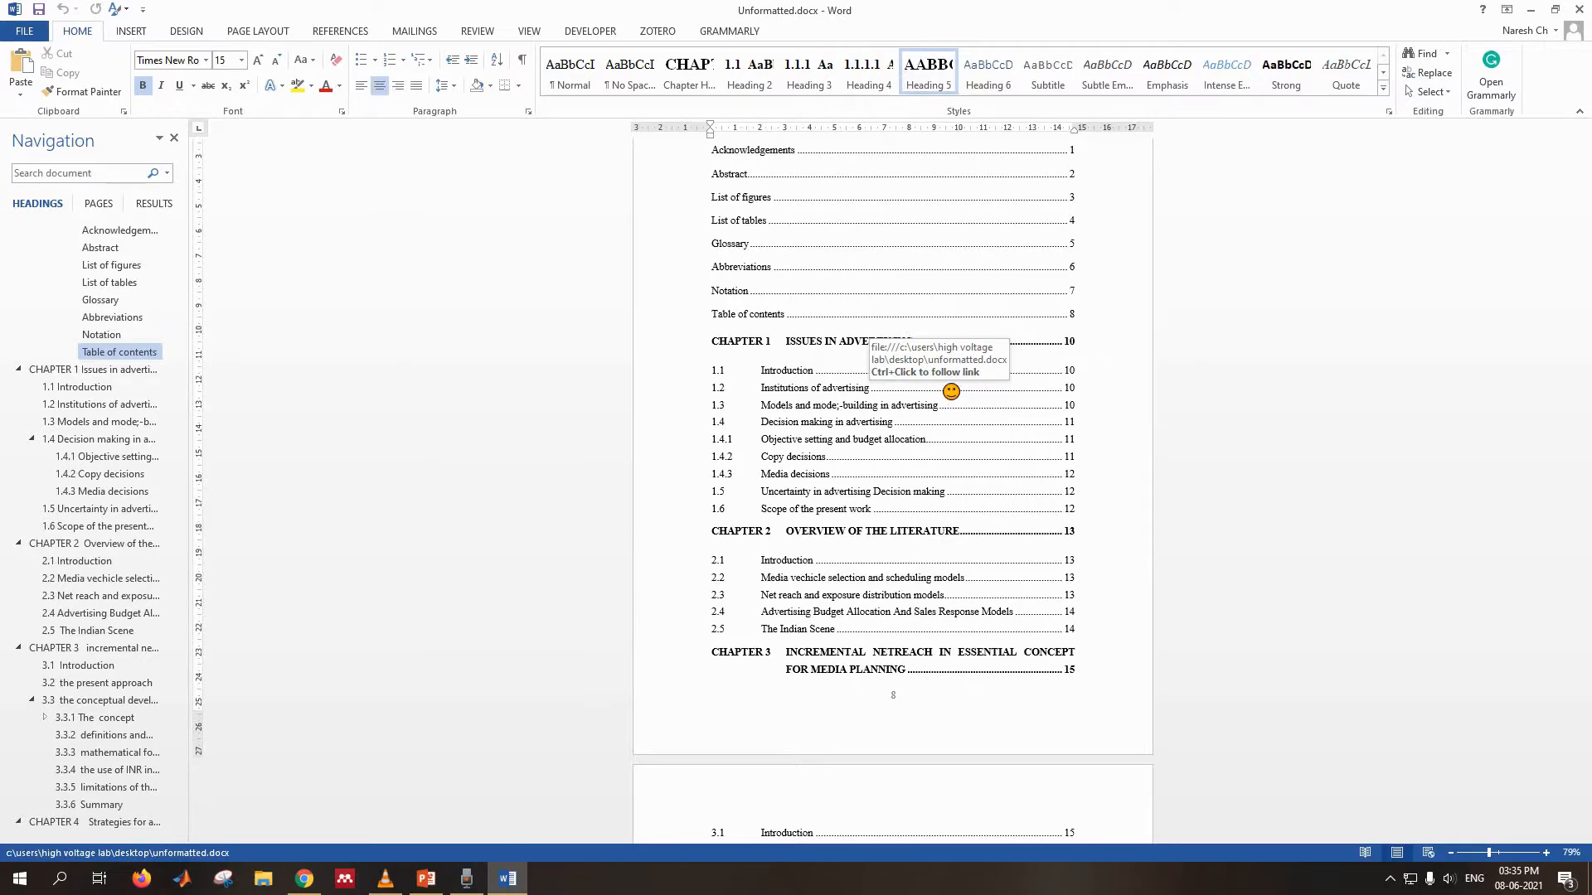
left_click(901, 251)
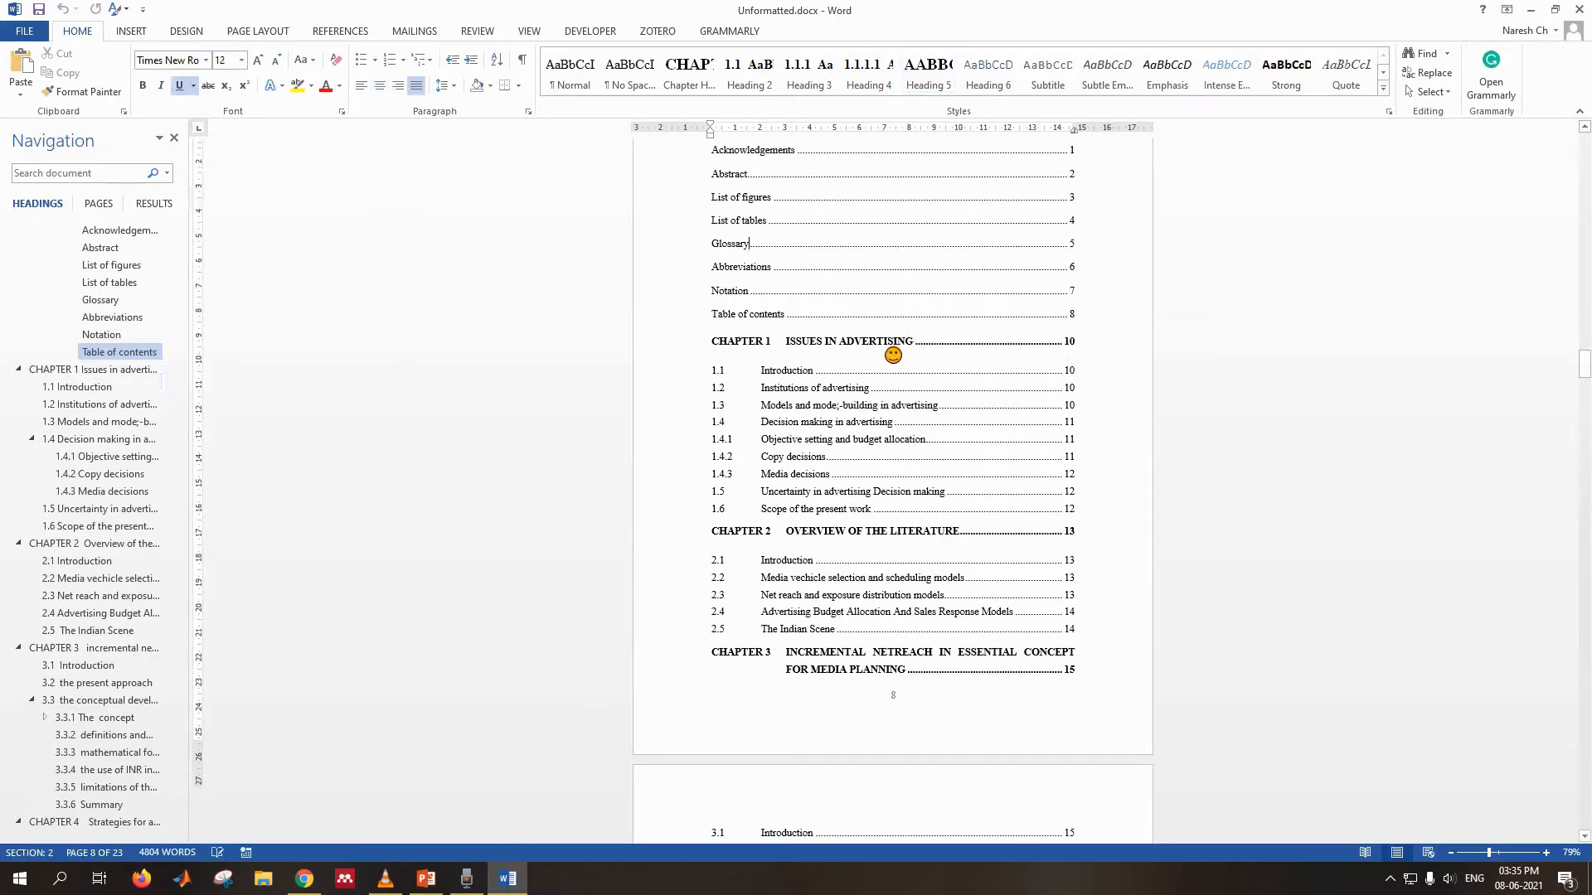
scroll(893, 355, "up", 3)
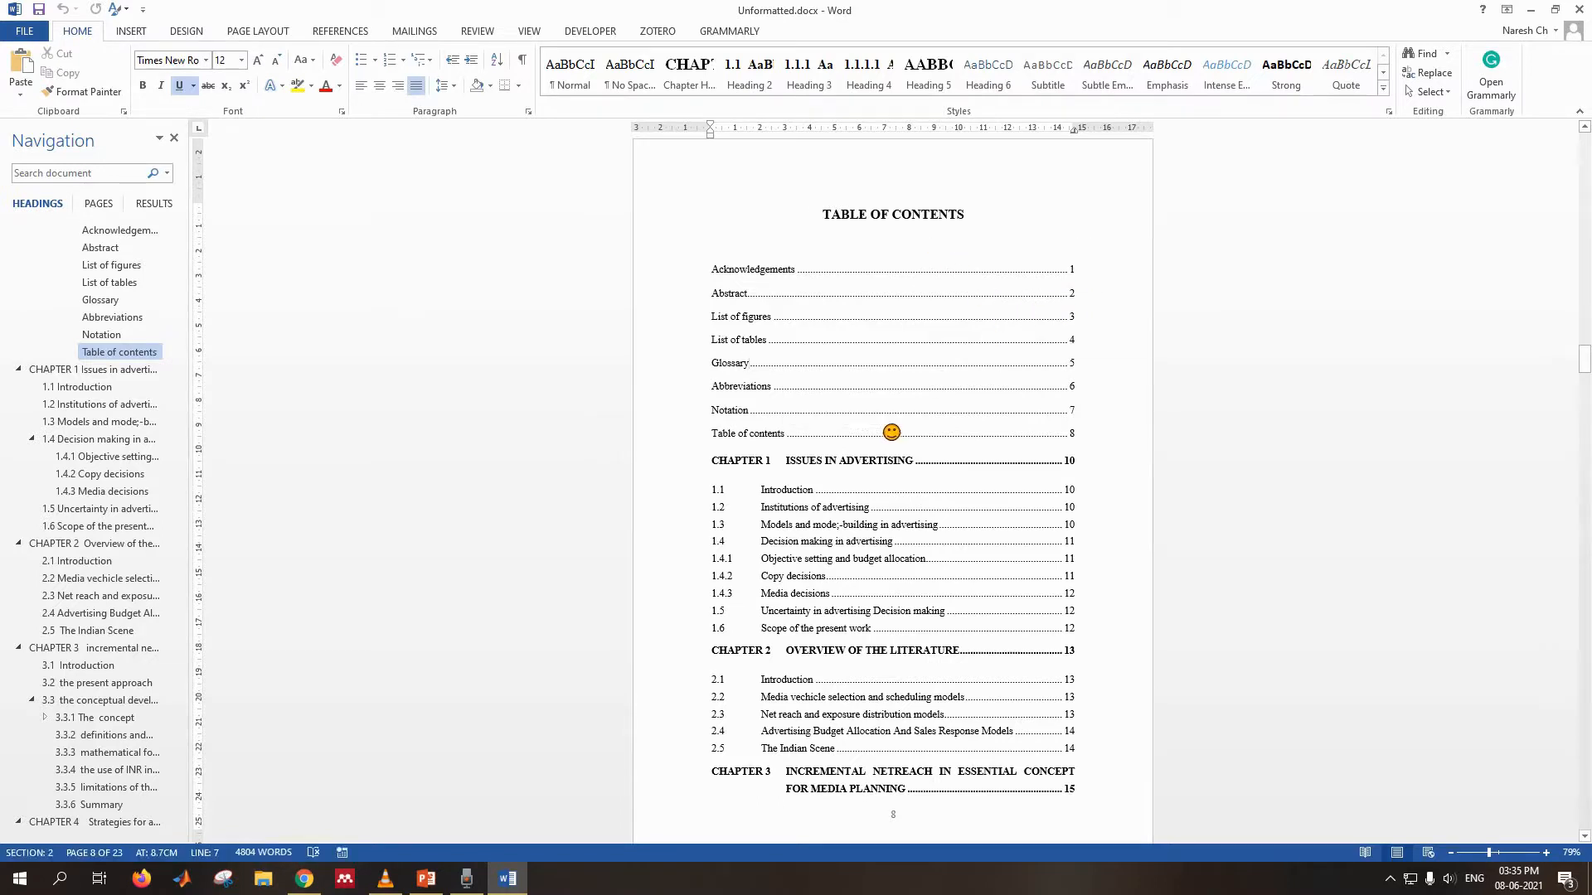
- Examine the front-matter entries in the table of contents, from Acknowledgements to Table of contents, and their page numbers
left_click_drag(712, 270, 744, 342)
left_click(761, 387)
left_click_drag(1080, 271, 1088, 446)
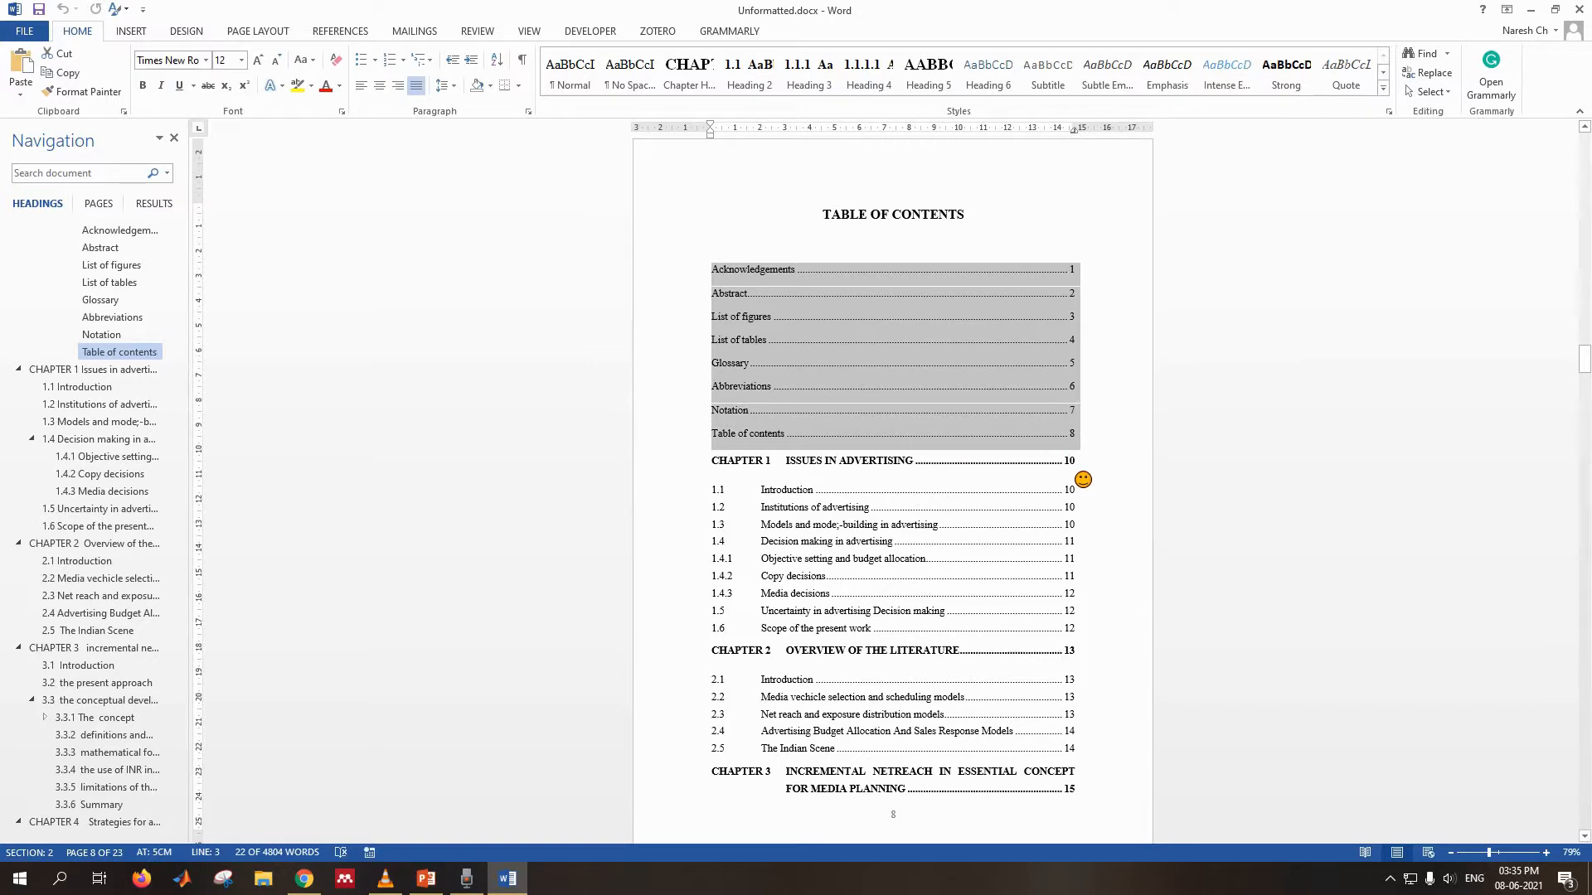
left_click(1093, 443)
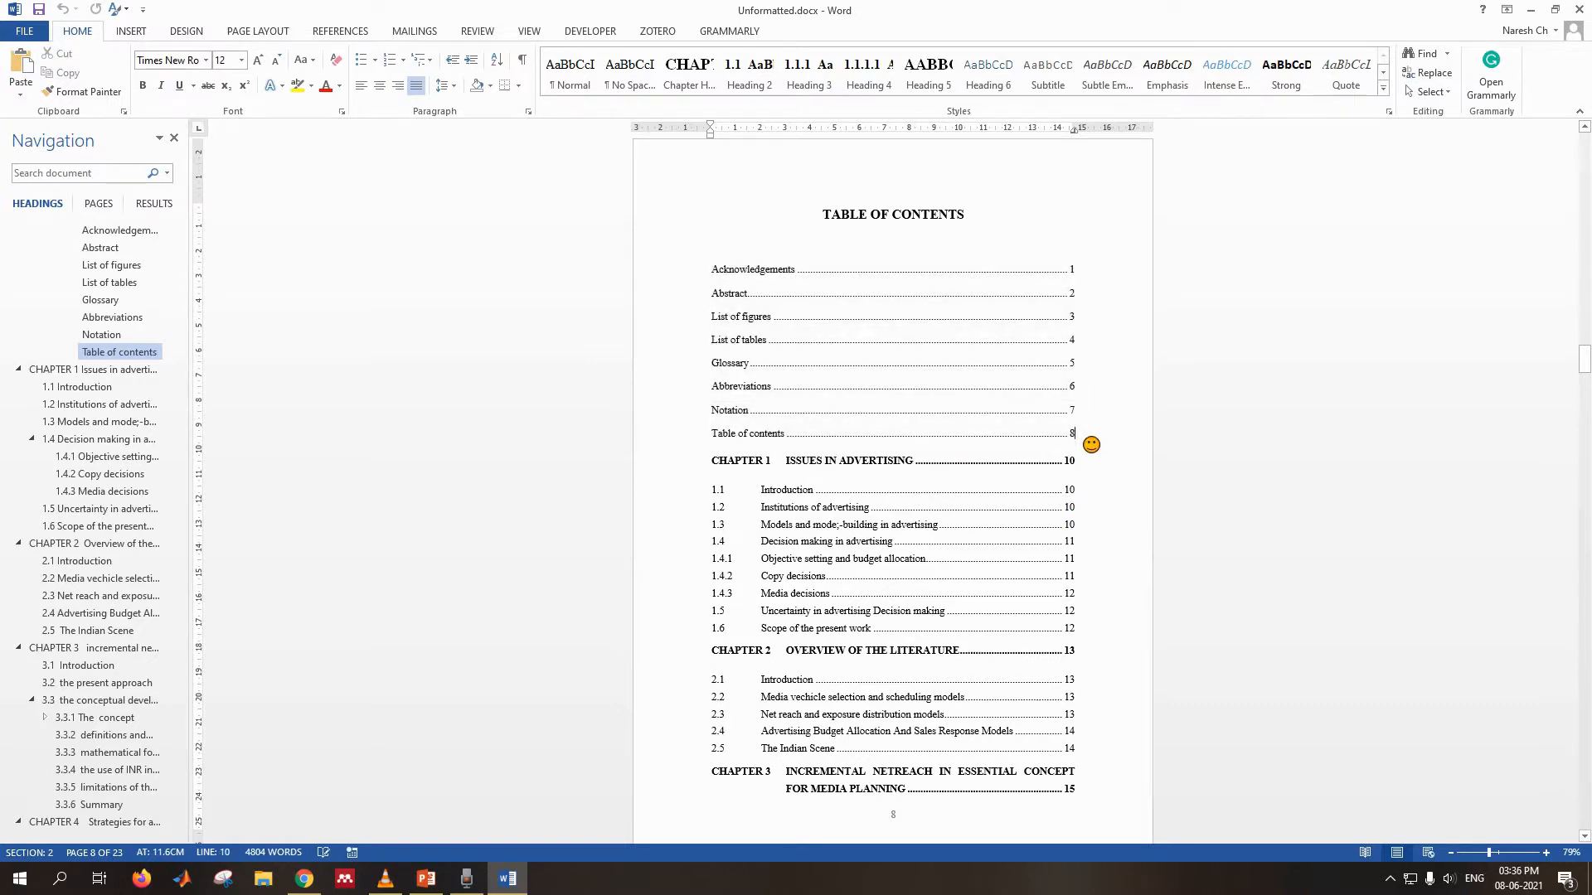
left_click_drag(1081, 424, 926, 337)
left_click(903, 398)
left_click(733, 292)
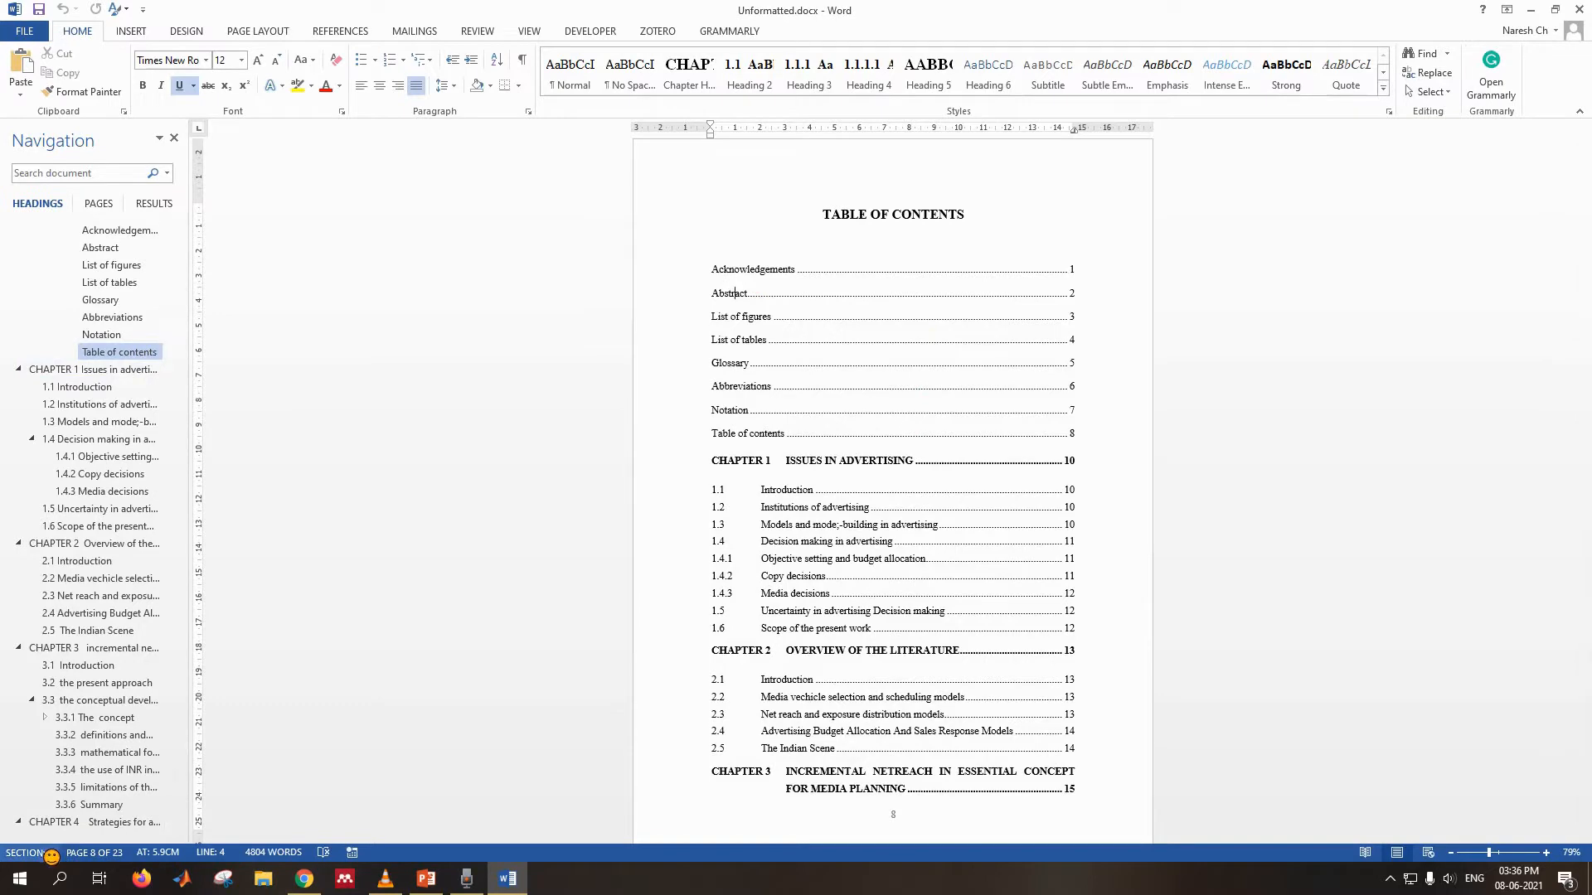
left_click(761, 507)
- Compare the page numbering and section of the Notation page, the table of contents and the first page of Chapter 1
scroll(759, 497, "up", 2)
scroll(759, 497, "up", 18)
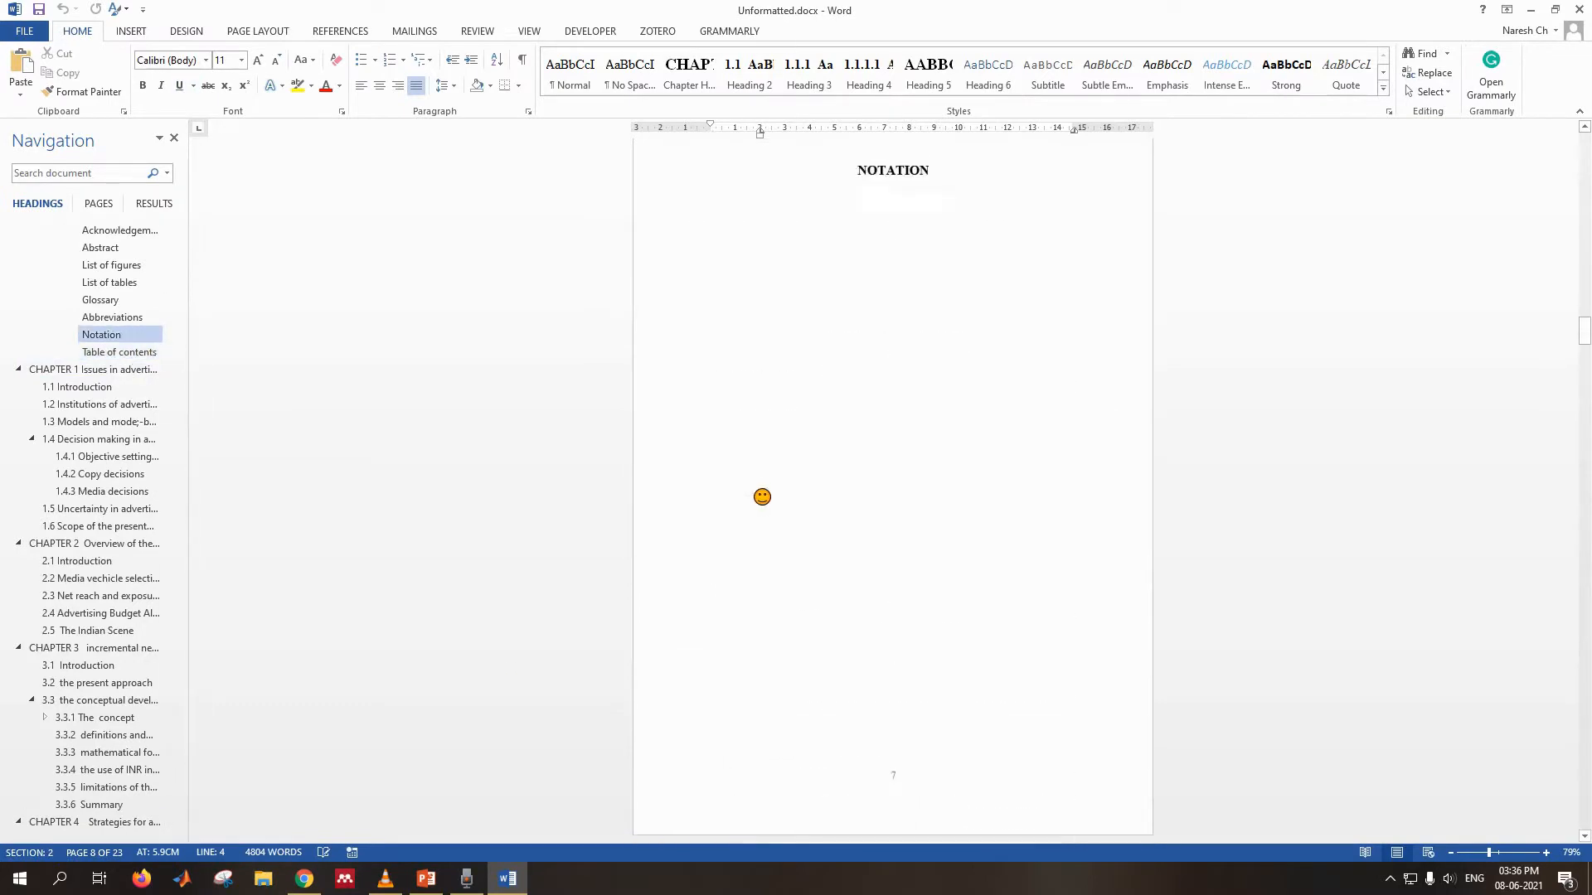
left_click(850, 572)
scroll(855, 564, "down", 12)
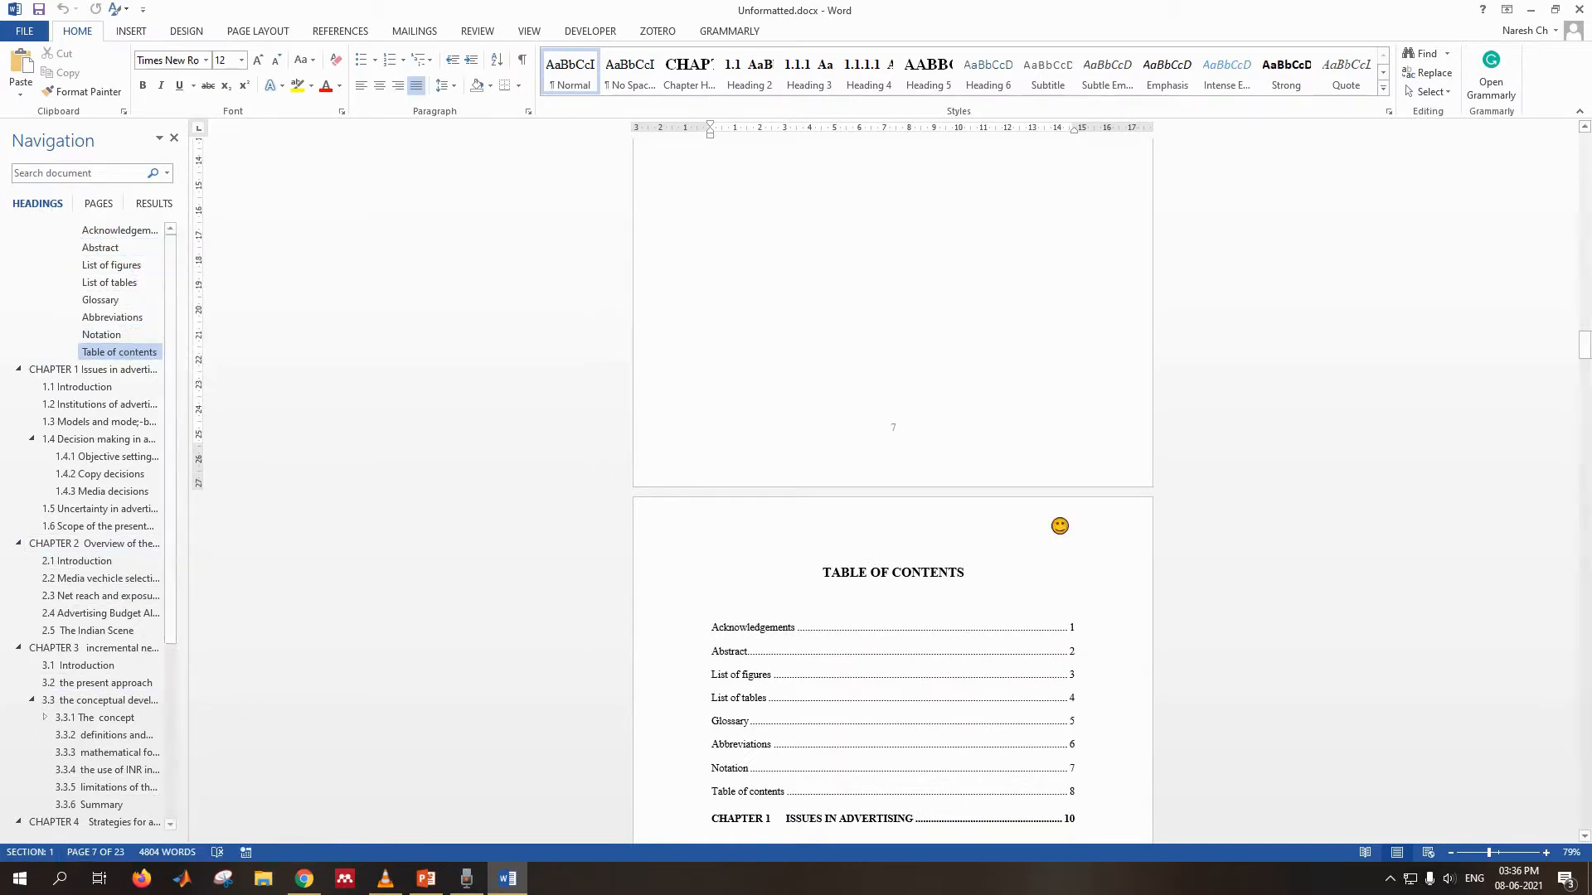
left_click(98, 369)
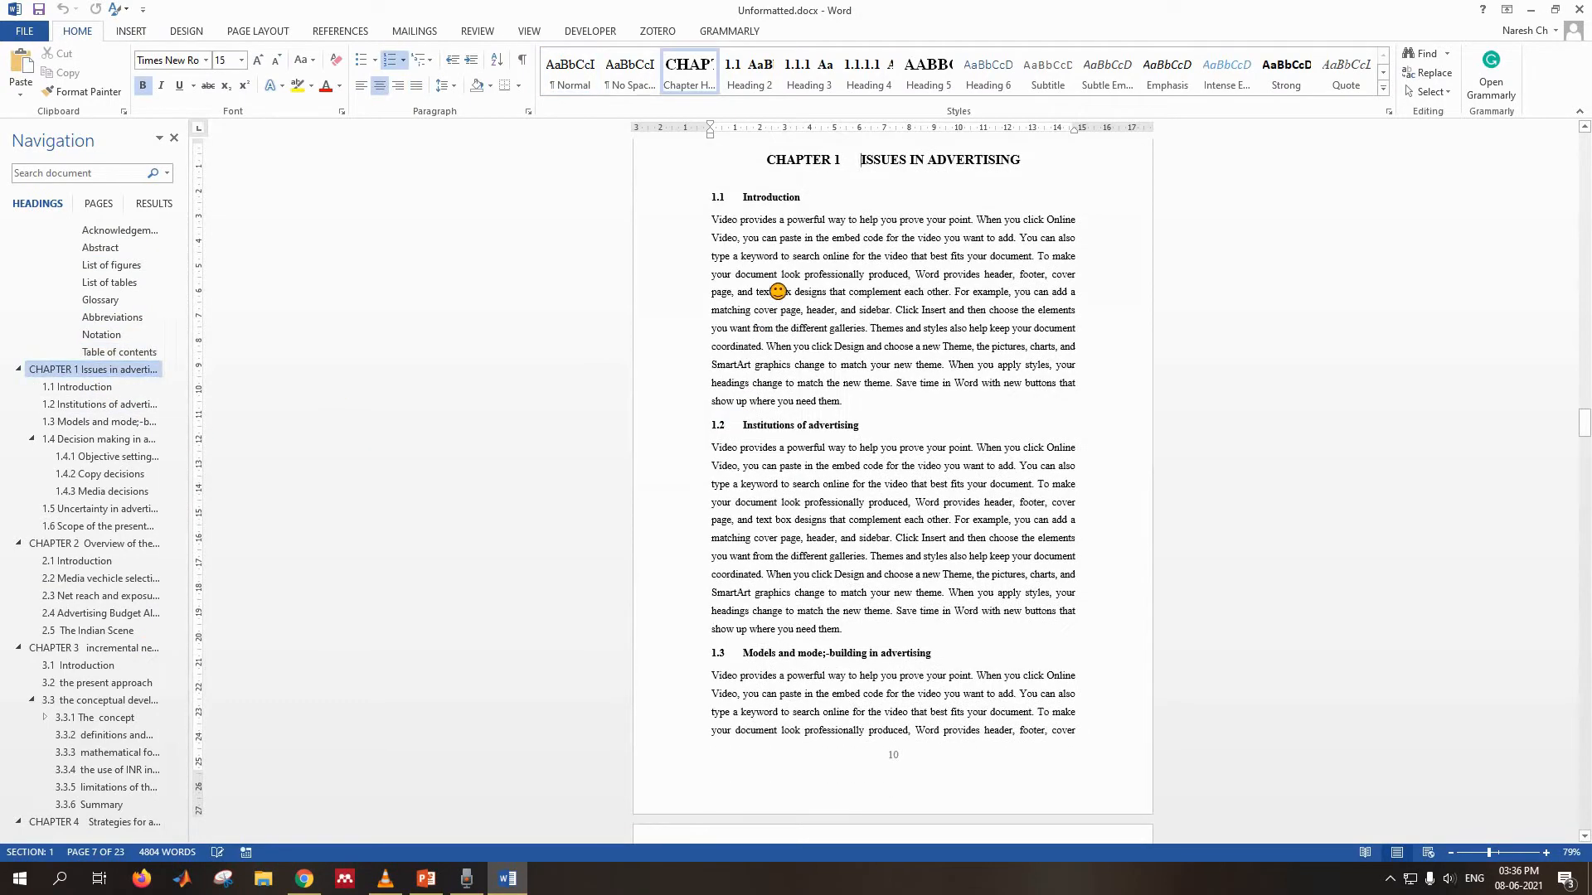
left_click(777, 291)
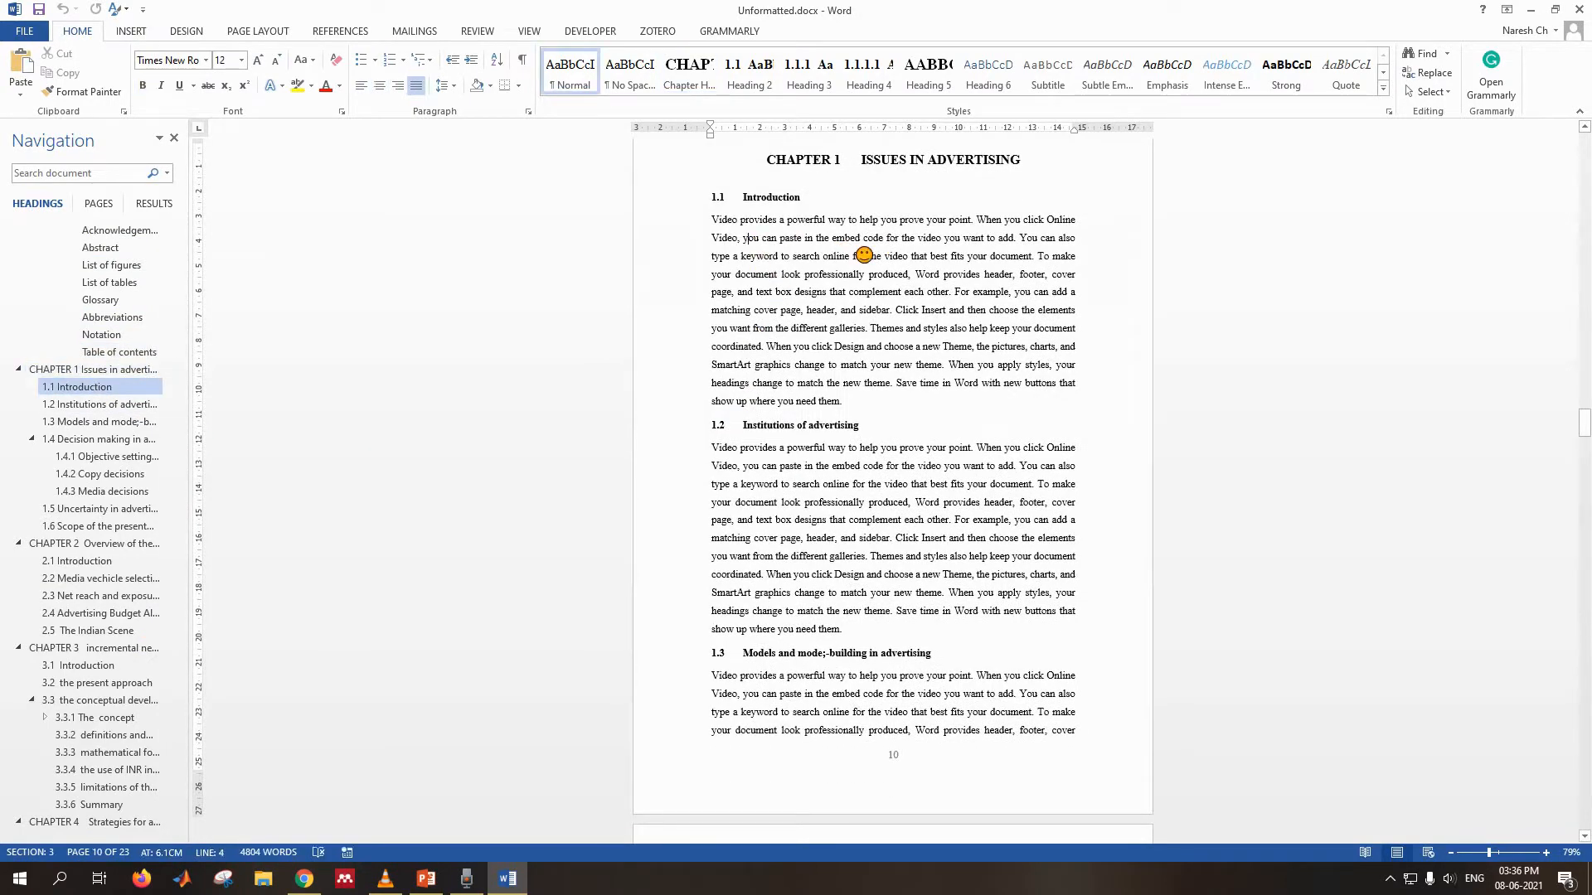
scroll(848, 296, "up", 3)
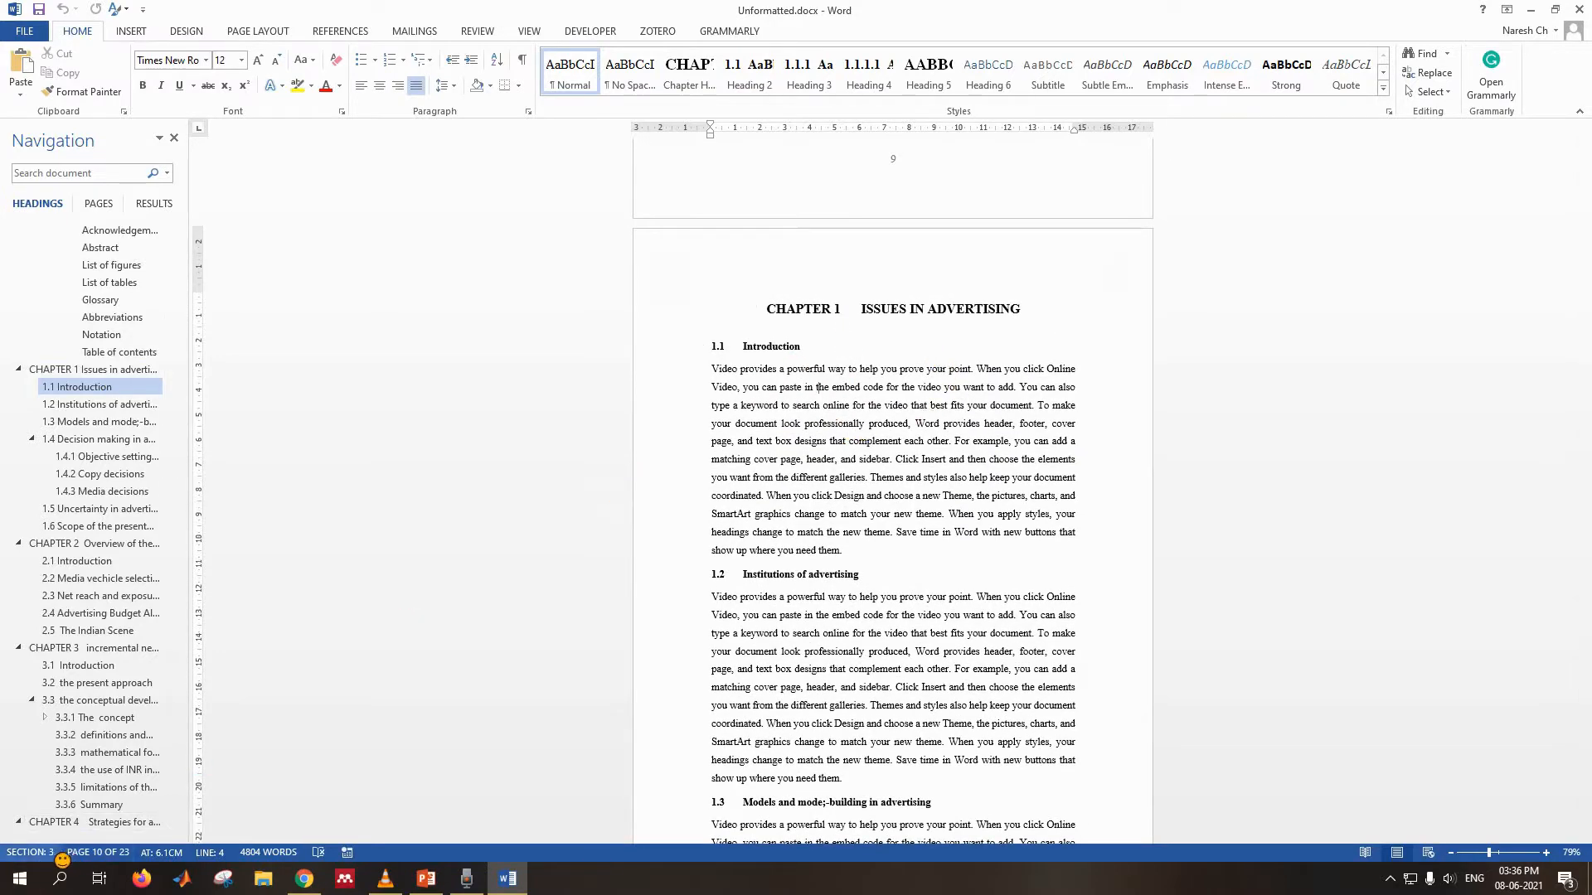
scroll(783, 514, "up", 18)
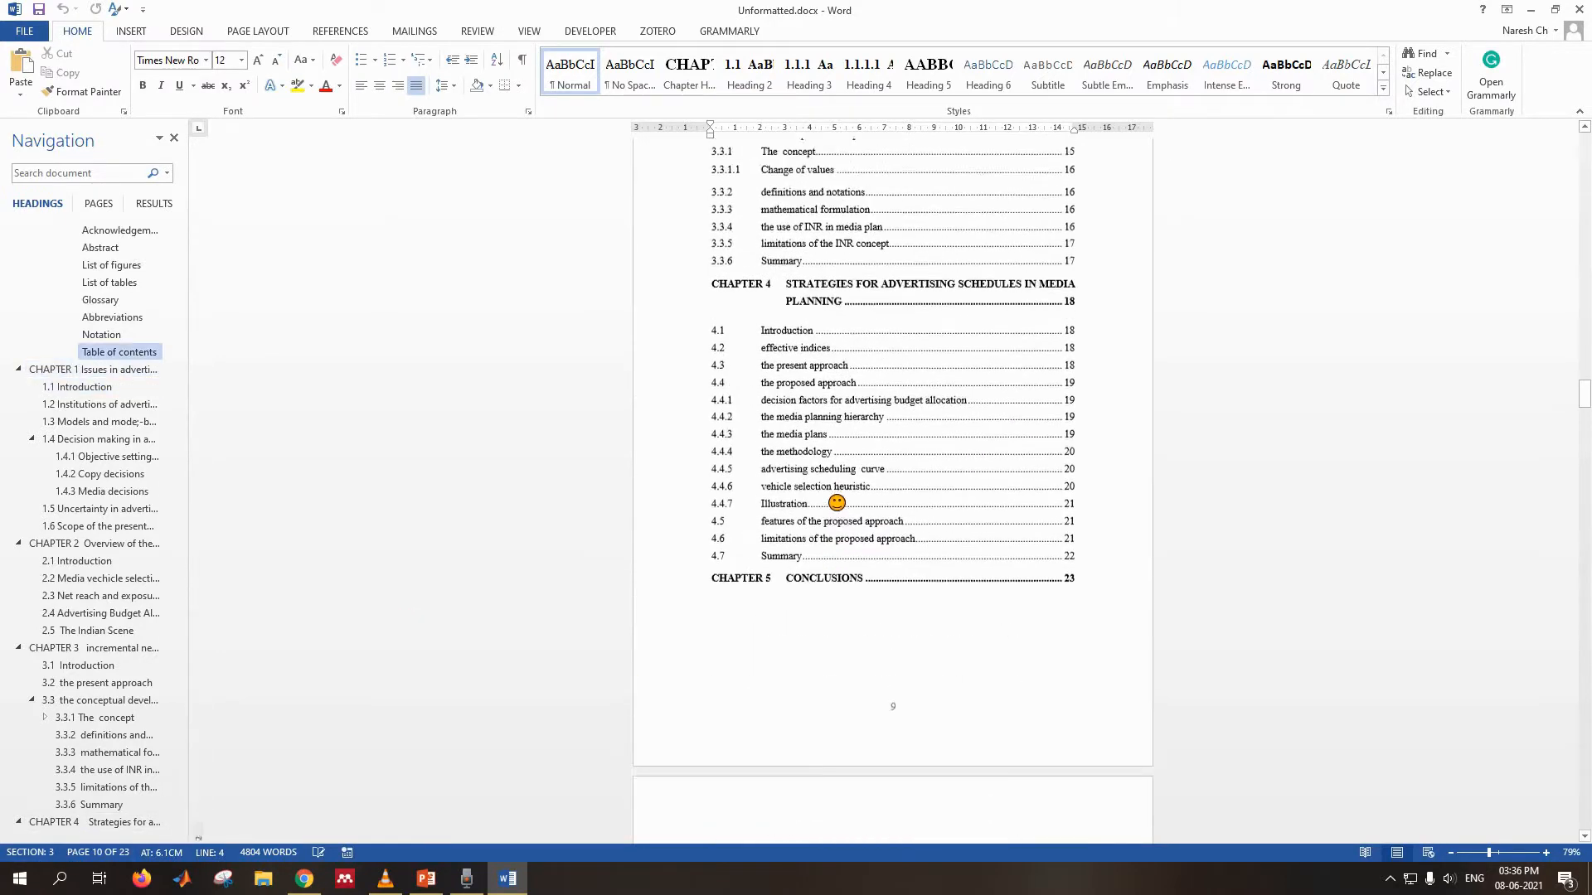
- Check the page numbers at the foot of the Acknowledgements and Abstract pages, and undo the accidental edit on the Abstract page
left_click(116, 230)
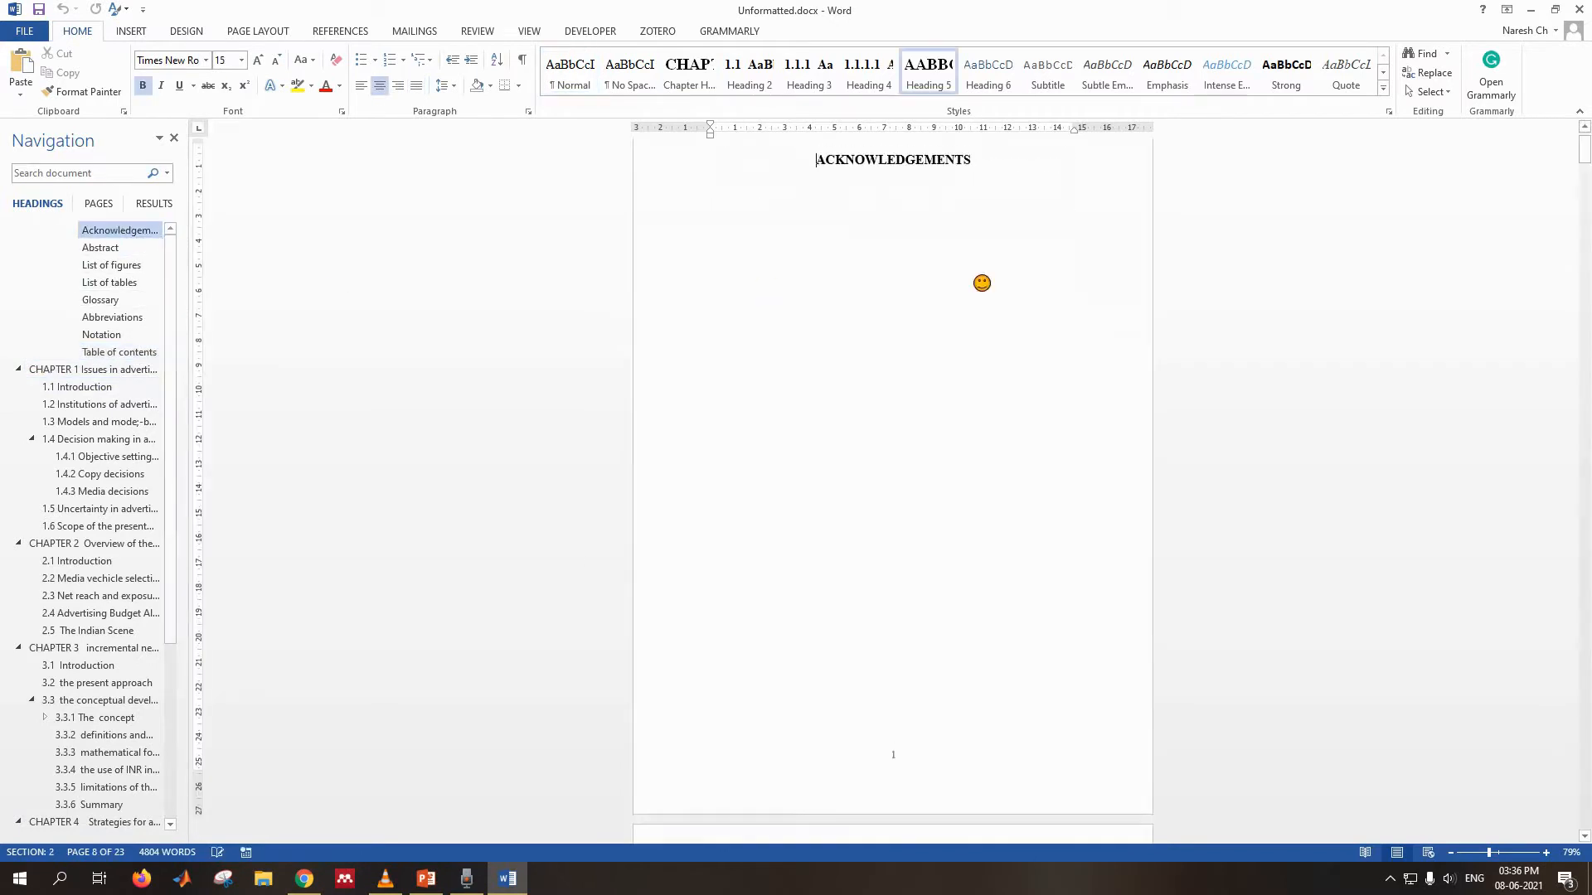
scroll(897, 204, "up", 1)
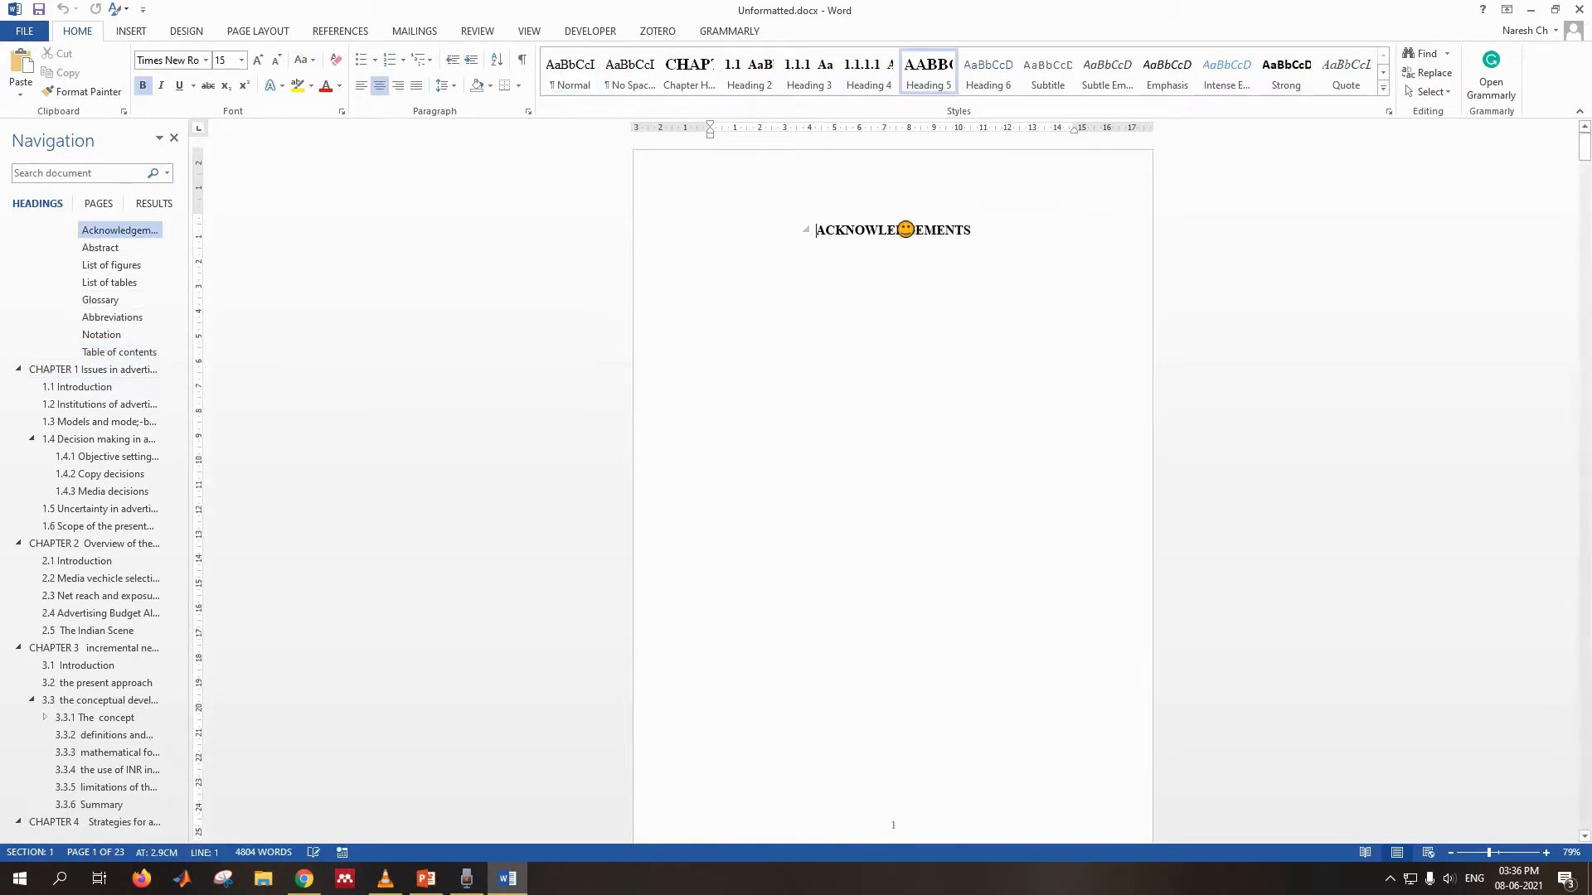
scroll(915, 236, "down", 5)
scroll(930, 232, "down", 3)
scroll(931, 232, "up", 1)
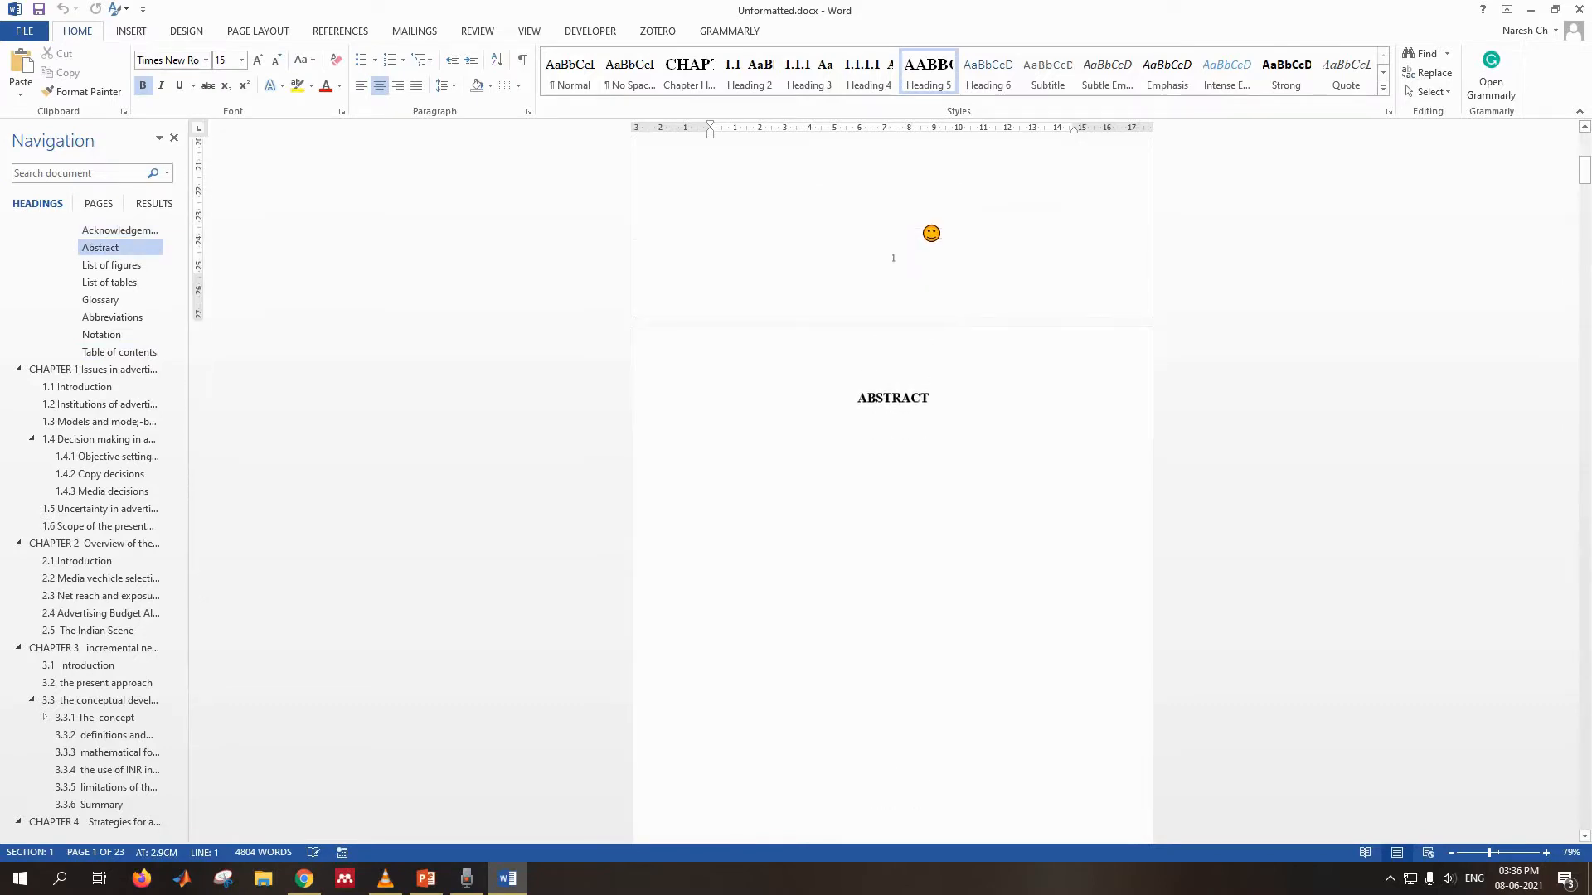
scroll(917, 272, "up", 6)
scroll(916, 273, "down", 11)
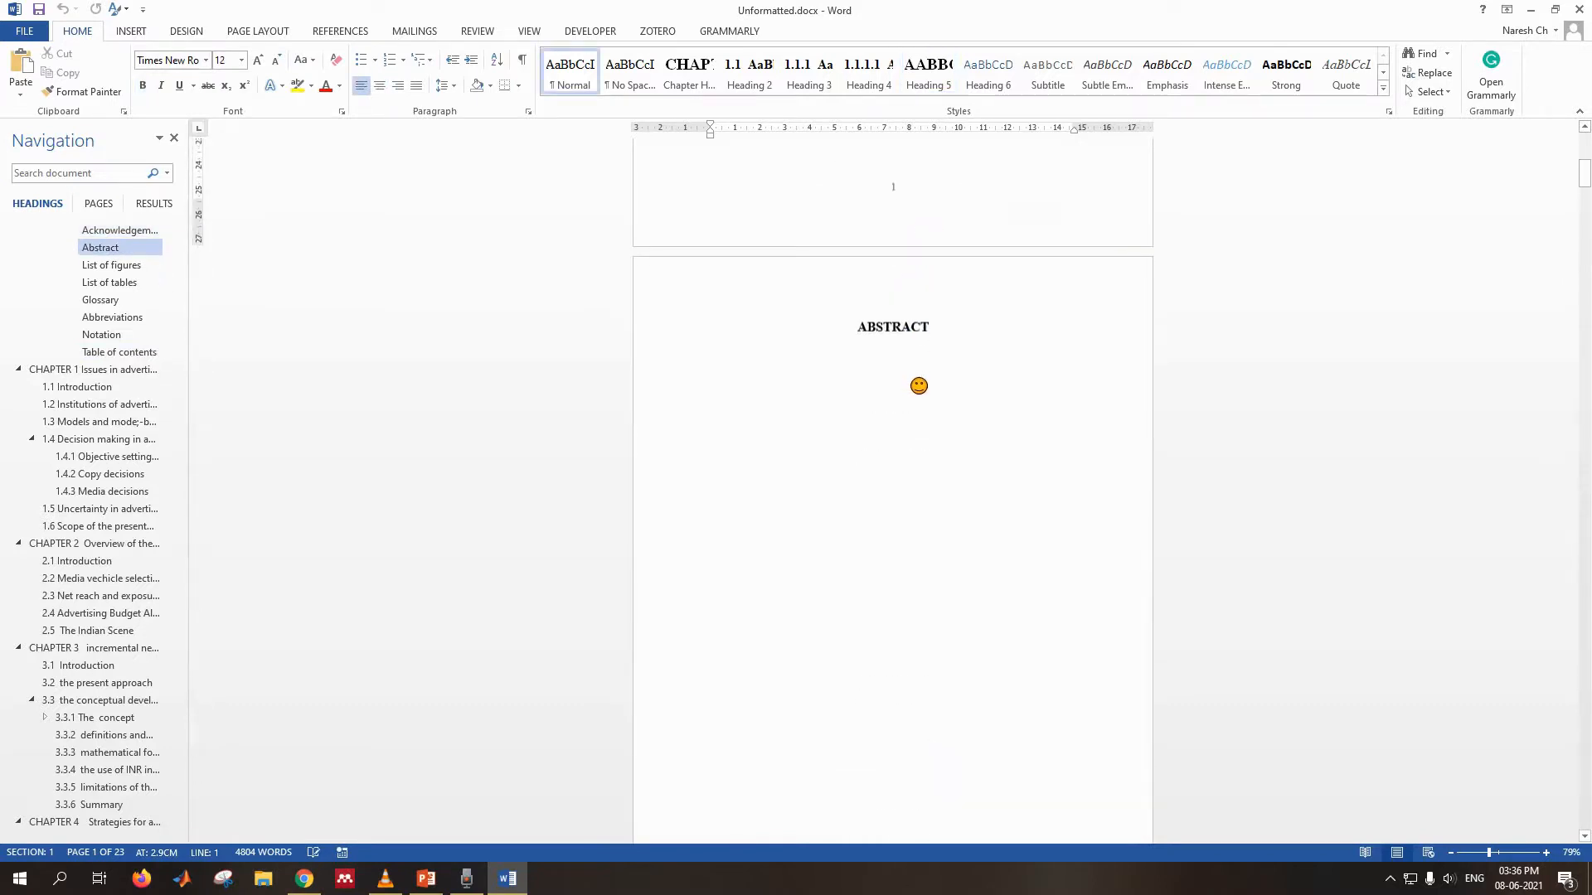
key("ctrl+z")
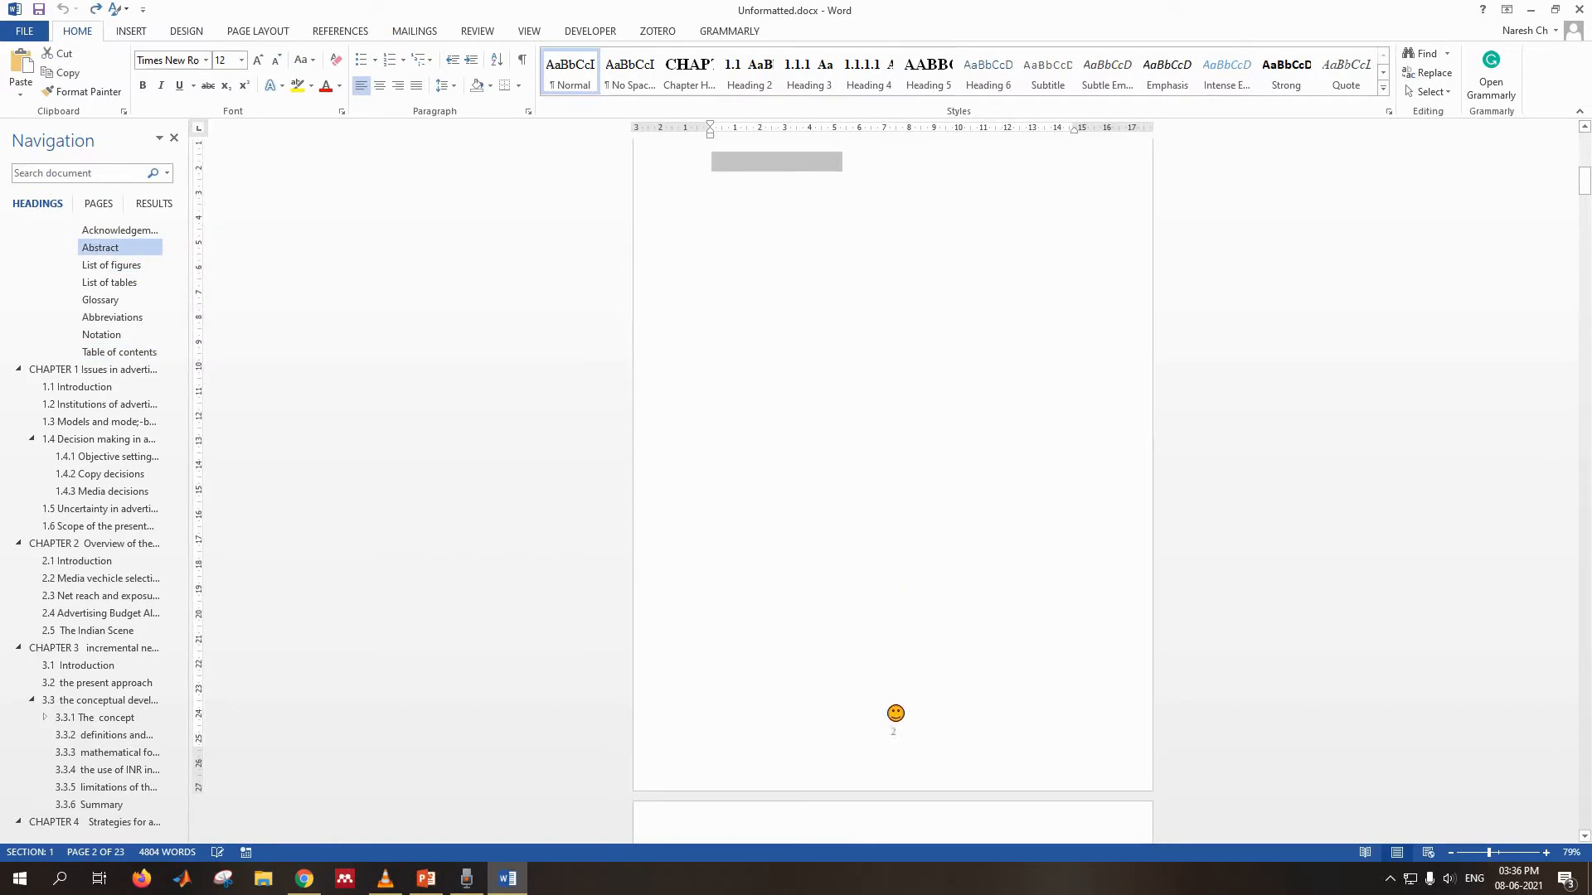
key("ctrl+z")
- Replace the page number in the Section 1 footer with the bottom-of-page Plain Number 2 design
double_click(898, 760)
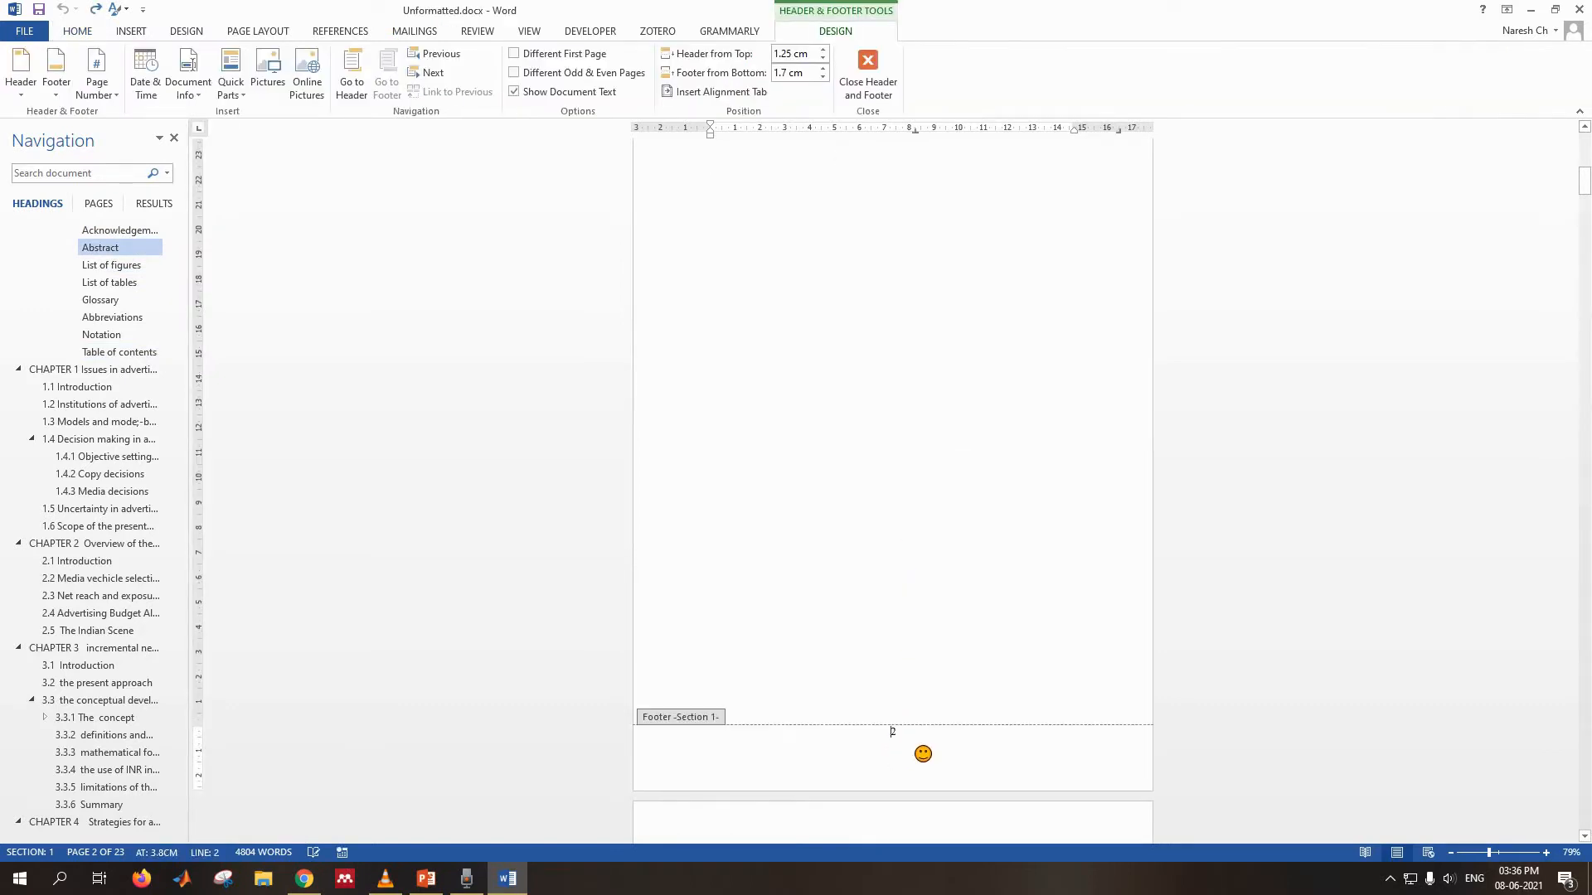
scroll(920, 581, "down", 7)
scroll(932, 531, "up", 2)
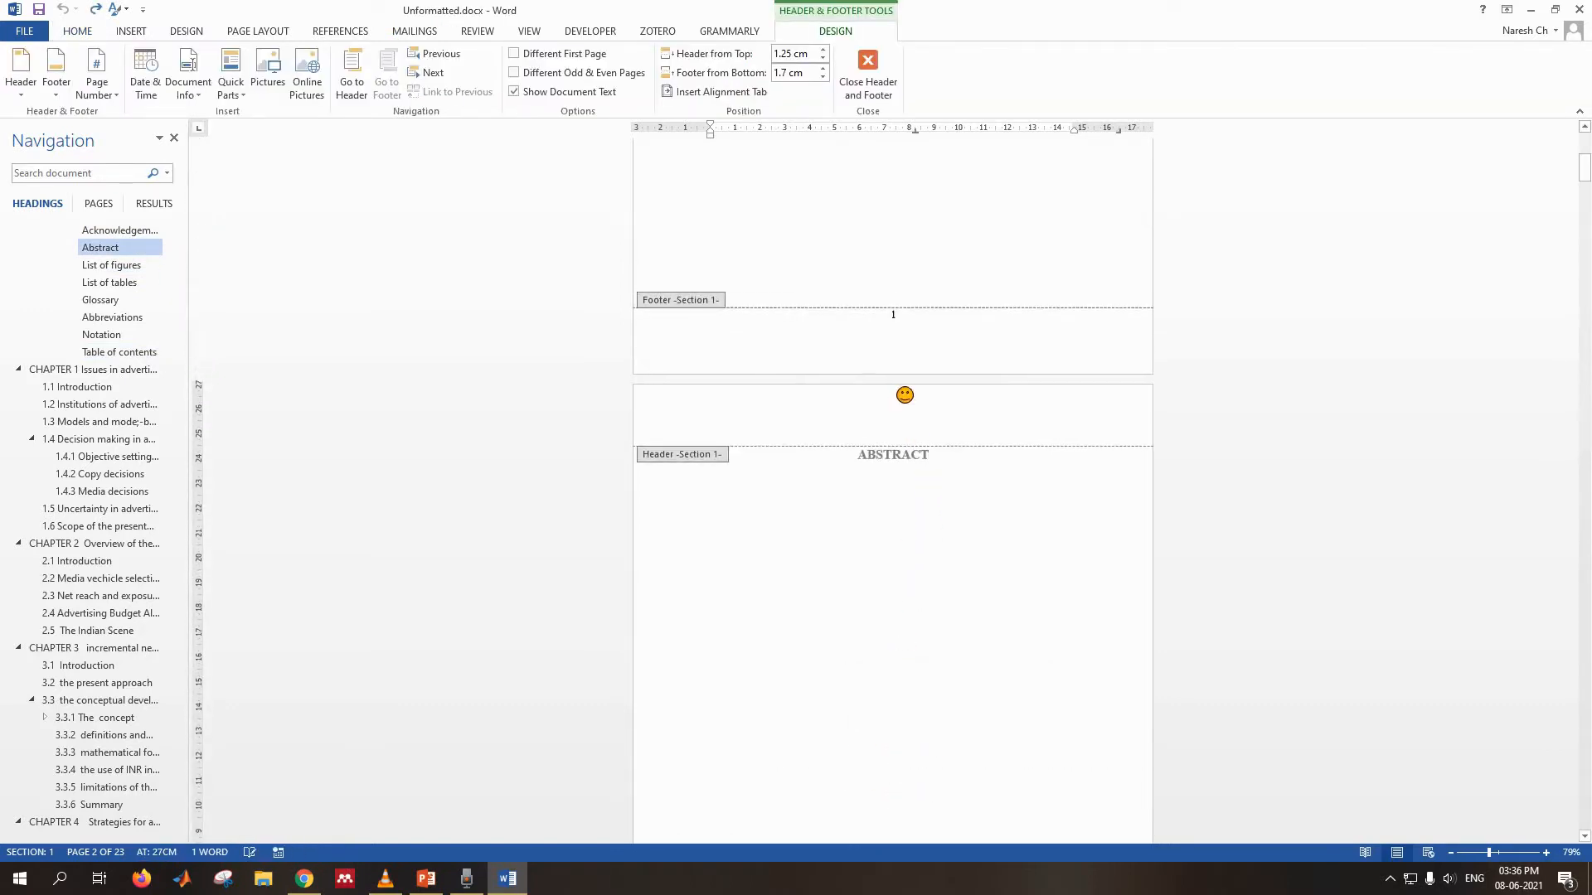
double_click(872, 327)
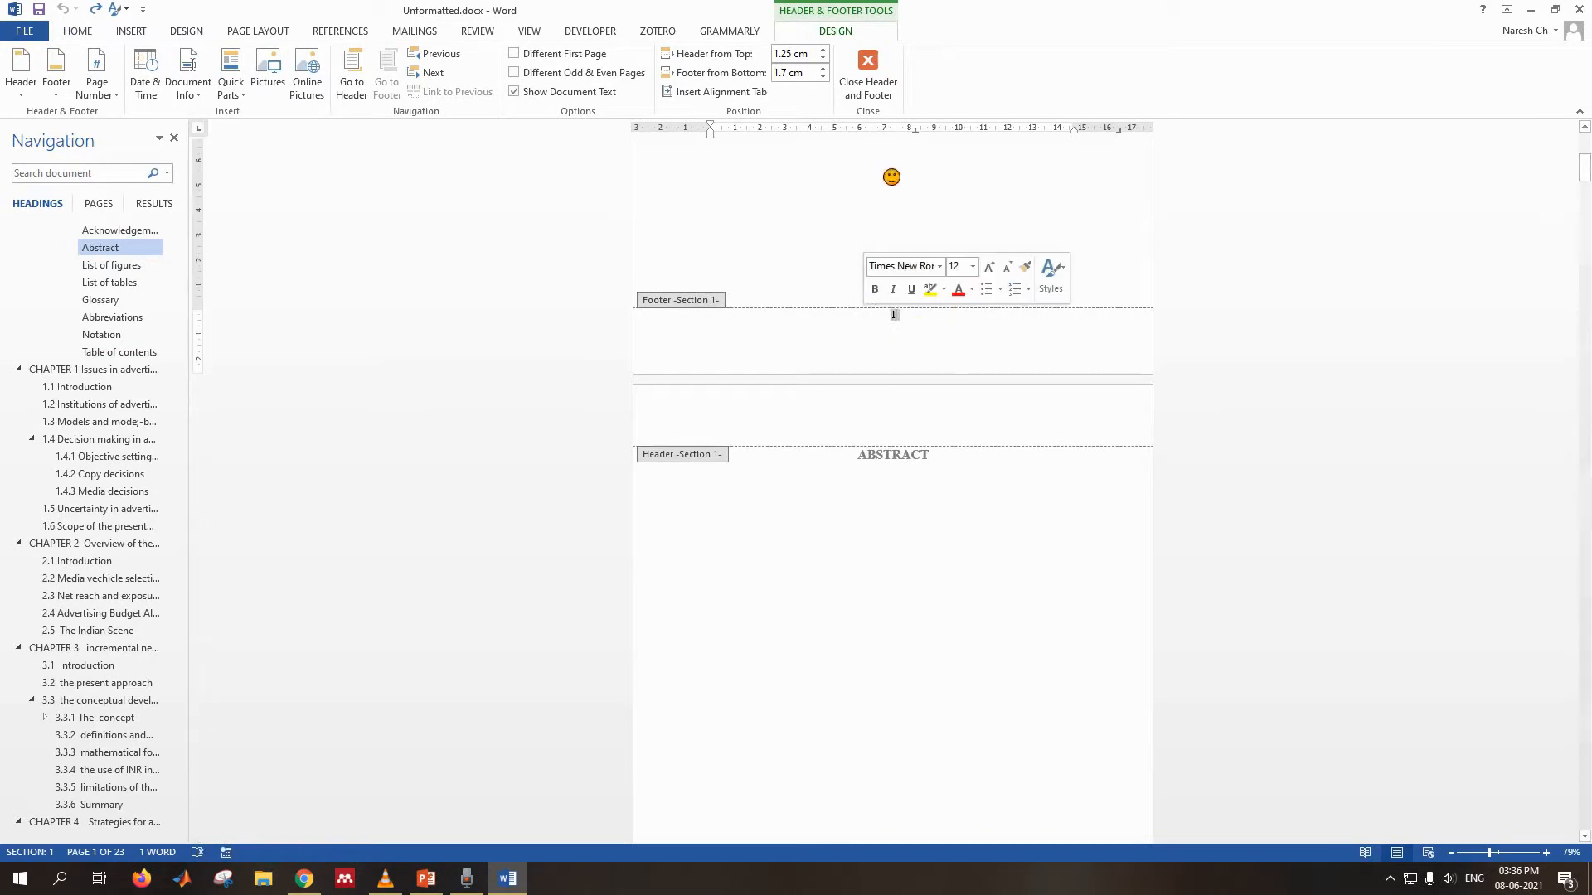
left_click(254, 40)
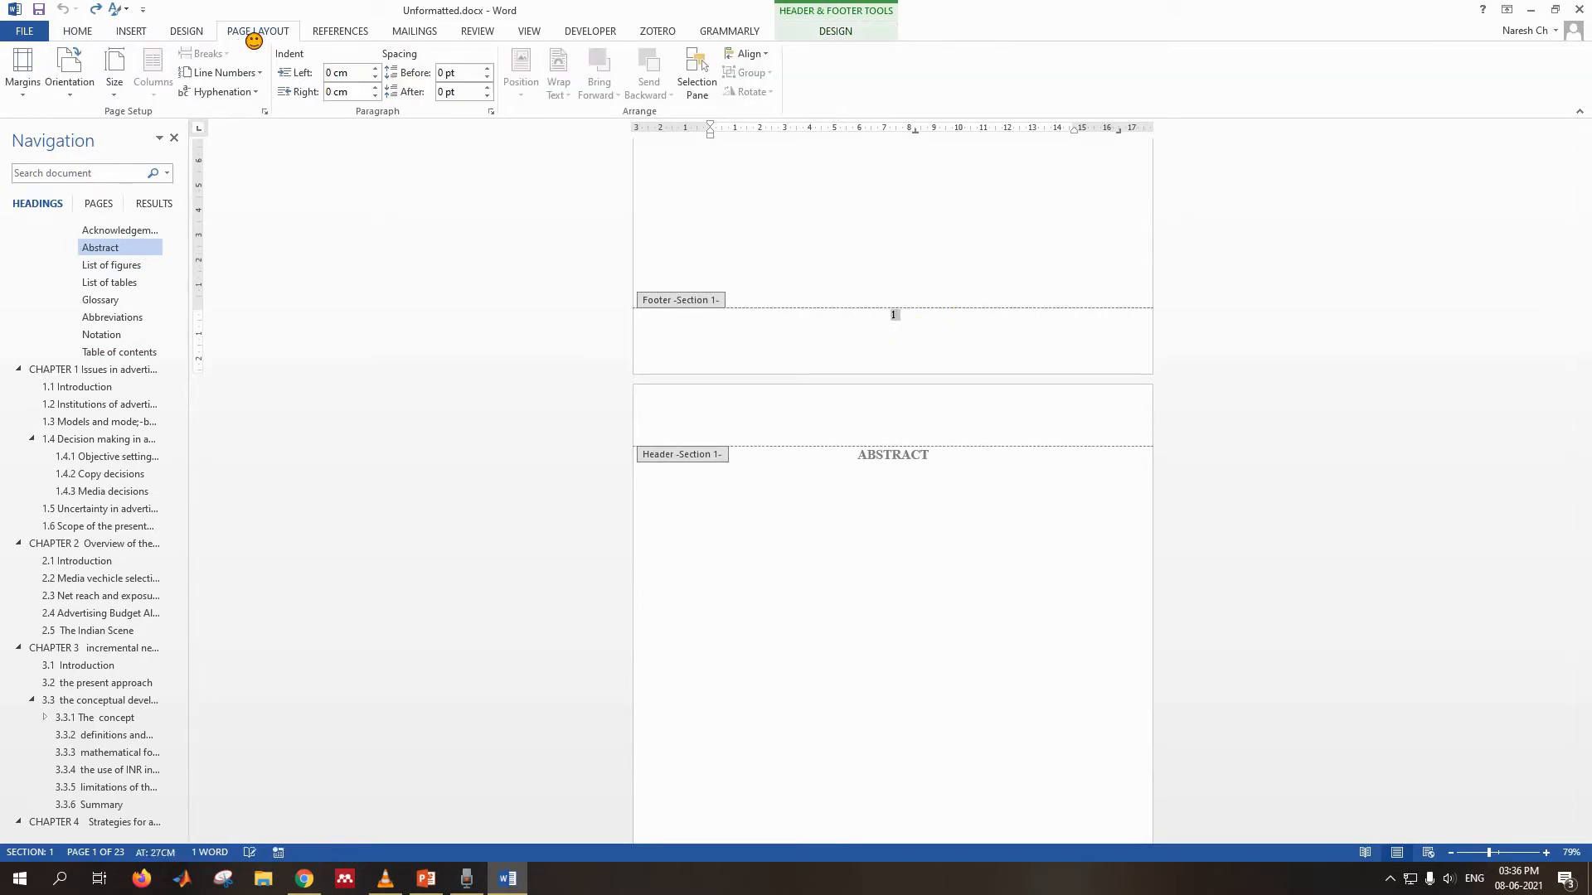
left_click(135, 34)
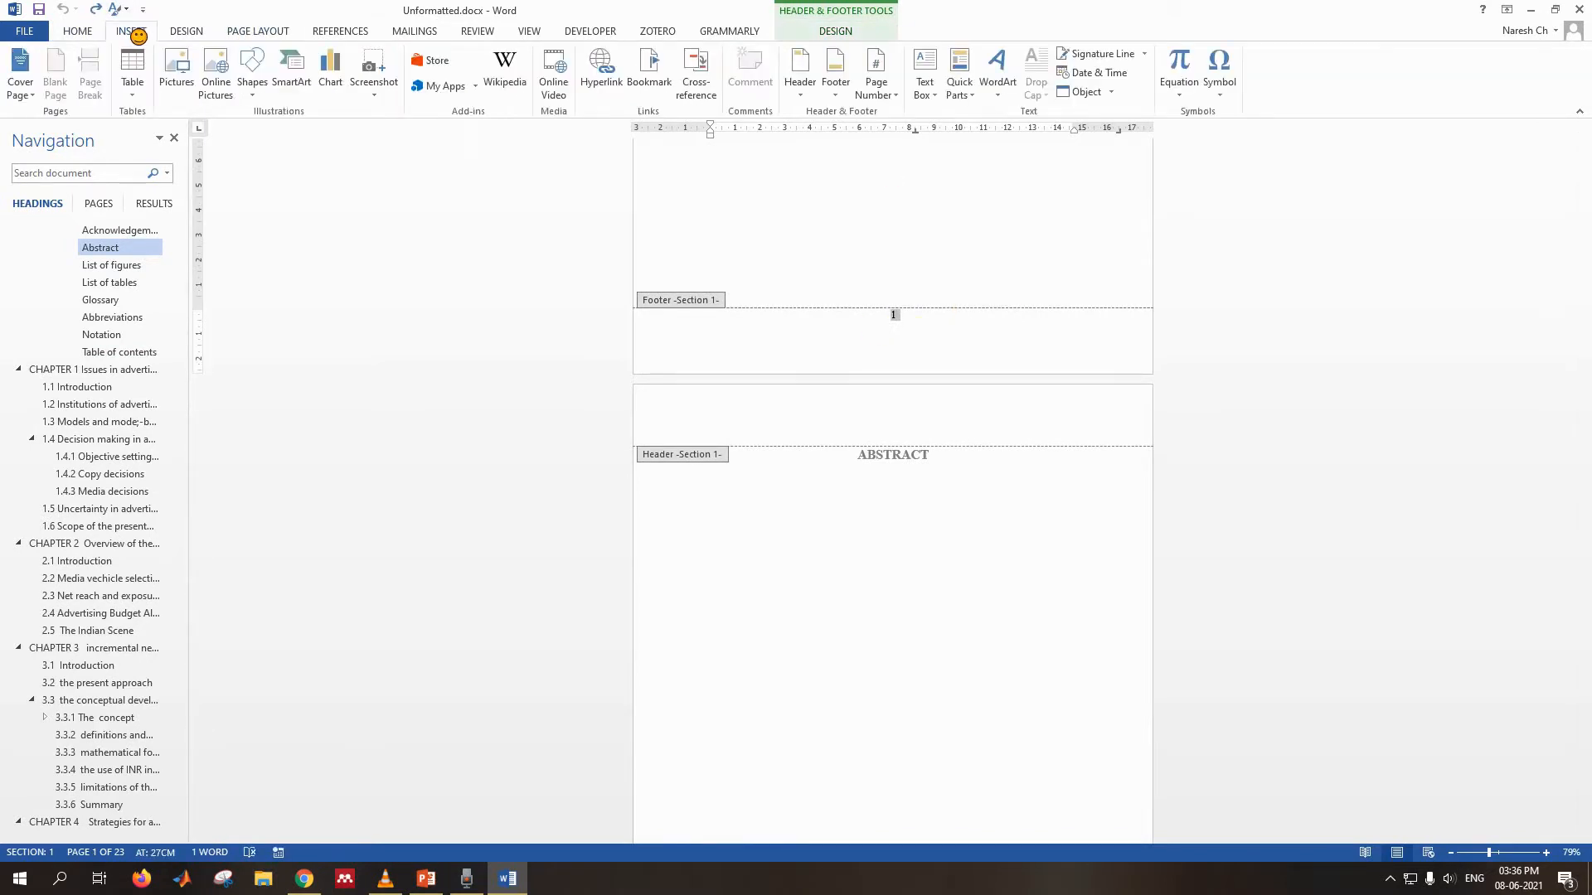
left_click(876, 83)
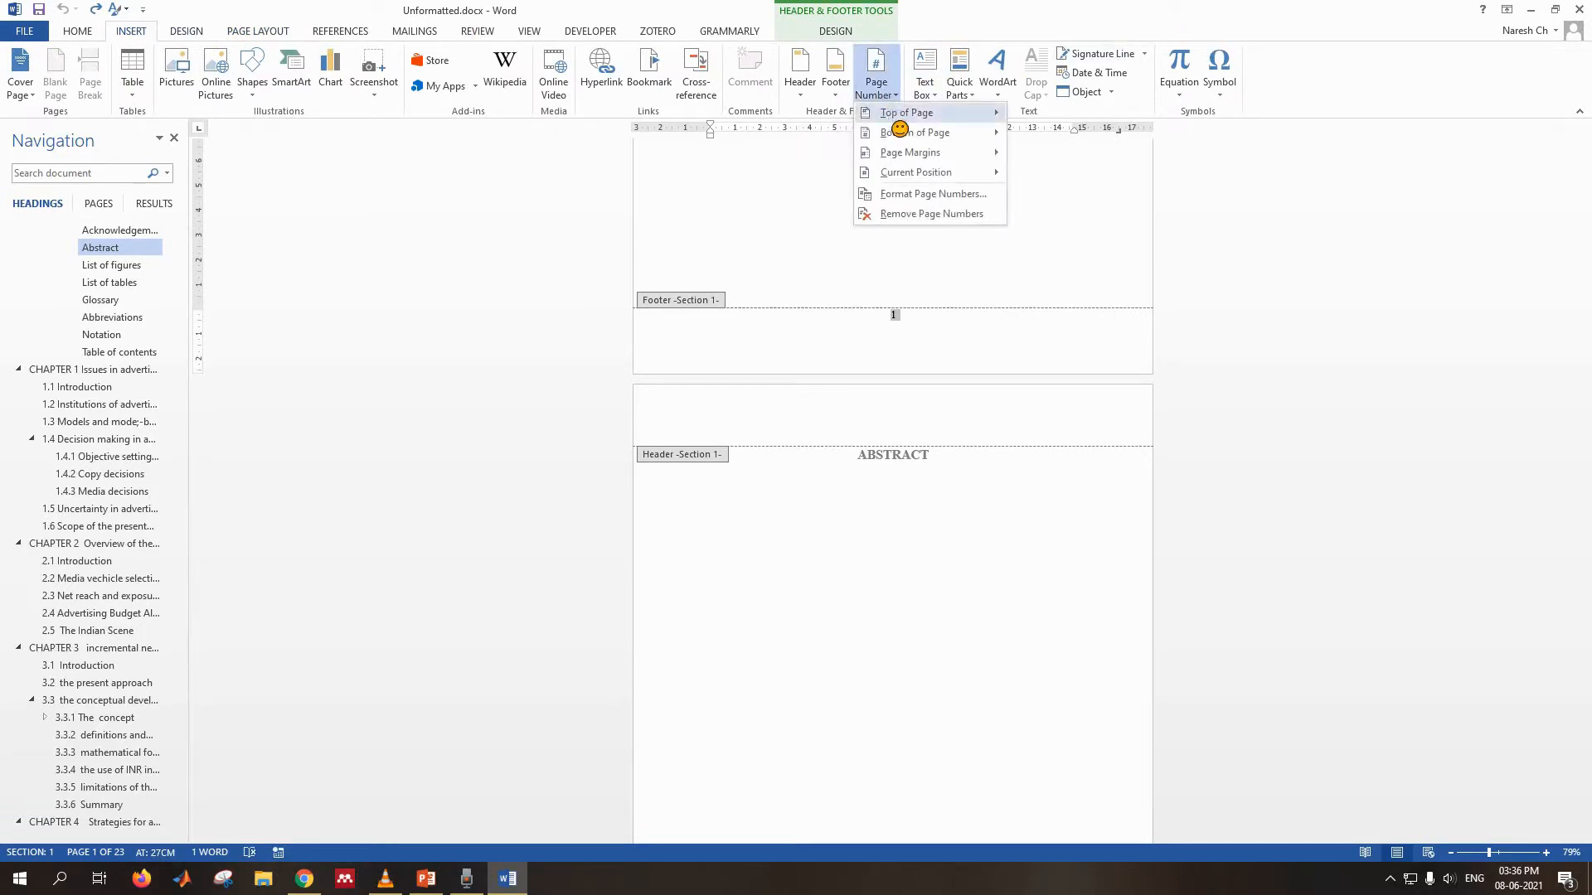
mouse_move(901, 133)
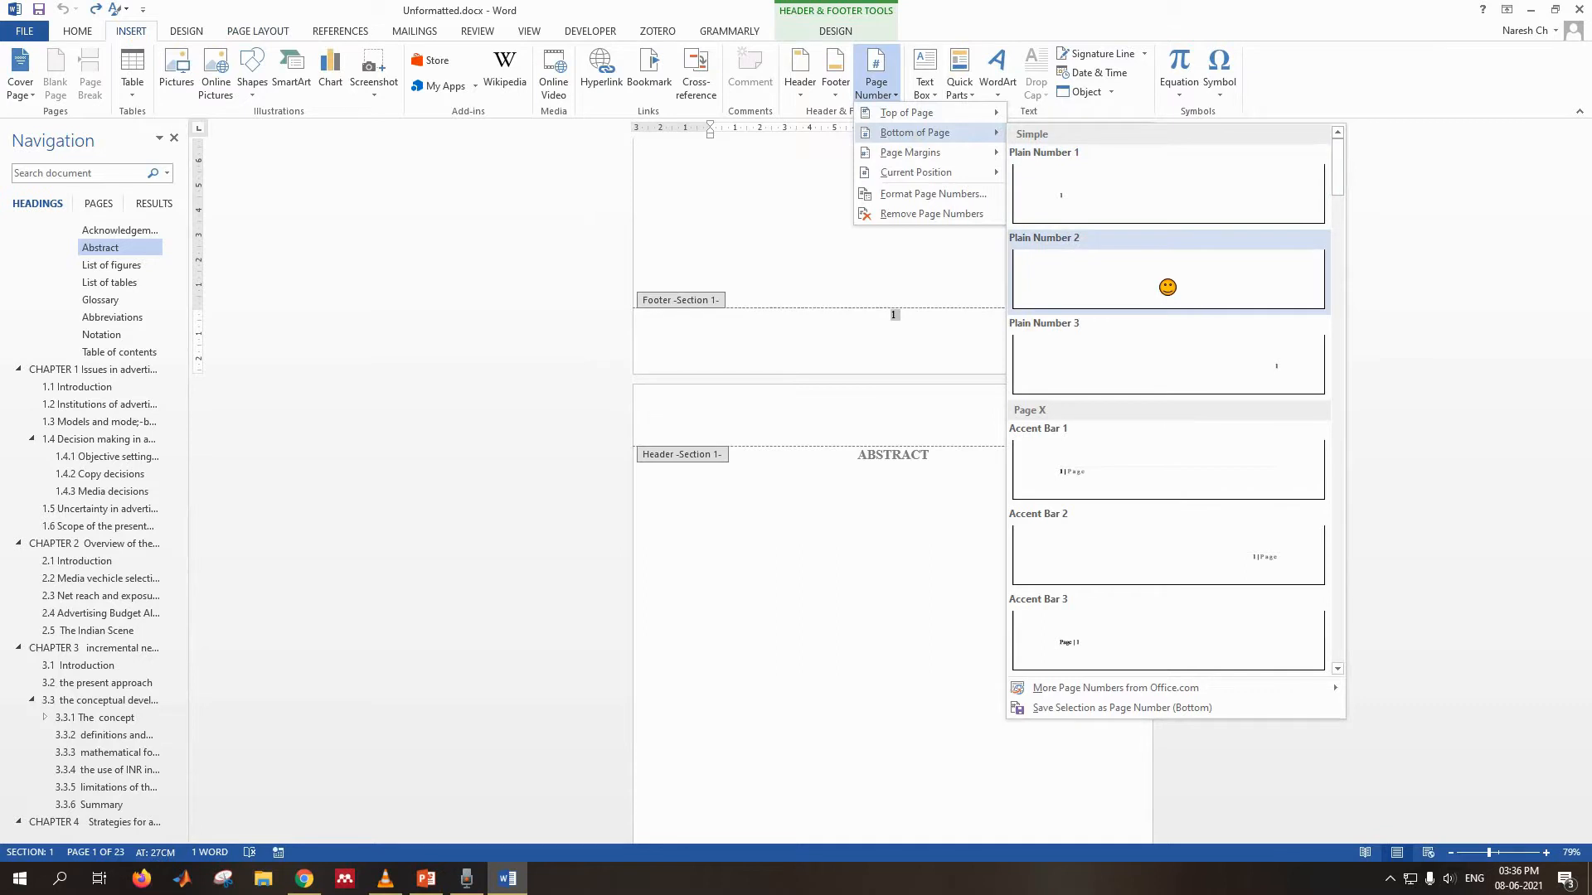
left_click(1167, 287)
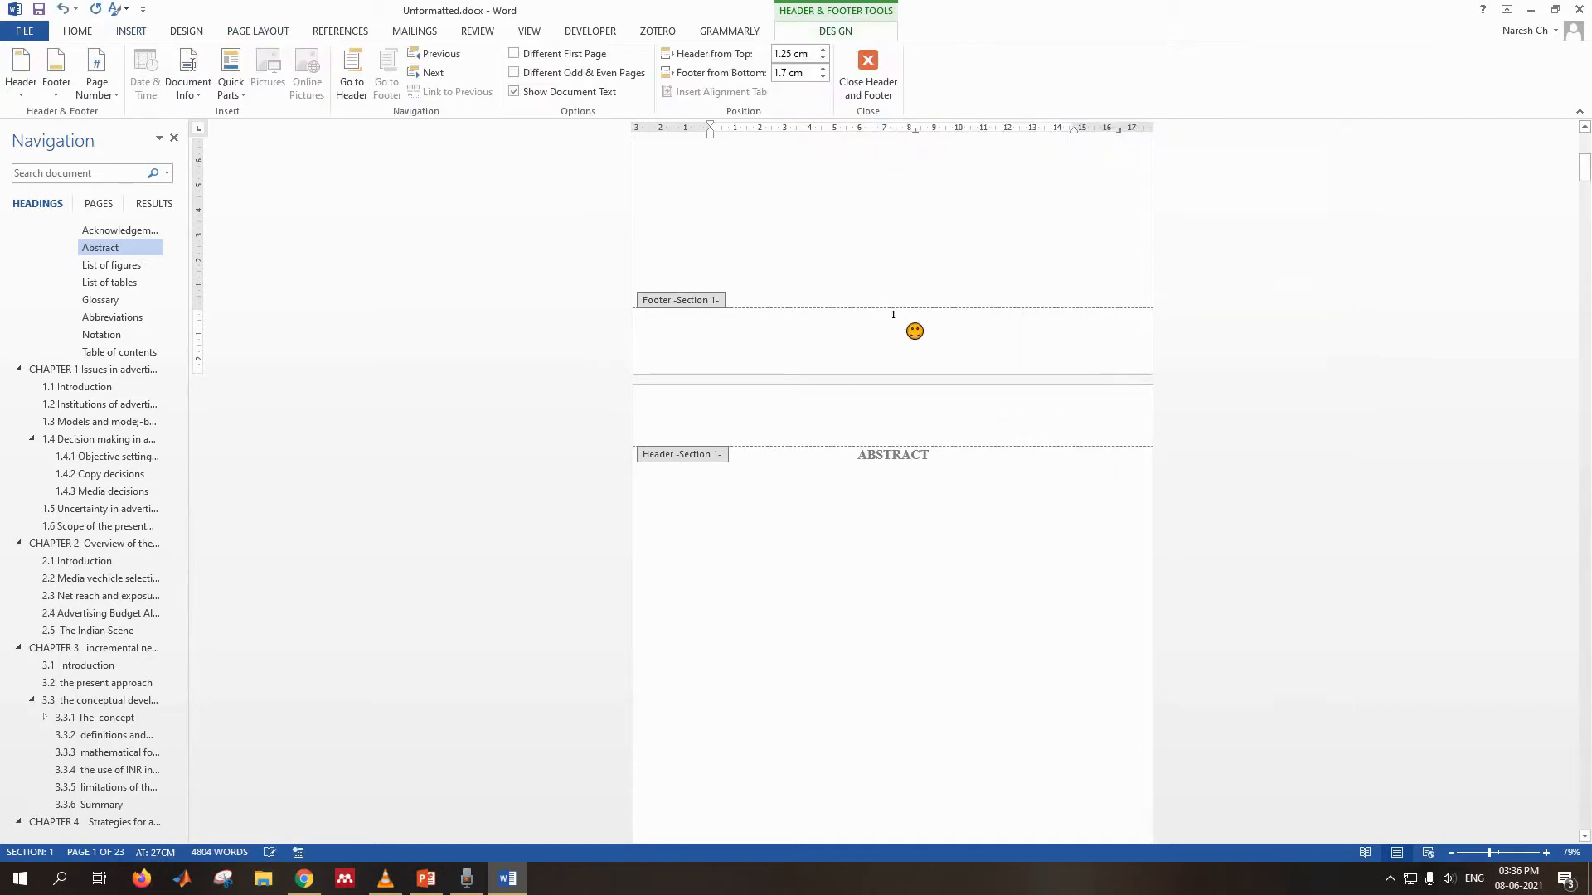
- Format the Section 1 page numbers as i, ii, iii, starting at i, and leave the footer
double_click(890, 329)
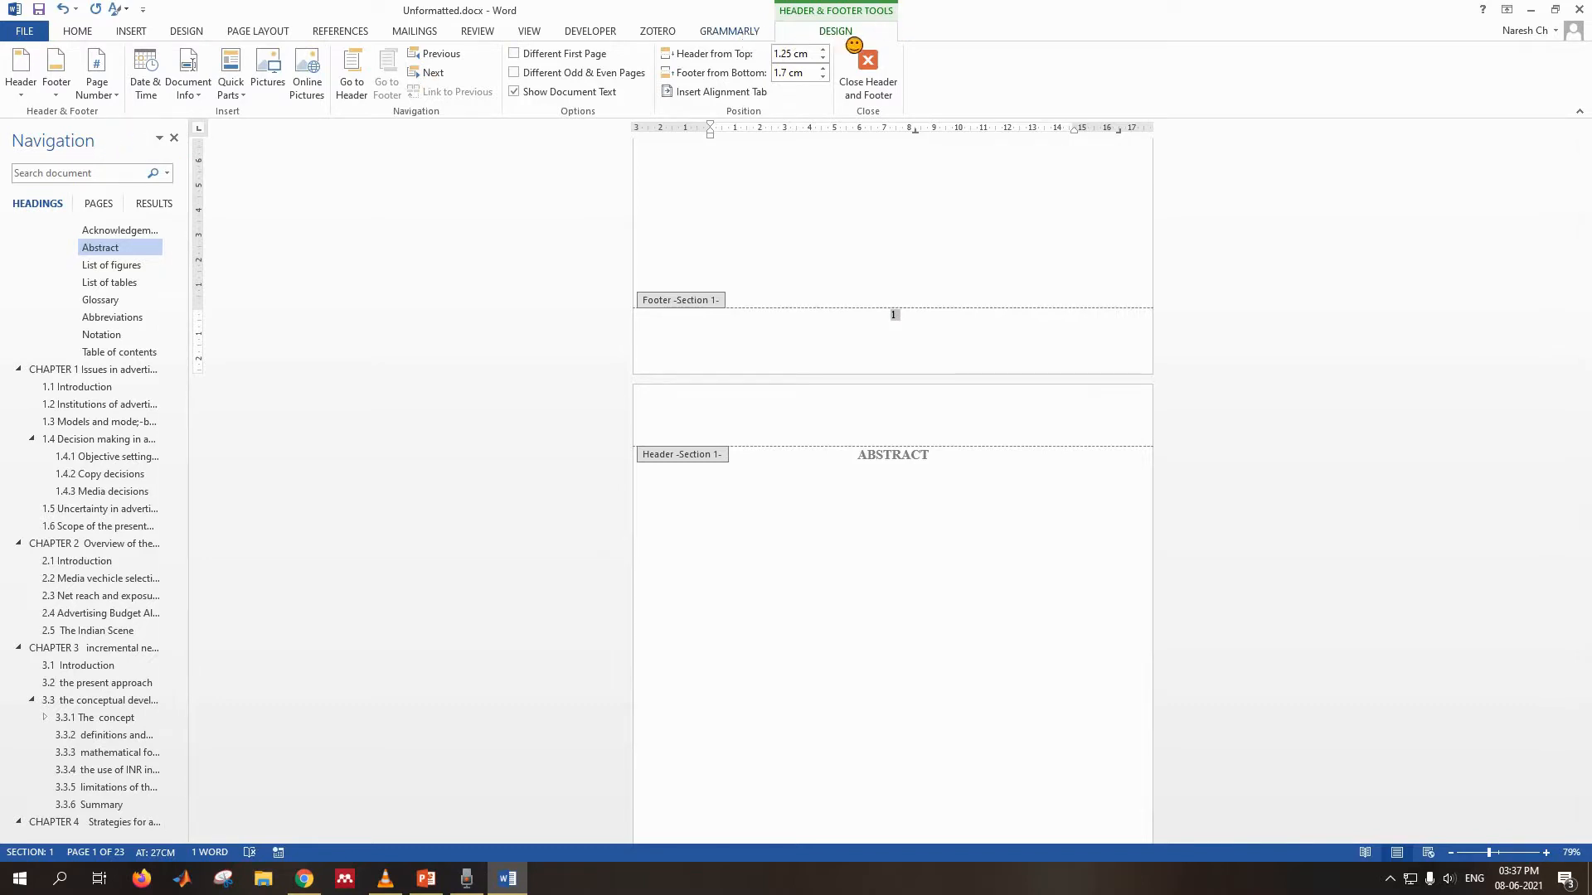
left_click(124, 97)
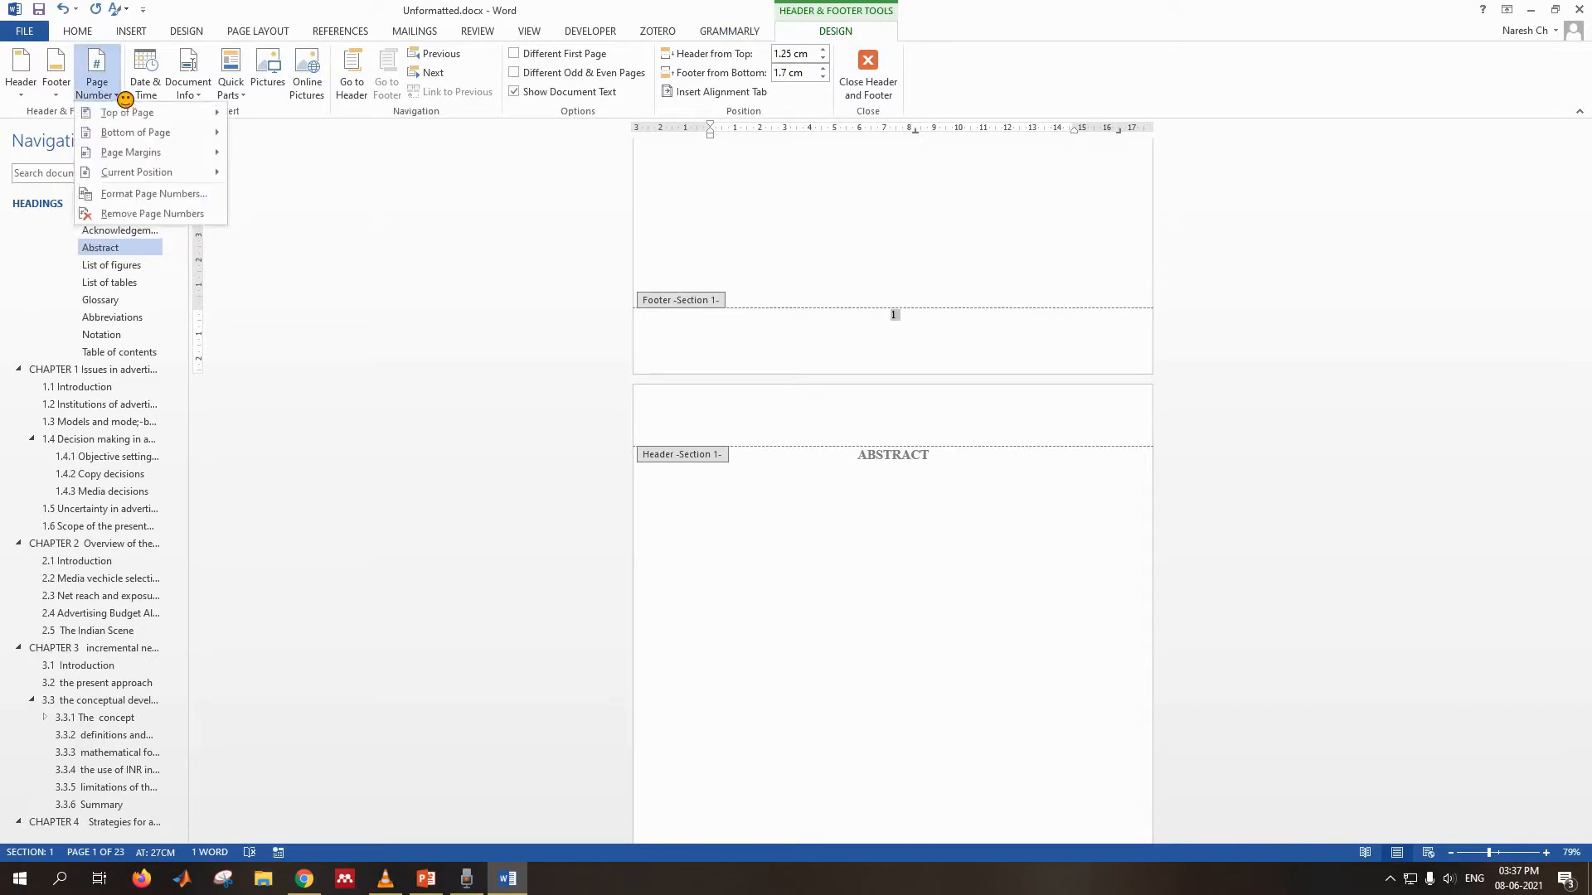
left_click(143, 194)
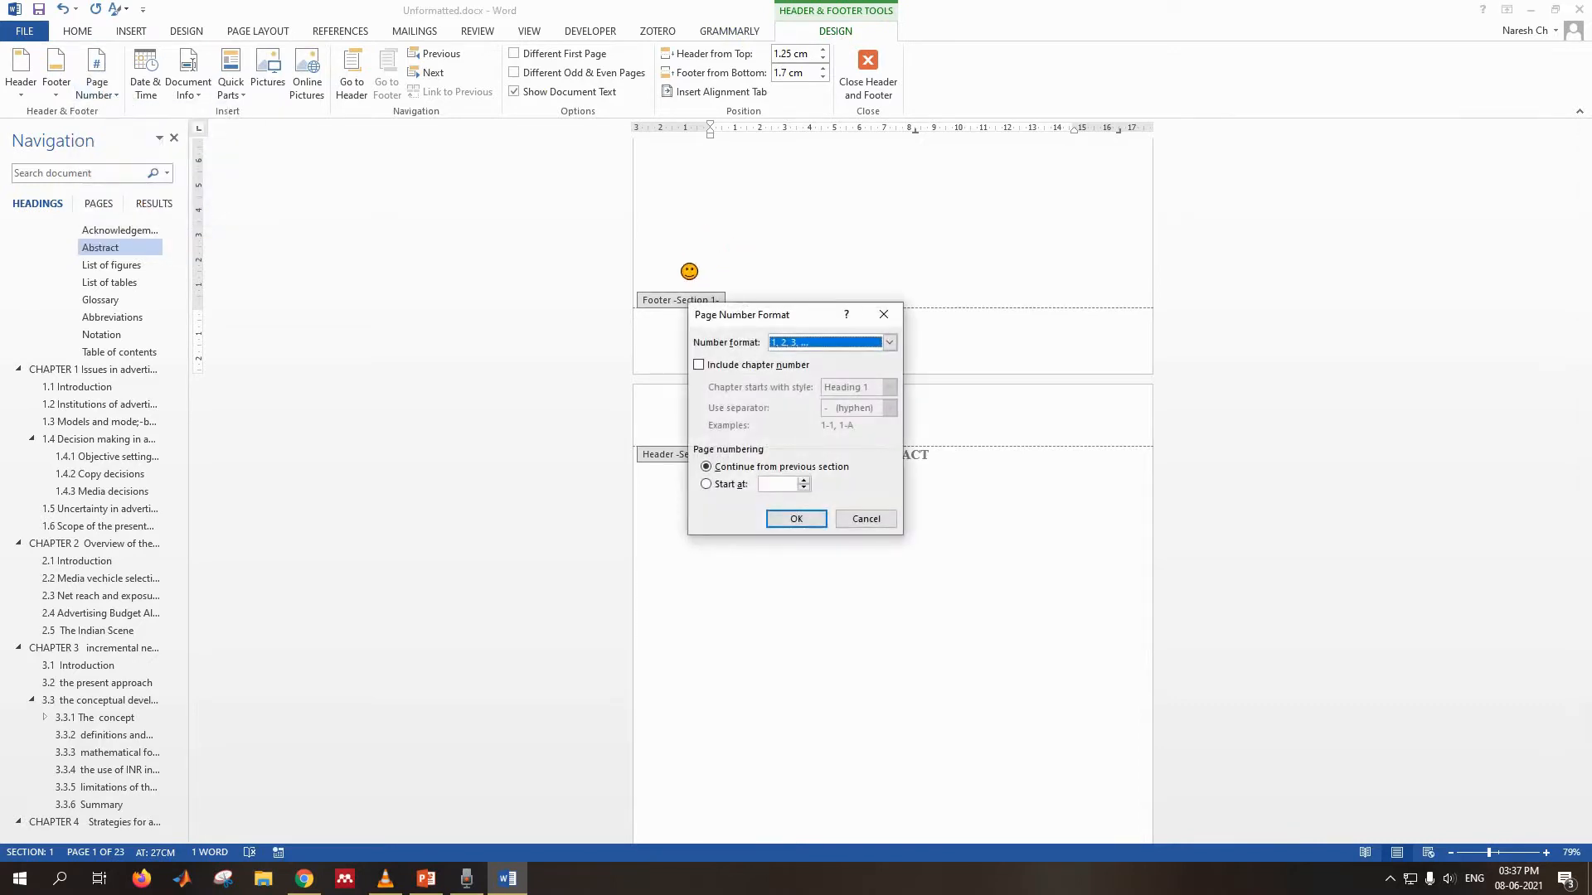
left_click_drag(753, 322, 494, 241)
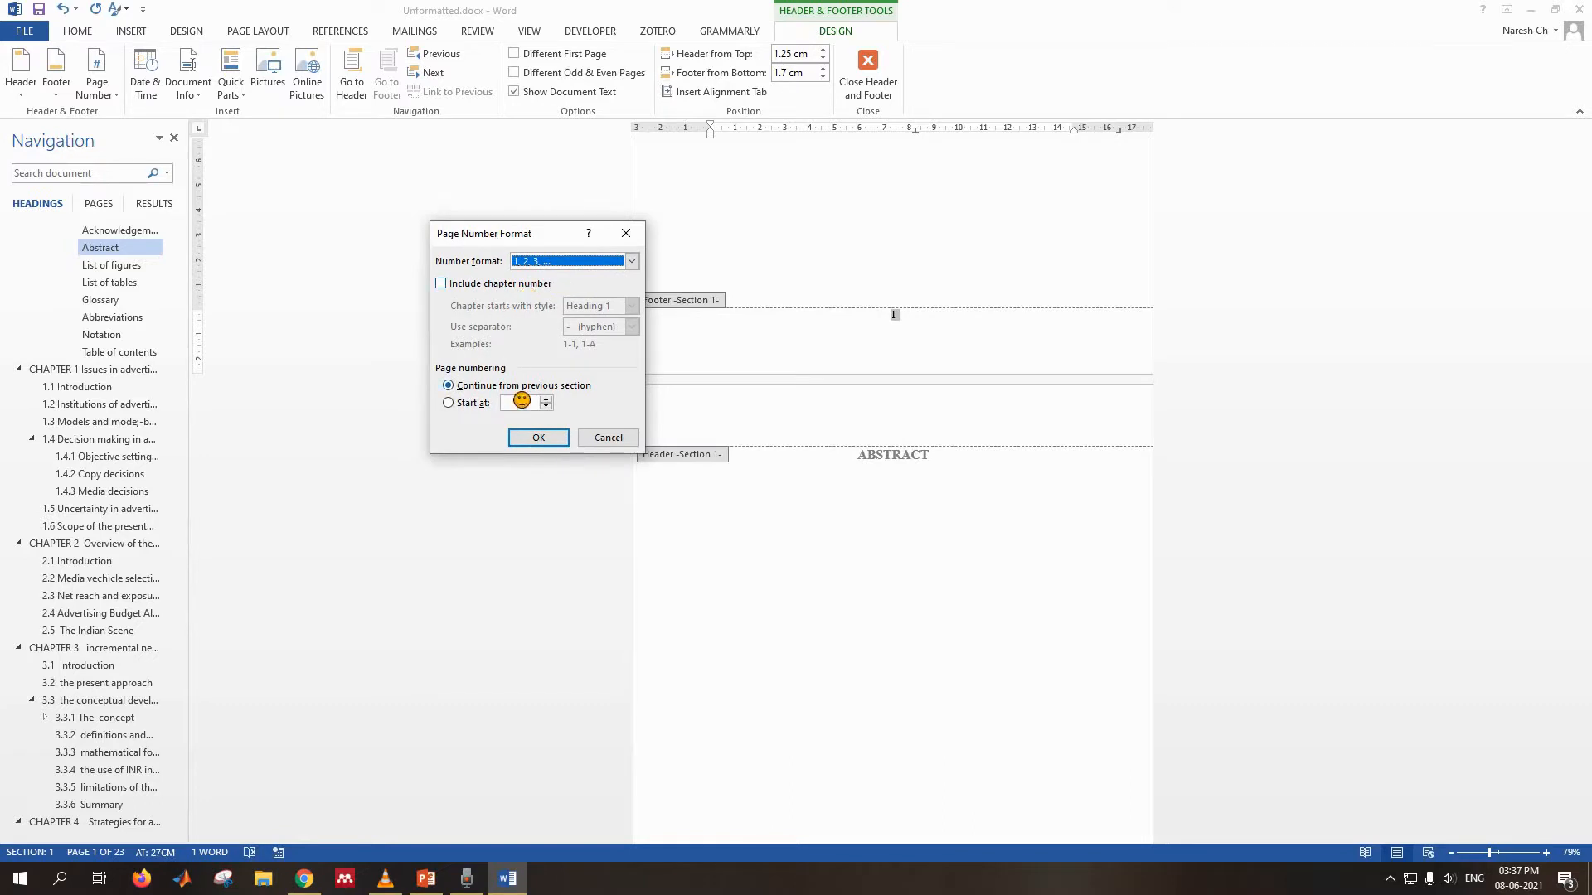
left_click(547, 262)
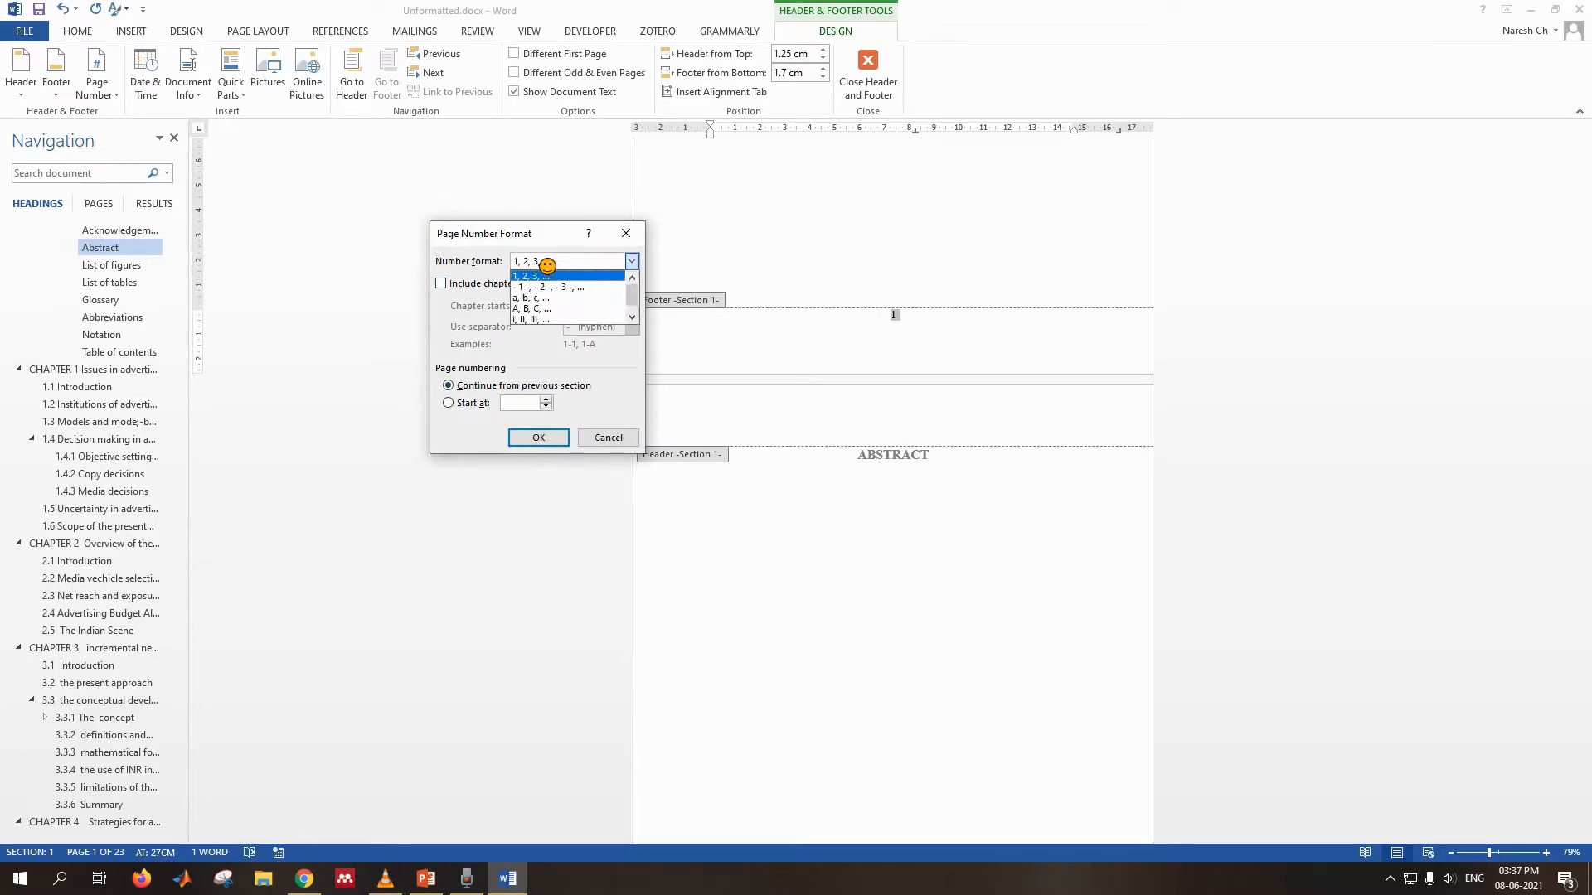
left_click(543, 319)
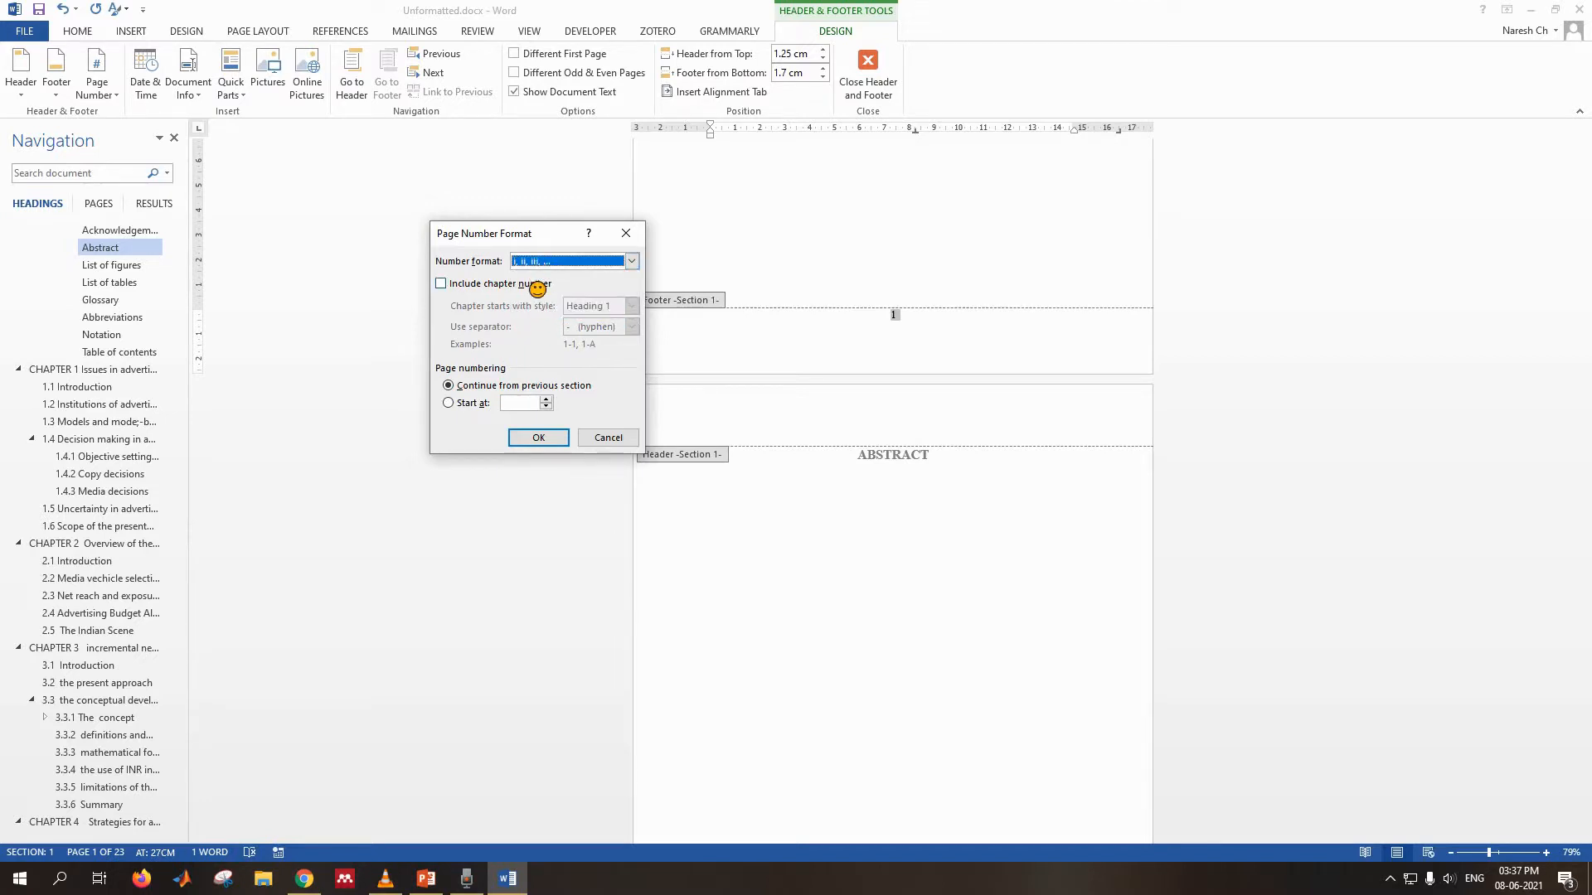
left_click(467, 406)
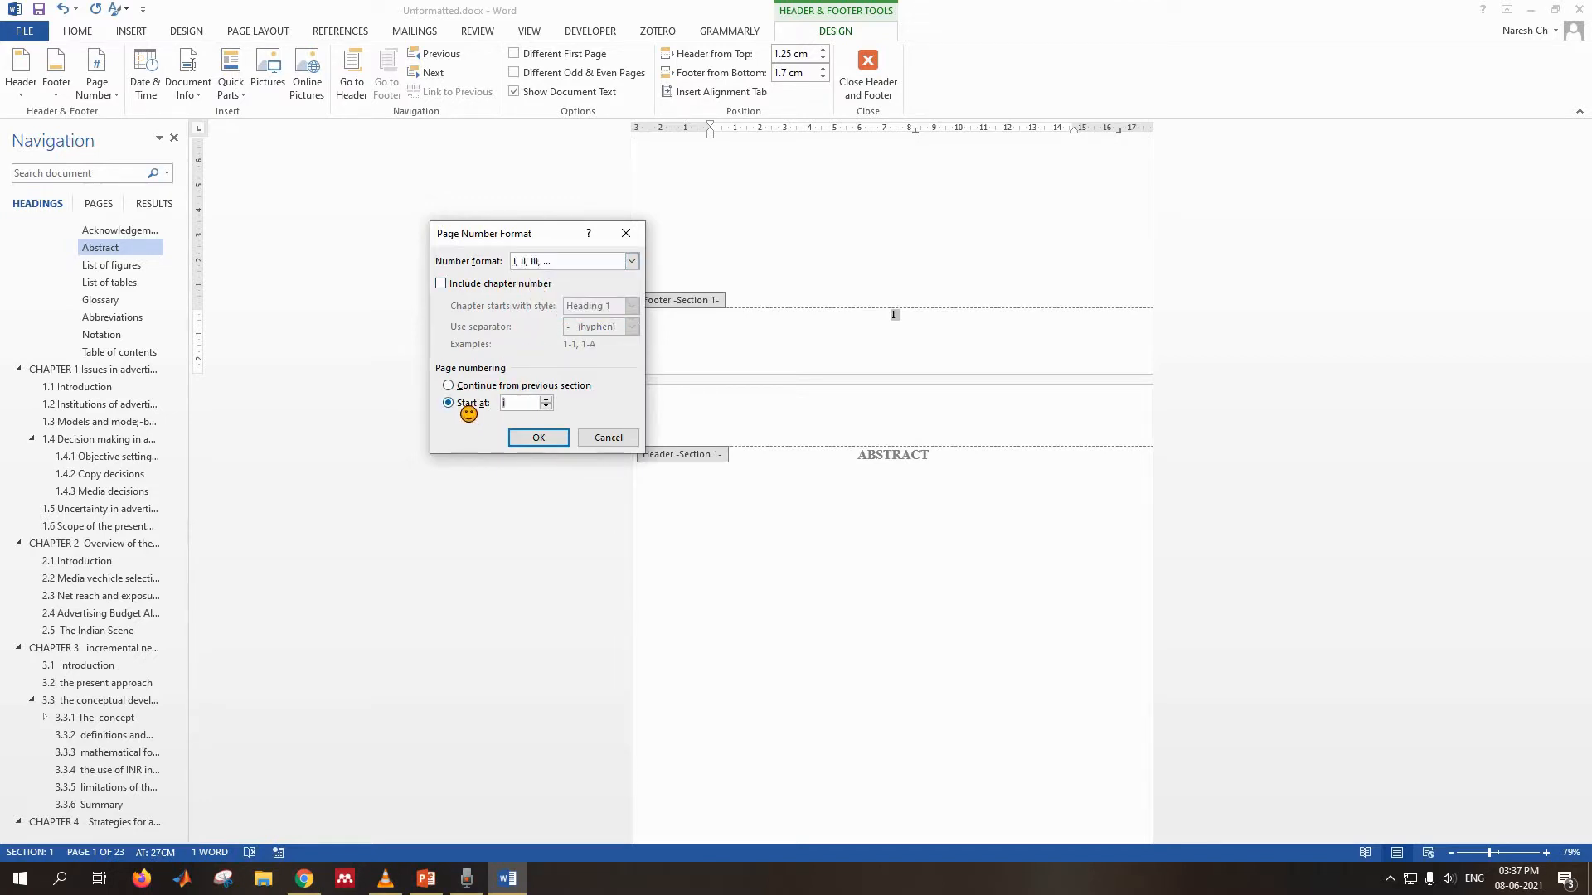
left_click(538, 437)
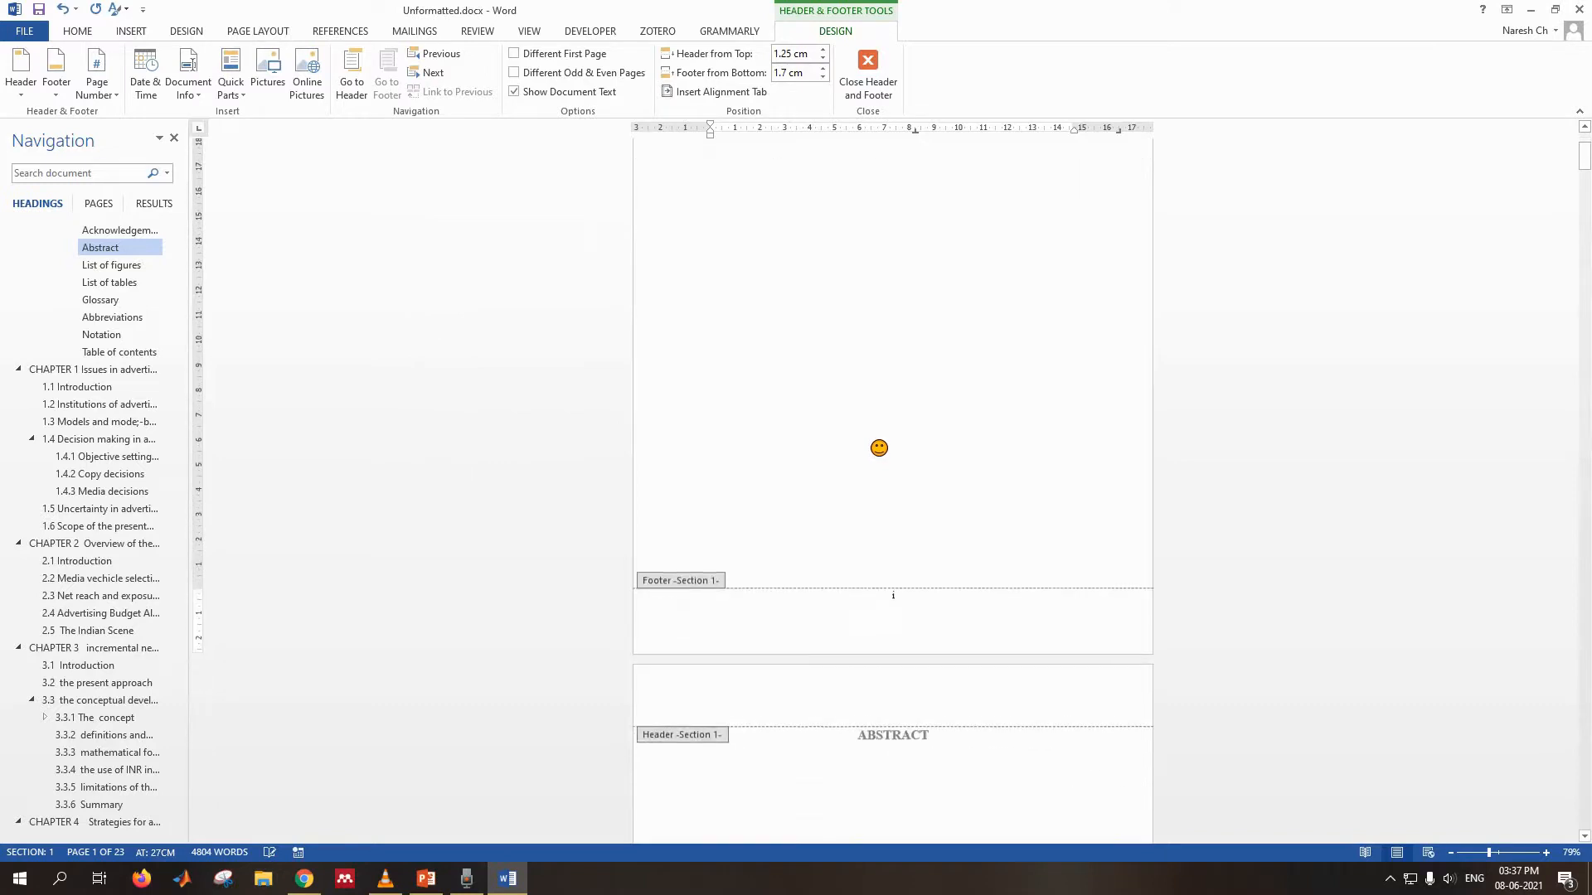
double_click(902, 428)
- Check the page numbers at the foot of the front-matter pages, the table of contents and the first page of Chapter 1
scroll(937, 441, "down", 3)
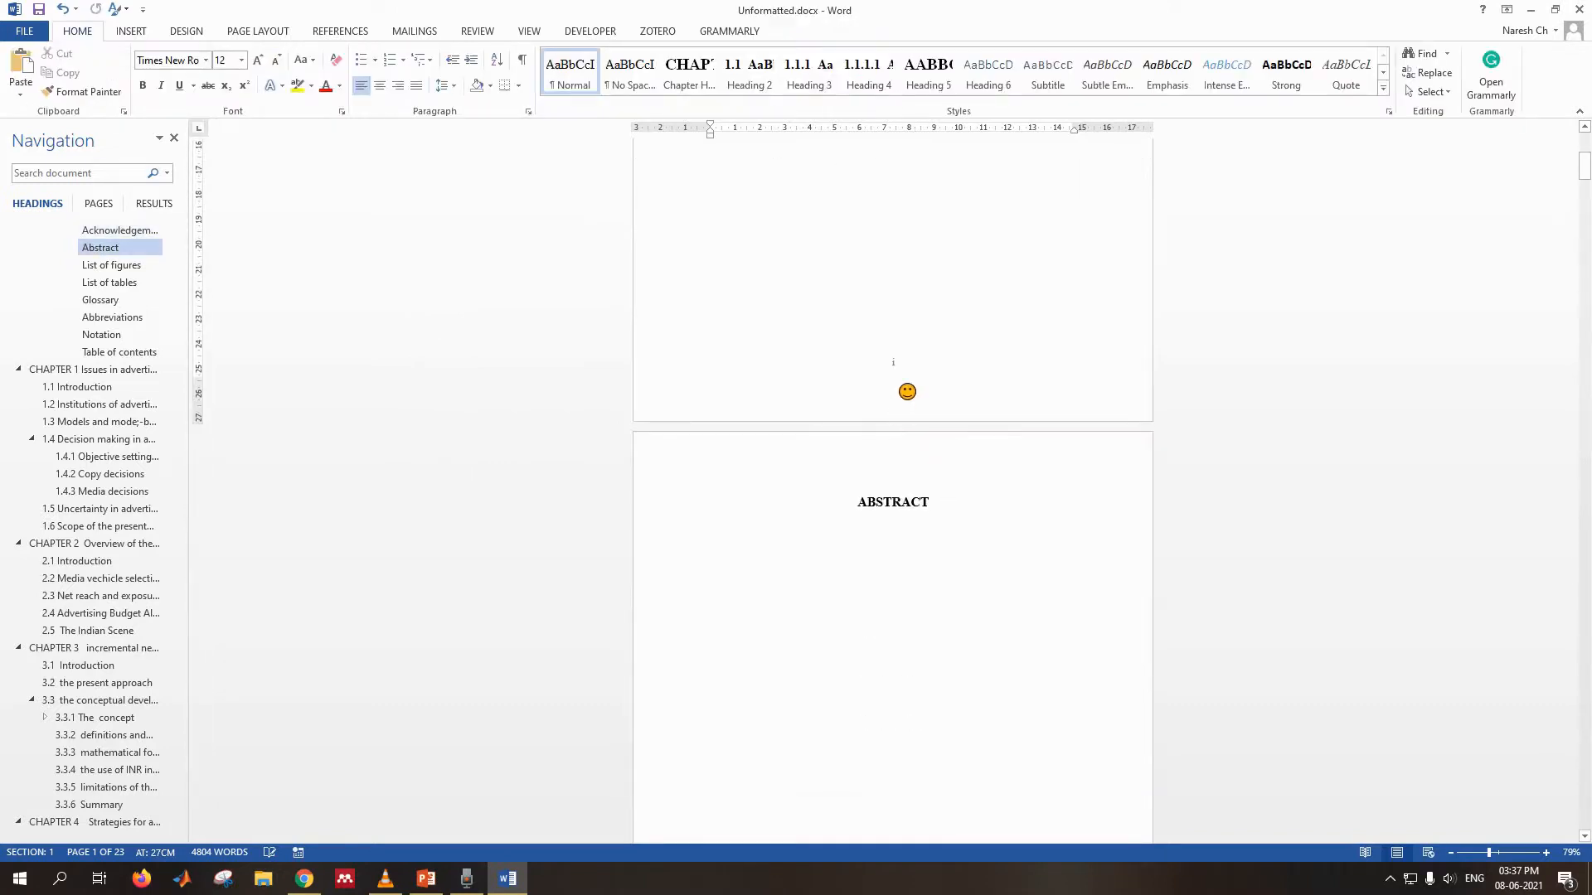
scroll(928, 413, "up", 5, "ctrl")
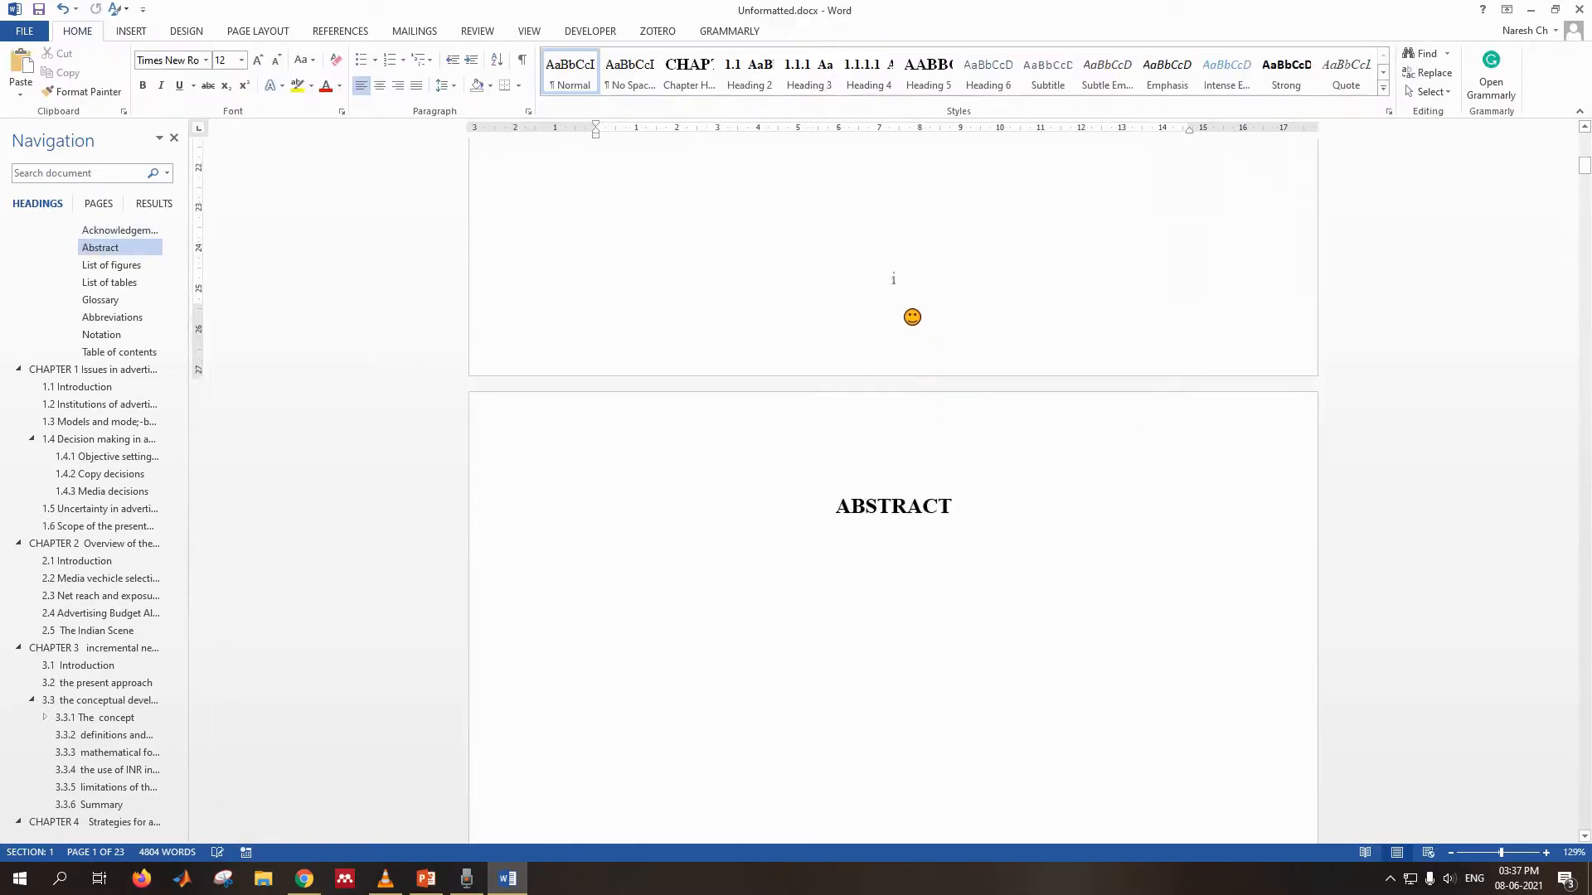
scroll(912, 317, "down", 1)
scroll(911, 289, "down", 20)
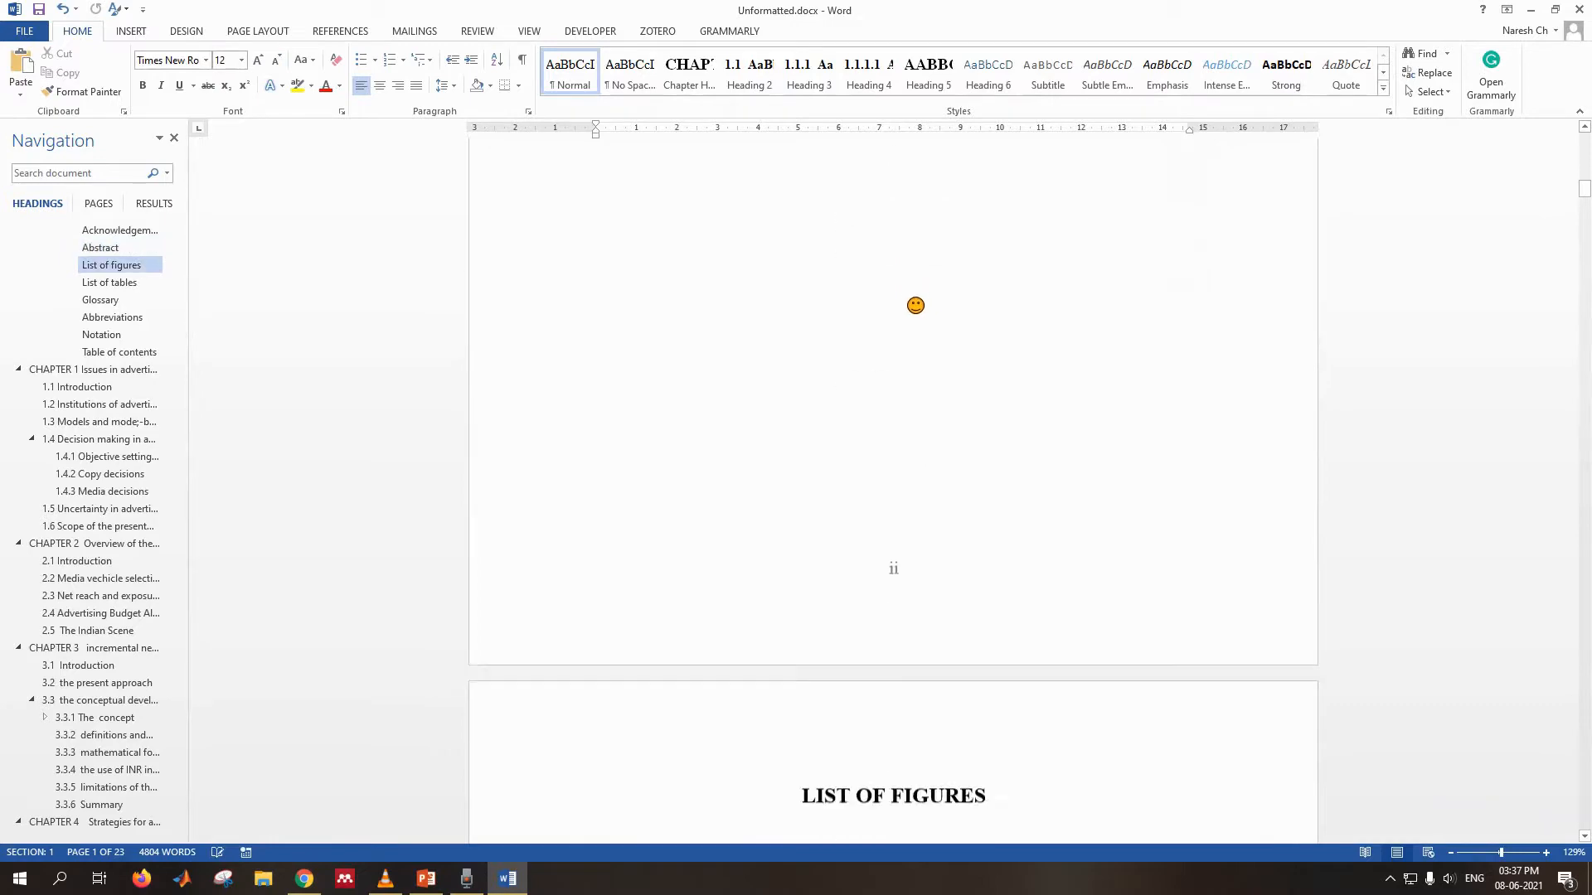
scroll(915, 305, "down", 5)
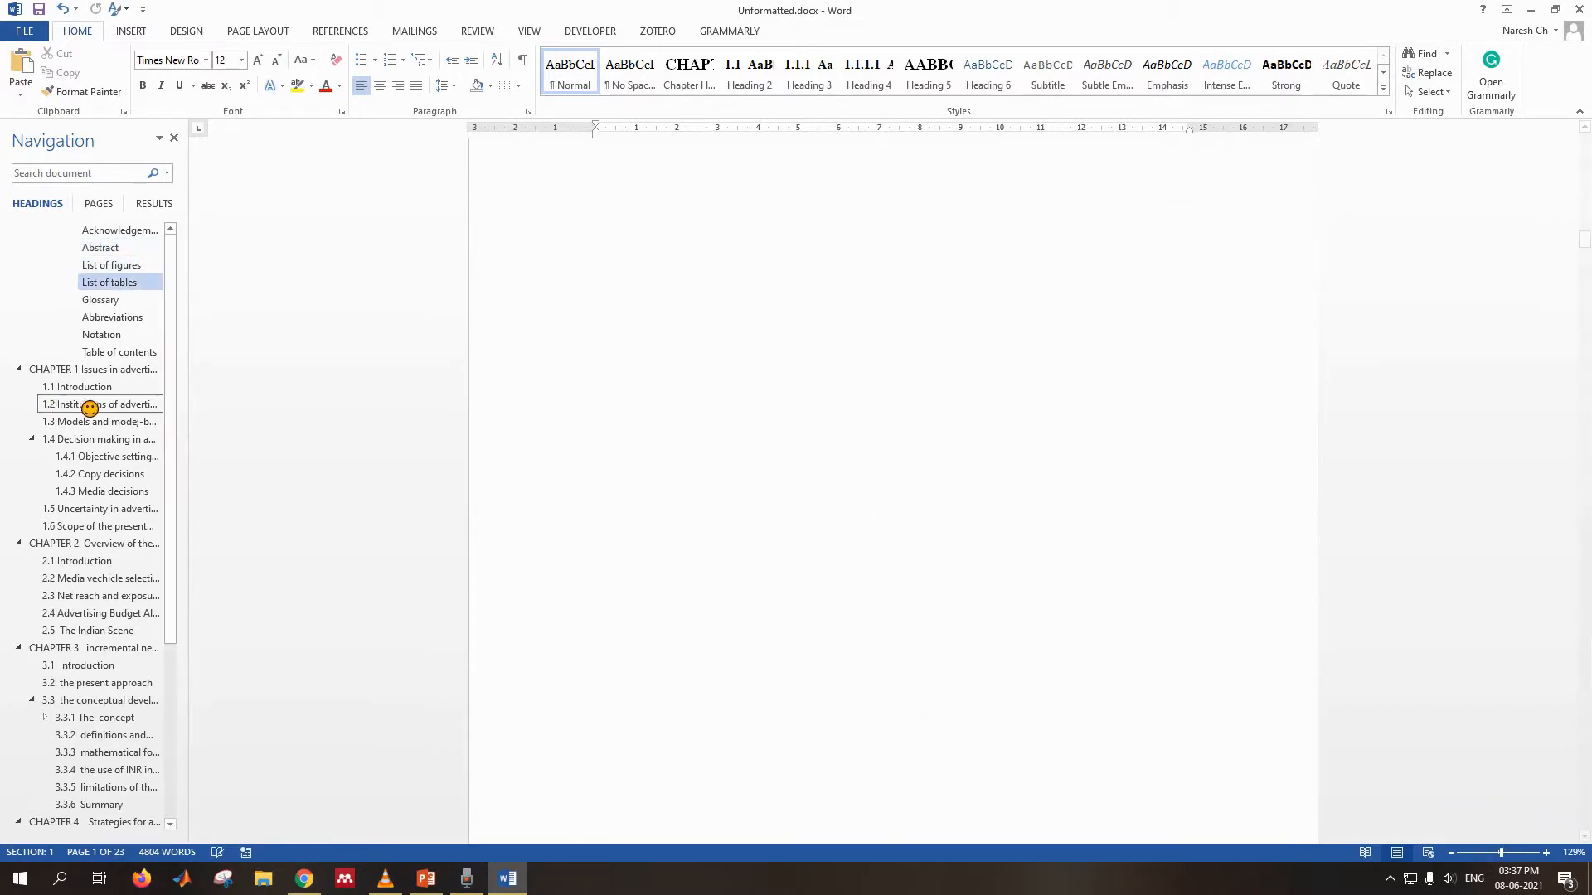
left_click(118, 352)
scroll(824, 348, "up", 6)
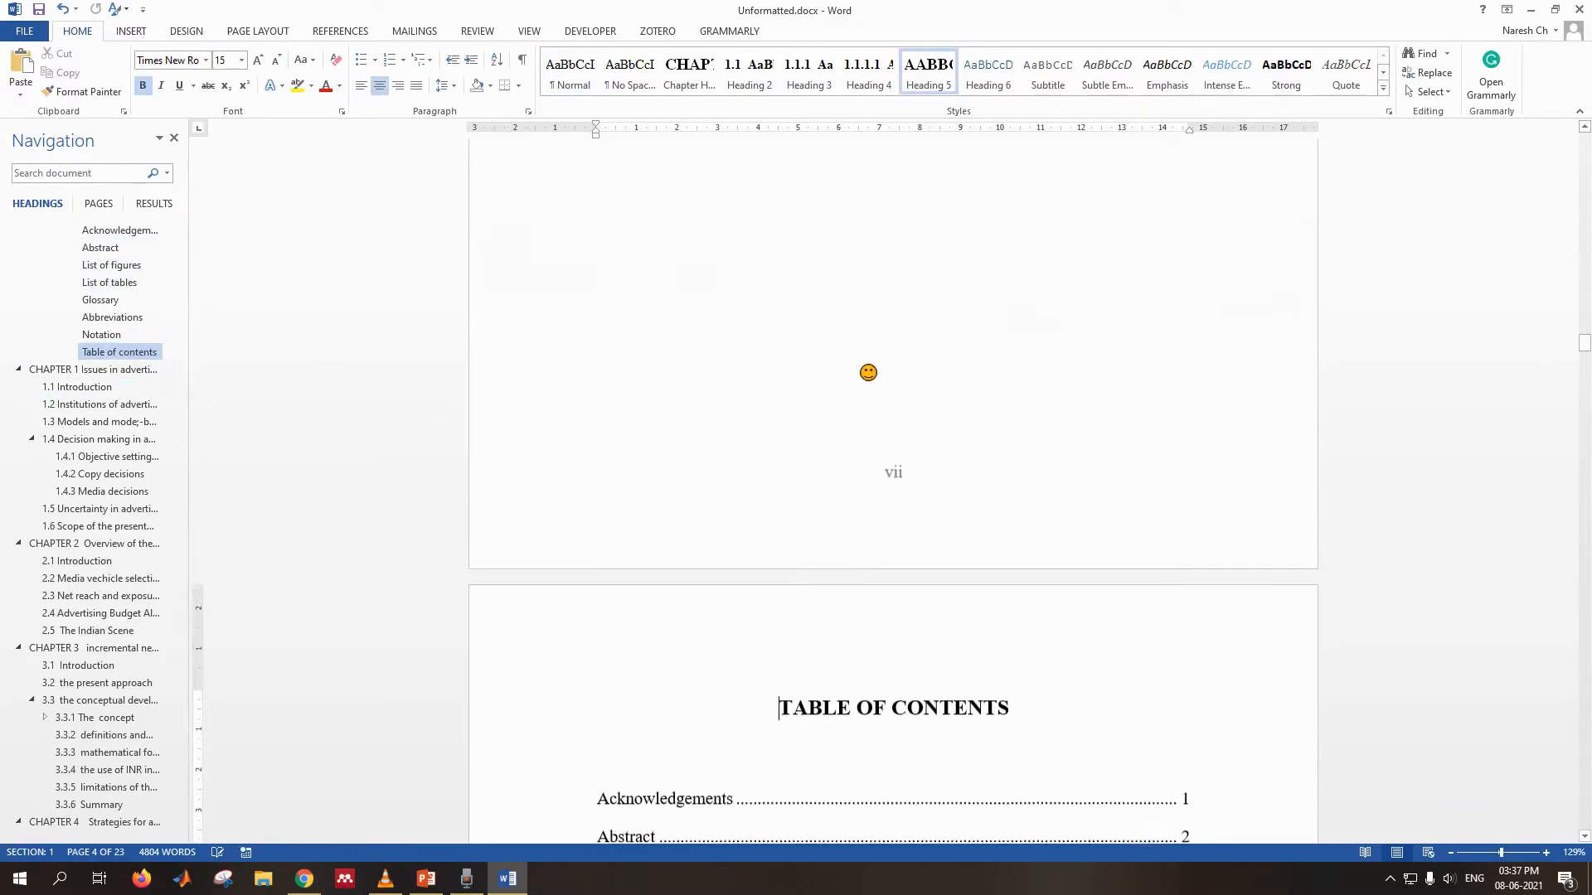
scroll(906, 522, "down", 4)
left_click(47, 368)
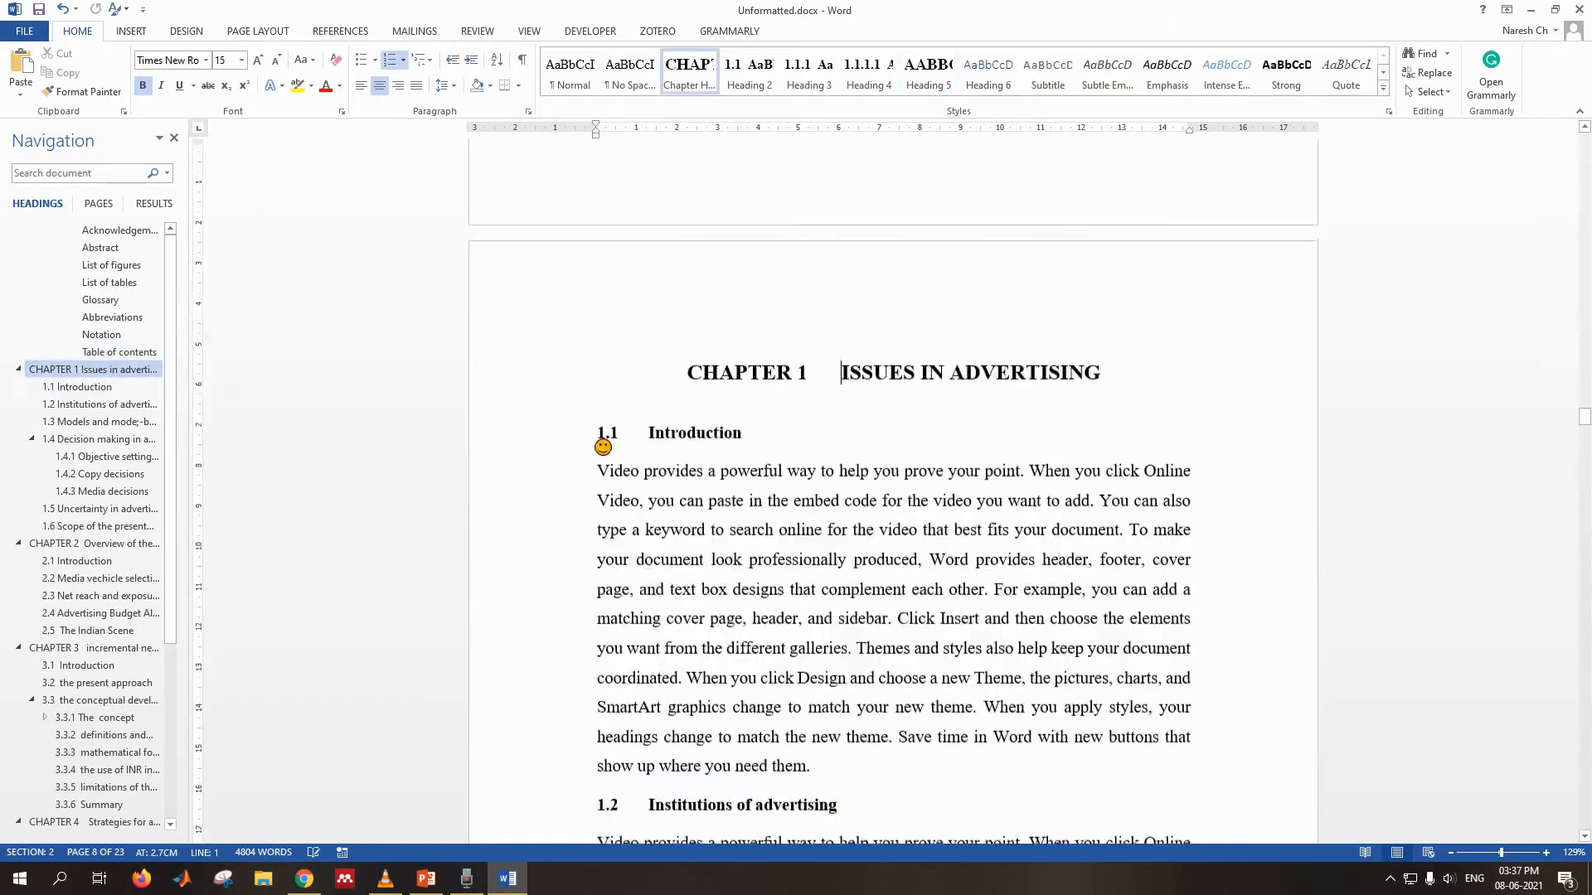
scroll(814, 446, "down", 7)
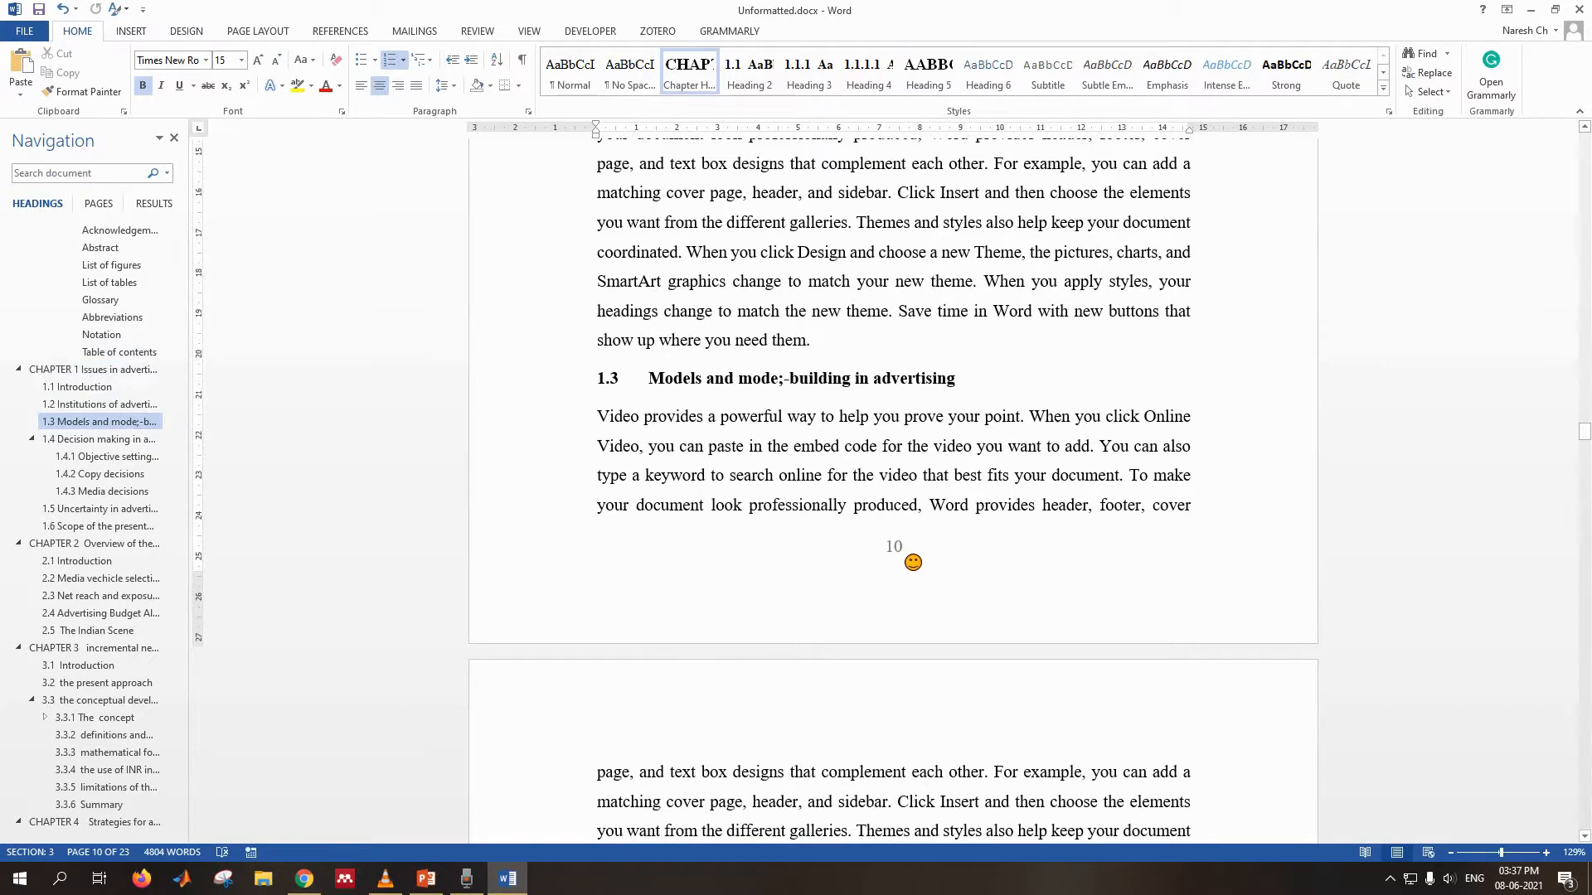
- Restart the Section 3 page numbering at 1 from the first page of Chapter 1, and leave the footer
left_click(86, 371)
scroll(845, 378, "down", 3)
scroll(951, 535, "down", 4)
double_click(909, 581)
double_click(895, 548)
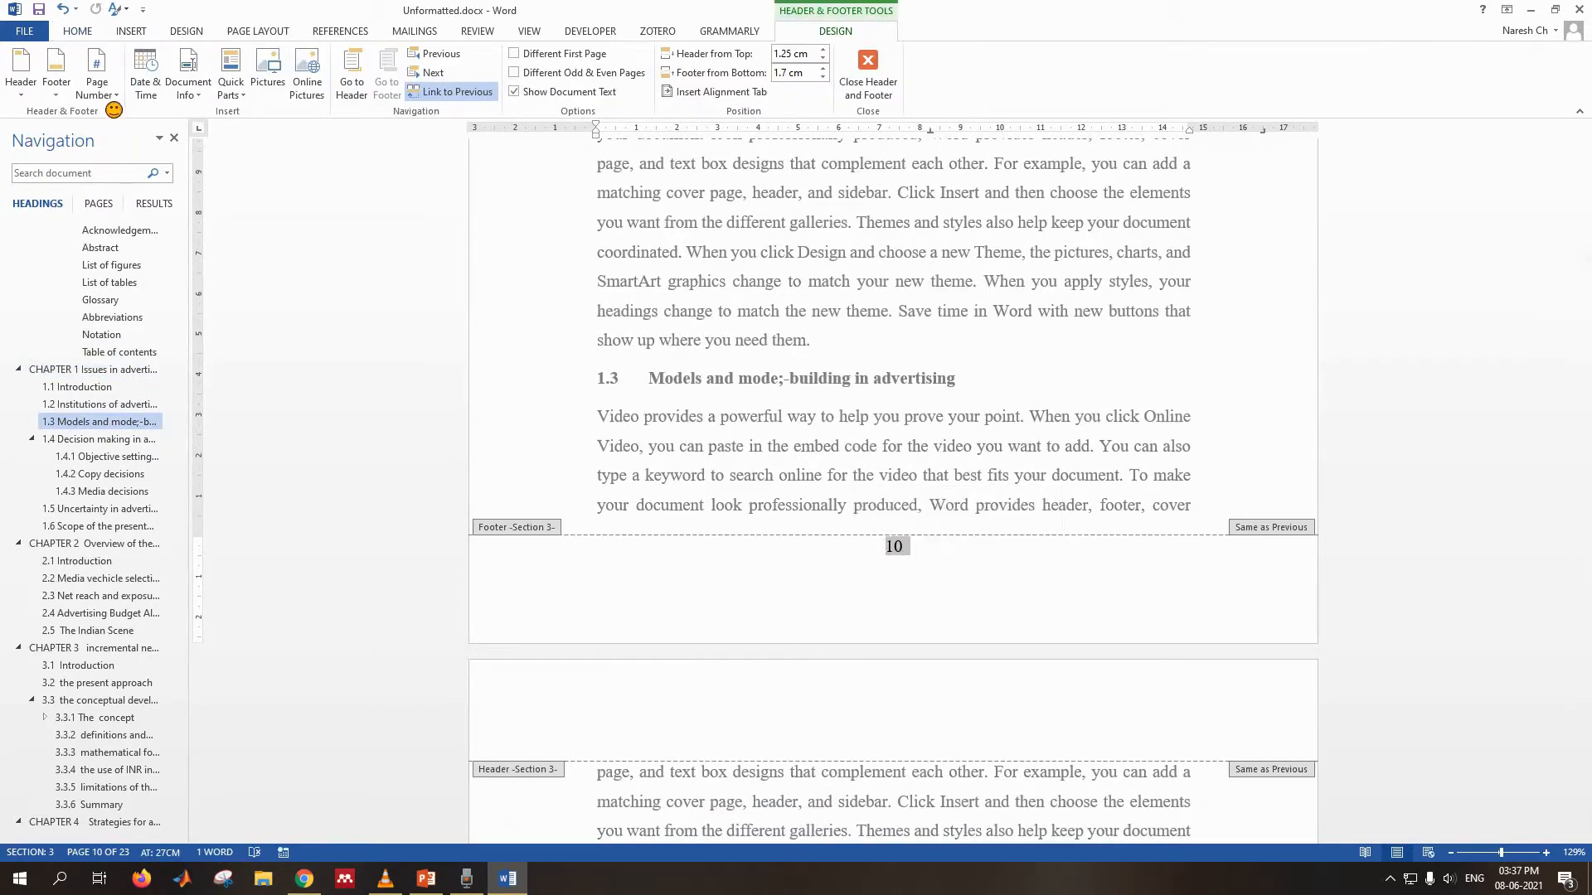
left_click(97, 83)
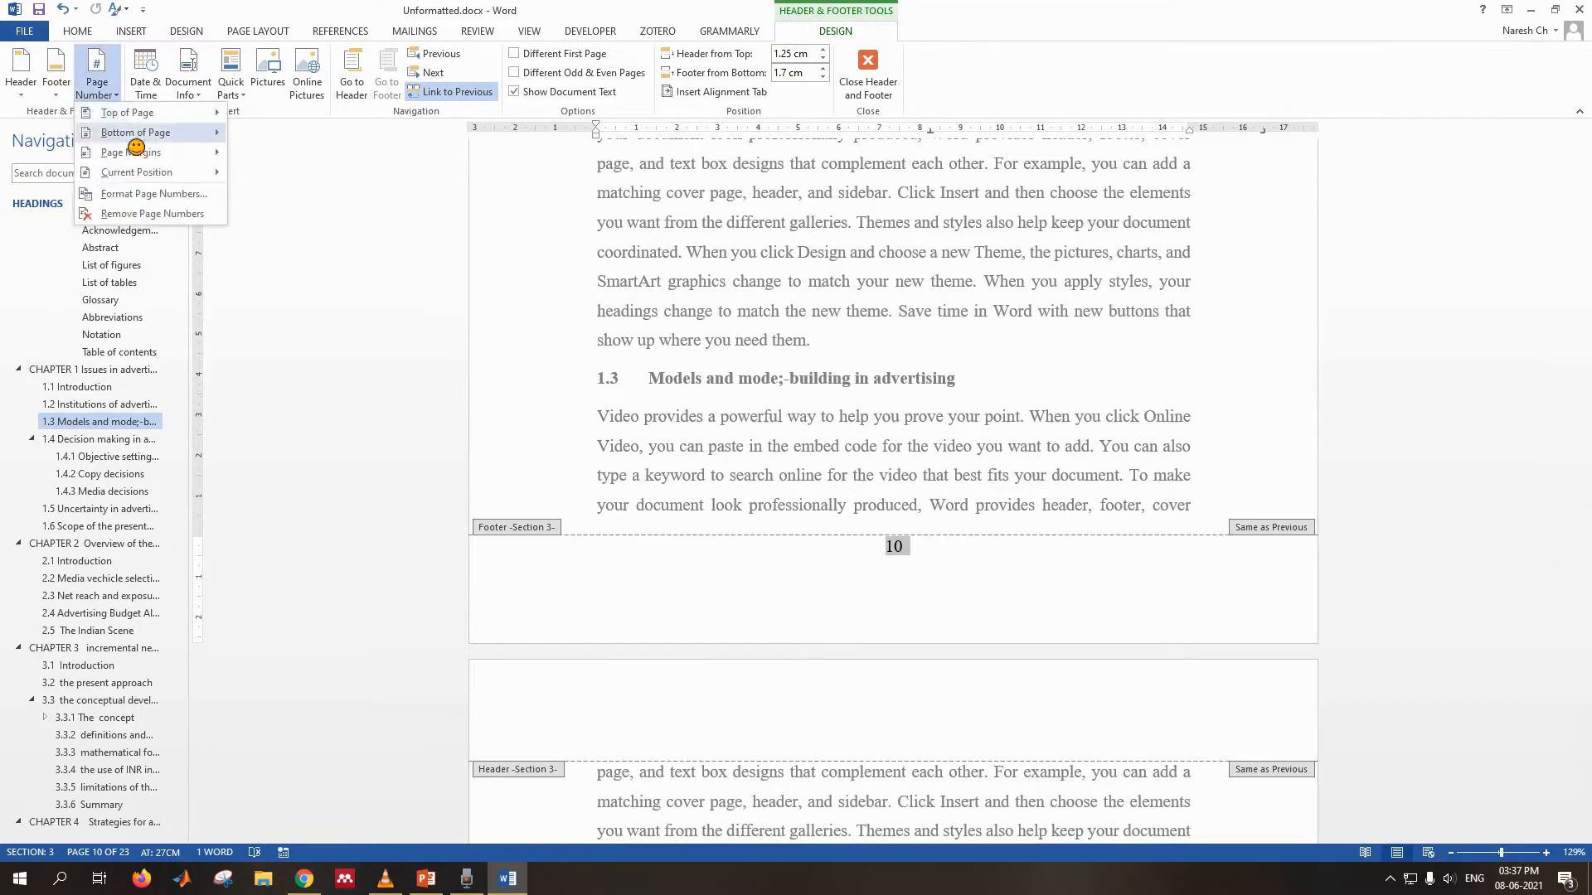
left_click(146, 194)
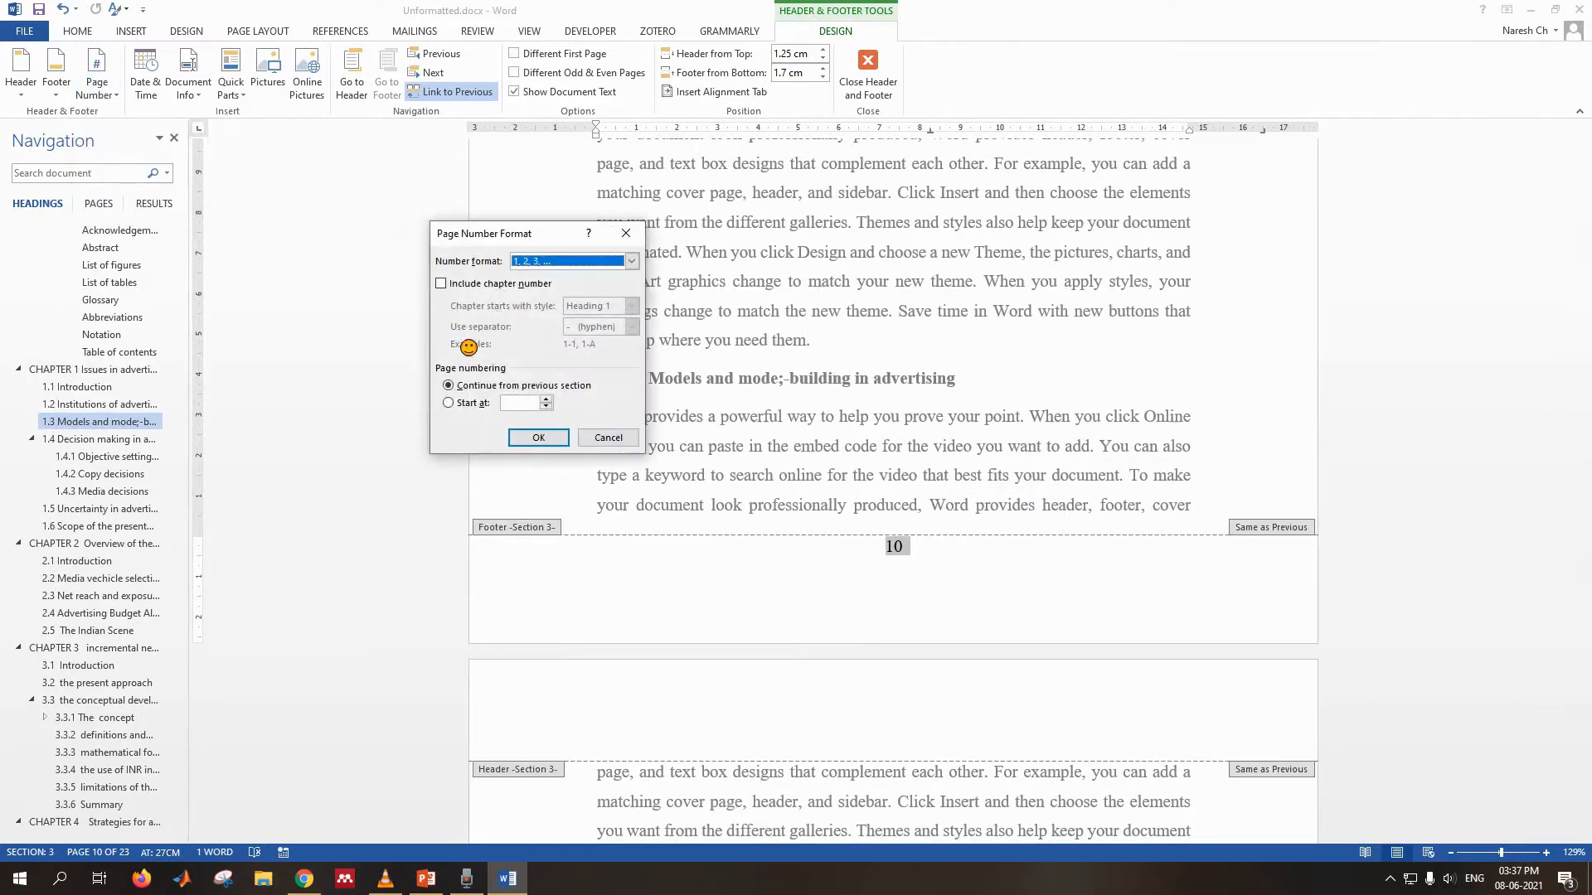
left_click(473, 406)
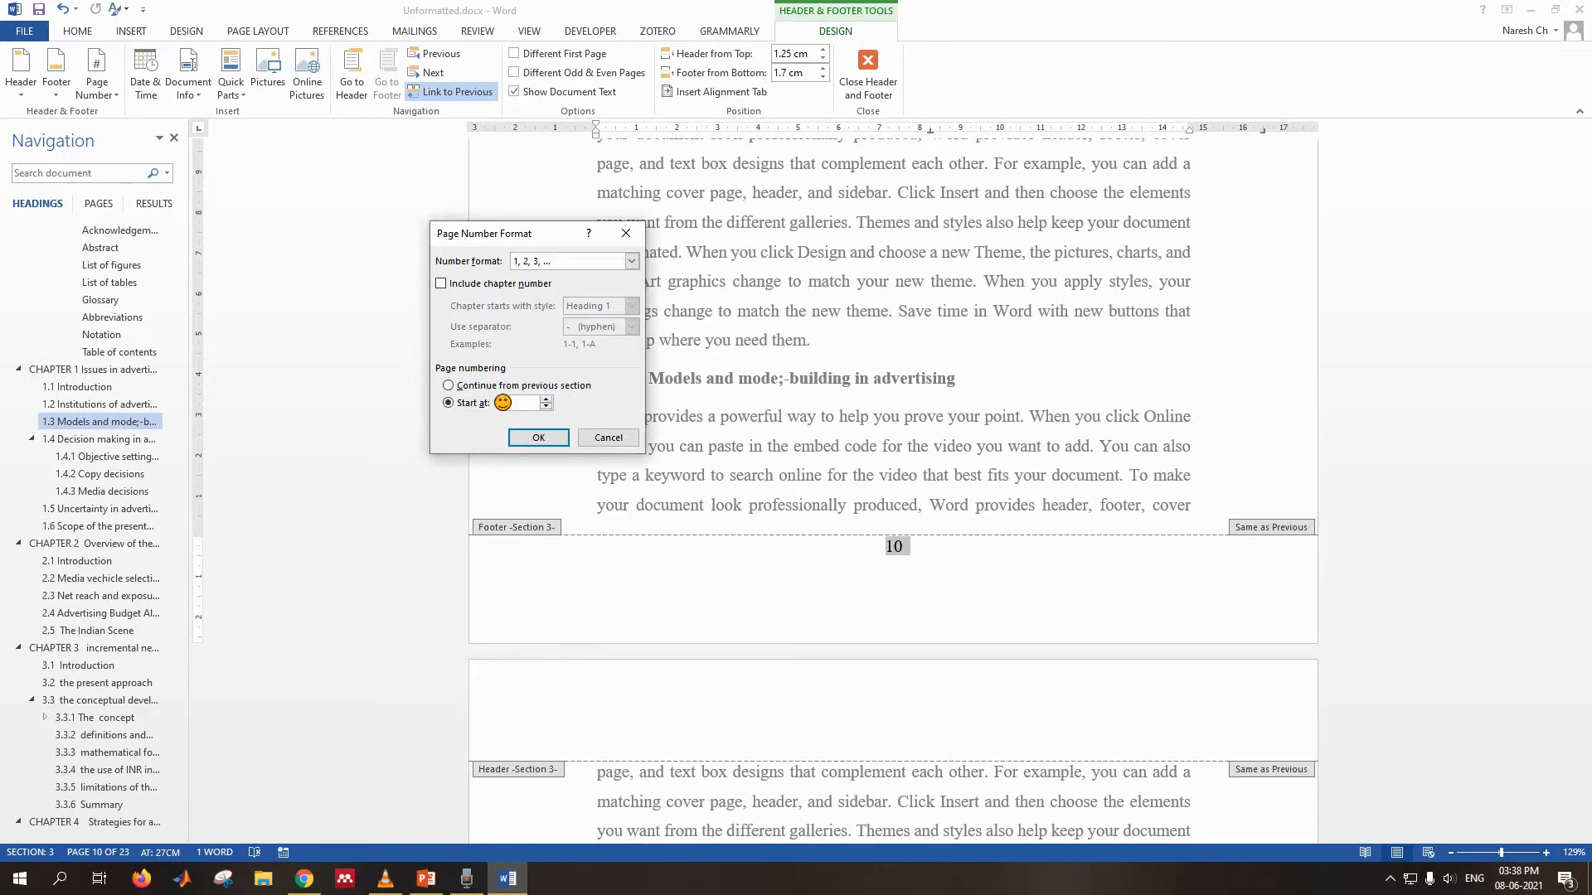
left_click(538, 437)
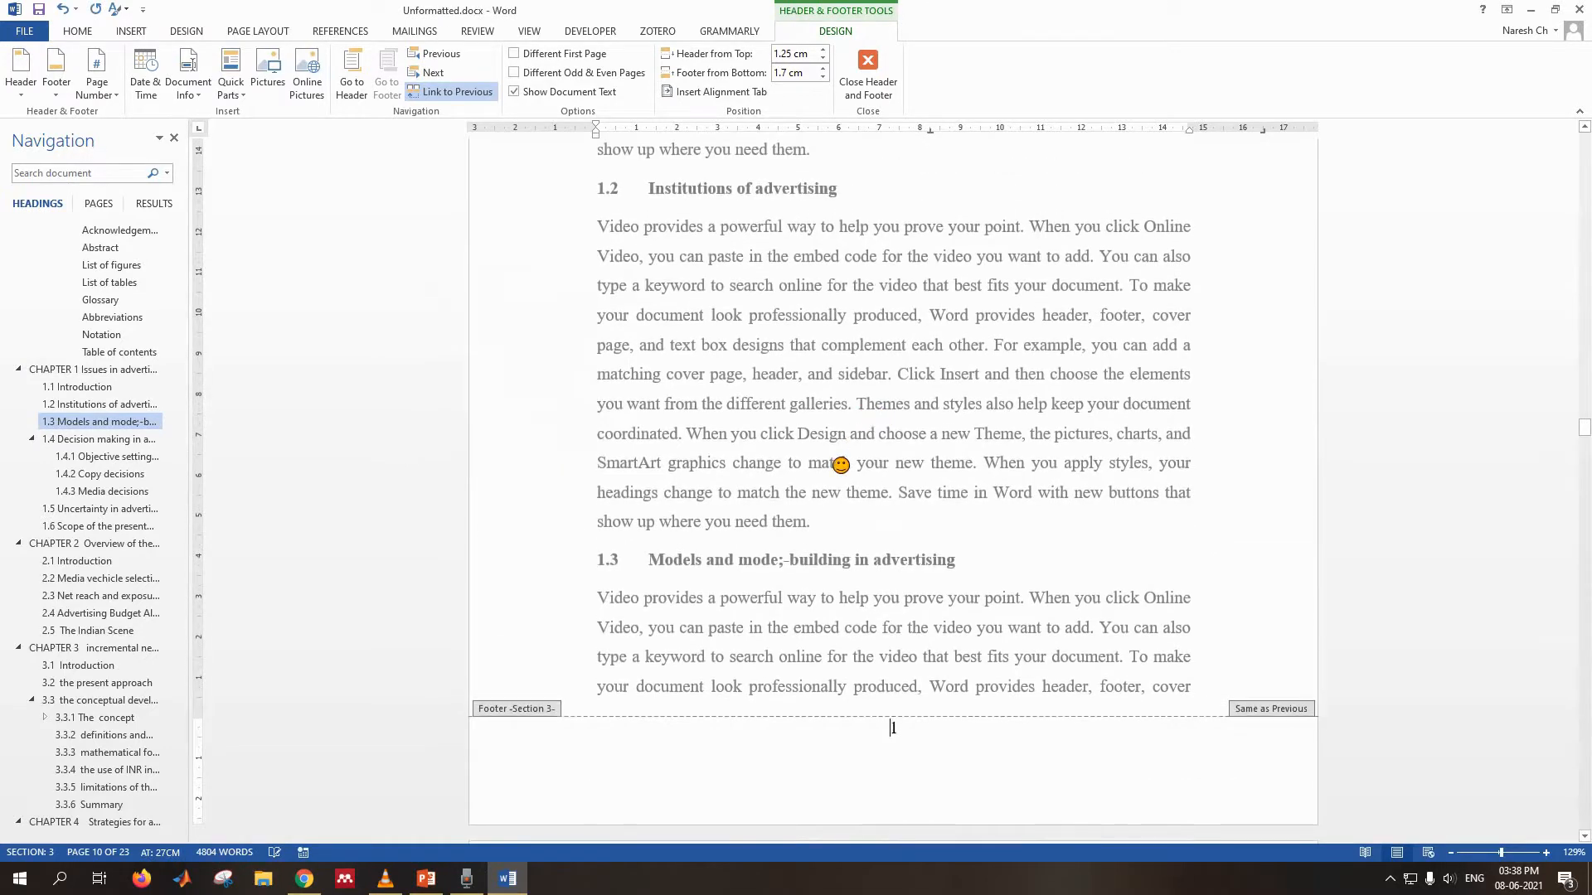
double_click(839, 453)
- Compare the page numbers at the foot of the Notation page, the table of contents pages and the first Chapter 1 page
scroll(839, 453, "up", 10)
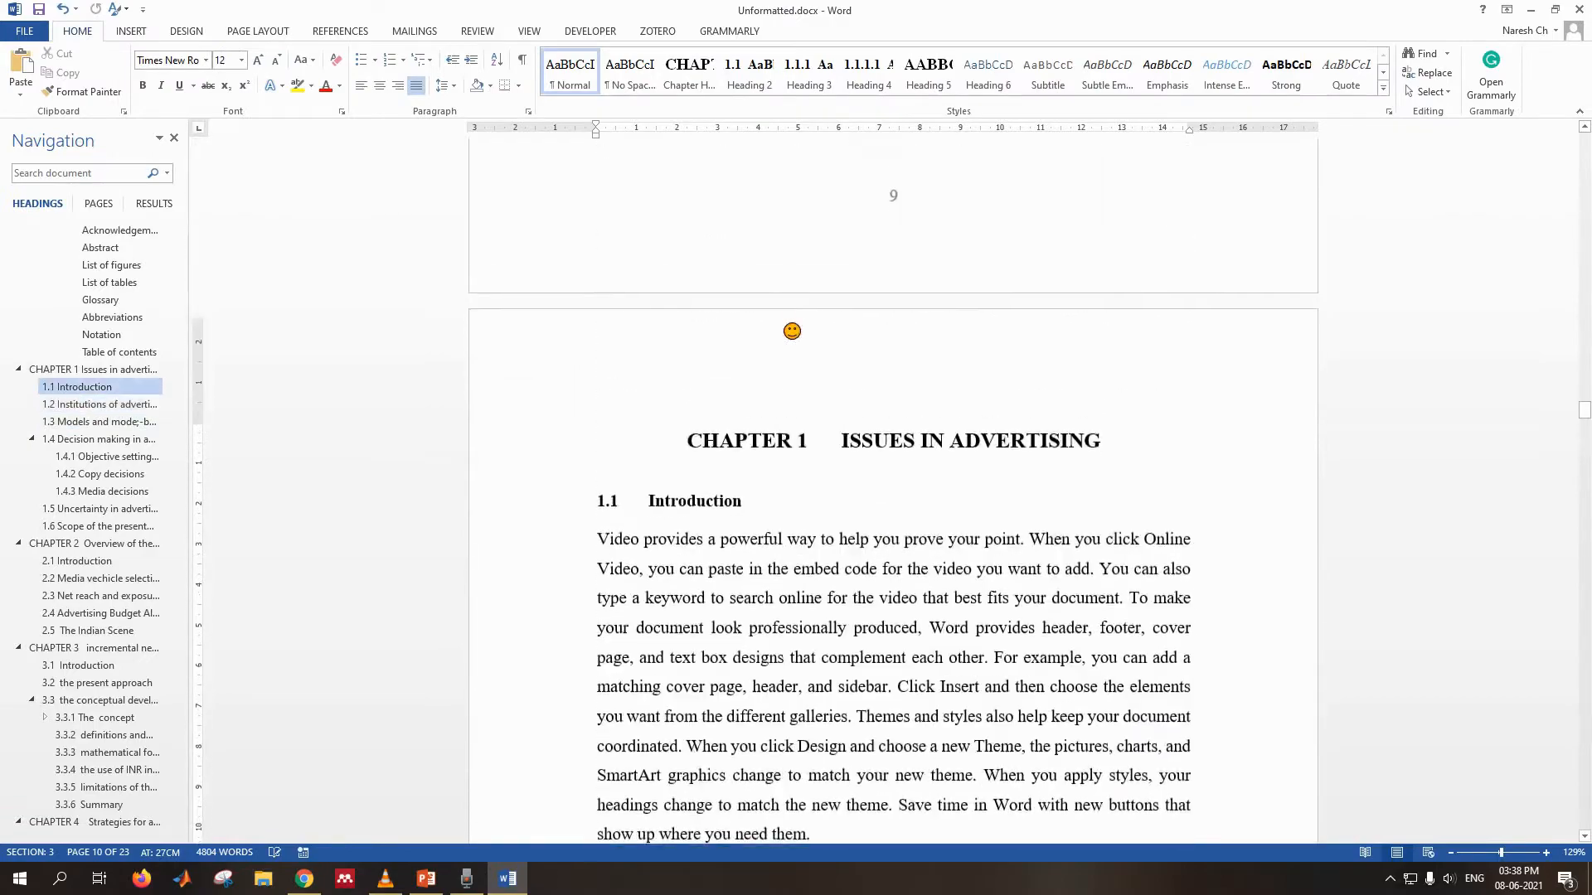
scroll(911, 421, "down", 4)
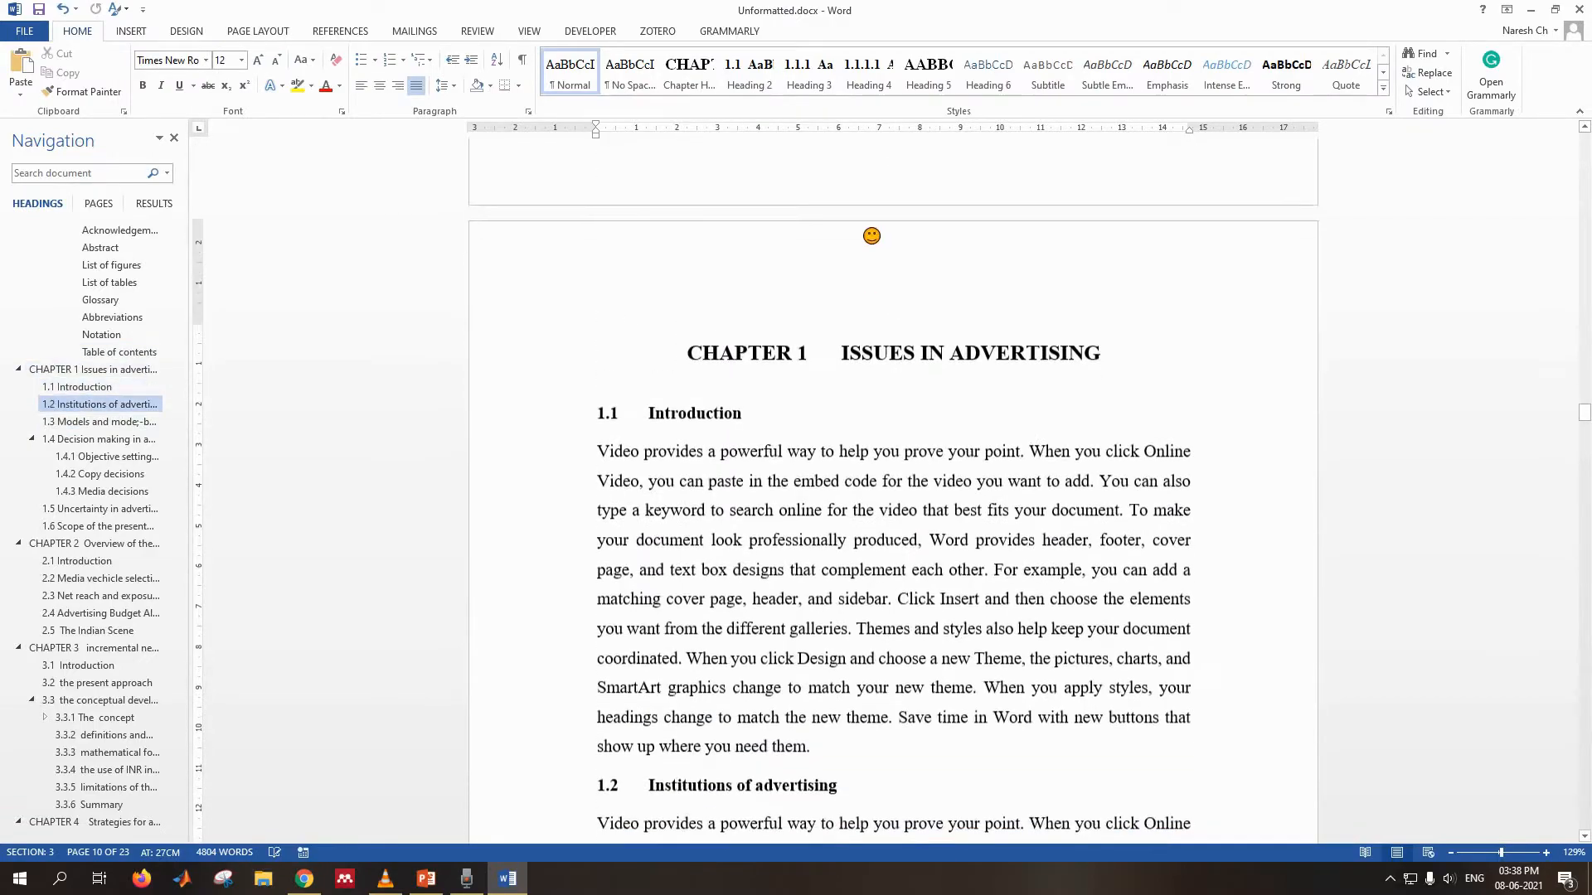
scroll(870, 238, "up", 3)
scroll(906, 444, "down", 3)
scroll(903, 442, "down", 10)
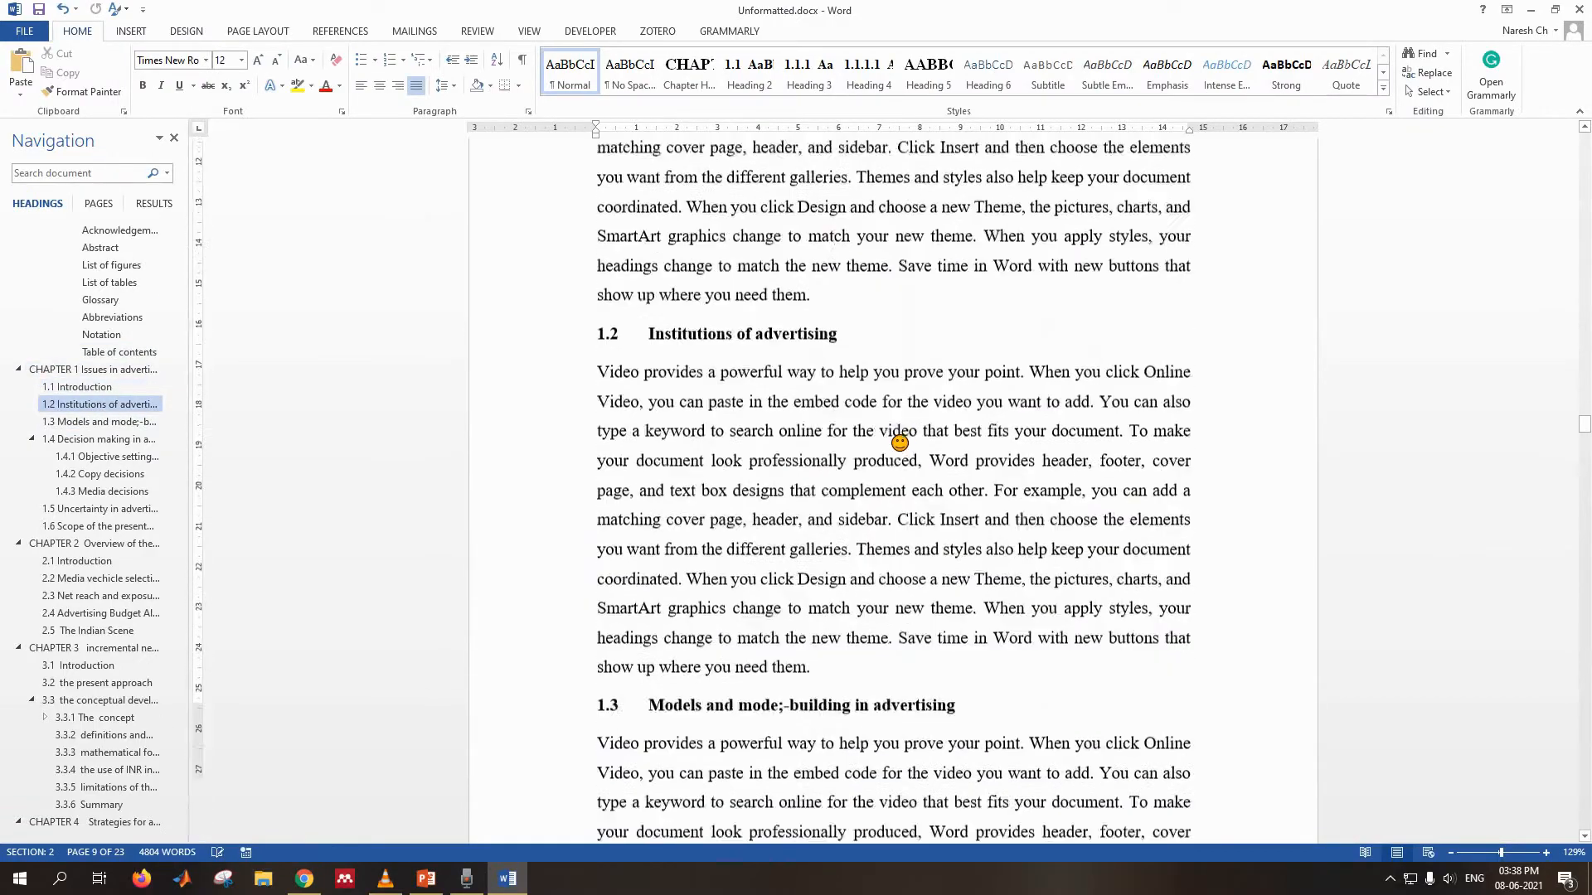
scroll(895, 430, "up", 5)
scroll(889, 424, "up", 20)
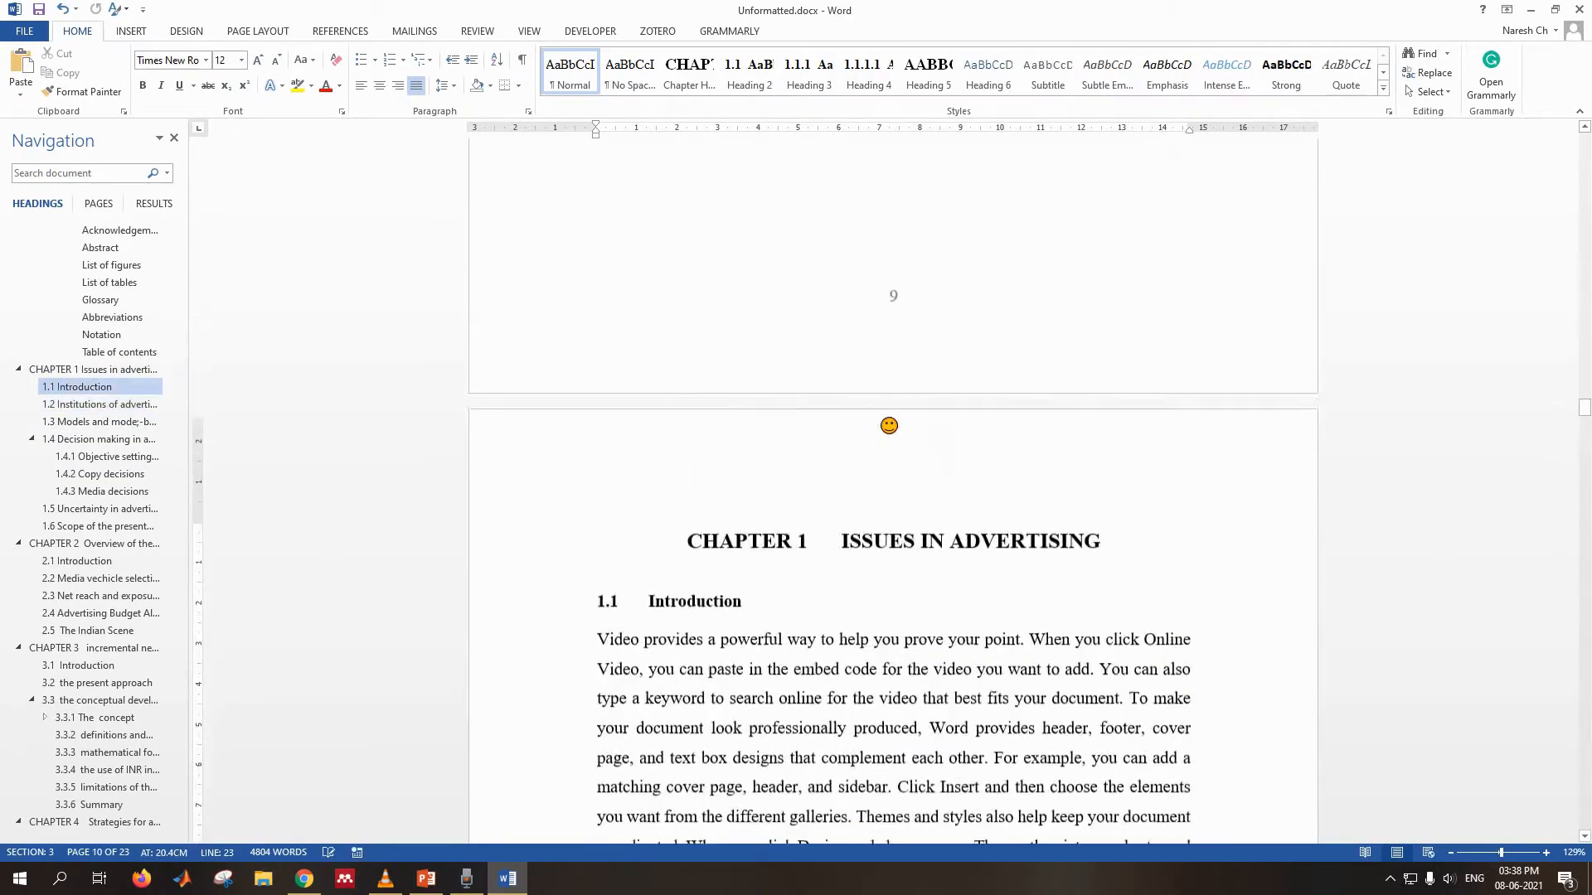
scroll(888, 424, "up", 8)
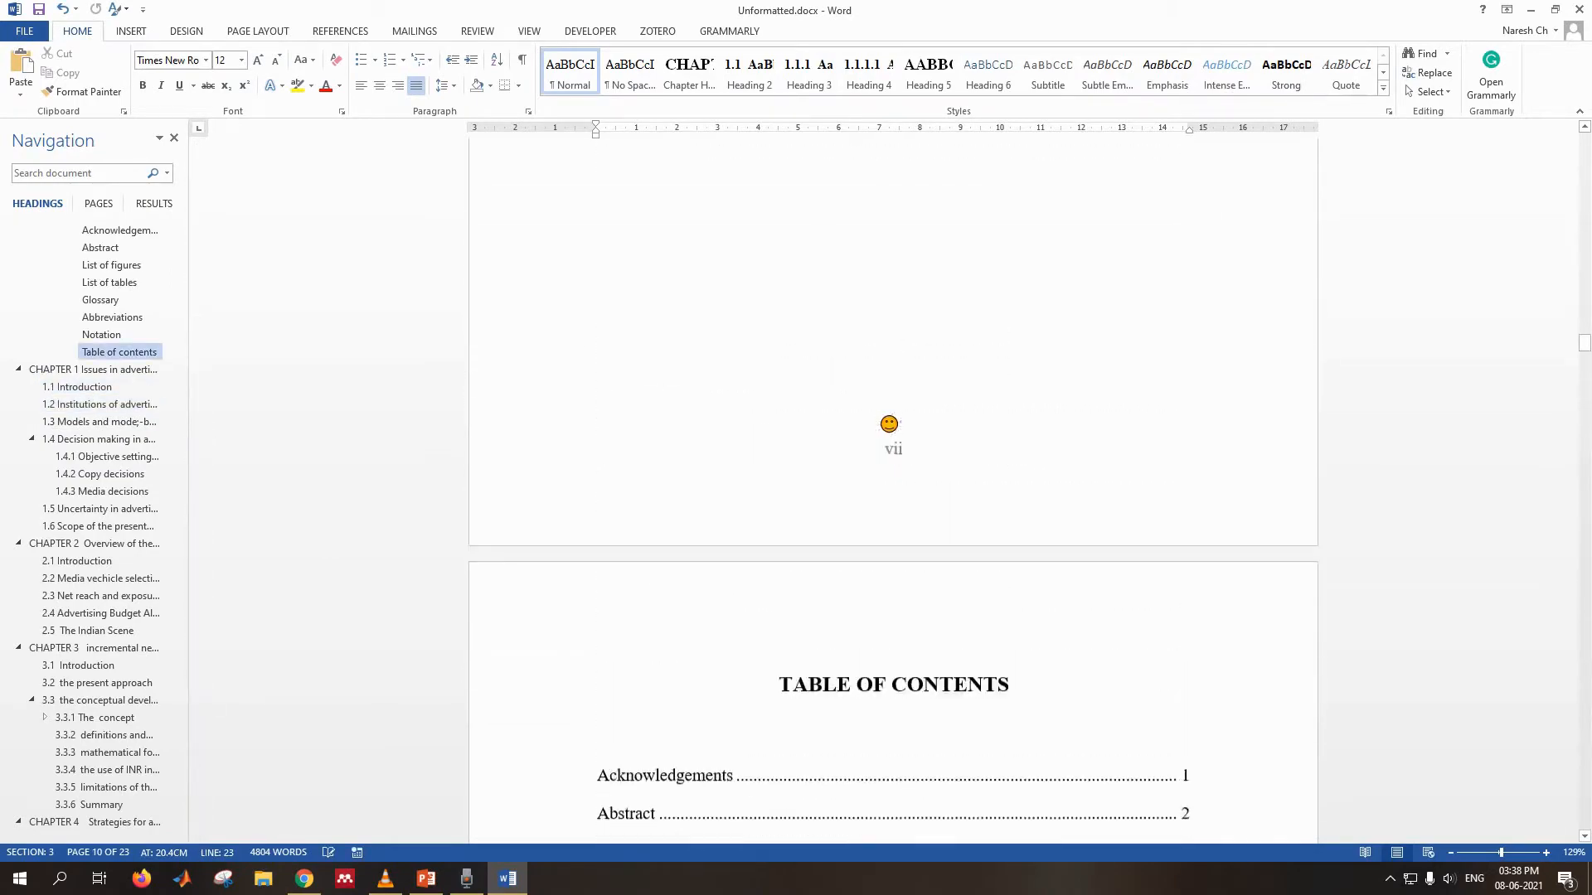
scroll(888, 424, "down", 14)
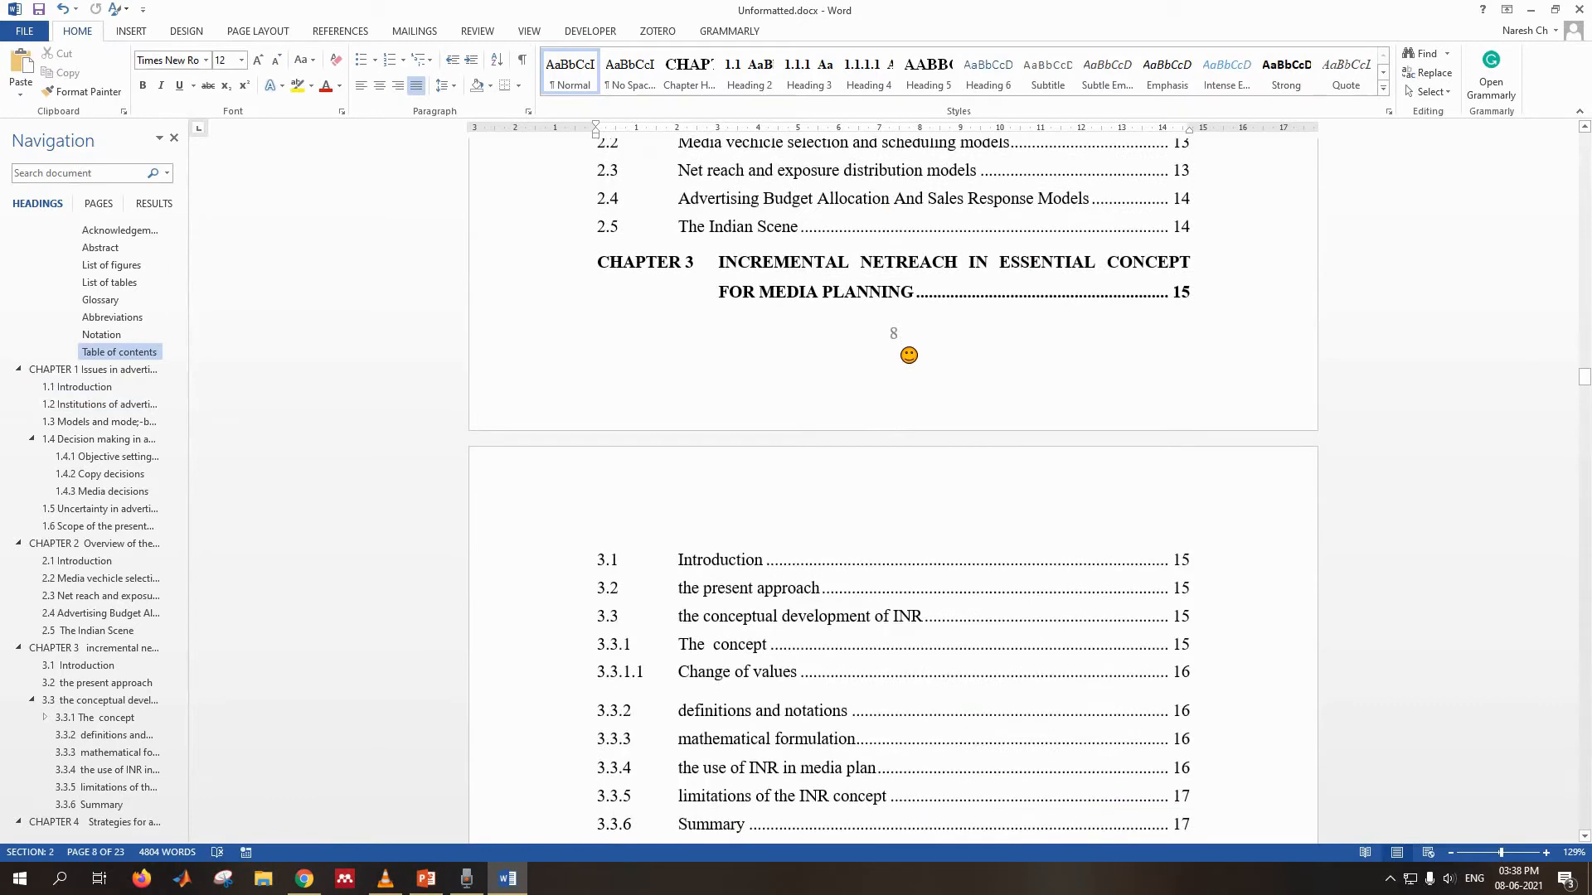
scroll(952, 324, "up", 10)
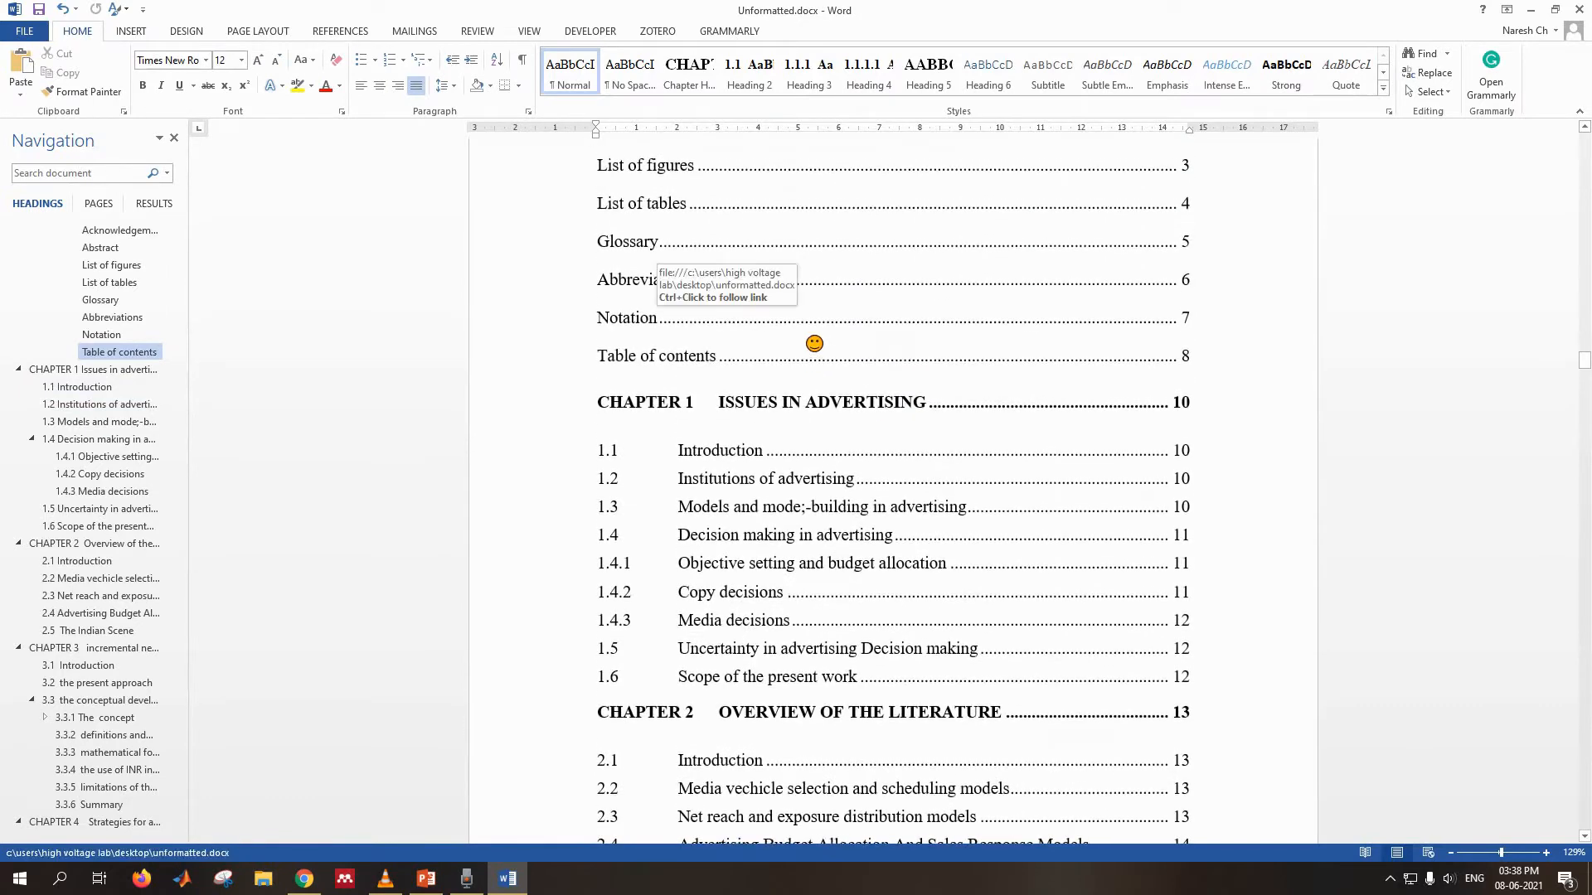
left_click(813, 345)
scroll(675, 378, "up", 3)
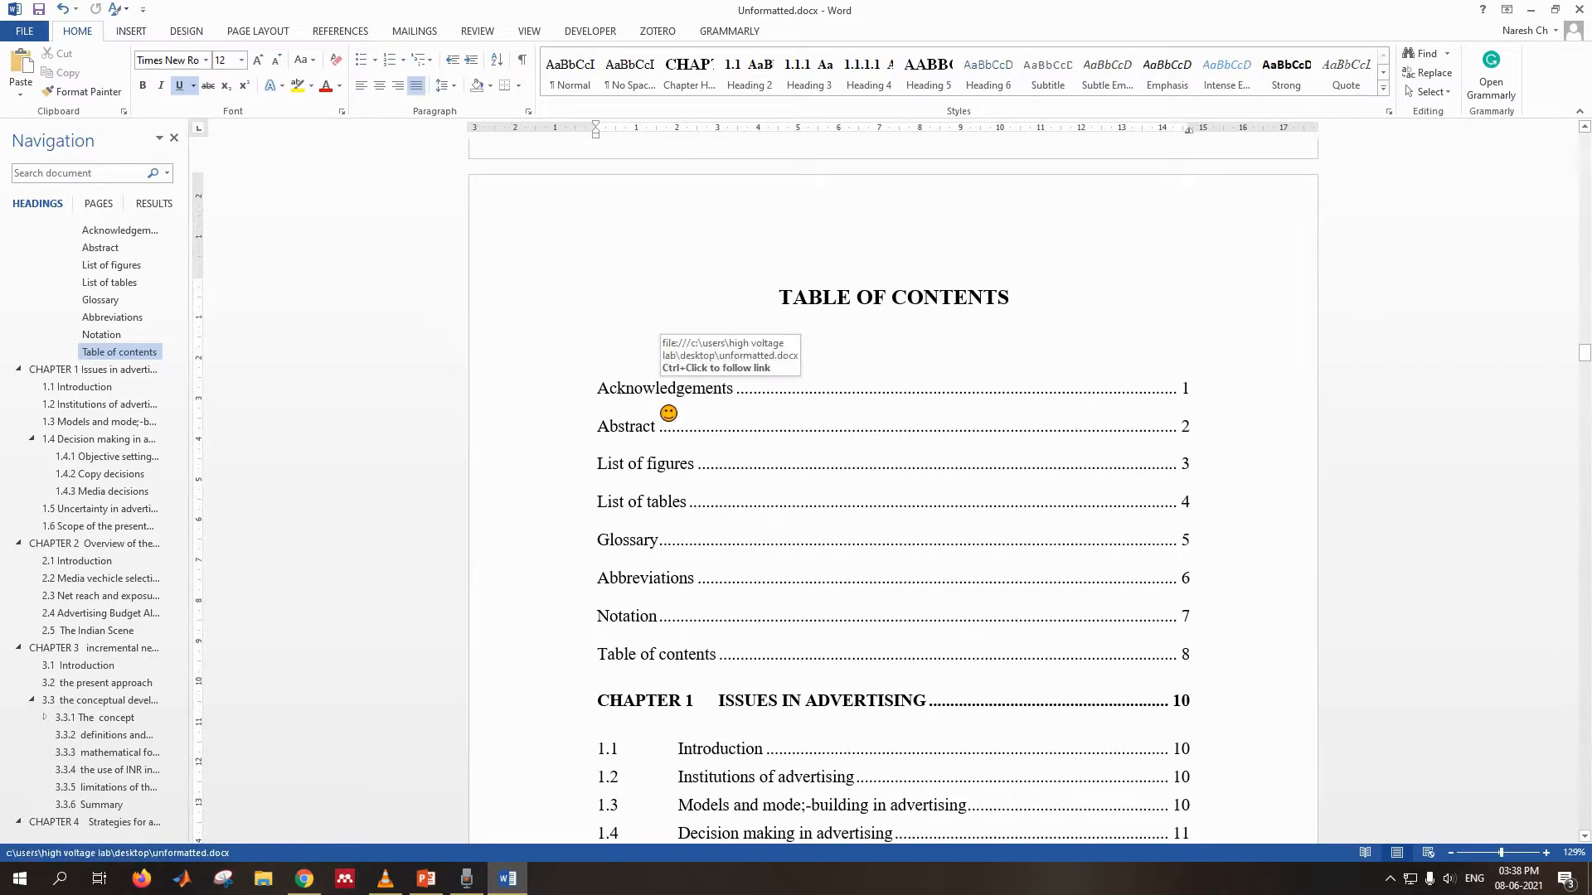
- Format the Section 2 page numbers on the table of contents pages as i, ii, iii, continuing from the previous section
scroll(671, 444, "down", 10)
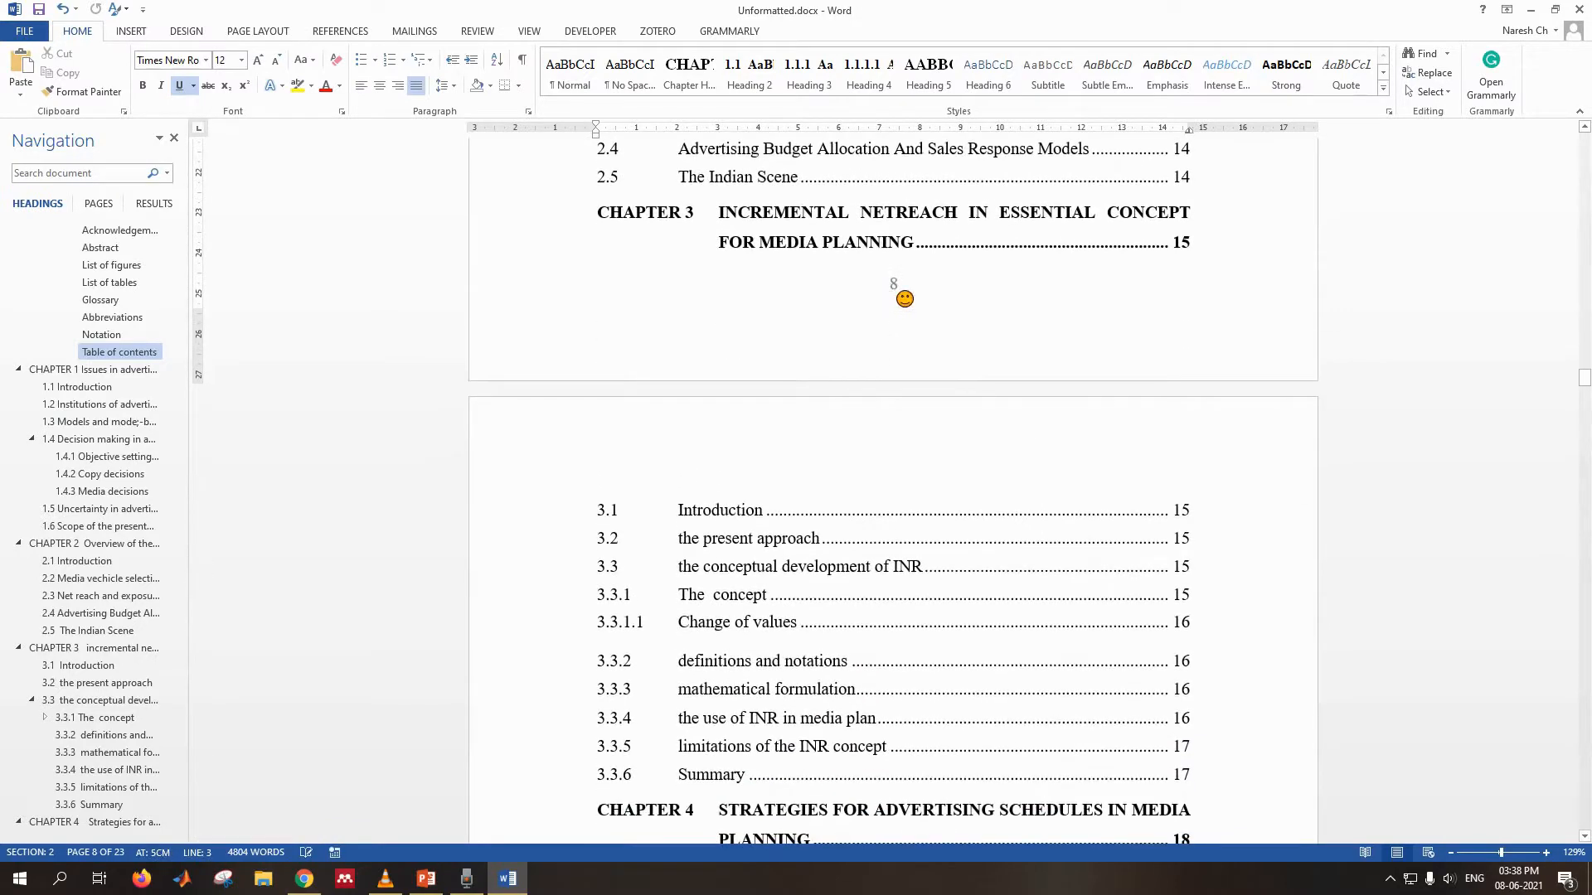
double_click(903, 297)
double_click(903, 297)
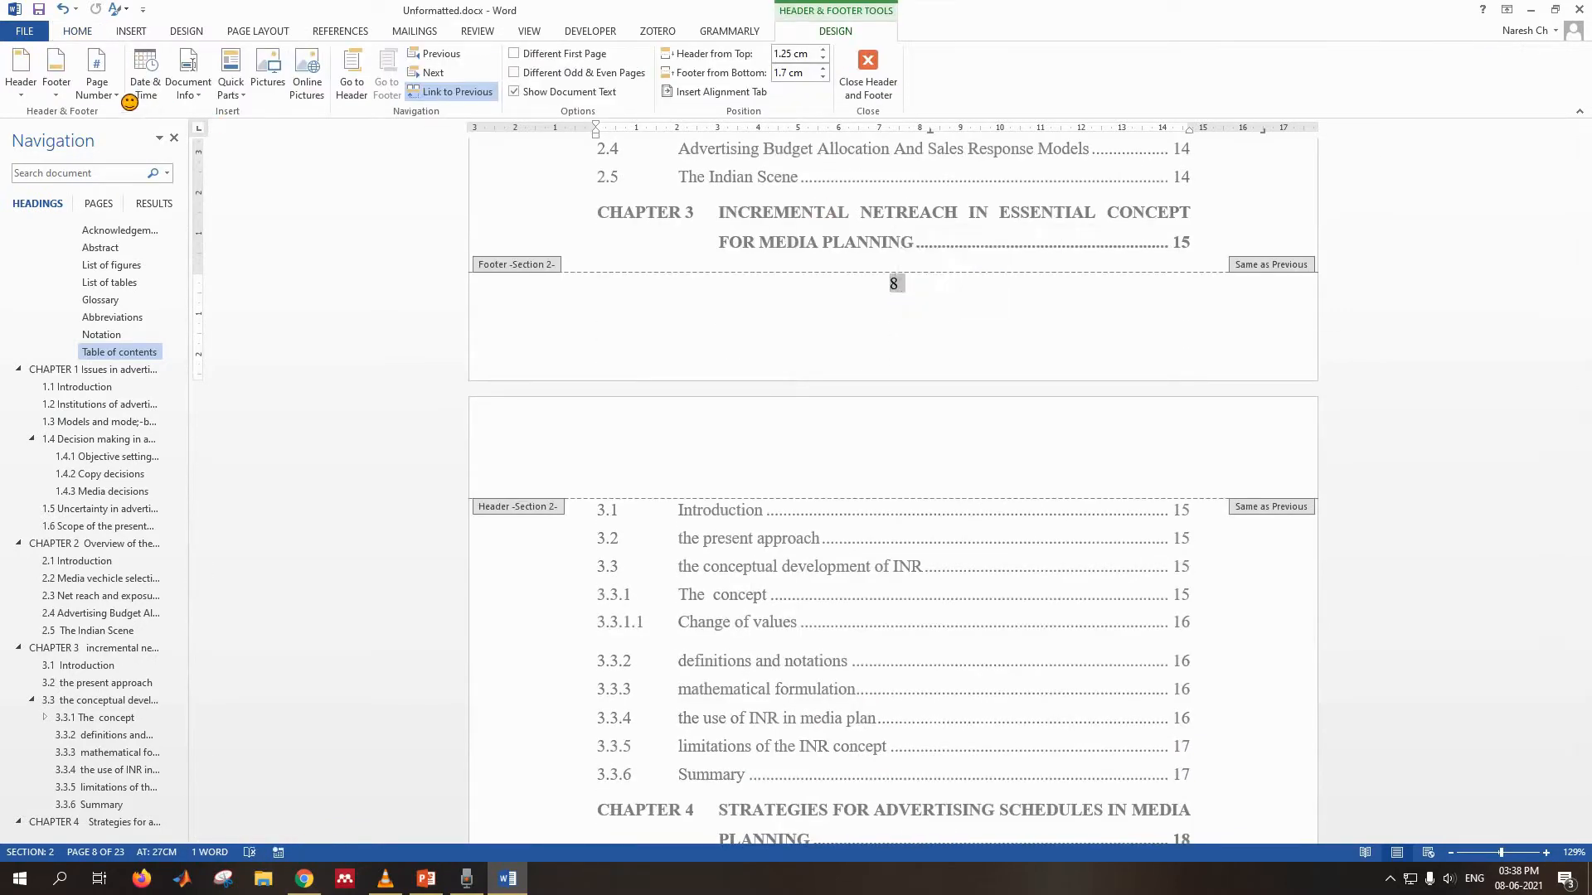
left_click(104, 89)
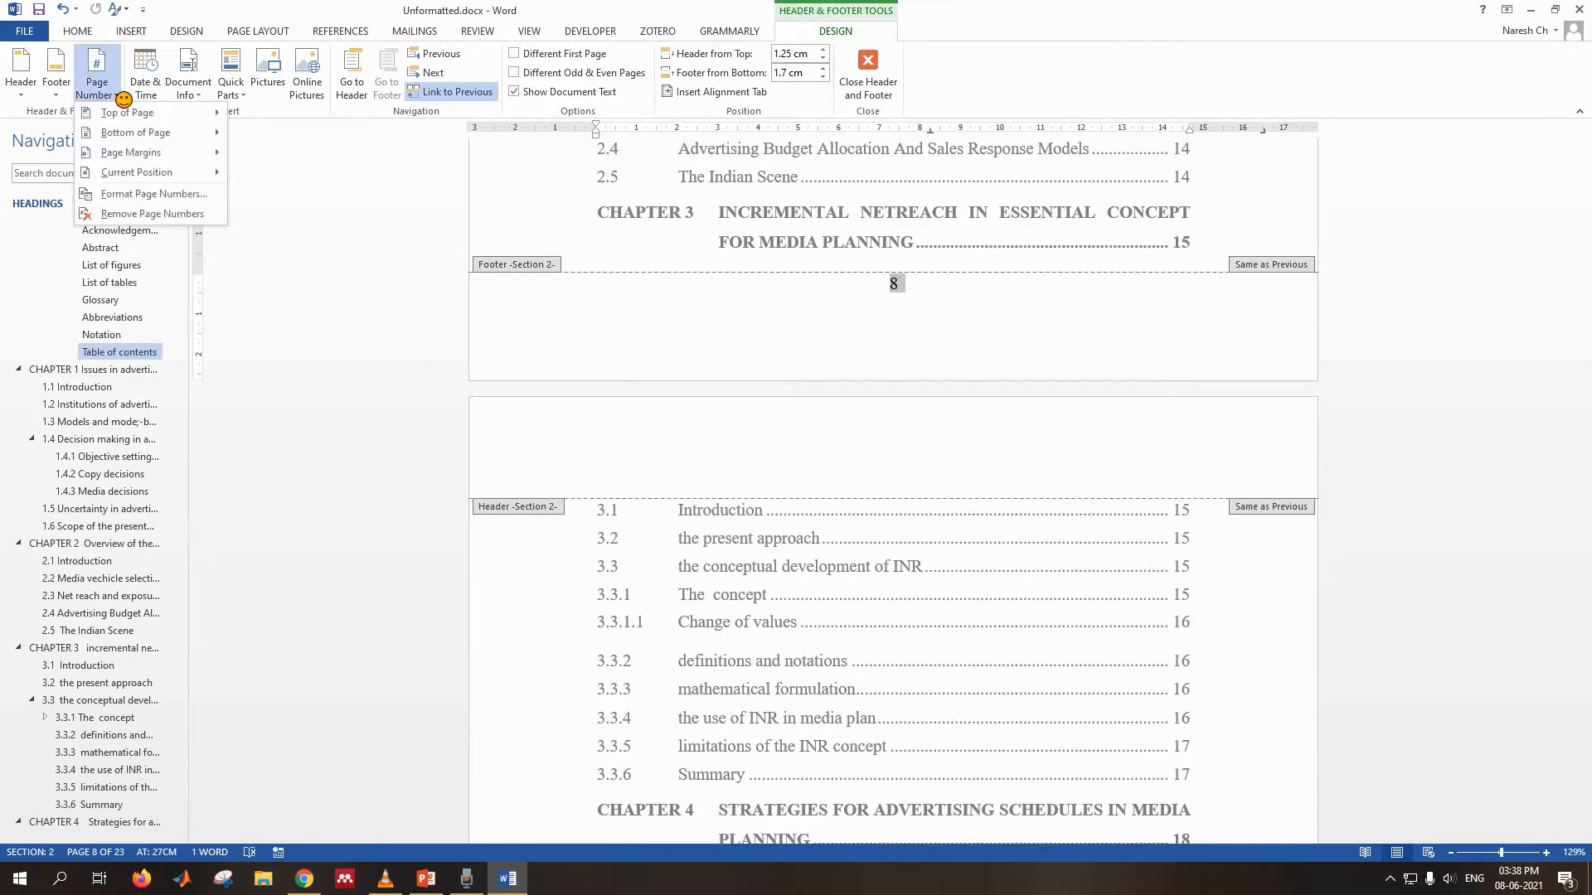
left_click(163, 196)
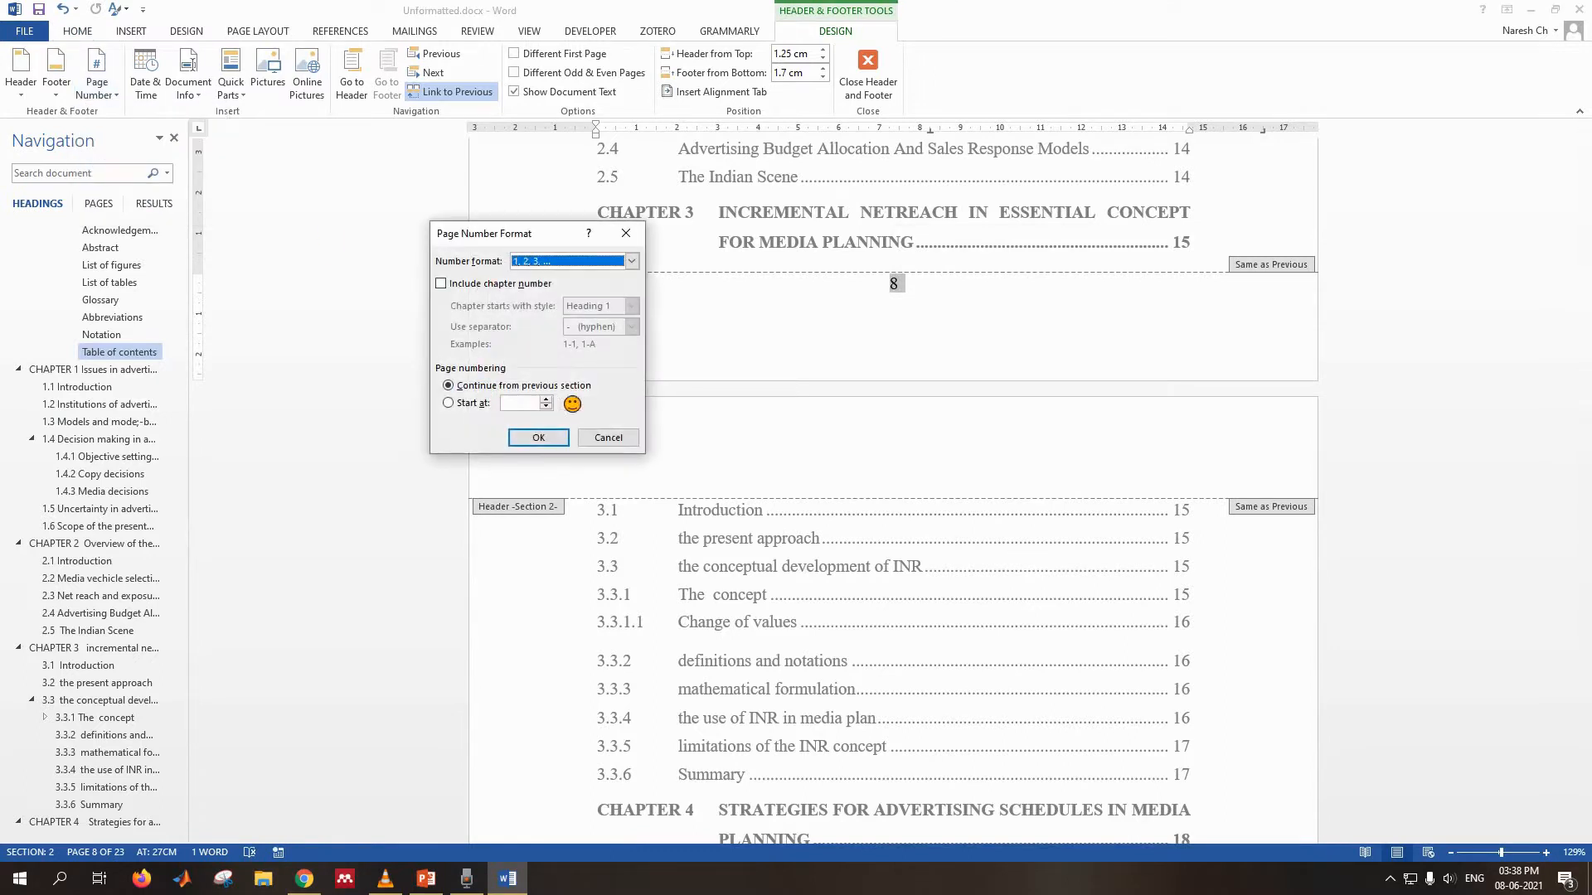
left_click(579, 263)
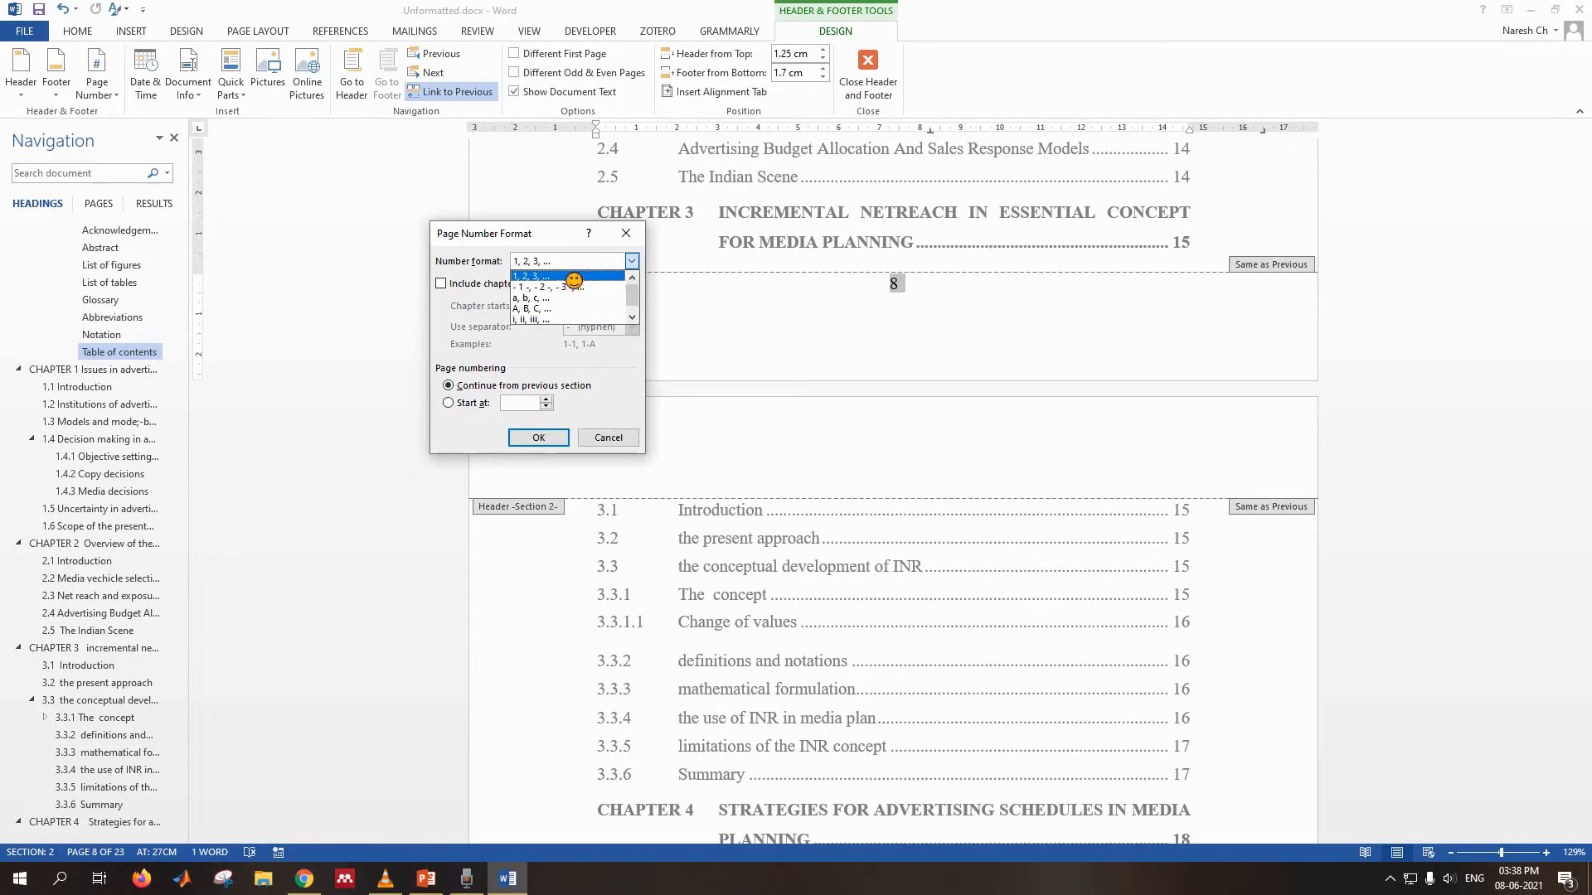
left_click(551, 323)
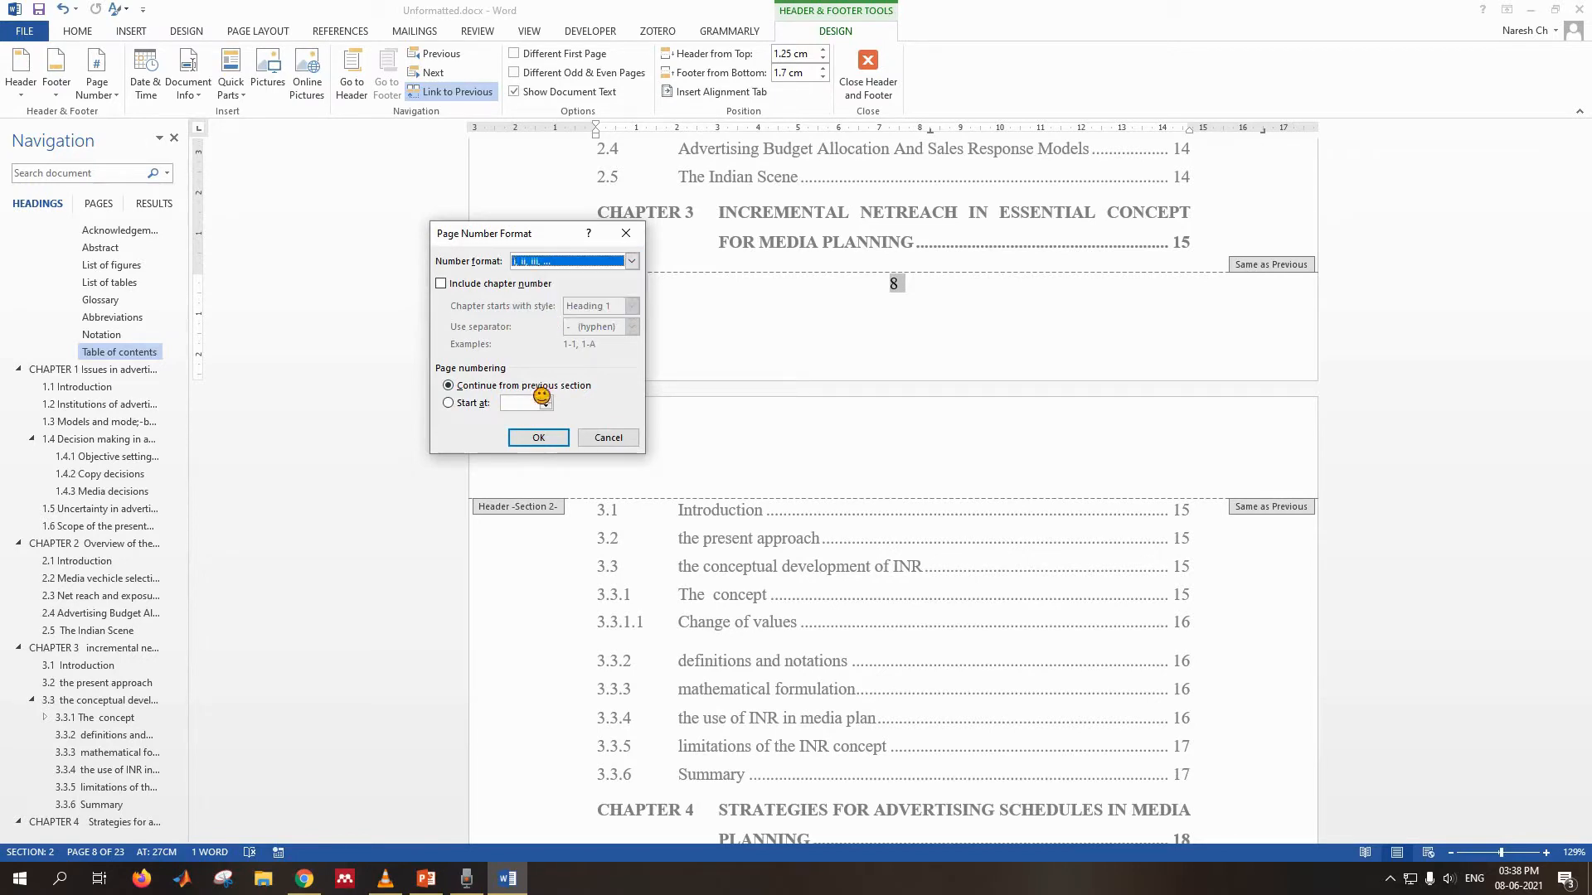
left_click(538, 438)
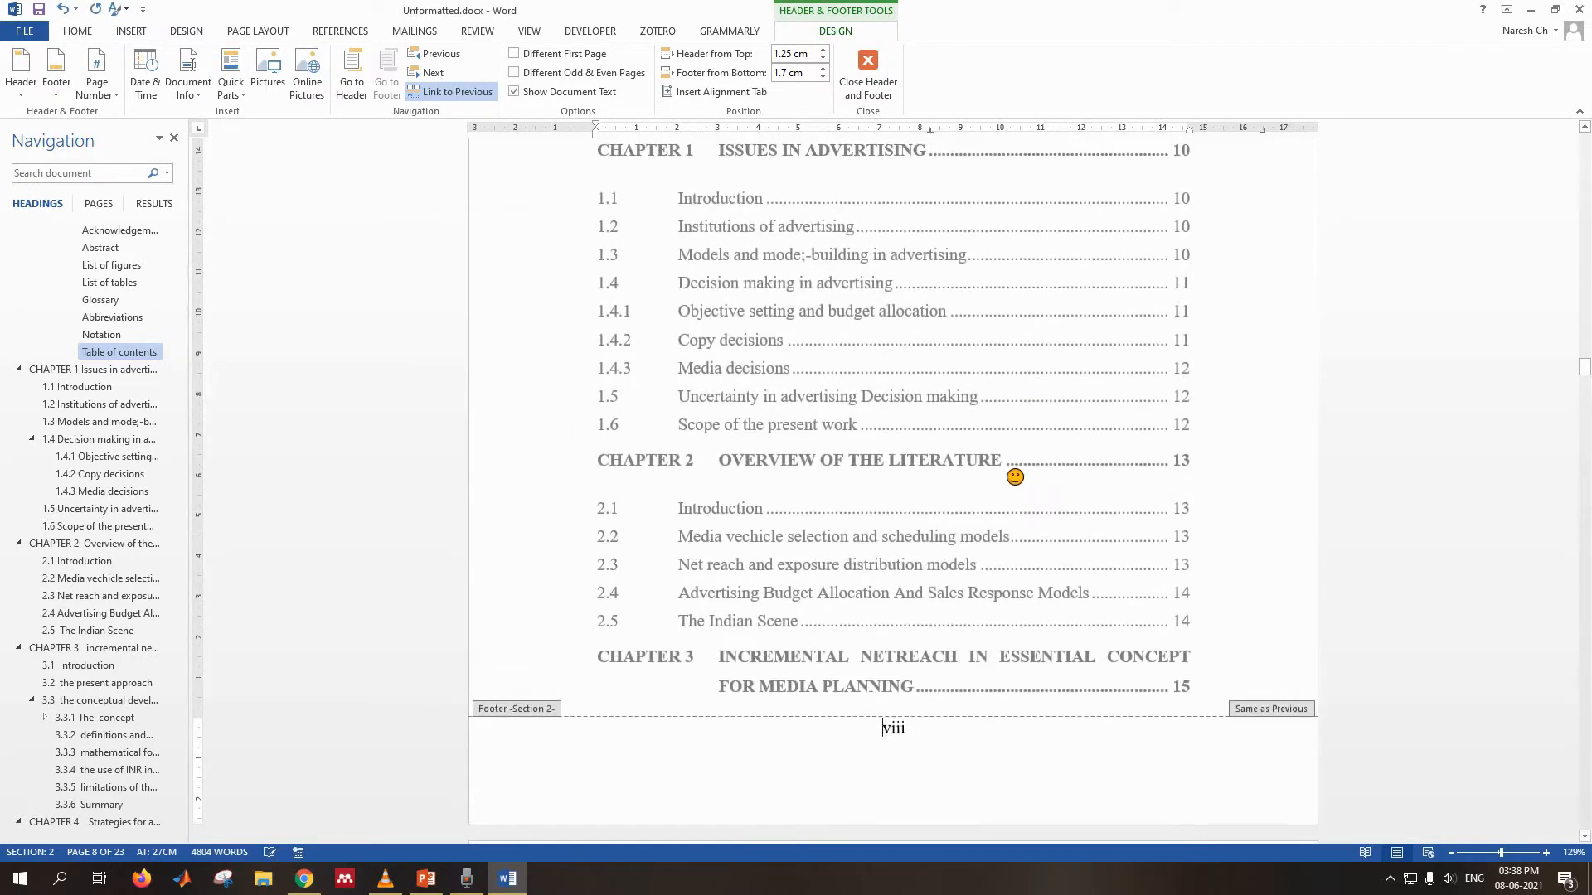
- Leave the footer and check the page numbers at the foot of the Notation, table of contents and Chapter 1 pages
double_click(1012, 472)
scroll(955, 441, "up", 8)
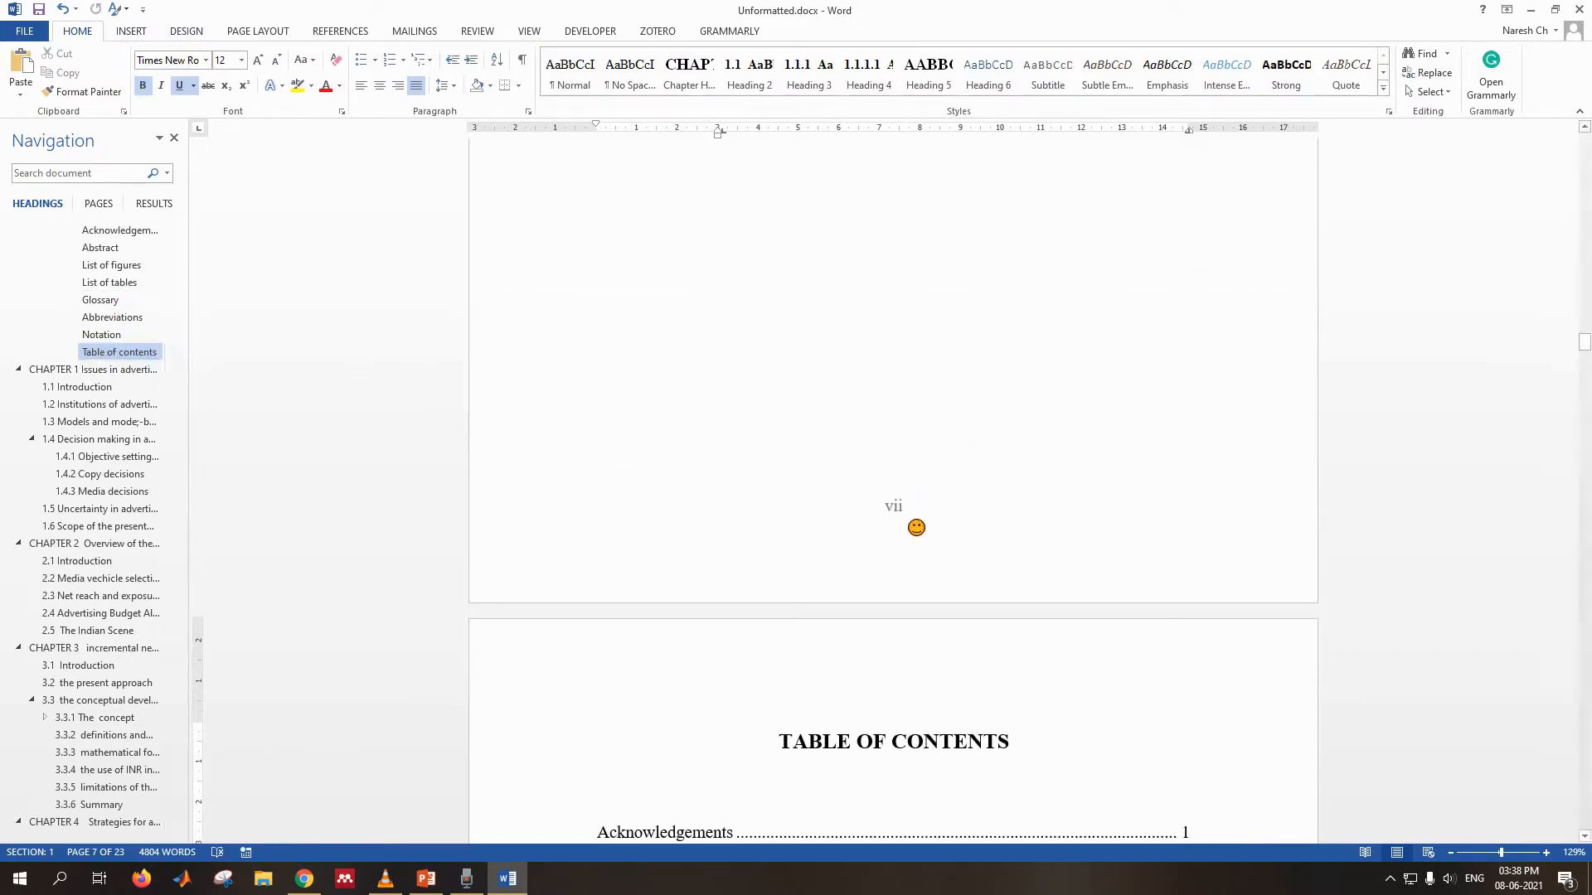
scroll(903, 517, "down", 15)
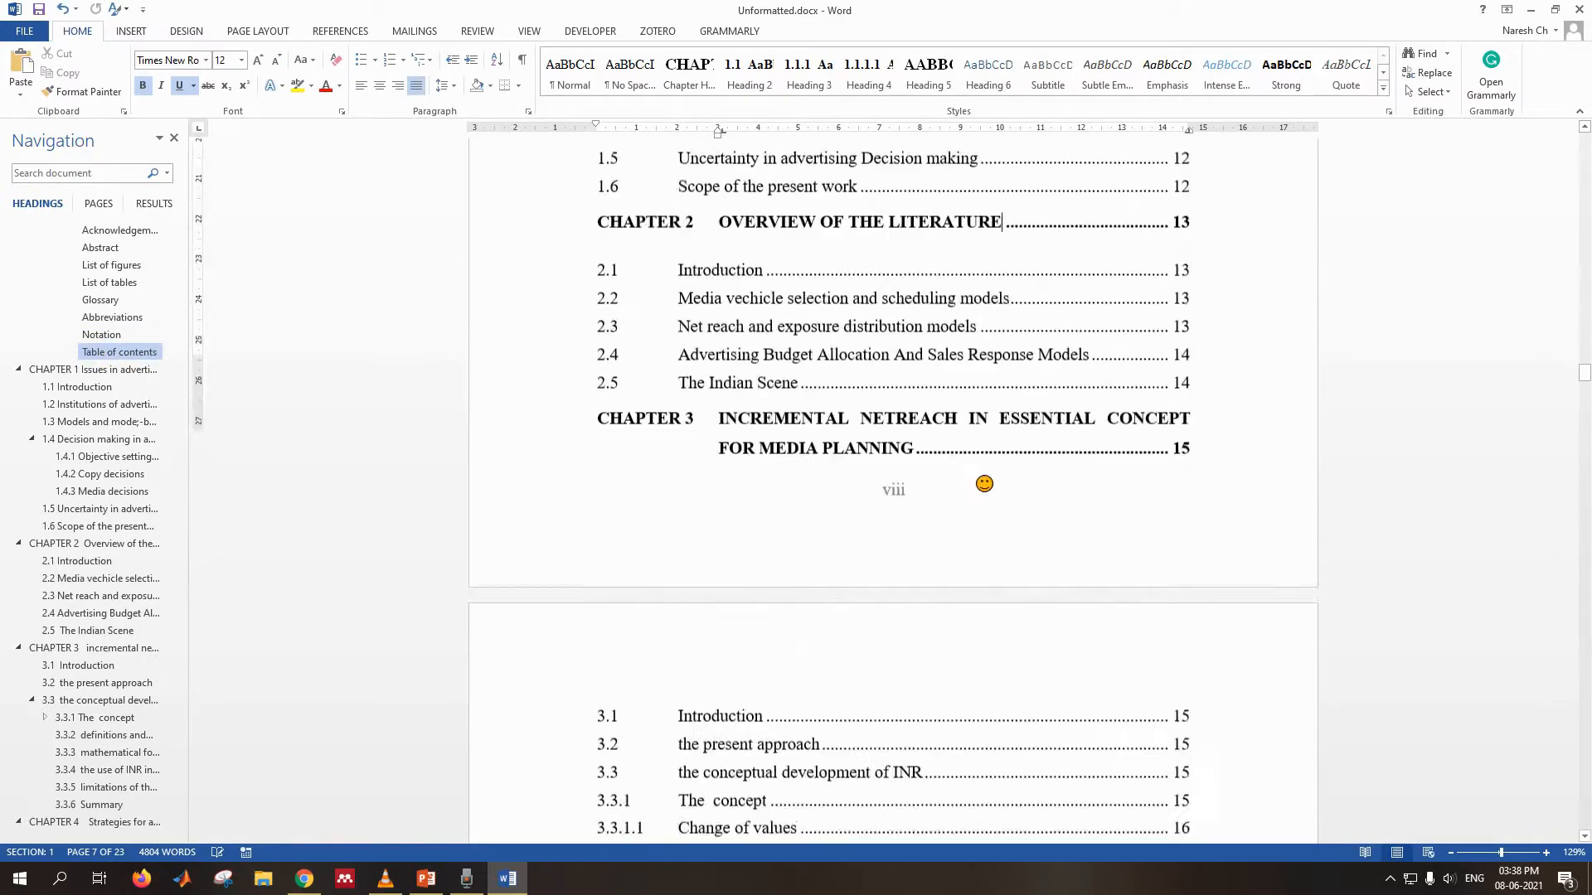
scroll(976, 466, "up", 1)
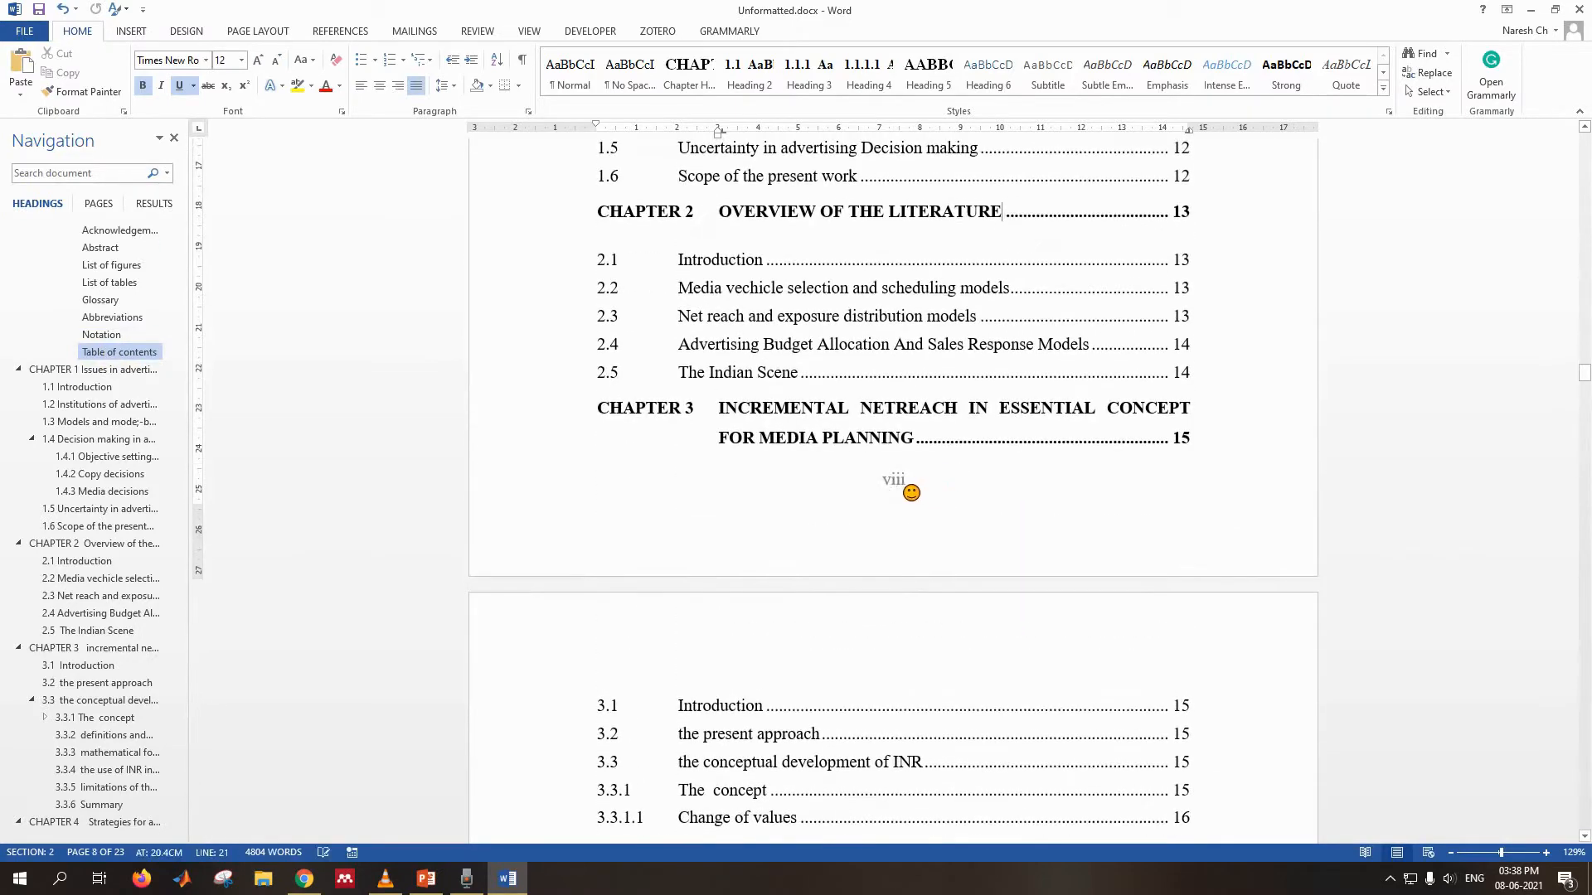
scroll(911, 492, "down", 5)
scroll(916, 488, "down", 9)
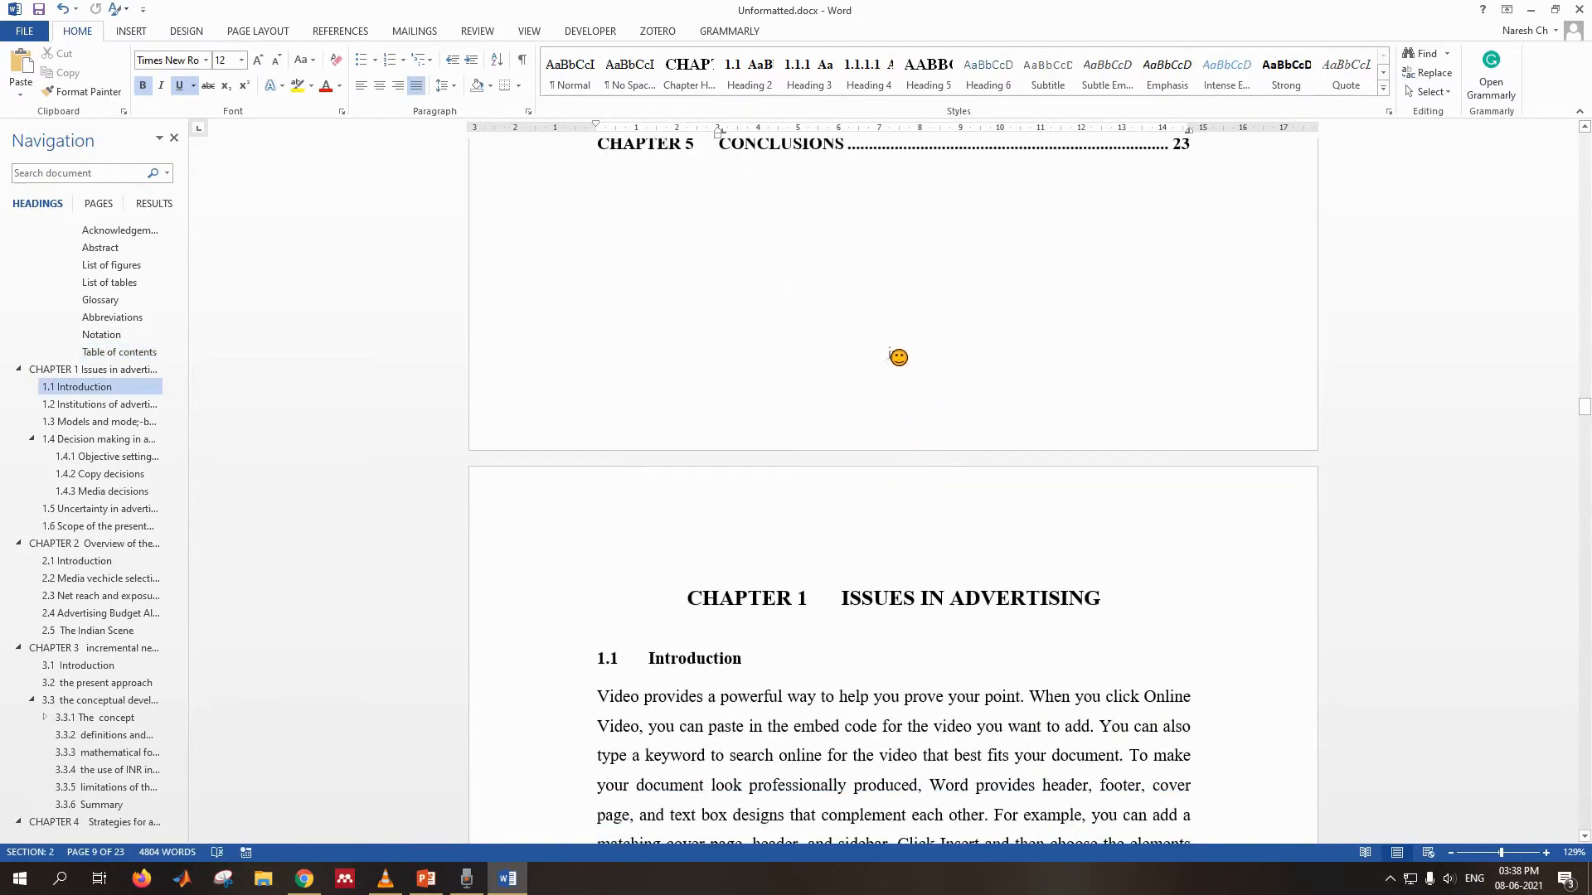
scroll(899, 373, "up", 20)
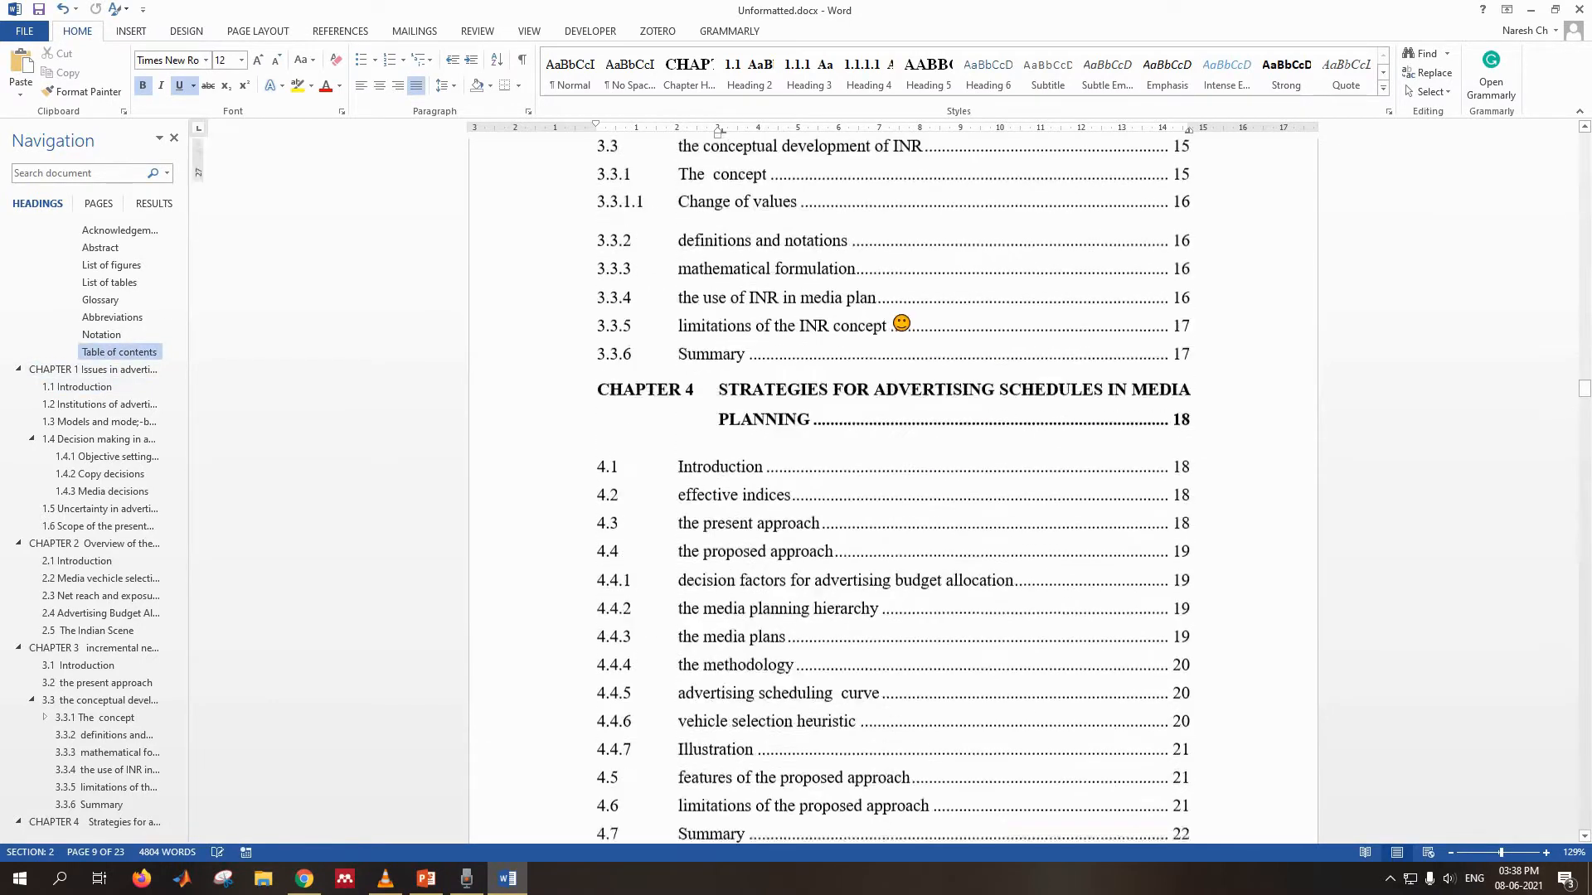
scroll(901, 327, "down", 4)
scroll(902, 327, "down", 17)
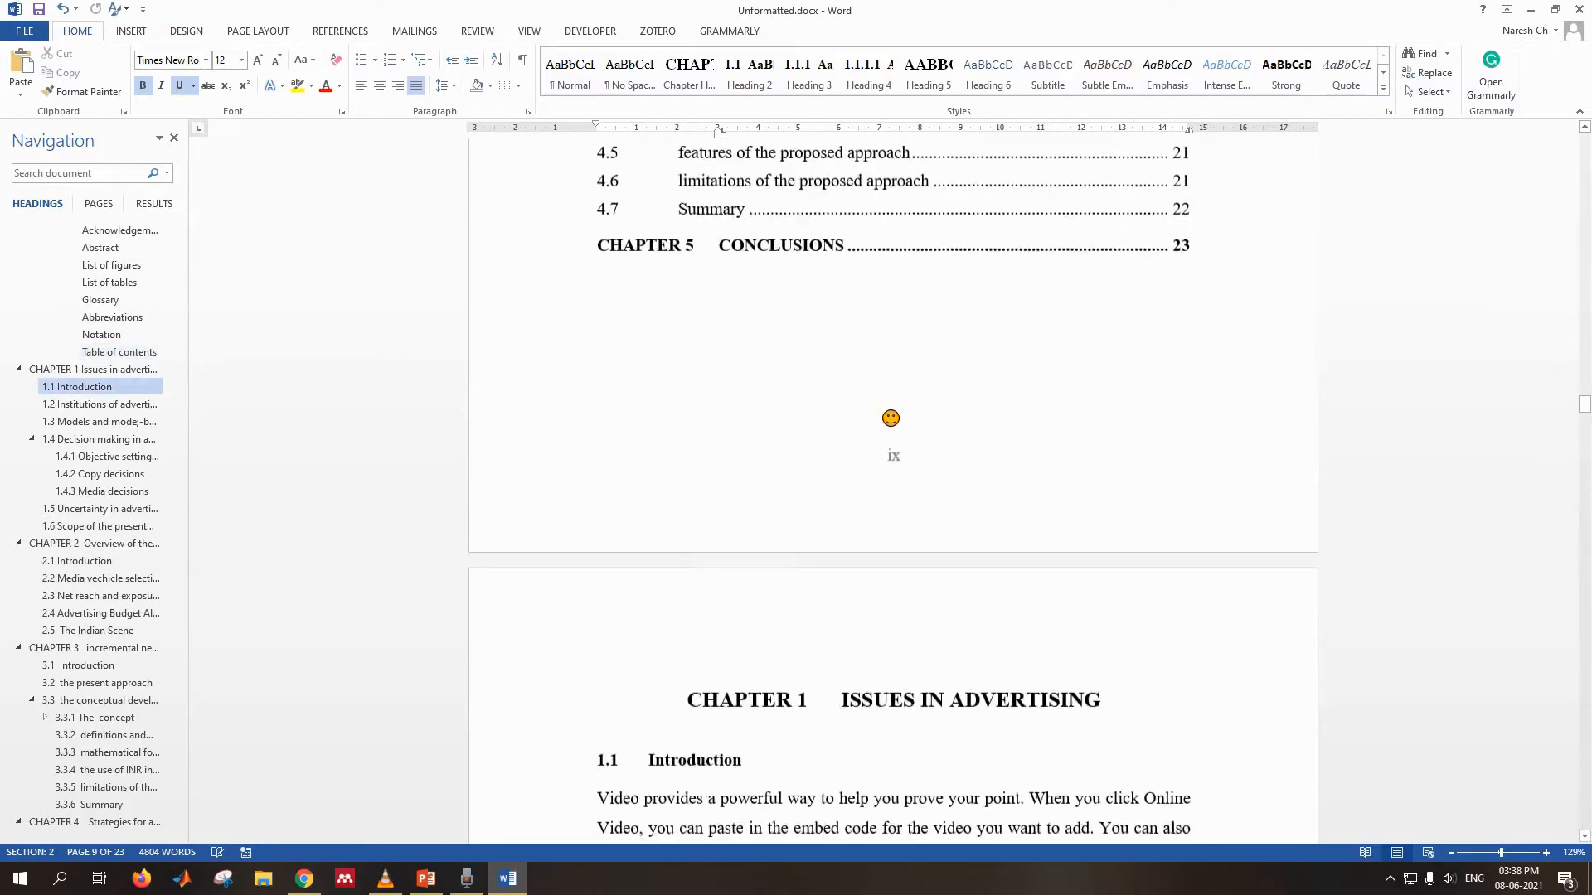
scroll(851, 498, "down", 12)
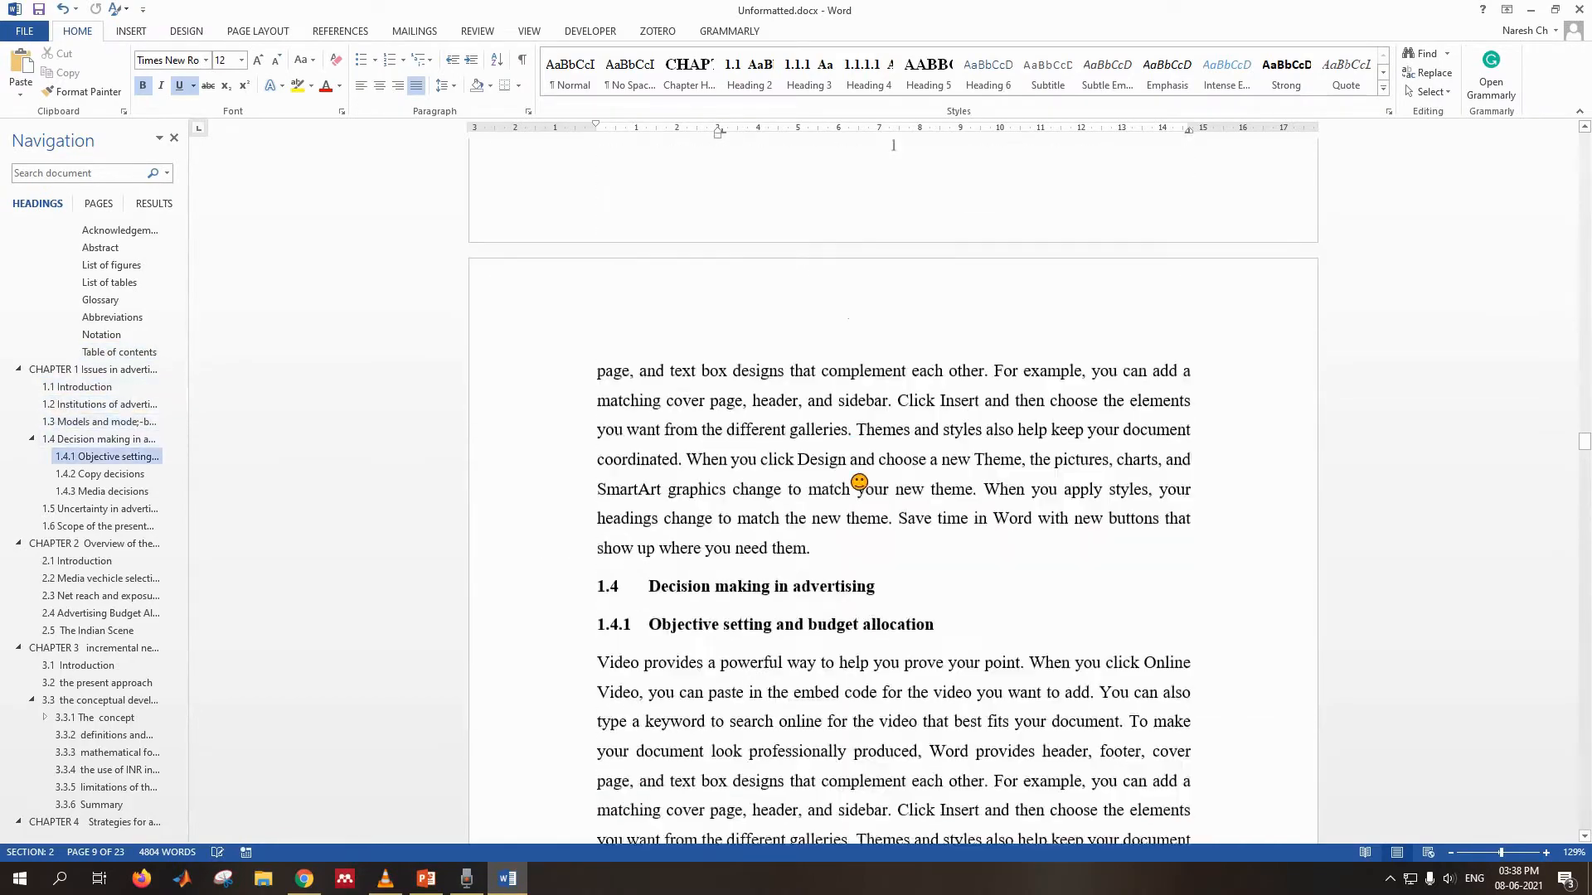
scroll(884, 429, "up", 3)
scroll(902, 465, "down", 14)
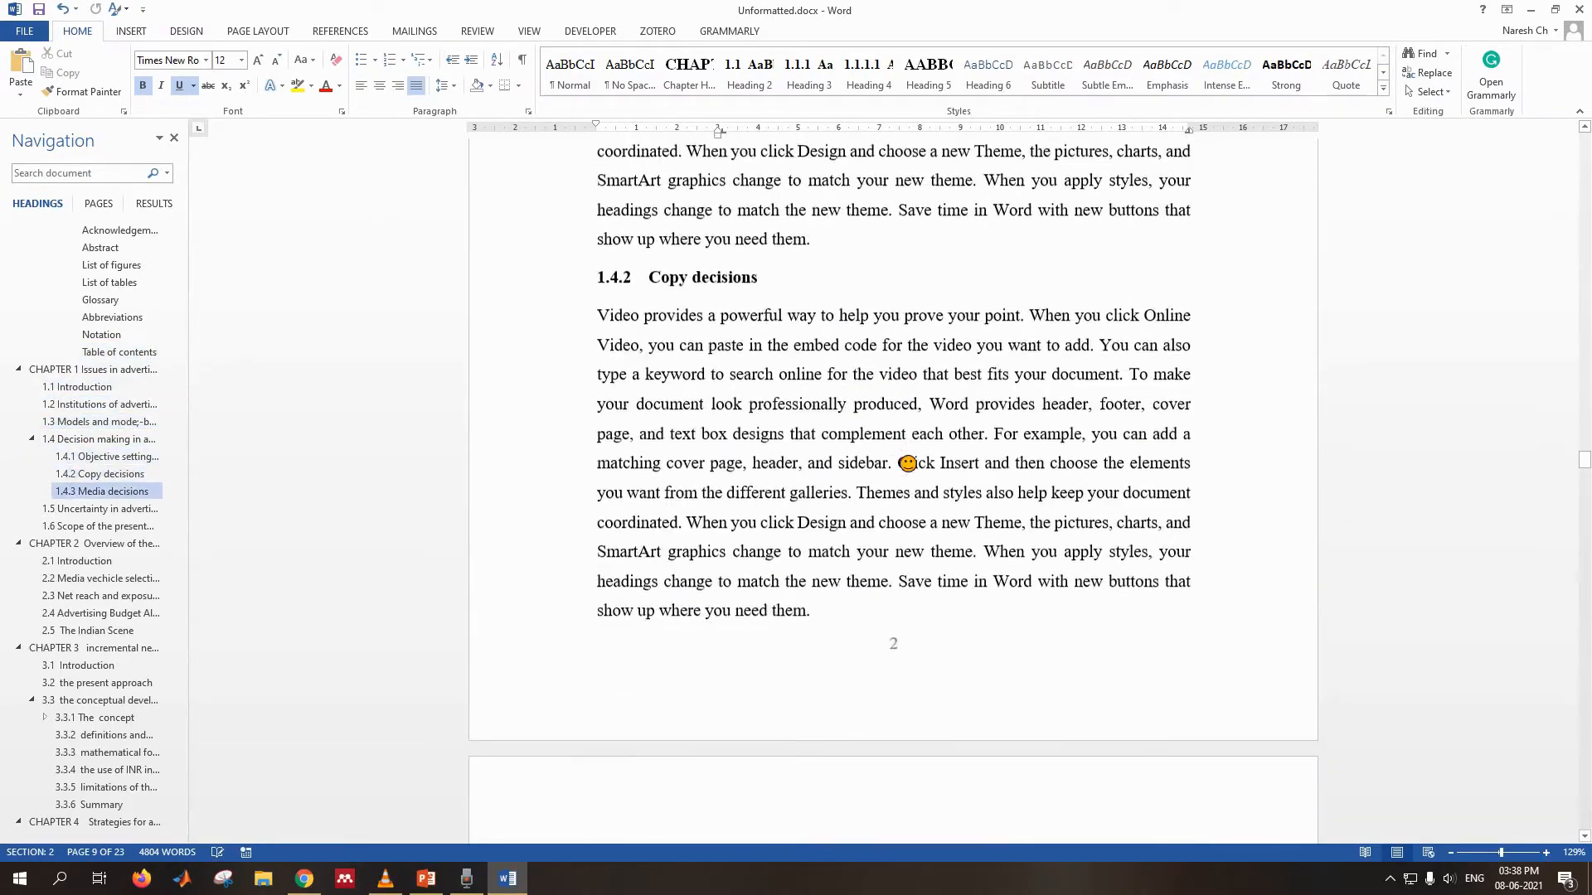
scroll(901, 466, "up", 20)
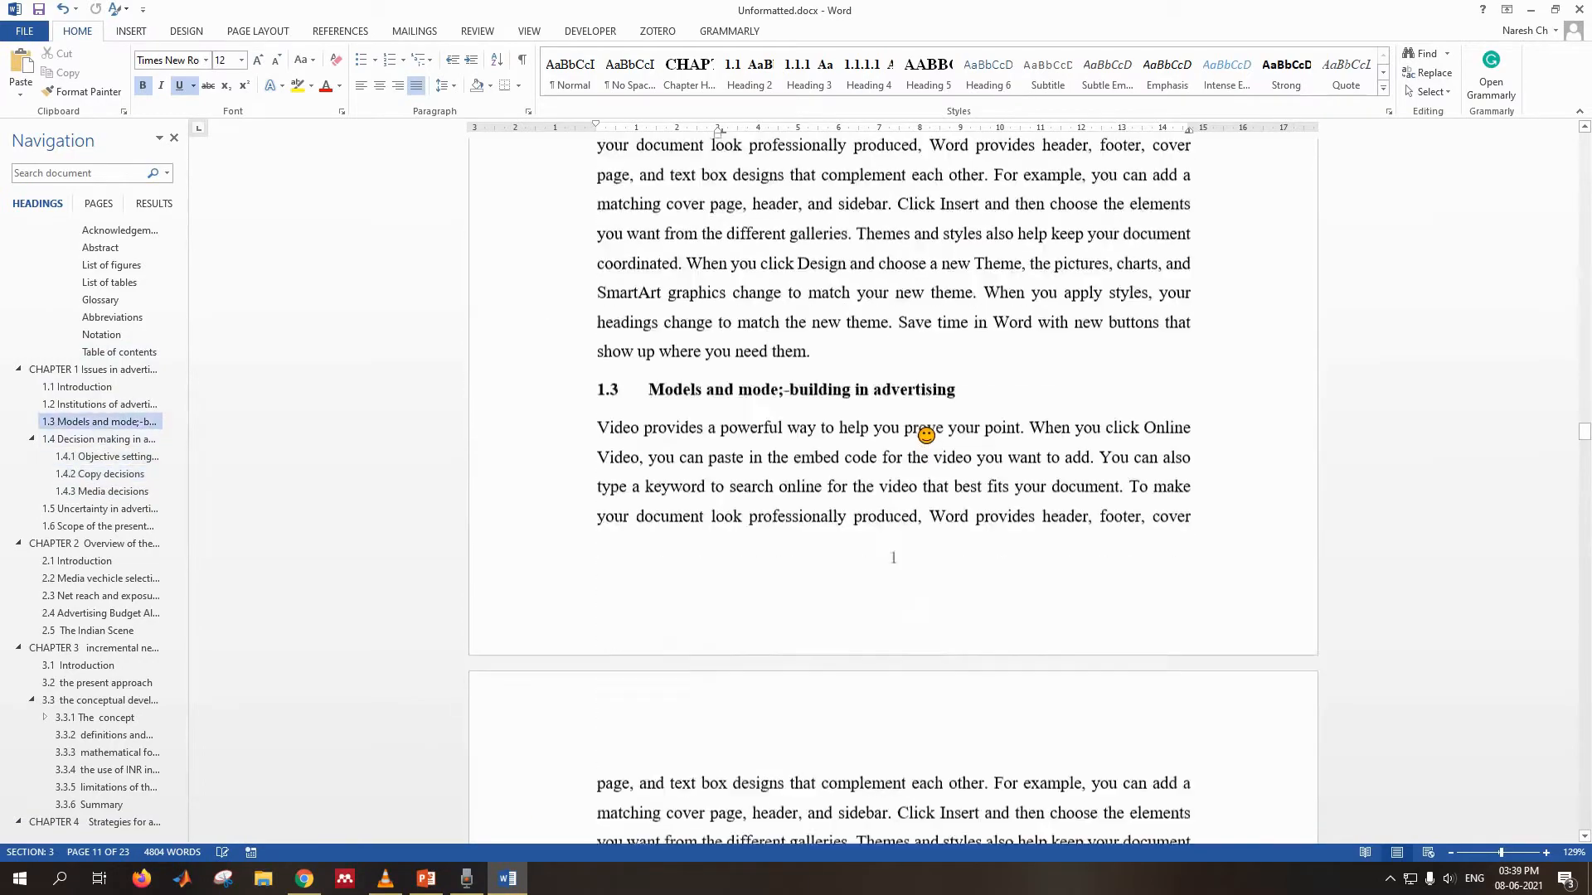
scroll(925, 436, "up", 15)
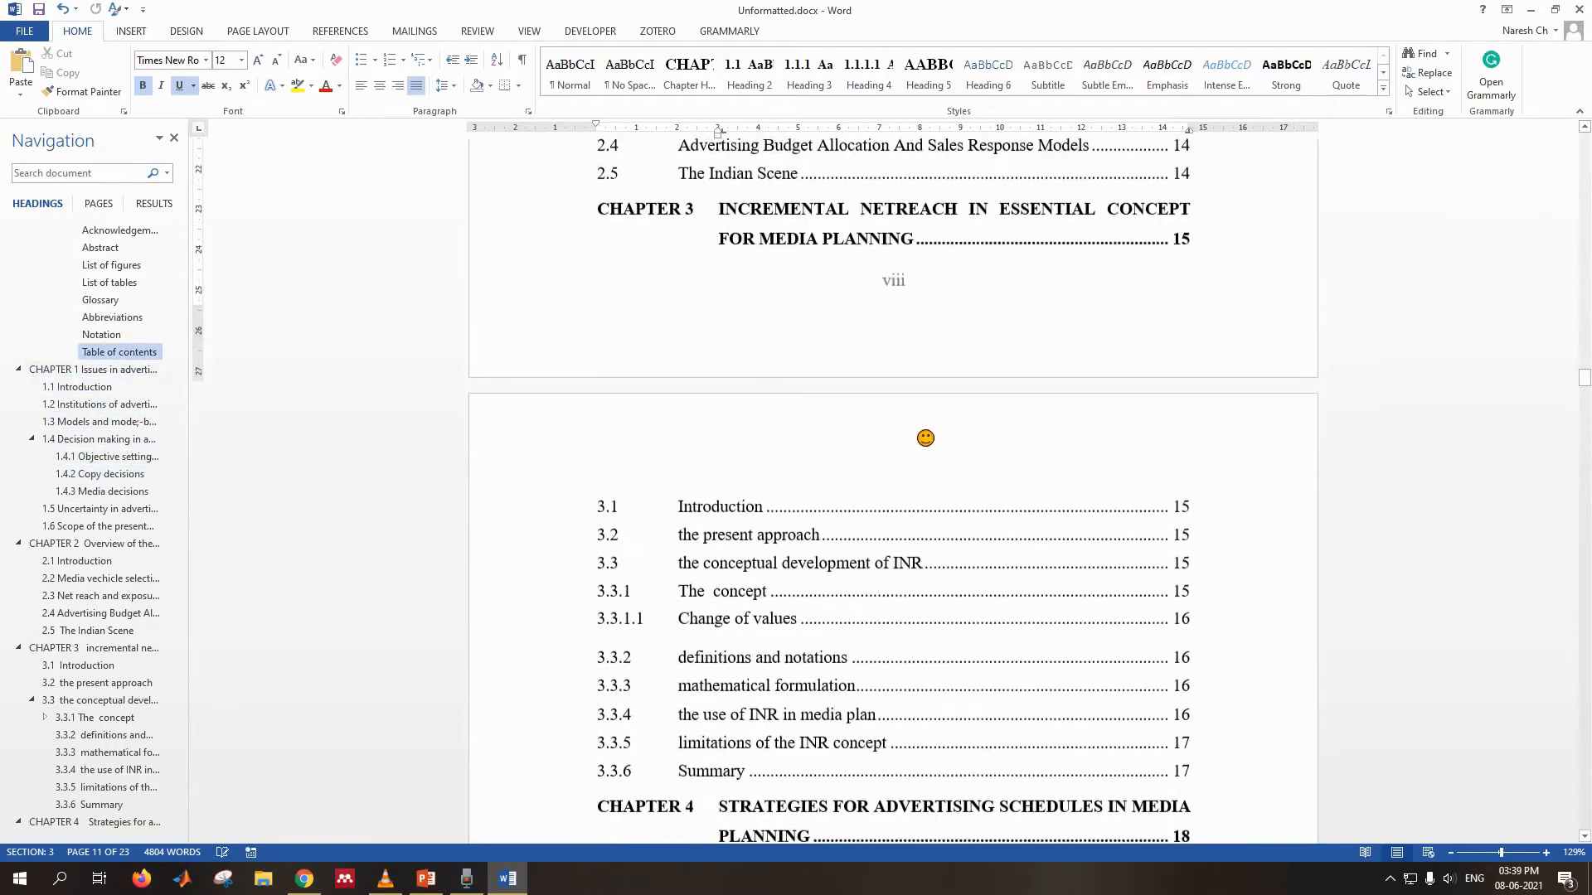
- Update the entire table of contents so its entries use the new page numbering
scroll(993, 446, "up", 5)
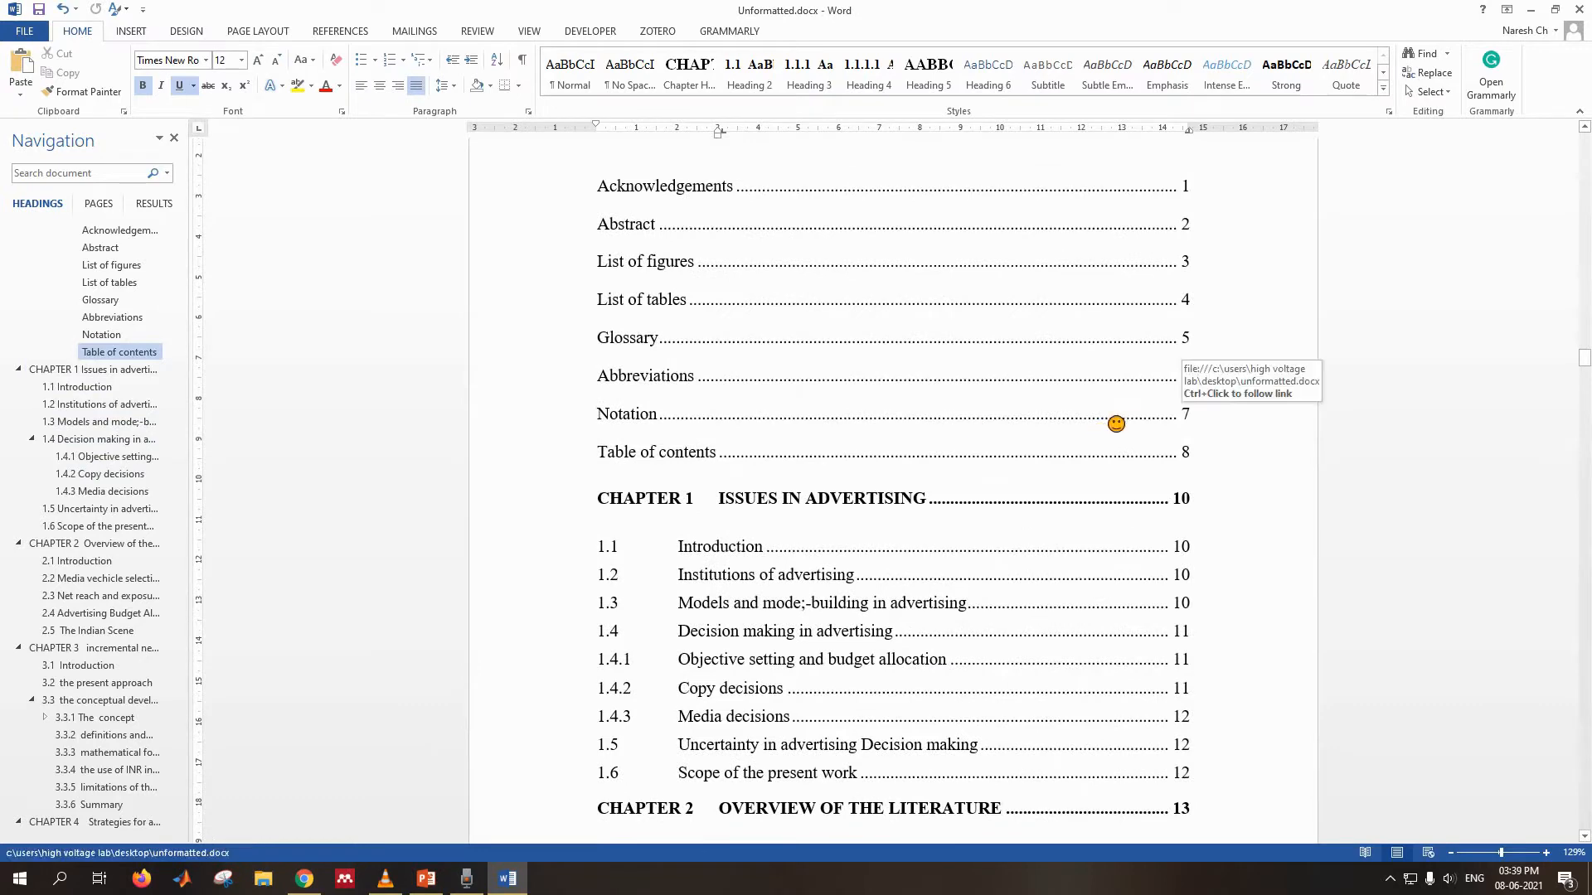
scroll(975, 392, "up", 3)
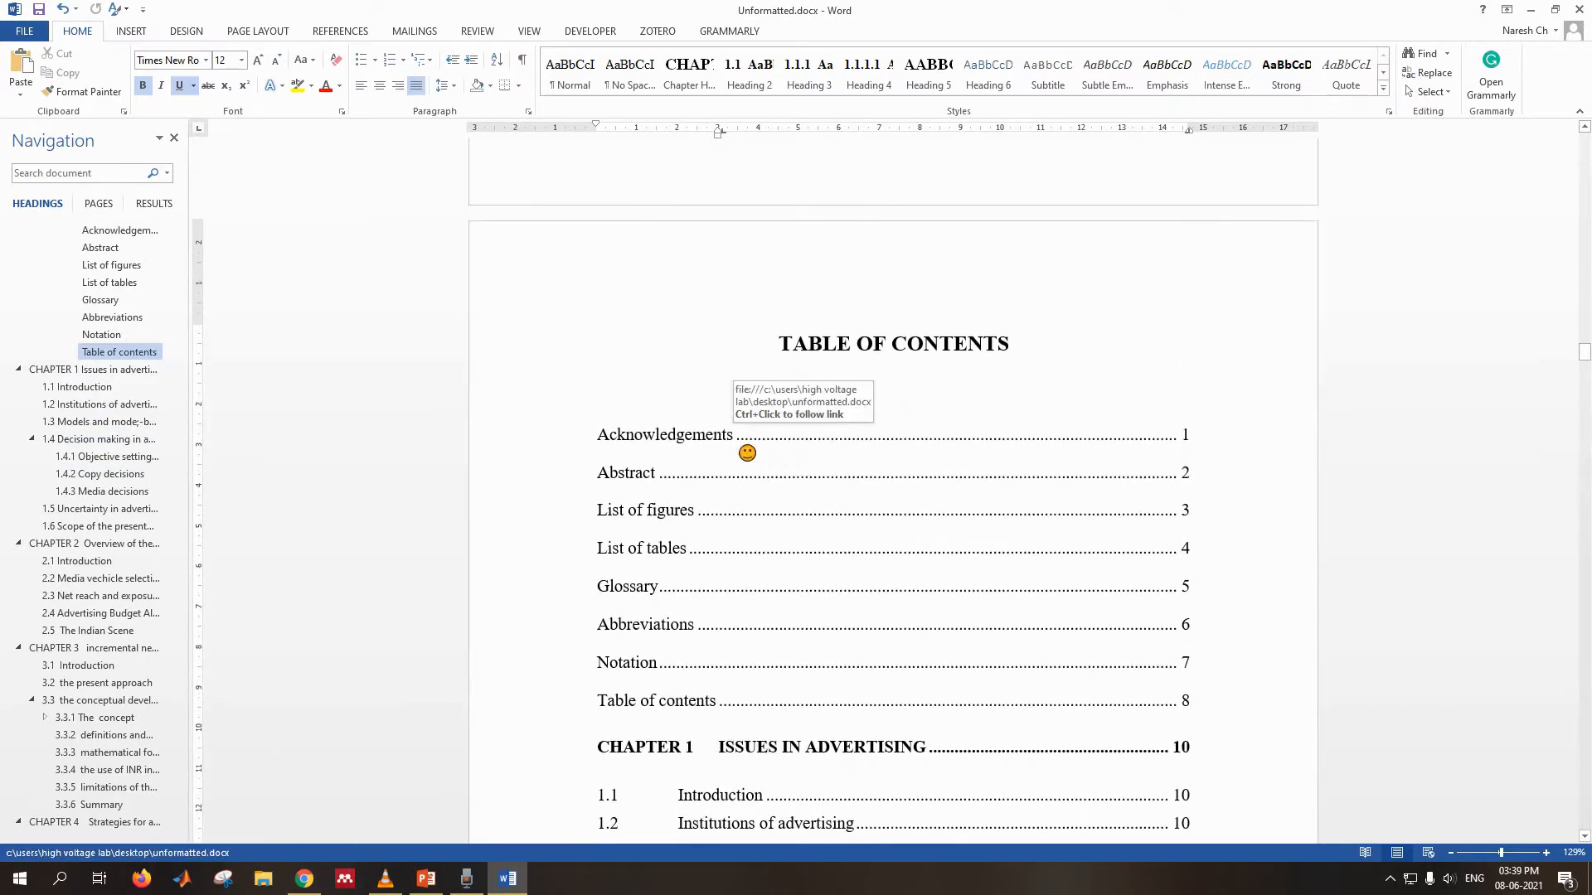
right_click(693, 440)
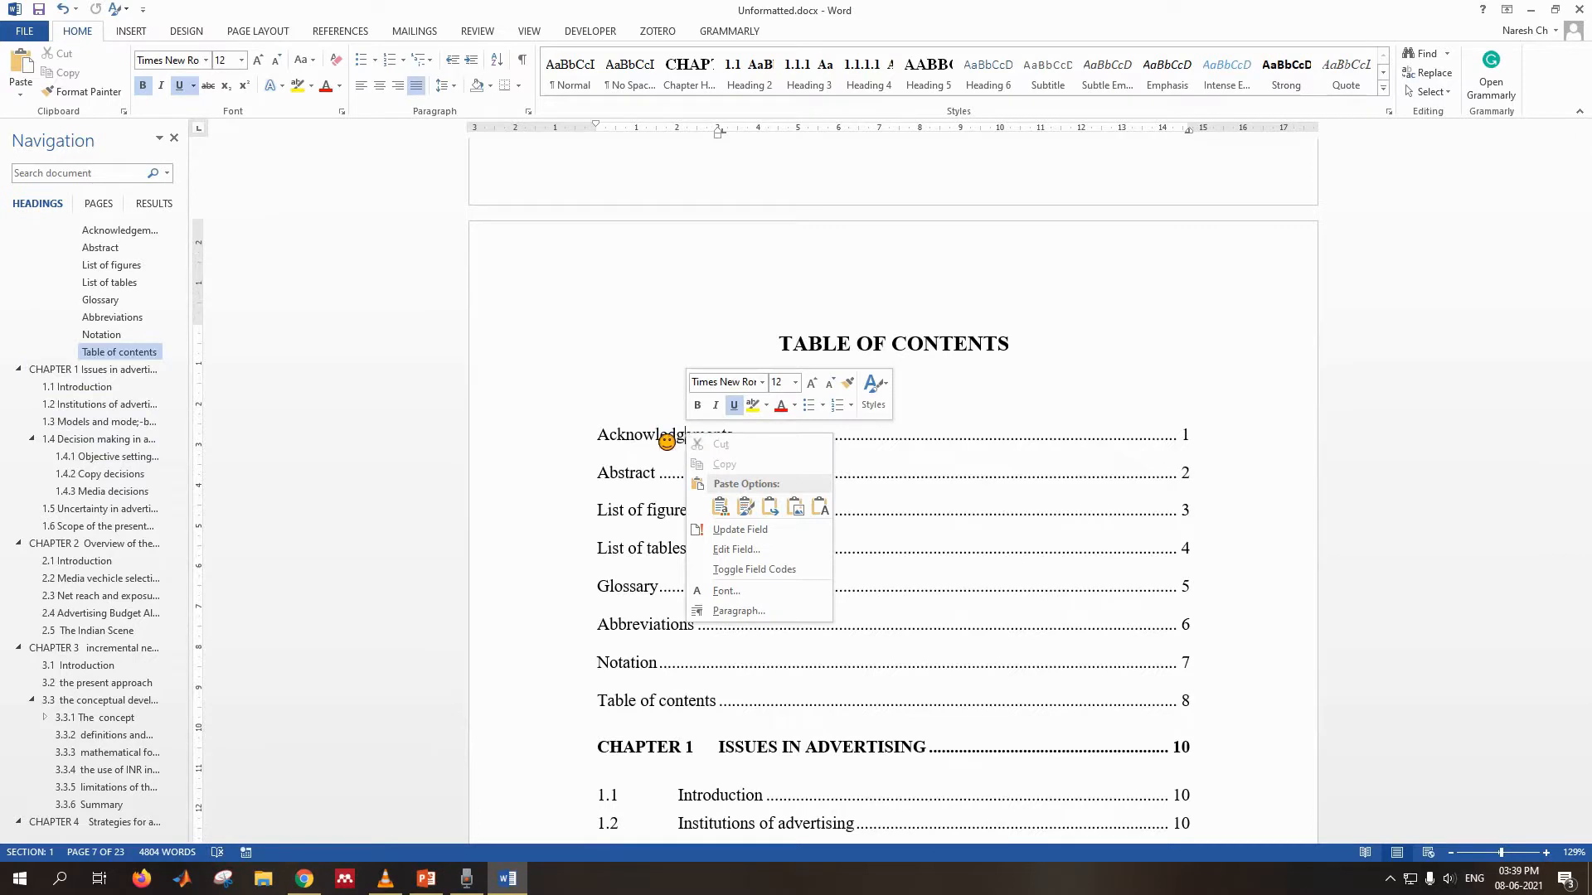
left_click(667, 441)
right_click(668, 441)
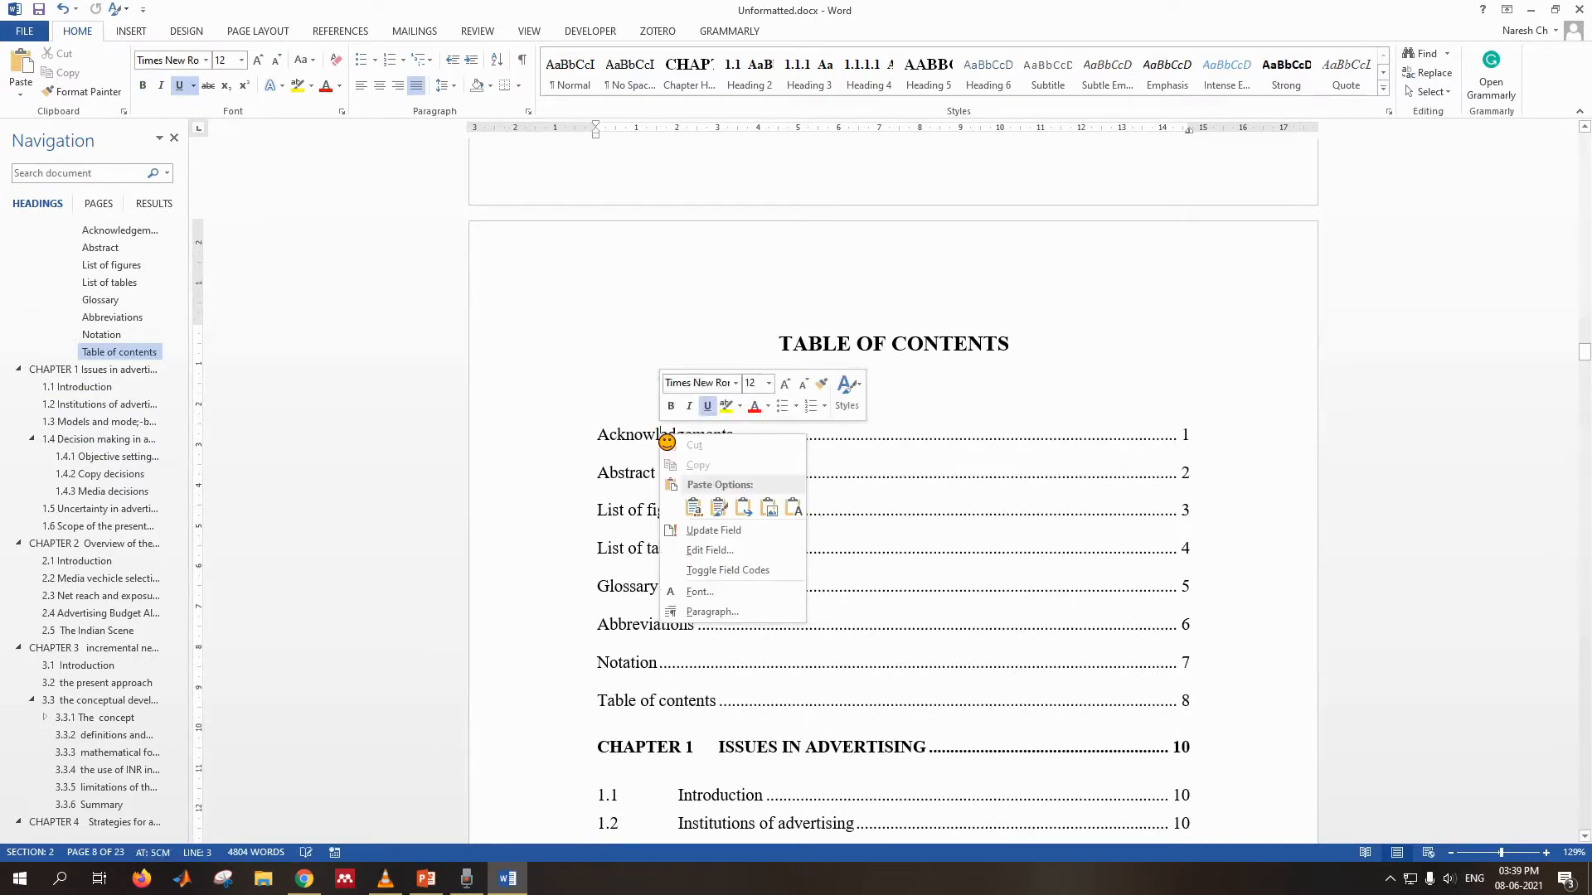
left_click(737, 538)
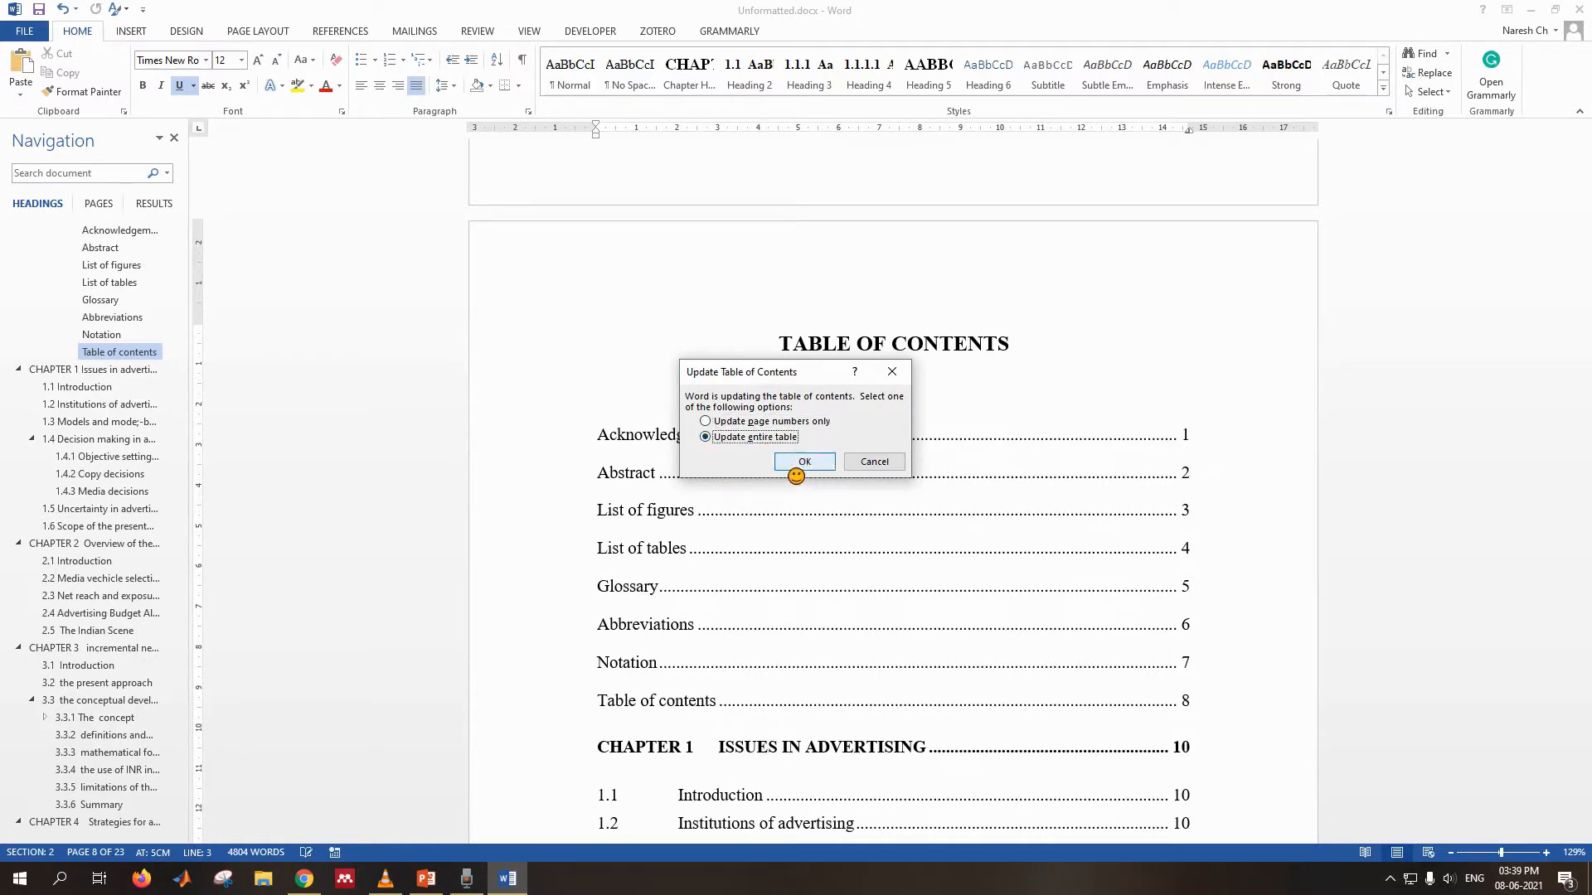
left_click(804, 461)
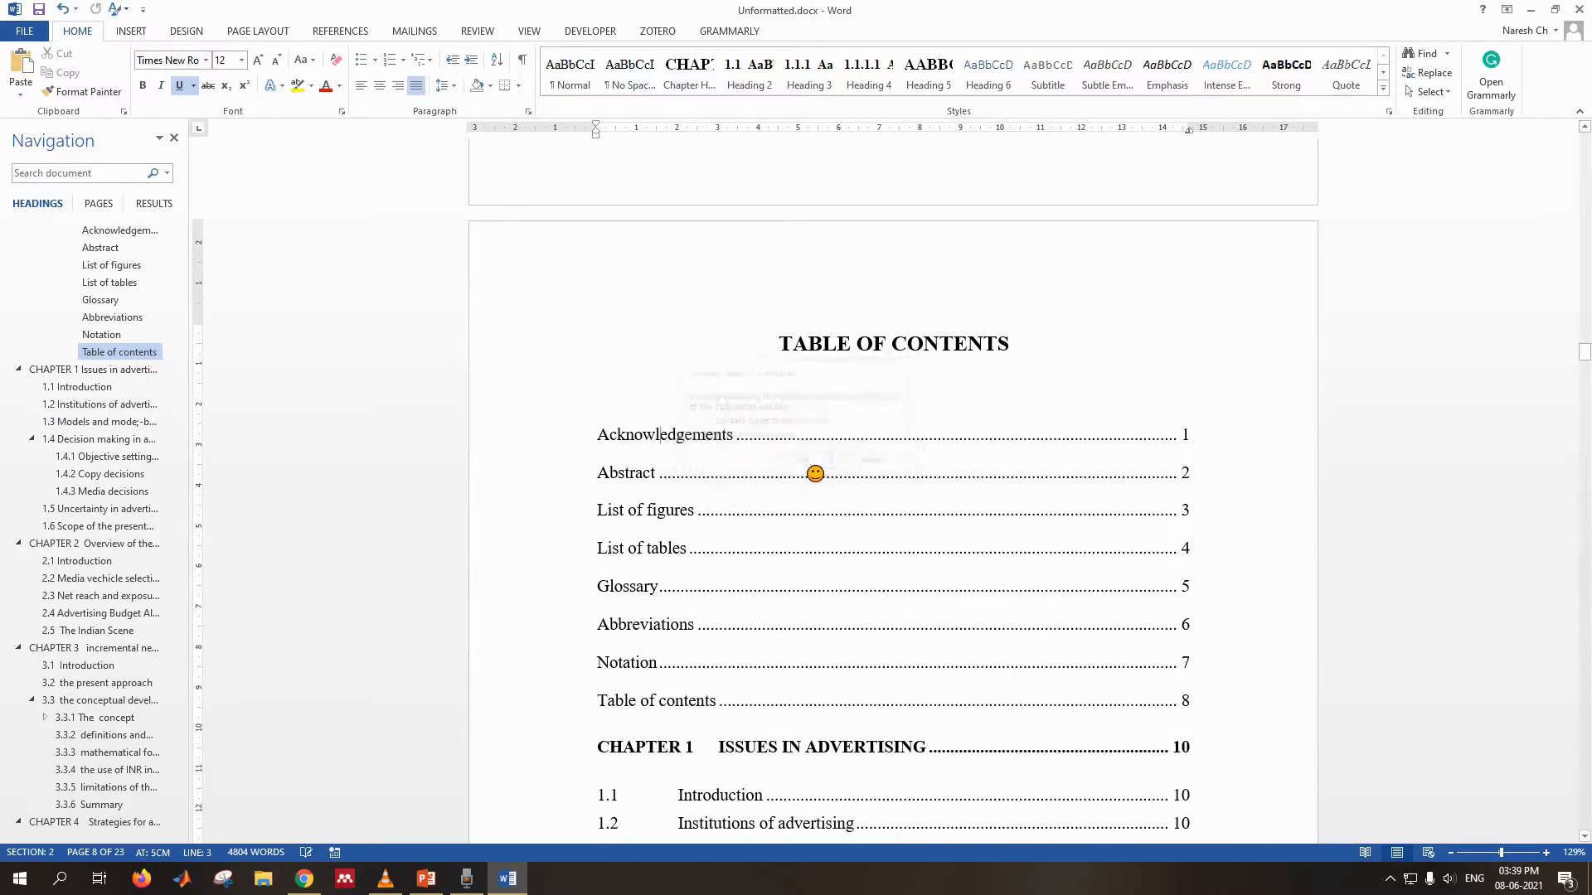
- Review the page numbers listed for the front-matter and chapter entries throughout the updated table of contents
scroll(846, 451, "down", 5)
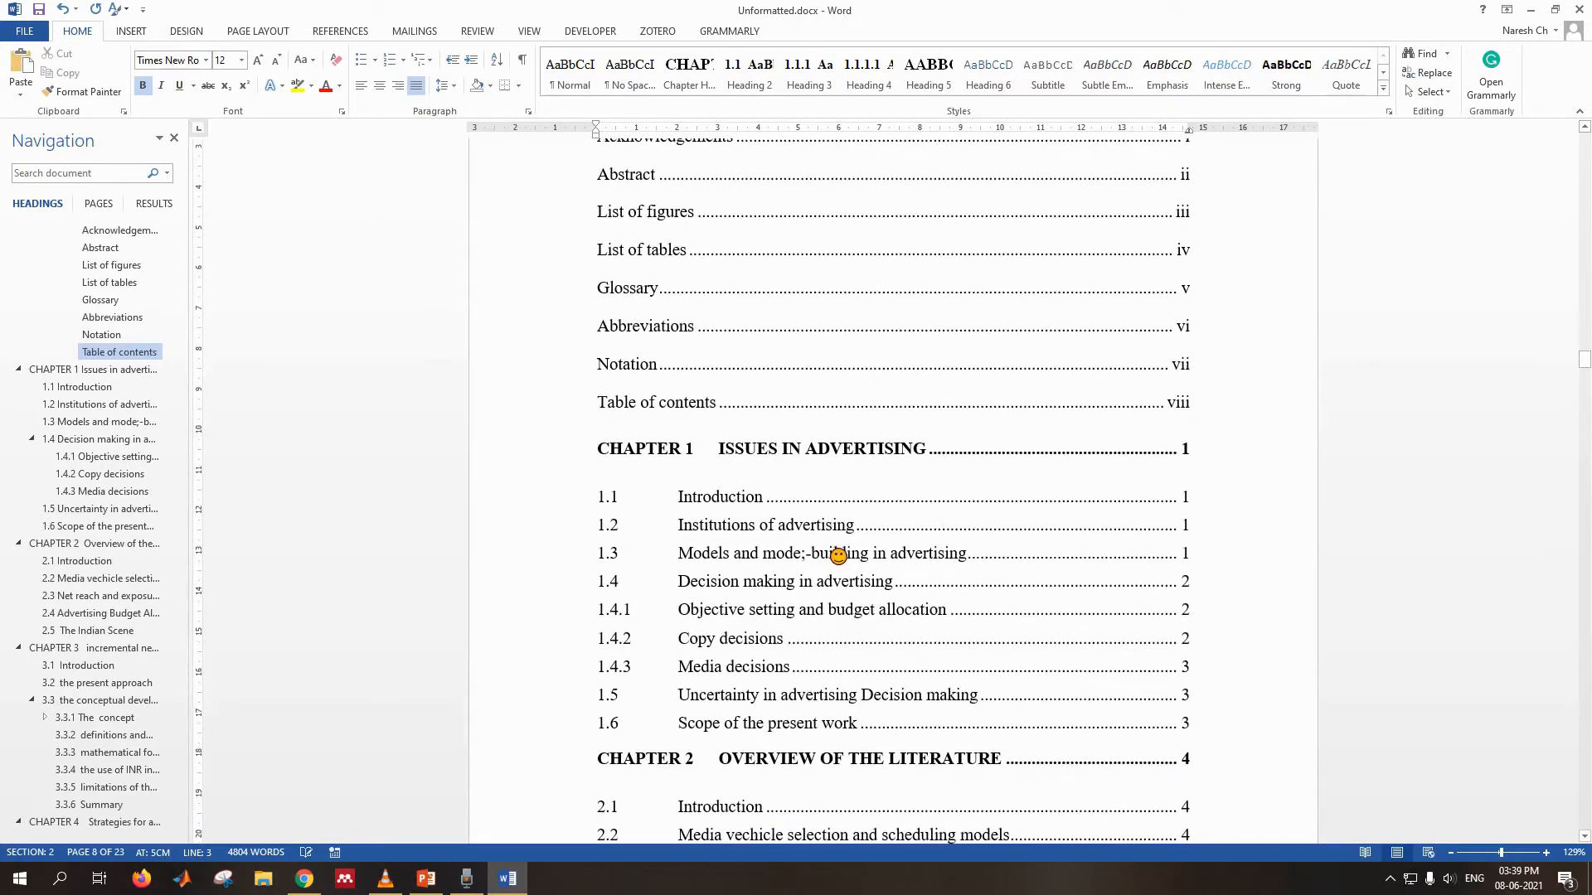
scroll(846, 539, "up", 5)
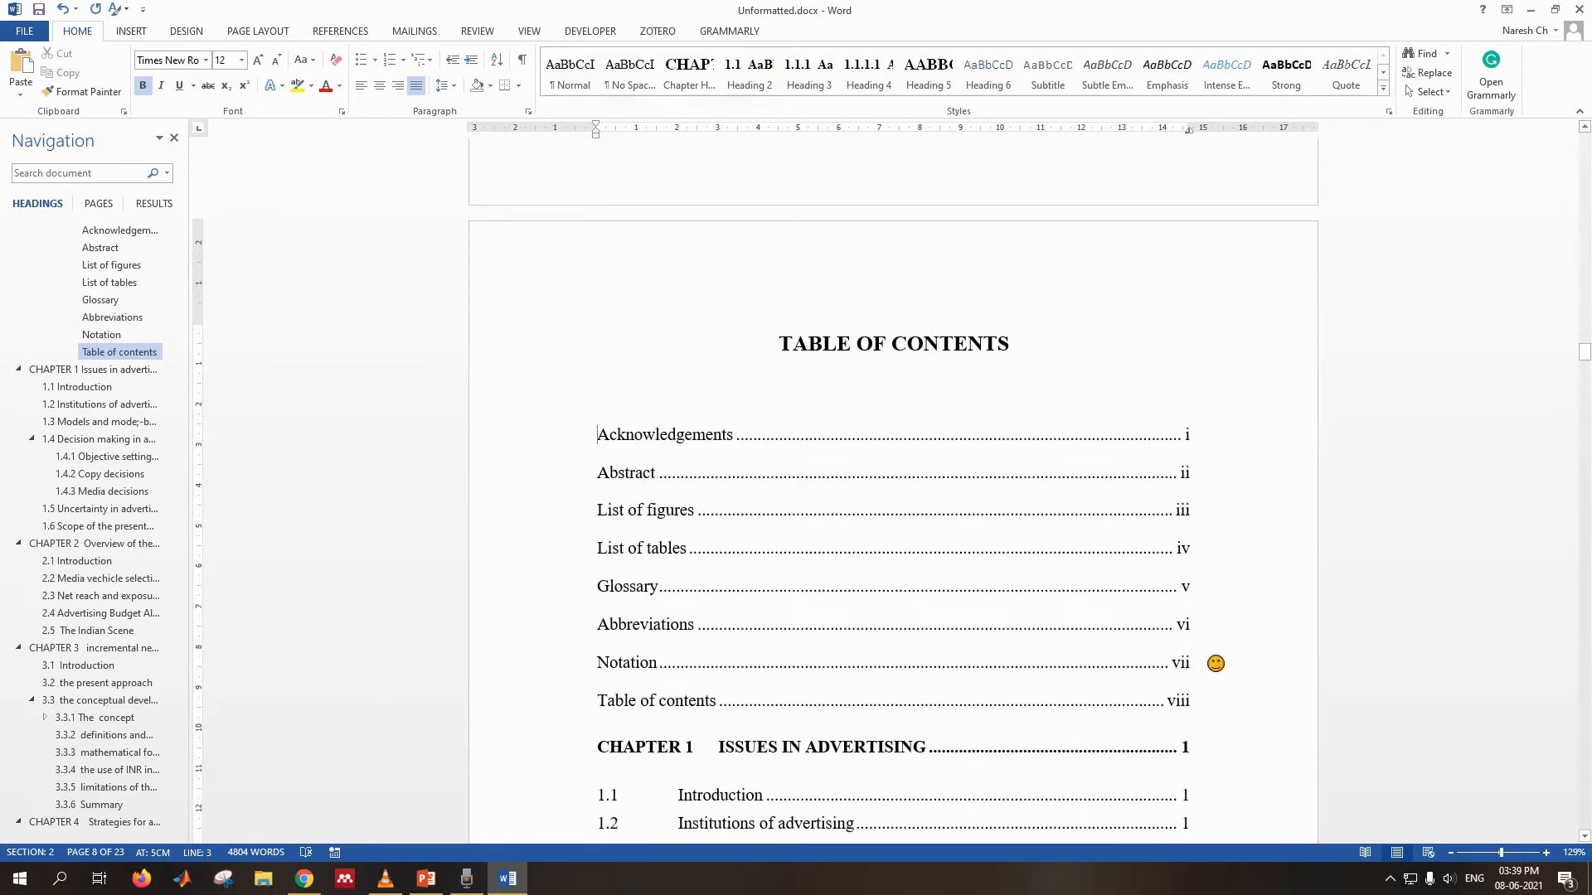
scroll(1030, 562, "down", 6)
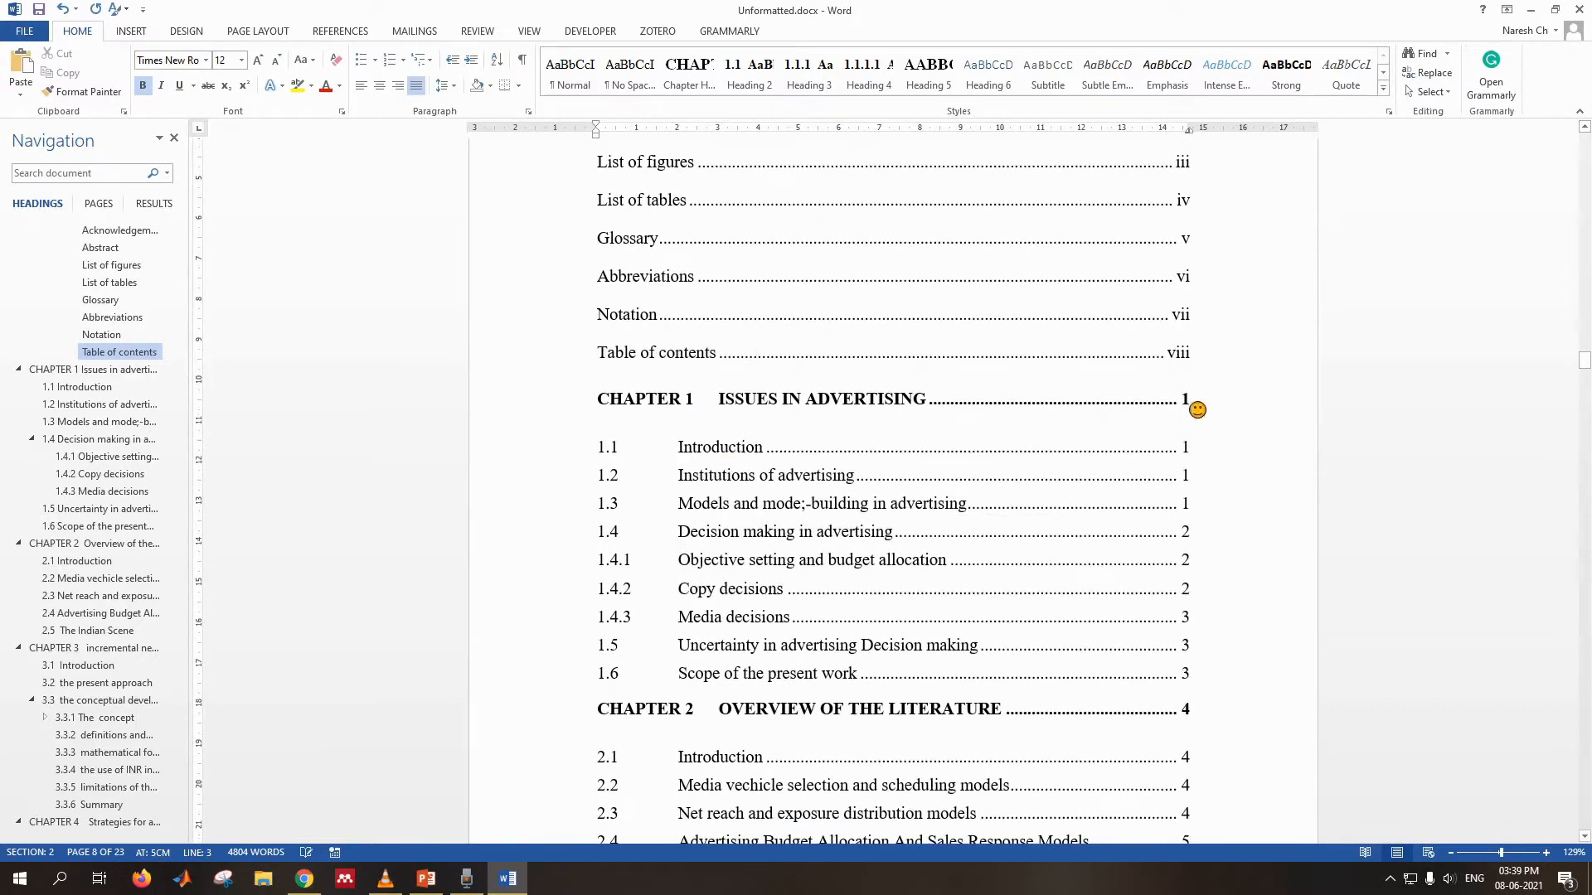
scroll(1196, 409, "down", 20)
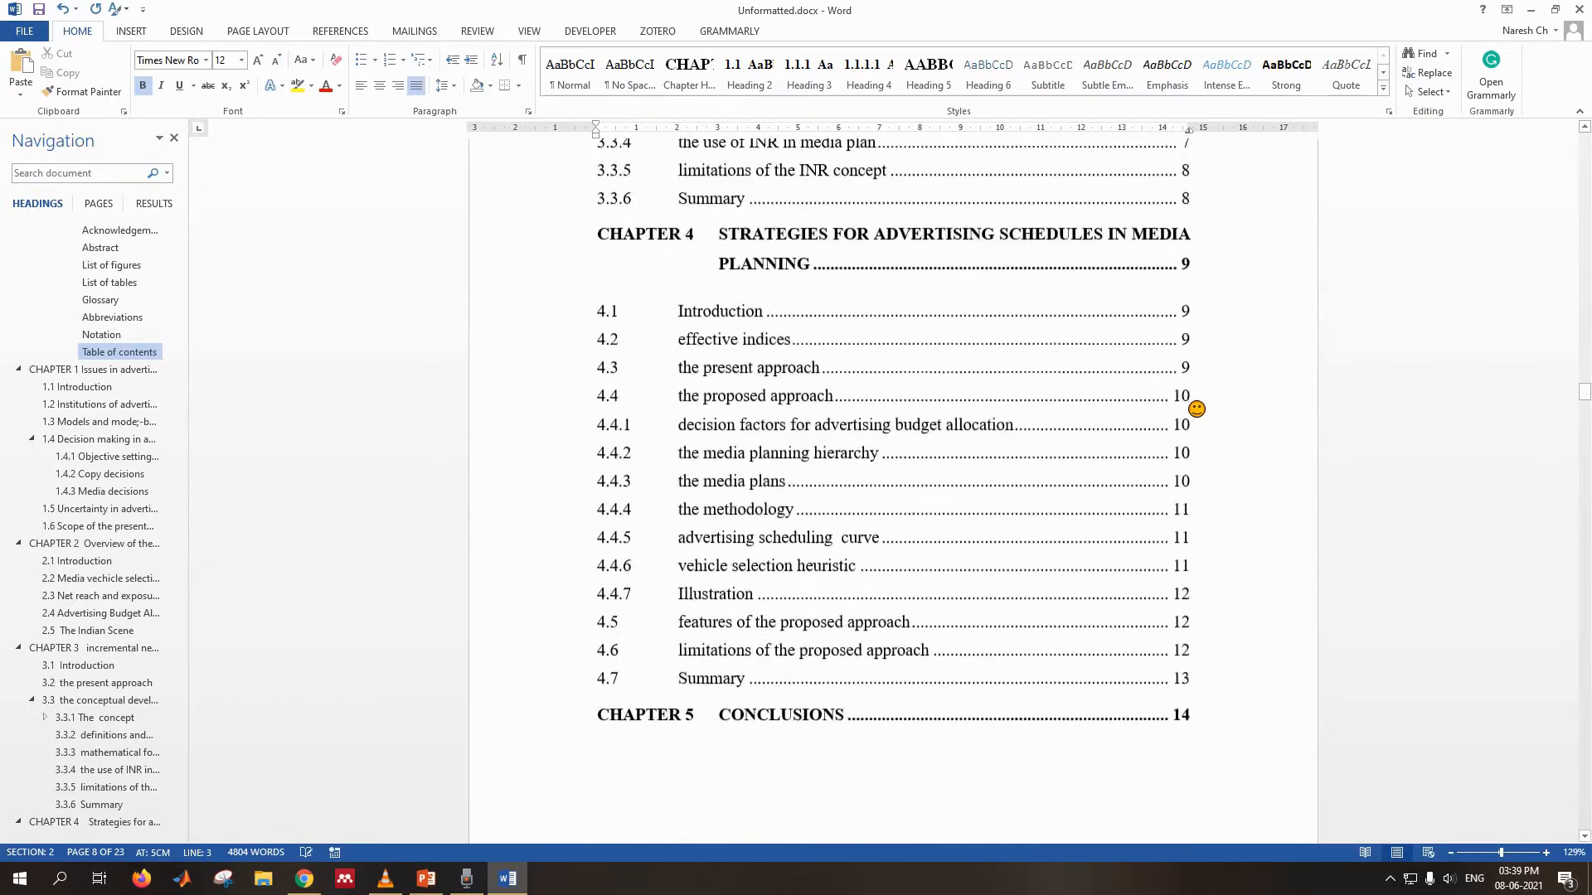
scroll(1196, 483, "down", 5)
scroll(1186, 484, "up", 5)
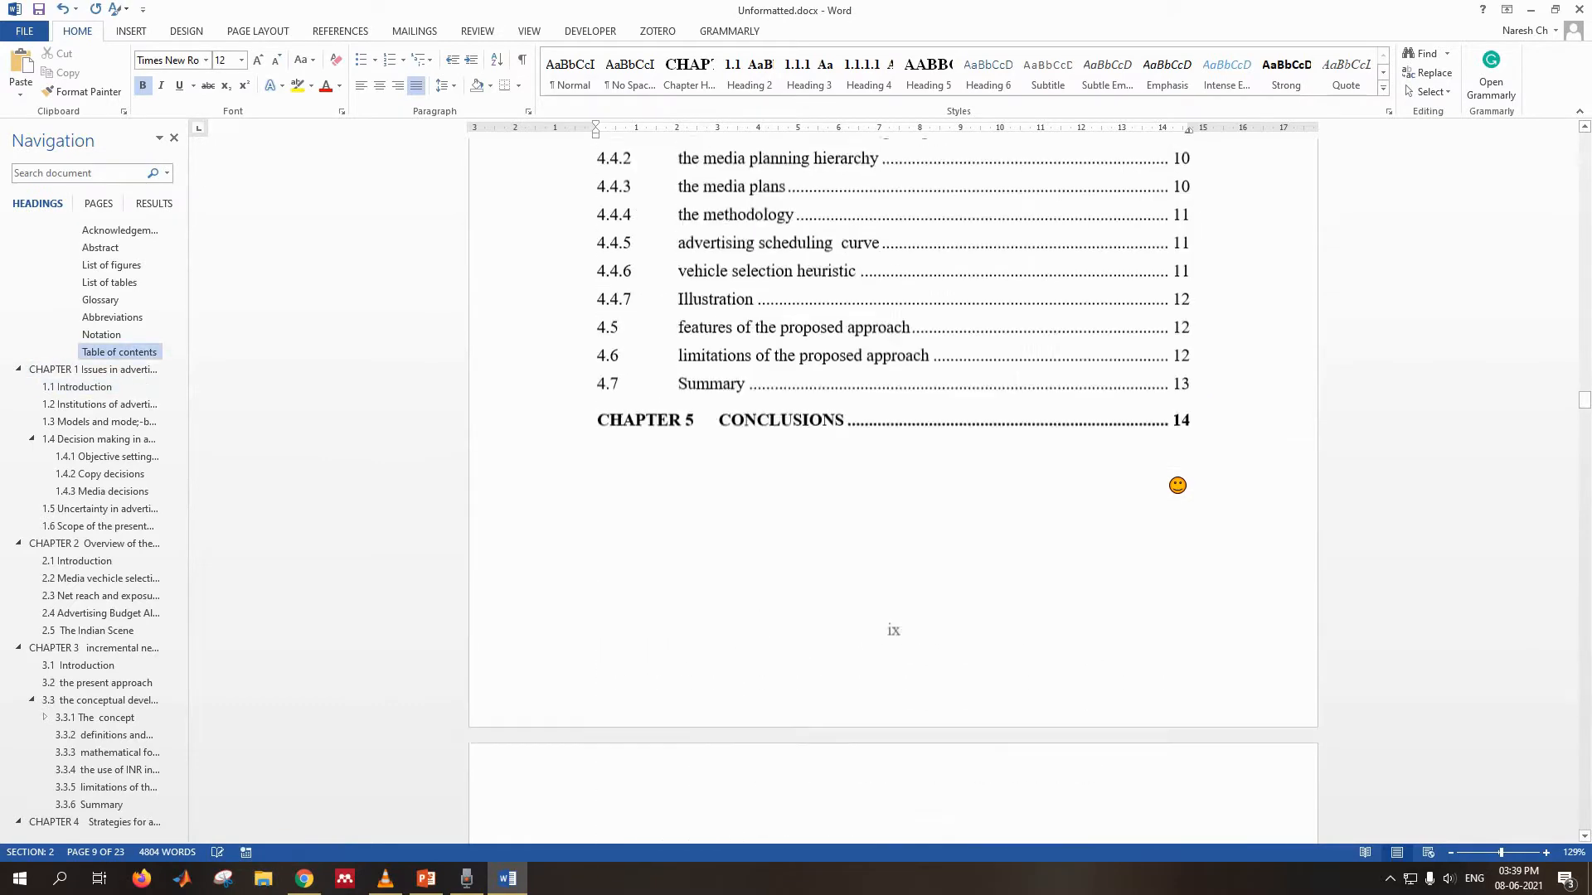
scroll(1178, 485, "up", 14)
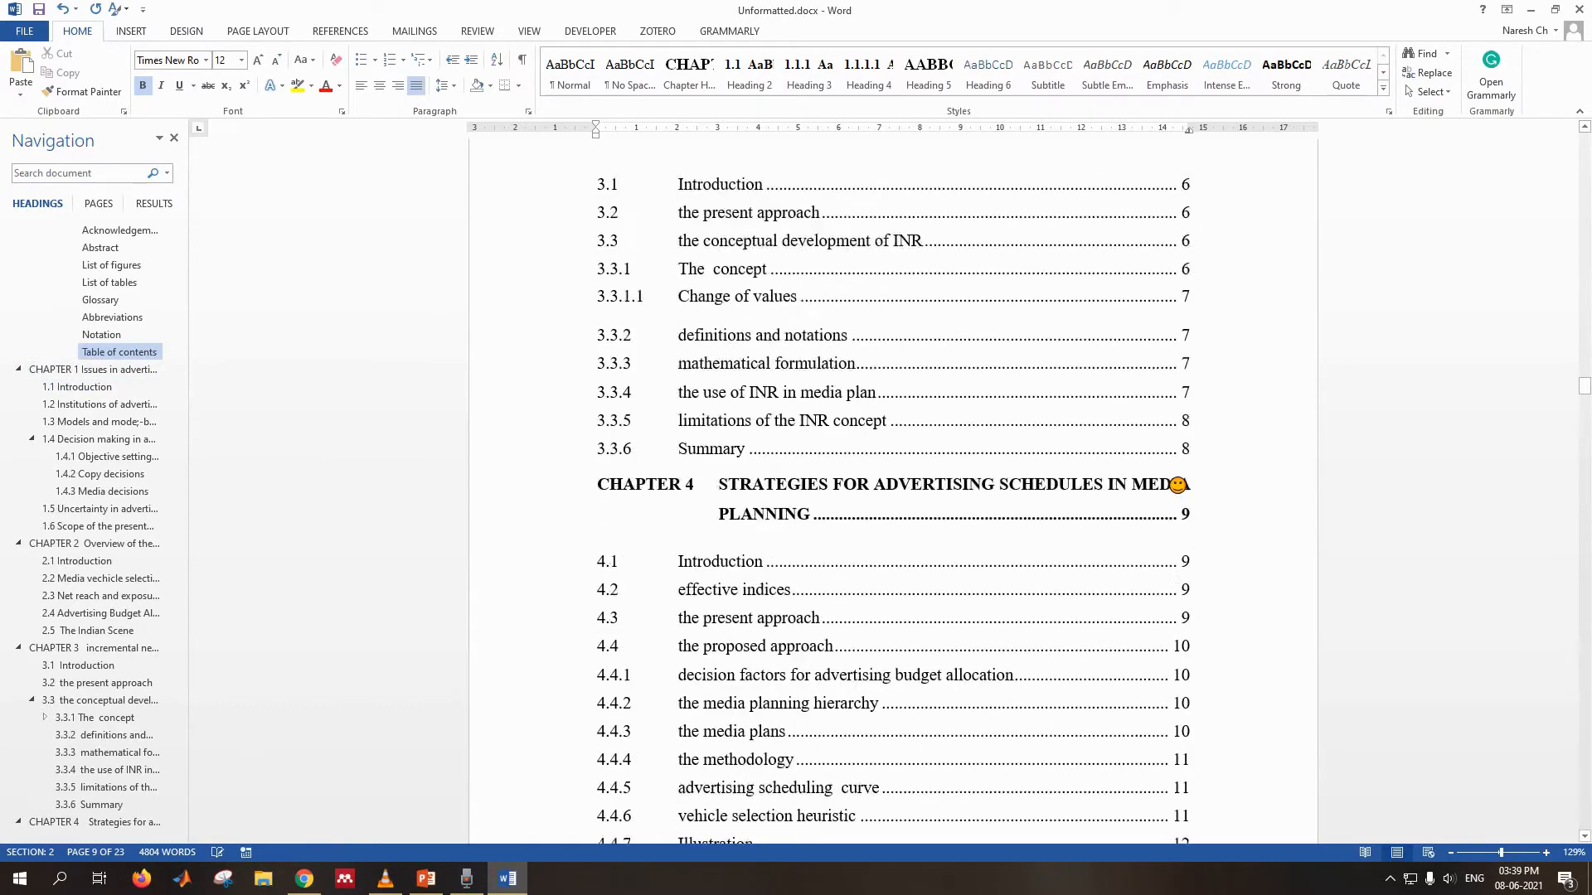
scroll(1177, 485, "up", 18)
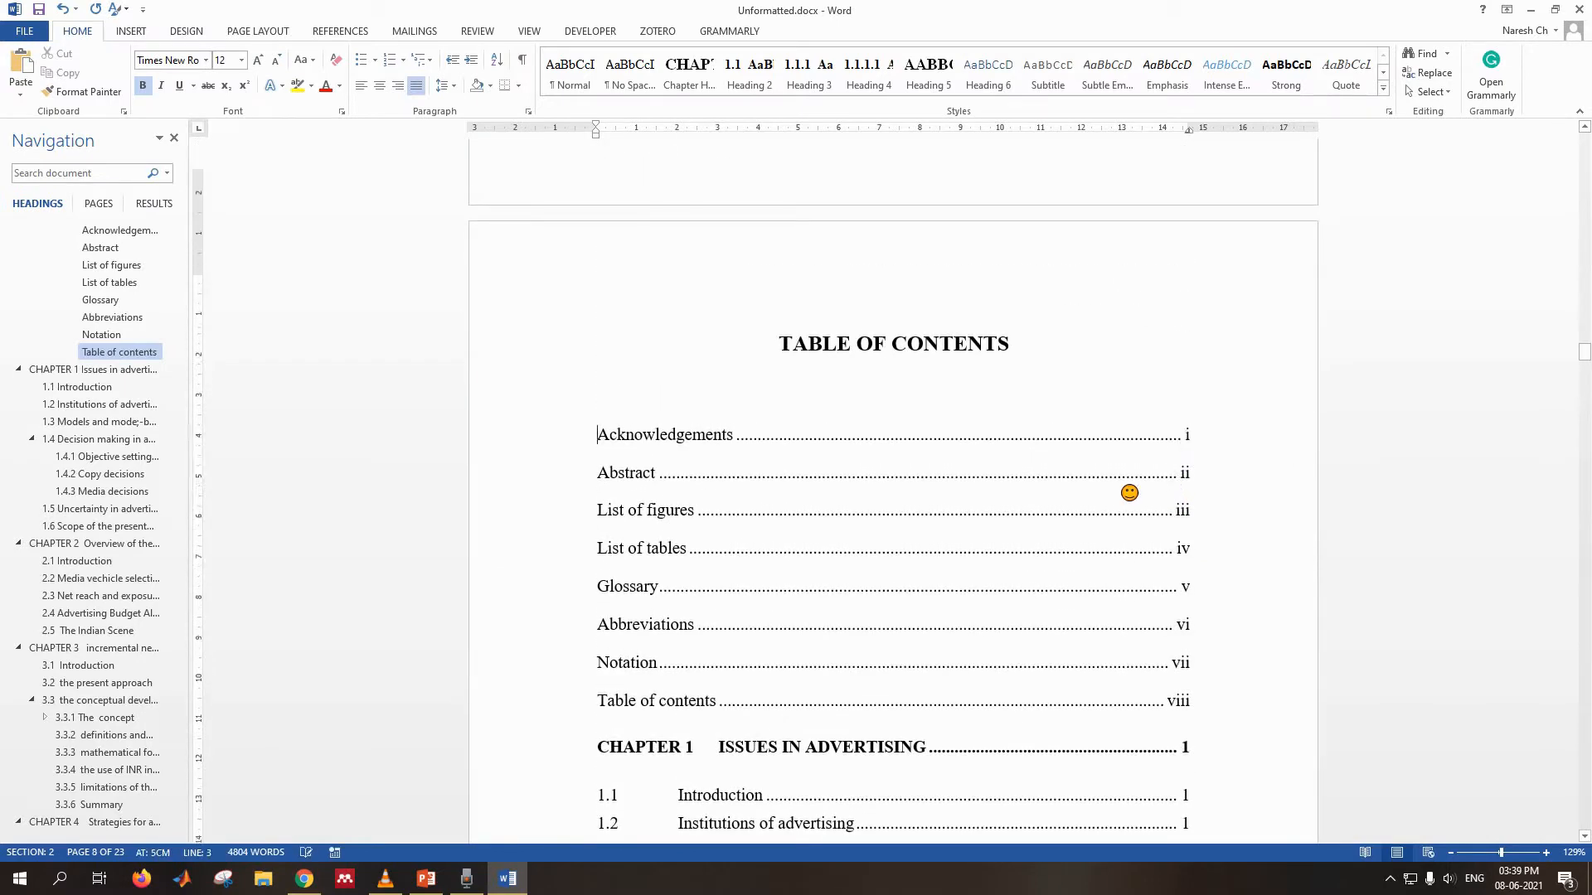
scroll(1129, 493, "down", 4)
scroll(754, 437, "down", 10)
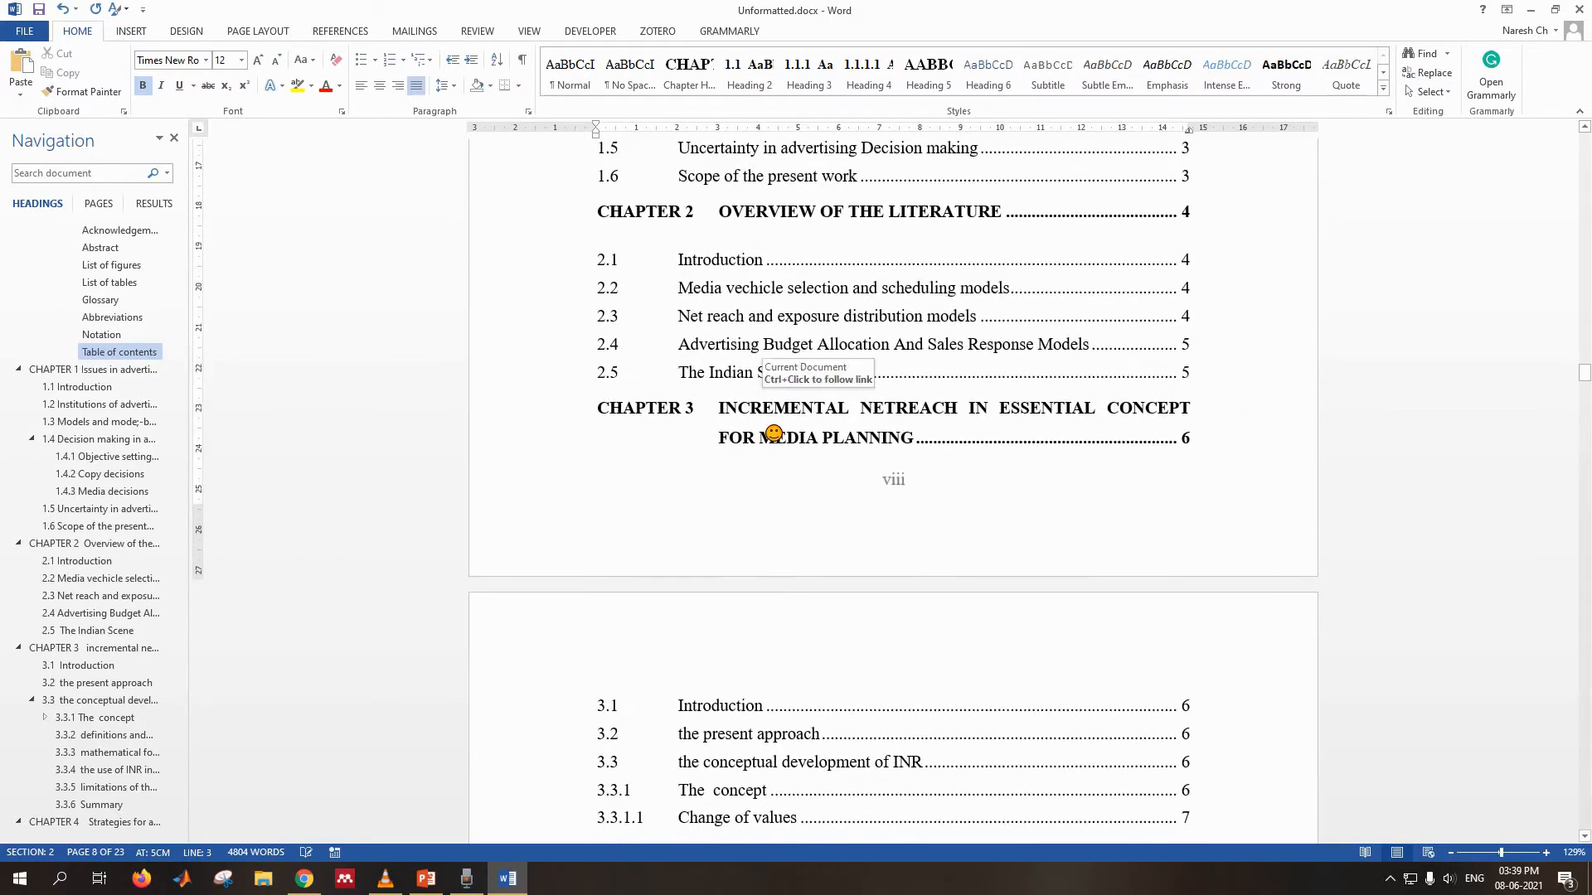
scroll(775, 430, "down", 10)
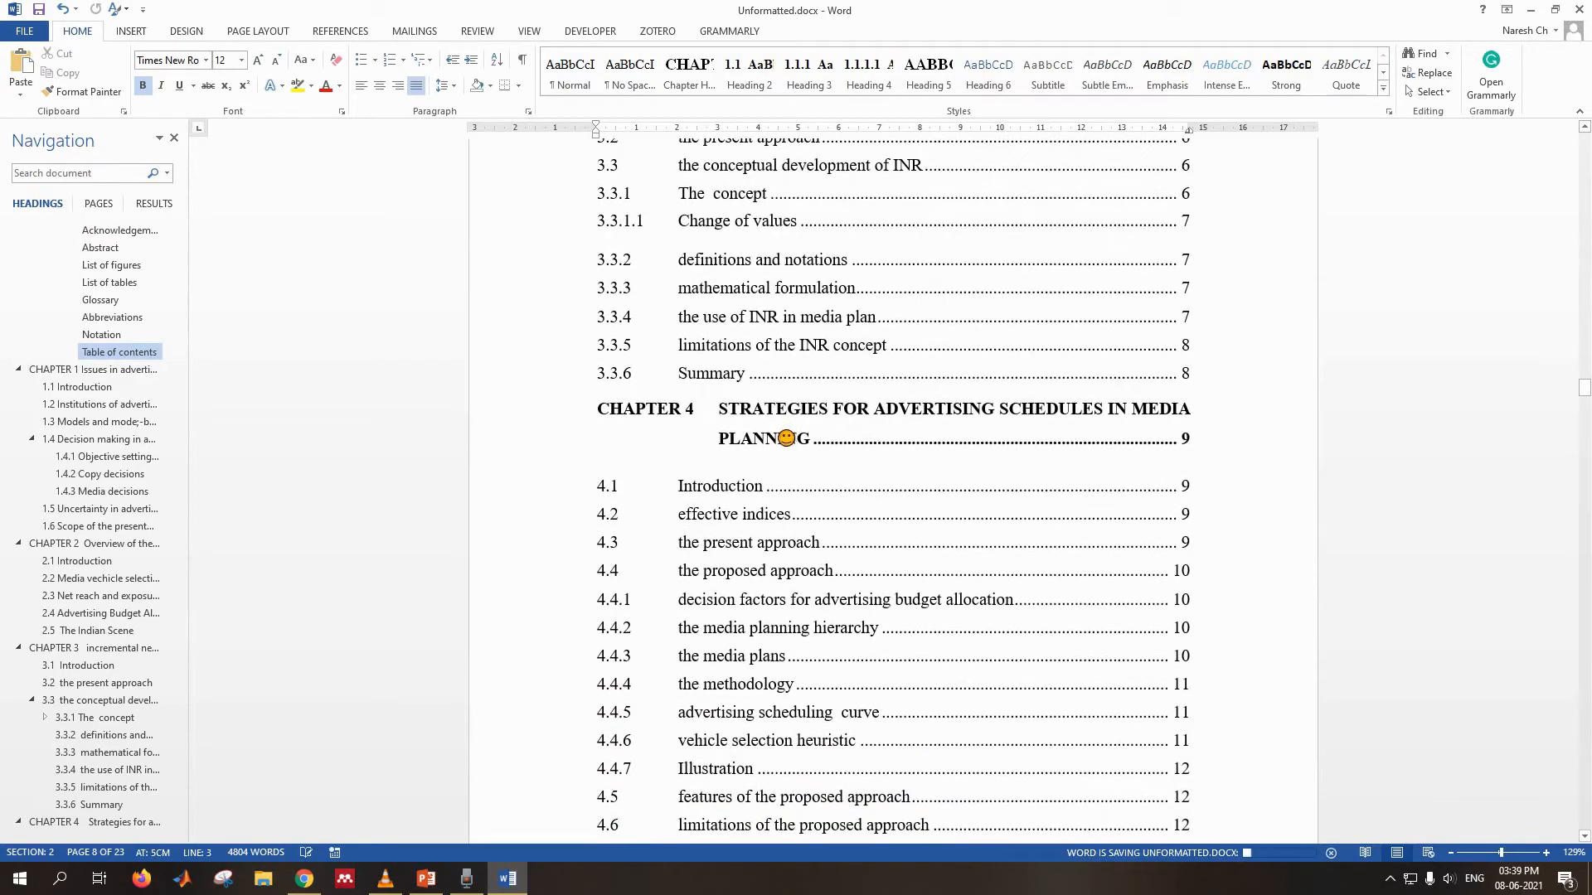
scroll(838, 277, "down", 9)
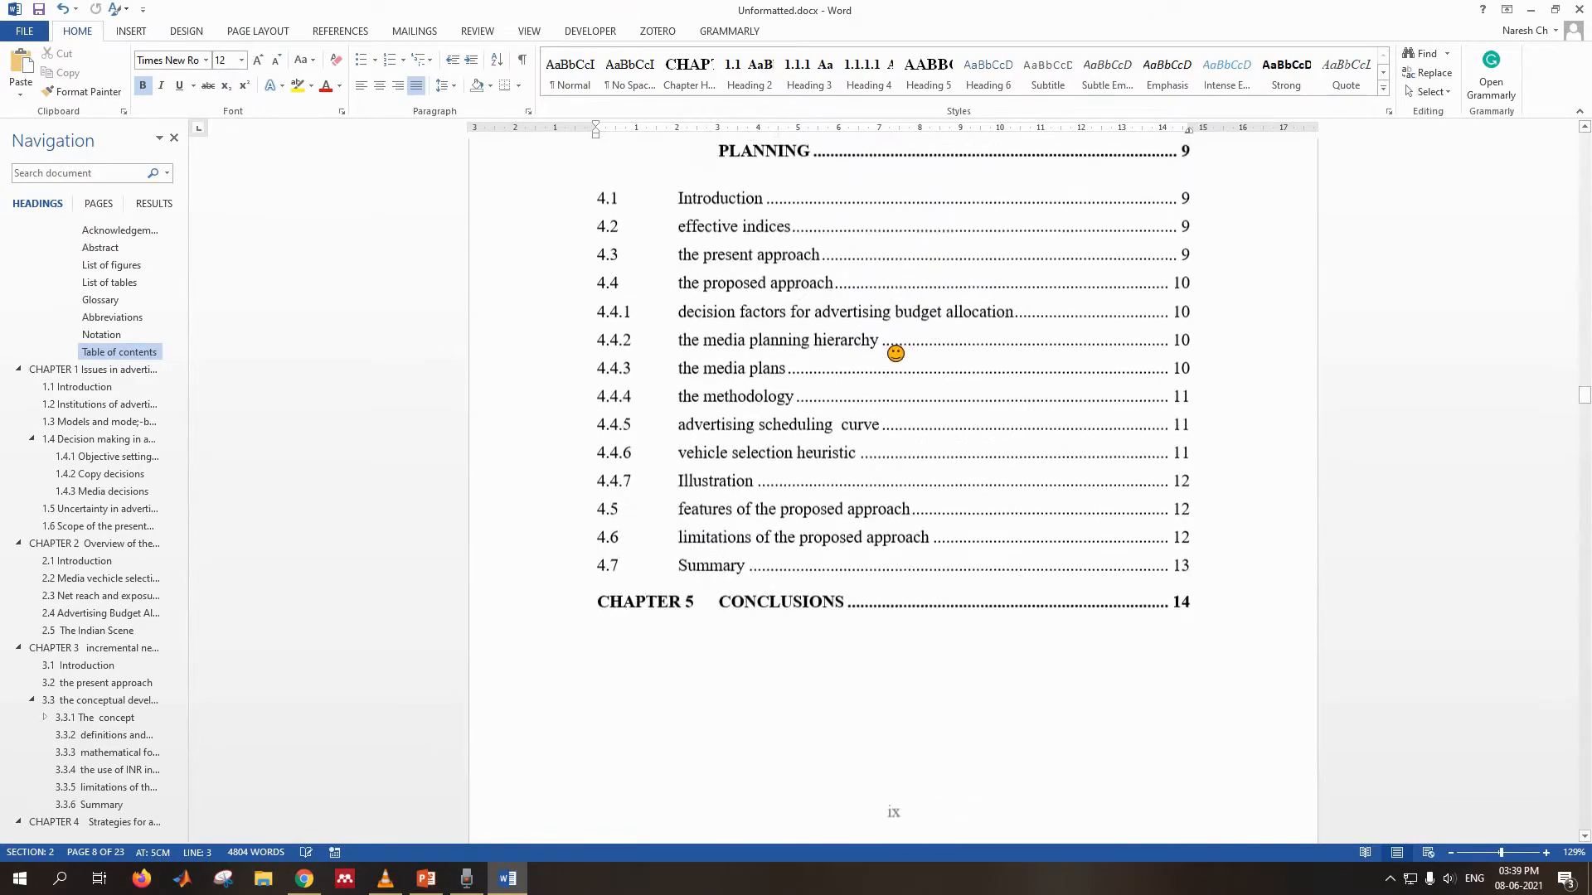
- Look through the first two pages of Chapter 1, from section 1.1 to section 1.4.2
scroll(883, 368, "down", 17)
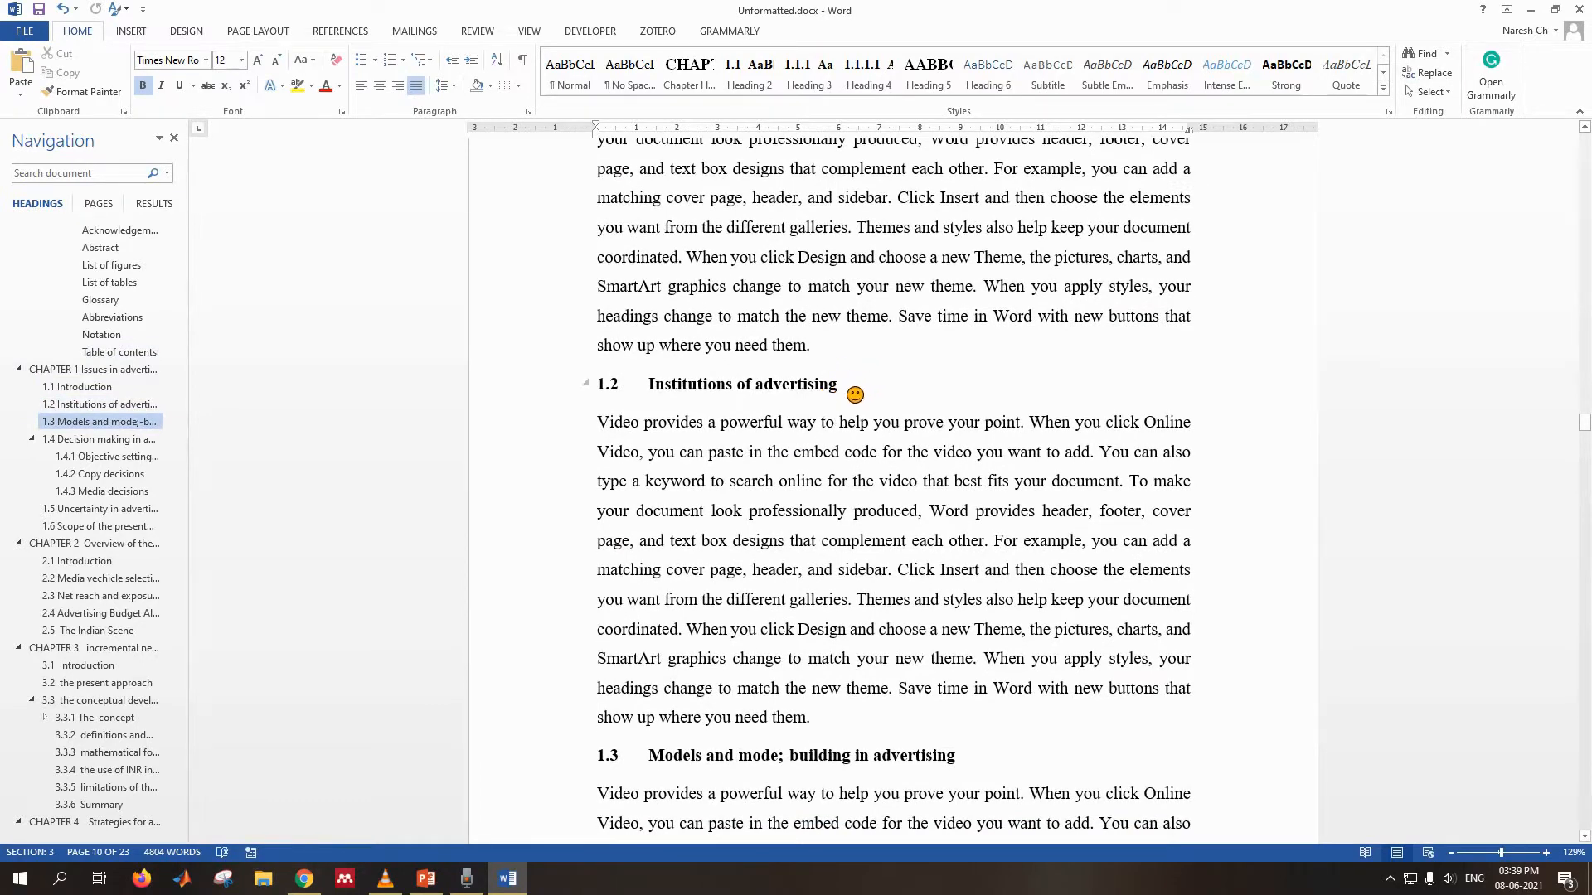
scroll(854, 394, "up", 6)
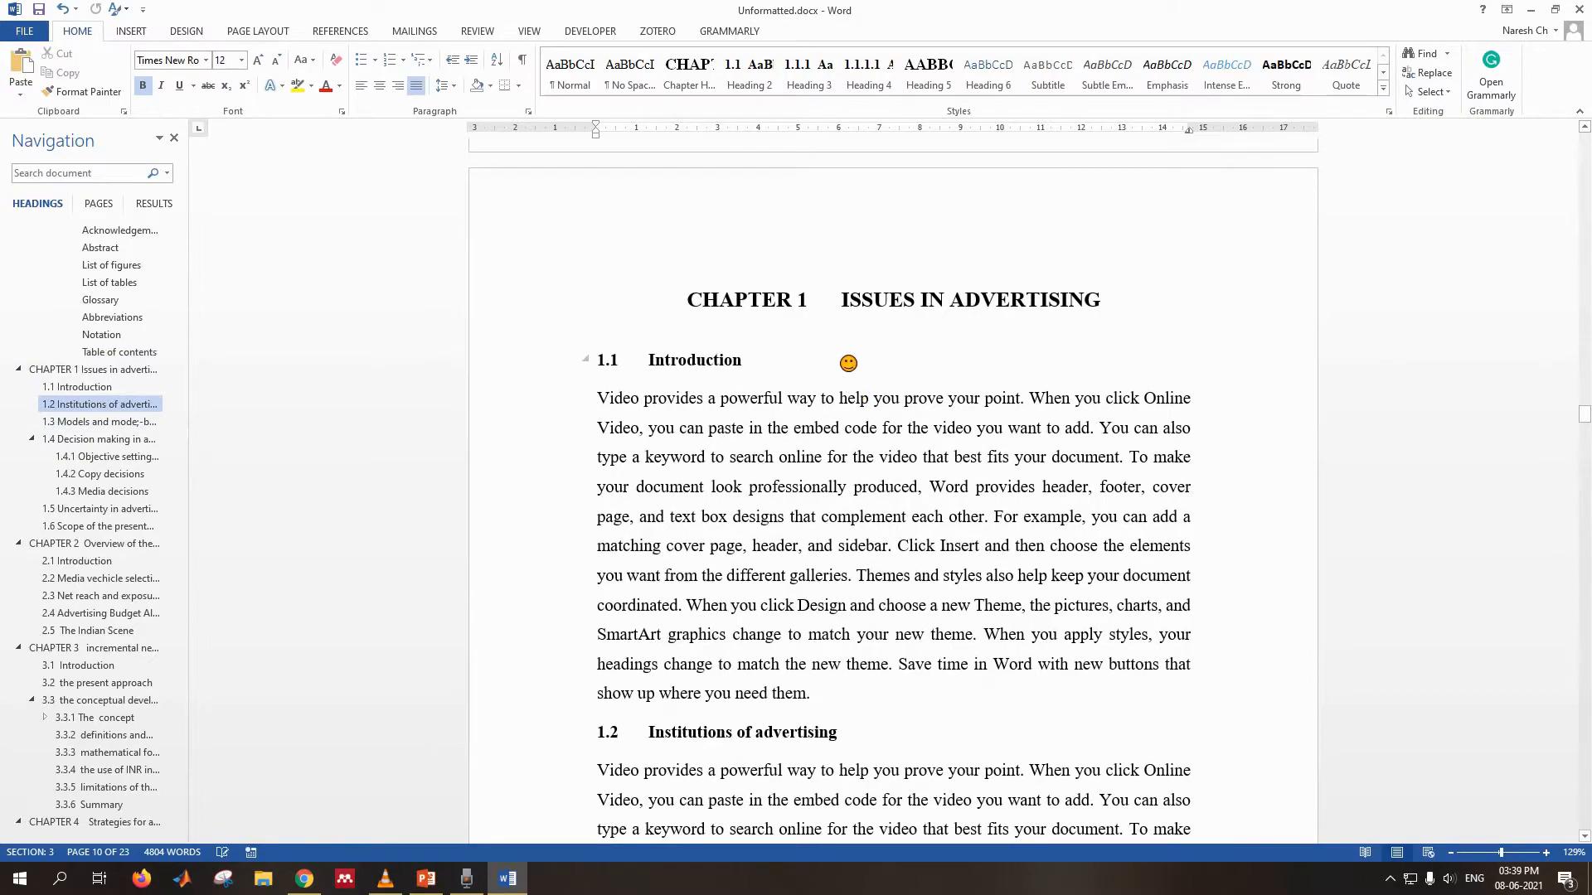
scroll(848, 363, "down", 20)
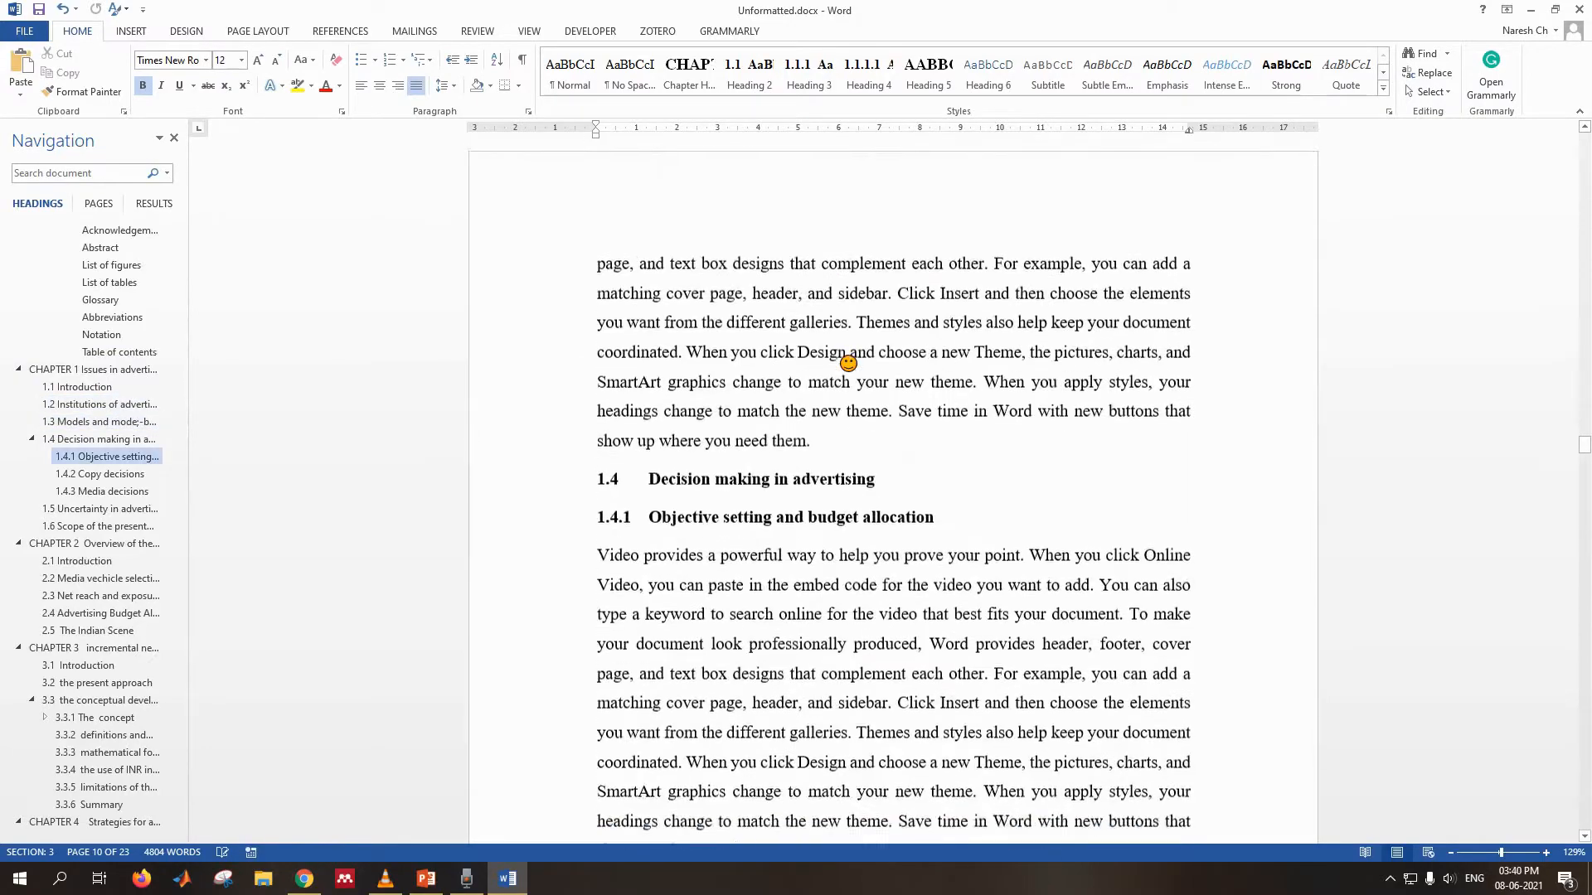
scroll(847, 362, "down", 5)
scroll(846, 362, "up", 8)
scroll(847, 363, "down", 16)
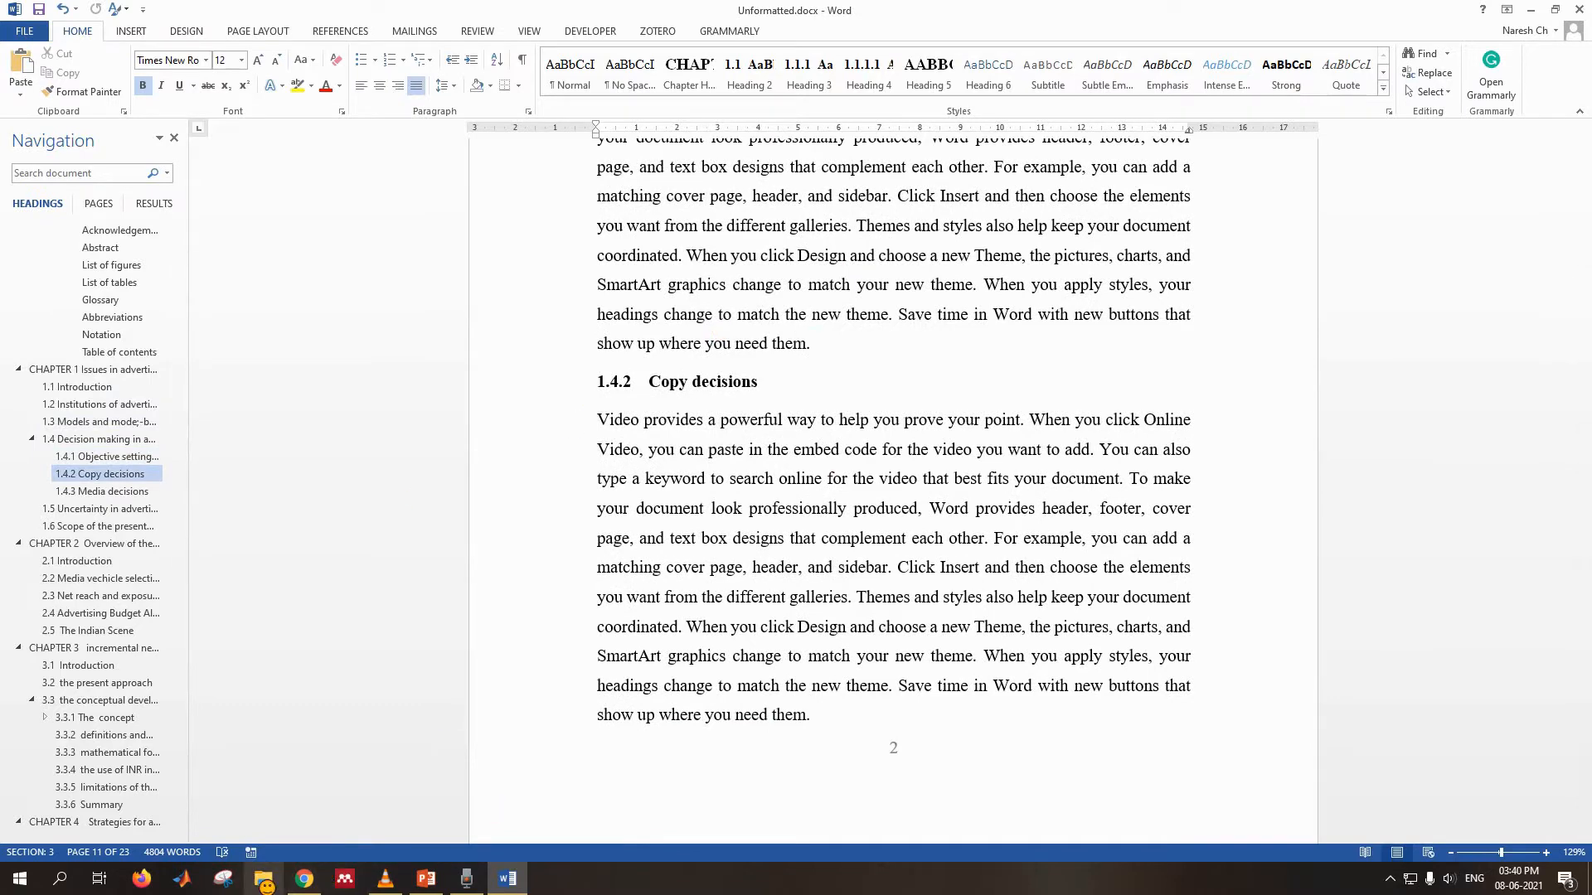
- Copy Picture1.jpg from the Desktop folder in File Explorer and return to the Word document
key("super+e")
left_click(523, 306)
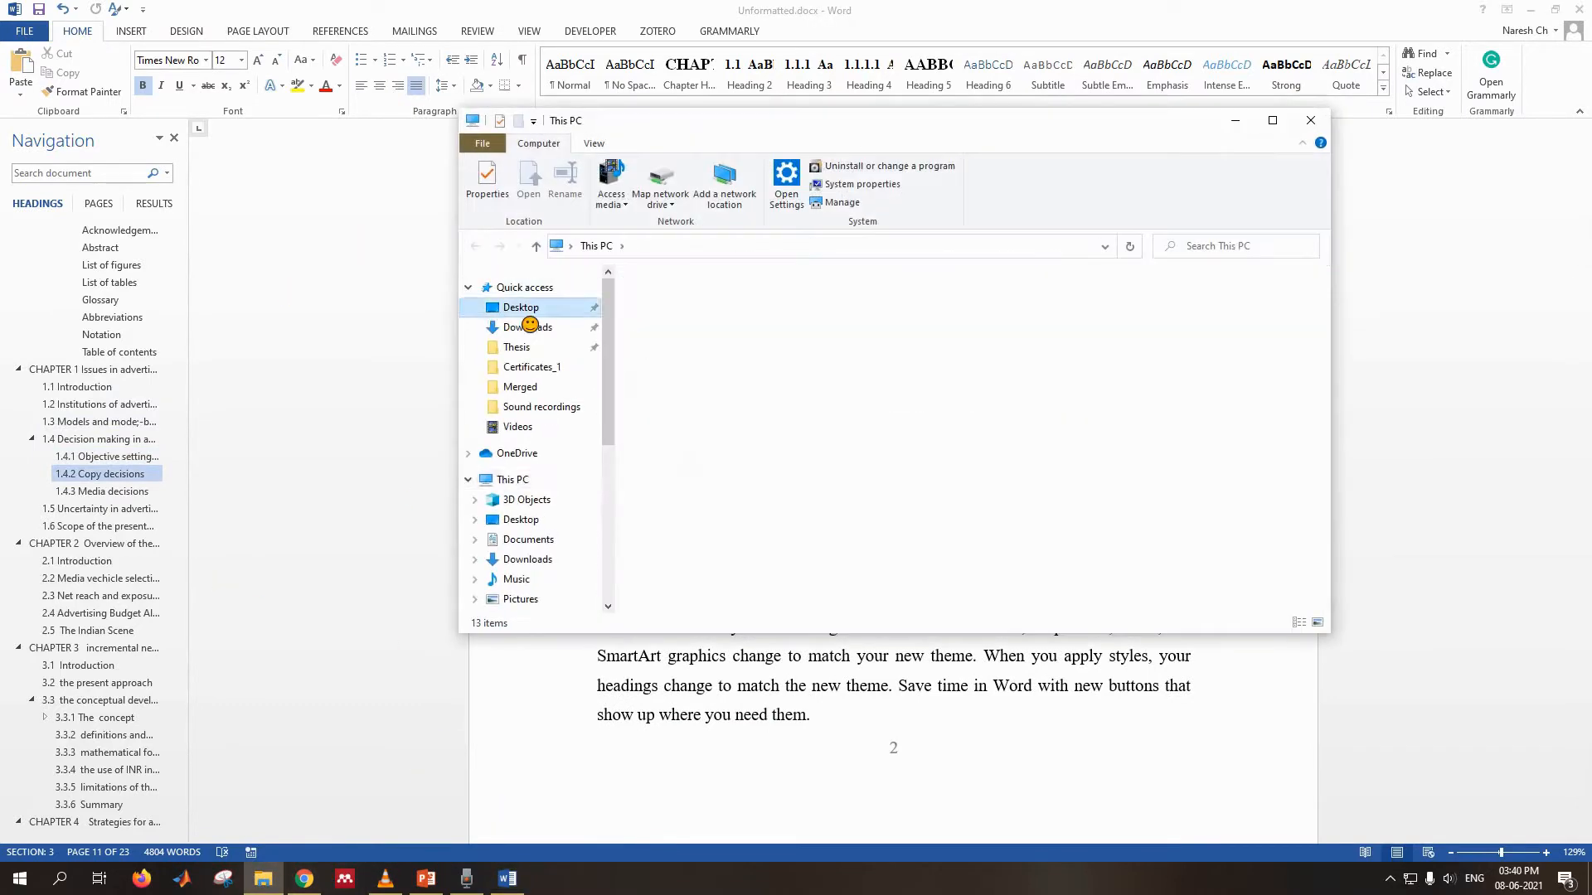
scroll(1077, 357, "down", 3)
scroll(1084, 358, "up", 1)
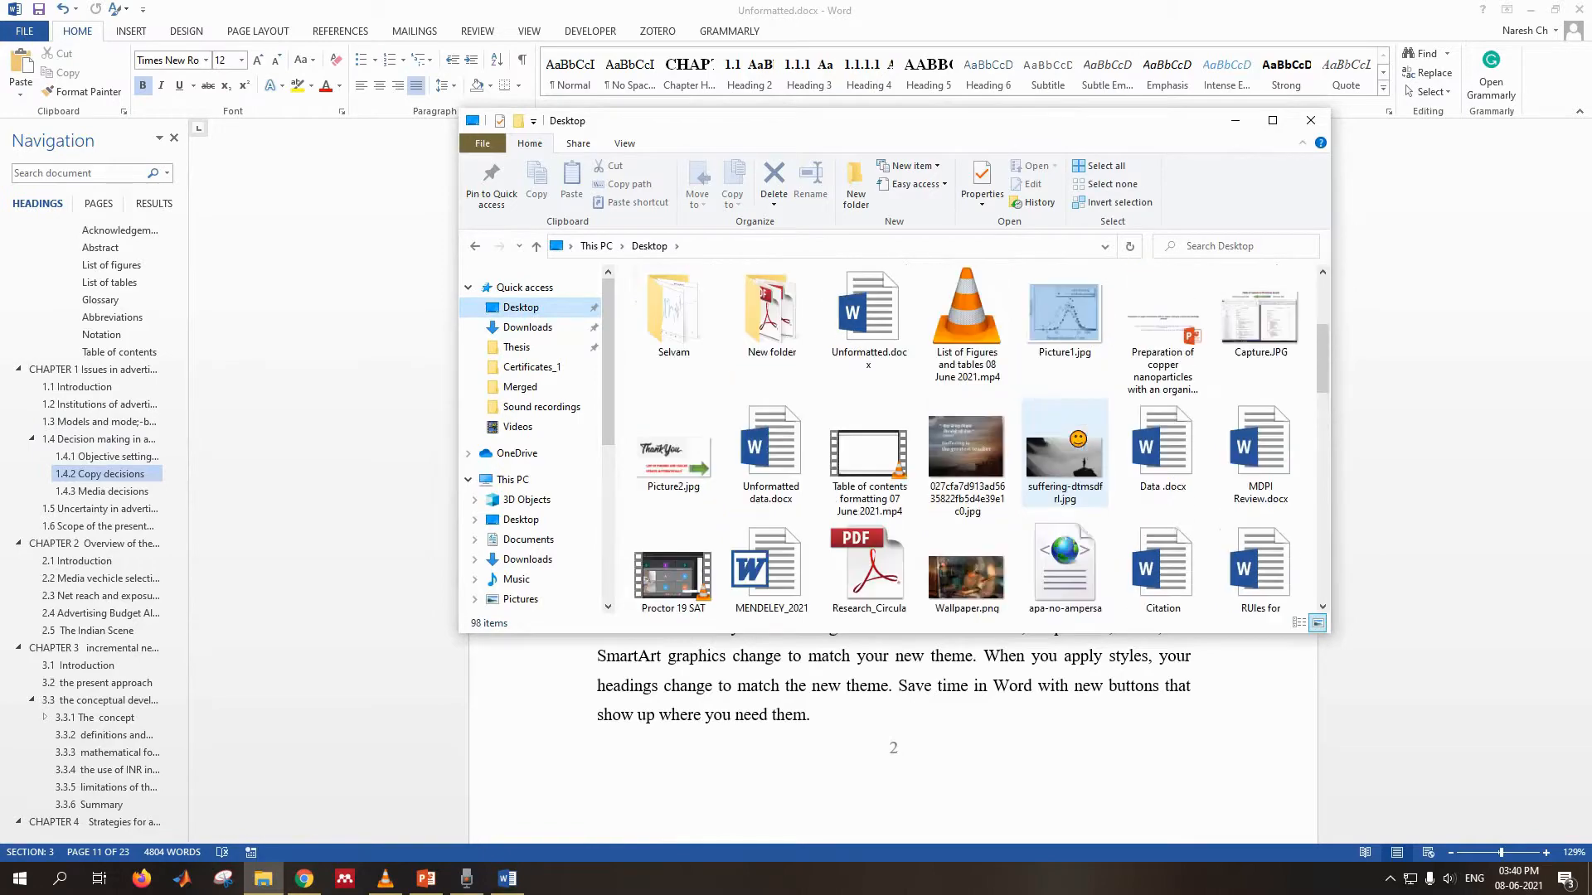
left_click(1073, 303)
left_click(1513, 408)
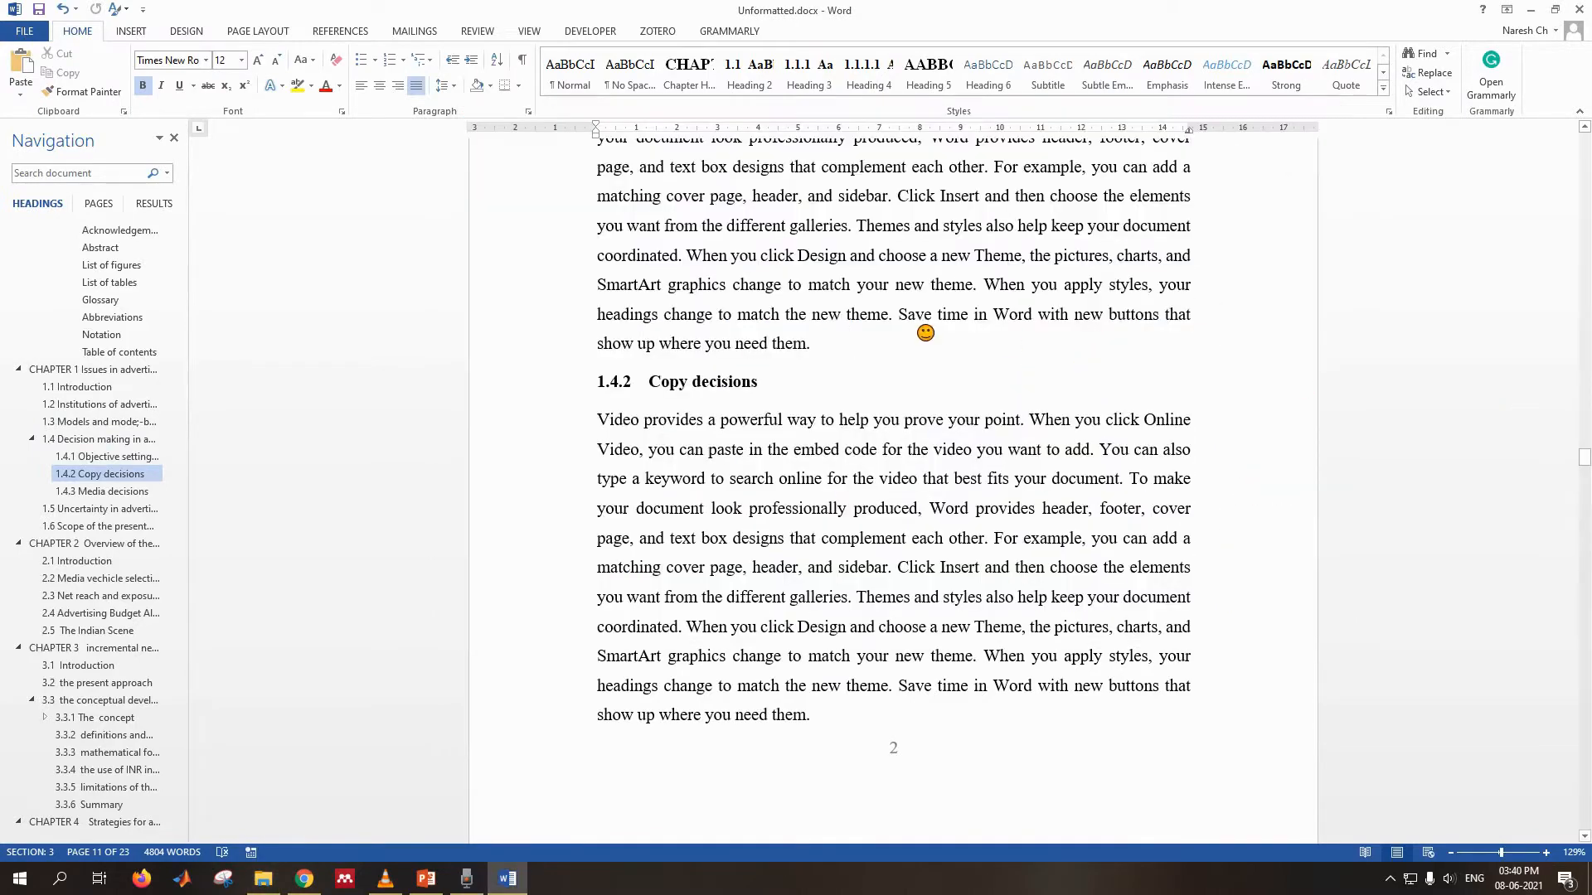
- Paste the picture on a new line after the last sentence of section 1.1 Introduction
scroll(916, 331, "up", 2)
scroll(906, 354, "up", 6)
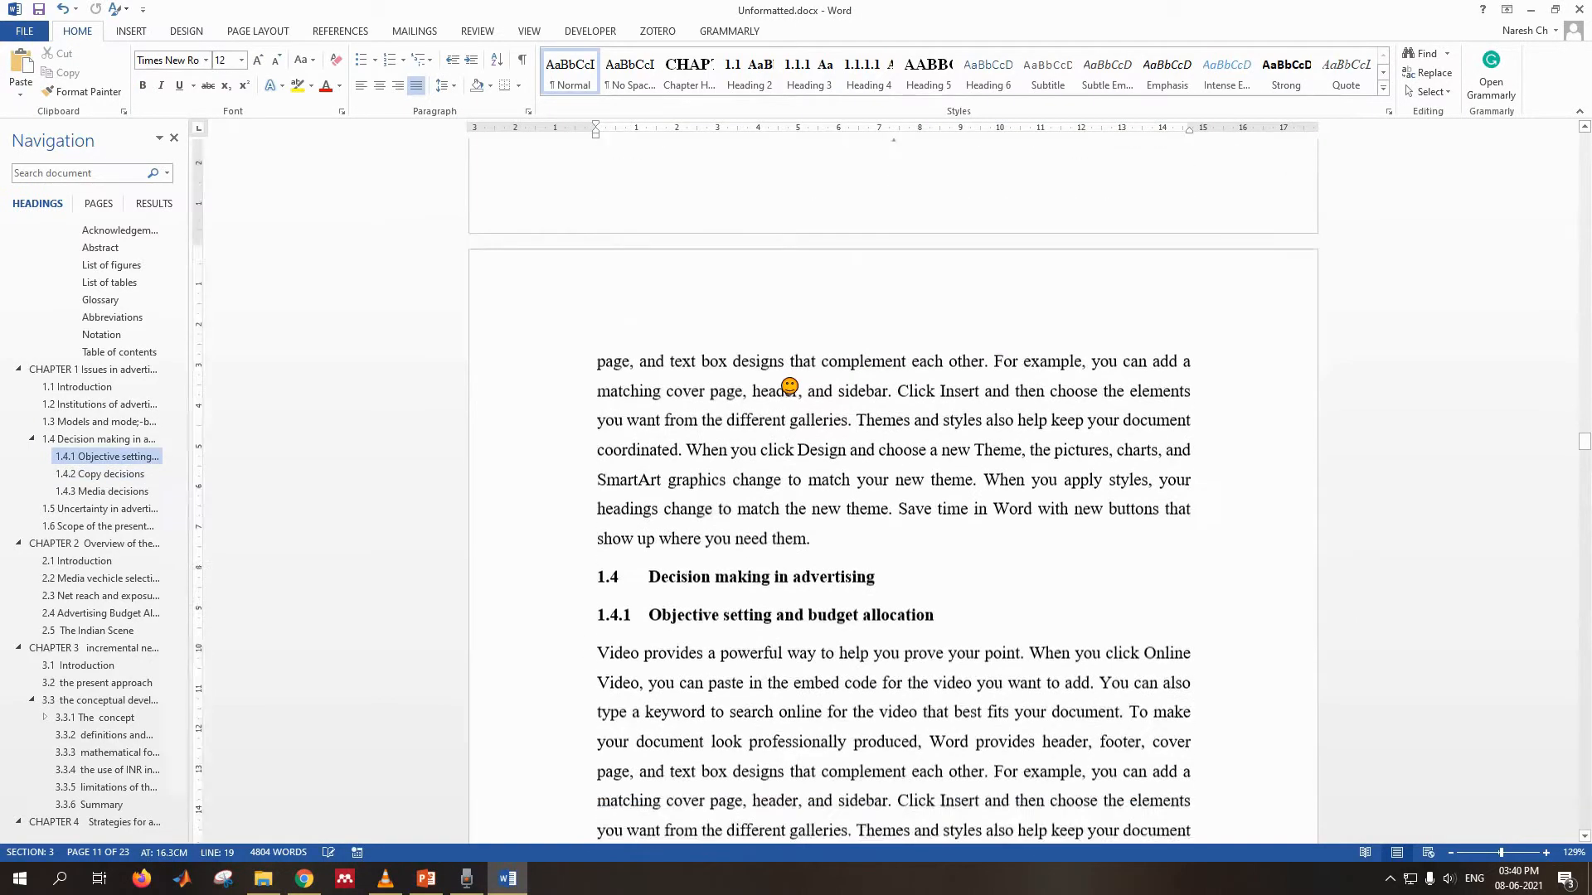
scroll(799, 396, "up", 3)
scroll(799, 396, "up", 10)
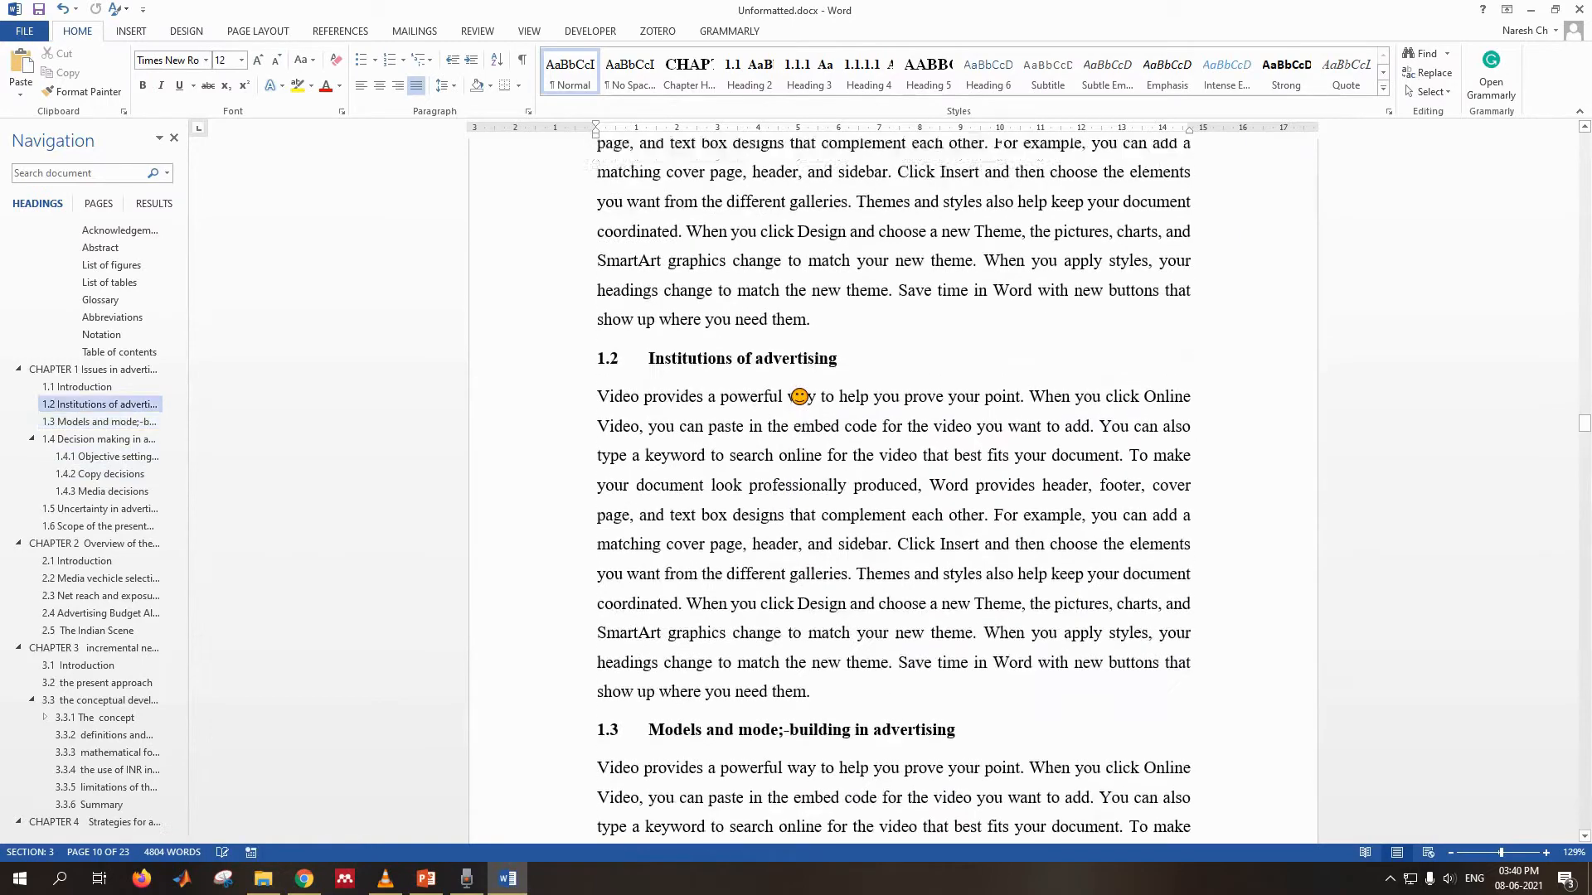
scroll(797, 394, "down", 6)
scroll(830, 388, "up", 1)
left_click(831, 388)
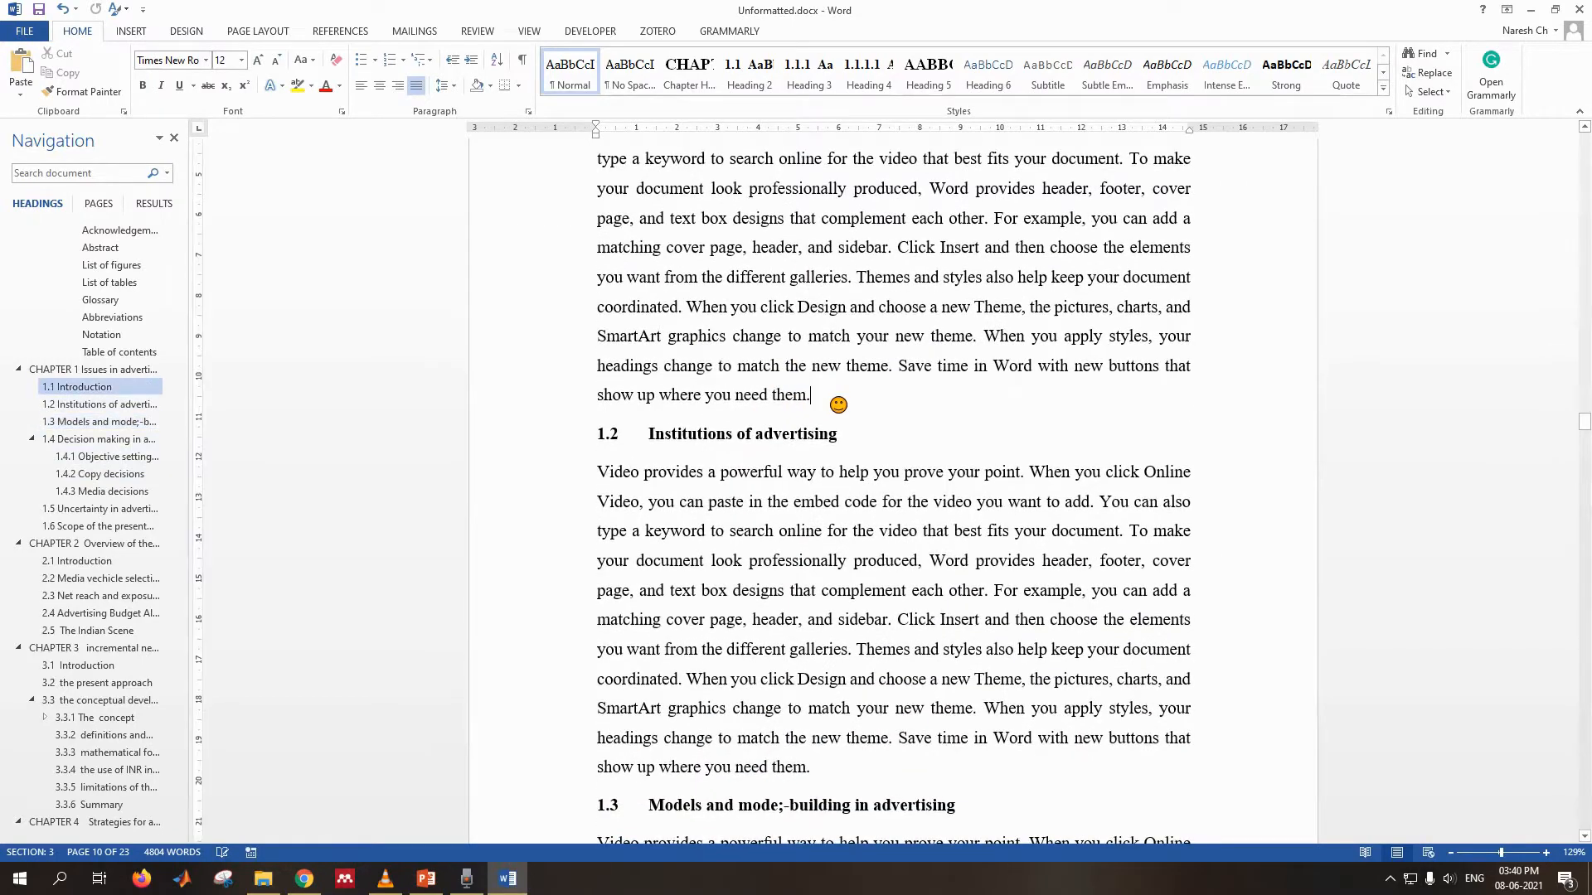
key("Return")
key("ctrl+v")
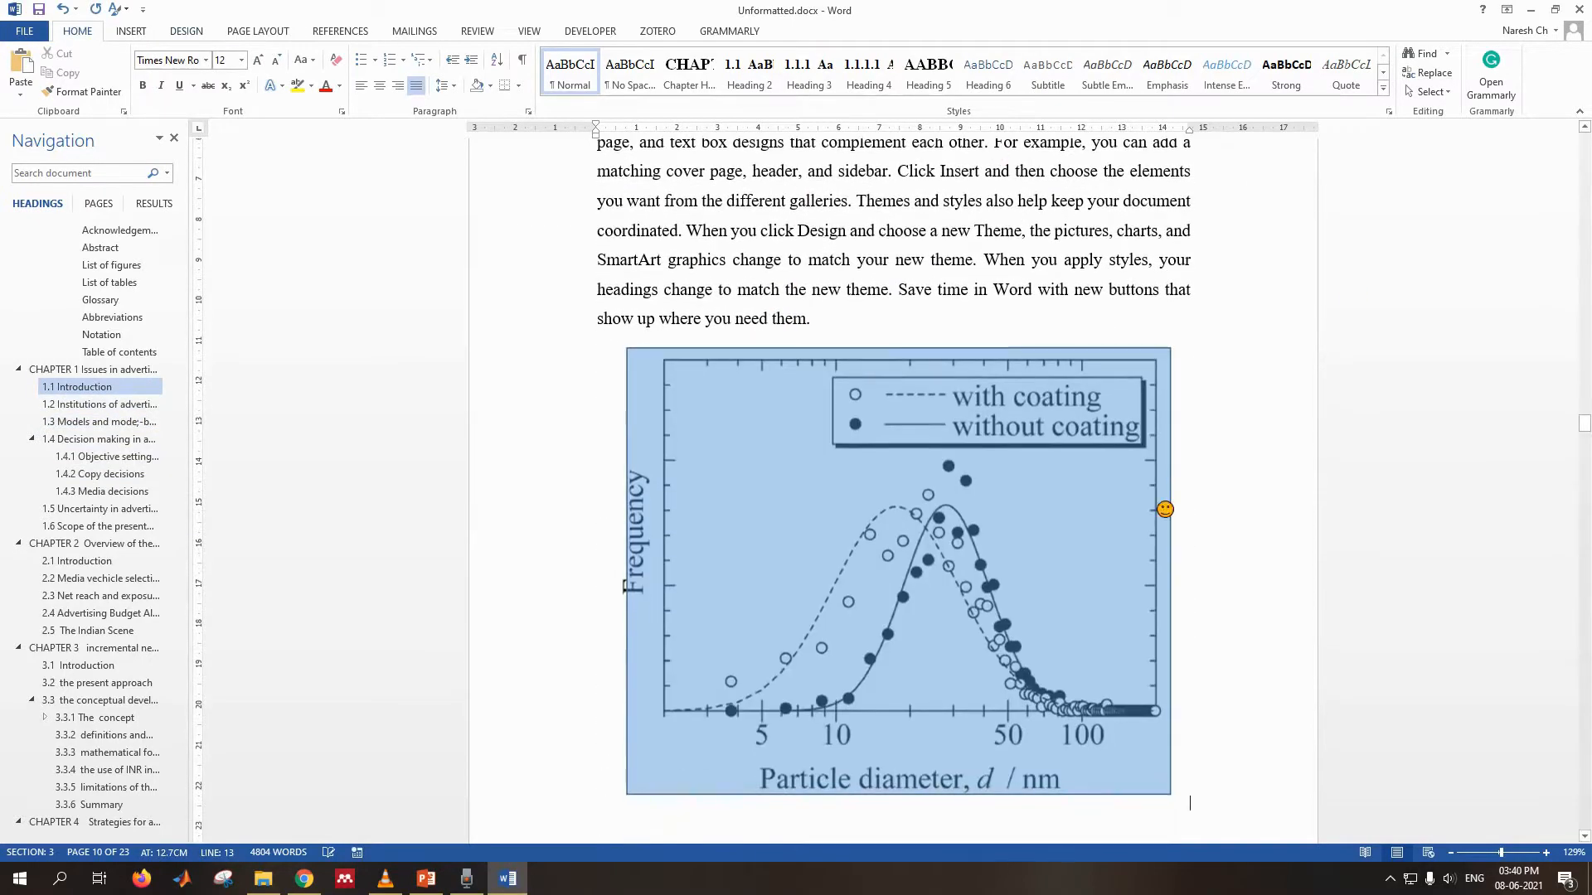
- Shrink the pasted section 1.1 picture proportionally to a little over half the text width and centre it on the page
left_click(836, 648)
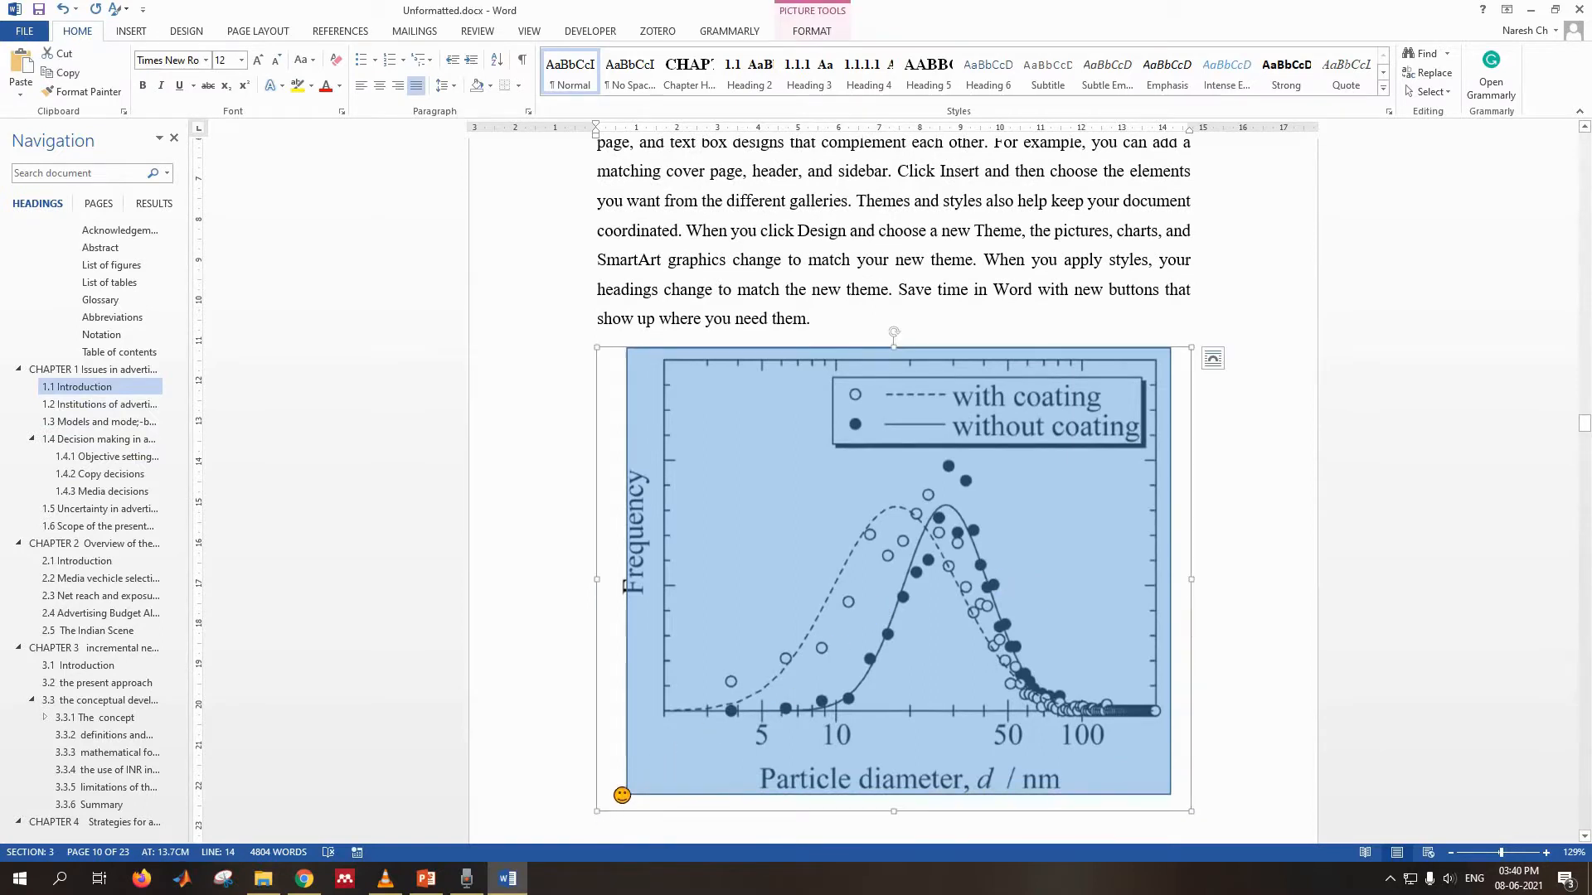
left_click_drag(597, 812, 772, 548)
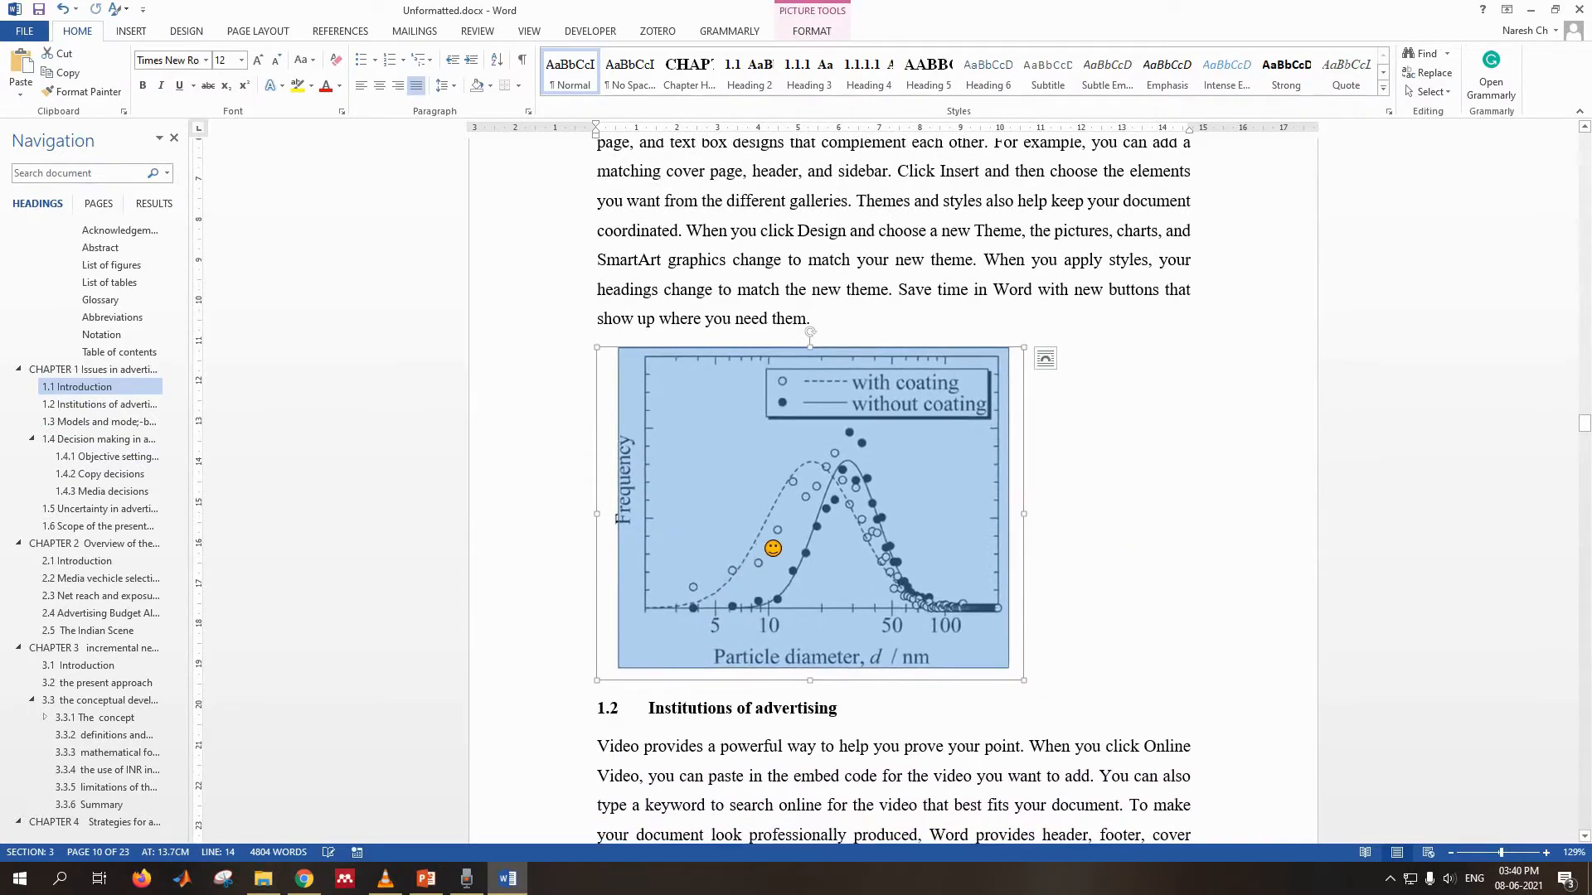
left_click(1046, 358)
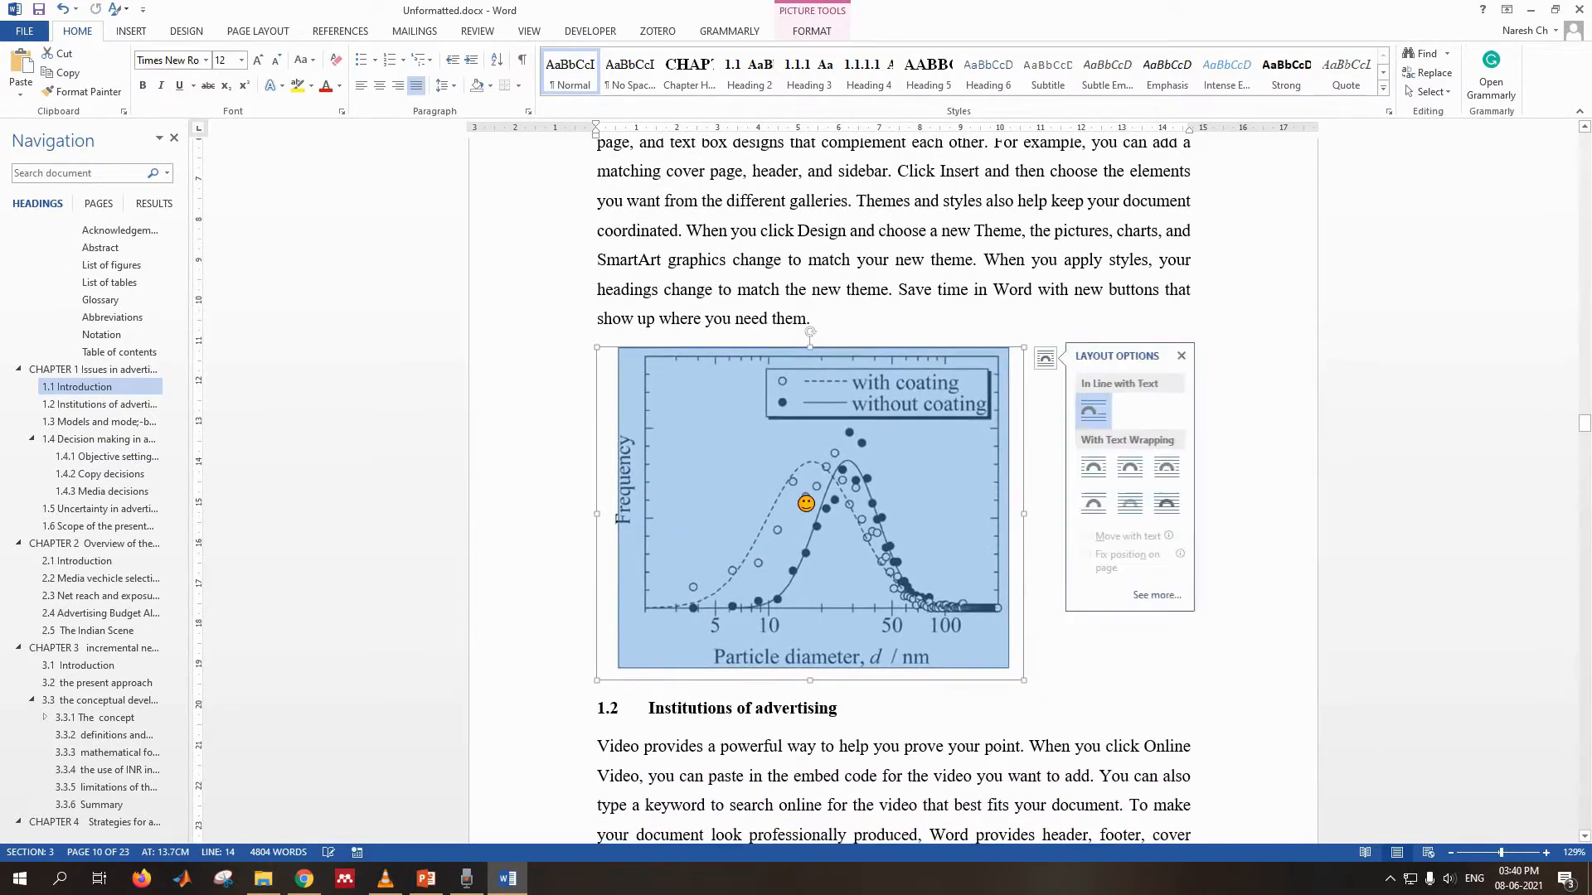
left_click(380, 86)
left_click_drag(689, 688, 810, 541)
- Split the section 1.2 paragraph before "Click Insert" and paste a centred copy of the reduced picture there
scroll(829, 498, "down", 5)
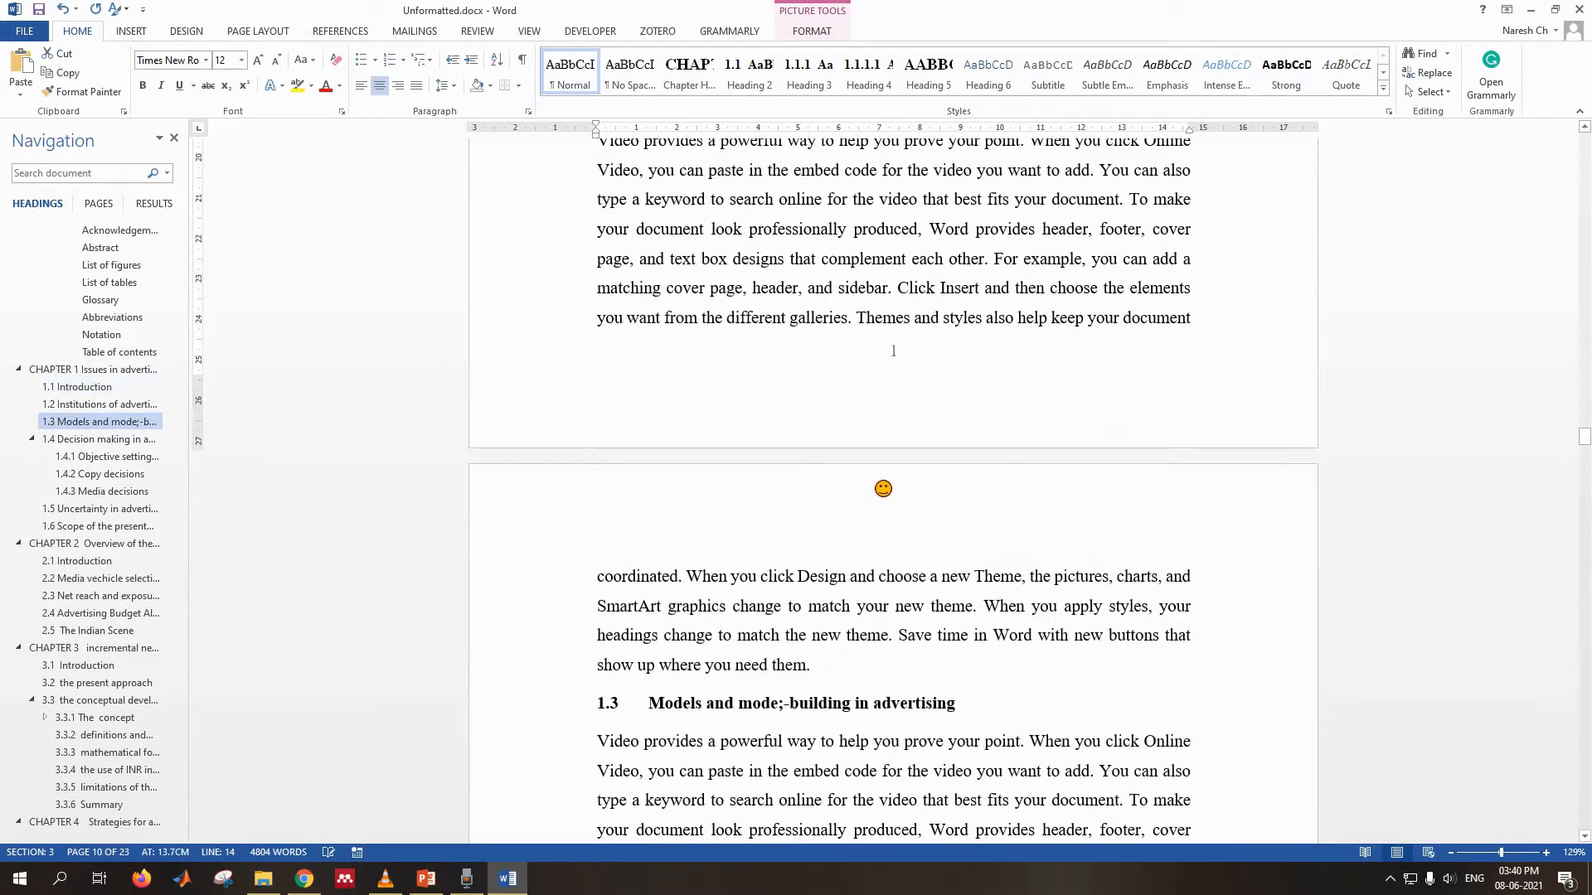
left_click(904, 289)
key("Return")
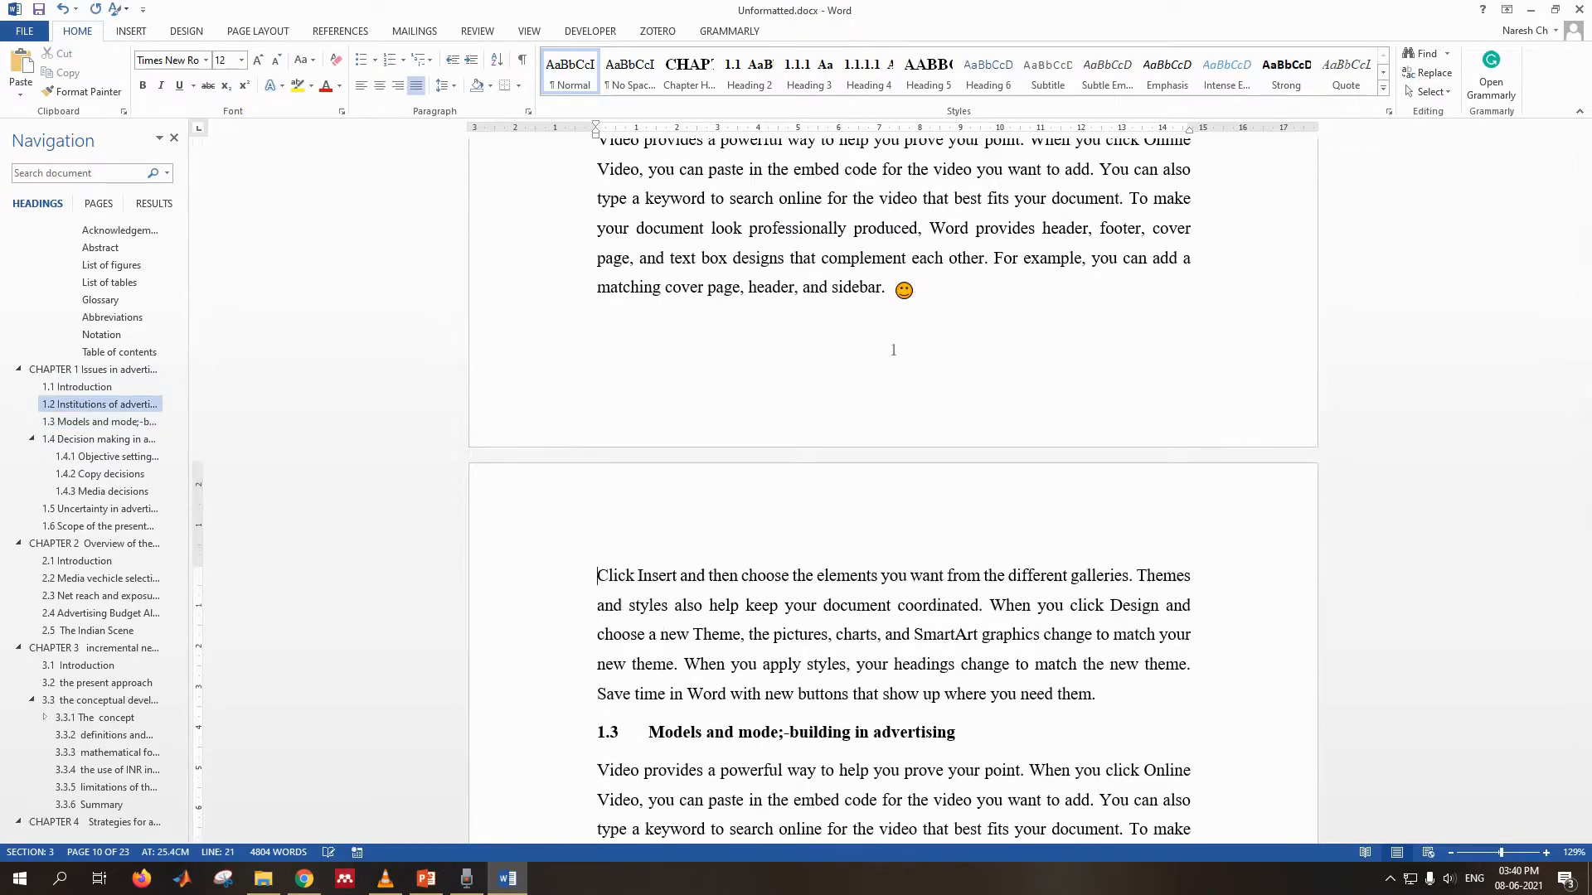
key("ctrl+v")
scroll(899, 332, "down", 3)
key("Delete")
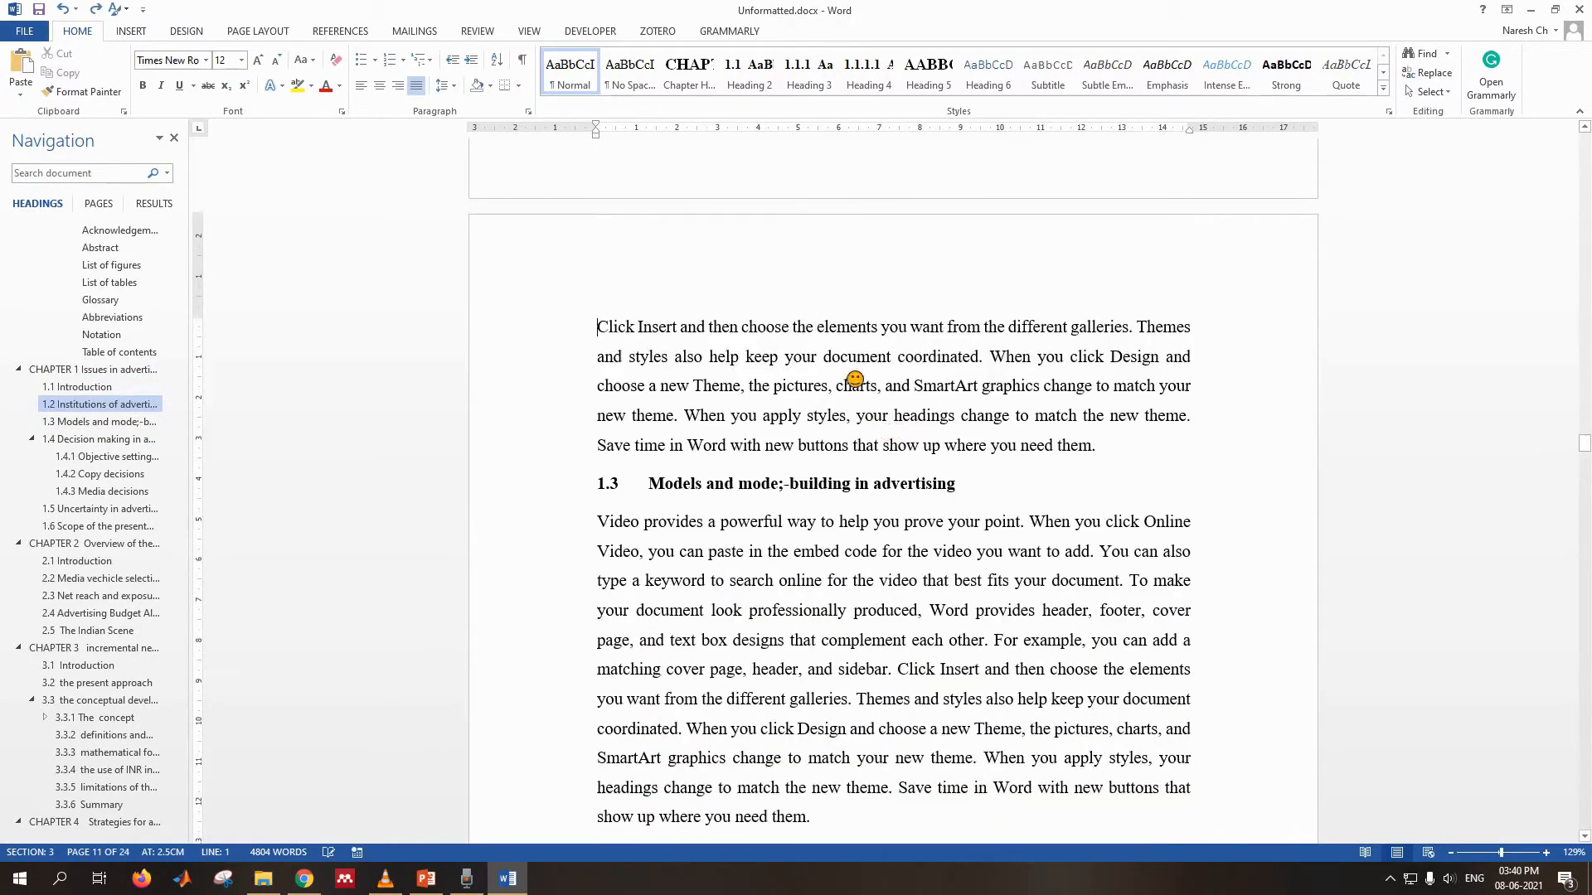
scroll(870, 414, "up", 3)
key("ctrl+v")
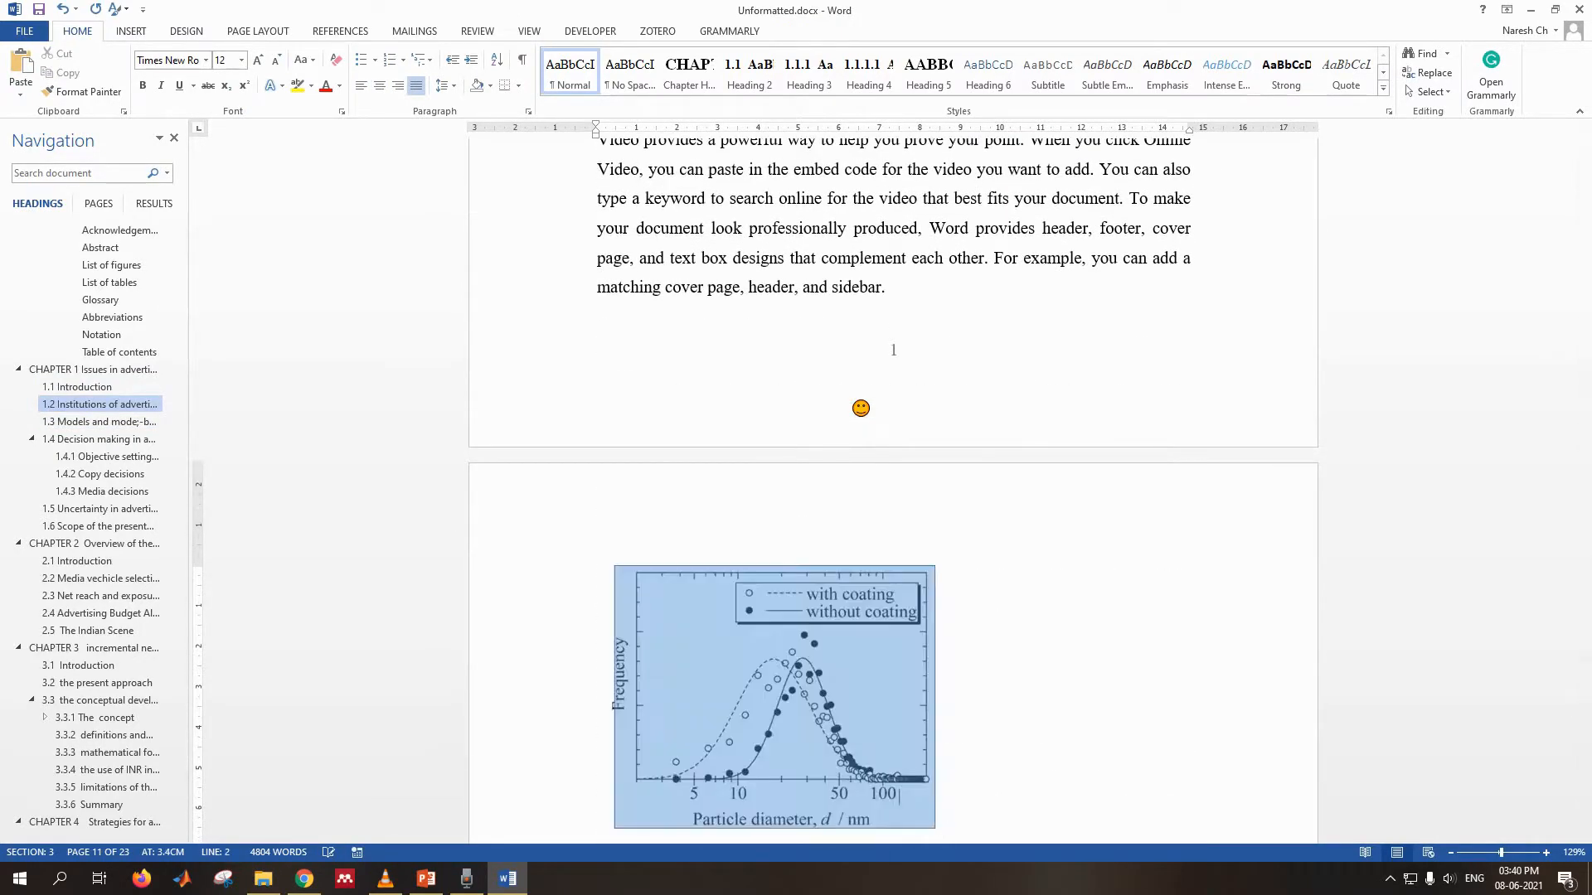
left_click(825, 621)
- Split the section 1.3 paragraph before "Click Insert" and paste a centred copy of the picture there
scroll(824, 620, "down", 7)
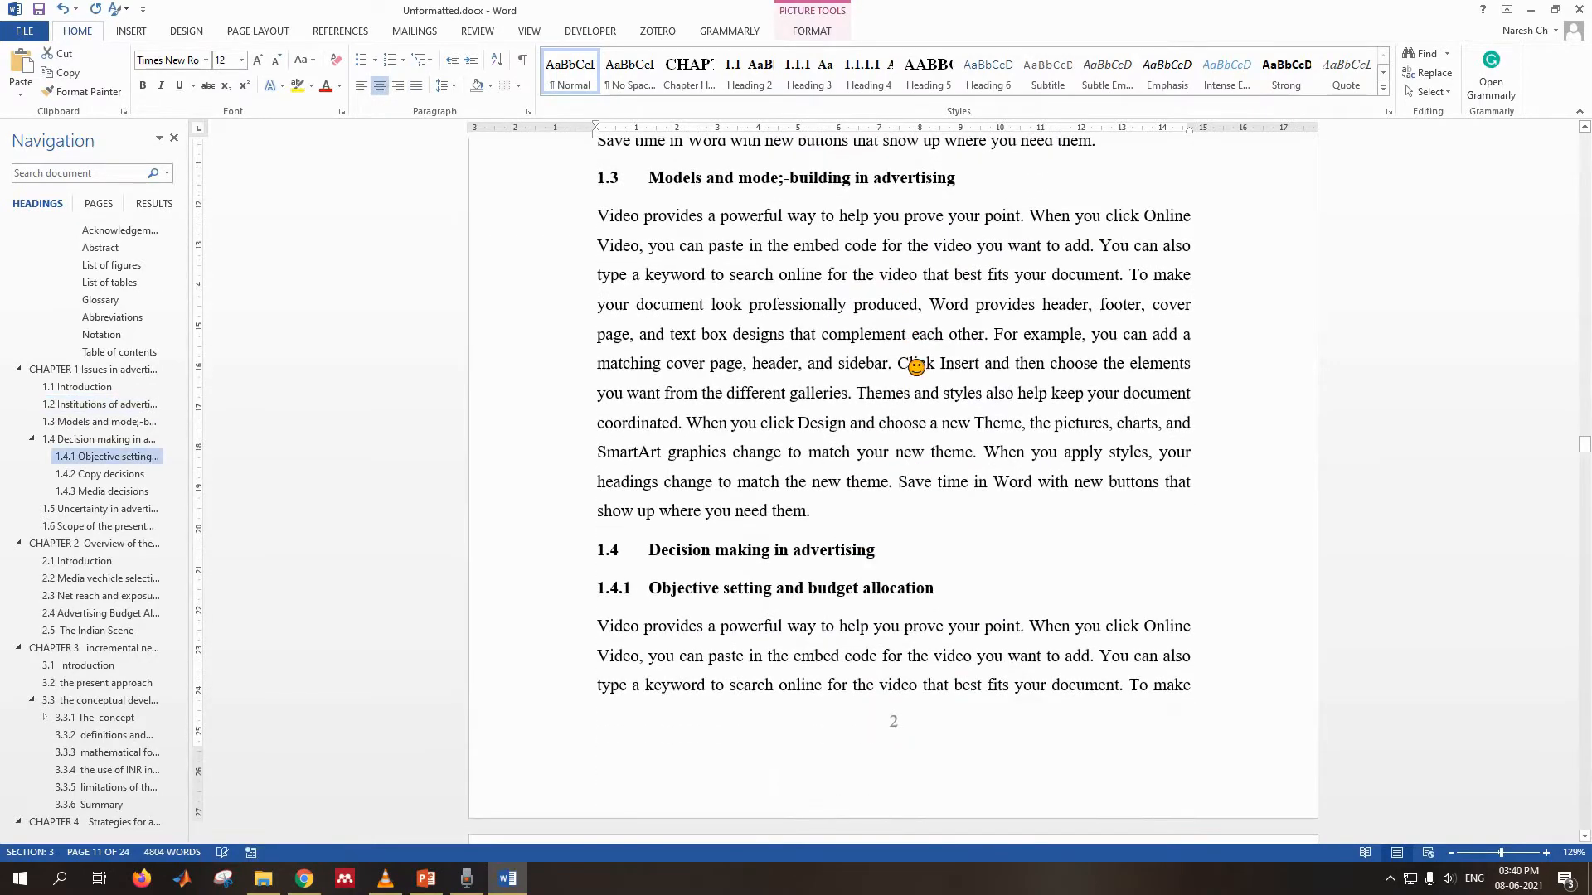
left_click(902, 365)
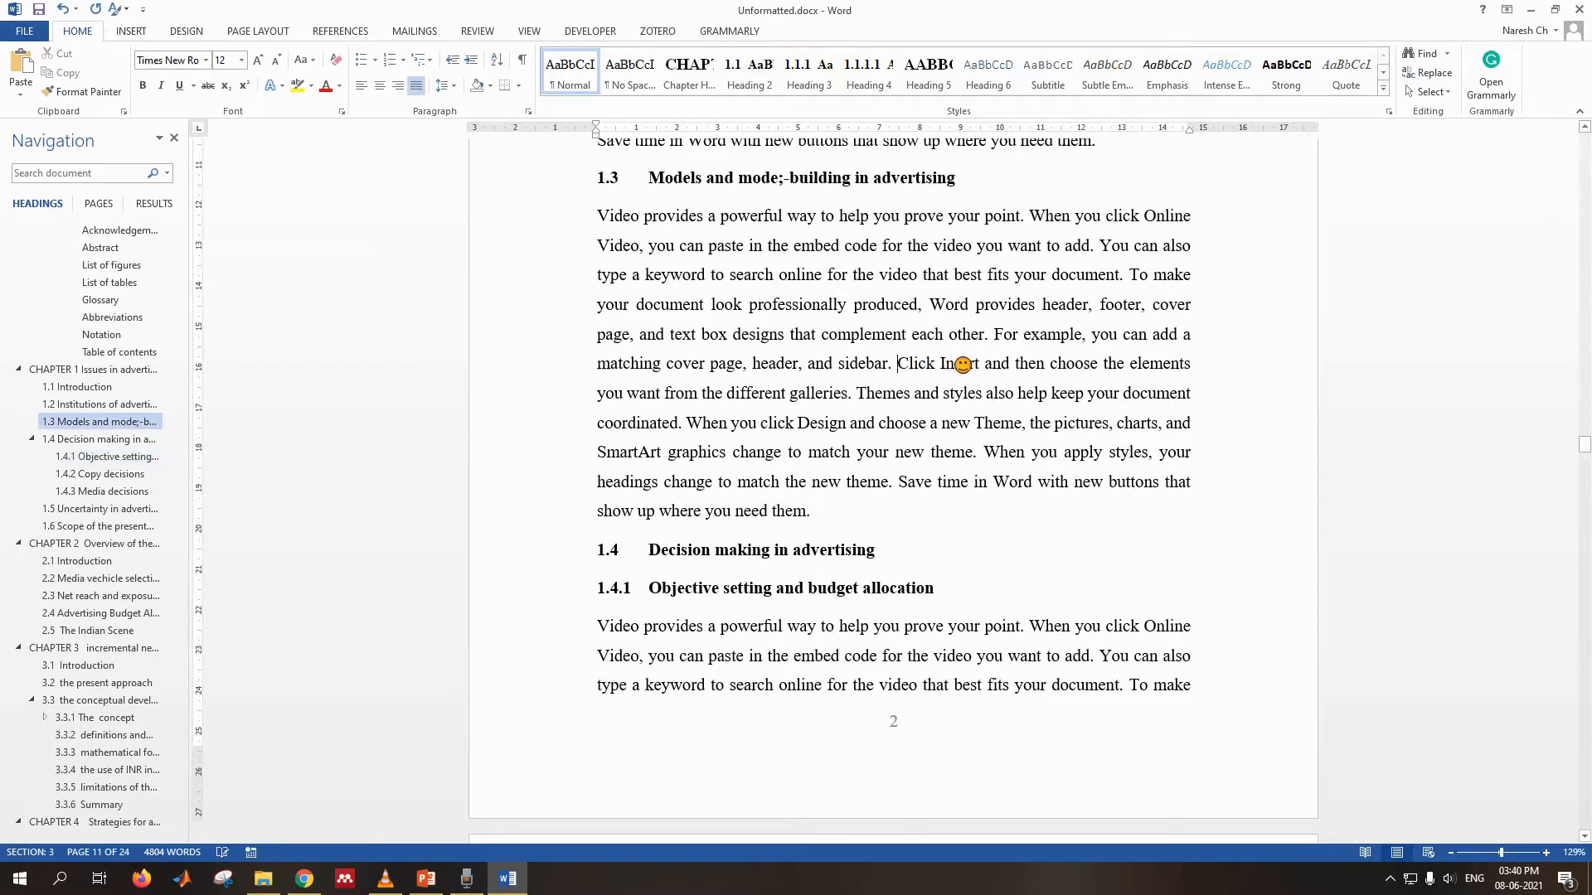
key("Return")
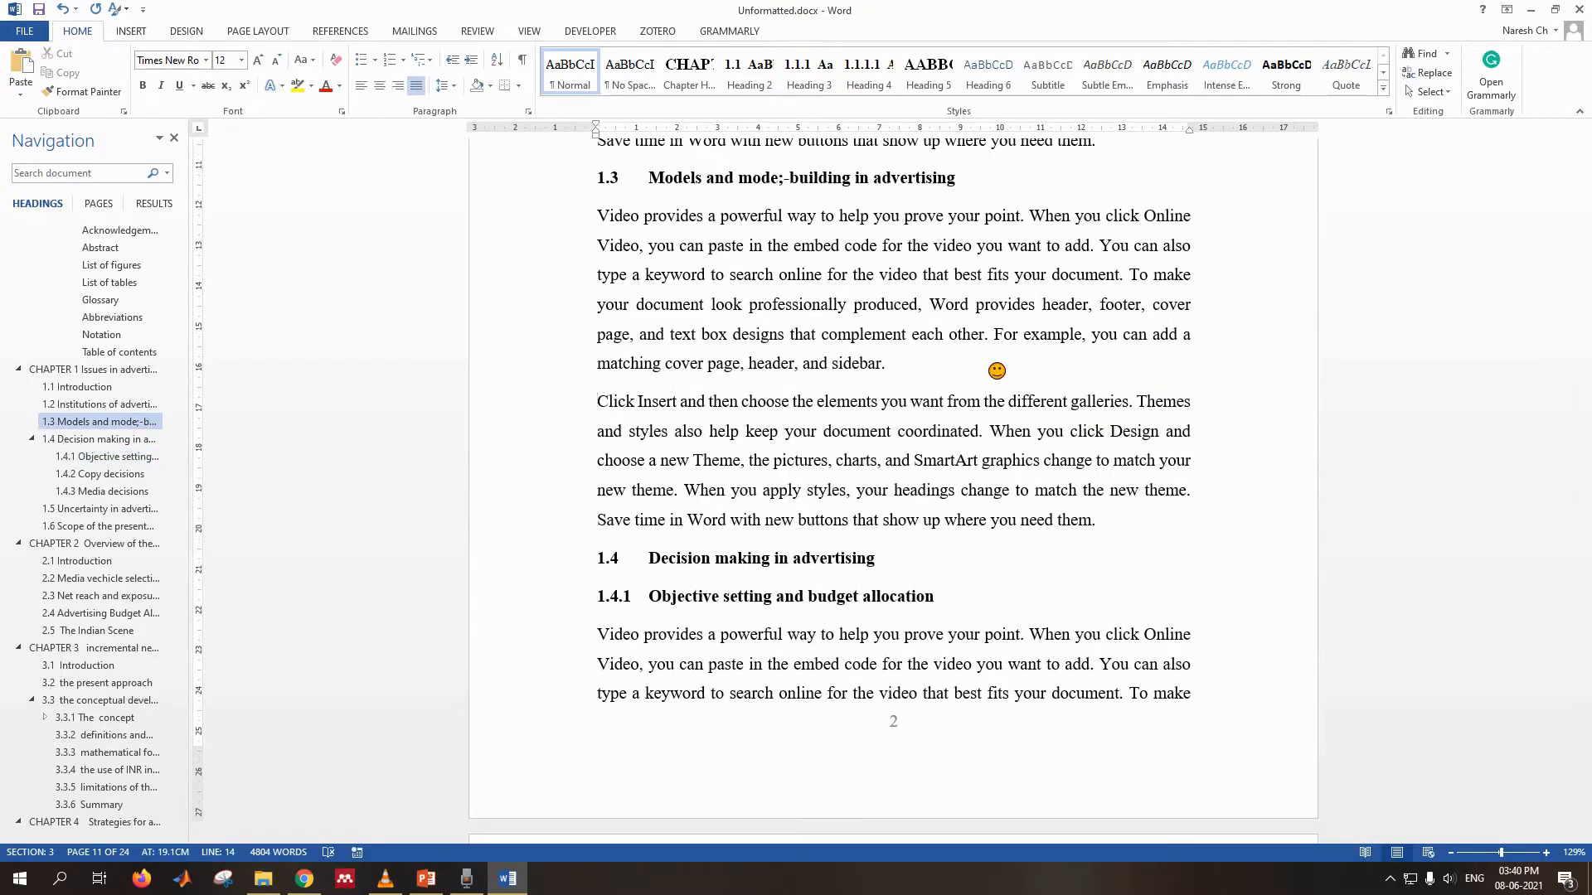
key("Return")
key("ctrl+v")
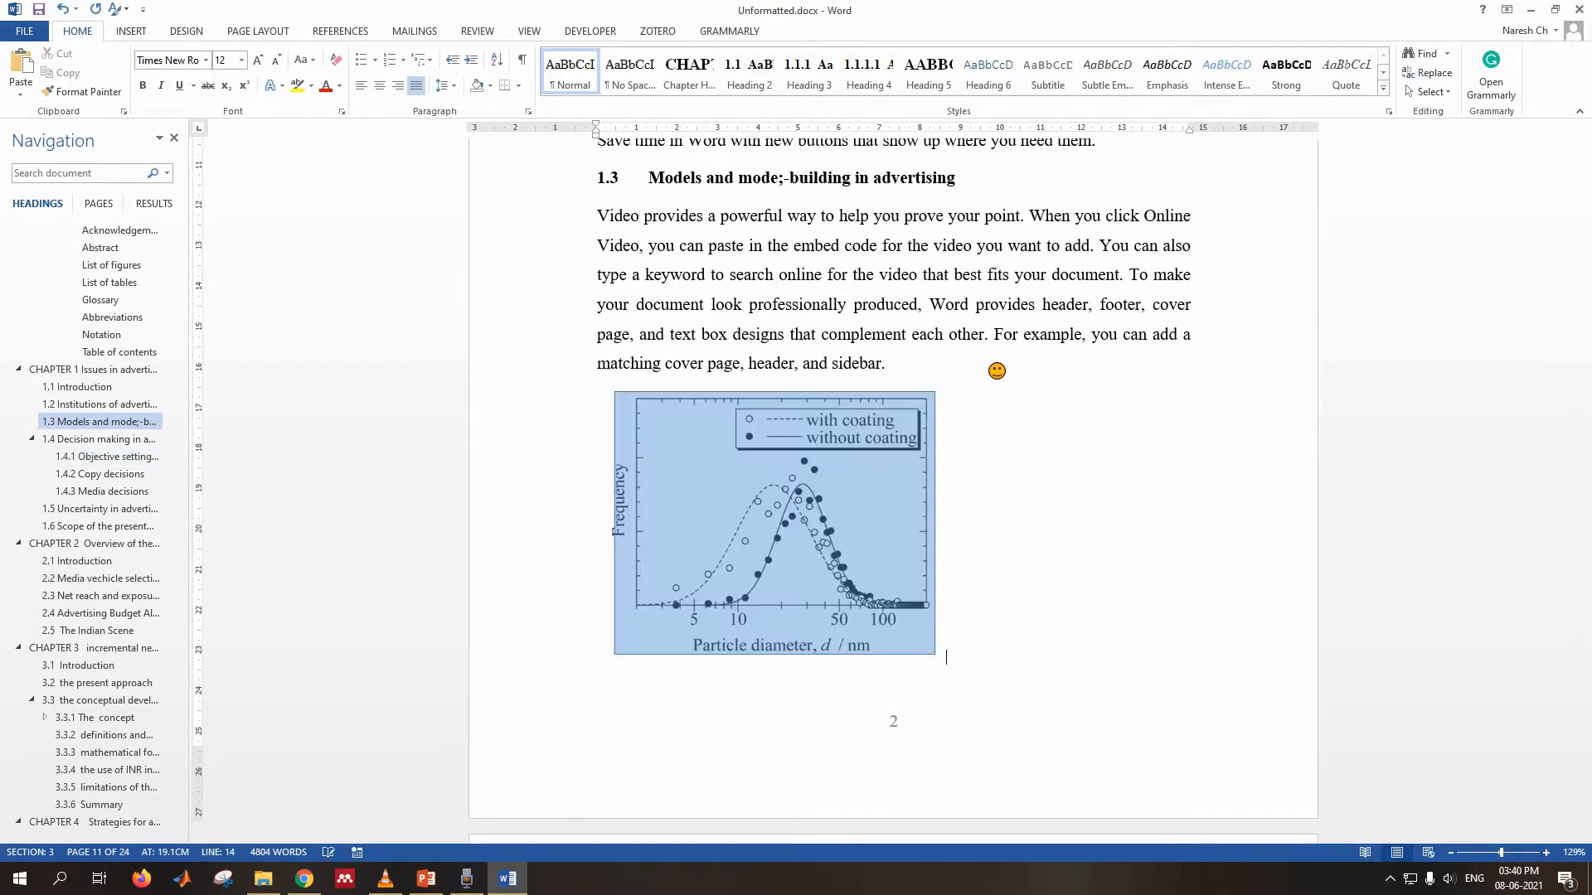
left_click(751, 606)
key("ctrl+e")
- Split the section 1.4.1 paragraph before "Click Insert" and add a centred copy of the picture on its own line
scroll(895, 439, "down", 10)
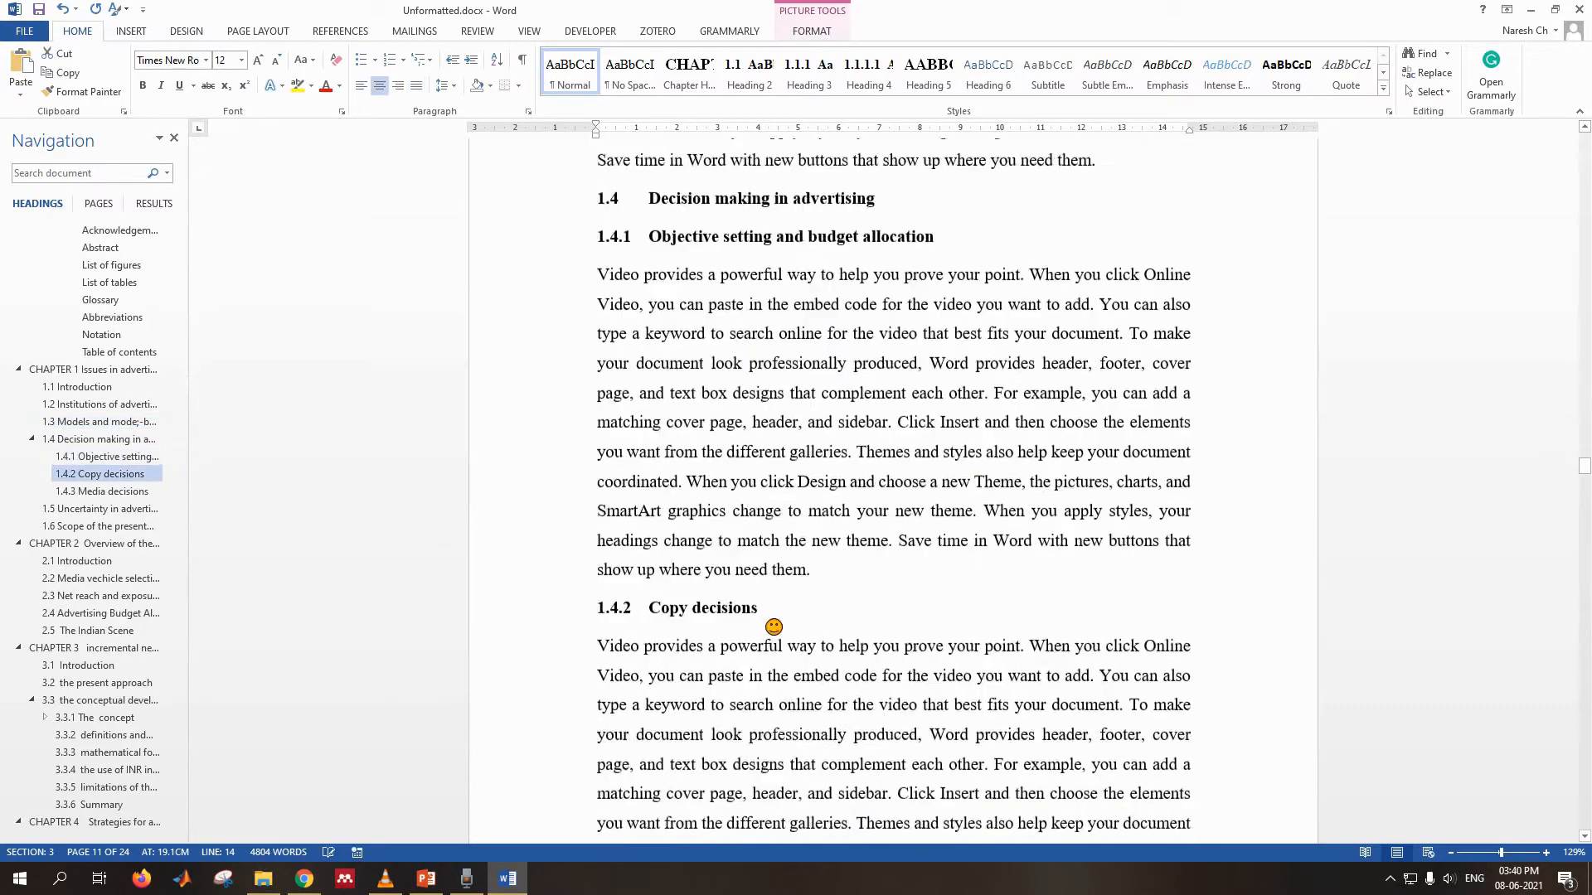
left_click(895, 438)
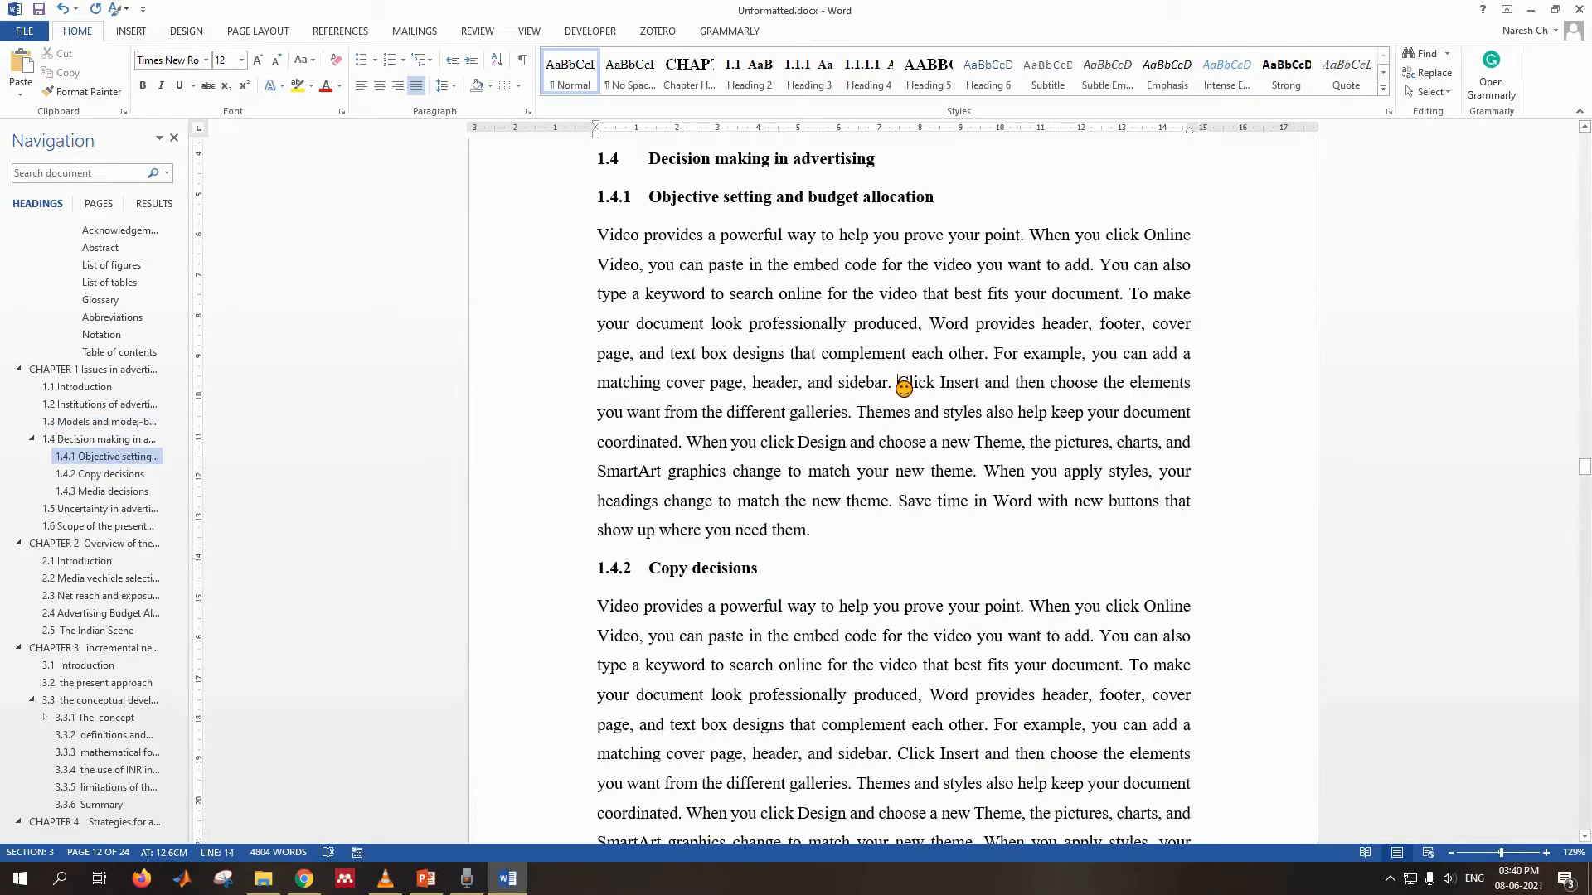
key("Return")
type("v")
key("BackSpace")
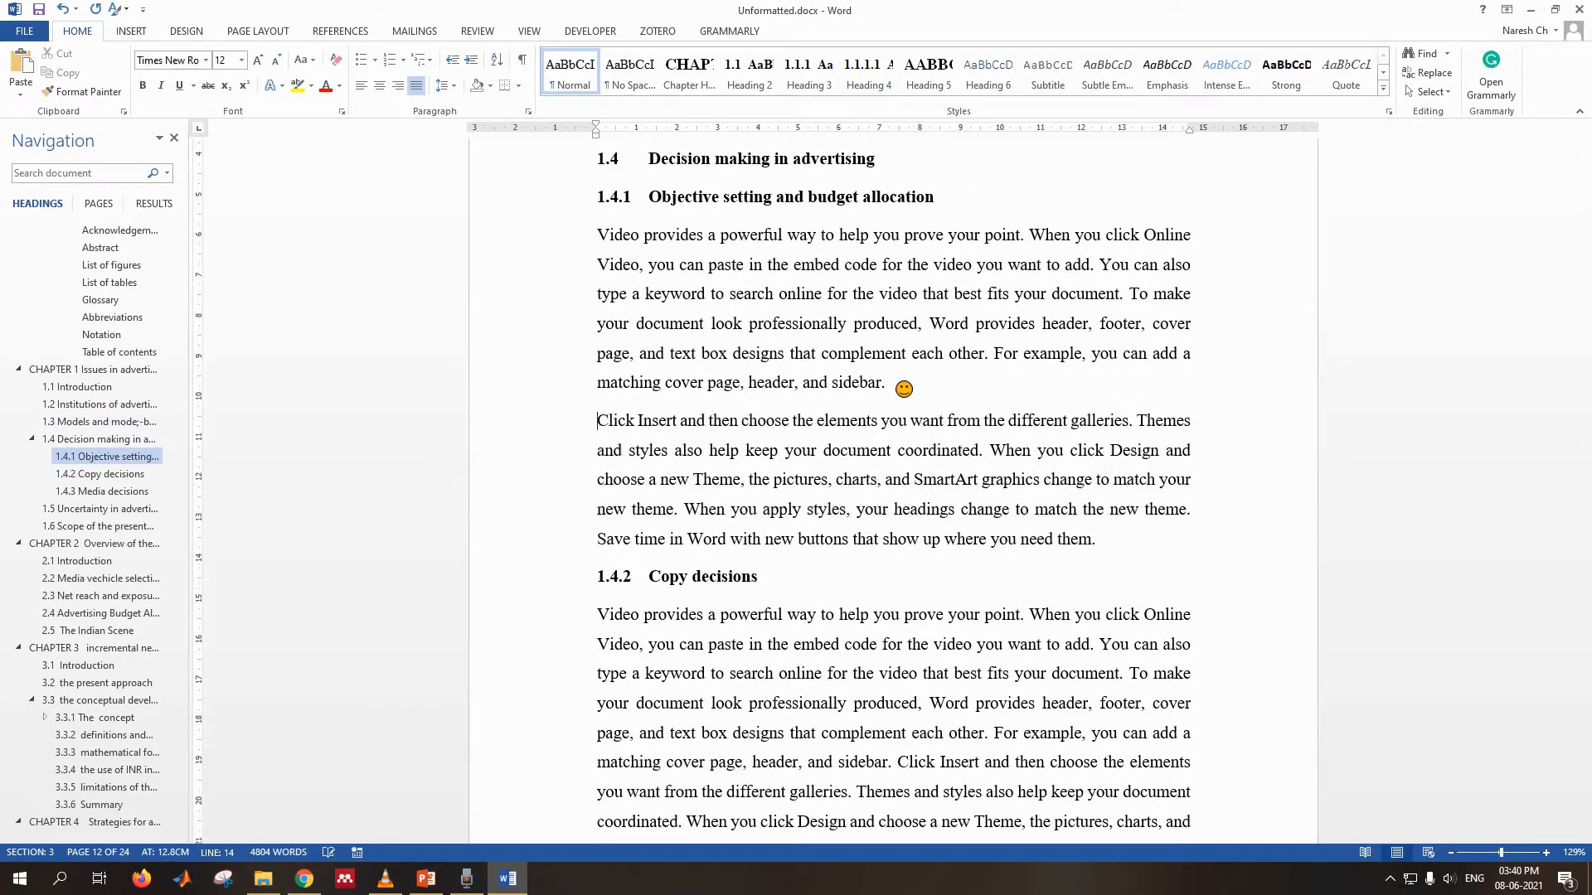
key("ctrl+v")
key("Return")
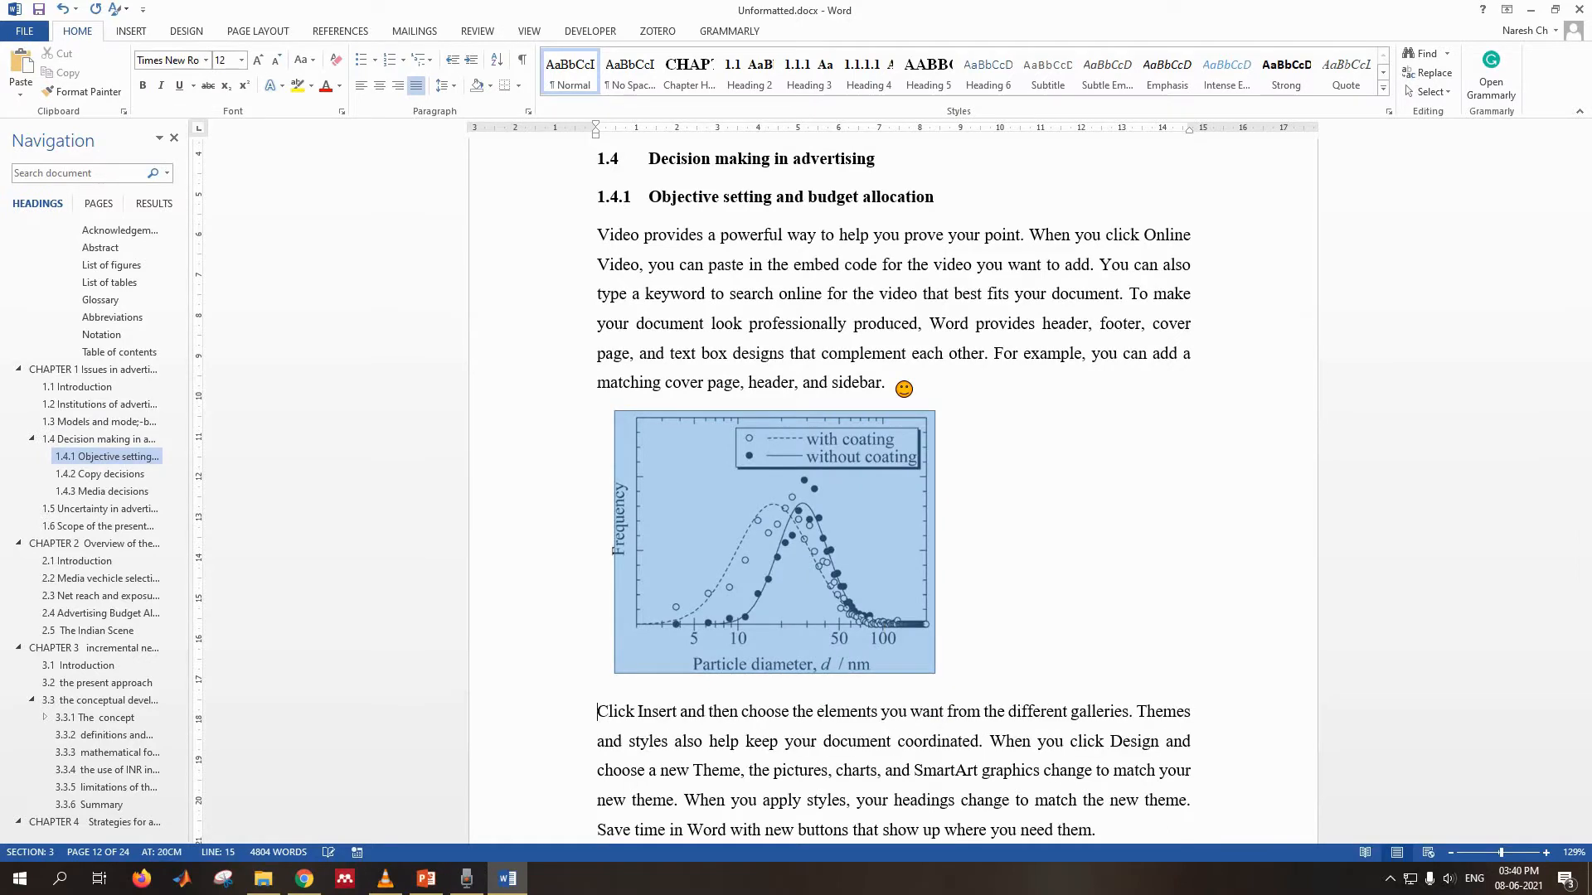
left_click(858, 497)
key("ctrl+e")
- Add a centred copy of the picture before "Click Insert" in section 1.4.3, with the remaining text on a new line
scroll(846, 464, "down", 4)
scroll(845, 519, "down", 8)
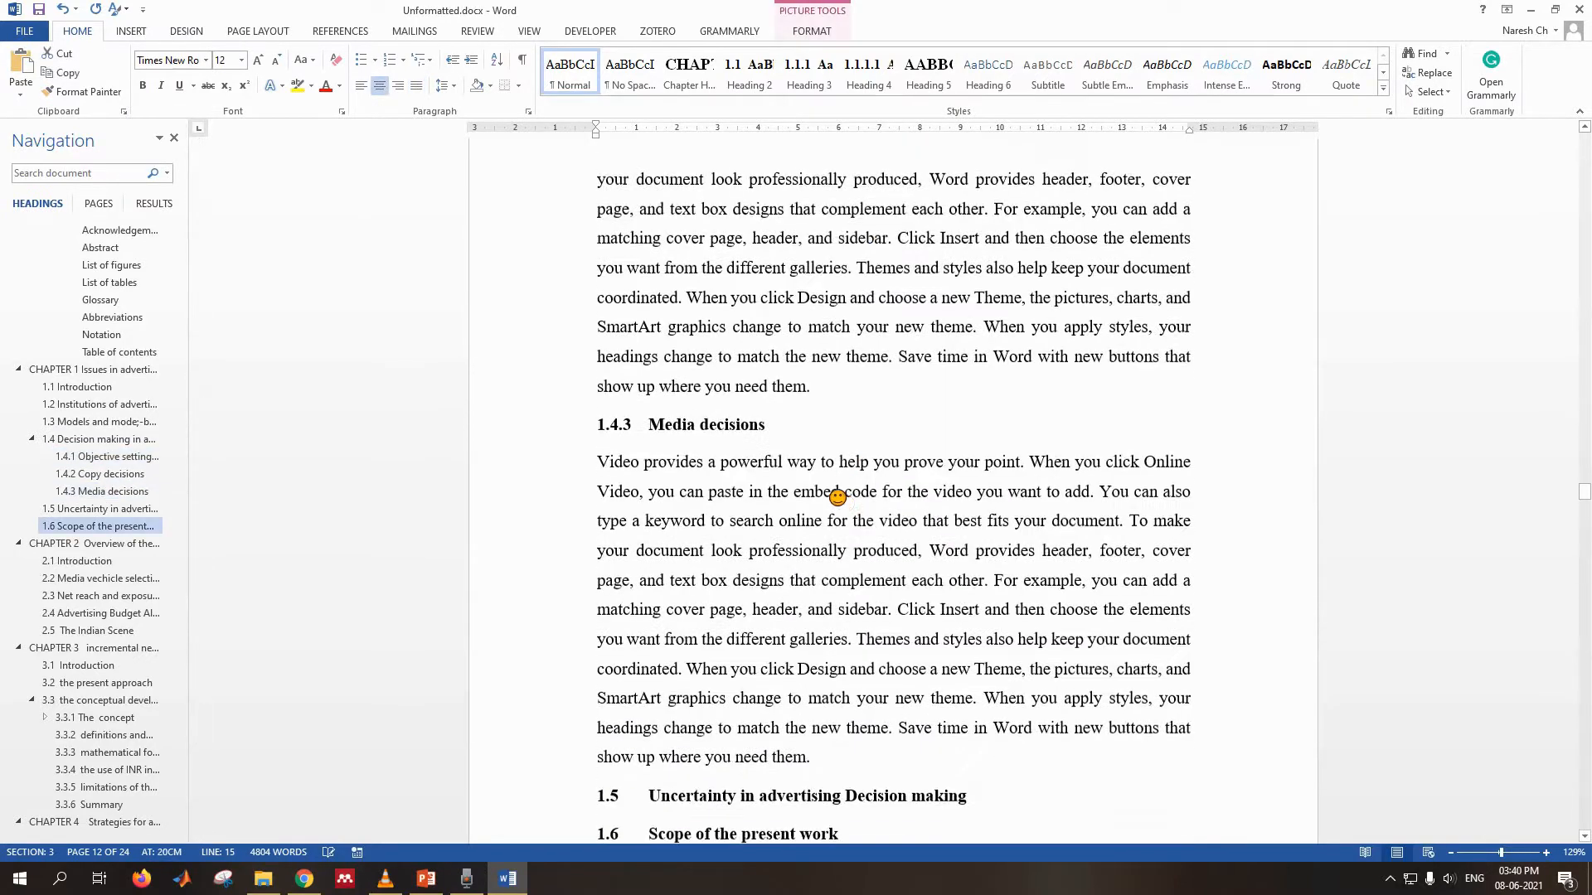
left_click(906, 611)
key("Return")
key("ctrl+v")
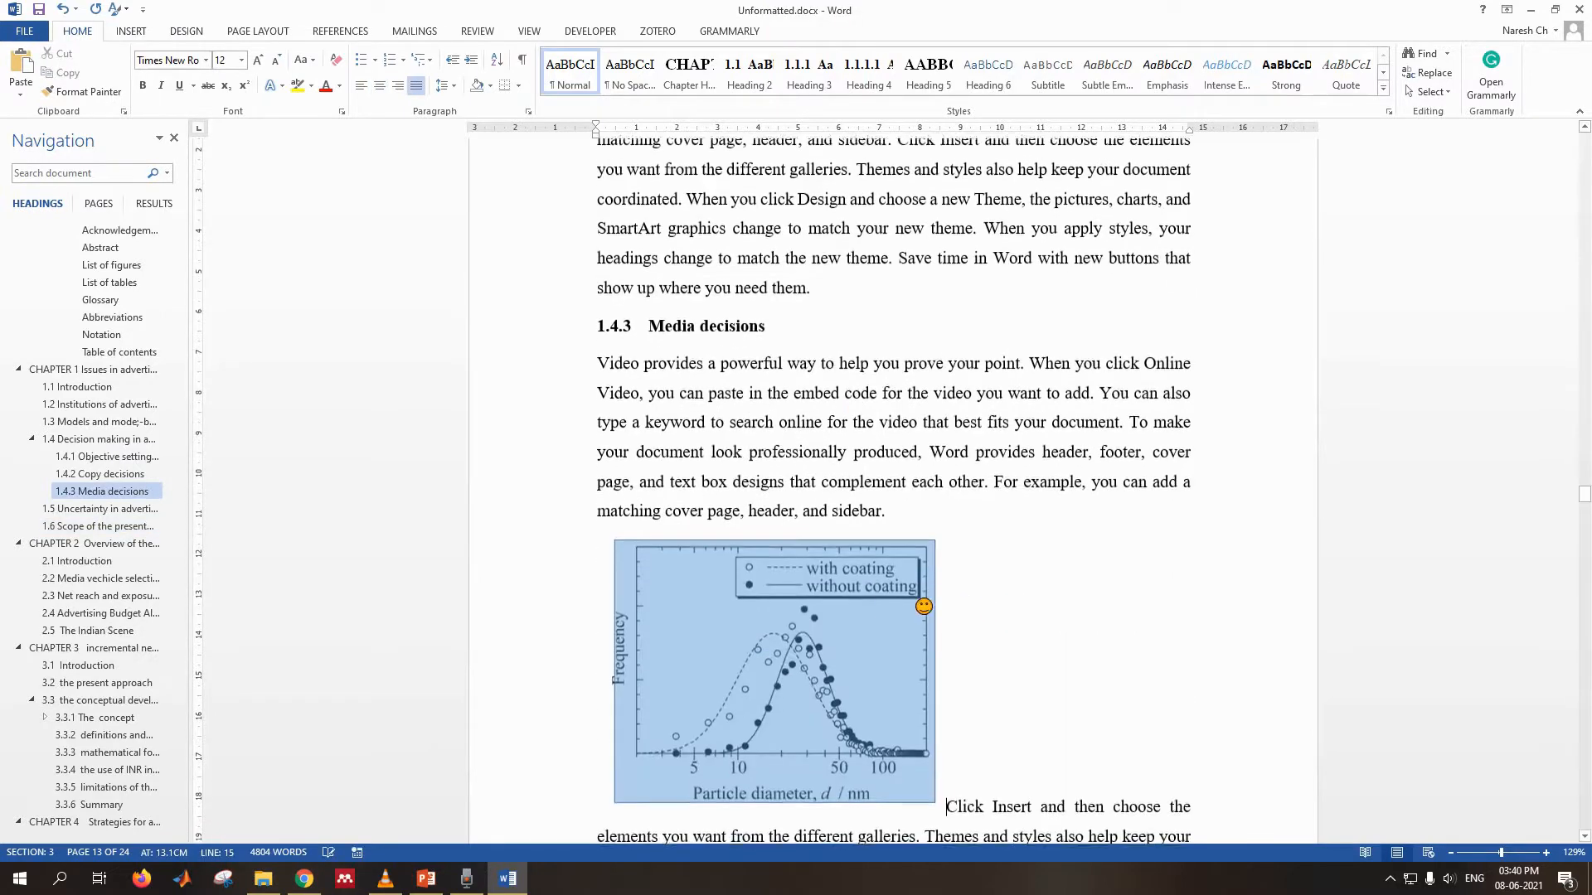
left_click(850, 616)
key("ctrl+e")
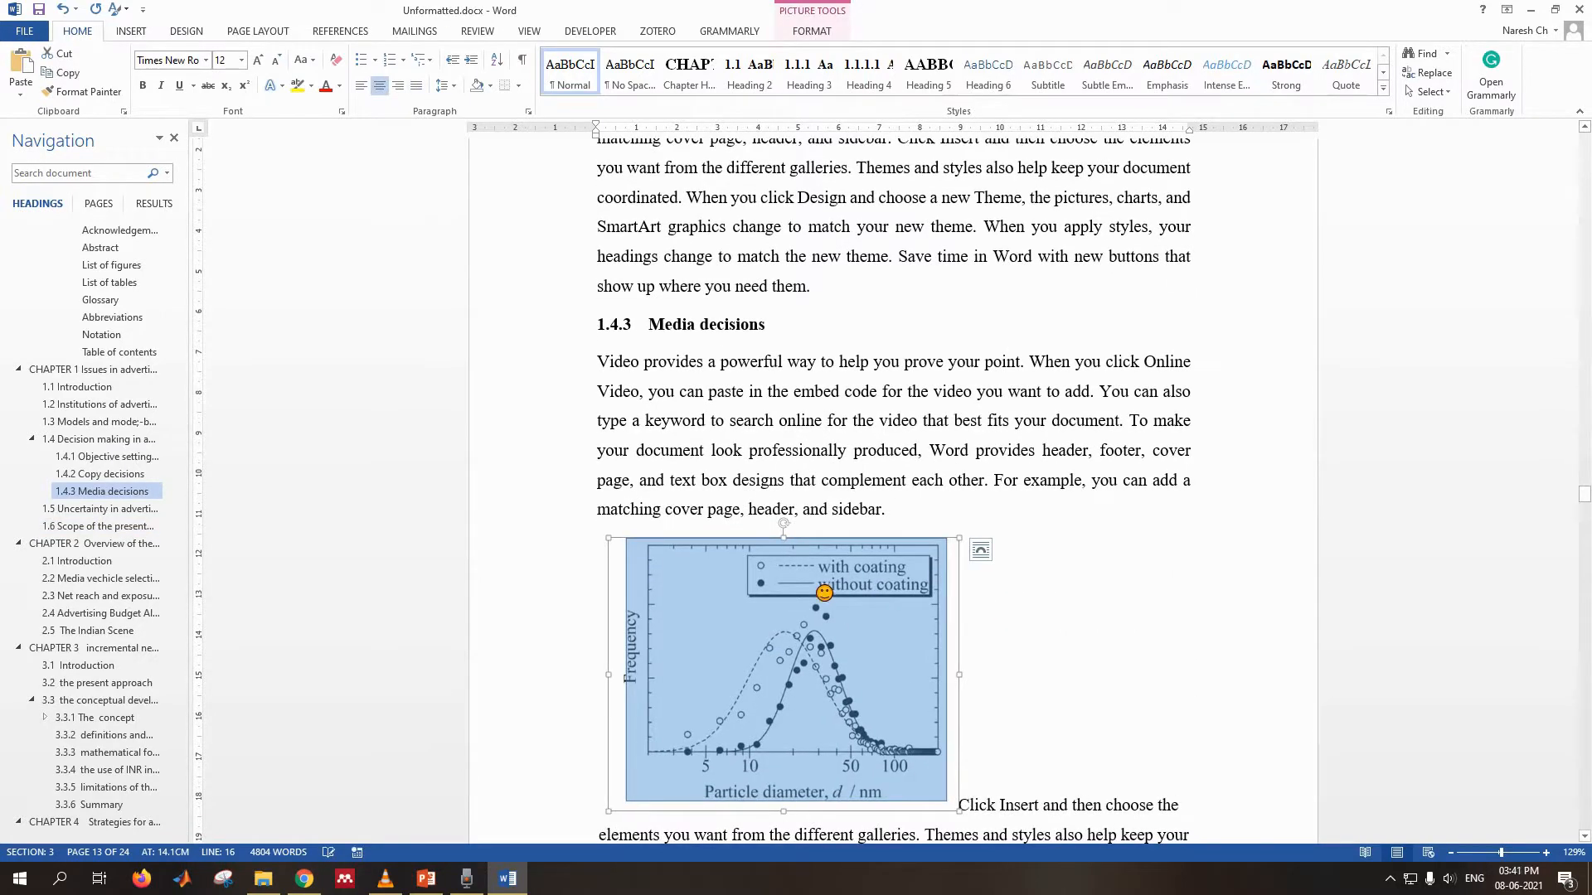
key("Right")
key("Return")
- Paste a centred copy of the picture below the section 2.4 paragraph, just before the 2.5 heading
scroll(928, 631, "down", 9)
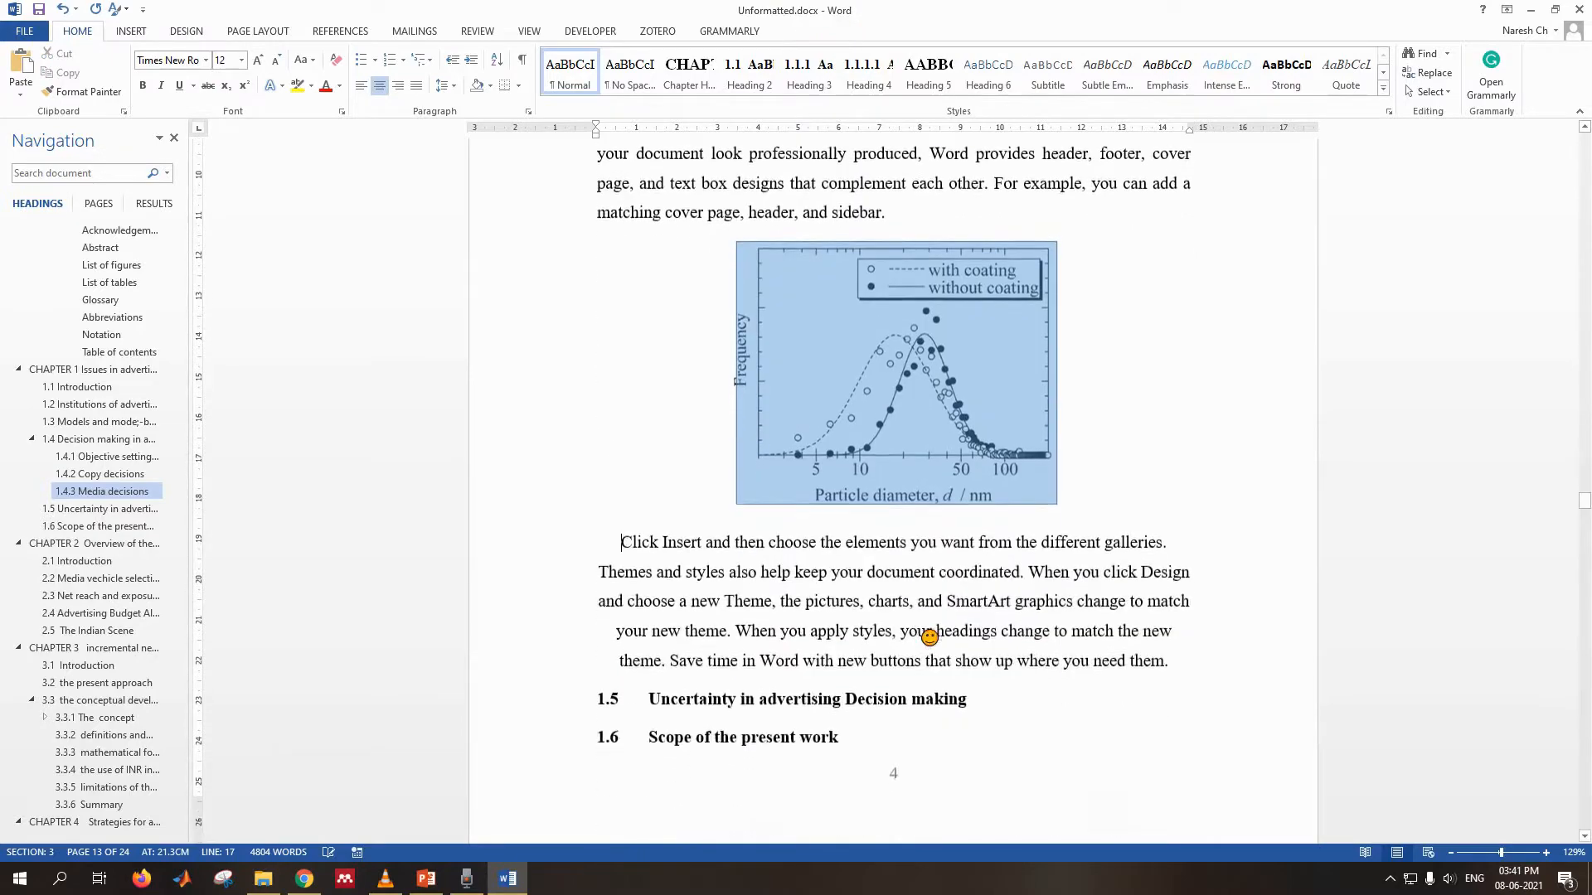
scroll(959, 619, "down", 7)
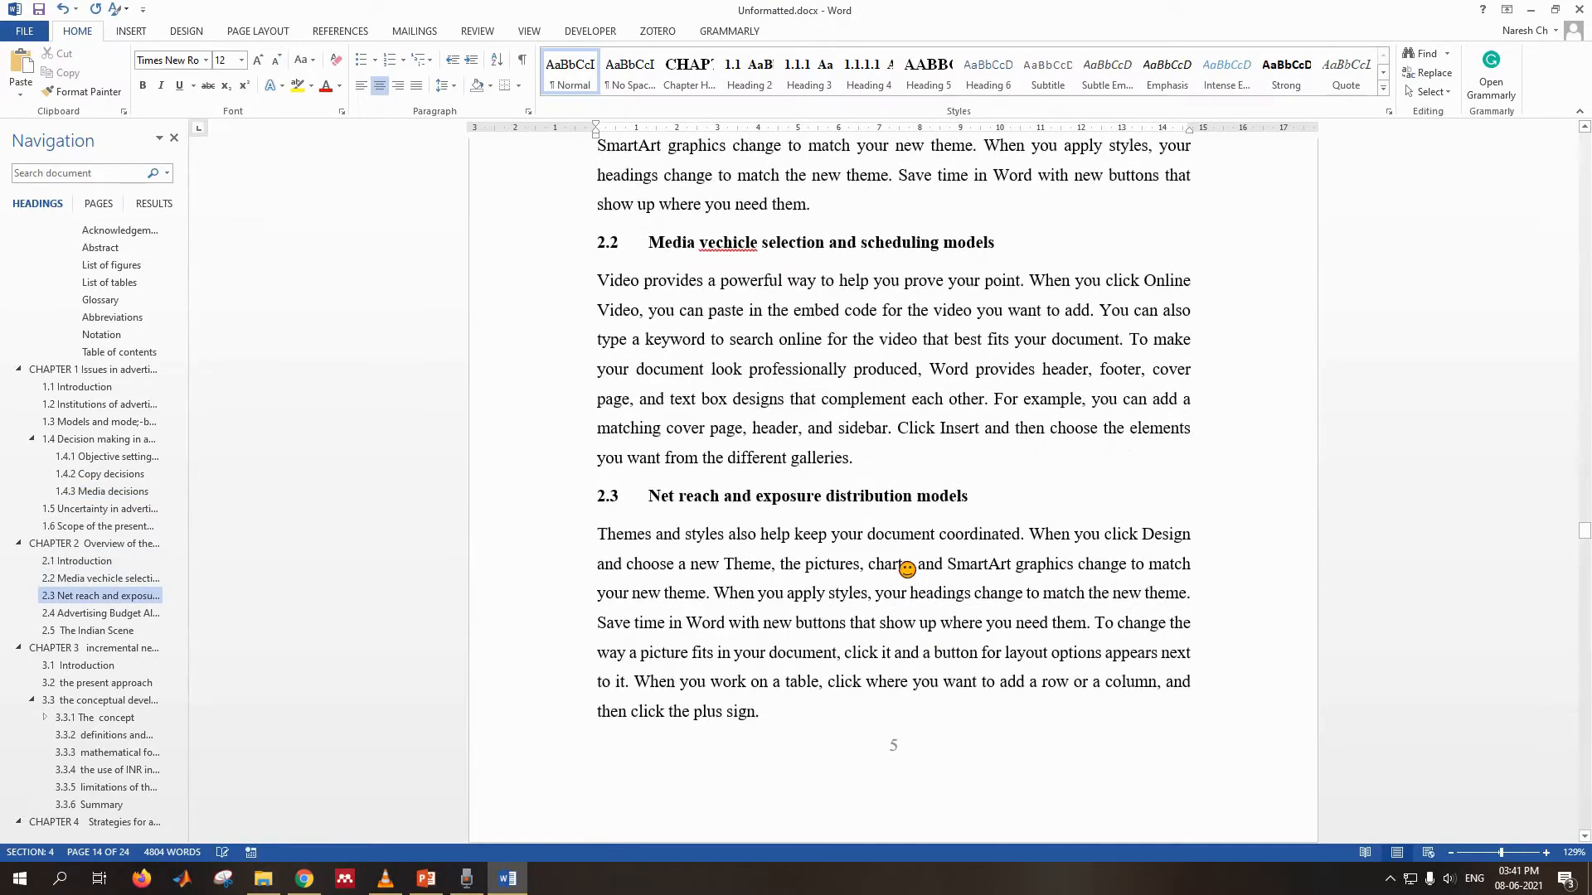
scroll(883, 604, "down", 7)
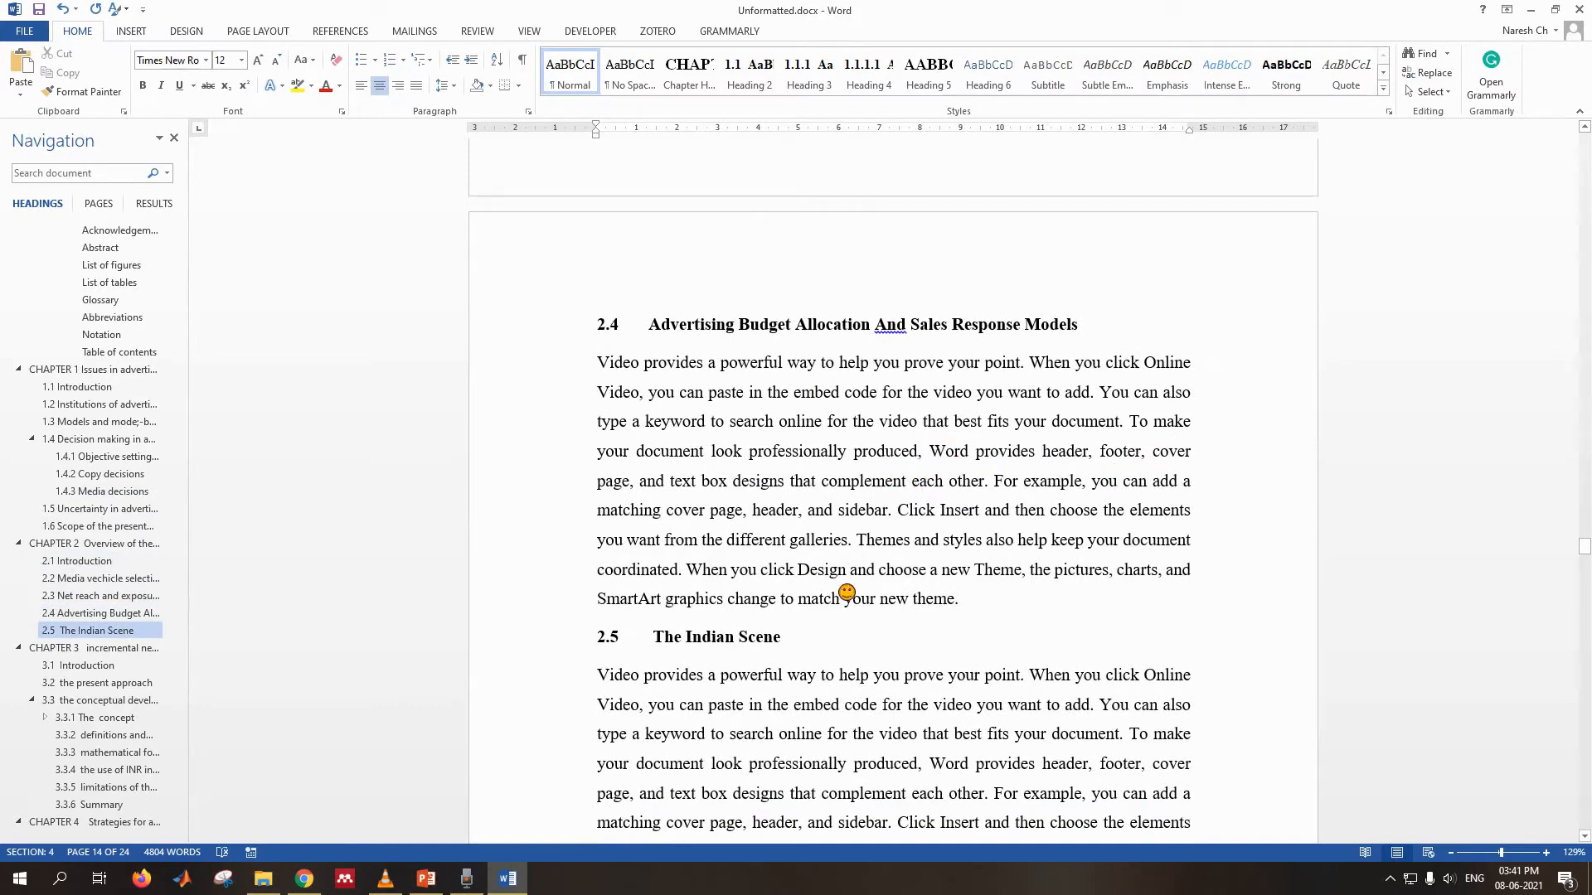
left_click(979, 611)
key("Return")
key("ctrl+v")
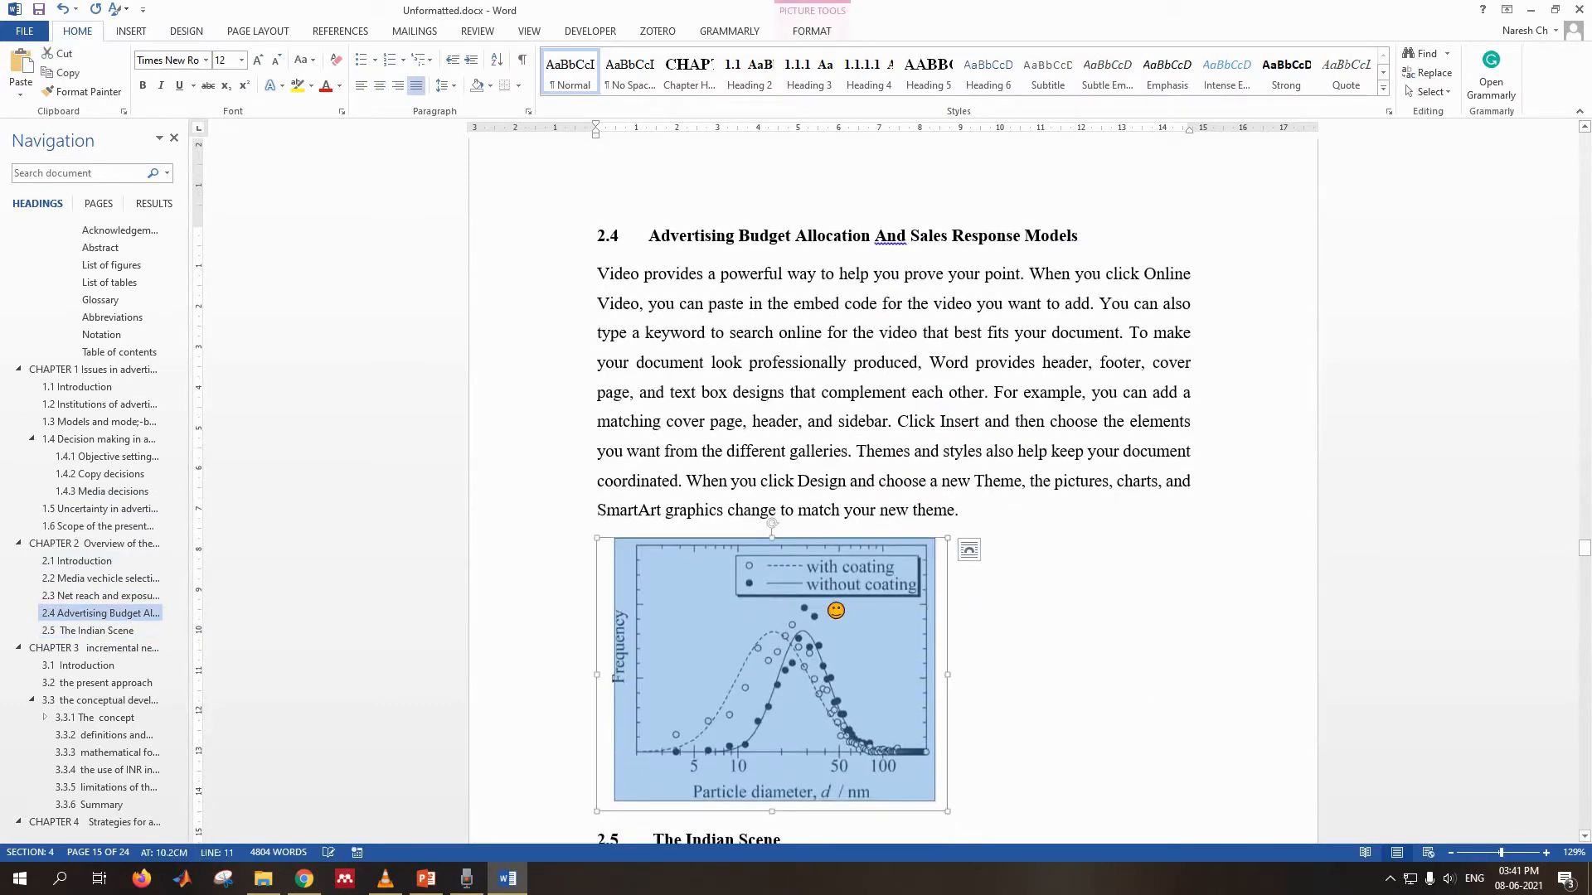
- Paste the picture on its own line before "Themes and styles" in section 2.1, moving the following text to a new line
scroll(836, 610, "down", 10)
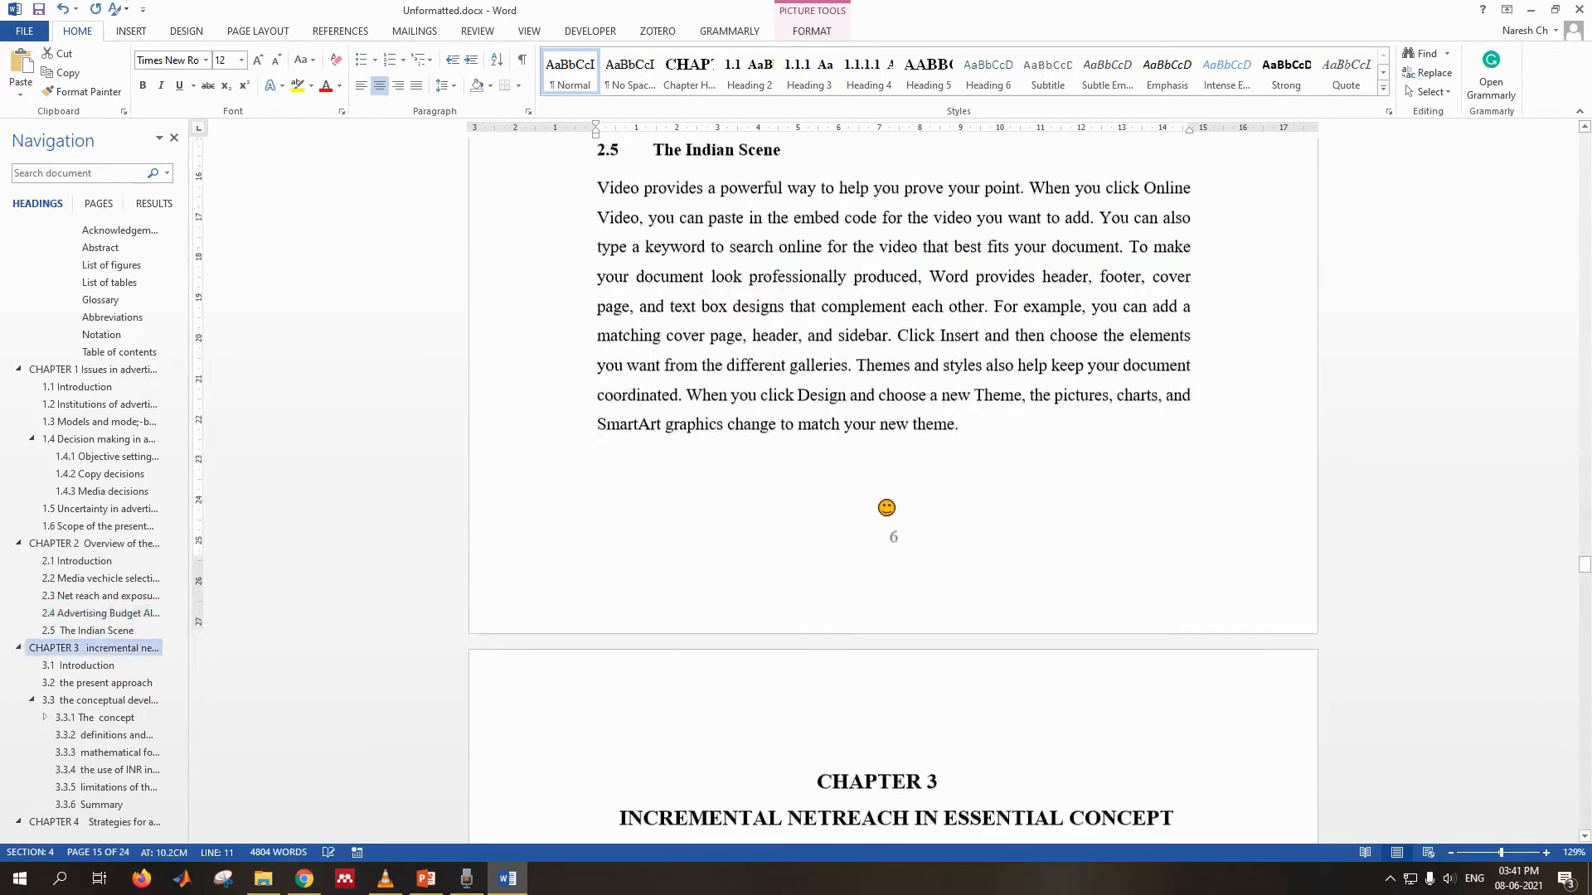
scroll(1030, 426, "up", 10)
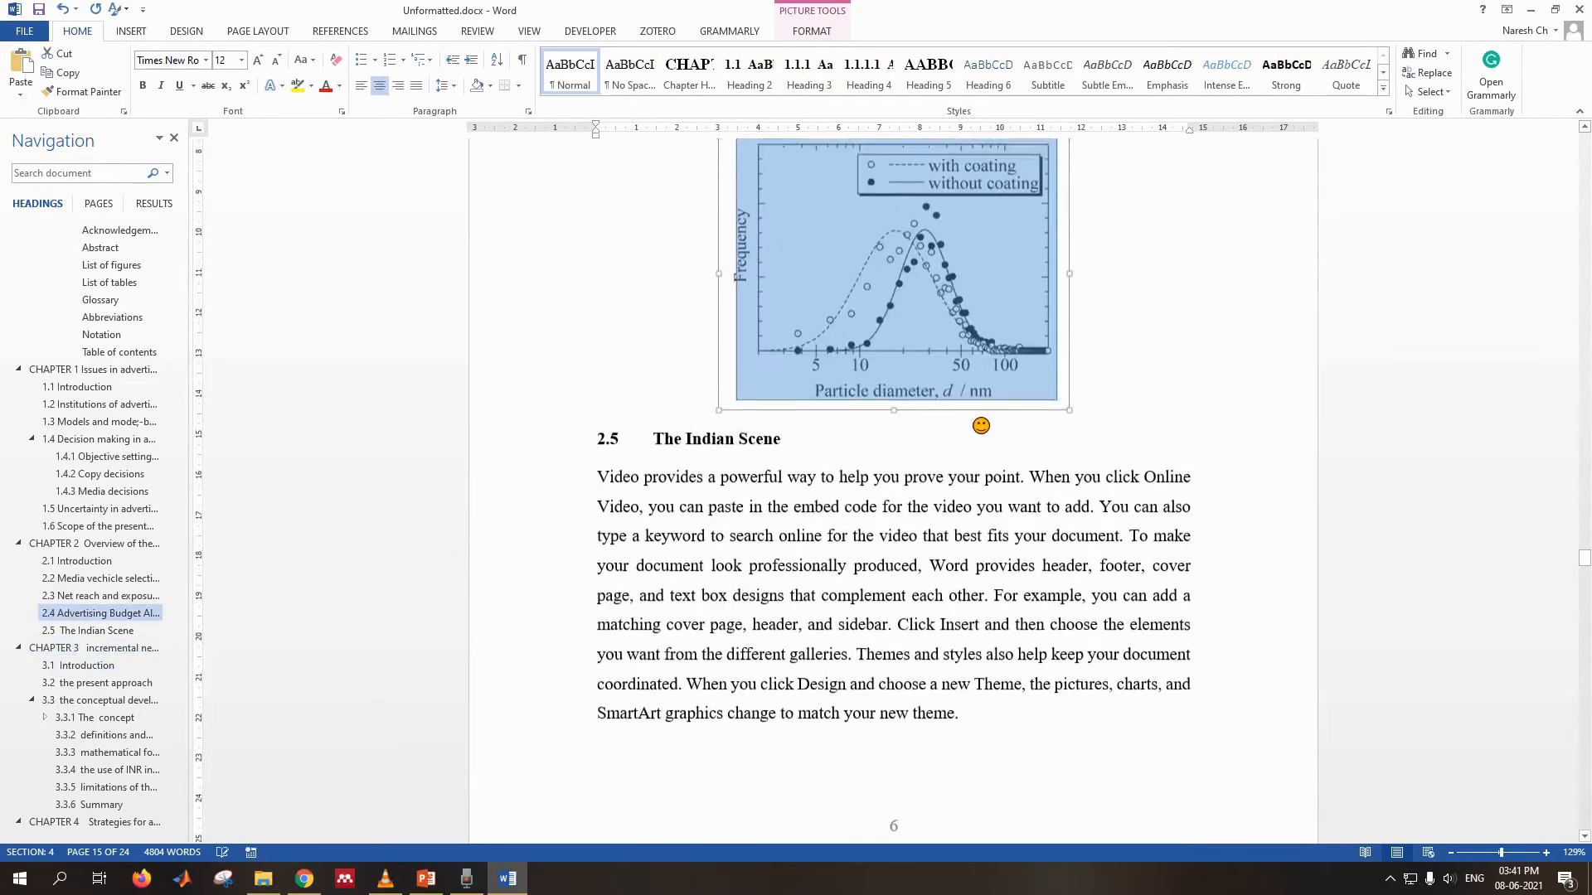
scroll(1001, 461, "up", 8)
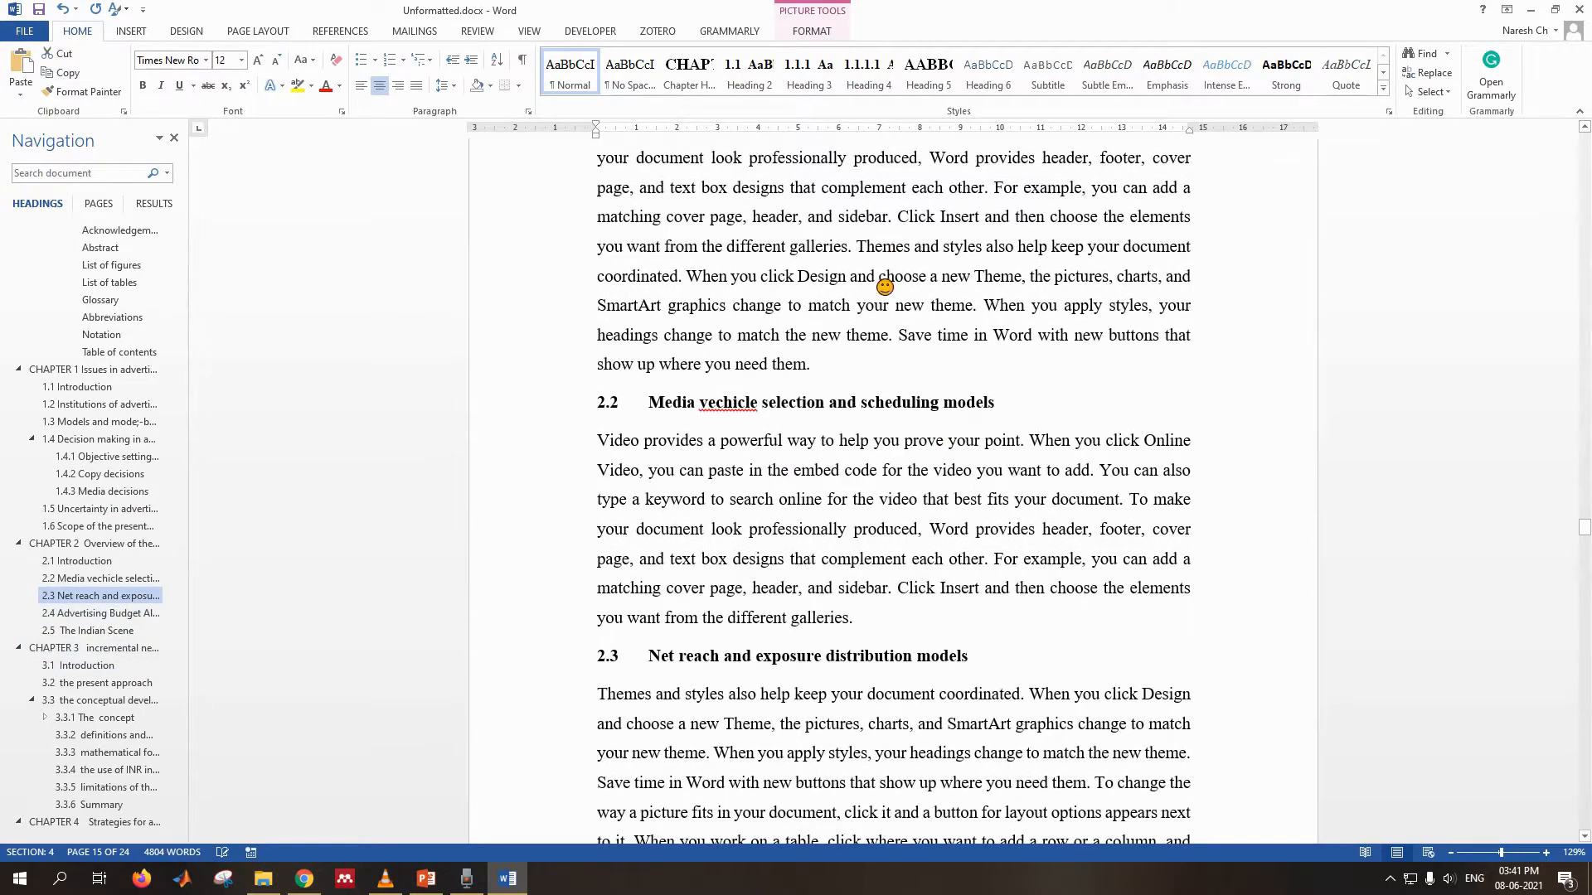
left_click(863, 247)
key("ctrl+v")
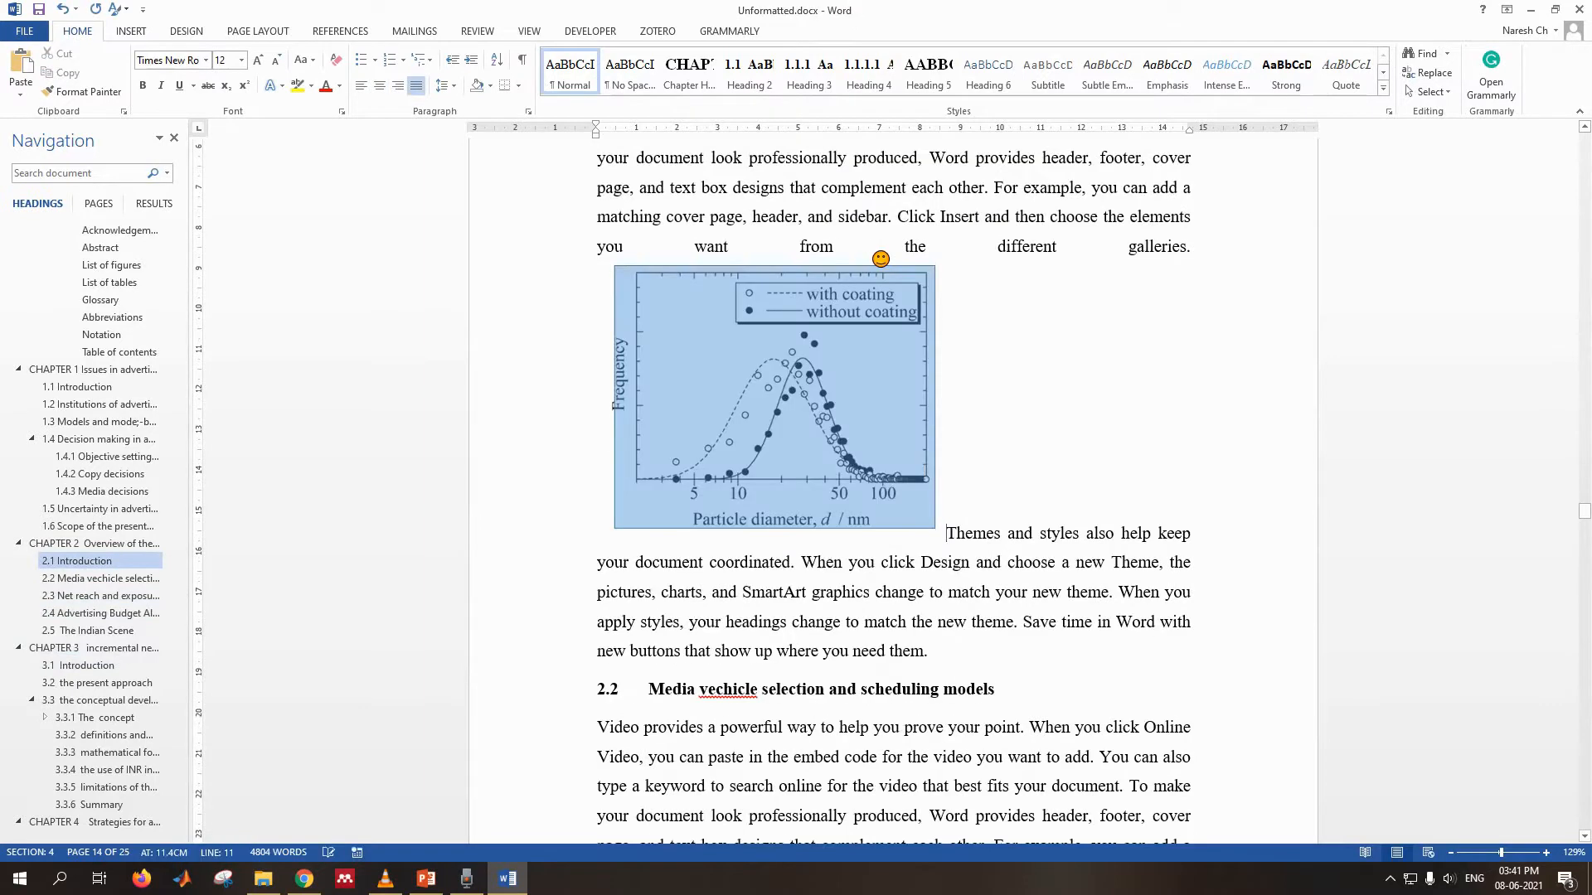
key("ctrl+z")
key("Return")
key("ctrl+v")
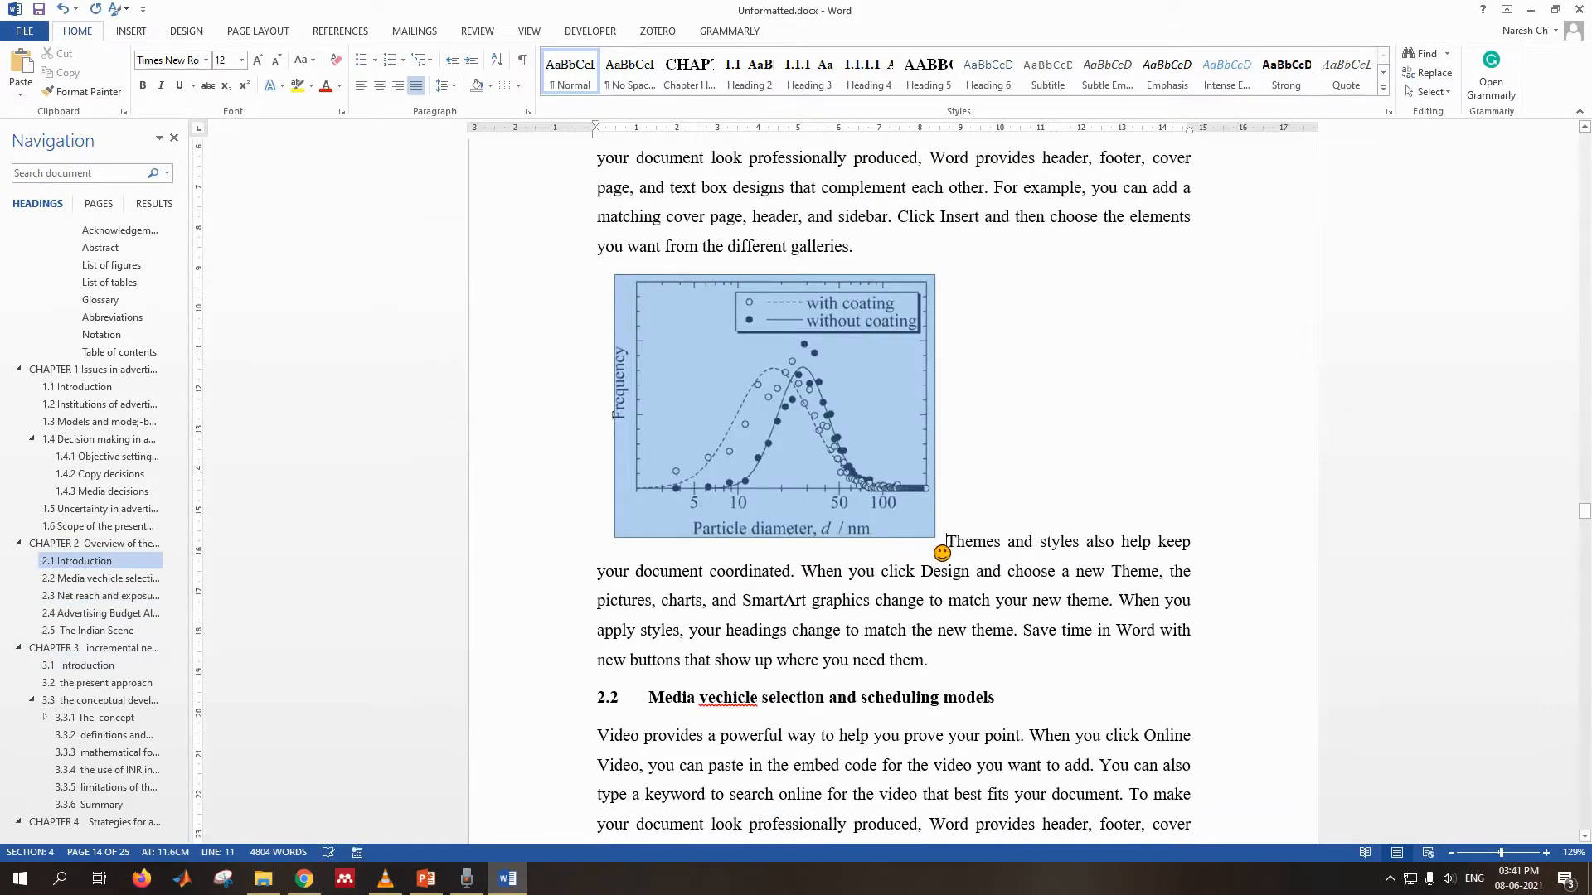
key("Return")
scroll(954, 414, "down", 7)
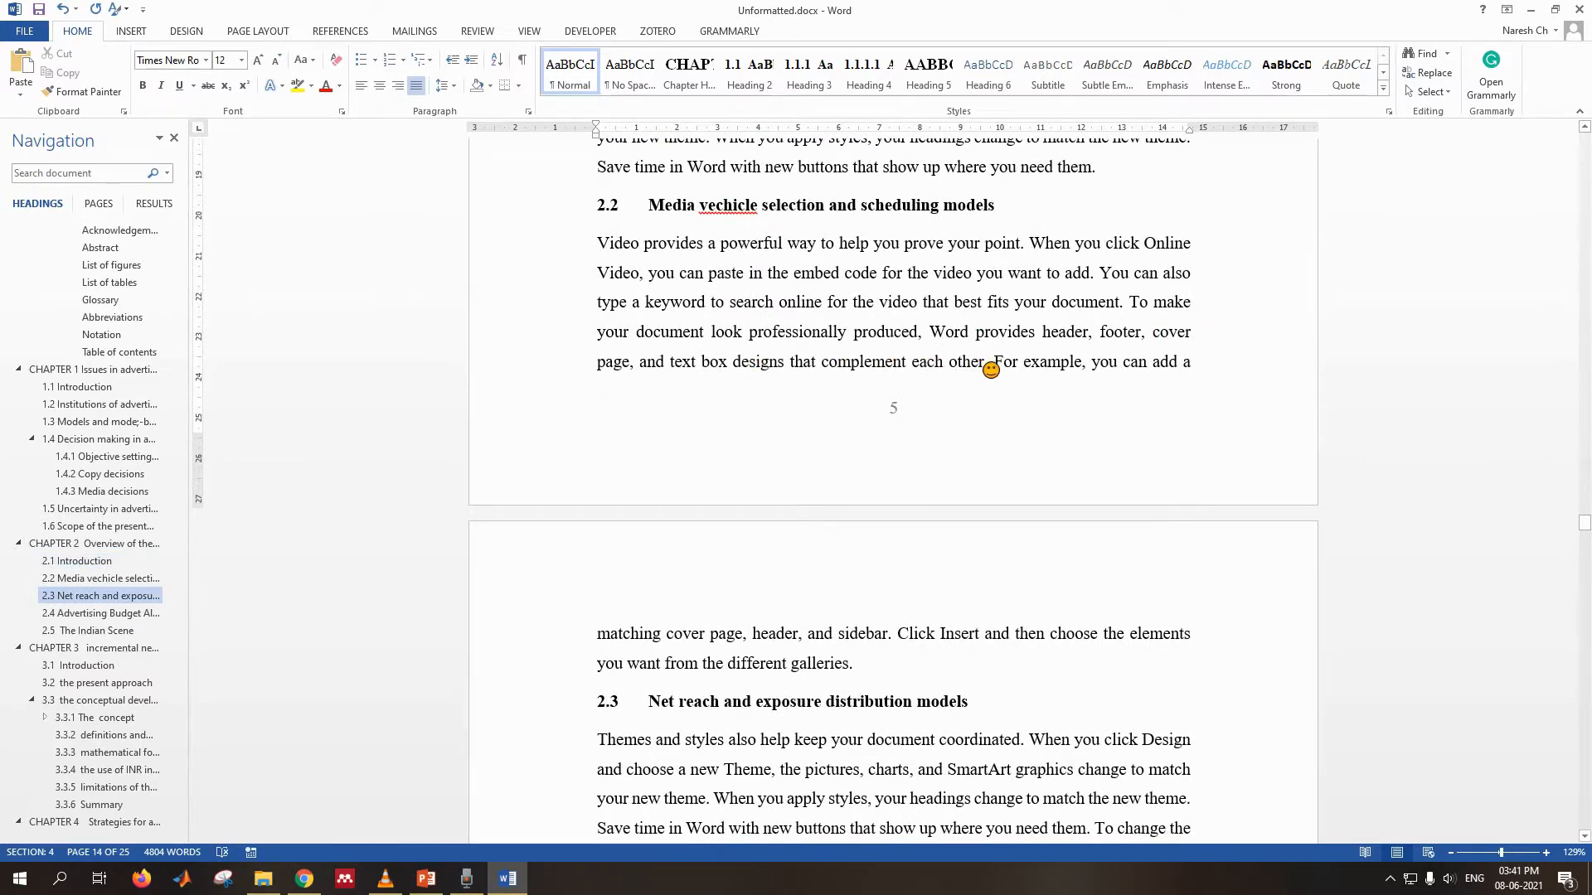
- Split the section 2.2 paragraph before "For example" and add a centred copy of the picture on its own line
left_click(997, 365)
key("Return")
key("ctrl+v")
key("Return")
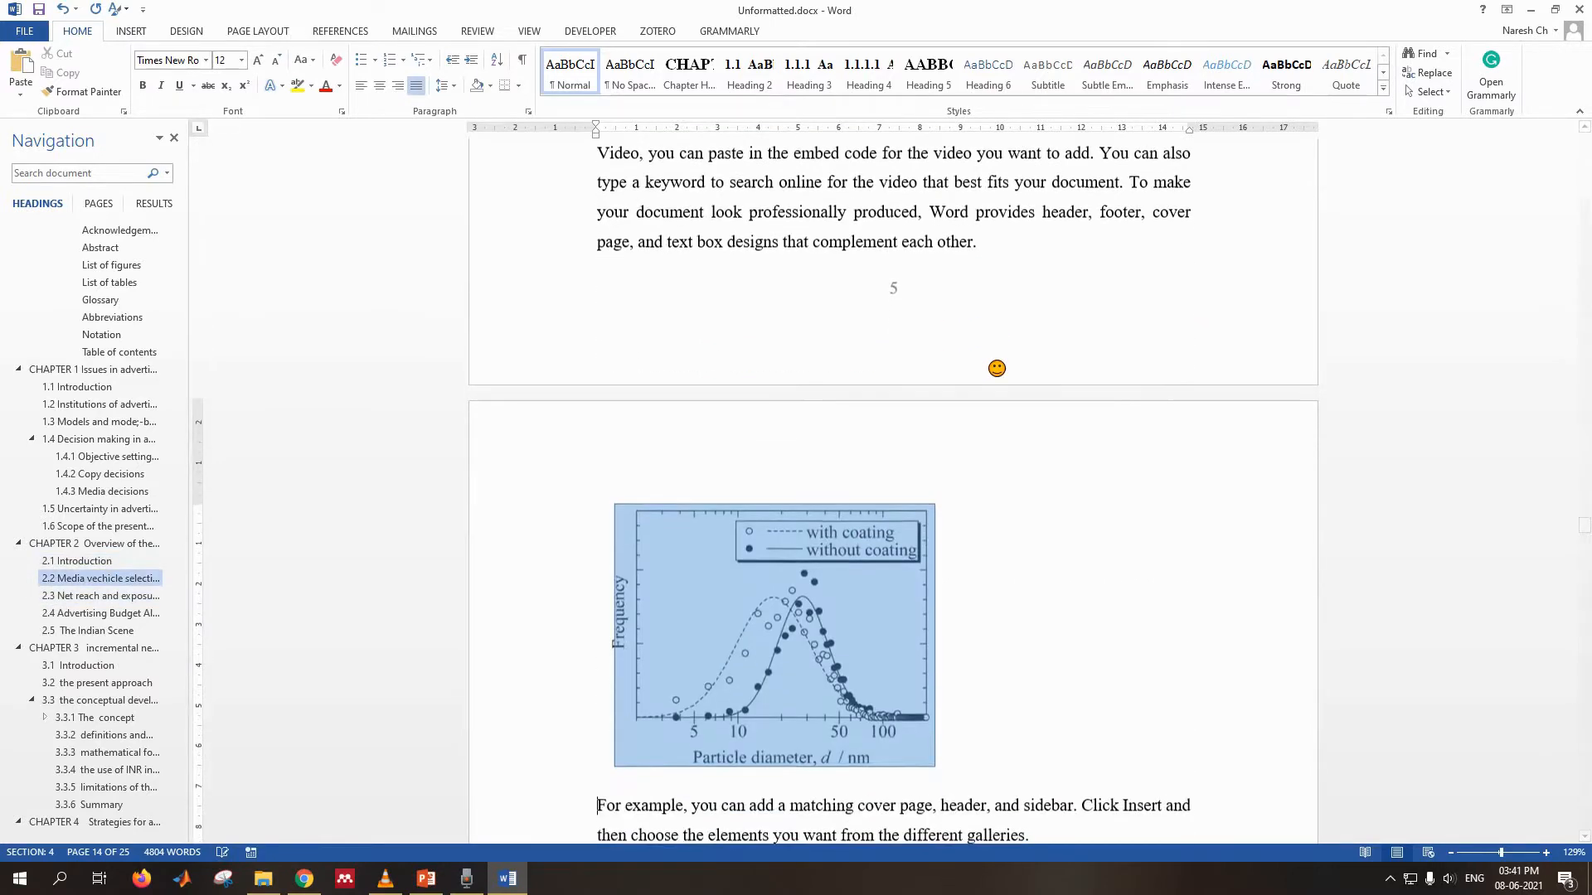
left_click(702, 654)
scroll(751, 596, "up", 6)
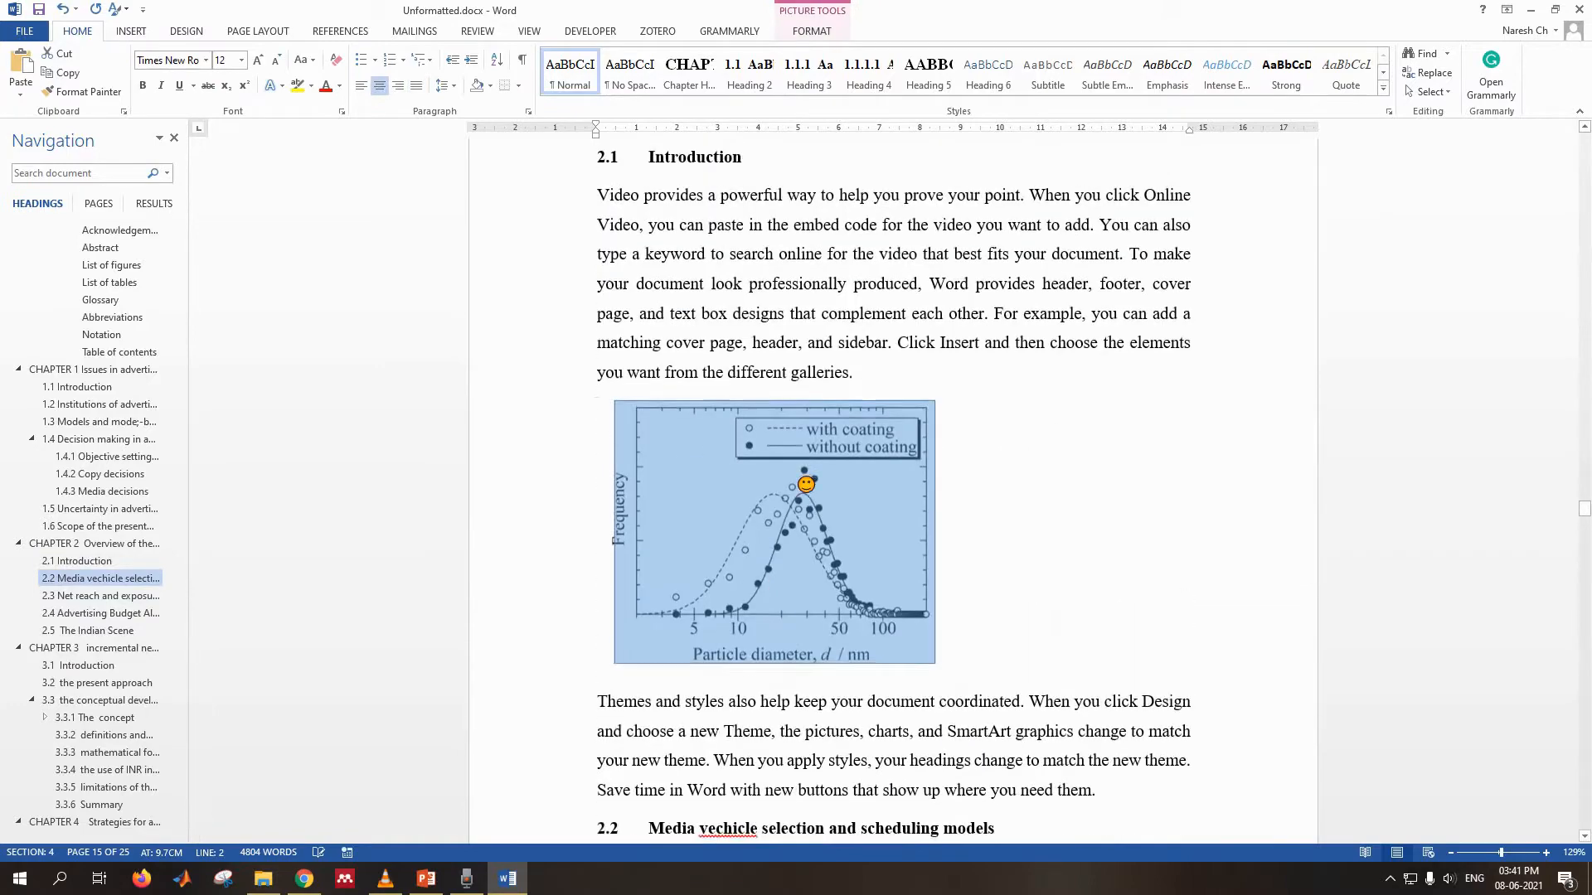
- Add a centred copy of the picture below the section 2.3 paragraph, just before the 2.4 heading
scroll(813, 523, "down", 8)
scroll(815, 523, "down", 8)
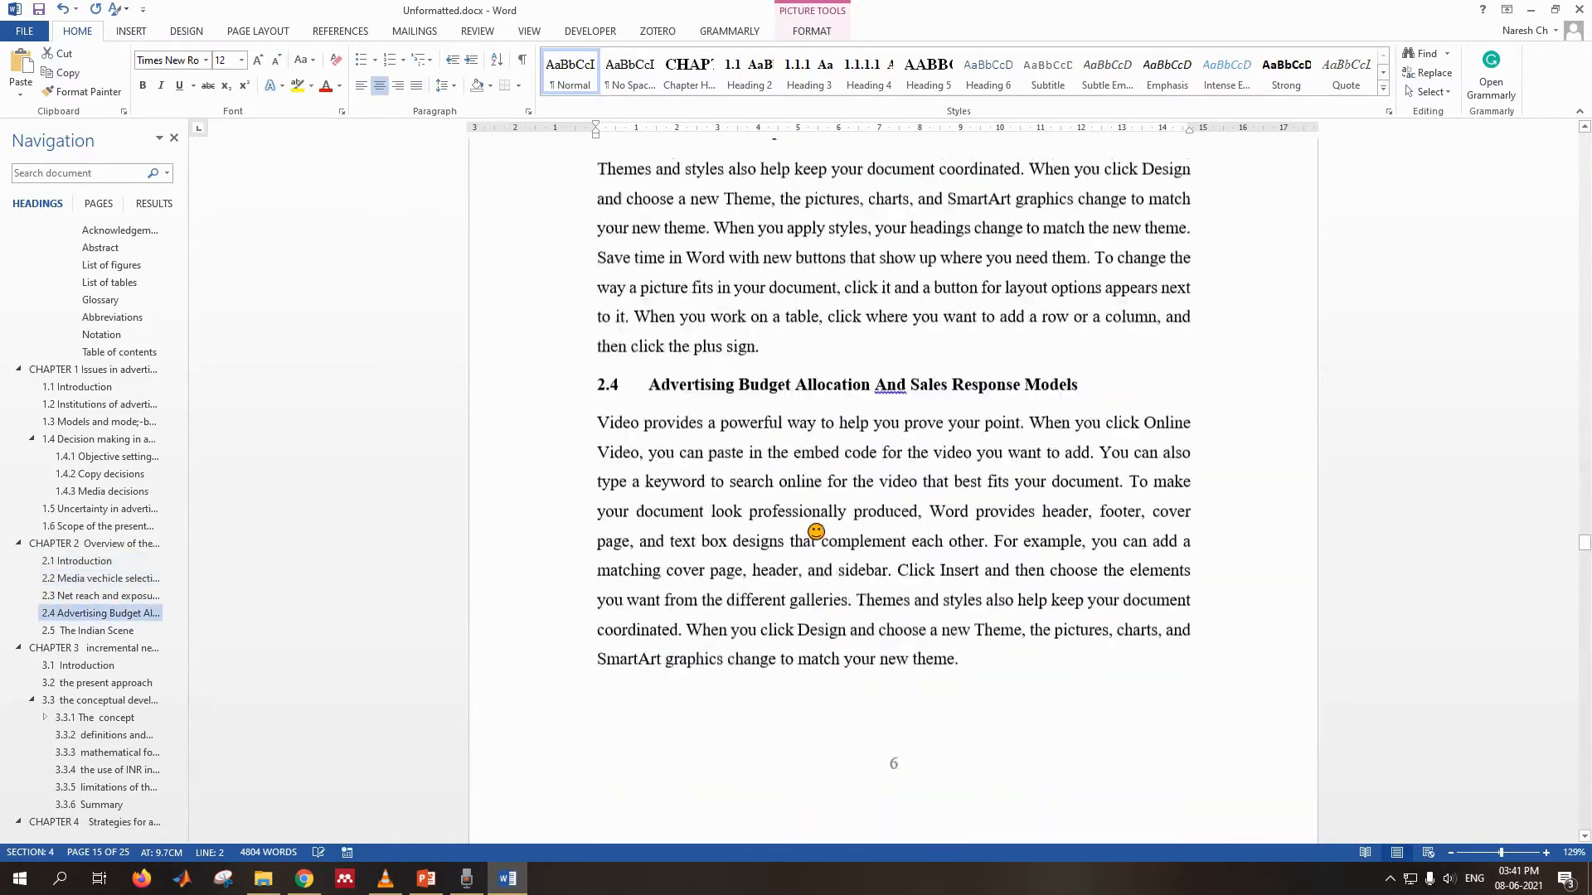
scroll(829, 547, "up", 5)
left_click(831, 551)
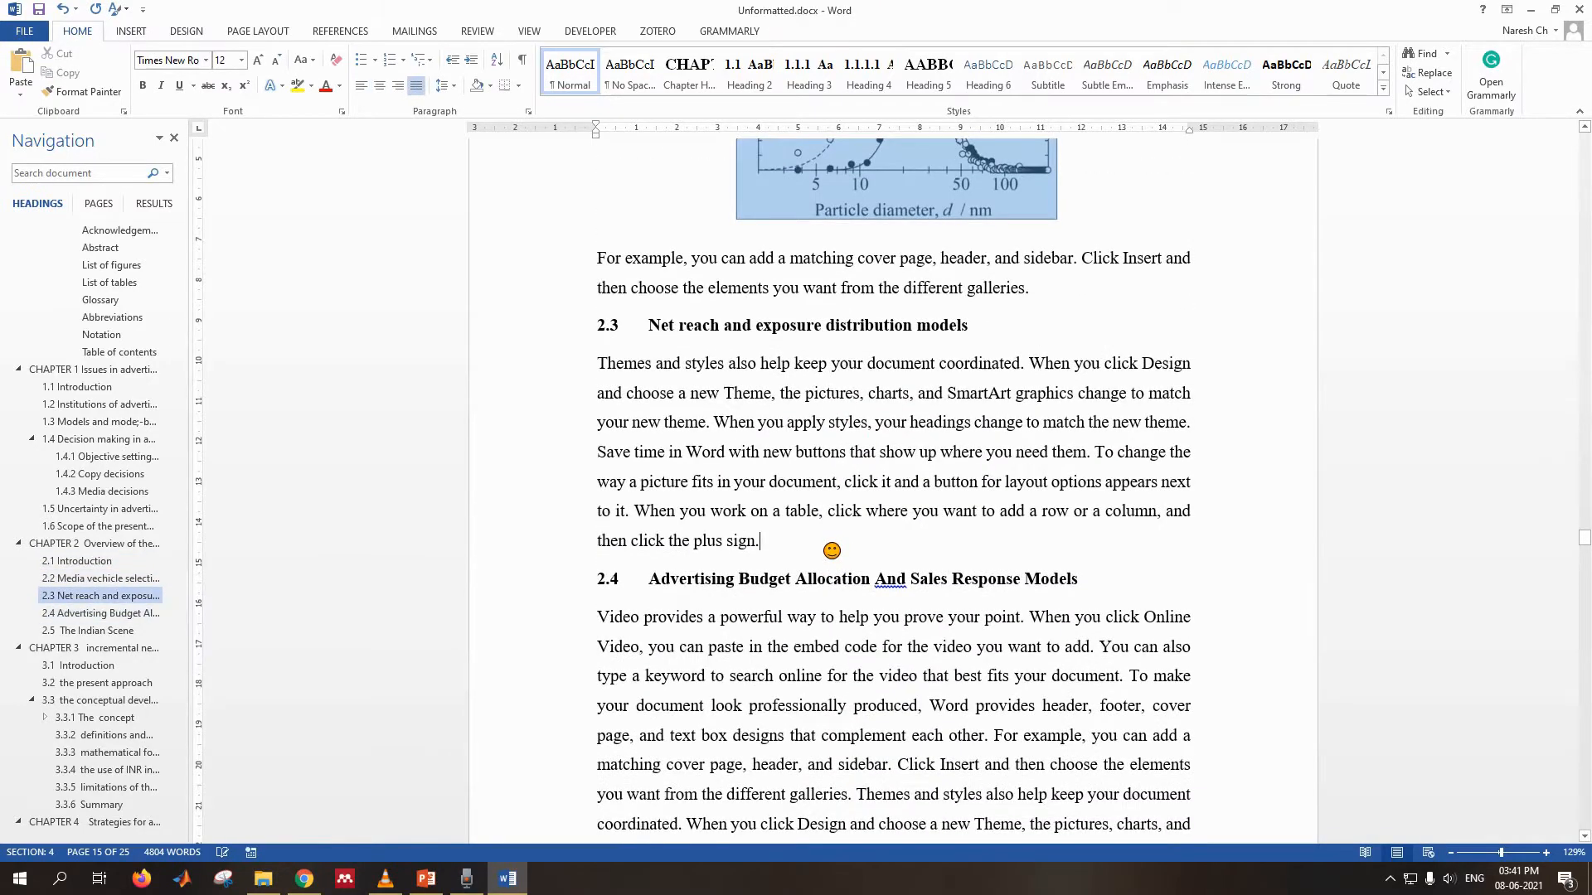
key("ctrl+v")
key("ctrl+e")
- Add a centred copy of the picture below the section 3.1 Introduction paragraph in Chapter 3
scroll(871, 668, "down", 18)
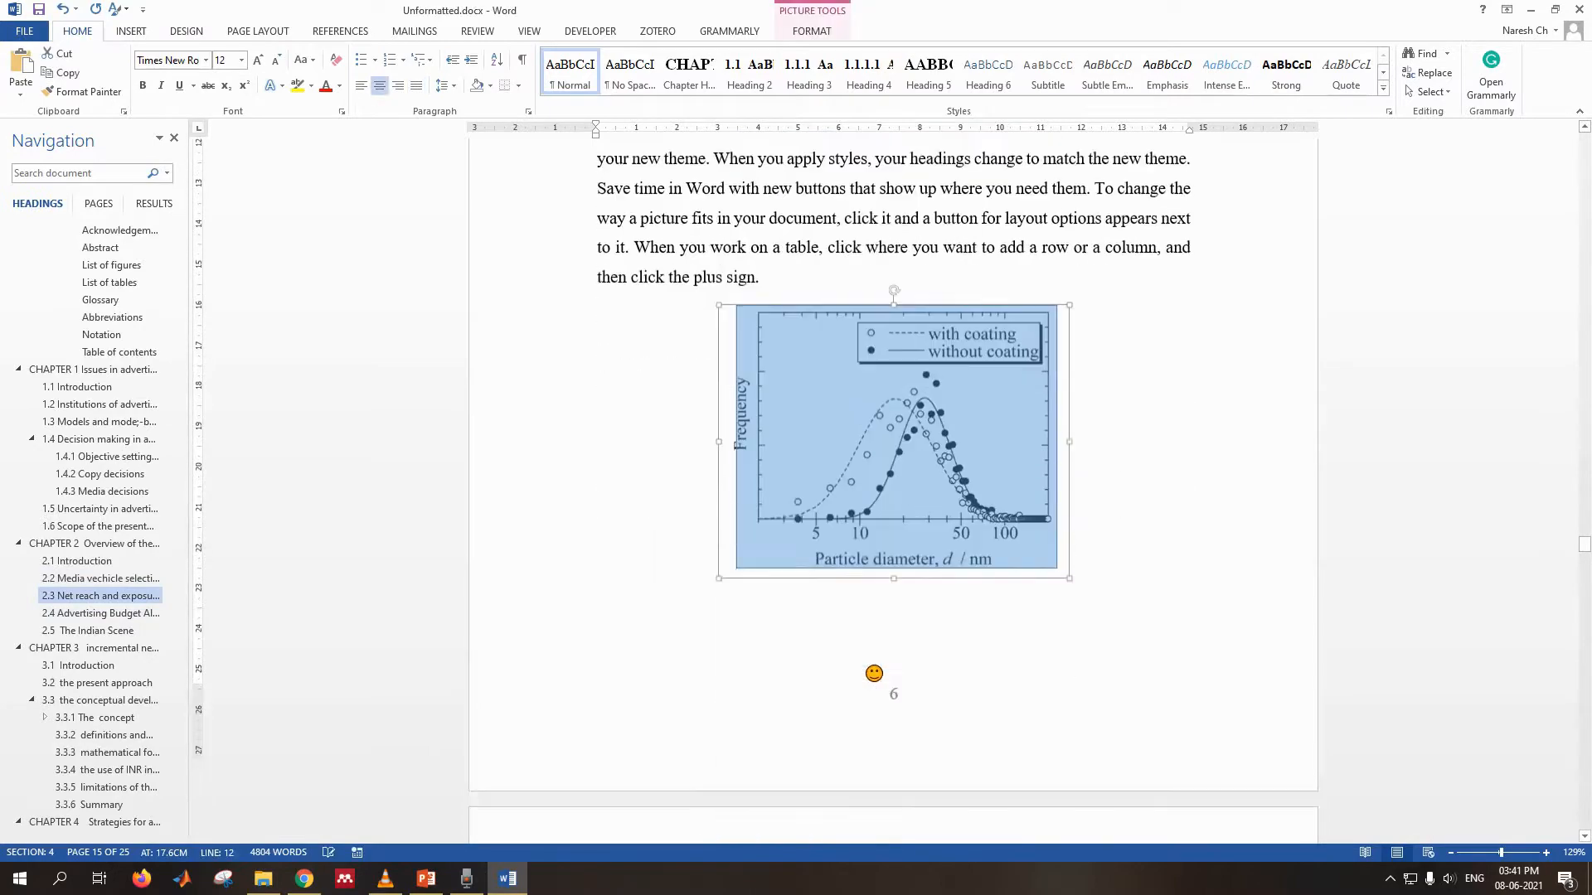
scroll(877, 661, "down", 7)
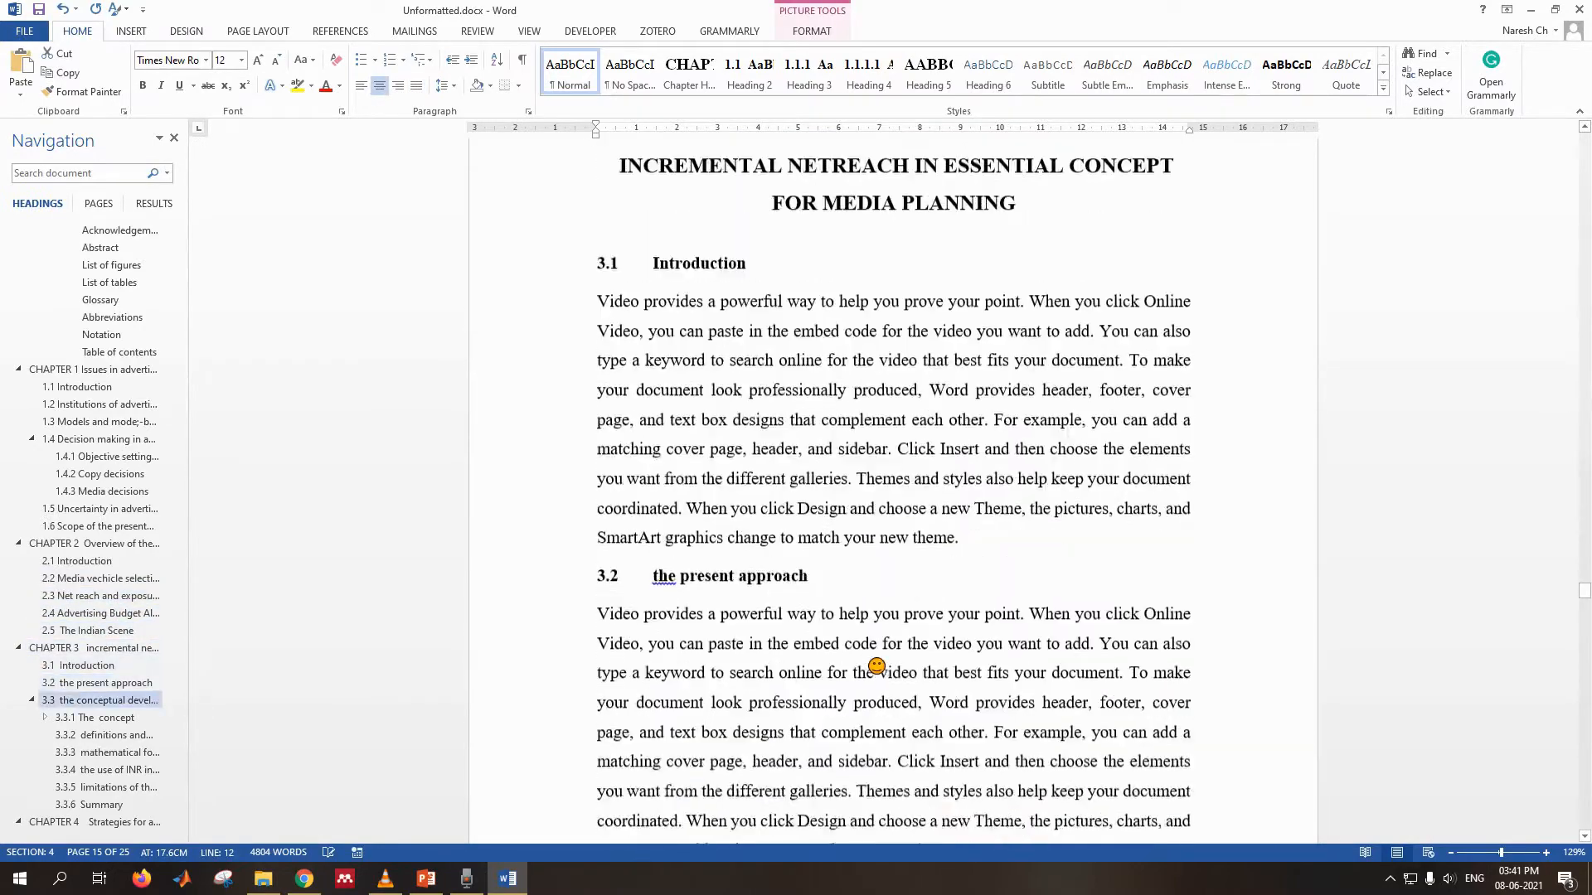
left_click(988, 344)
key("ctrl+v")
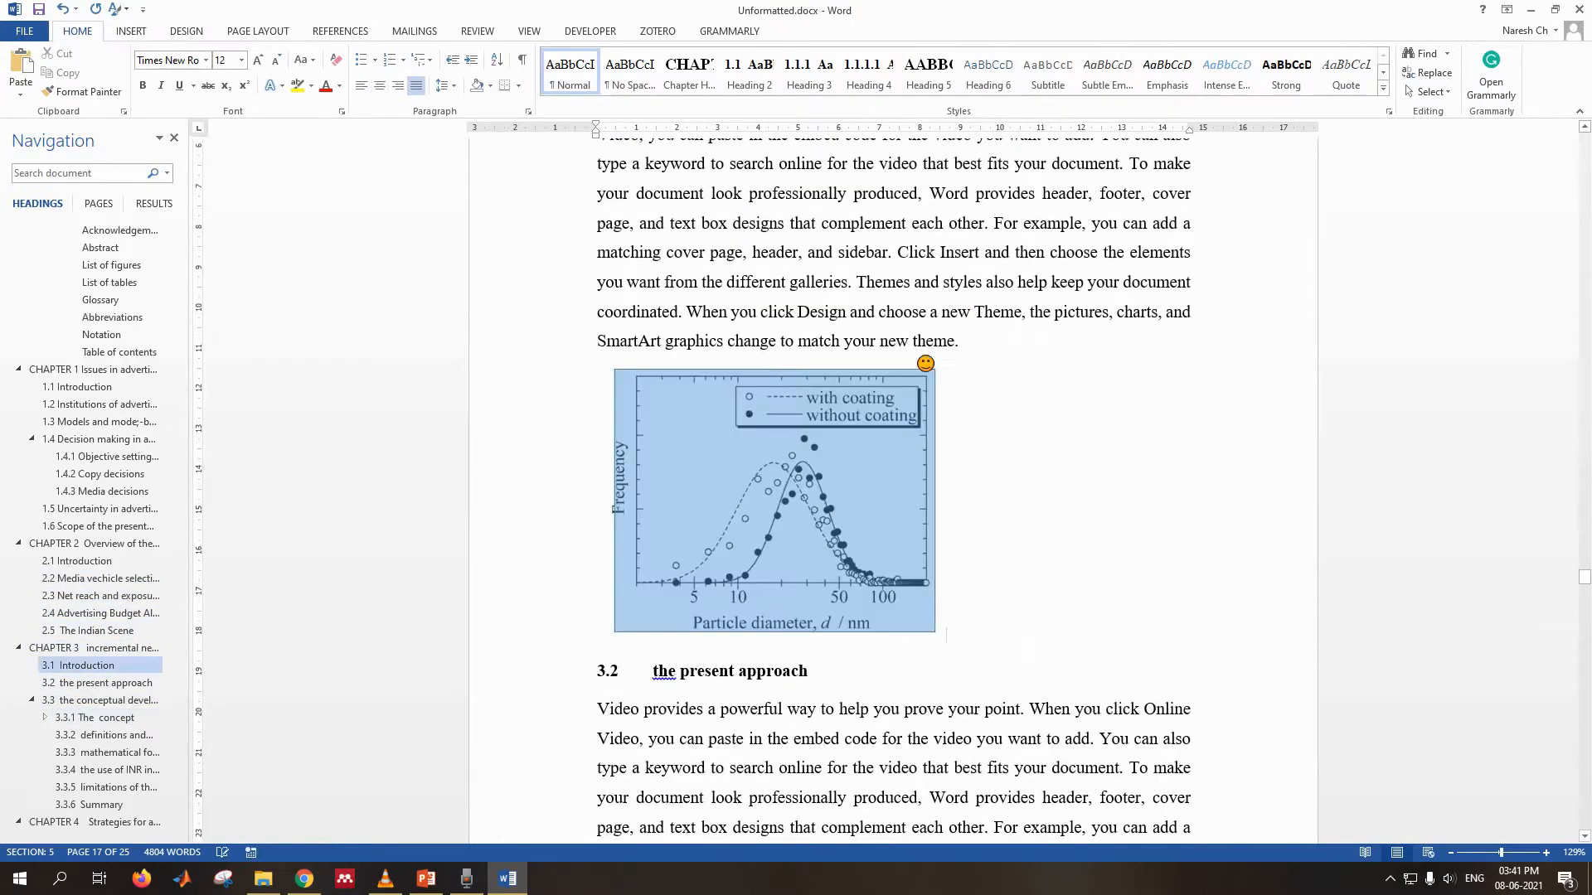
key("ctrl+e")
- Add a centred copy of the picture below the section 3.2 paragraph, just before the 3.3 heading
scroll(829, 497, "down", 6)
scroll(820, 554, "down", 5)
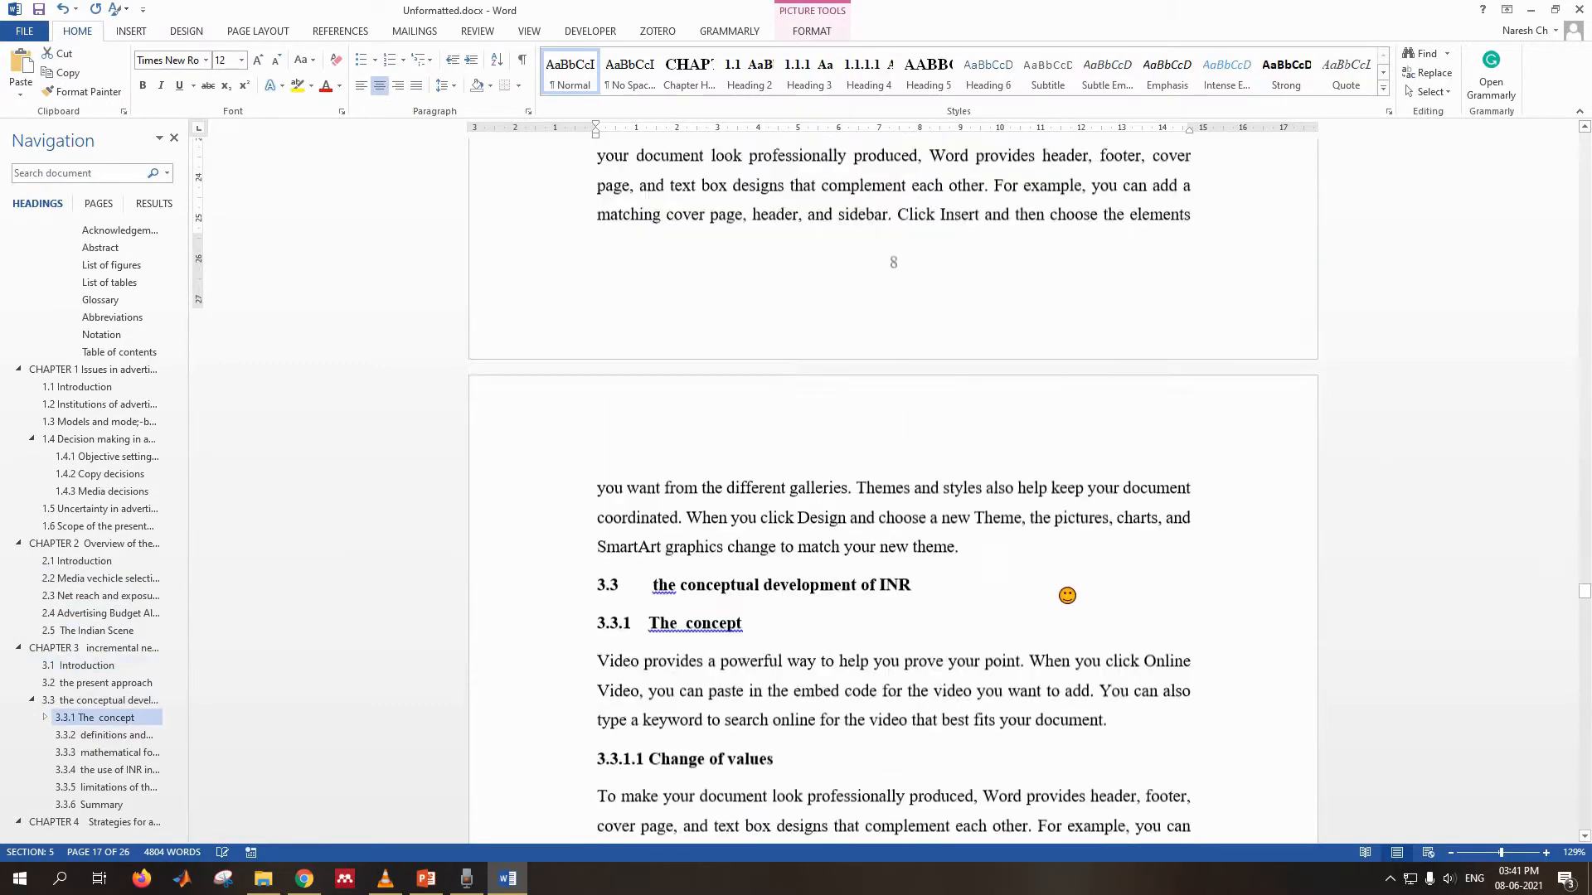
left_click(990, 496)
key("ctrl+v")
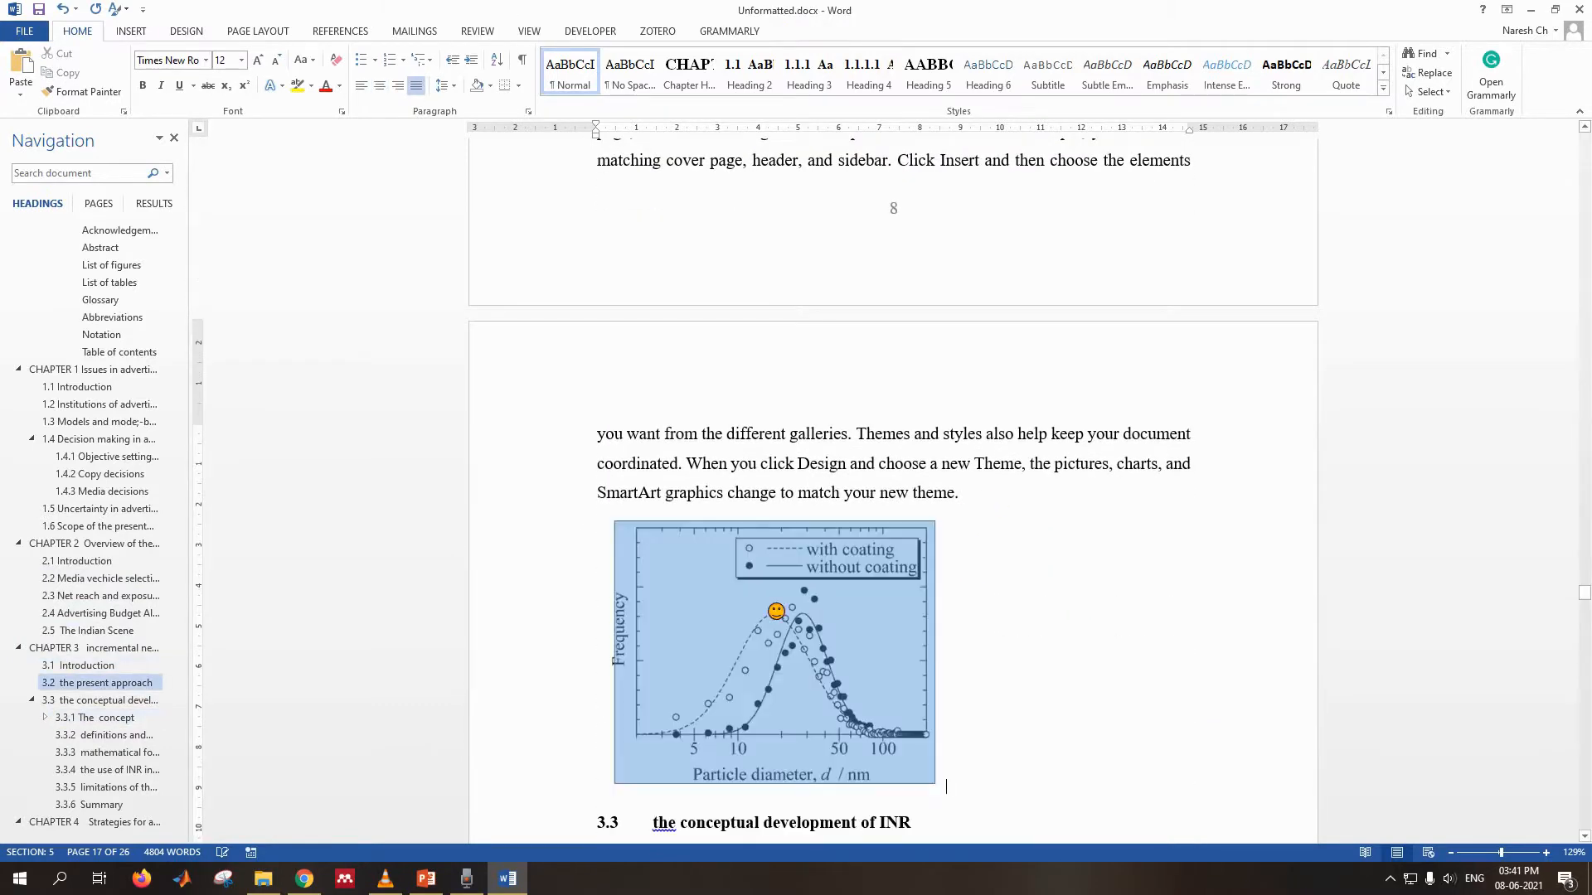
key("ctrl+e")
- Paste a copy of the picture on its own line below the section 3.3.1 paragraph, before the 3.3.1.1 heading
scroll(757, 604, "down", 8)
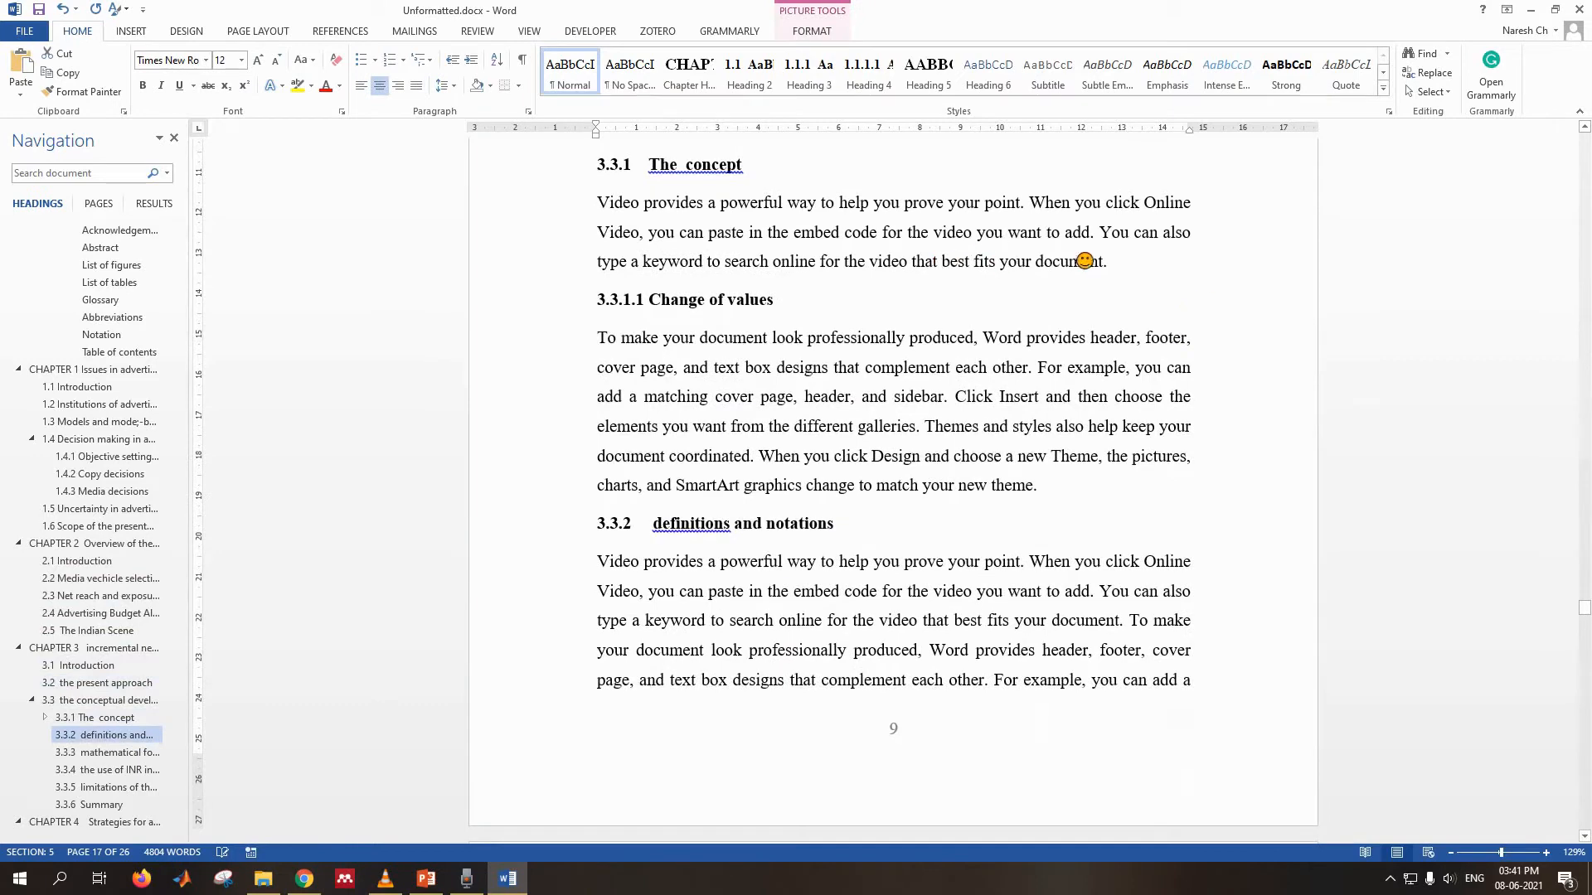
left_click(1132, 266)
key("Return")
key("ctrl+v")
left_click(773, 361)
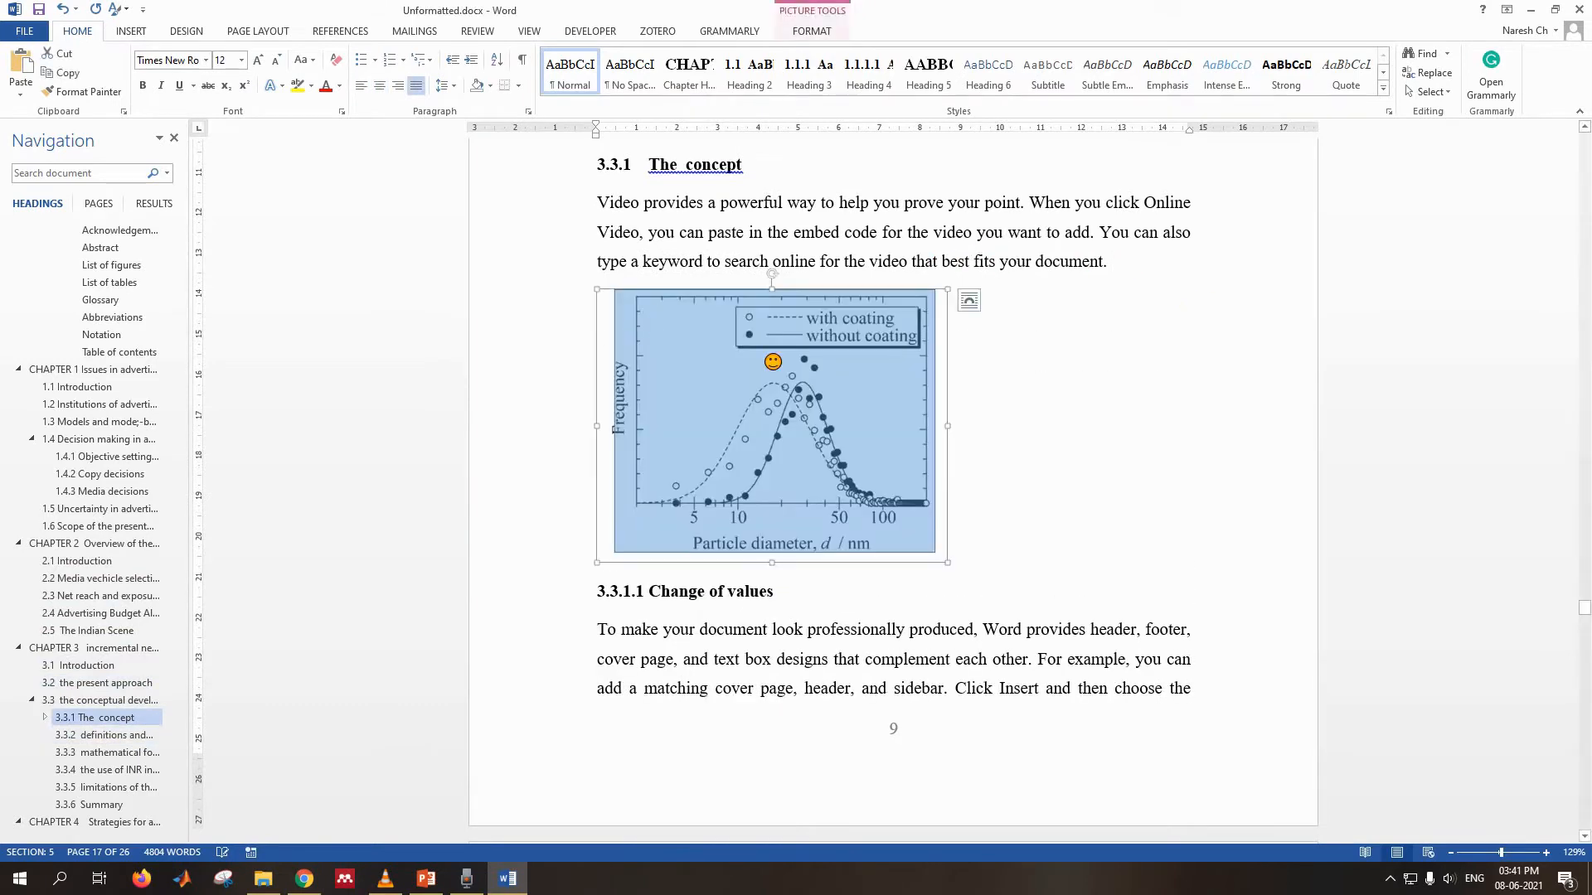
- Add a centred copy of the picture on a new line below the section 3.3.2 paragraph
scroll(863, 426, "down", 10)
left_click(961, 383)
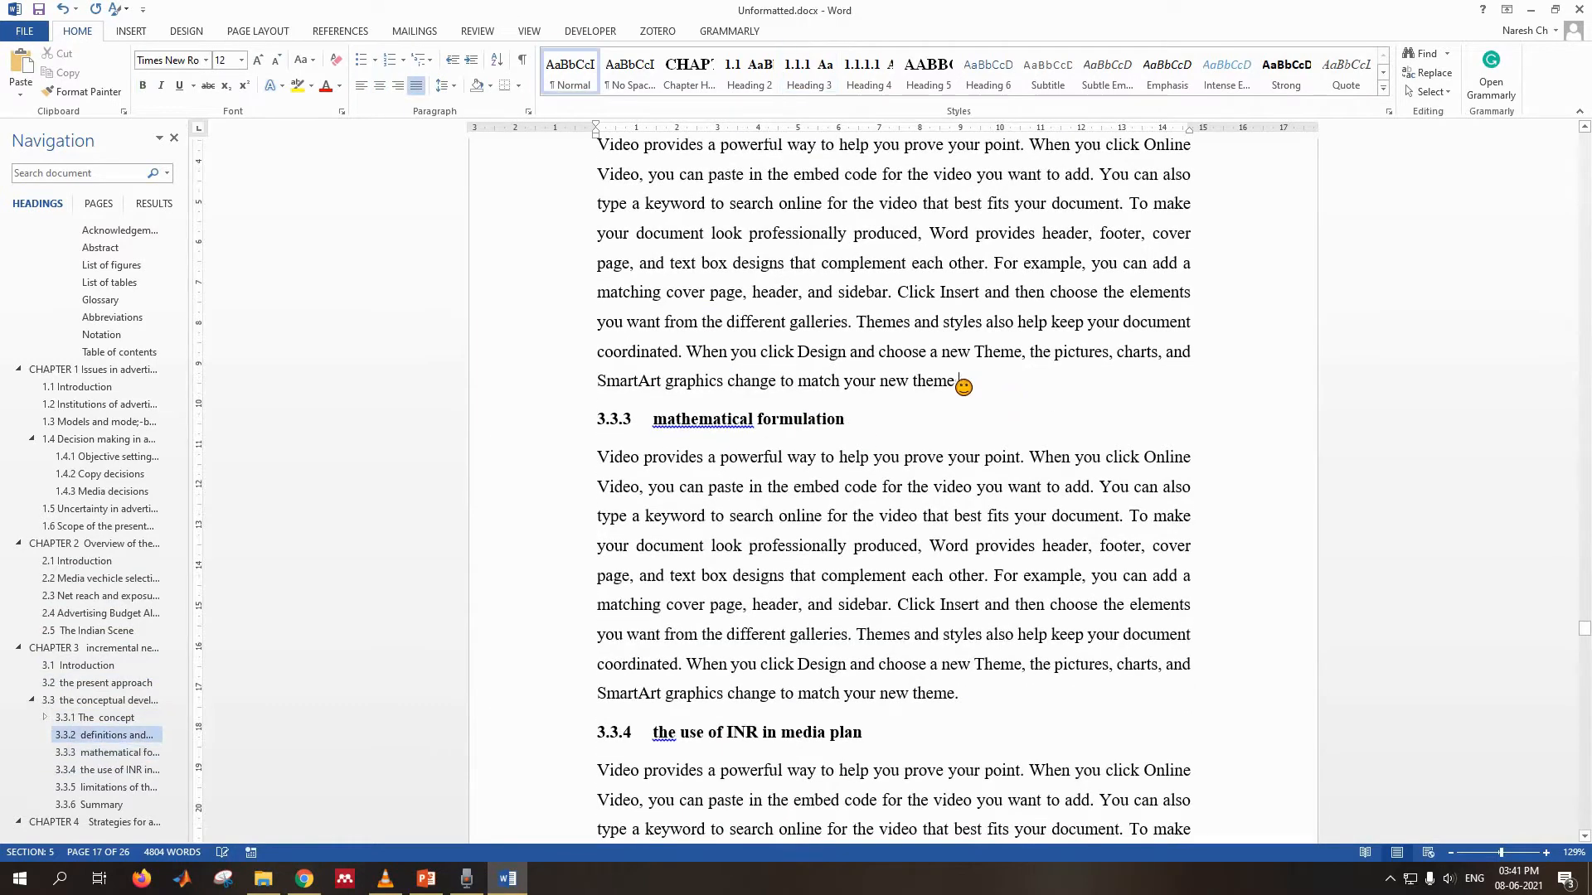
key("Return")
key("ctrl+v")
left_click(731, 464)
key("ctrl+e")
- Add a centred copy of the picture on a new line below the section 3.3.4 paragraph
scroll(854, 513, "down", 3)
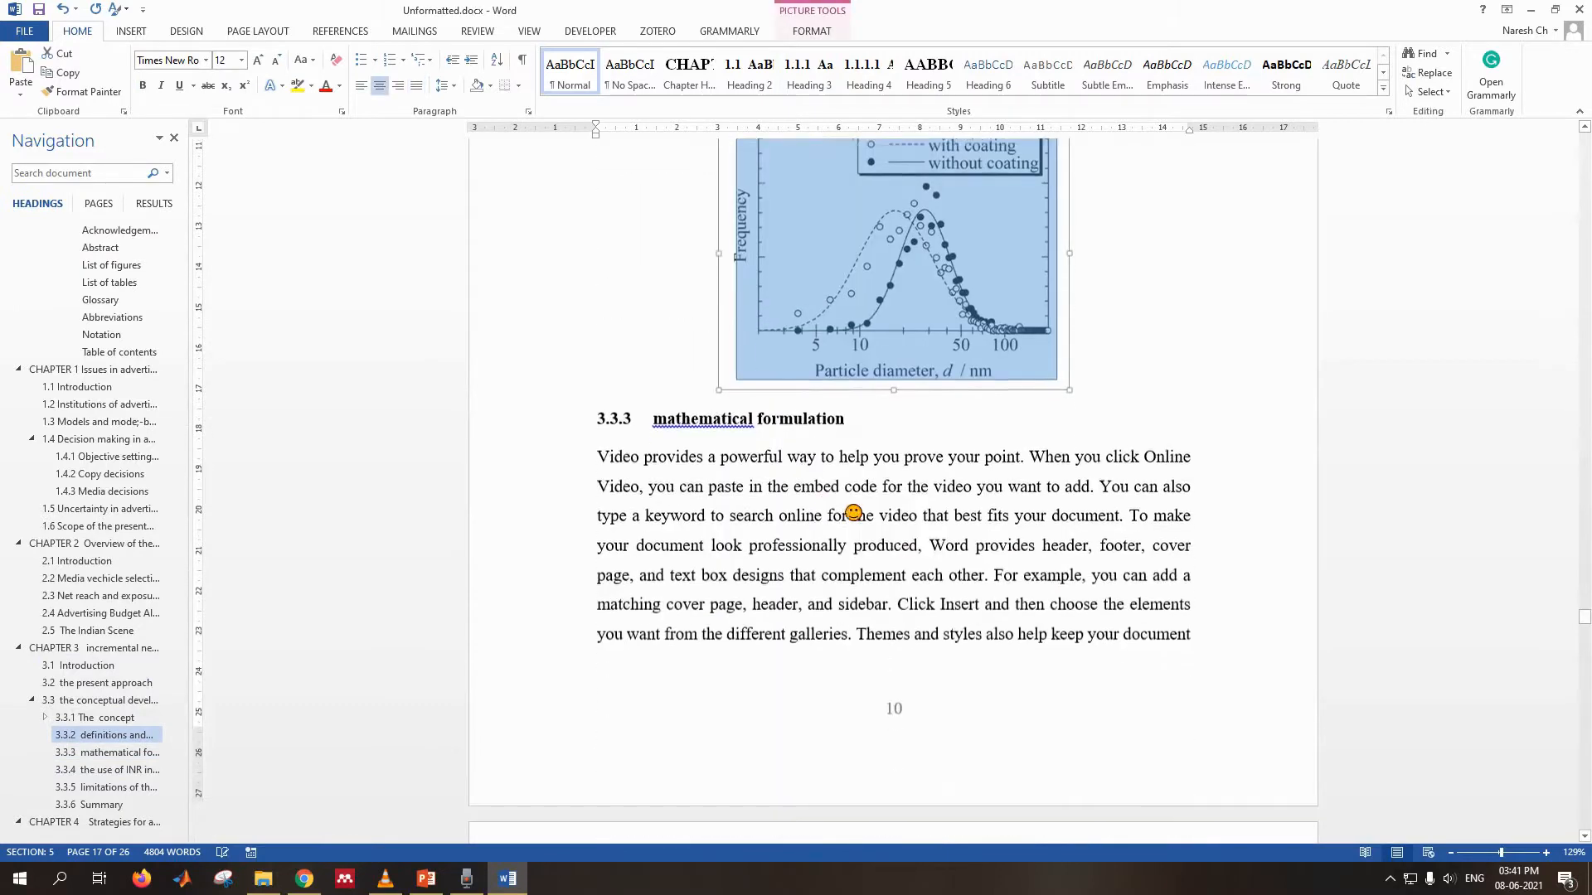
scroll(854, 513, "down", 9)
left_click(1080, 677)
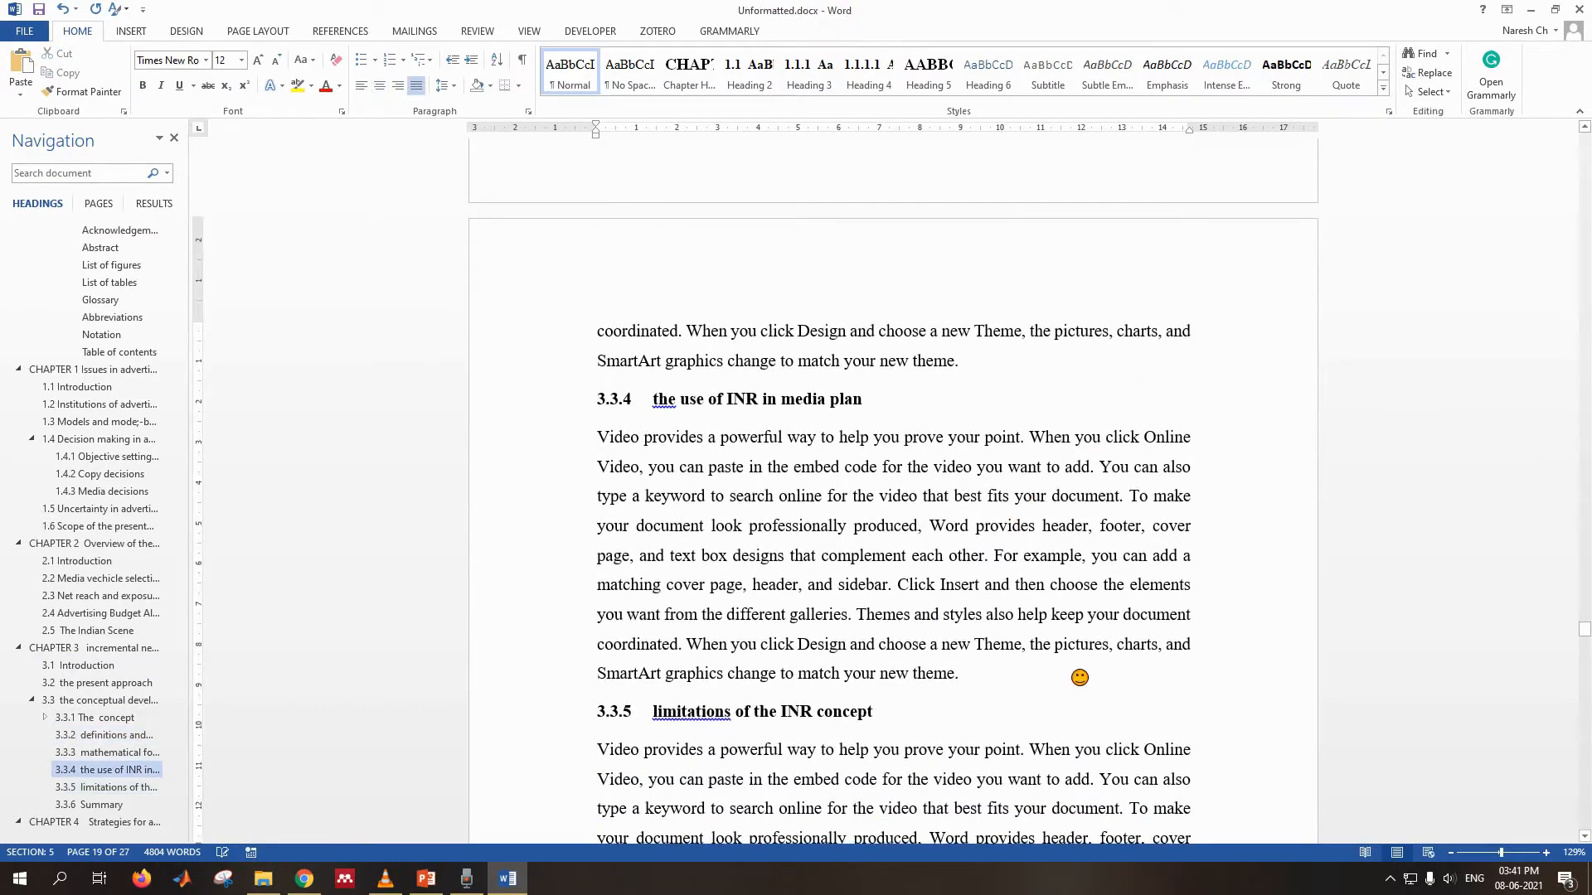
key("Return")
key("ctrl+v")
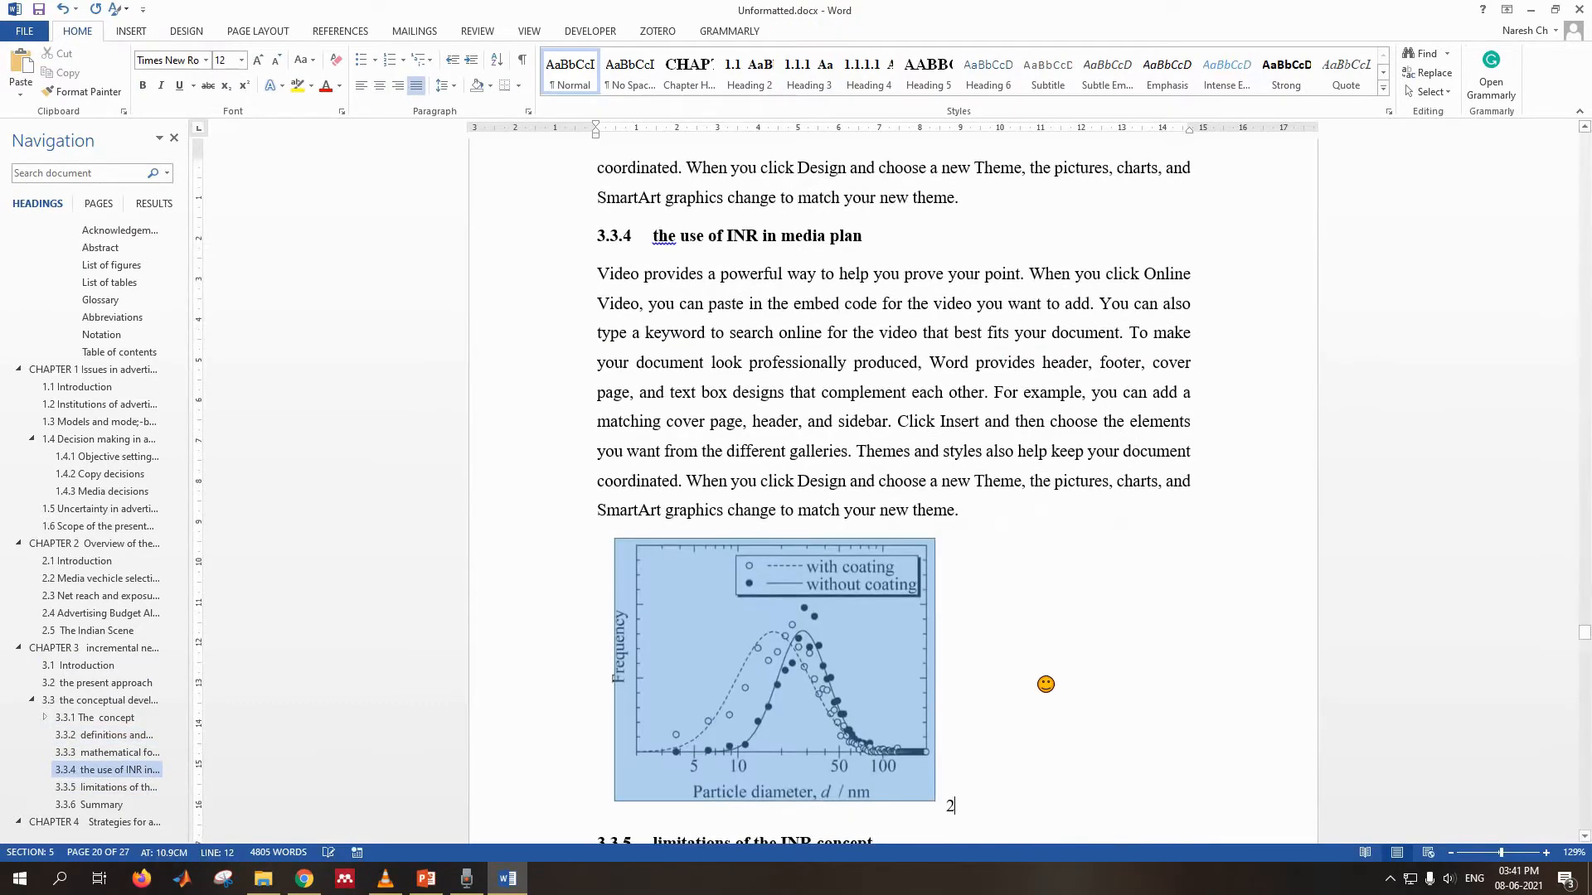
key("ctrl+e")
- Add a centred copy of the picture below the section 4.1 Introduction paragraph in Chapter 4
scroll(1037, 687, "down", 20)
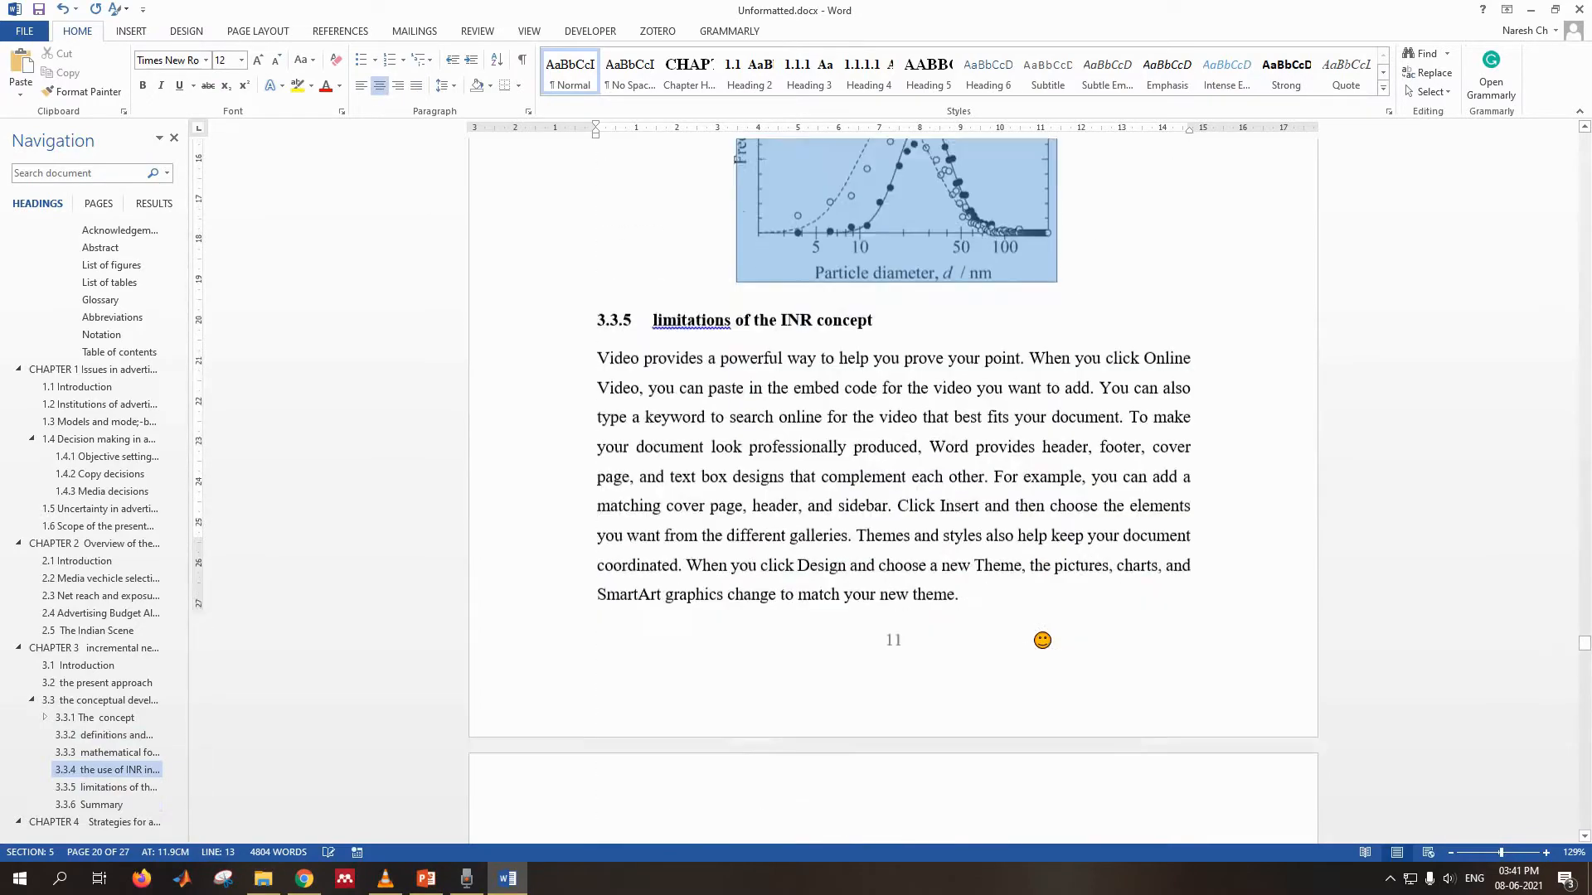
scroll(1044, 638, "down", 7)
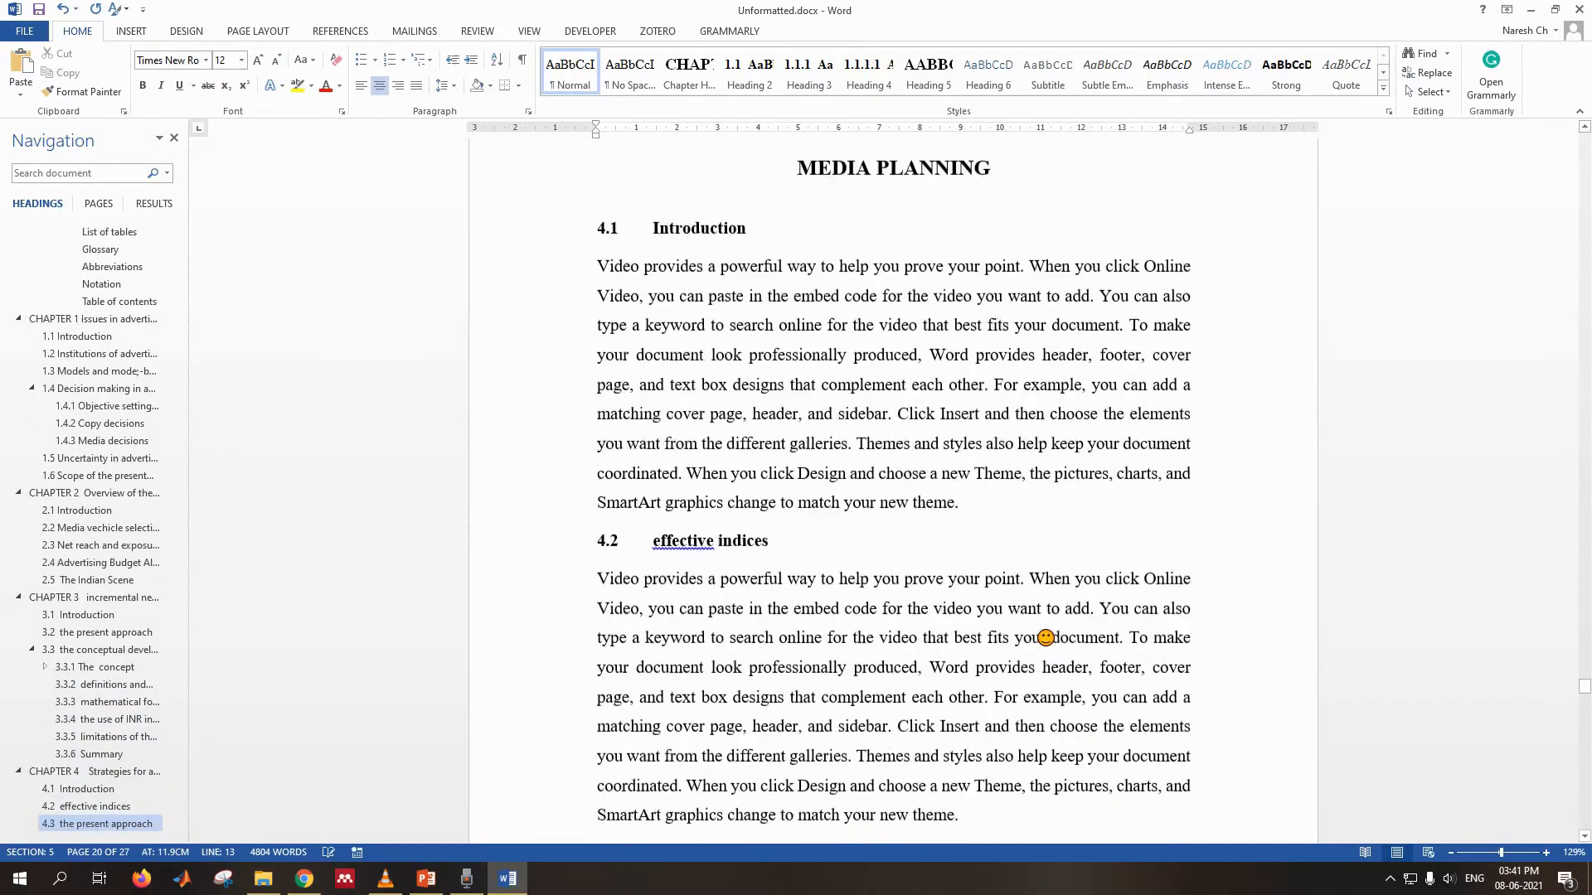
left_click(1024, 446)
key("ctrl+v")
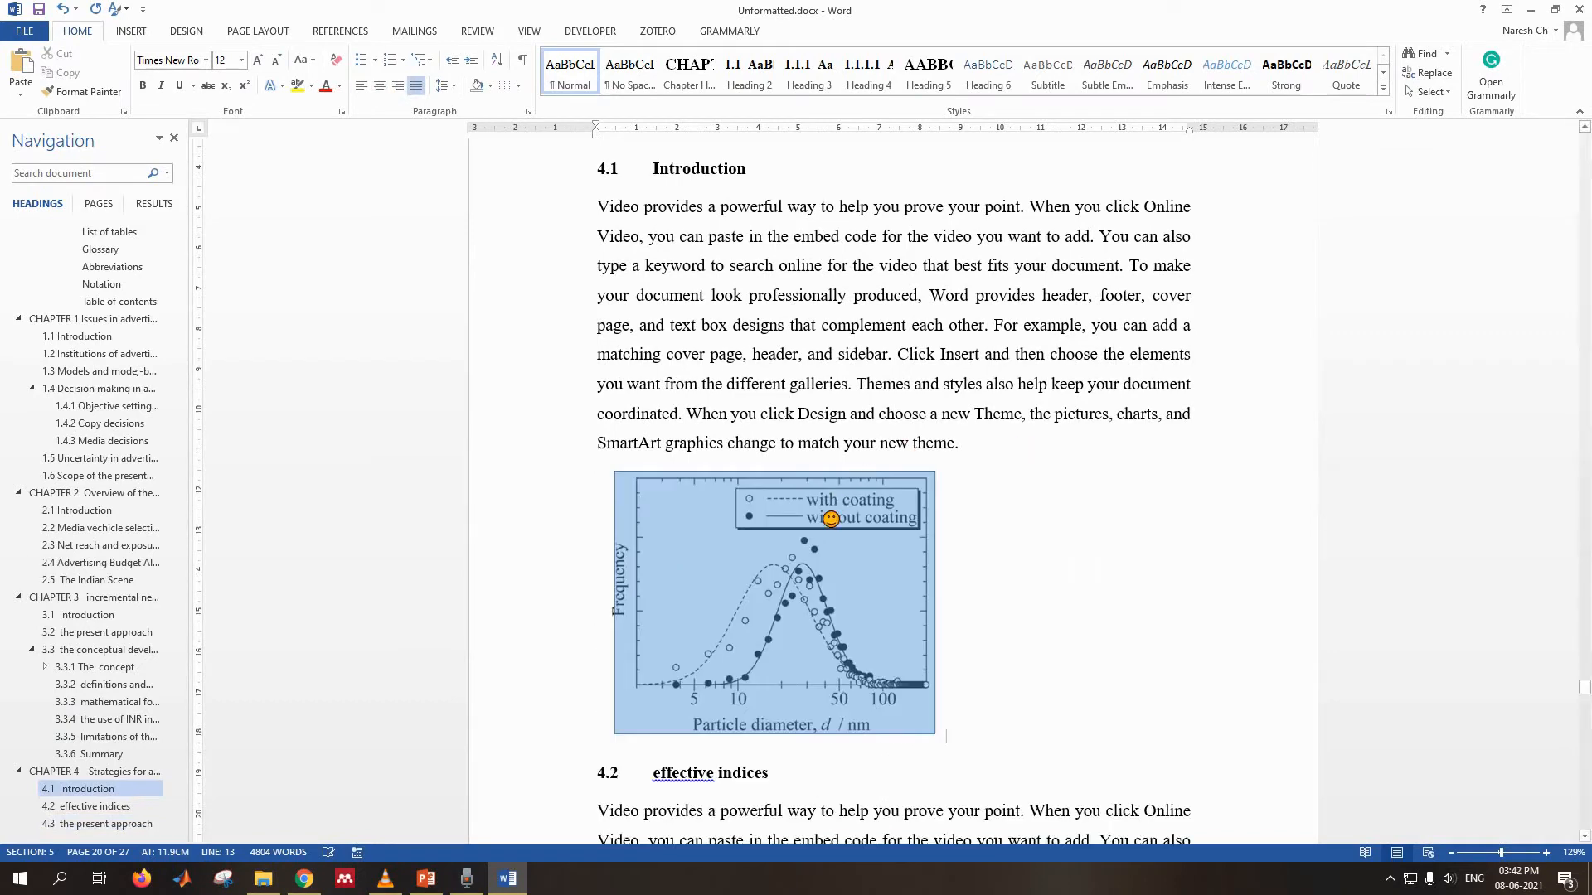
left_click(832, 519)
key("ctrl+e")
- Add a centred copy of the picture on a new line below the section 4.2 paragraph, before the 4.3 heading
scroll(840, 513, "down", 7)
left_click(998, 634)
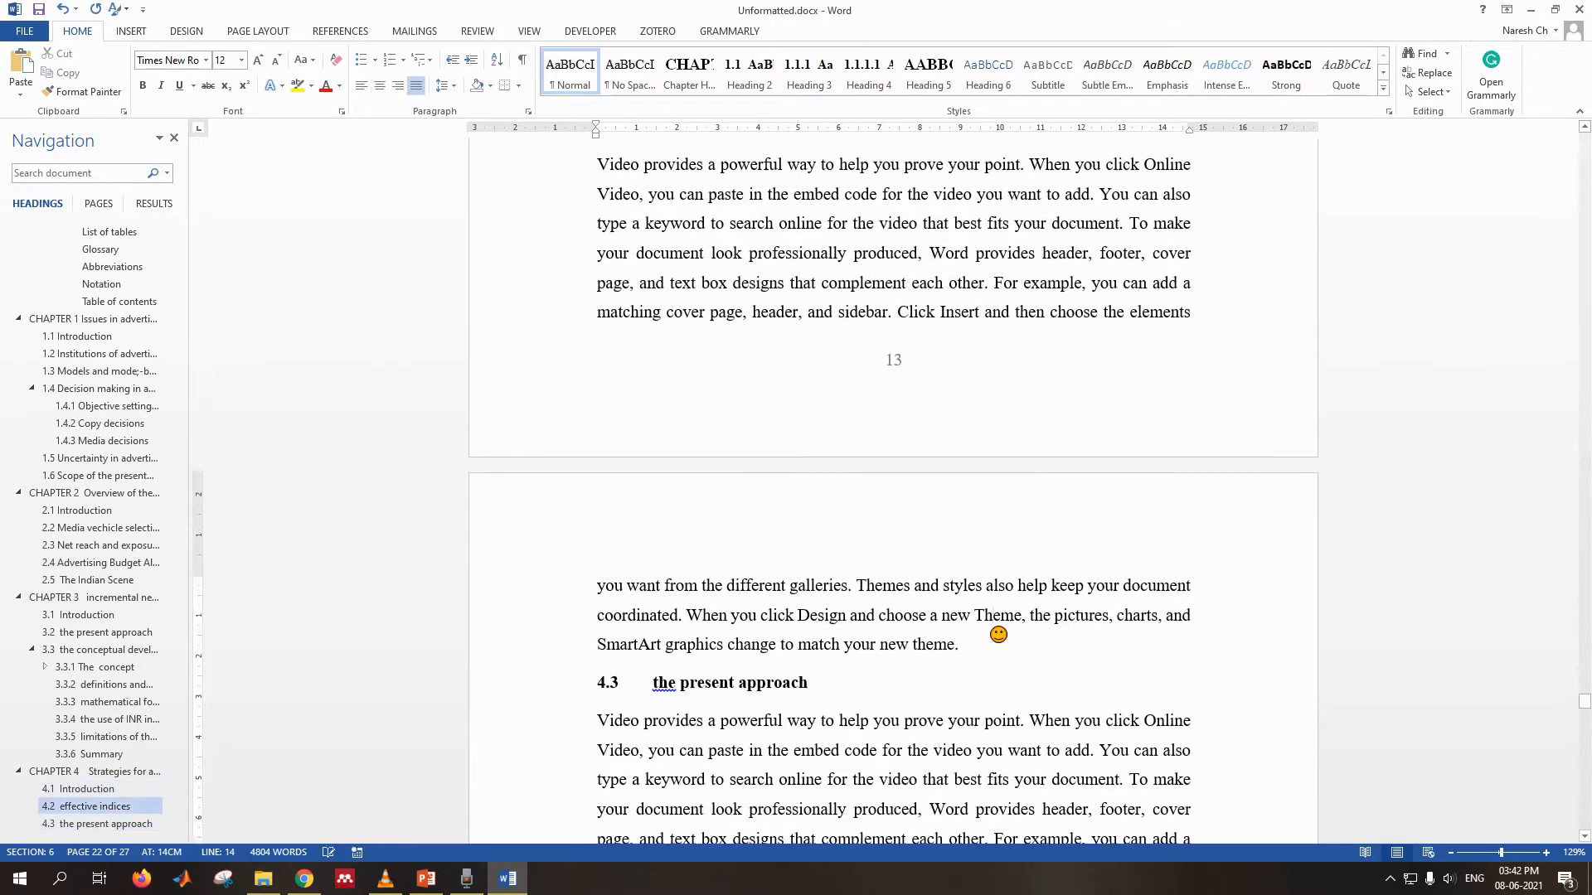
key("Return")
key("ctrl+v")
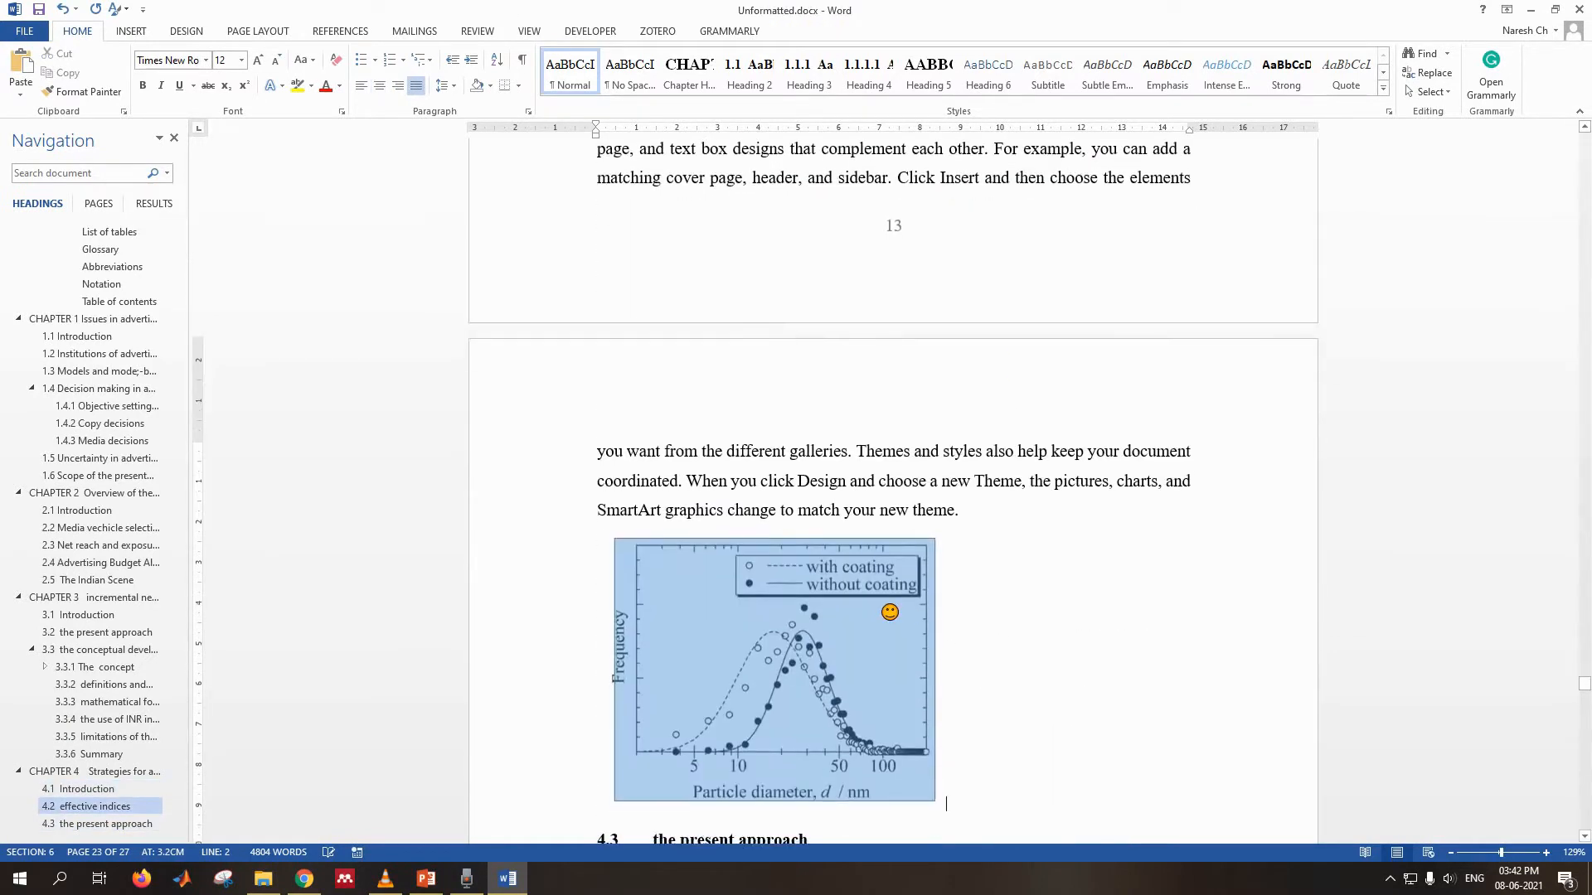
left_click(934, 611)
key("ctrl+e")
- Add a centred copy of the picture on a new line below the section 4.4.1 paragraph, before the 4.4.2 heading
scroll(886, 626, "down", 5)
scroll(886, 625, "down", 7)
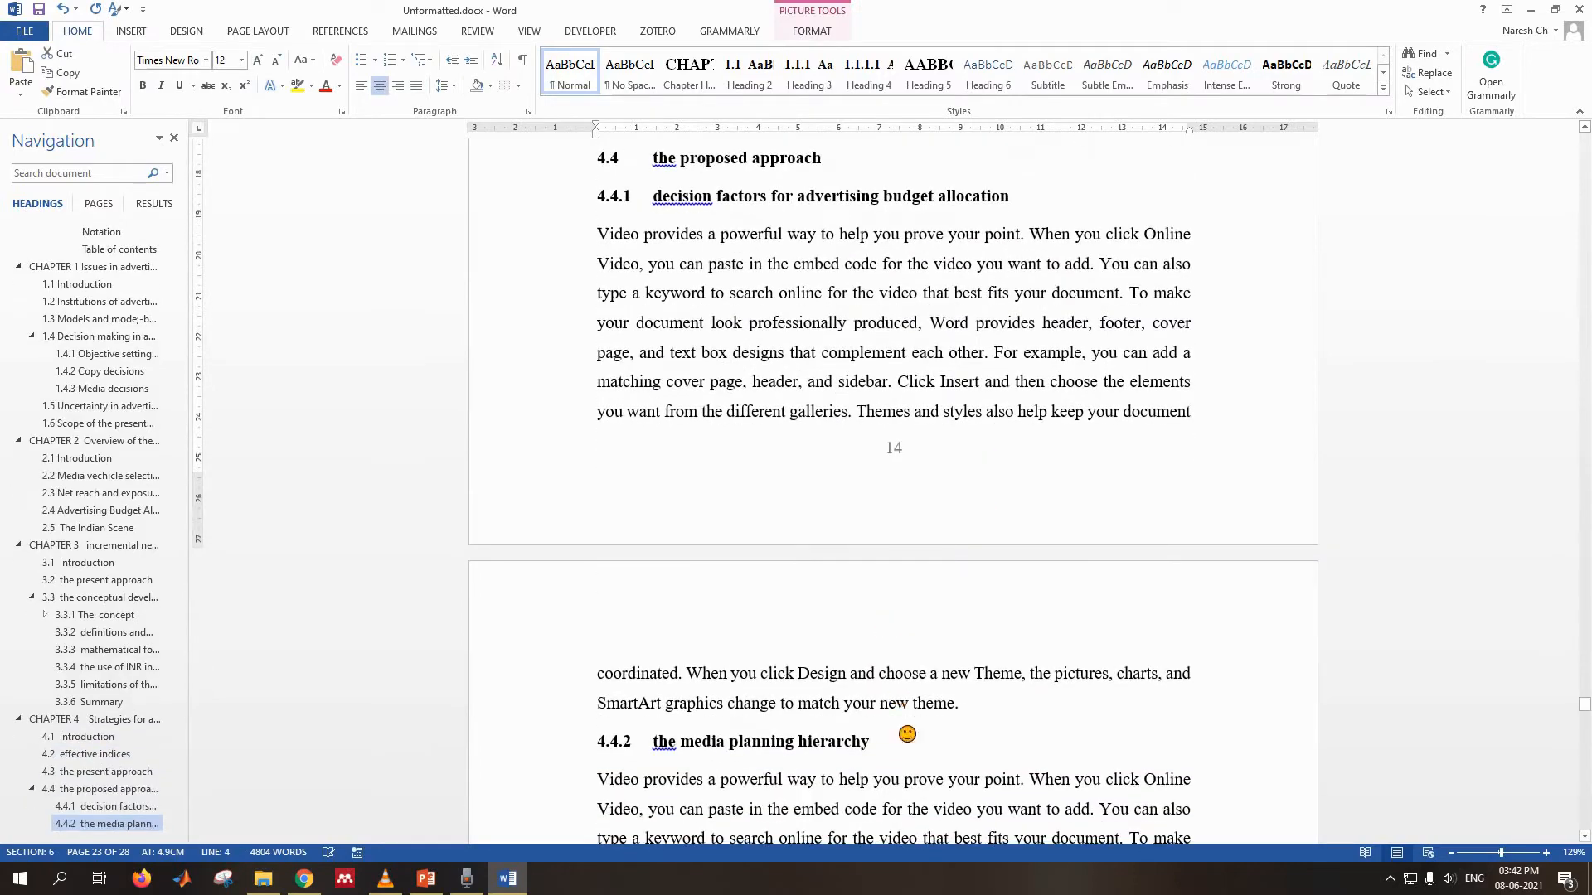
left_click(1033, 707)
key("Return")
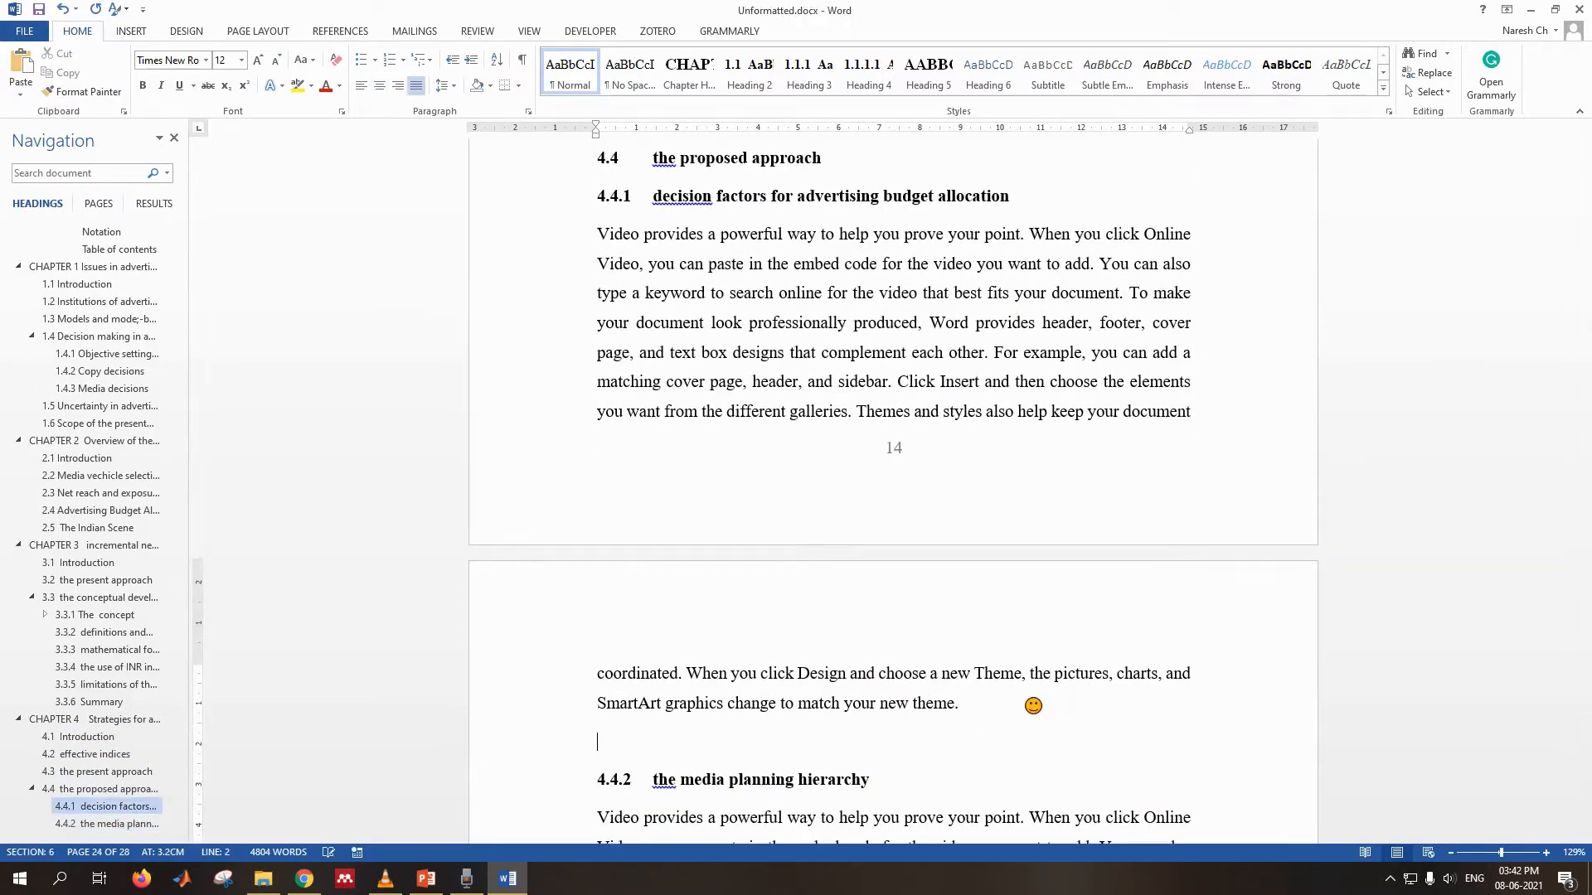
key("ctrl+v")
left_click(899, 640)
key("ctrl+e")
- Insert an empty centred line below the section 4.4.2 paragraph, before the 4.4.3 heading
scroll(841, 635, "down", 3)
scroll(841, 635, "down", 8)
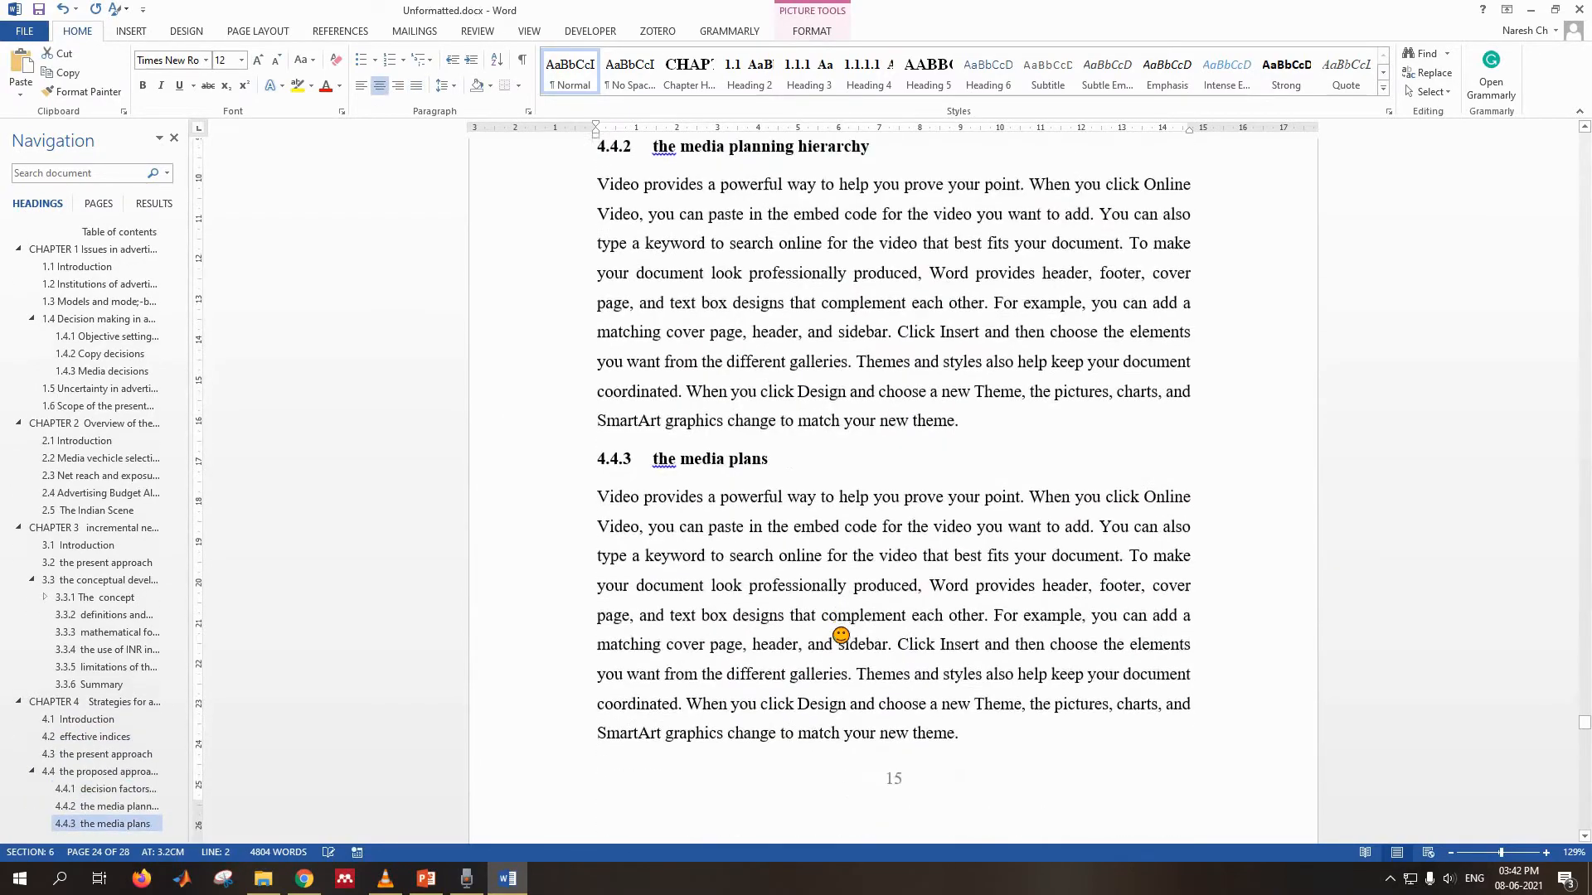
scroll(846, 737, "up", 3)
left_click(989, 470)
key("Return")
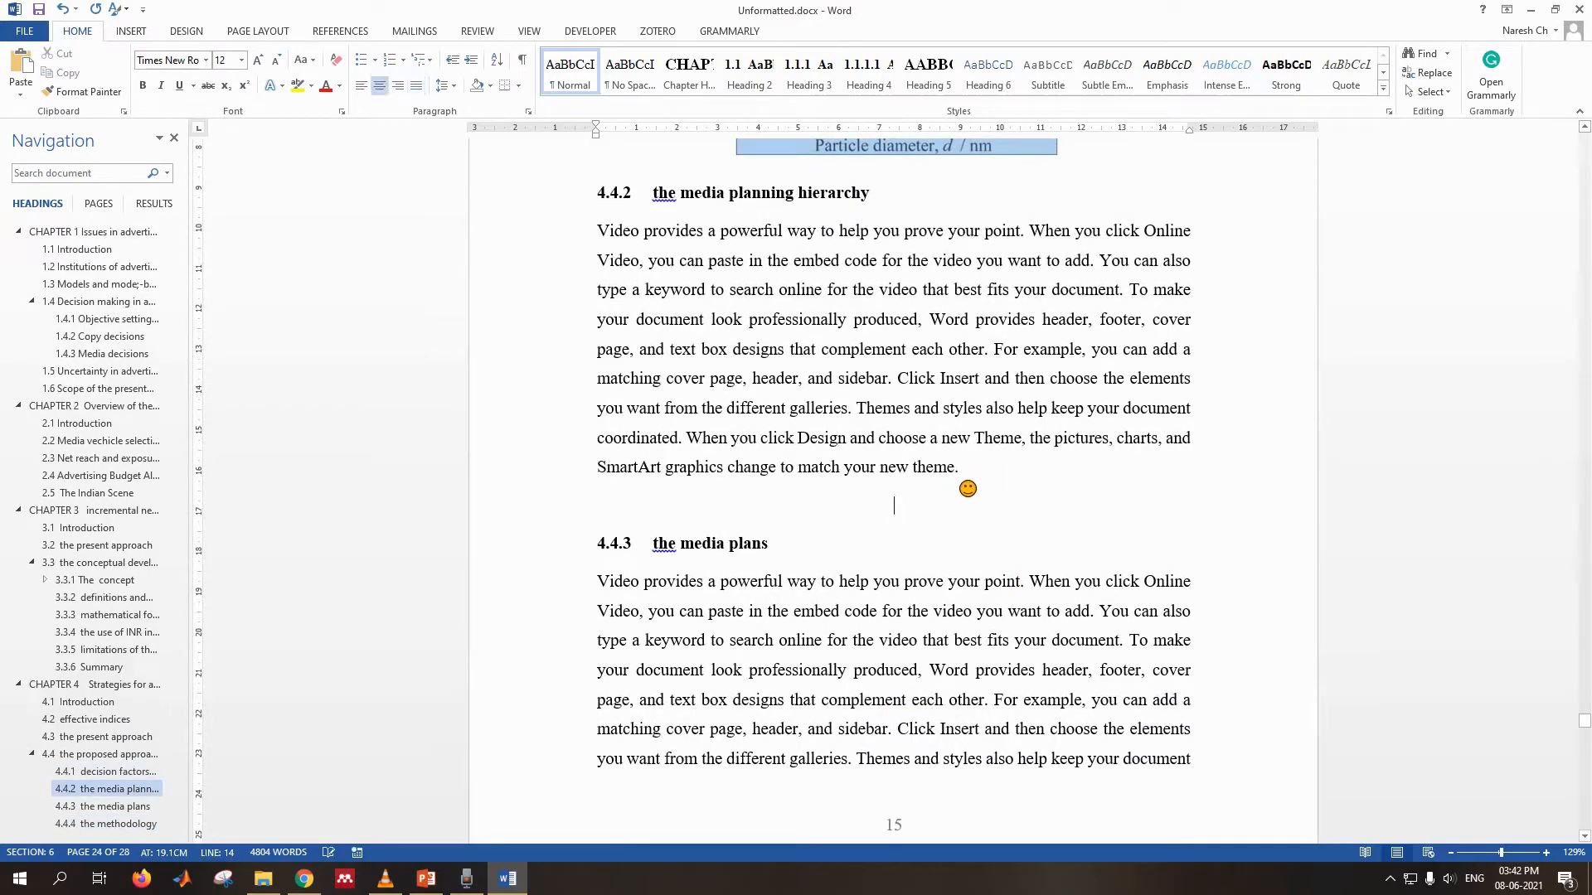
- Open the recent document Merged.docx, go to Table 3.3 through its List of Tables and copy the whole table
right_click(518, 880)
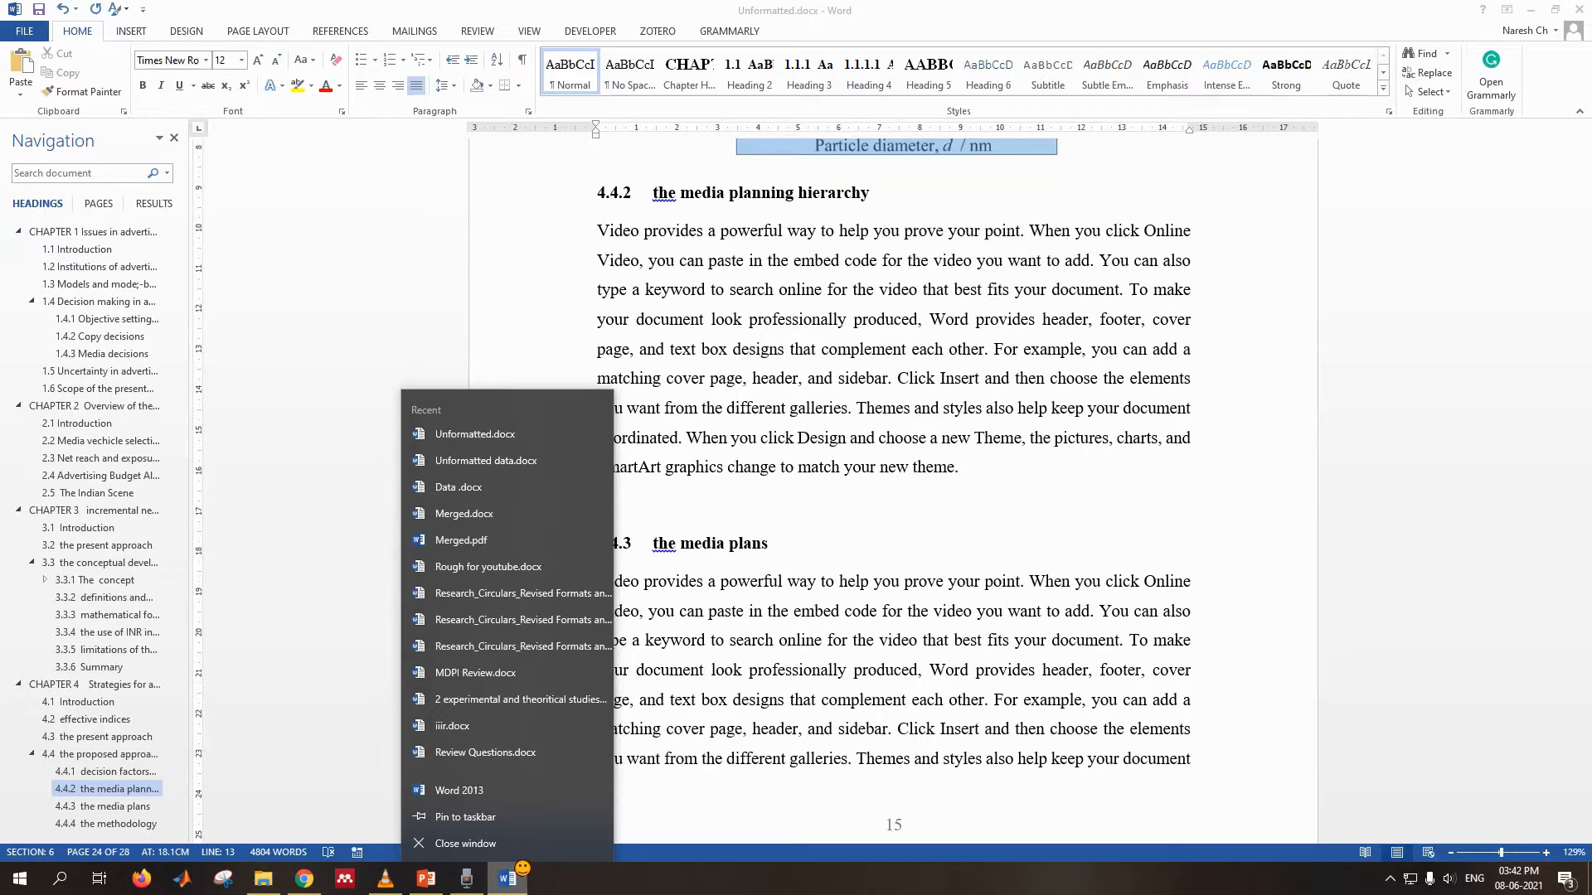
left_click(489, 523)
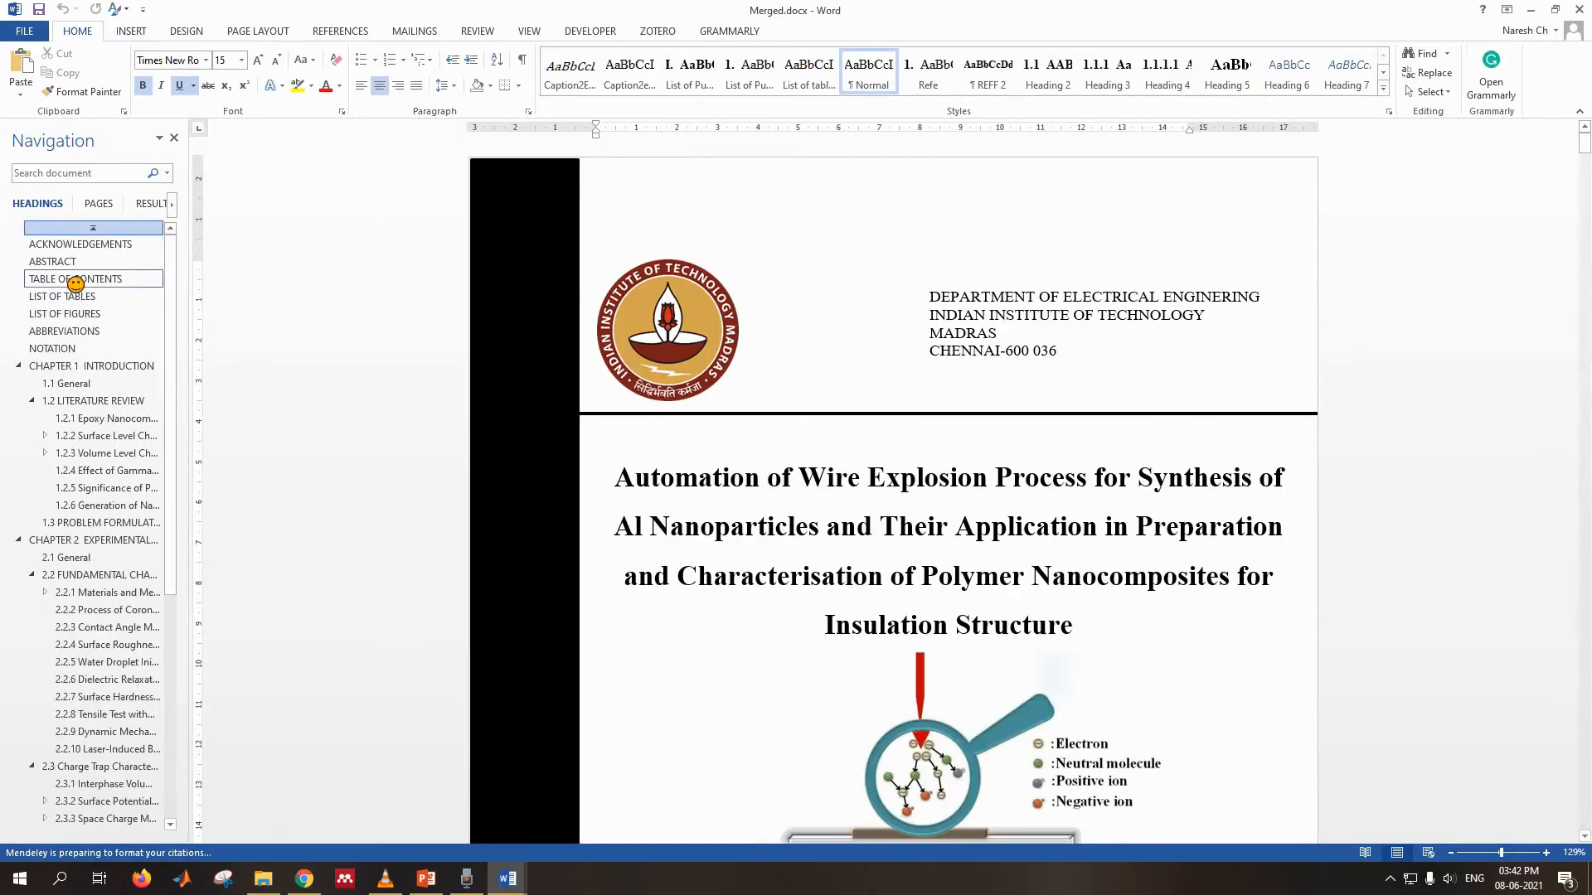
left_click(93, 298)
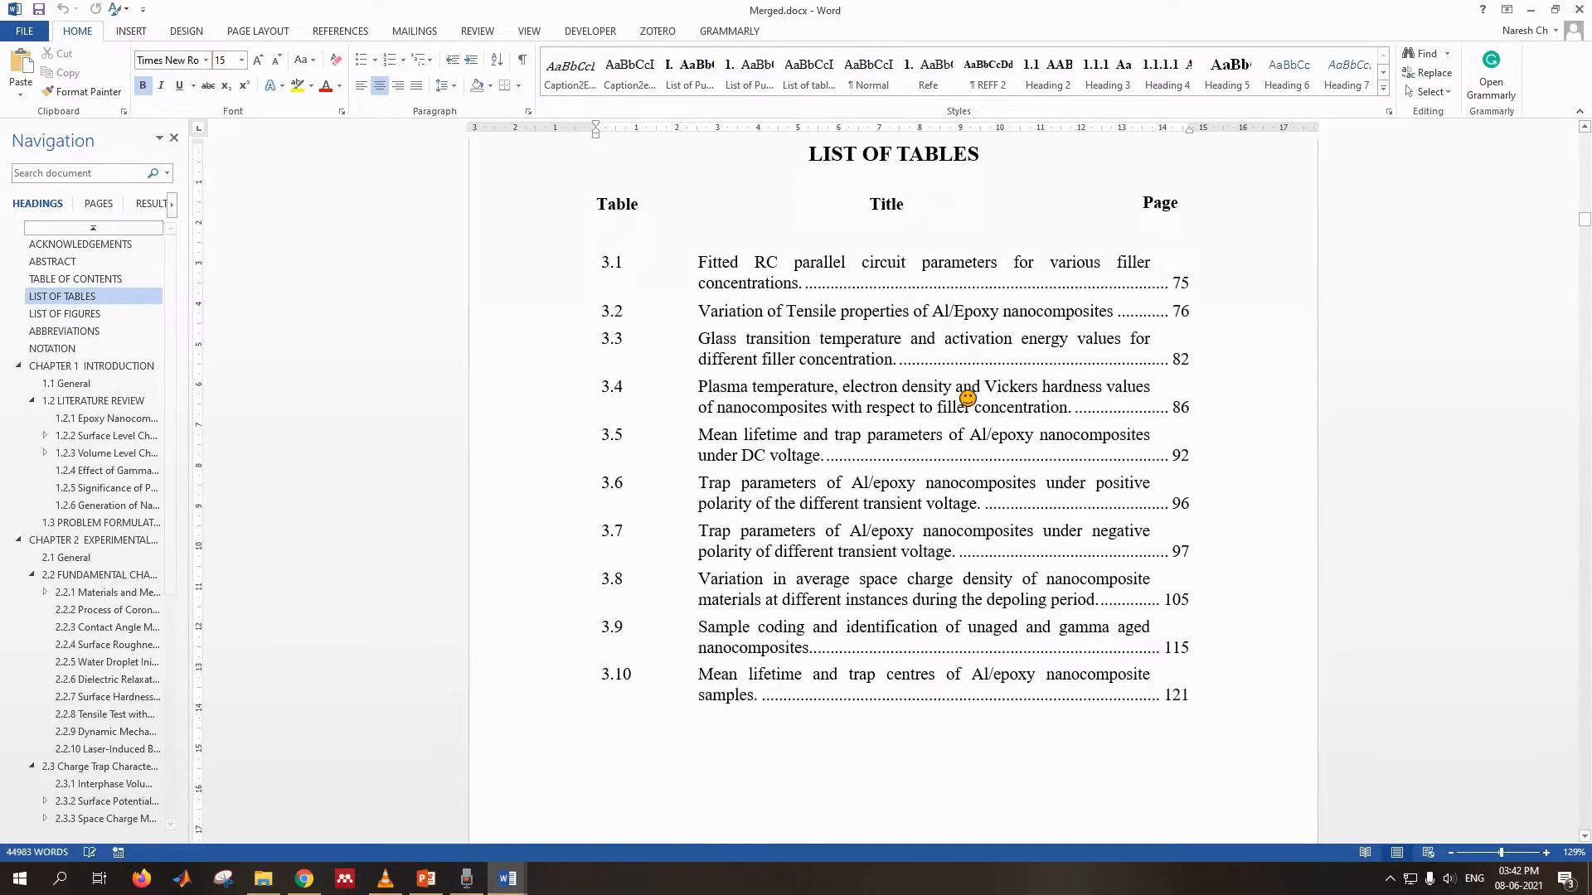
left_click(1007, 340, "ctrl")
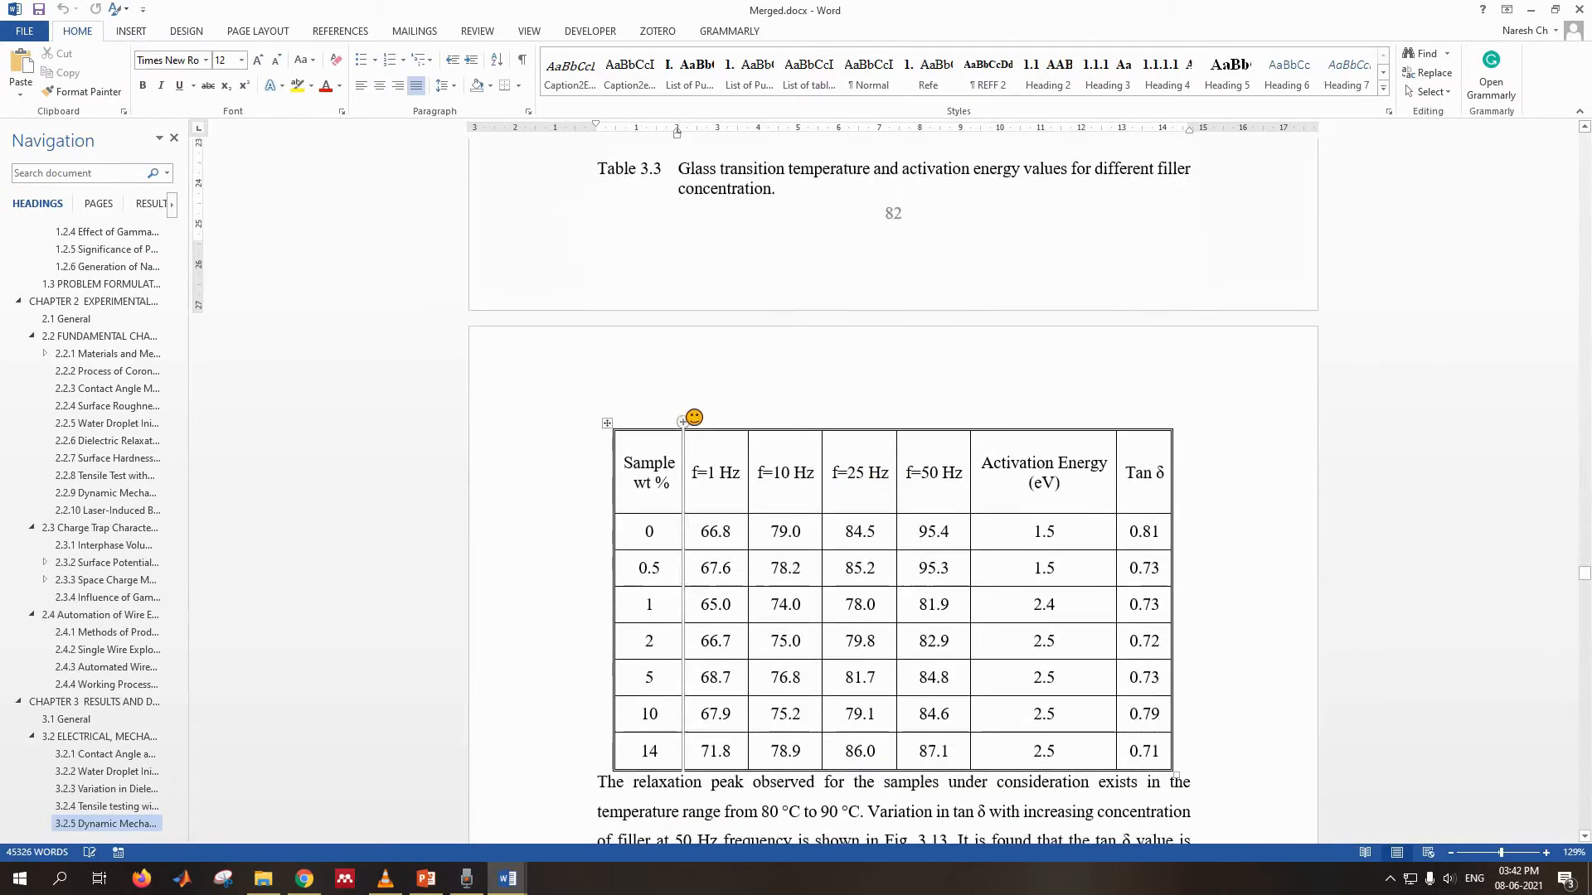
left_click(607, 424)
key("ctrl+c")
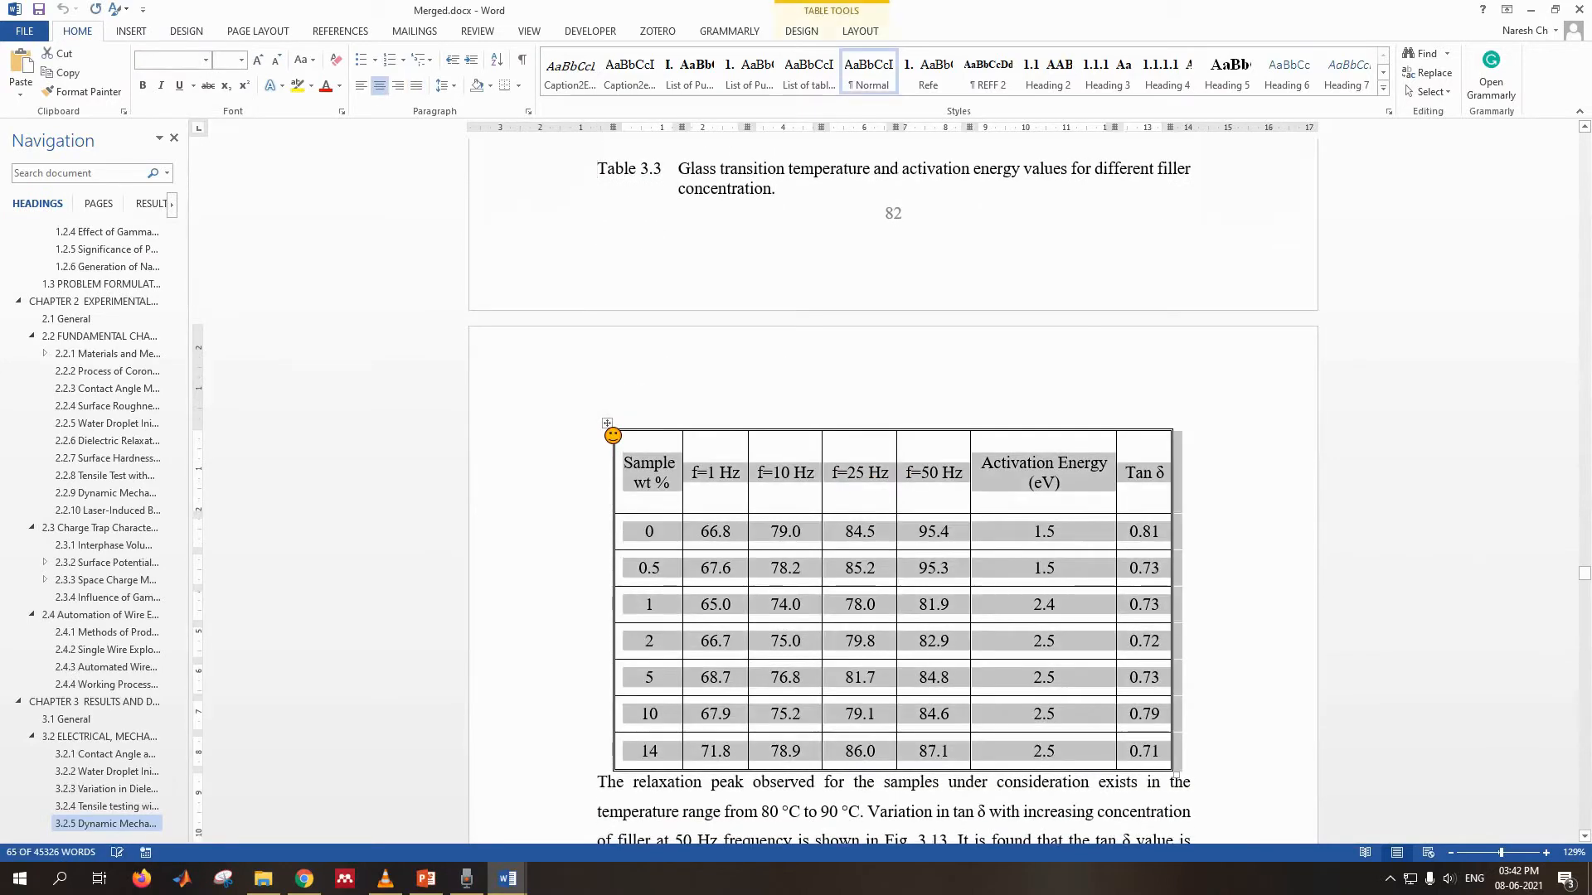
- Switch back to Unformatted.docx, paste the table on a new line at the end of section 1.2 and make it slightly smaller
key("alt+Tab")
key("ctrl+Home")
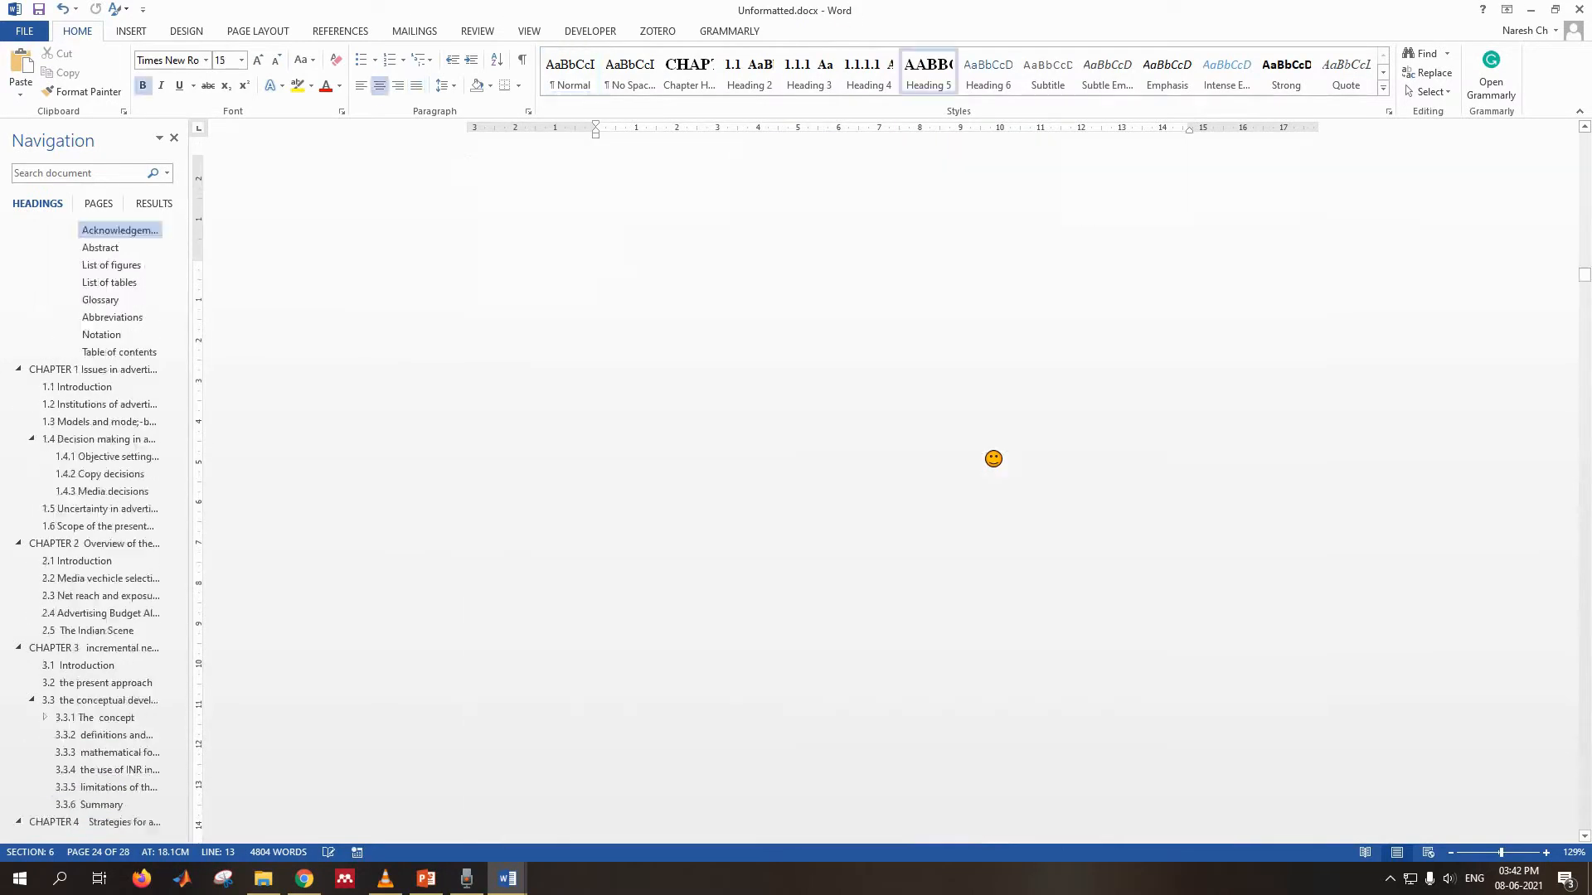
left_click(102, 389)
scroll(757, 426, "down", 10)
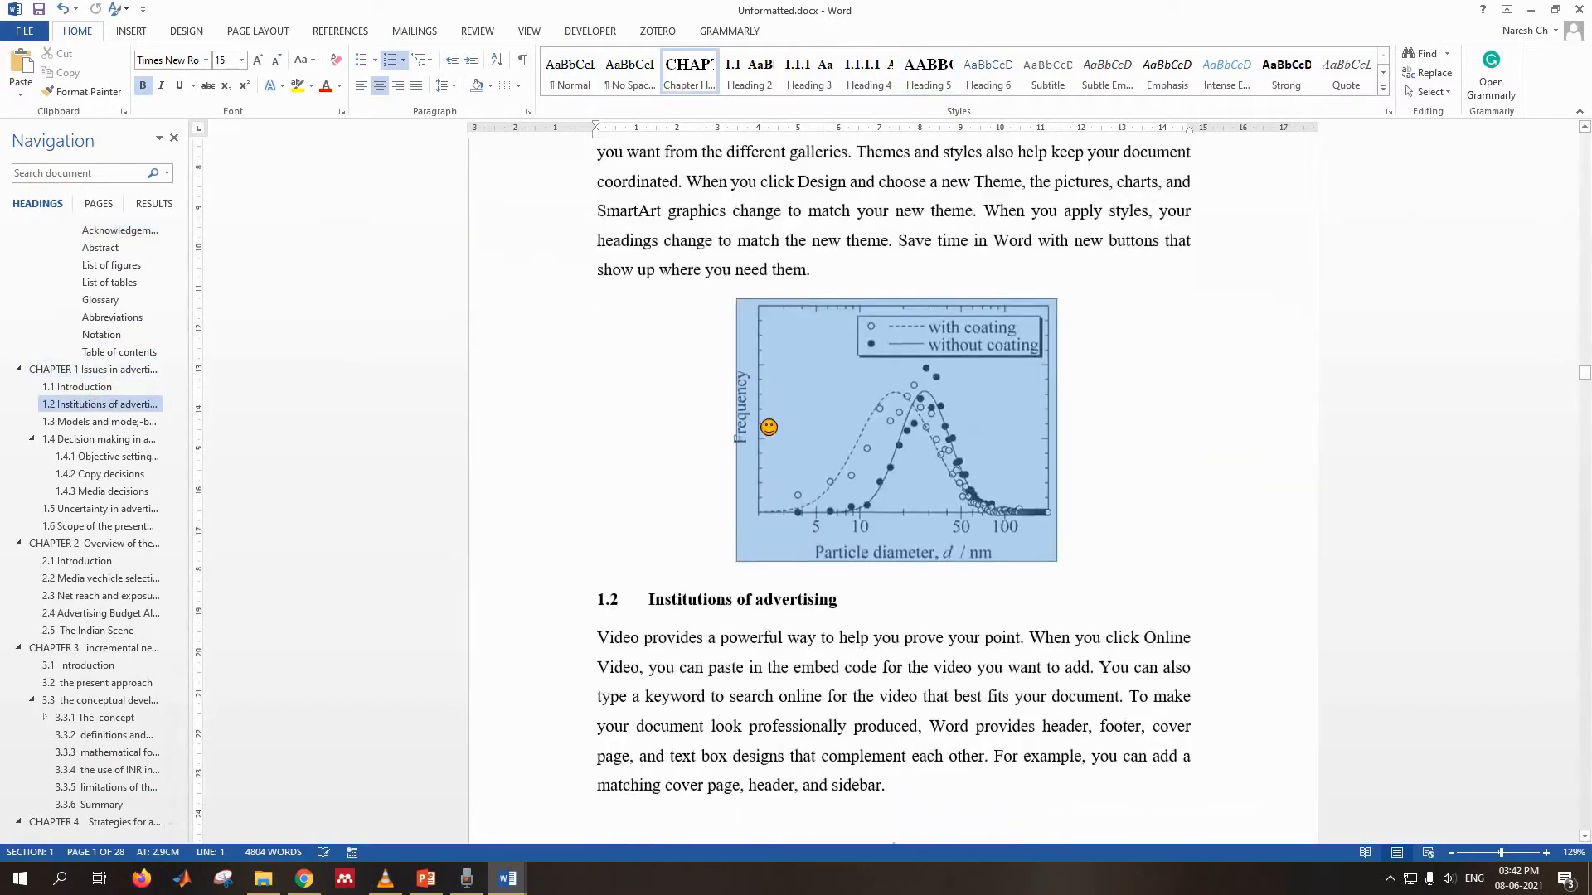
scroll(951, 424, "down", 6)
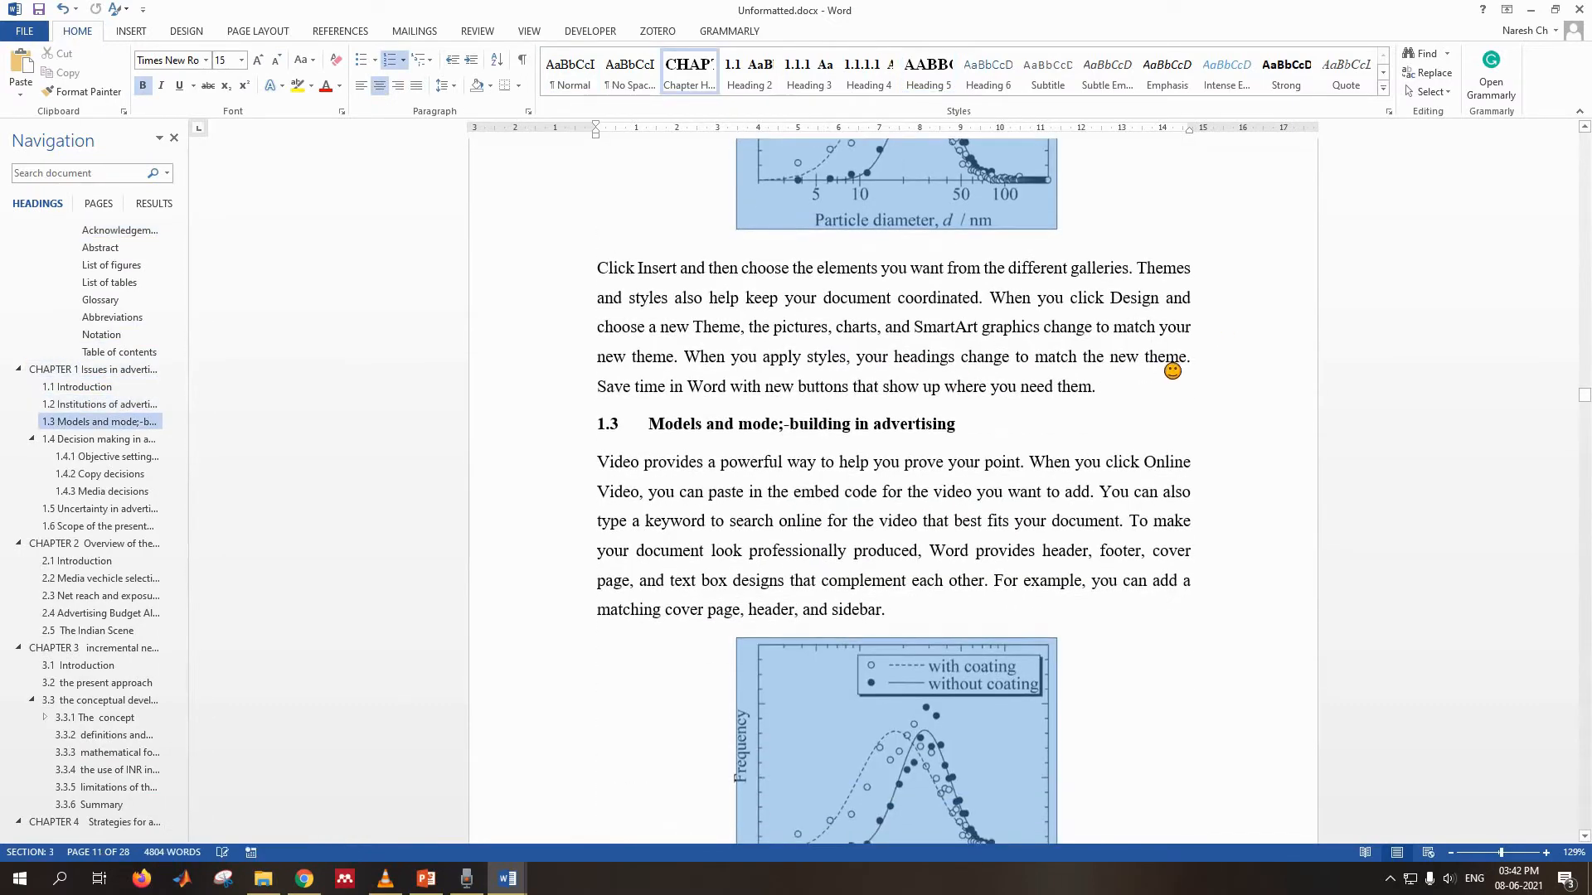
left_click(1158, 358)
key("Return")
key("ctrl+v")
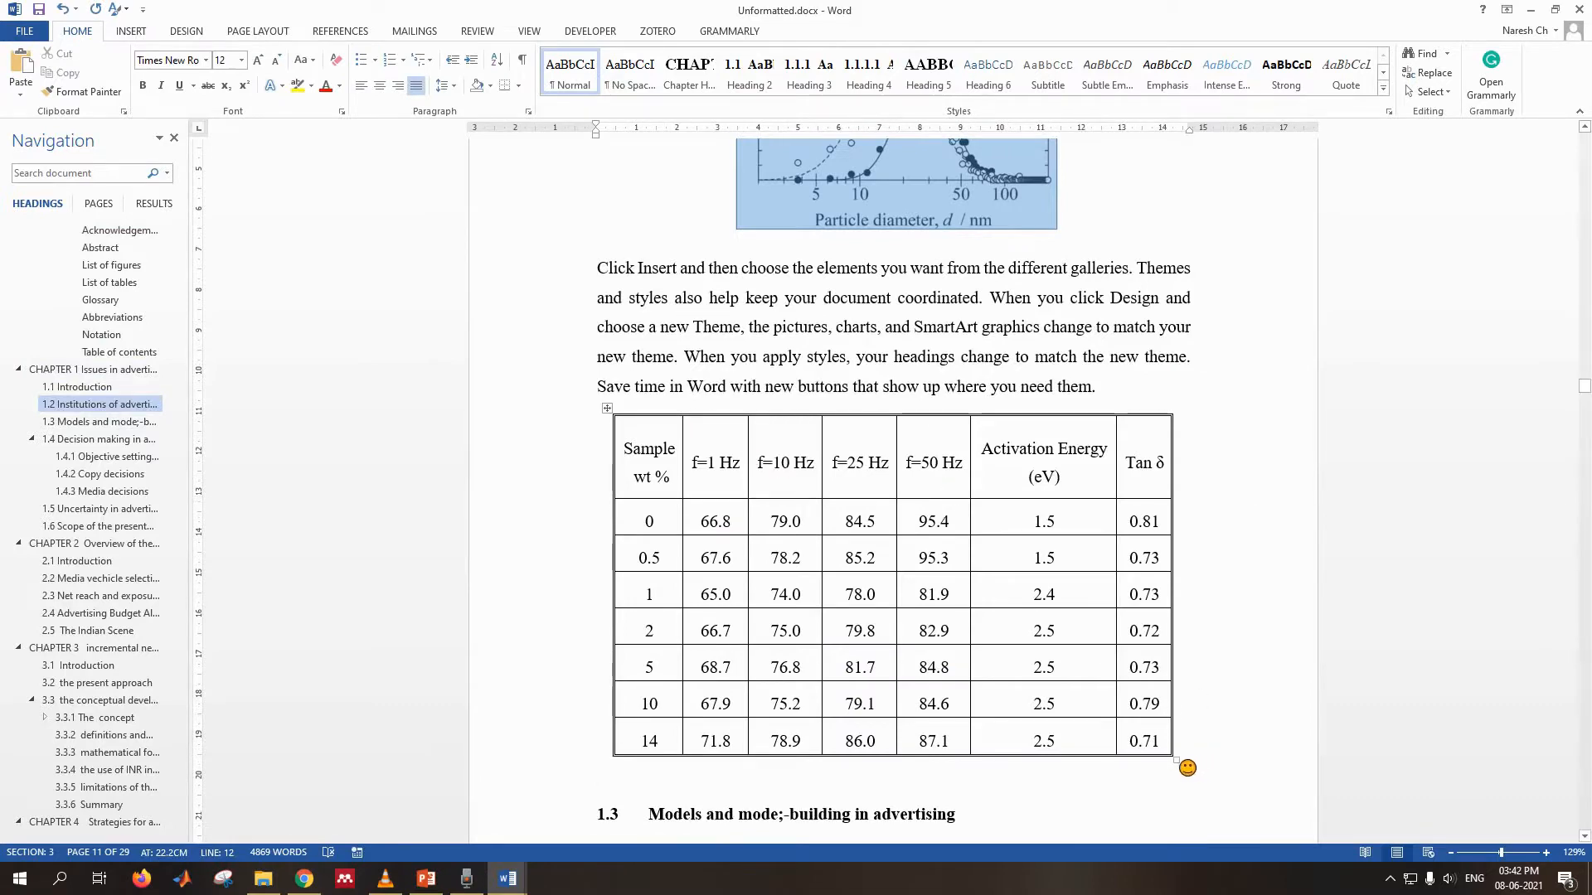
left_click_drag(1154, 632, 1135, 657)
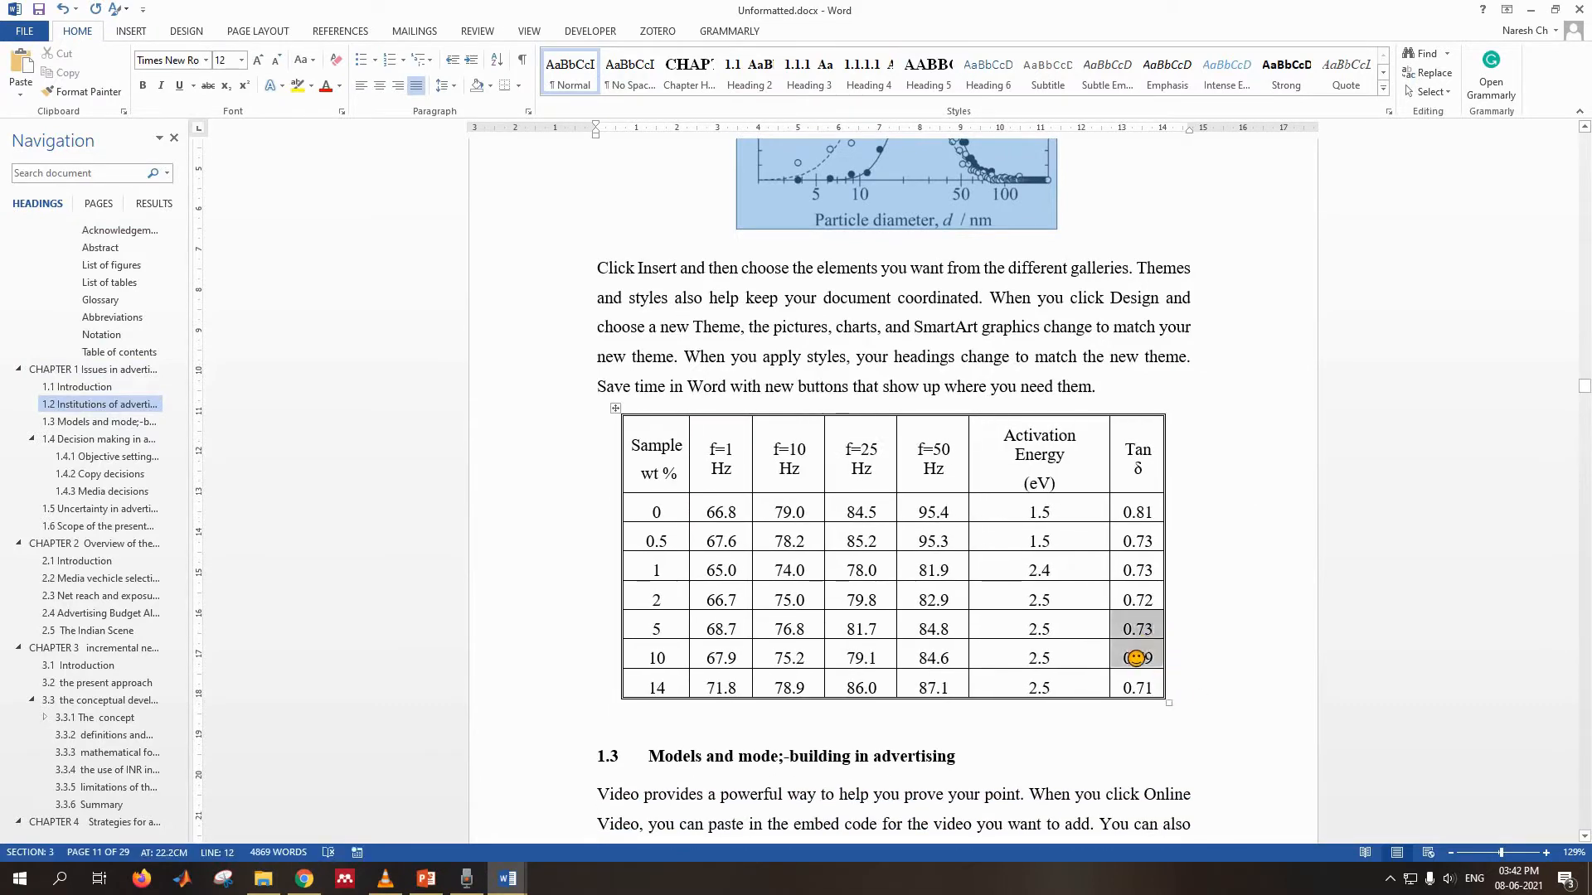
left_click(1137, 688)
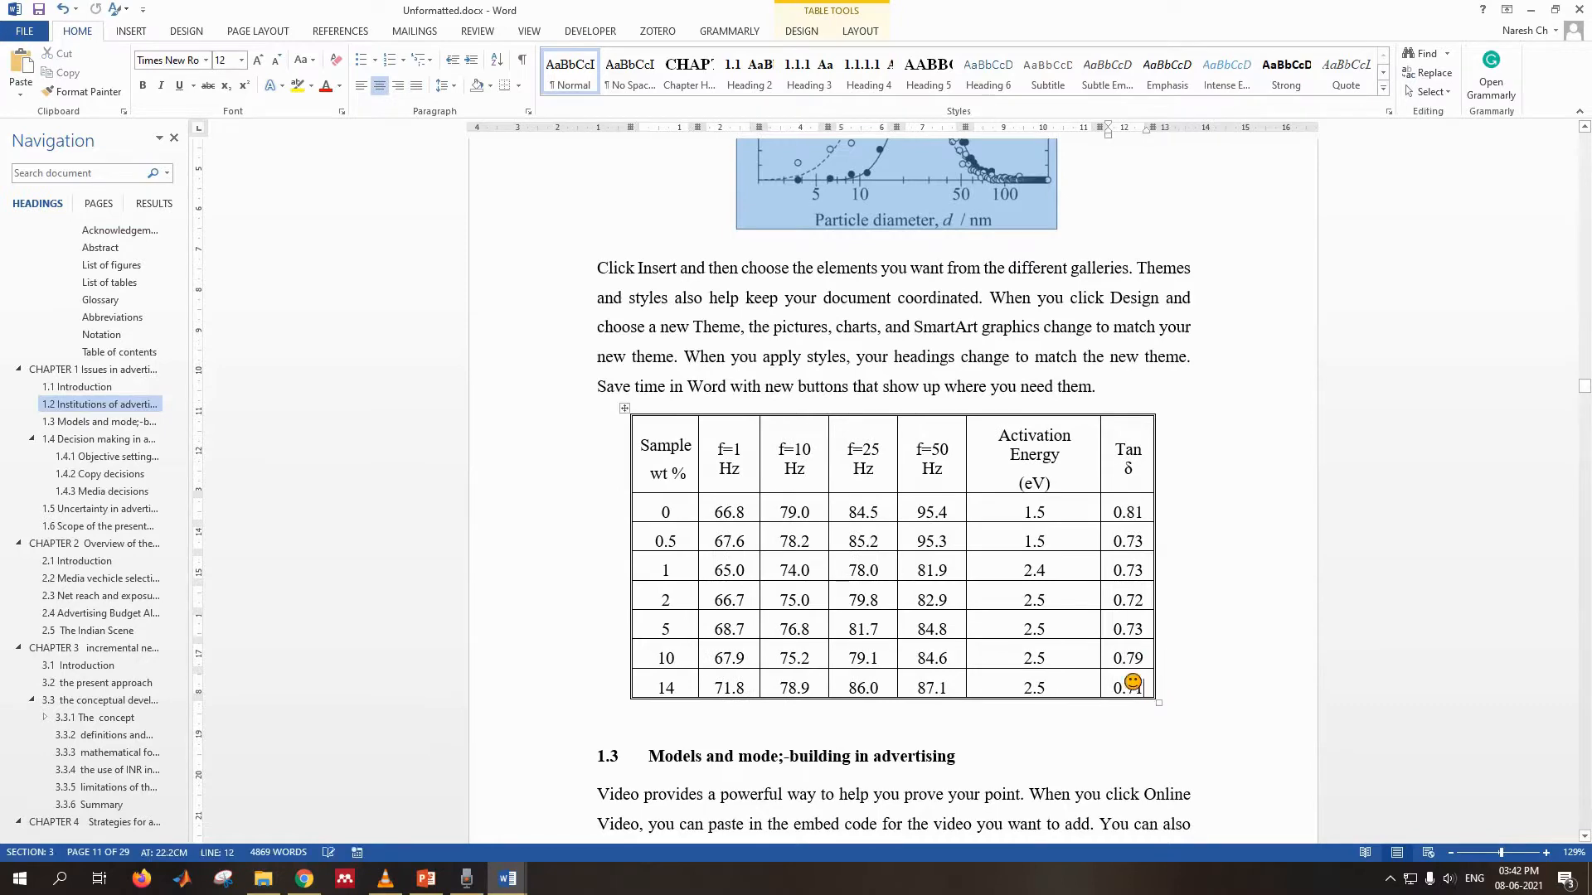
- Copy the whole table in section 1.2 and paste it on new lines at the end of sections 1.3 and 1.4.1
left_click(639, 422)
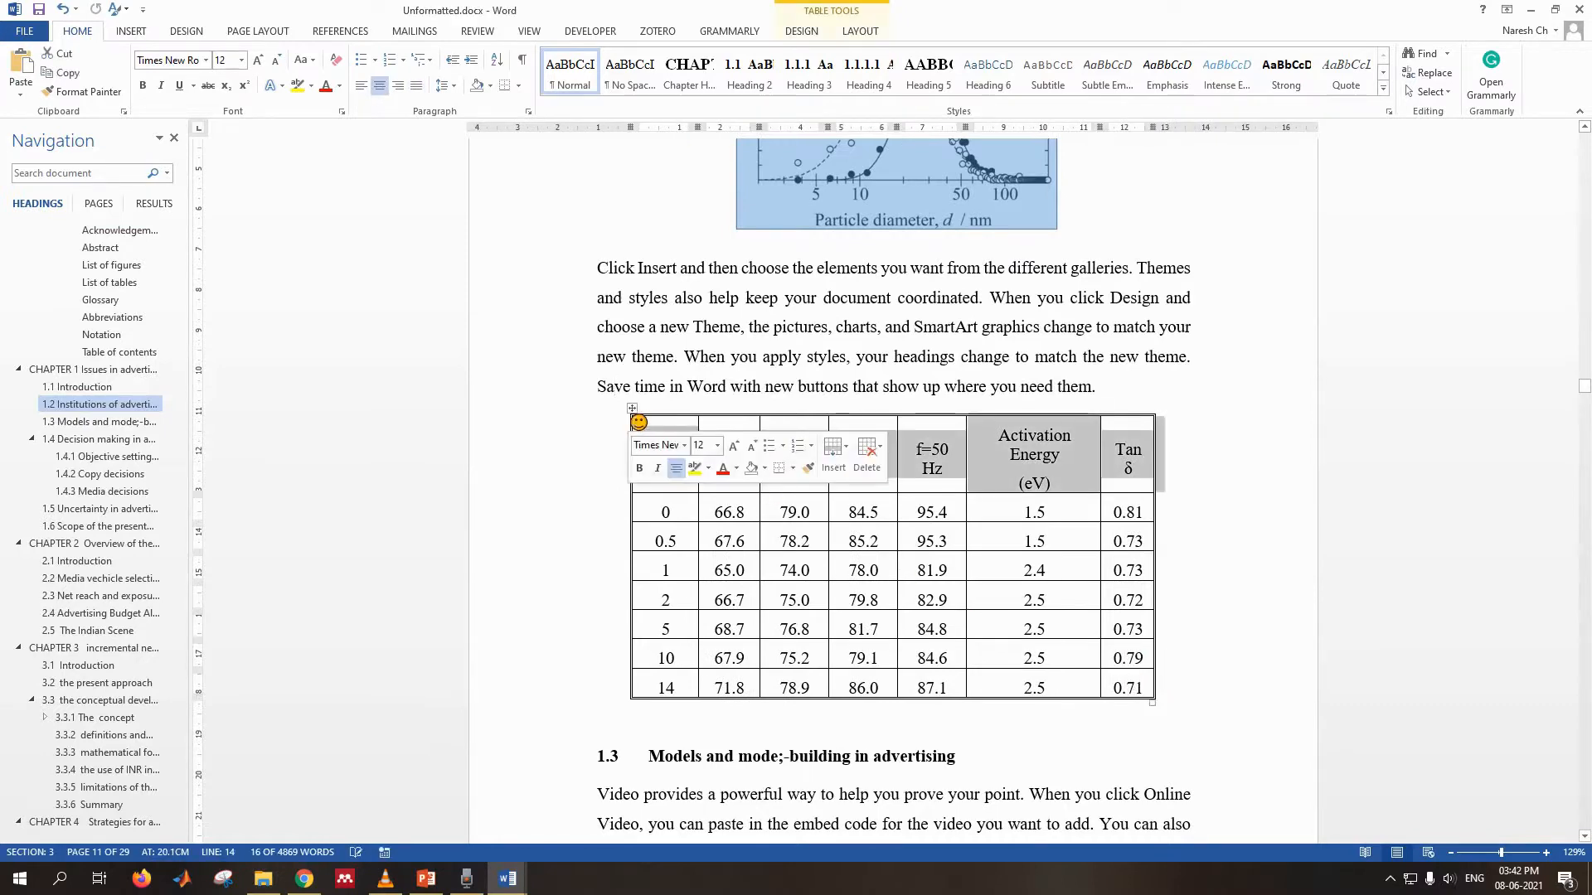
left_click(632, 408)
scroll(829, 580, "down", 7)
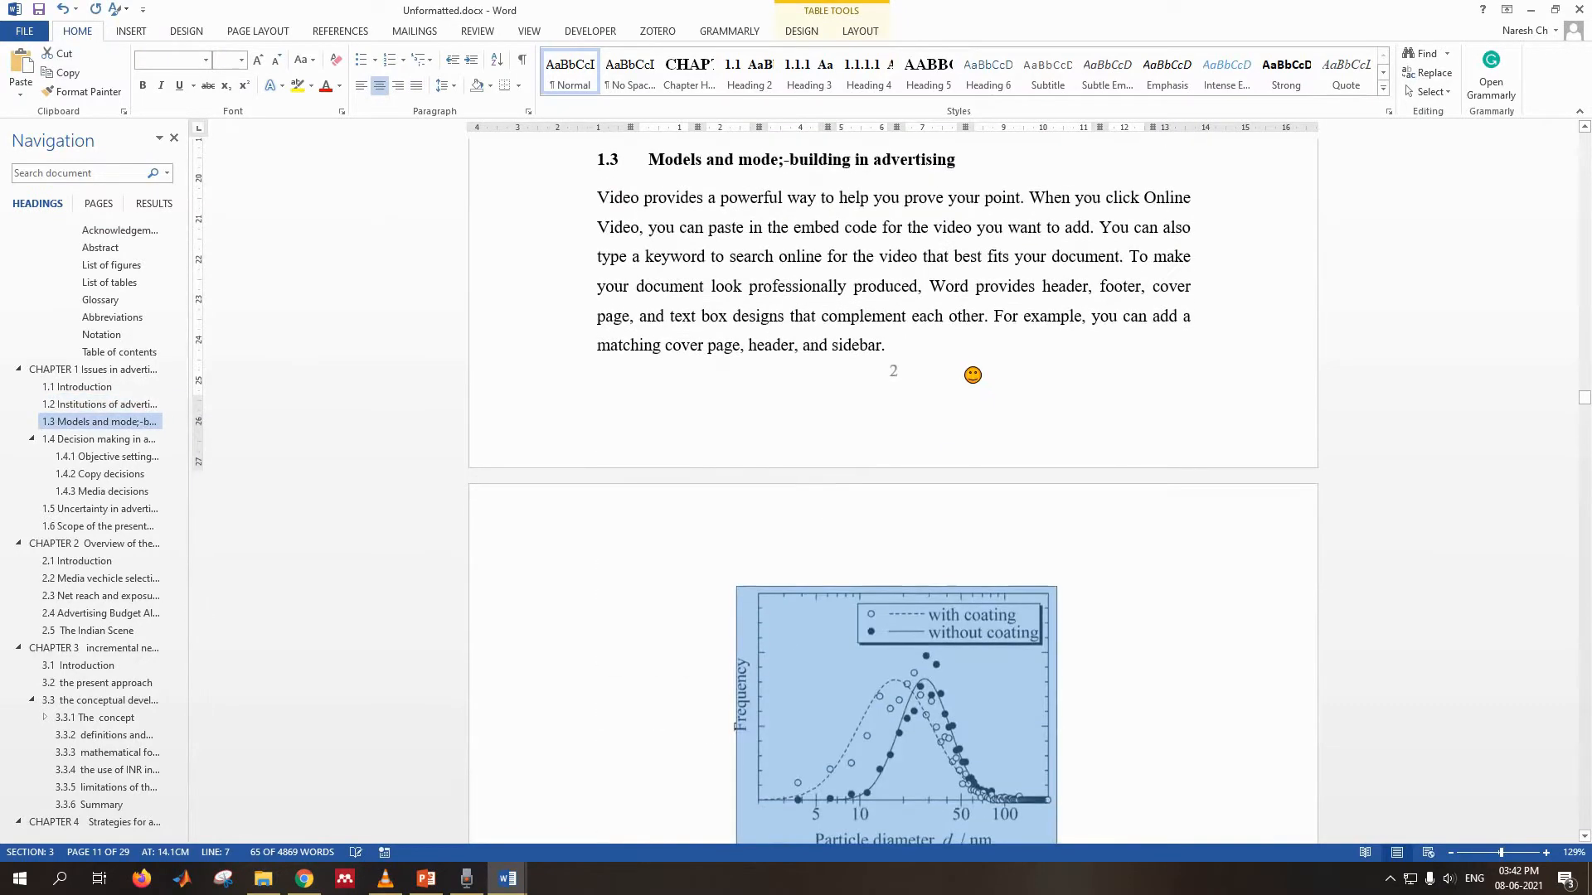
scroll(962, 394, "down", 7)
left_click(1140, 417)
key("Return")
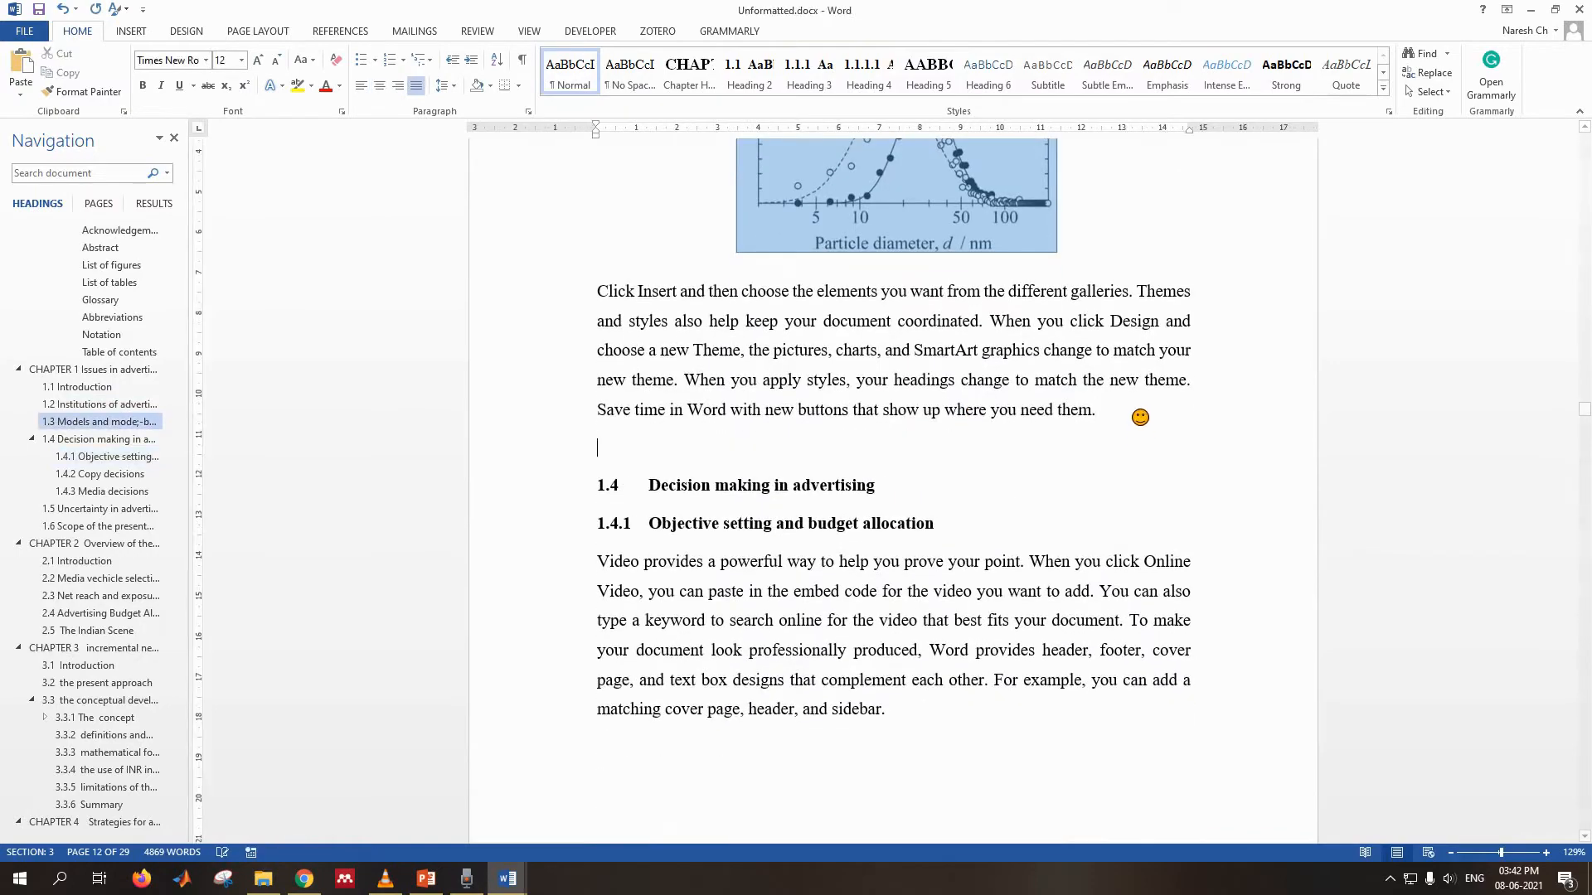
key("ctrl+v")
scroll(1140, 417, "down", 12)
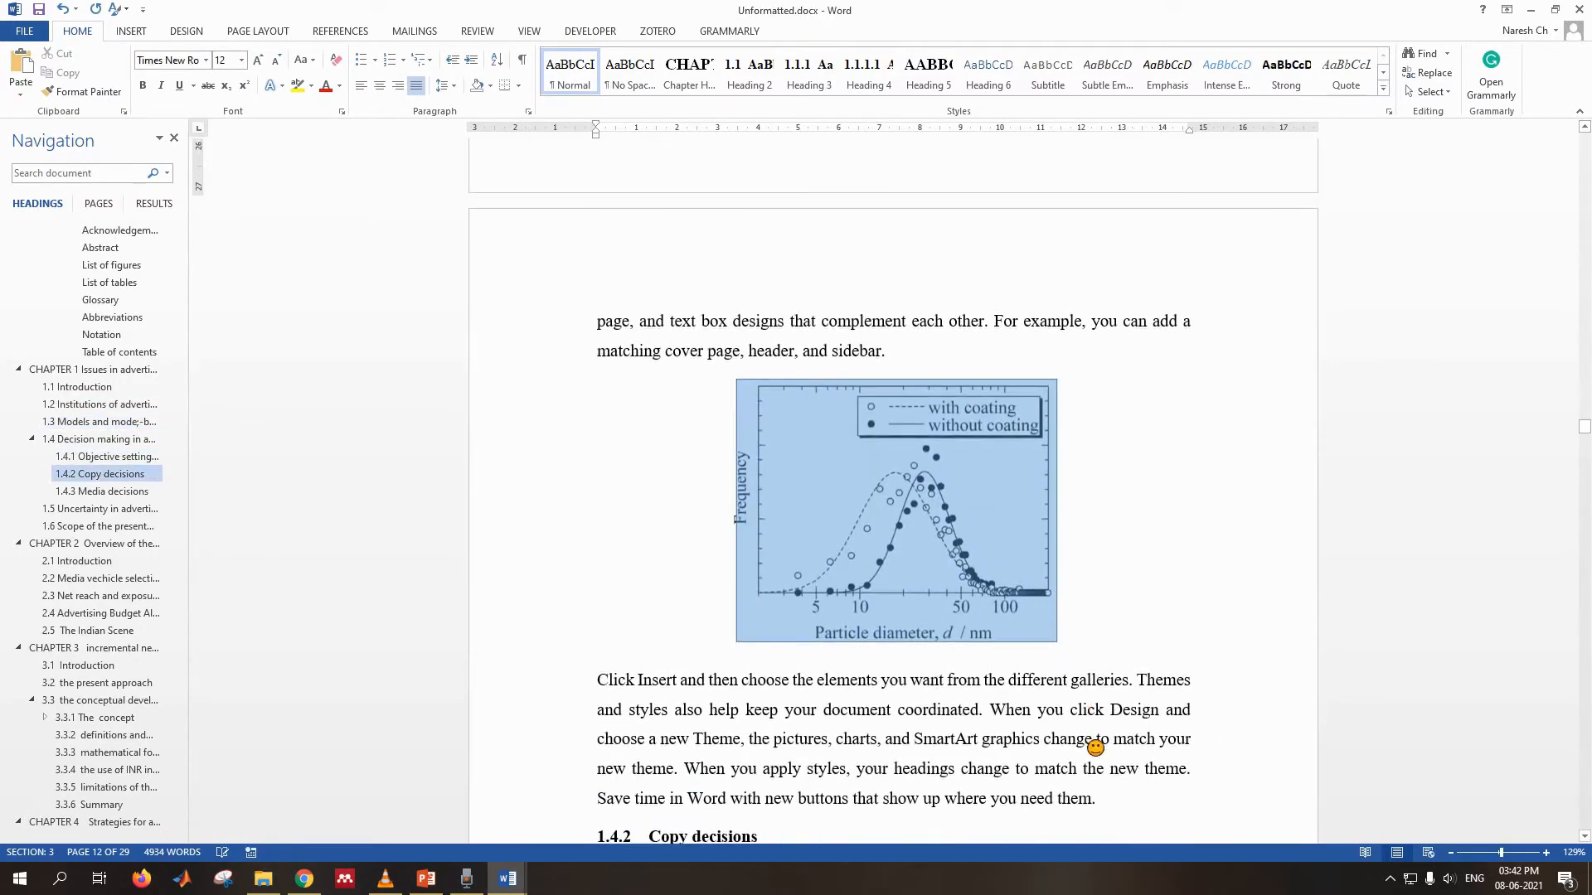
key("ctrl+v")
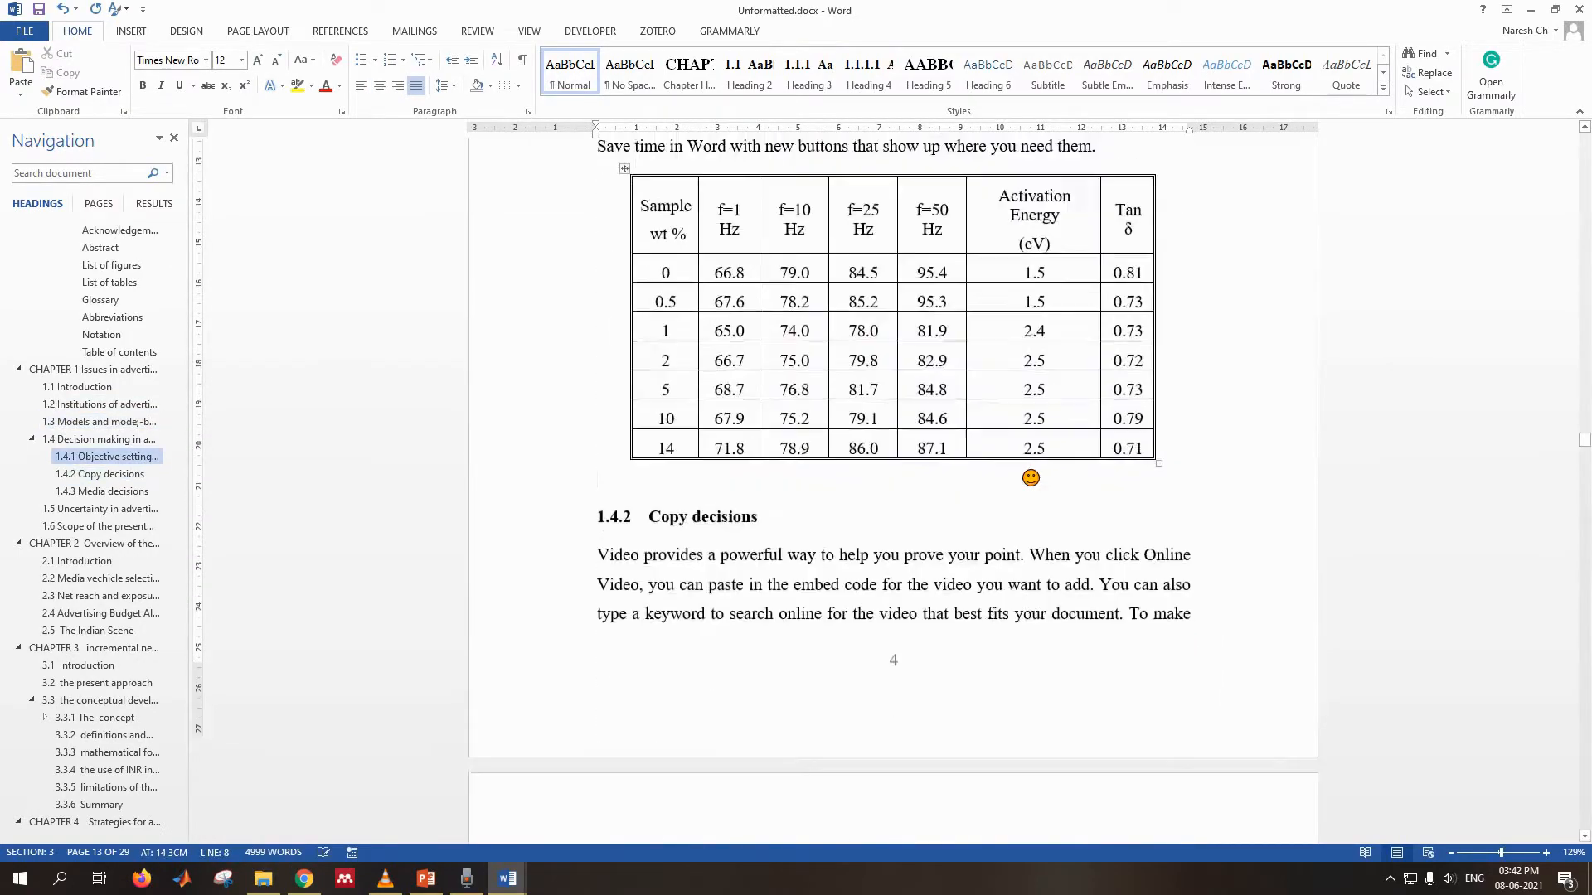
- Paste the table on a new line at the end of section 2.1, before the 2.2 heading
scroll(1032, 485, "down", 7)
scroll(1032, 484, "down", 20)
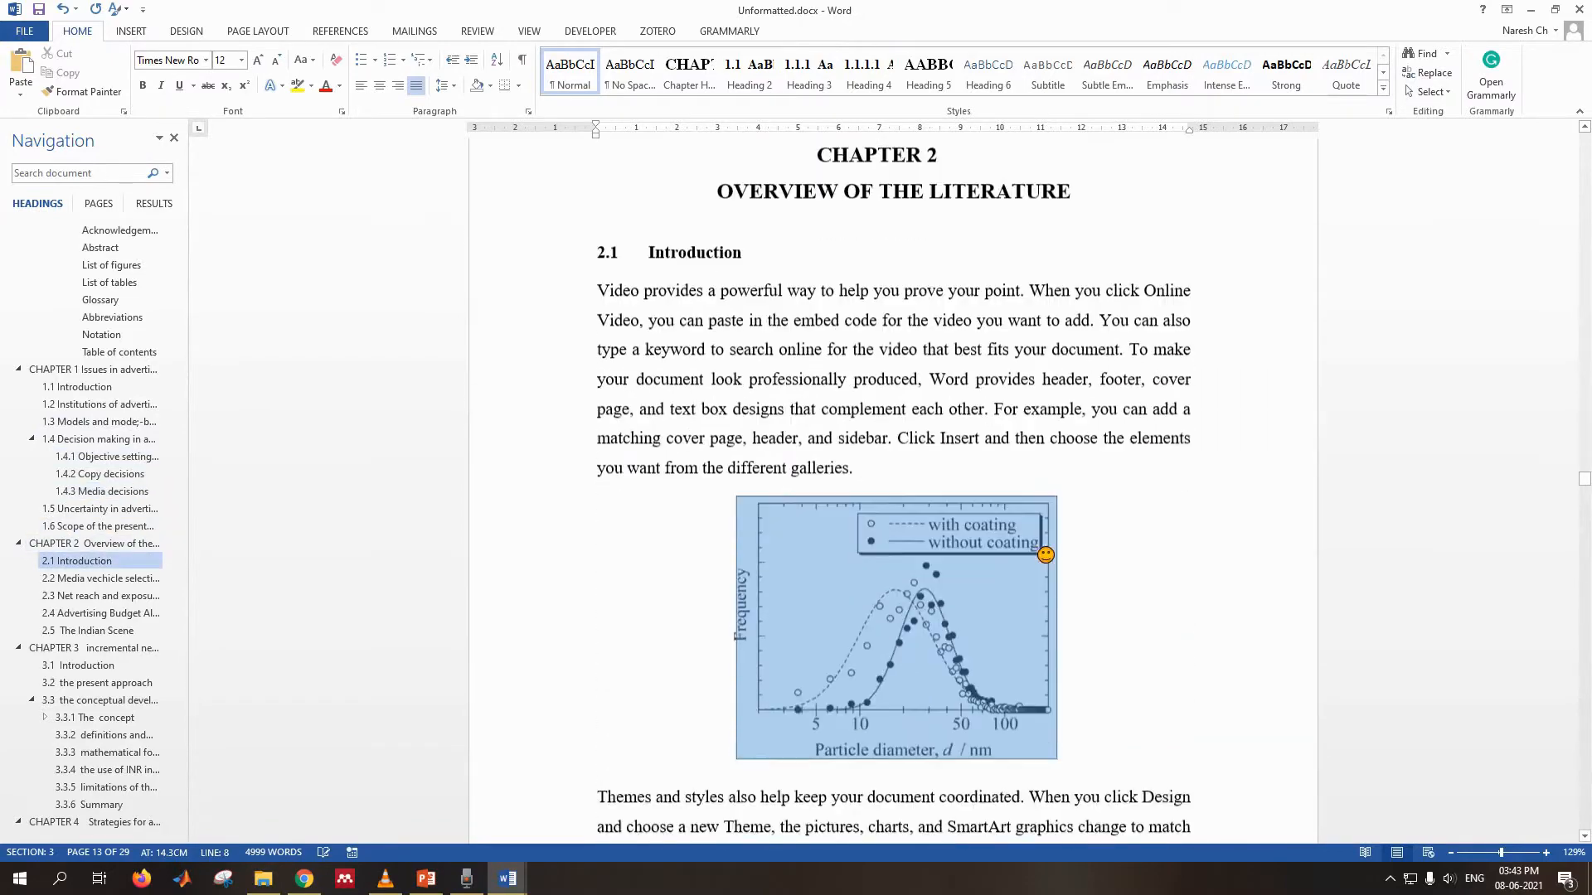
left_click(1134, 511)
key("Return")
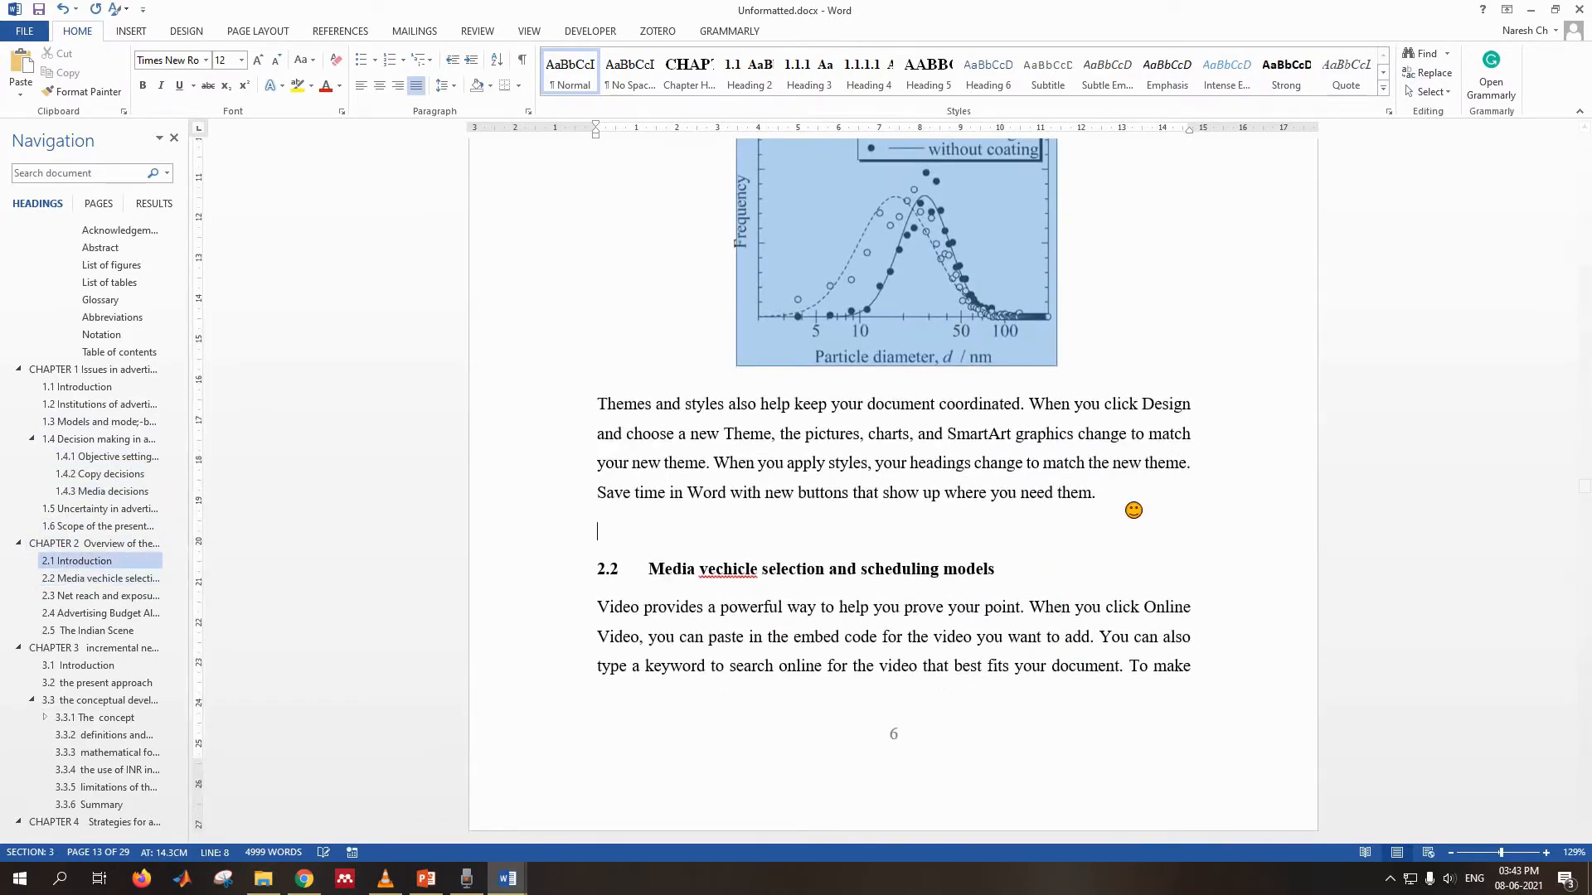
key("ctrl+v")
scroll(1139, 514, "down", 10)
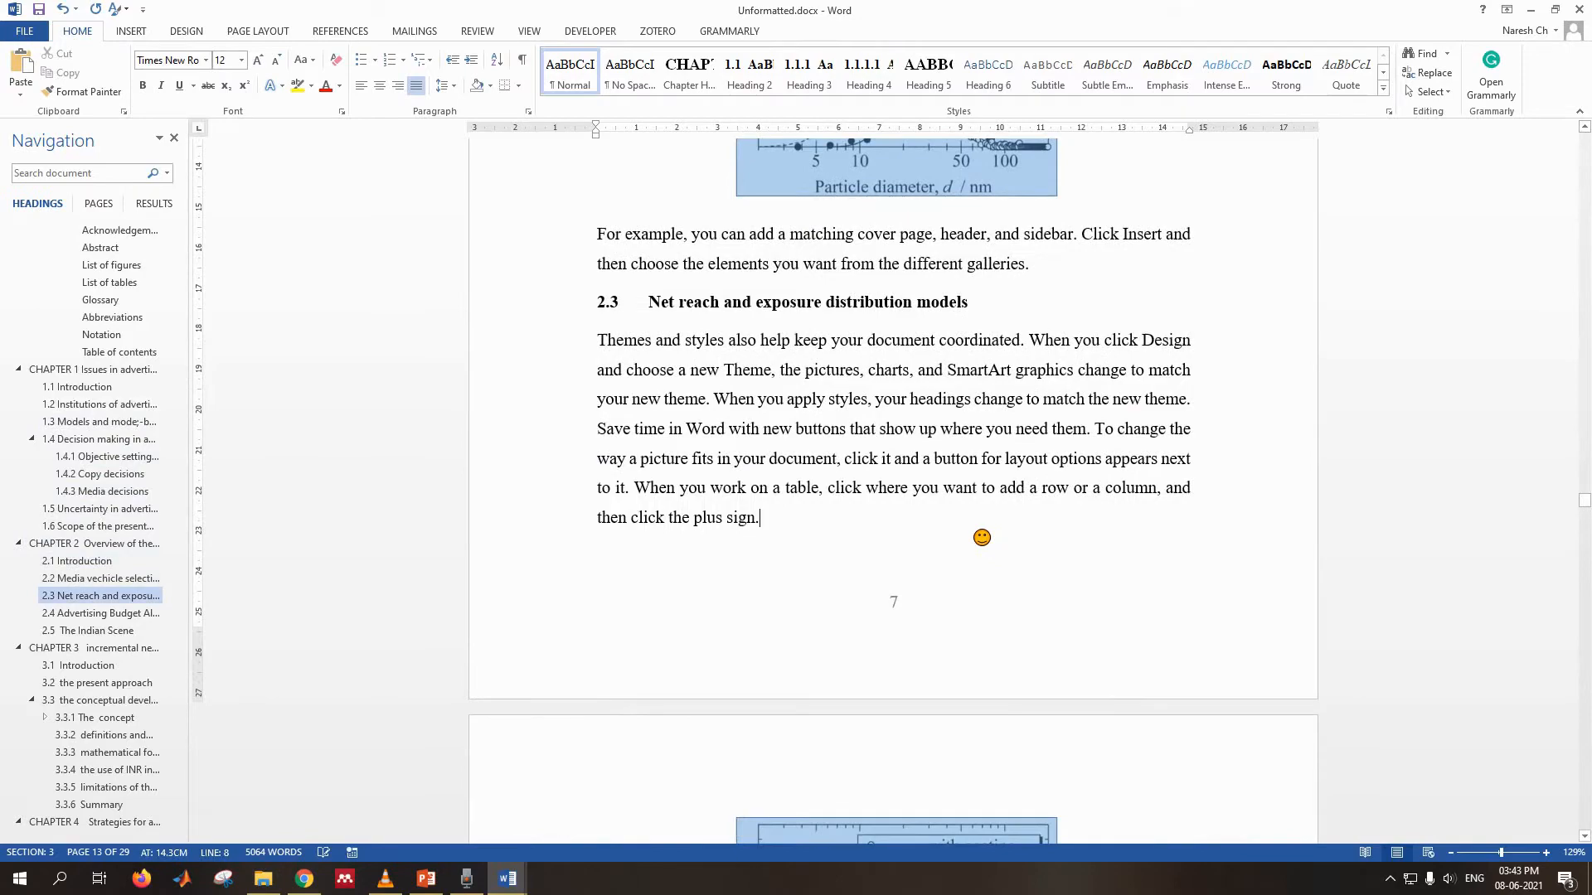
key("Return")
key("ctrl+v")
key("ctrl+z")
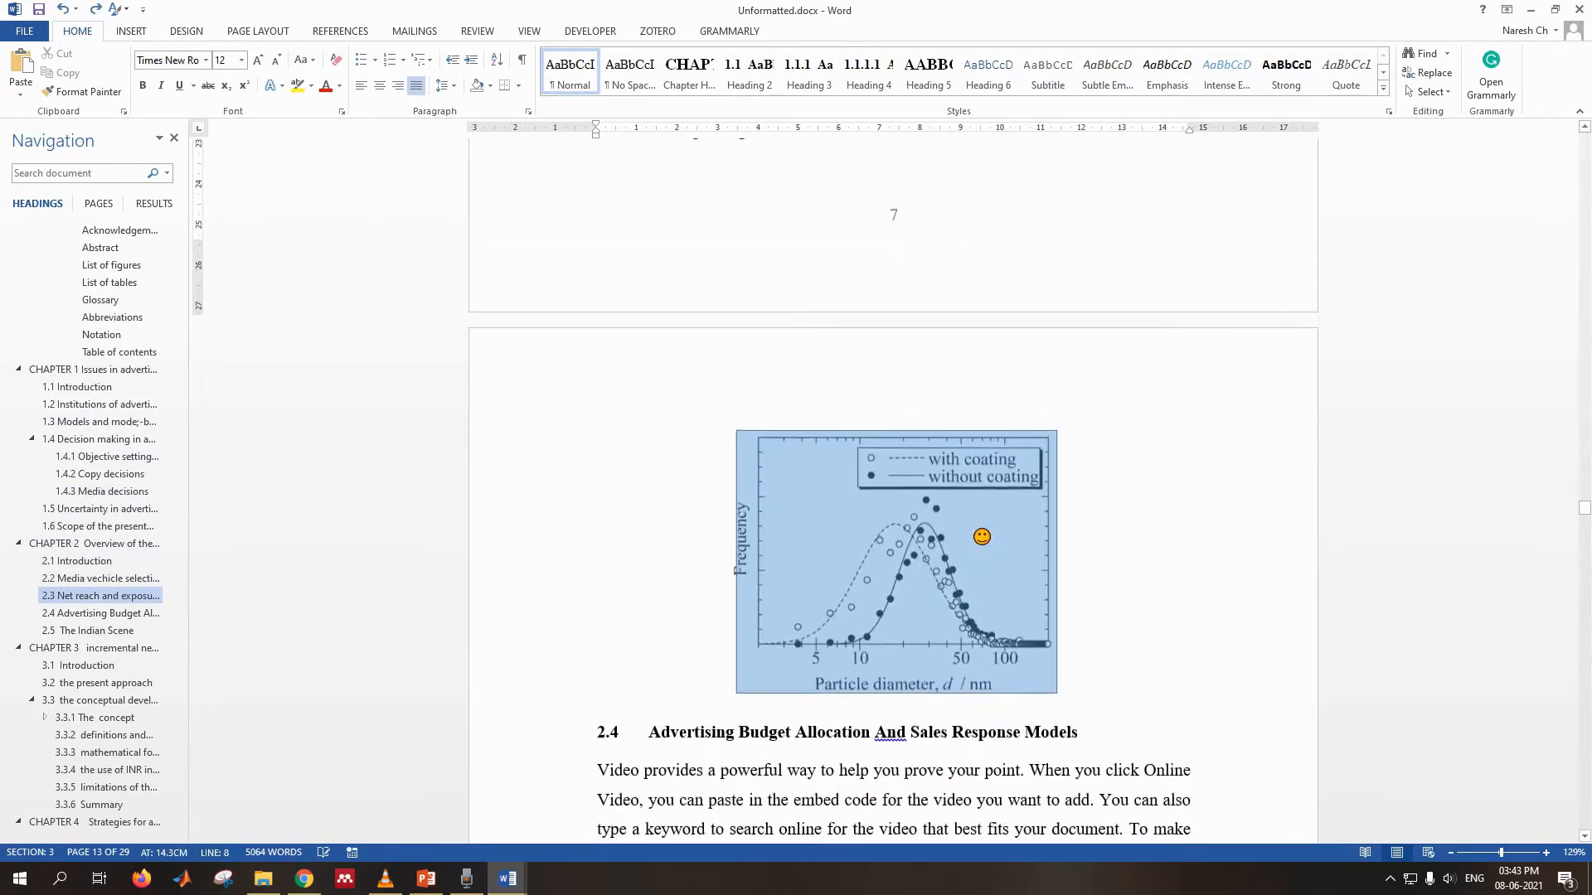
- Paste the table below the last paragraph of section 2.5, at the end of Chapter 2
scroll(982, 536, "down", 5)
scroll(1123, 284, "down", 12)
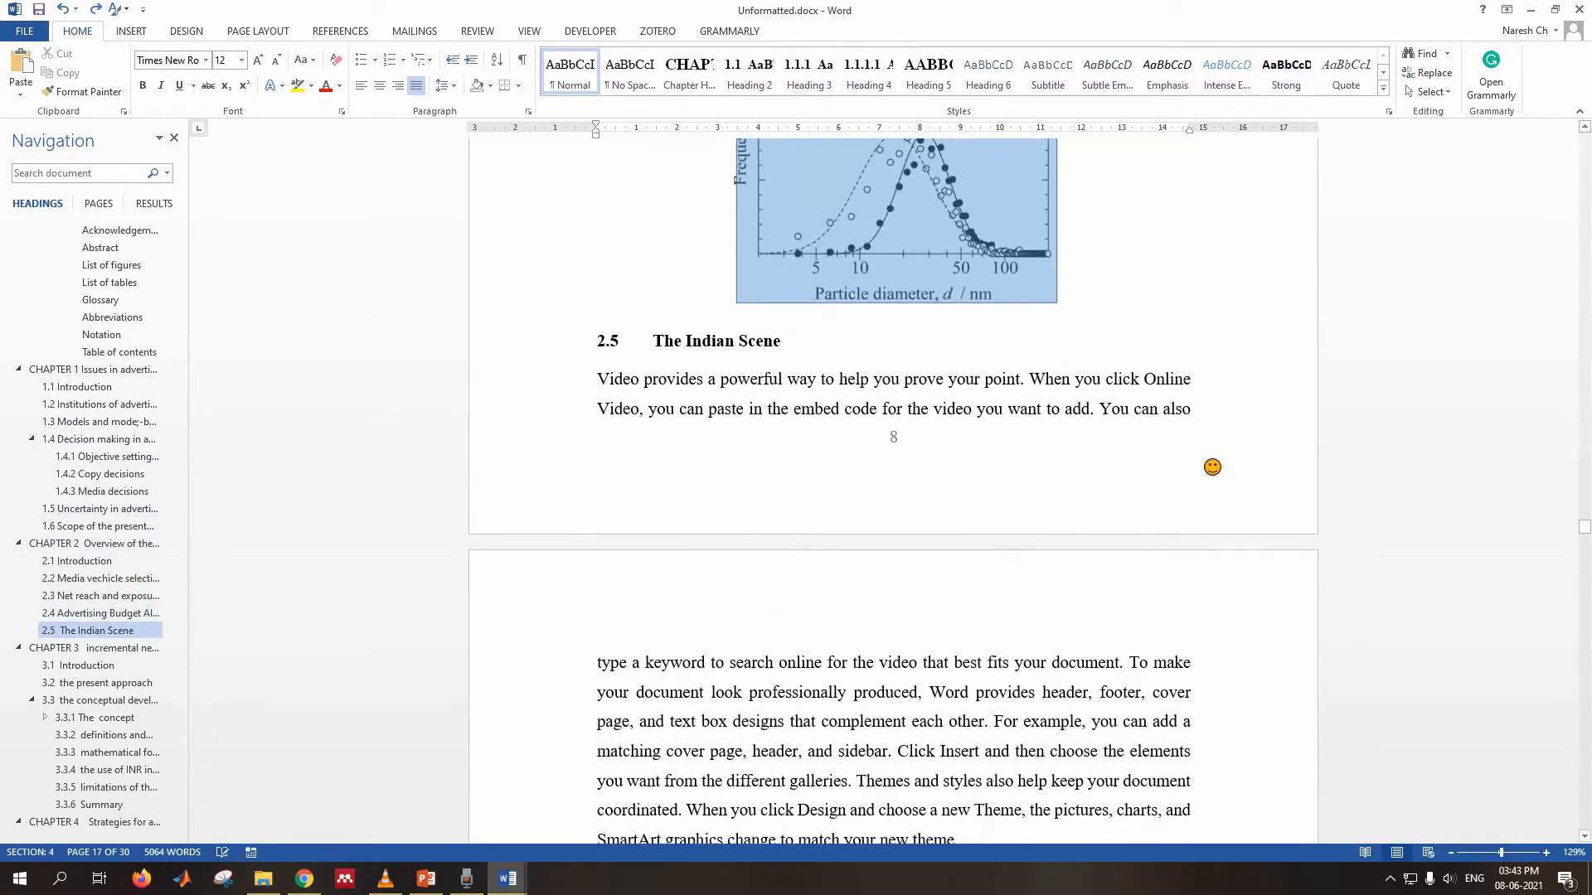
scroll(1212, 467, "down", 3)
left_click(1031, 544)
key("ctrl+v")
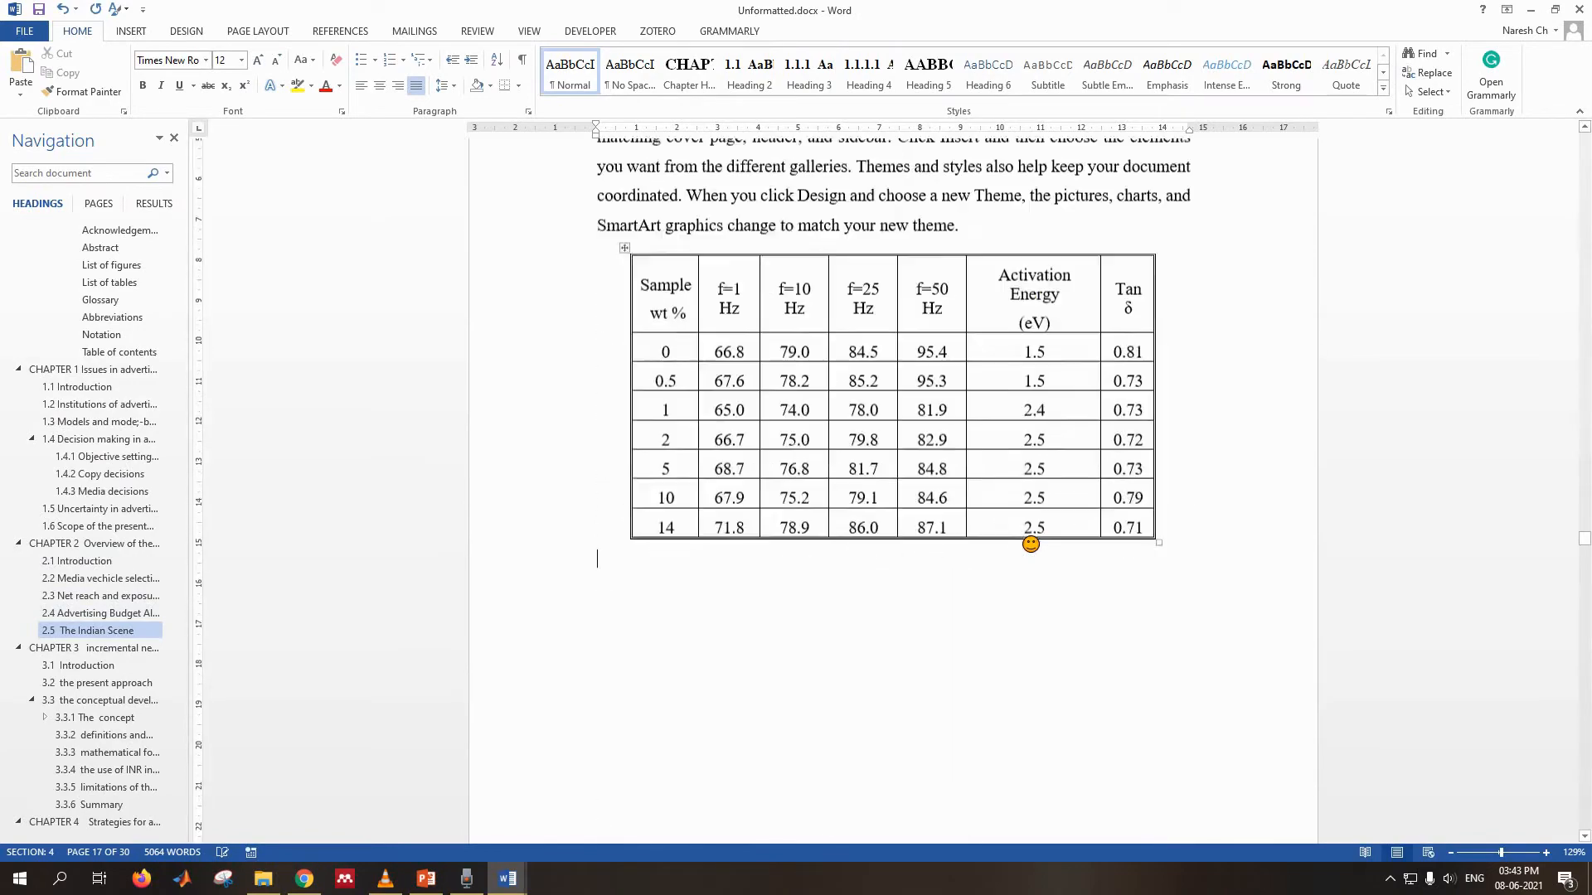
- Paste the table on a new line at the end of section 3.3.1.1, before the 3.3.2 heading
scroll(1031, 544, "down", 20)
scroll(1036, 537, "down", 6)
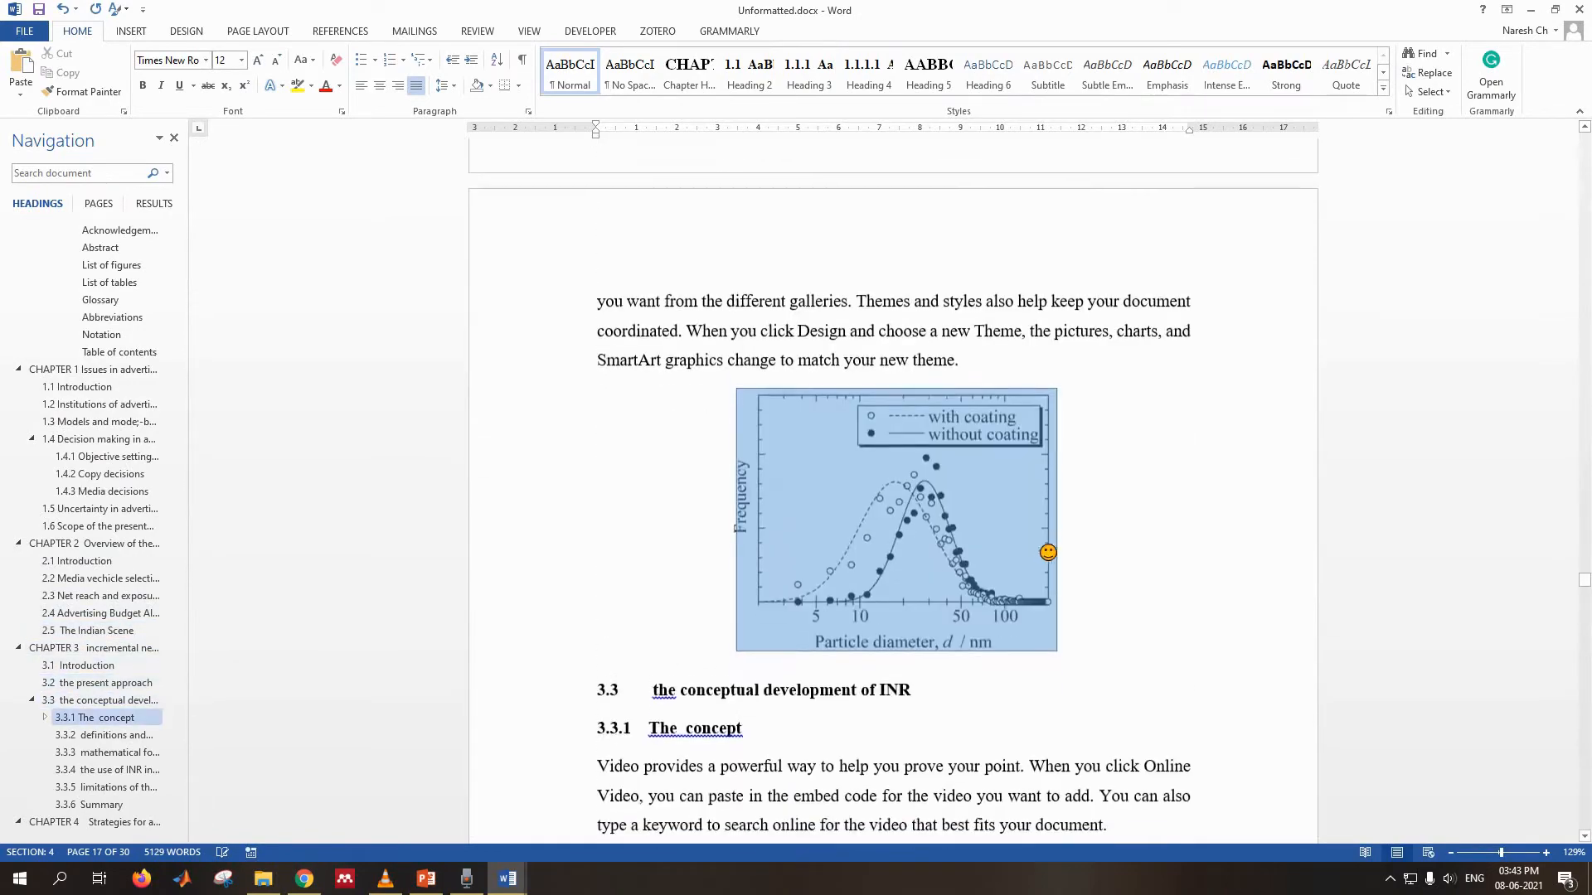
scroll(1125, 513, "down", 6)
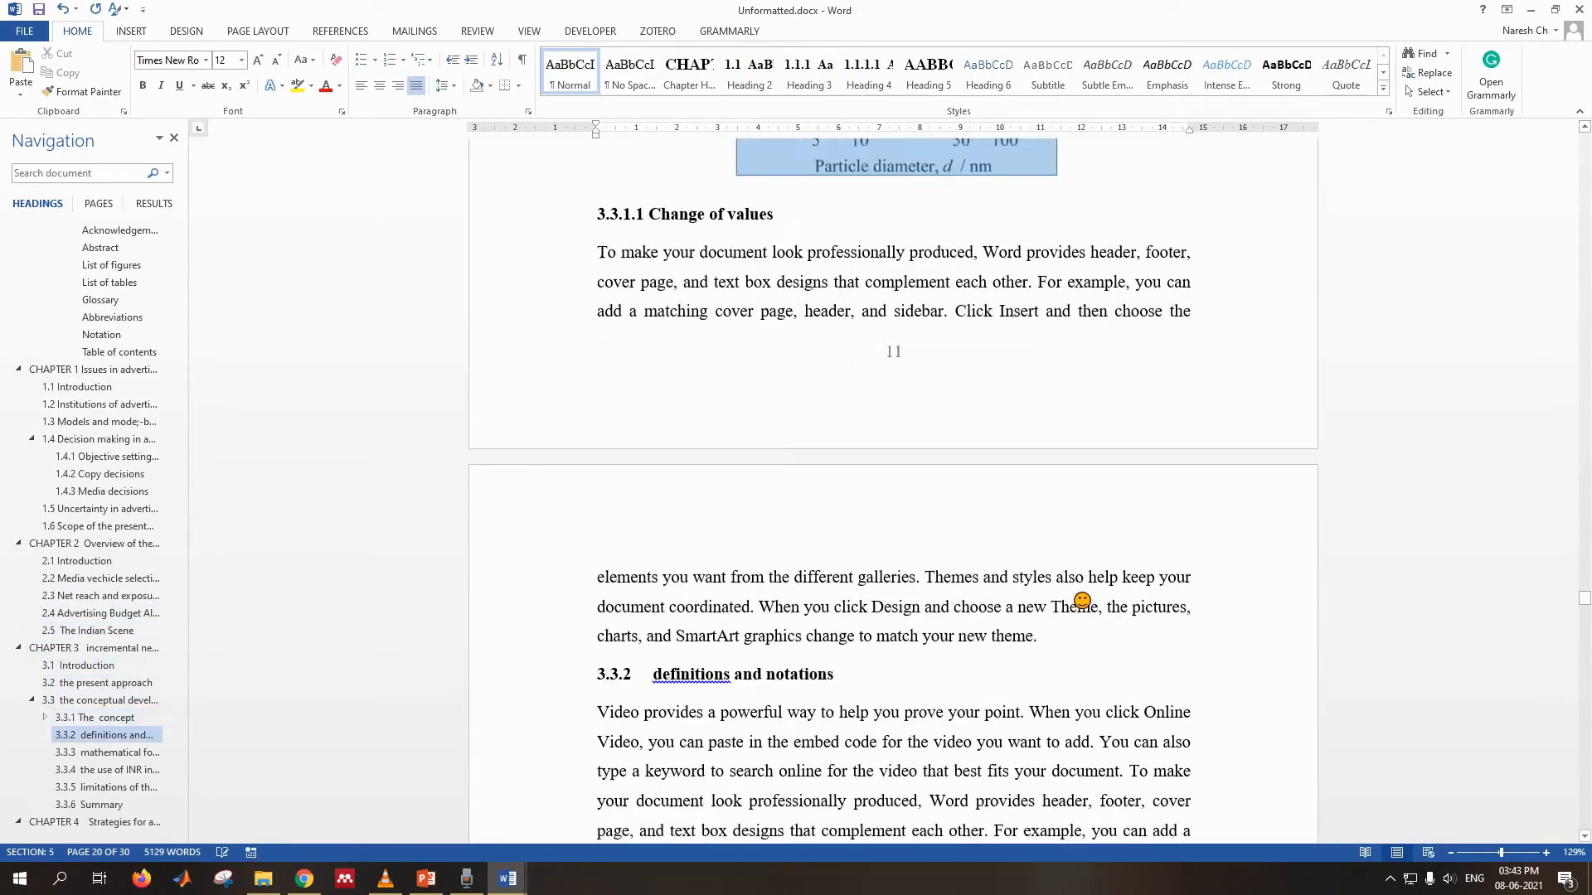
key("Return")
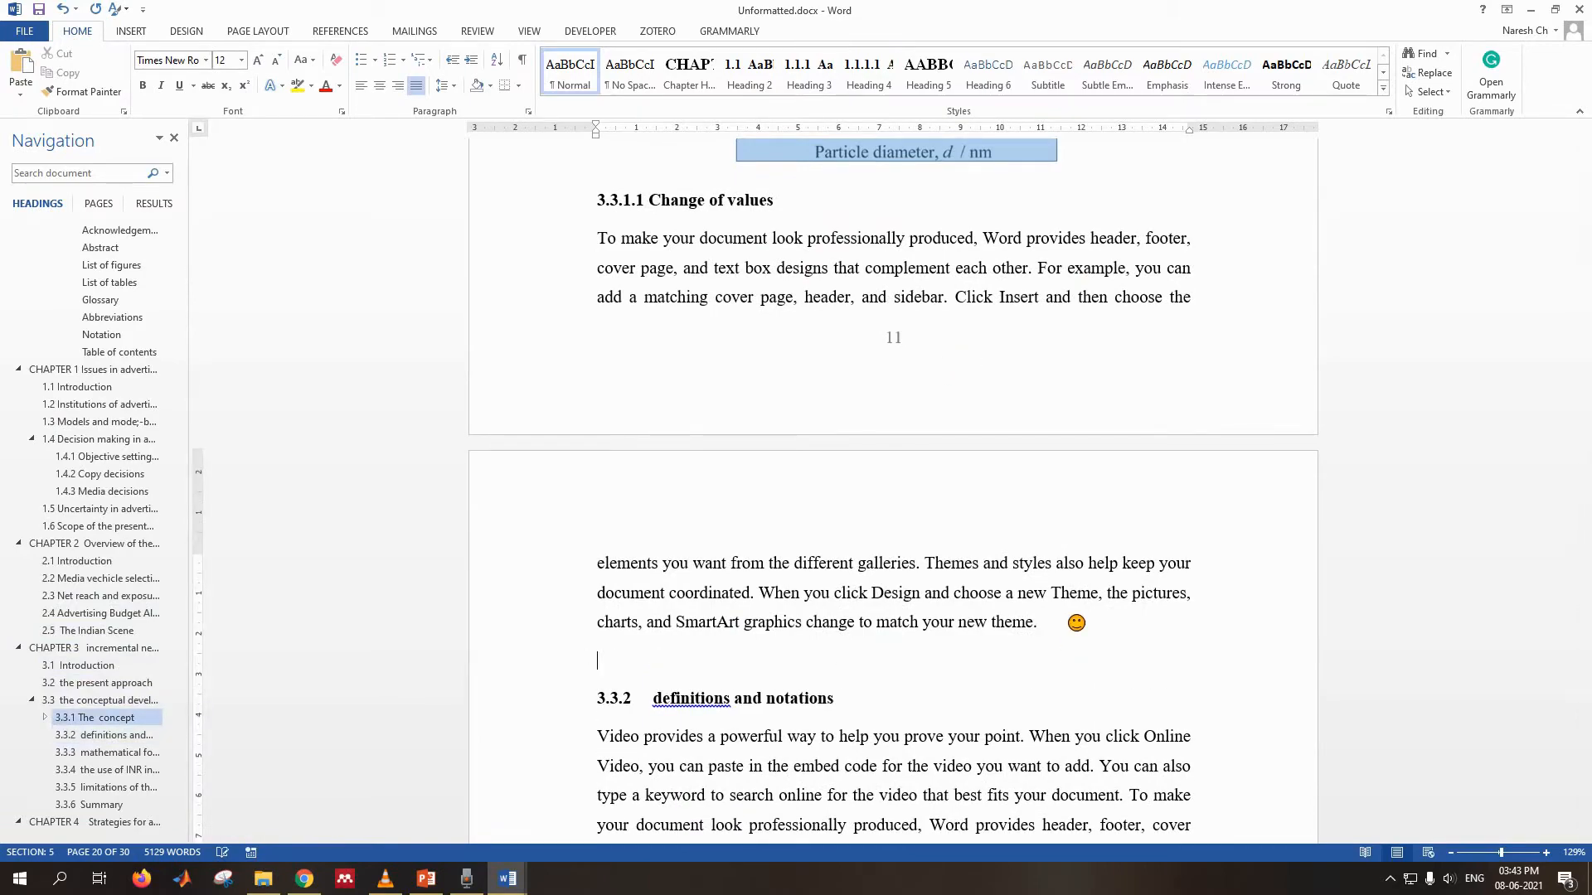
key("ctrl+v")
- Paste the table below the section 3.3.5 paragraph, before the 3.3.6 Summary heading
scroll(1069, 626, "down", 20)
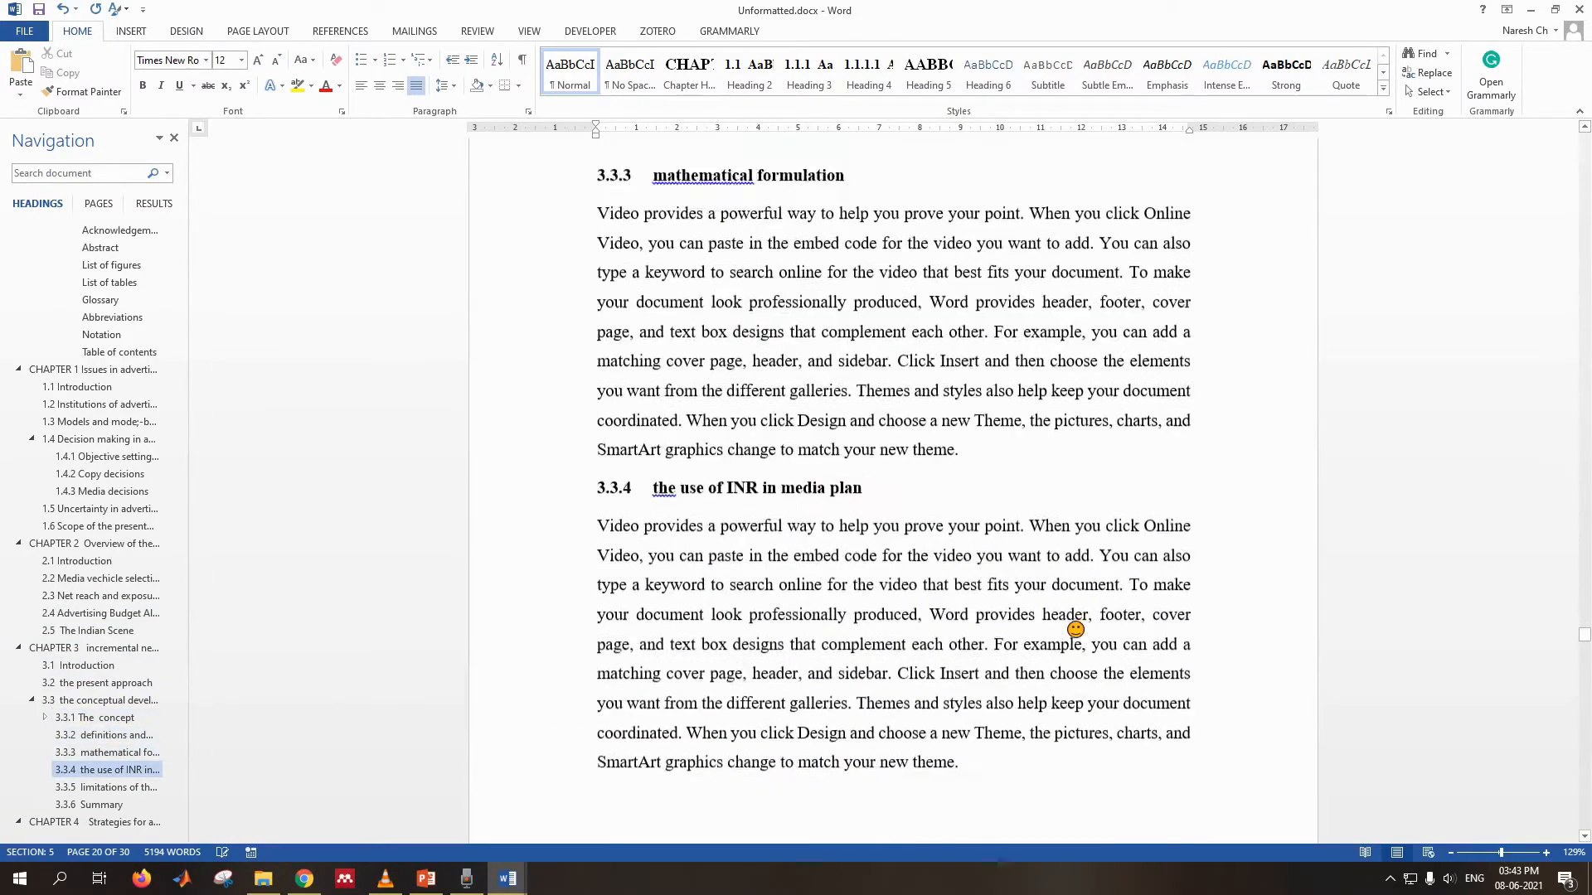
scroll(1024, 492, "down", 9)
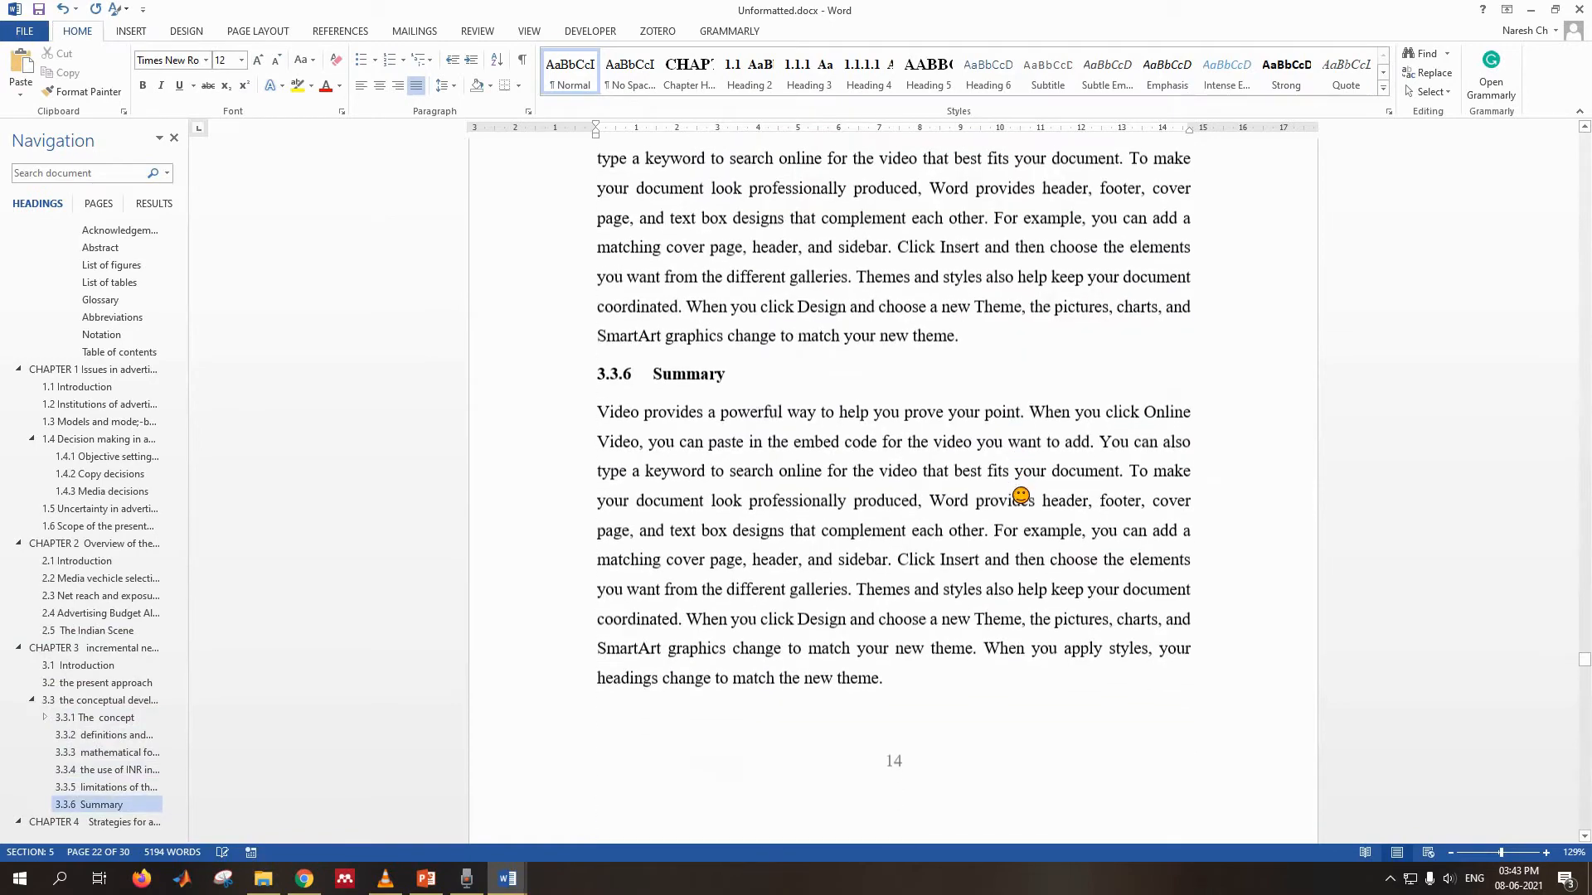
left_click(1002, 340)
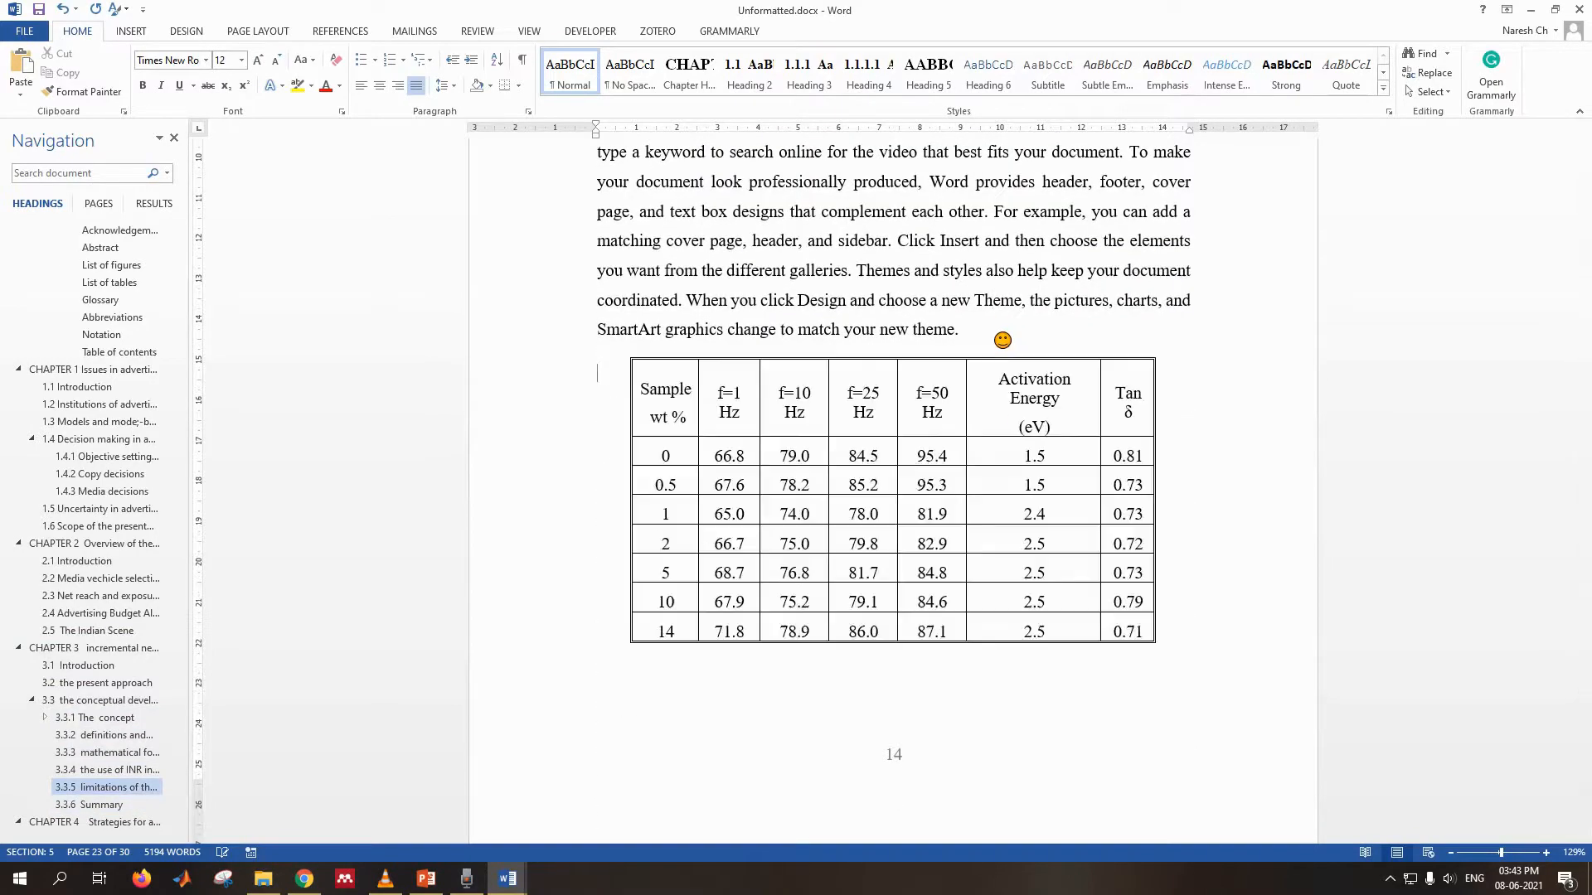
- Paste the table on a new line at the end of section 4.3, before the 4.4 heading
scroll(1002, 340, "down", 15)
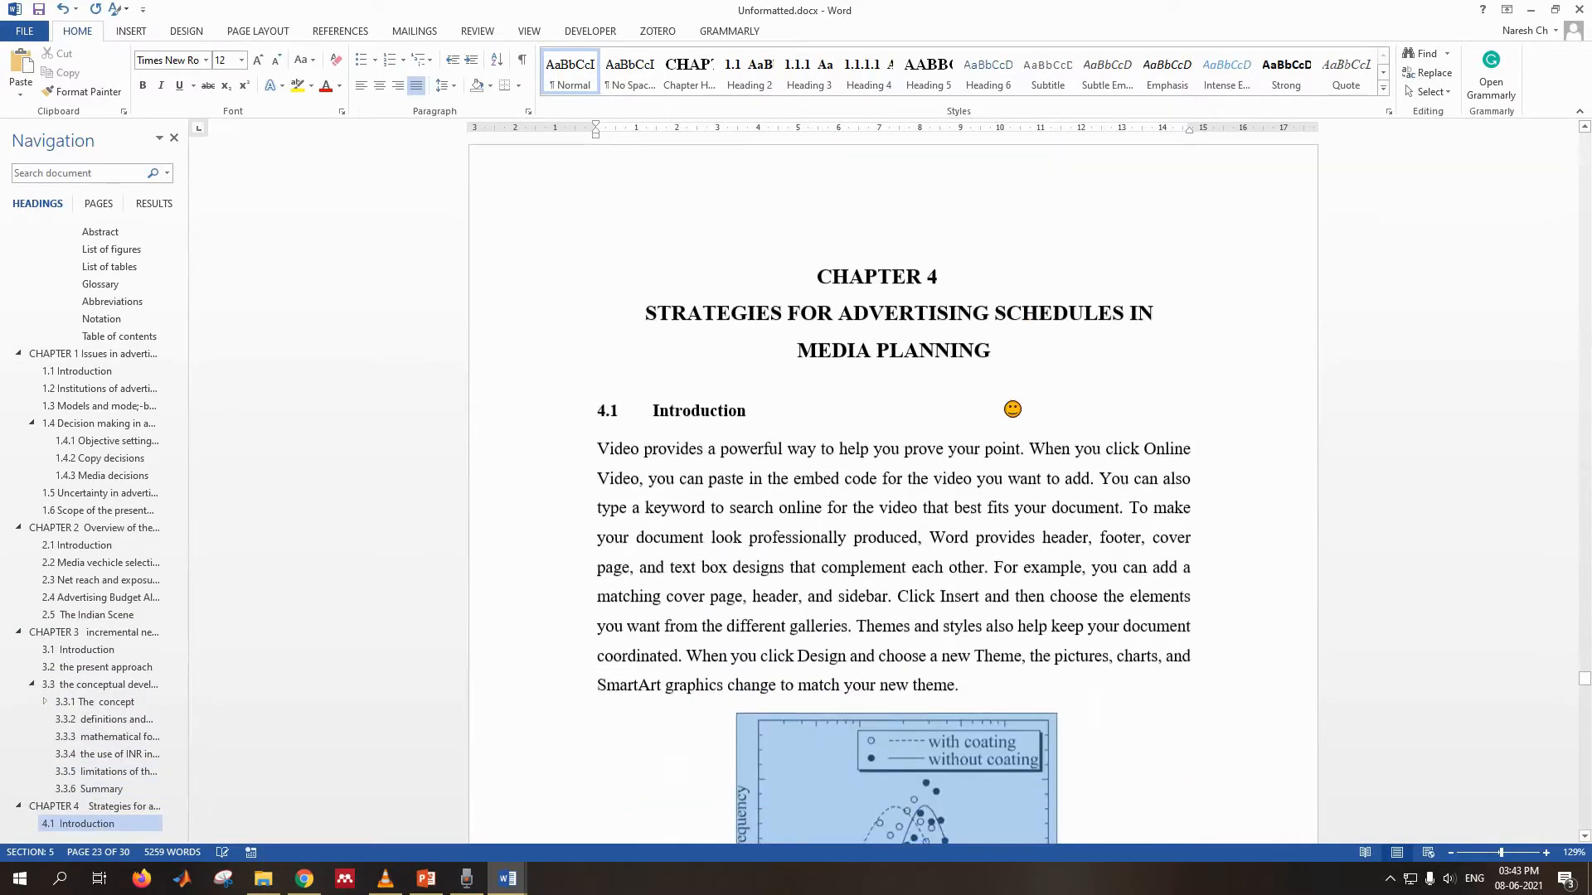
scroll(1013, 408, "down", 15)
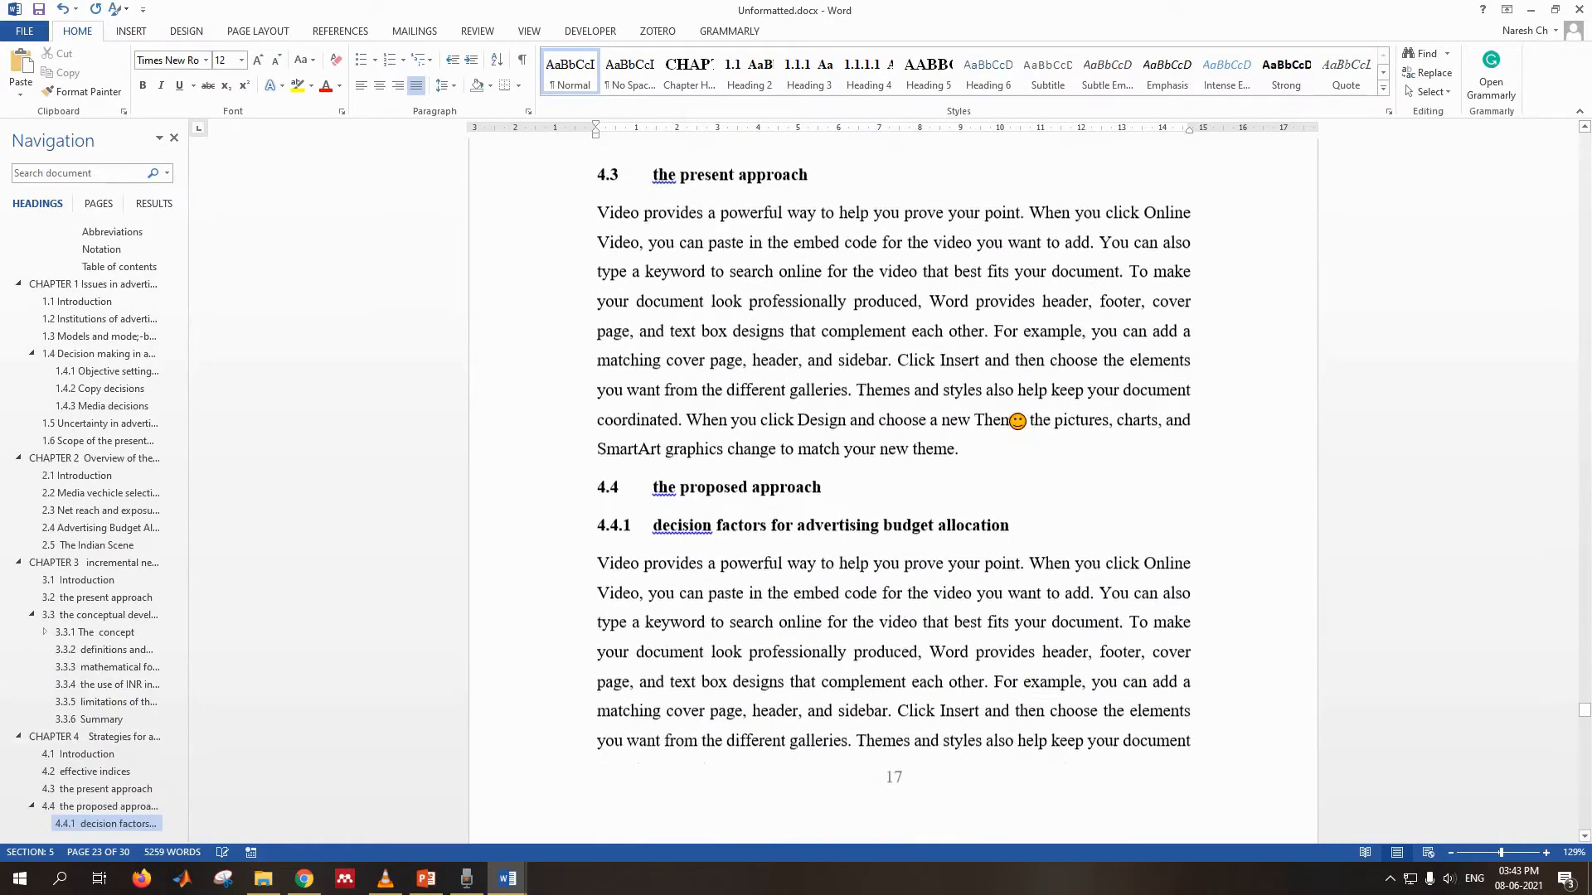
left_click(1005, 448)
key("Return")
key("ctrl+v")
- Paste the table on a new line below the section 4.4.2 paragraph
scroll(1005, 451, "down", 4)
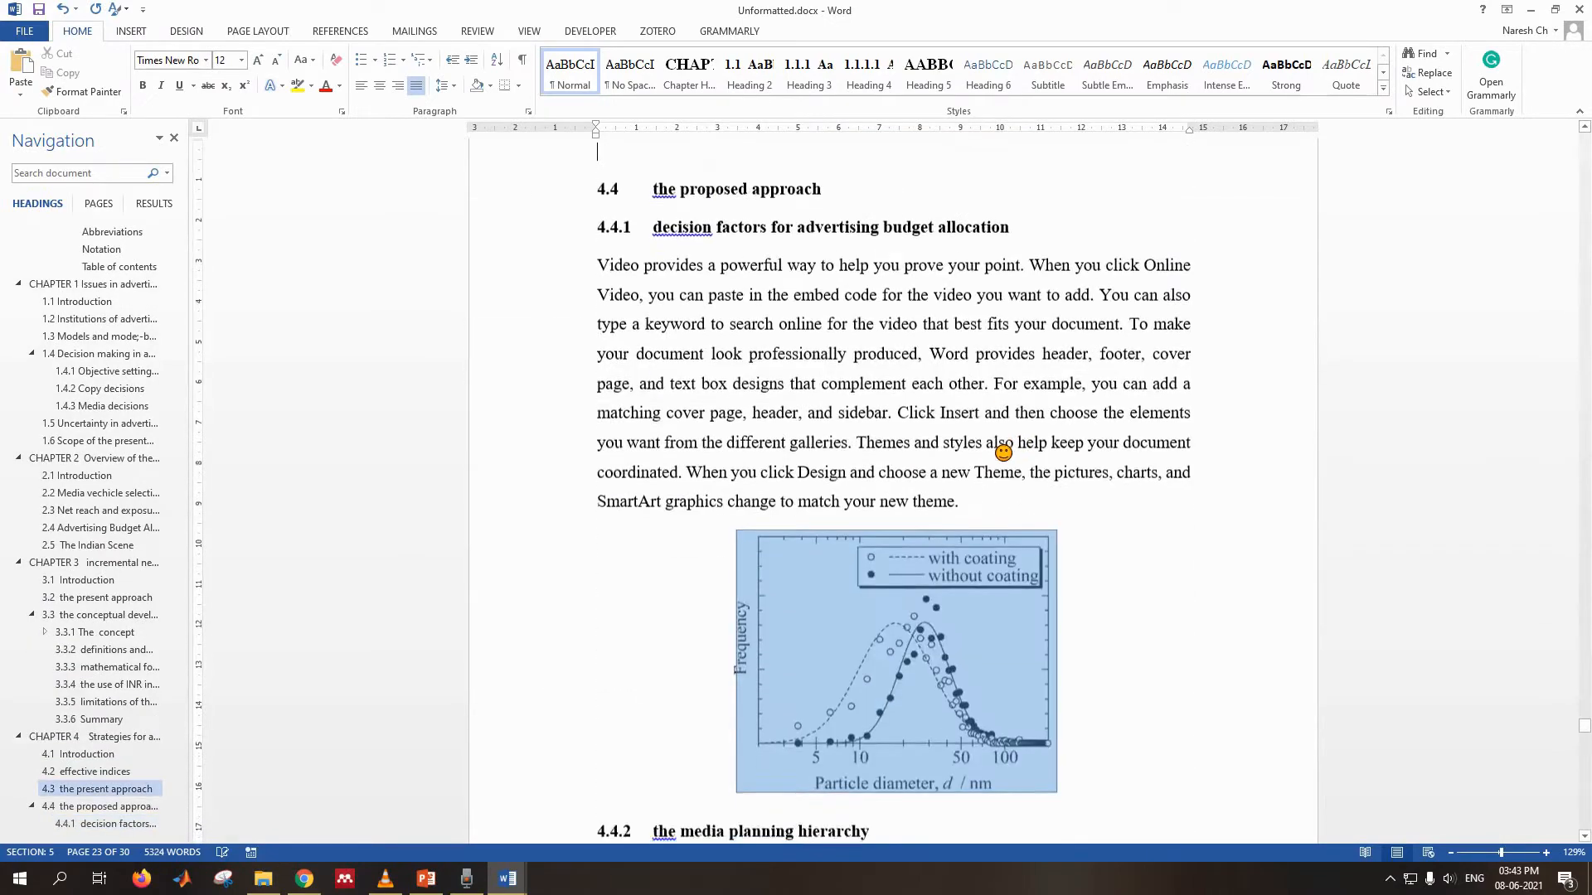
scroll(1005, 456, "down", 8)
left_click(1015, 421)
key("Return")
type("Sample wt %\tf=1 Hz\tf=10 Hz\tf=25 Hz\tf=50 Hz\tActivation Energy (eV)\tTan δ 0\t66.8\t79.0\t84.5\t95.4\t1.5\t0.81 0.5\t67.6\t78.2\t85.2\t95.3\t1.5\t0.73 1\t65.0\t74.0\t78.0\t81.9\t2.4\t0.73 2\t66.7\t75.0\t79.8\t82.9\t2.5\t0.72 5\t68.7\t76.8\t81.7\t84.8\t2.5\t0.73 10\t67.9\t75.2\t79.1\t84.6\t2.5\t0.79 14\t71.8\t78.9\t86.0\t87.1\t2.5\t0.71")
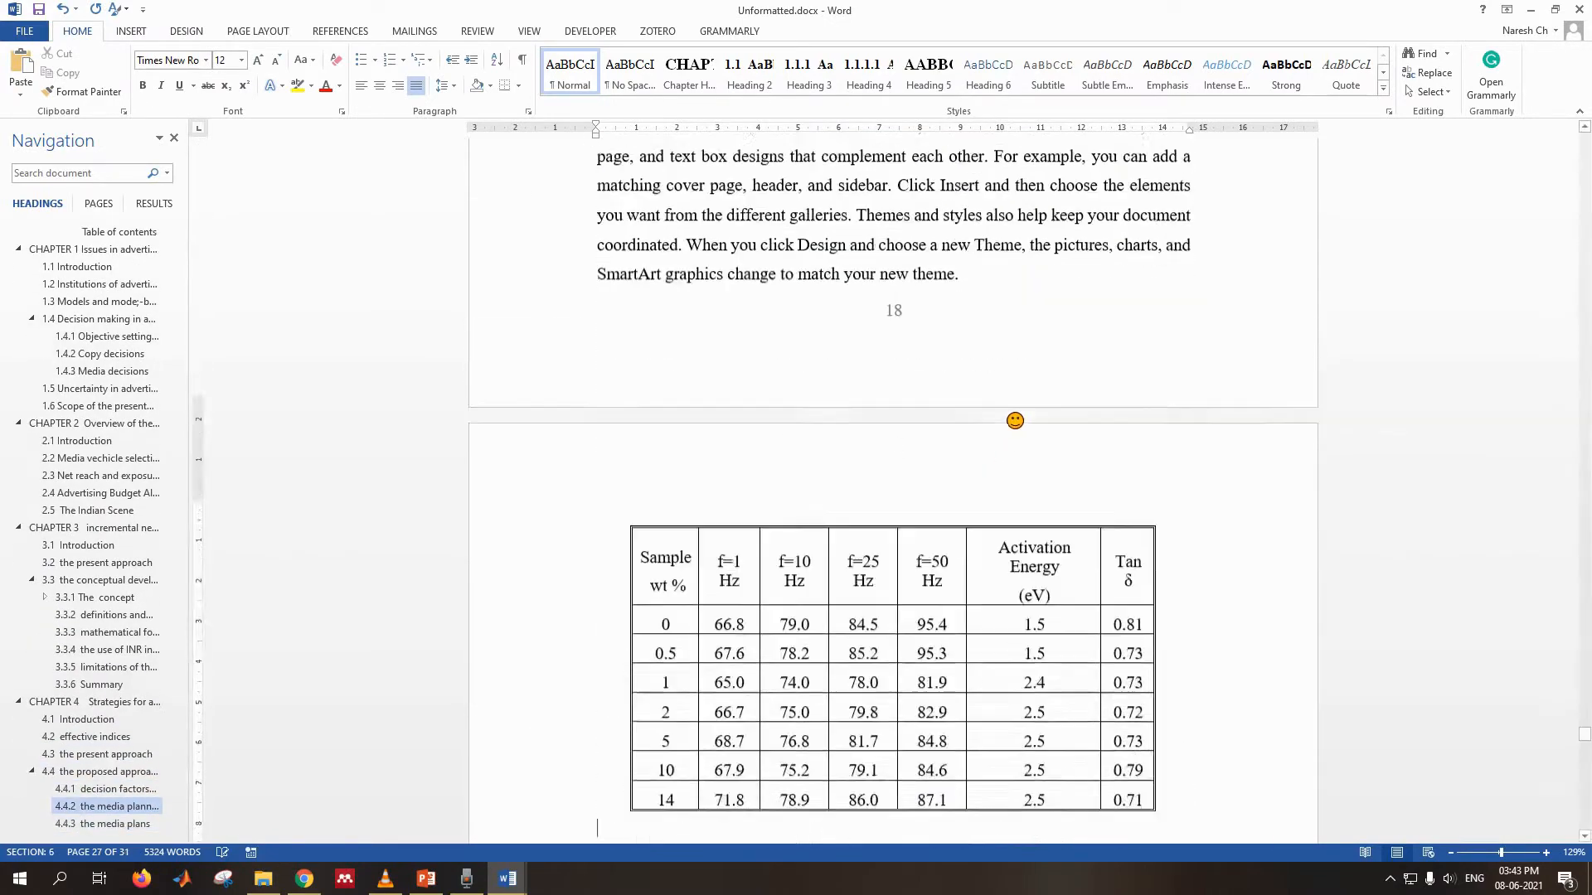
- Look over the remaining subsections of section 4.4 and return to the Chapter 1 heading
scroll(1014, 421, "down", 15)
scroll(1015, 468, "up", 1)
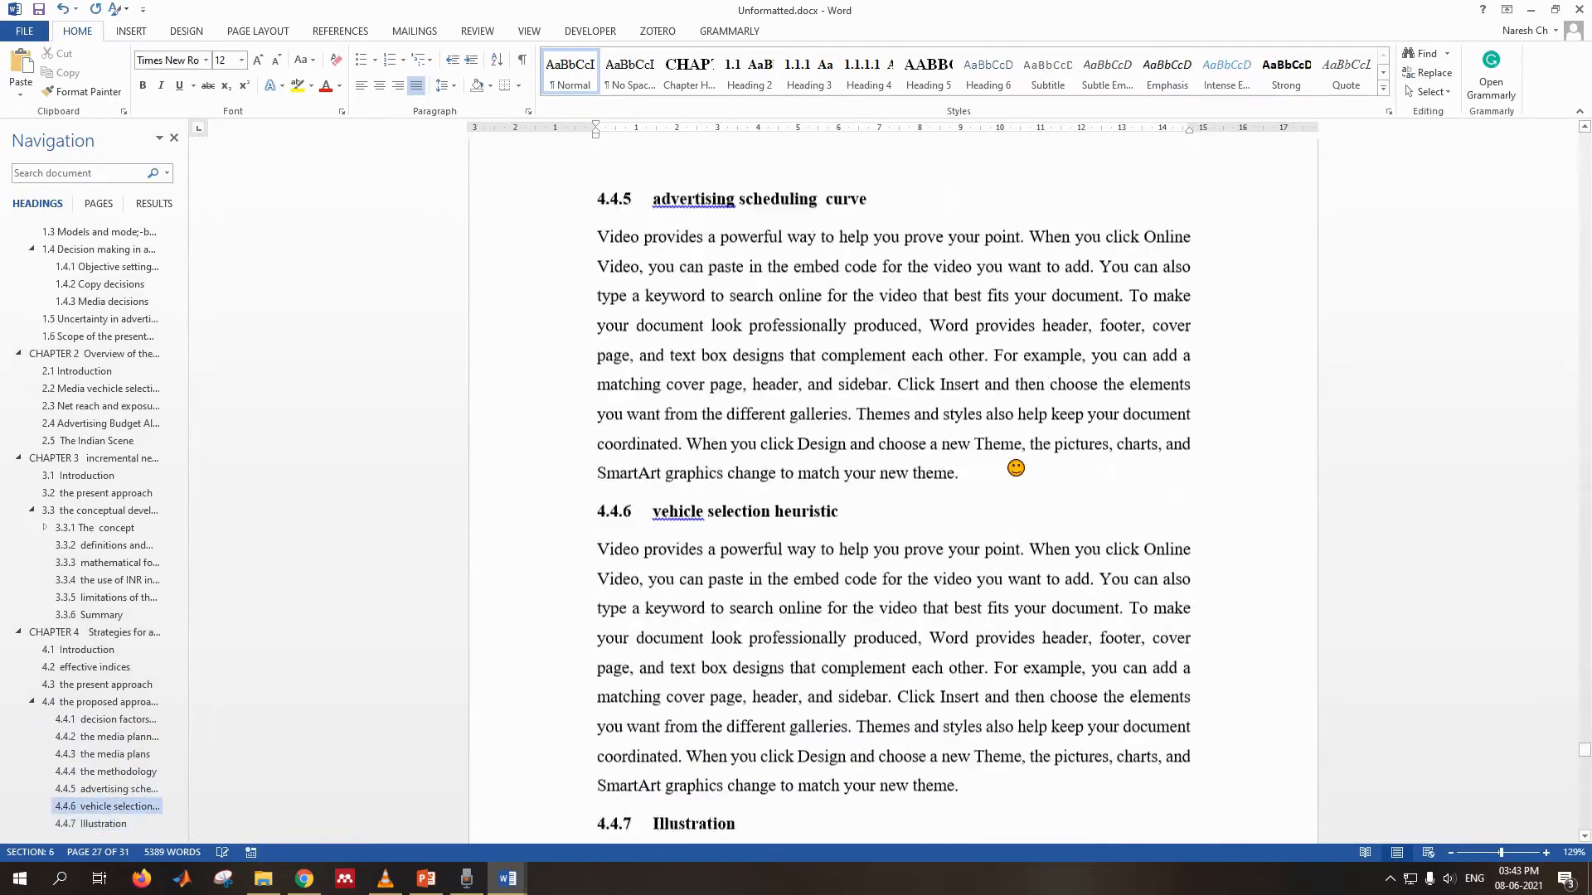
scroll(1016, 468, "up", 15)
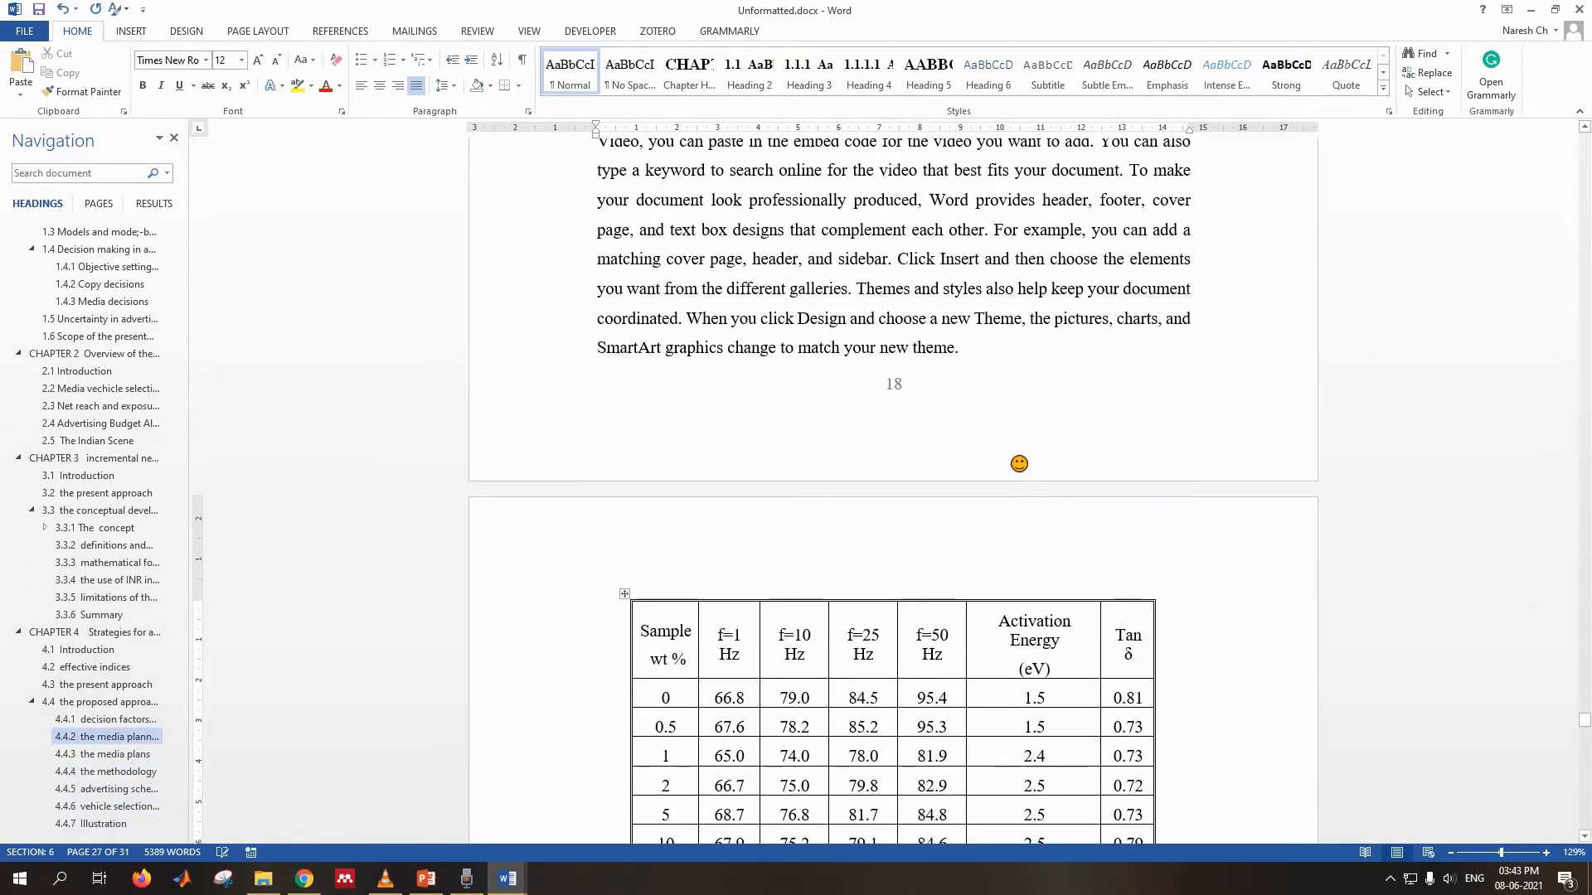
scroll(116, 274, "up", 4)
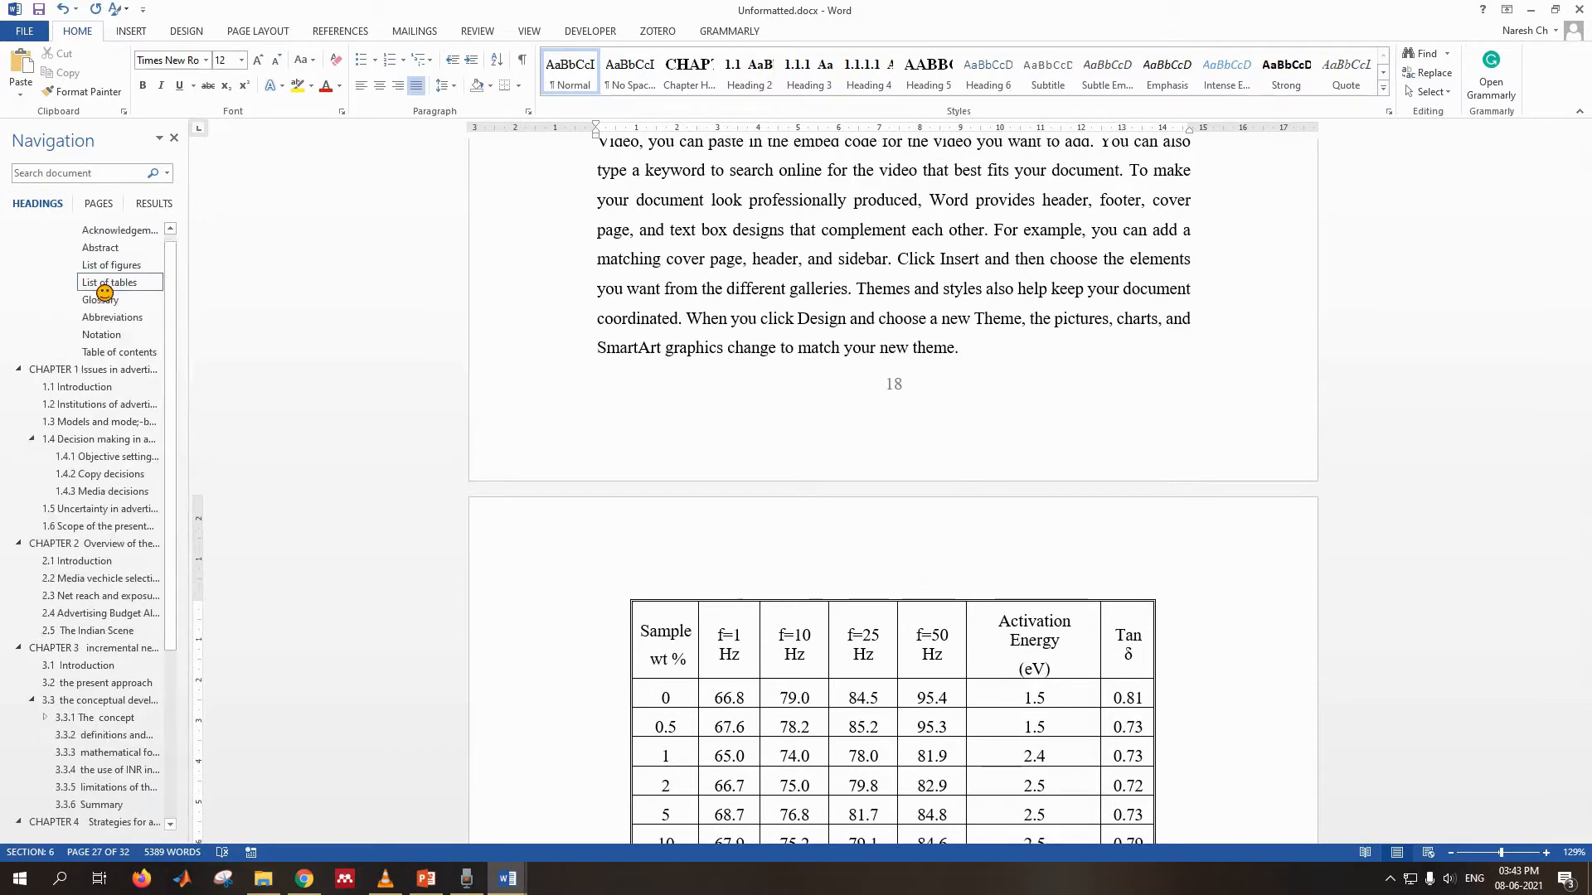
left_click(86, 374)
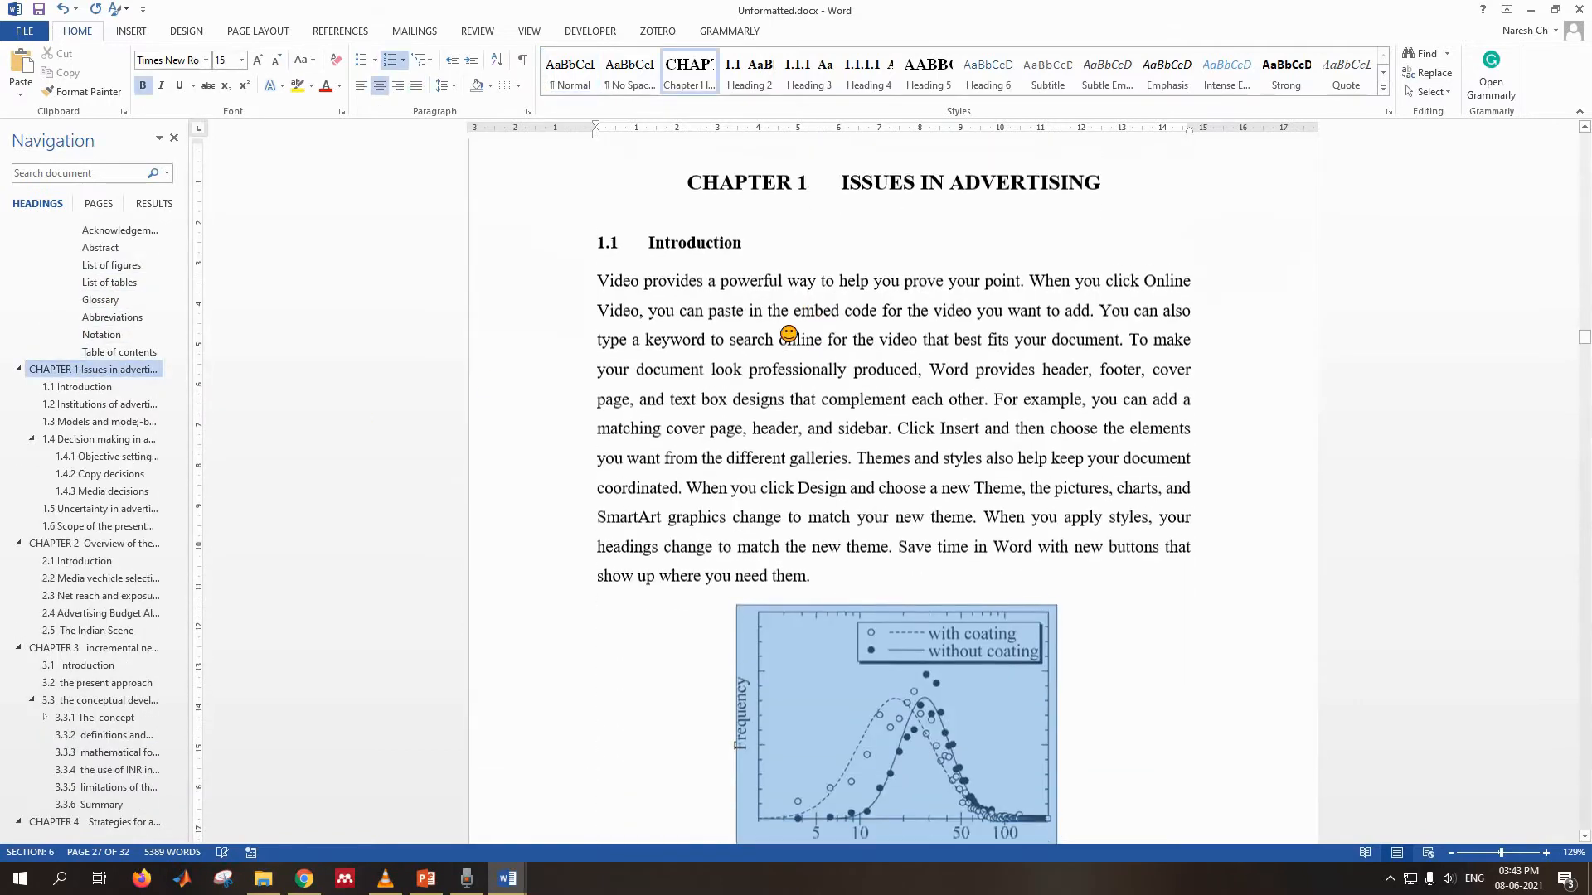
right_click(929, 669)
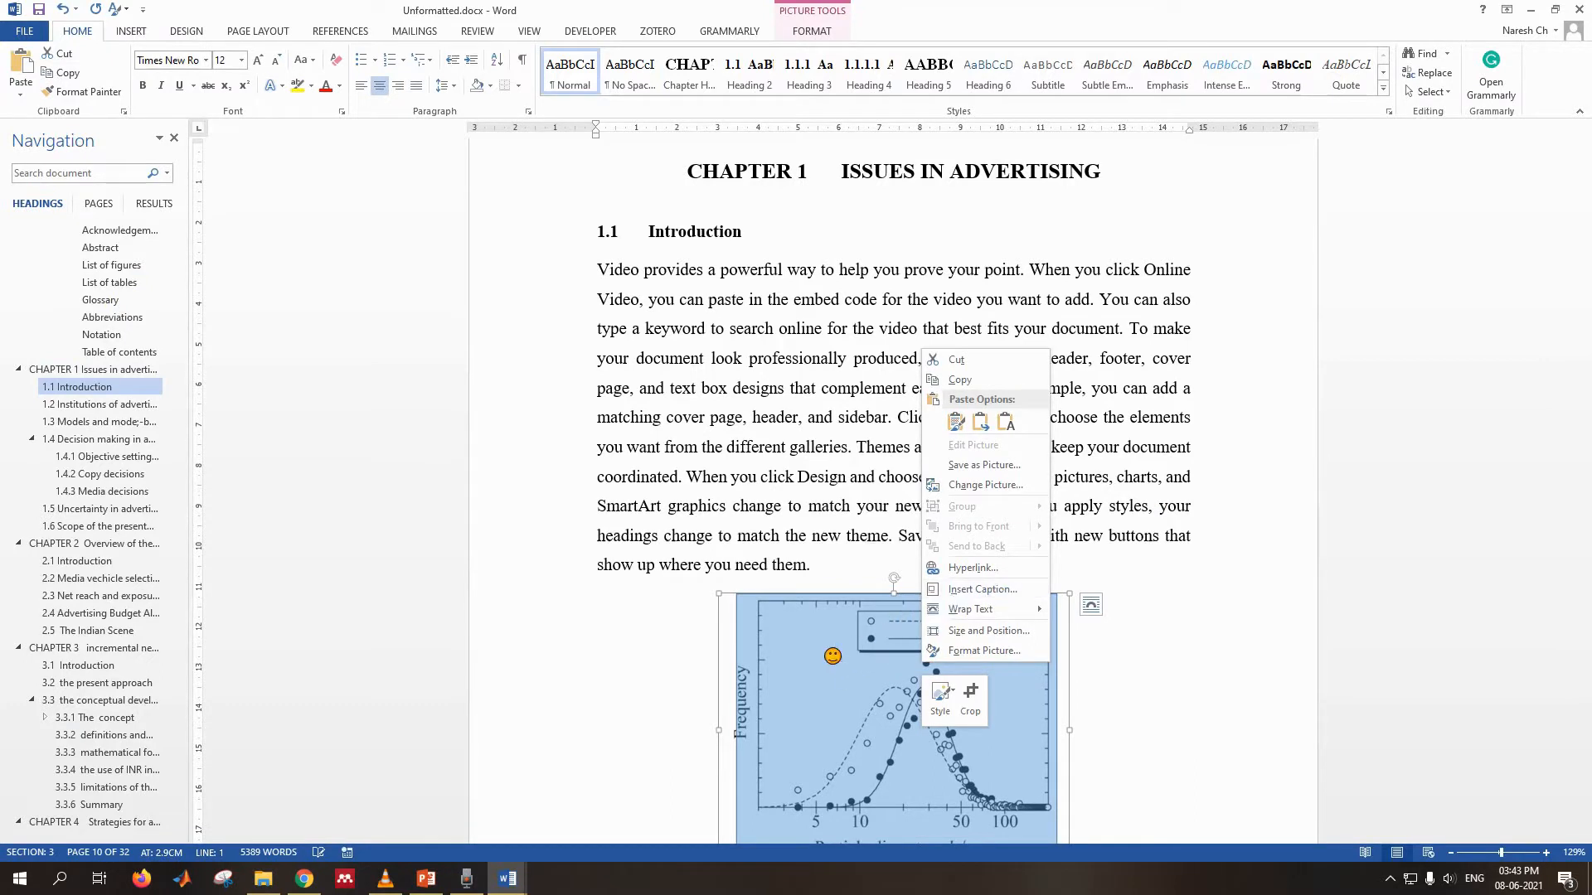
scroll(833, 654, "down", 3)
right_click(813, 476)
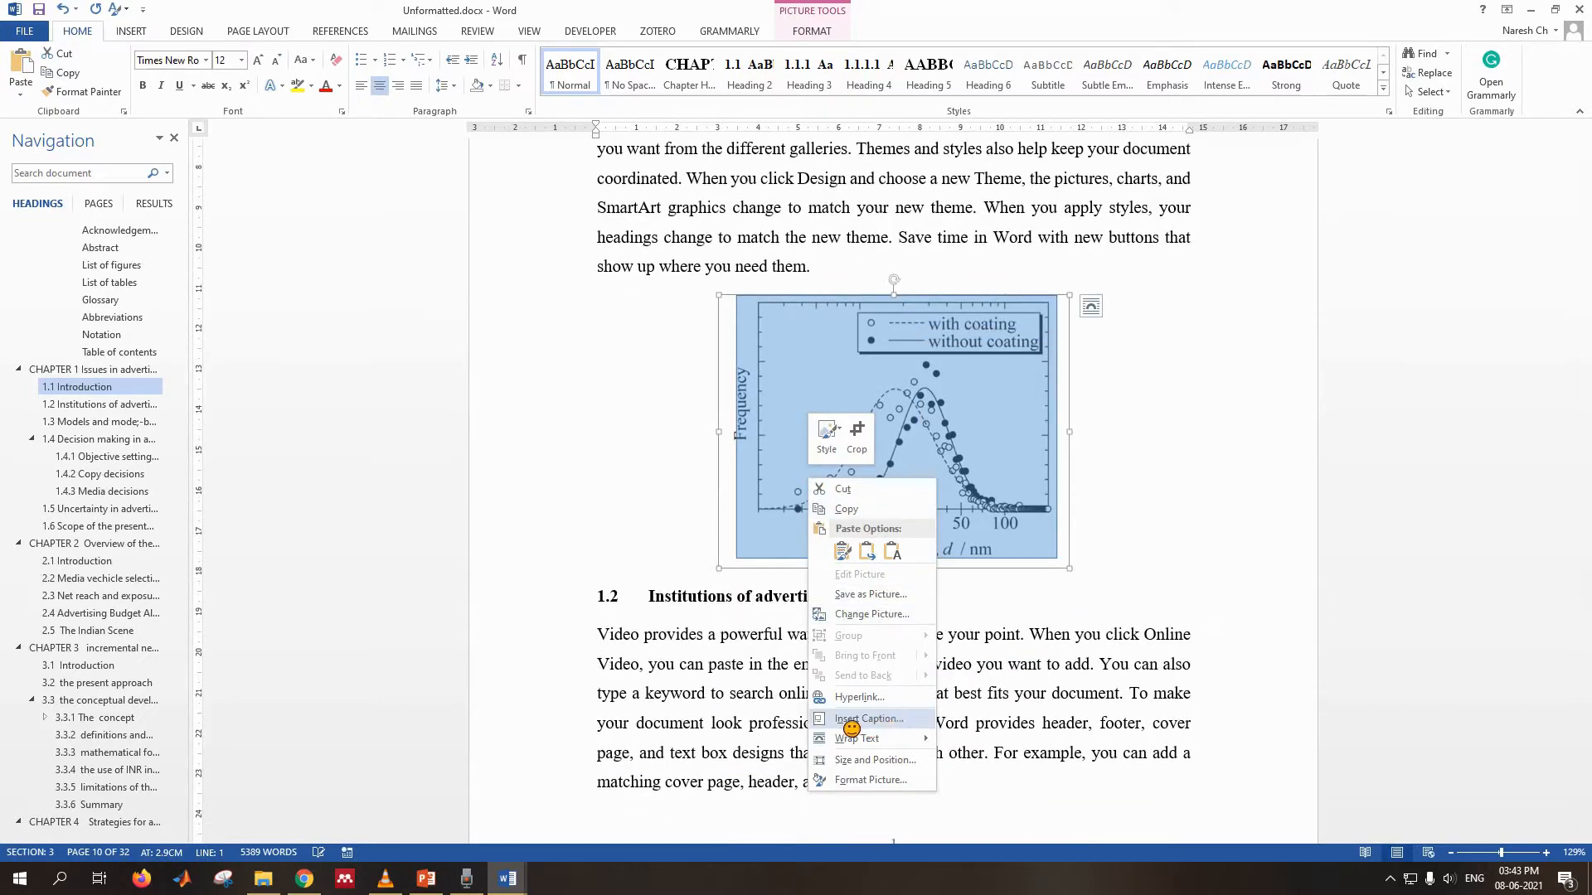
left_click(1153, 468)
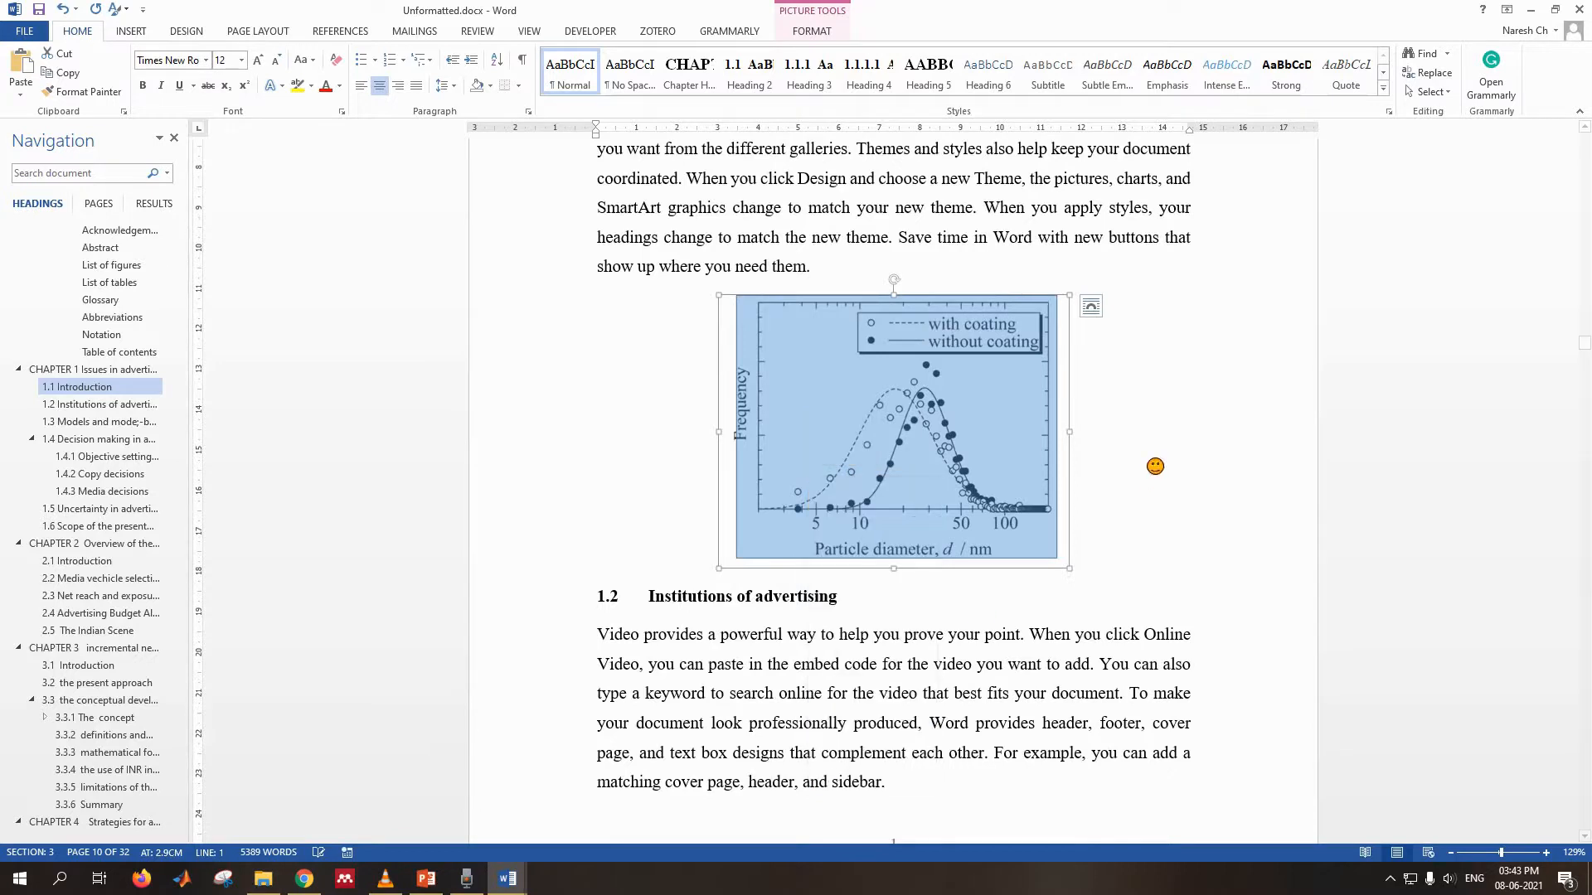
- Insert an empty centred line directly below the picture in section 1.1, before the 1.2 heading
left_click(1111, 485)
type(".")
key("Return")
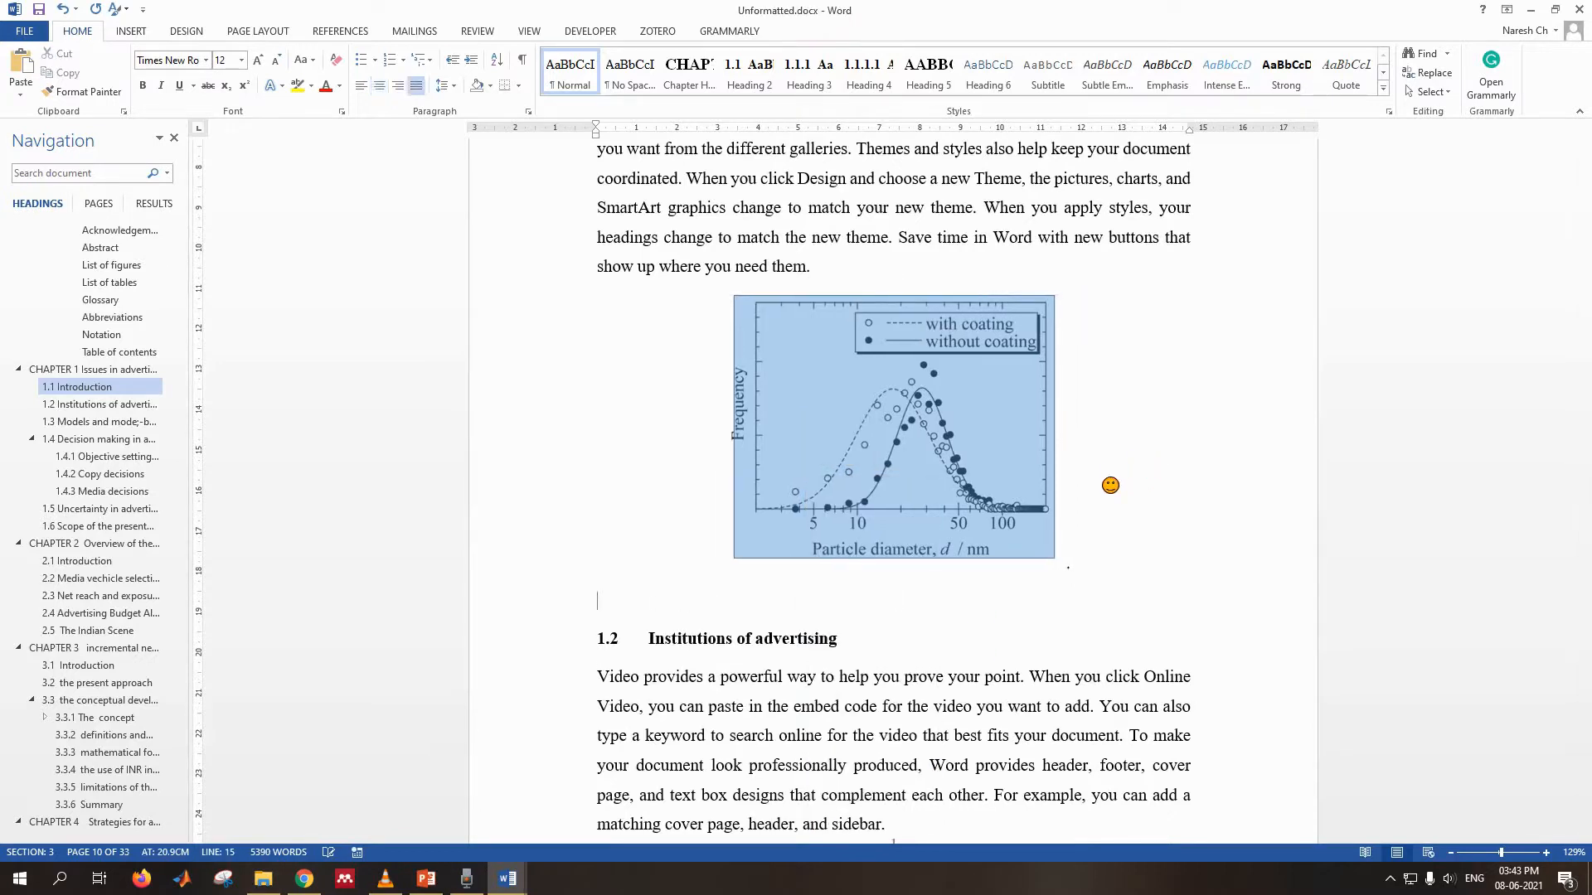
key("BackSpace")
key("BackSpace")
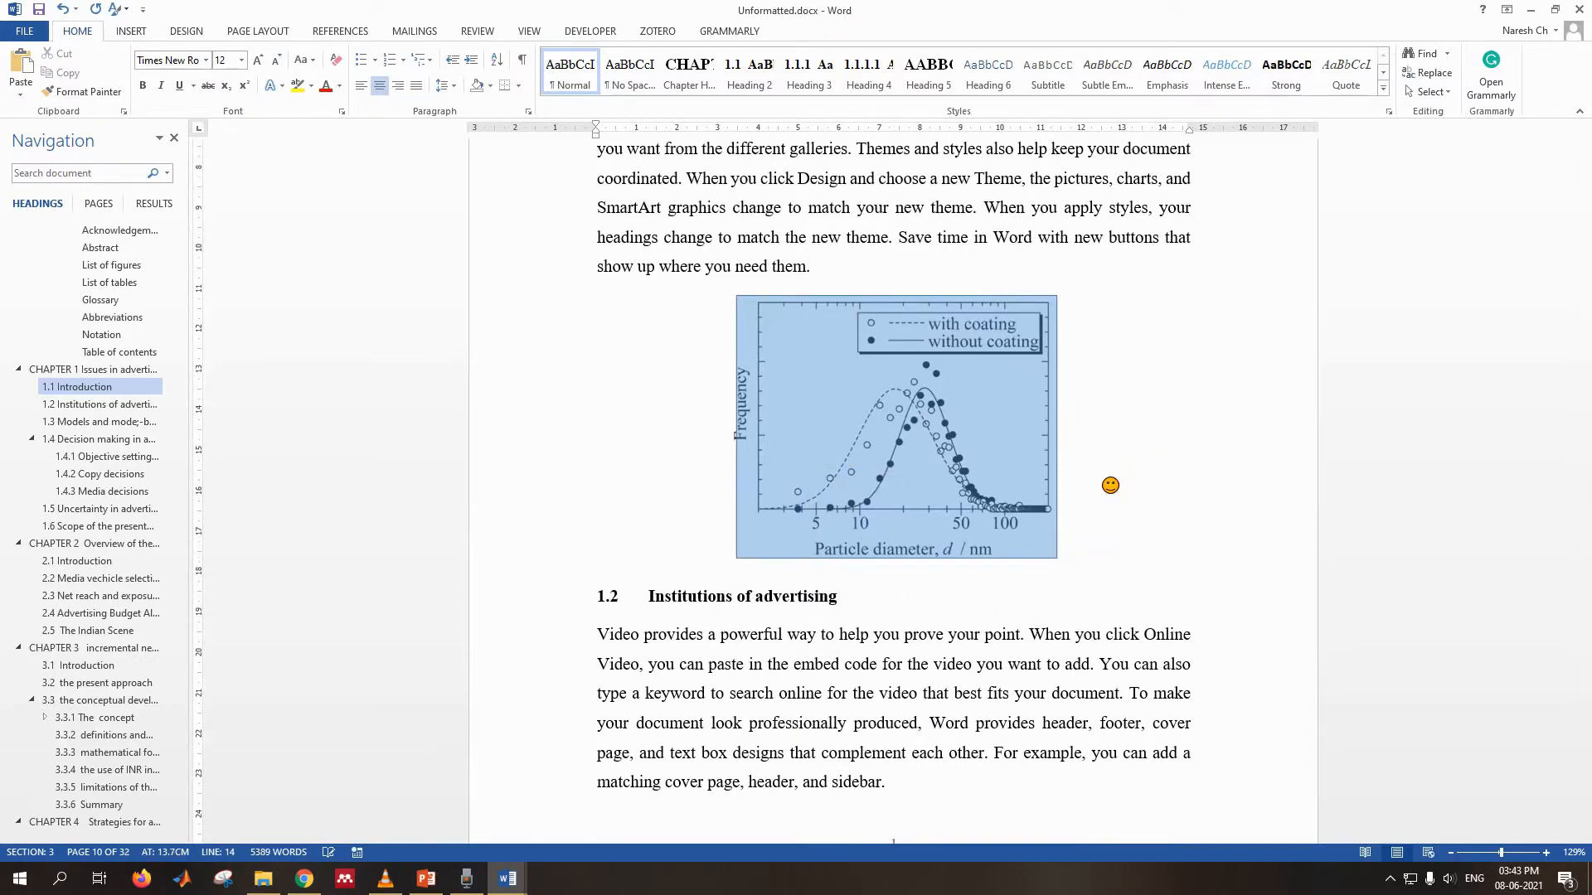
key("Return")
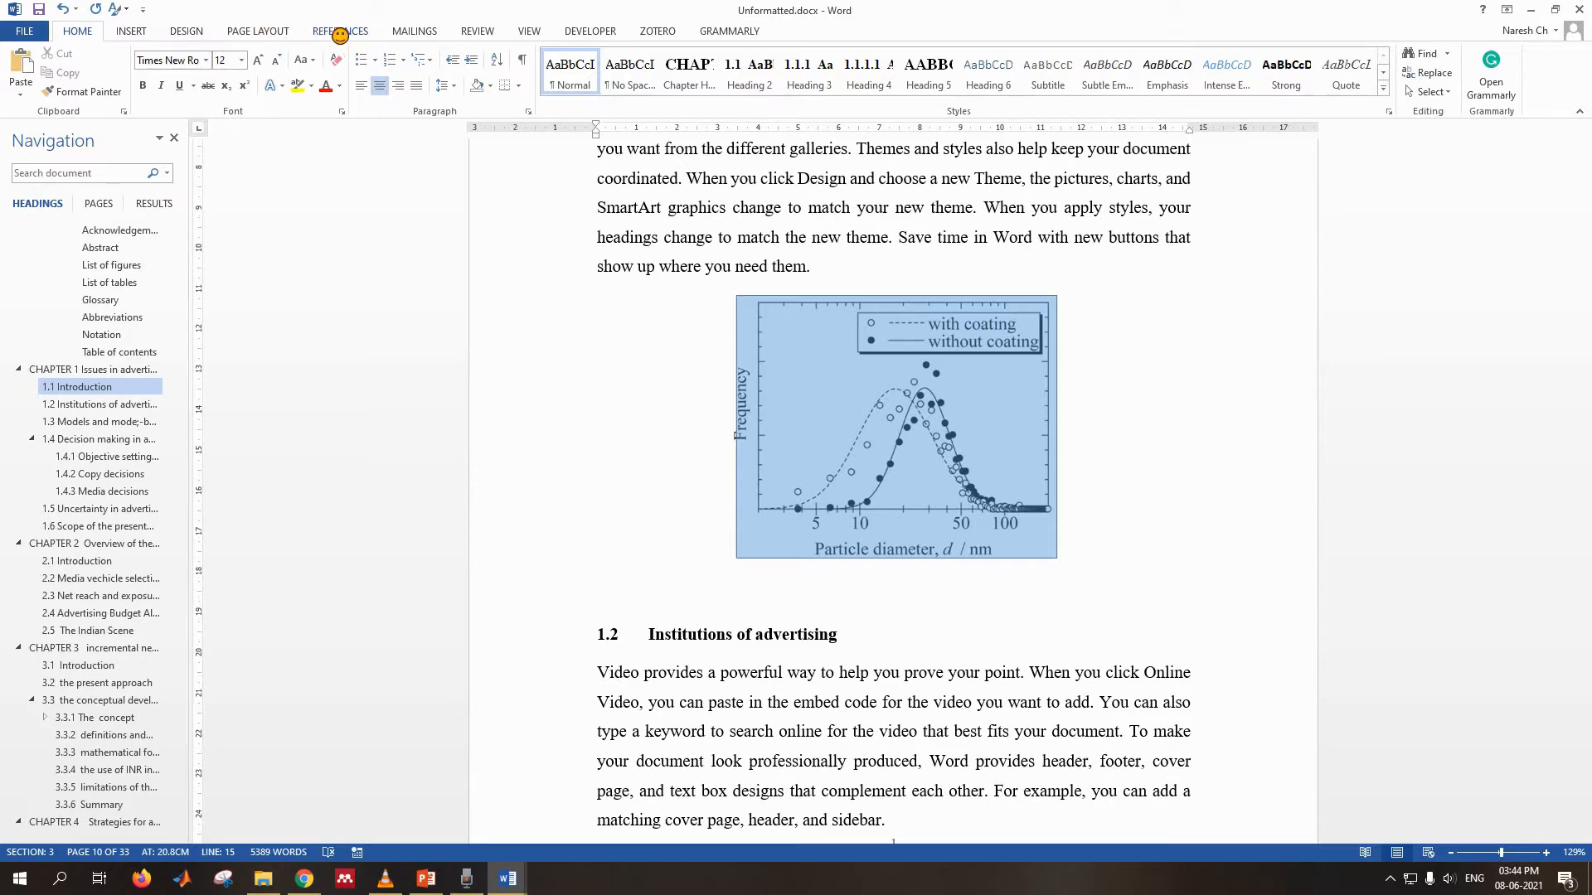
- Open the caption settings for the picture in section 1.1 and examine the available labels and the new-label option
left_click(340, 32)
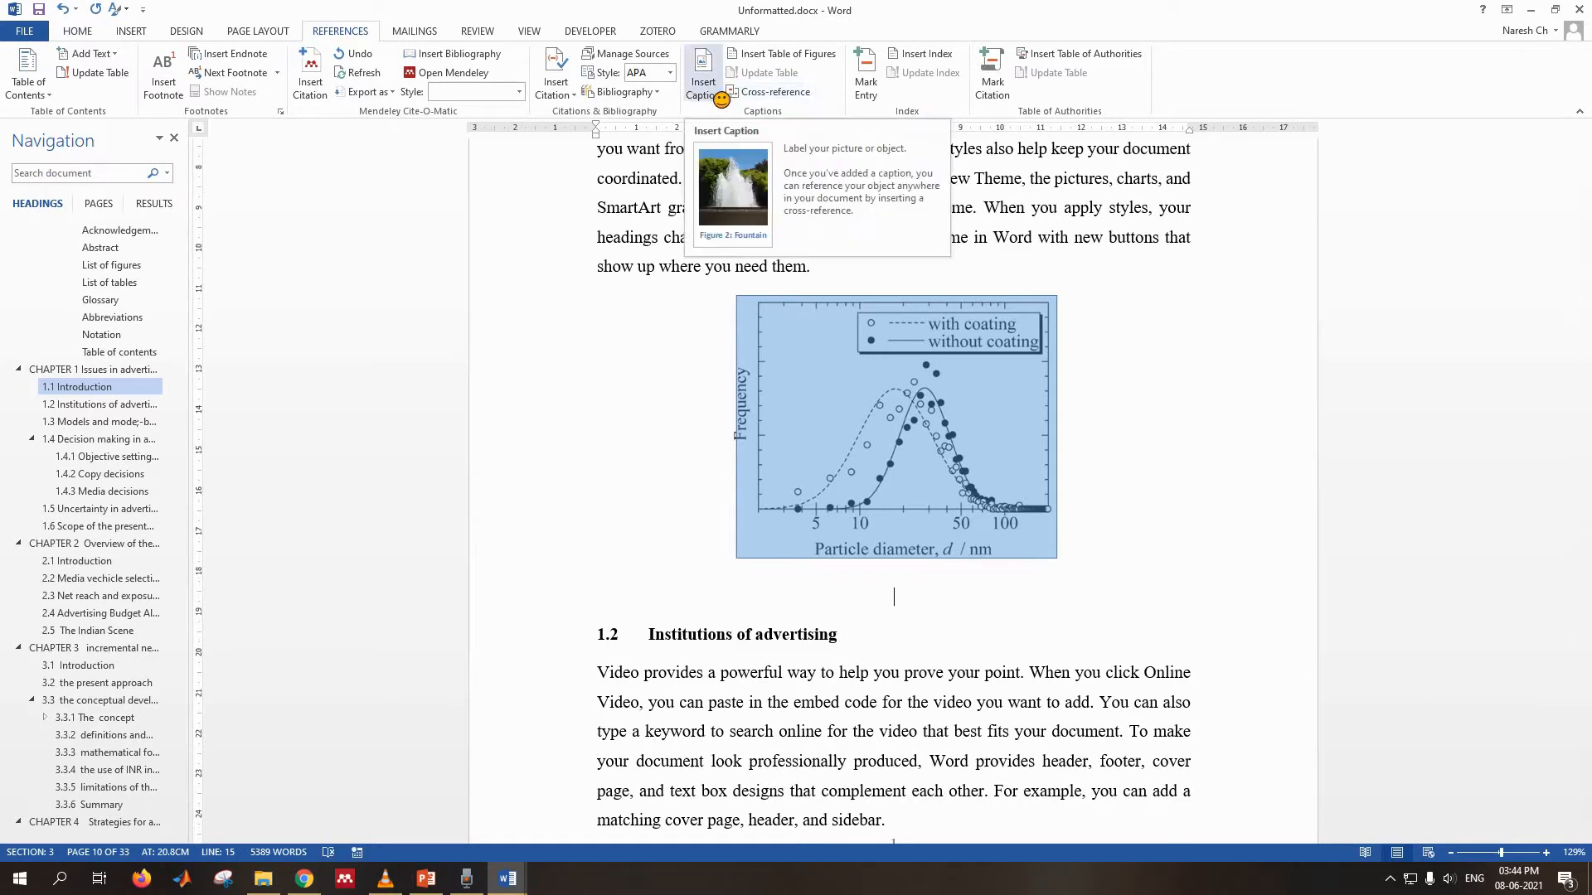
left_click(703, 83)
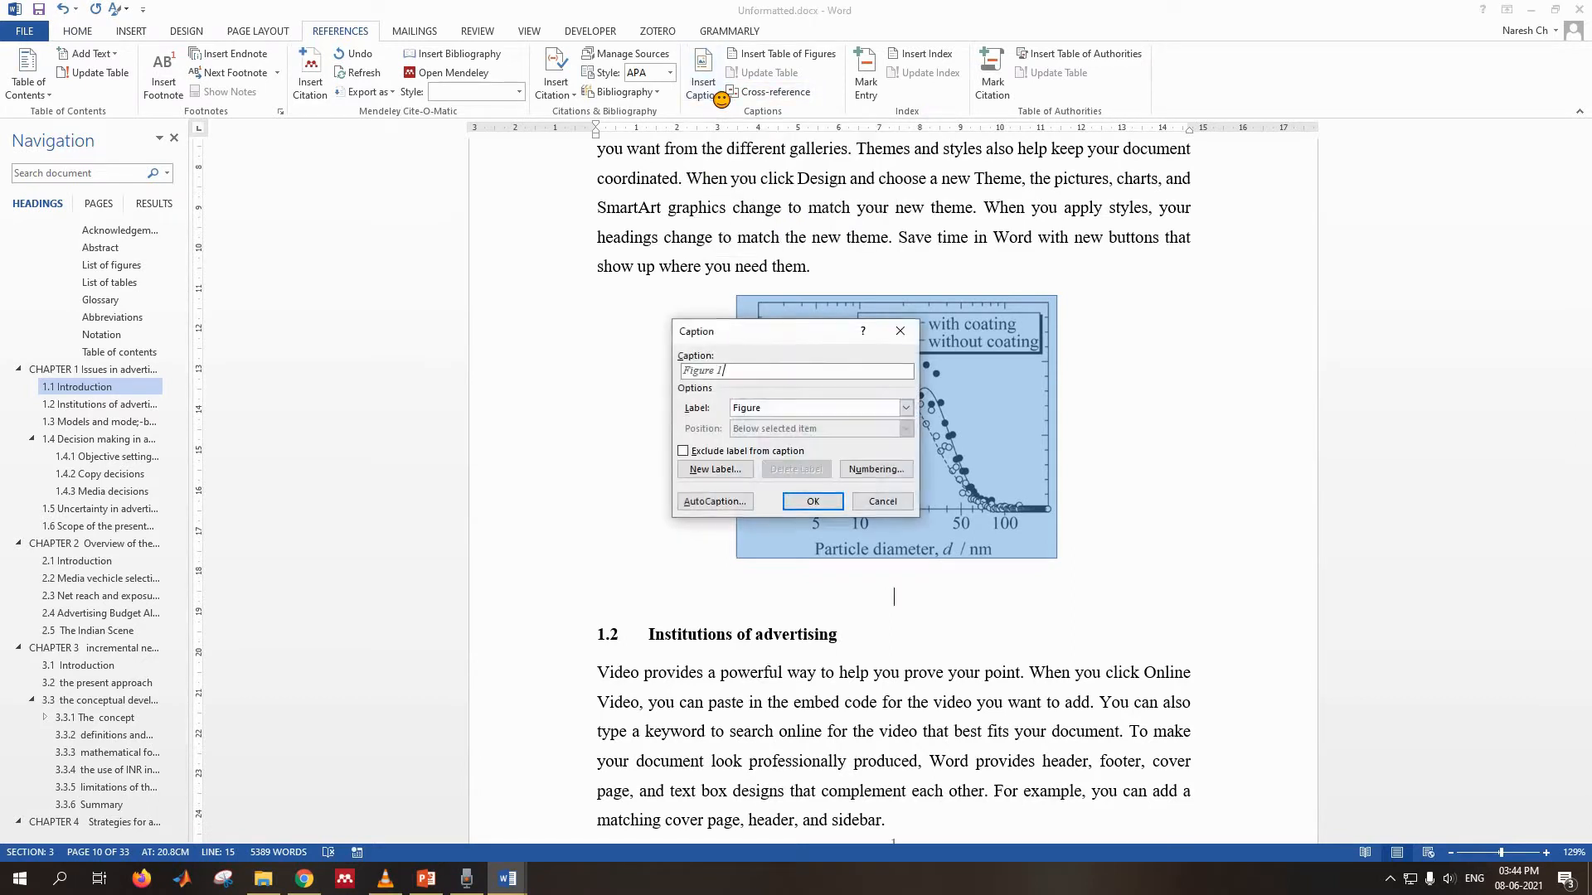
left_click(787, 412)
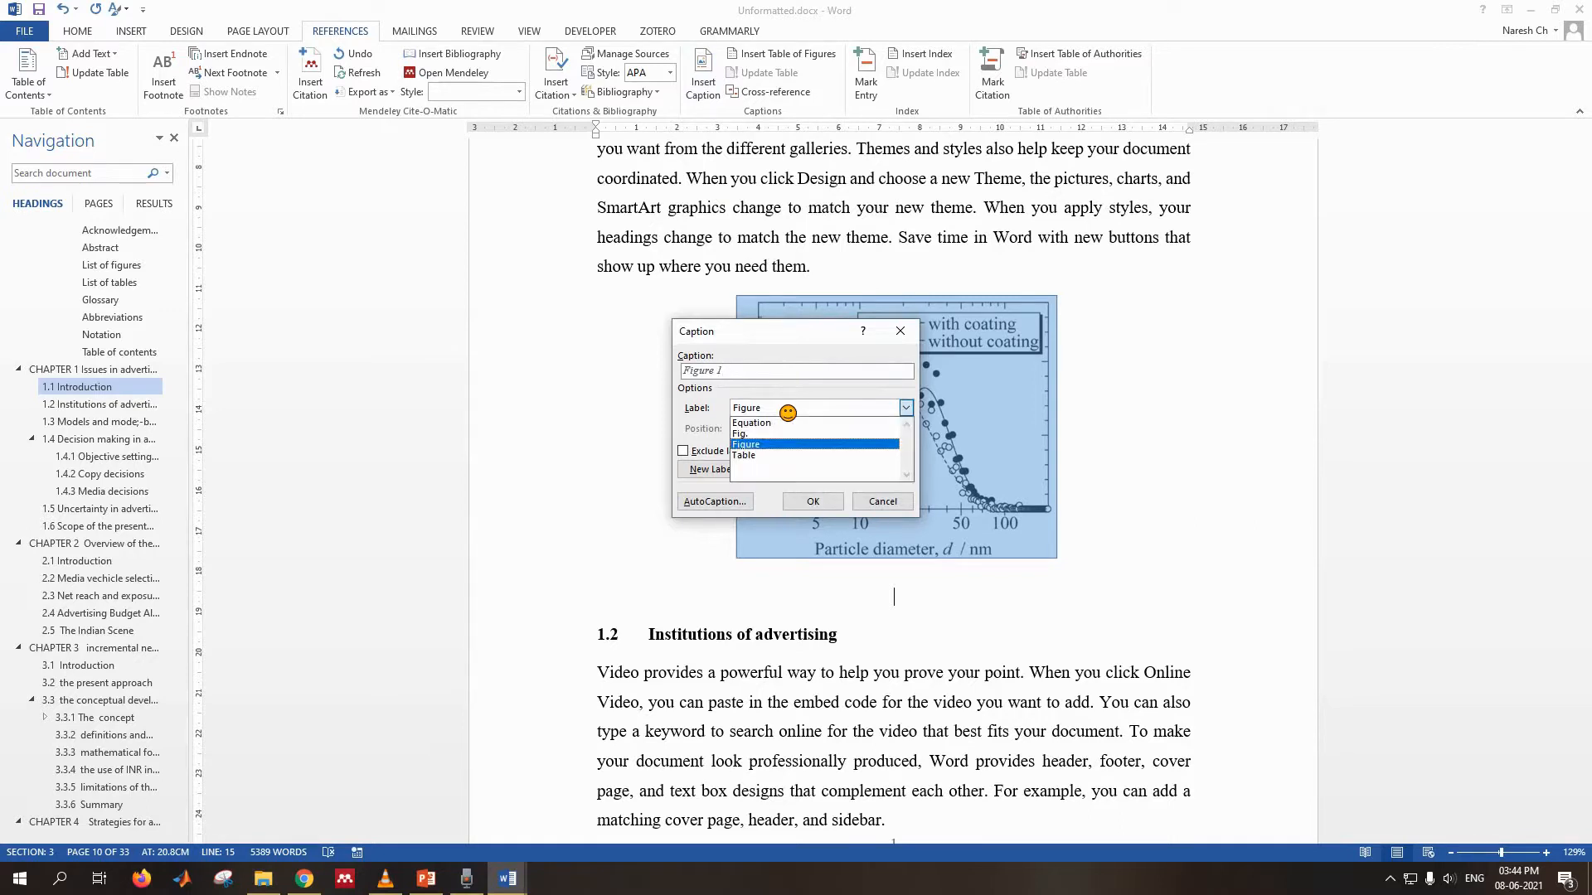
left_click(788, 412)
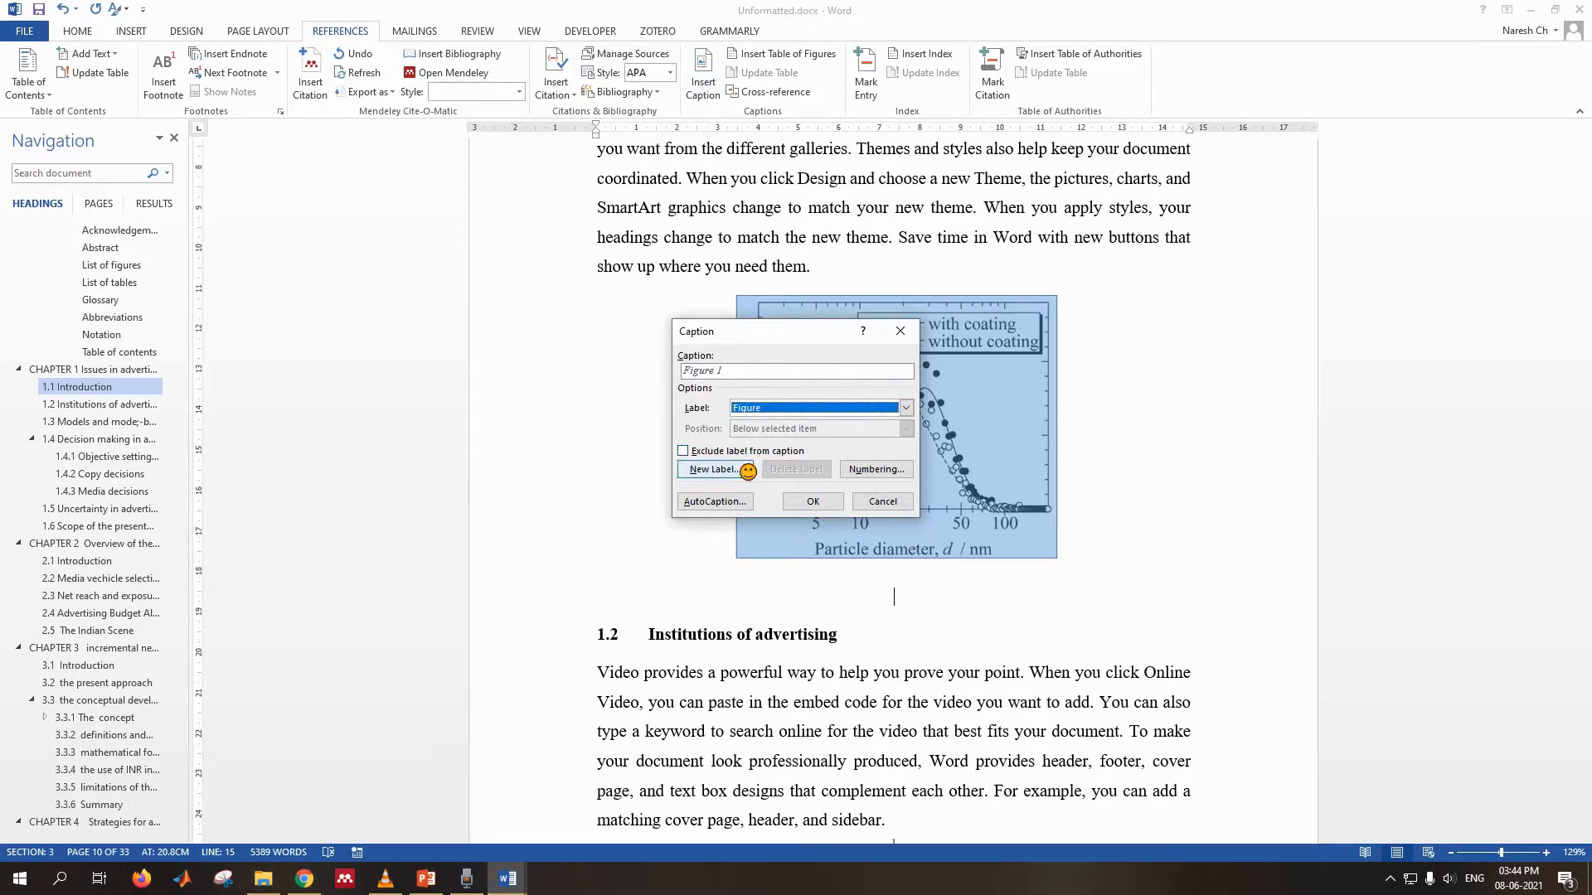
left_click(714, 469)
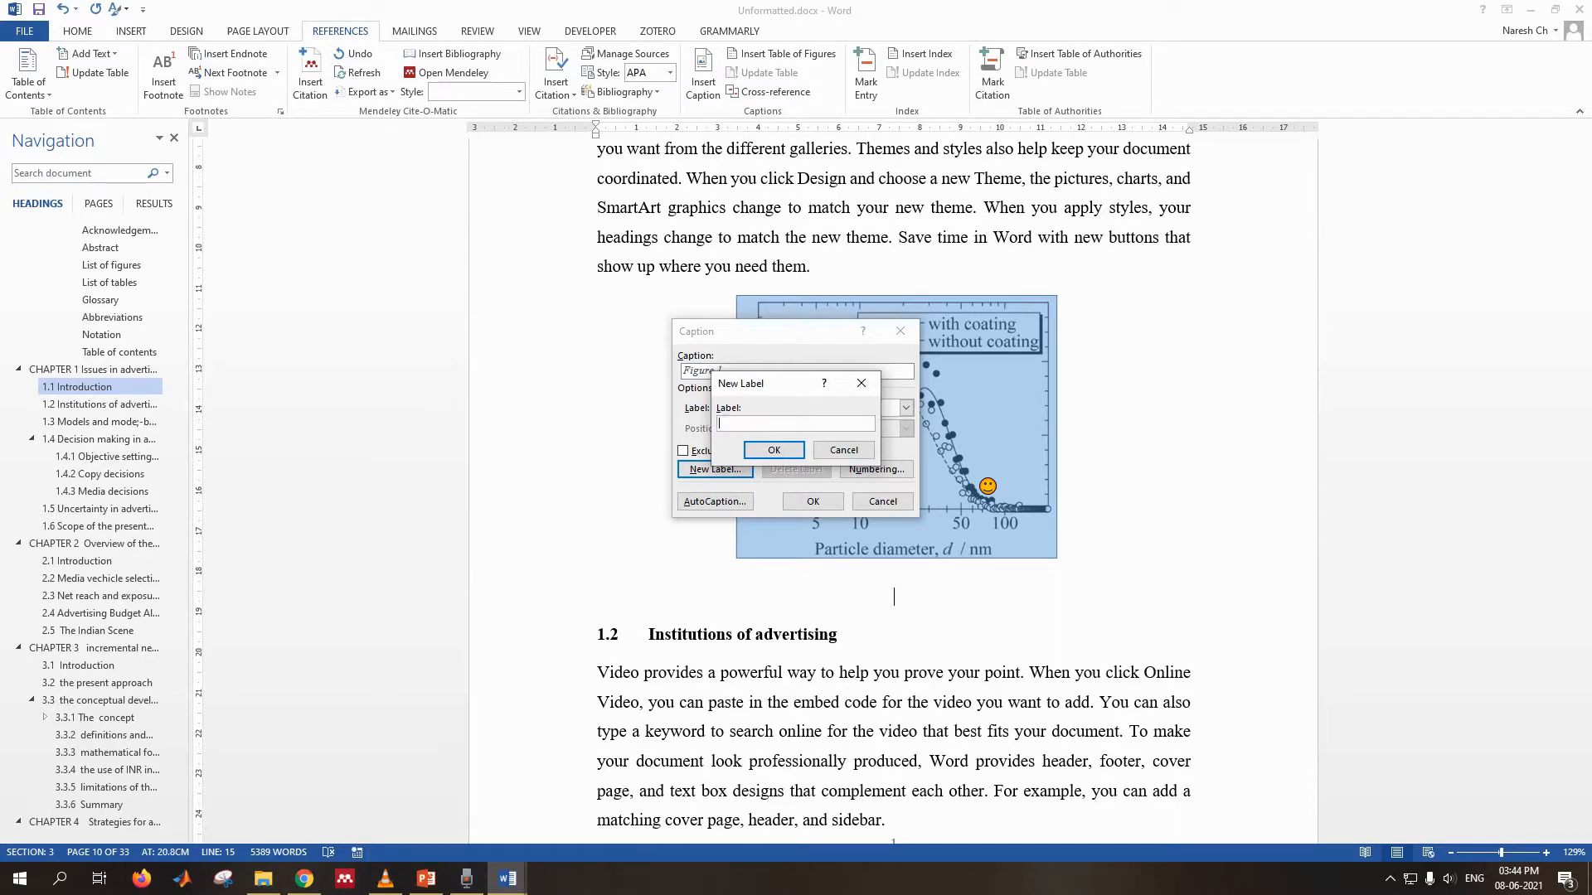
left_click(844, 450)
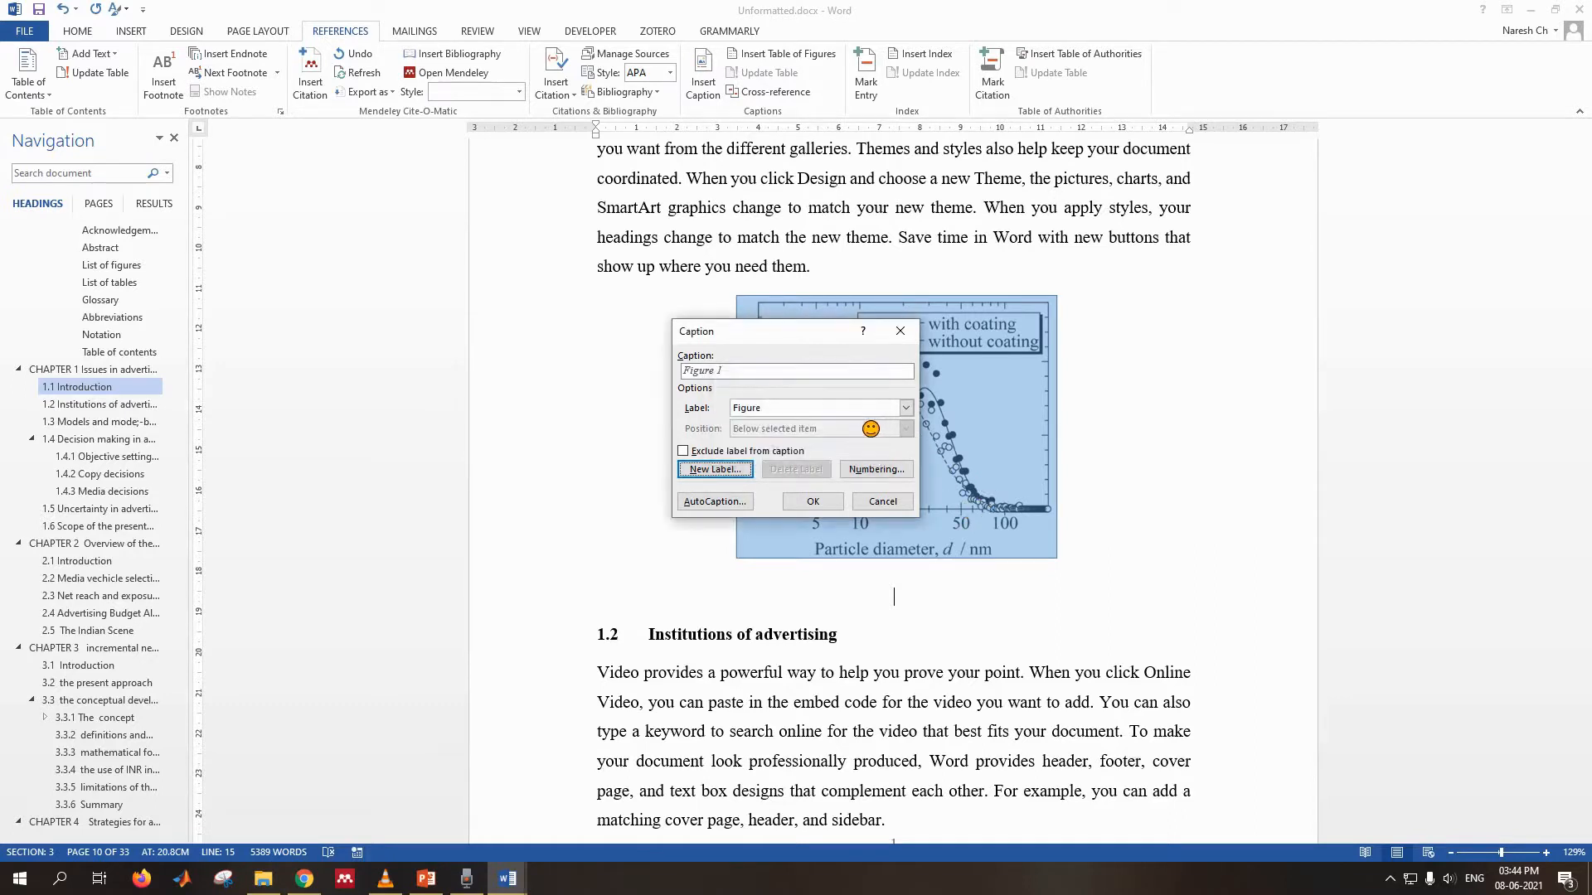
- Choose the Fig. label and set its caption numbering to include the Heading 1 chapter number with a period separator
left_click(855, 415)
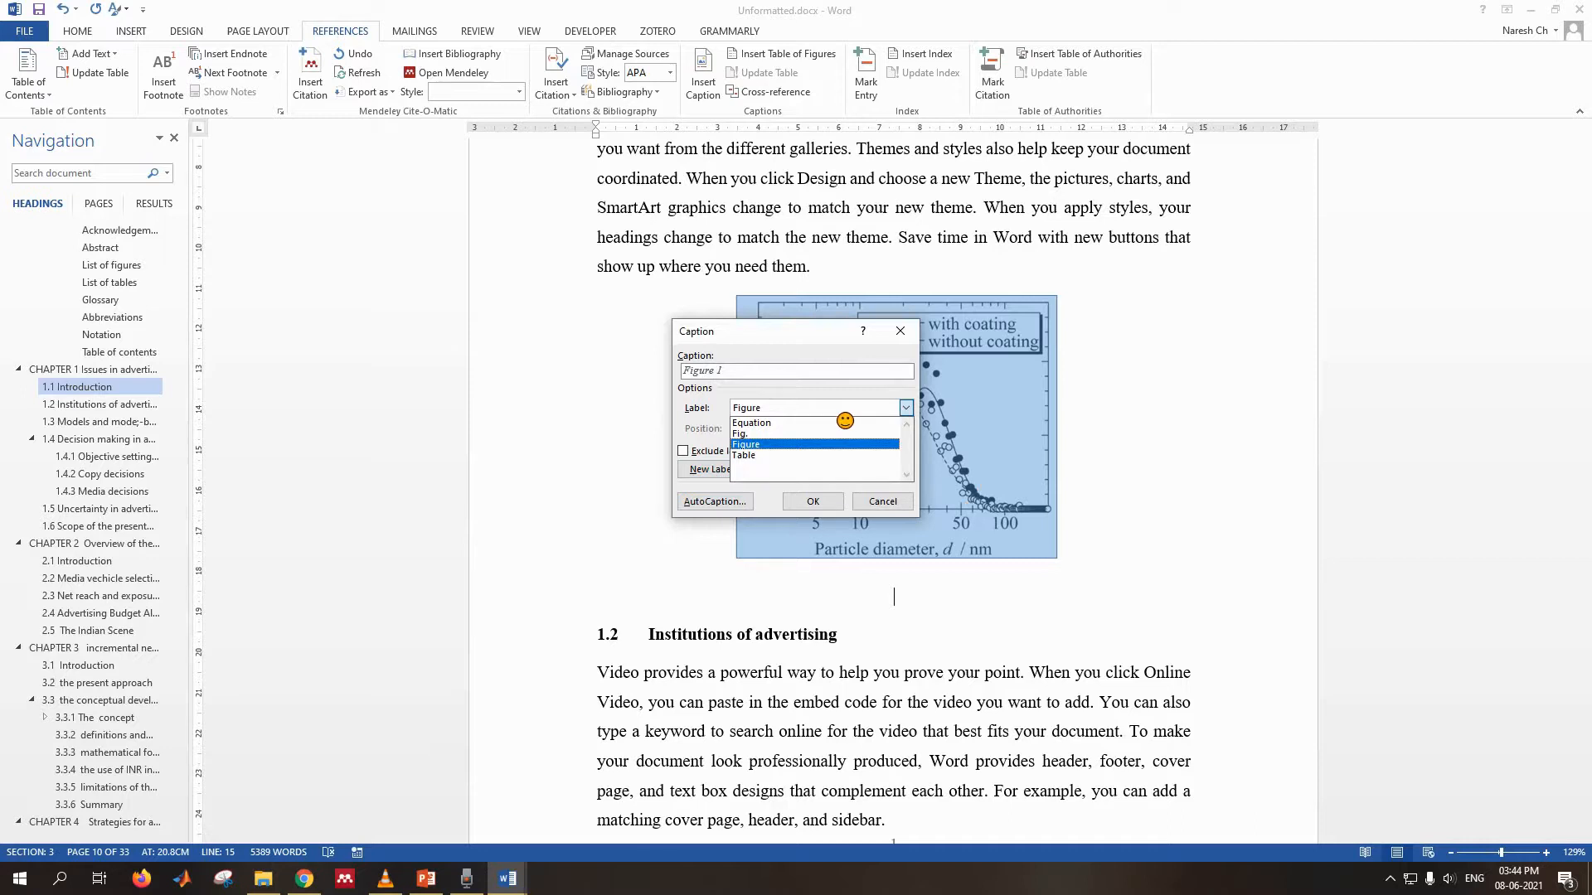
left_click(790, 435)
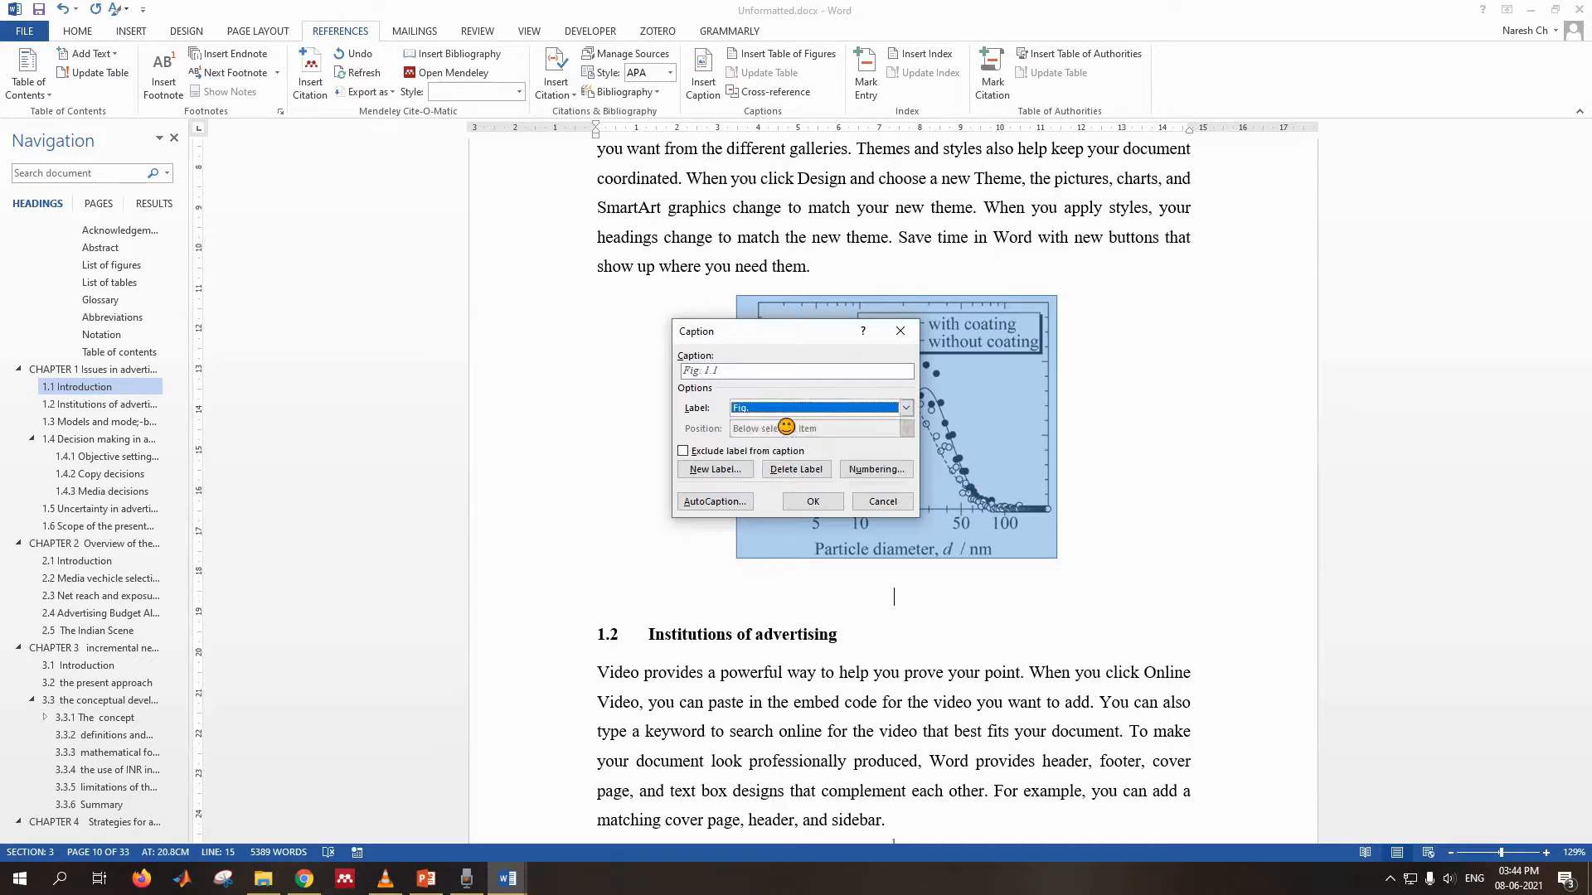
left_click(749, 382)
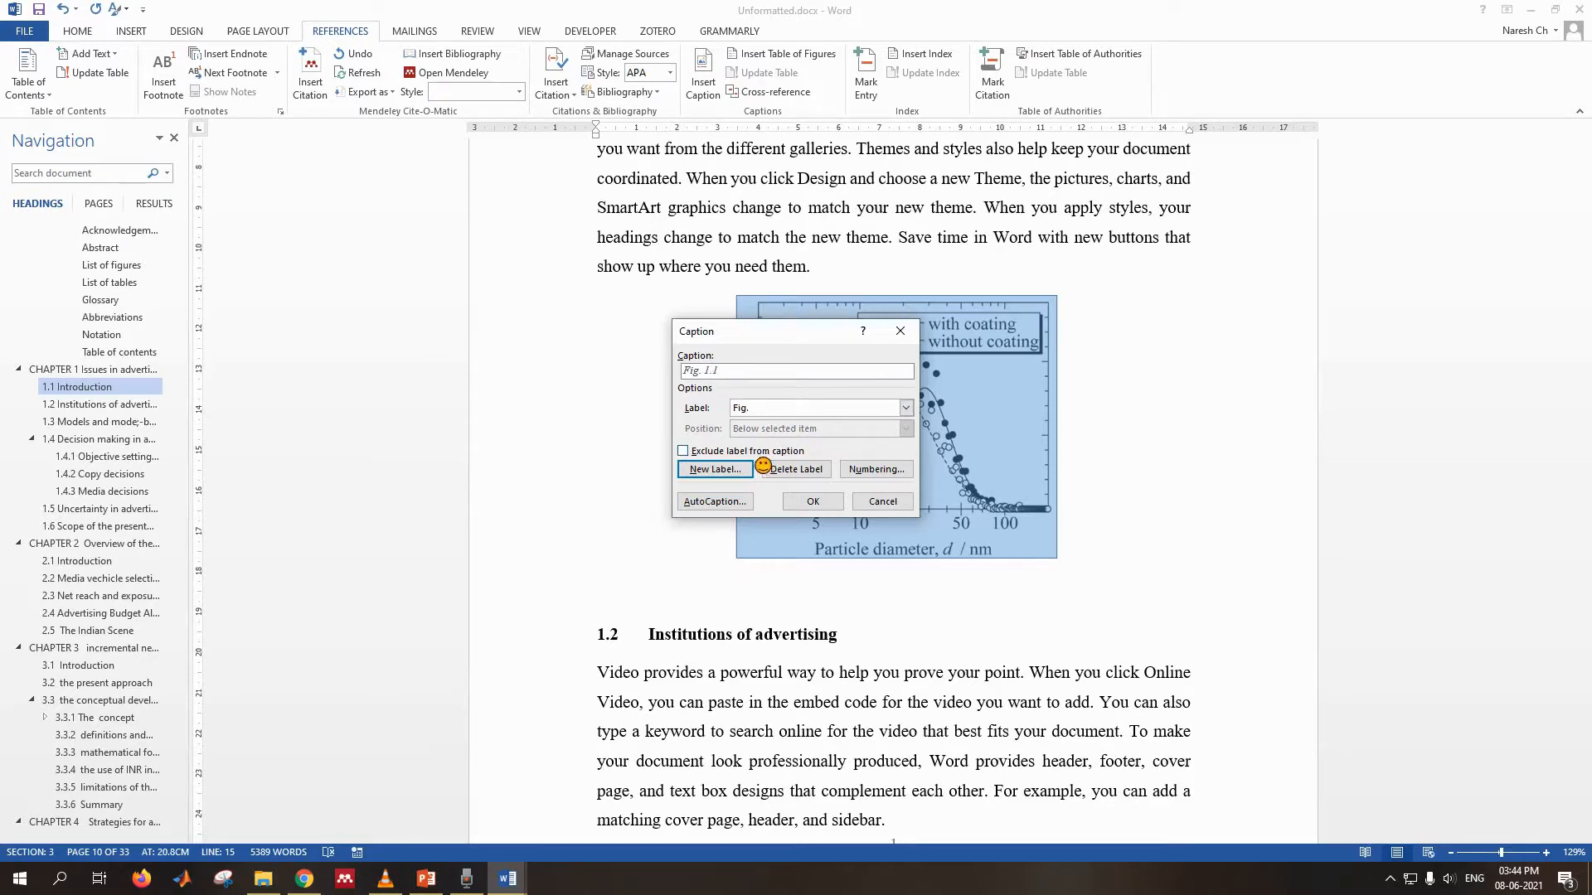
left_click(876, 469)
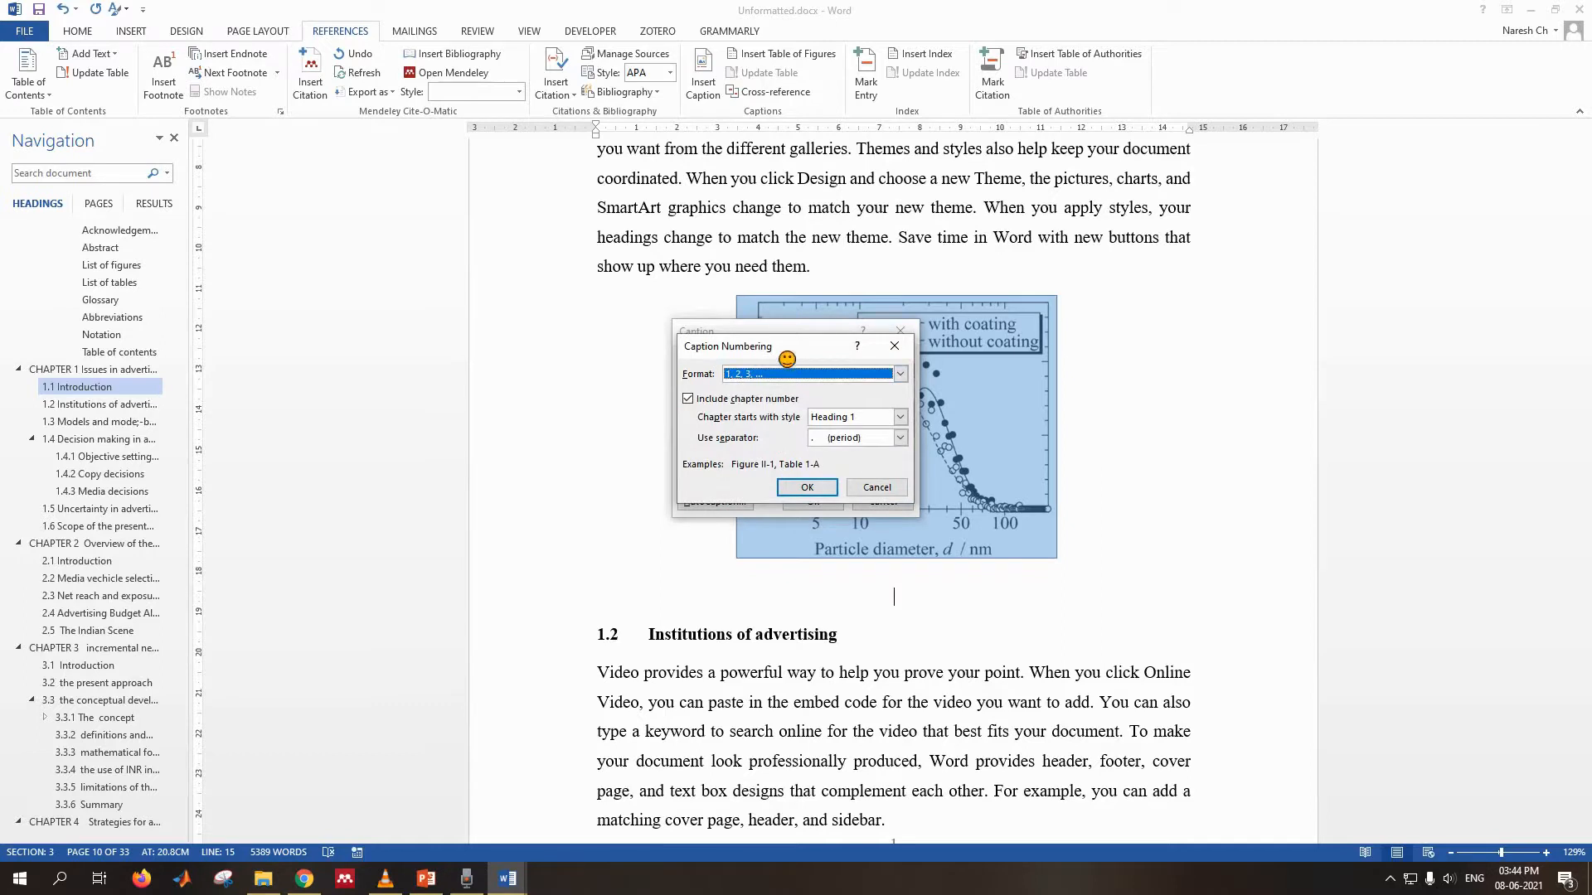
left_click_drag(787, 359, 1092, 355)
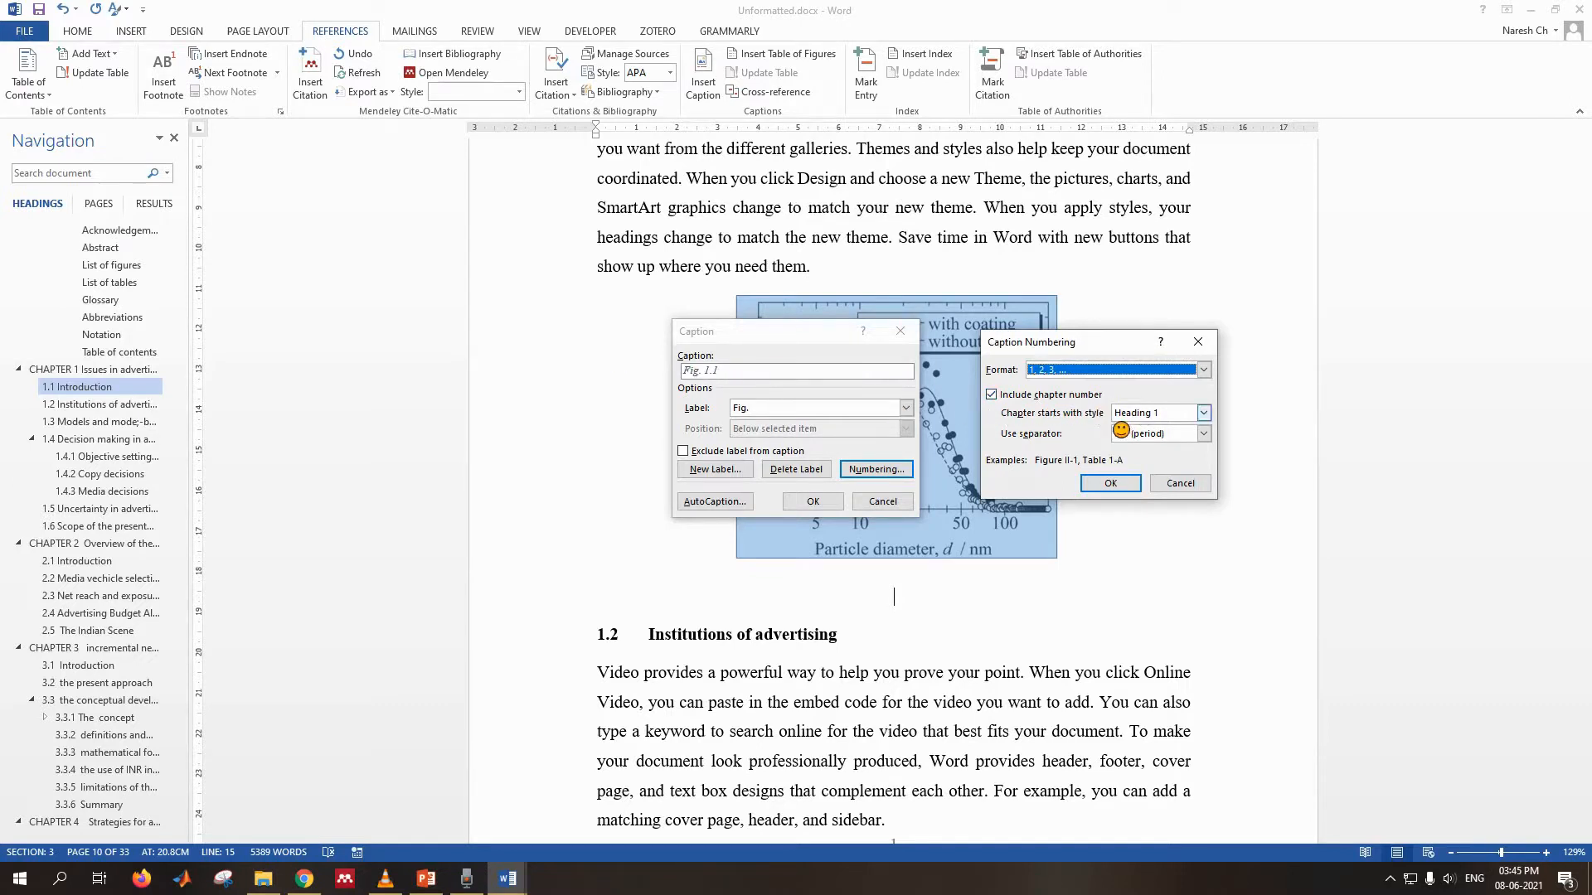
left_click(1165, 434)
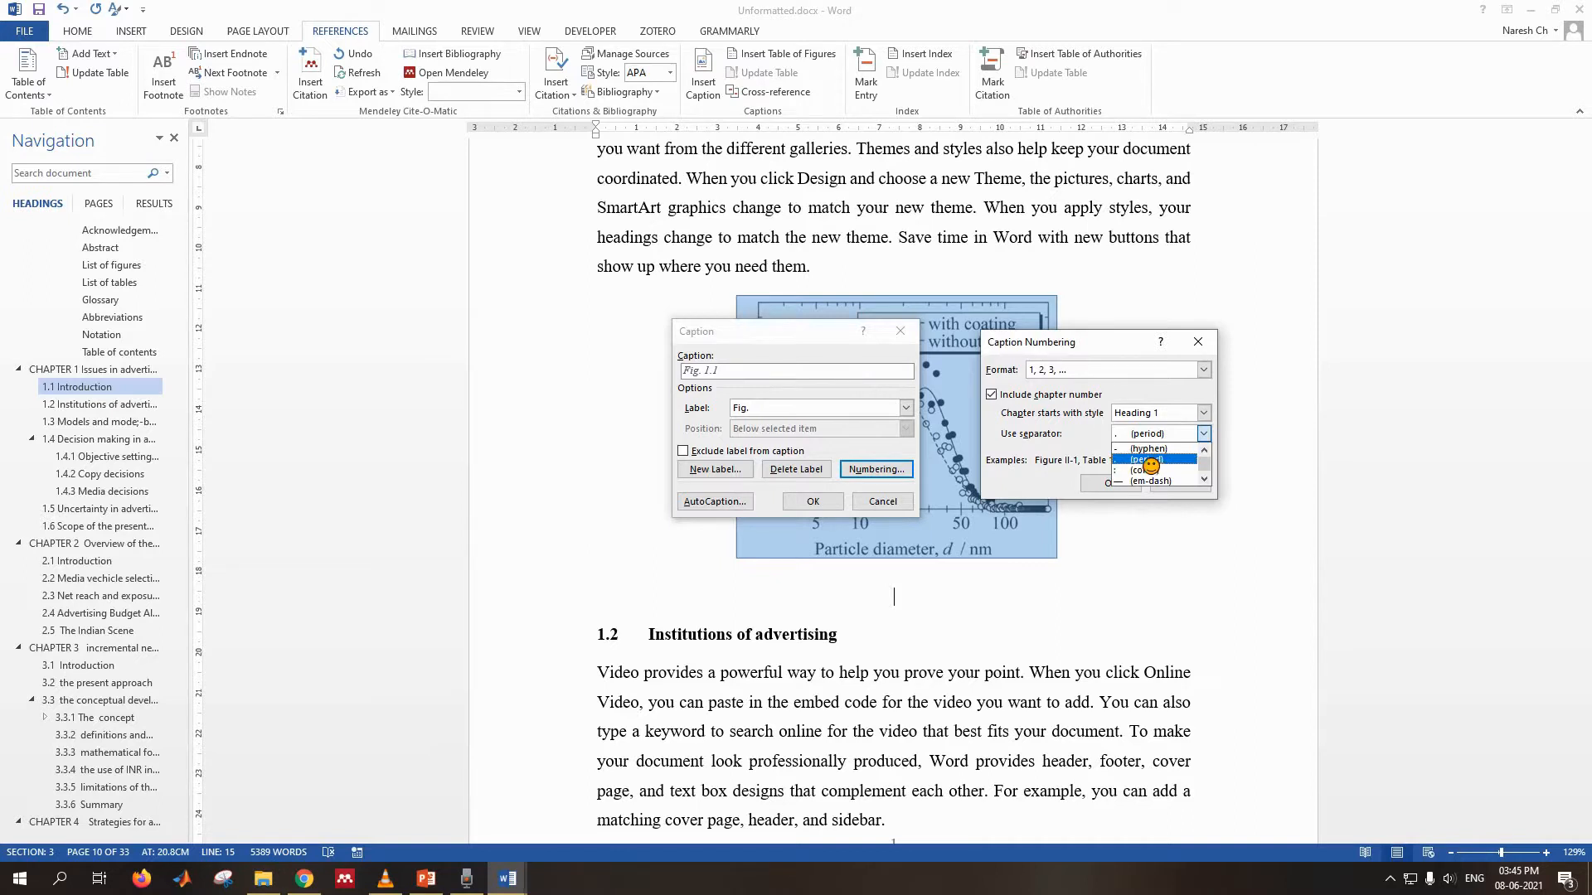
left_click(1149, 460)
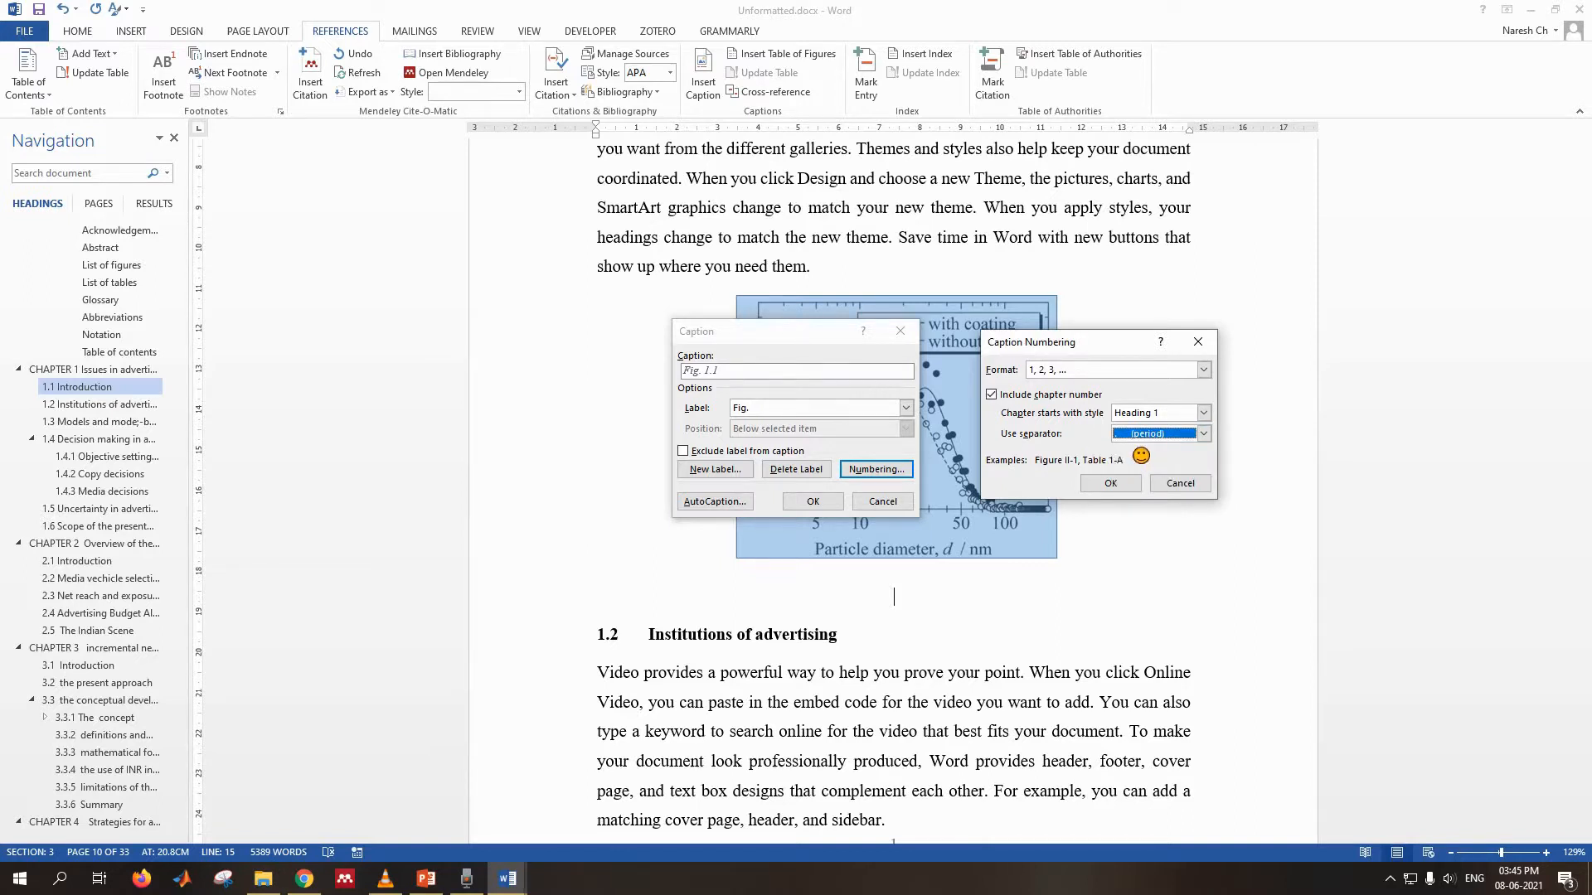
left_click(1123, 487)
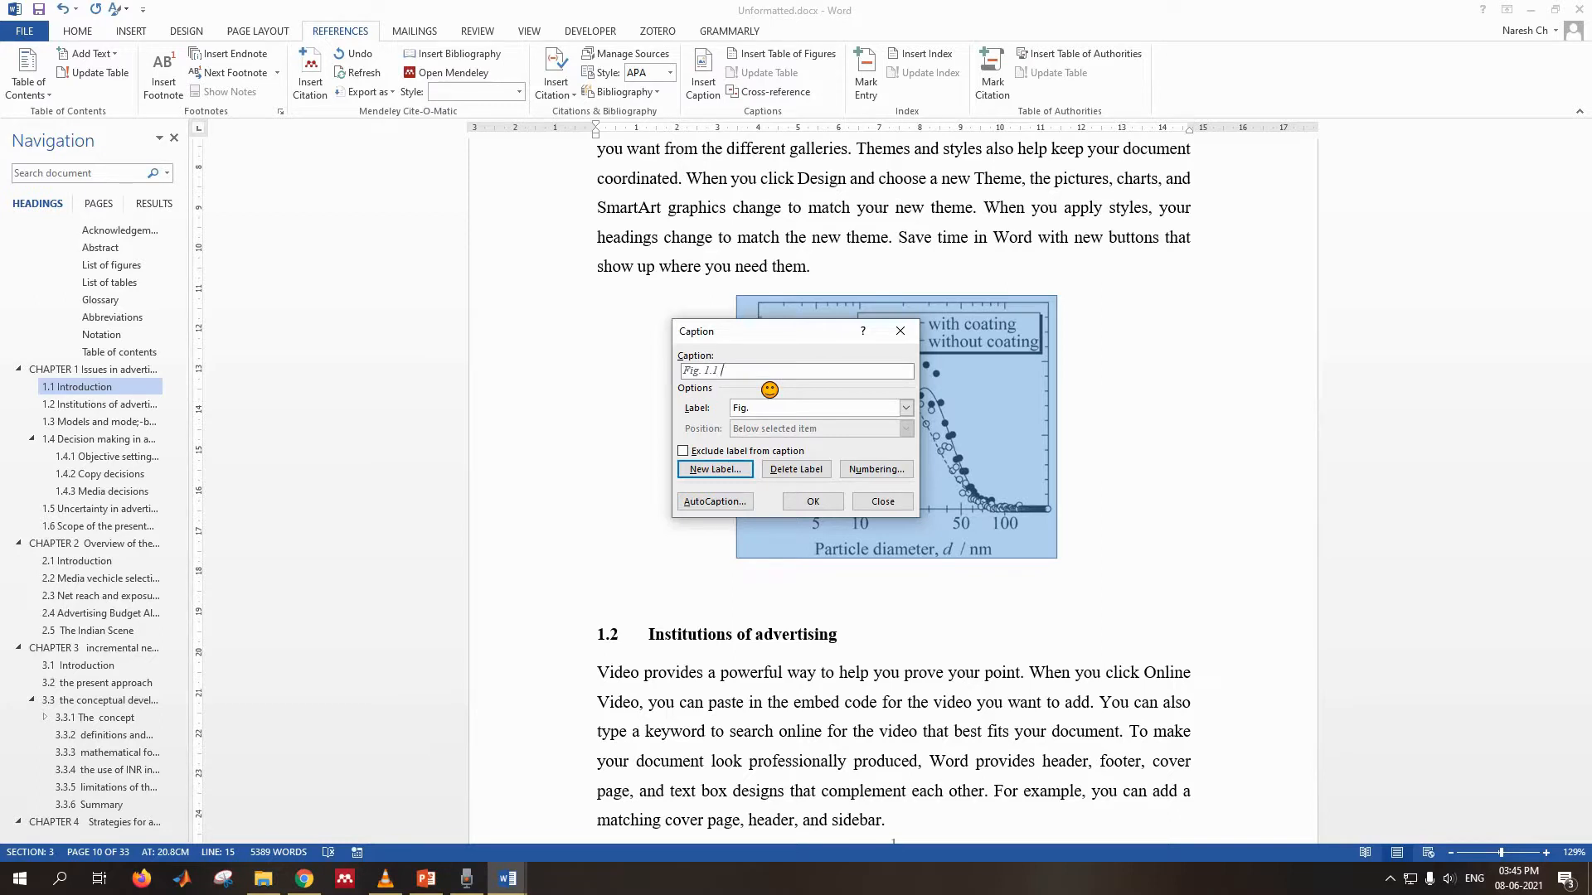
type("10\t67.9\t75.2\t79.1\t84.6")
key("ctrl+a")
type("10\t67.9\t75.2\t79.1\t84.6")
key("ctrl+a")
key("BackSpace")
left_click(769, 408)
left_click(769, 434)
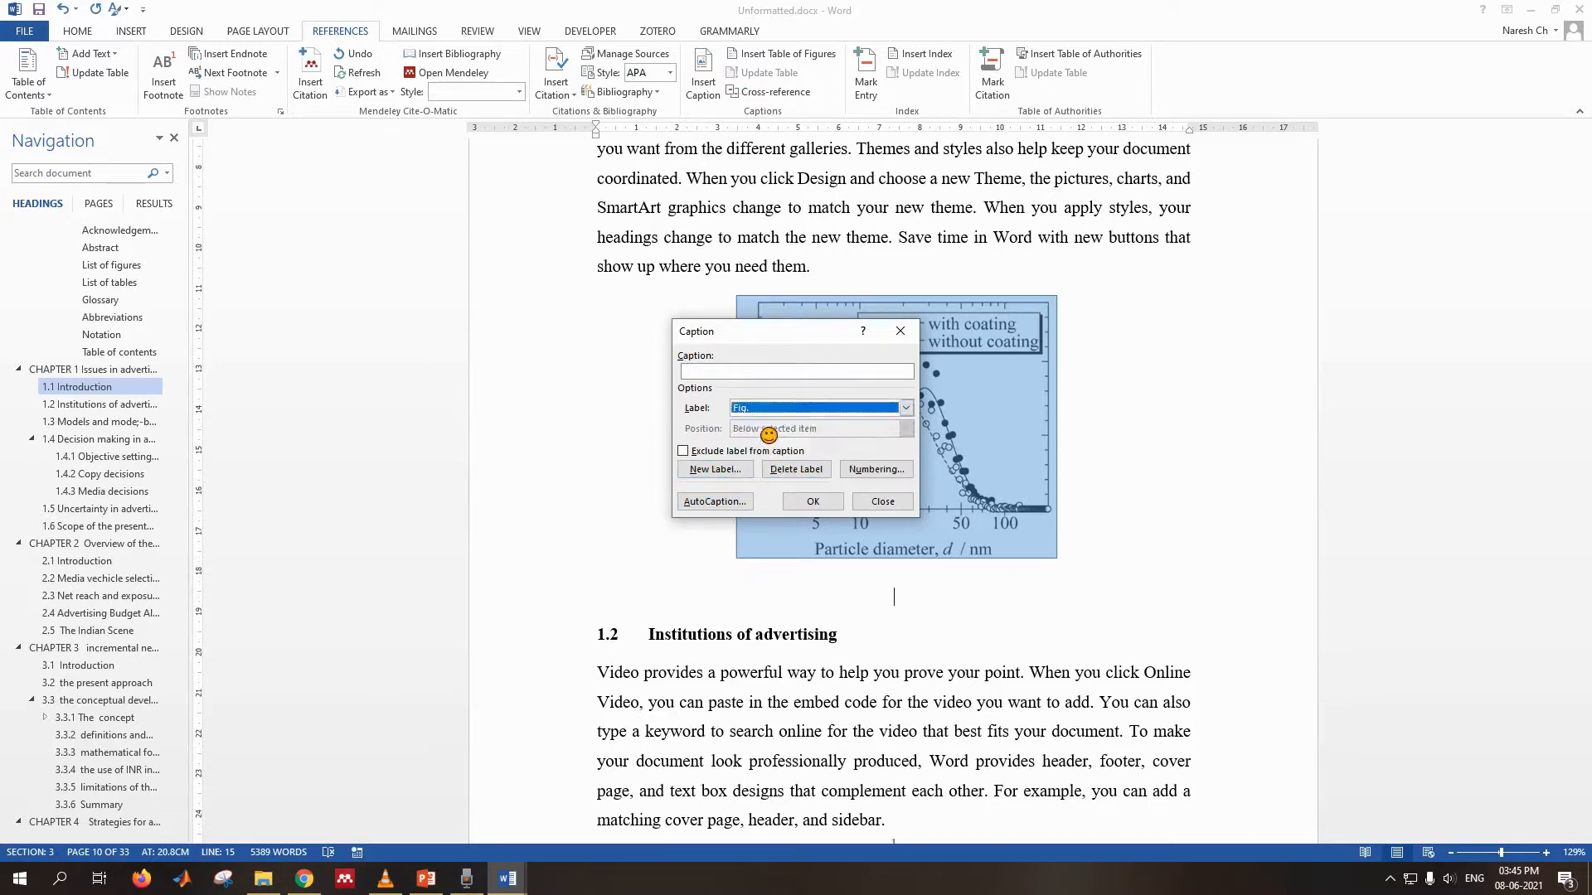
left_click(769, 409)
left_click(771, 445)
left_click(779, 409)
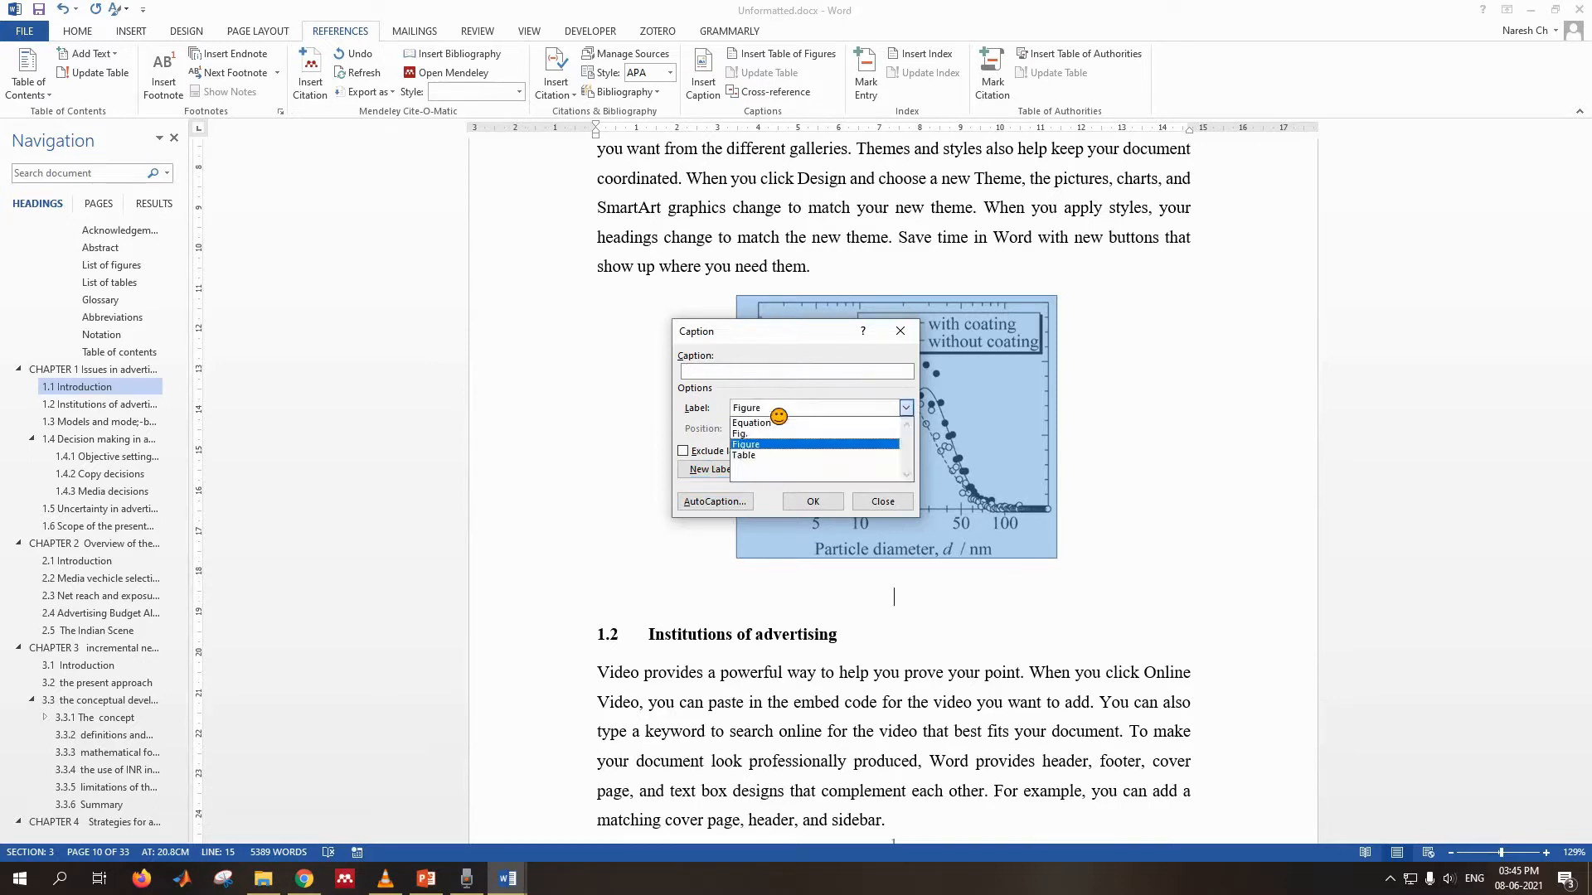
left_click(769, 434)
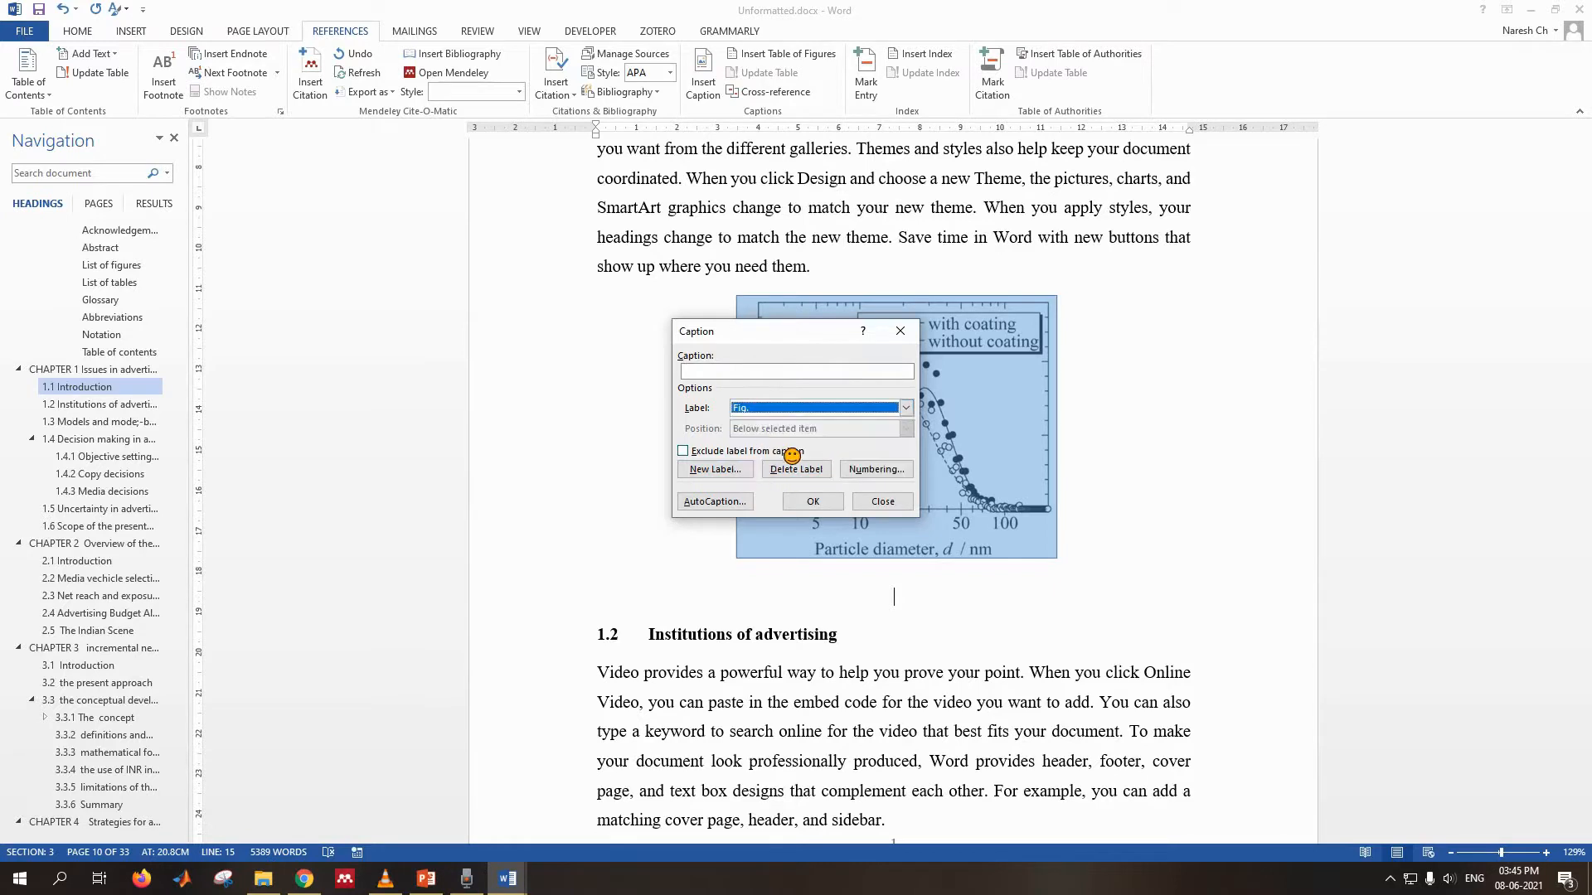
left_click(884, 503)
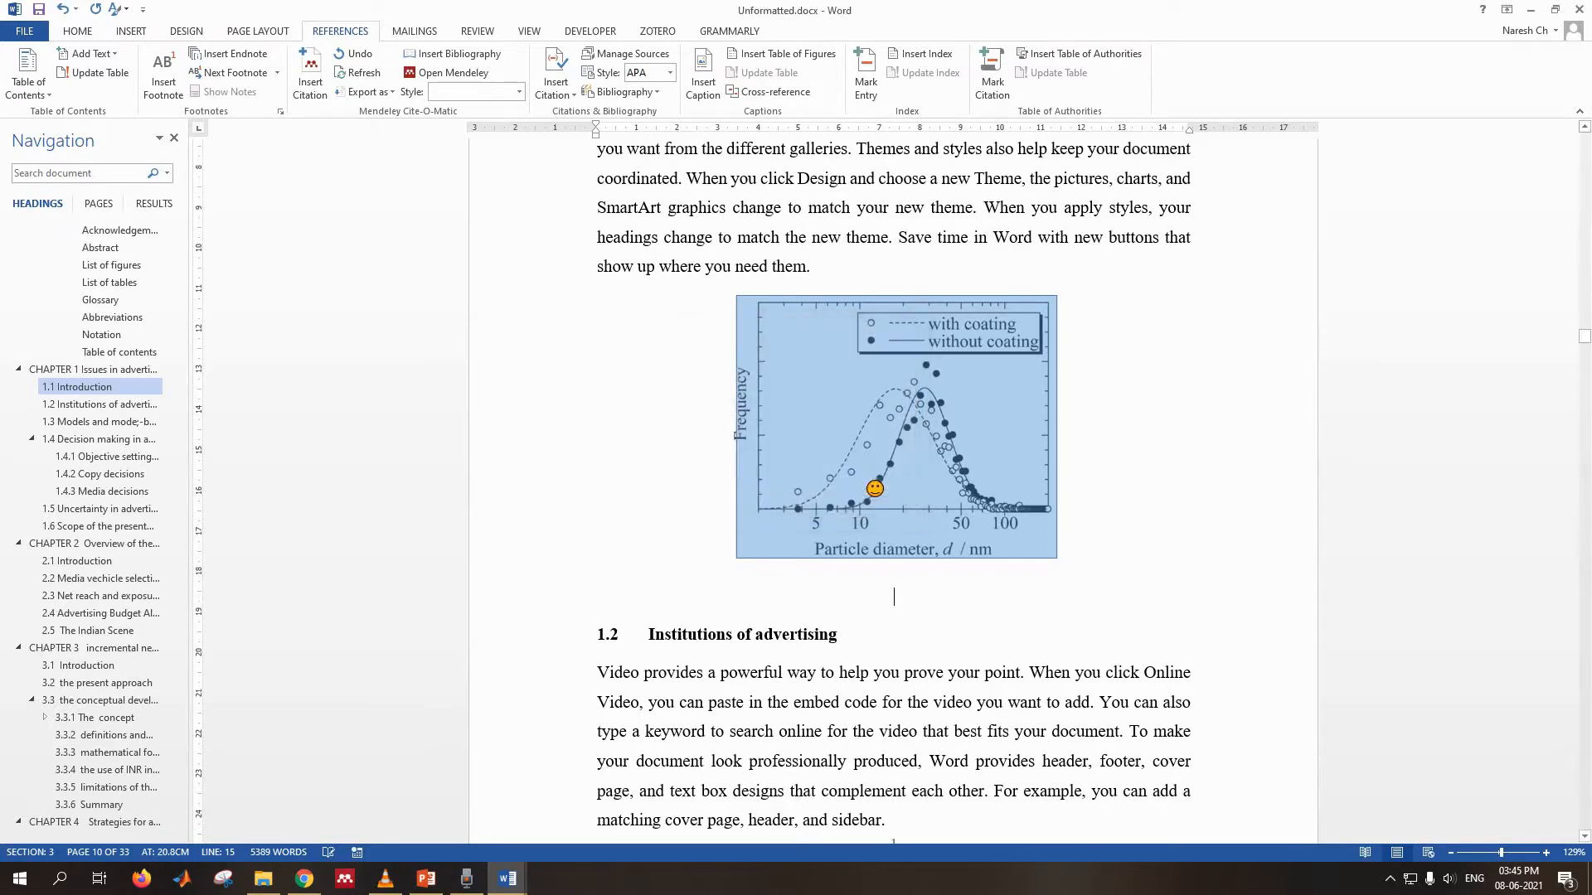
- Insert a centred caption below the section 1.1 picture, using the Fig. label and the text "particle distribution"
left_click(704, 89)
left_click(760, 409)
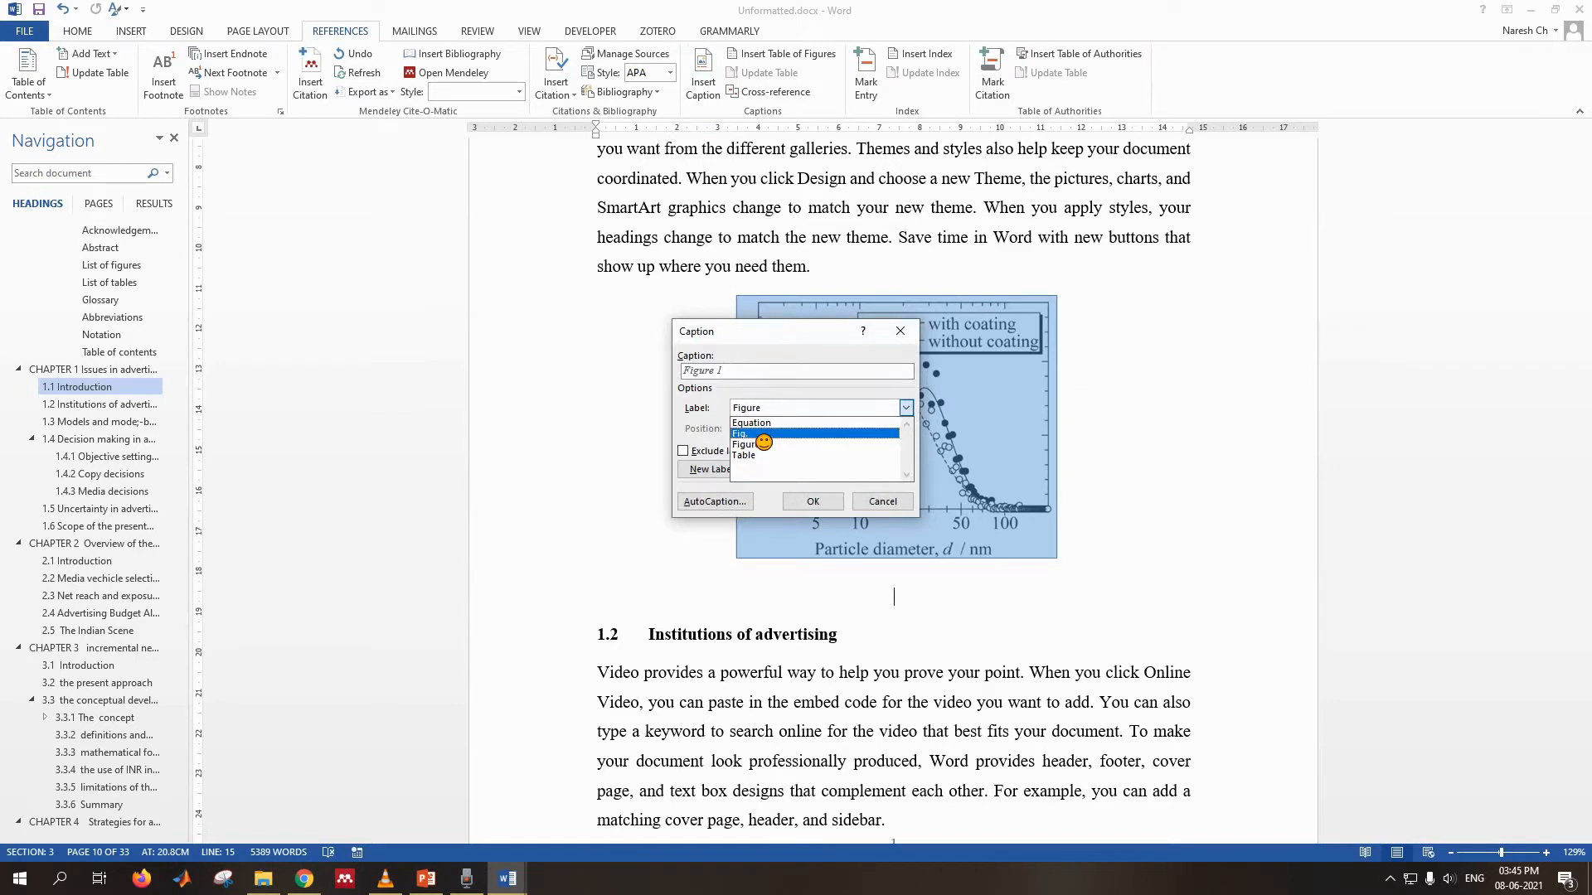
left_click(761, 434)
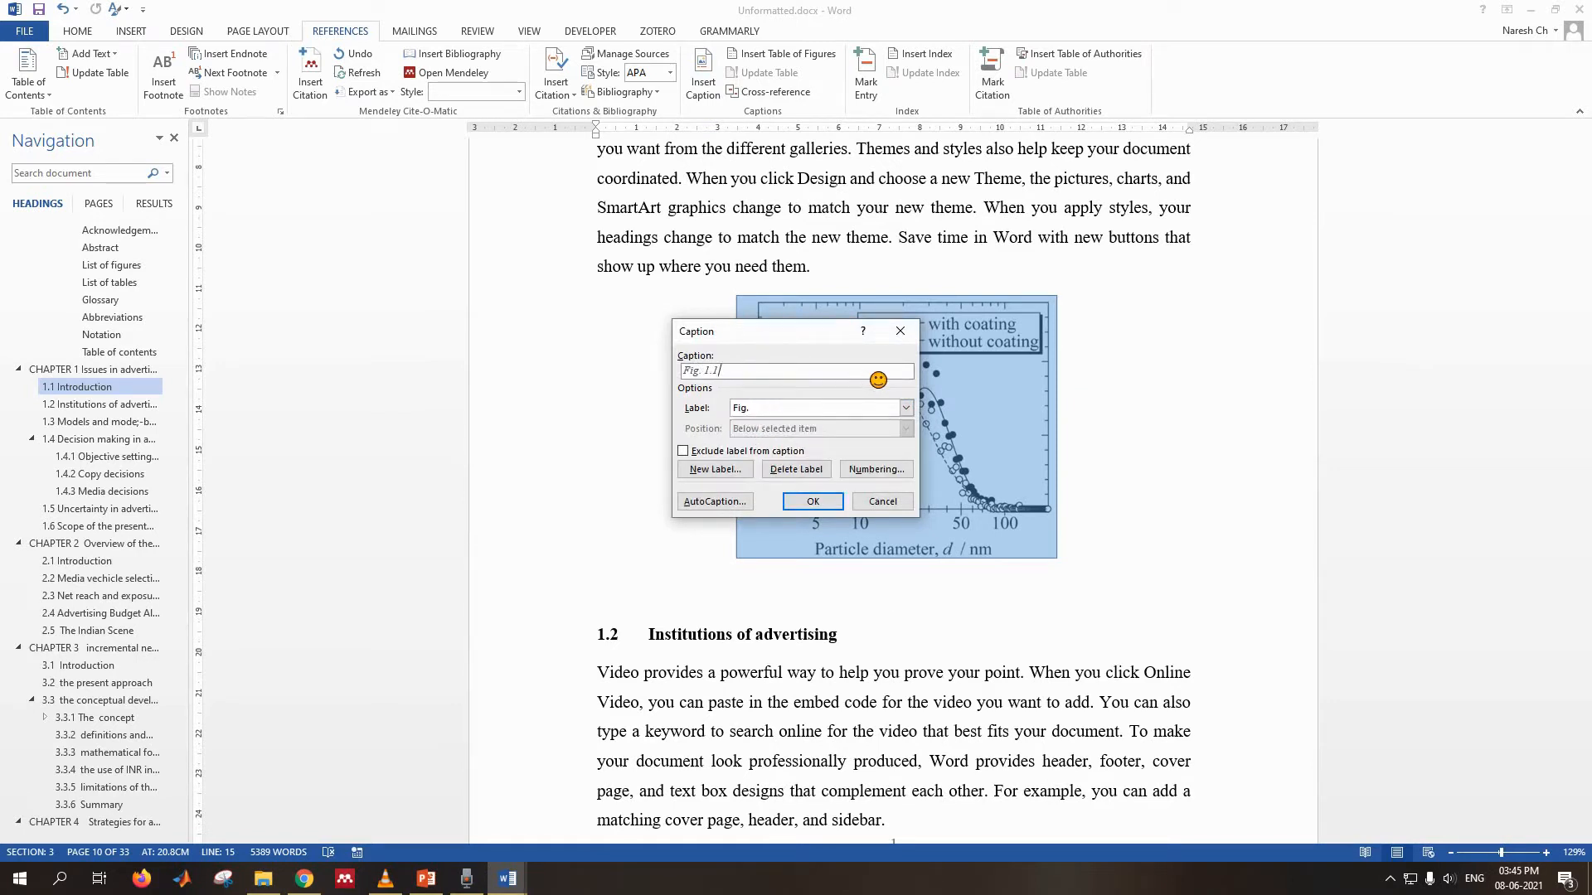
left_click(850, 382)
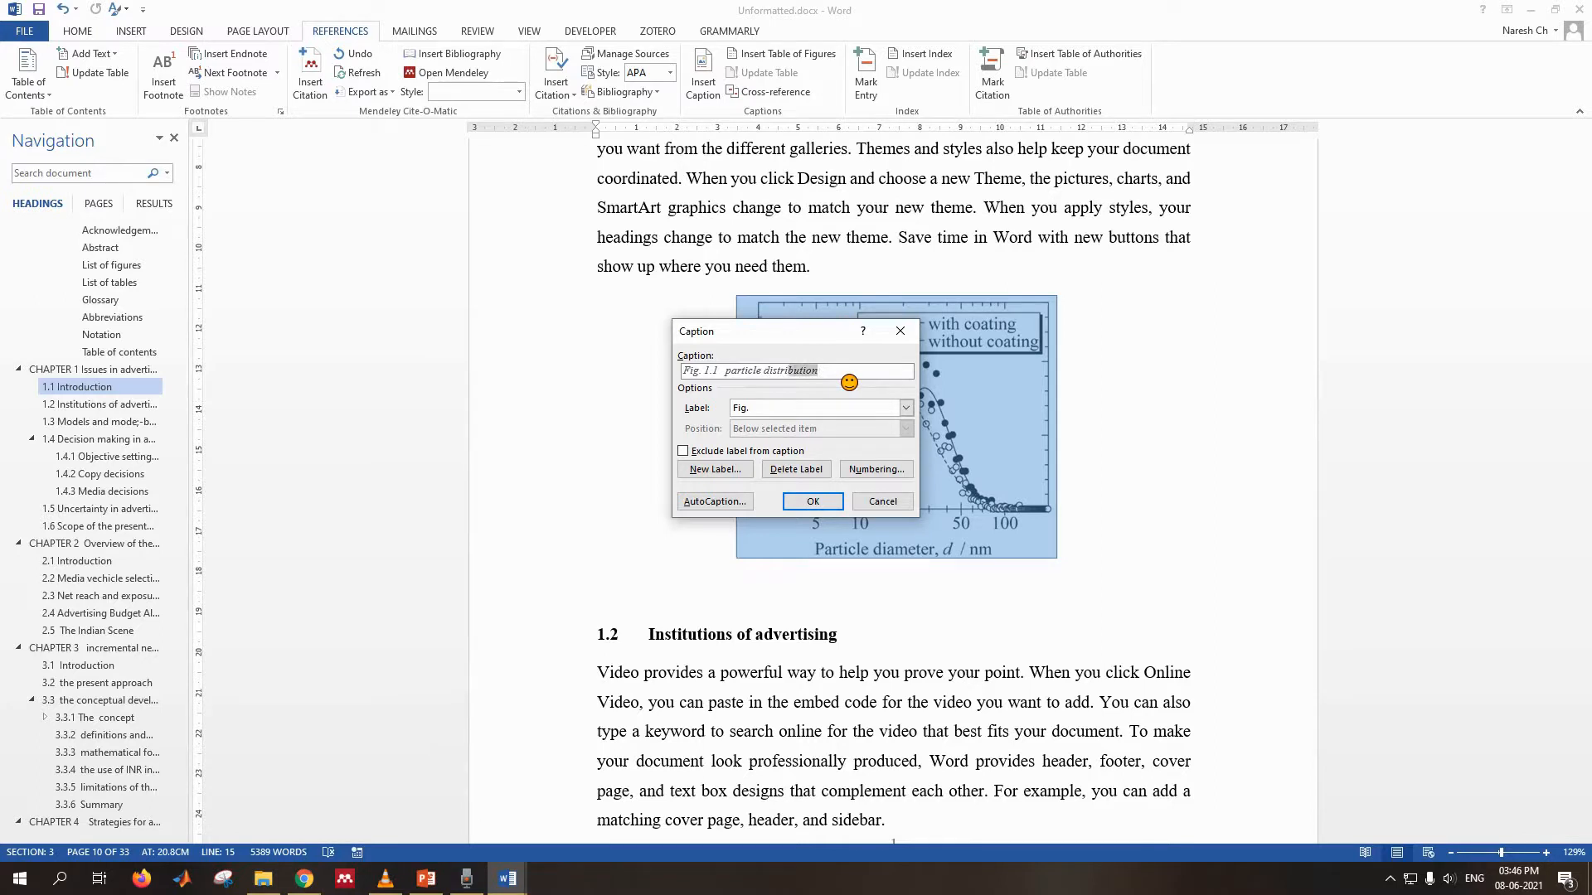
key("ctrl+shift+Left")
key("ctrl+shift+Left")
left_click(833, 376)
mouse_move(807, 371)
left_mouse_down()
mouse_move(698, 373)
mouse_move(842, 377)
mouse_move(779, 380)
left_mouse_up()
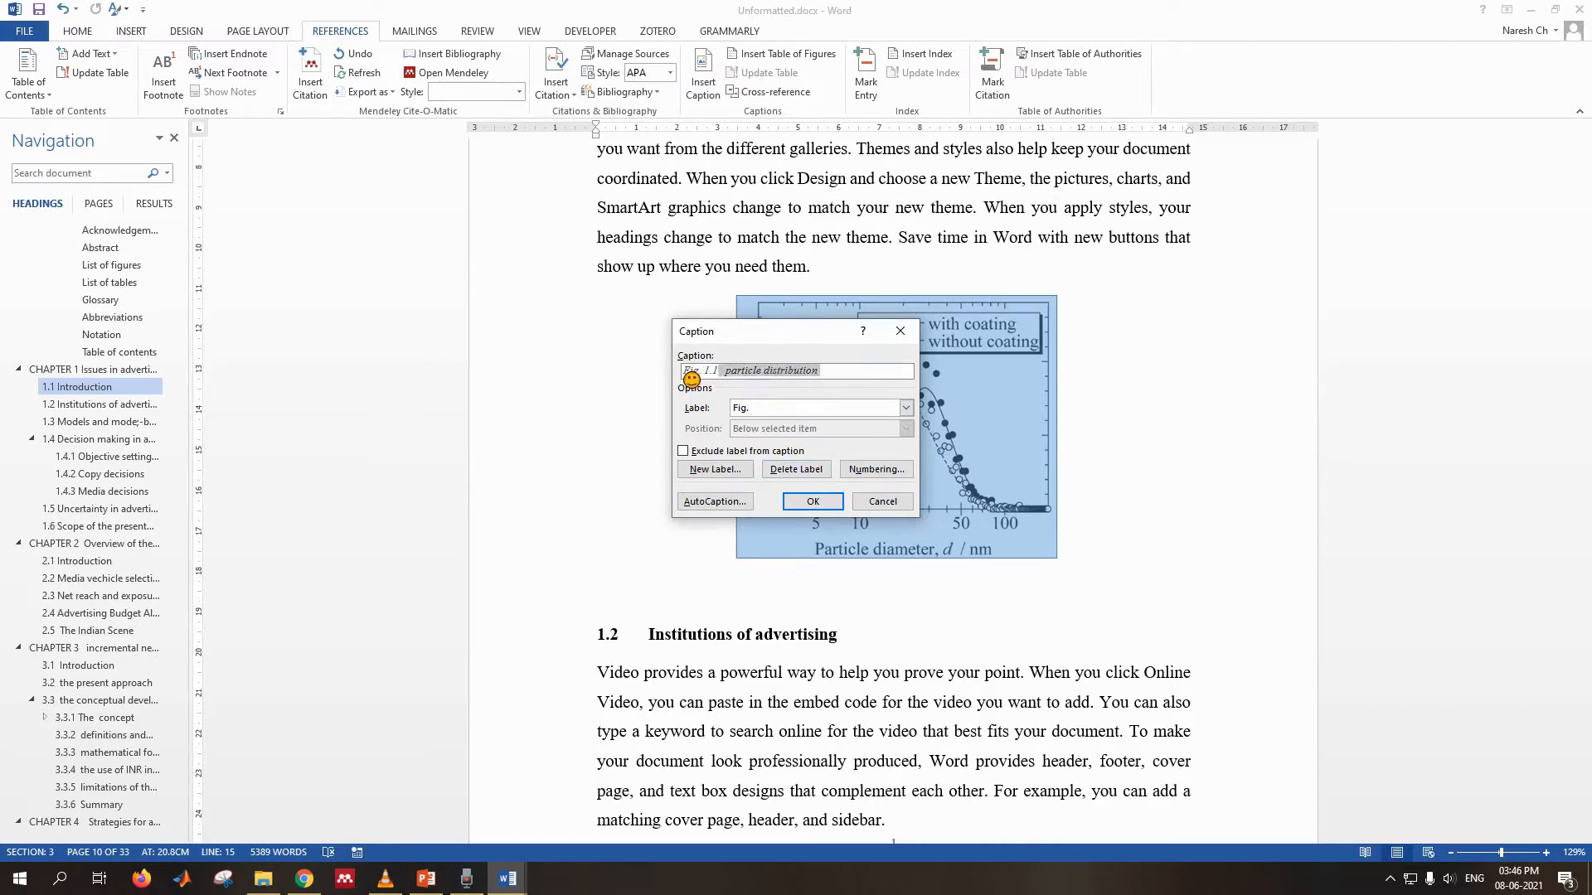
left_click(812, 501)
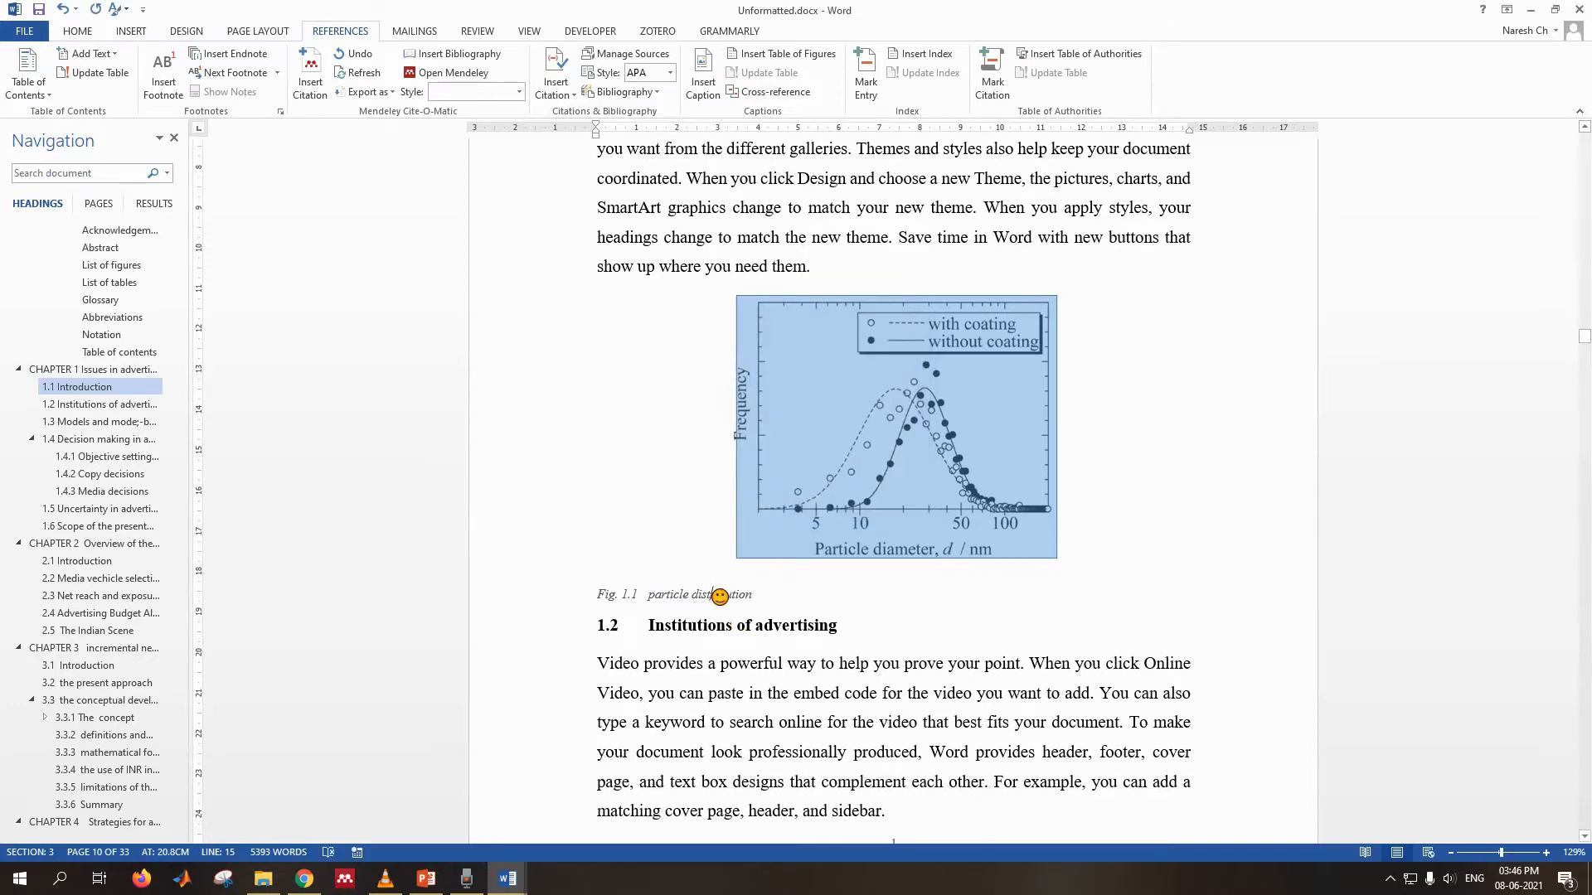
key("ctrl+e")
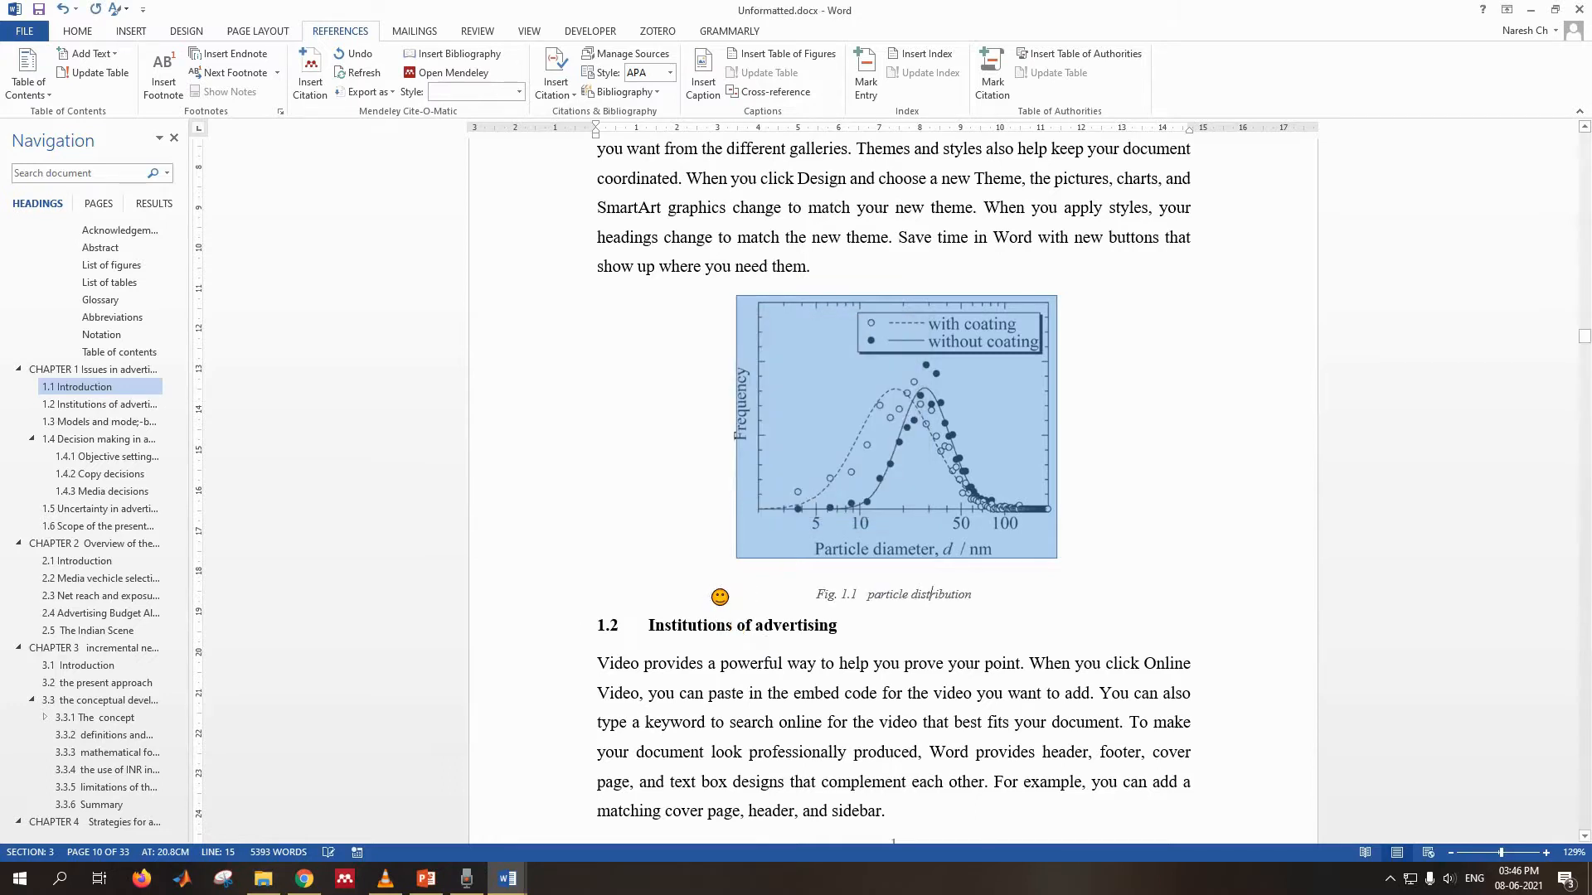
- Add an empty line below the section 1.2 picture and insert a Fig. caption reading "particle distribution2" there
scroll(1047, 602, "down", 3)
scroll(1049, 601, "down", 7)
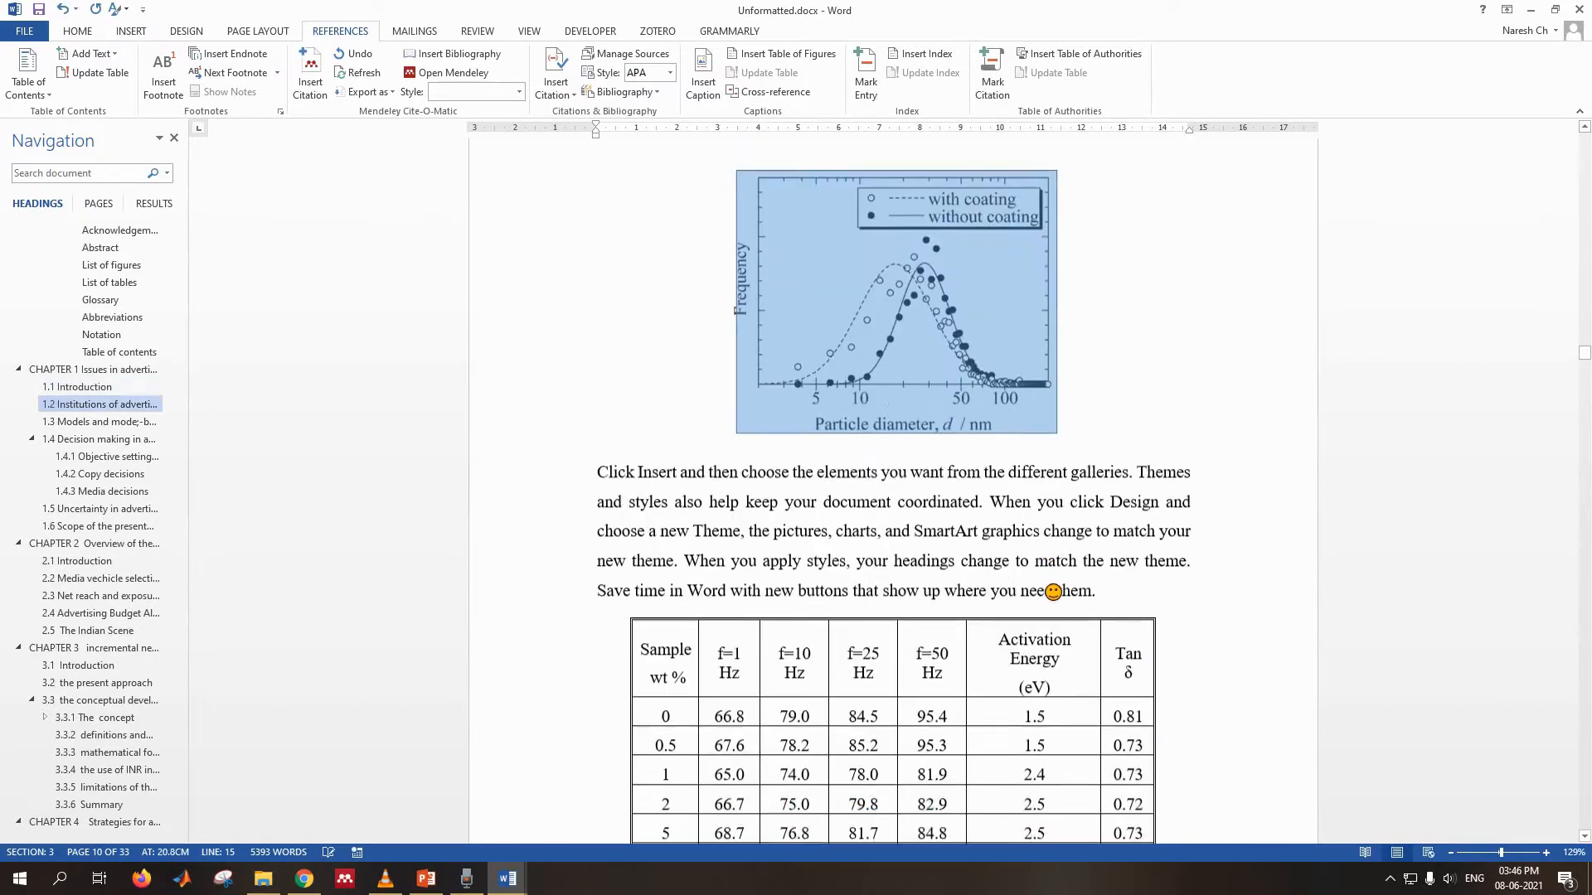
key("Return")
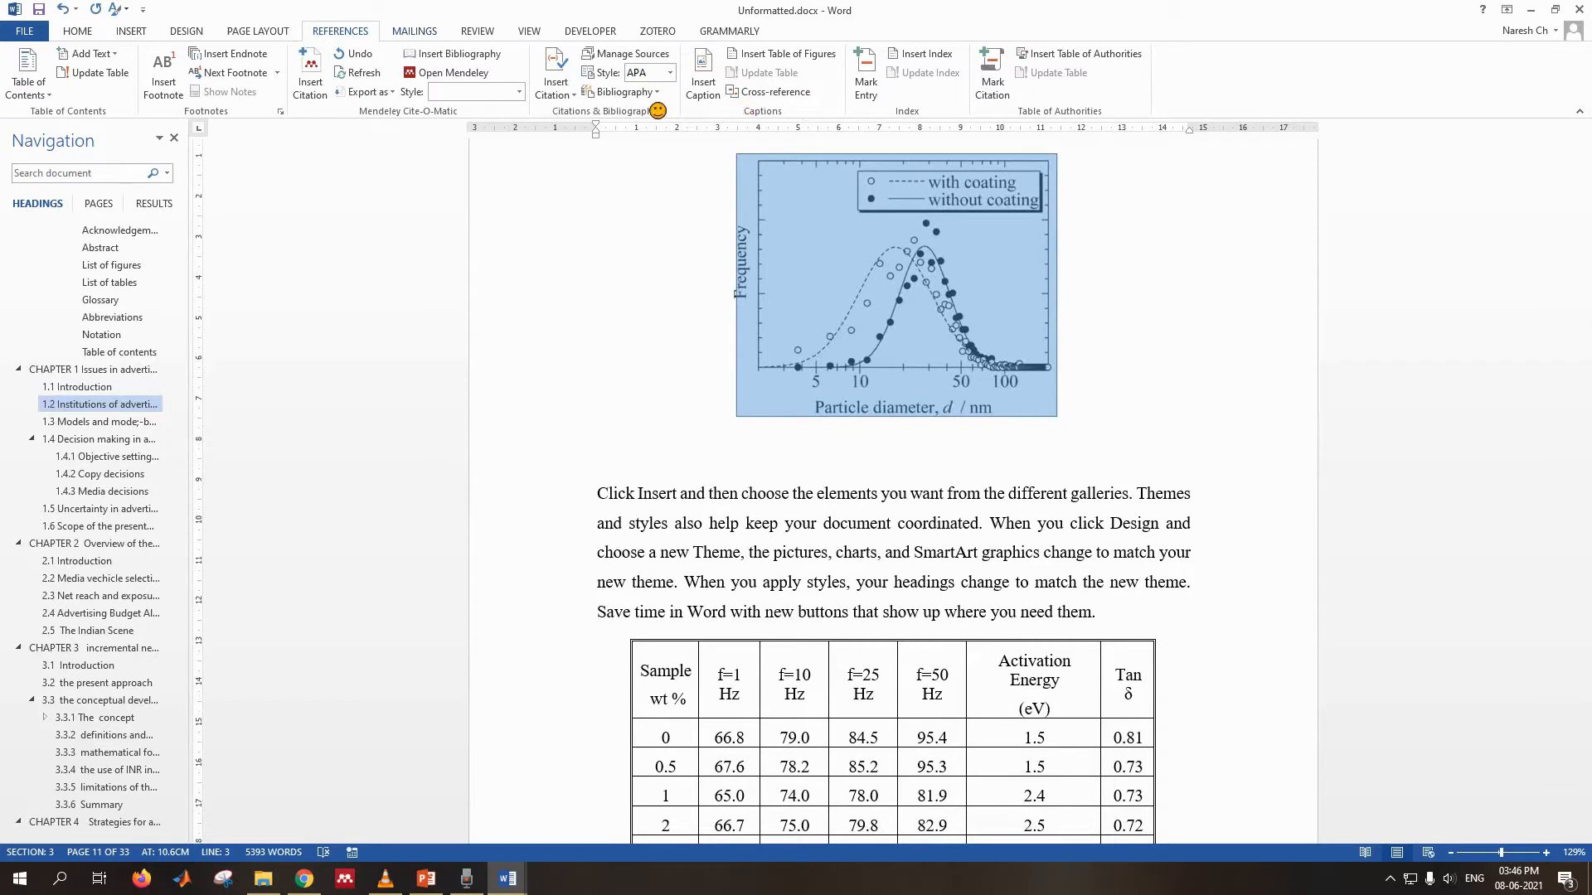
left_click(703, 77)
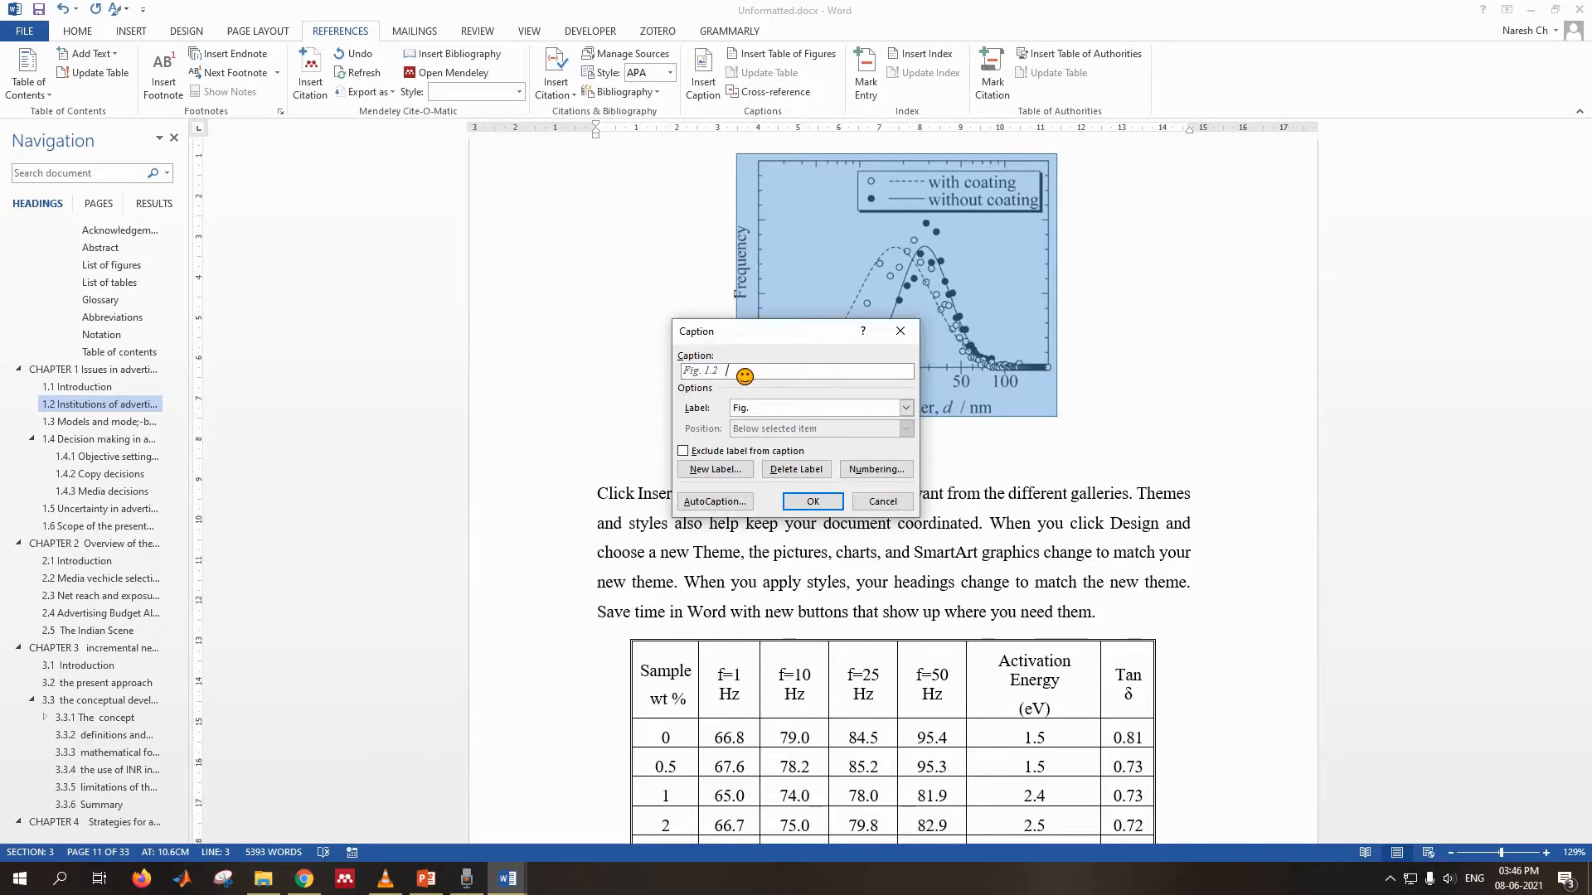
type("particle distribution2")
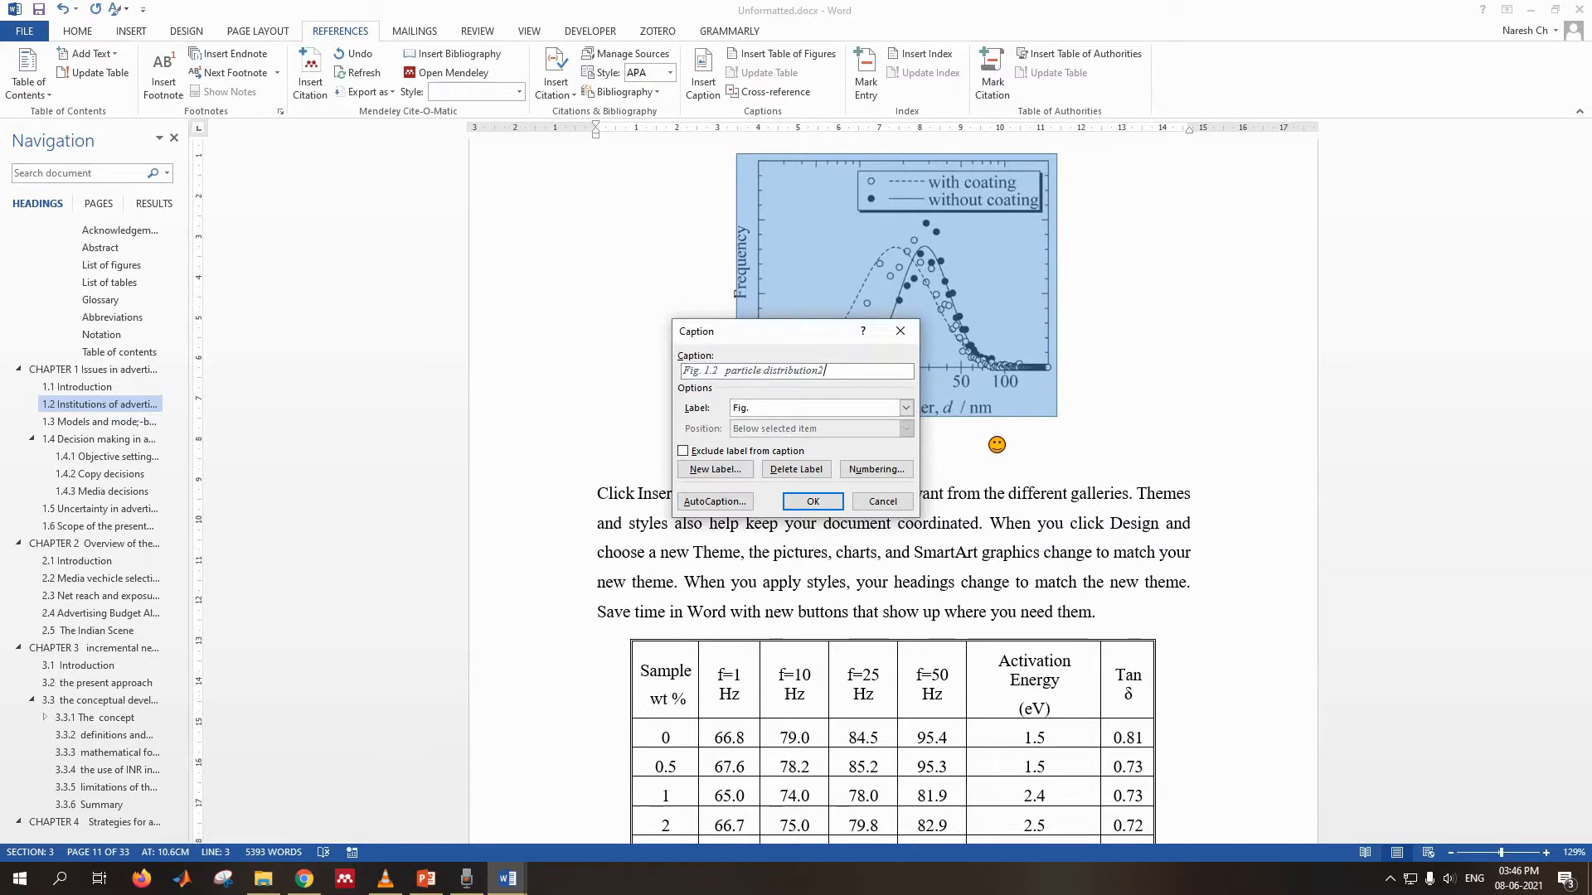
left_click(834, 505)
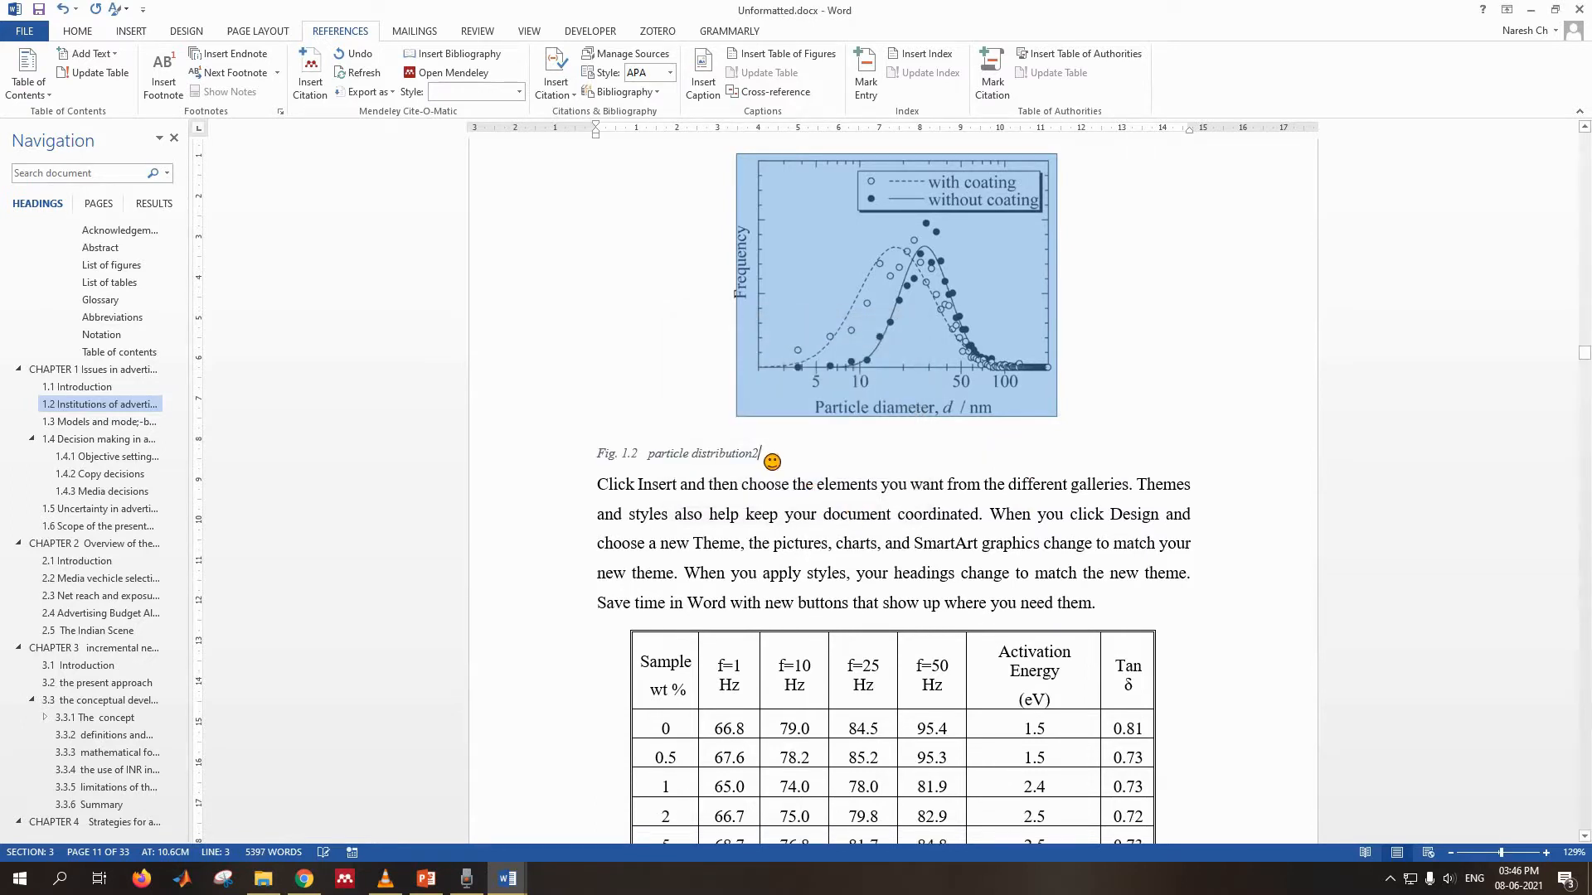
- Insert a Fig. caption below the section 1.3 picture with the text "particle distribution3", spaced apart from the number
scroll(853, 409, "down", 12)
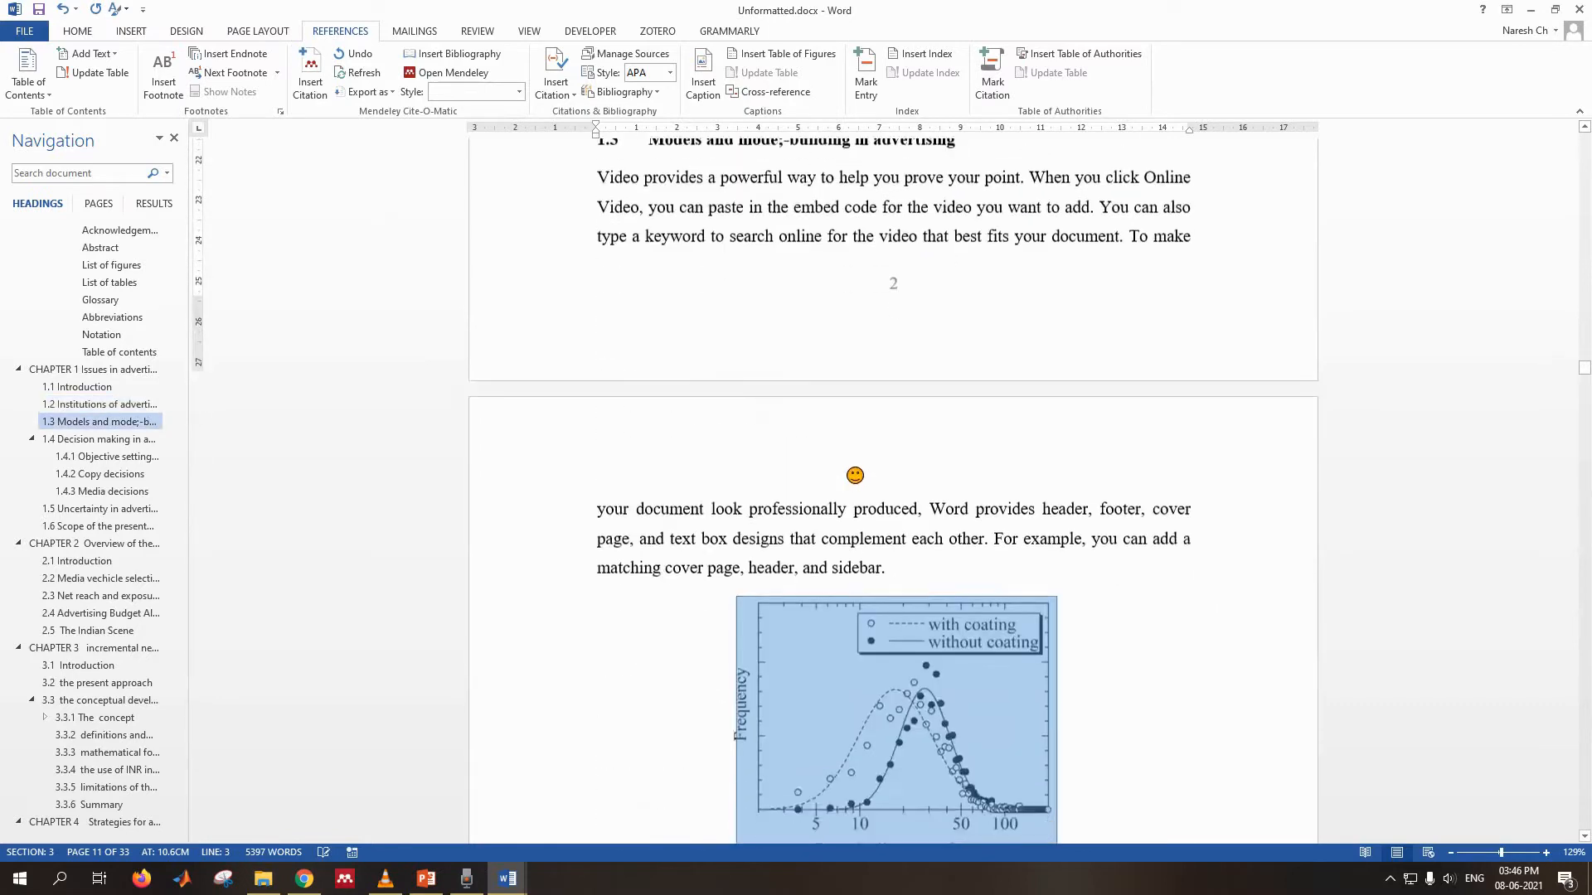
left_click(877, 398)
right_click(988, 471)
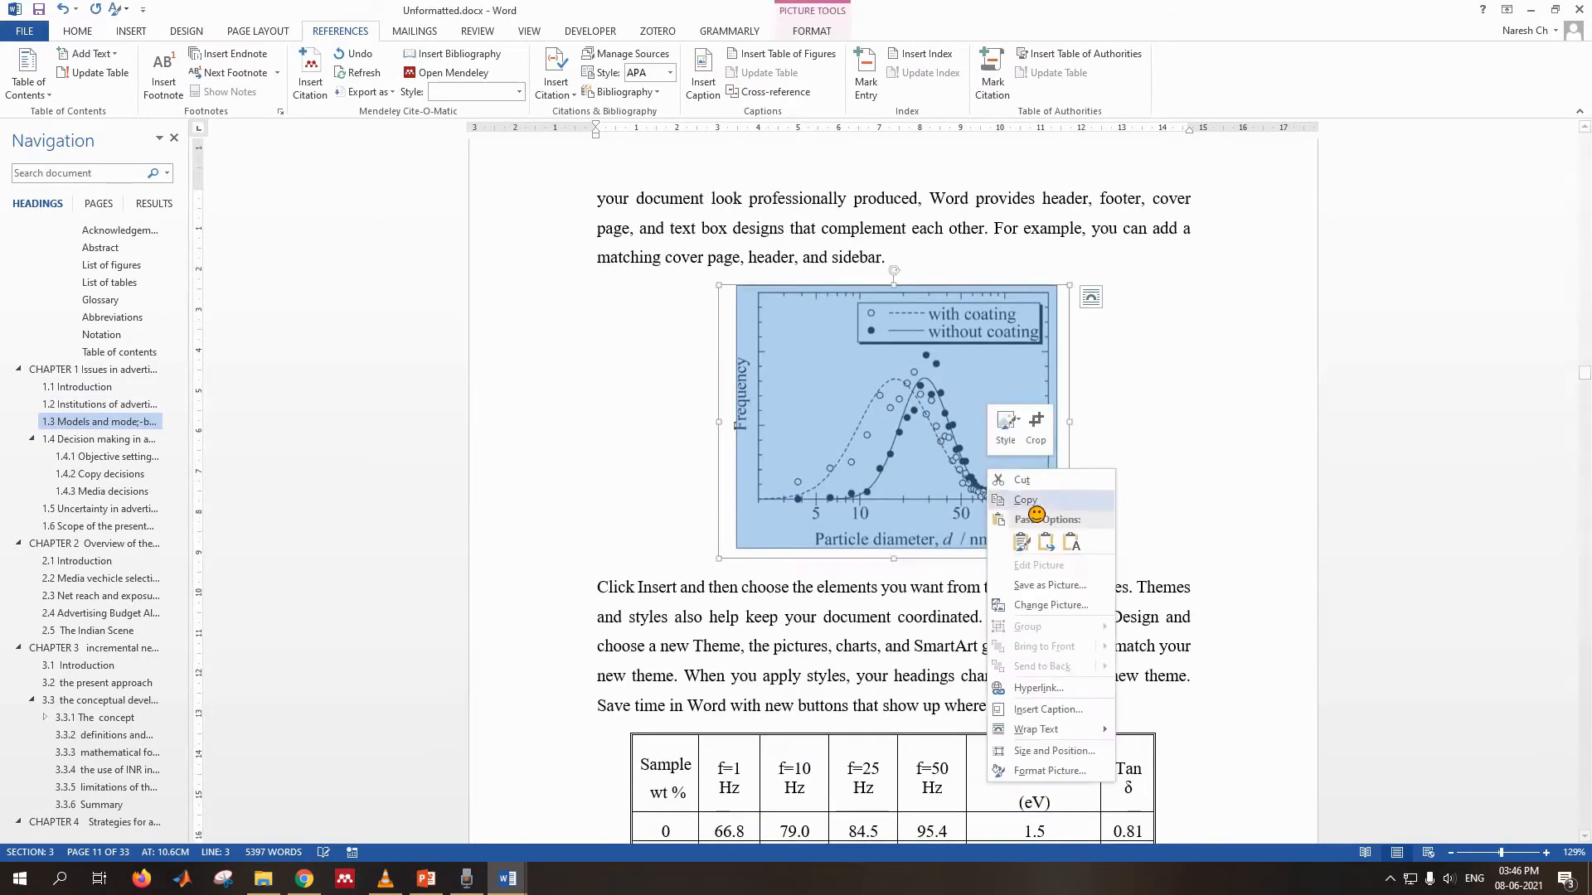
left_click(1069, 710)
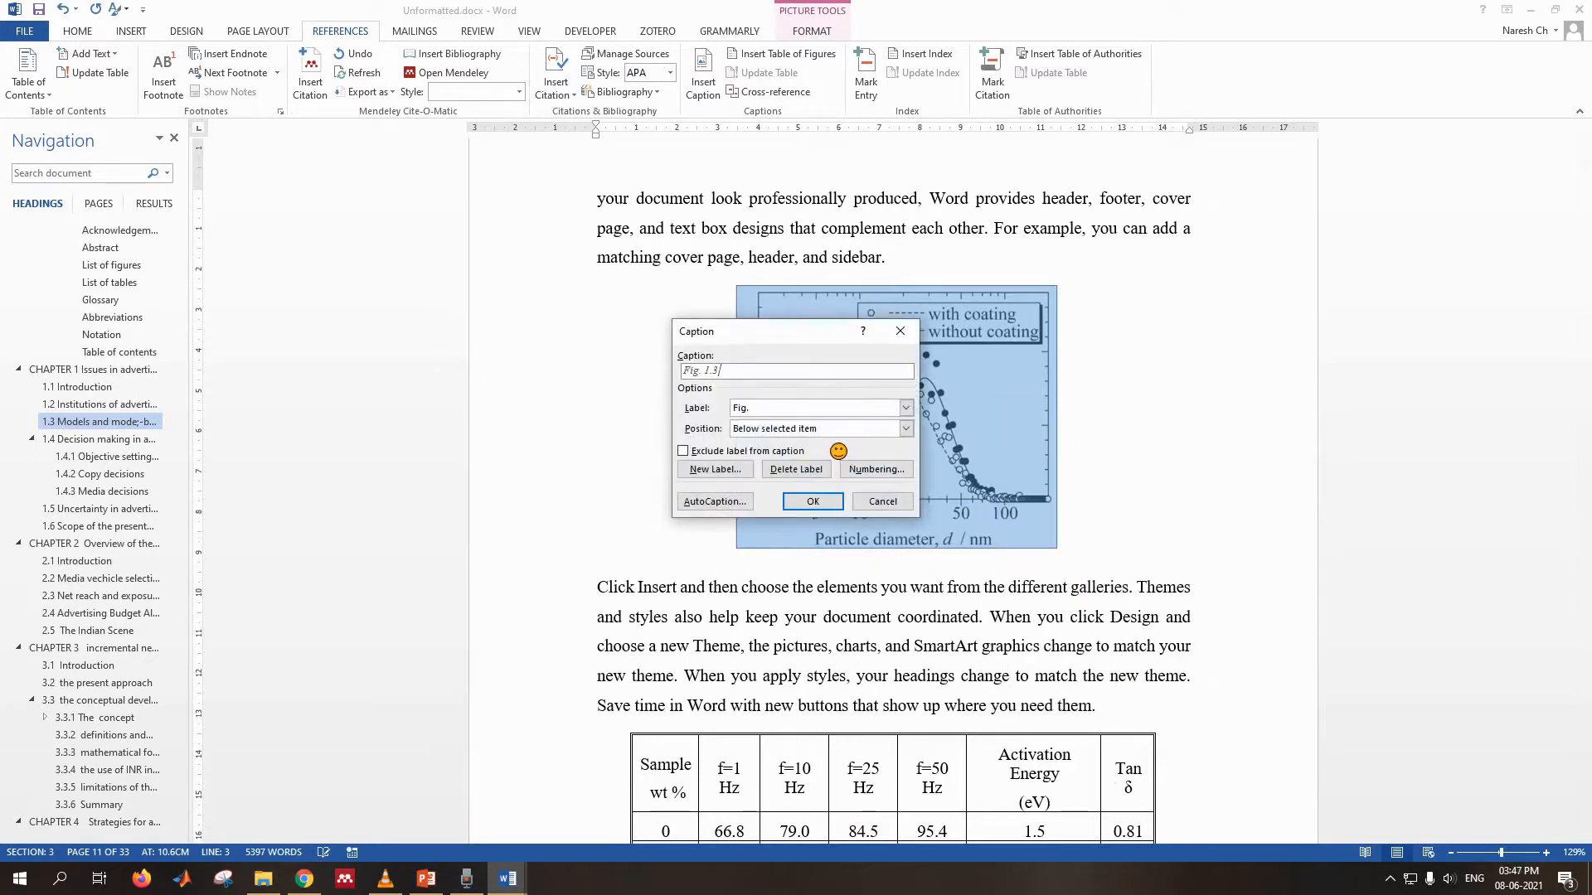
type("particle distribution3")
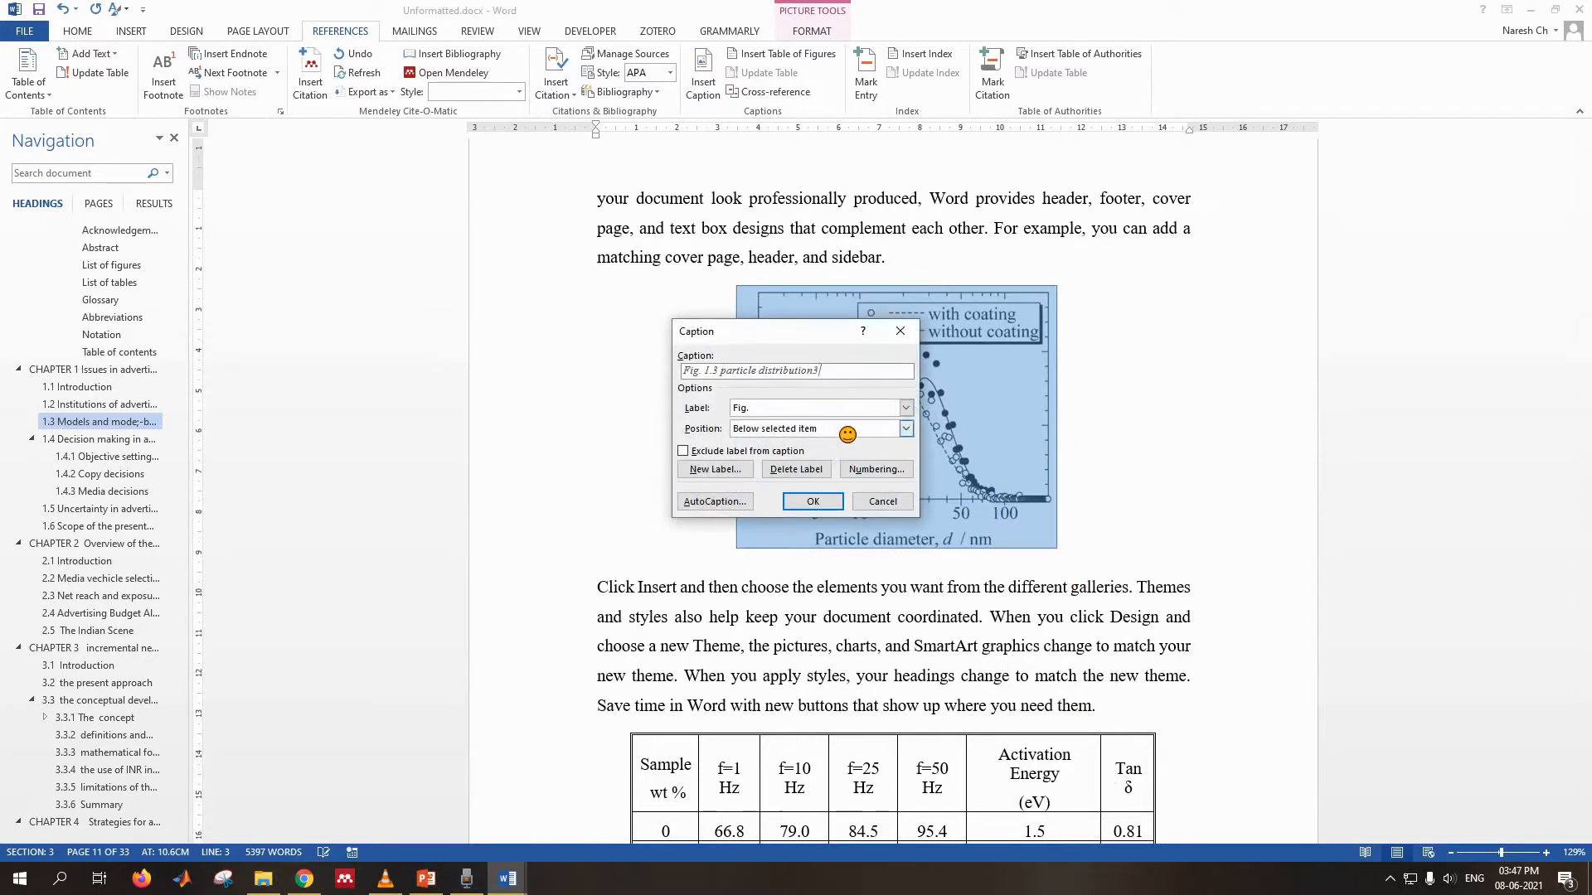
left_click(720, 371)
key("BackSpace")
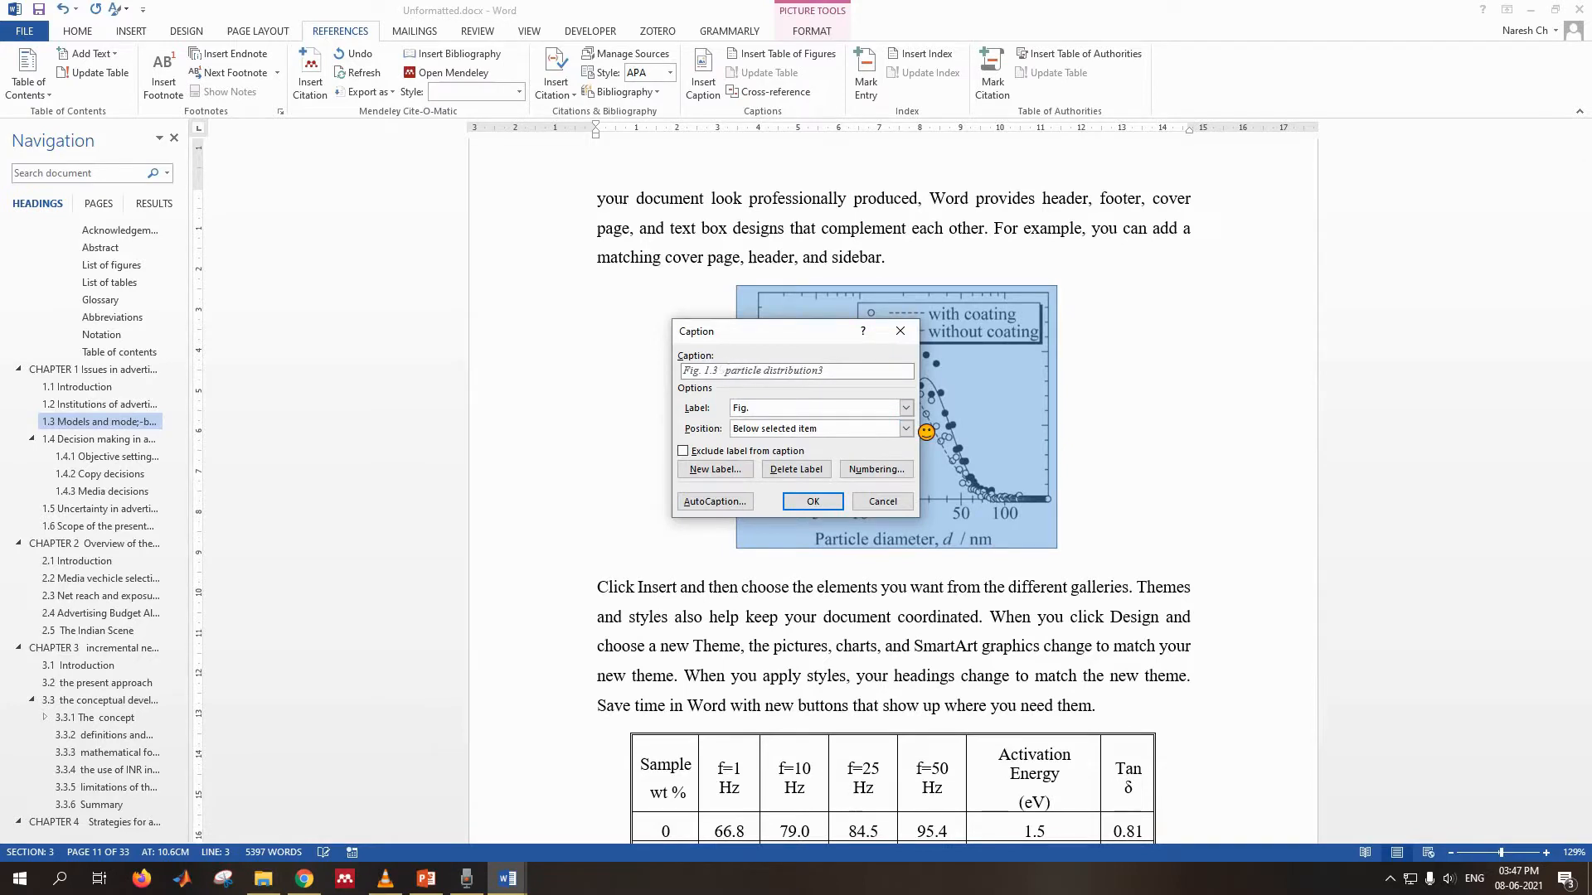
left_click(826, 504)
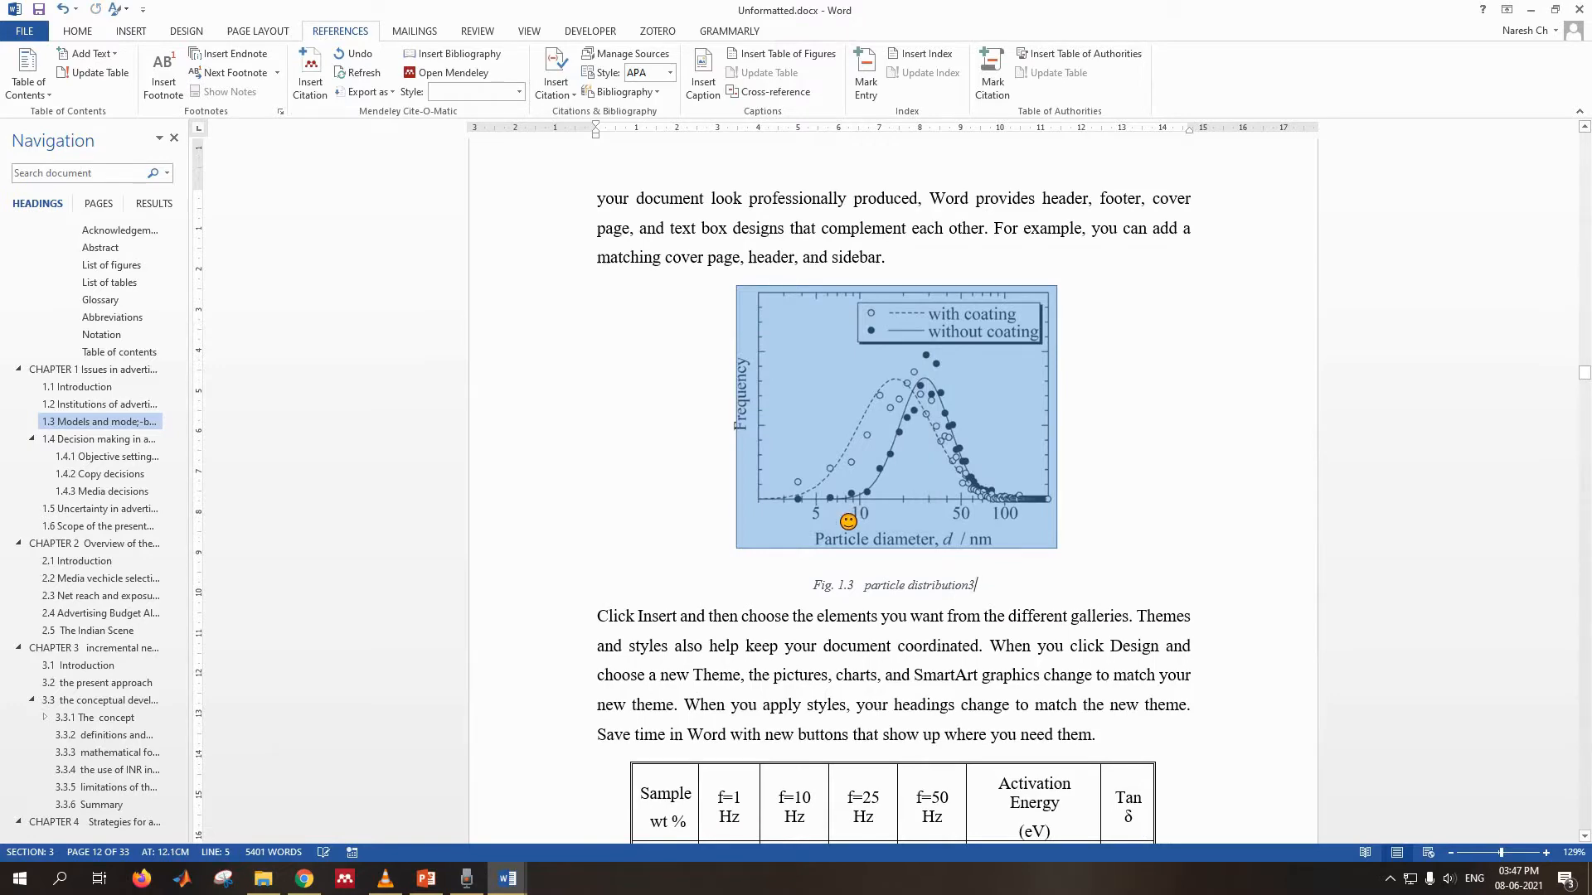
- Add an empty line below the section 1.4.1 picture and insert a Fig. caption reading "particle distribution4" there
scroll(830, 514, "down", 15)
scroll(853, 523, "down", 3)
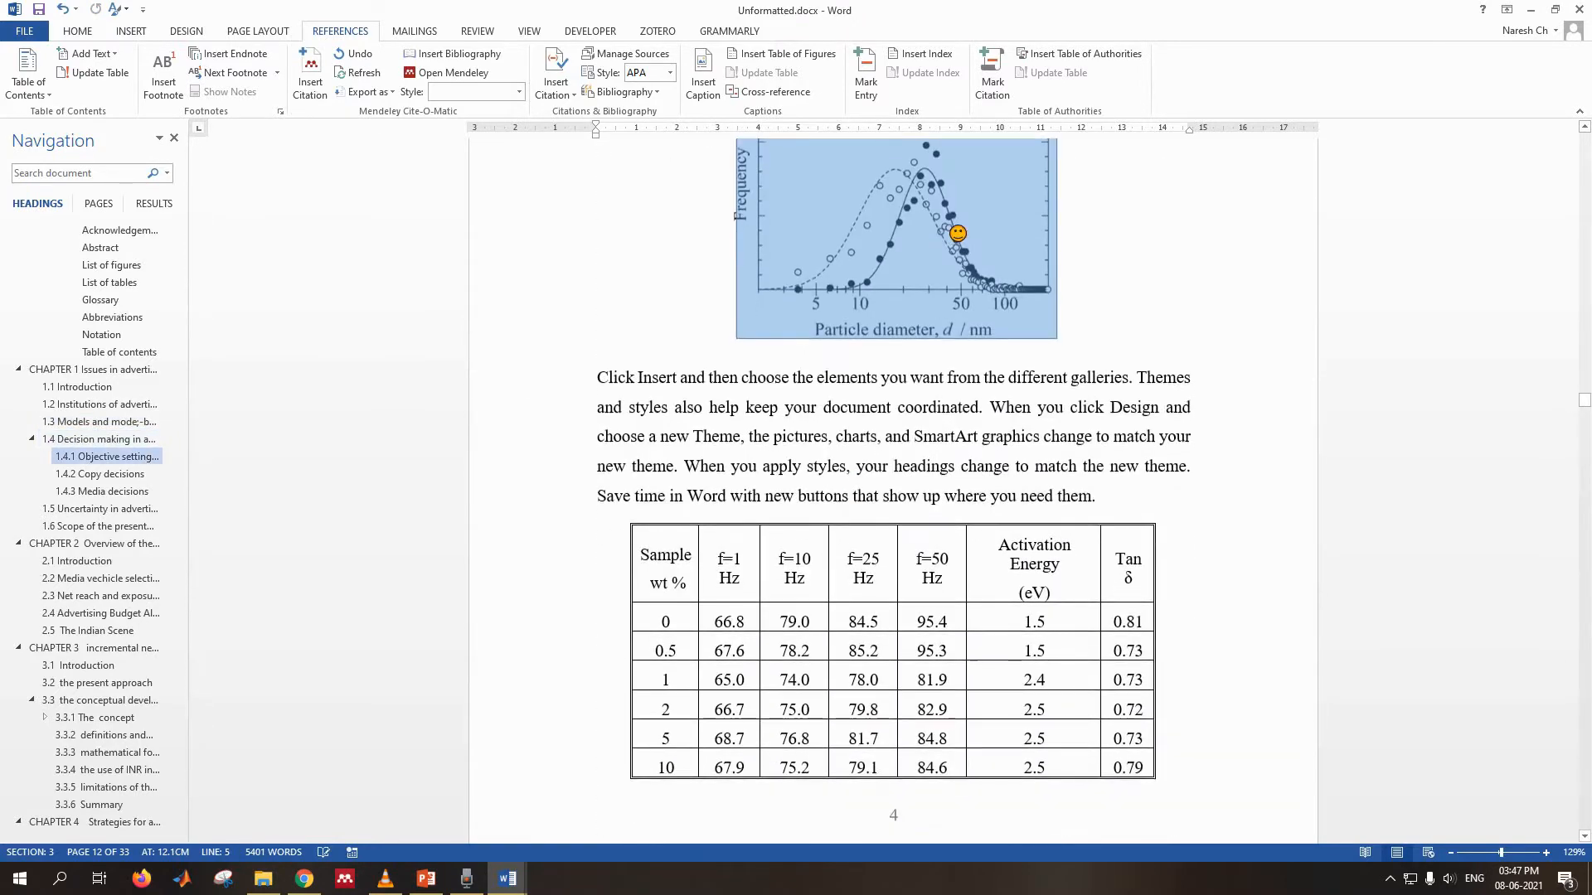
left_click(998, 252)
left_click(1108, 292)
key("Return")
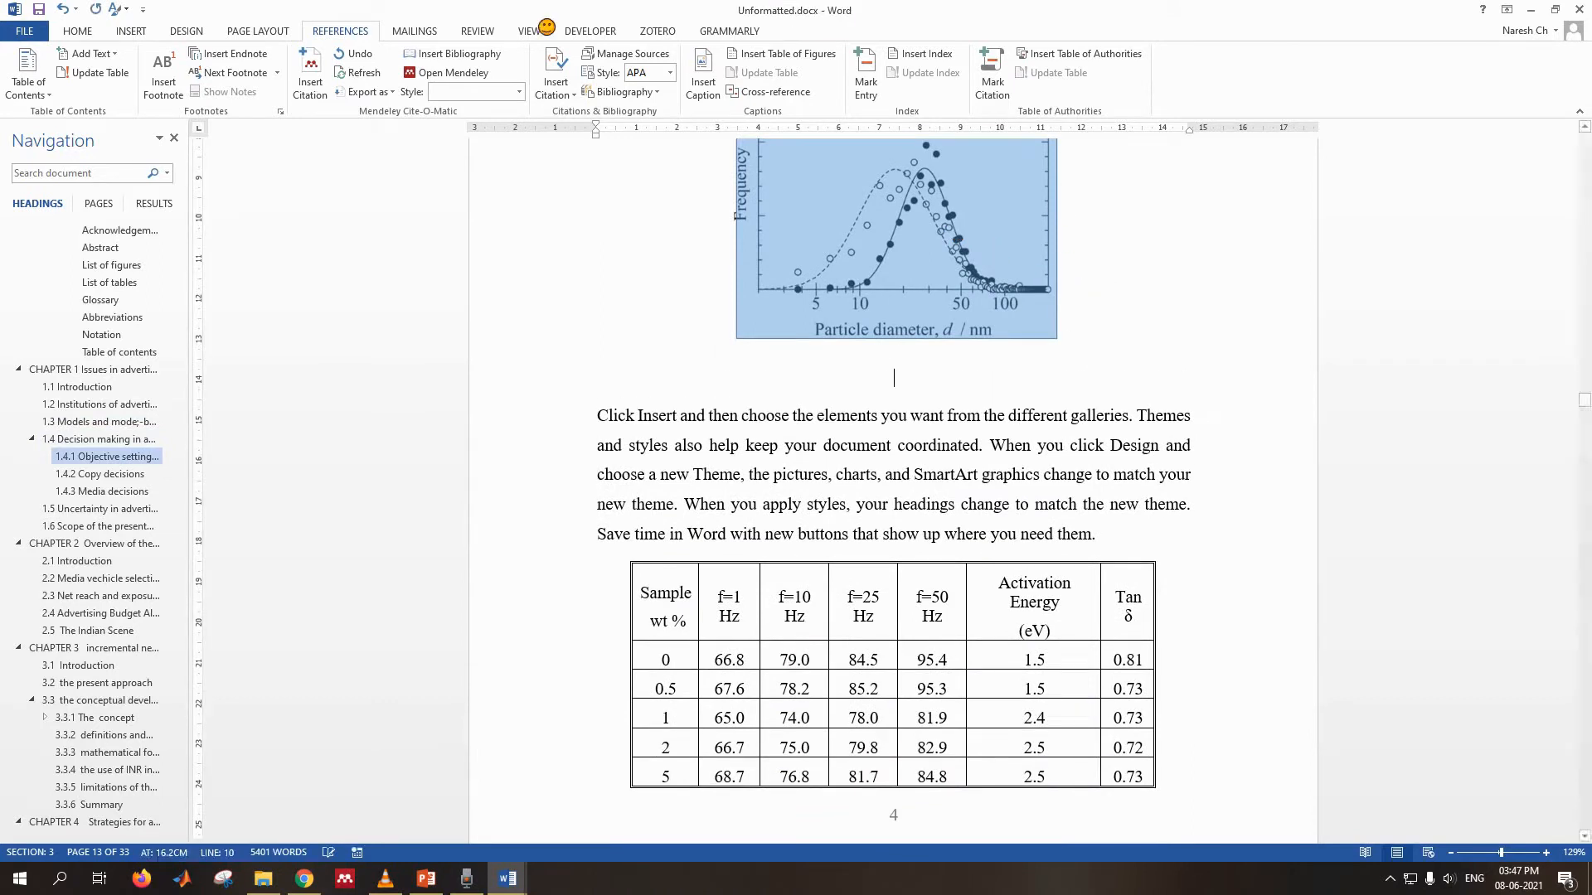
left_click(723, 94)
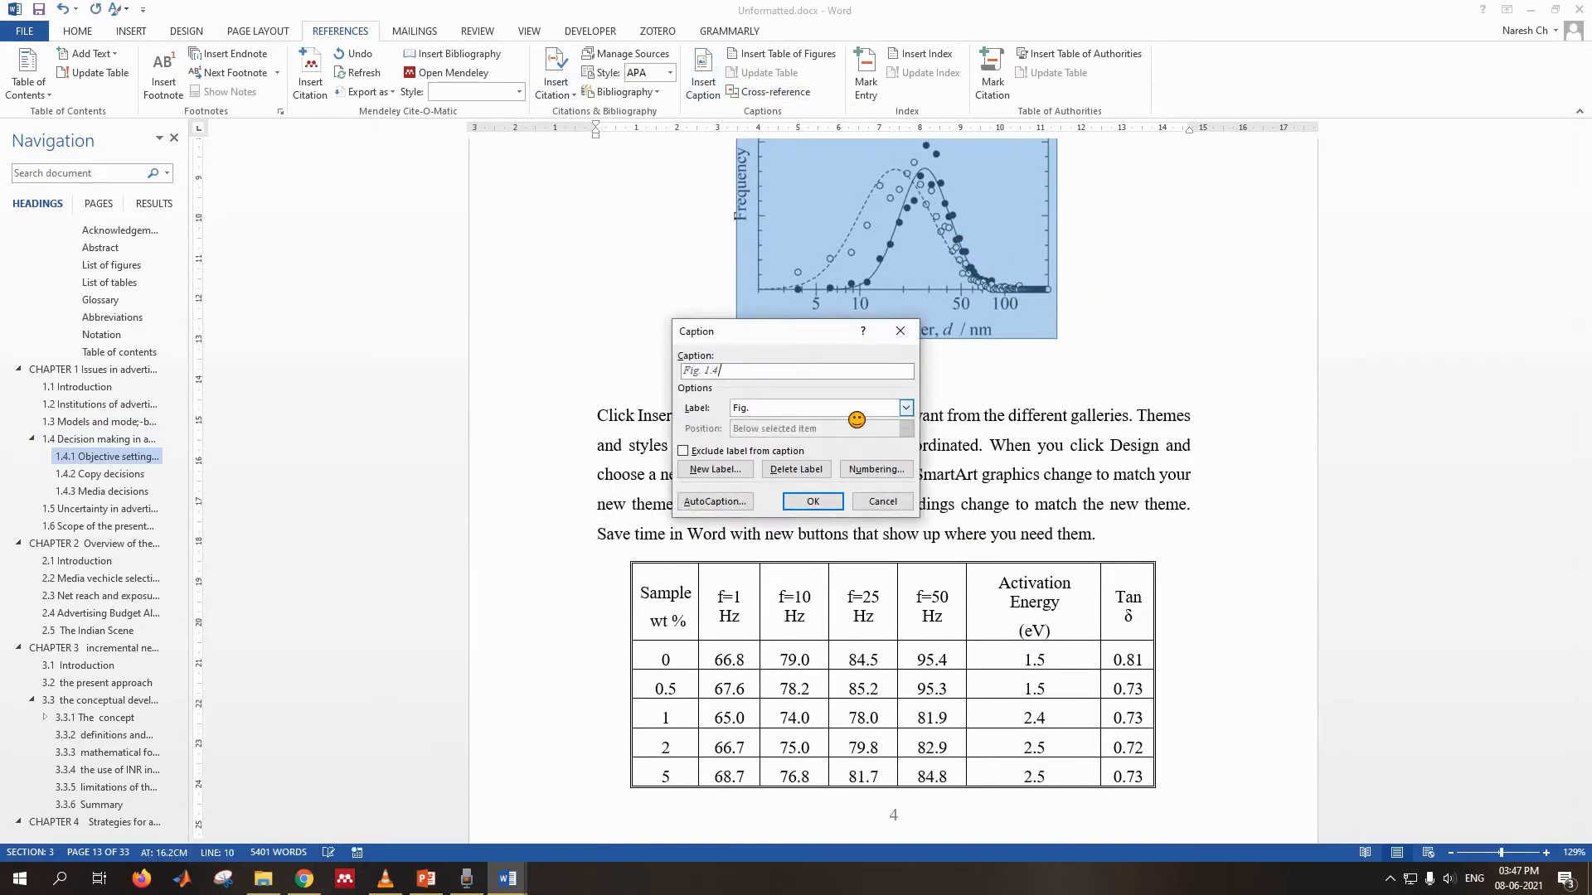
type("particle distribution4")
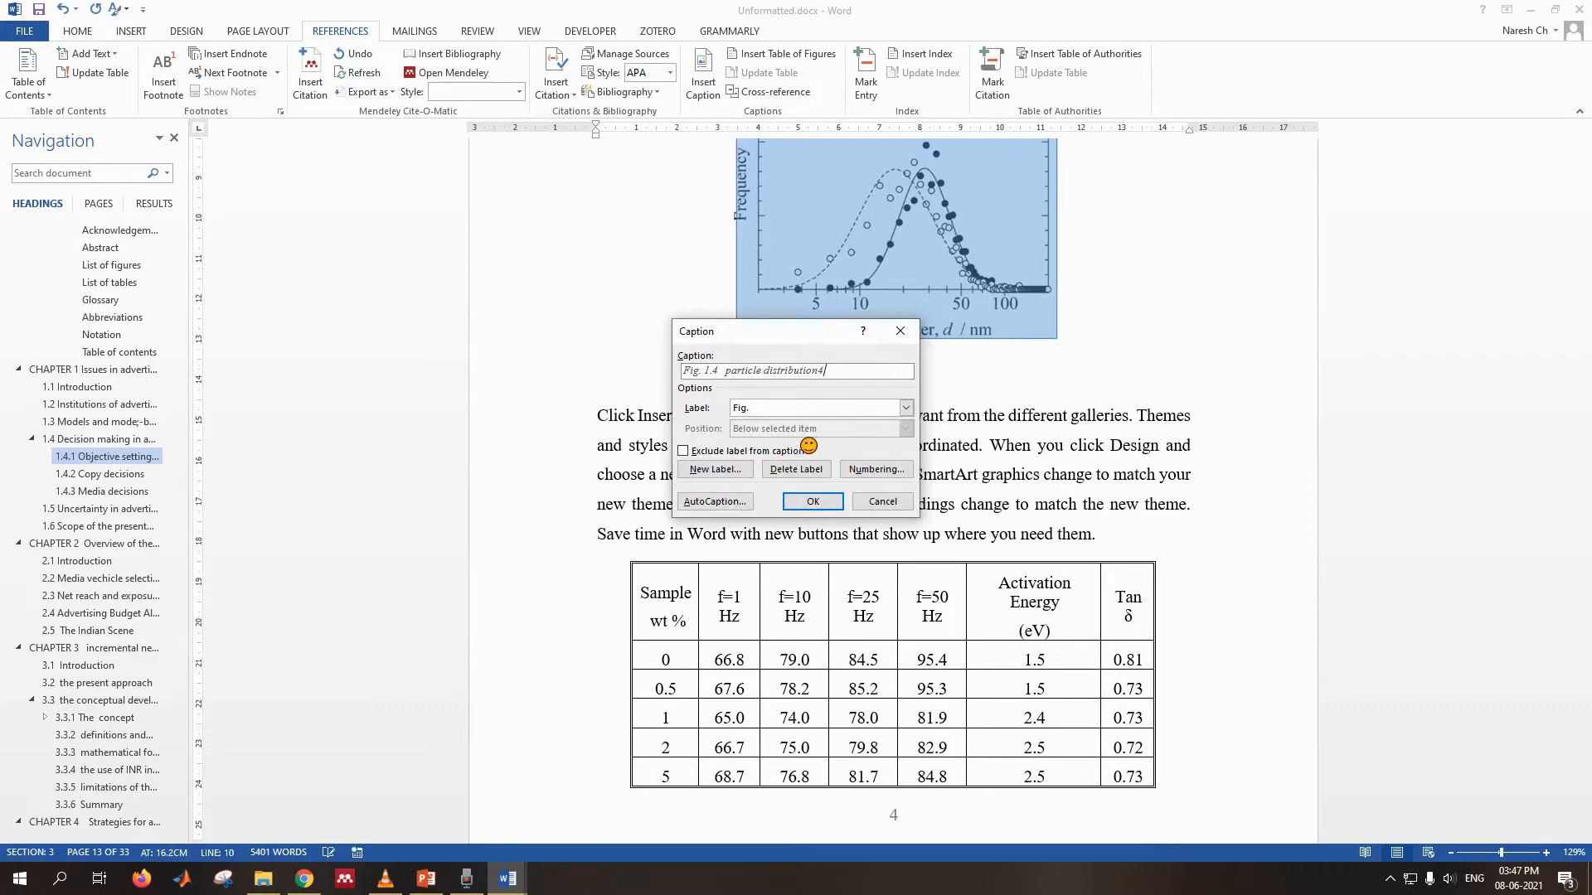
left_click(812, 502)
scroll(835, 424, "down", 3)
scroll(835, 424, "up", 4)
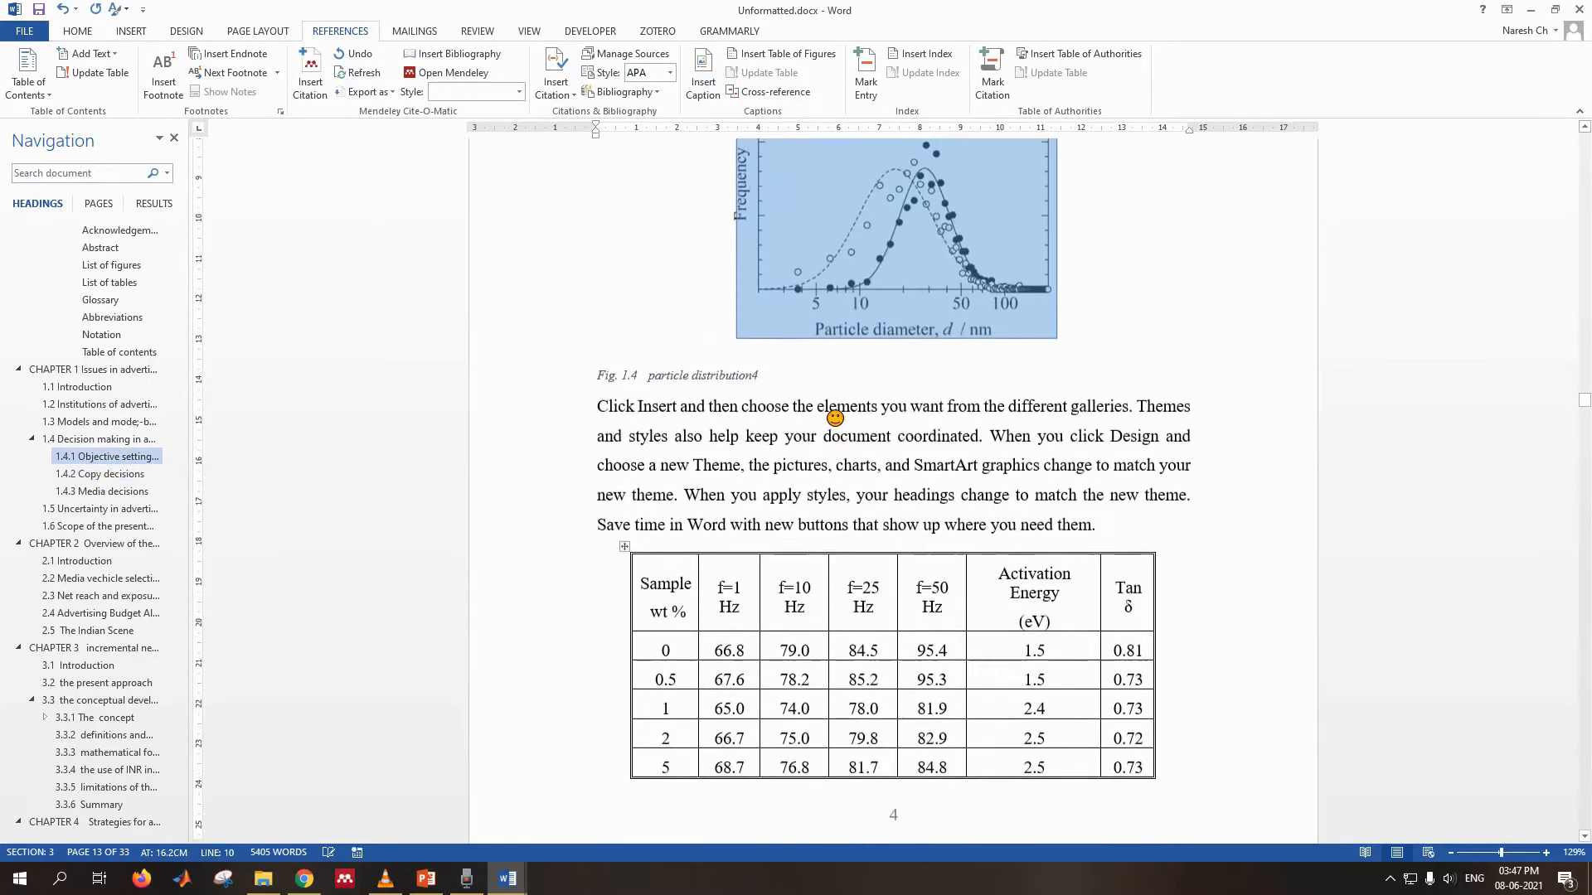
- Add an empty line after the section 1.4.3 picture and insert a Fig. caption with the text "particle distribution5"
scroll(839, 416, "down", 11)
scroll(841, 419, "down", 7)
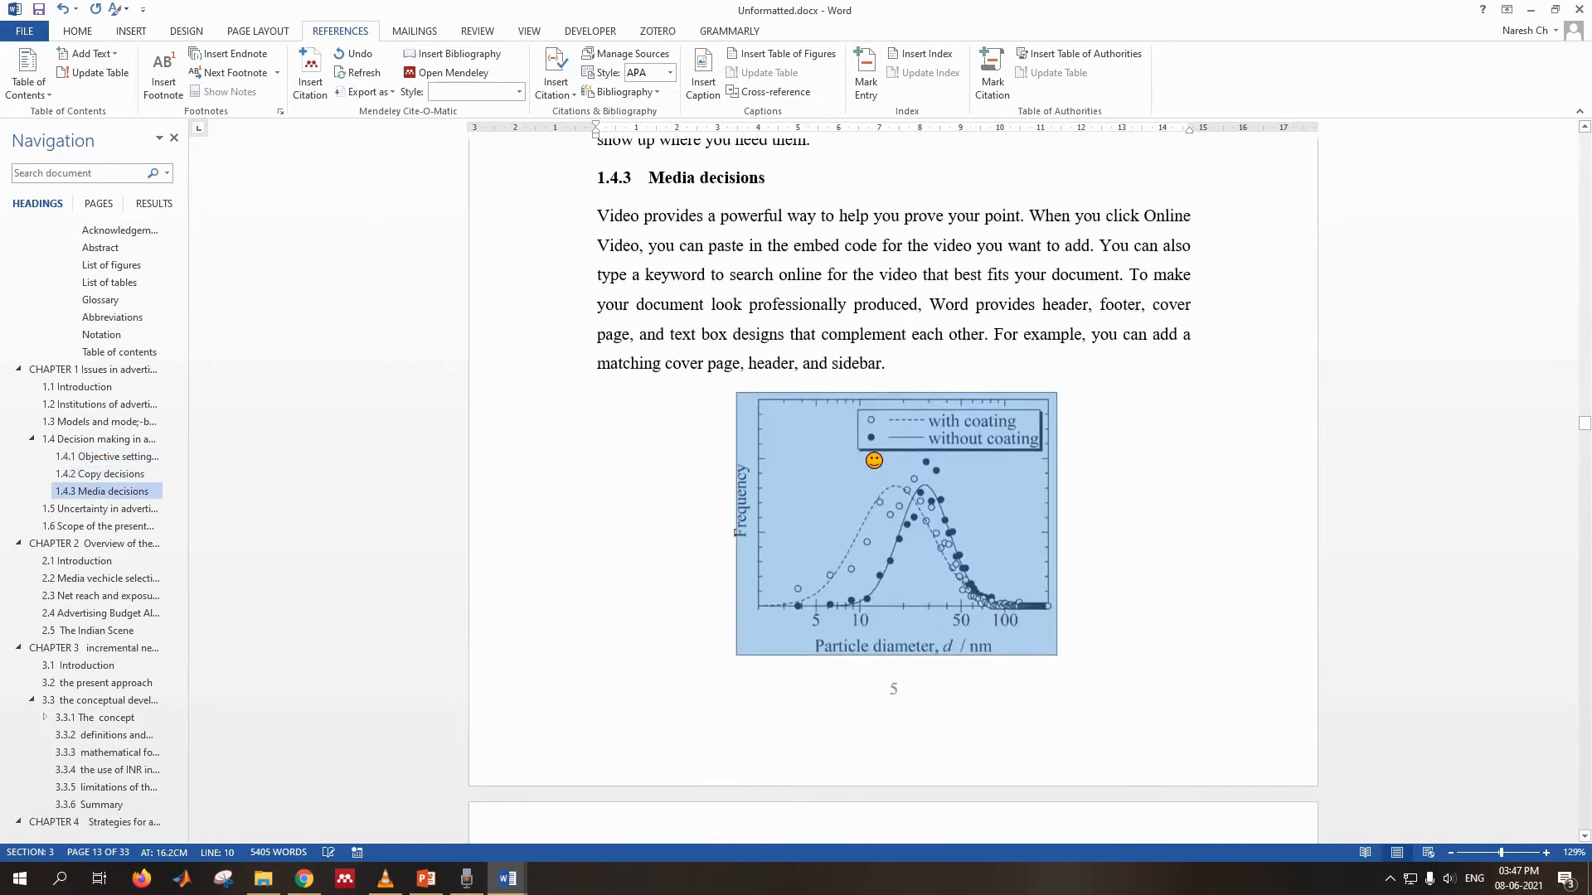
left_click(875, 462)
scroll(1064, 529, "down", 3)
left_click(1113, 491)
key("Return")
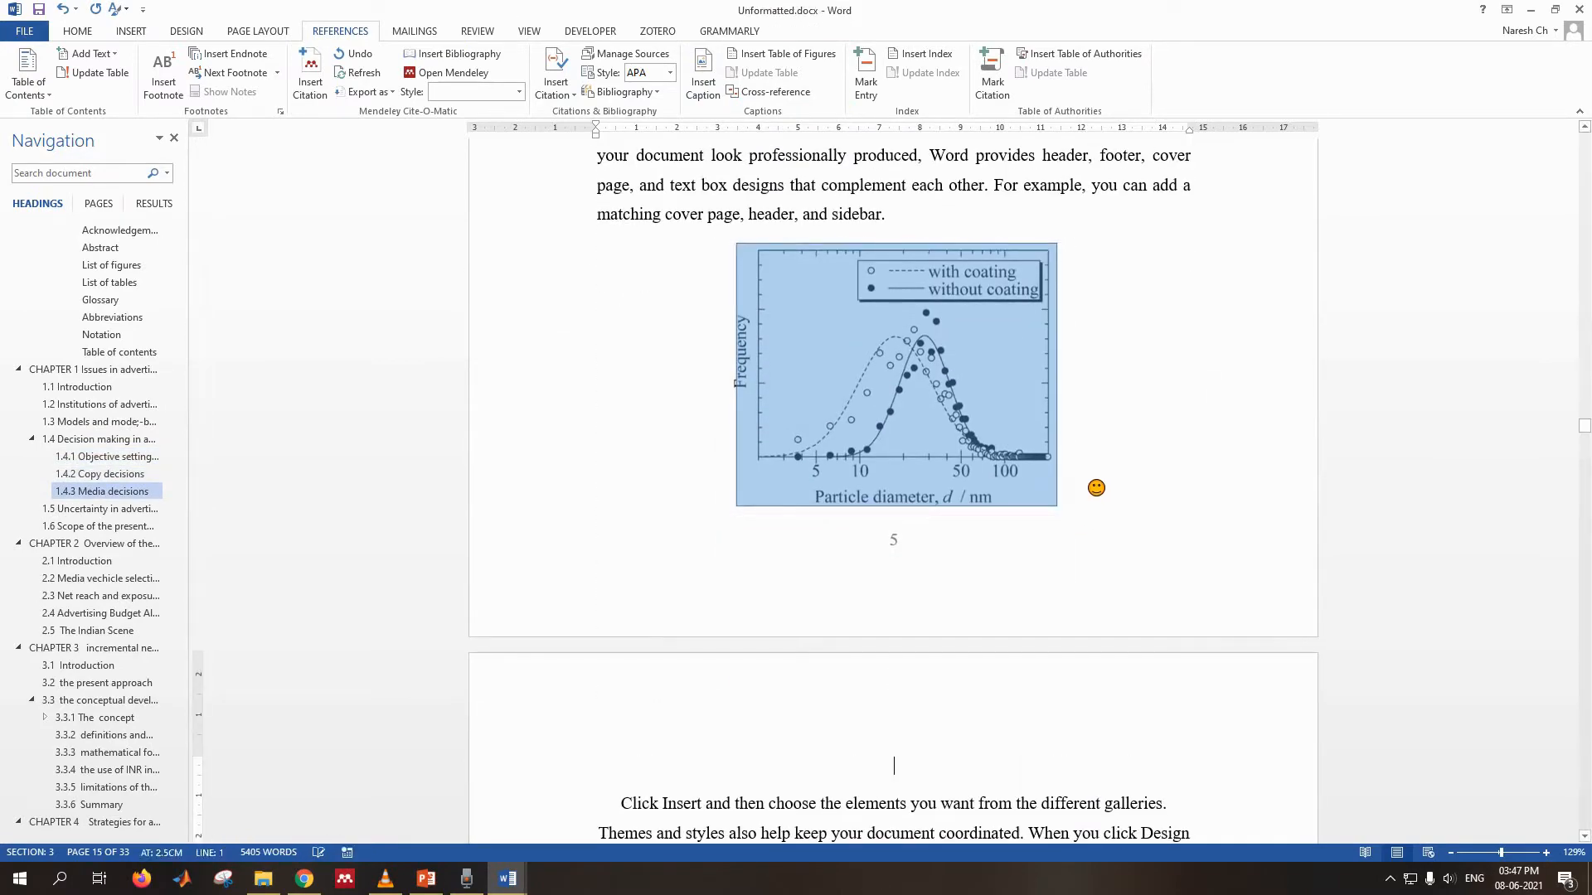
left_click(699, 80)
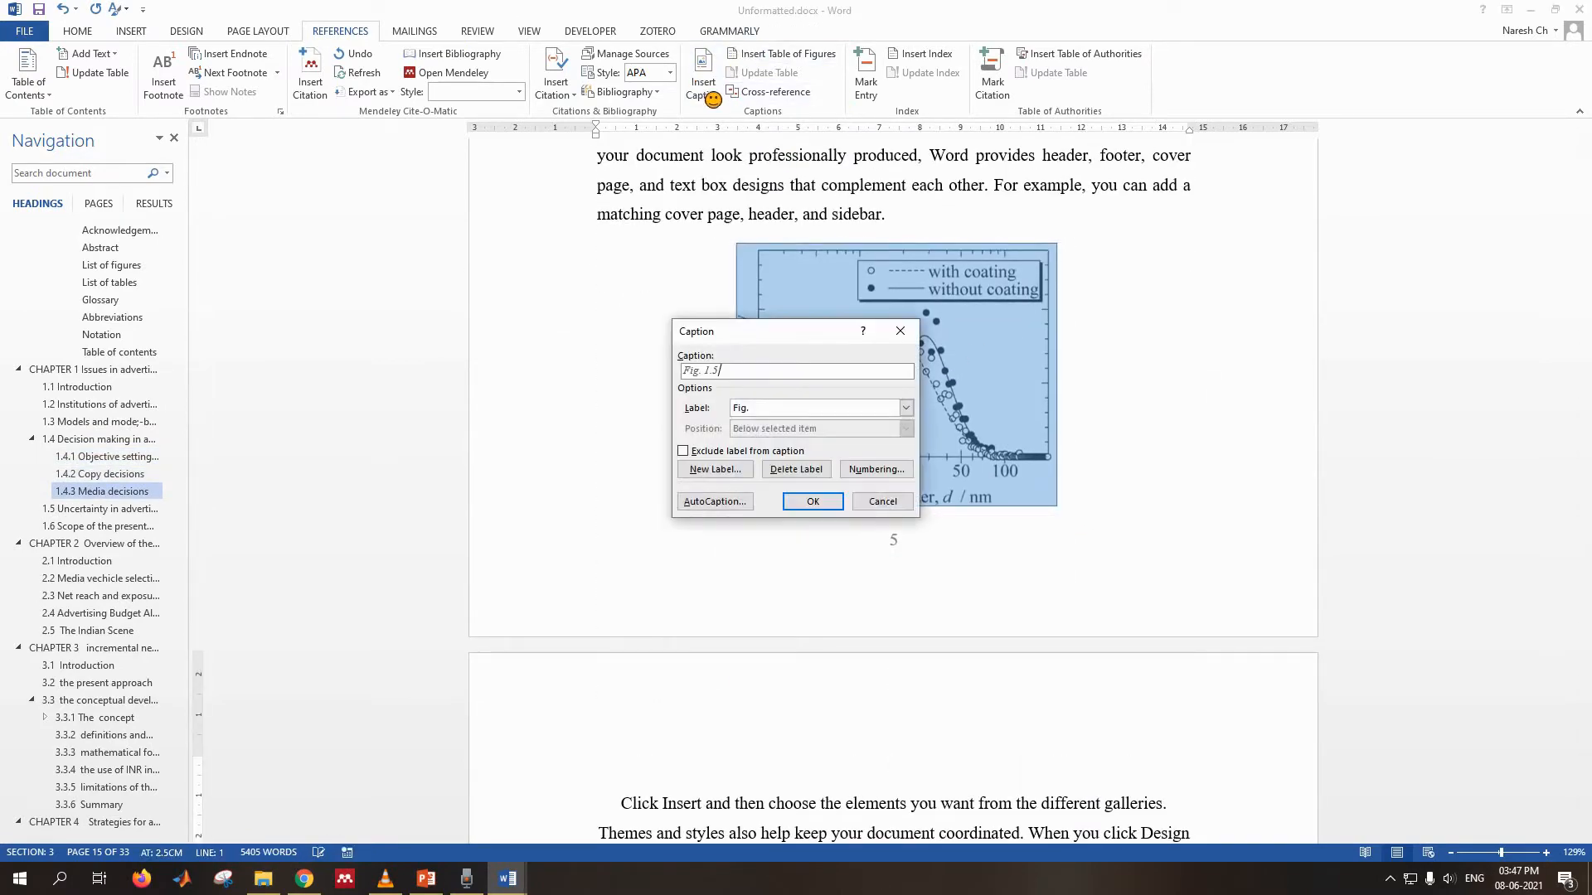
type("particle distribution")
key("ctrl+shift+Left")
key("ctrl+shift+Left")
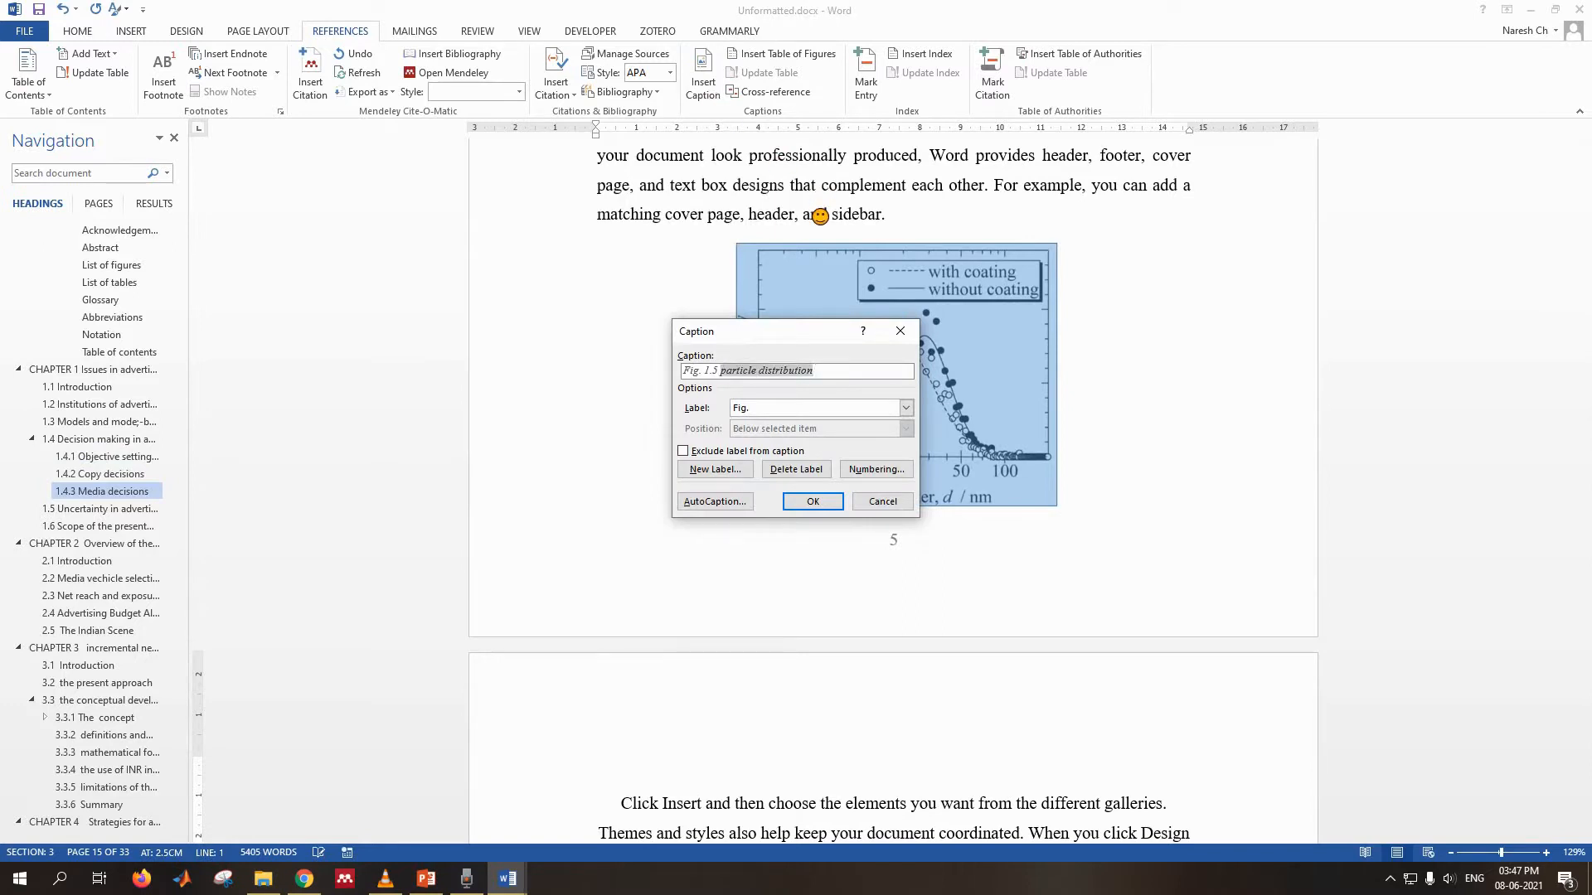
key("BackSpace")
key("ctrl+z")
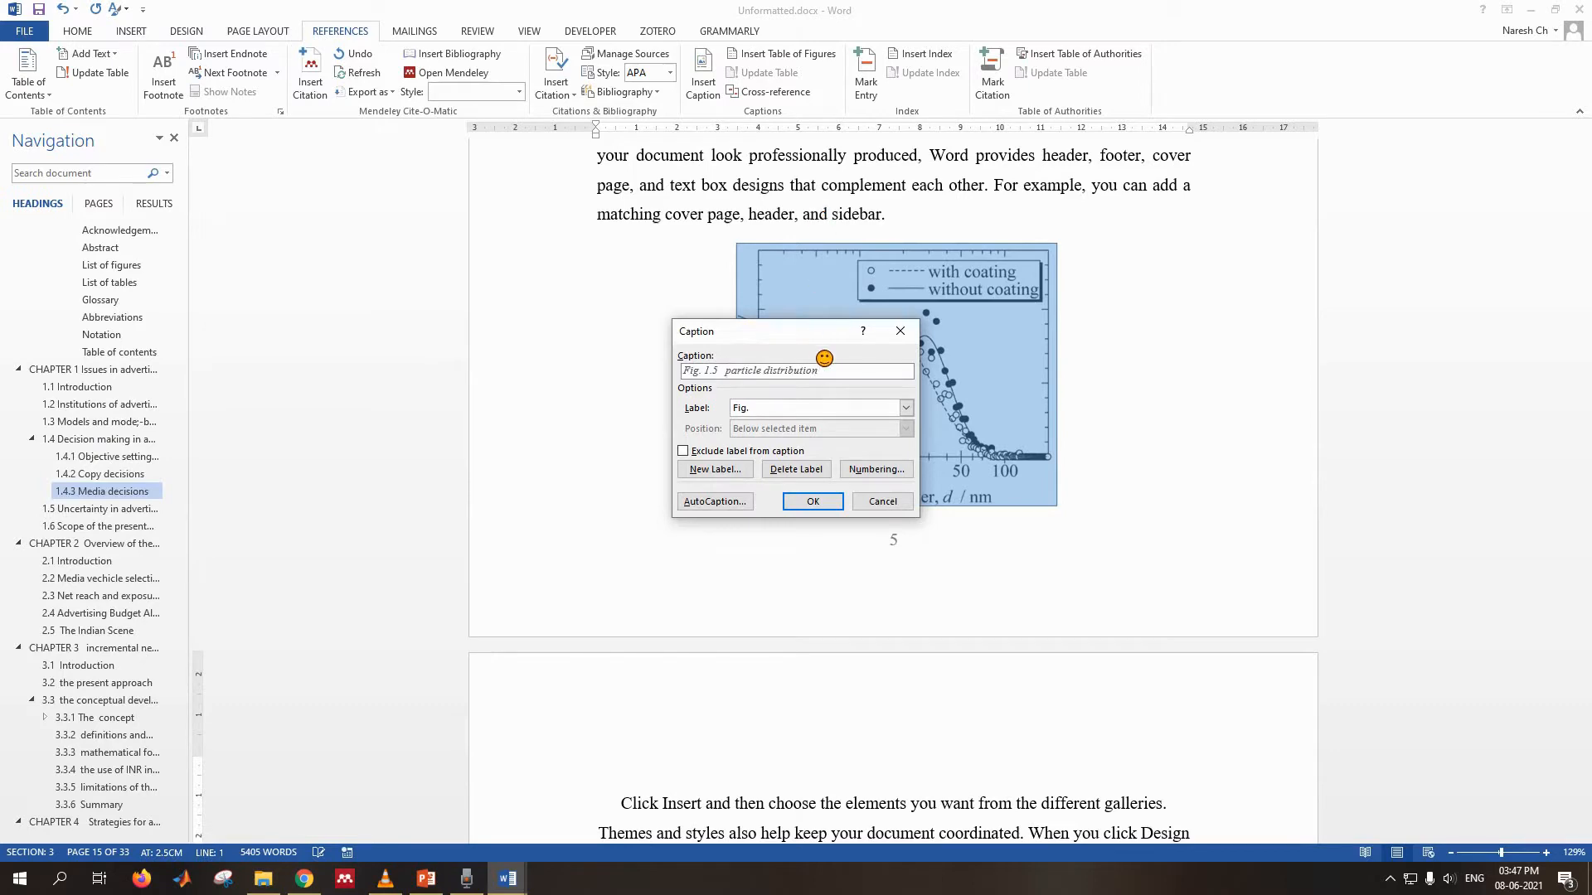
key("Return")
scroll(796, 464, "down", 4)
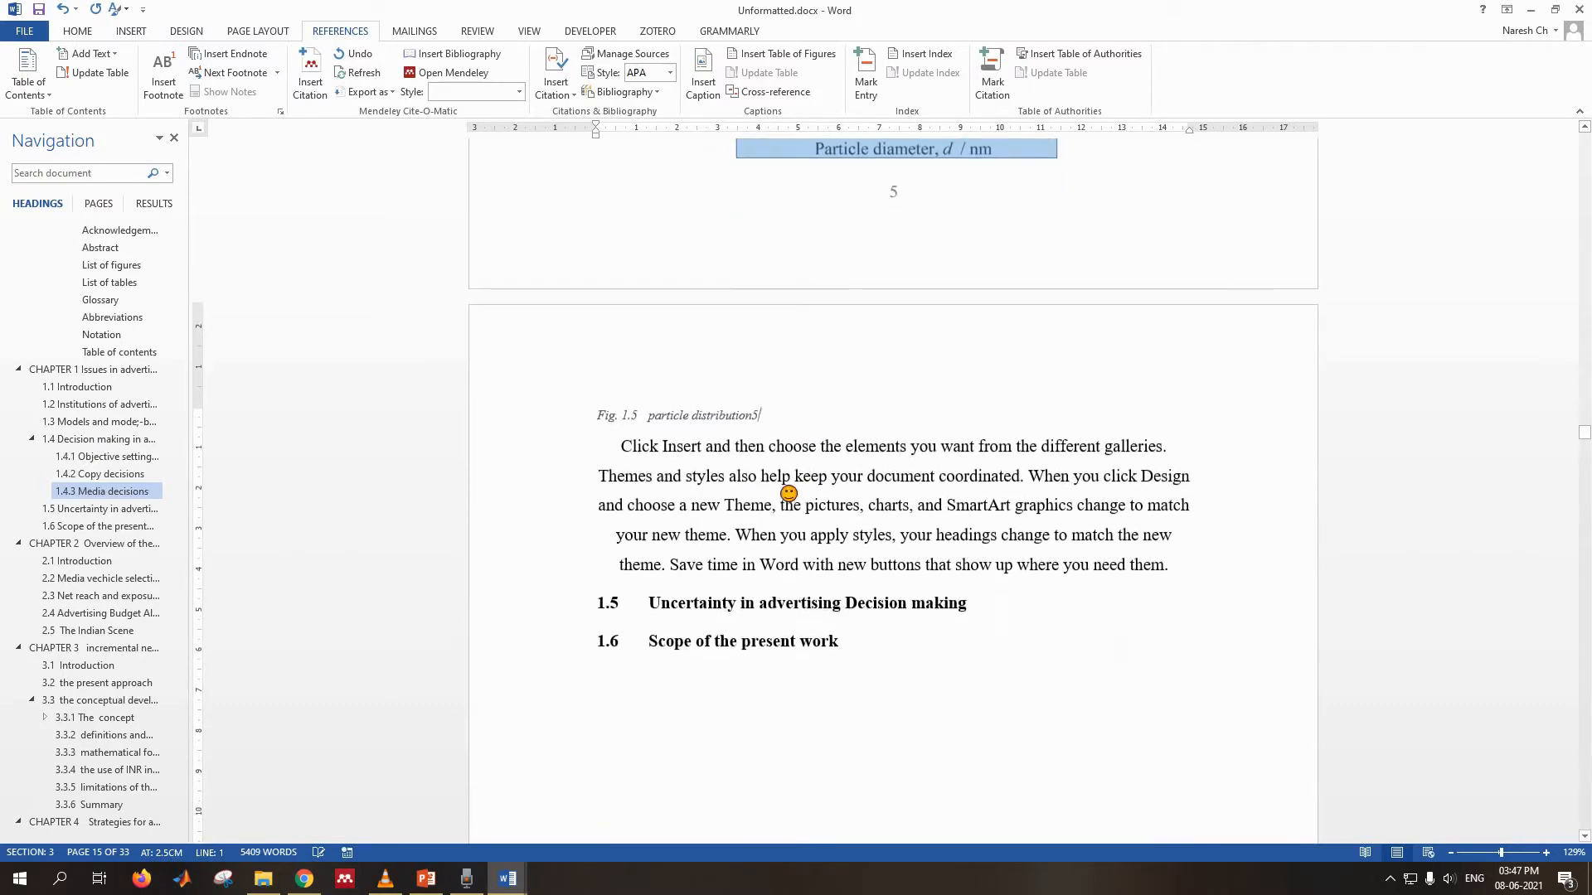
- Insert a Fig. caption reading "particle distribution1" on a new line below the section 2.1 picture and centre it
scroll(771, 414, "down", 15)
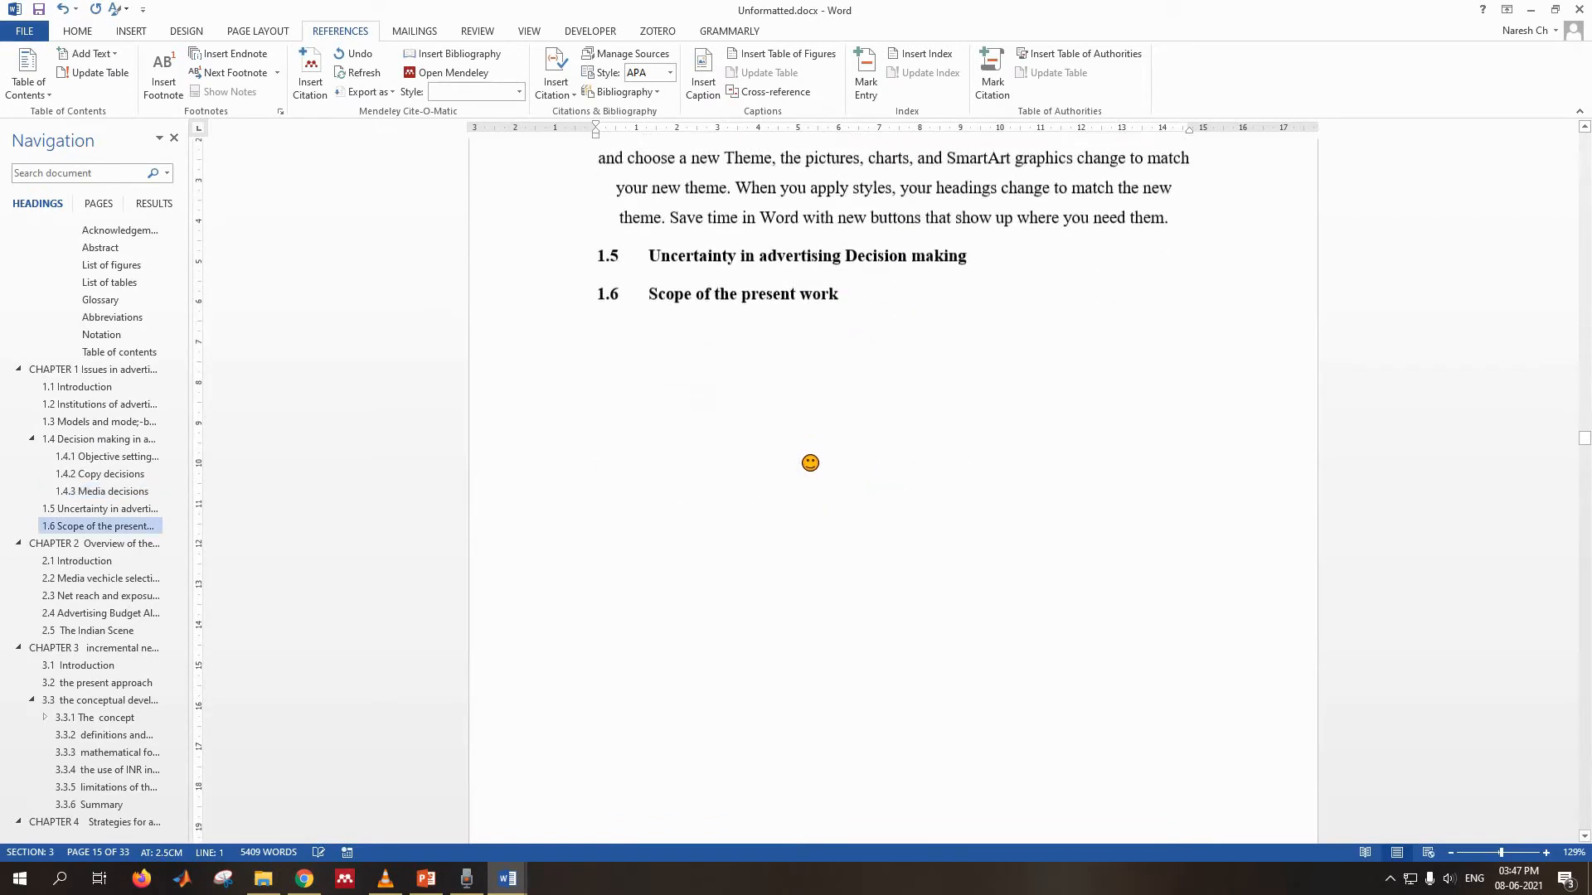
scroll(824, 452, "down", 8)
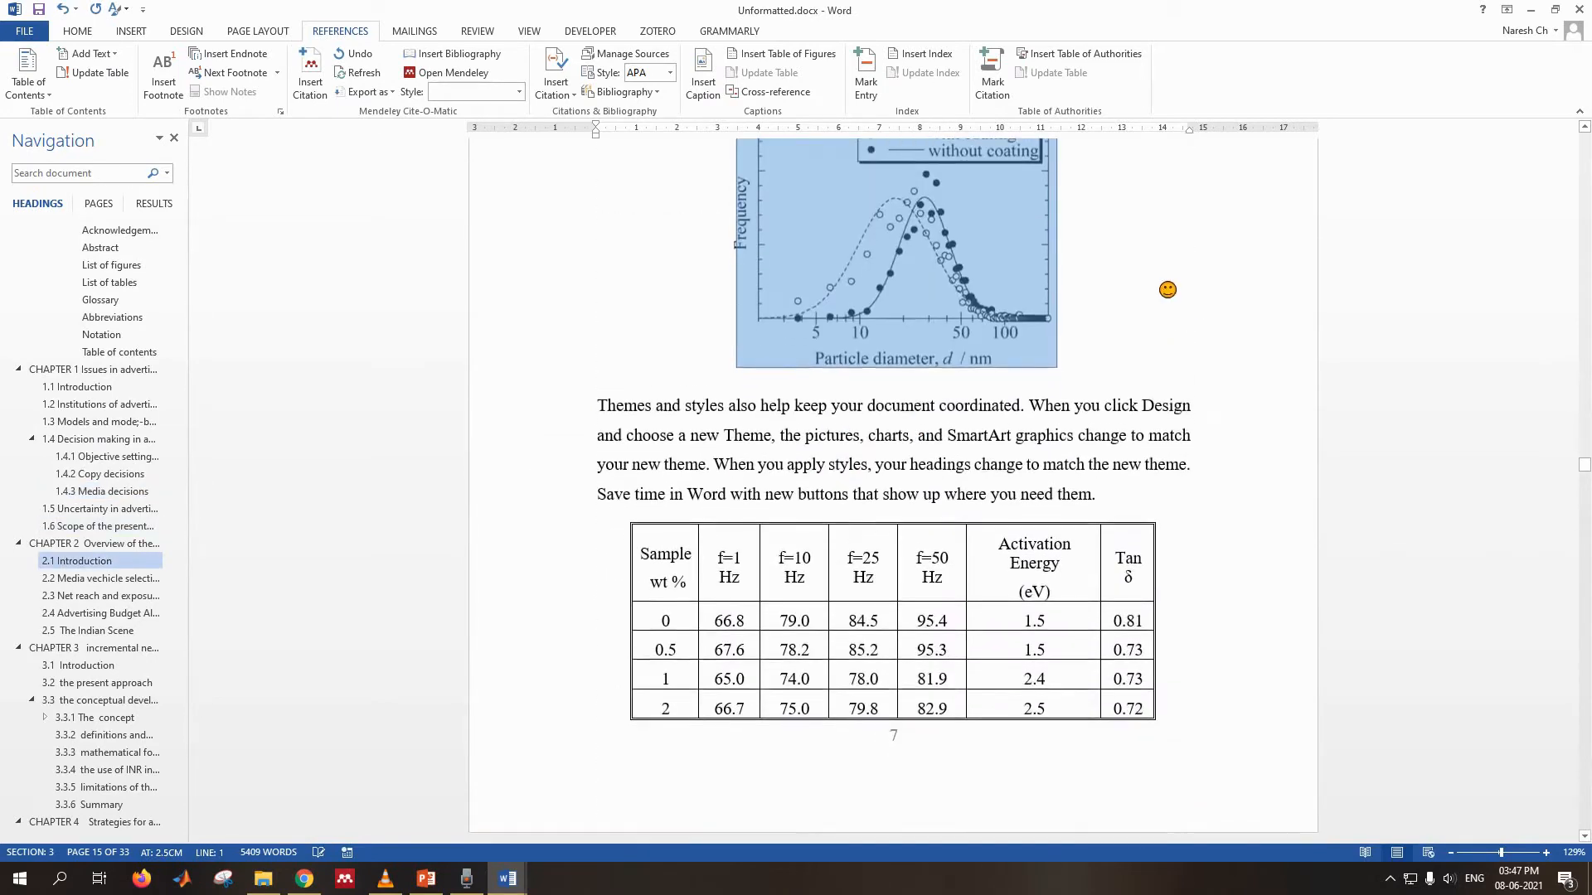
scroll(1165, 390, "up", 7)
scroll(927, 463, "down", 3)
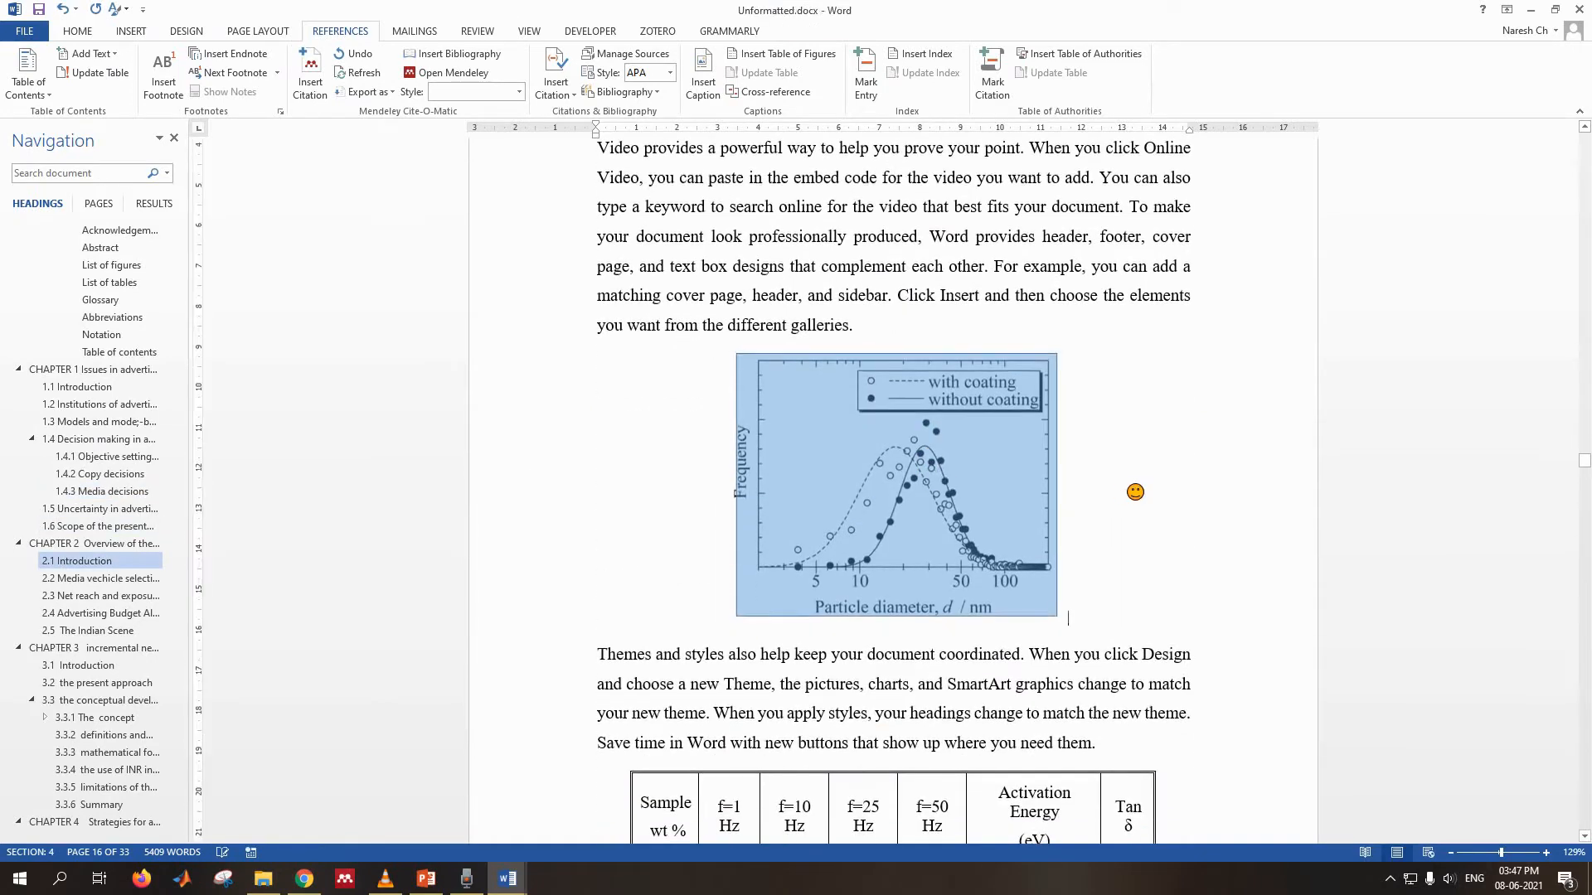
key("Return")
left_click(703, 76)
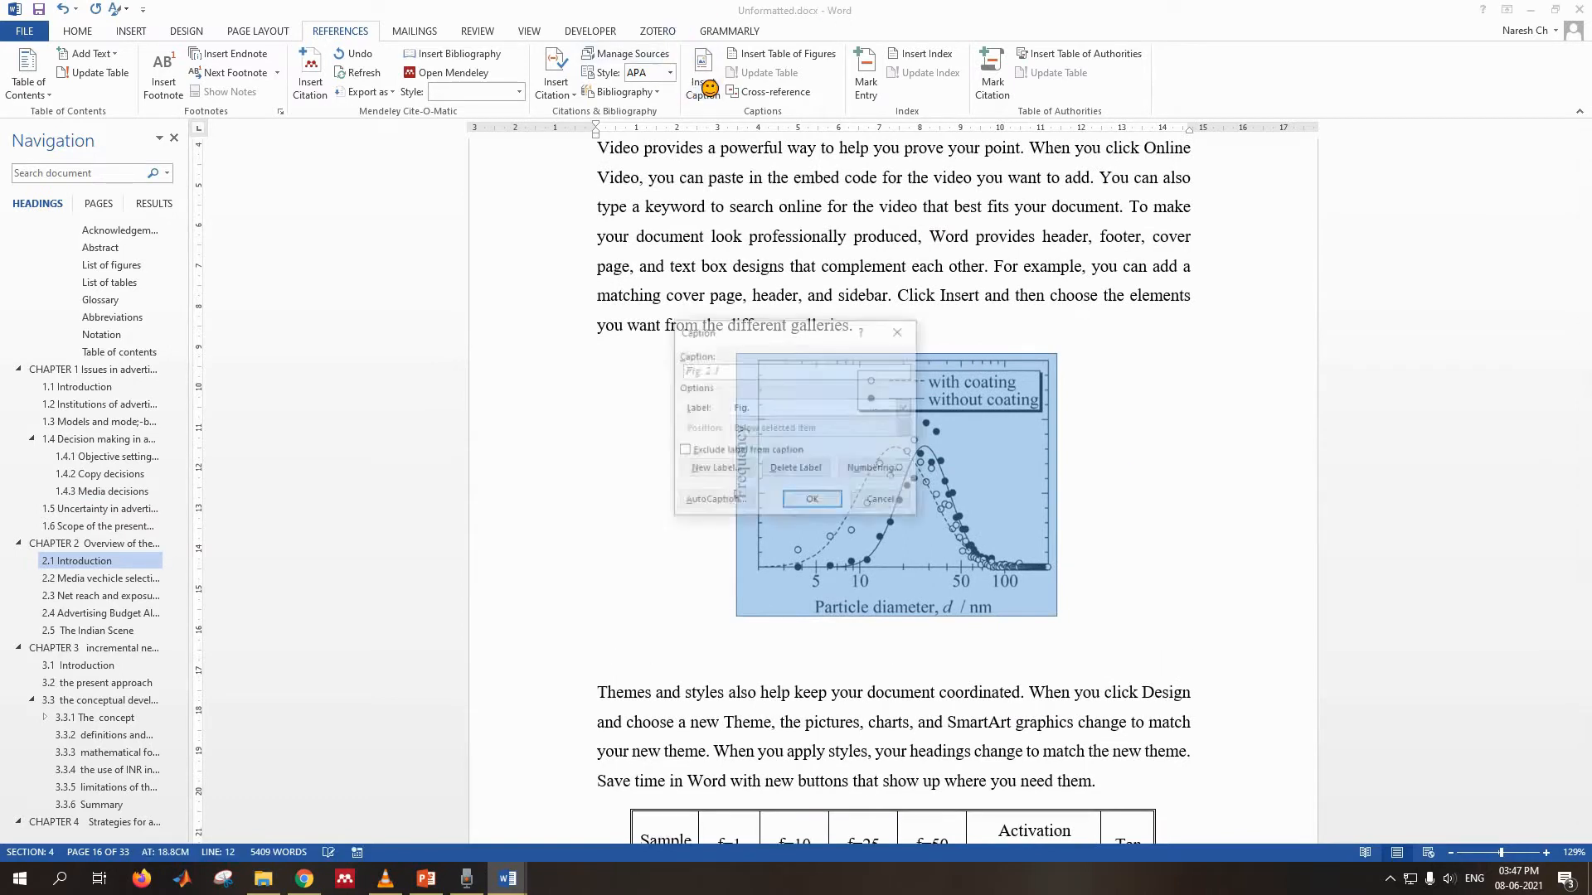
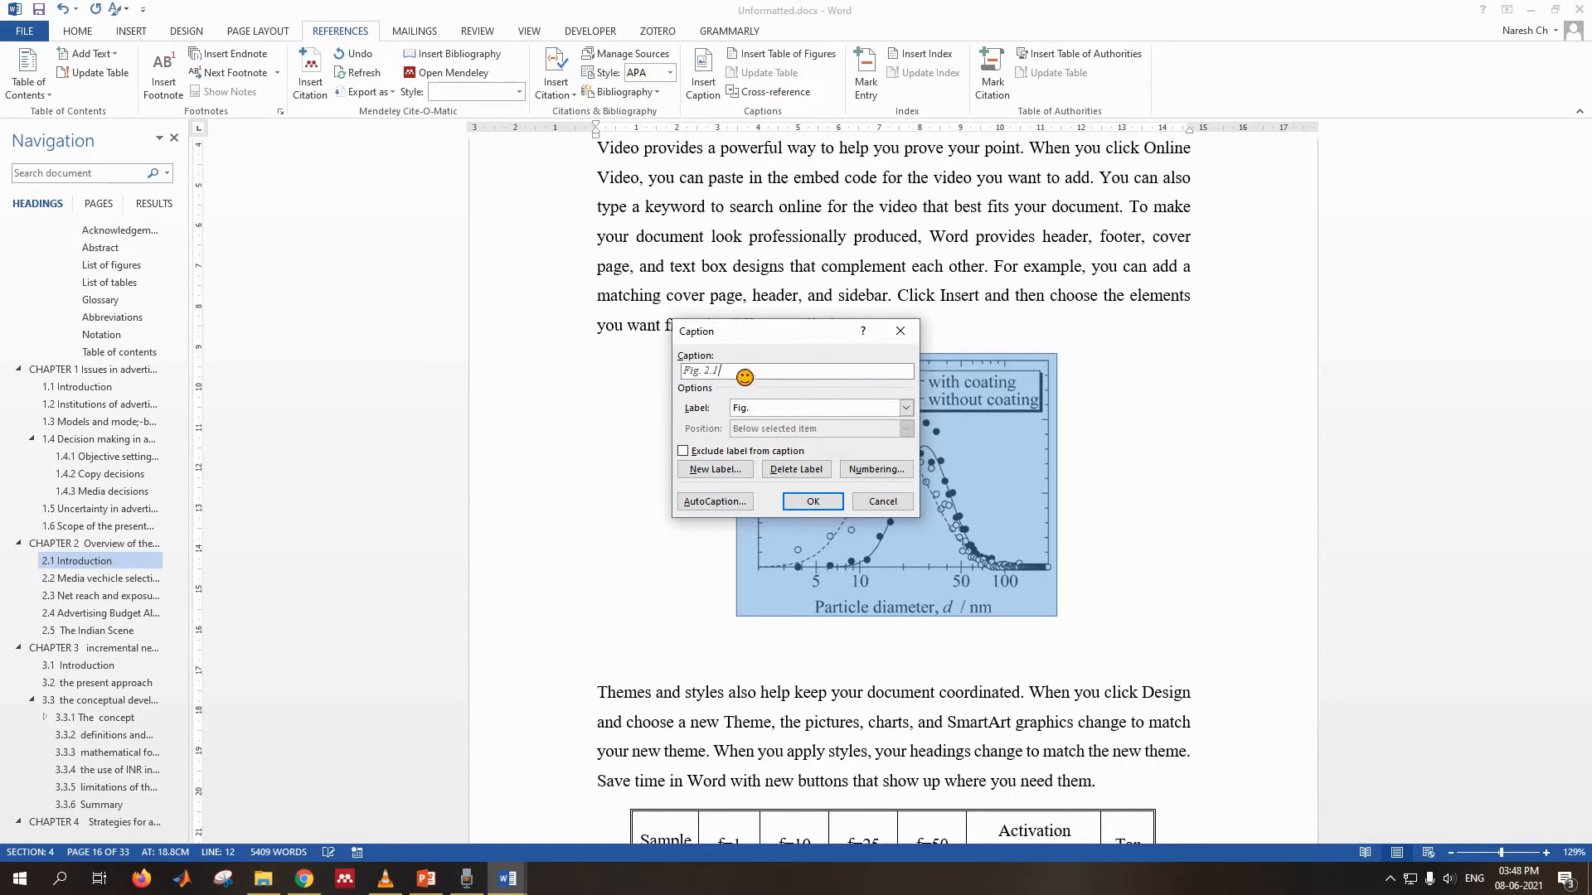
type("particle distribution")
type("1")
key("Return")
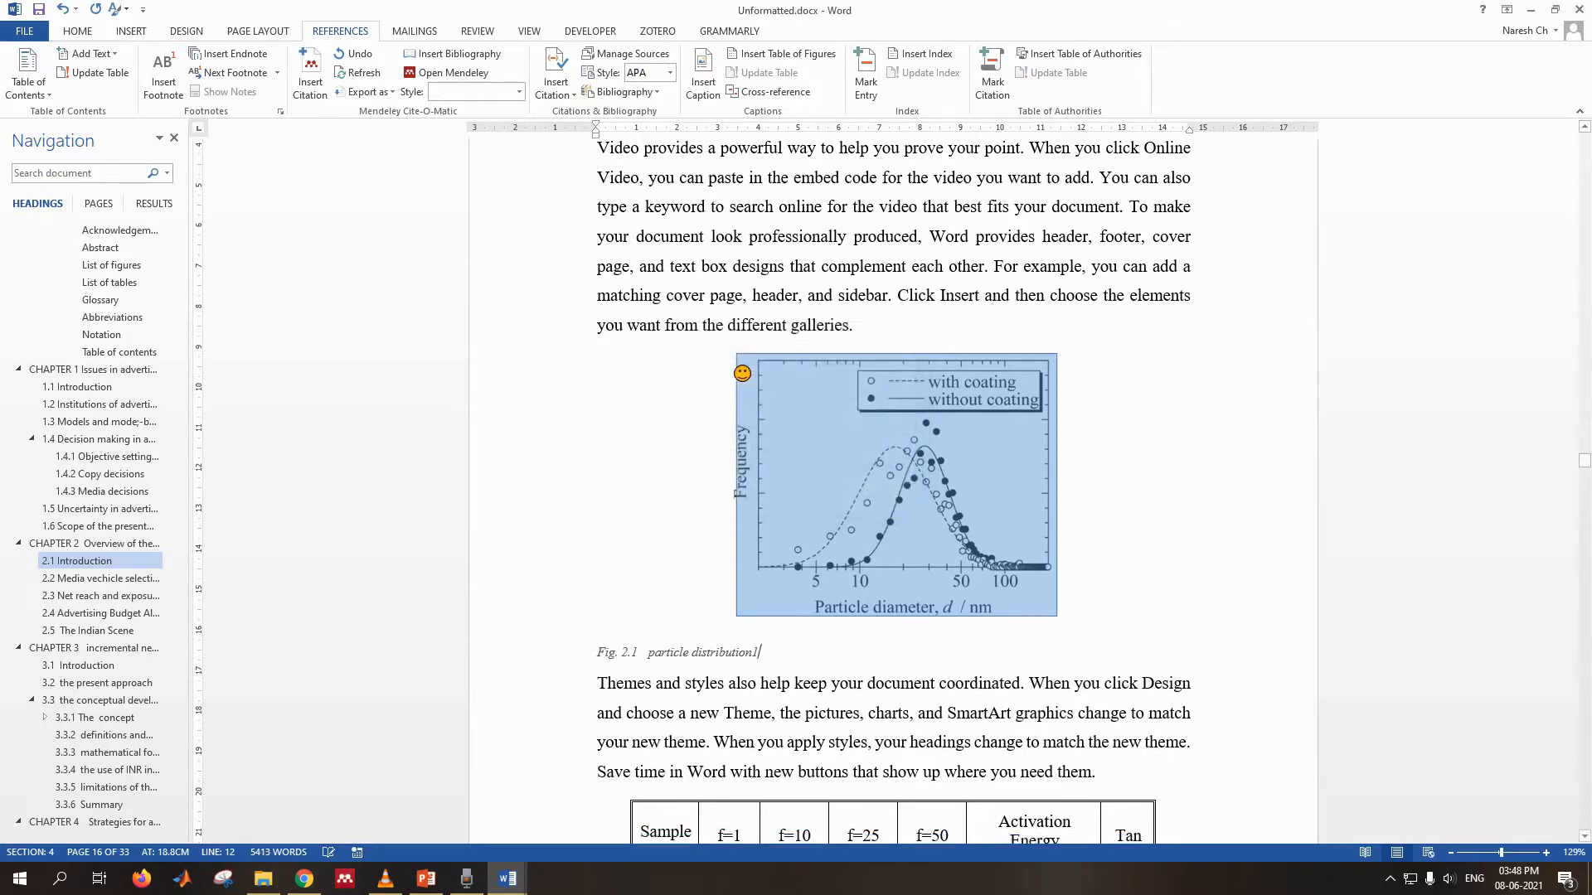
key("ctrl+e")
- Insert a centred Fig. caption with the text "particle distribution6" on a new line below the section 2.2 picture
scroll(828, 627, "down", 10)
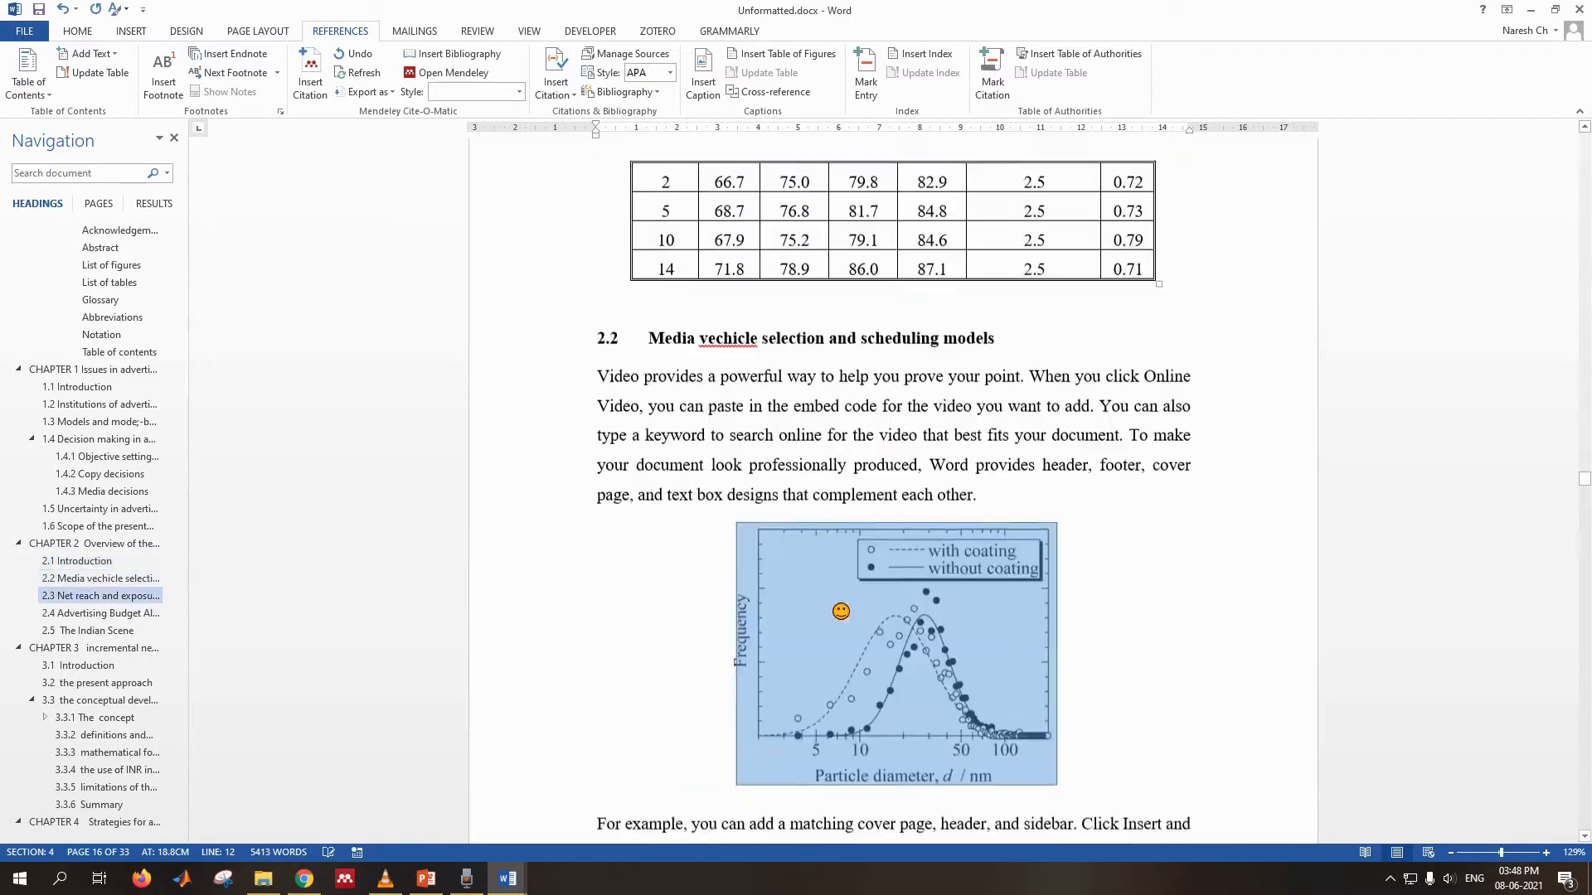
key("Return")
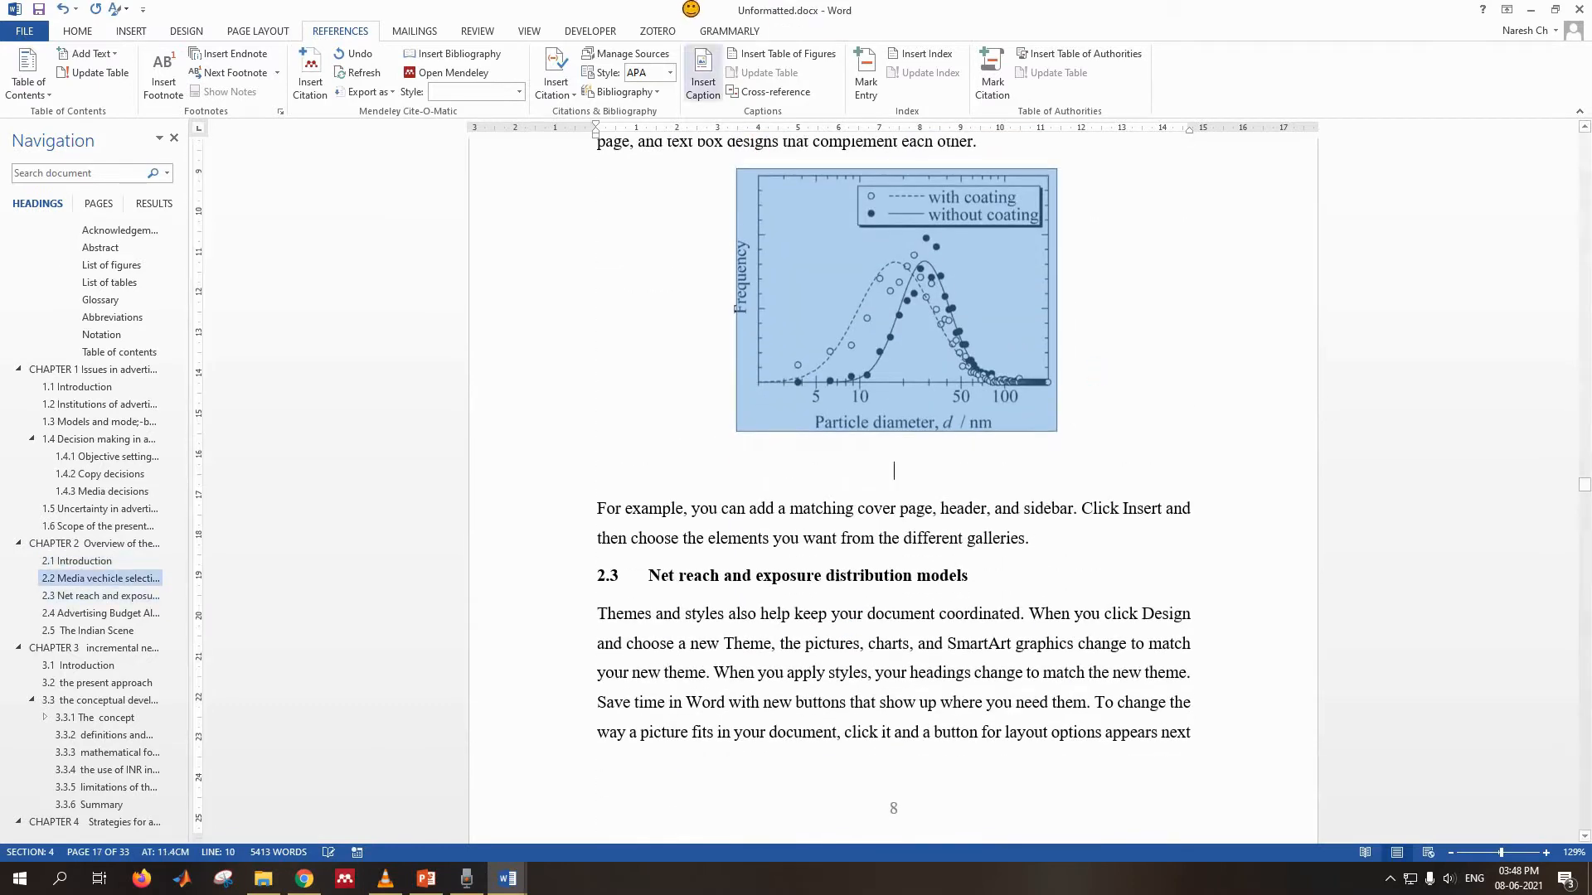
left_click(703, 82)
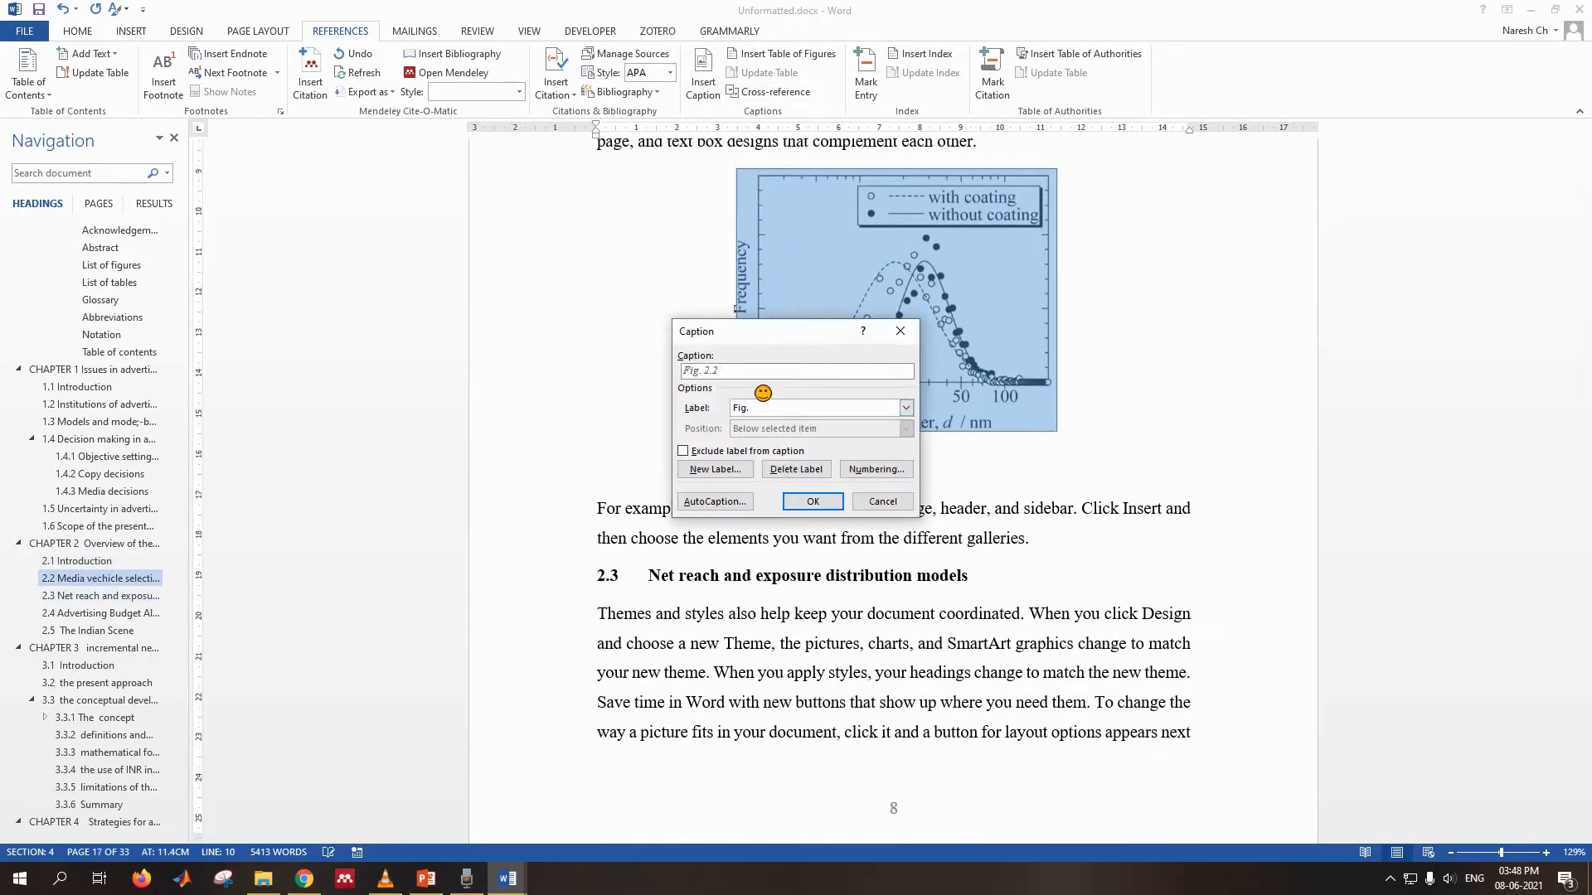
type("particle distribution")
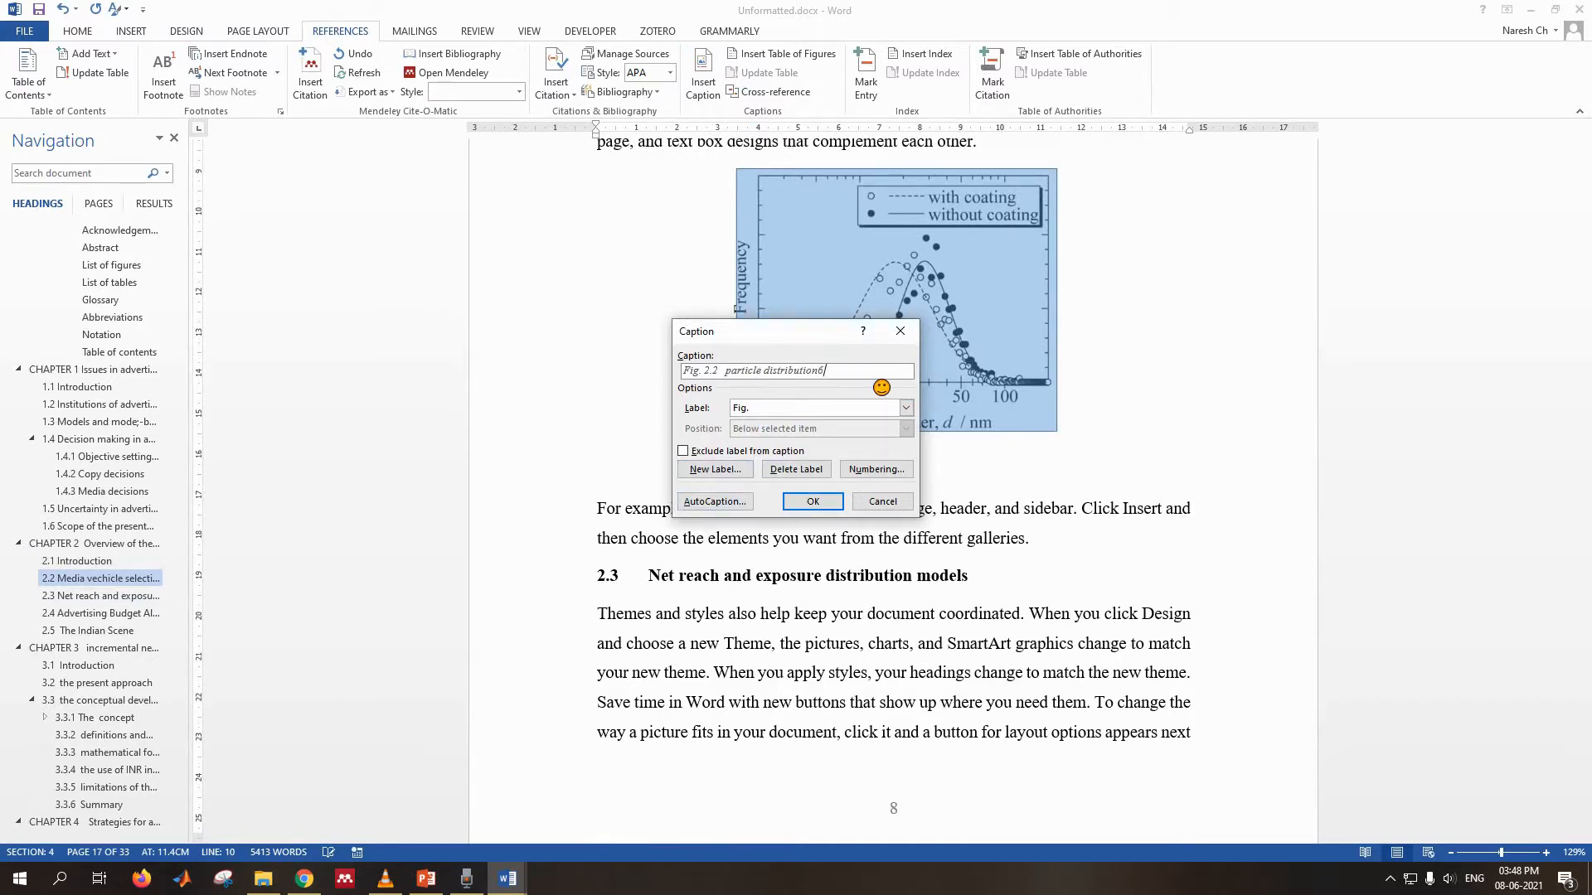
left_click(812, 502)
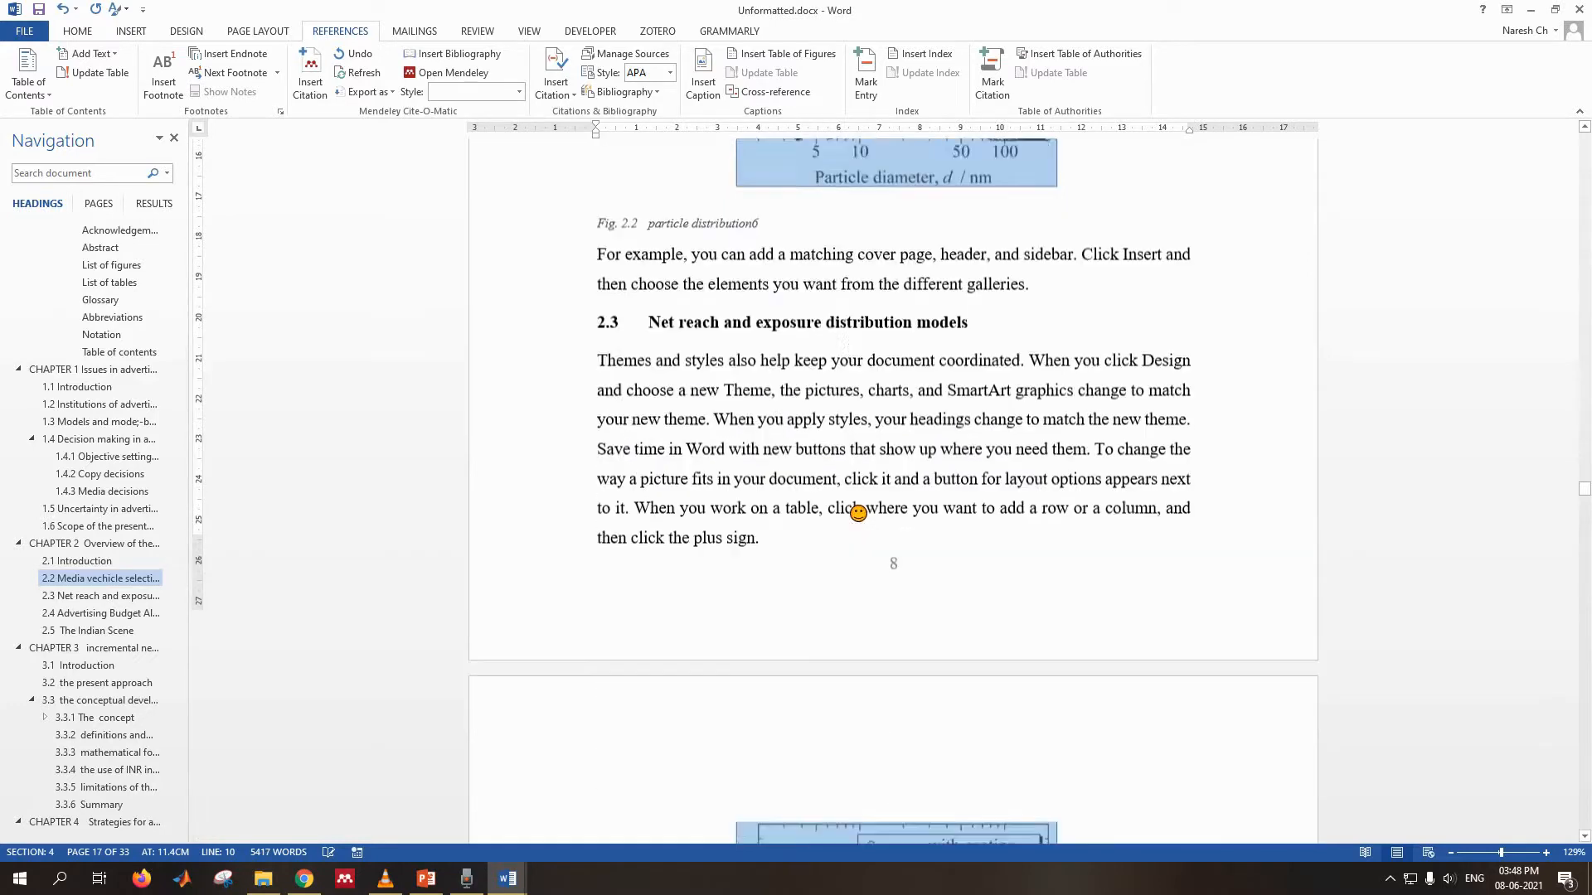
key("ctrl+w")
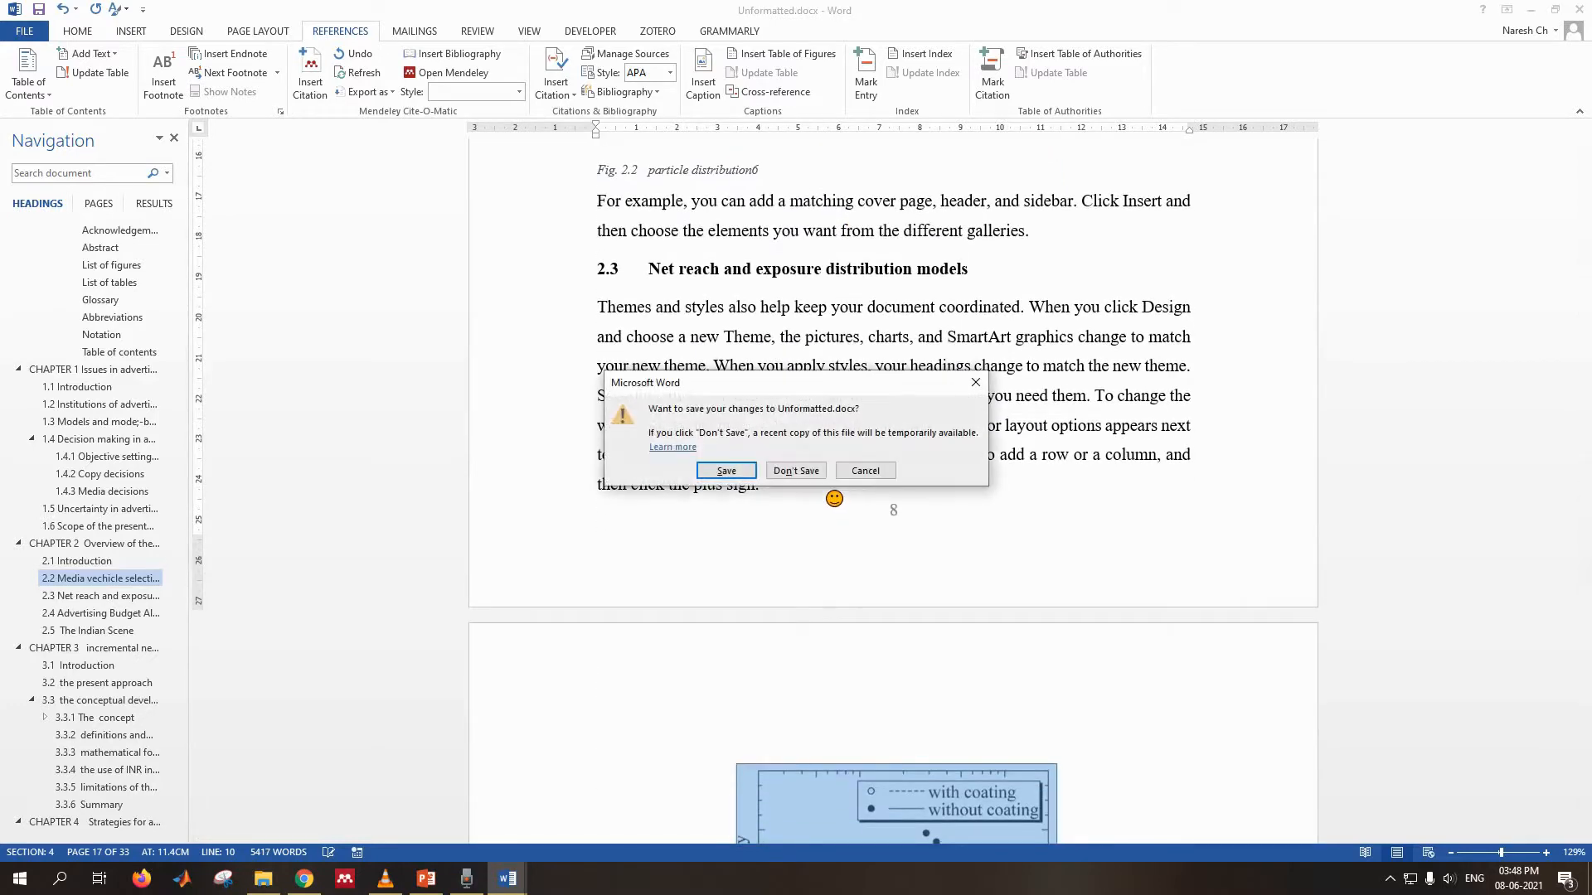
key("Escape")
scroll(750, 372, "up", 3)
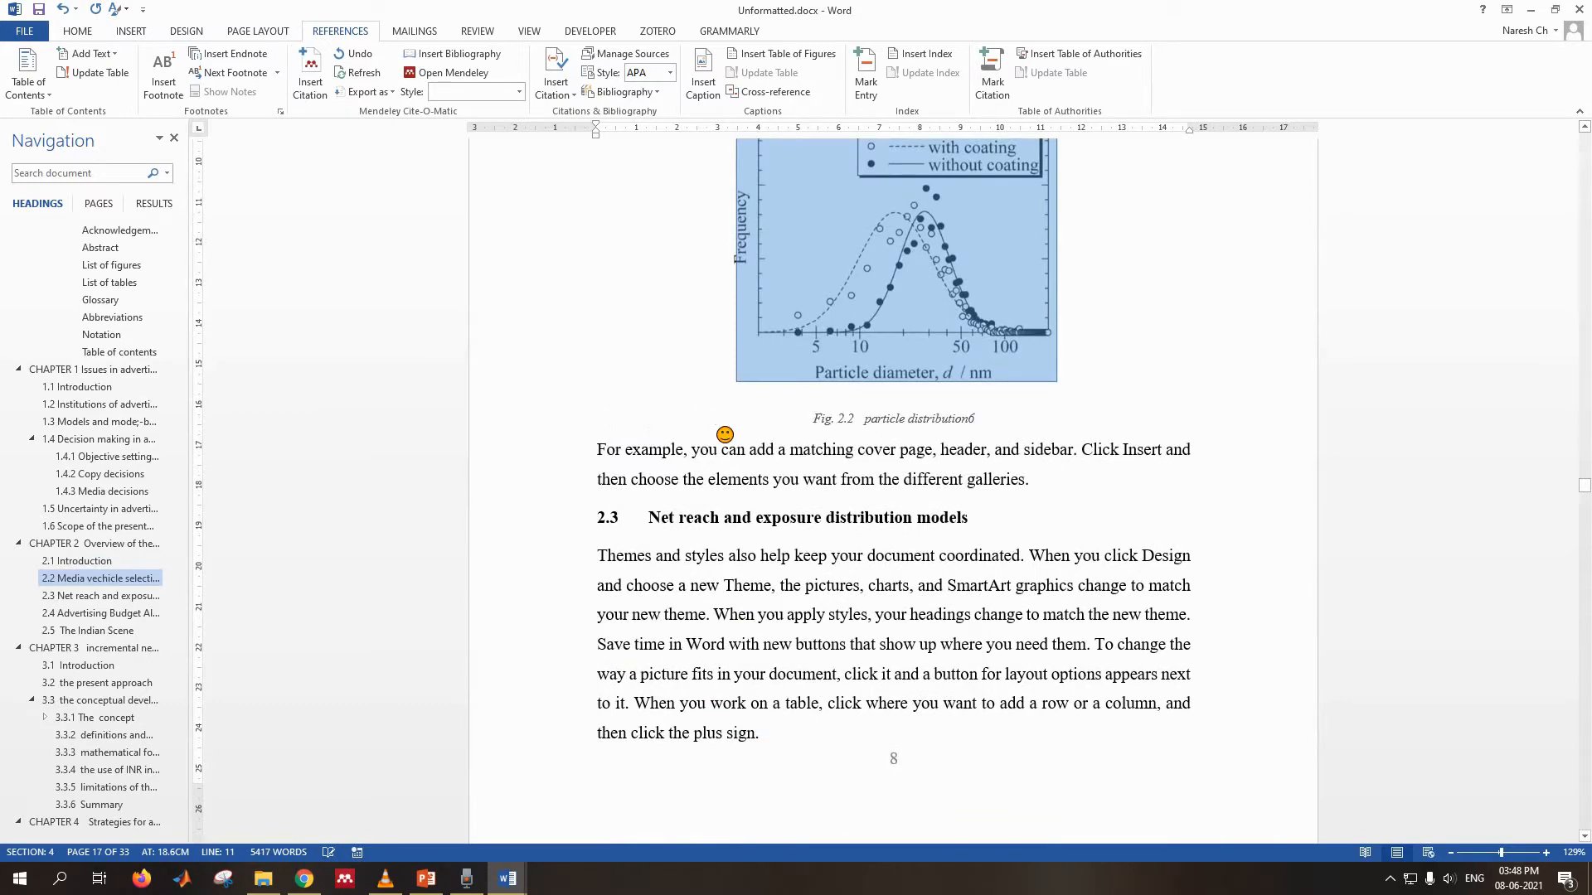
- Add an empty line below the section 2.3 picture and insert a "particle distribution" caption with the Fig. label
scroll(810, 469, "down", 10)
left_click(1057, 436)
left_click(1130, 296)
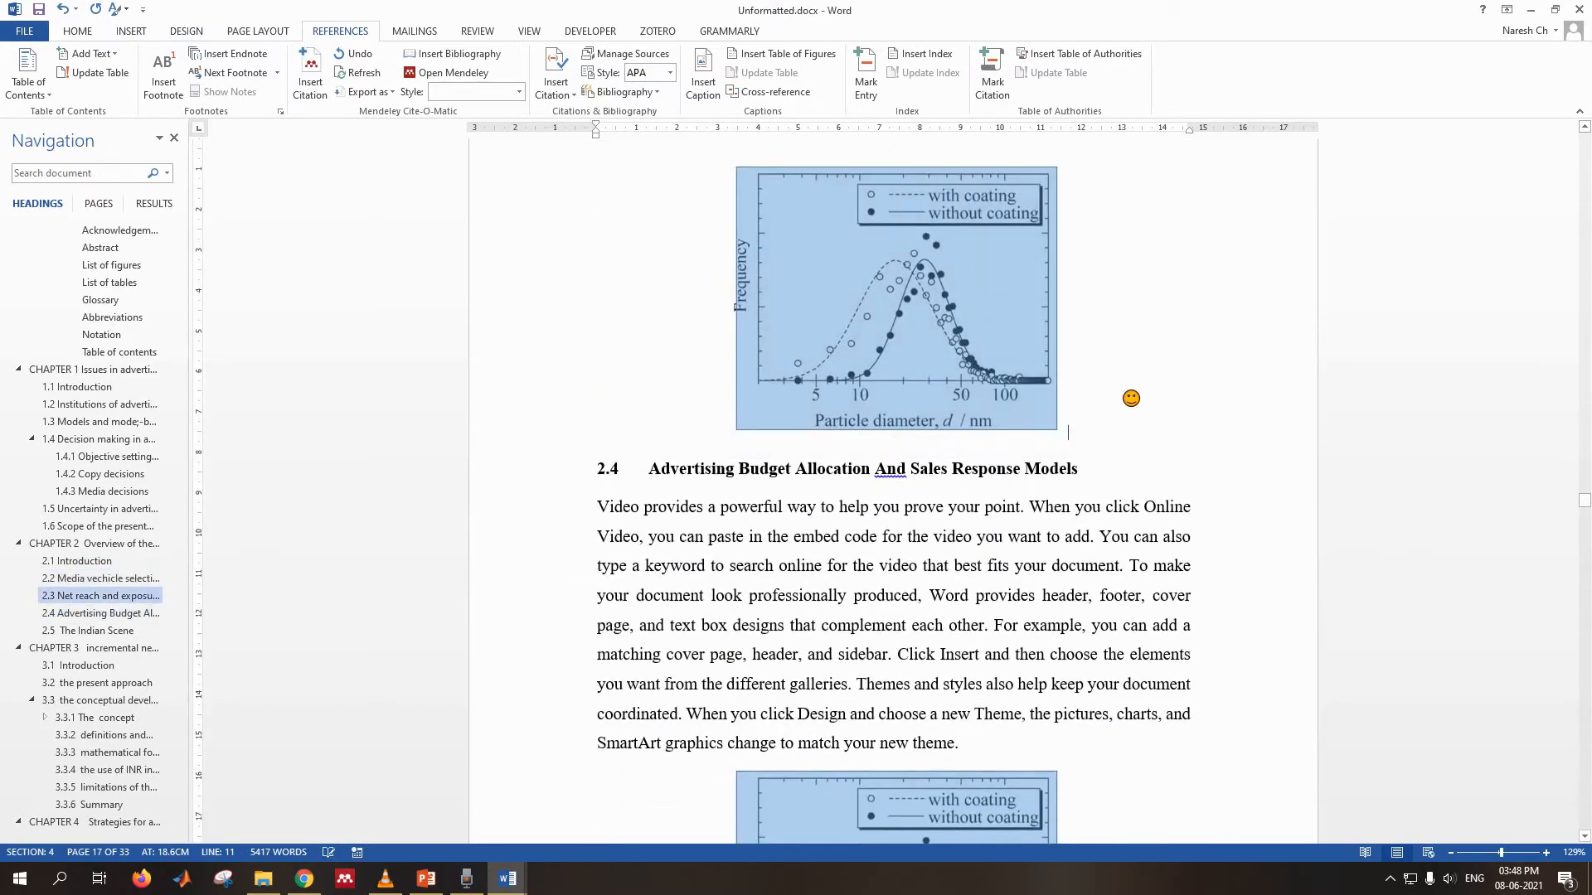
key("Return")
left_click(703, 79)
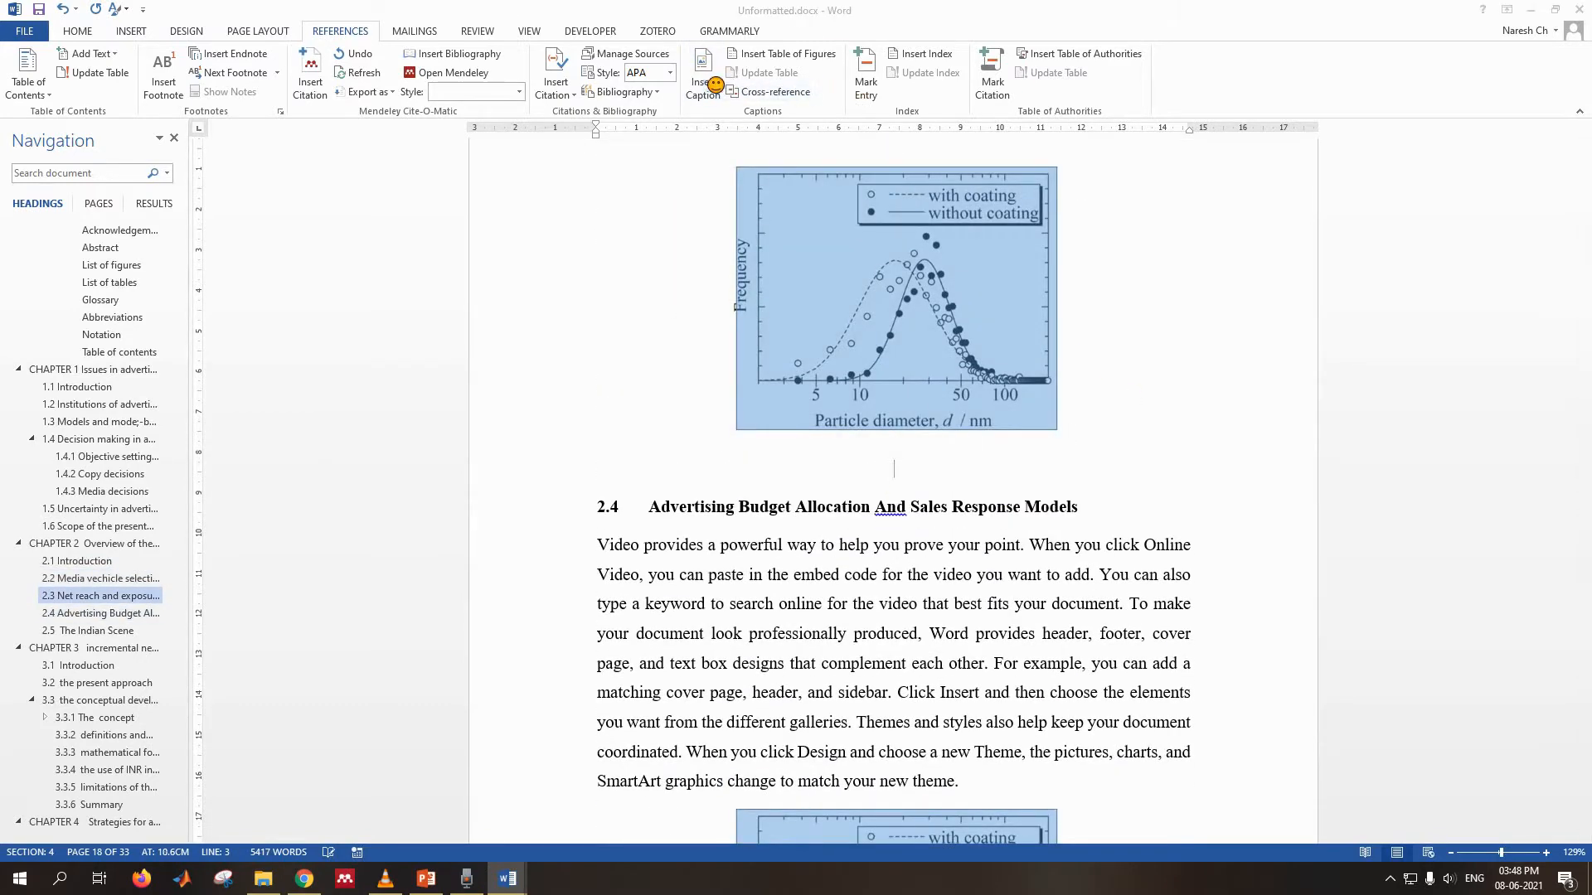
type("particle distribution")
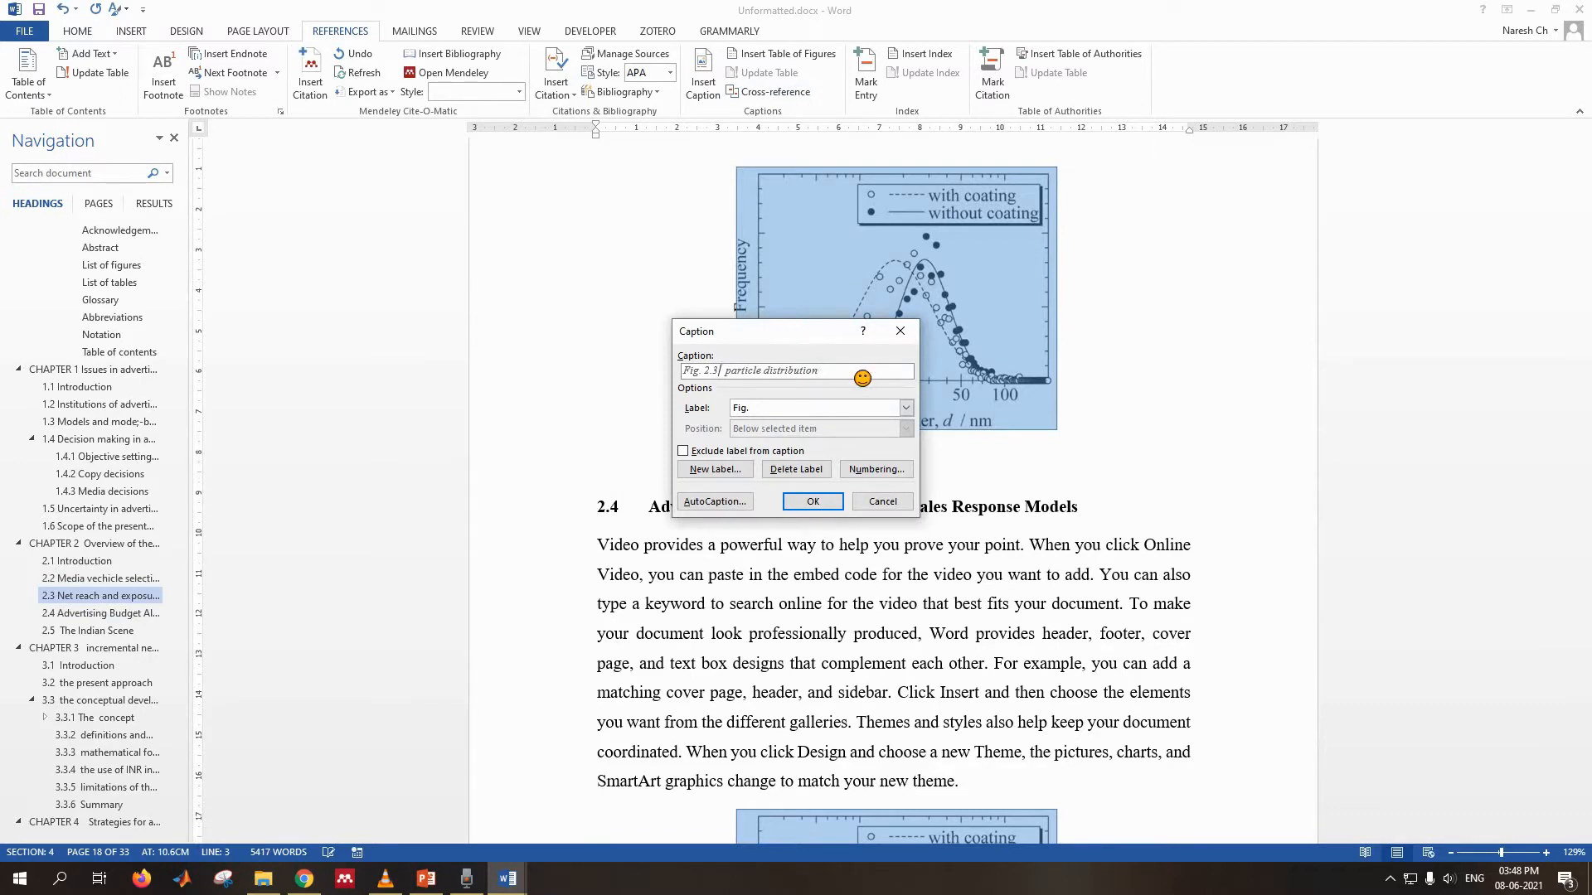
left_click(827, 377)
left_click(813, 501)
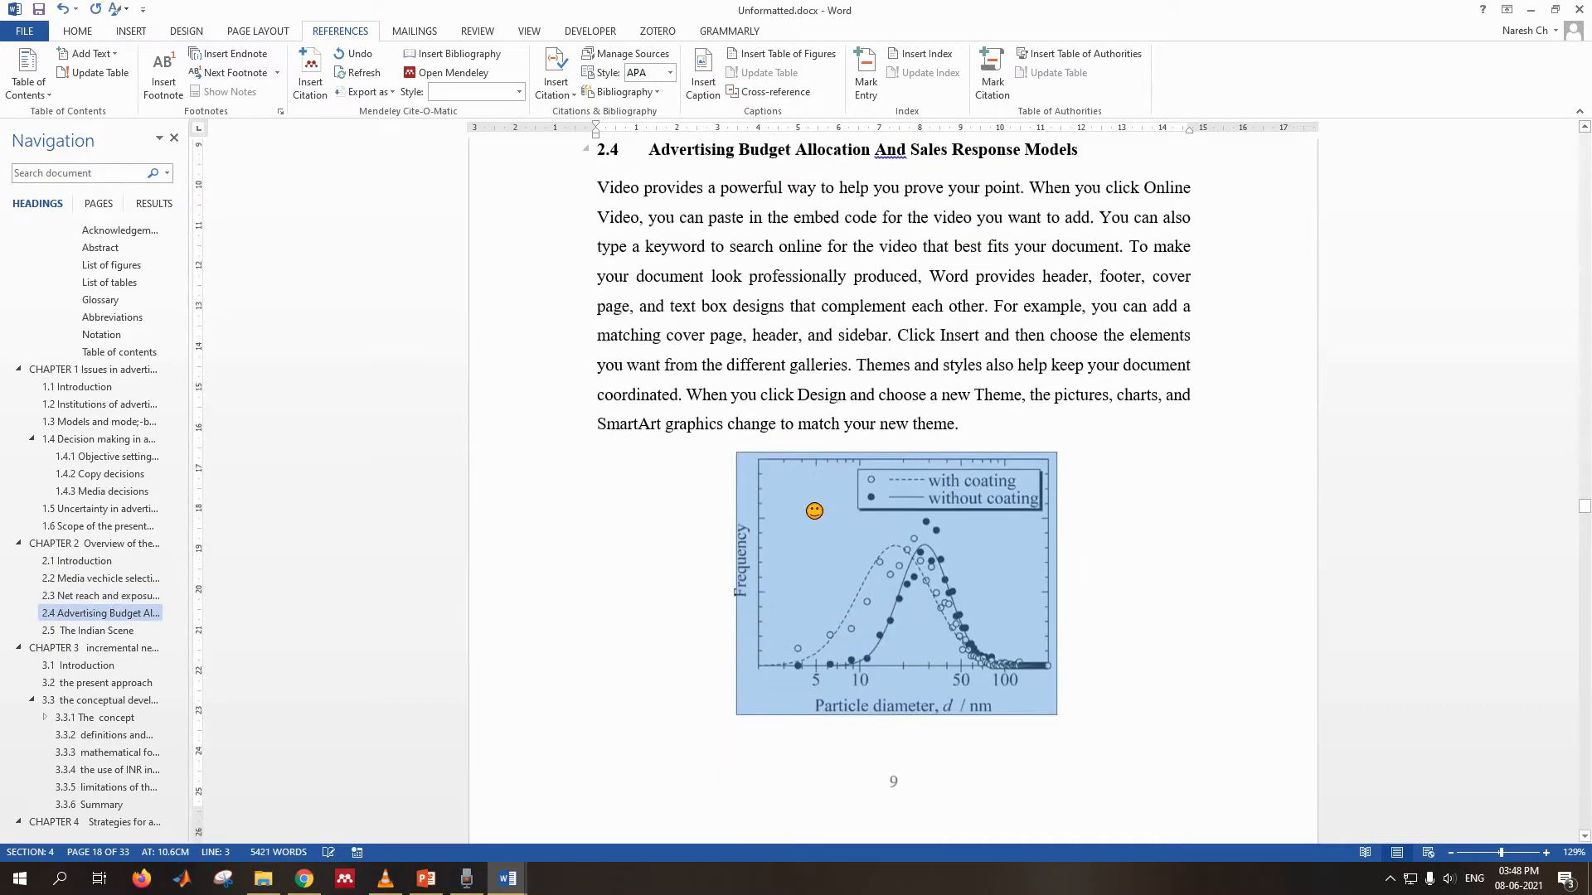
- Select the section 2.4 picture and insert a Fig. caption below it with the text "particle distribution8"
scroll(813, 373, "up", 3)
scroll(954, 539, "down", 6)
left_click(1051, 413)
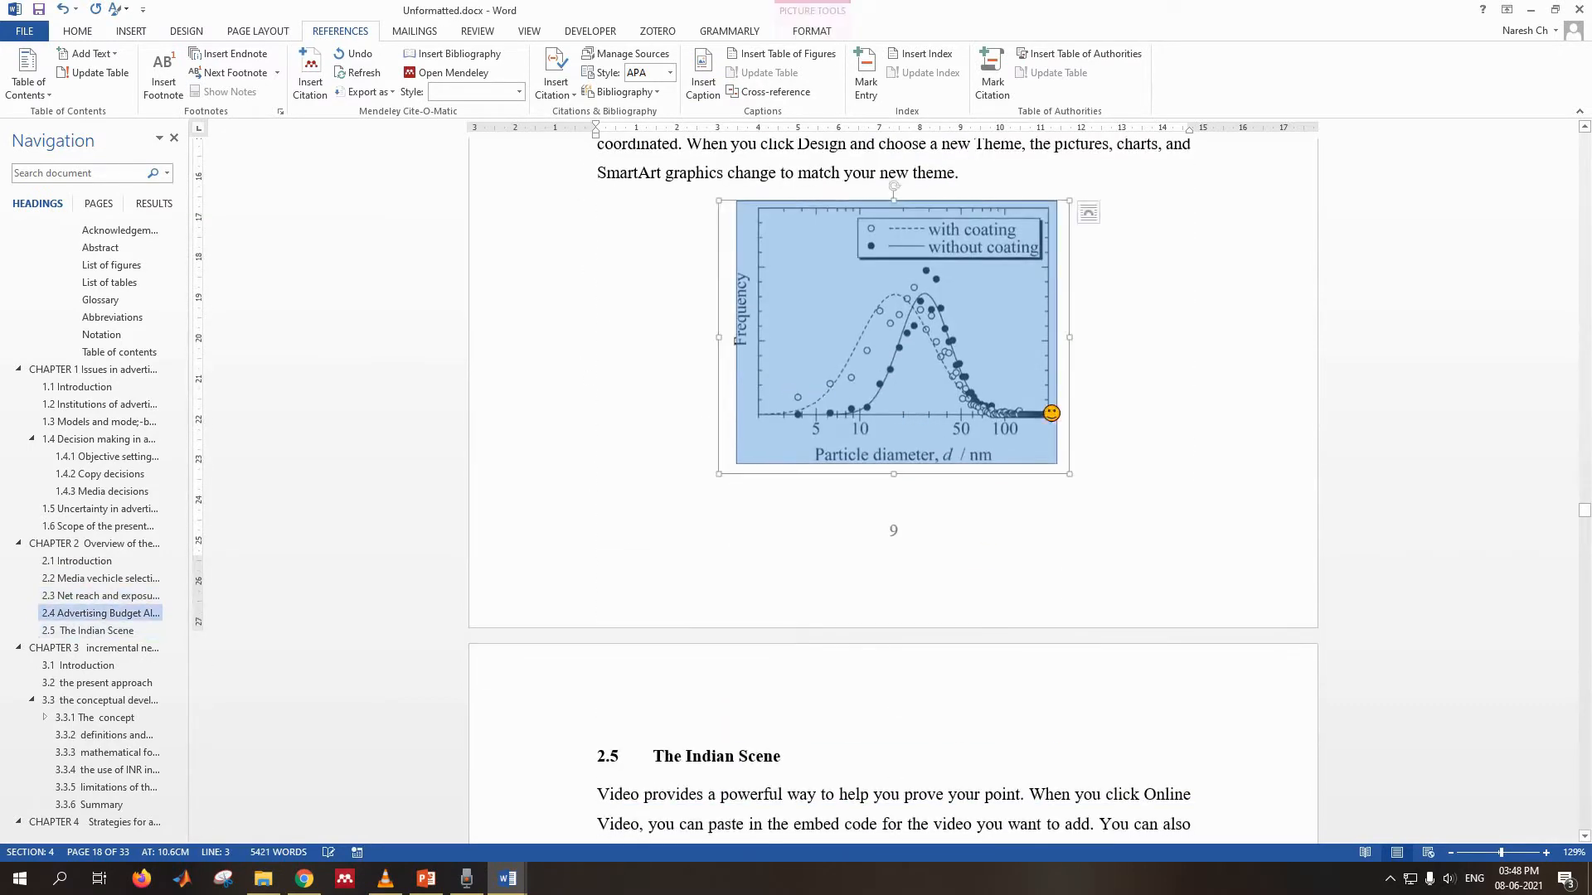
left_click(703, 81)
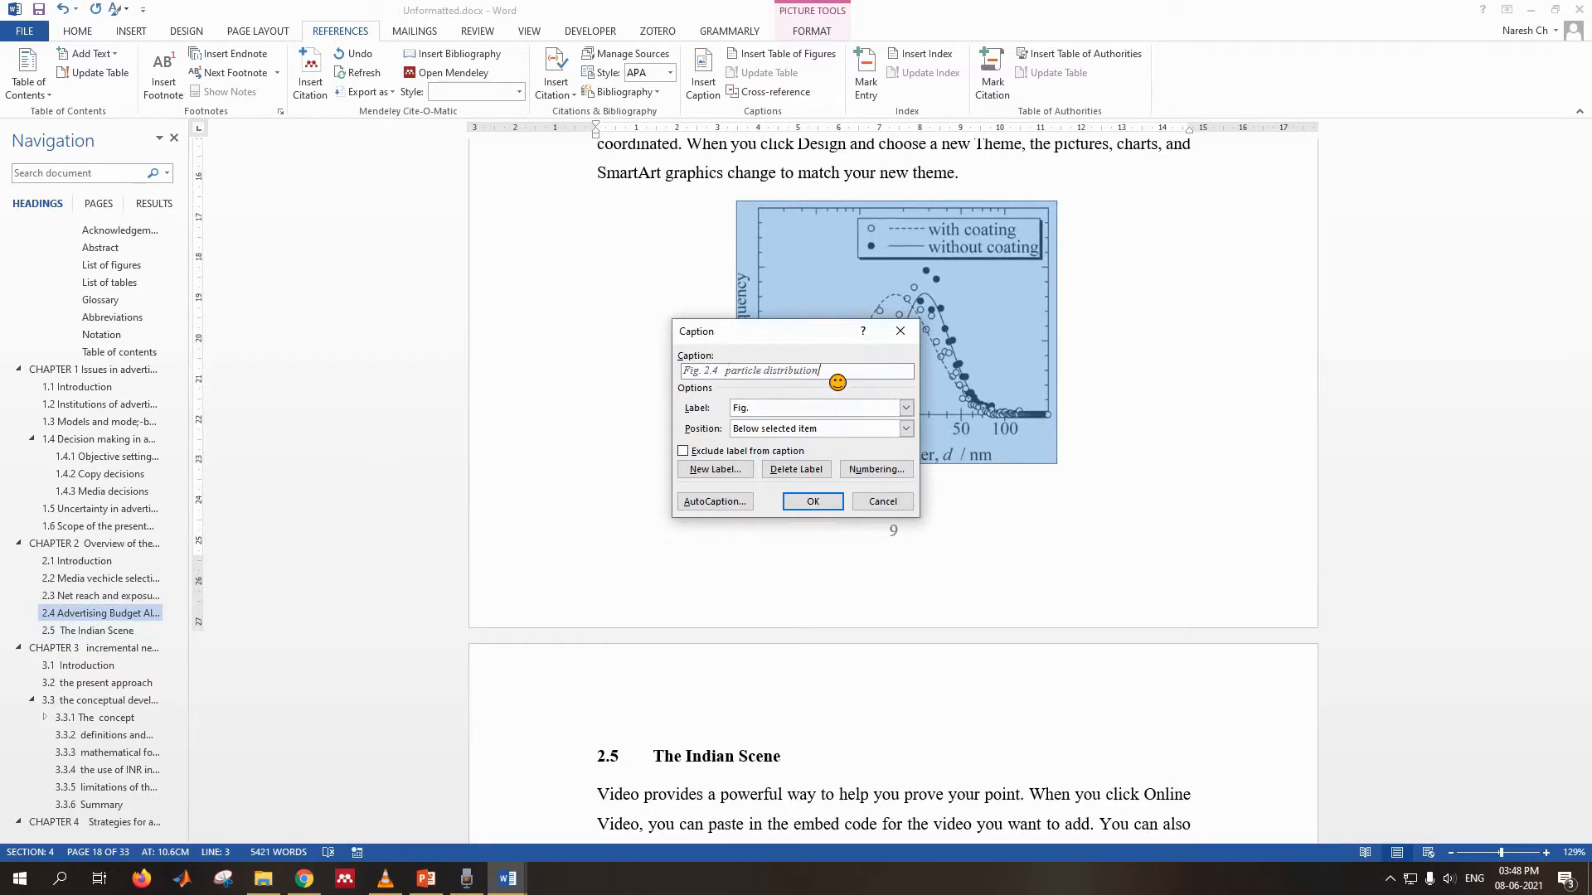
left_click(813, 500)
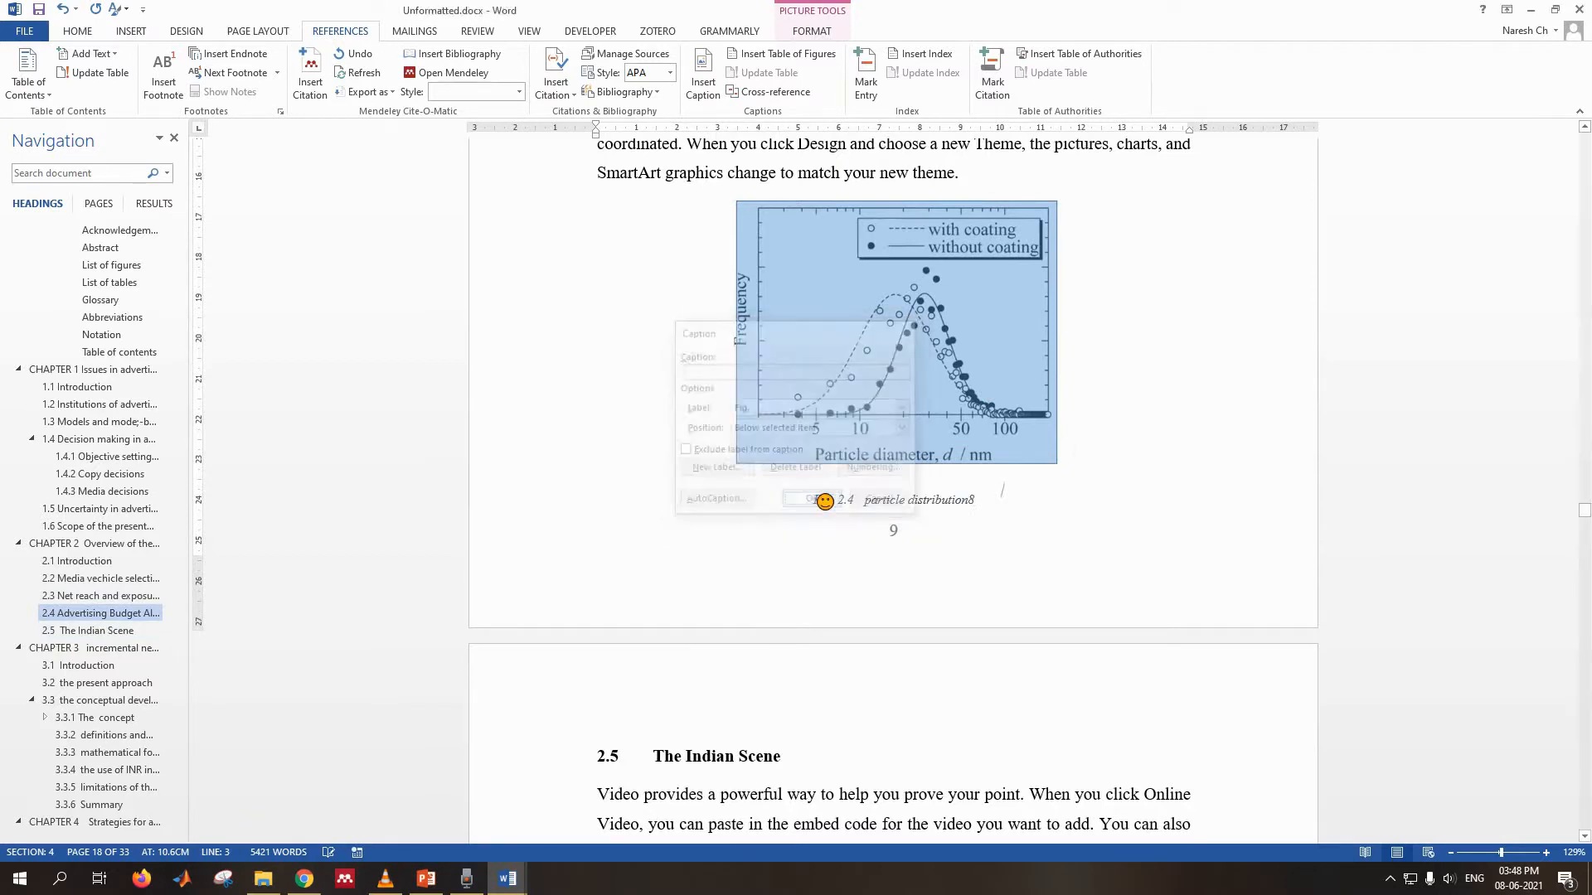
- Add an empty line below the section 3.1 picture and insert a Fig. caption reading "particle distribution9" there
scroll(896, 577, "down", 20)
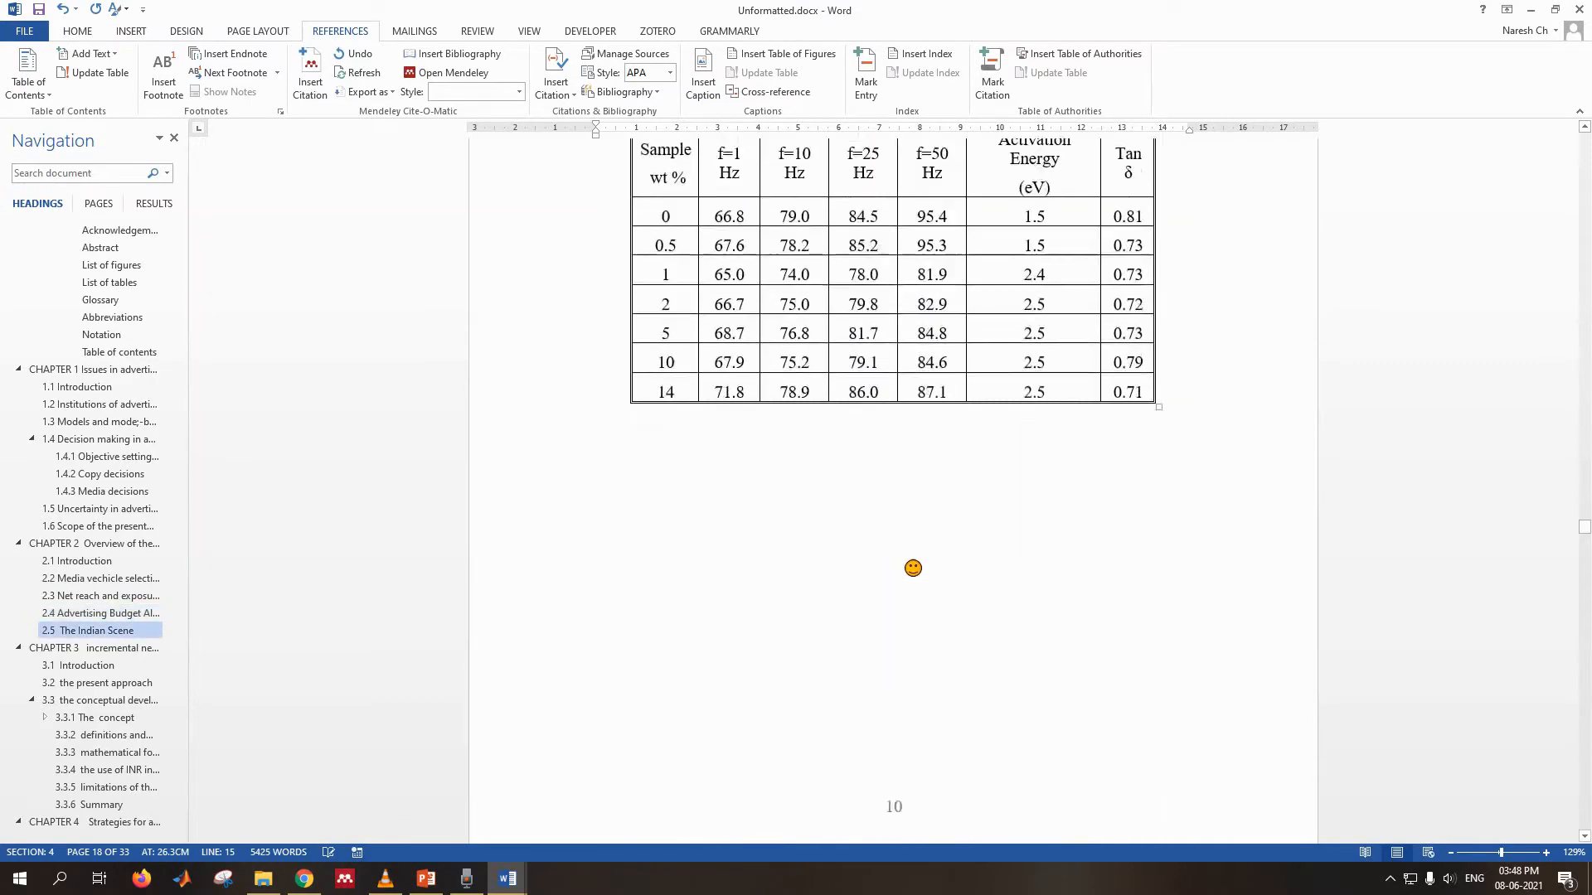
left_click(1166, 327)
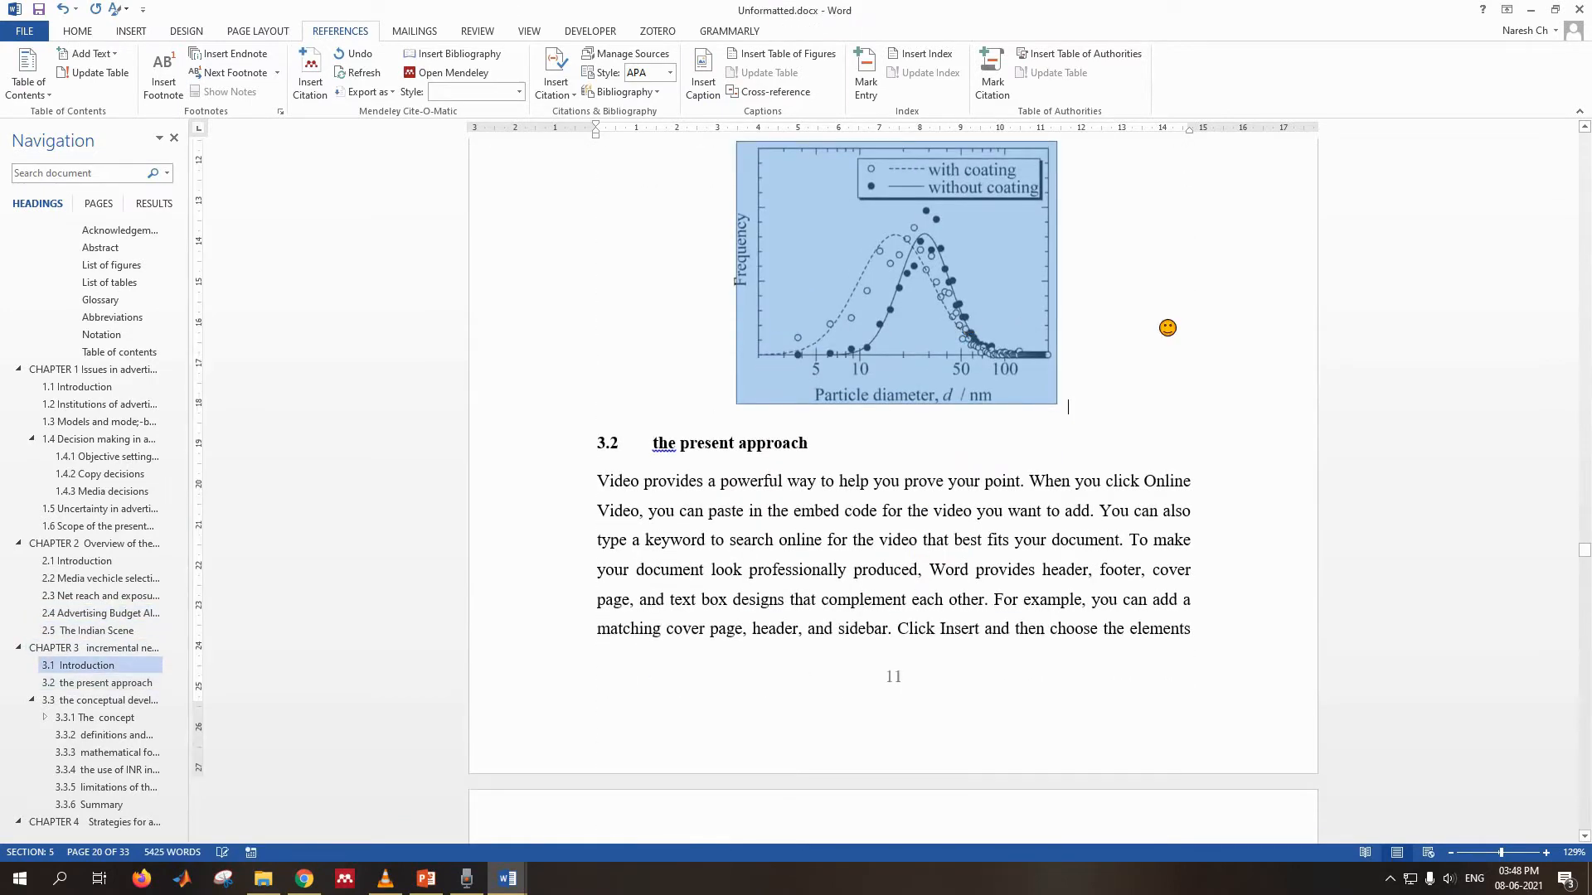
key("Return")
left_click(704, 91)
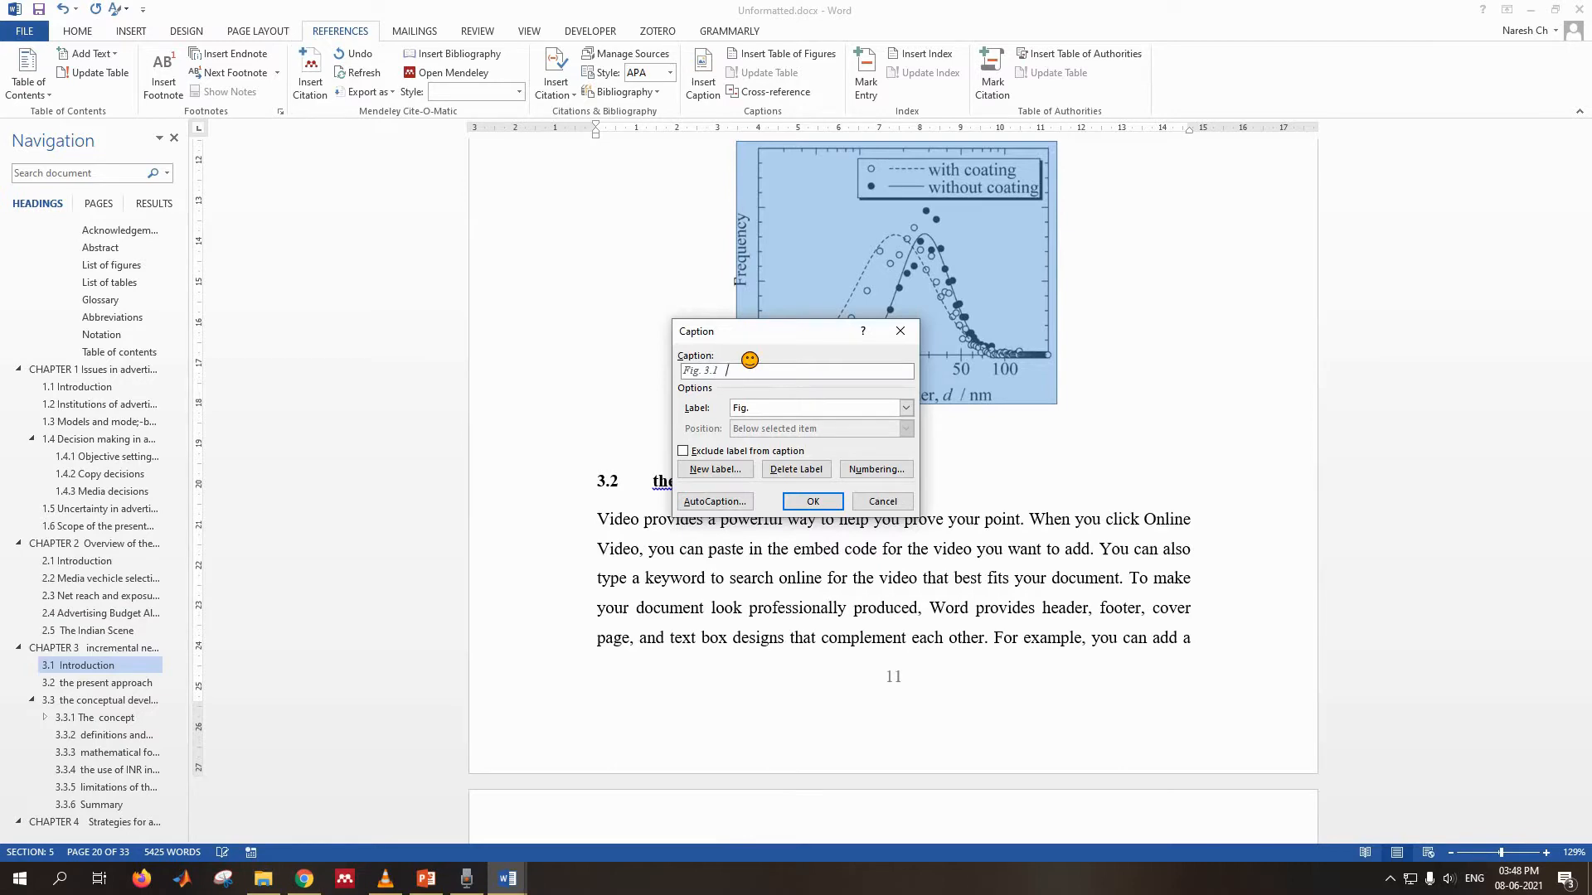
type("particle distribution9")
left_click(813, 501)
scroll(846, 508, "down", 3)
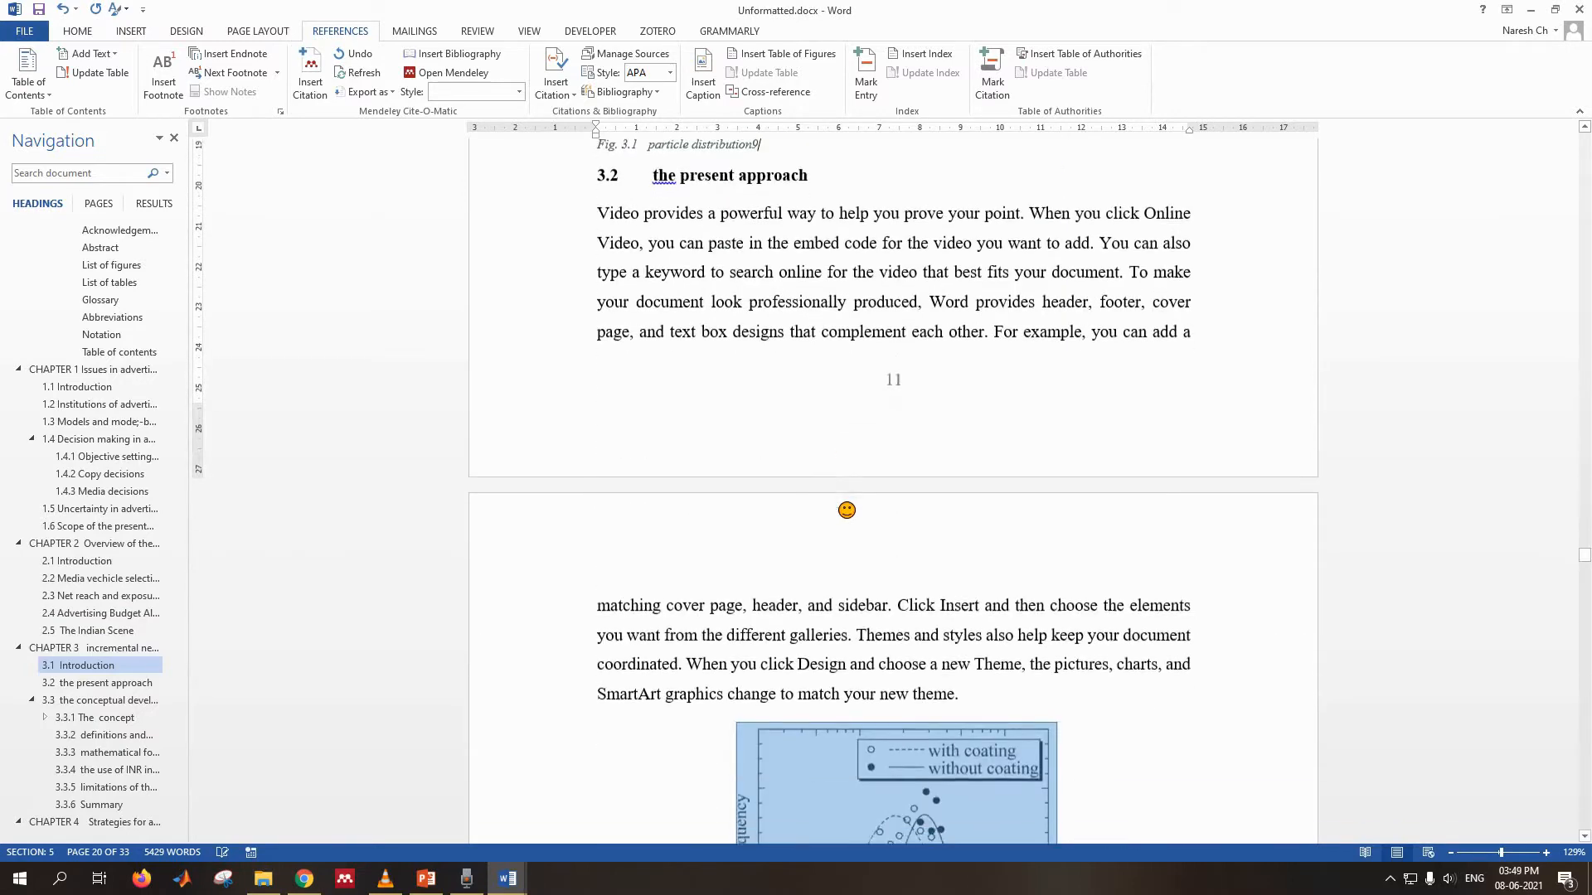
- Add an empty line below the section 3.2 picture and insert a Fig. caption reading "particle distribution10"
scroll(819, 479, "up", 4)
scroll(819, 479, "down", 5)
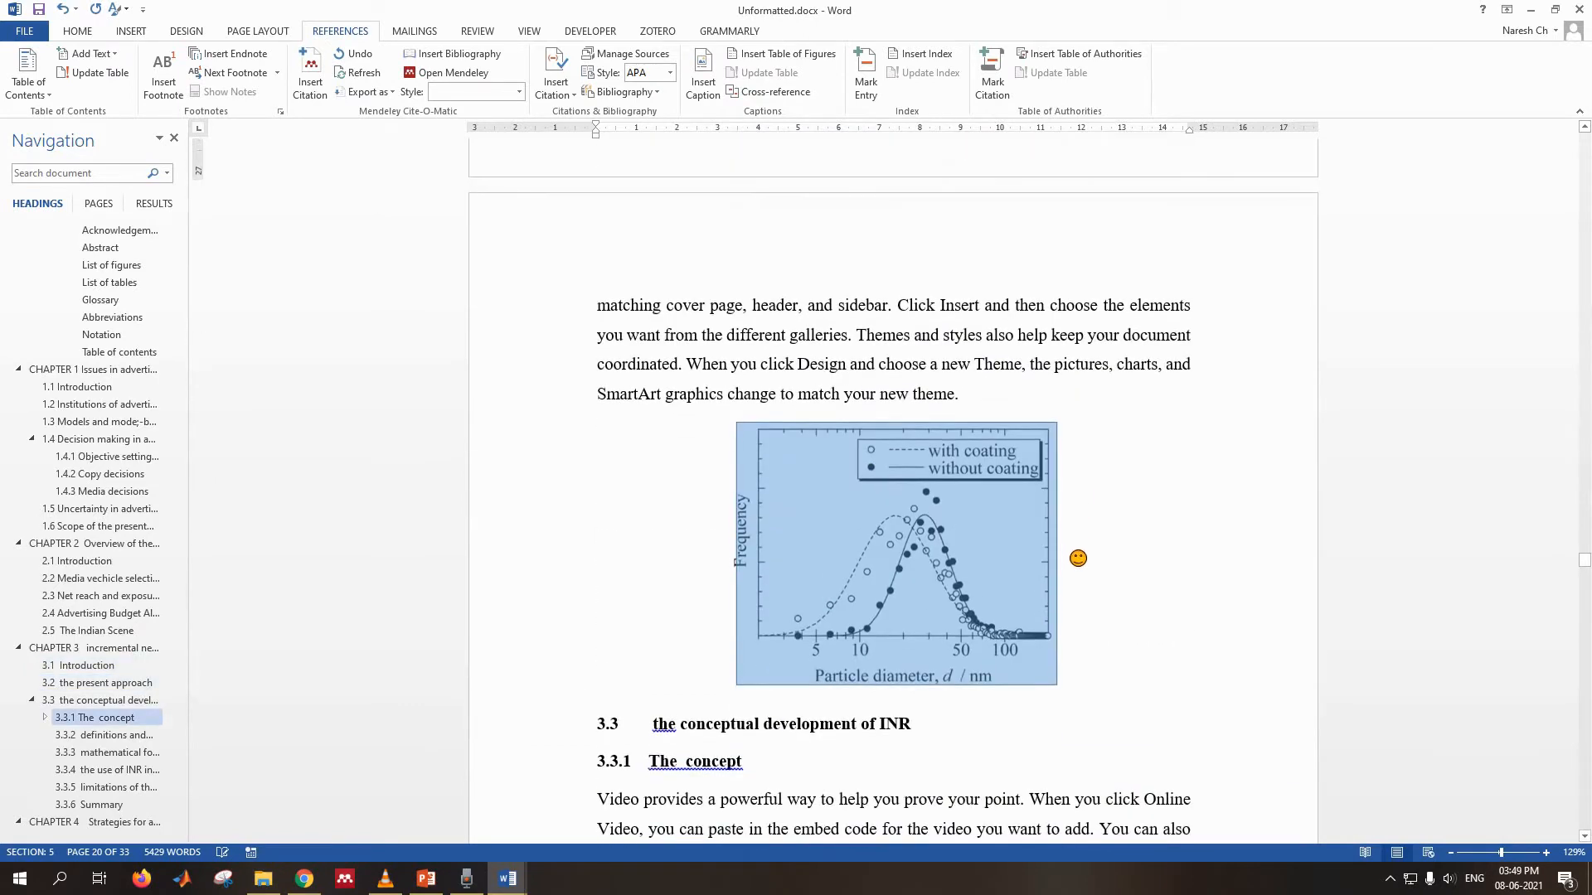
key("Return")
left_click(703, 81)
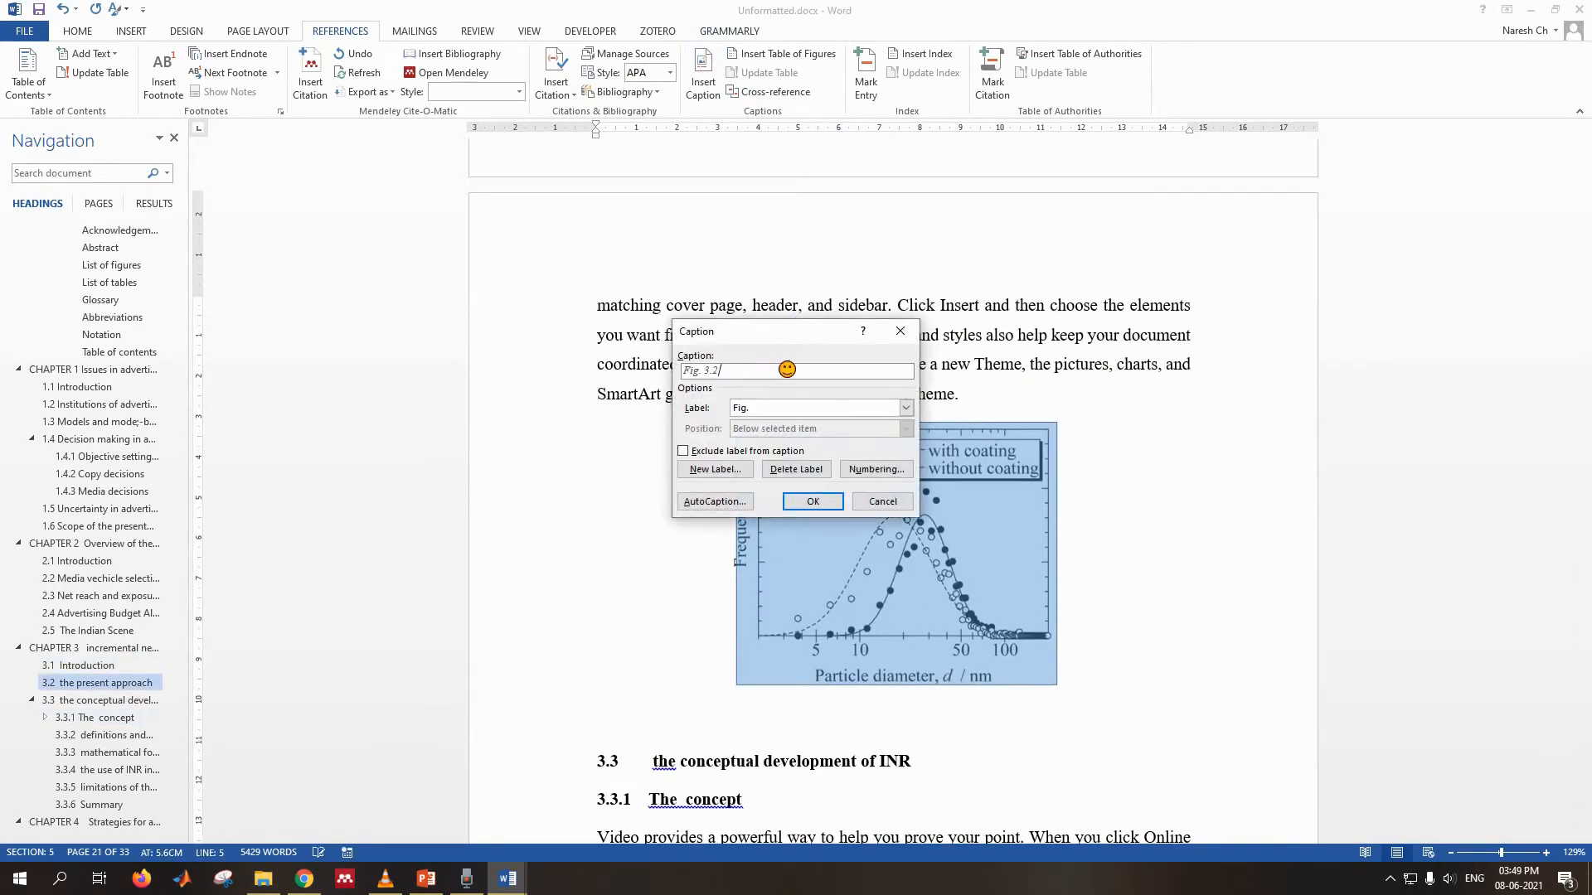
type("particle distribution")
type("10")
left_click(813, 501)
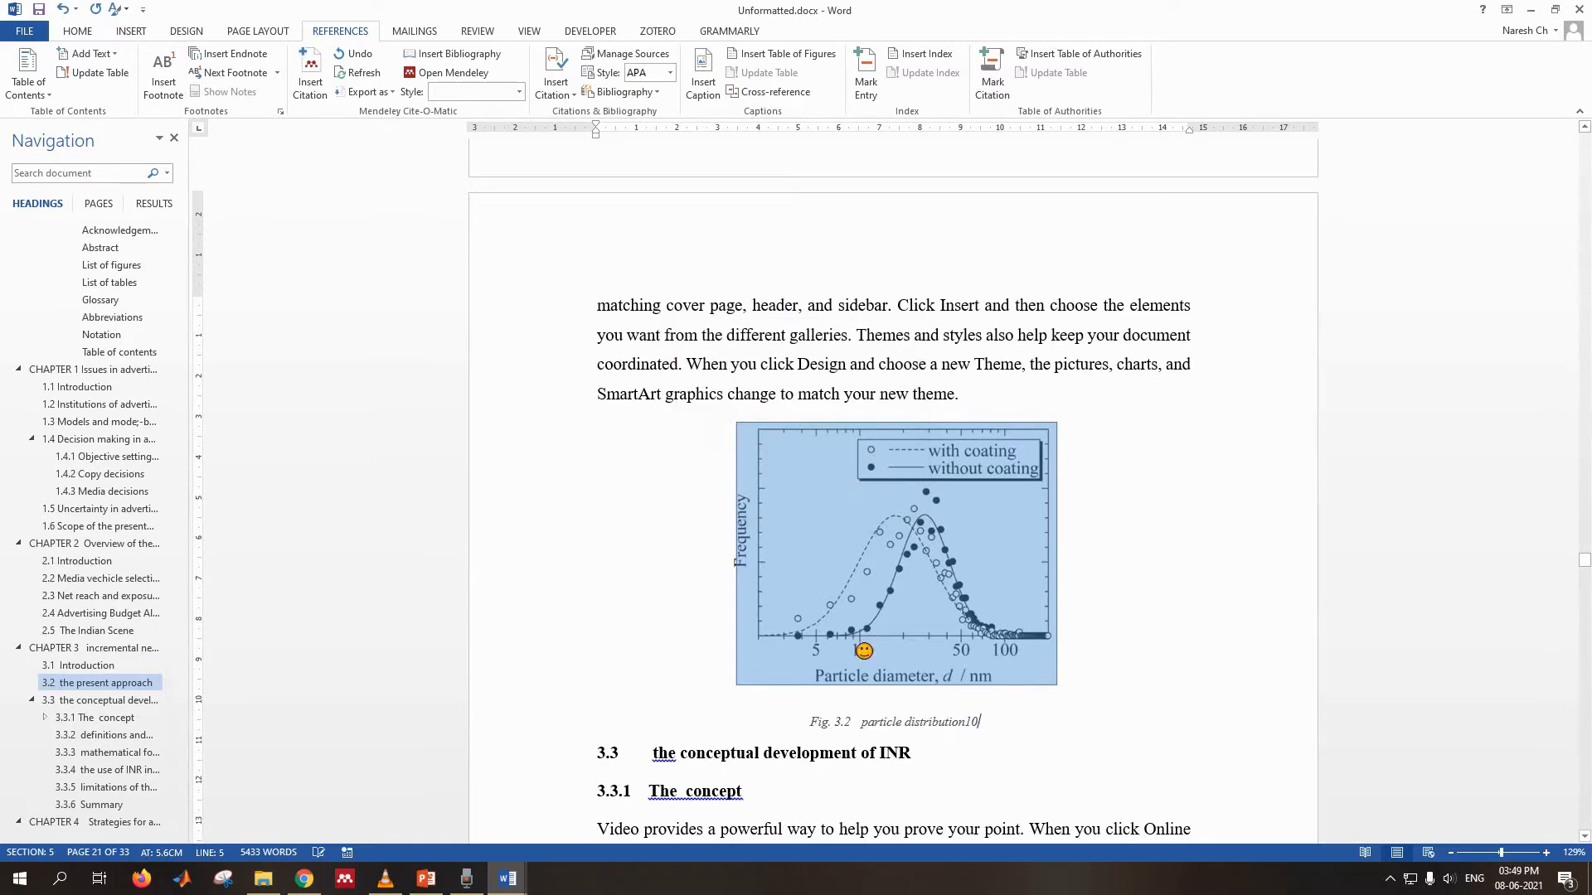
- Insert a Fig. caption with the text "particle distribution11" on a new line below the section 3.3.1 picture
scroll(1086, 496, "down", 8)
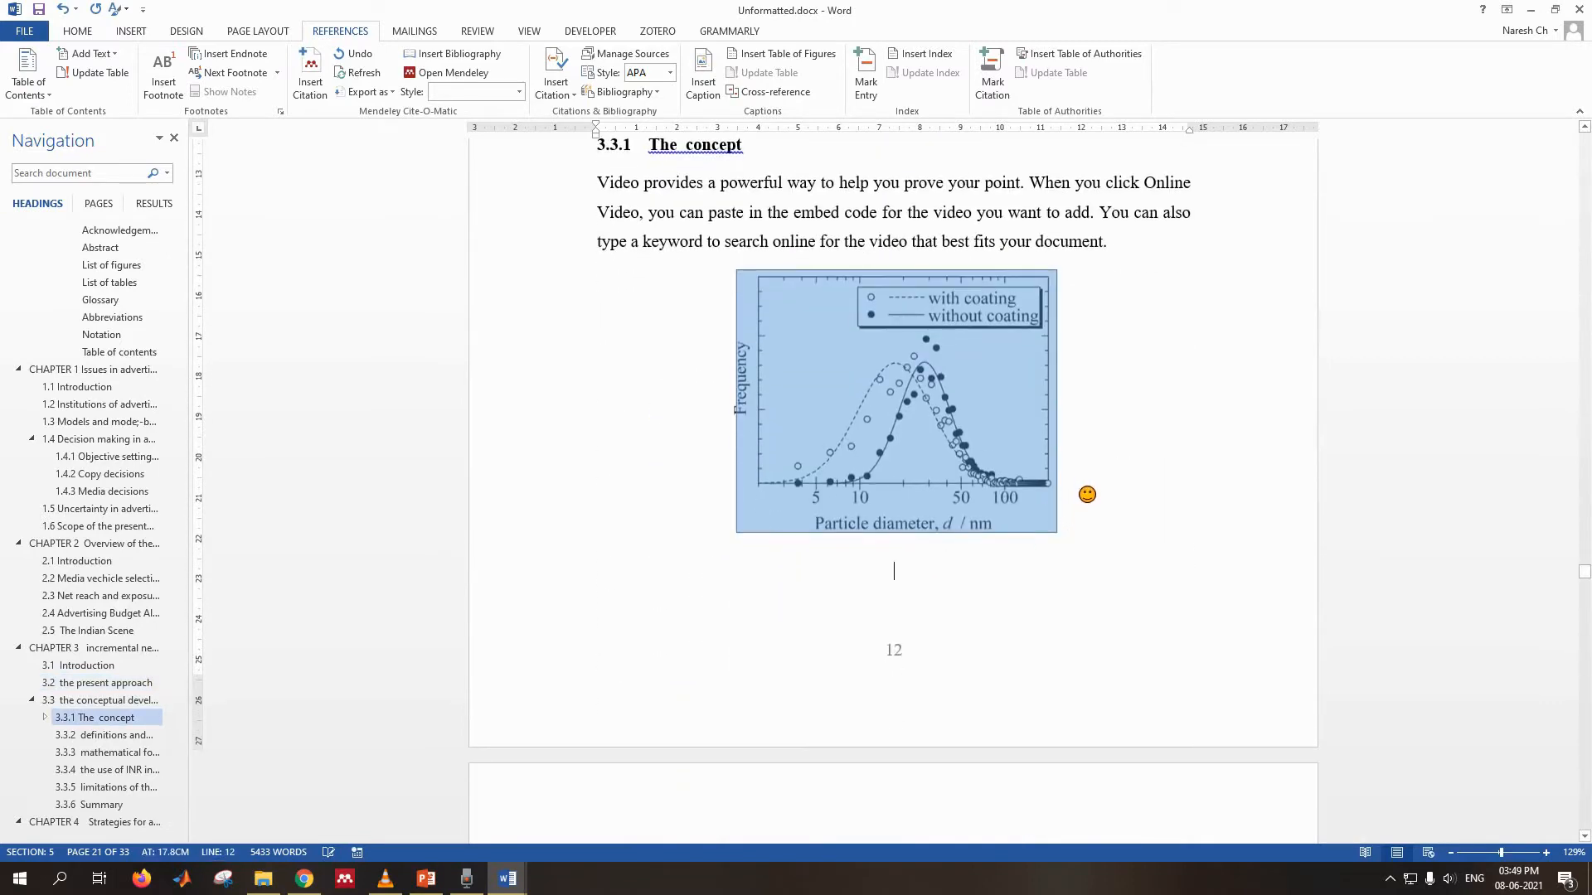
left_click(703, 78)
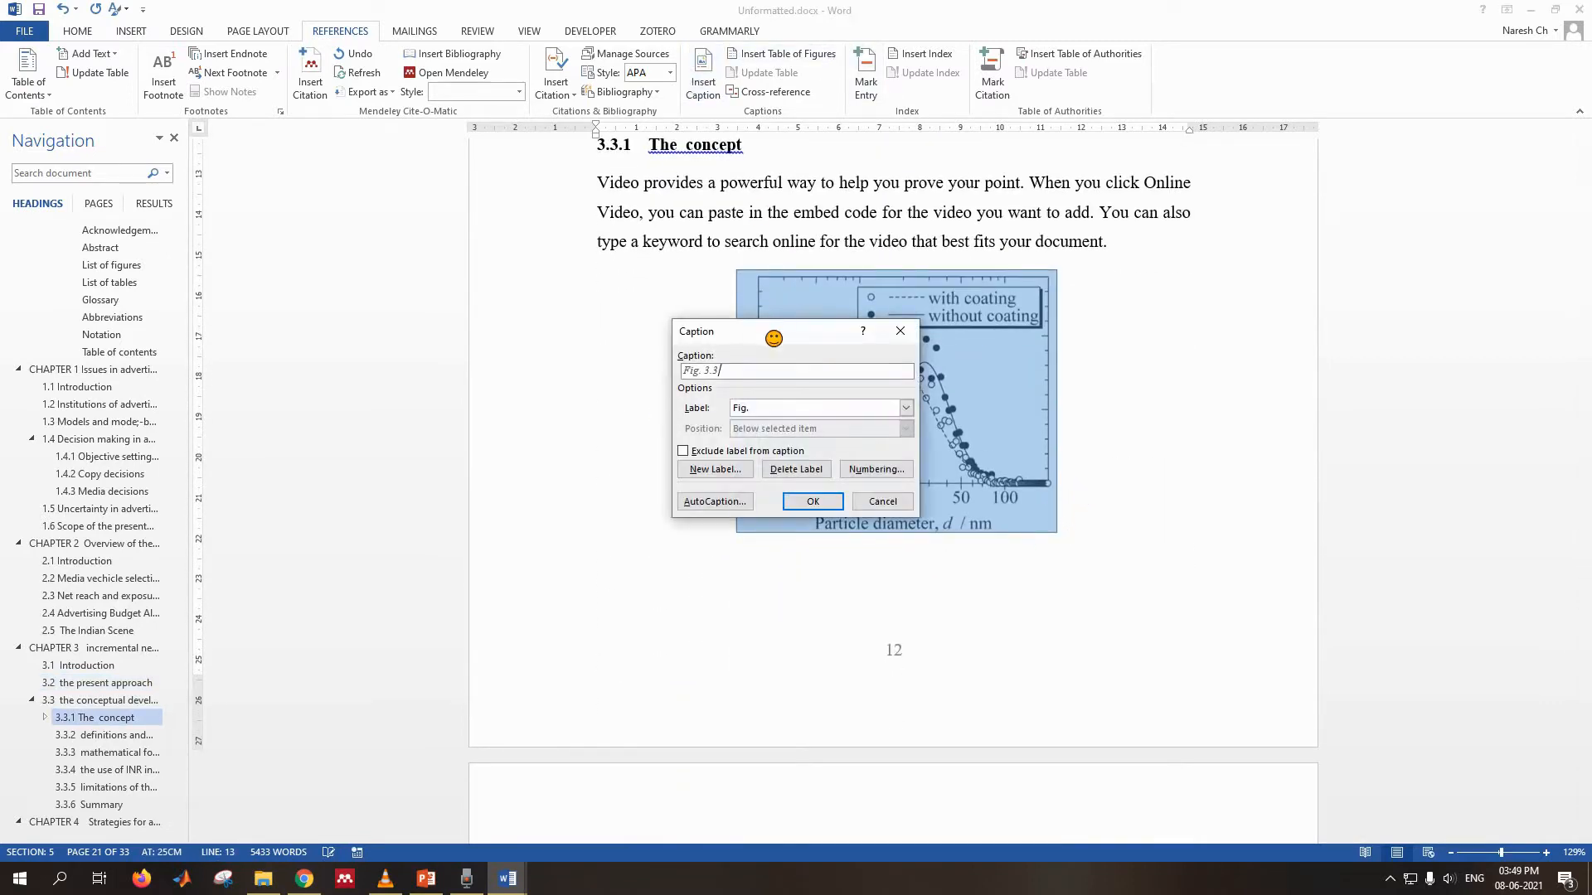
type("particle distribution")
type("11")
key("Return")
- Add an empty line below the section 3.3.2 picture and insert the Fig. caption "particle distribution12" there
scroll(924, 595, "down", 4)
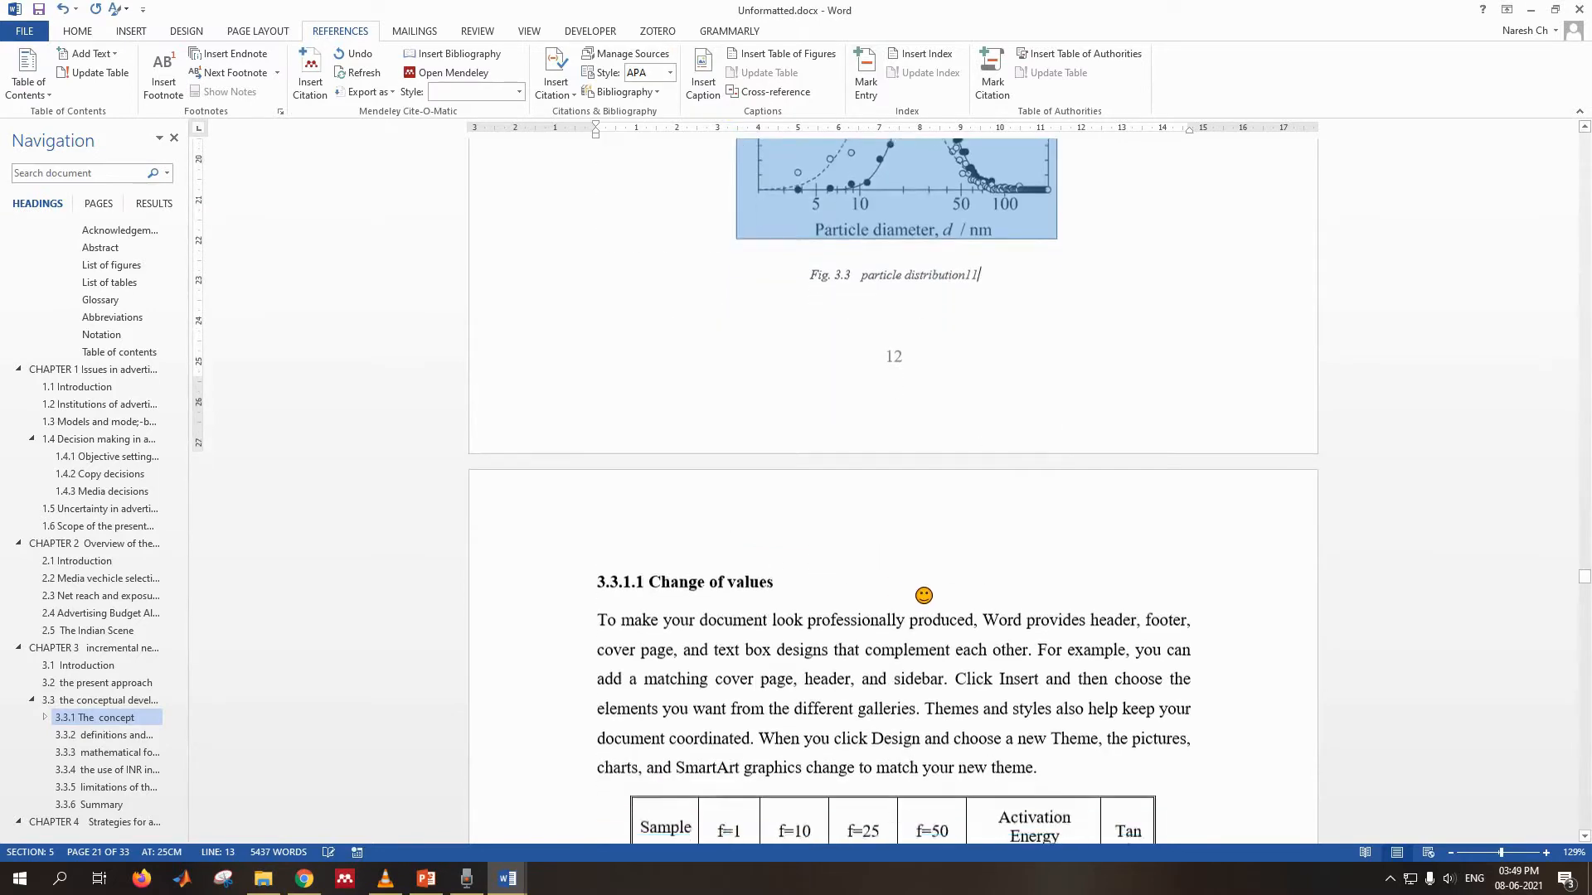
scroll(924, 595, "down", 15)
scroll(1088, 343, "up", 1)
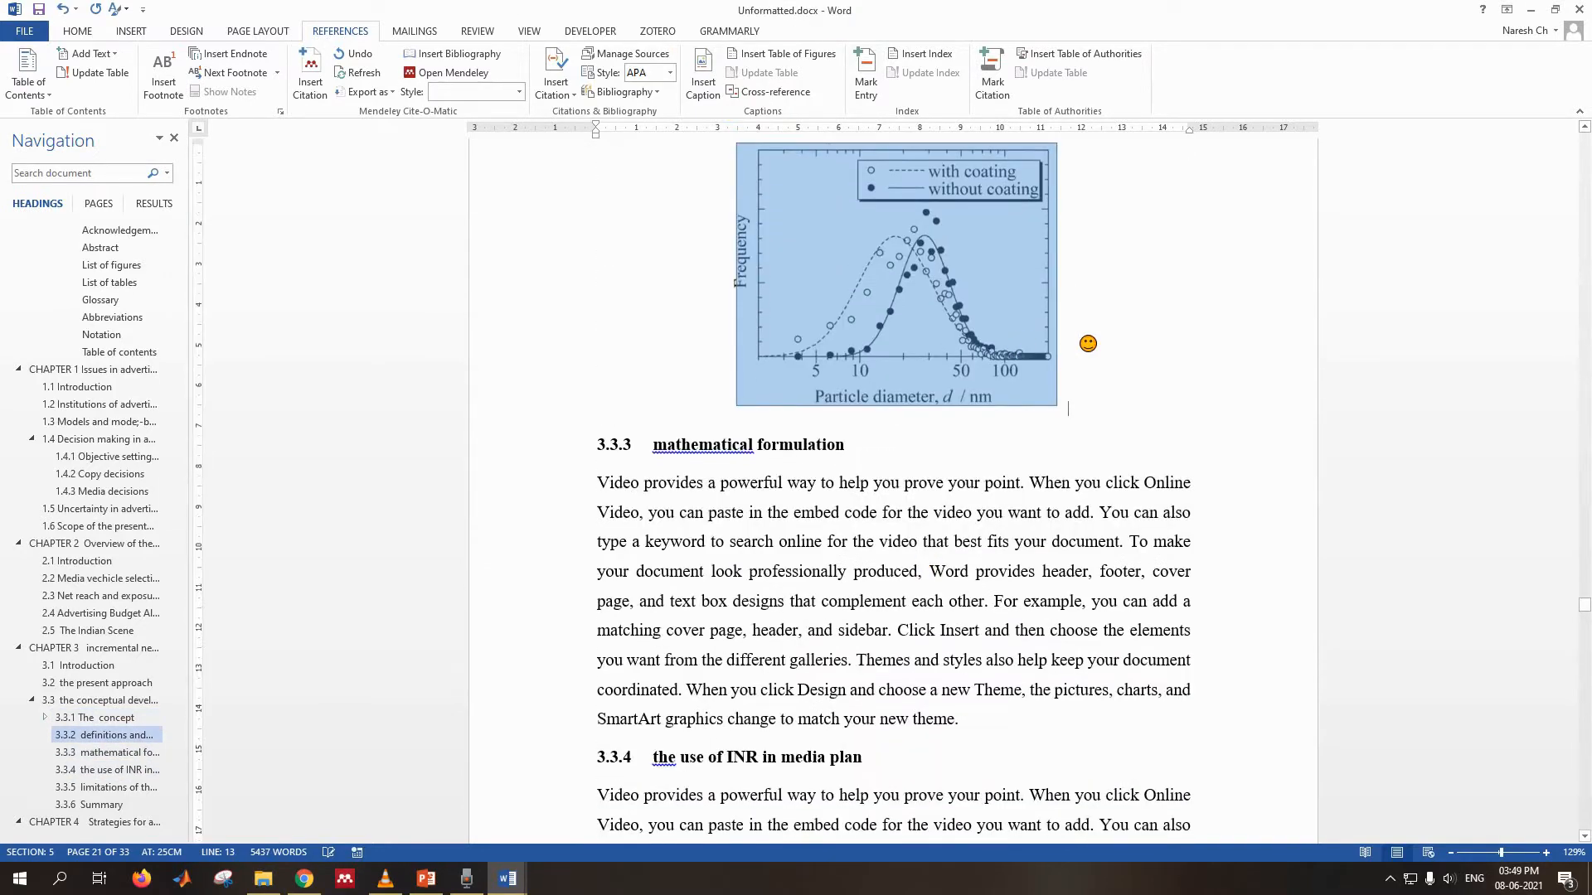
key("Return")
left_click(703, 81)
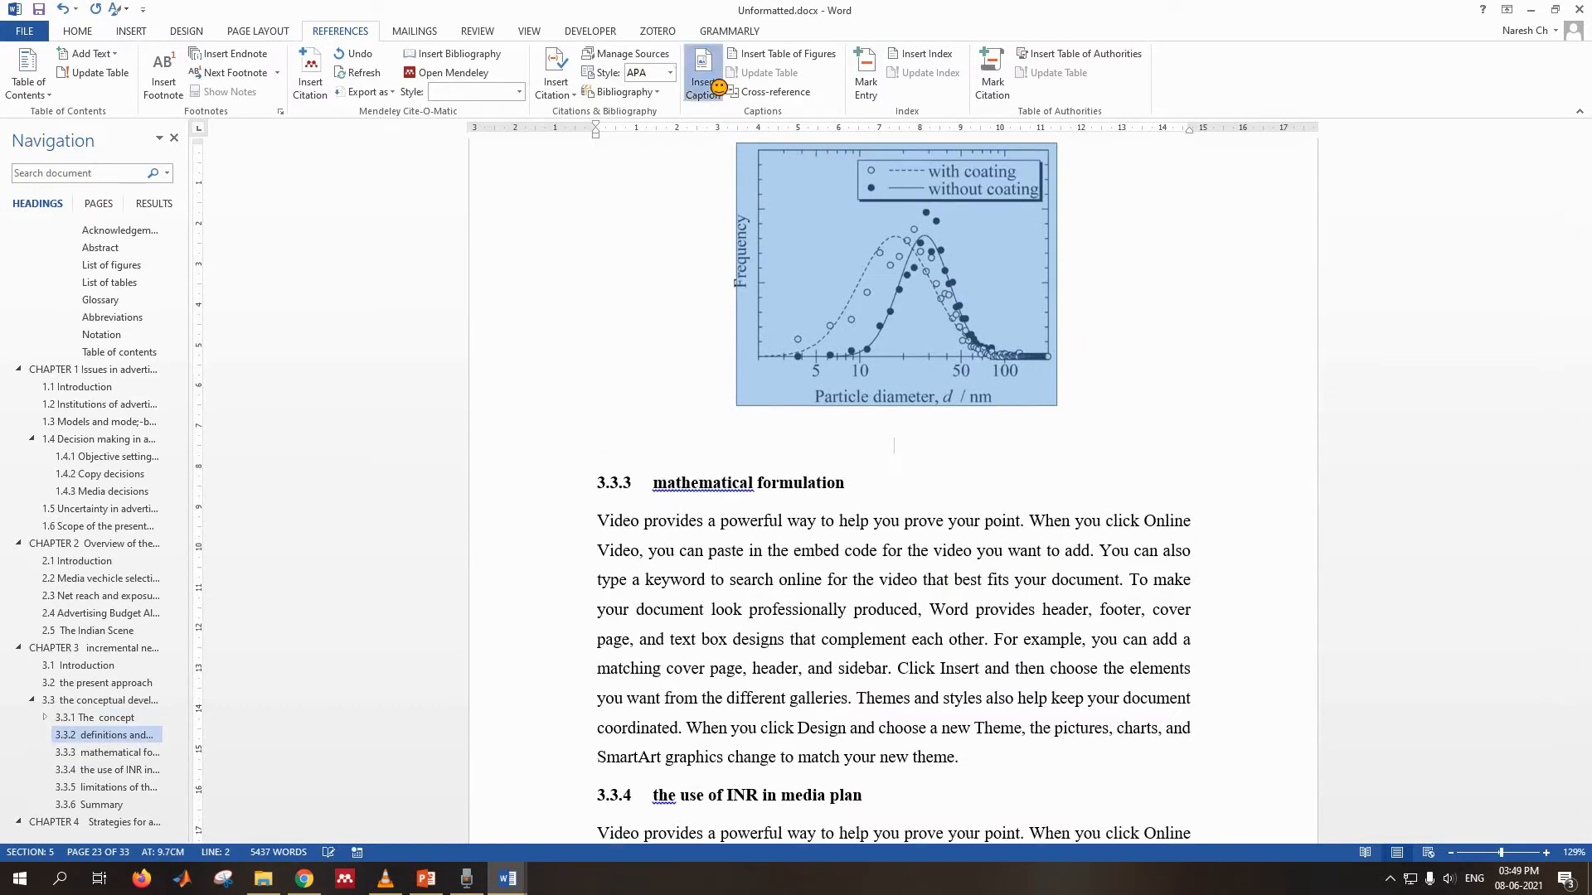
type("particle distribution12")
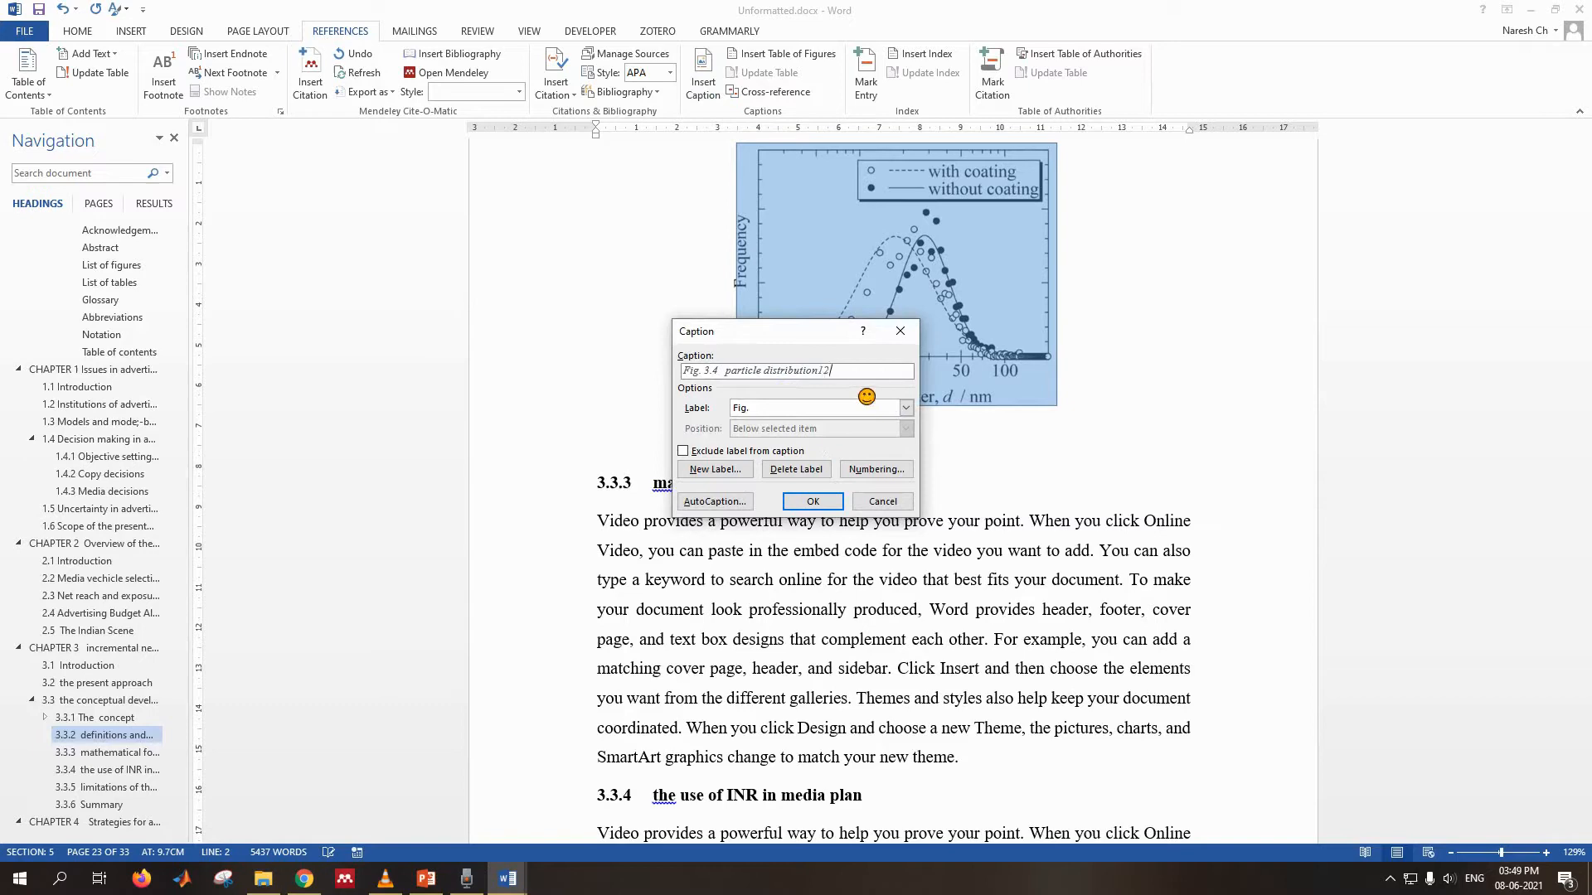
key("Return")
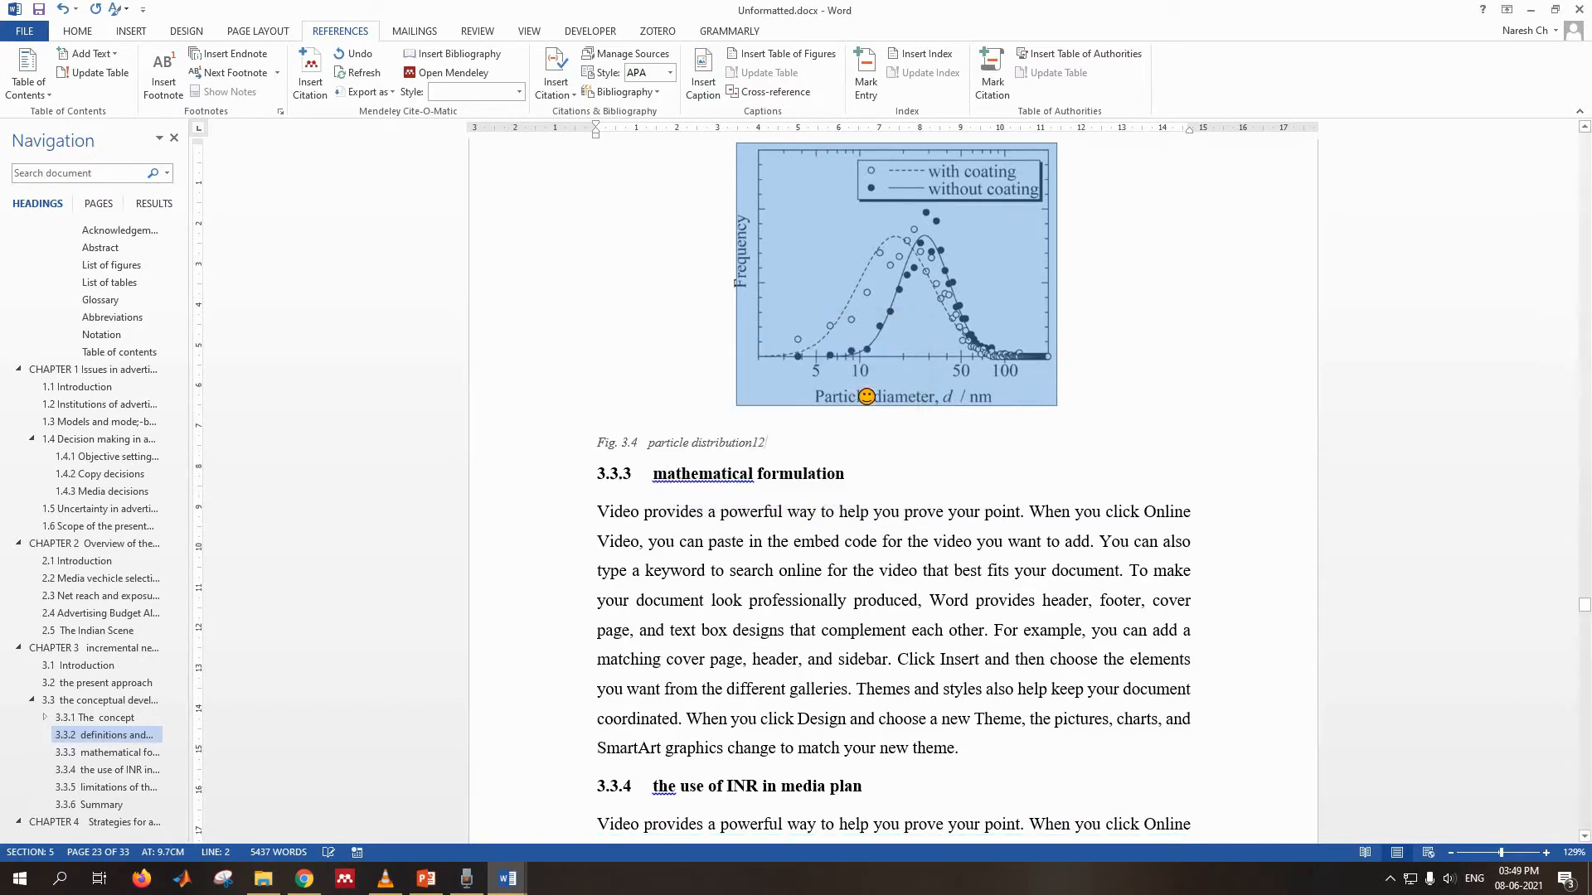
- Insert a "particle distribution" caption with the Fig. label on a new line below the section 3.3.4 picture
scroll(843, 464, "down", 5)
scroll(843, 461, "down", 10)
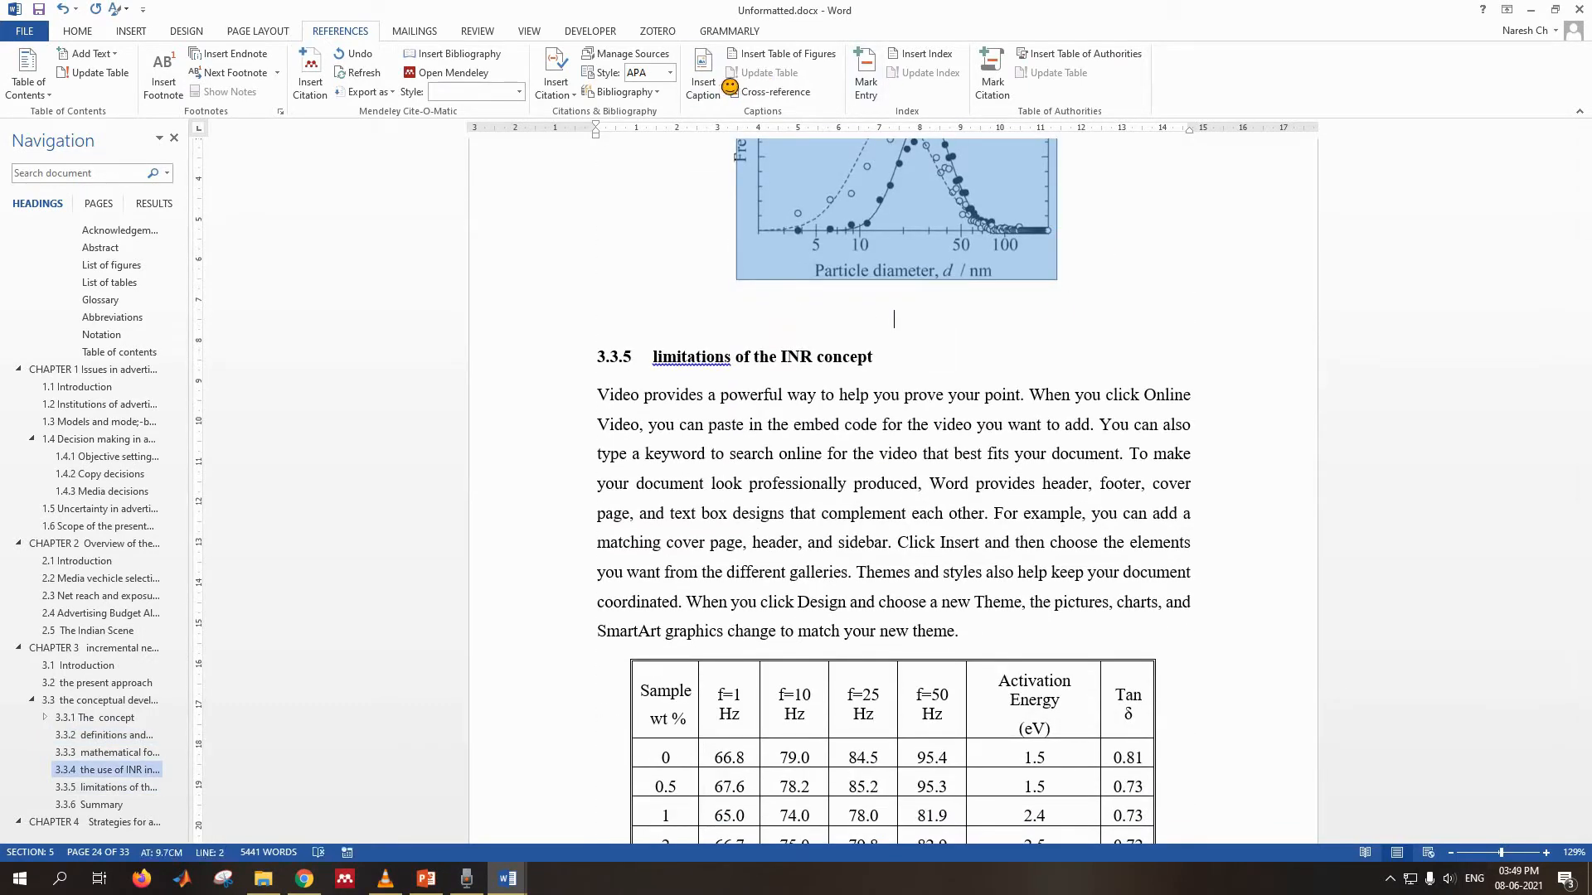
left_click(703, 80)
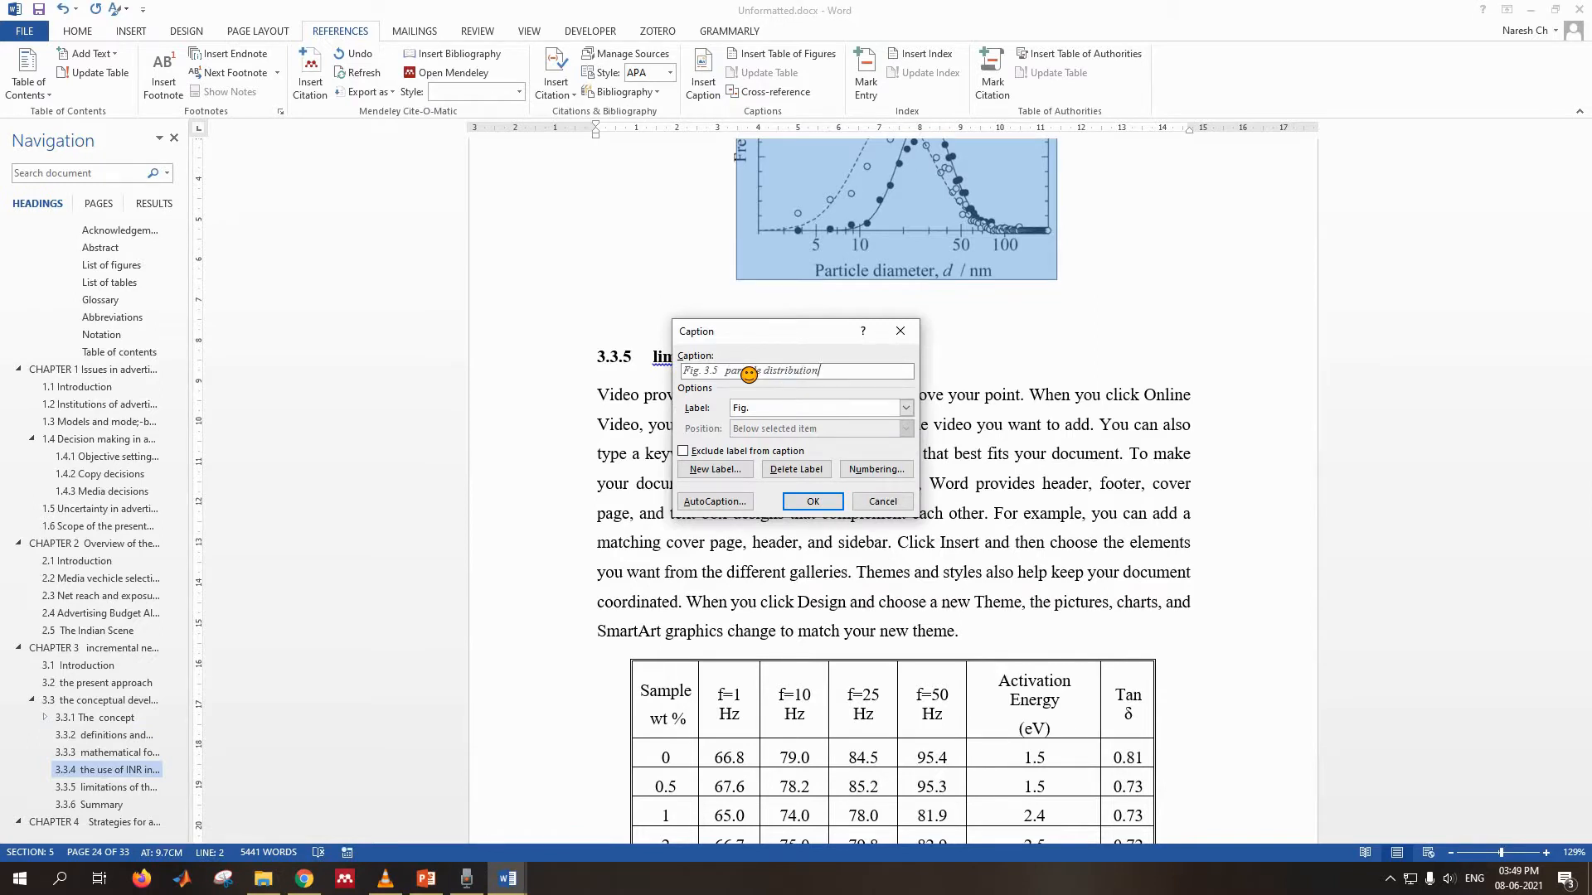
left_click(813, 501)
- Insert a Fig. caption reading "particle distribution14" on a new line below the section 4.1 picture
scroll(829, 447, "down", 15)
scroll(834, 499, "down", 12)
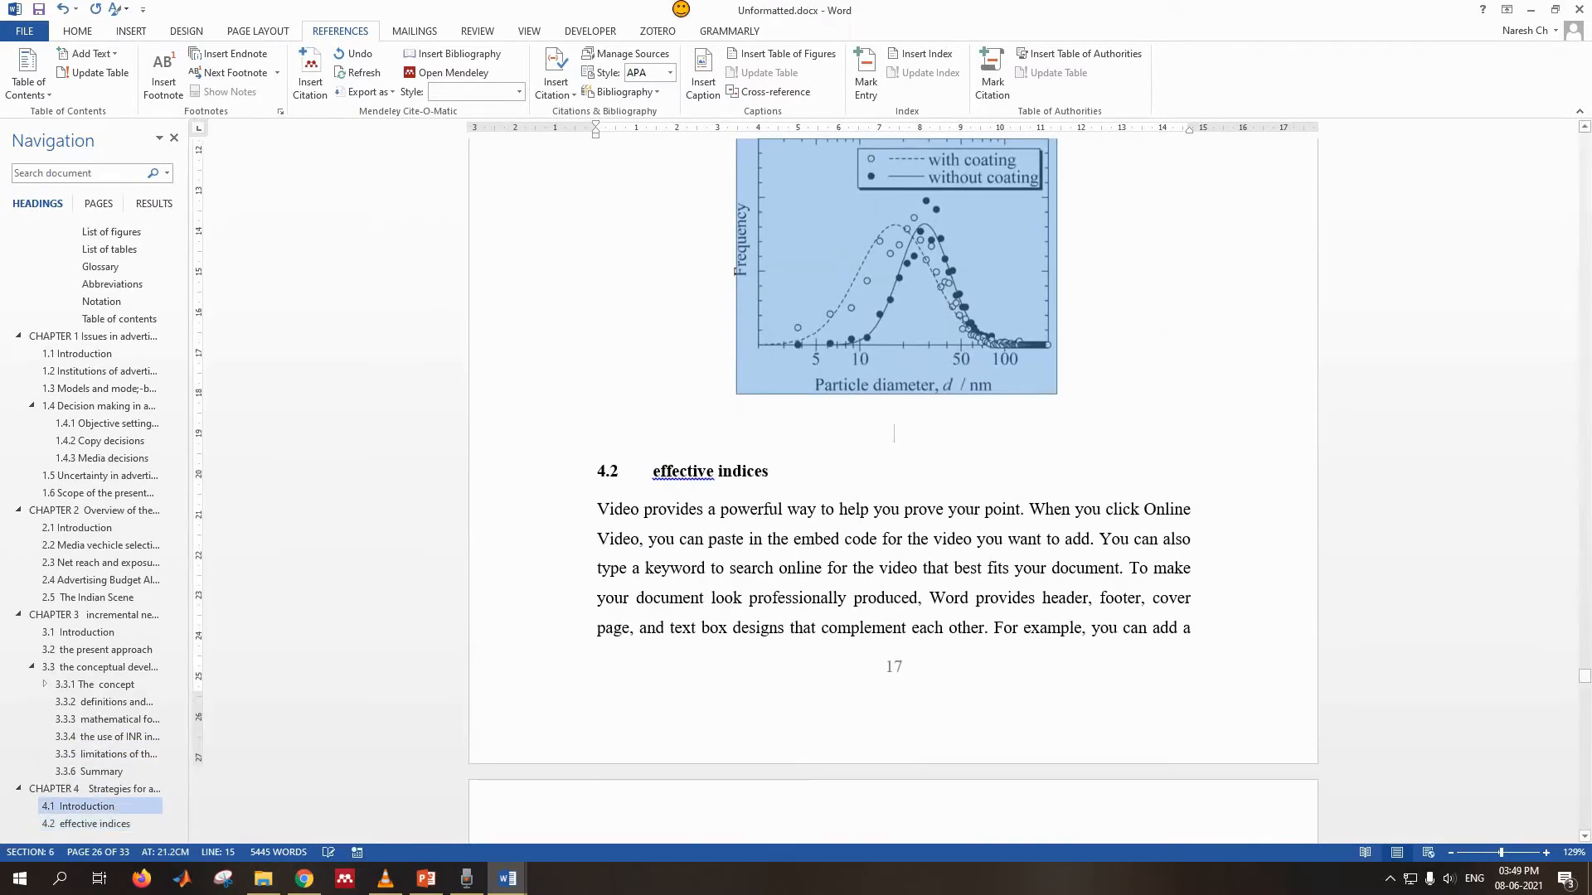
left_click(703, 75)
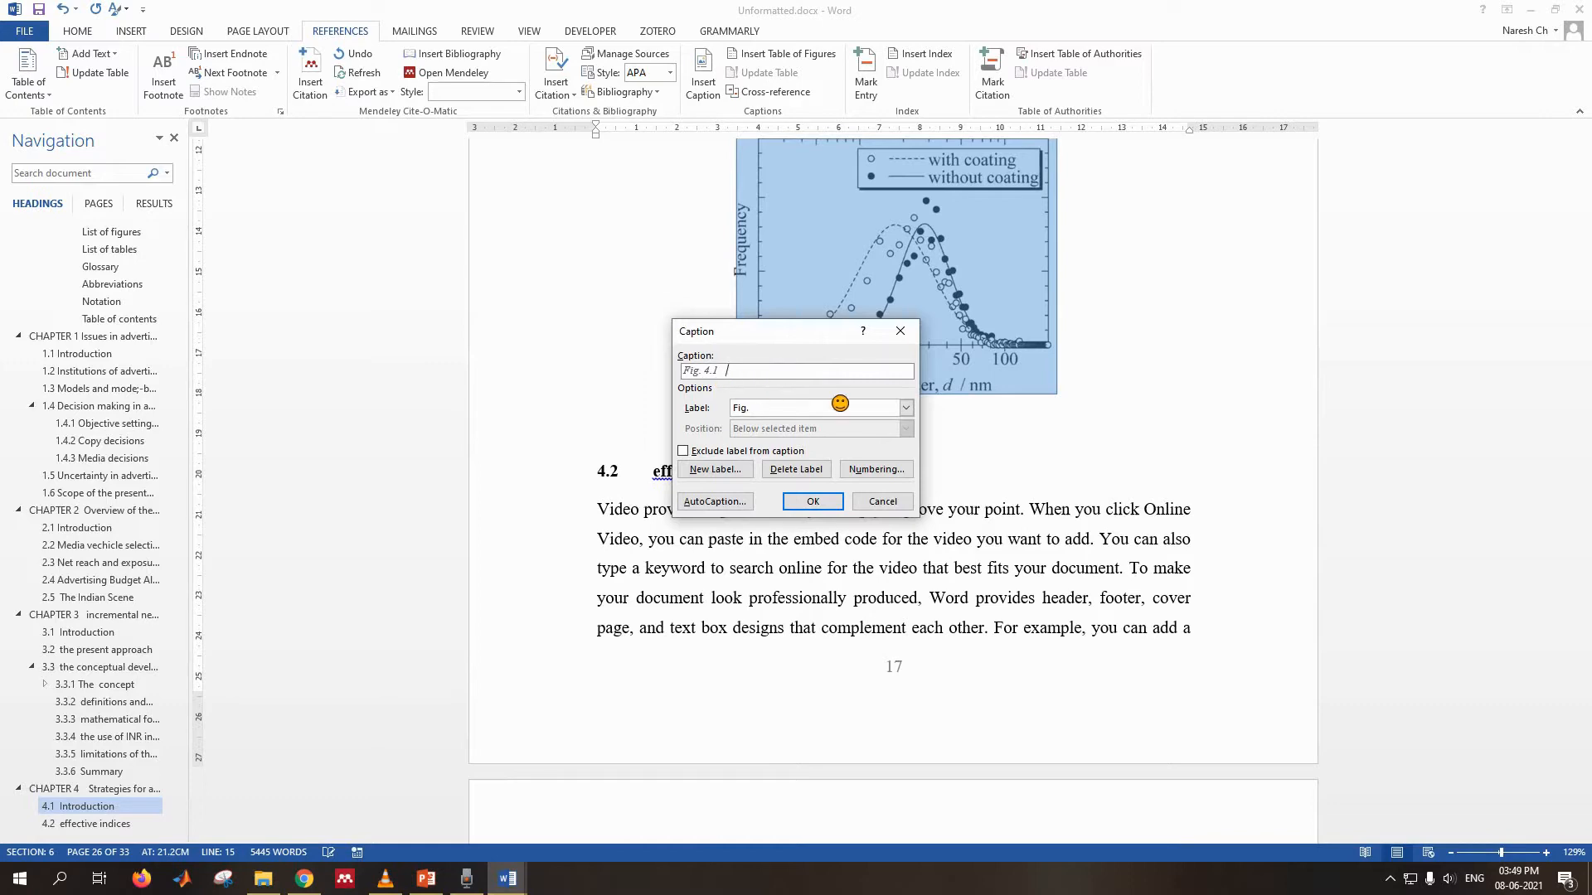
key("Return")
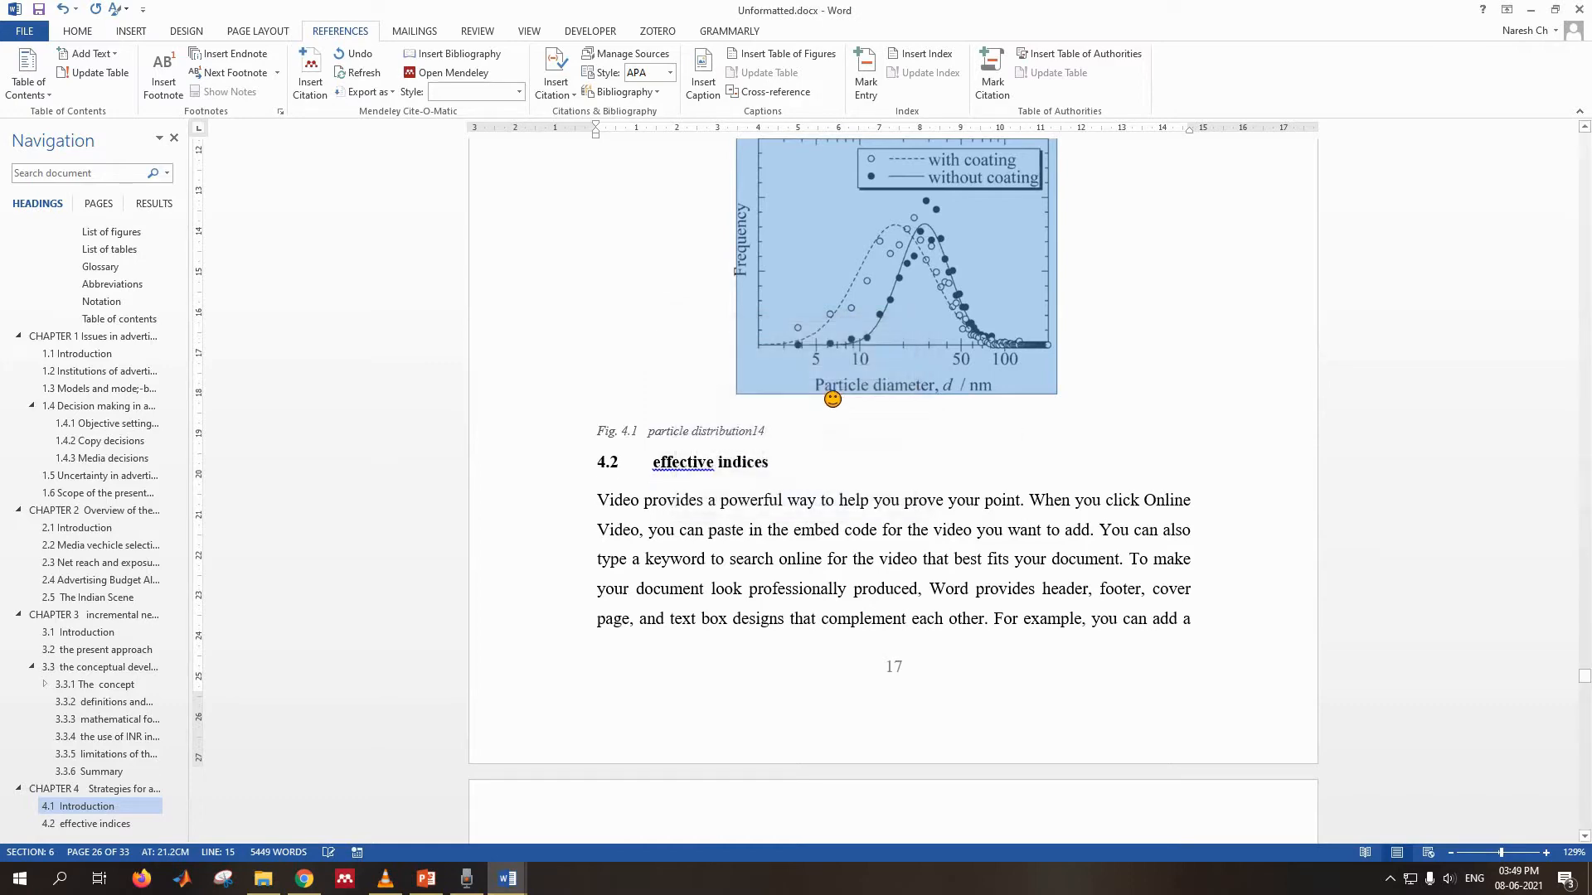
- Insert the Fig. caption "particle distribution15" for the section 4.2 picture and place it on its own line below the picture
scroll(826, 440, "down", 10)
left_click(1158, 250)
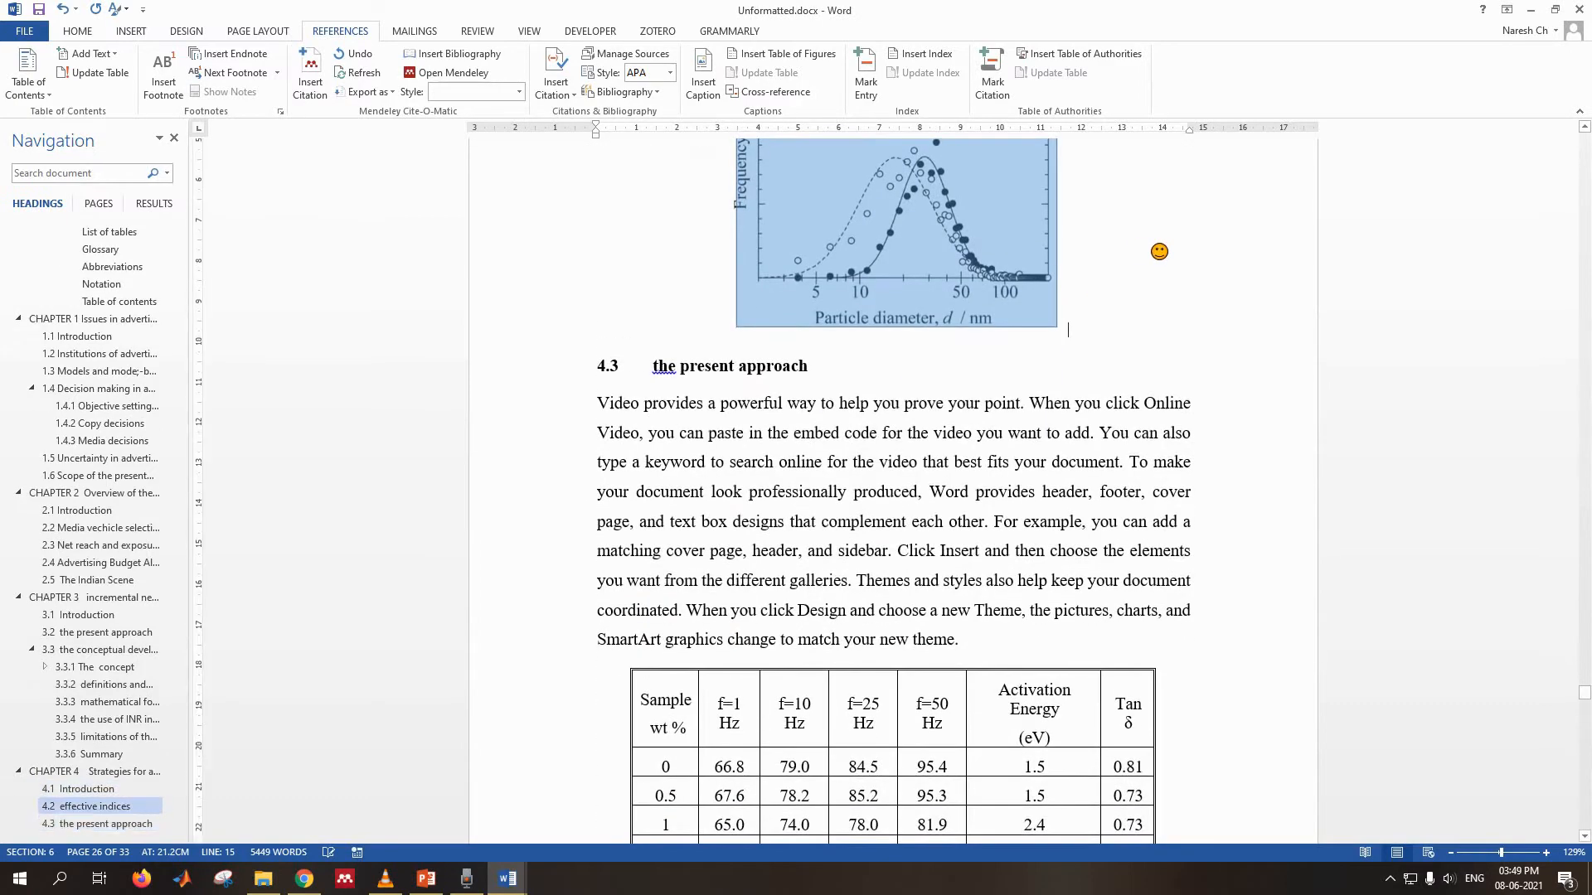
left_click(702, 81)
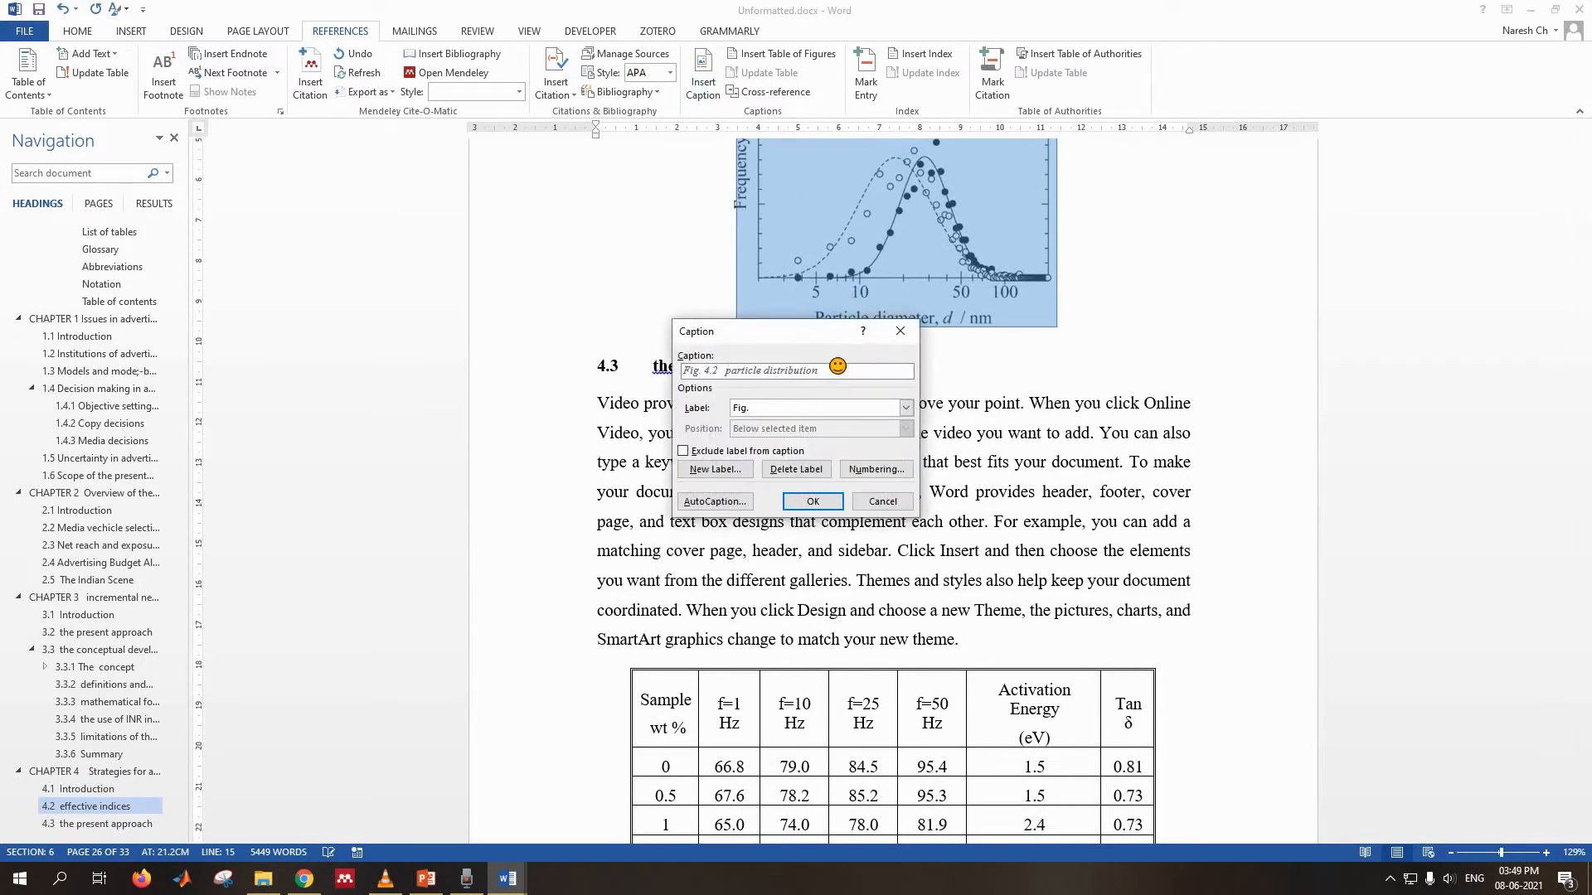
key("Return")
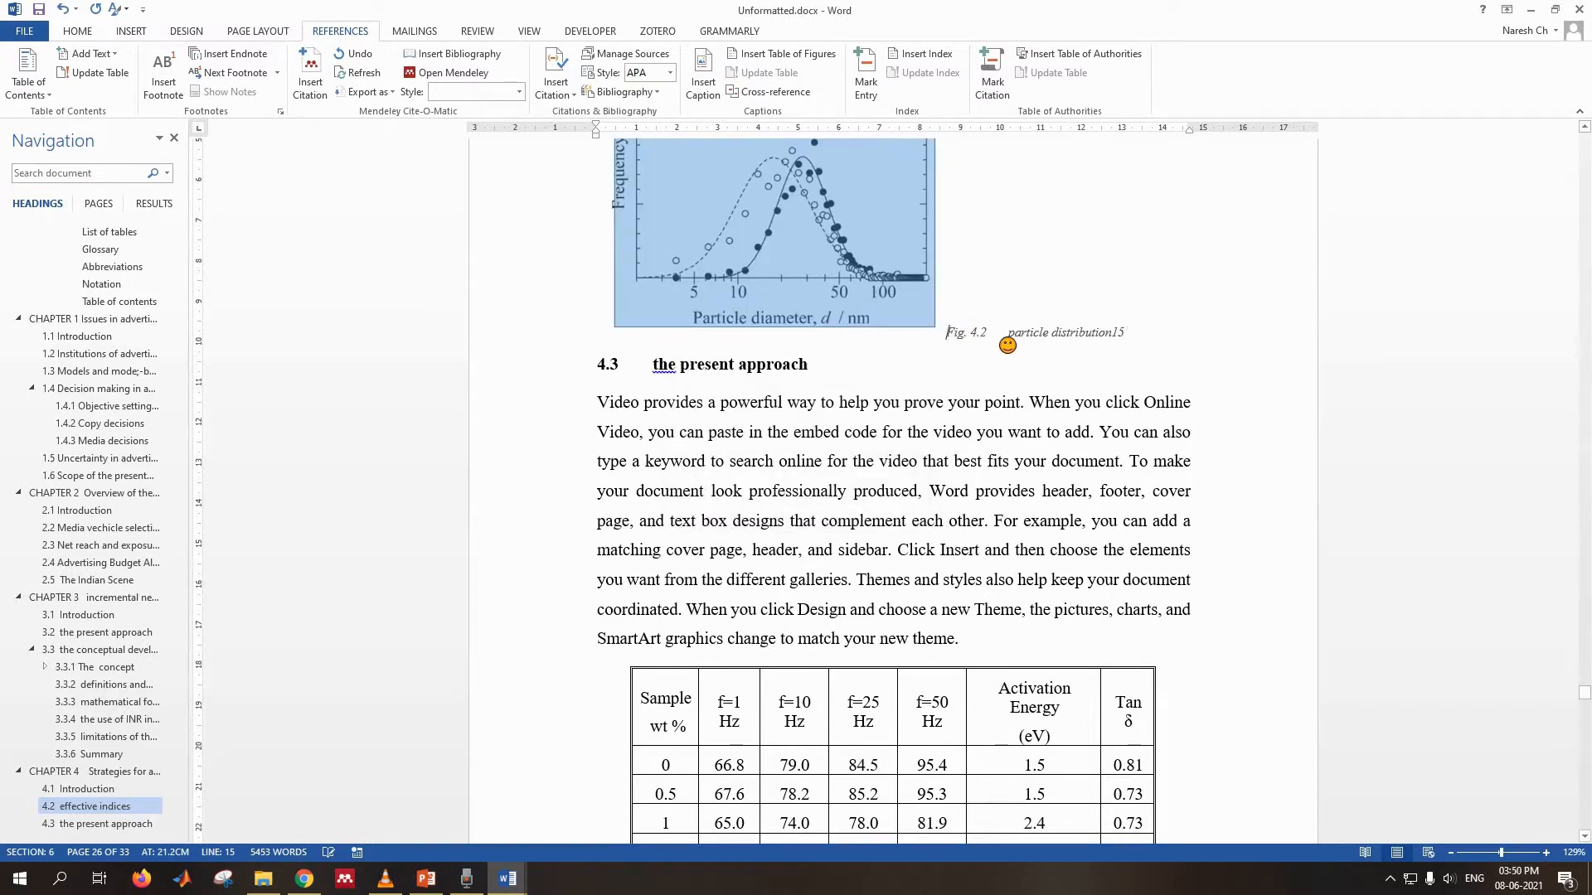
scroll(945, 391, "down", 3)
scroll(945, 391, "up", 3)
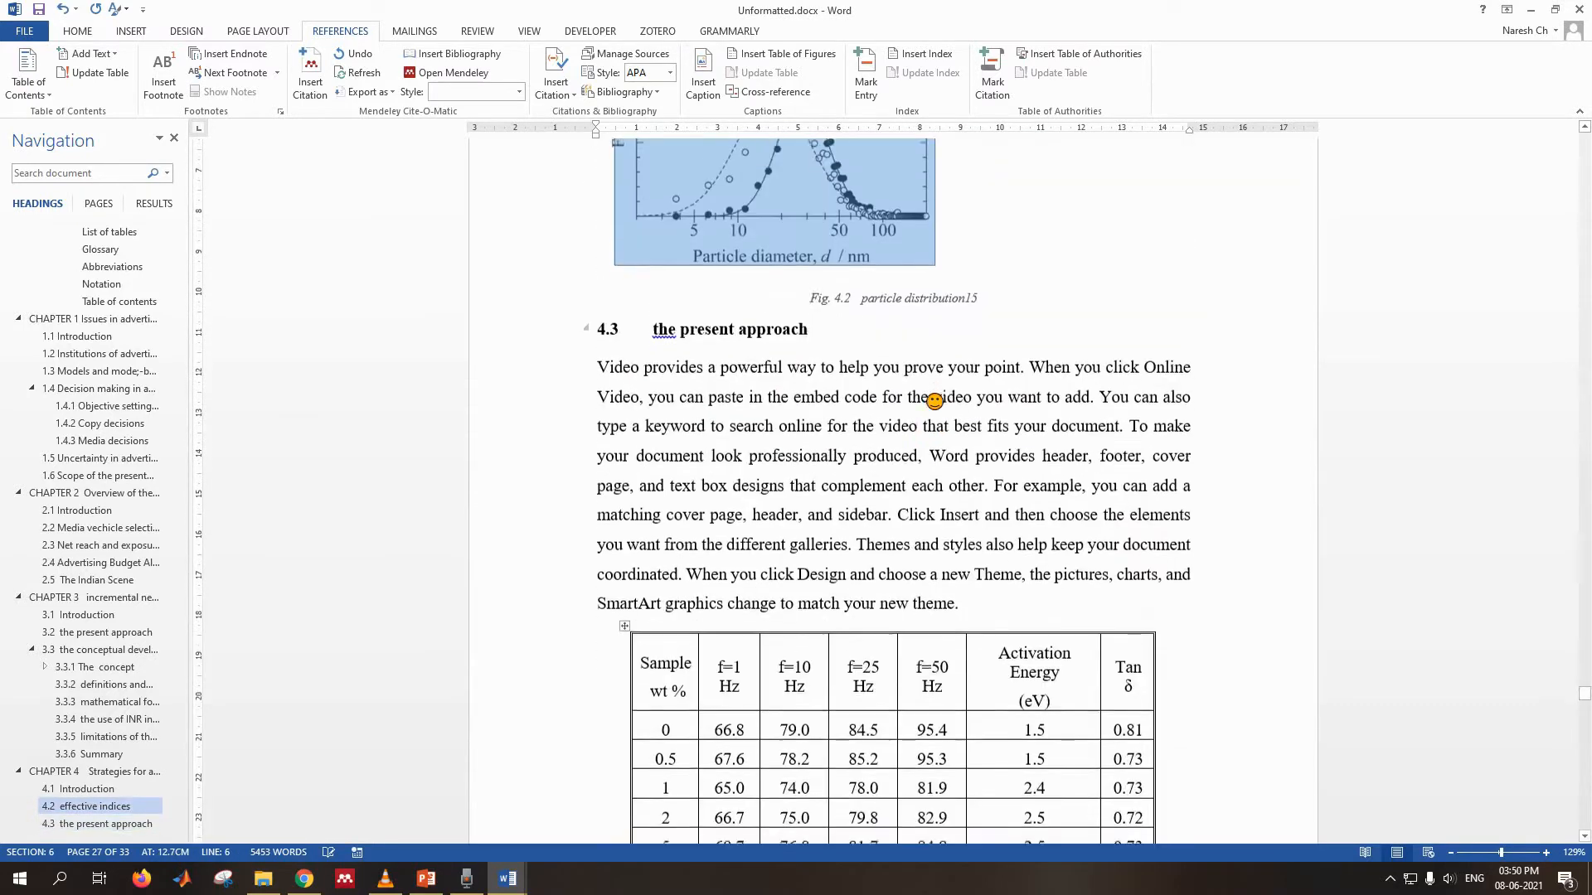
scroll(935, 402, "up", 3)
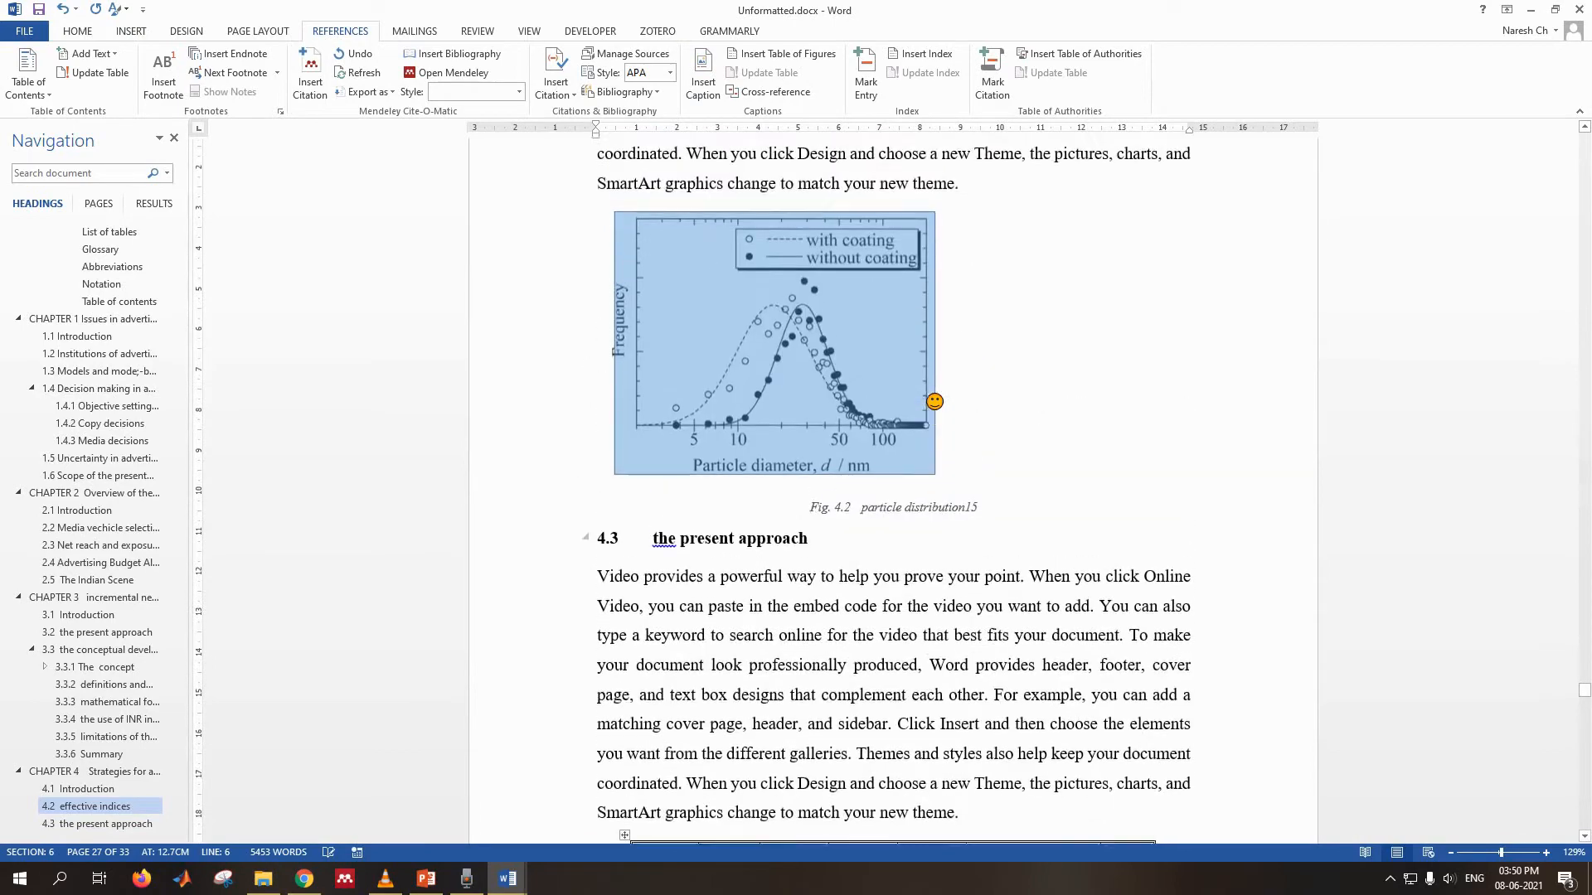
- Add an empty line below the section 4.4.1 picture and insert a Fig. caption with the text "particle distribution16"
scroll(934, 402, "down", 20)
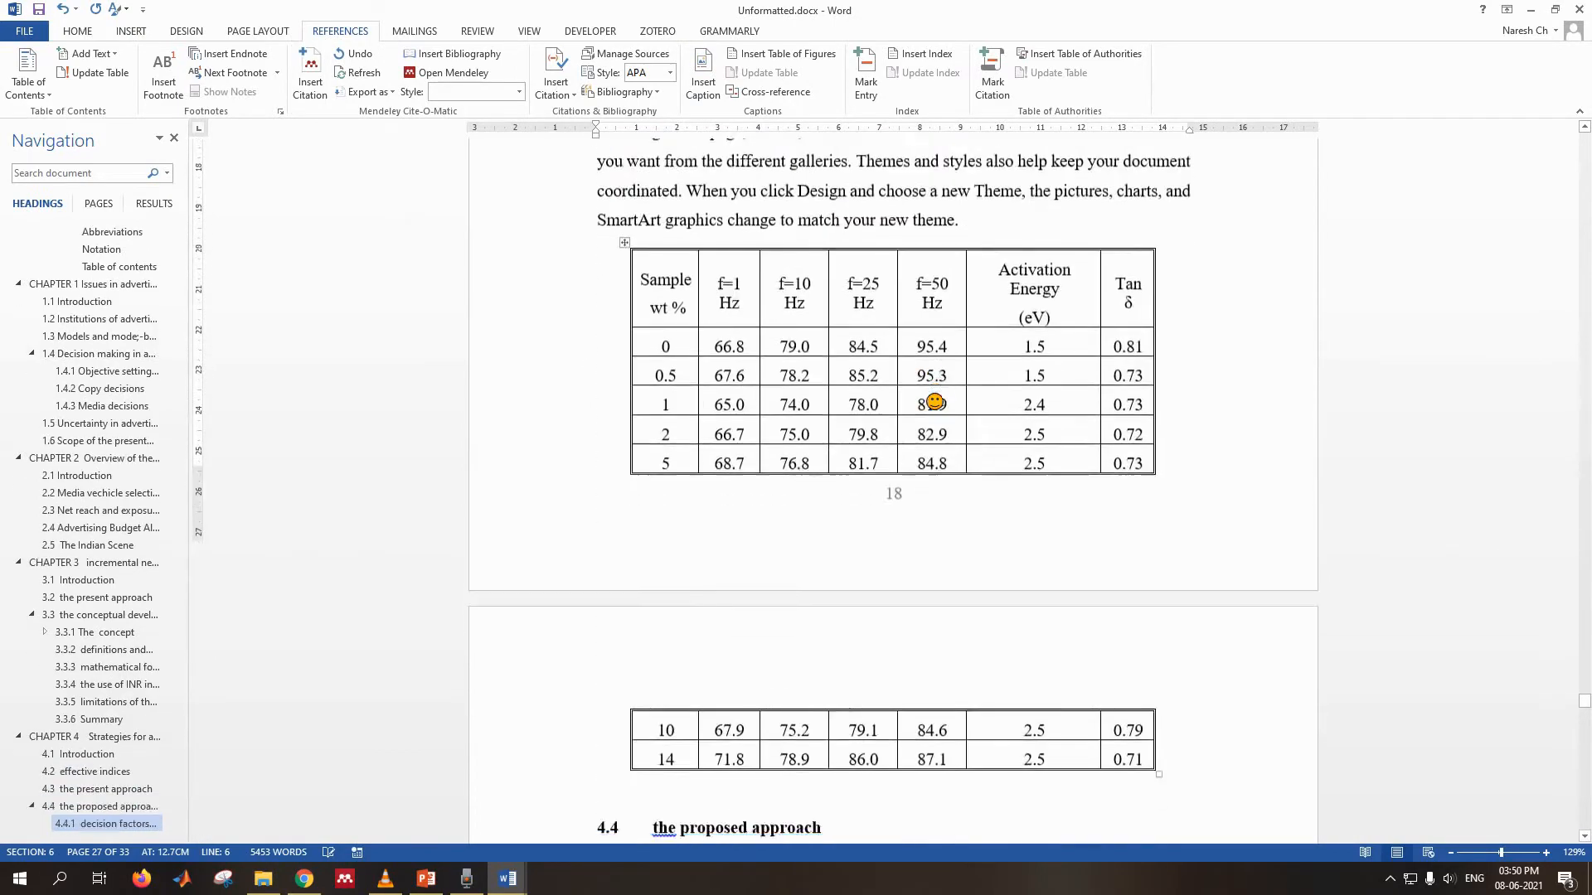
left_click(1093, 381)
key("Return")
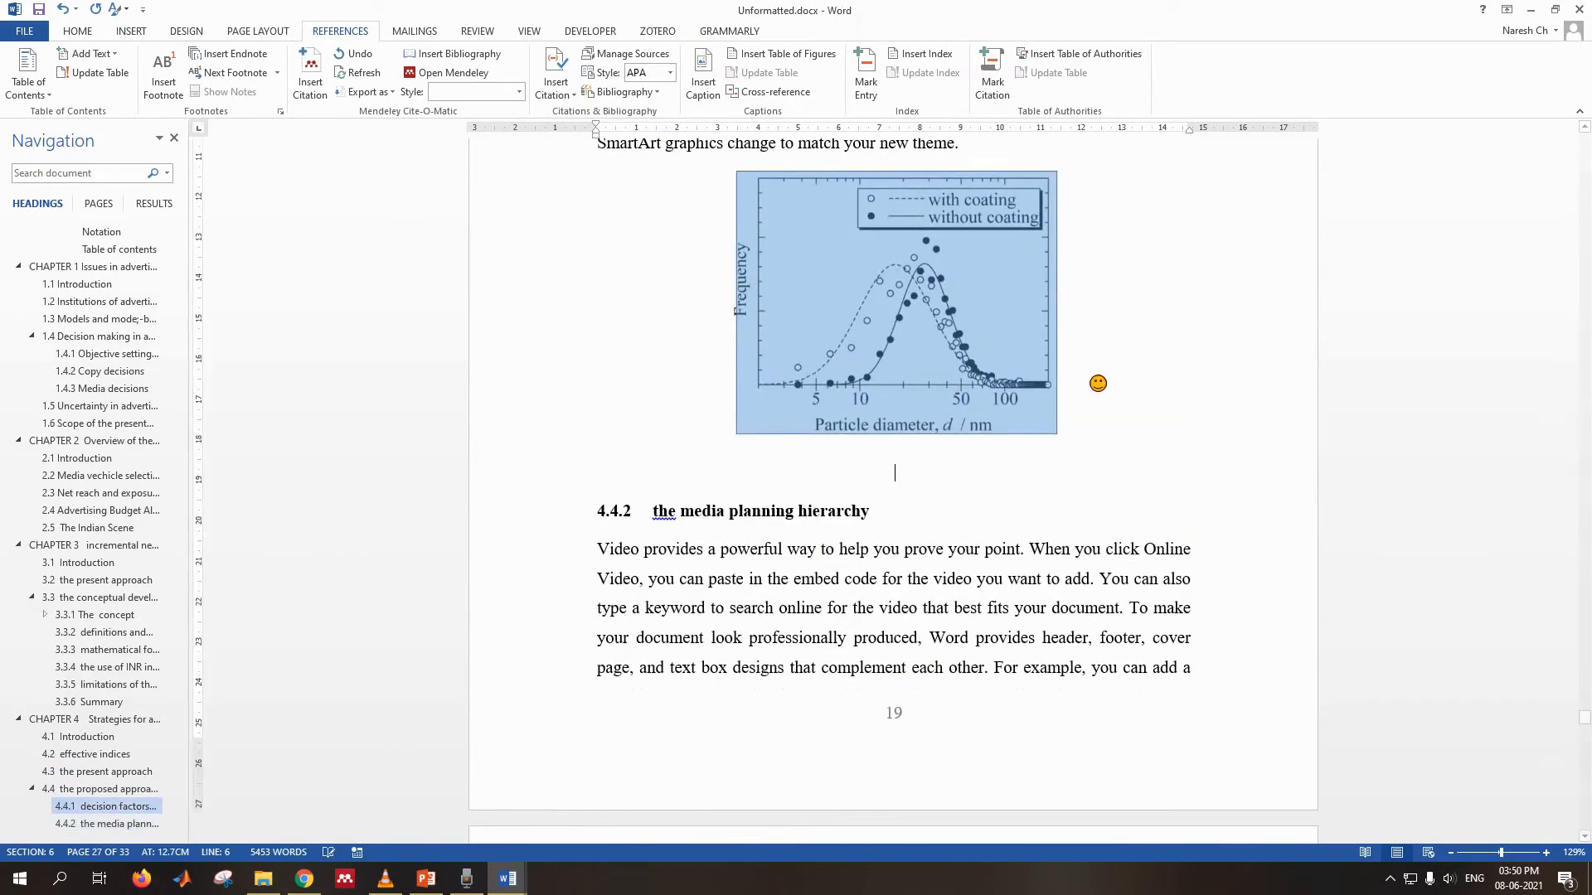
left_click(702, 63)
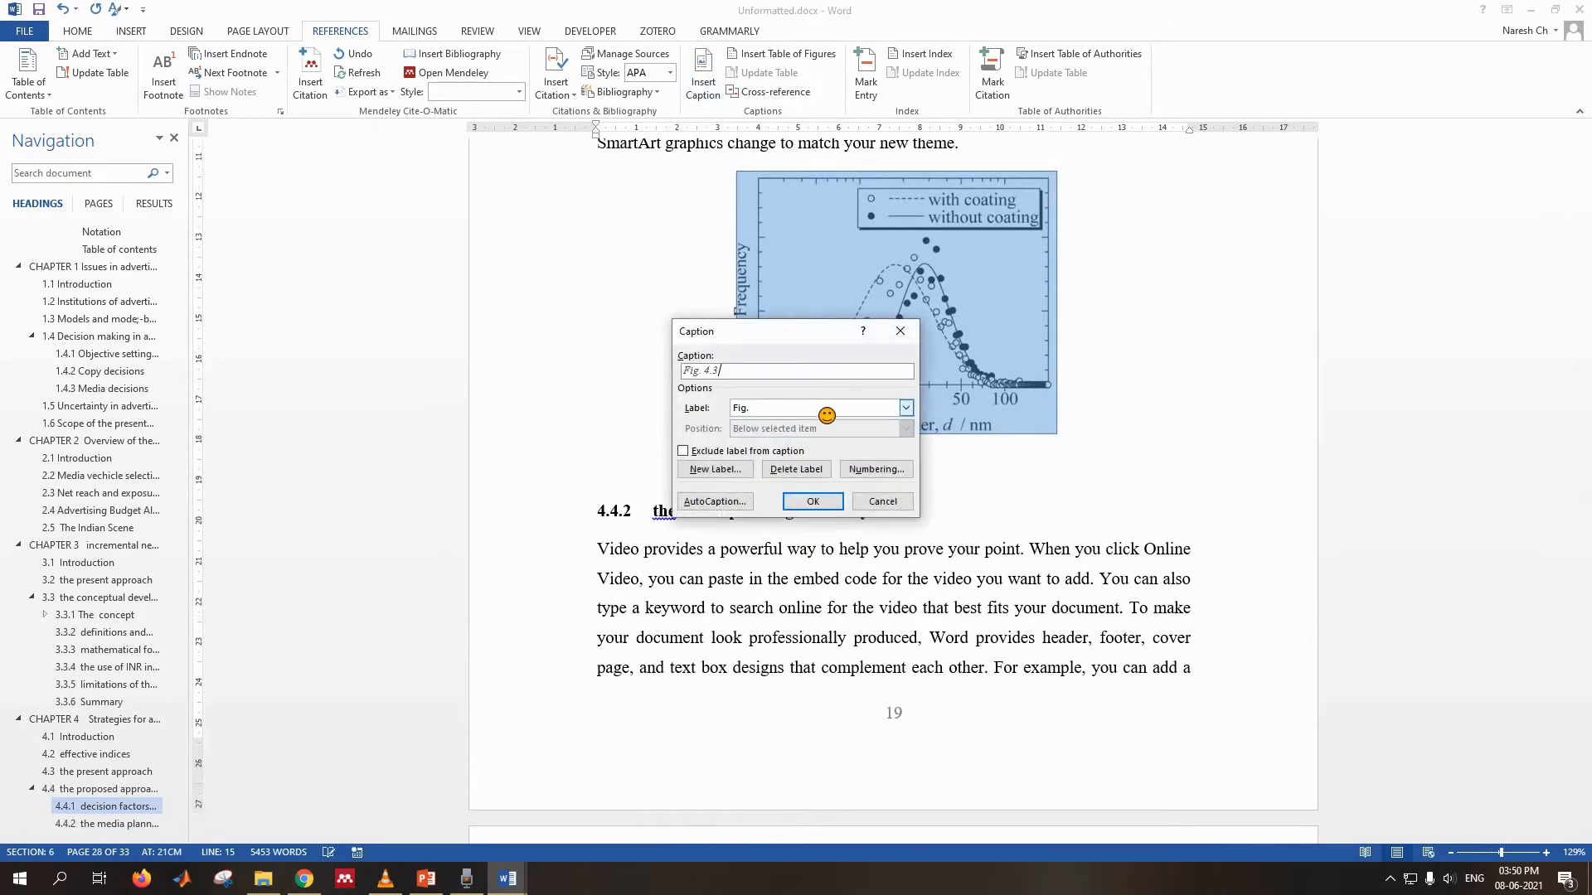
type("particle distribution16")
key("Return")
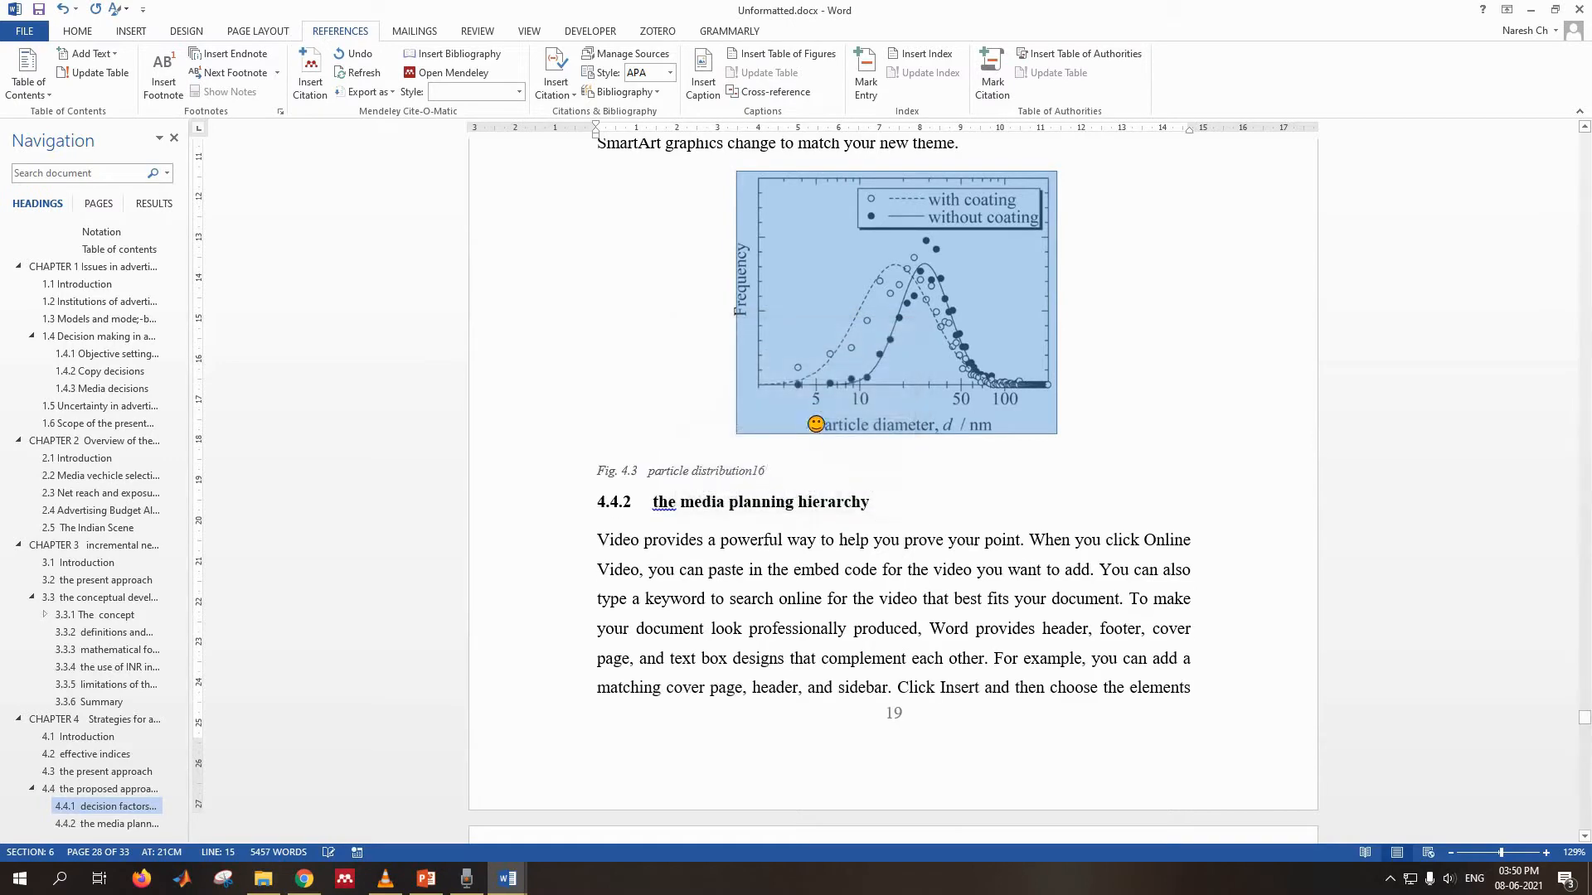
- Look through the rest of chapter 4 and the chapter 5 conclusions for pictures that still need captions
scroll(821, 406, "down", 3)
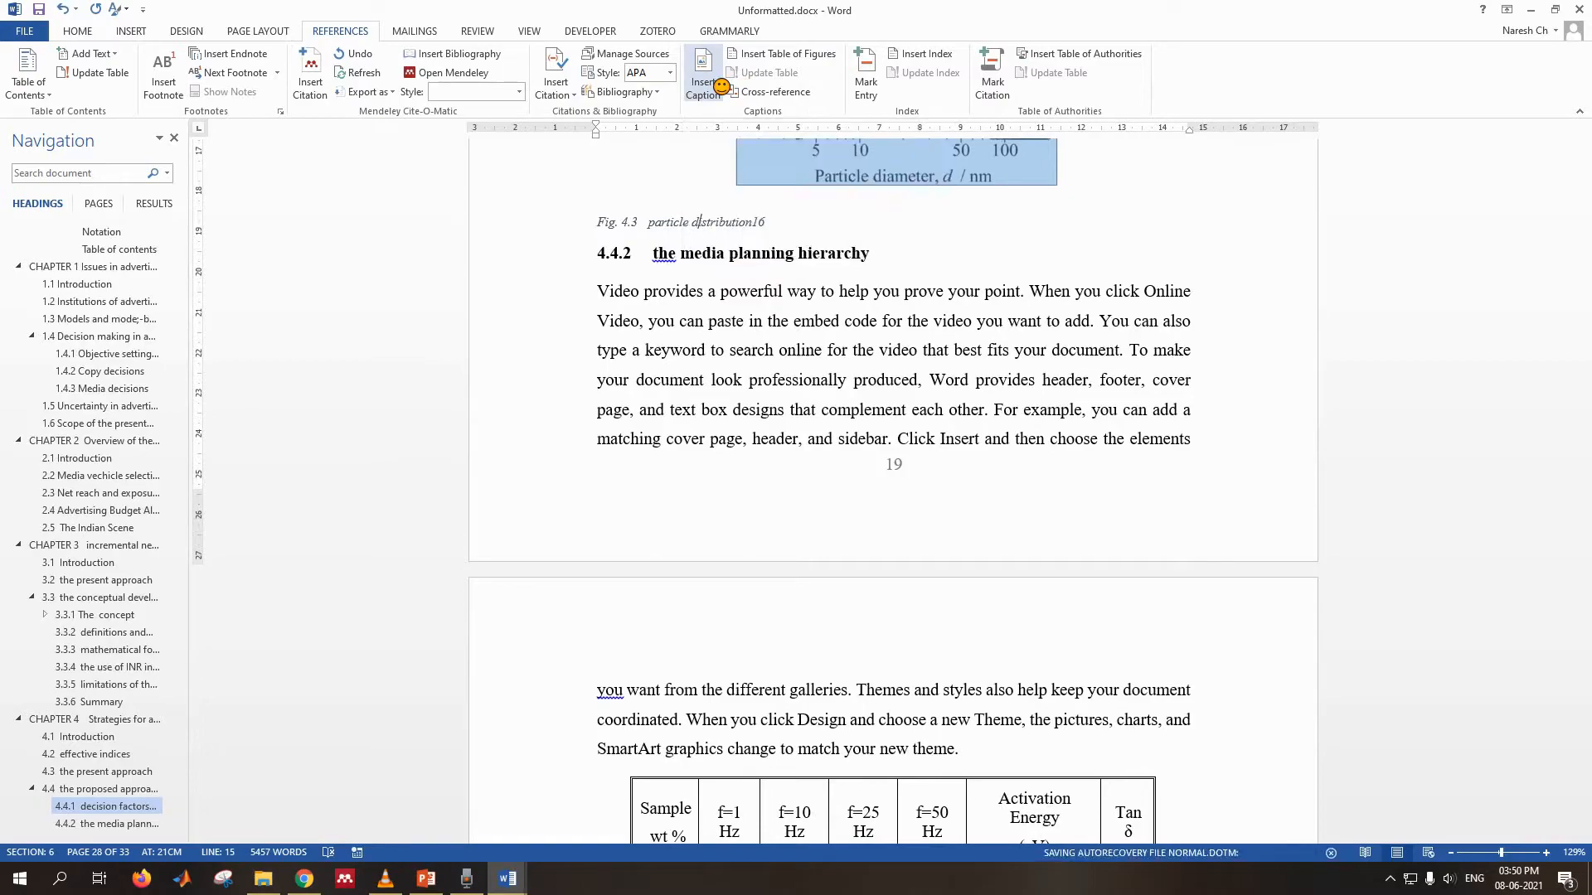
scroll(845, 405, "down", 3)
scroll(845, 404, "down", 20)
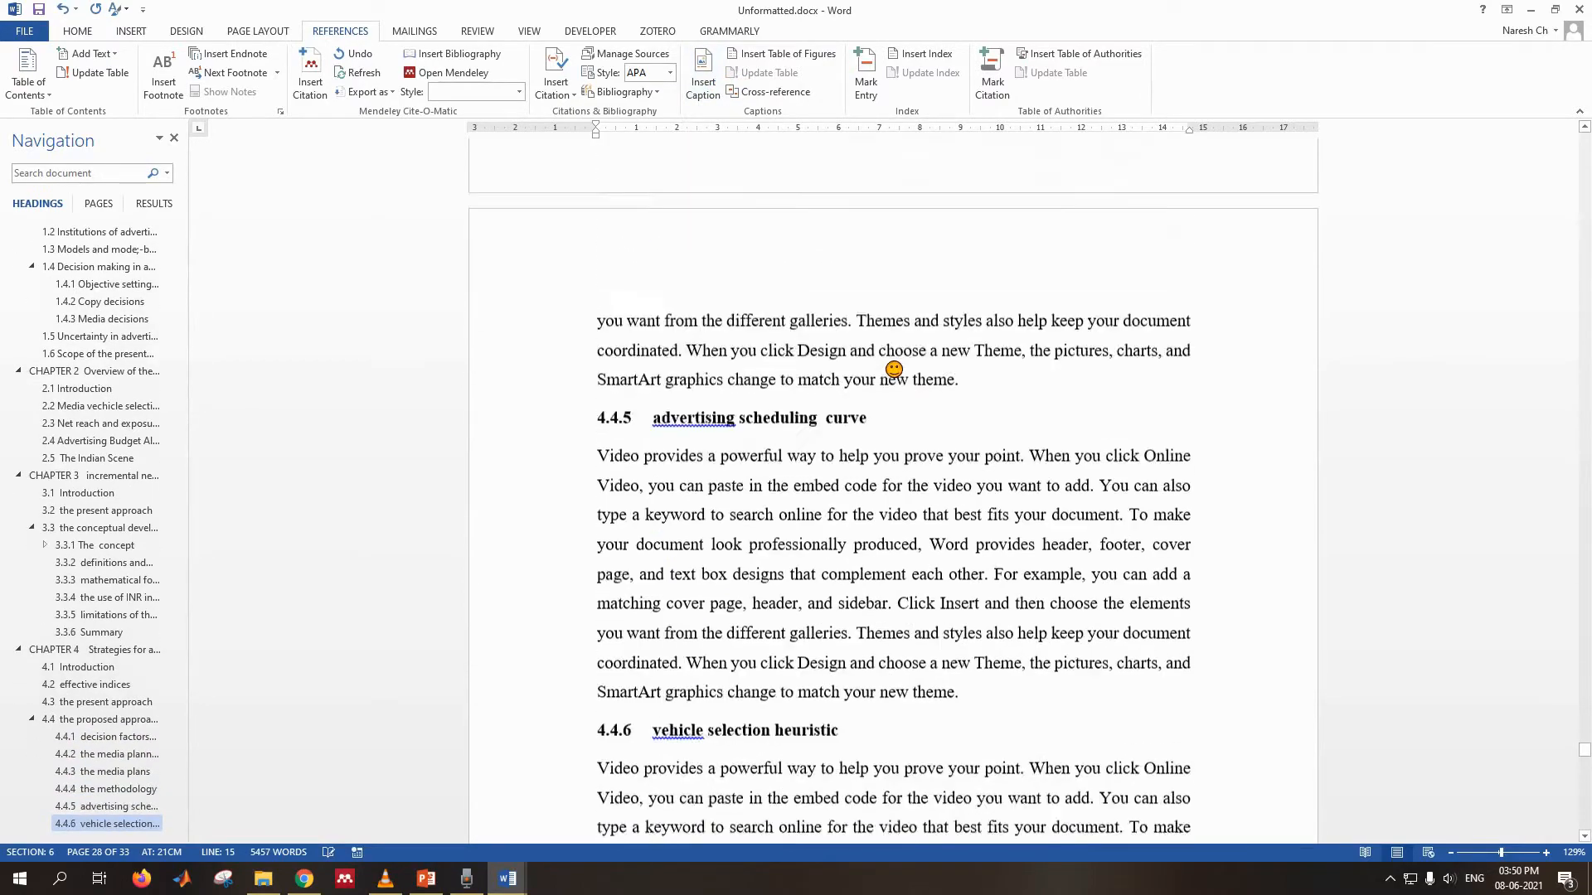
scroll(895, 365, "down", 20)
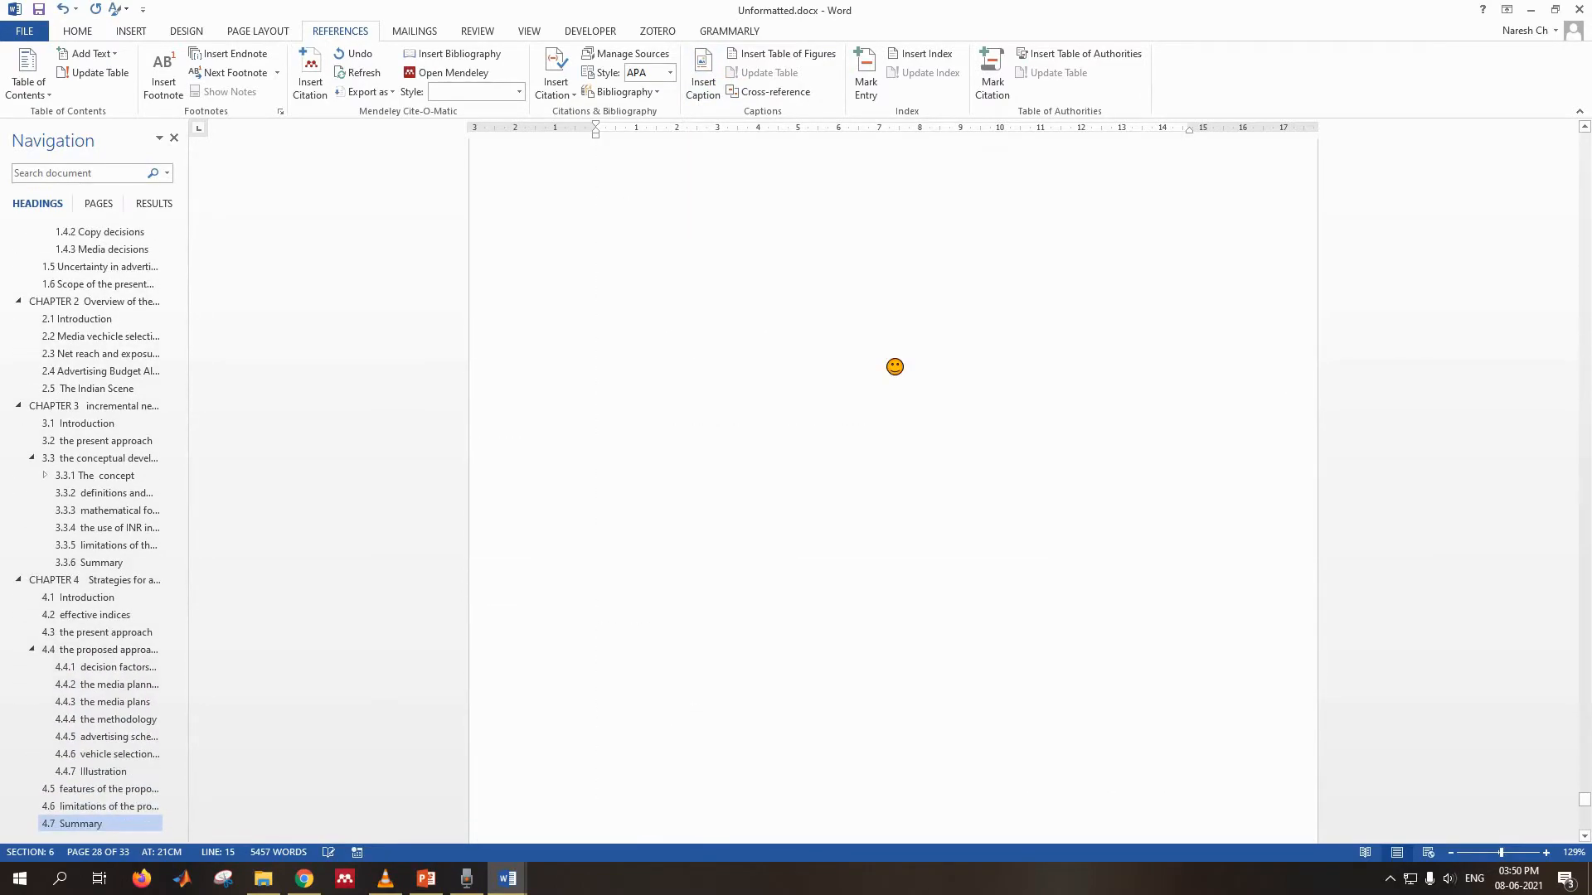
scroll(894, 366, "down", 20)
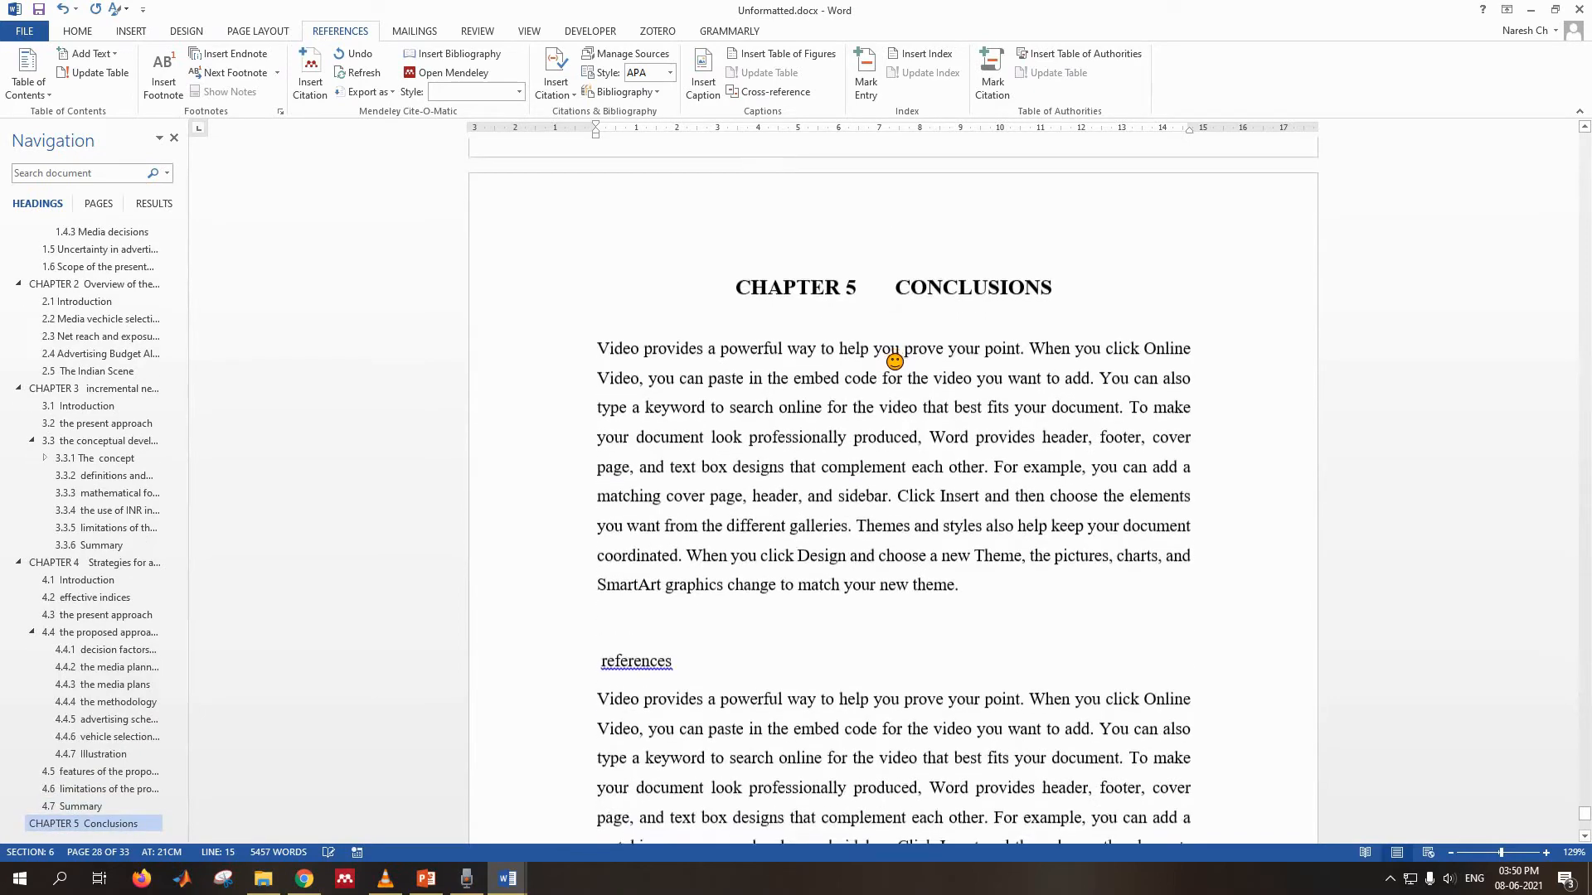
scroll(894, 361, "up", 6)
scroll(894, 362, "up", 8)
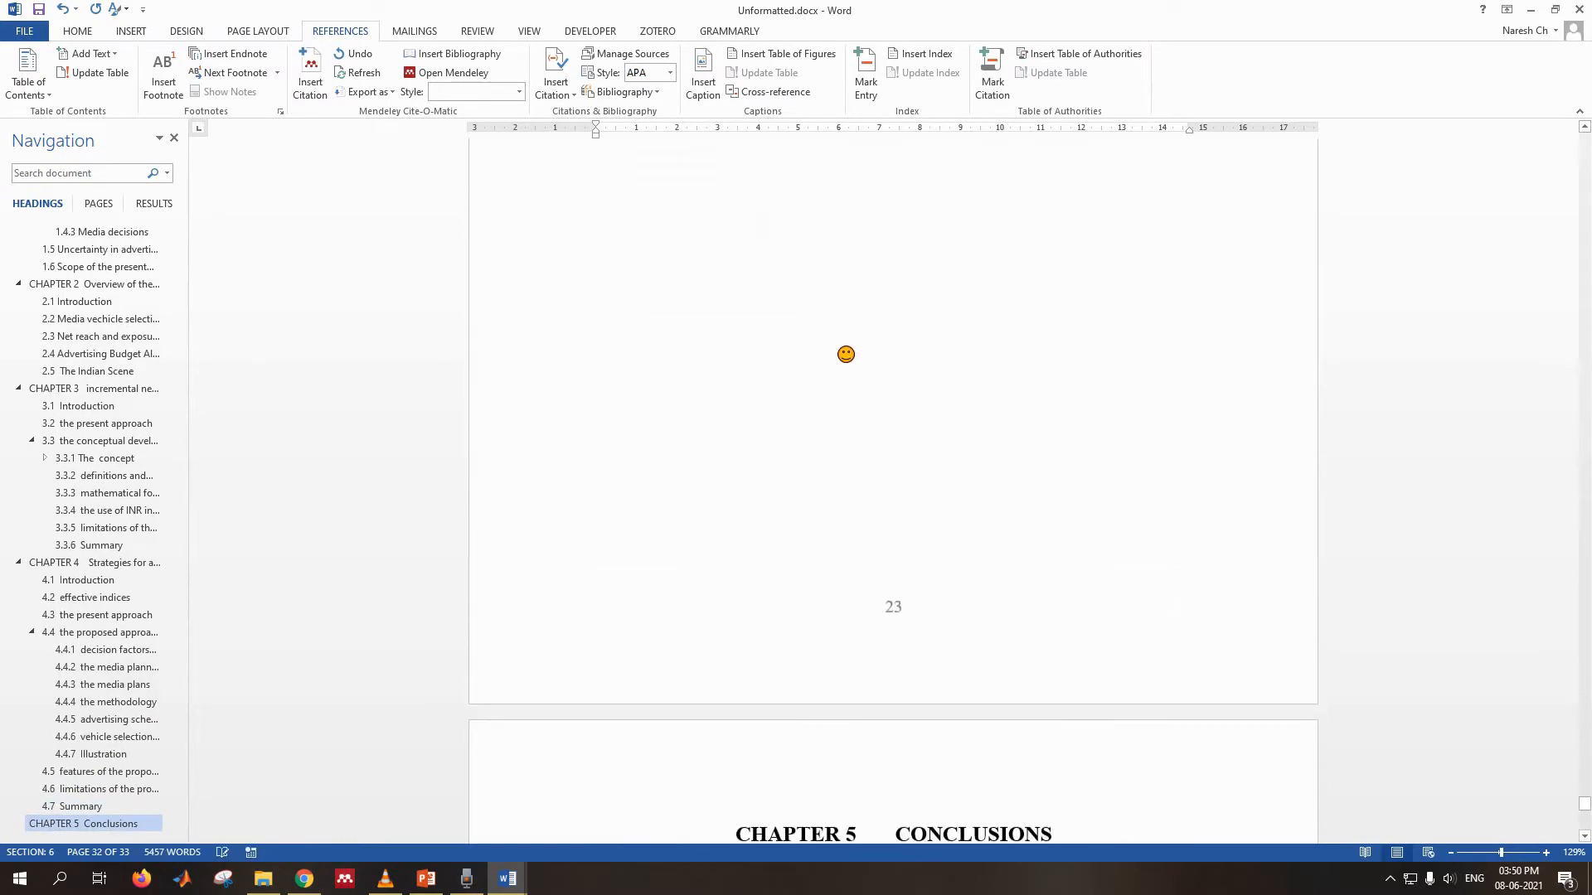
scroll(108, 381, "up", 5)
scroll(1034, 376, "up", 8)
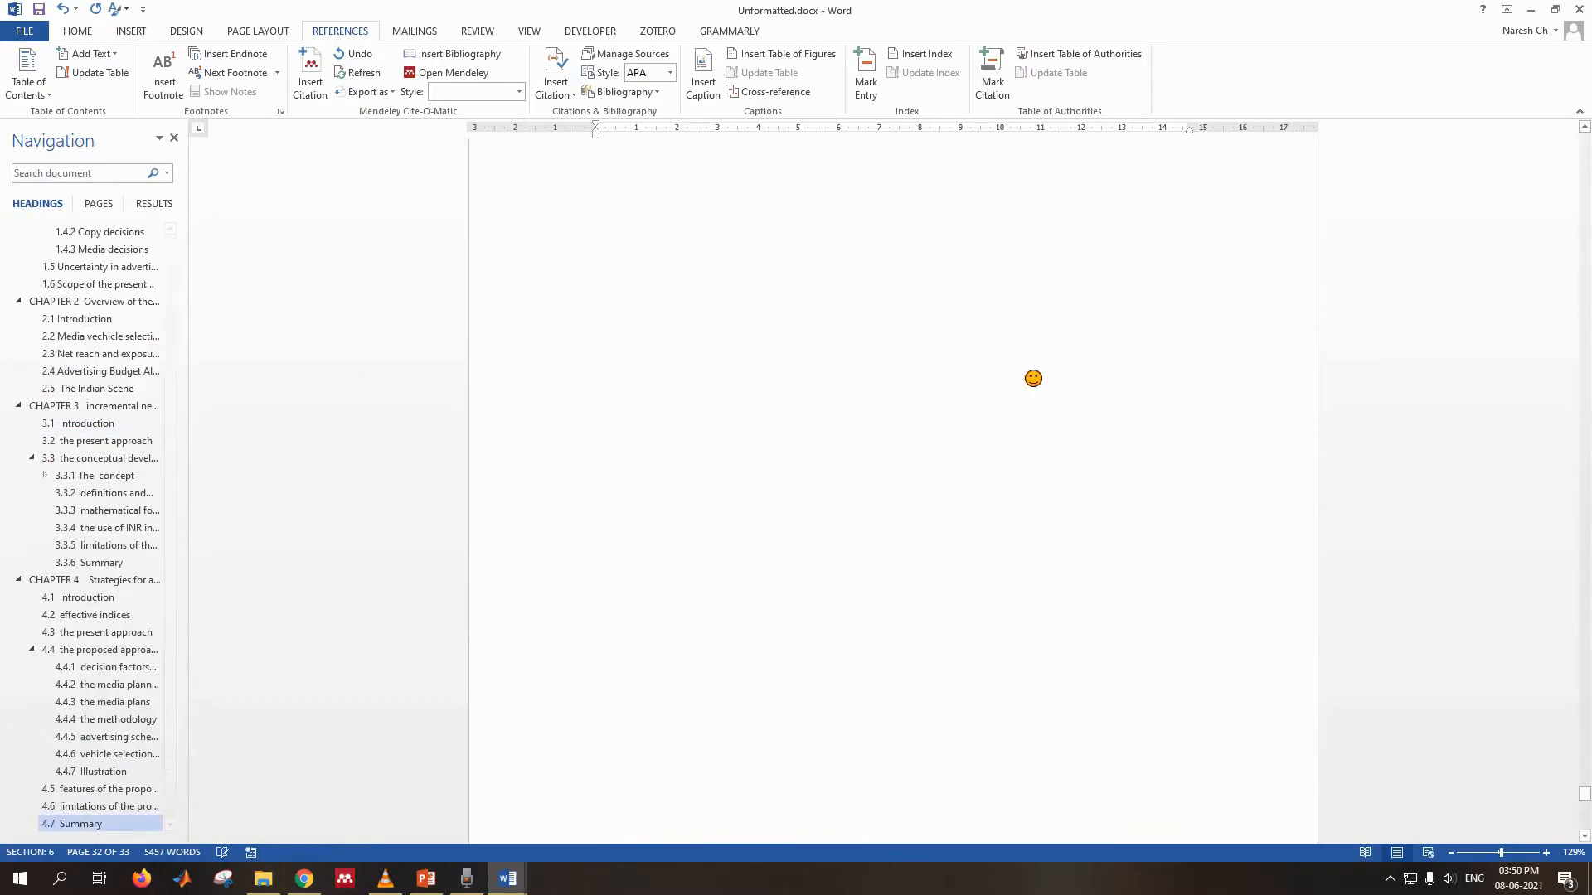
scroll(100, 331, "up", 5)
- Go back to chapter 1 and add an empty line directly above the sample table in section 1.2
left_click(101, 373)
scroll(834, 409, "down", 2)
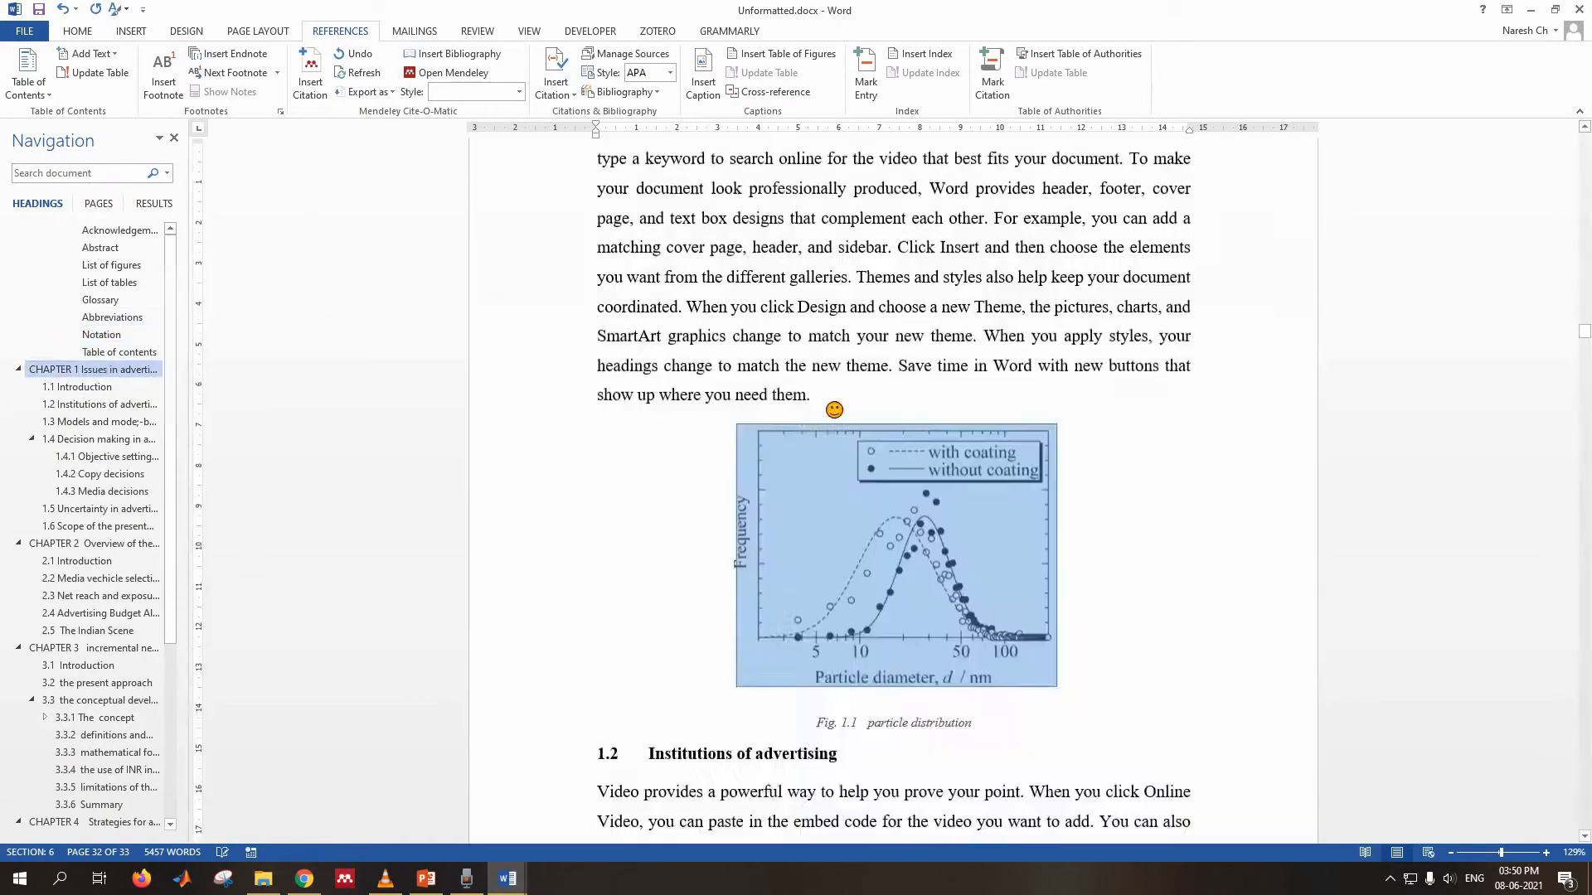
scroll(977, 401, "up", 4)
scroll(978, 401, "down", 7)
scroll(979, 402, "down", 12)
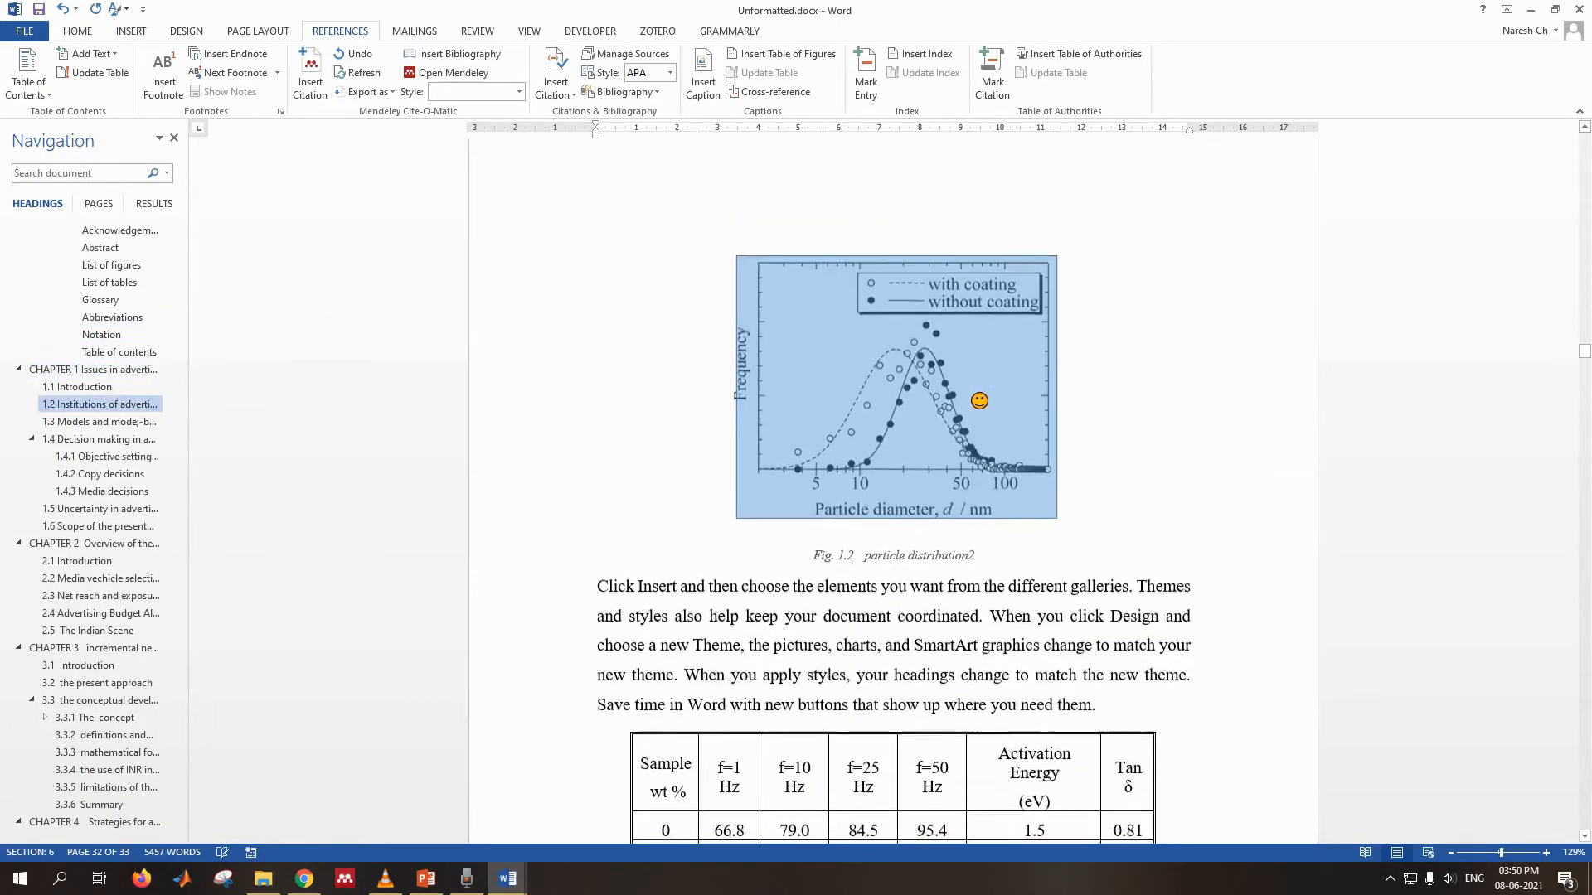
left_click(1118, 306)
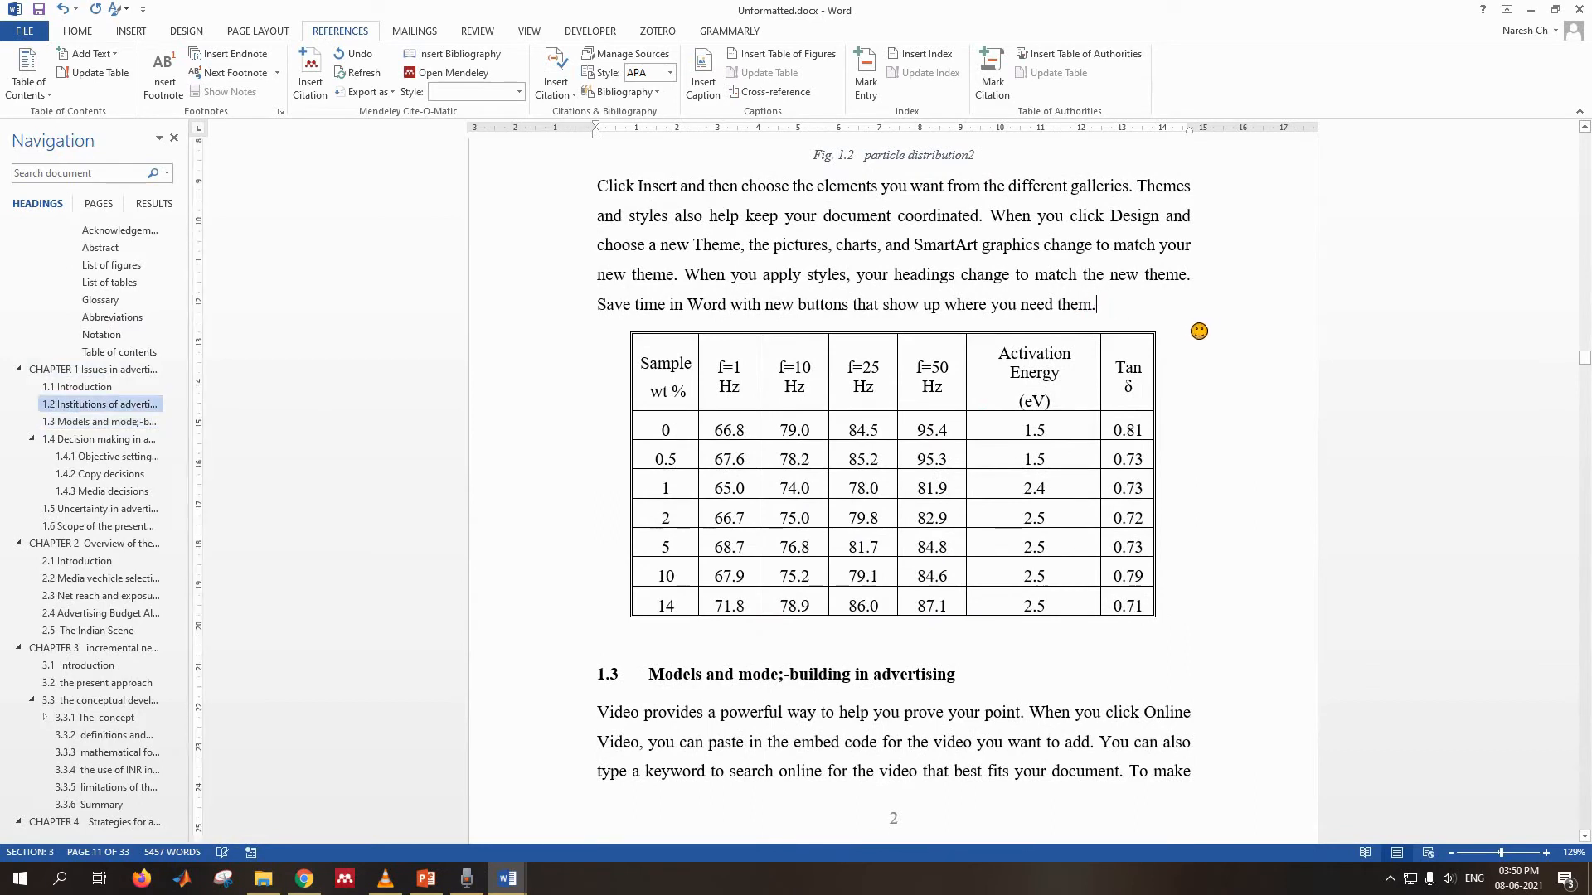
key("Return")
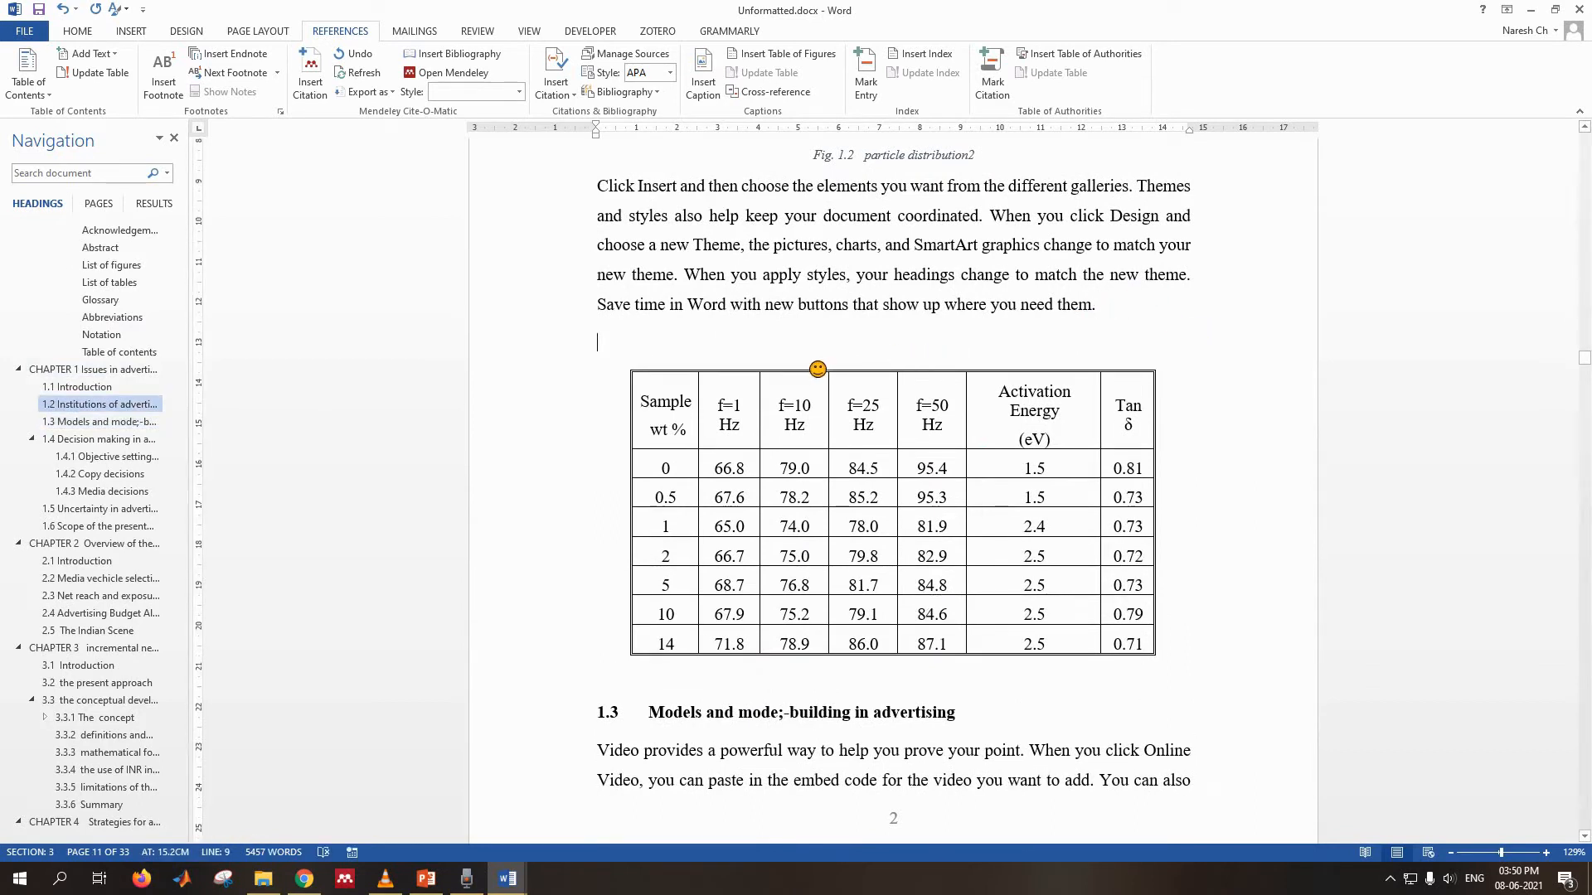
- Start a caption with the Table label, using 1, 2, 3 numbering that includes the Heading 1 chapter number and a period separator
left_click(704, 93)
left_click(795, 410)
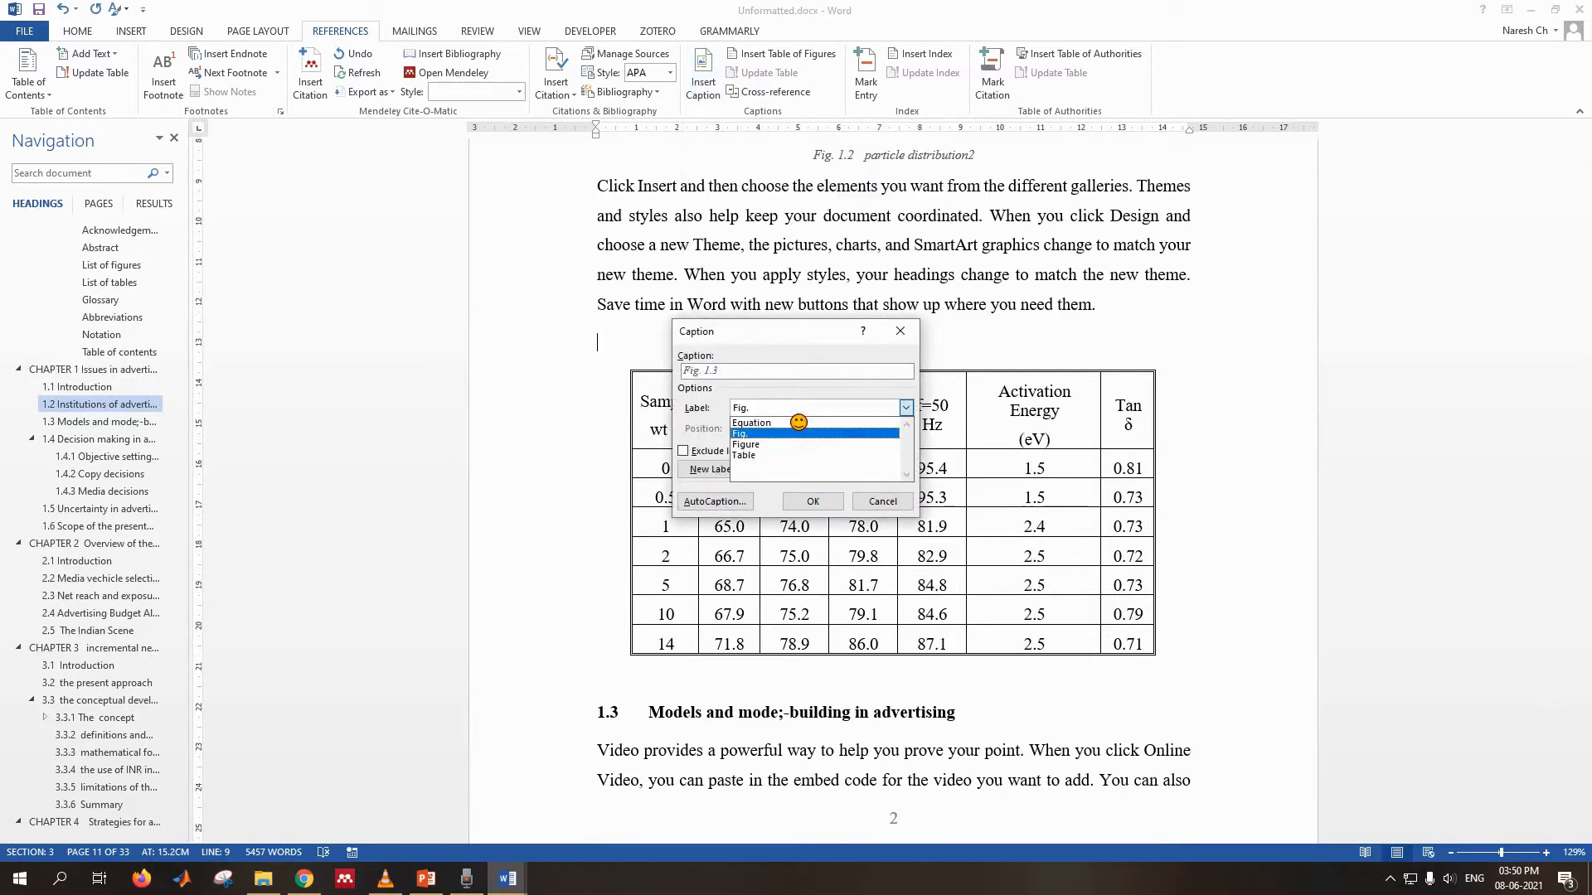
left_click(771, 458)
left_click(876, 470)
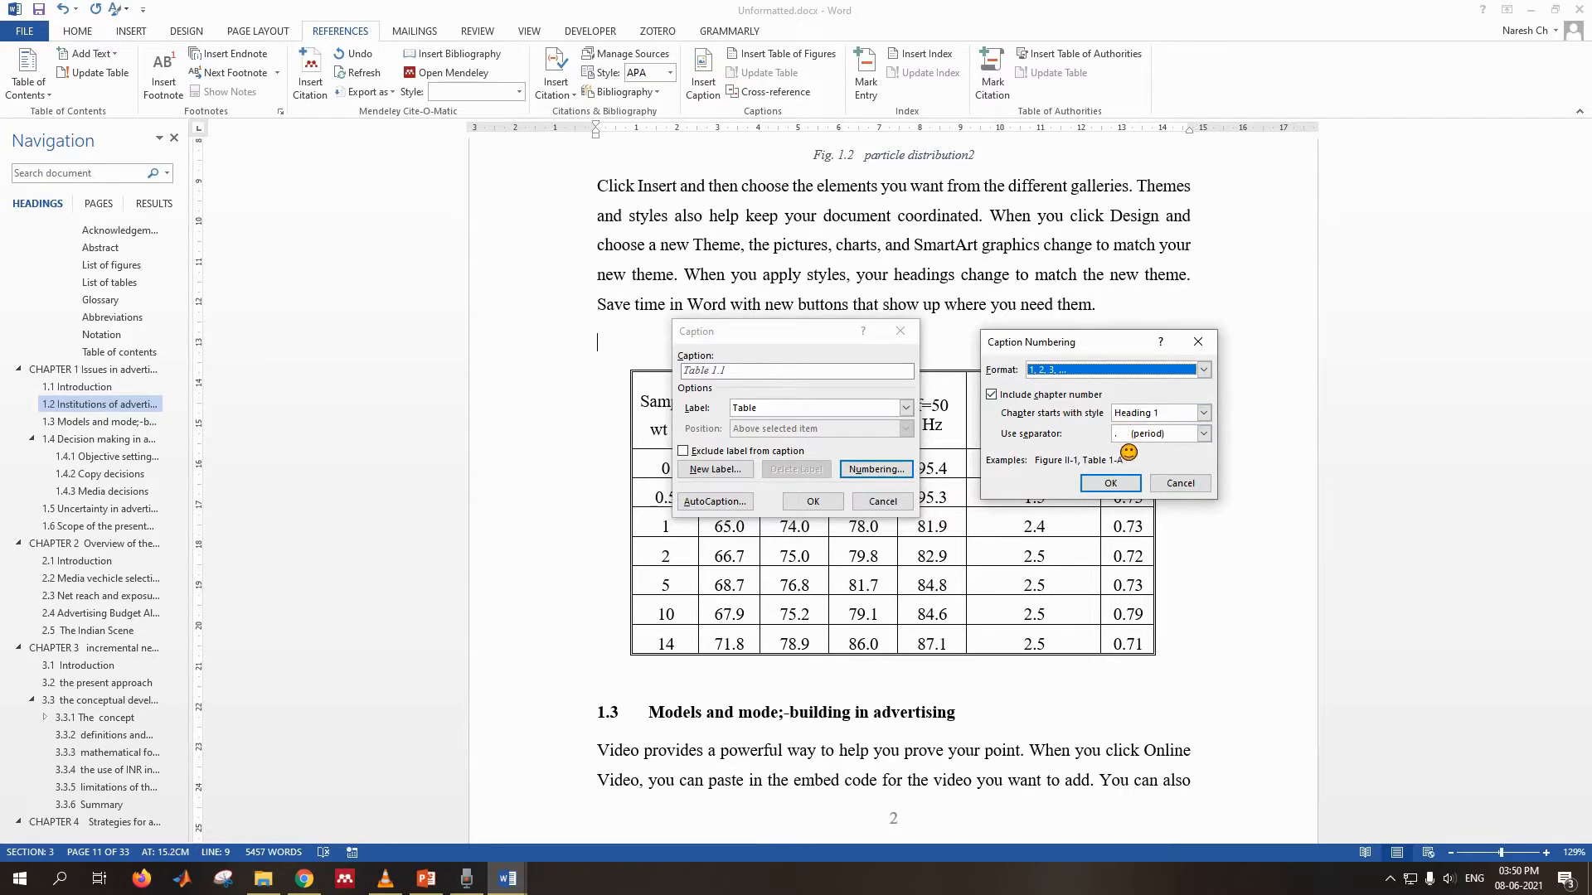
left_click(1110, 483)
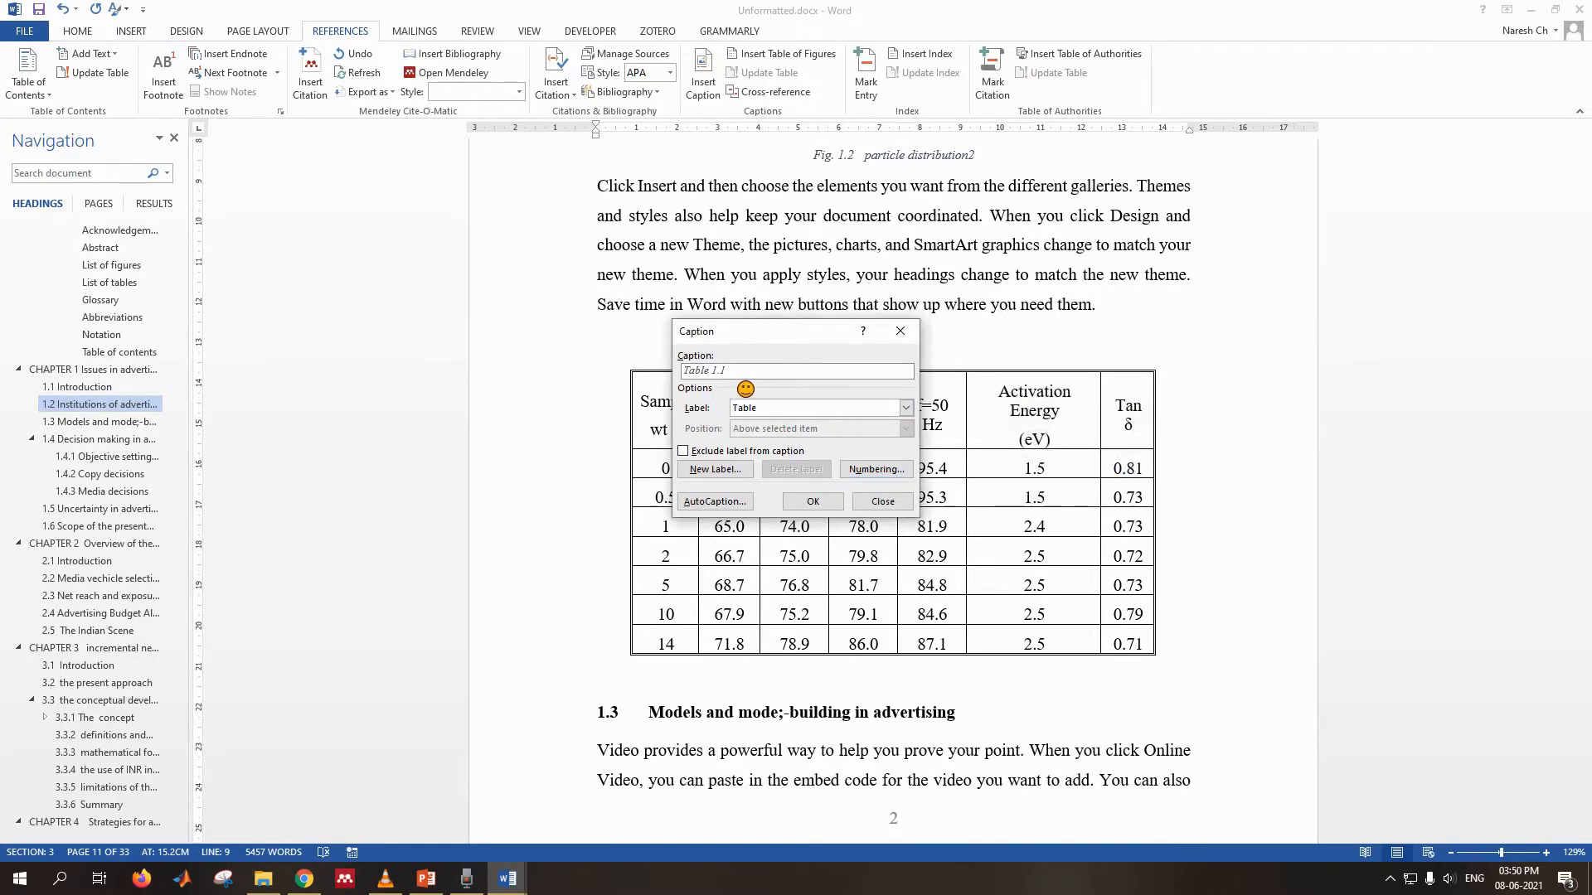
- Enter "activation energy 1" as the table caption text, copy that text for reuse, and insert the caption above the table
left_click(765, 375)
key("shift+Home")
key("ctrl+c")
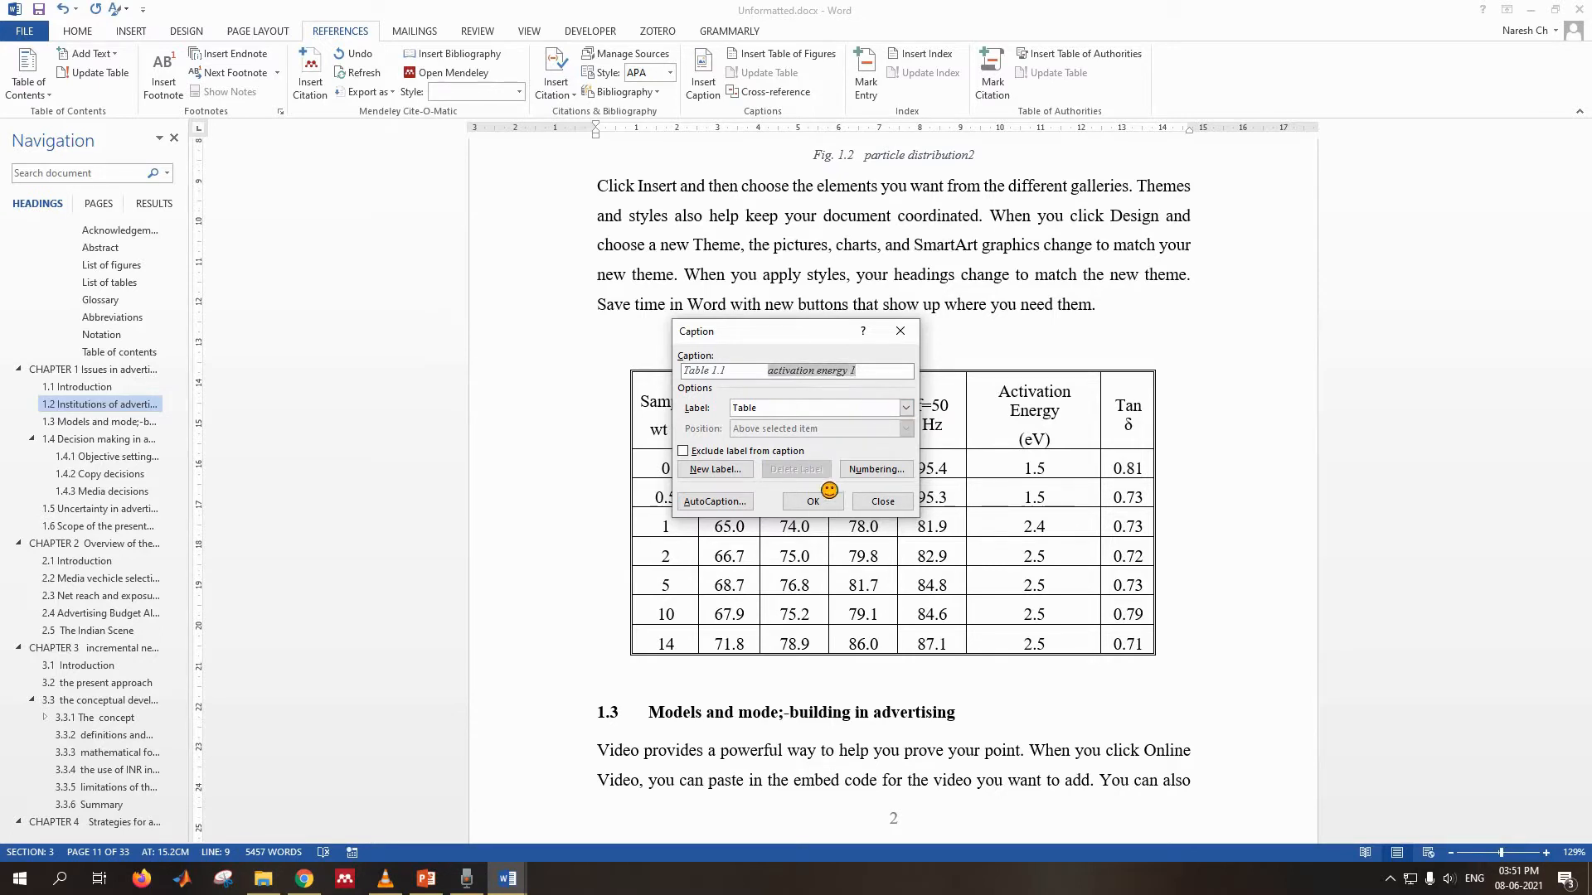
left_click(812, 501)
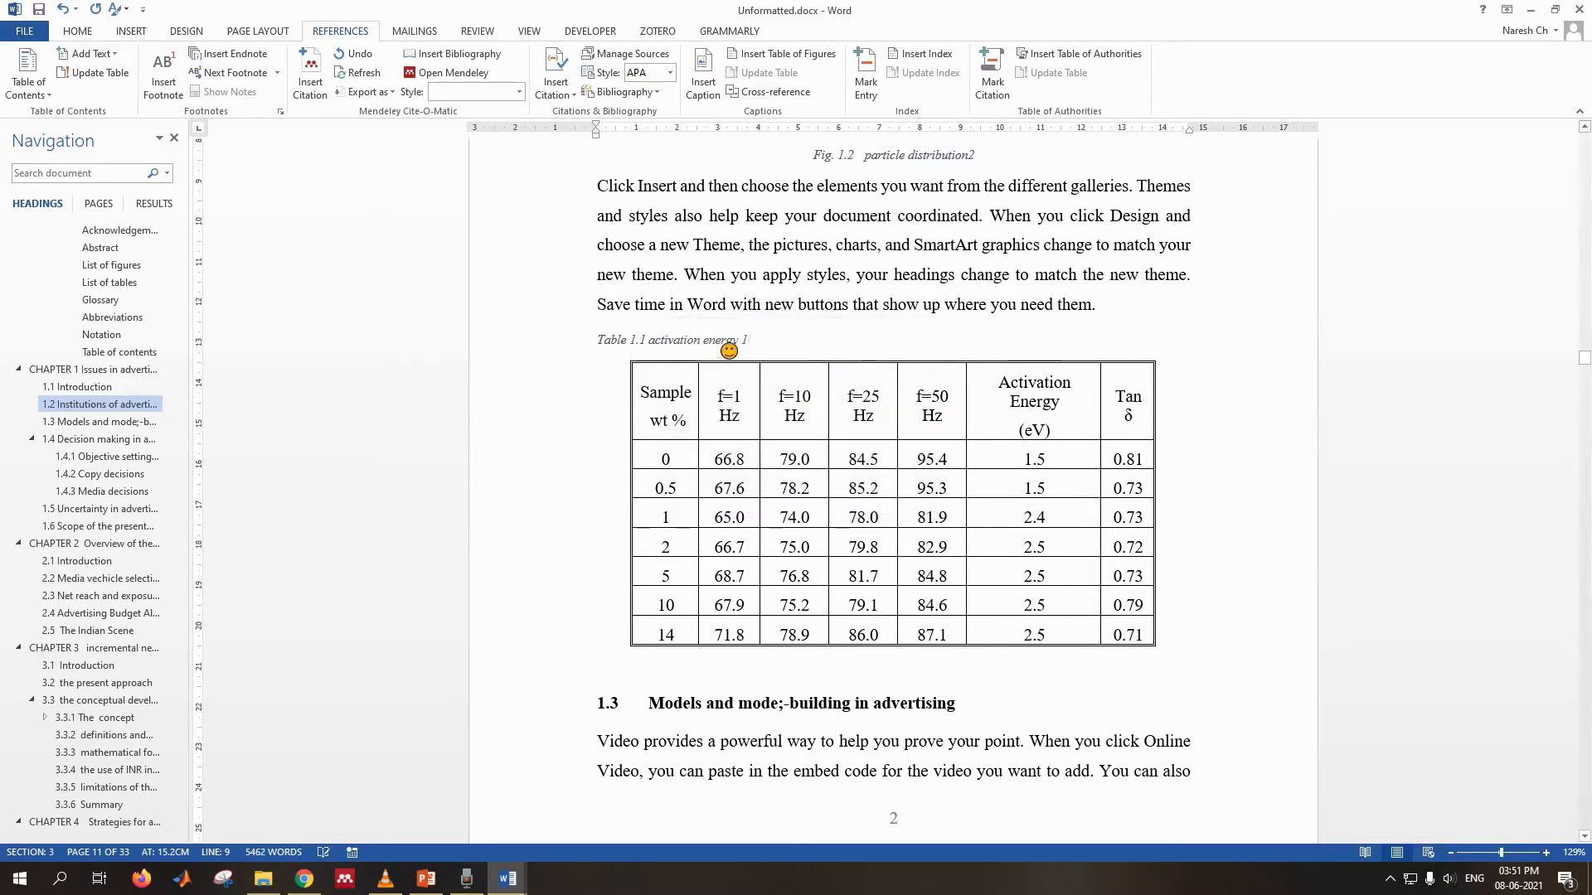
- Place the cursor at the end of the paragraph above the section 1.3 sample table
scroll(968, 448, "down", 8)
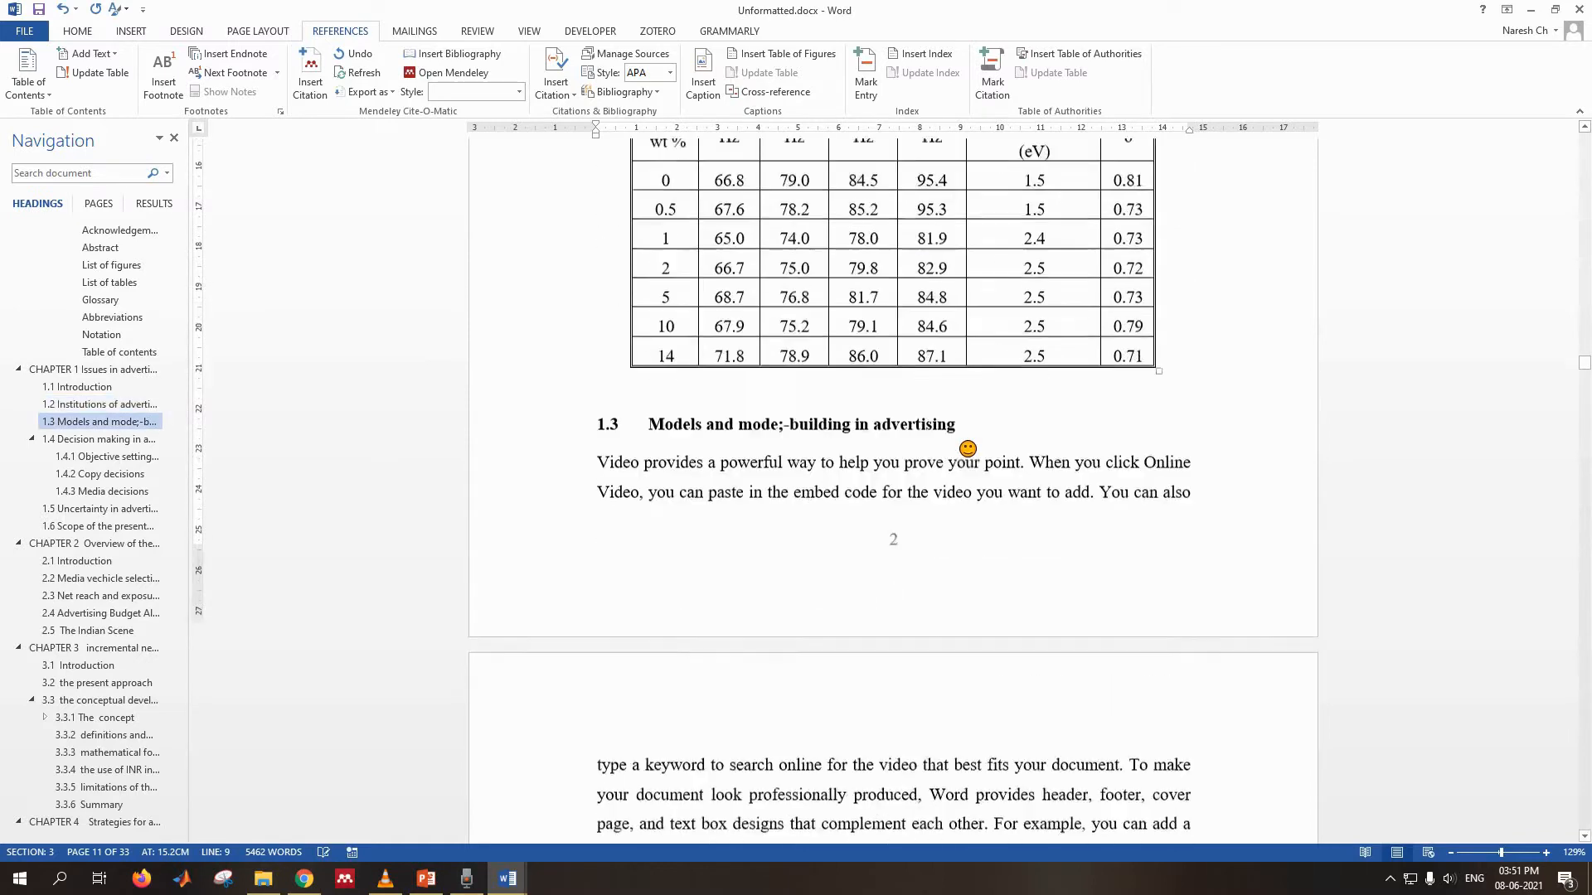
scroll(967, 448, "down", 6)
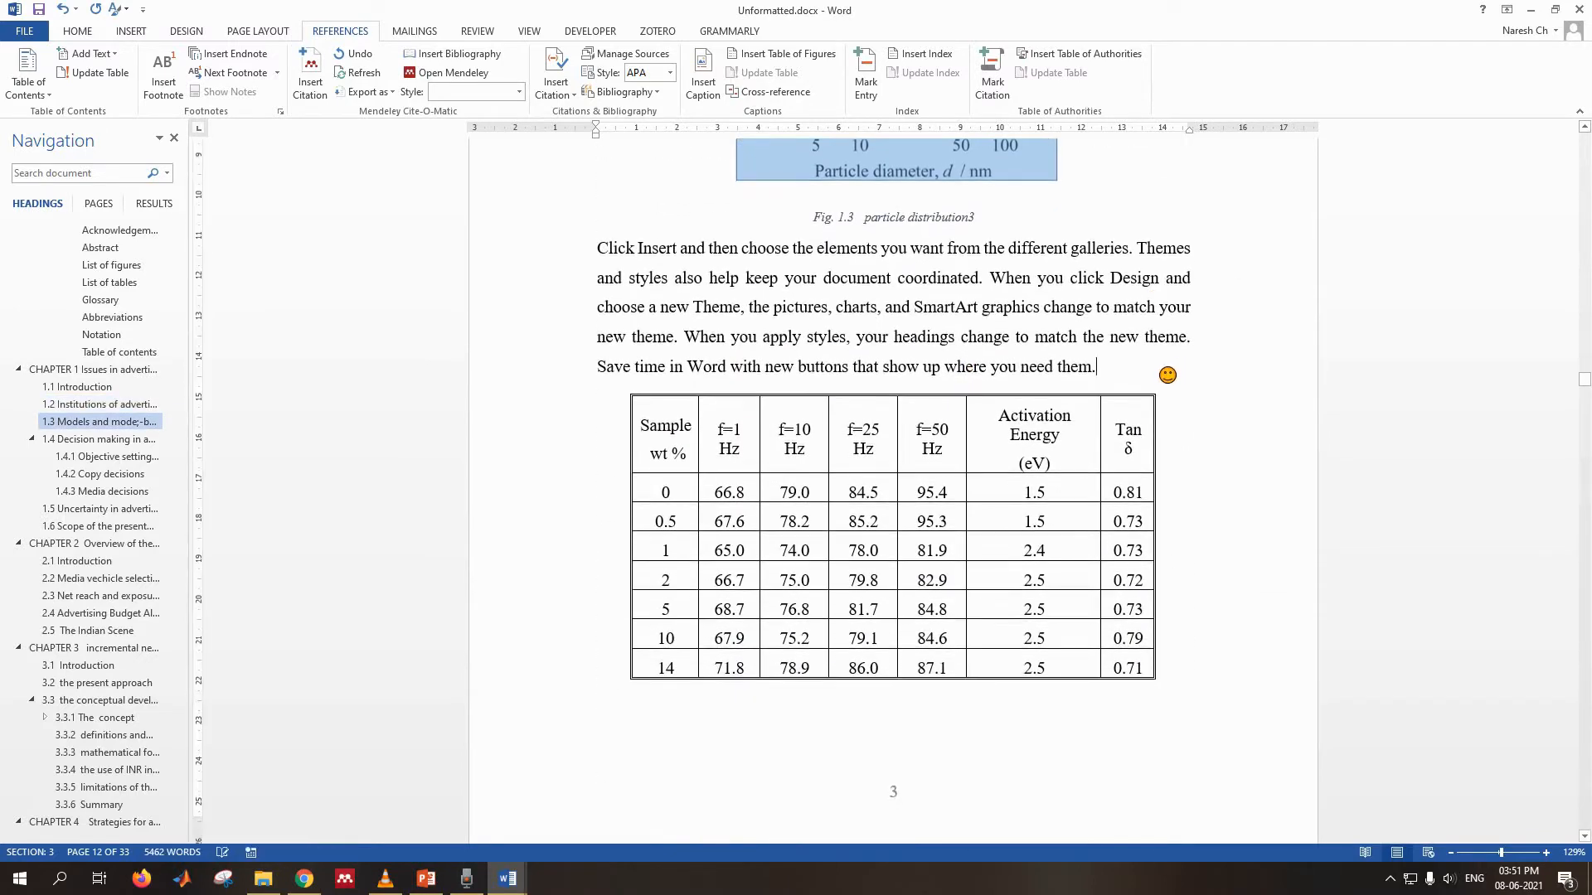
- Insert a caption with the Table label and the text "activation energy" above the table in section 1.3
left_click(703, 80)
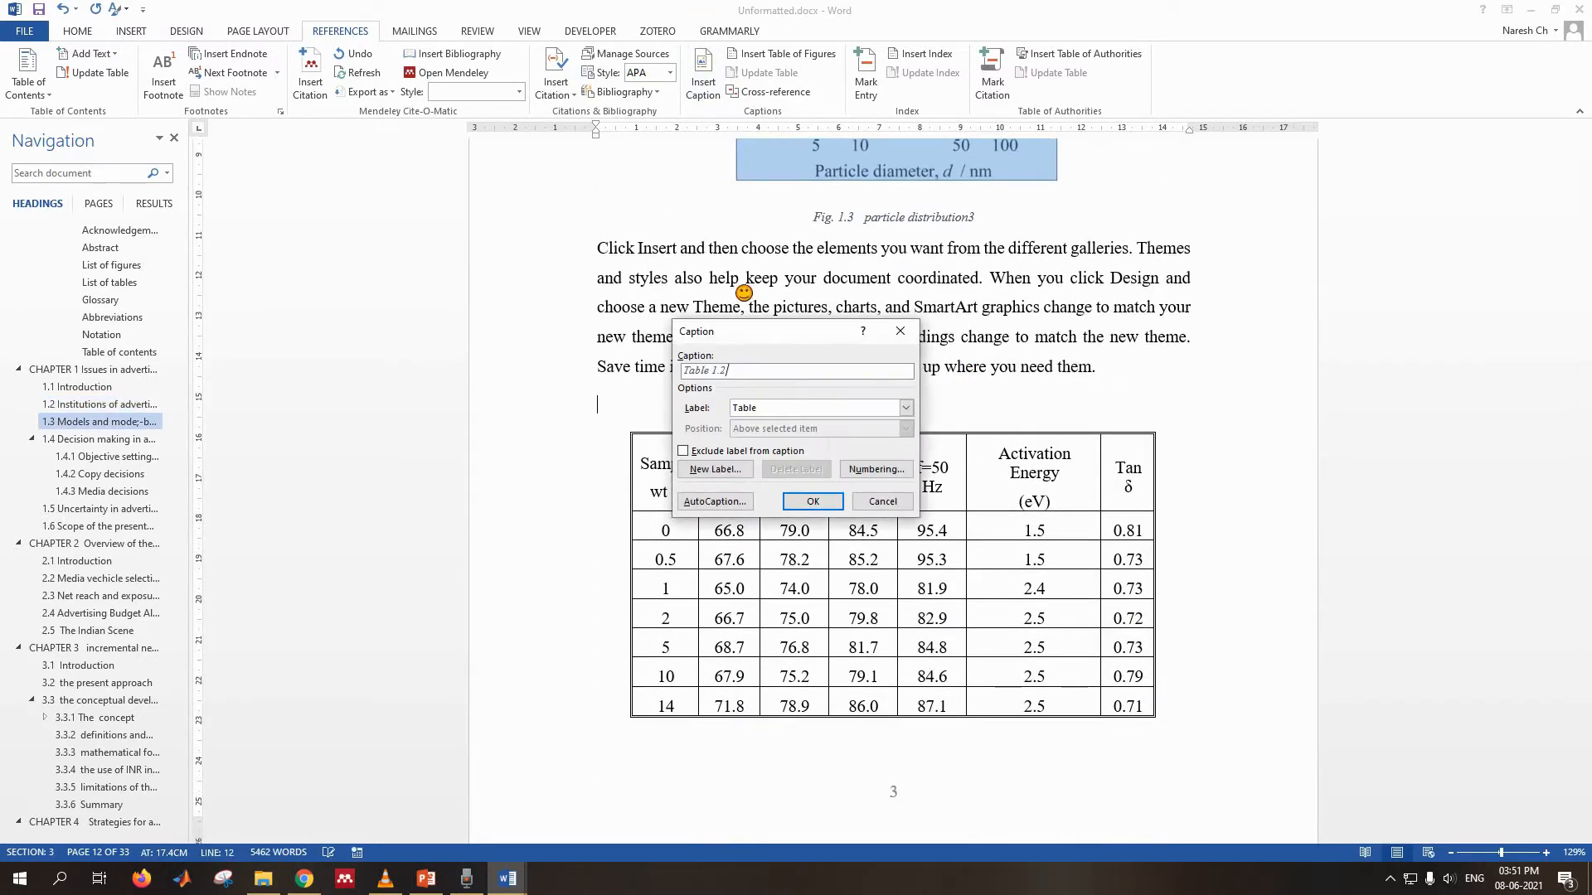
type("activation energy 1")
key("Return")
- Add a line above the table in section 1.4.1 and insert the Table caption "activation energy 3" there
scroll(842, 462, "down", 15)
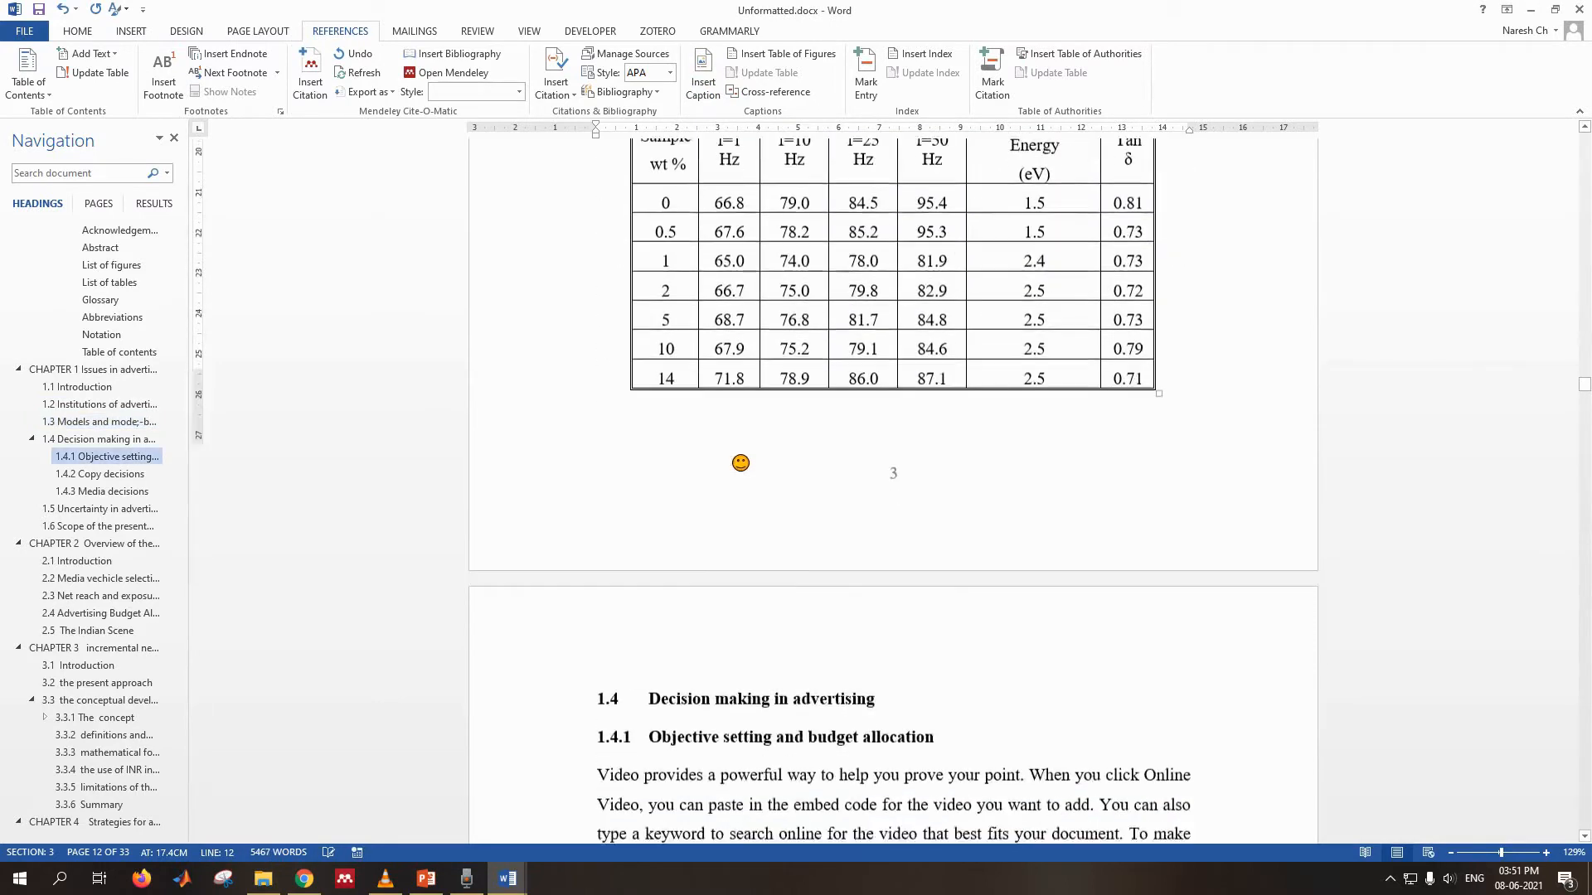
scroll(942, 420, "down", 8)
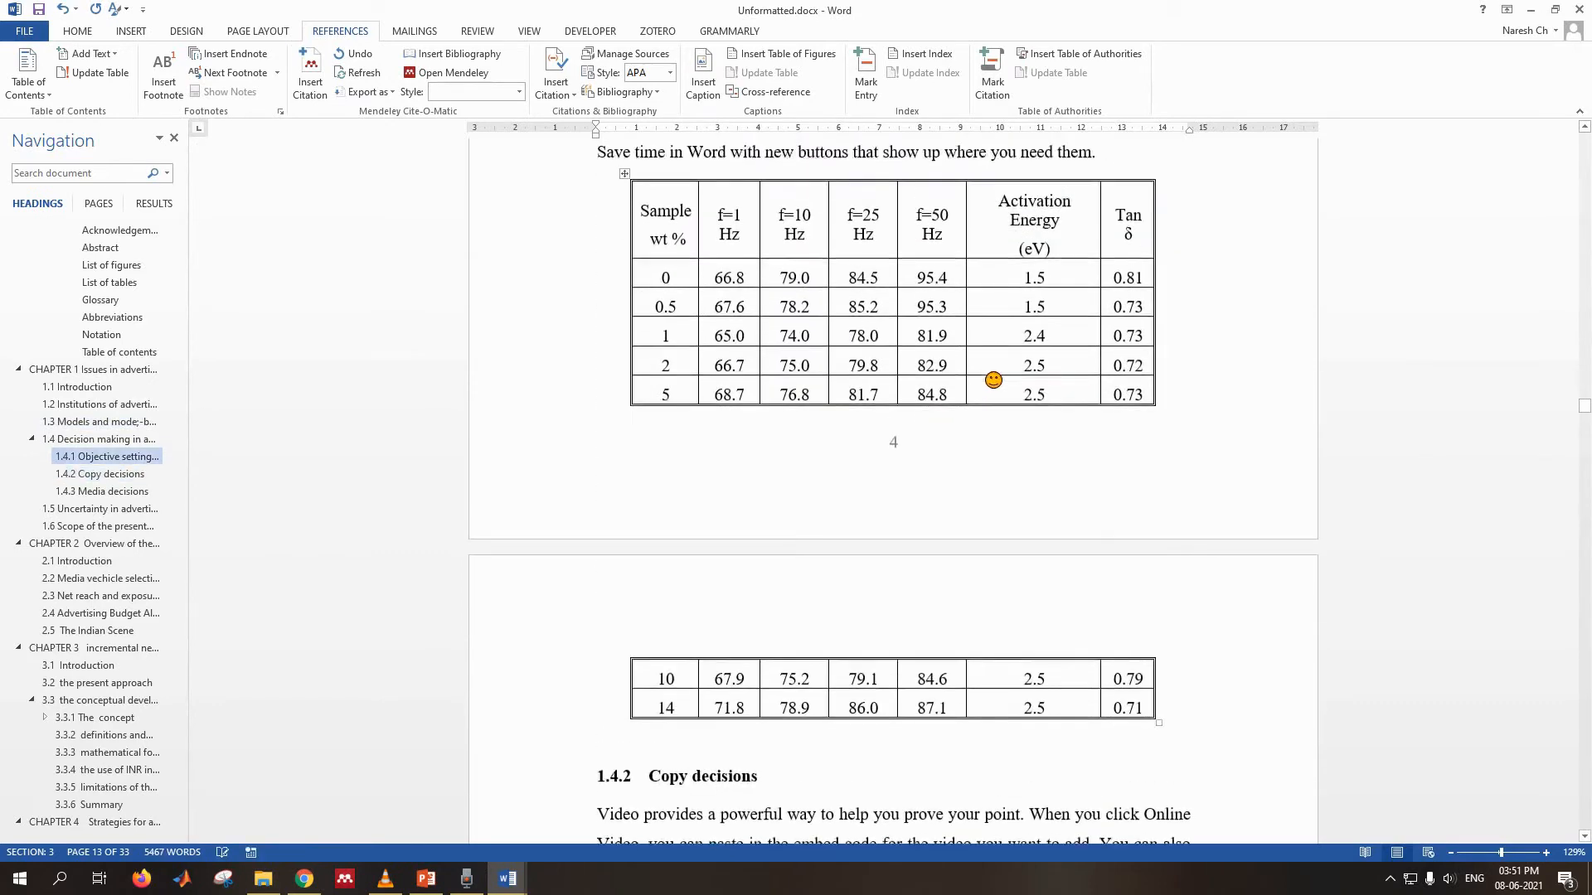
scroll(994, 389, "up", 4)
left_click(1119, 436)
key("Return")
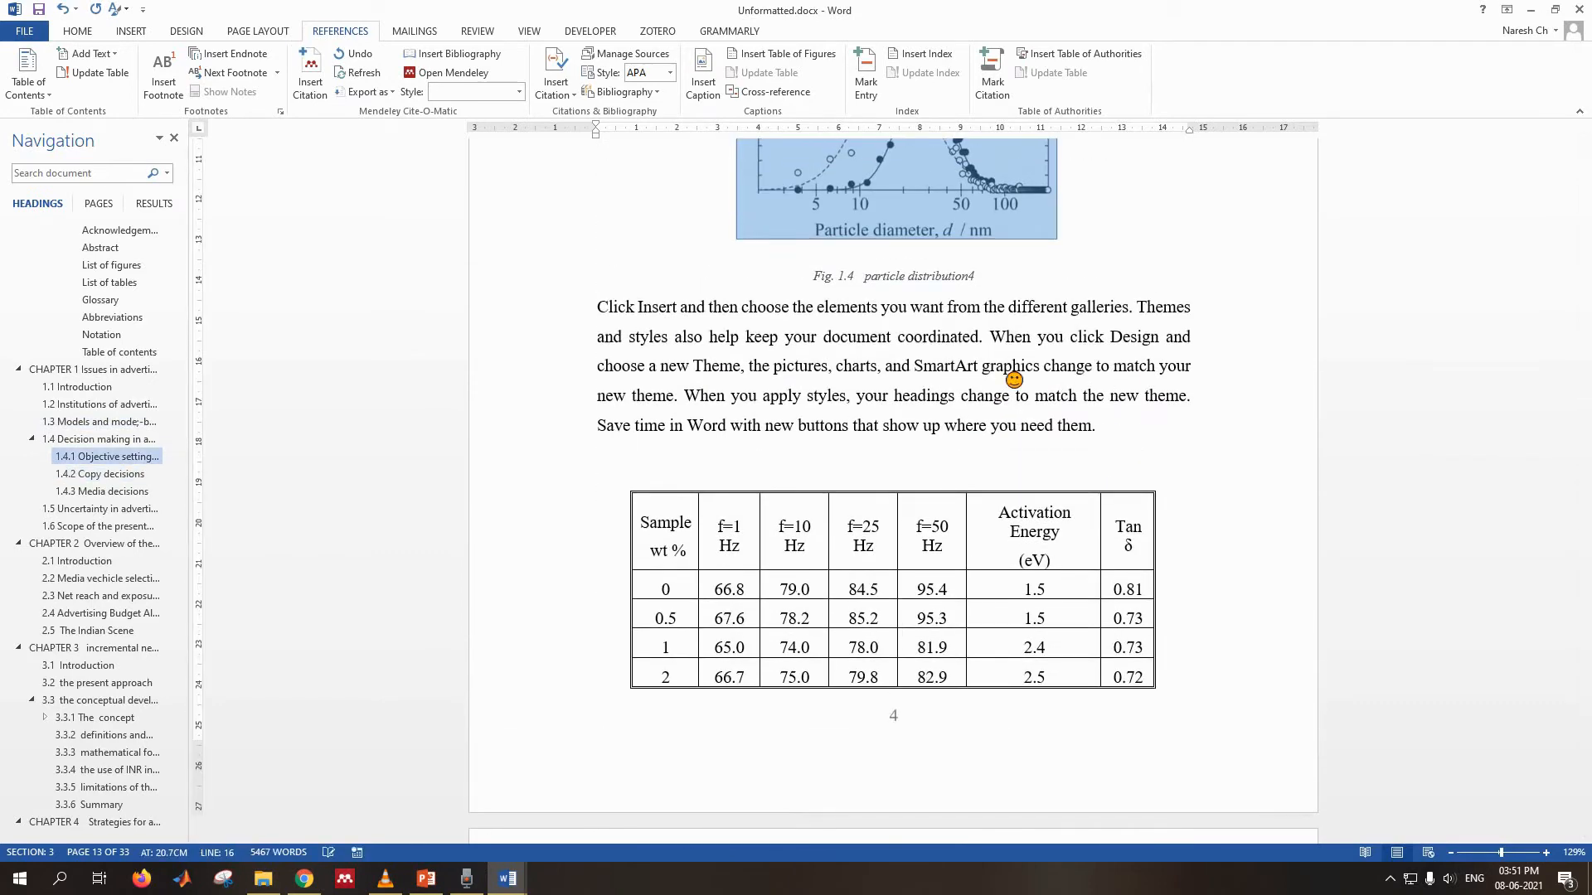
left_click(714, 98)
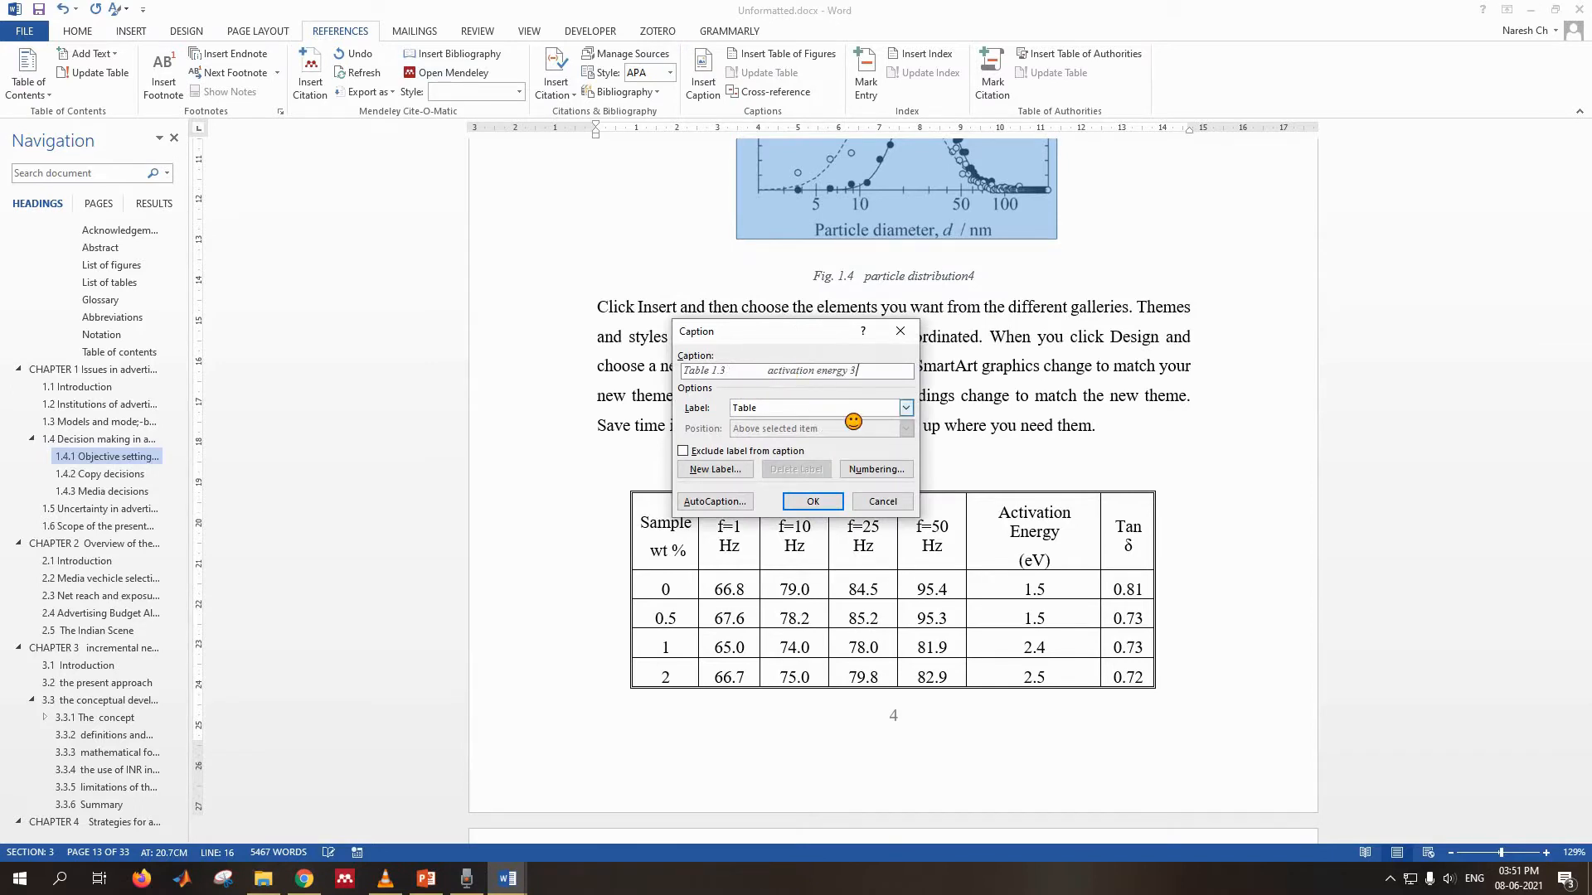
key("Return")
- Add a line above the table in section 2.1 and insert the Table caption "activation energy 4" there
scroll(800, 454, "down", 15)
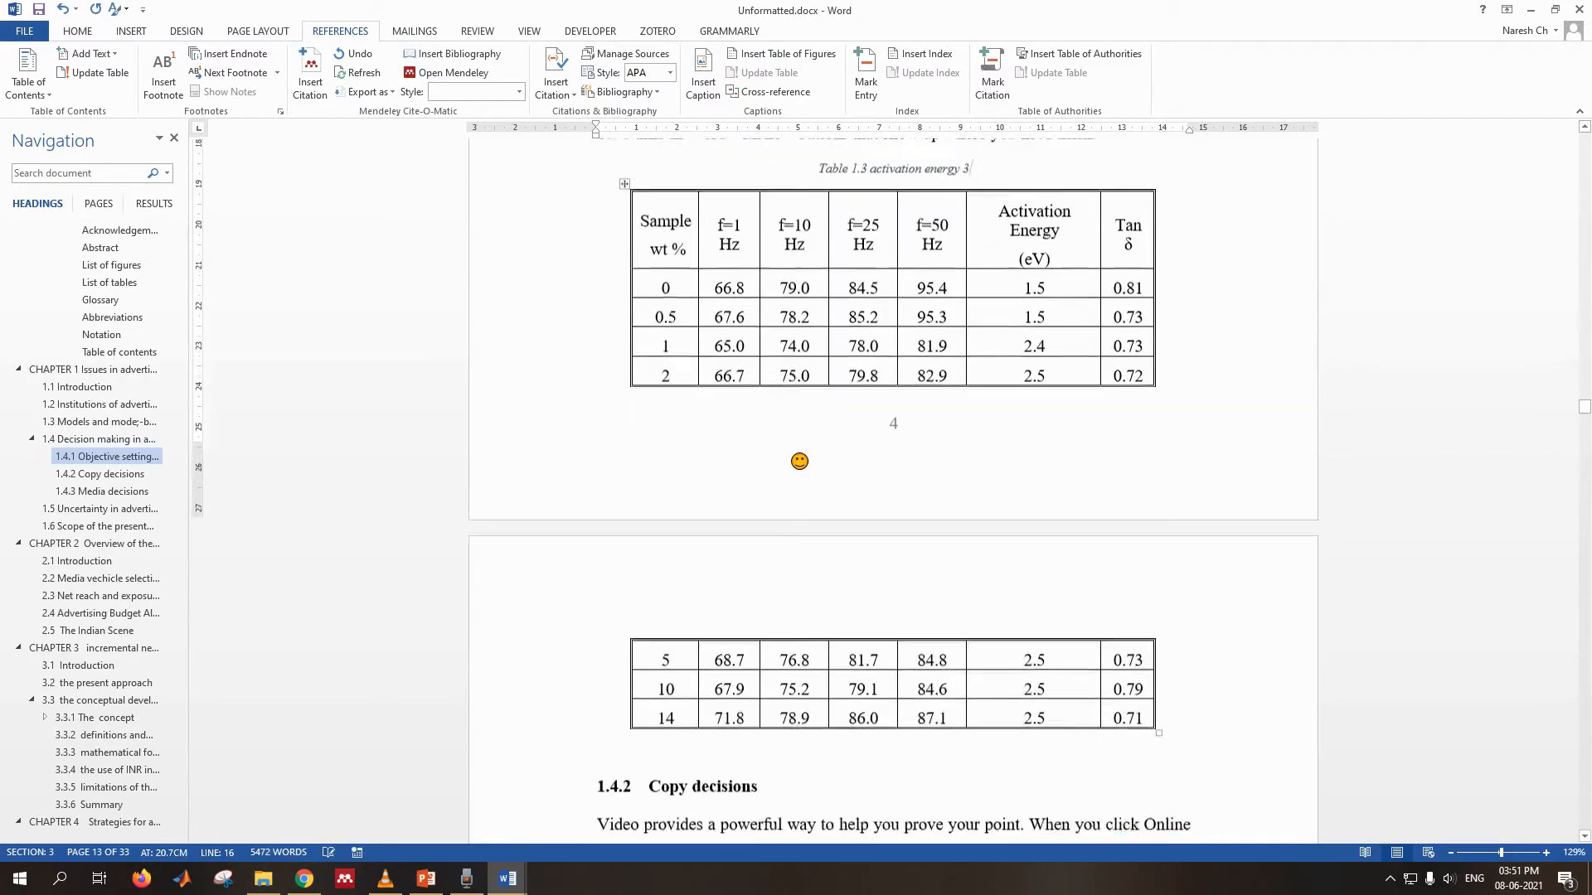
scroll(793, 462, "down", 20)
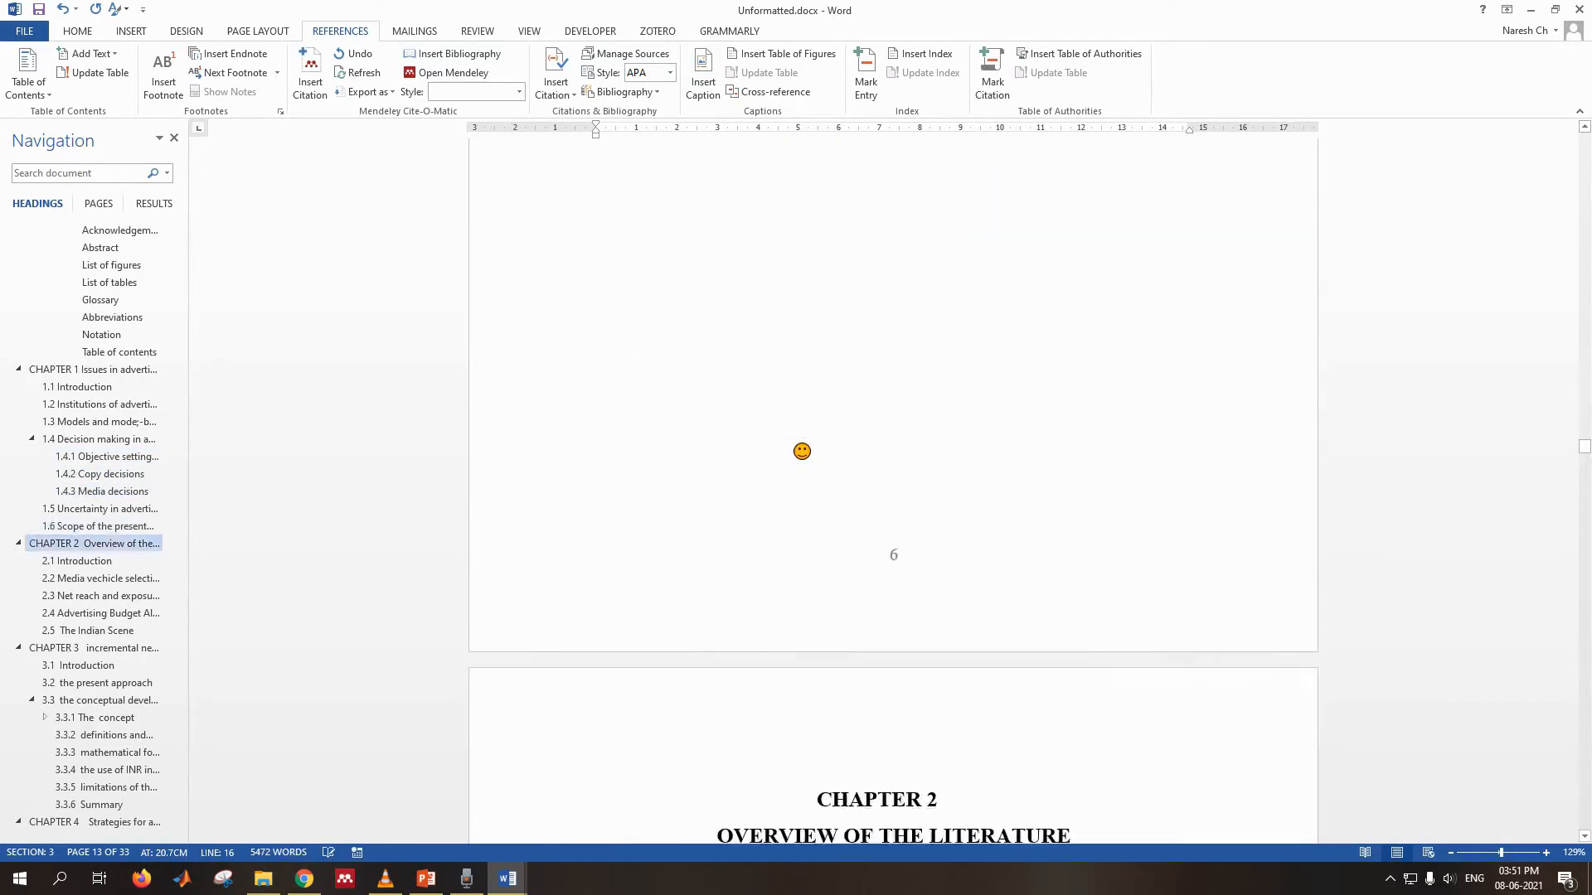
scroll(811, 447, "up", 3)
left_click(1132, 437)
key("Return")
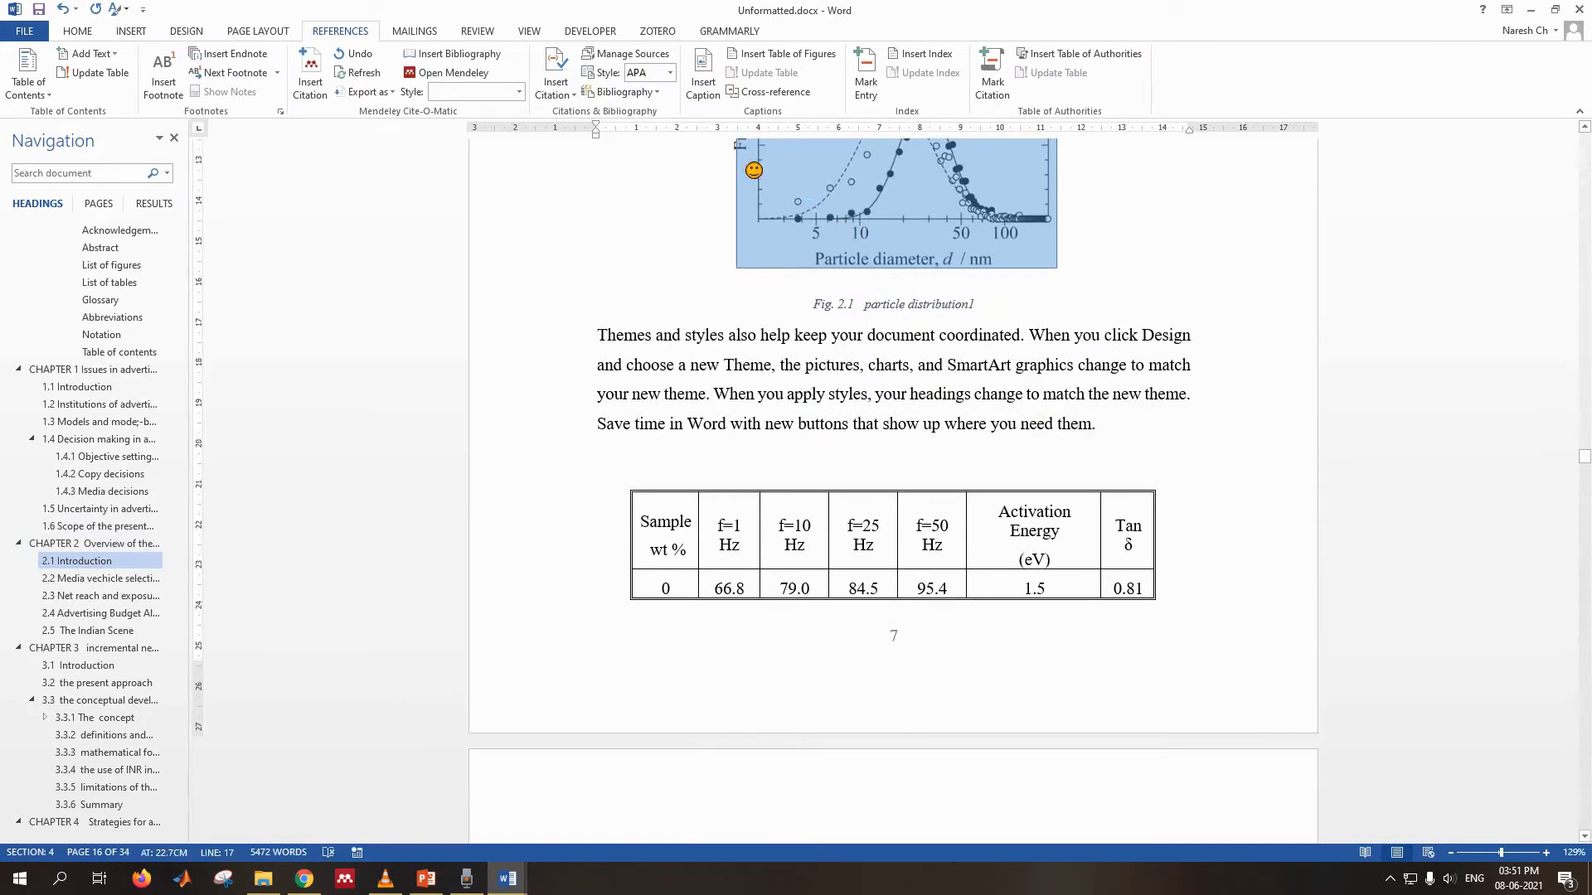
left_click(703, 81)
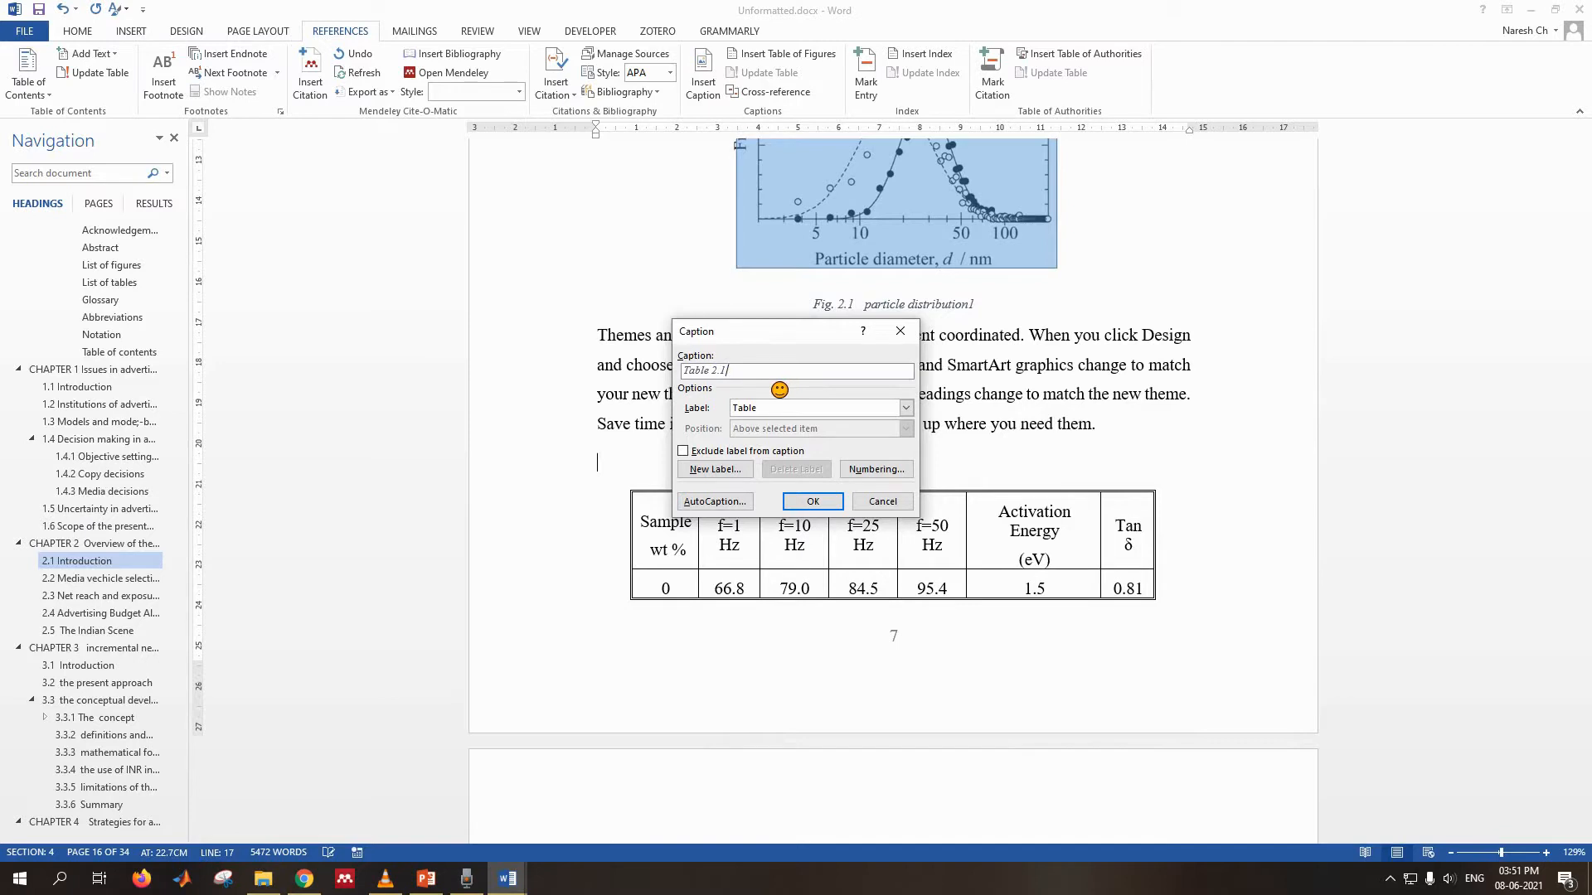
key("ctrl+v")
left_click(835, 501)
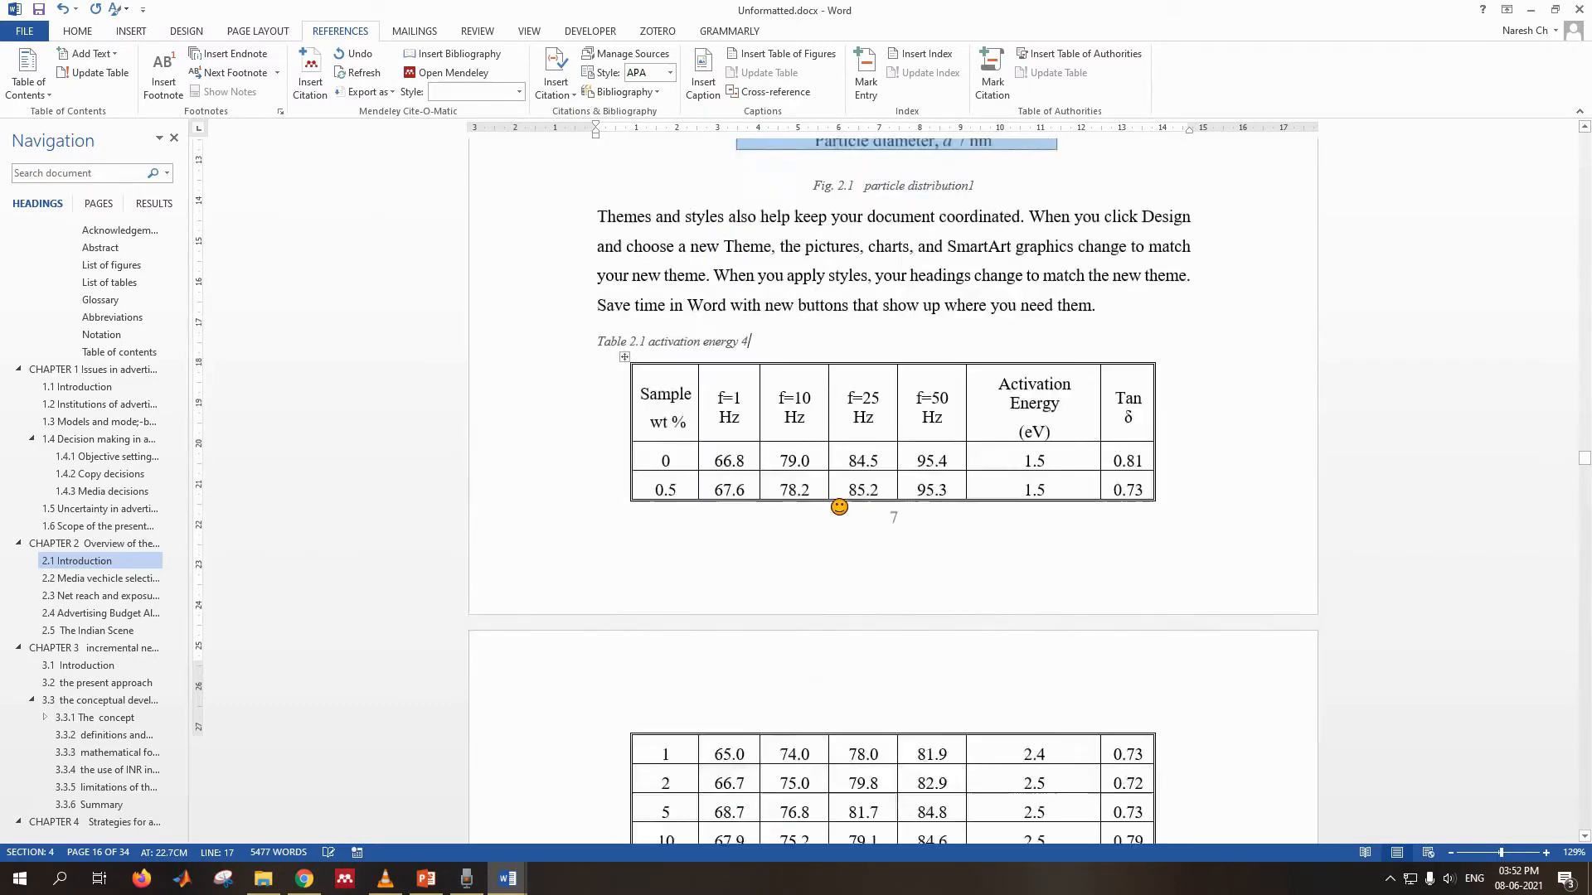
- Add a line above the table in section 2.5 and insert the Table caption "activation energy 5" there
scroll(854, 497, "down", 15)
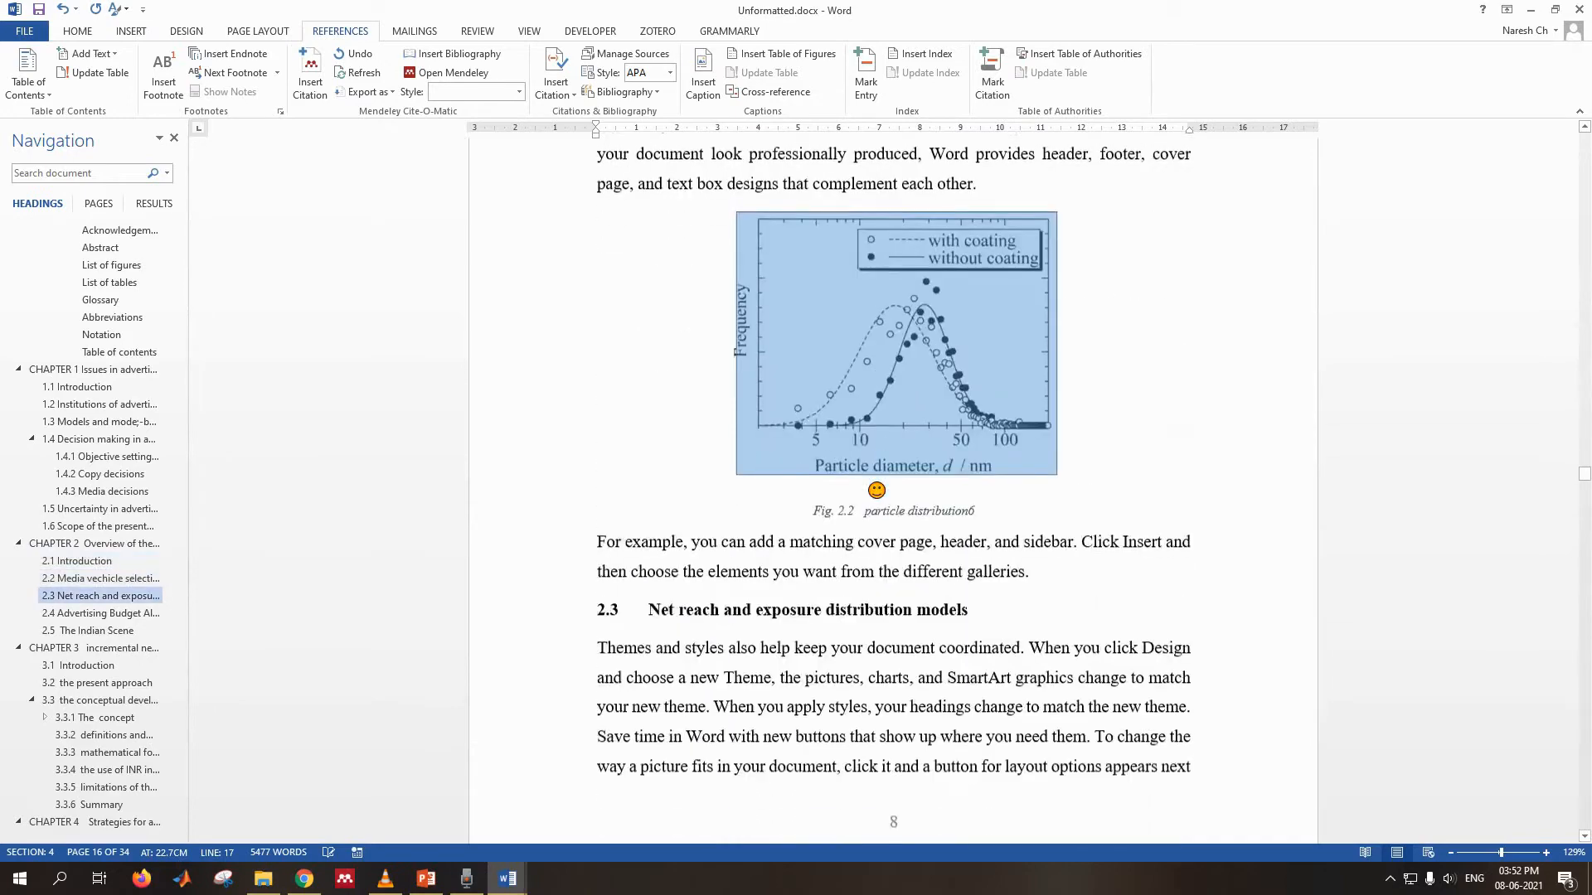
scroll(879, 482, "down", 15)
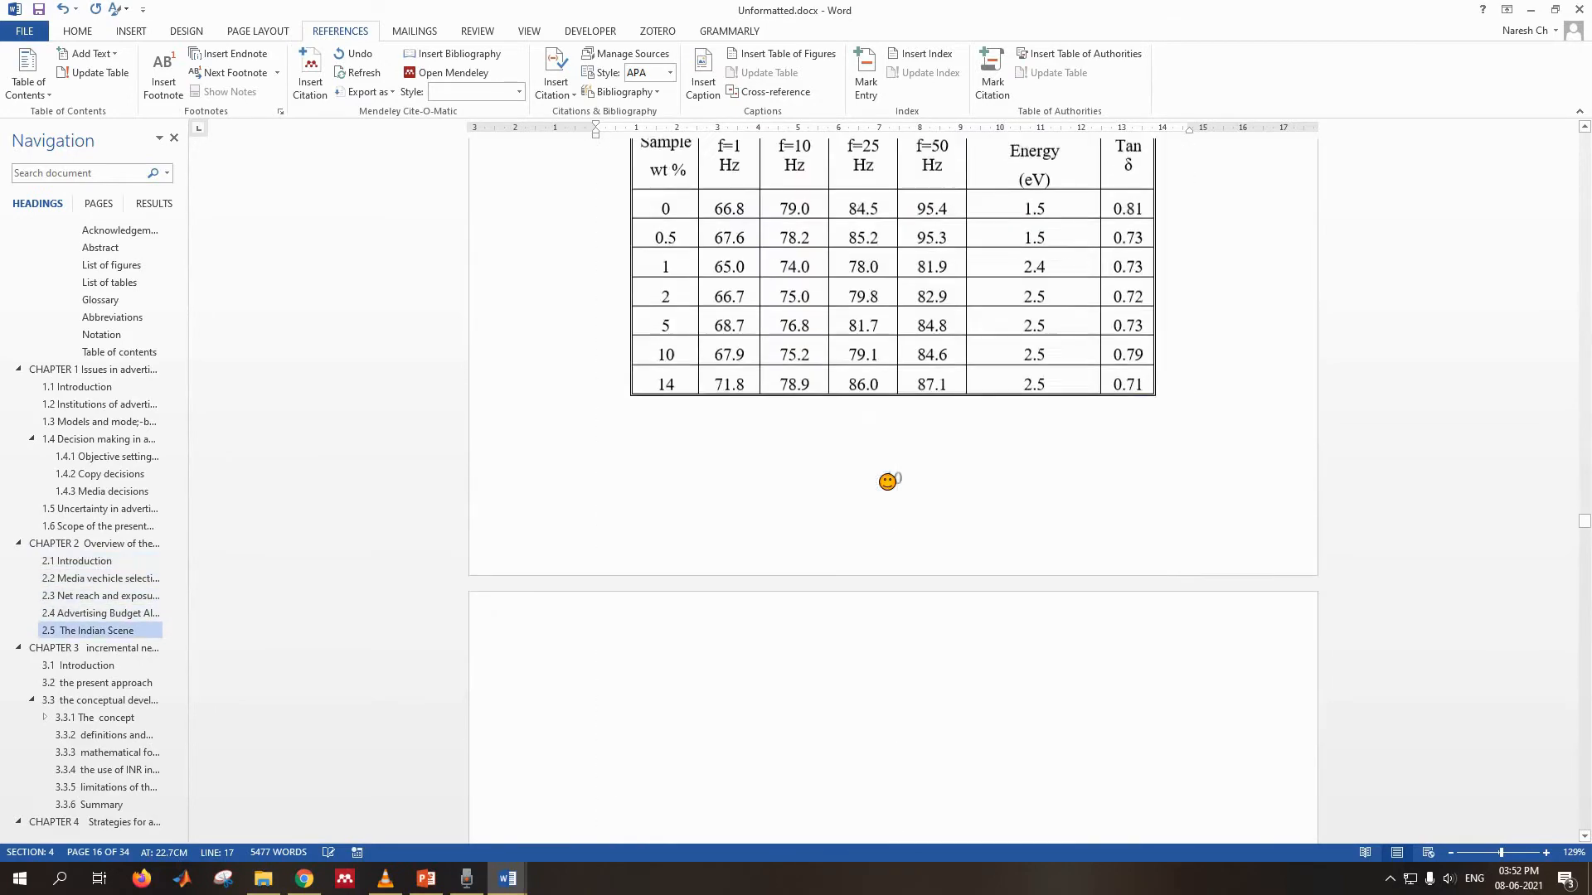
left_click(1053, 315)
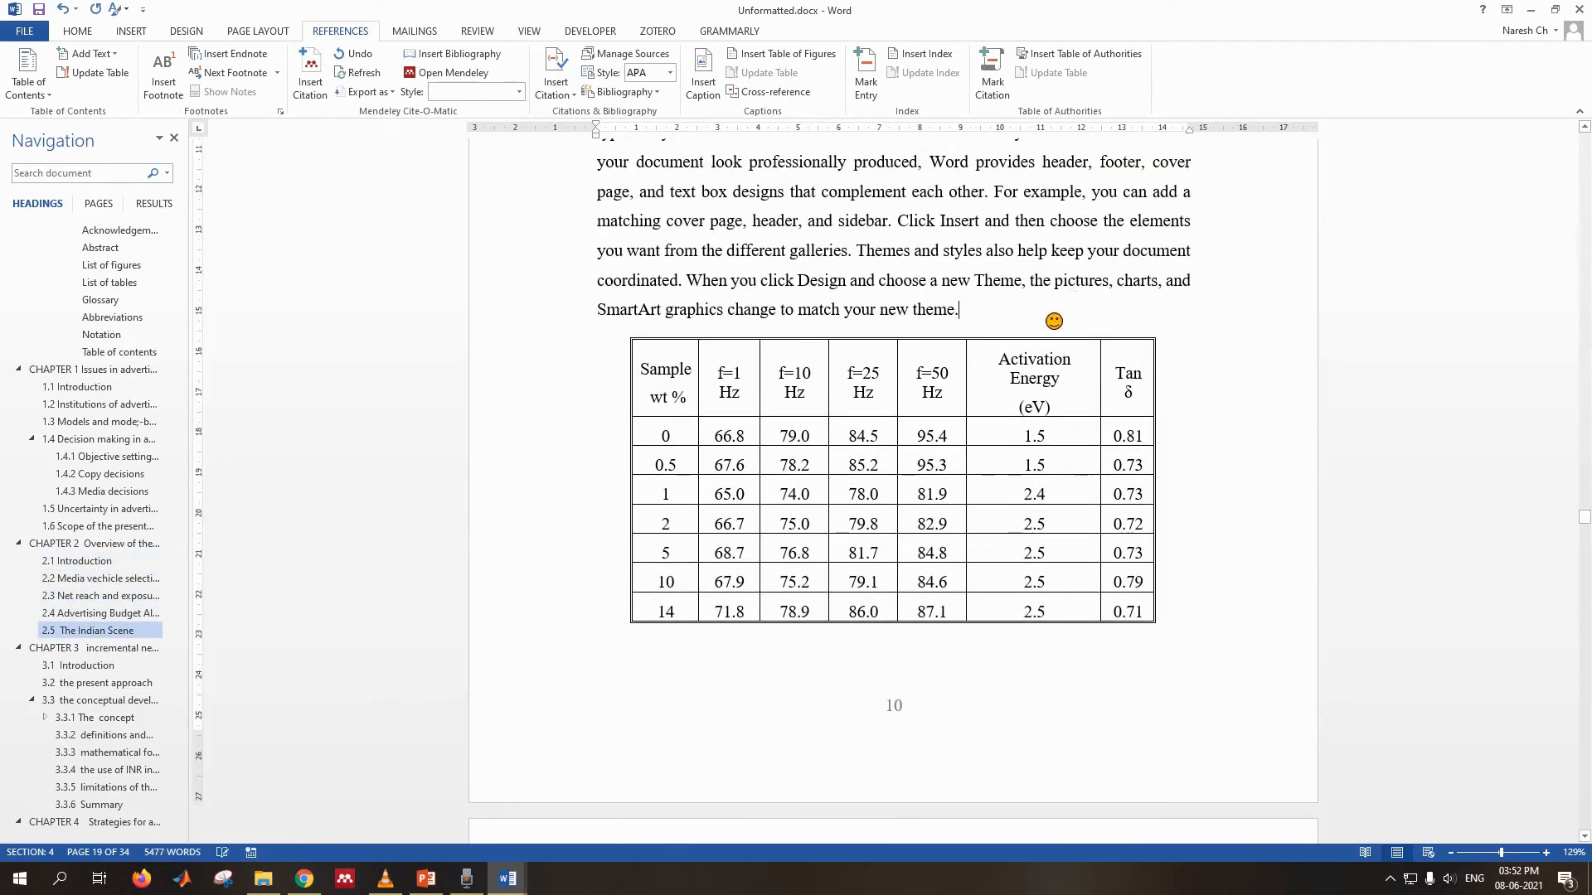
key("Return")
left_click(703, 83)
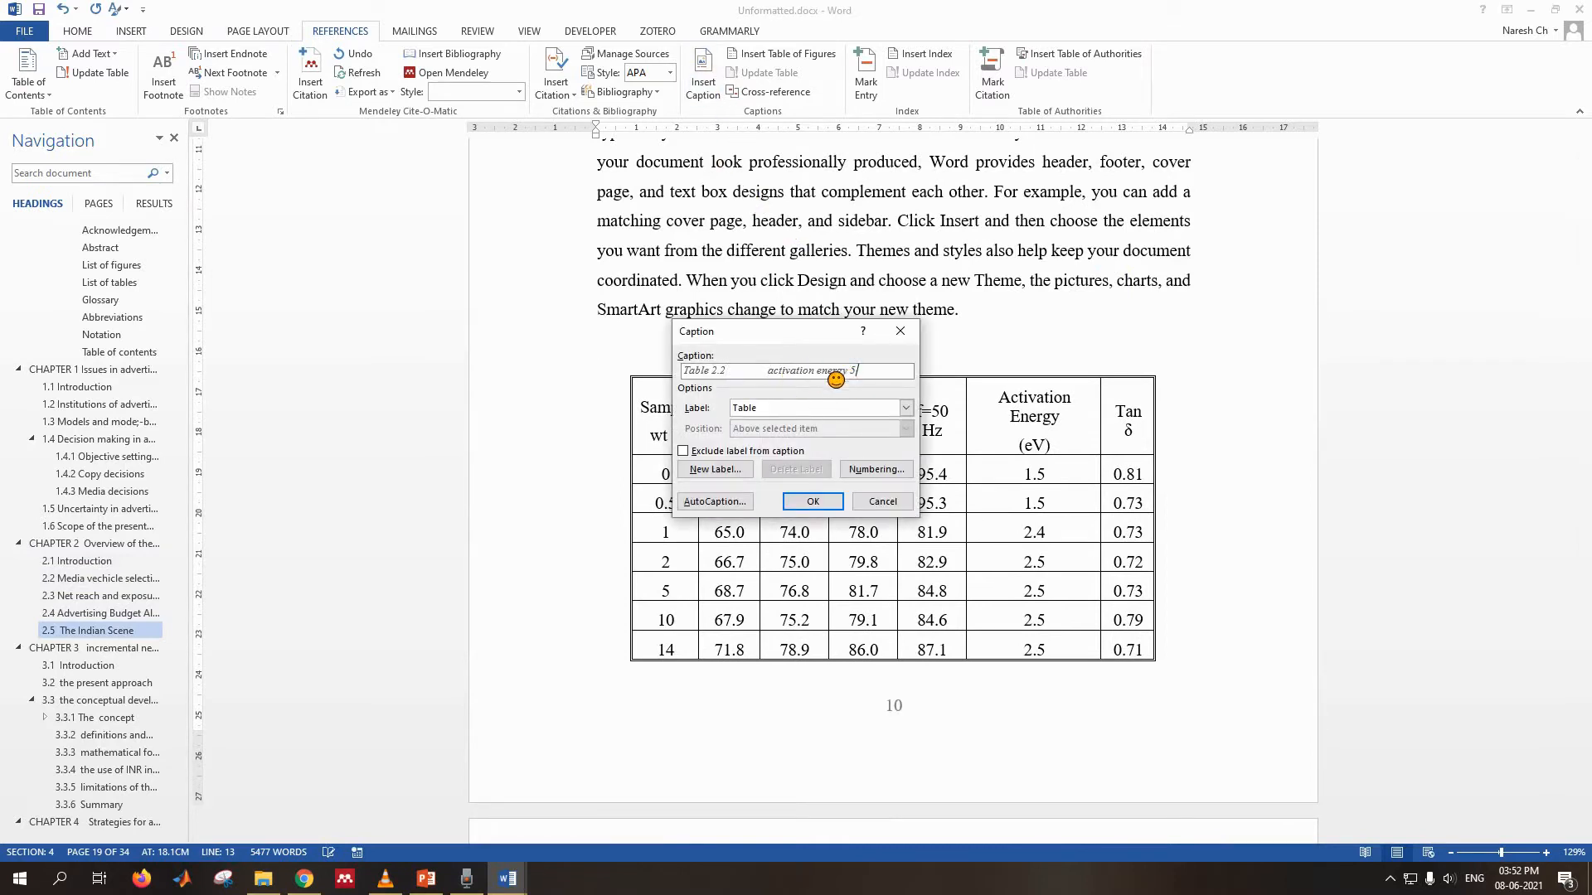
left_click(813, 501)
scroll(796, 480, "down", 5)
scroll(797, 481, "up", 5)
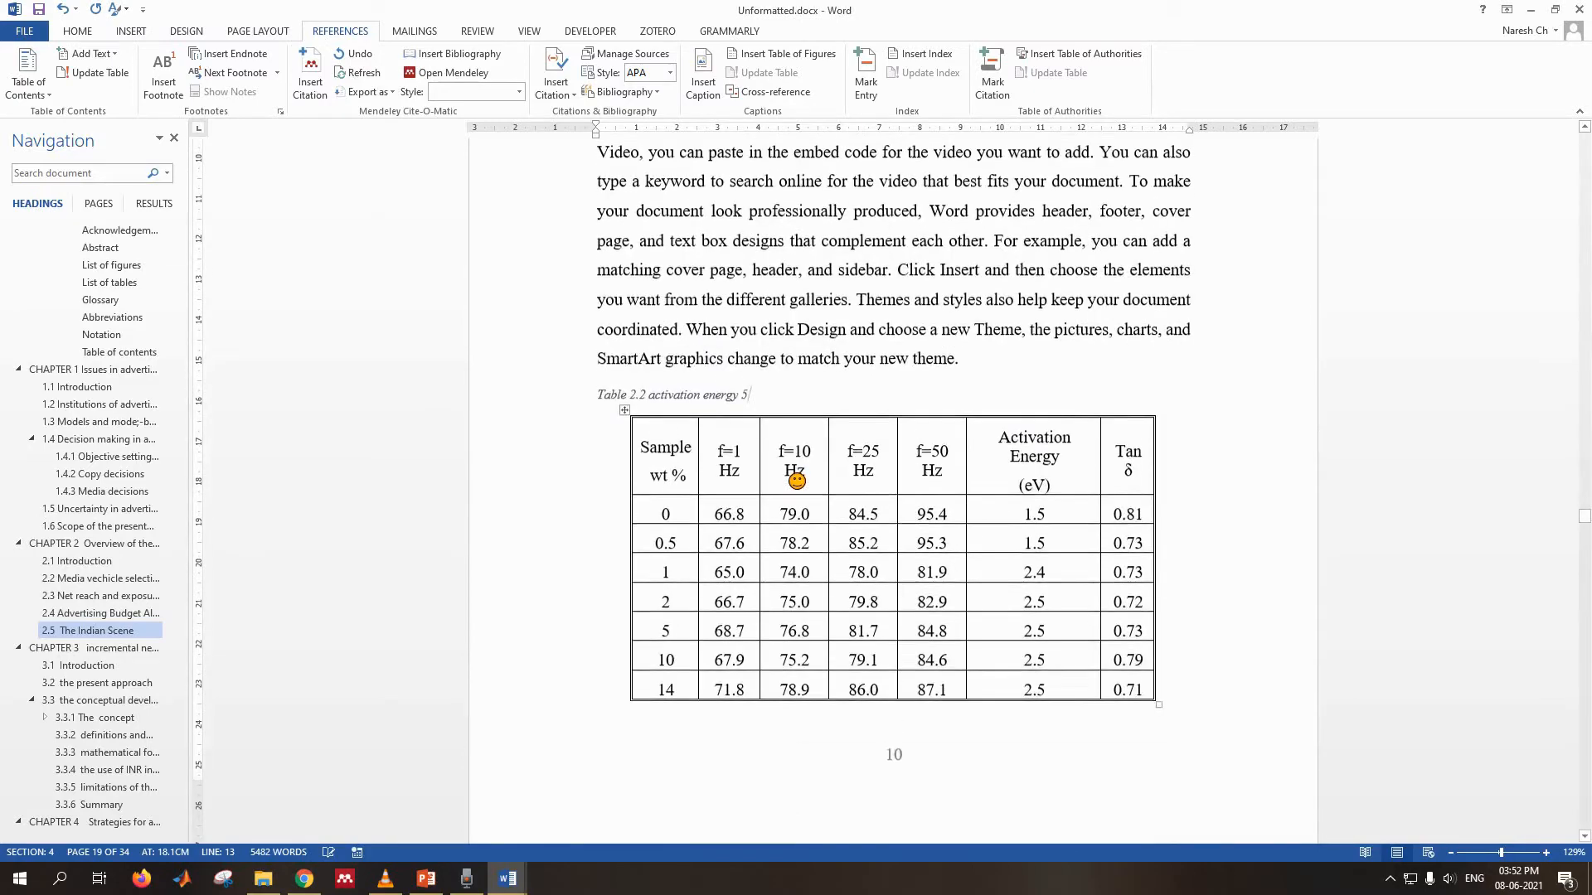
- Add a line above the table in section 3.3.1 and insert a caption with the Table label there
scroll(797, 481, "down", 15)
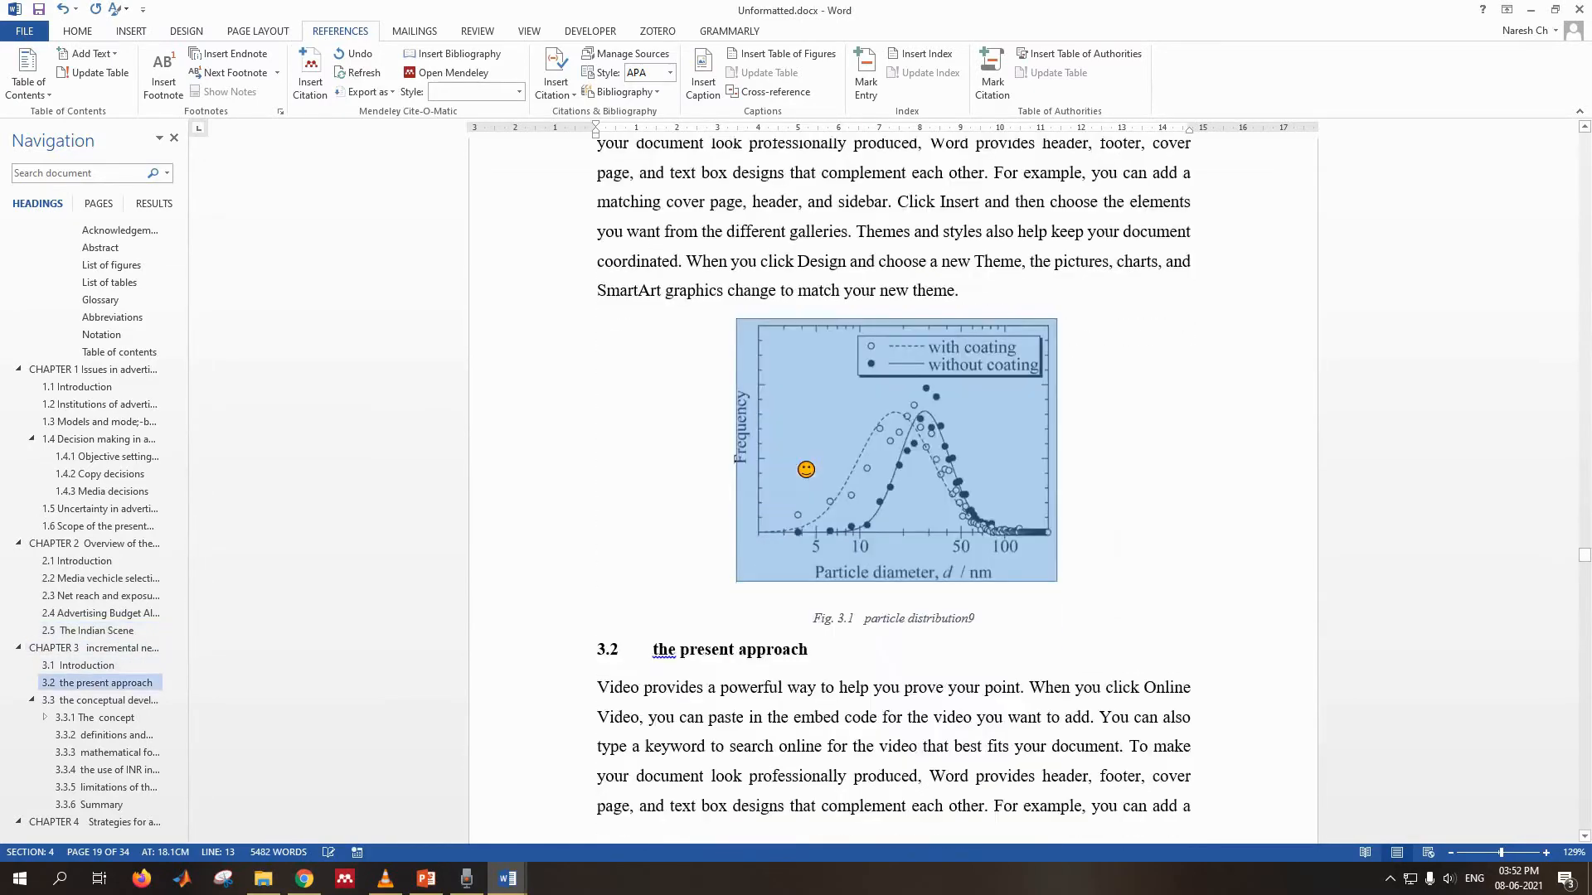
scroll(806, 469, "down", 15)
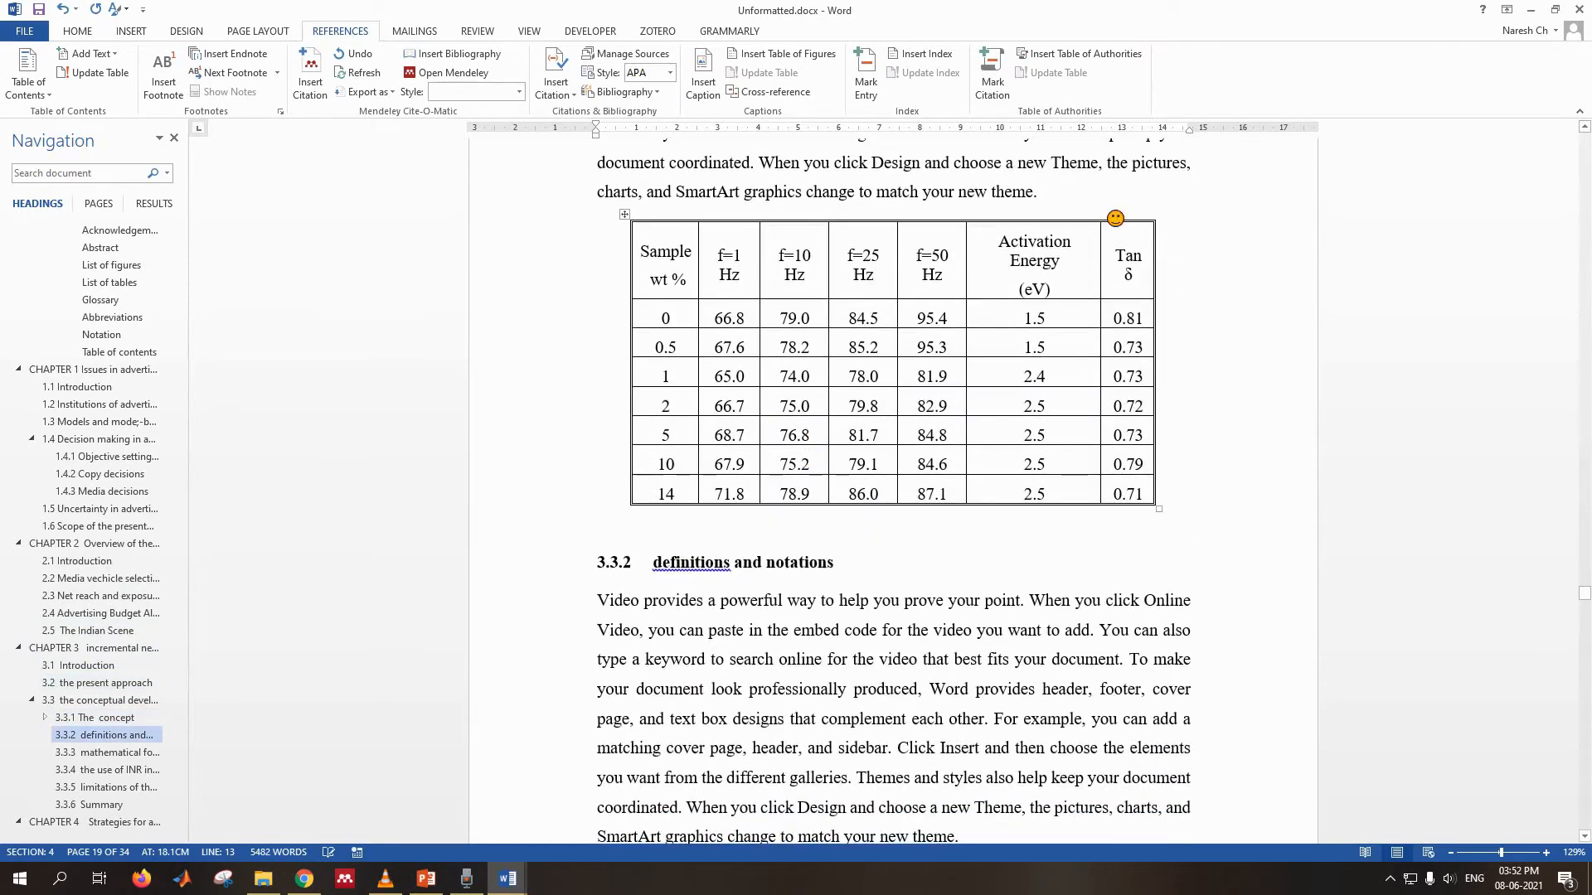
left_click(1085, 196)
key("Return")
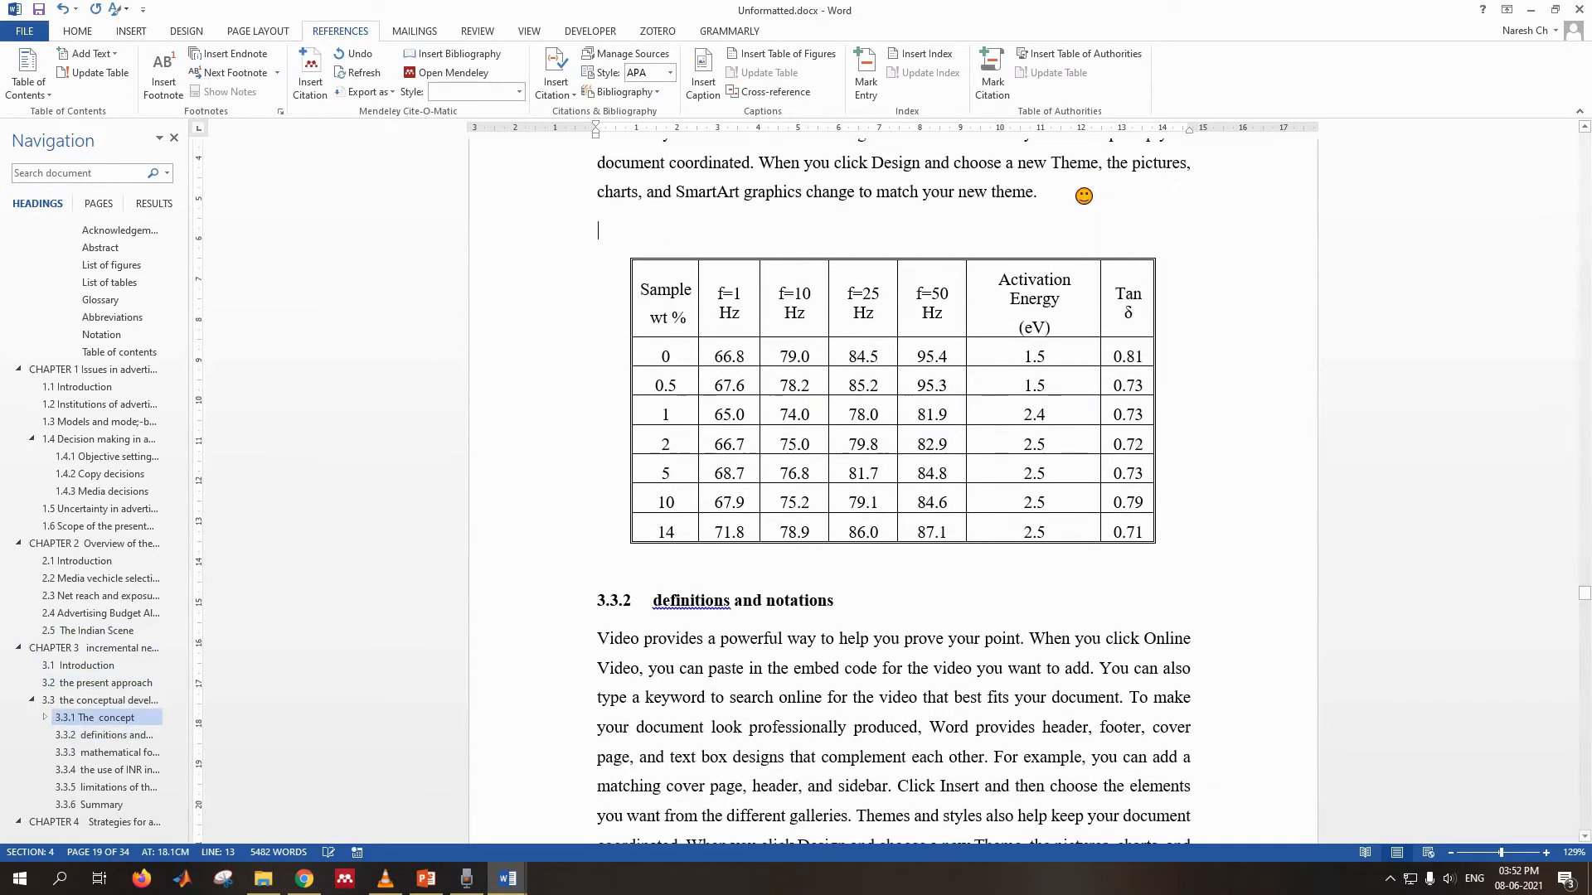
left_click(713, 86)
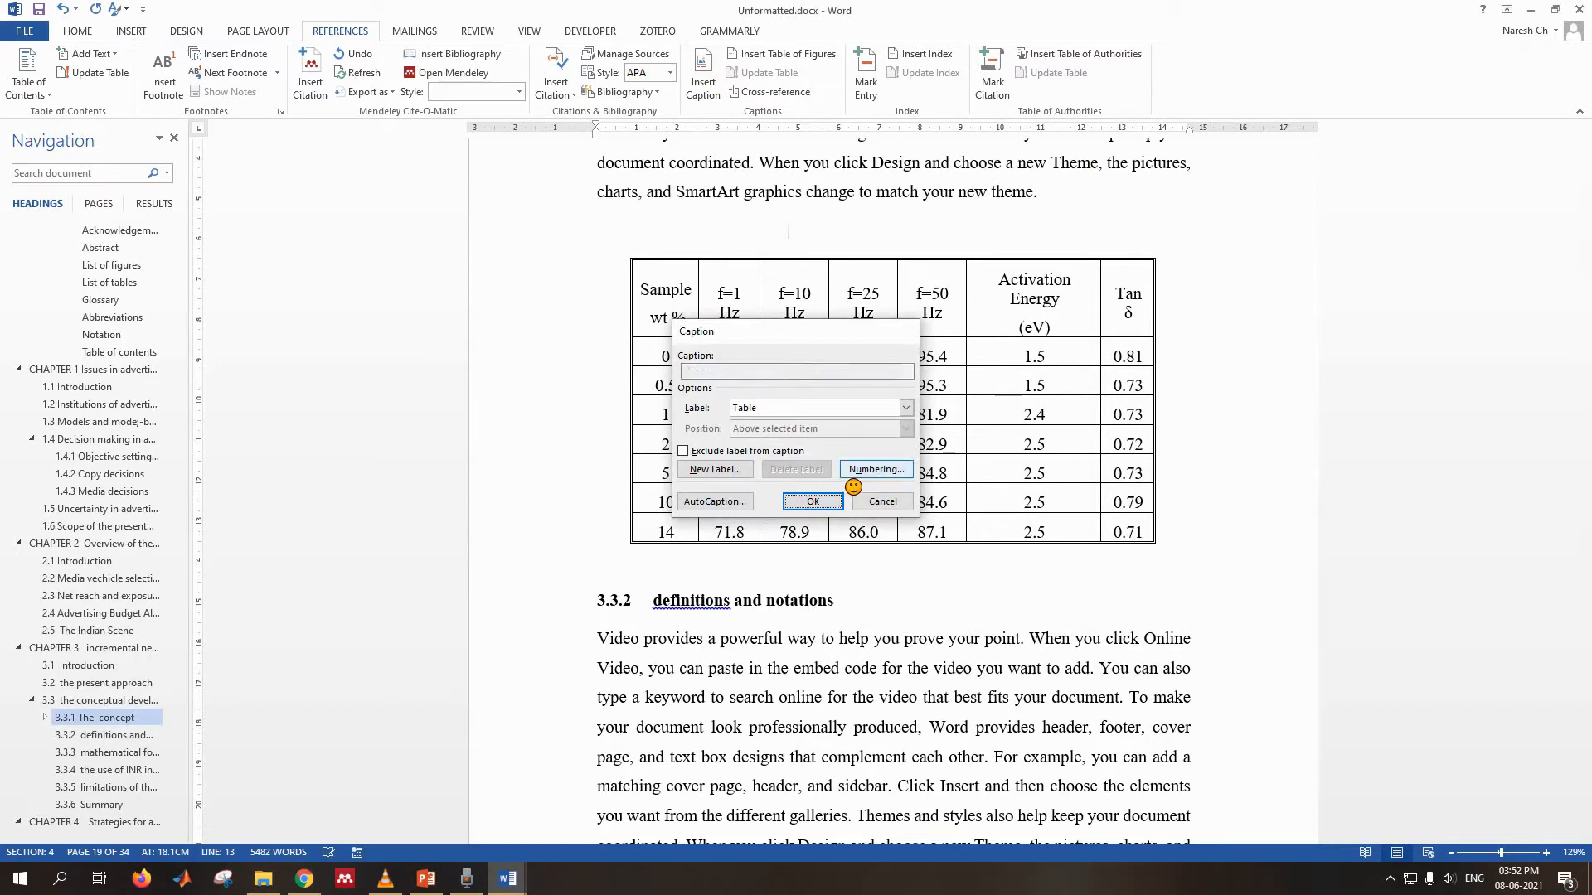
key("Return")
- Add a line above the table in section 3.3.5 and insert a Table caption with the text "activation energy" there
scroll(817, 437, "down", 20)
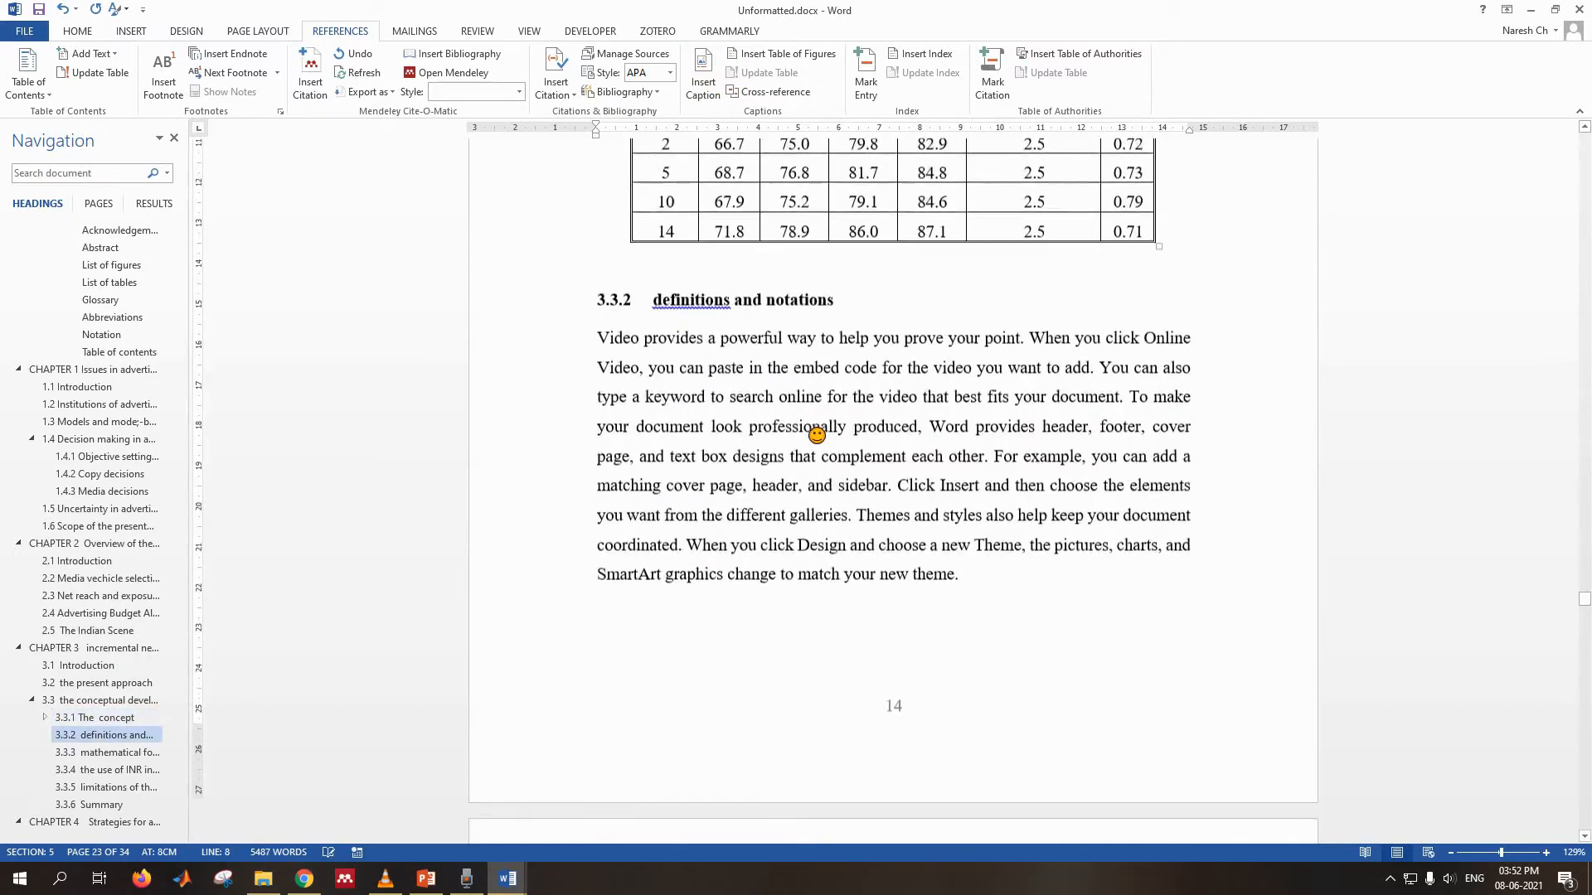
scroll(836, 431, "down", 7)
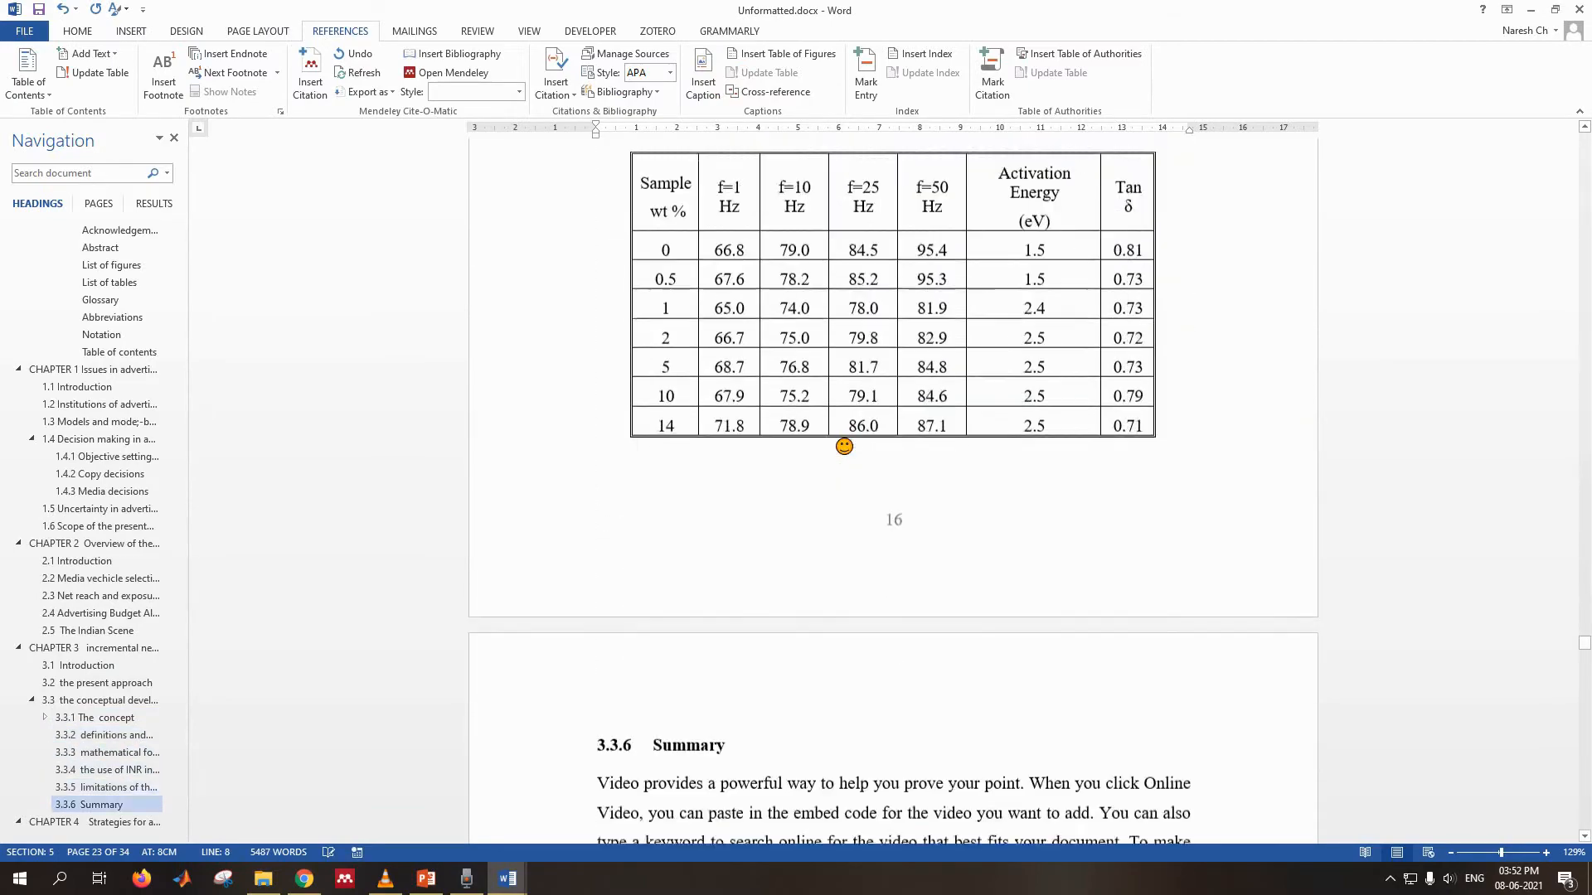
scroll(962, 345, "up", 3)
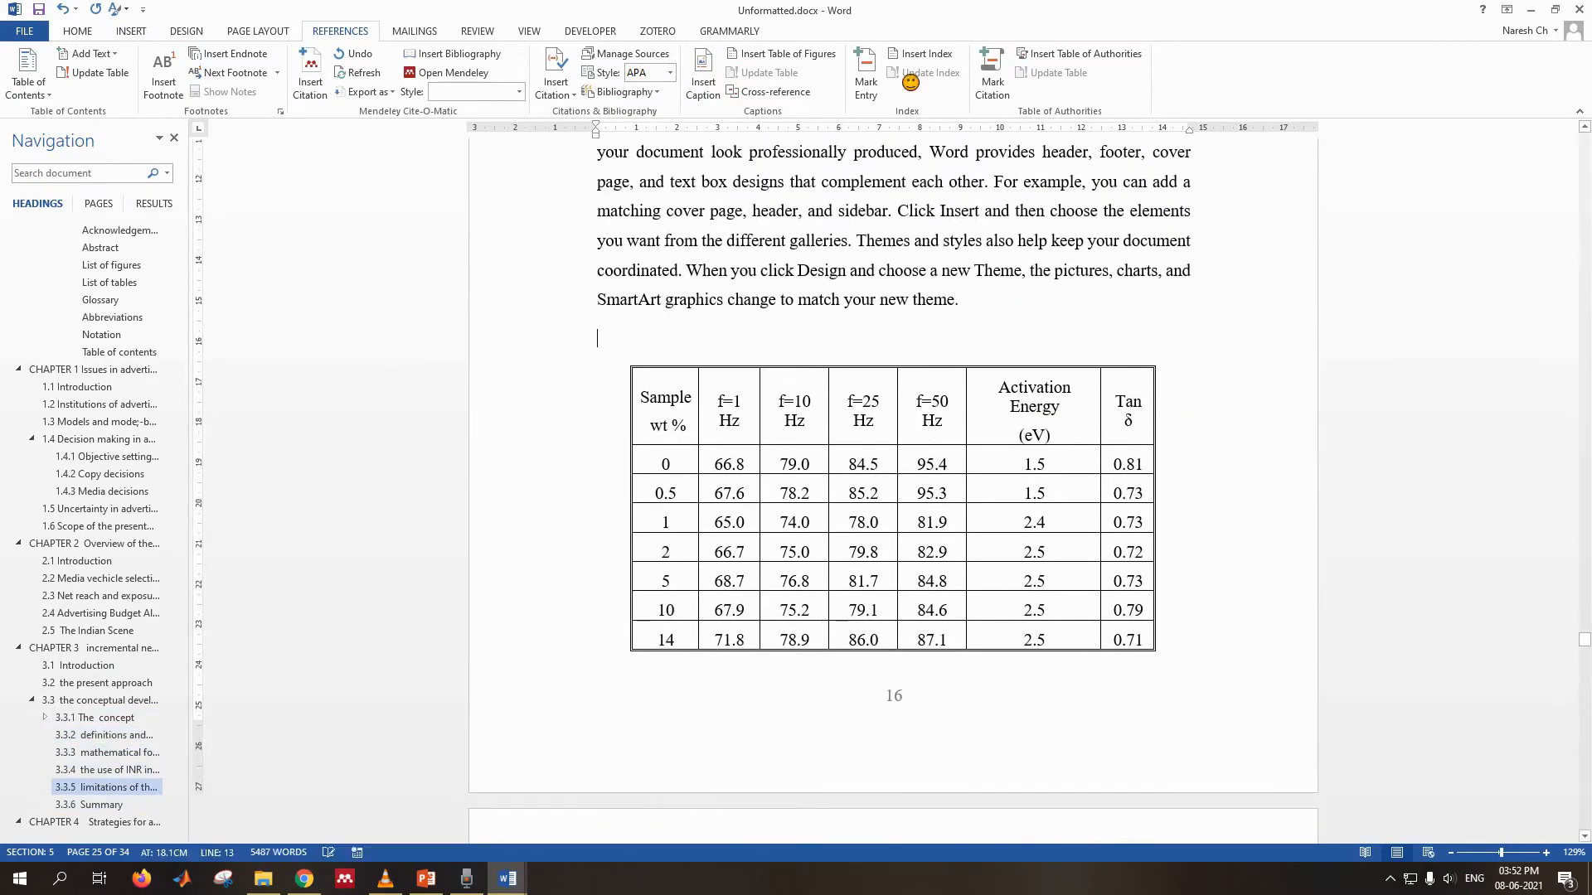
left_click(703, 83)
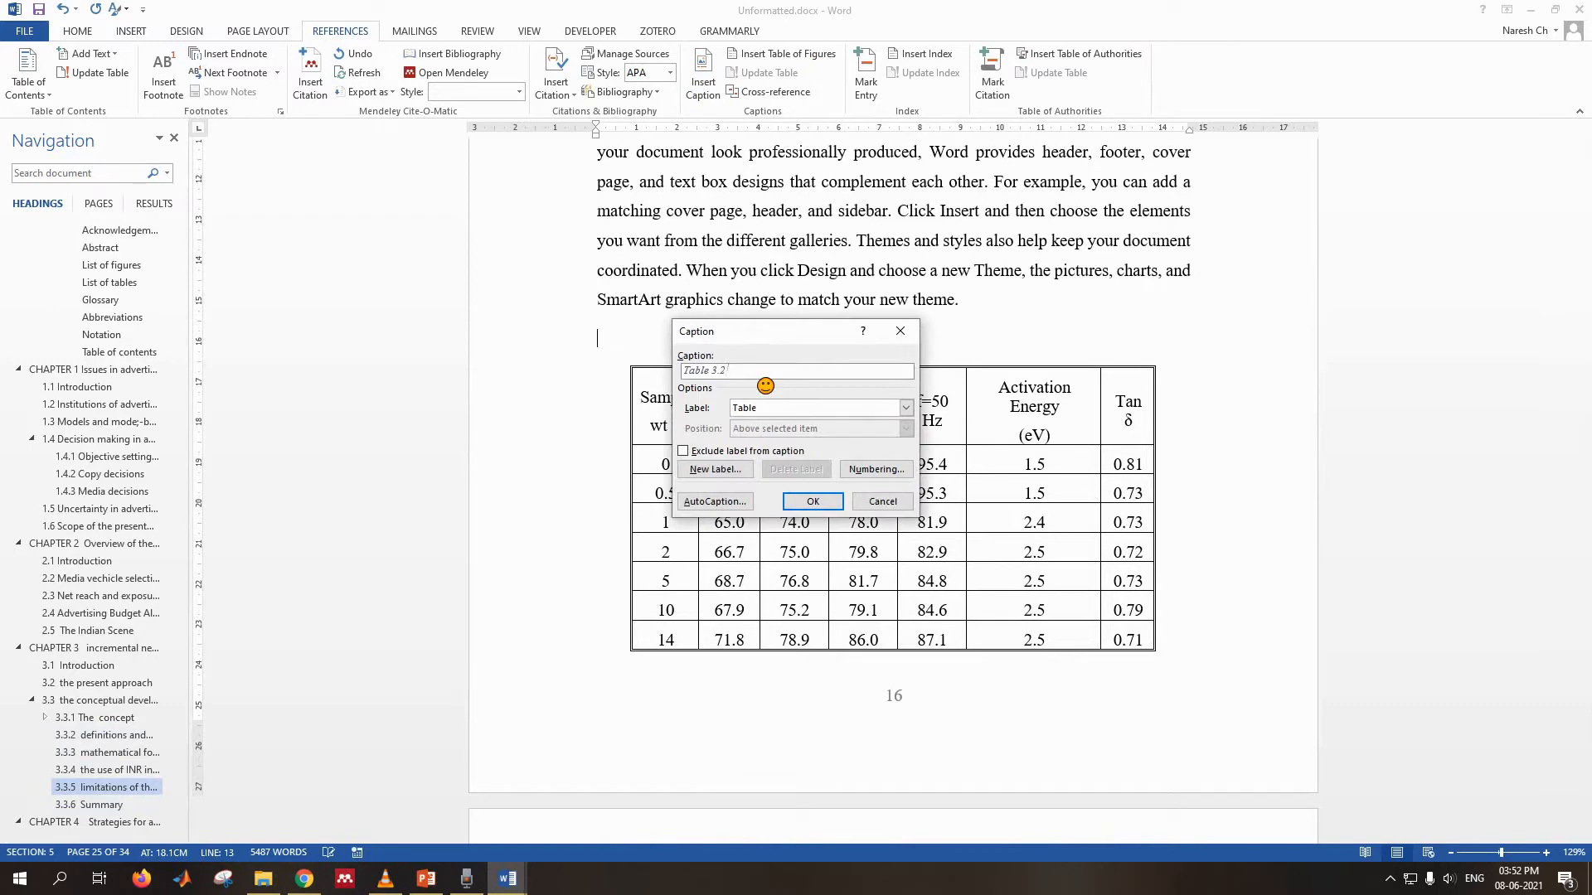
type("activation energy 1")
key("Return")
scroll(829, 380, "down", 8)
scroll(836, 380, "up", 5)
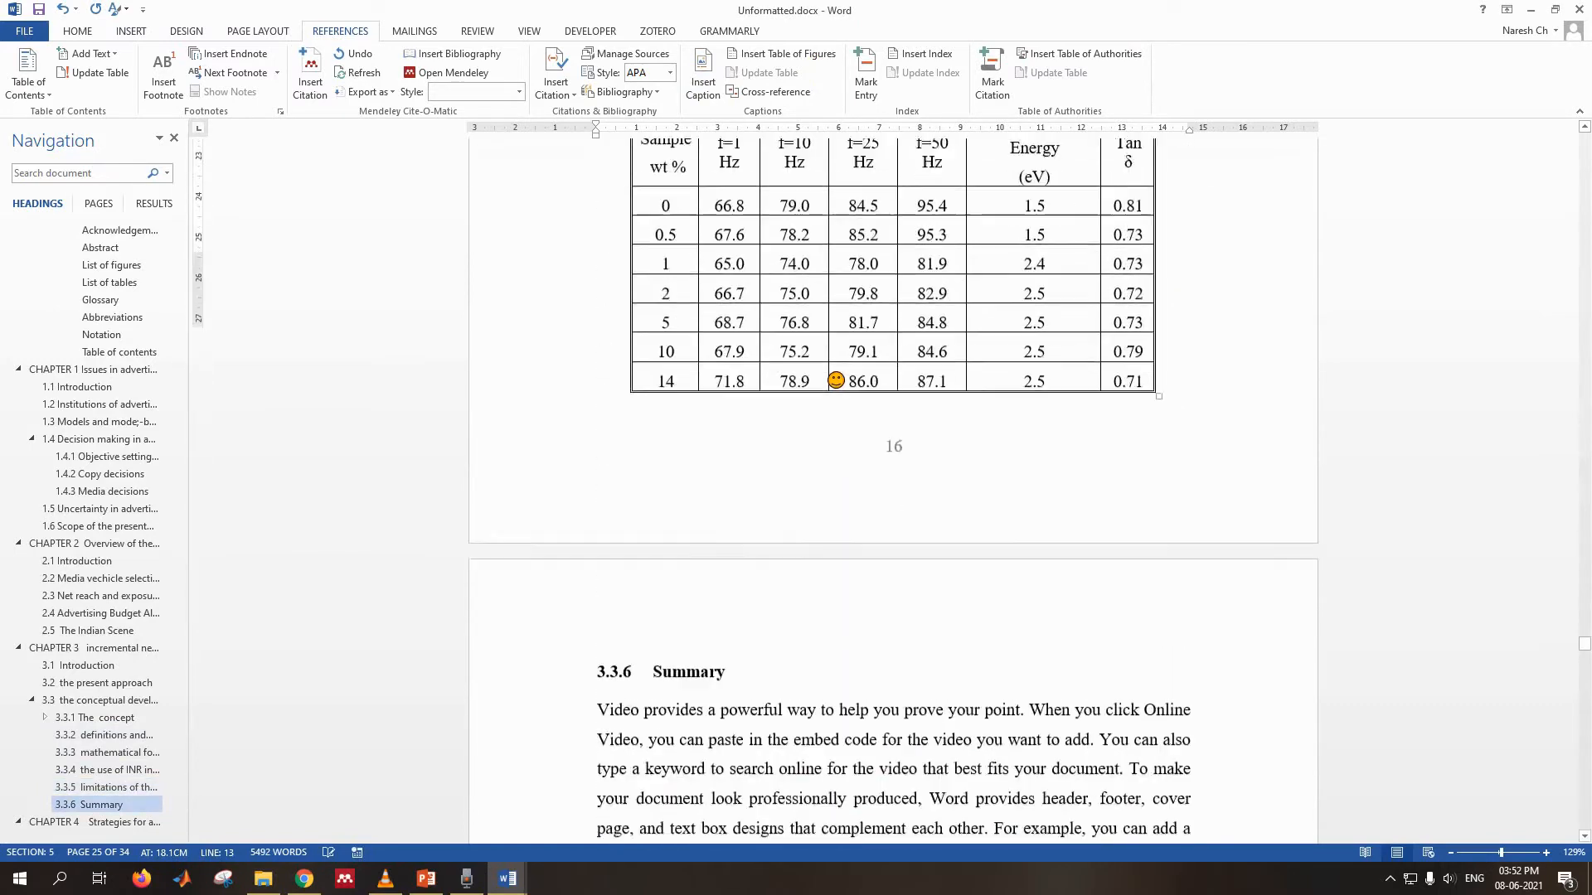
- Add a line above the table in section 4.3 and insert the Table caption "activation energy 9" there
scroll(836, 379, "down", 20)
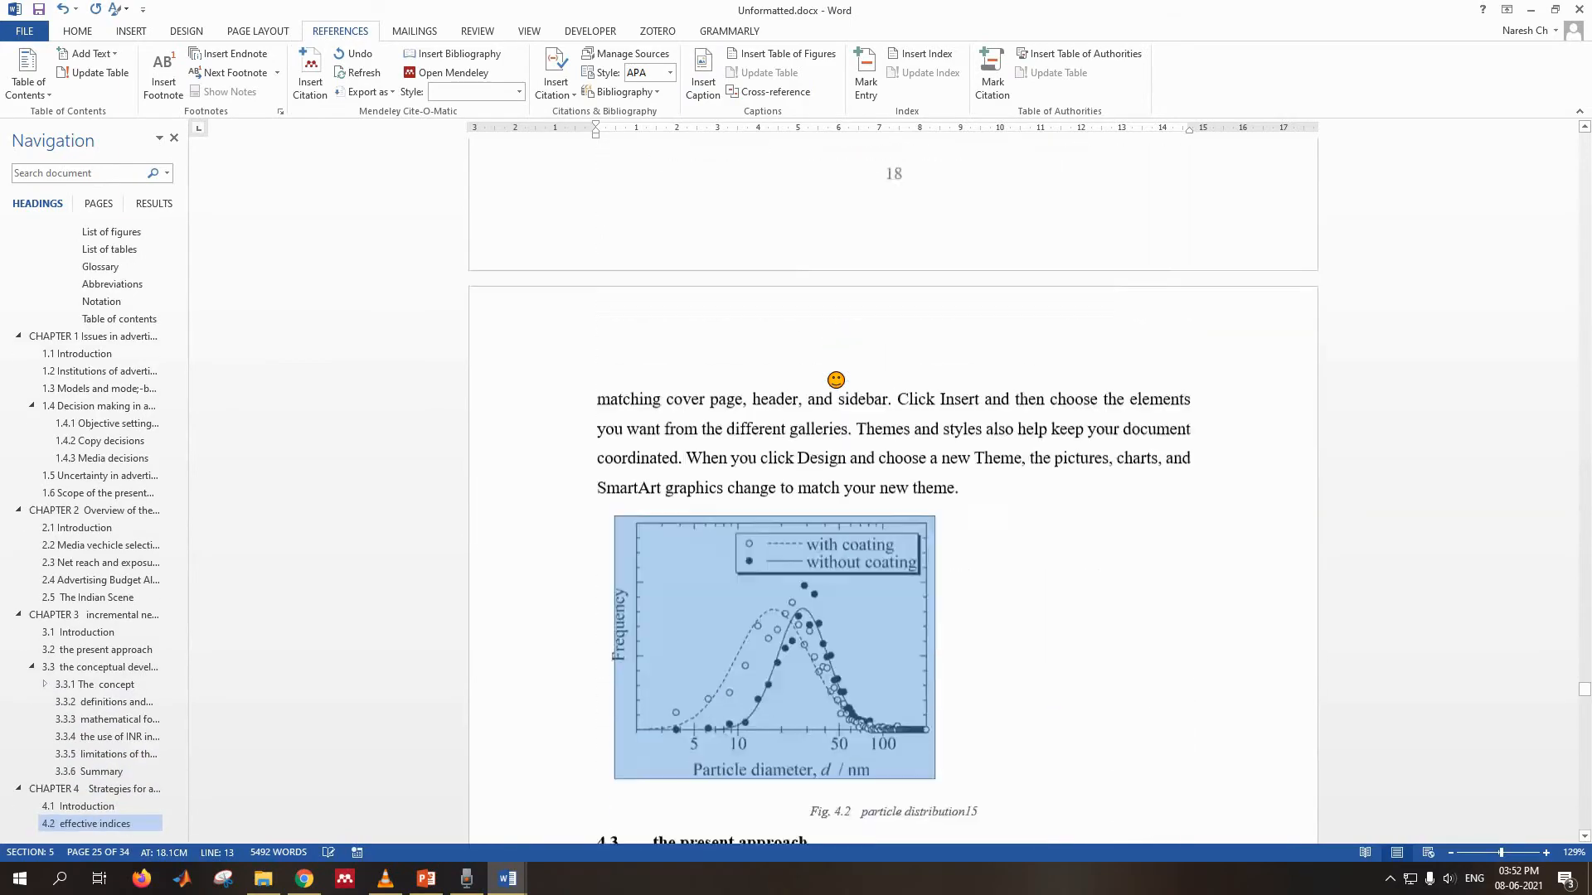
scroll(836, 379, "down", 12)
scroll(925, 220, "up", 5)
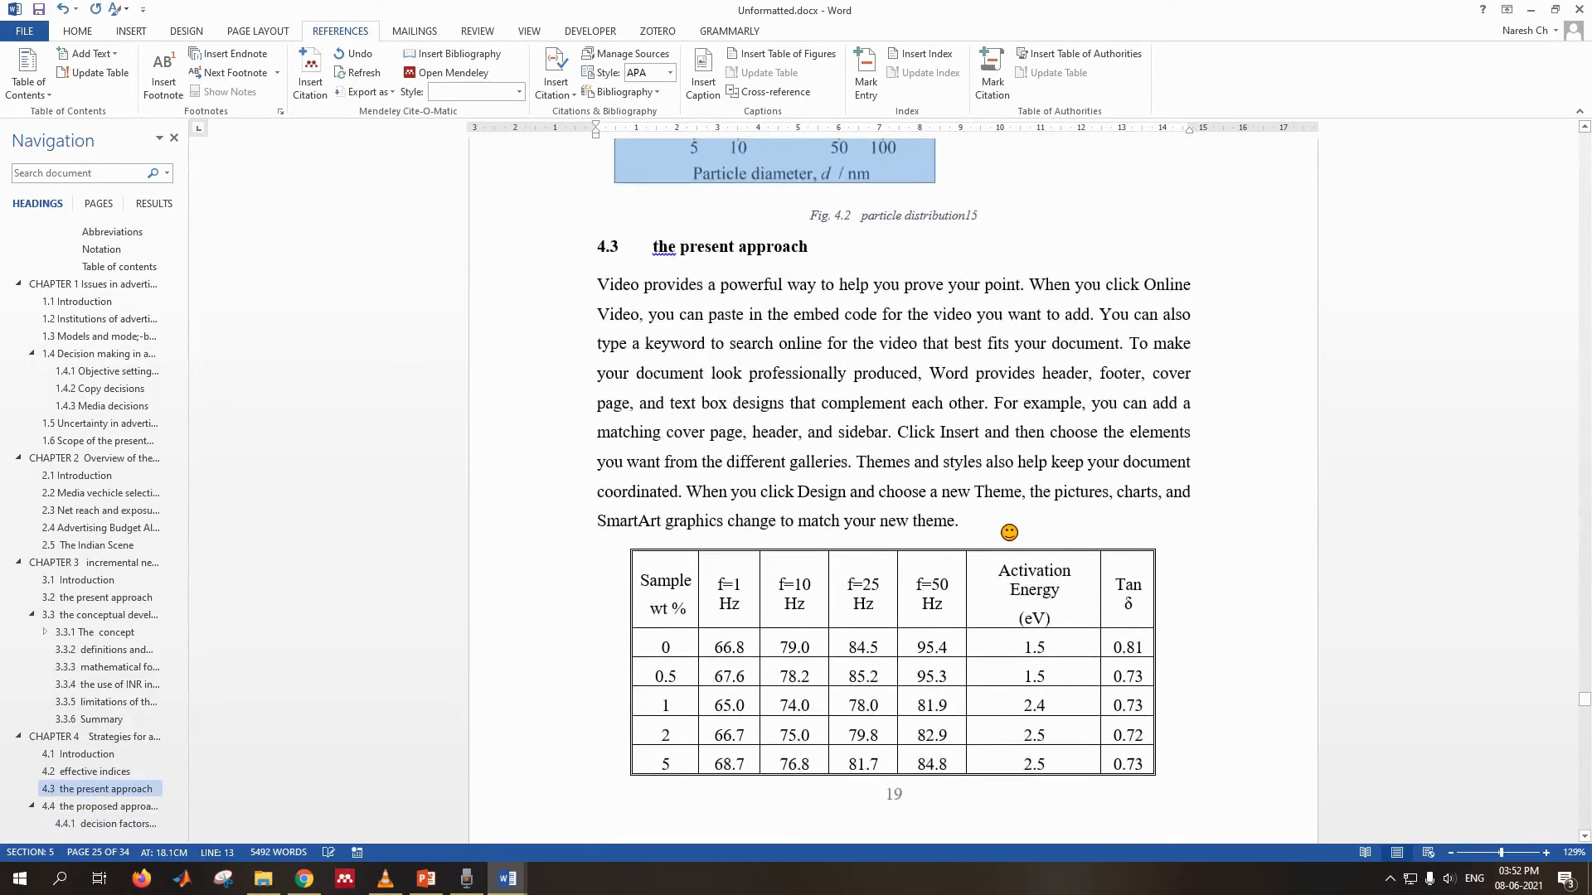
scroll(1008, 532, "up", 2)
scroll(1032, 622, "down", 3)
left_click(1005, 490)
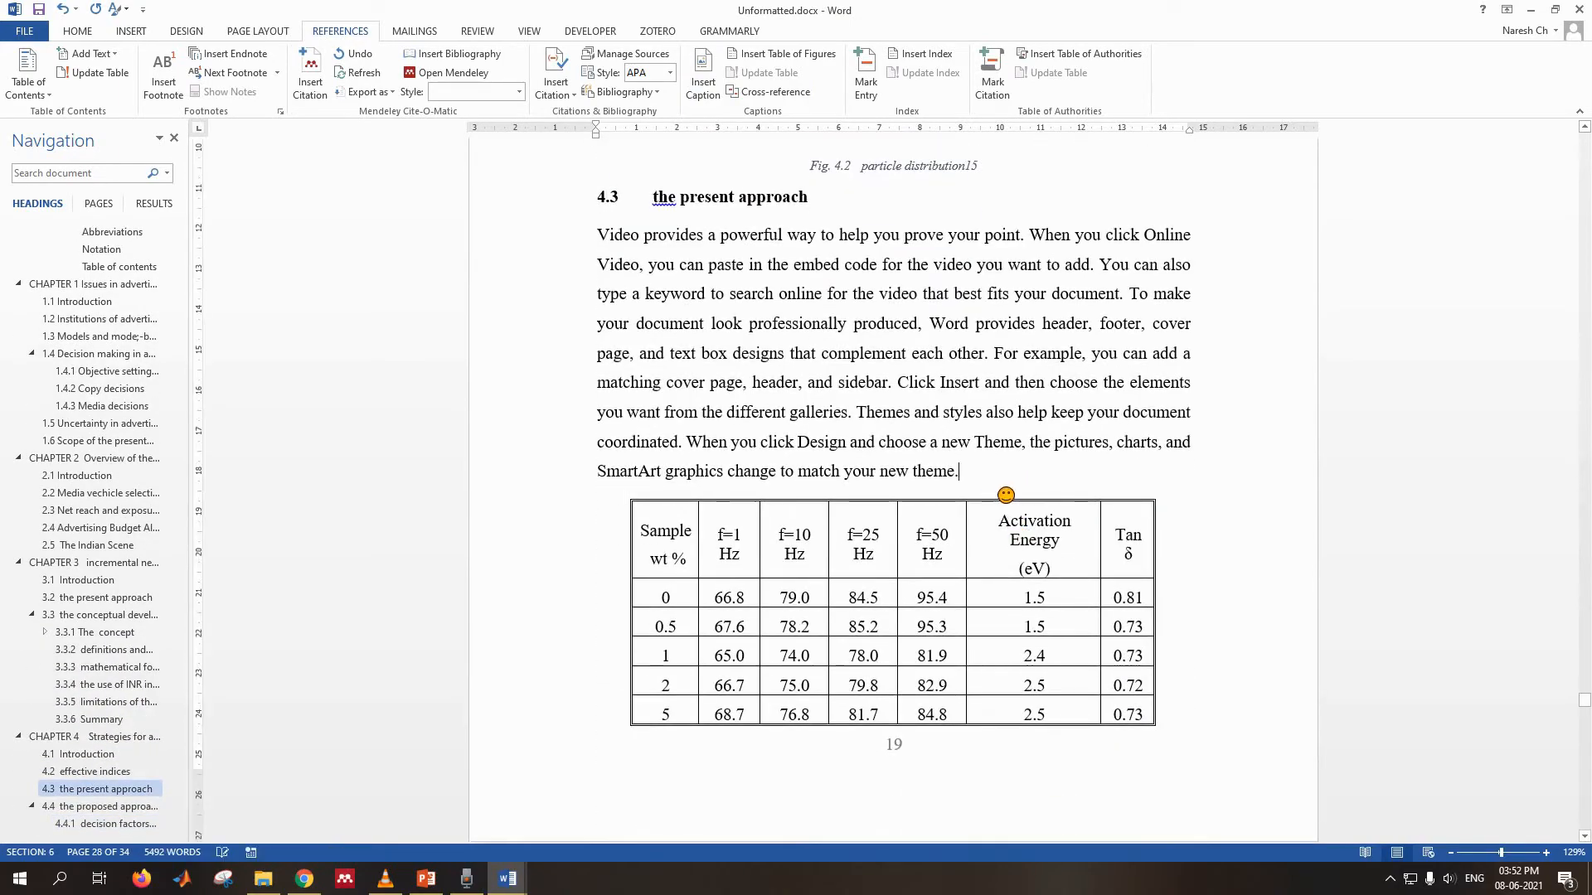
key("Return")
left_click(718, 95)
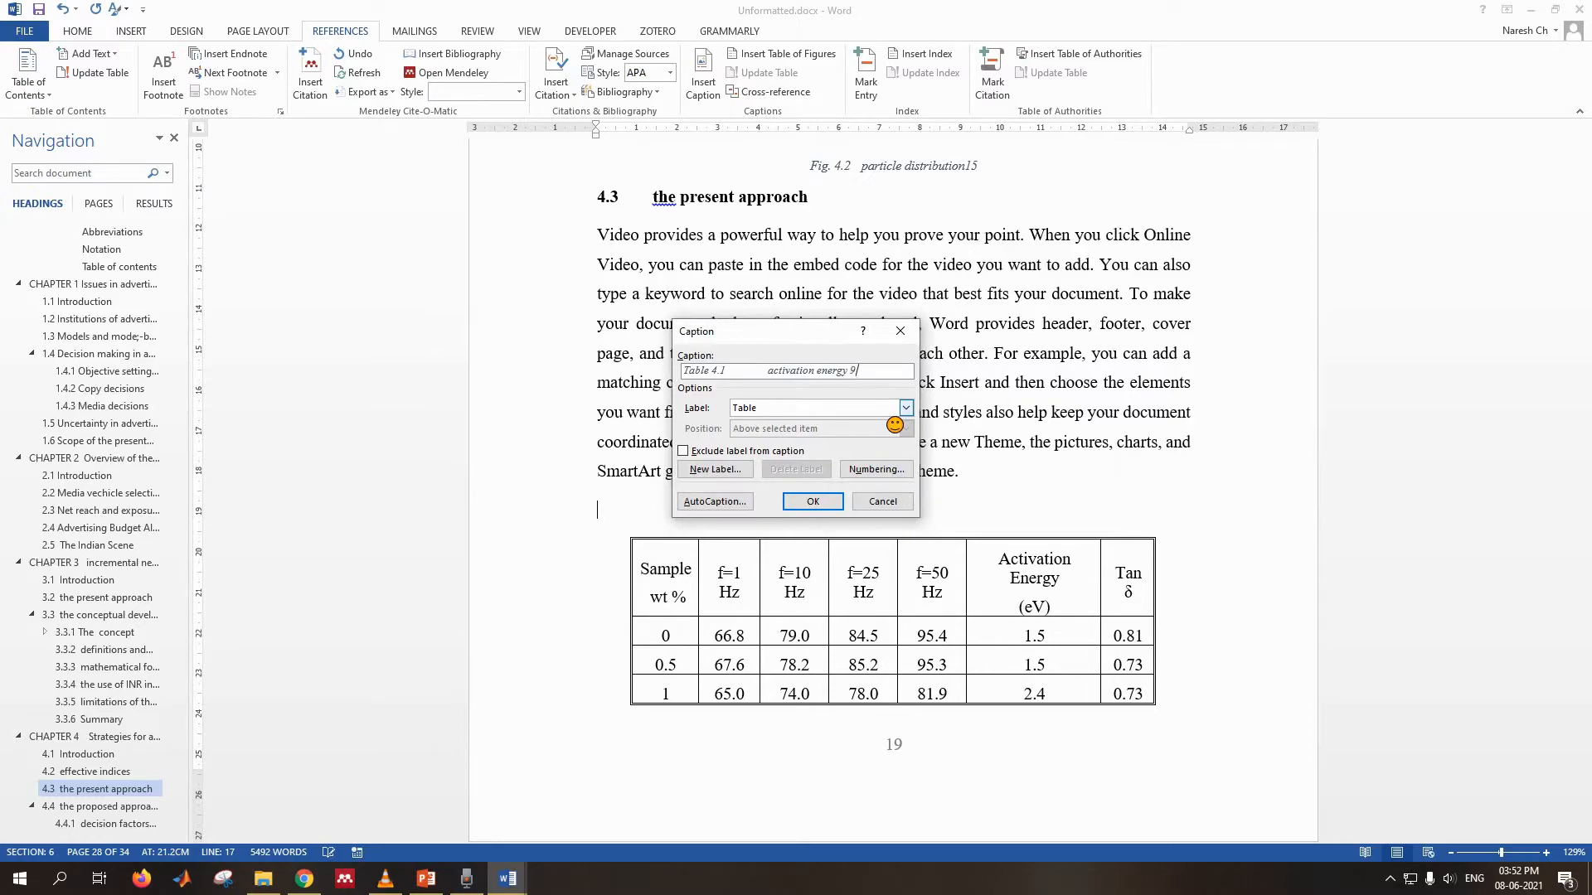
key("Return")
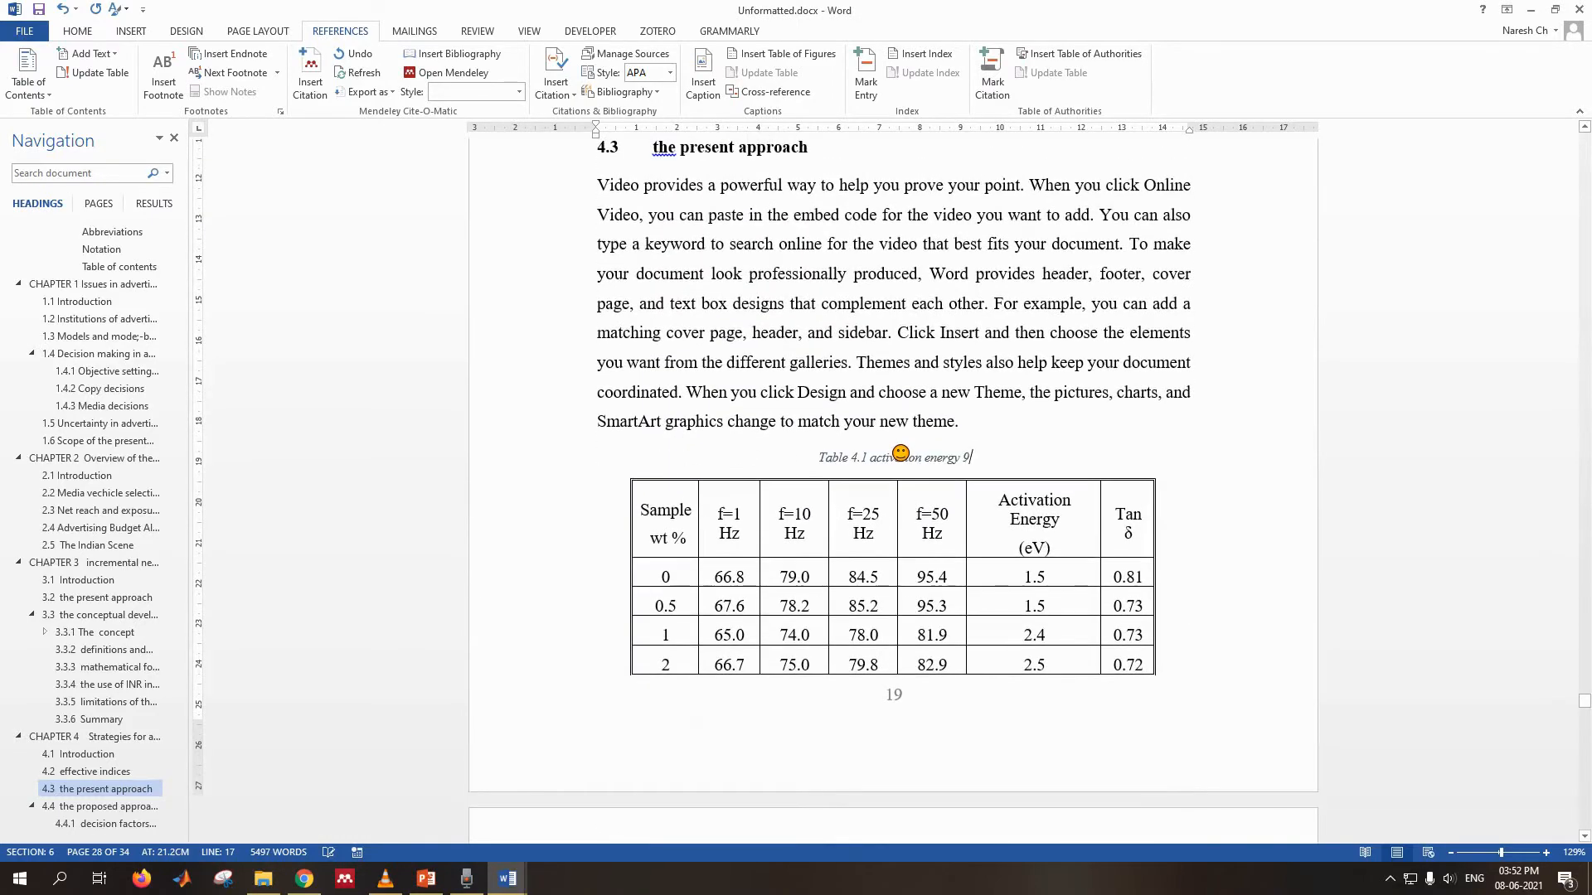
- Add a line above the table in section 4.4.2 and insert the Table caption "activation energy 10" there
scroll(901, 453, "down", 20)
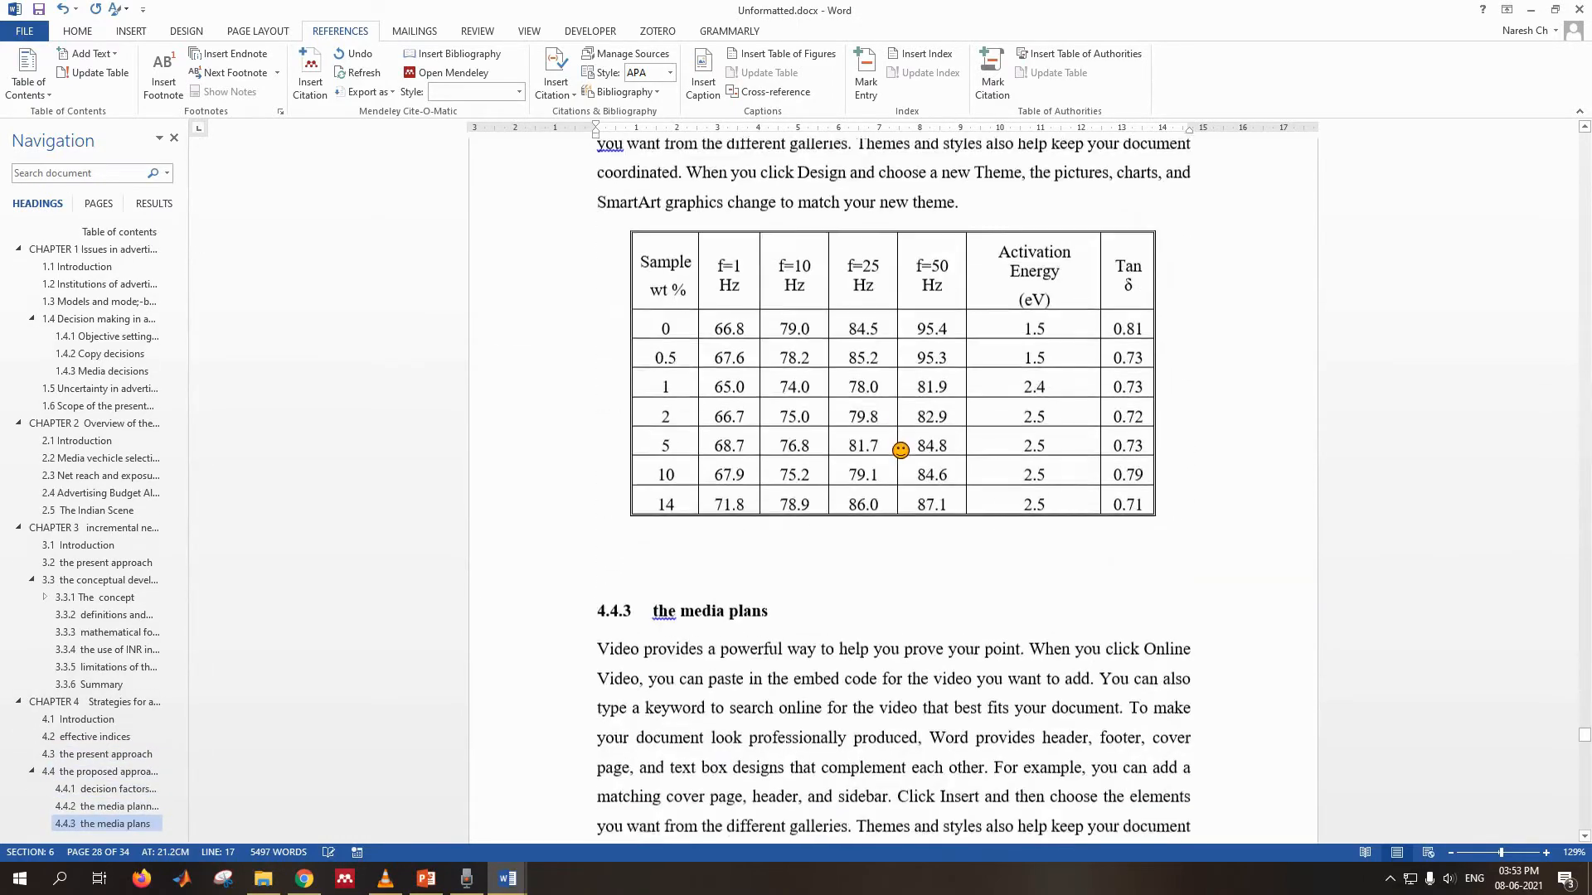
scroll(900, 450, "up", 3)
left_click(988, 500)
key("Return")
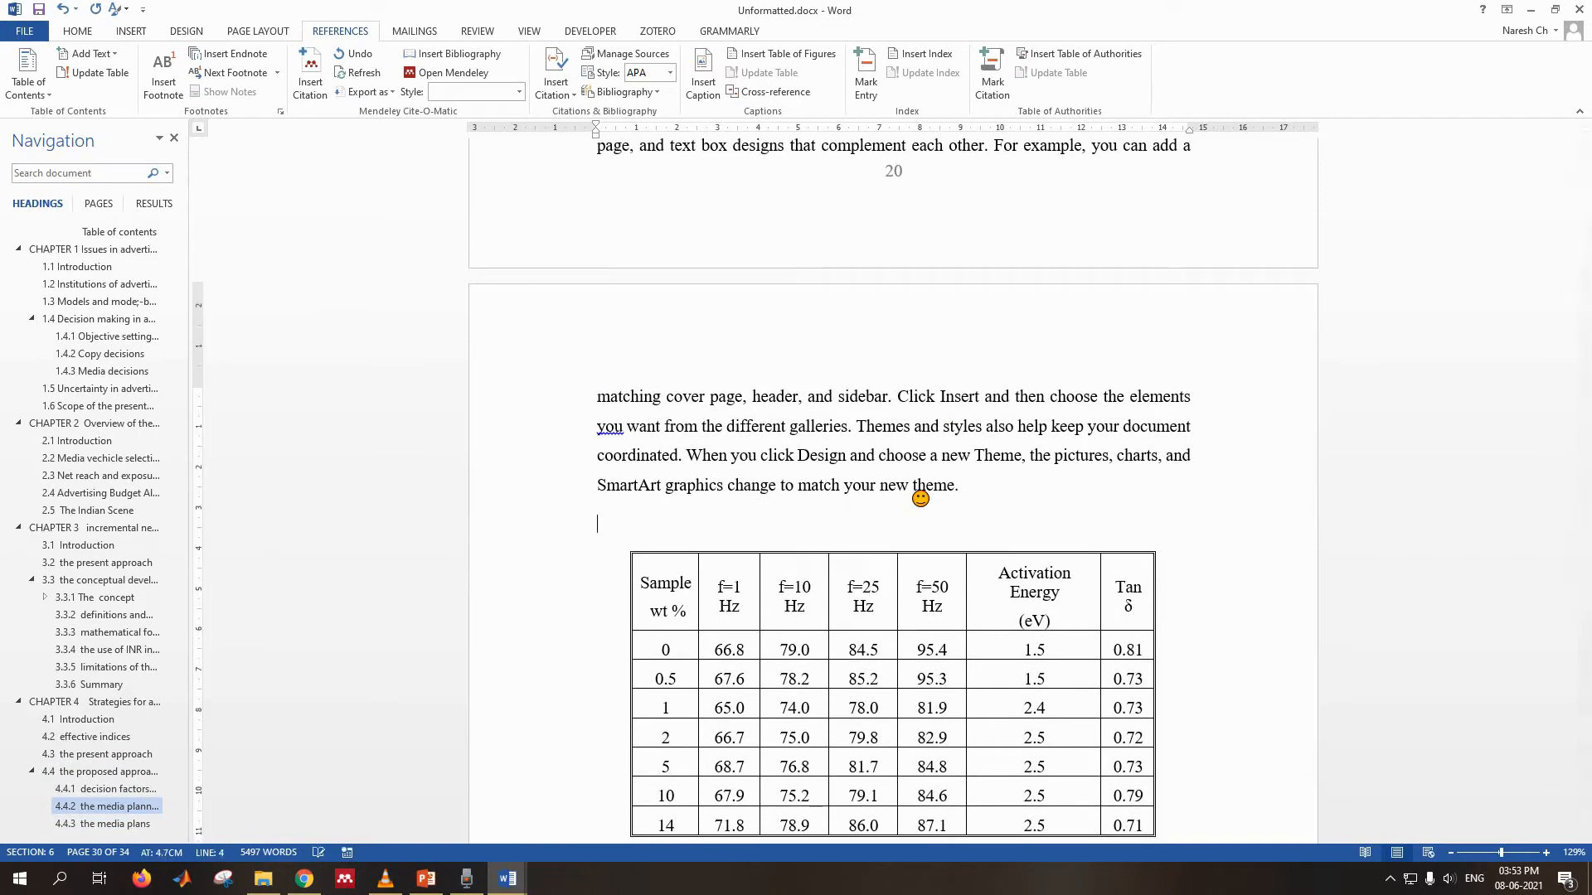
left_click(703, 82)
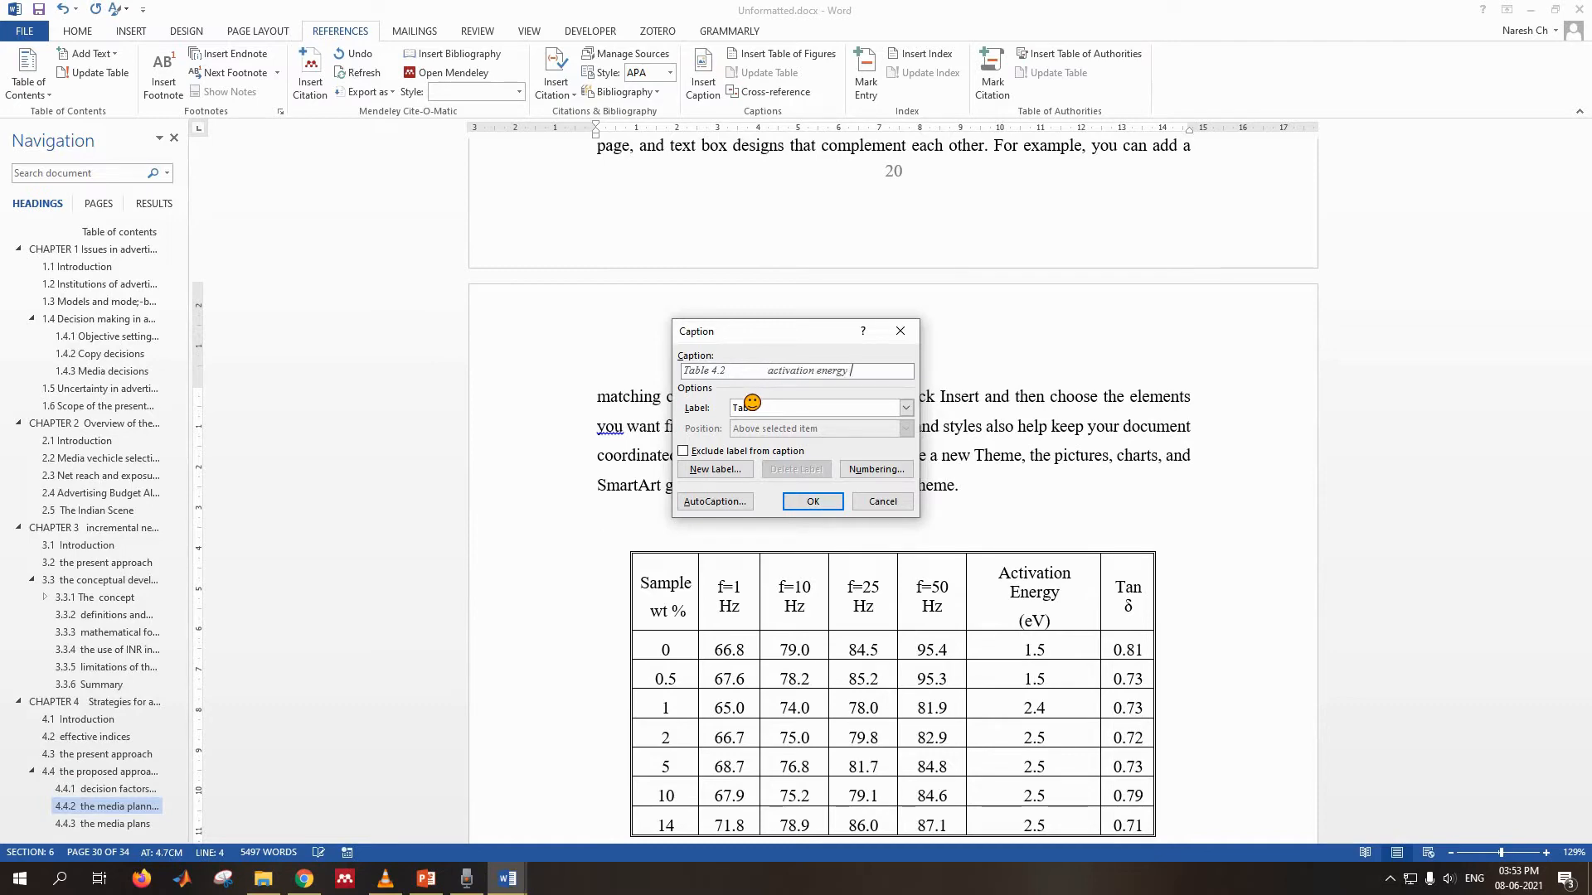
left_click(812, 501)
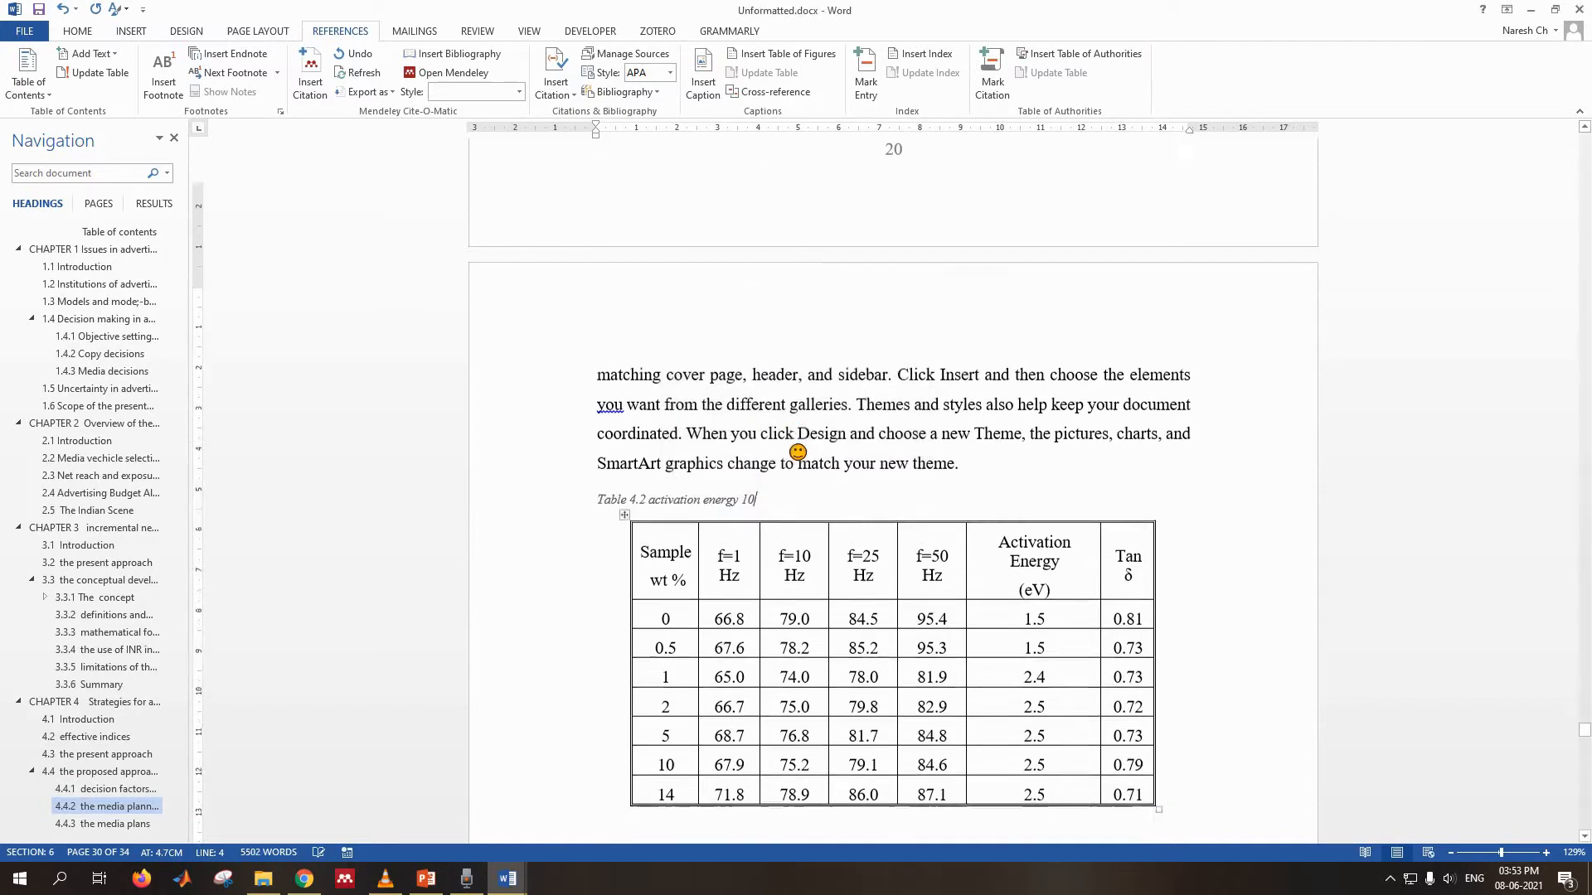
scroll(800, 451, "down", 5)
scroll(808, 420, "down", 20)
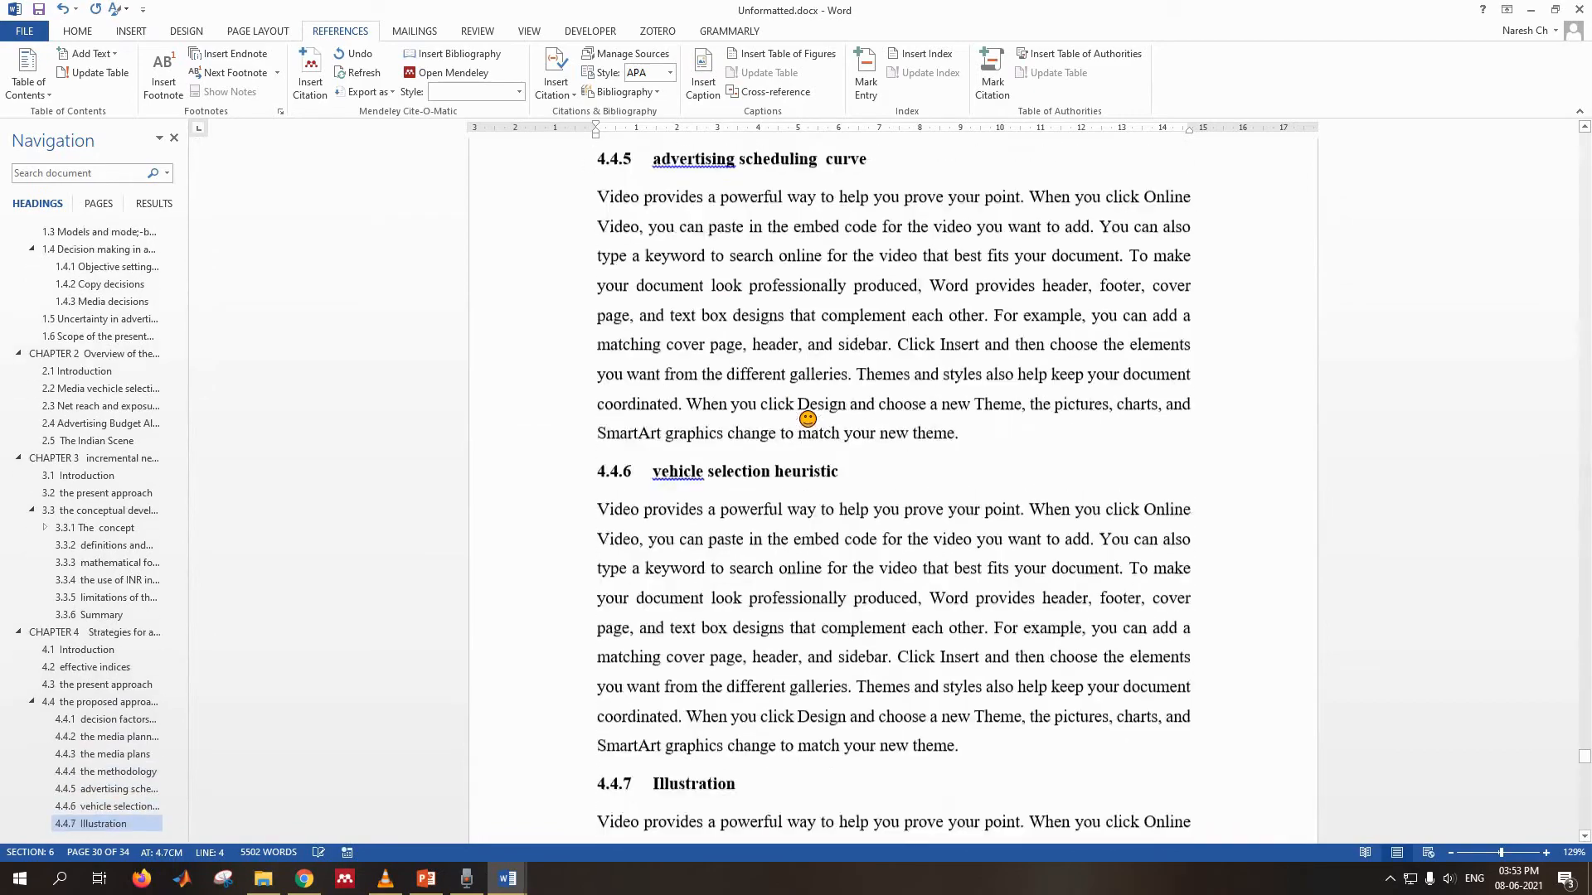
scroll(820, 417, "down", 10)
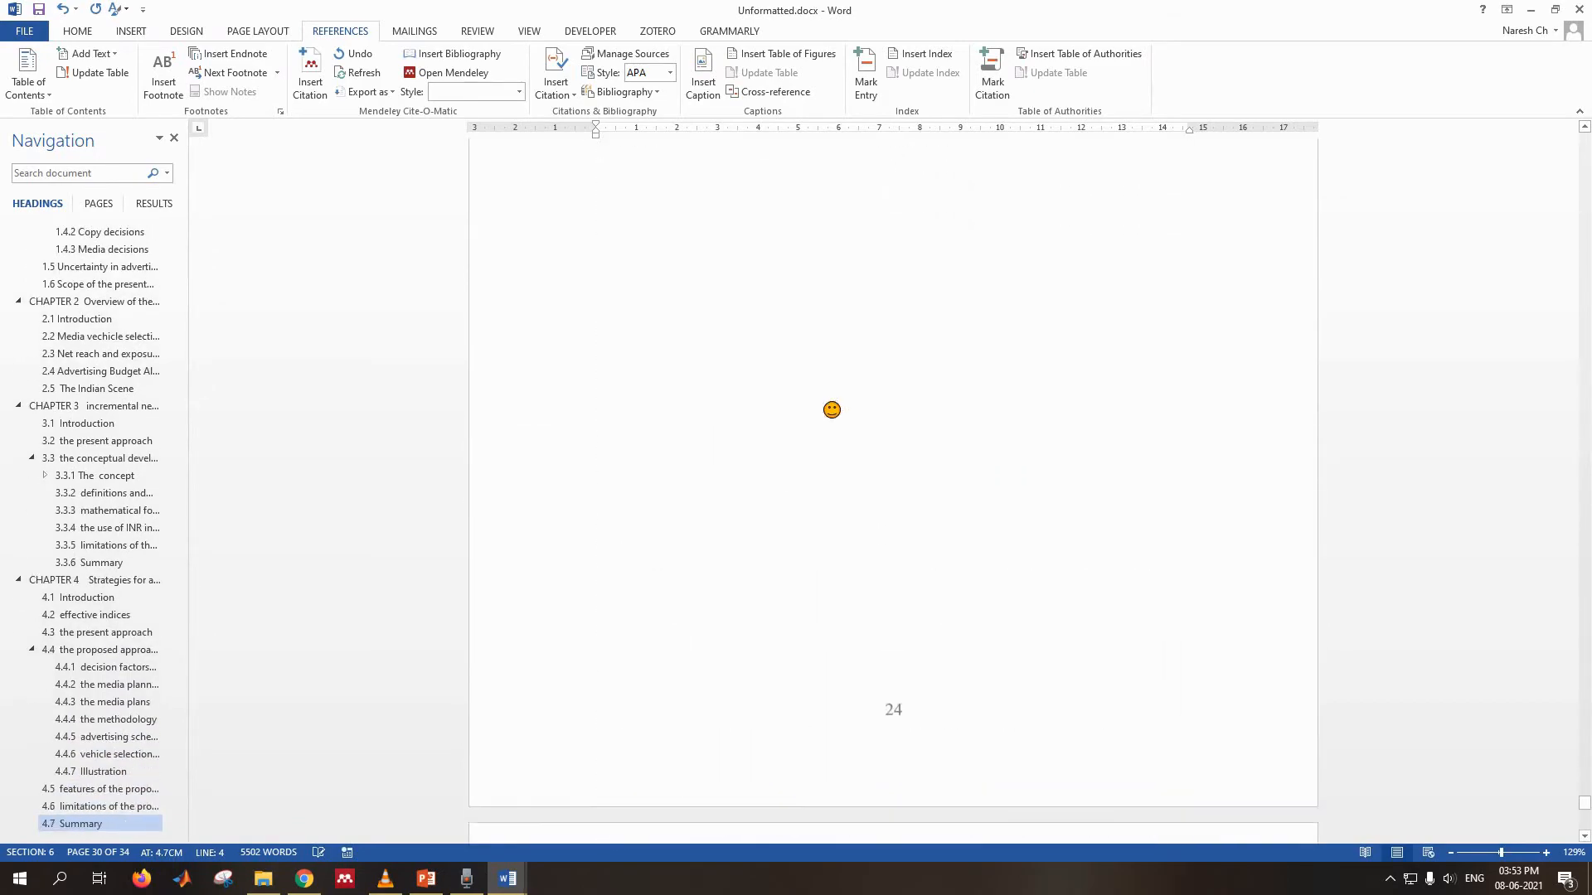
- Look through chapters 5 and 4 to check that every table has a caption above it
scroll(831, 409, "up", 10)
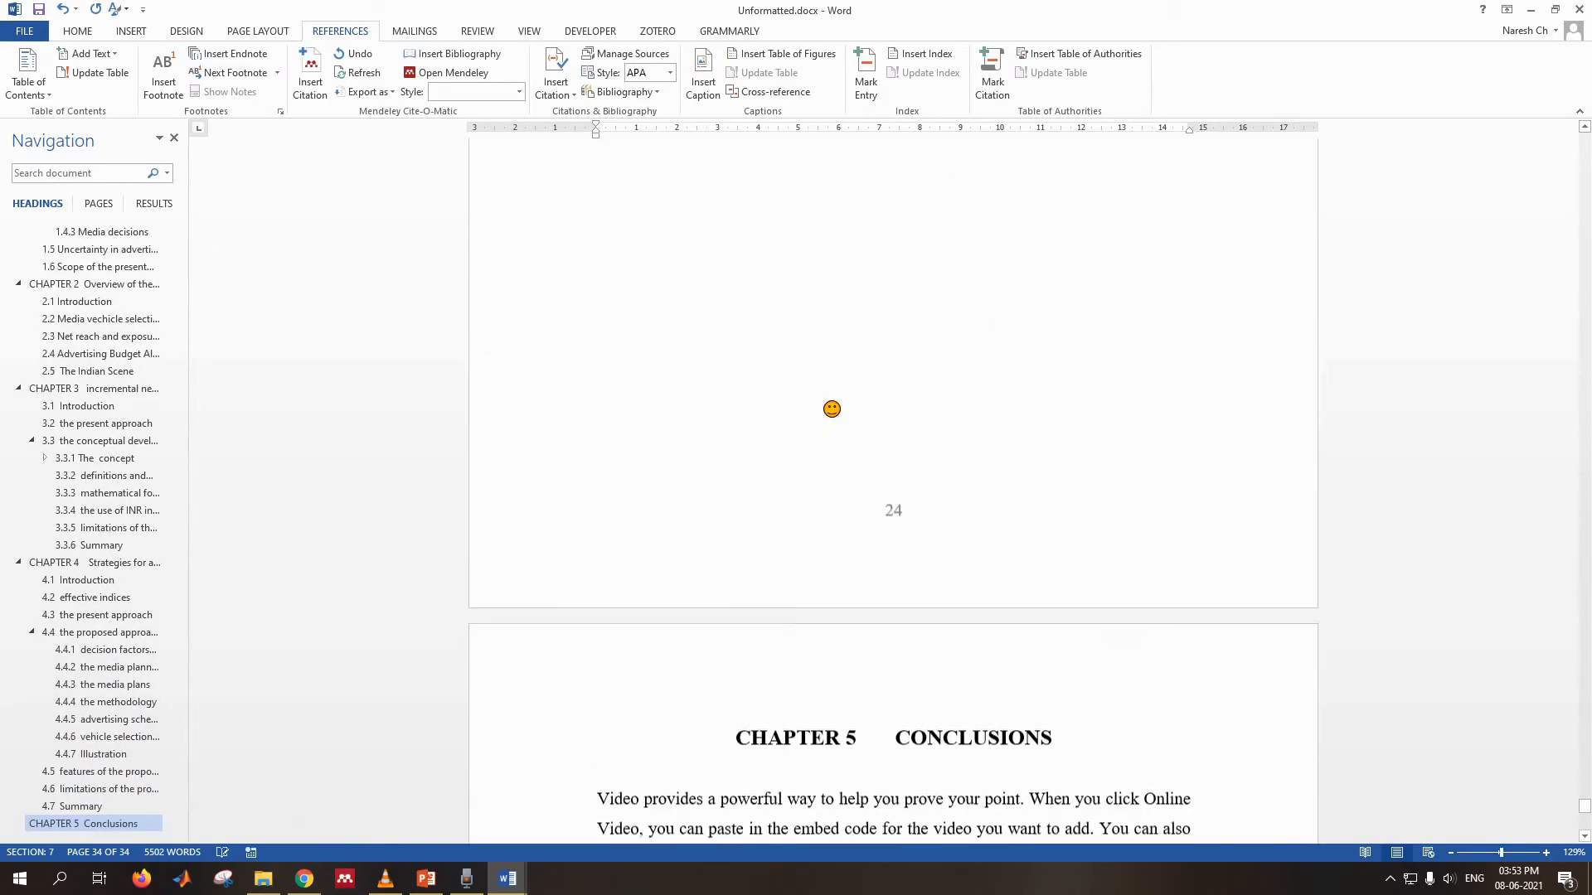
scroll(831, 404, "up", 15)
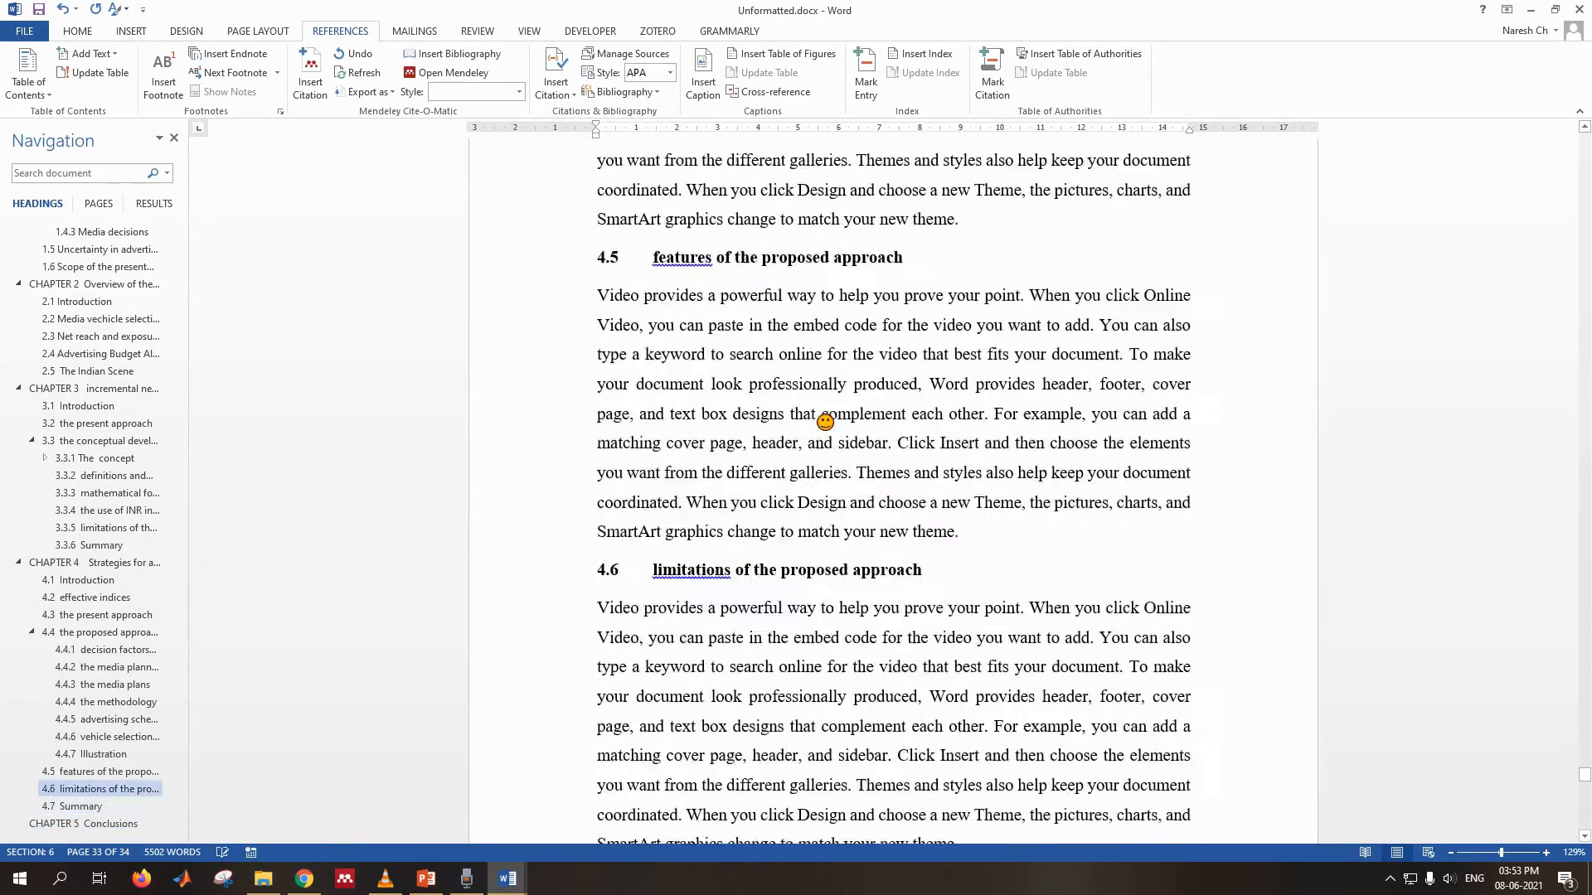
scroll(816, 459, "up", 4)
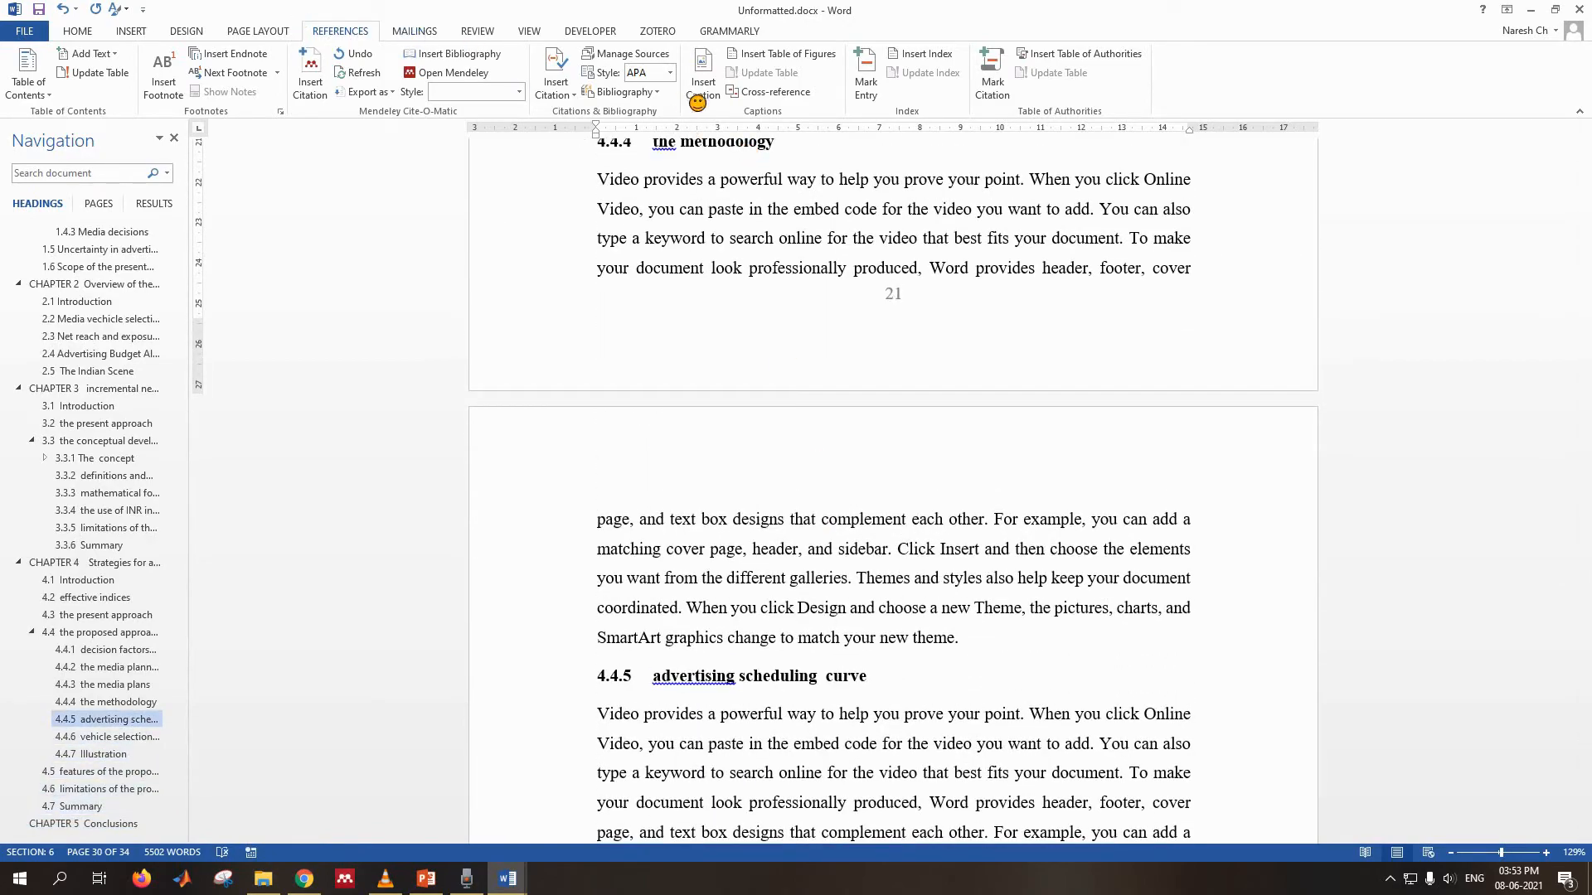
scroll(856, 331, "up", 4)
scroll(855, 332, "up", 3)
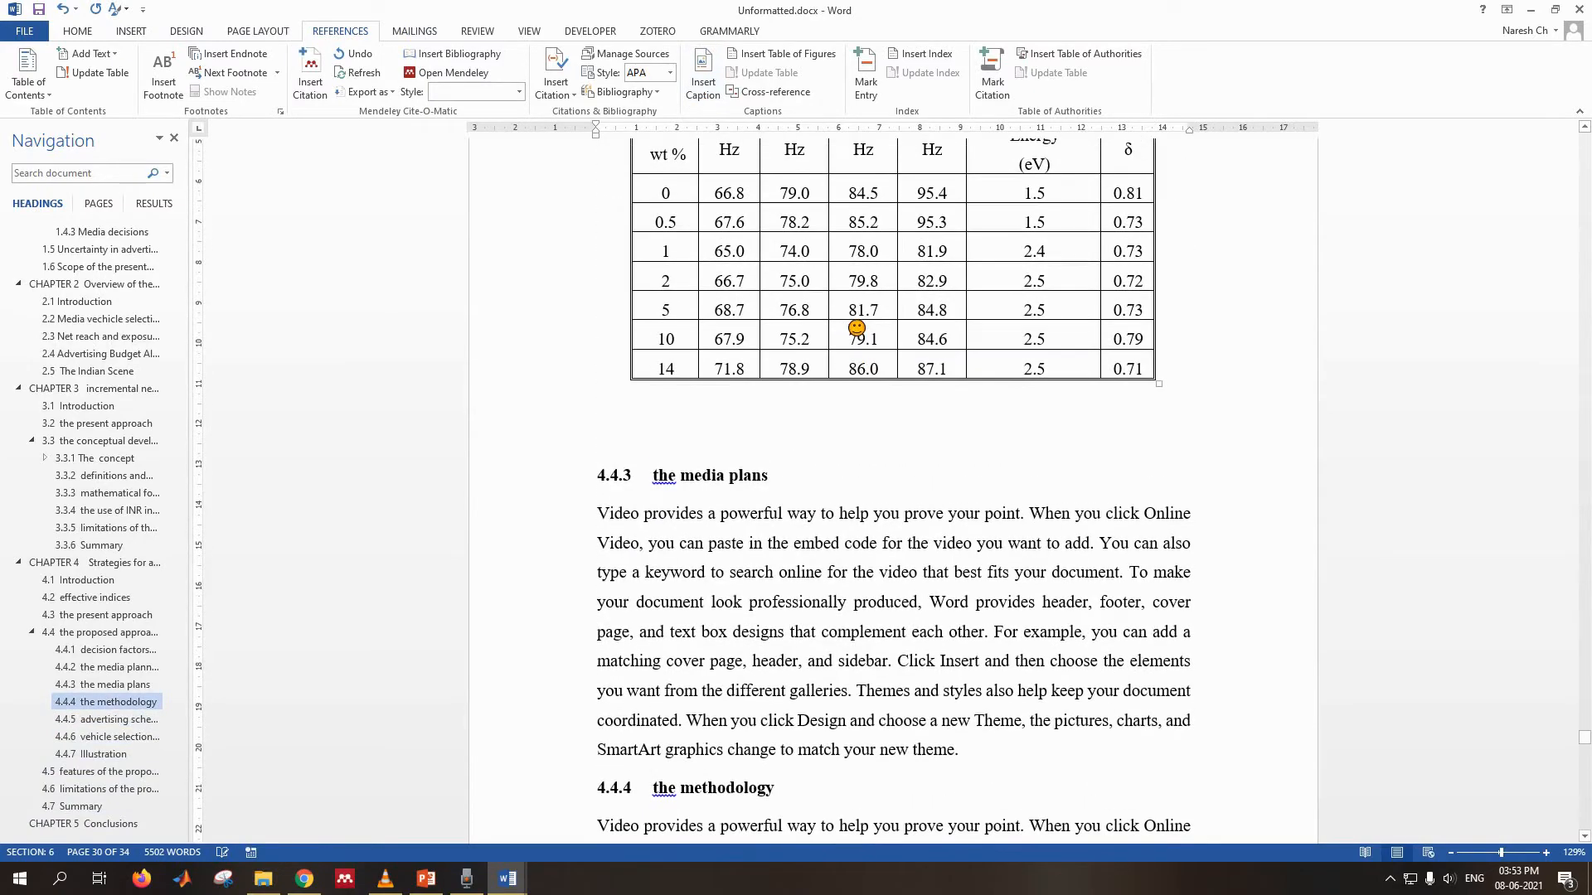
scroll(852, 315, "up", 15)
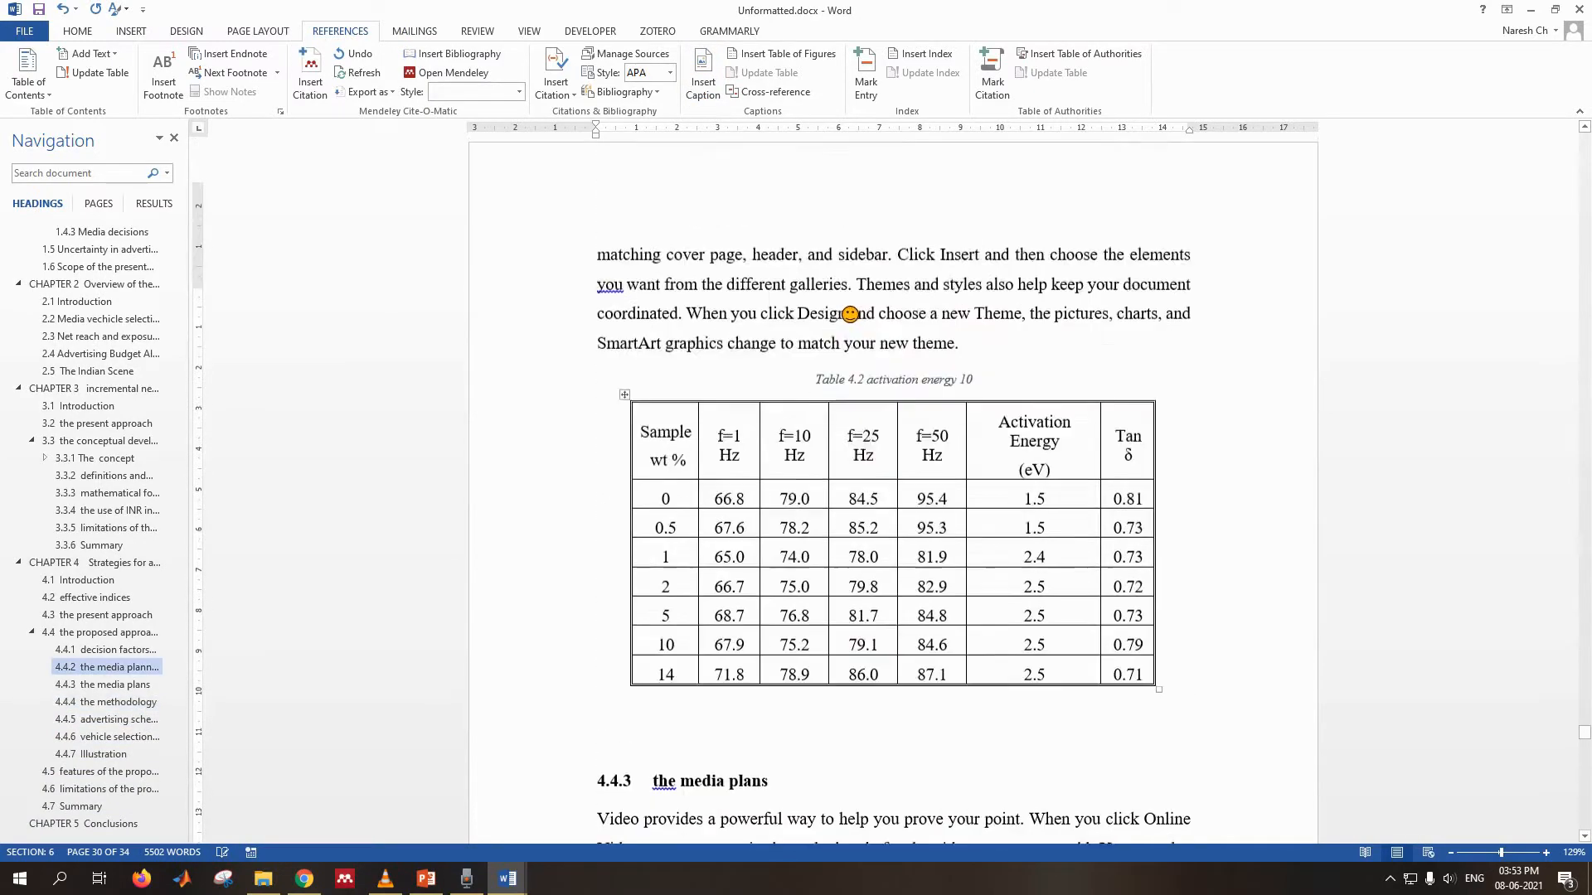
scroll(852, 306, "up", 3)
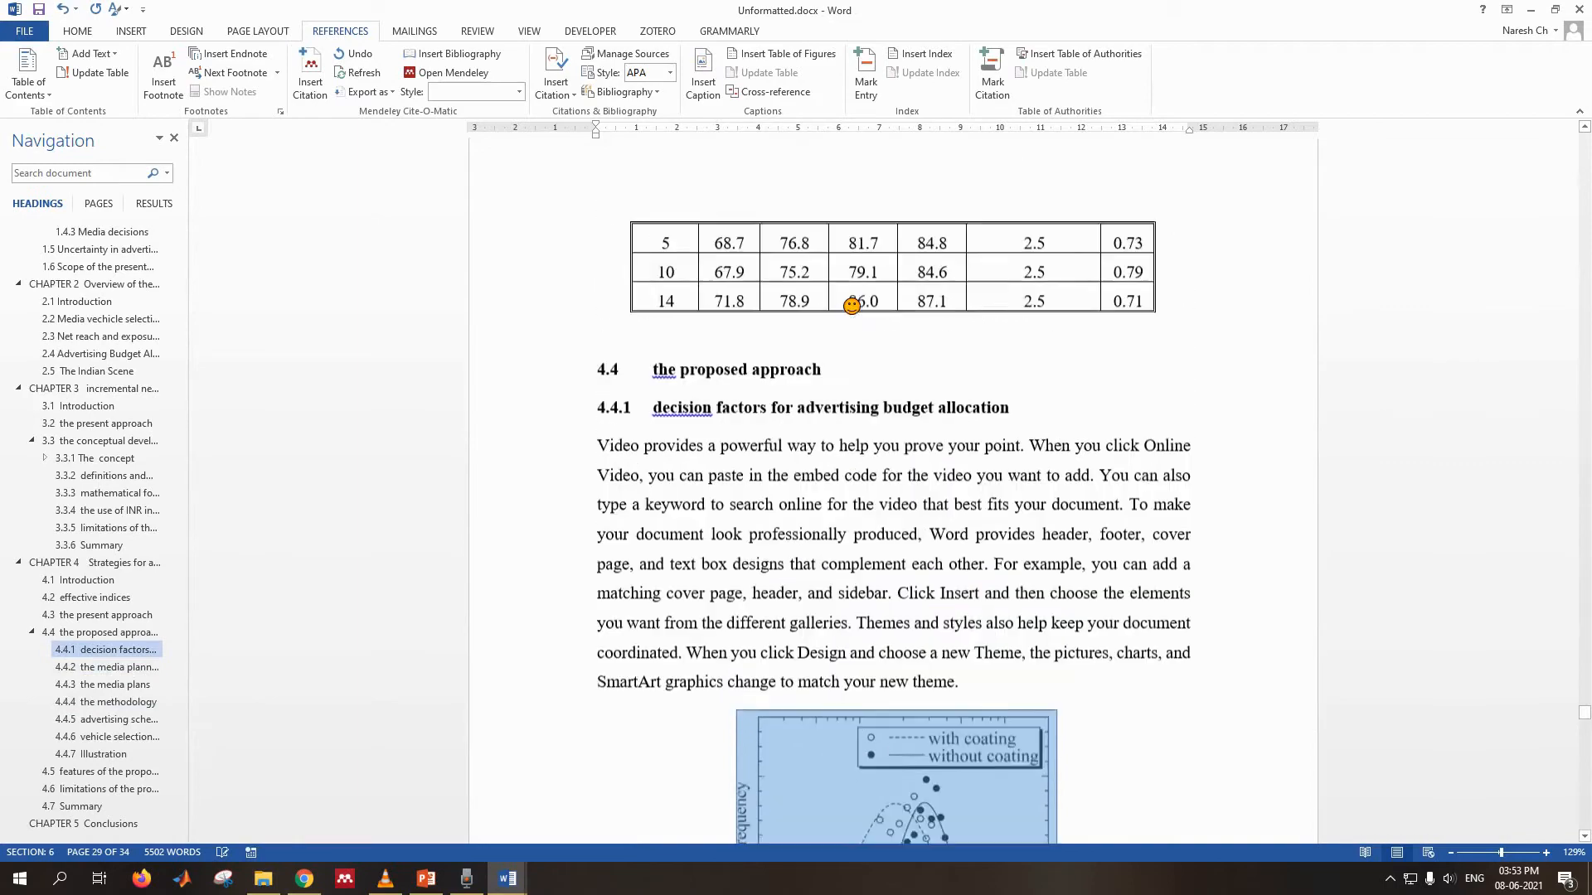
scroll(848, 306, "up", 15)
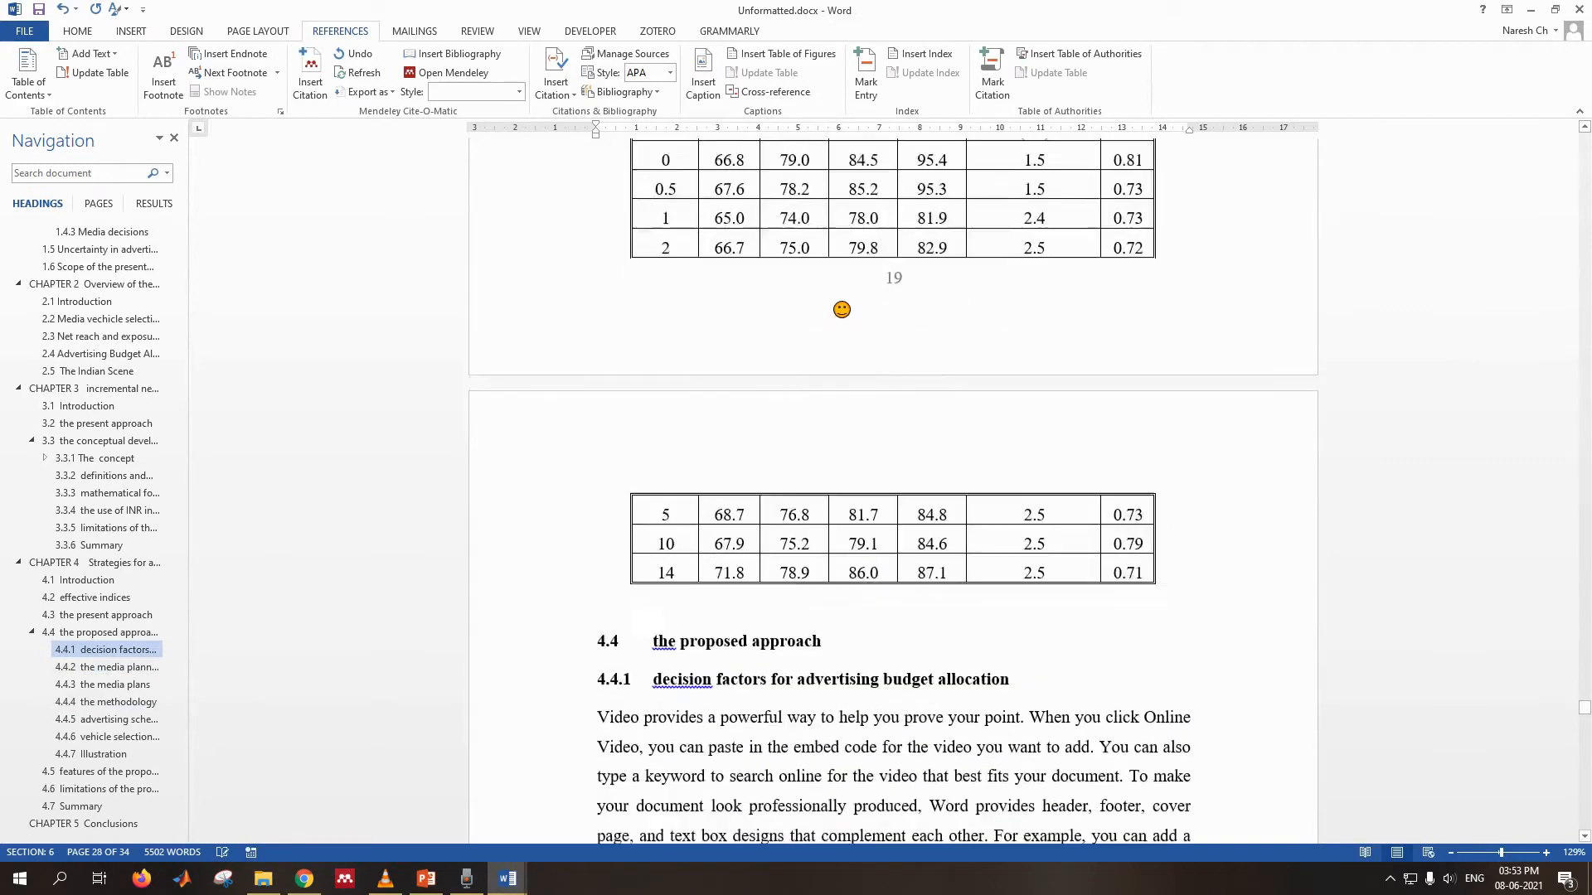
scroll(842, 304, "down", 15)
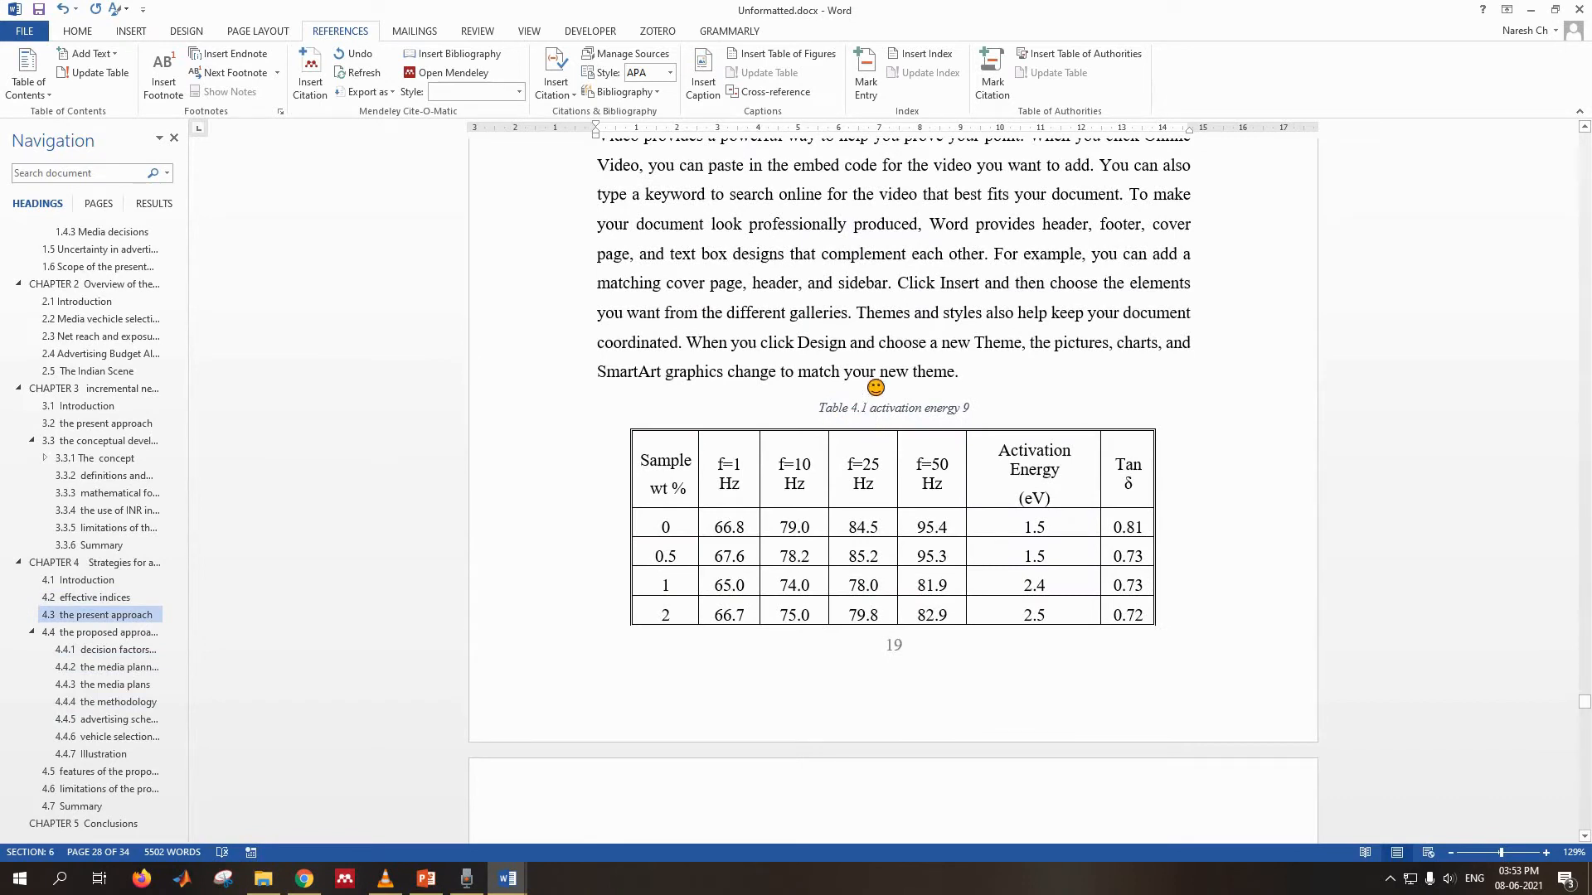
scroll(874, 422, "up", 10)
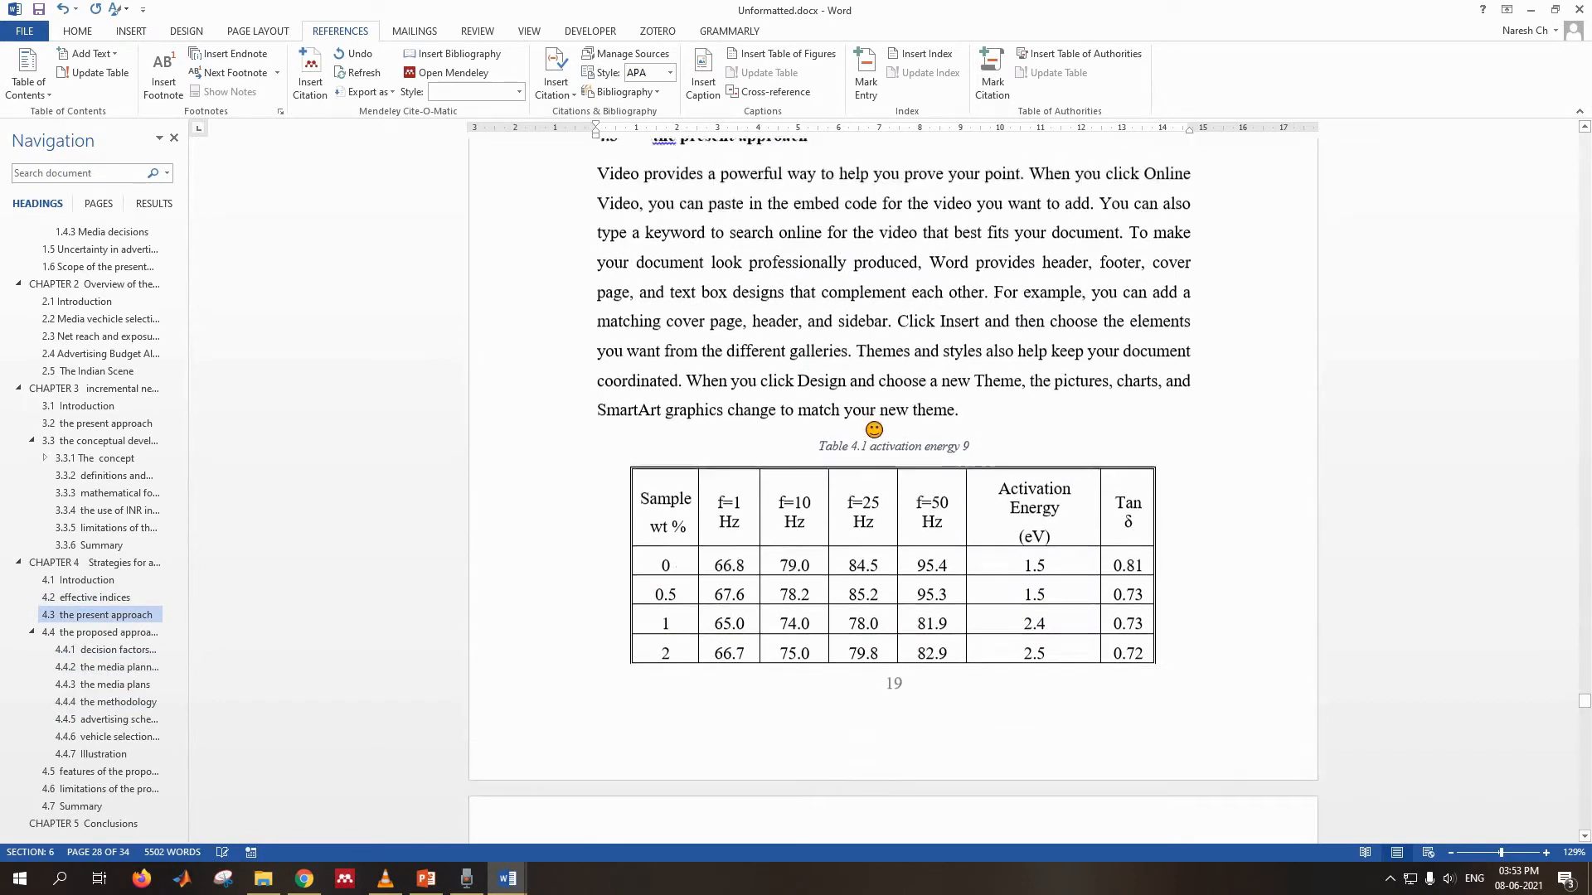
scroll(874, 429, "up", 15)
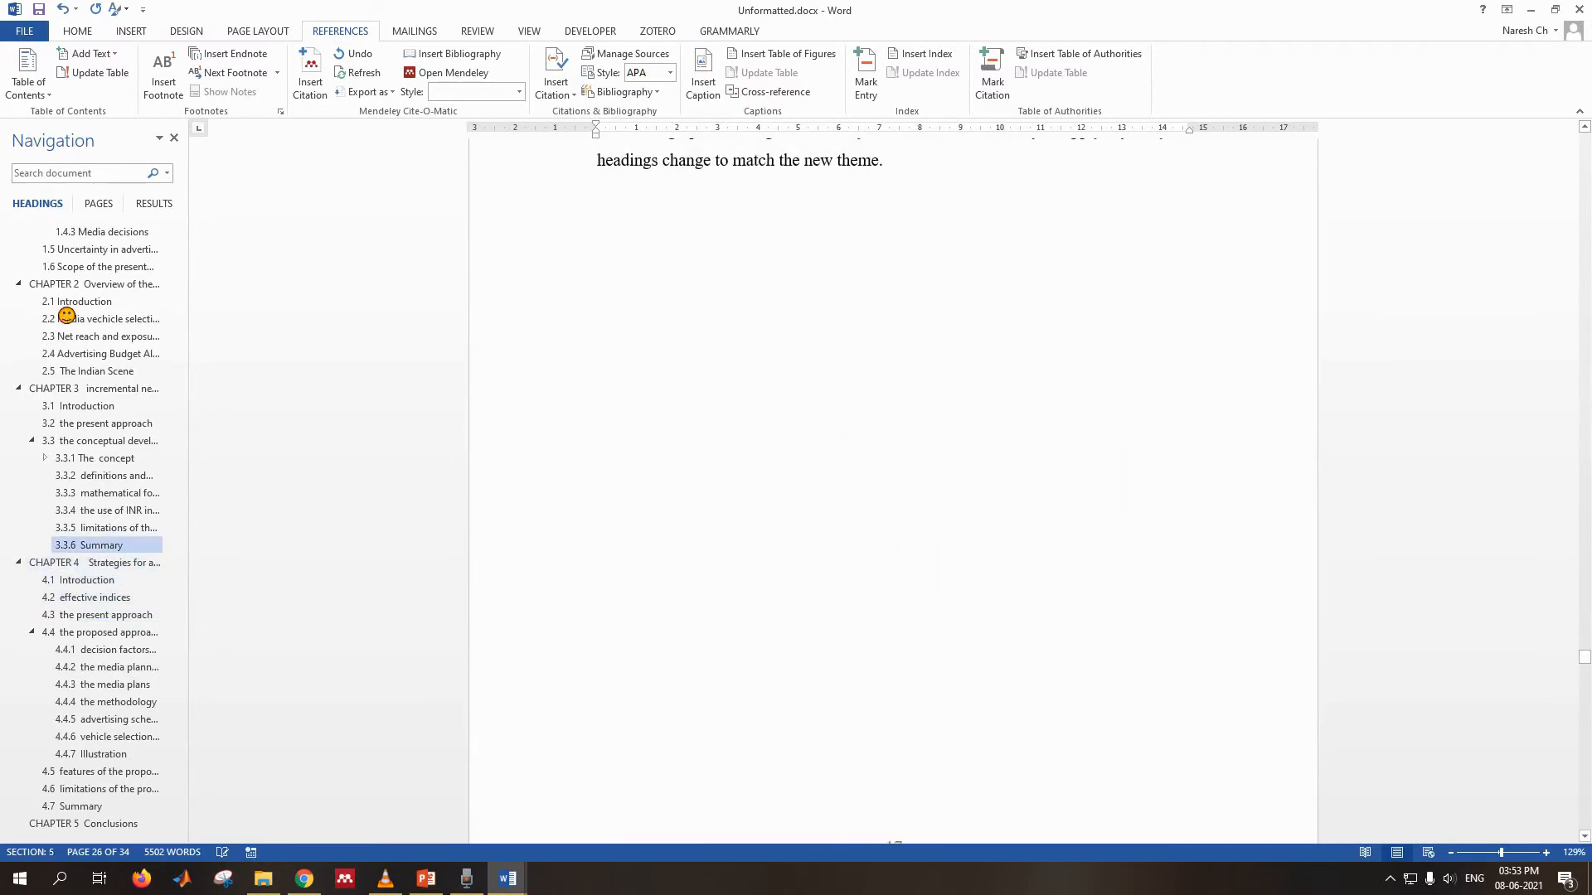
- Go to the List of Figures page, show the formatting marks and add an empty line between the heading and the page break
scroll(97, 363, "up", 5)
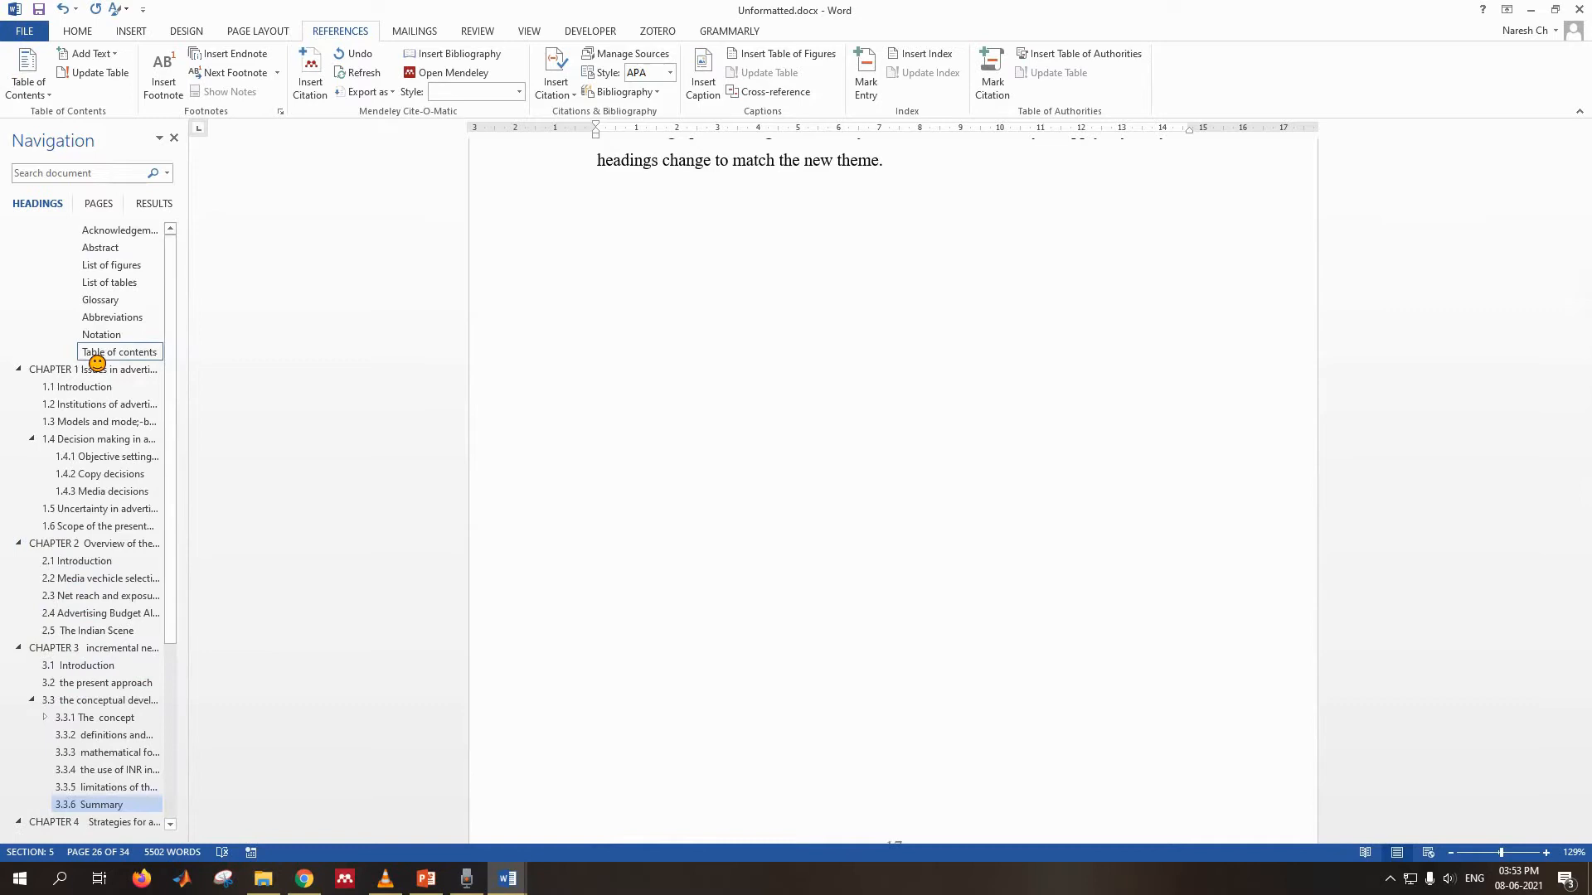
left_click(126, 272)
scroll(900, 377, "up", 3)
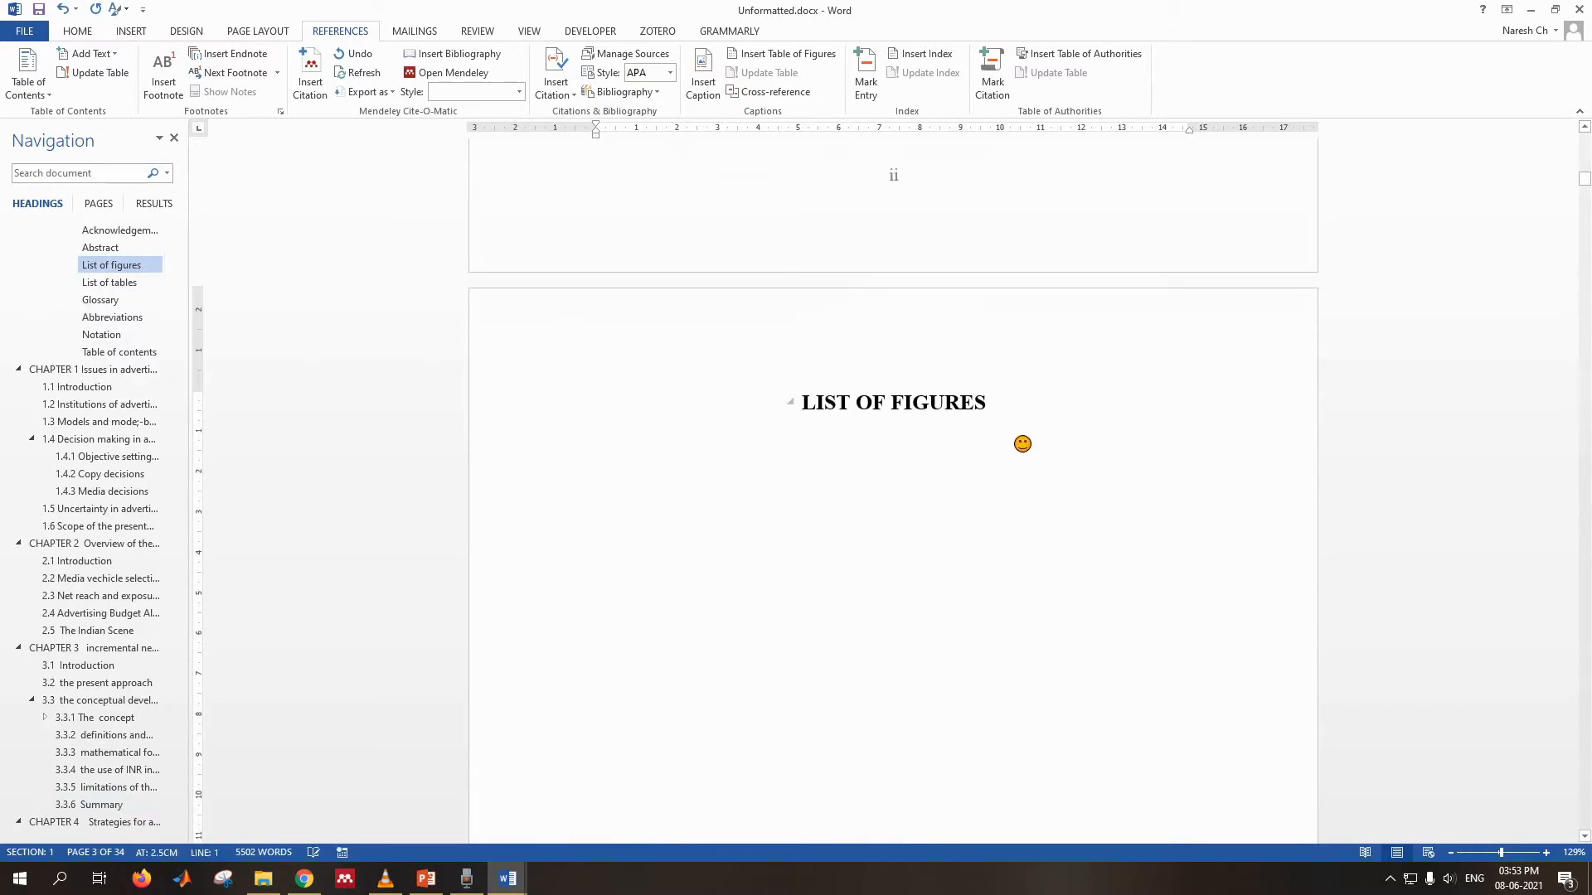
left_click(145, 265)
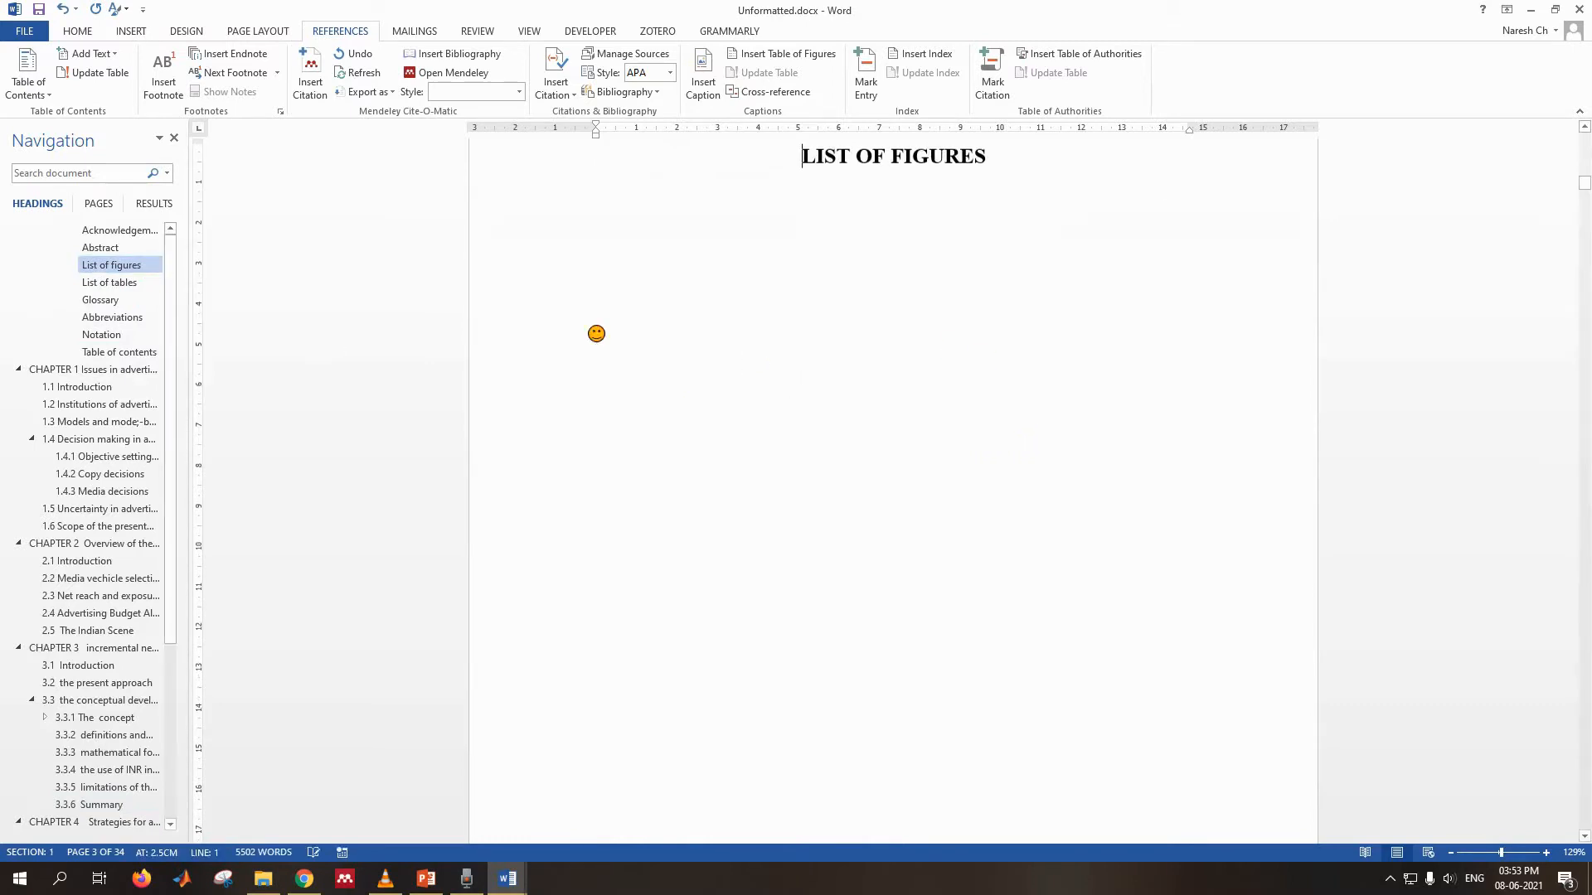
scroll(829, 315, "up", 2)
scroll(992, 293, "up", 2)
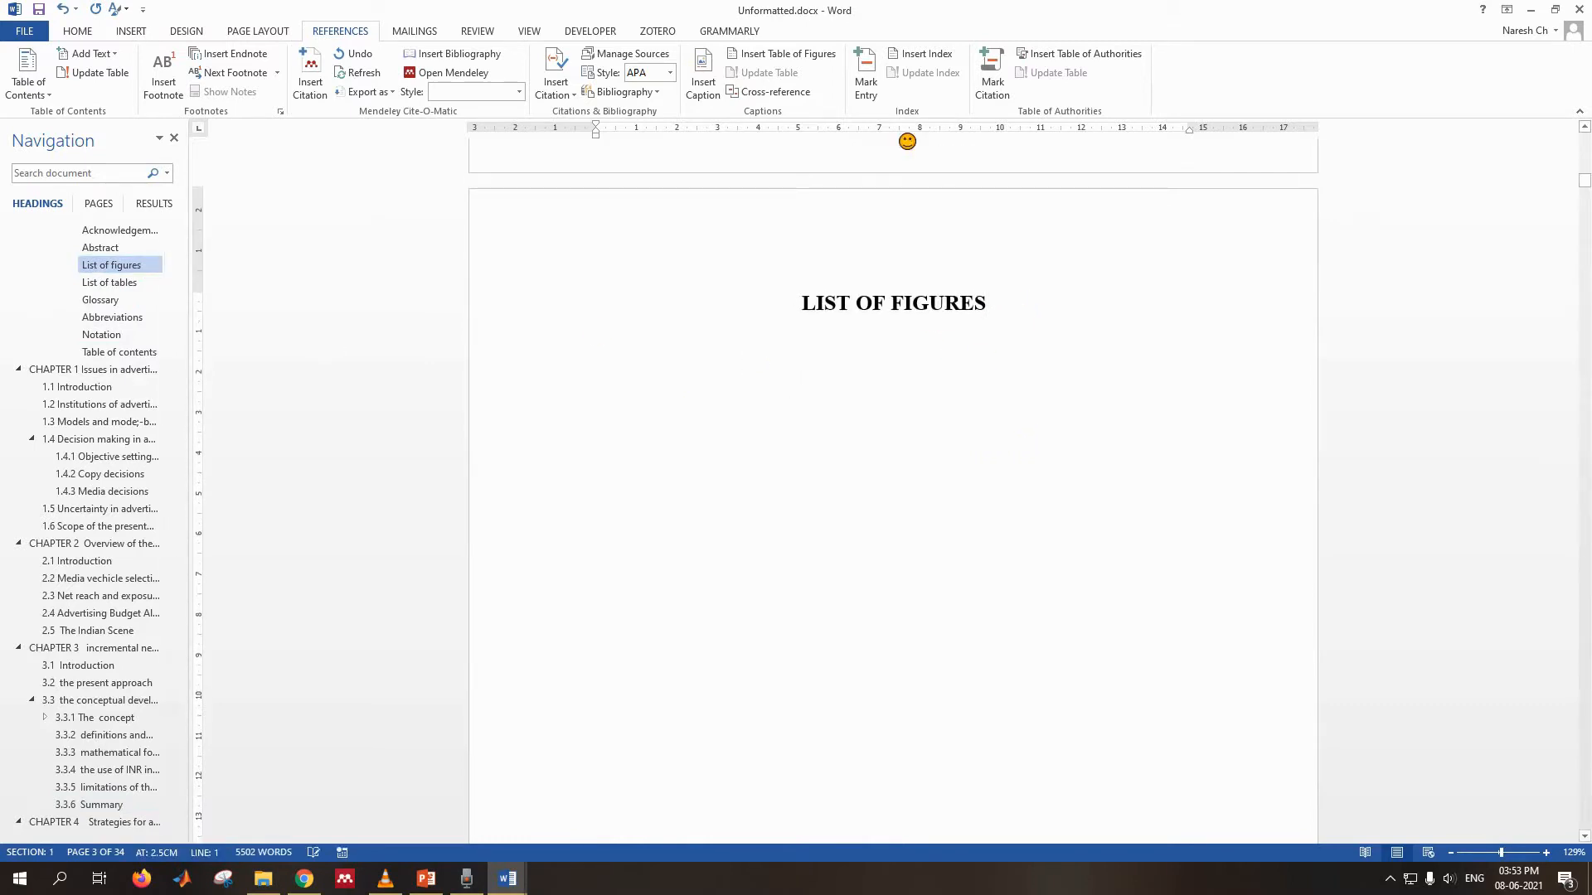
left_click(73, 35)
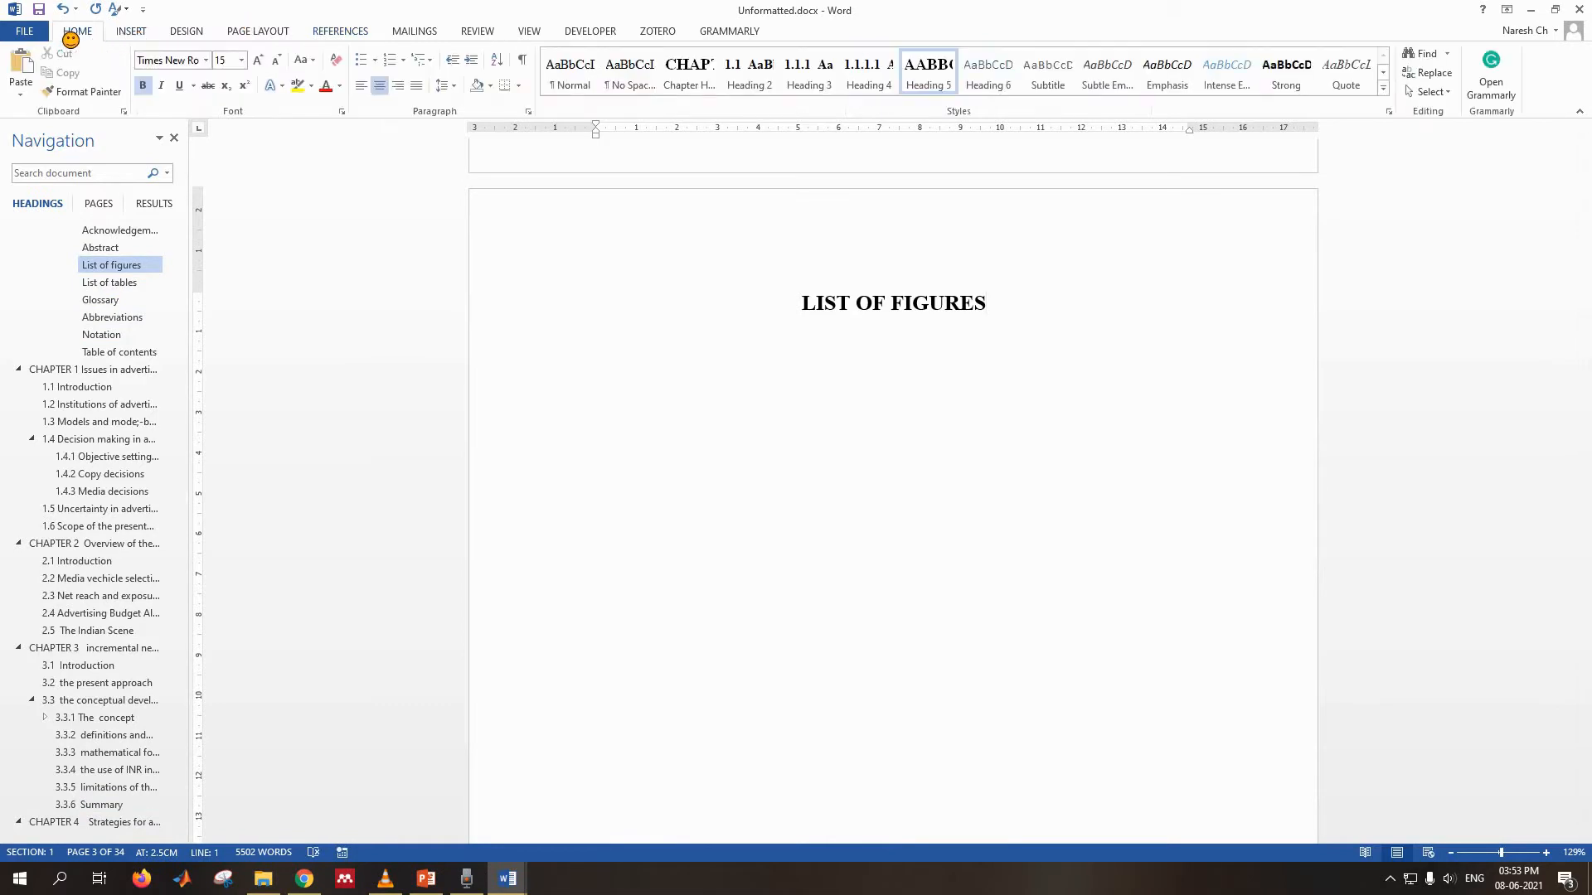
left_click(524, 60)
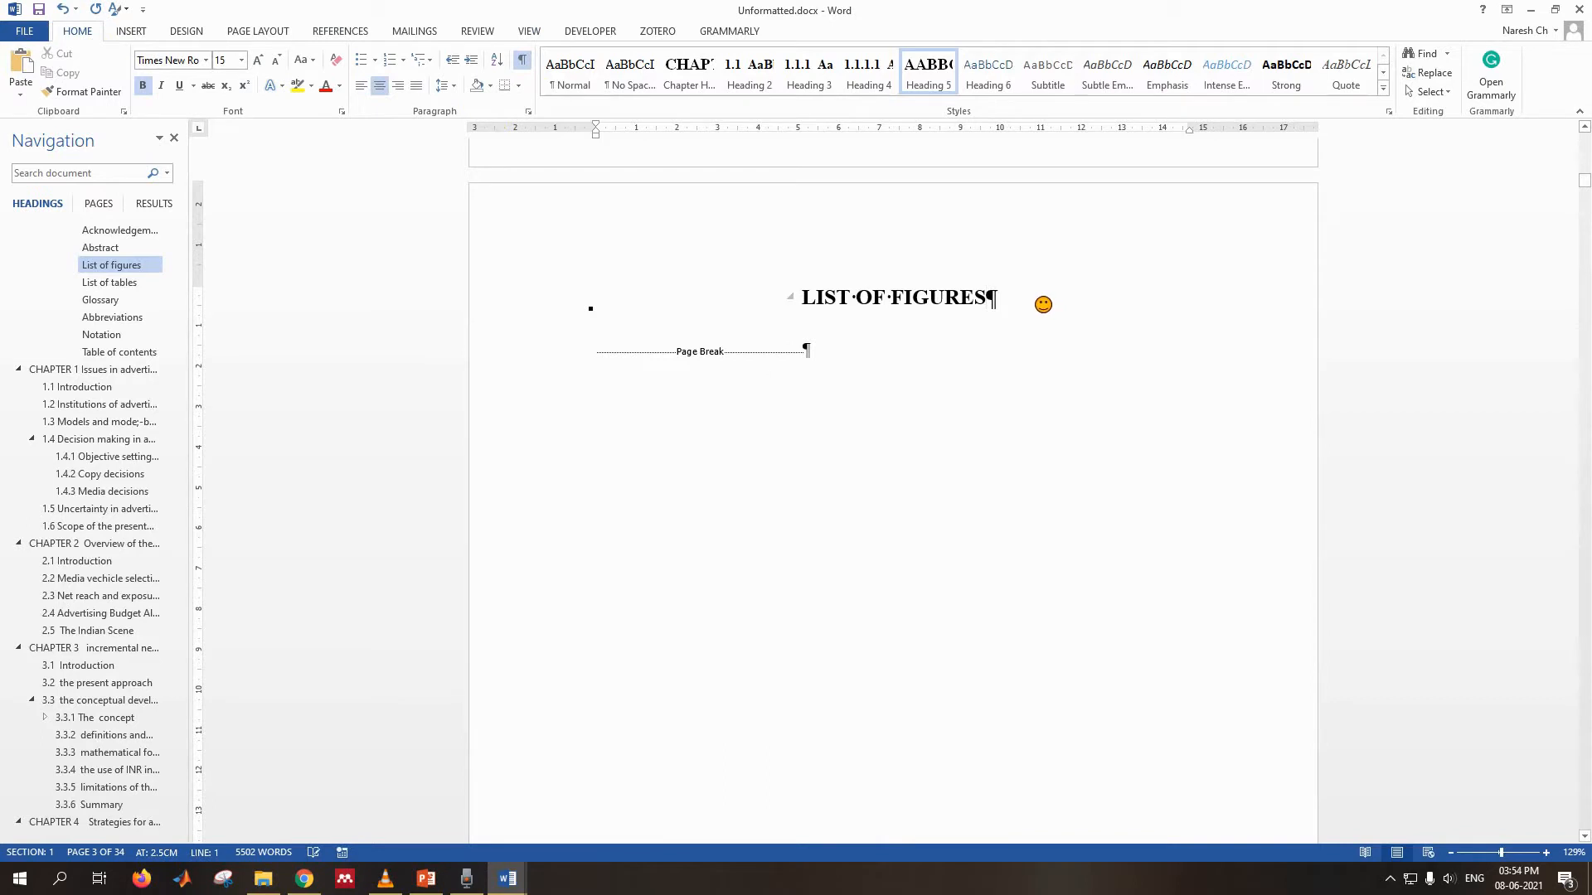
key("Return")
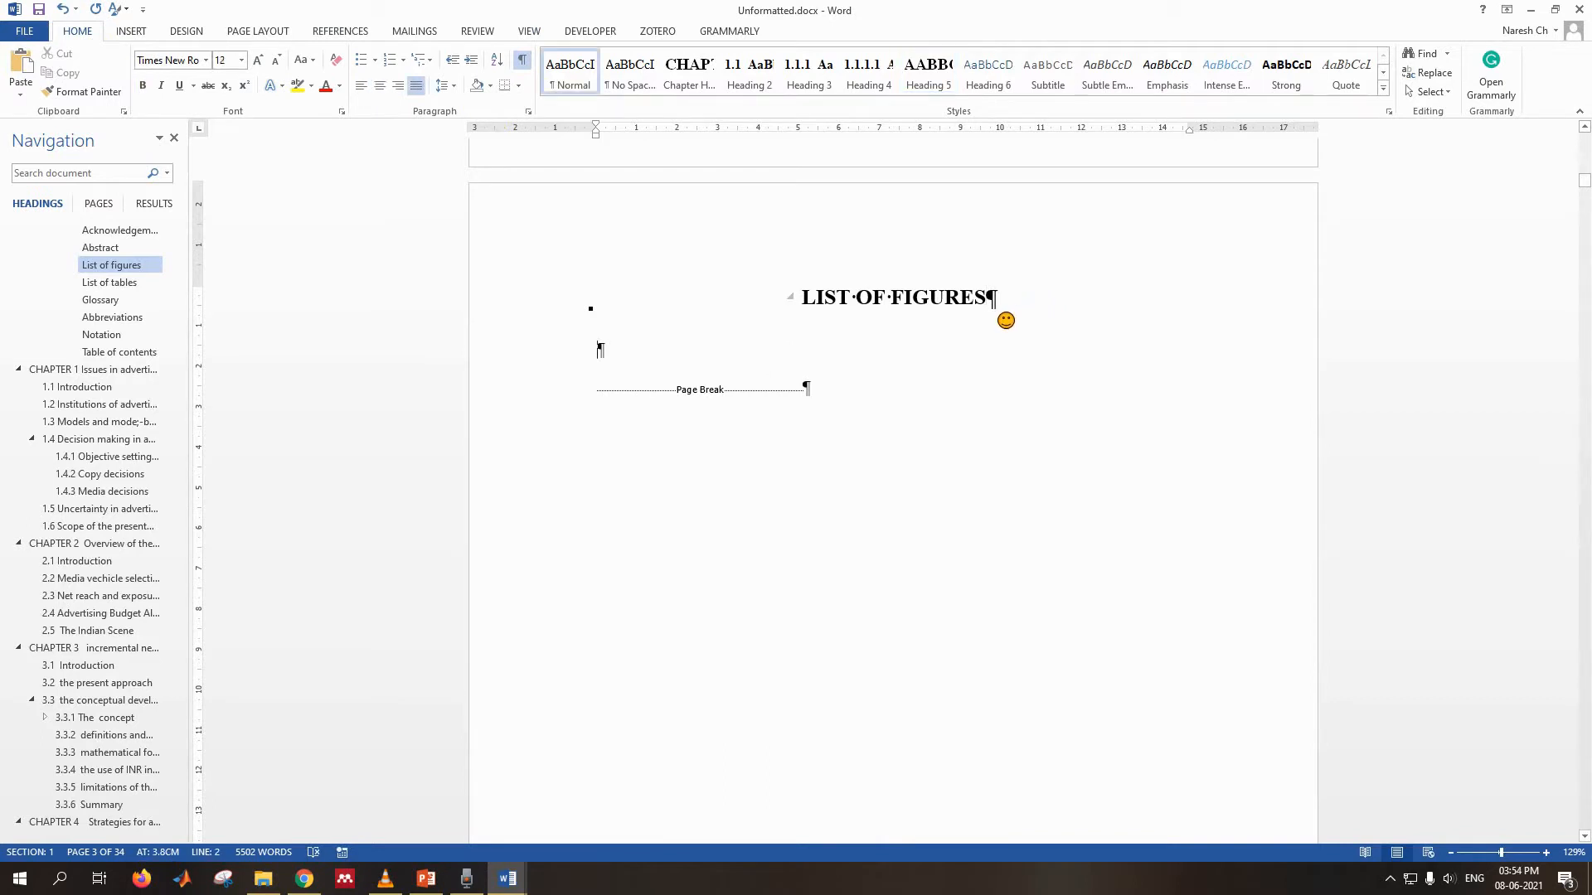
- Set up a table of figures with a dotted tab leader, the From template format and the Fig. caption label
left_click(340, 31)
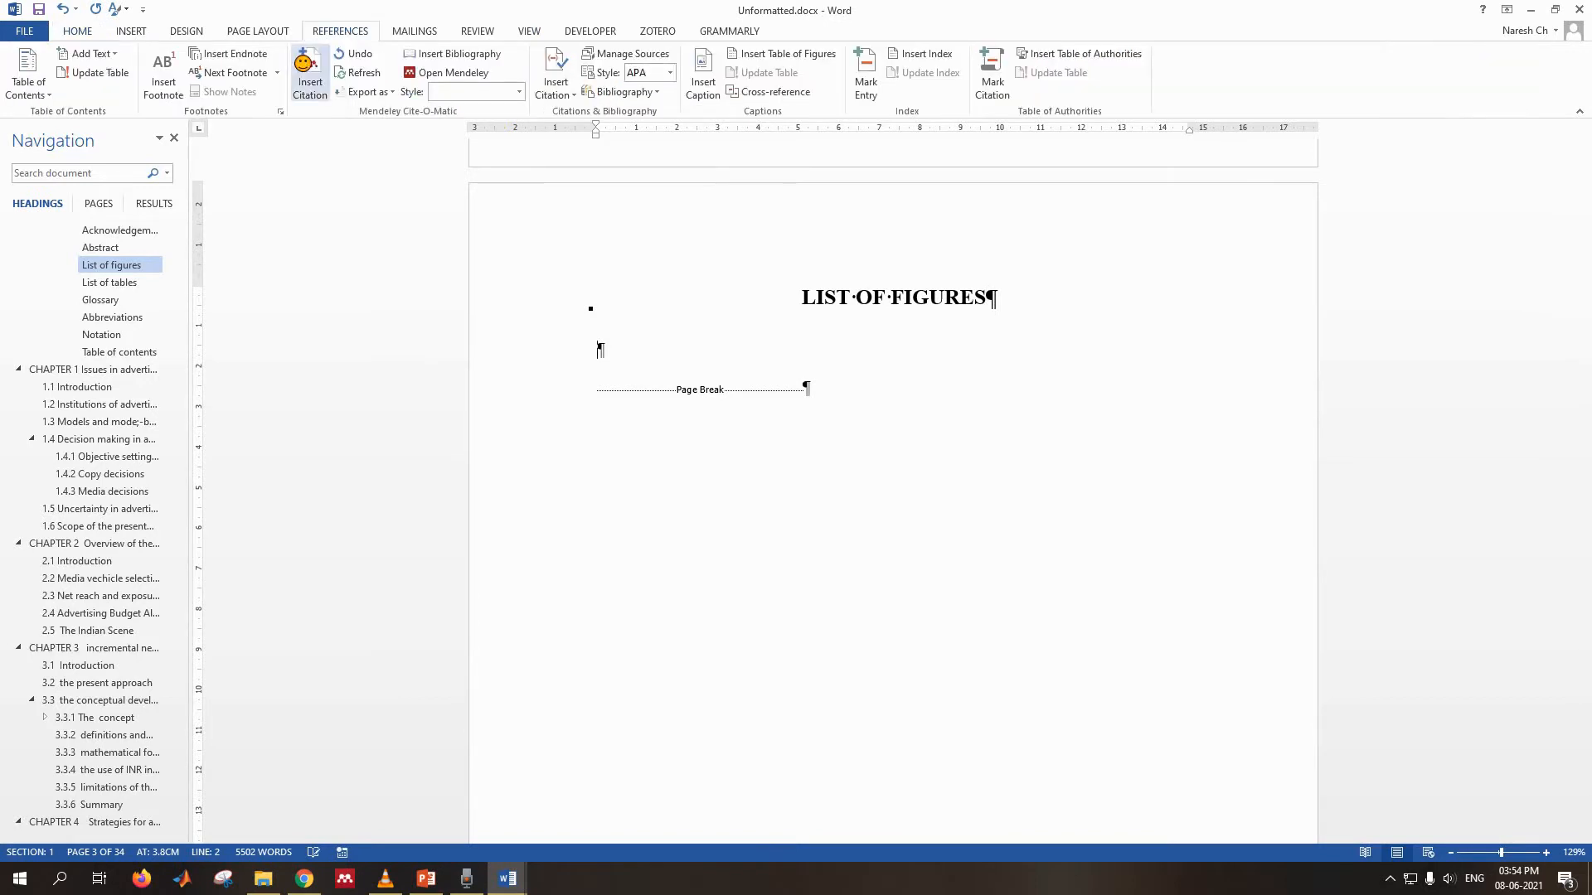
left_click(775, 57)
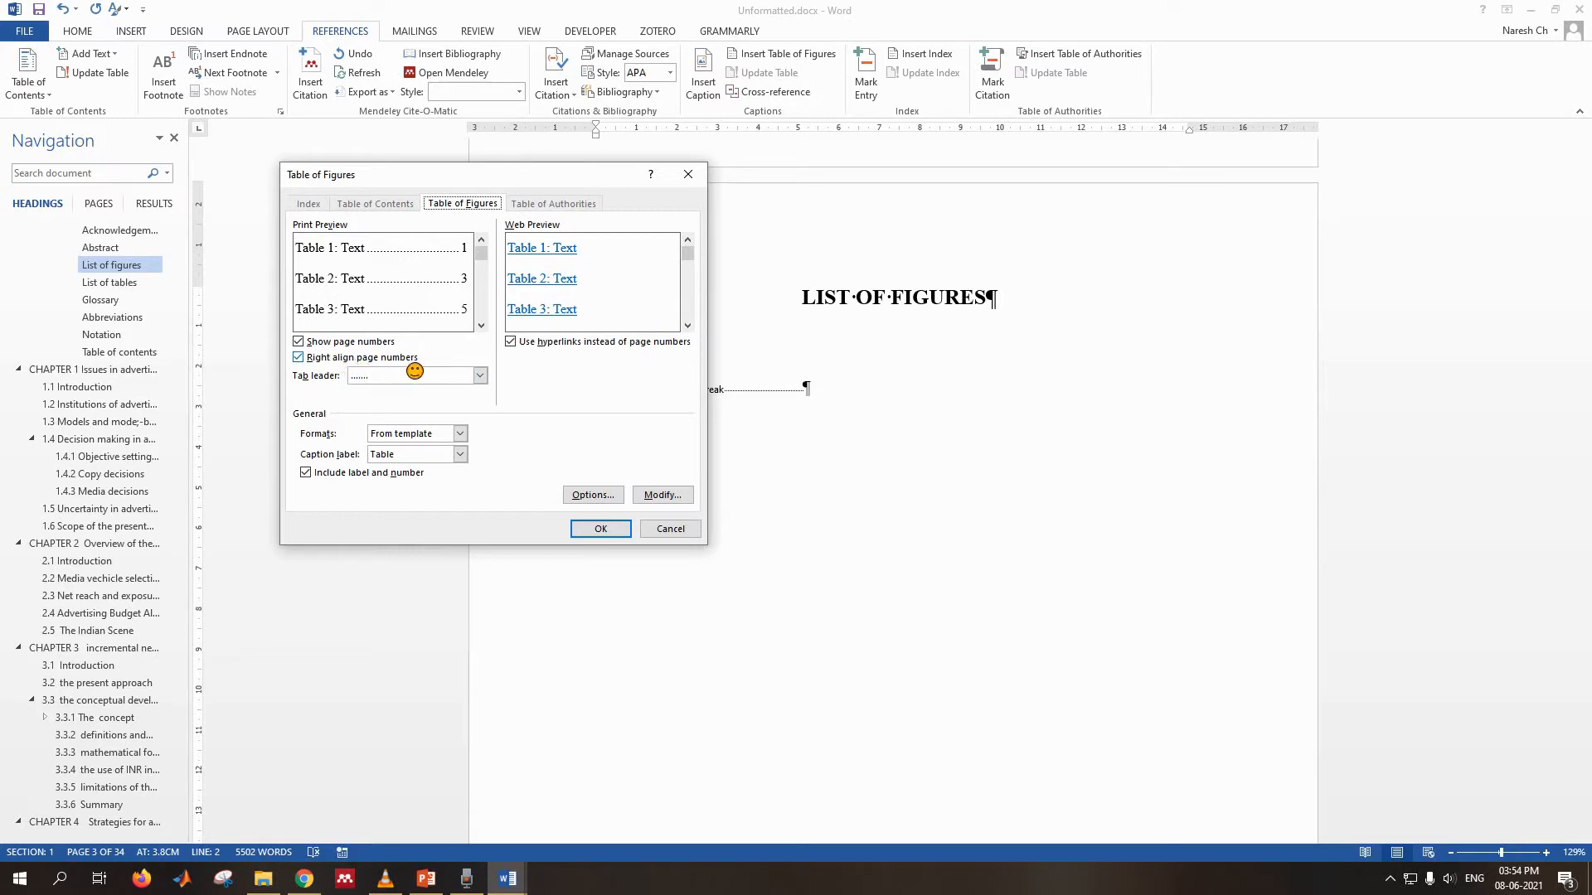
left_click(403, 379)
left_click(404, 383)
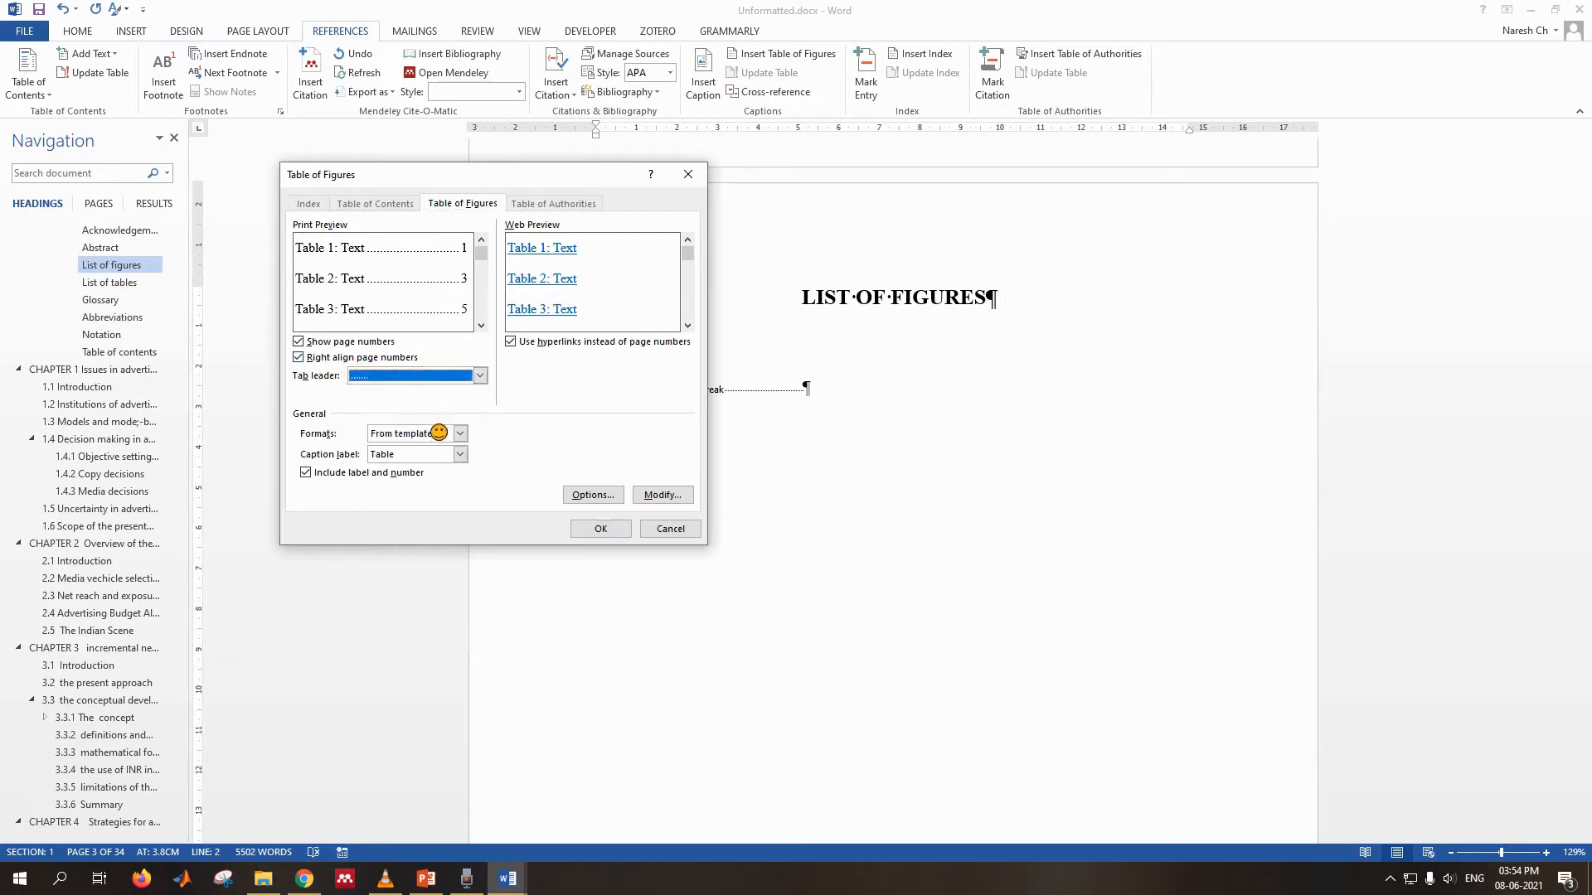
left_click(411, 439)
left_click(410, 446)
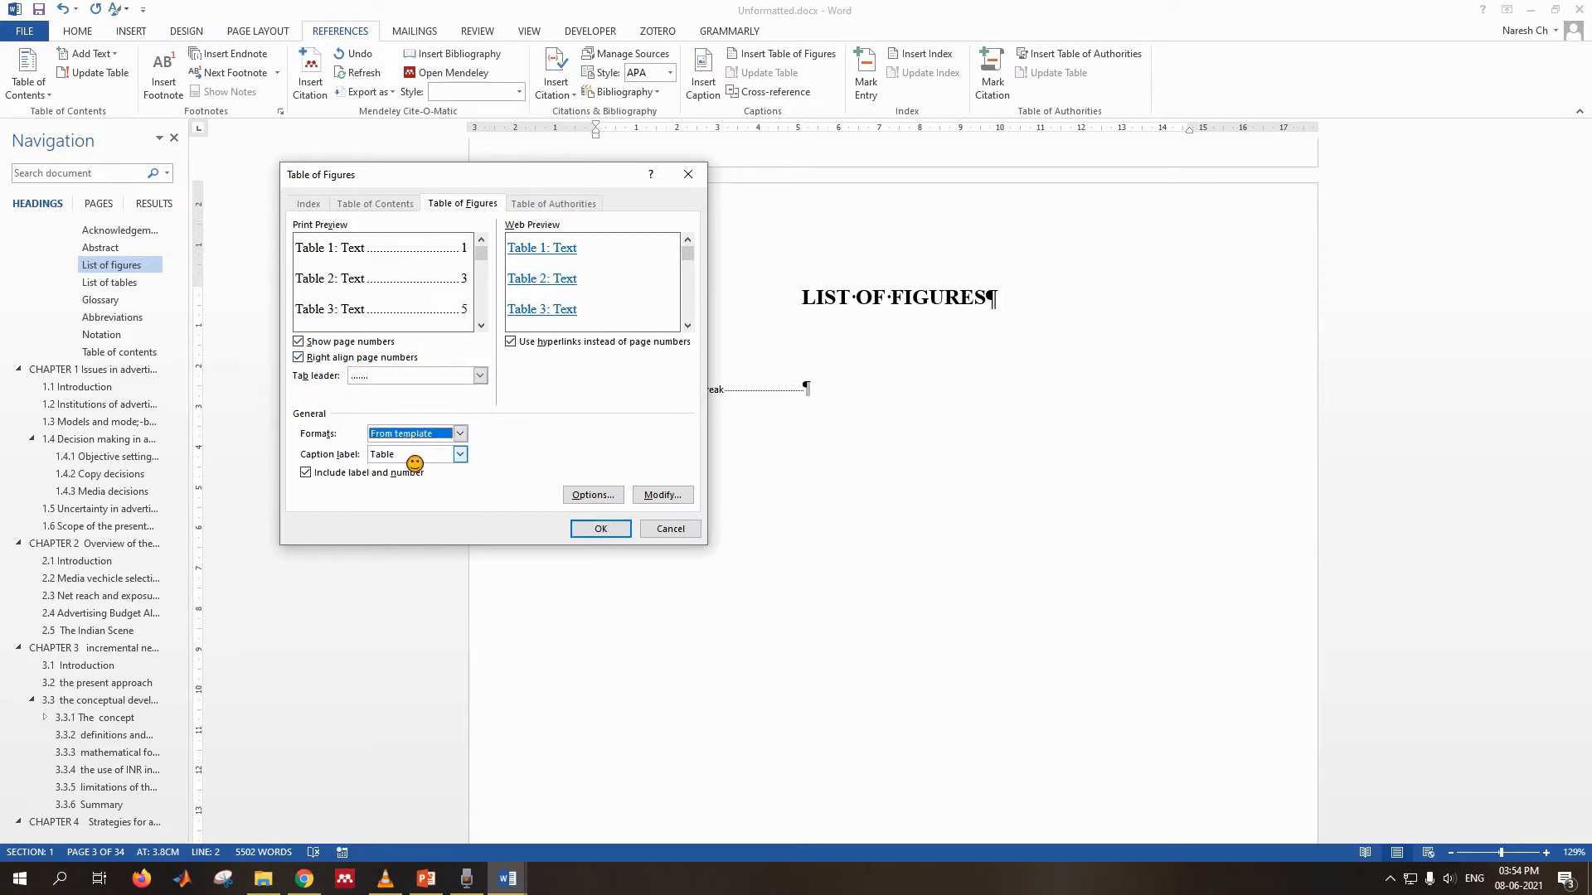
left_click(415, 459)
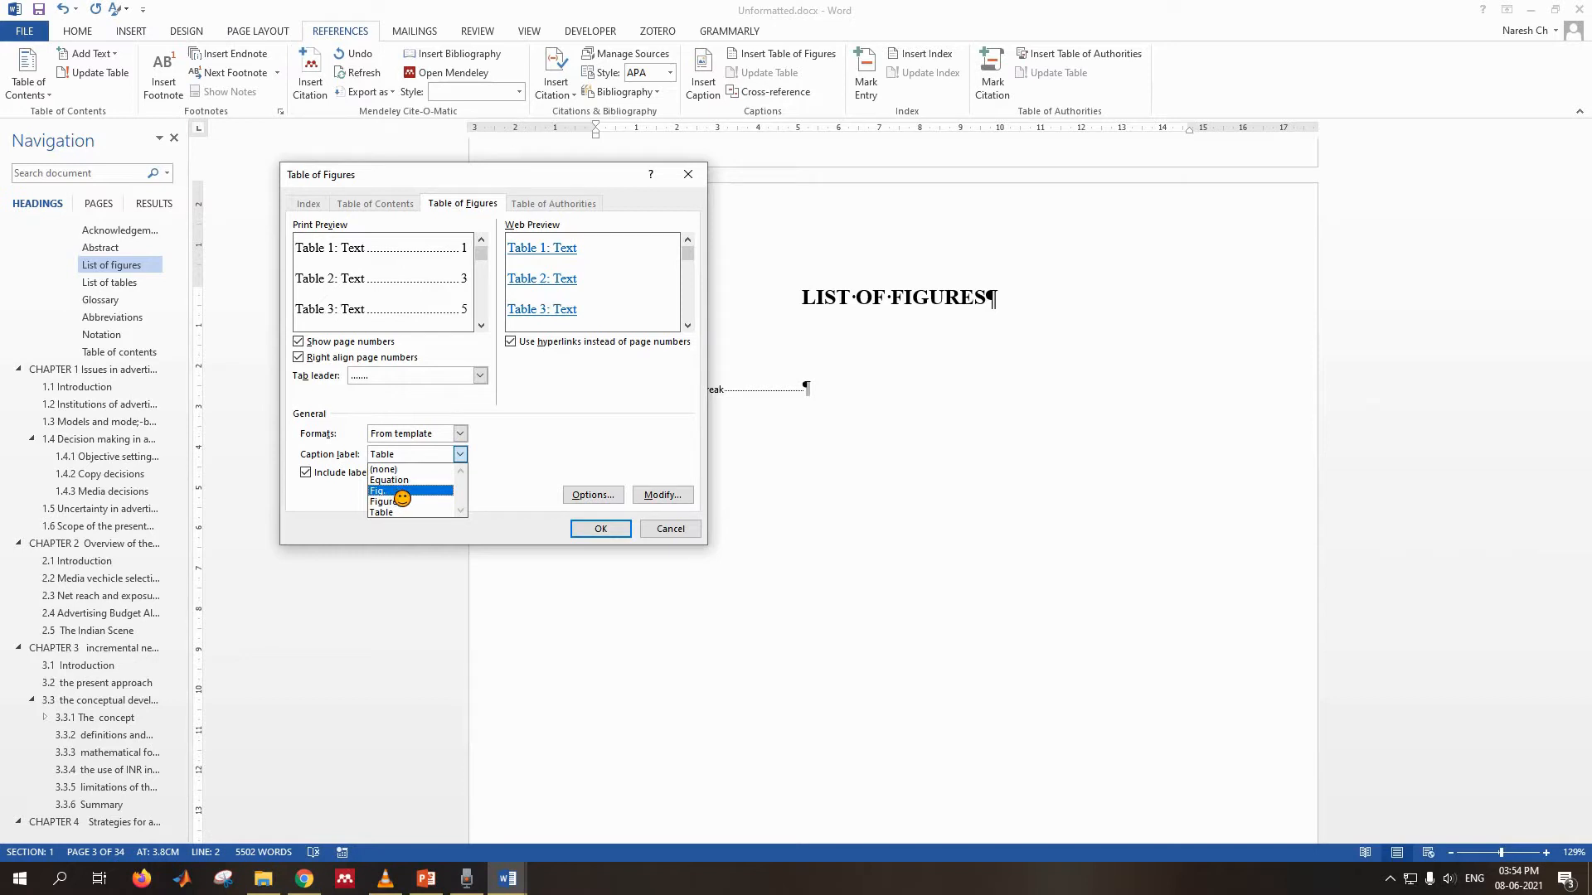
left_click(402, 492)
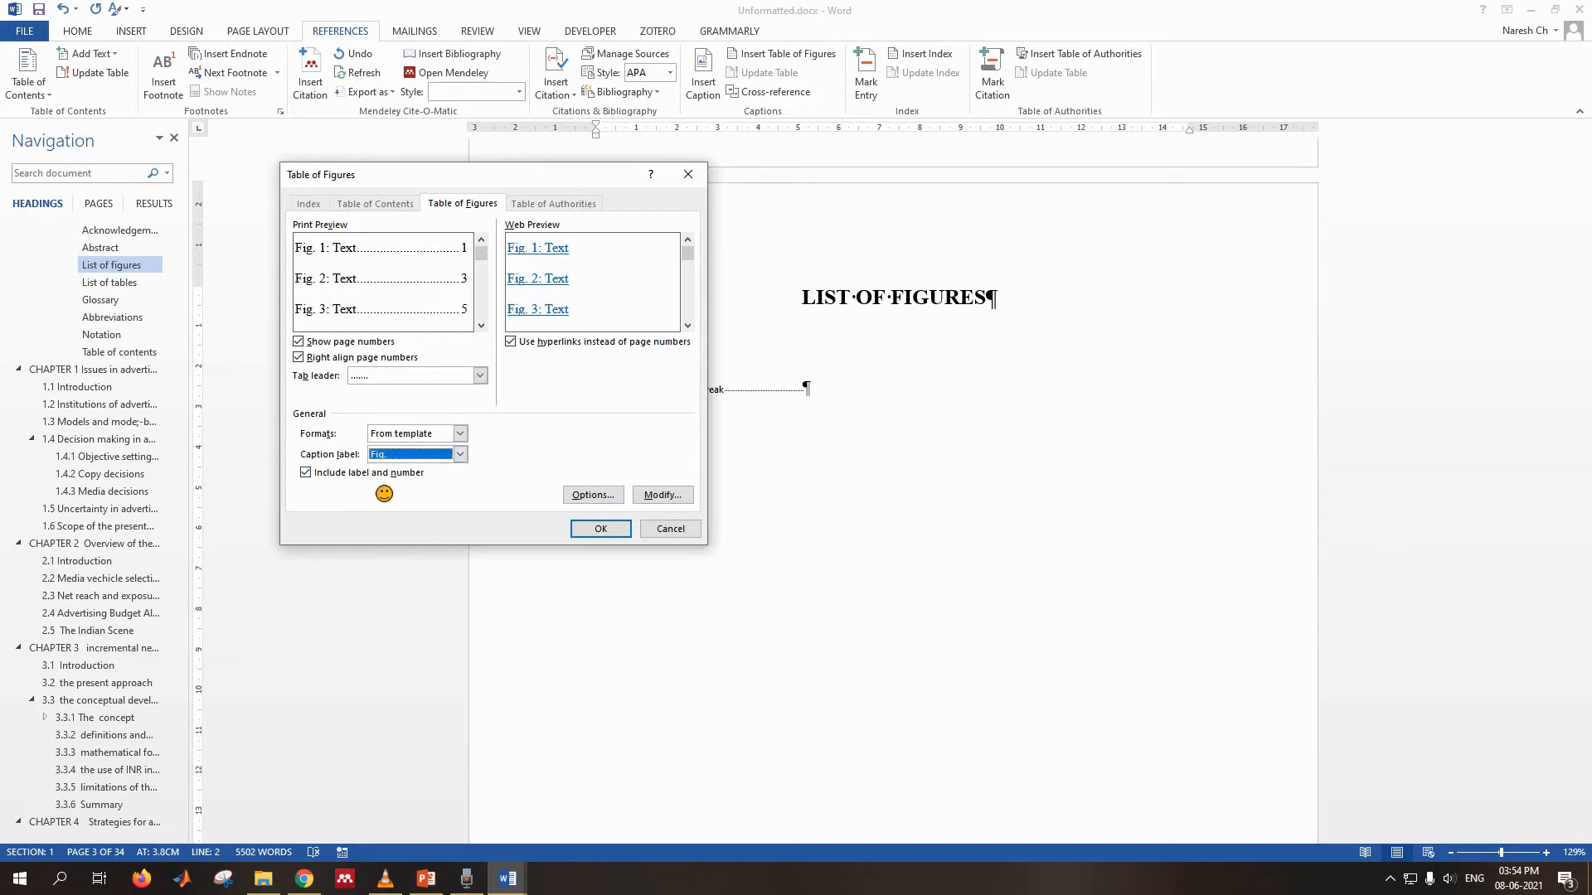
- Check the table's options, keep the Table of Figures style and insert the list below the List of Figures heading
left_click(611, 499)
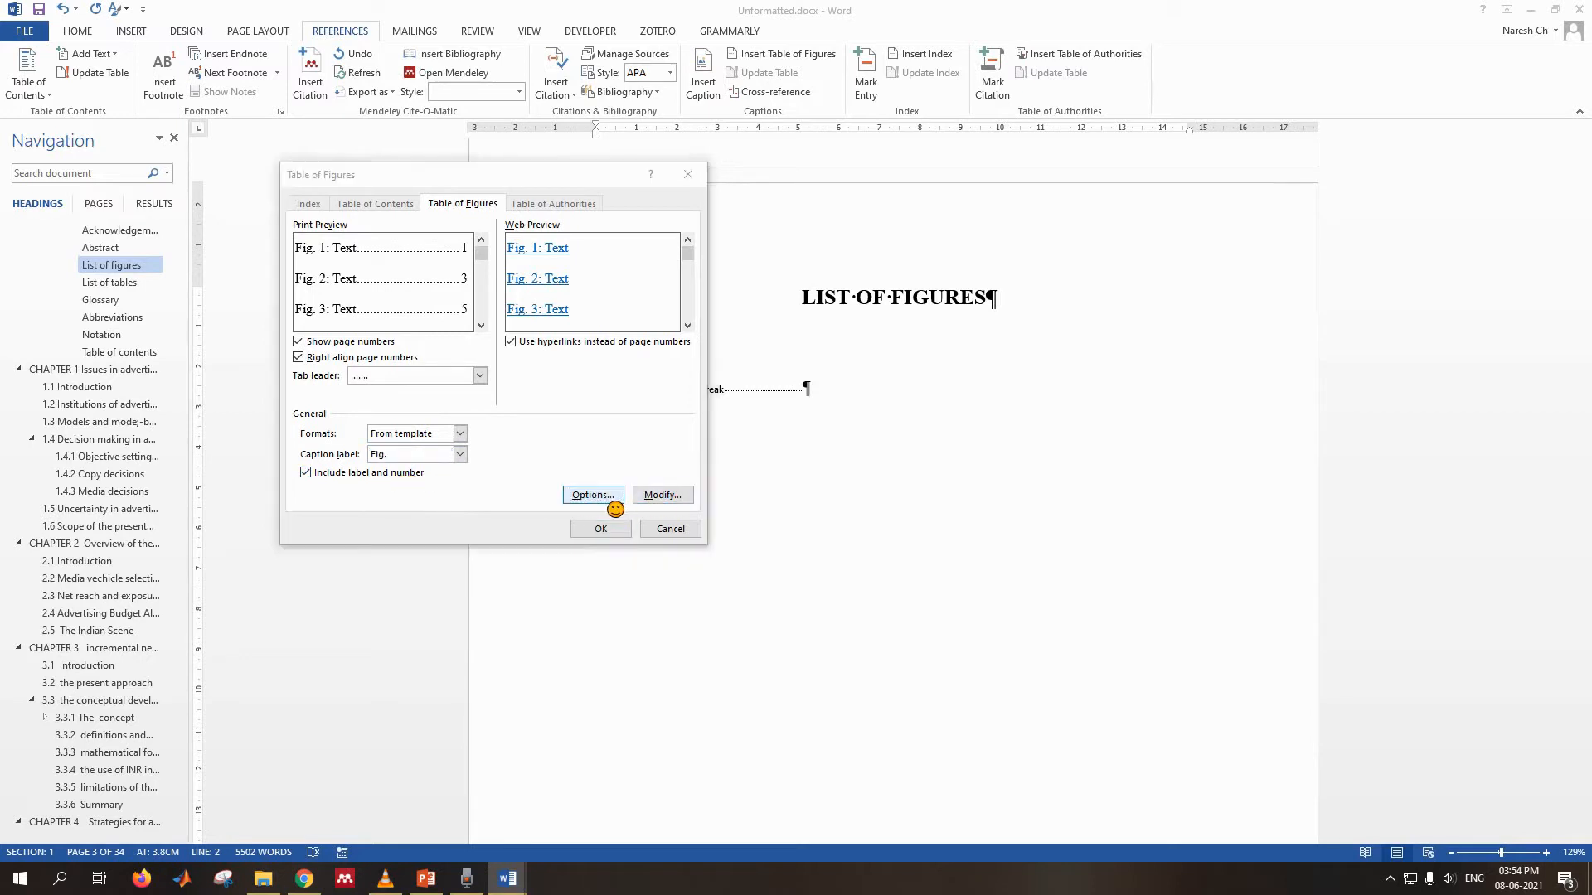
left_click(902, 476)
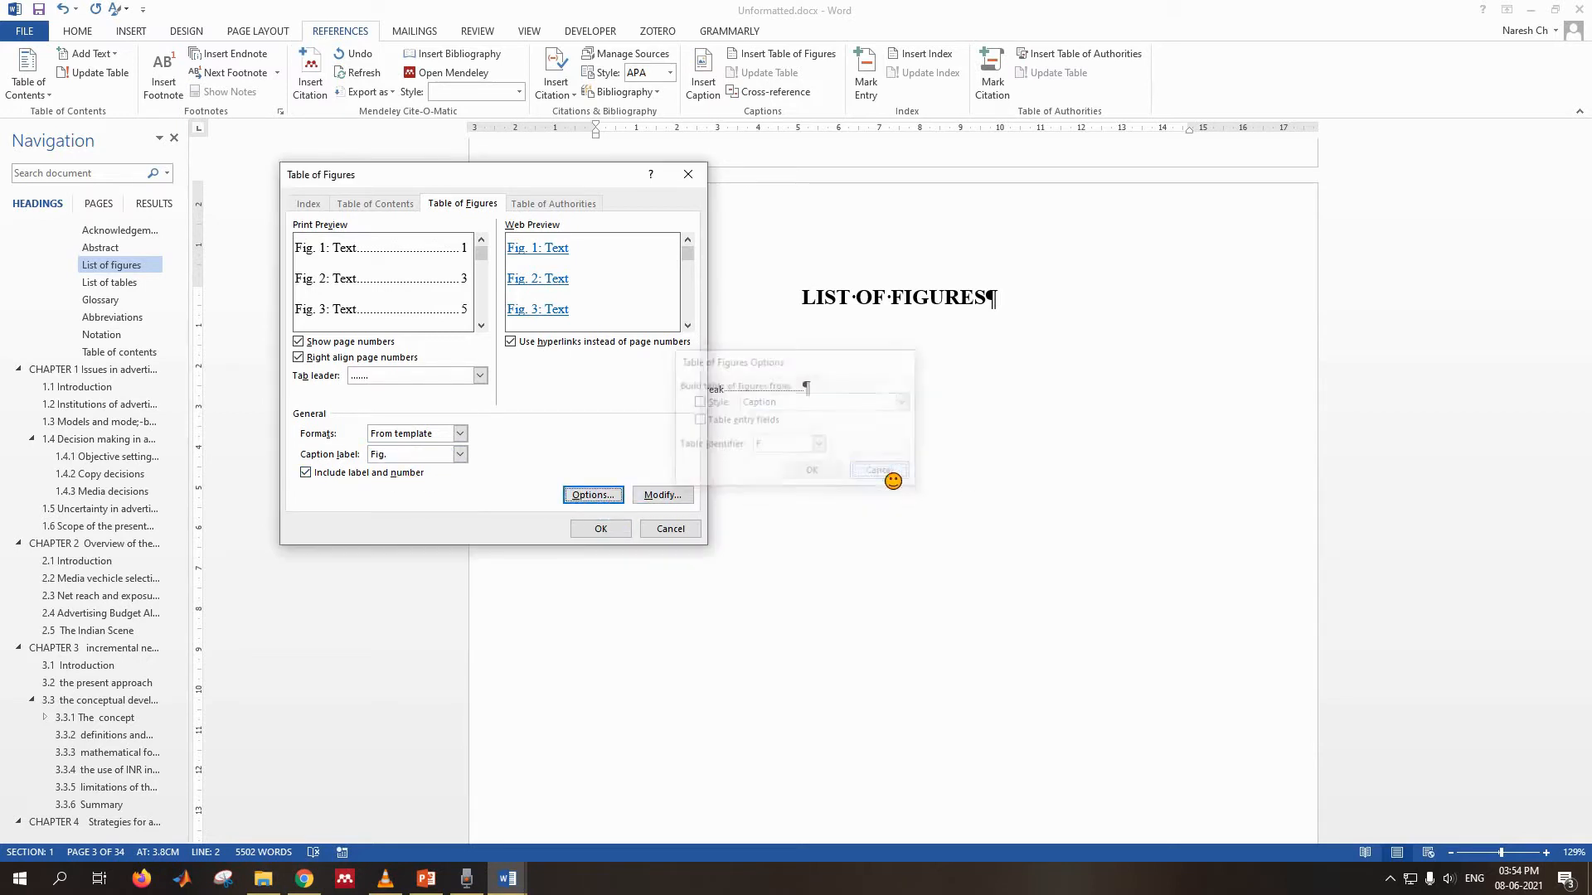
left_click(676, 496)
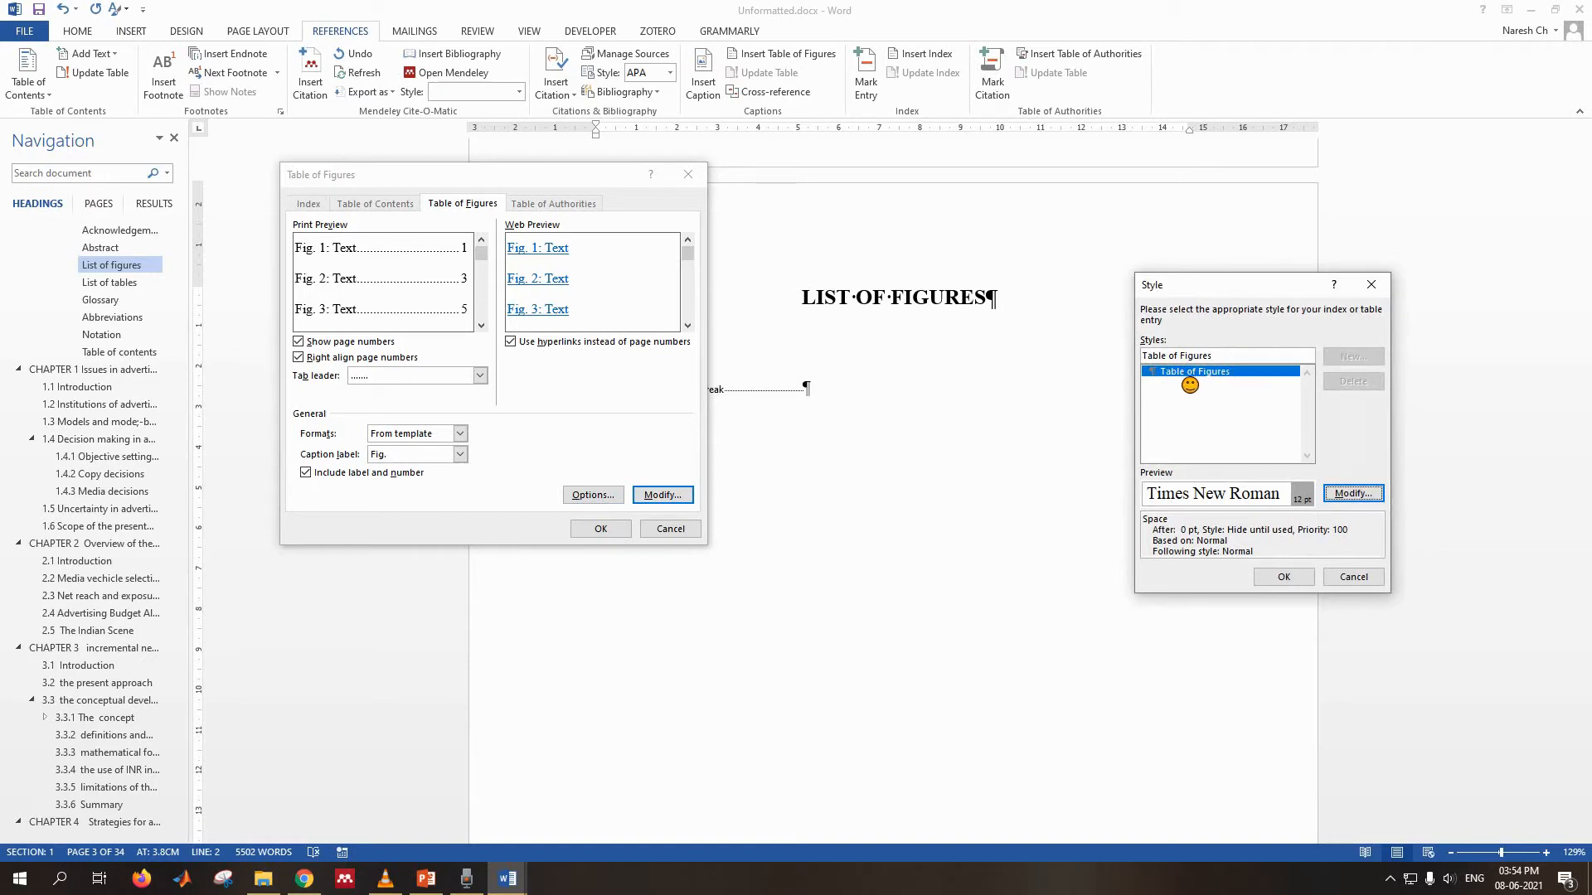
left_click(1284, 577)
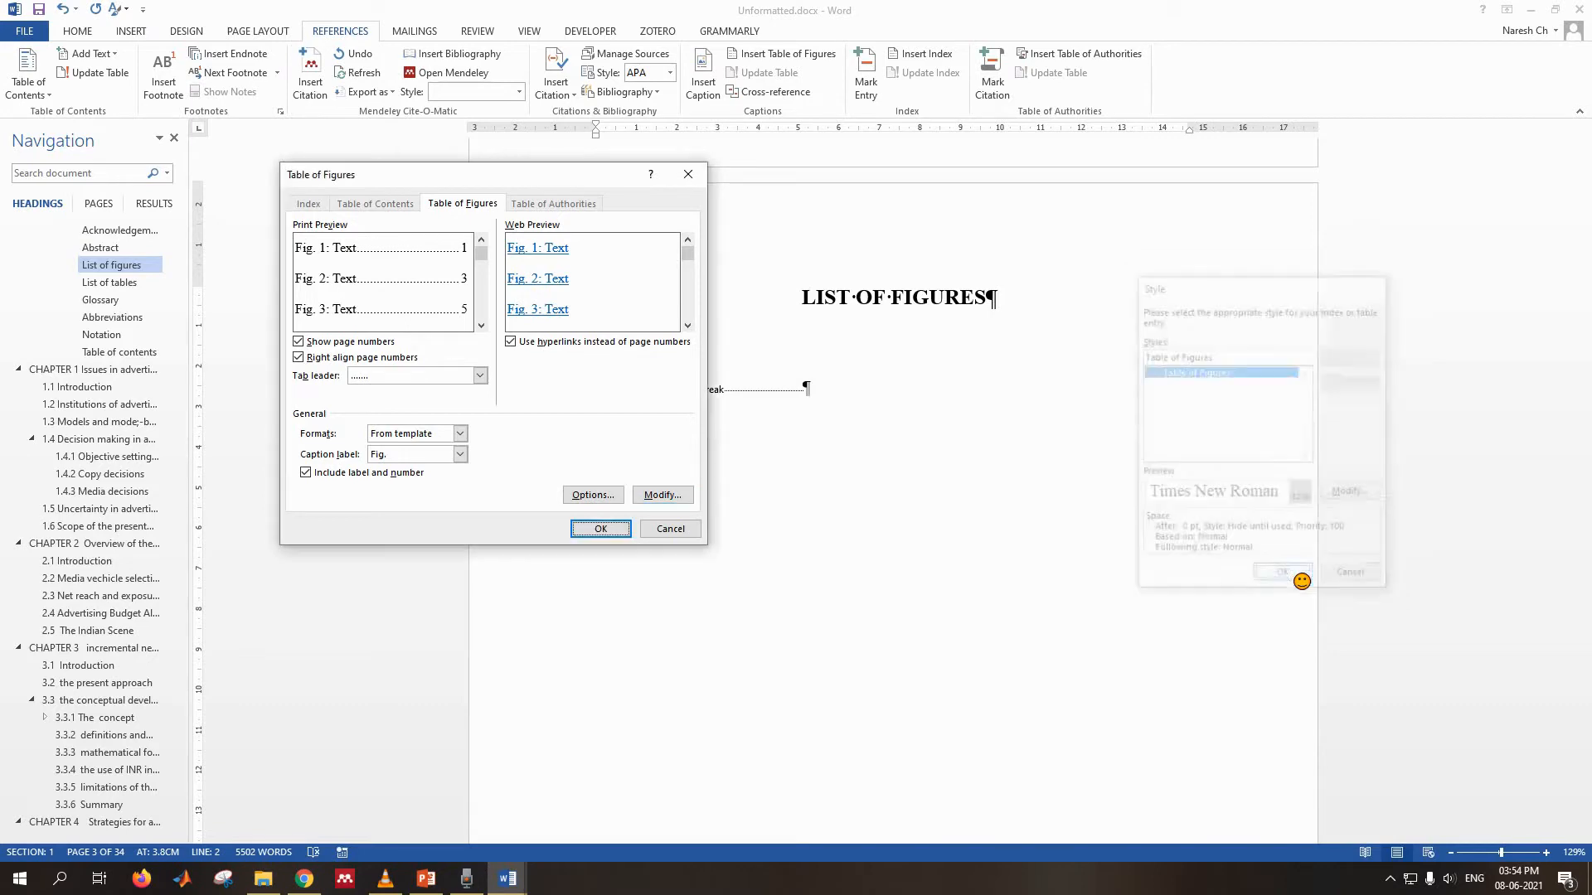
left_click(618, 528)
- Examine the inserted list of figures for its Fig. numbers, caption texts, tab spacing and page numbers
scroll(743, 489, "up", 3)
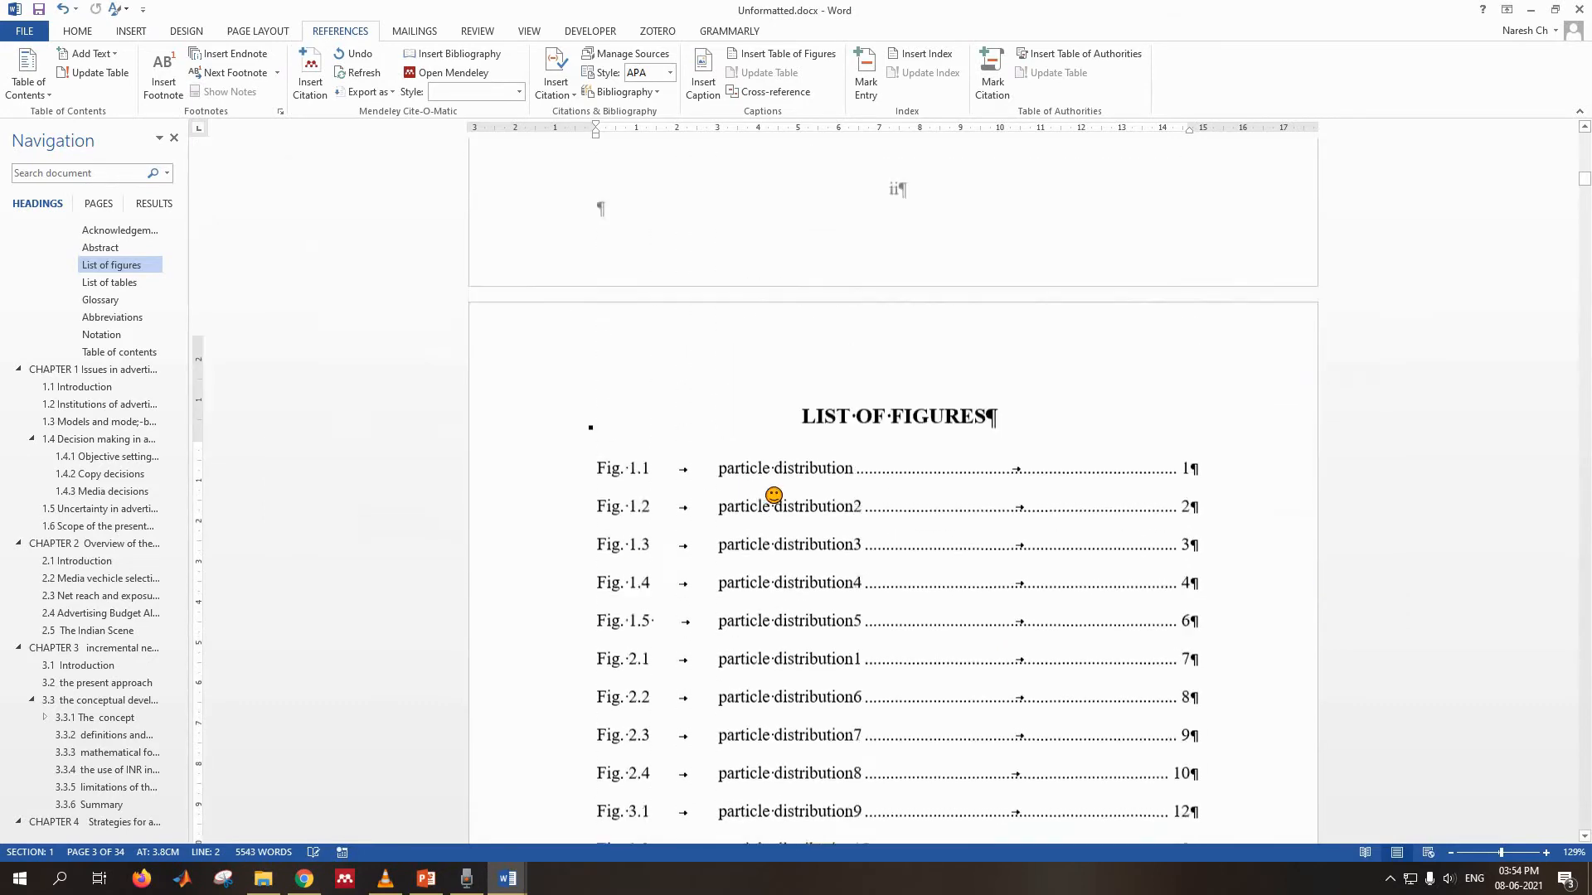
scroll(771, 498, "down", 2)
scroll(773, 495, "up", 2)
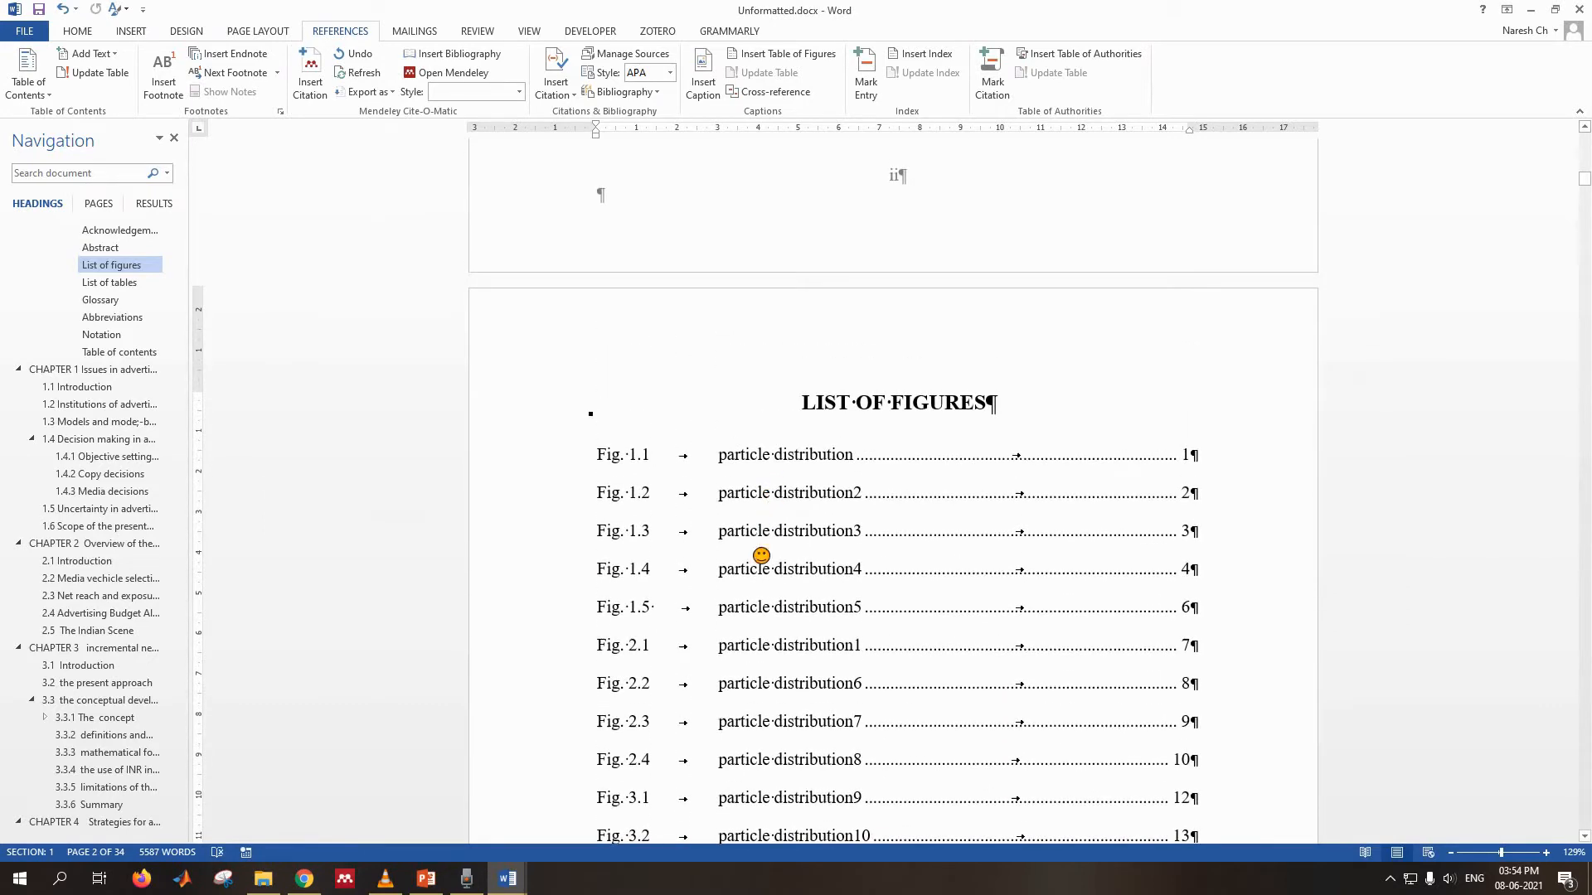
scroll(814, 451, "down", 5)
scroll(824, 446, "up", 5)
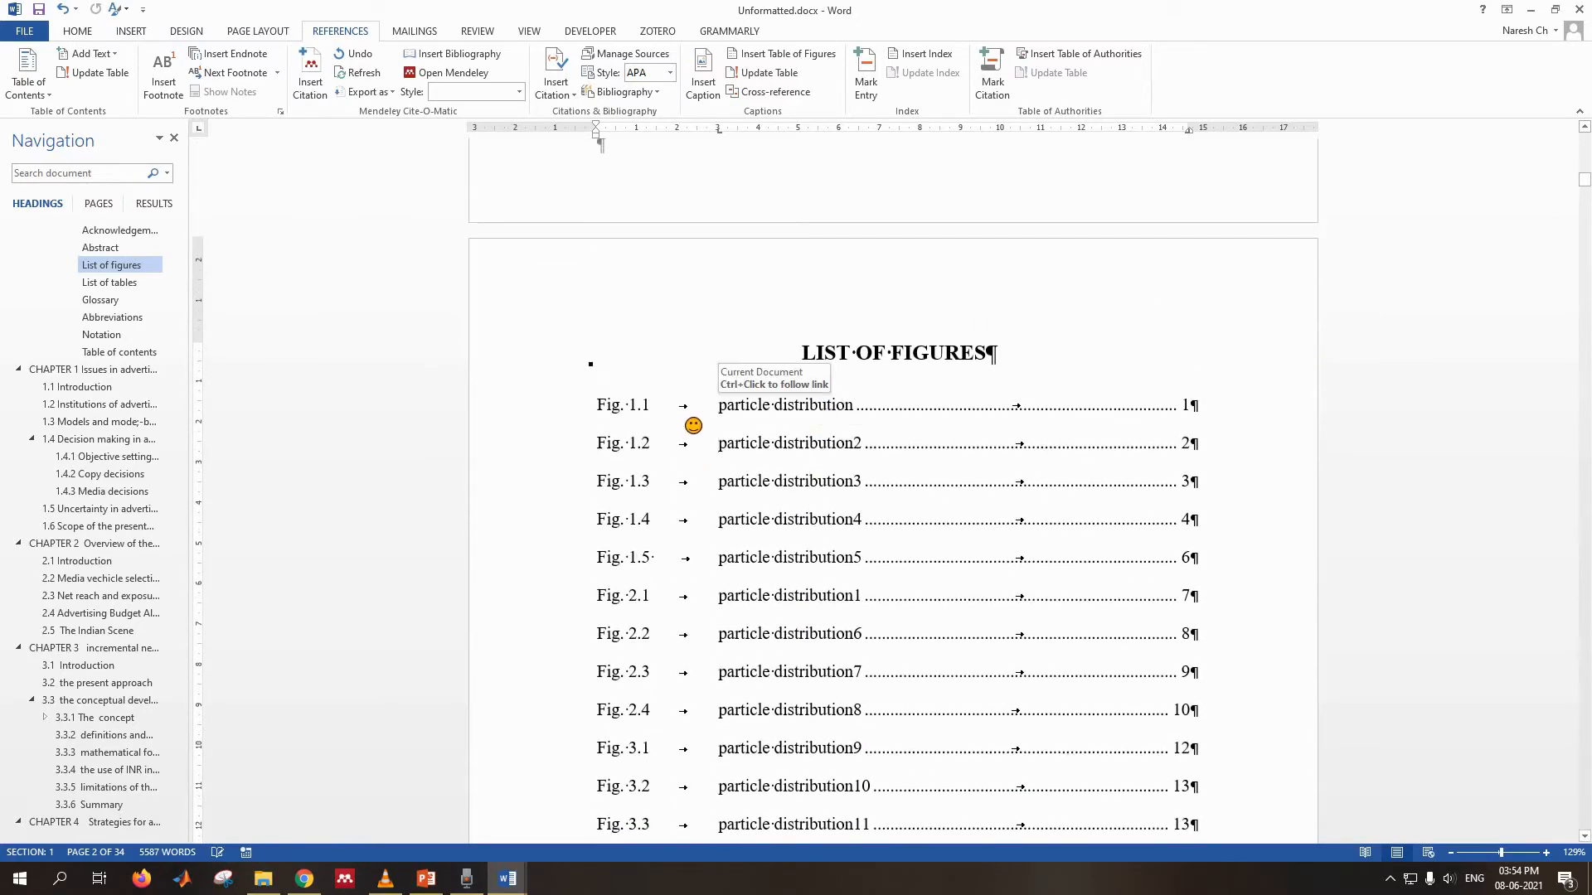
scroll(693, 425, "down", 5)
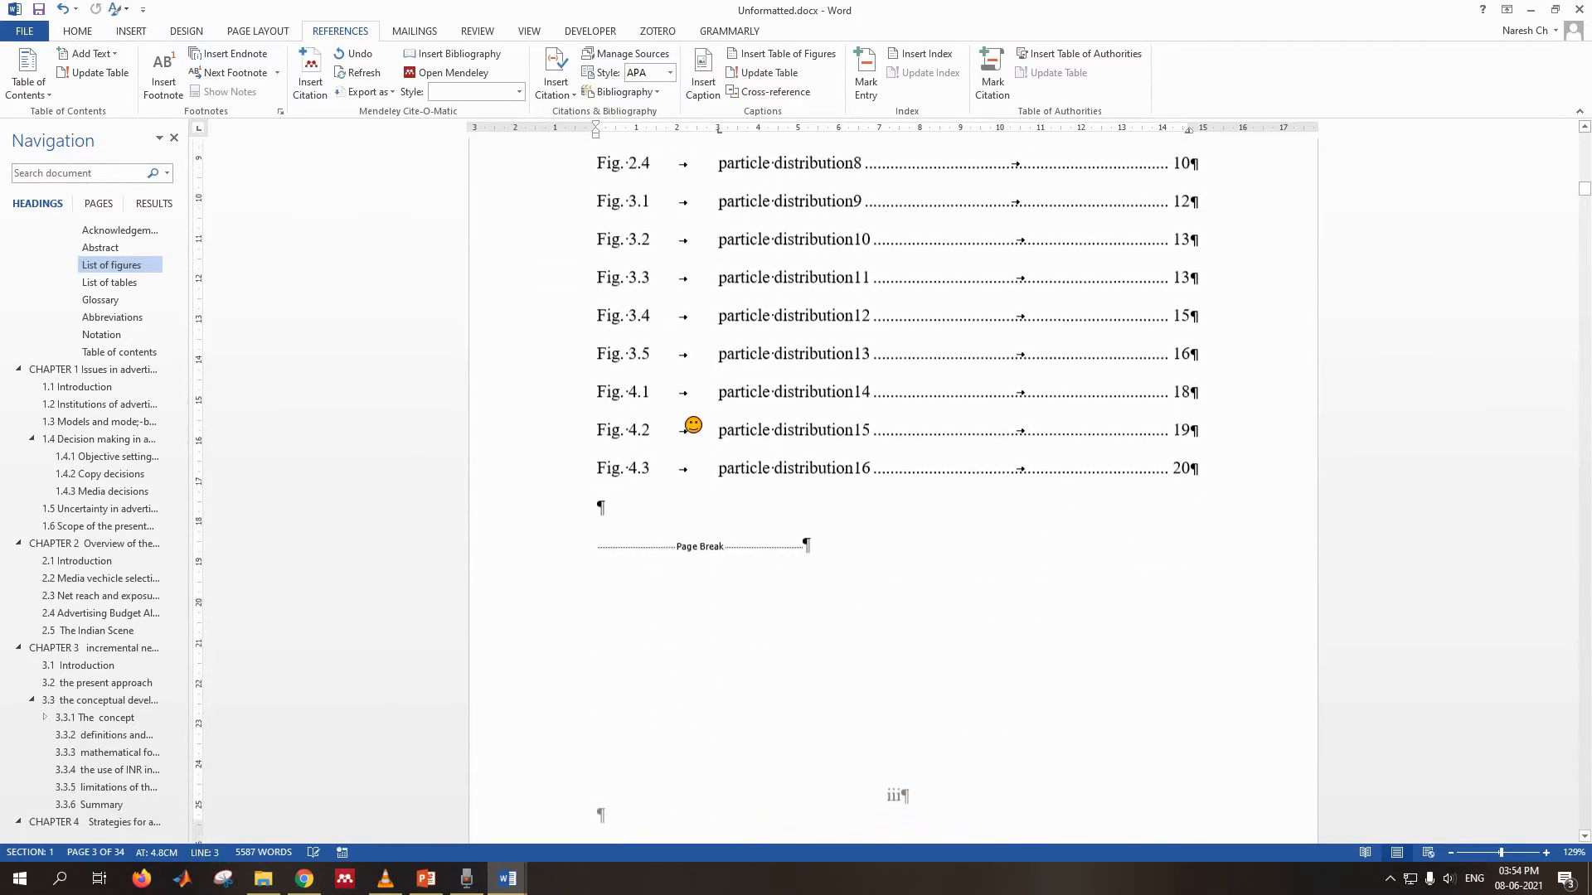
scroll(693, 425, "up", 3)
scroll(693, 424, "up", 2)
left_click(621, 357)
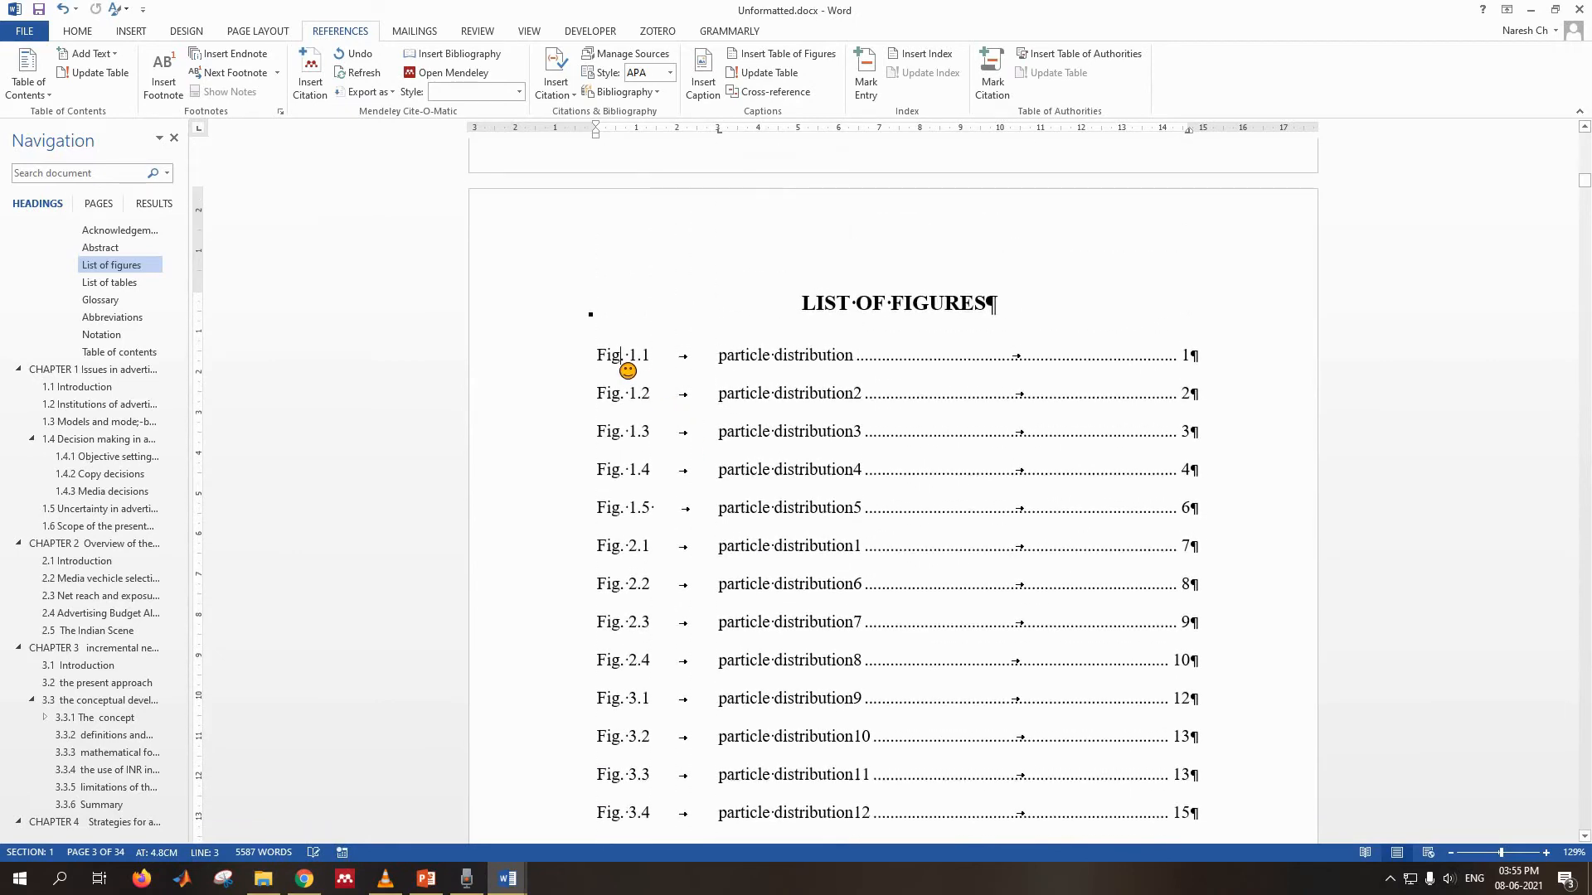
scroll(788, 409, "down", 2)
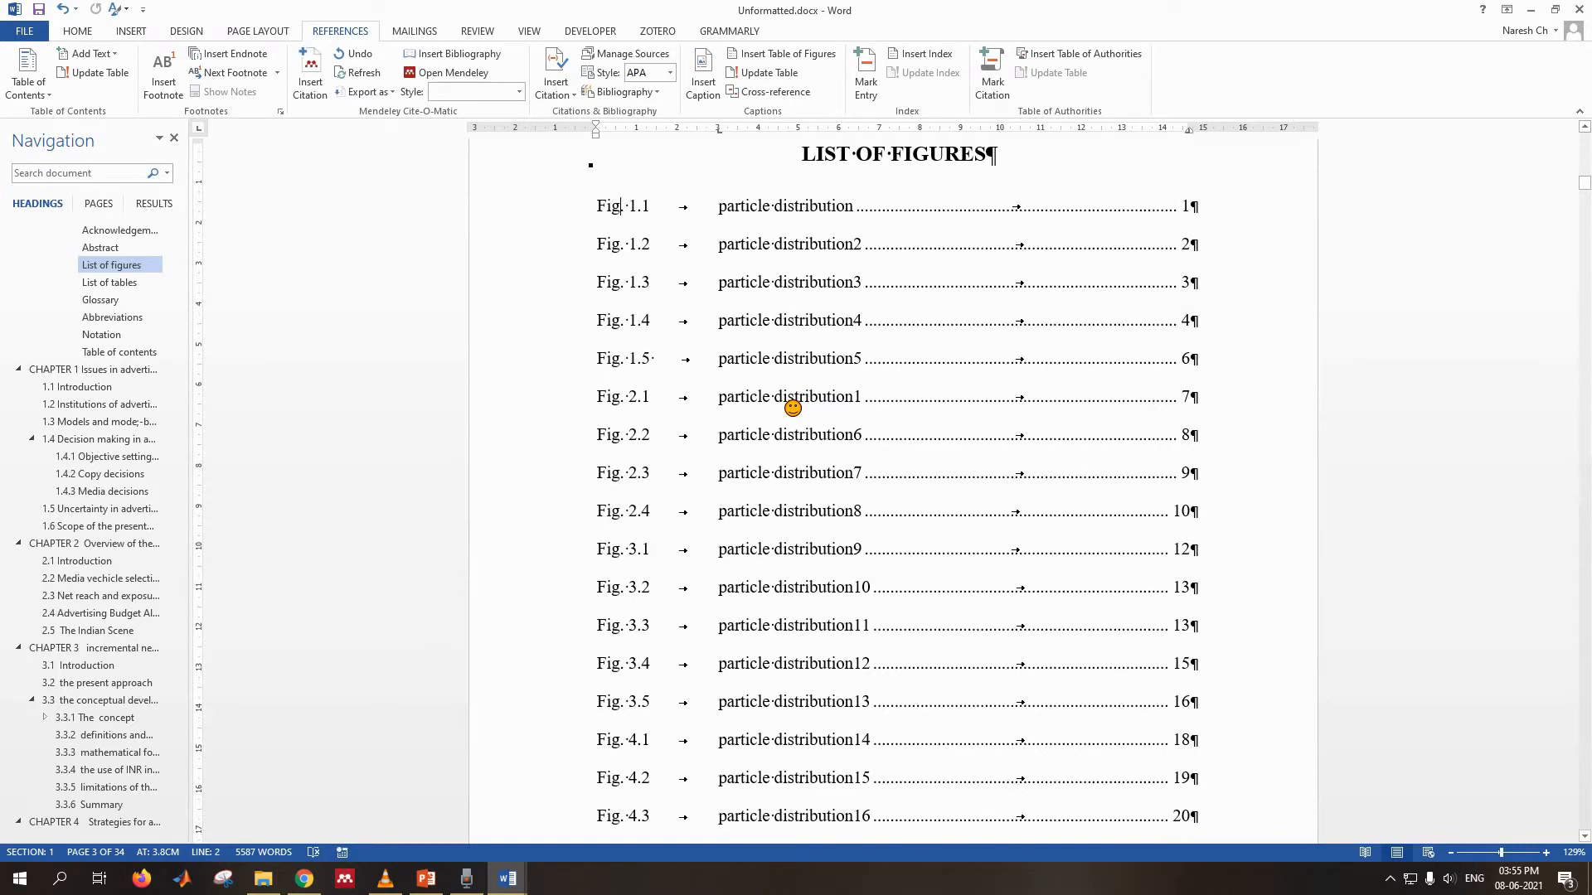
scroll(792, 408, "up", 2)
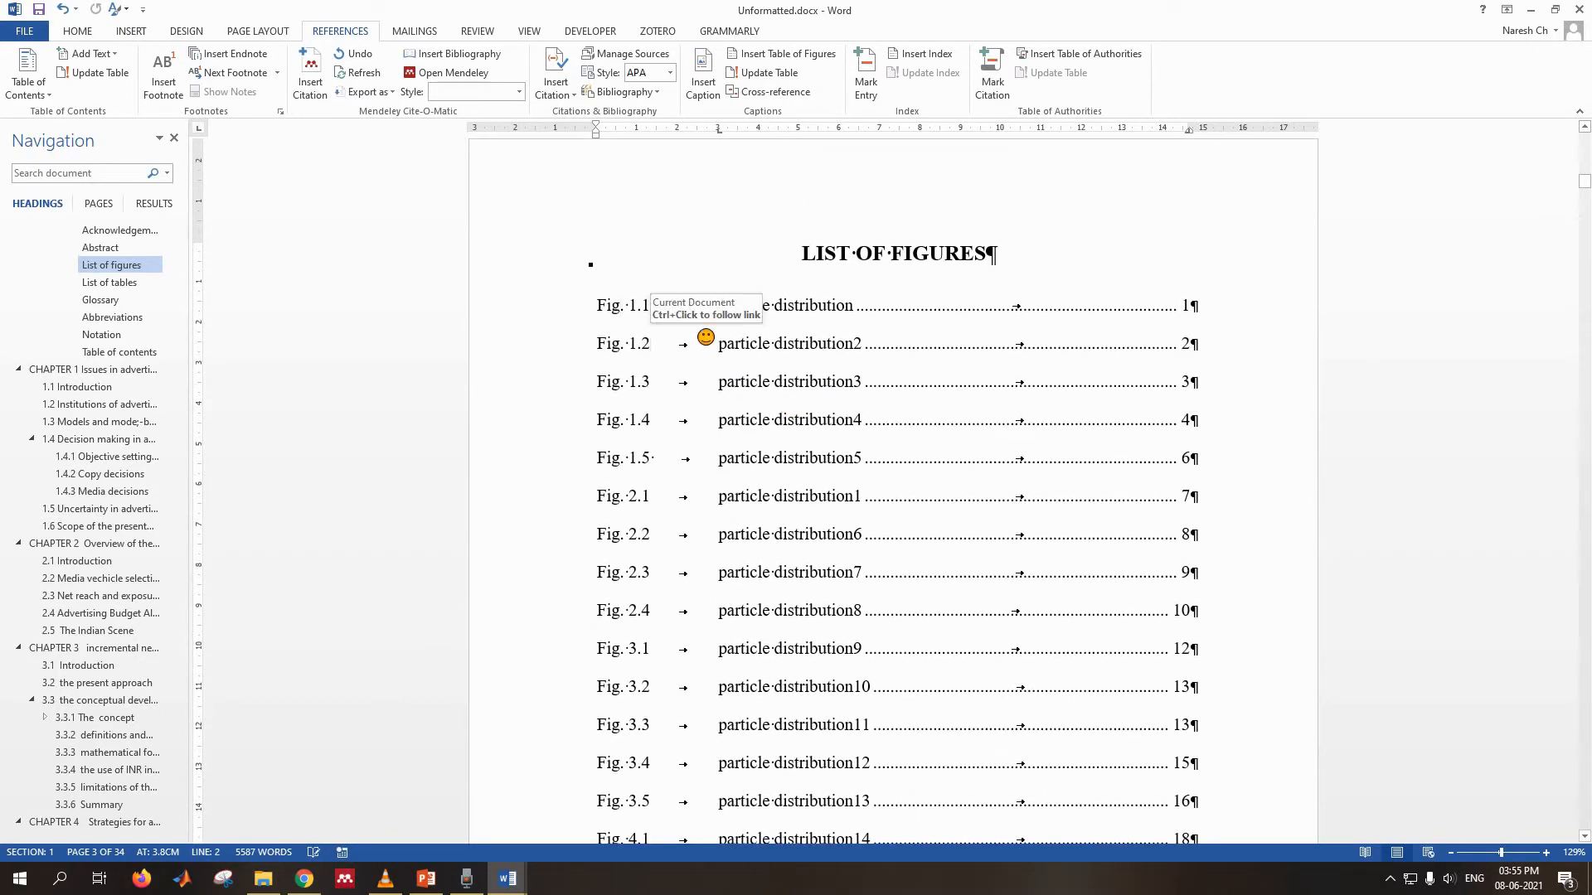
left_click(720, 308)
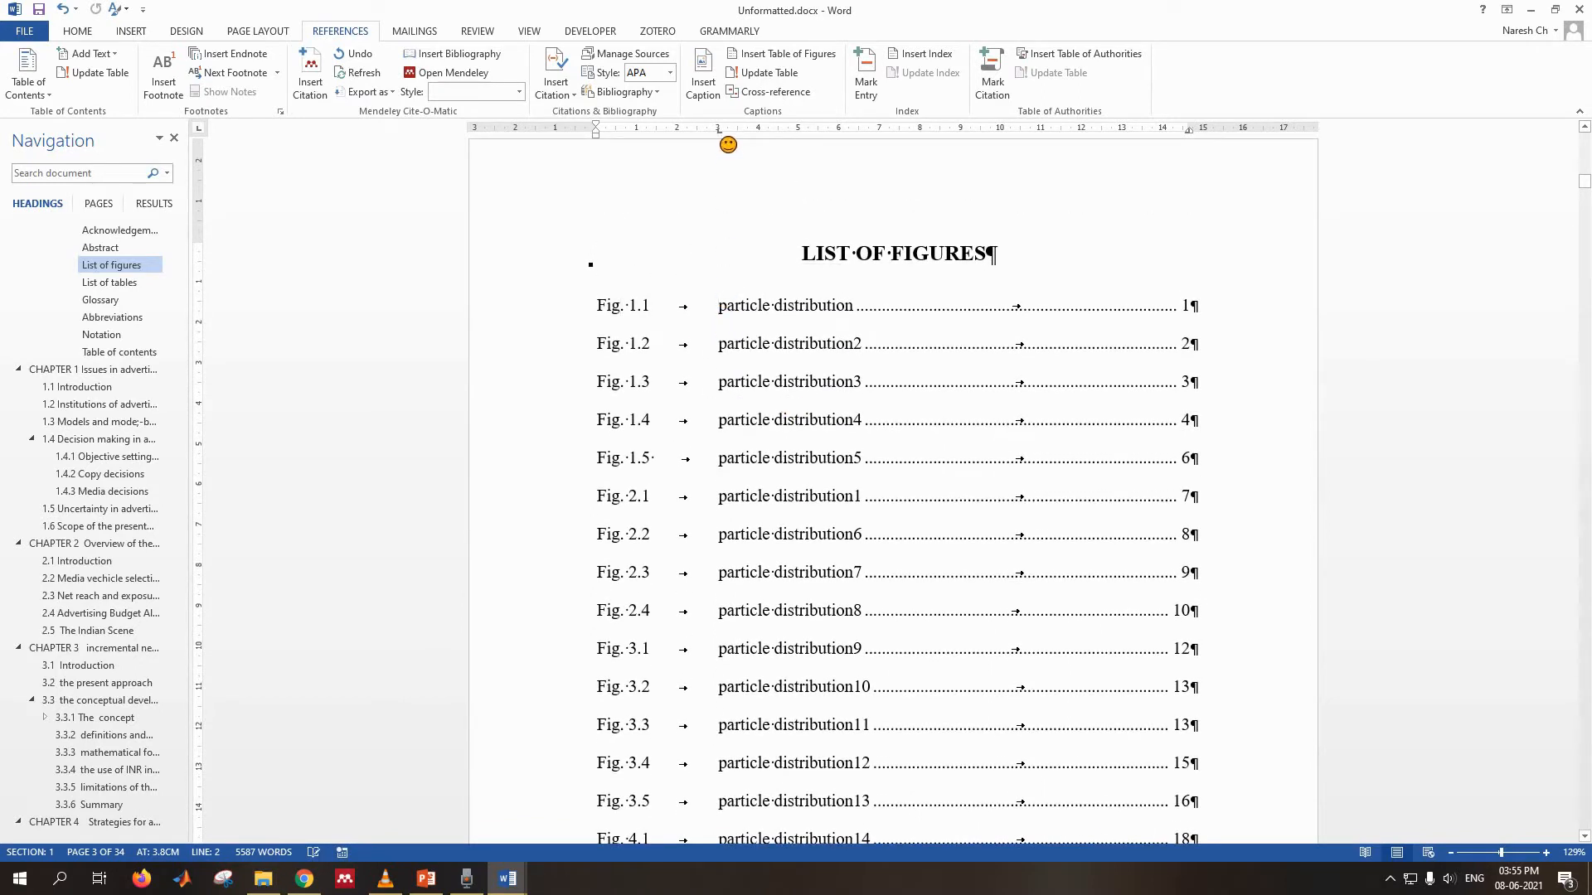
- Try moving the Fig. 1.1 entry's tab stop to about 2.5 cm in the list of figures, and undo the change
left_click_drag(718, 133, 692, 139)
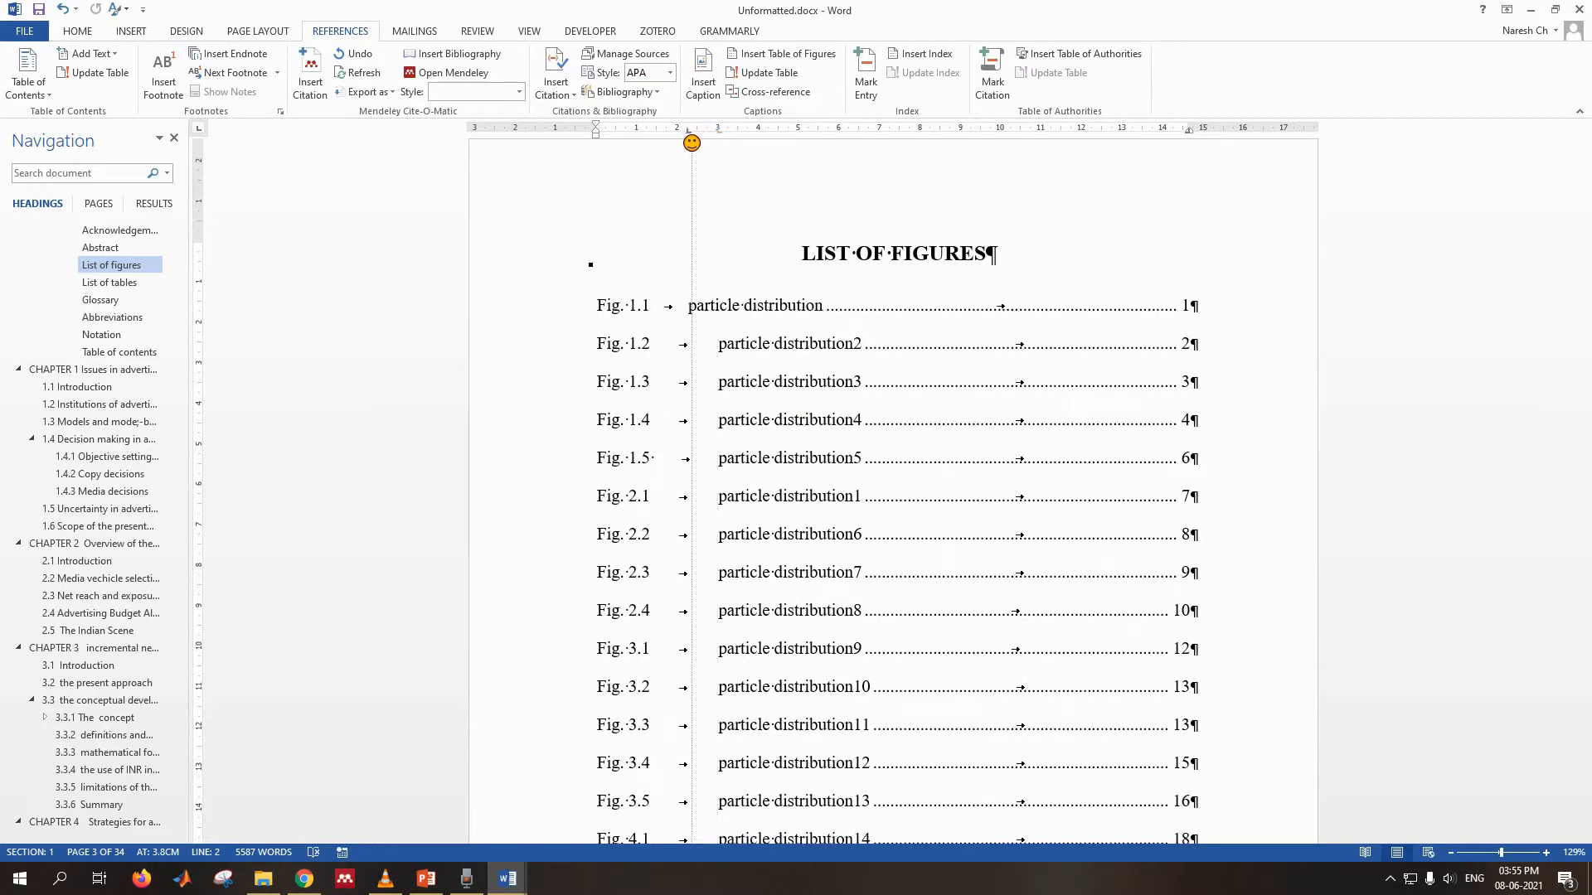
left_click_drag(705, 146, 703, 153)
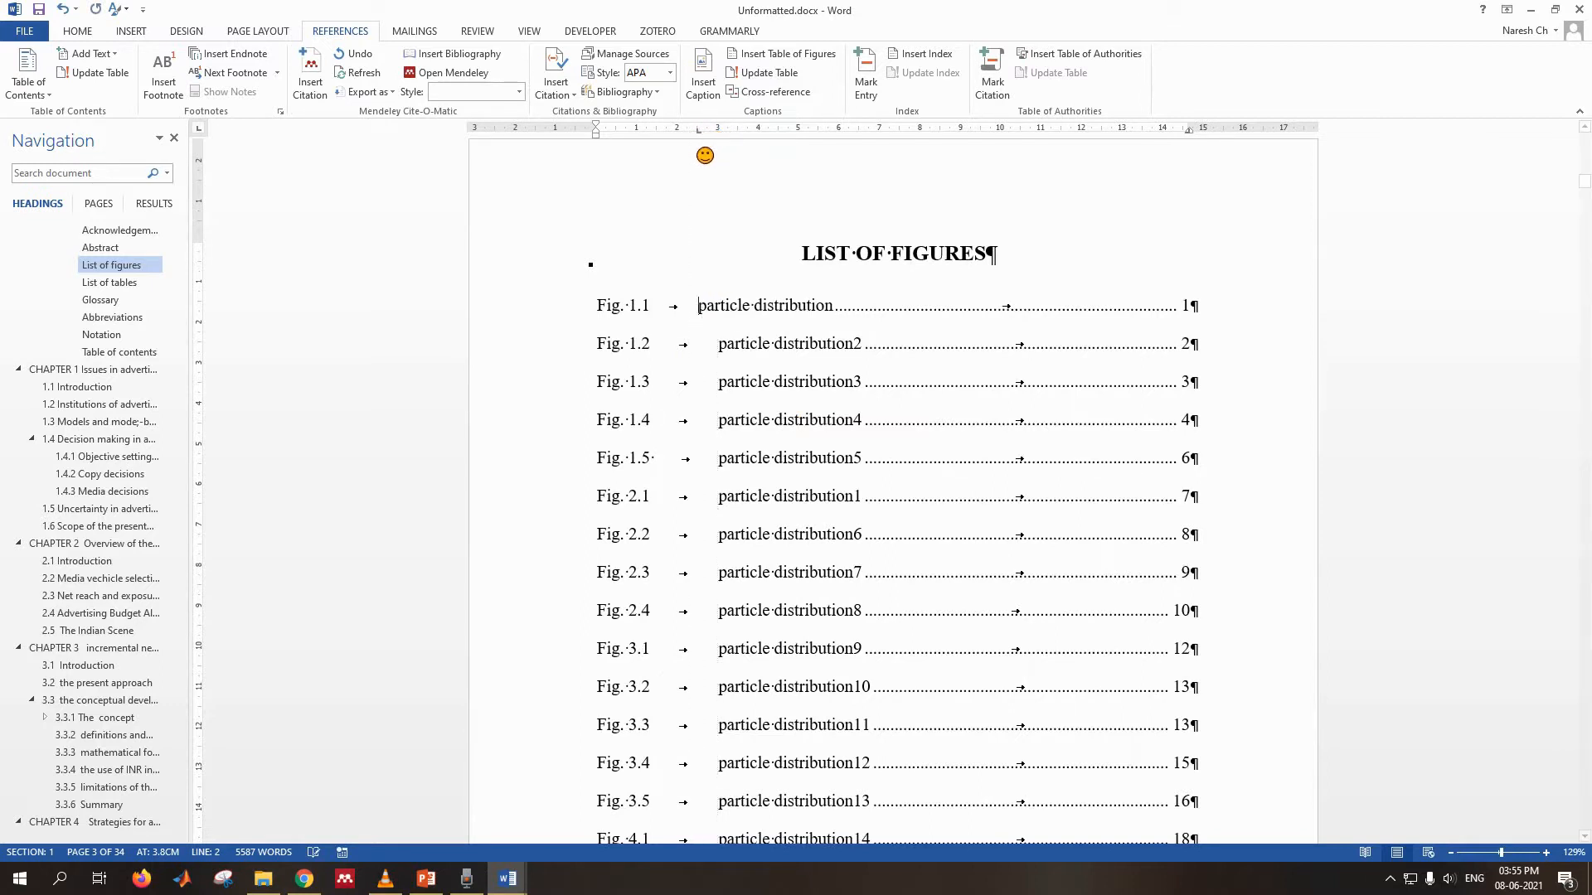
right_click(728, 303)
left_click(777, 418)
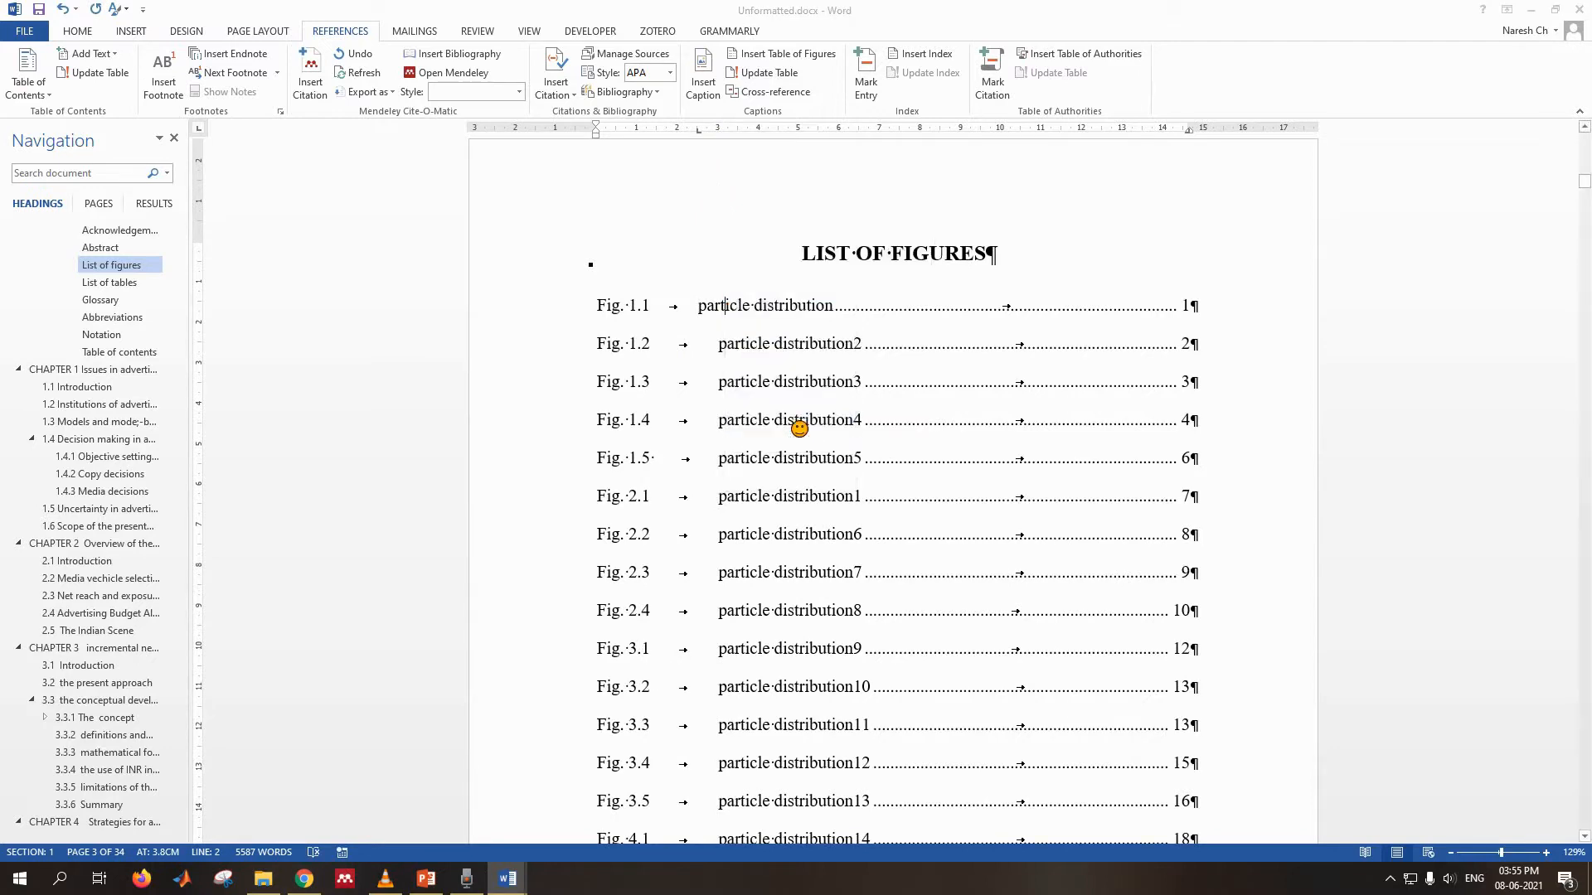
left_click(1047, 589)
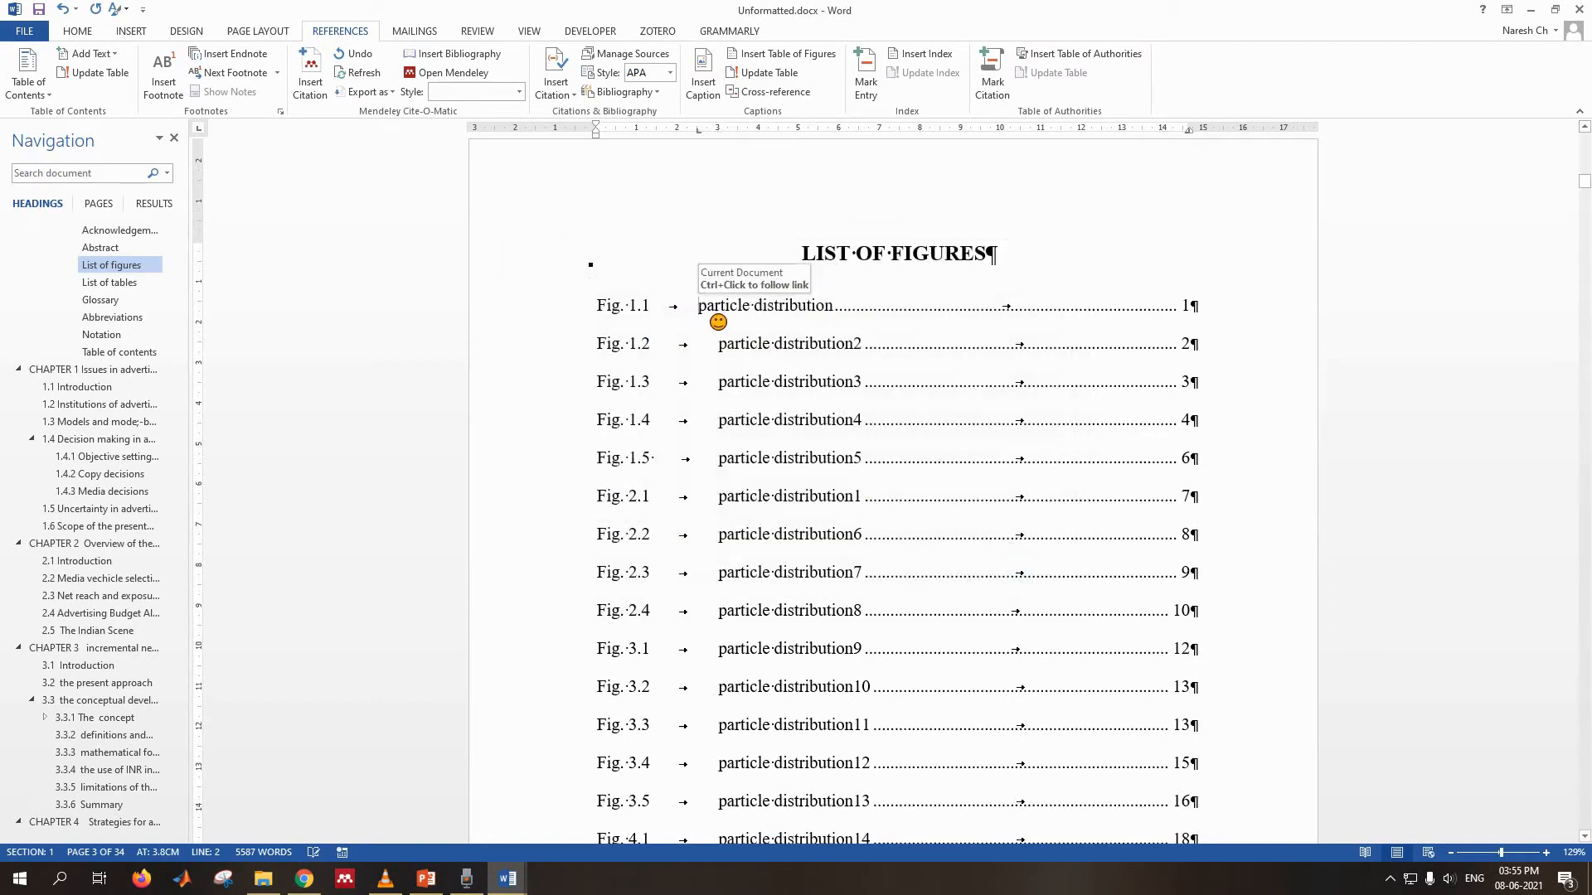
key("Tab")
key("ctrl+z")
key("ctrl+z")
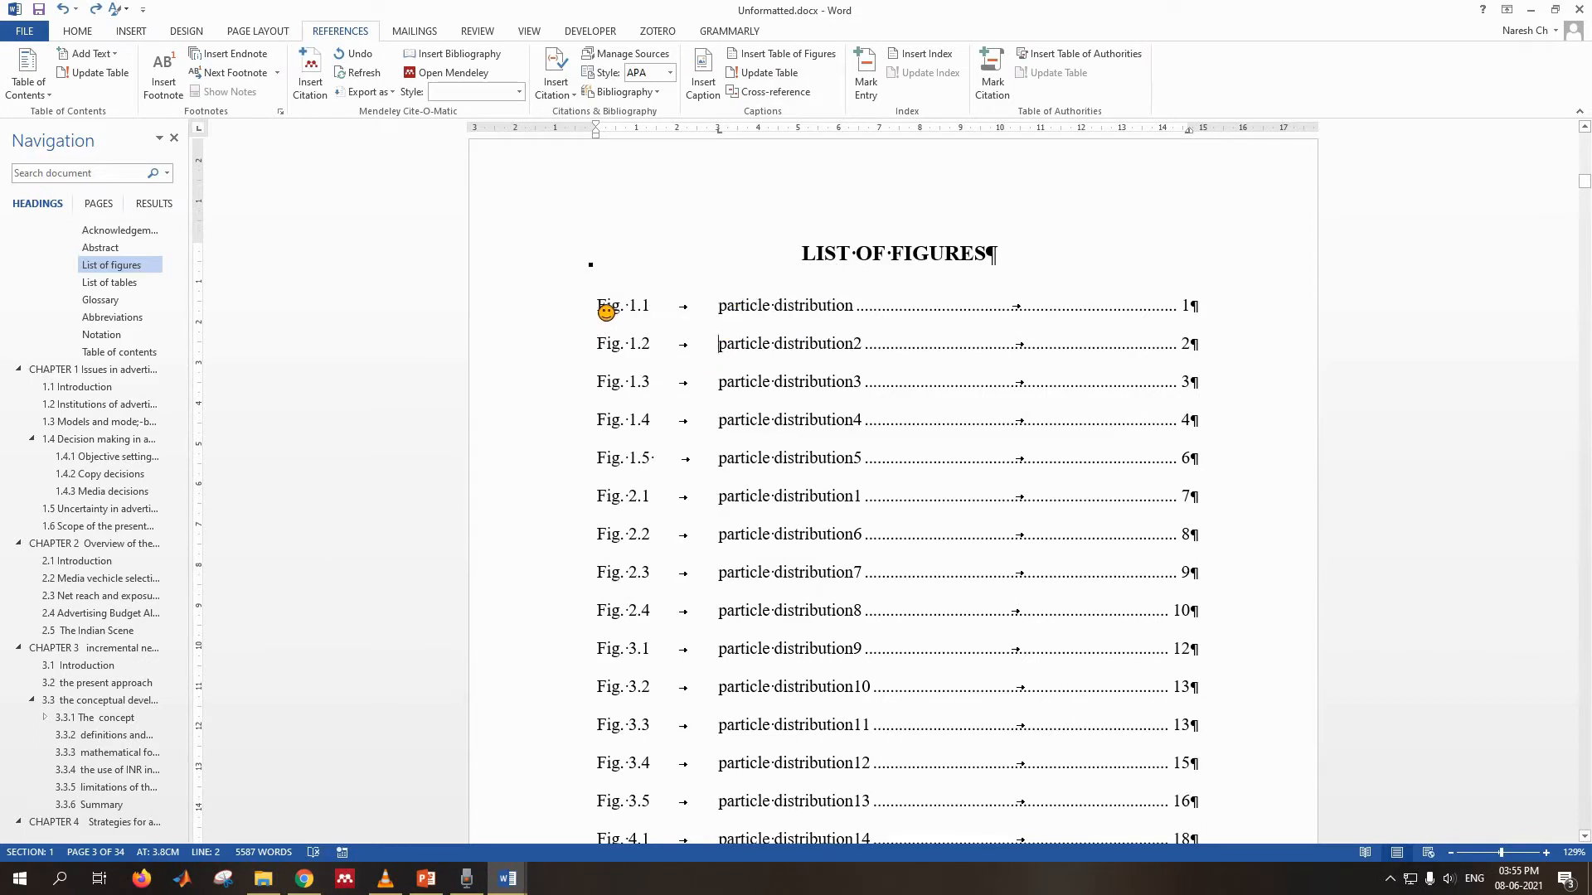
- Open the Table of Figures style for modification from the Fig. 1.1 entry, add it to the styles gallery and enable automatic updating
left_click(598, 306)
left_click(83, 31)
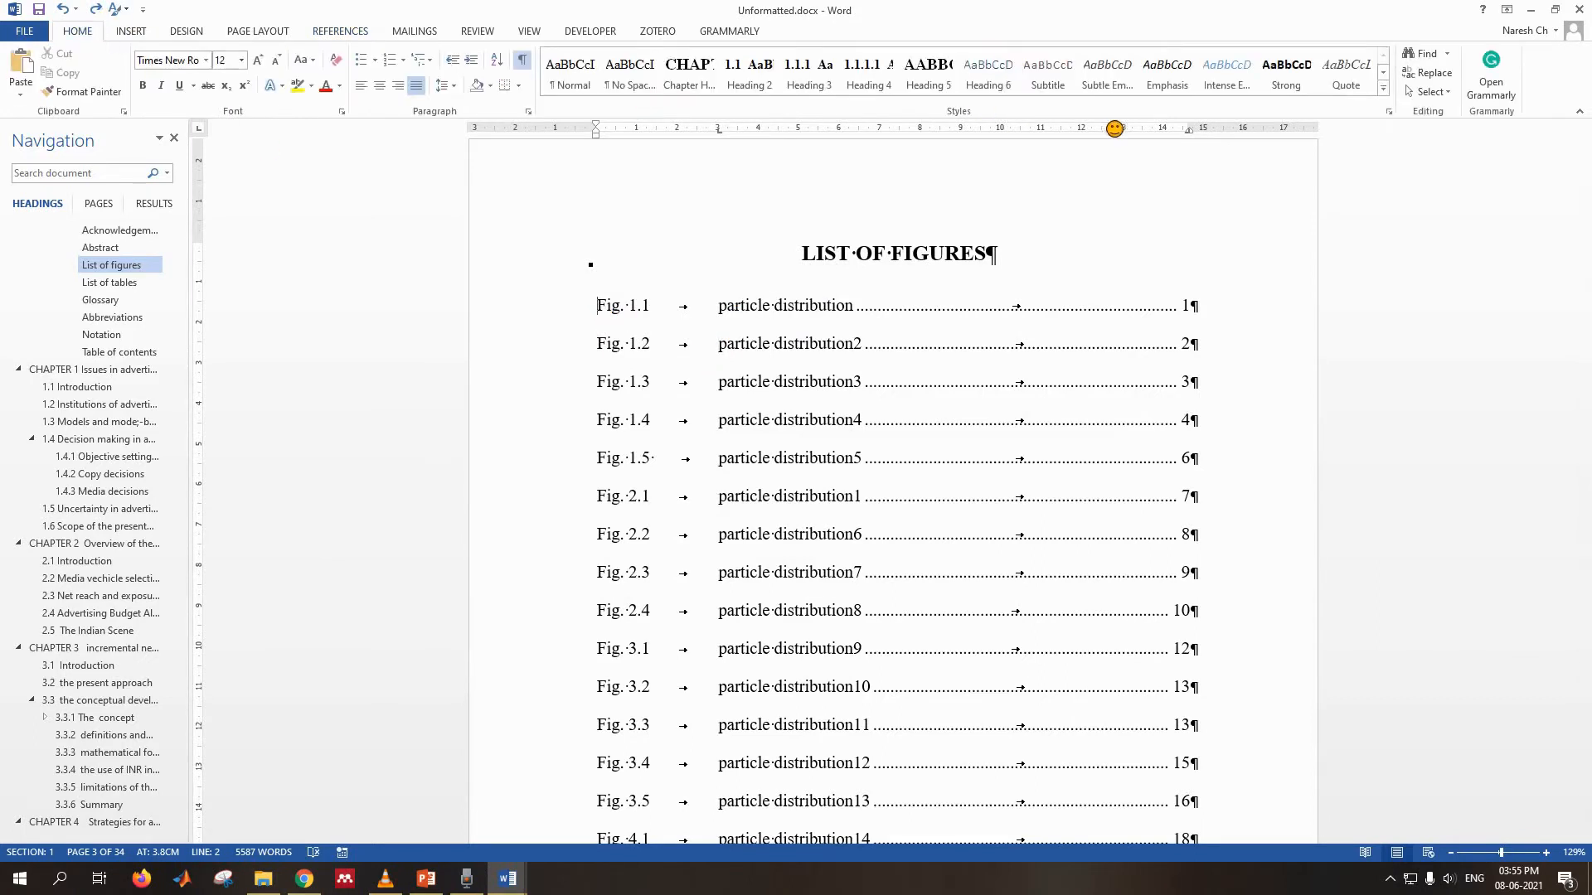
left_click(1383, 72)
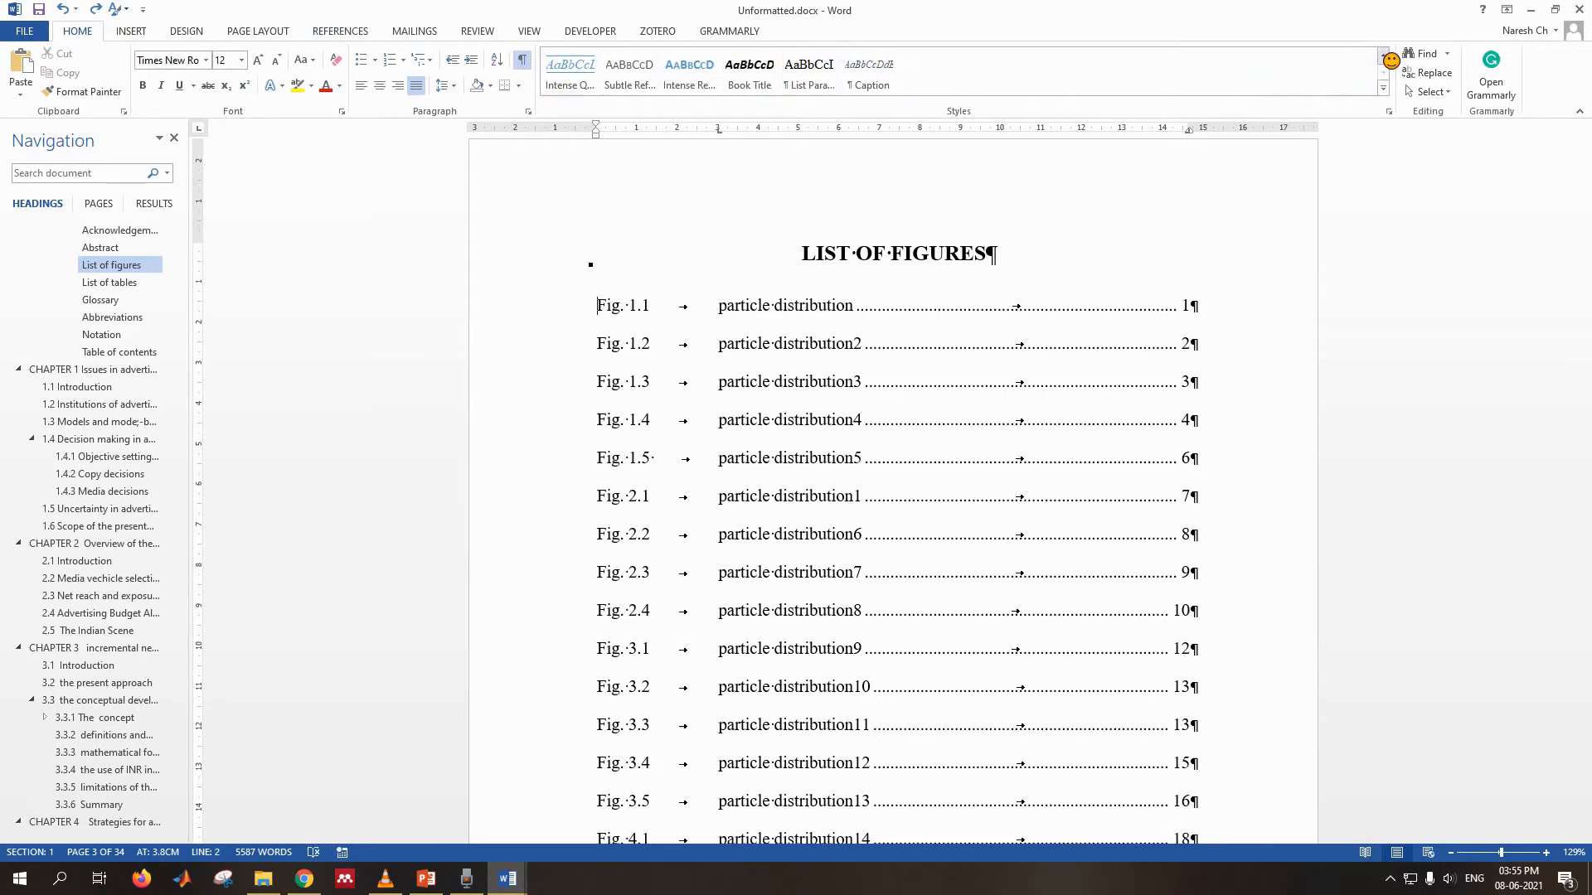
left_click(1383, 55)
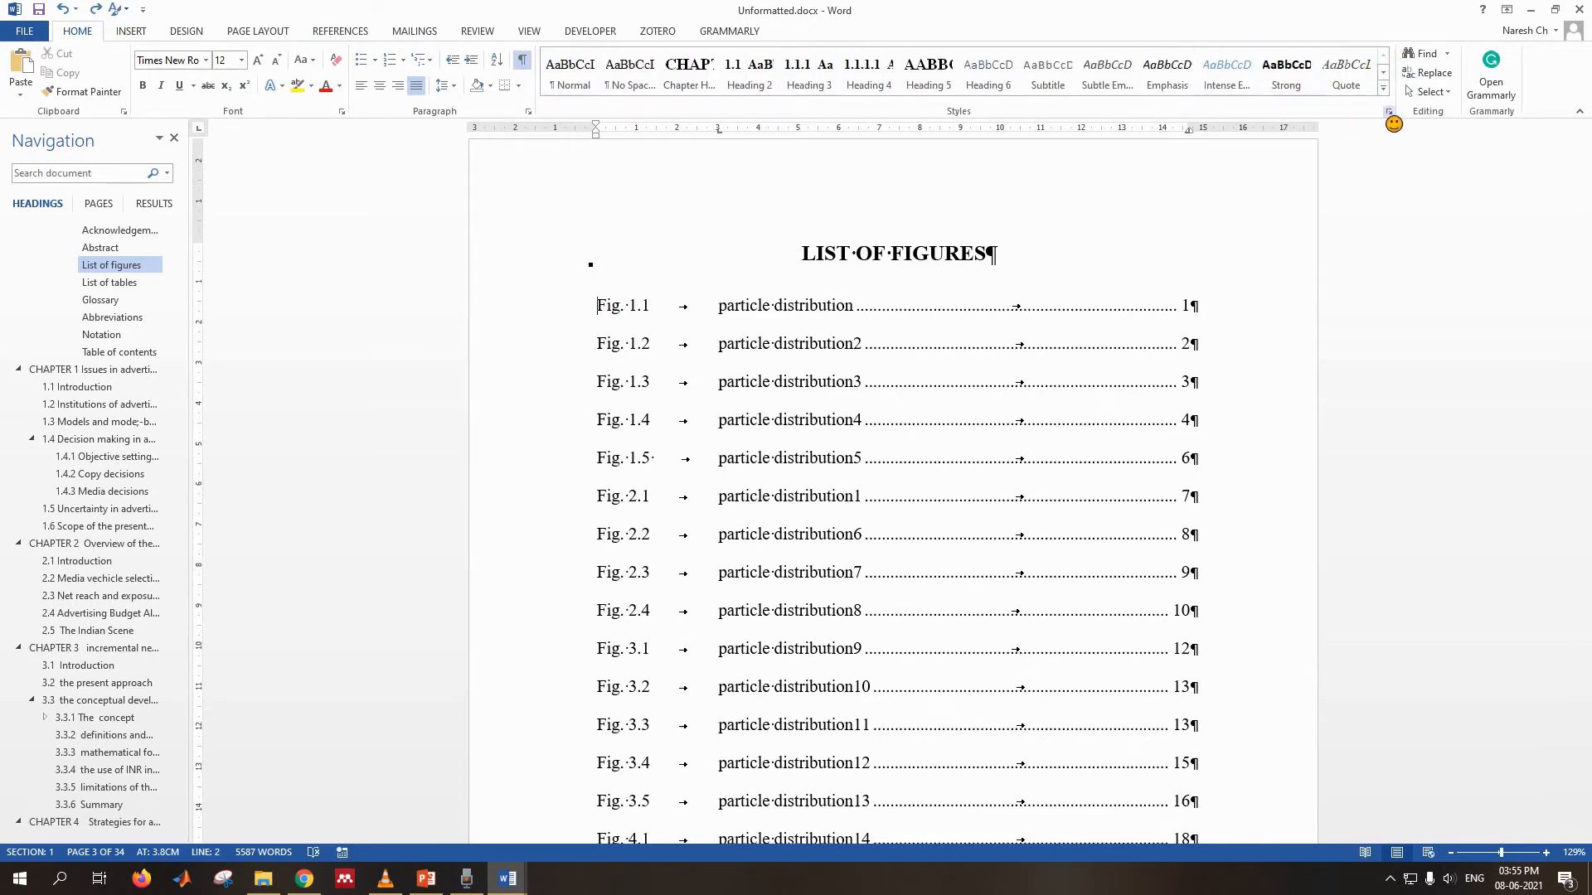
left_click(1388, 111)
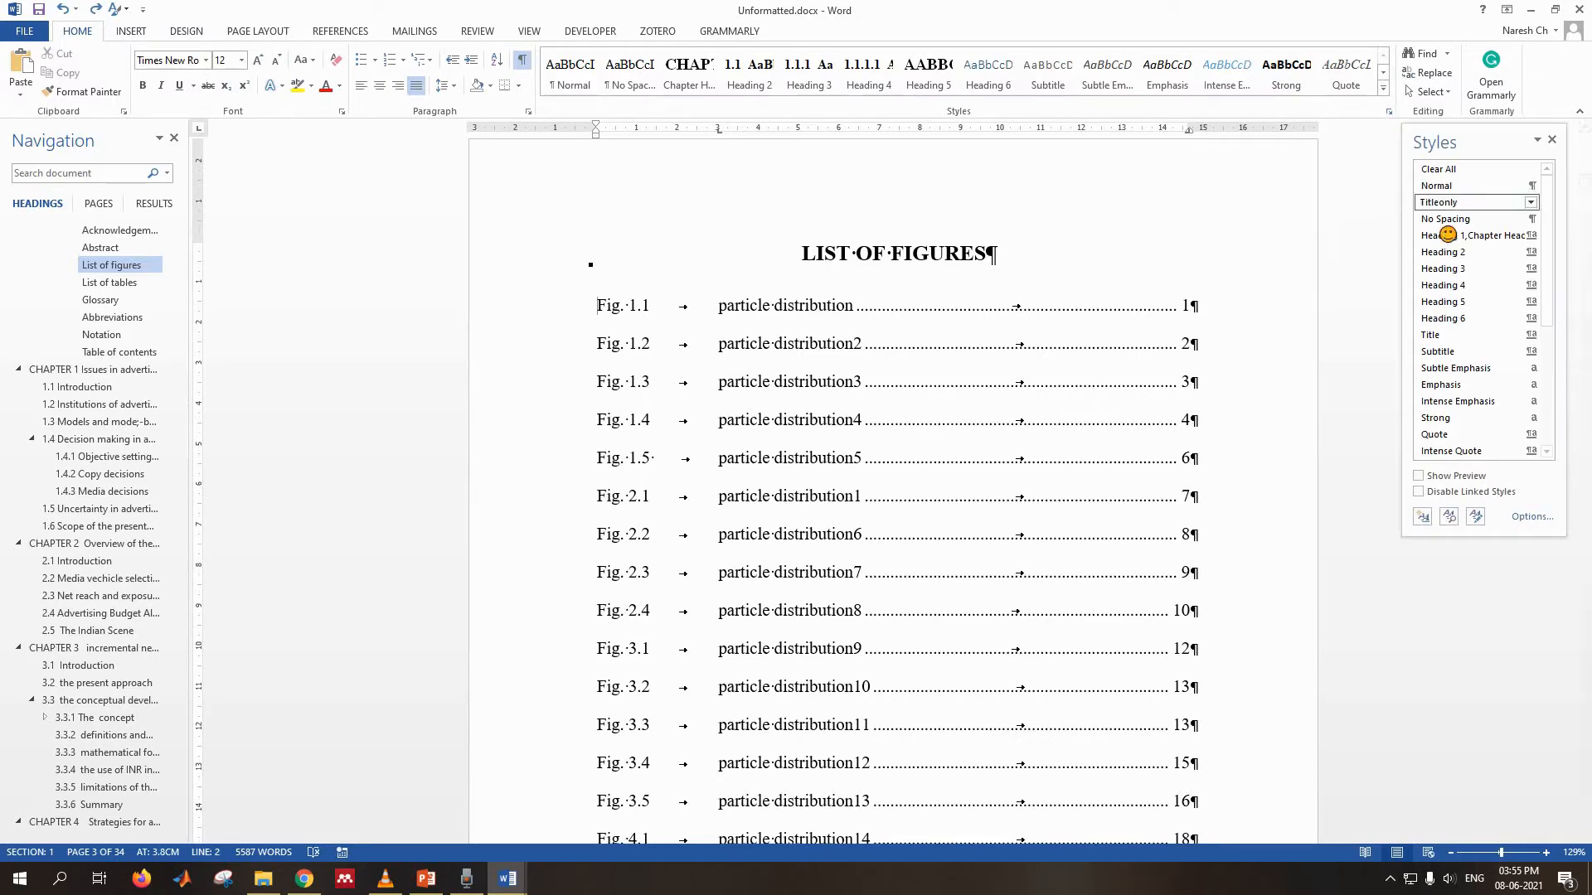
scroll(1532, 407, "down", 6)
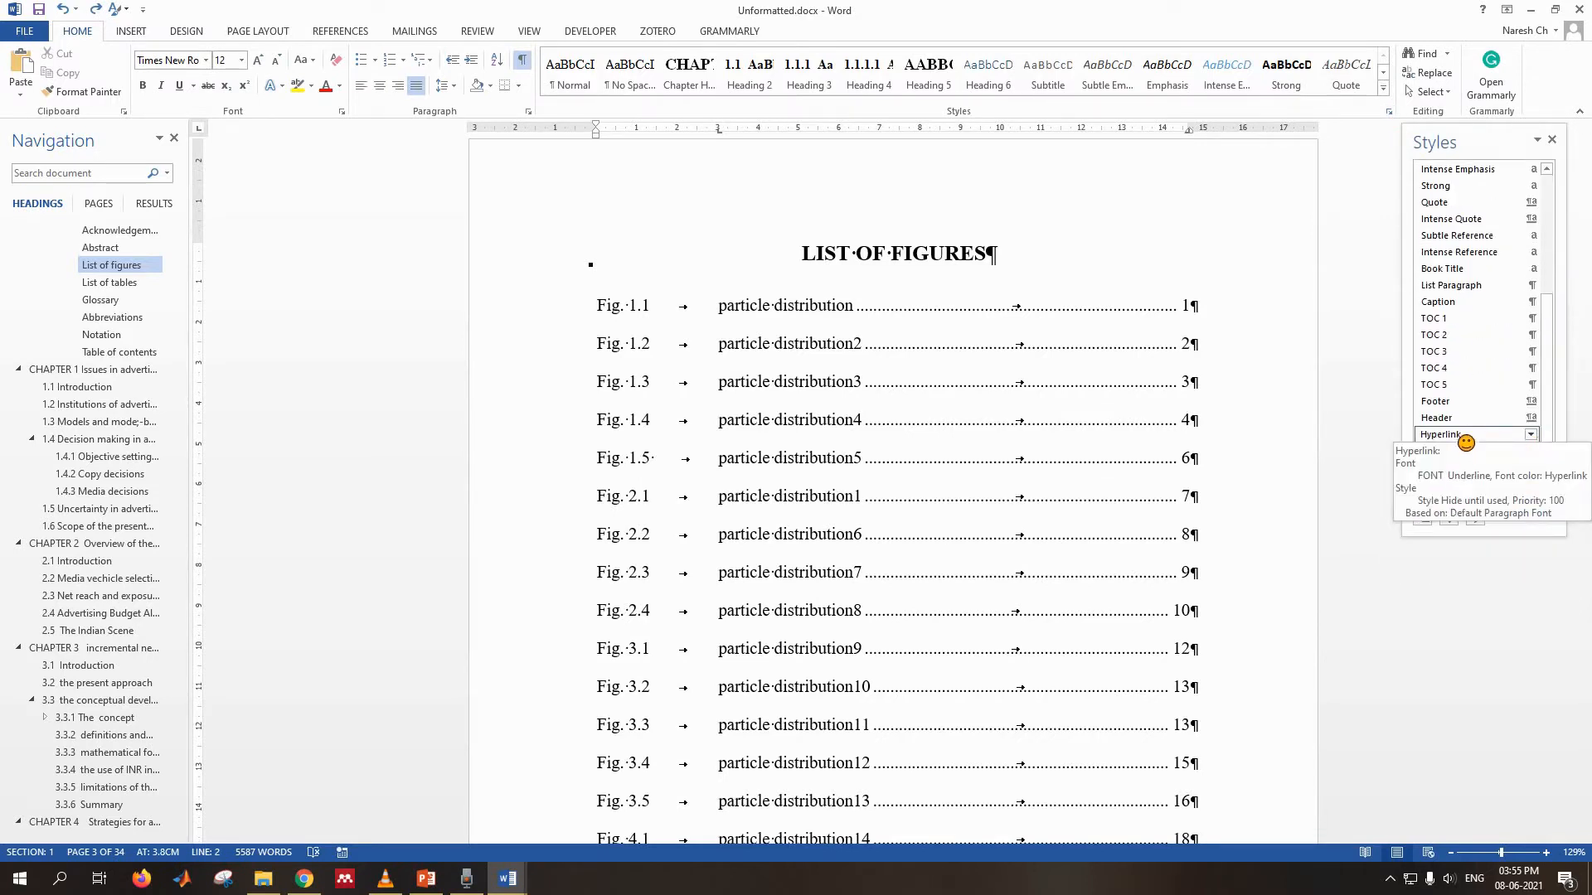
left_click(1473, 453)
right_click(1473, 455)
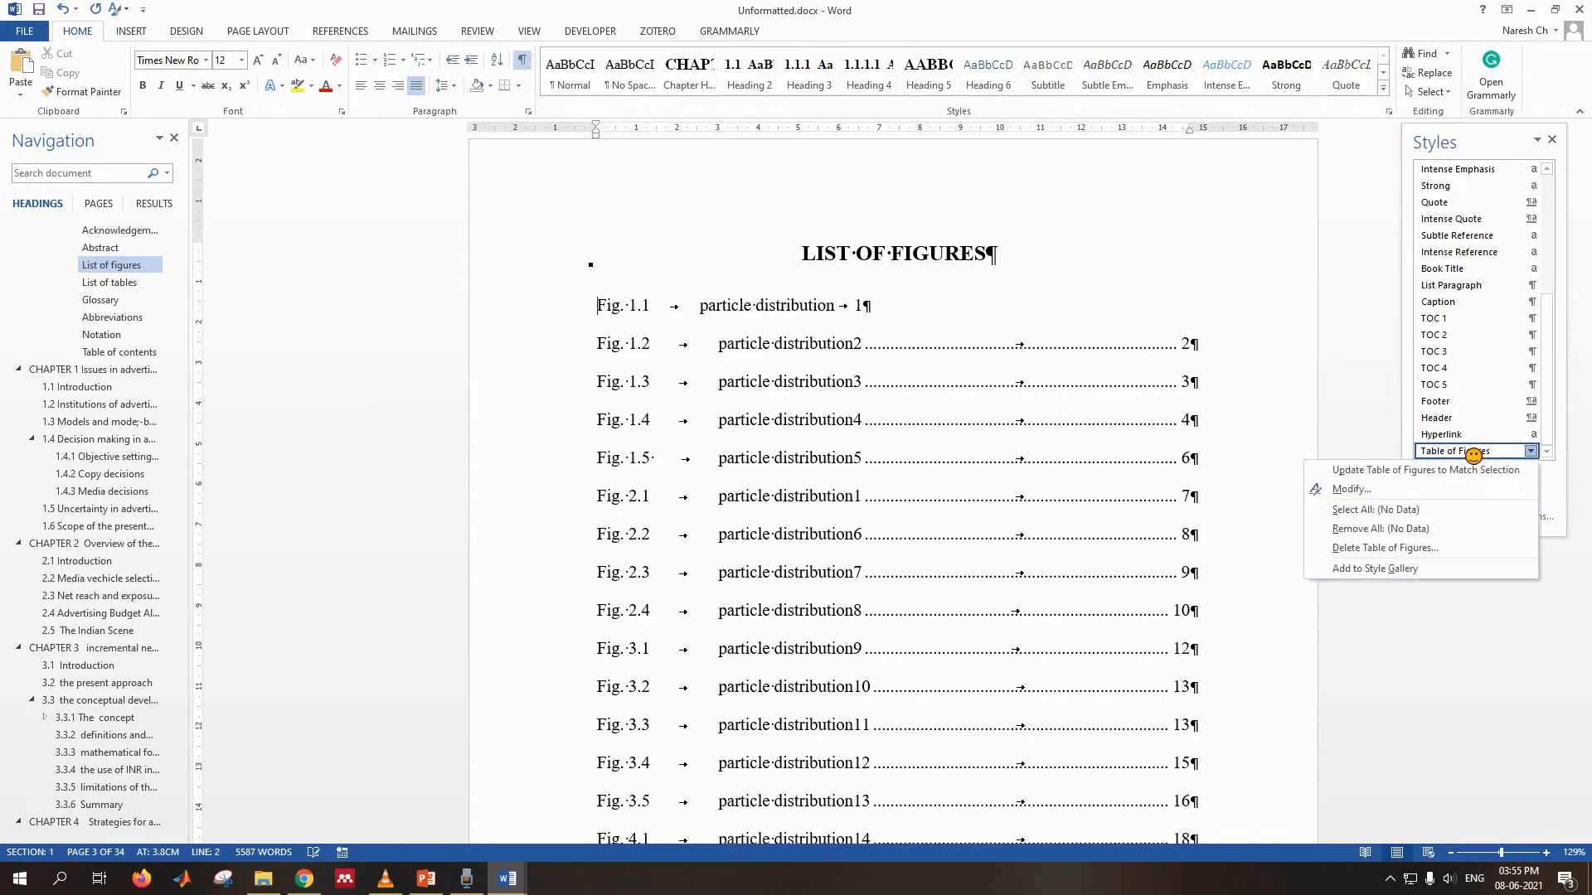
left_click(1418, 489)
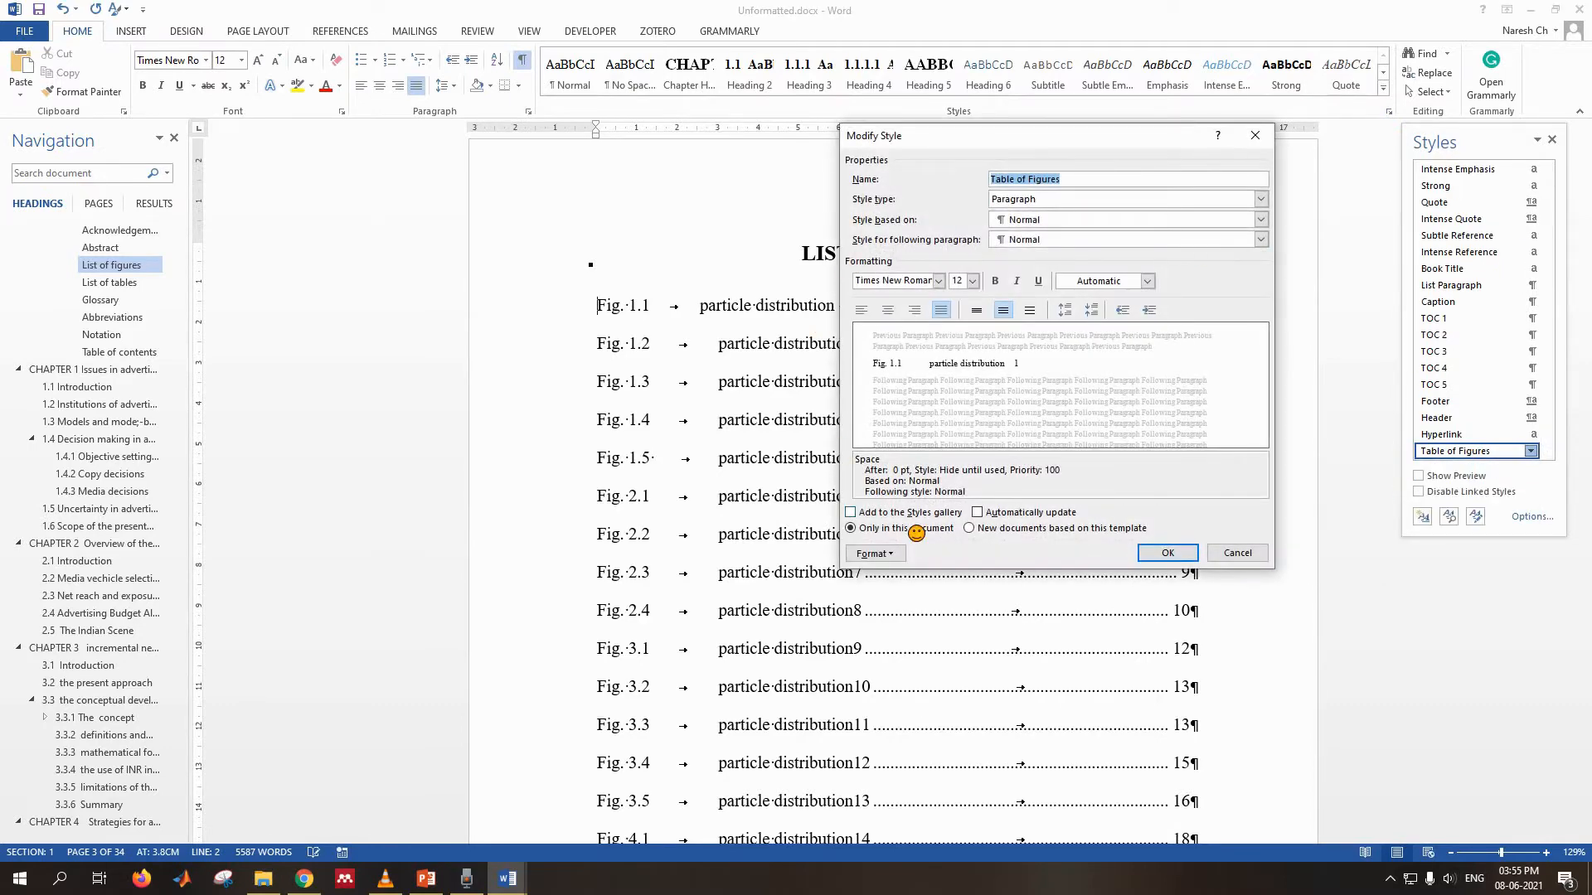
left_click(921, 514)
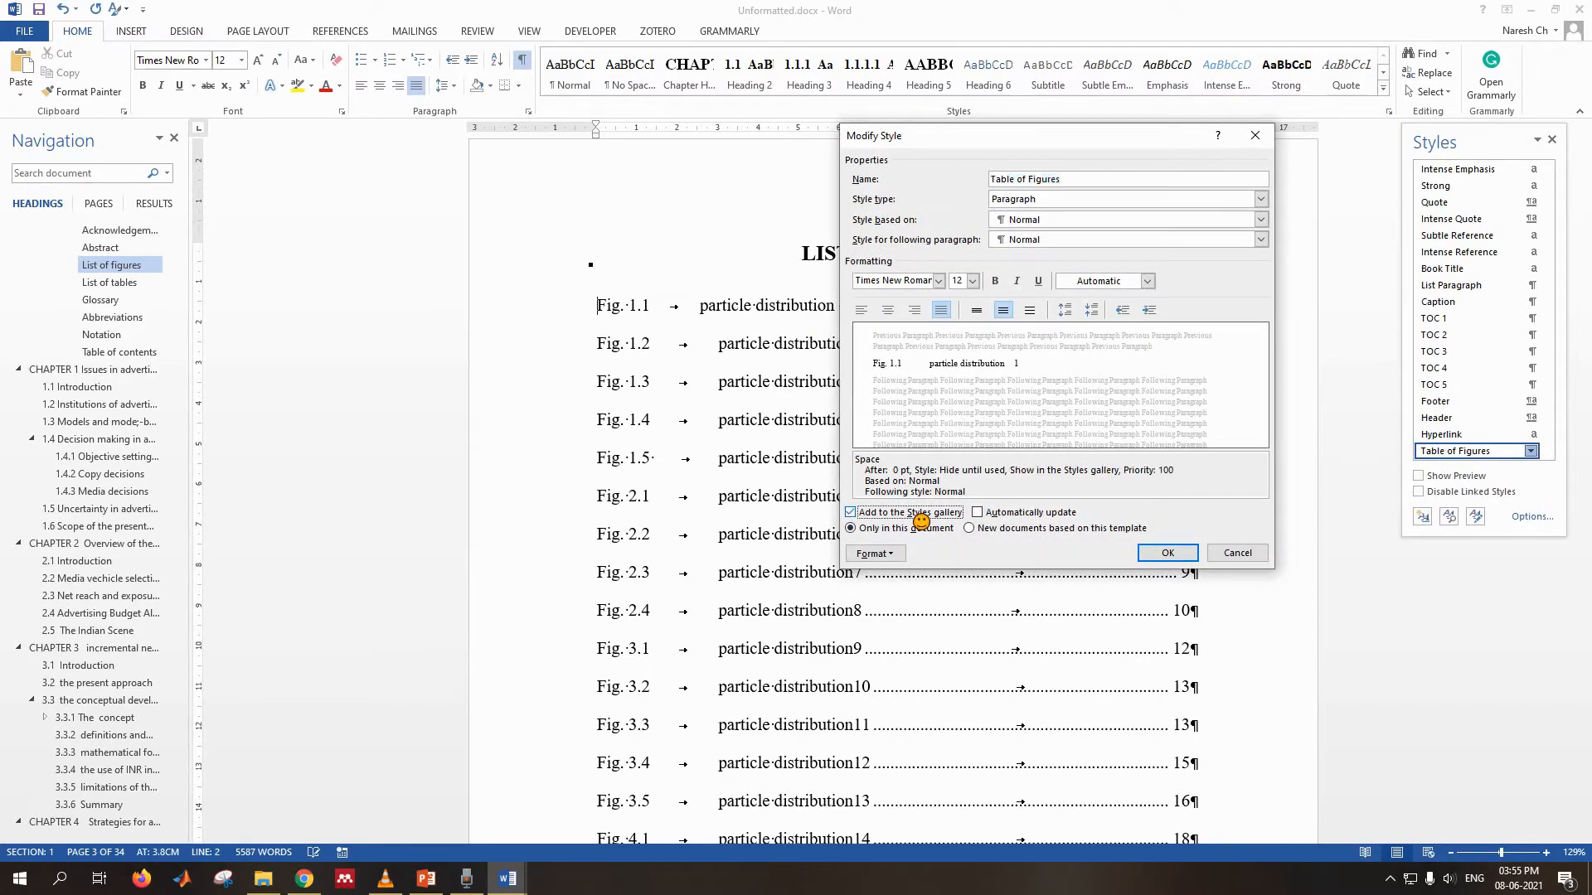
left_click(1003, 520)
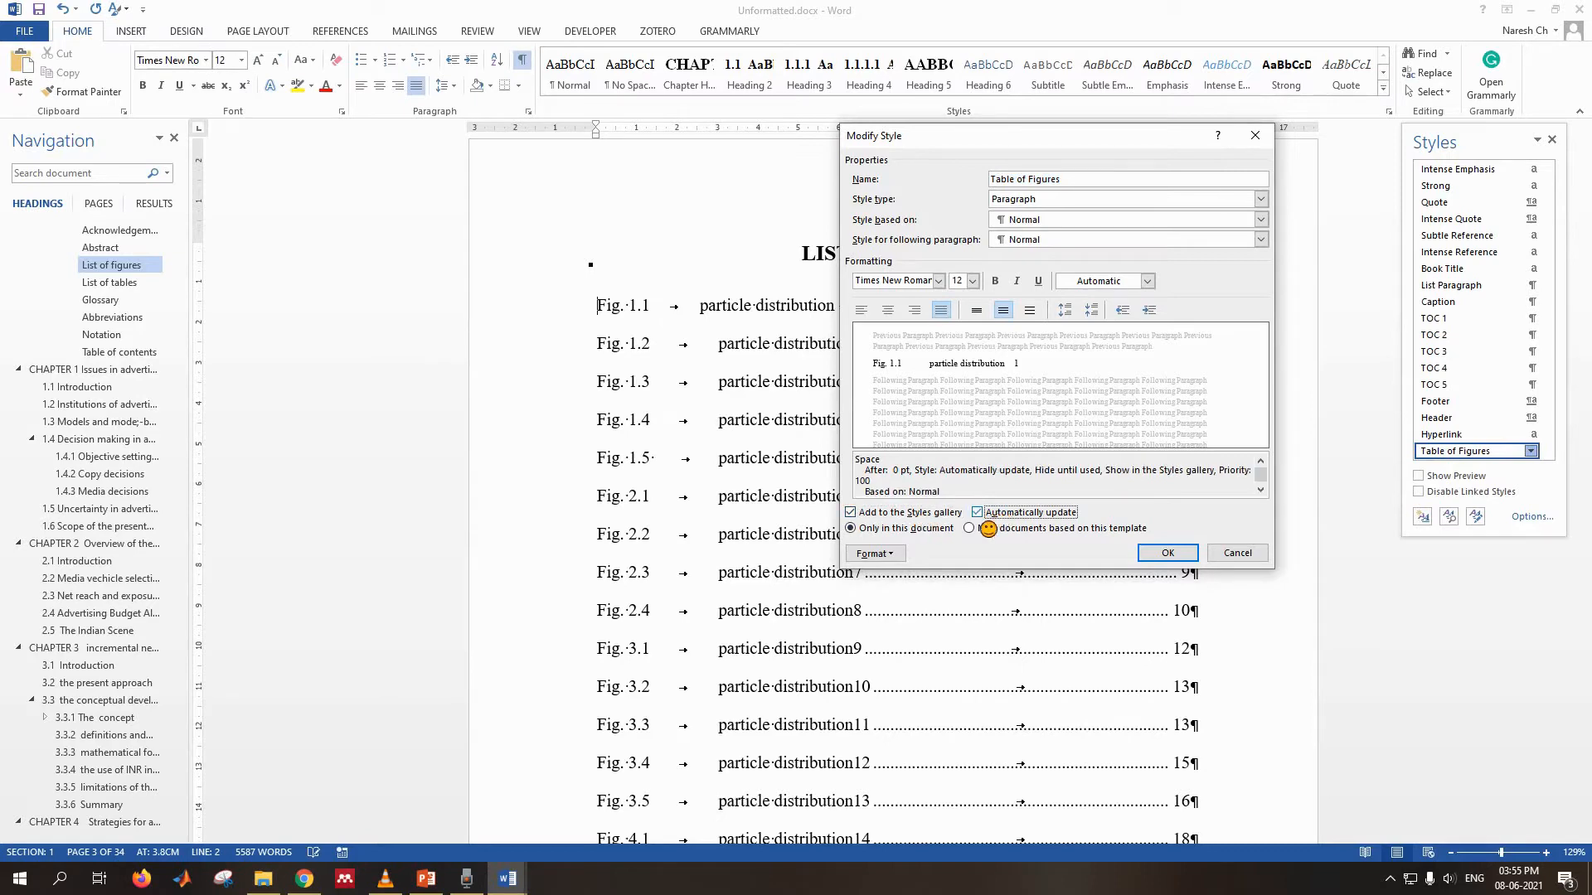
- Add a left tab stop at 2.5 cm without a leader to the Table of Figures style and apply the style changes
left_click(886, 554)
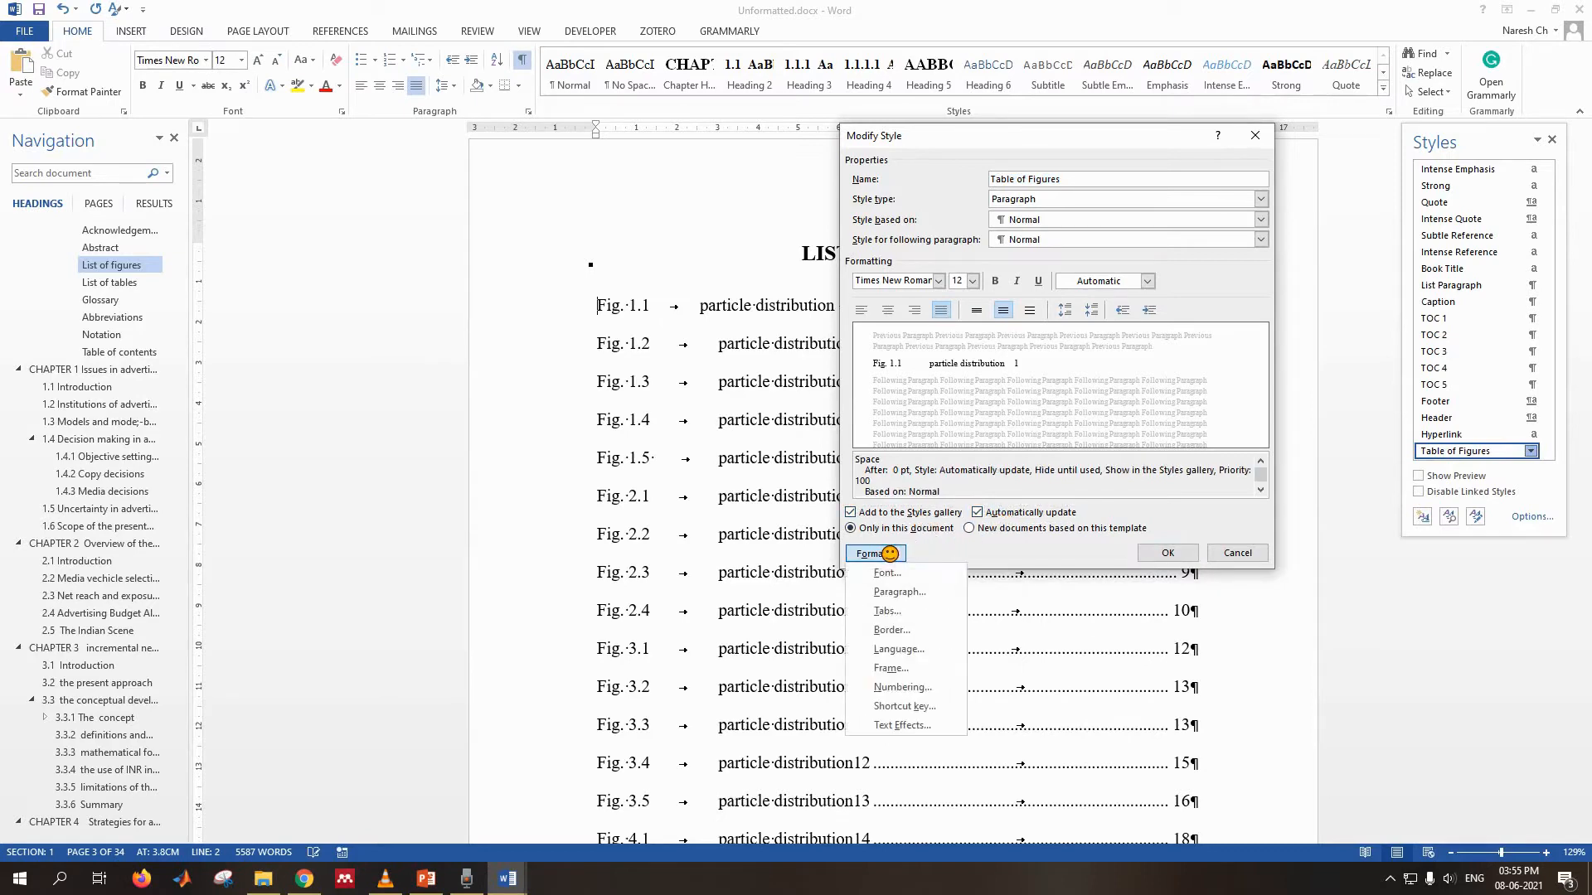
left_click(897, 613)
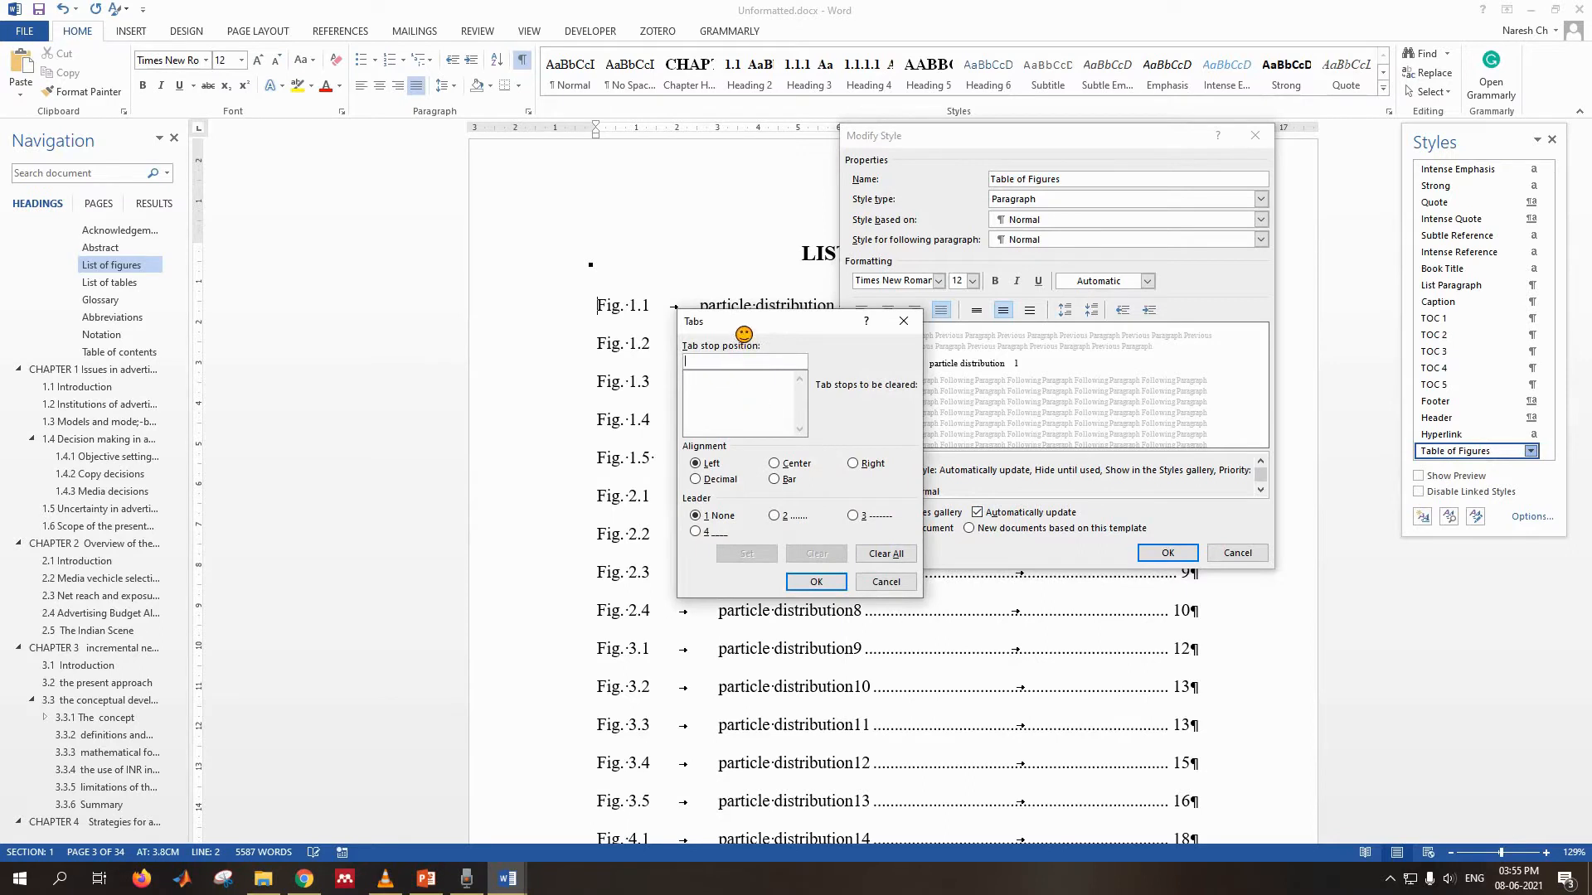
left_click_drag(744, 334, 597, 360)
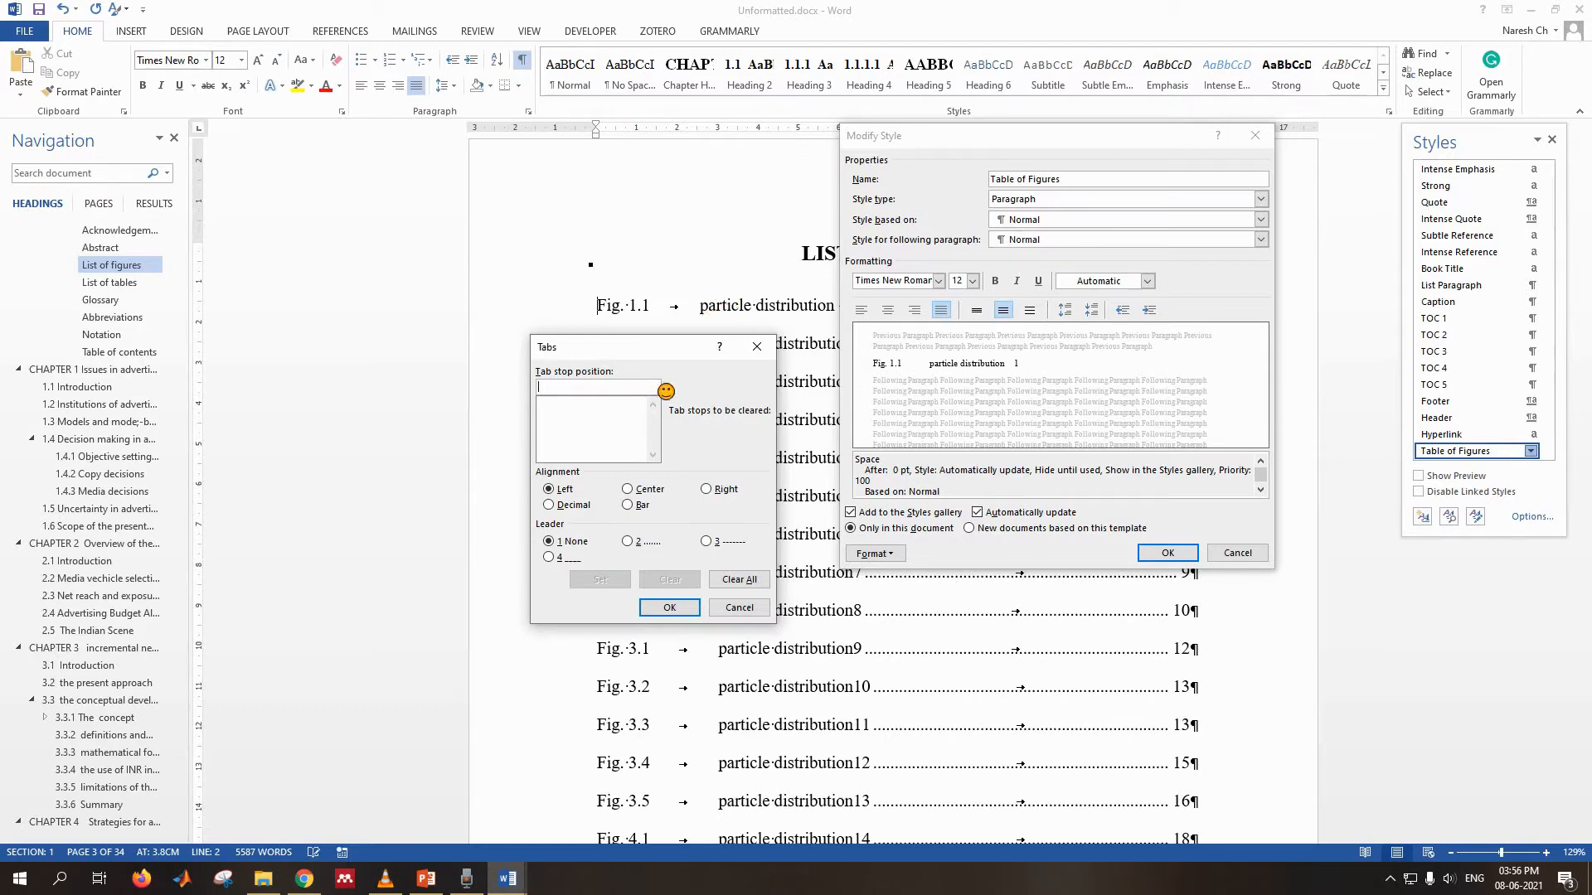
type("2.5")
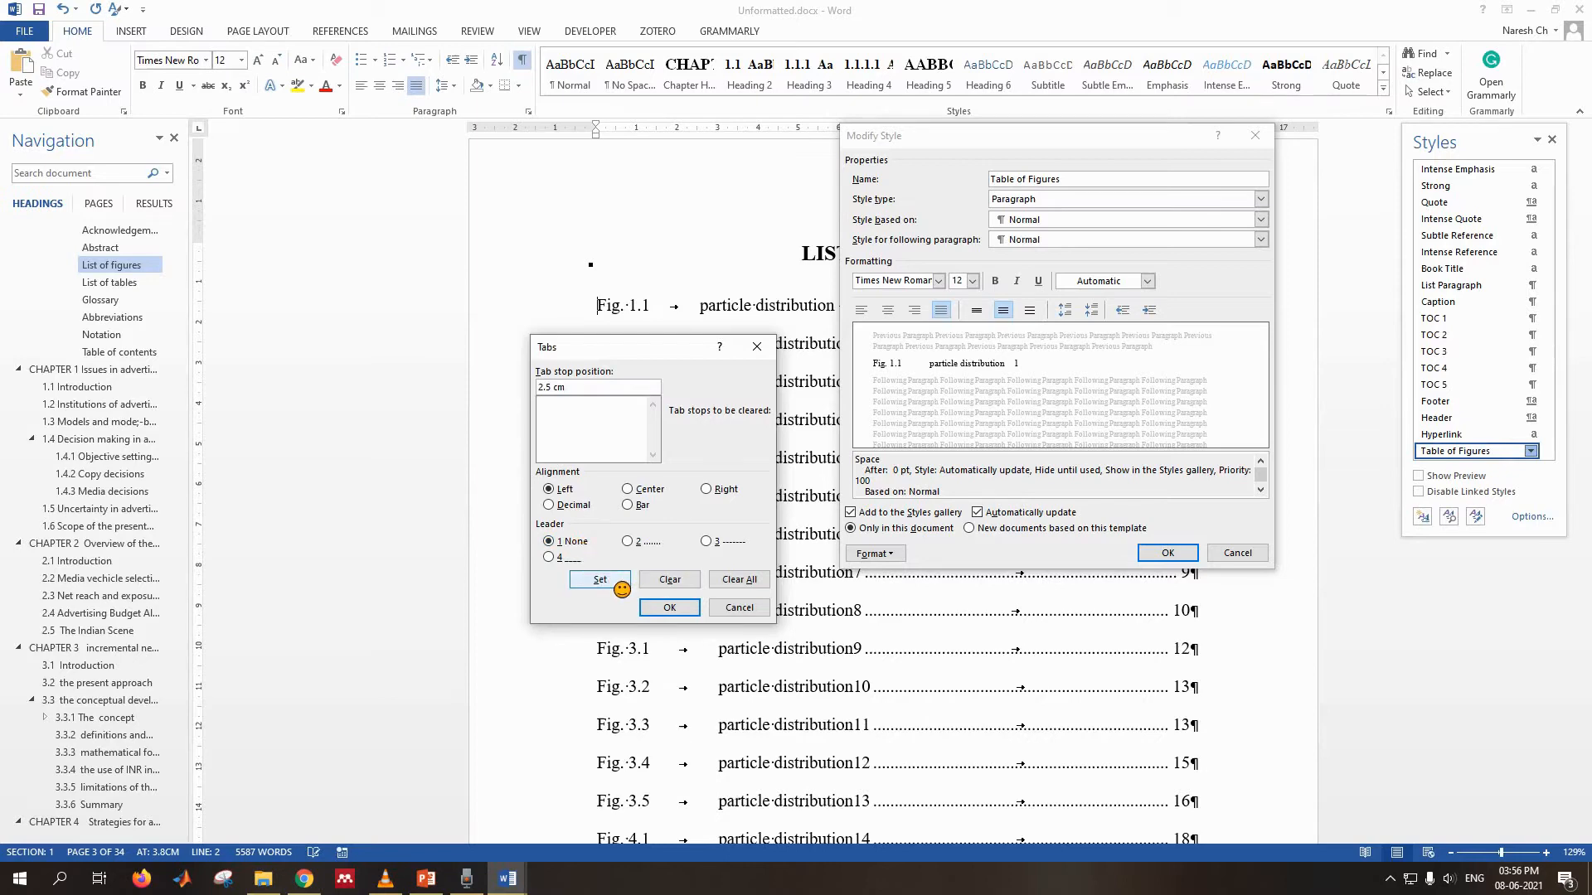
left_click(669, 607)
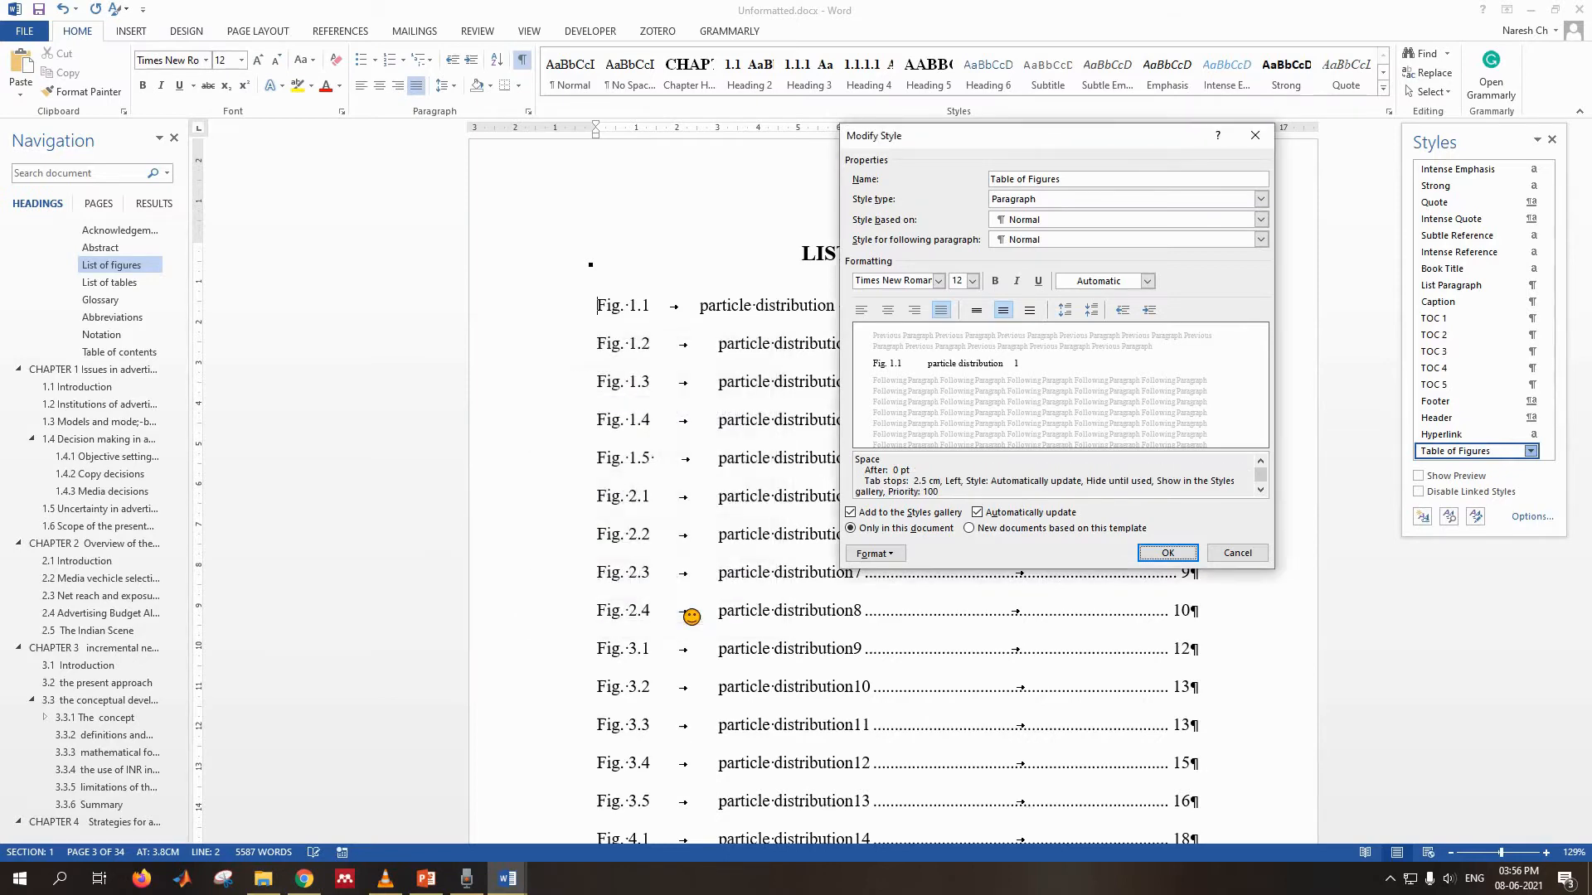
left_click(1179, 554)
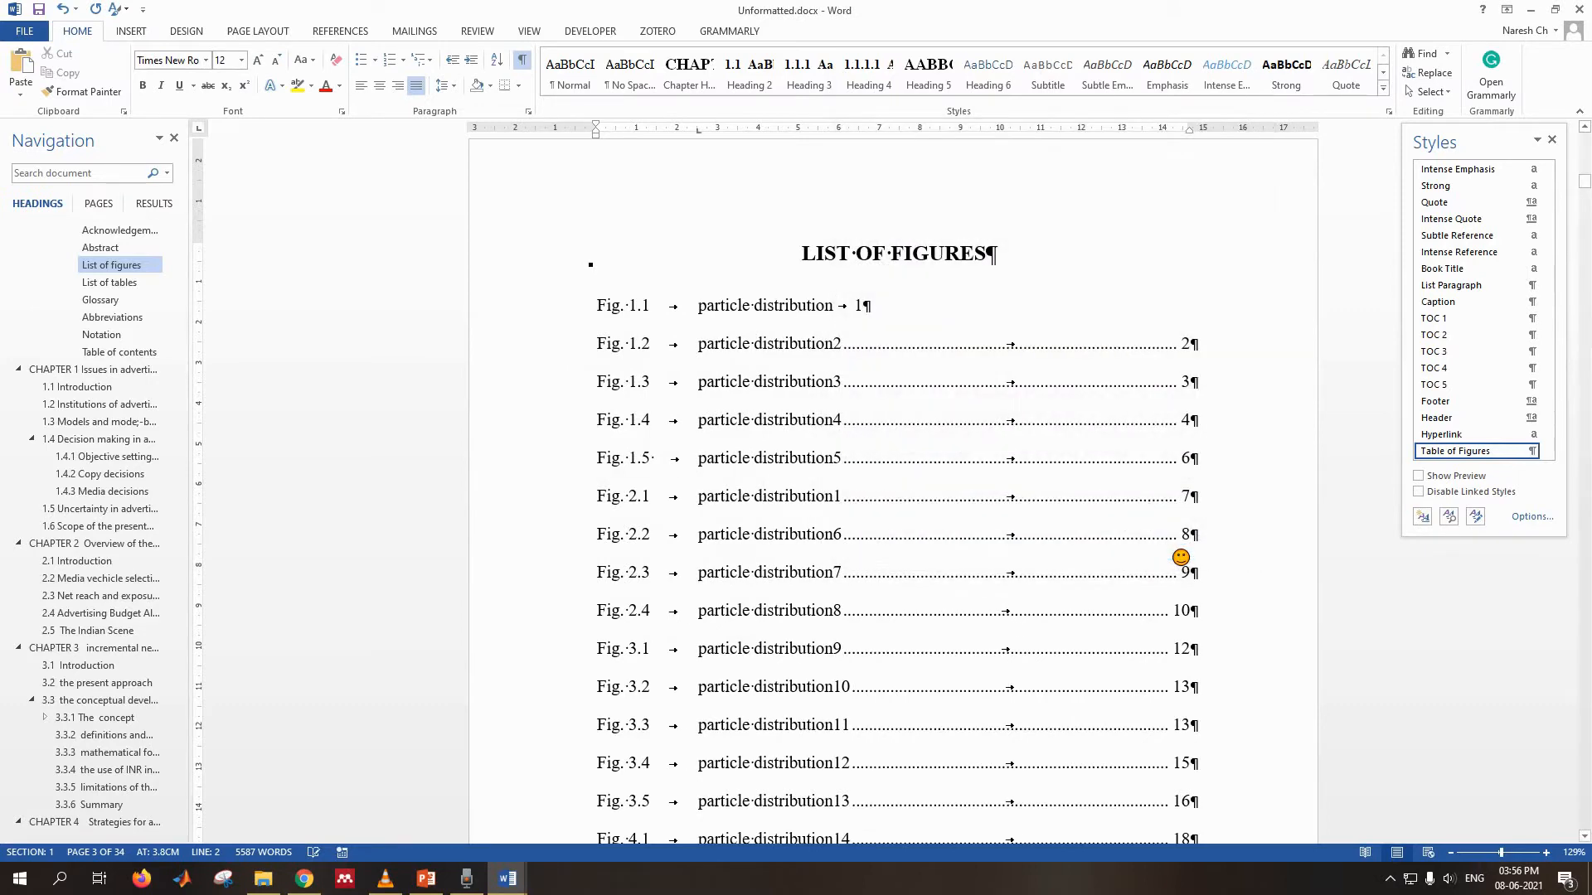
- Review the list of figures, follow the Fig. 1.1 entry to its caption and extend the caption with a long run of random letters
scroll(782, 344, "down", 3)
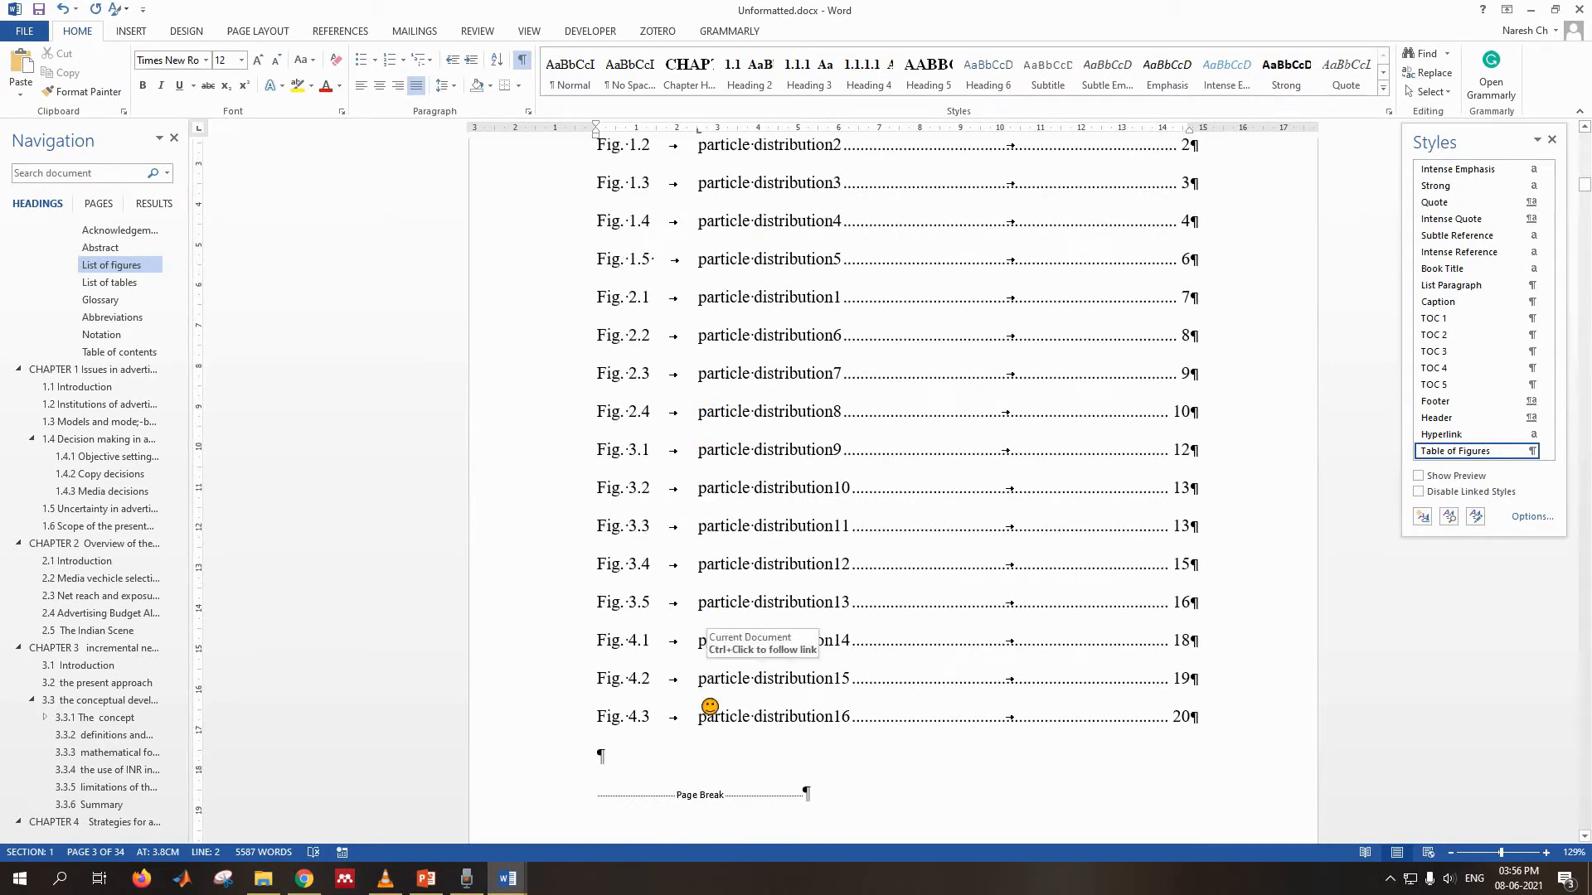
scroll(741, 461, "up", 3)
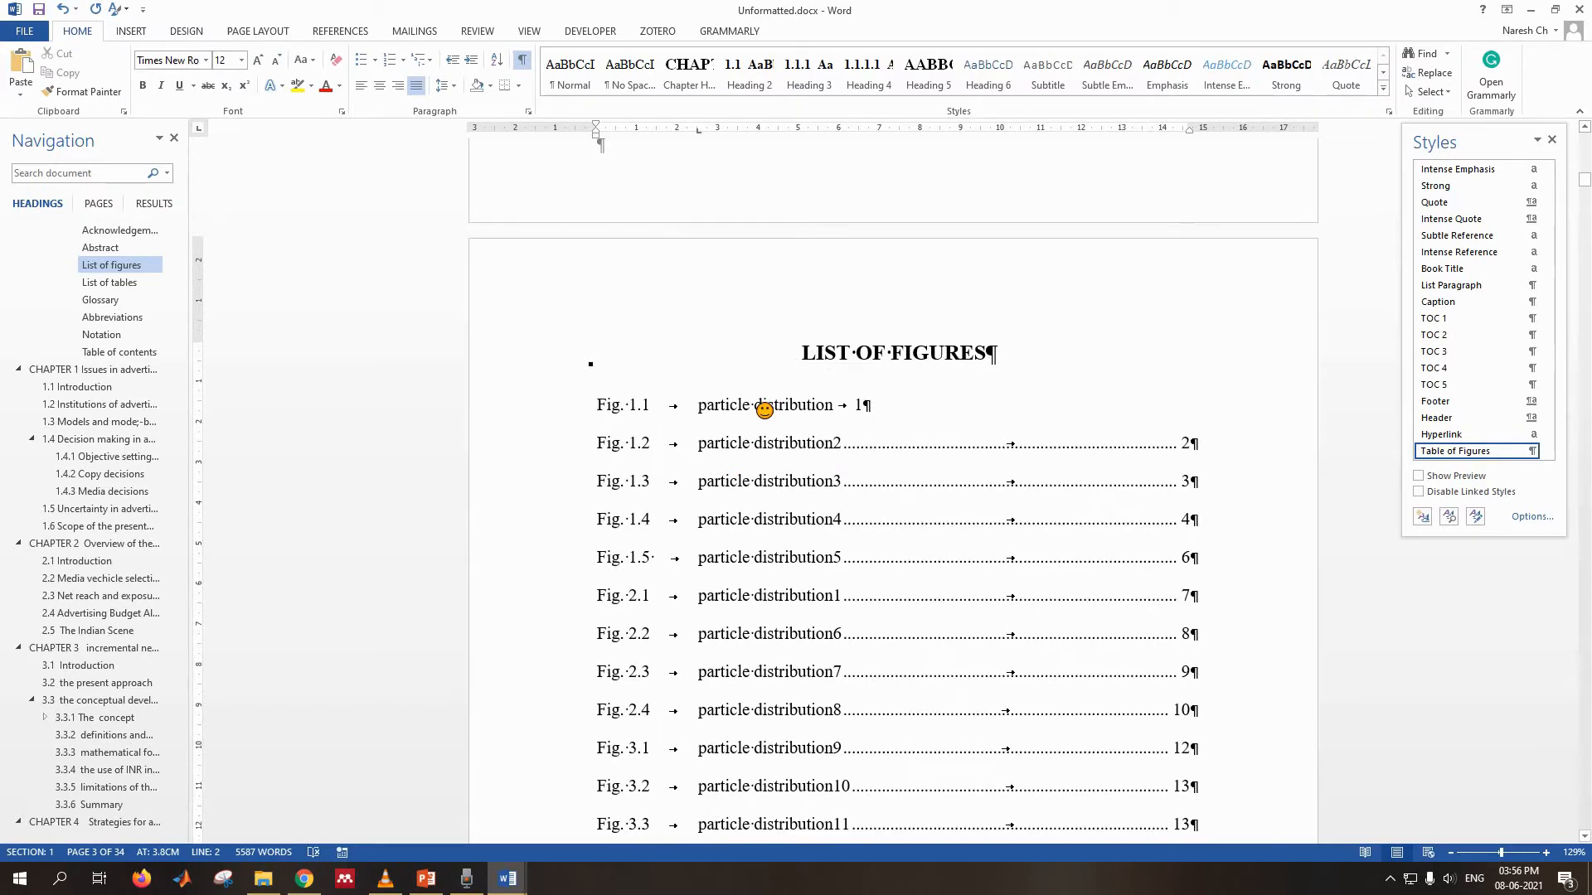
left_click(763, 410, "ctrl")
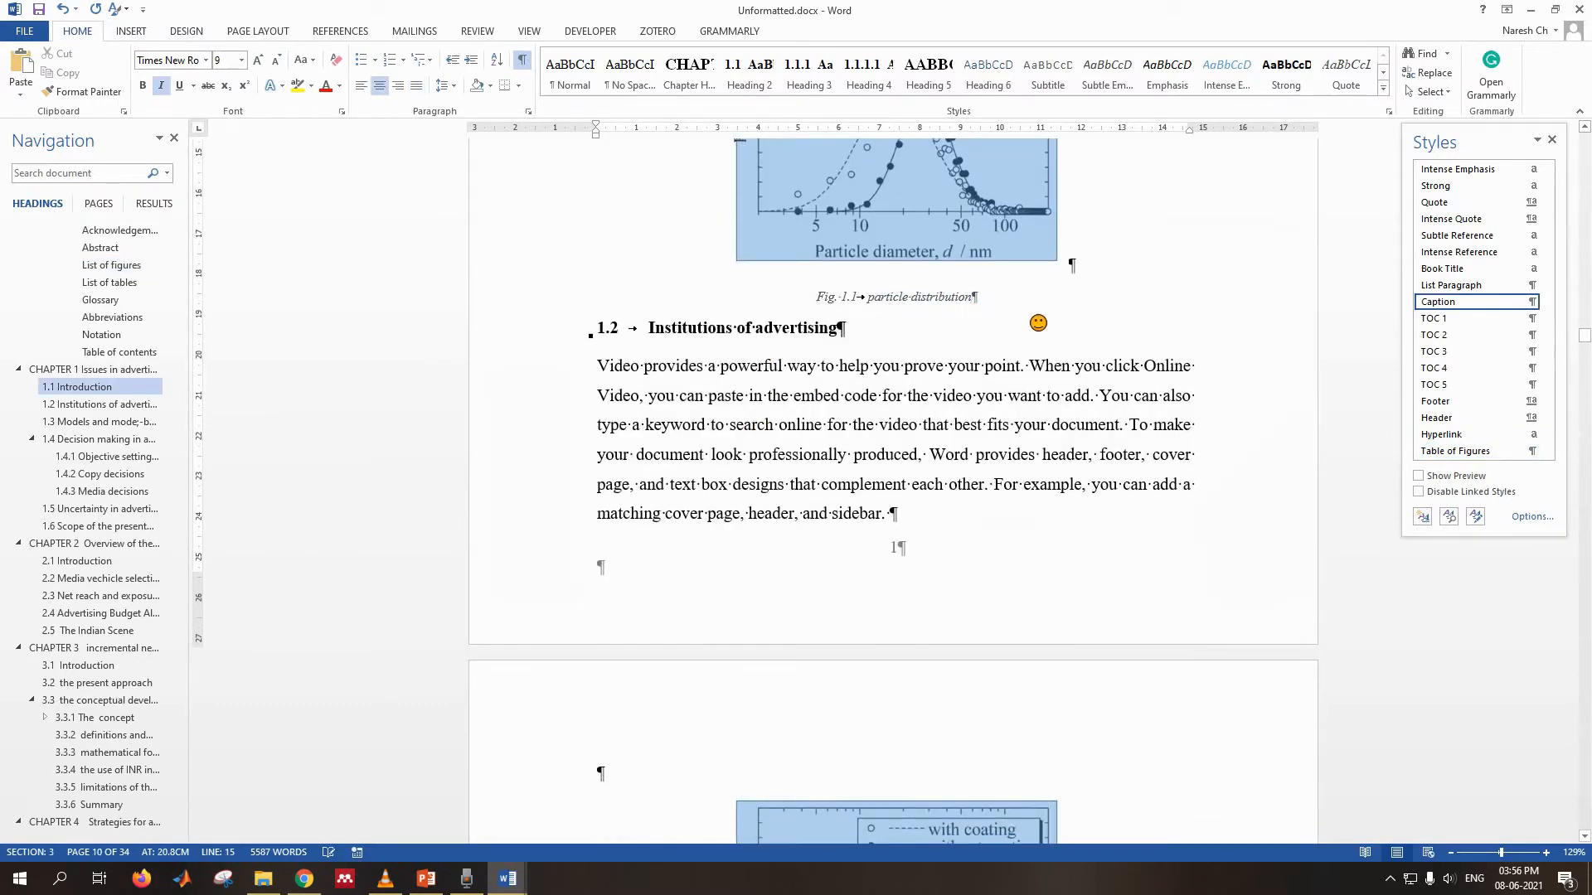
type("dfgsdkl;fnklsdanfsdm;fmsdl;fnkladnvkldasnl;sancfklsdnvkldsfbnklsn")
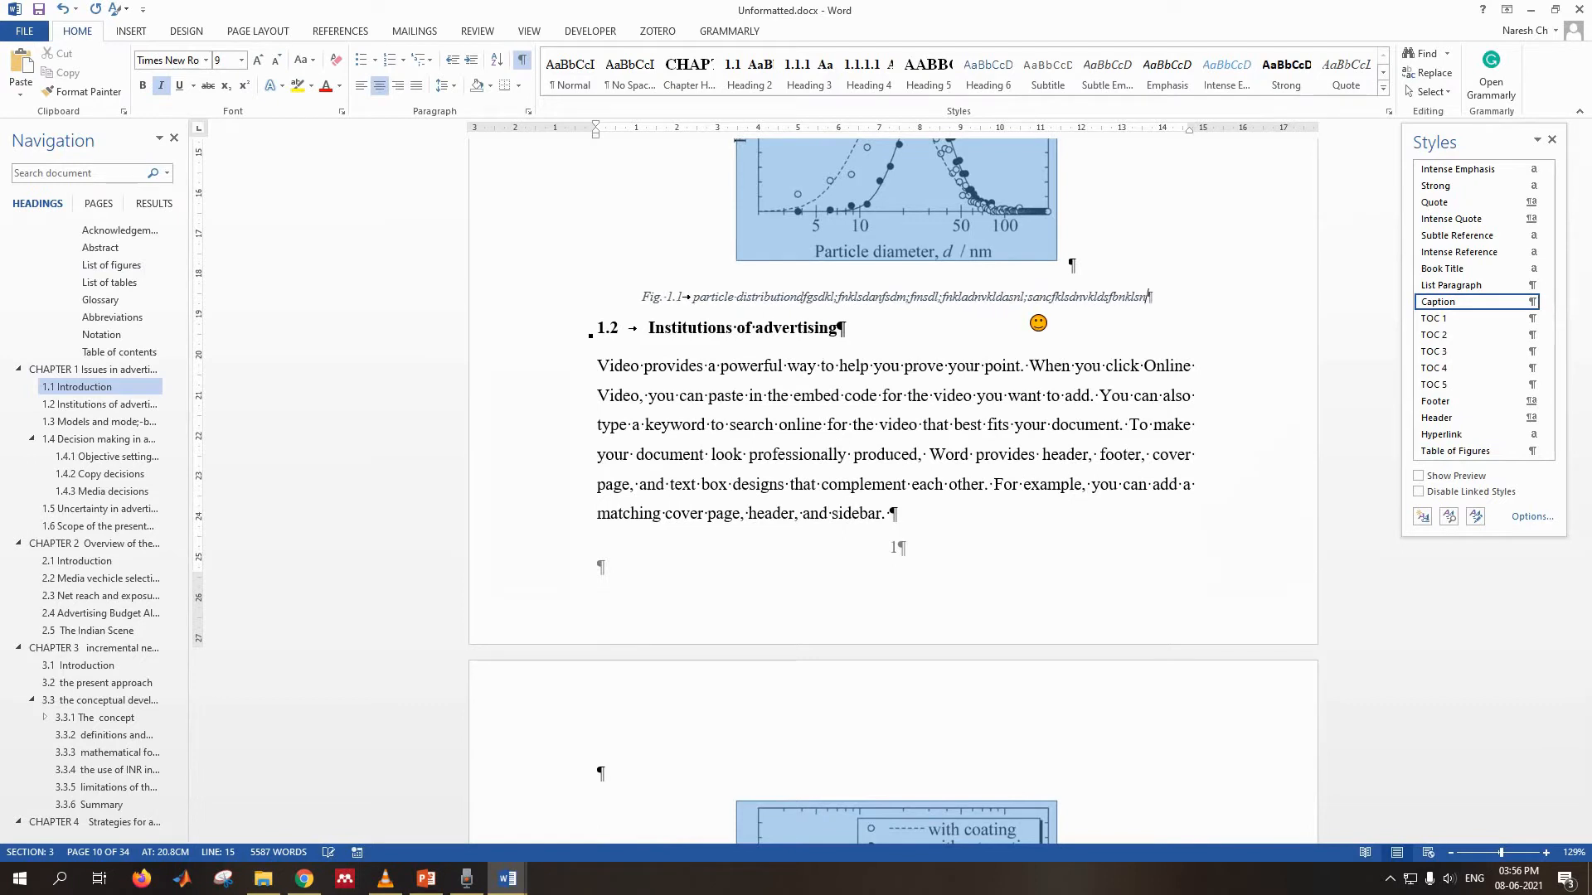
type("fkldbnvjkldfnvklsdznvkldfnvkldfnvbkldfnvkldfnvkldfnbvklndfklvndfklvndkl")
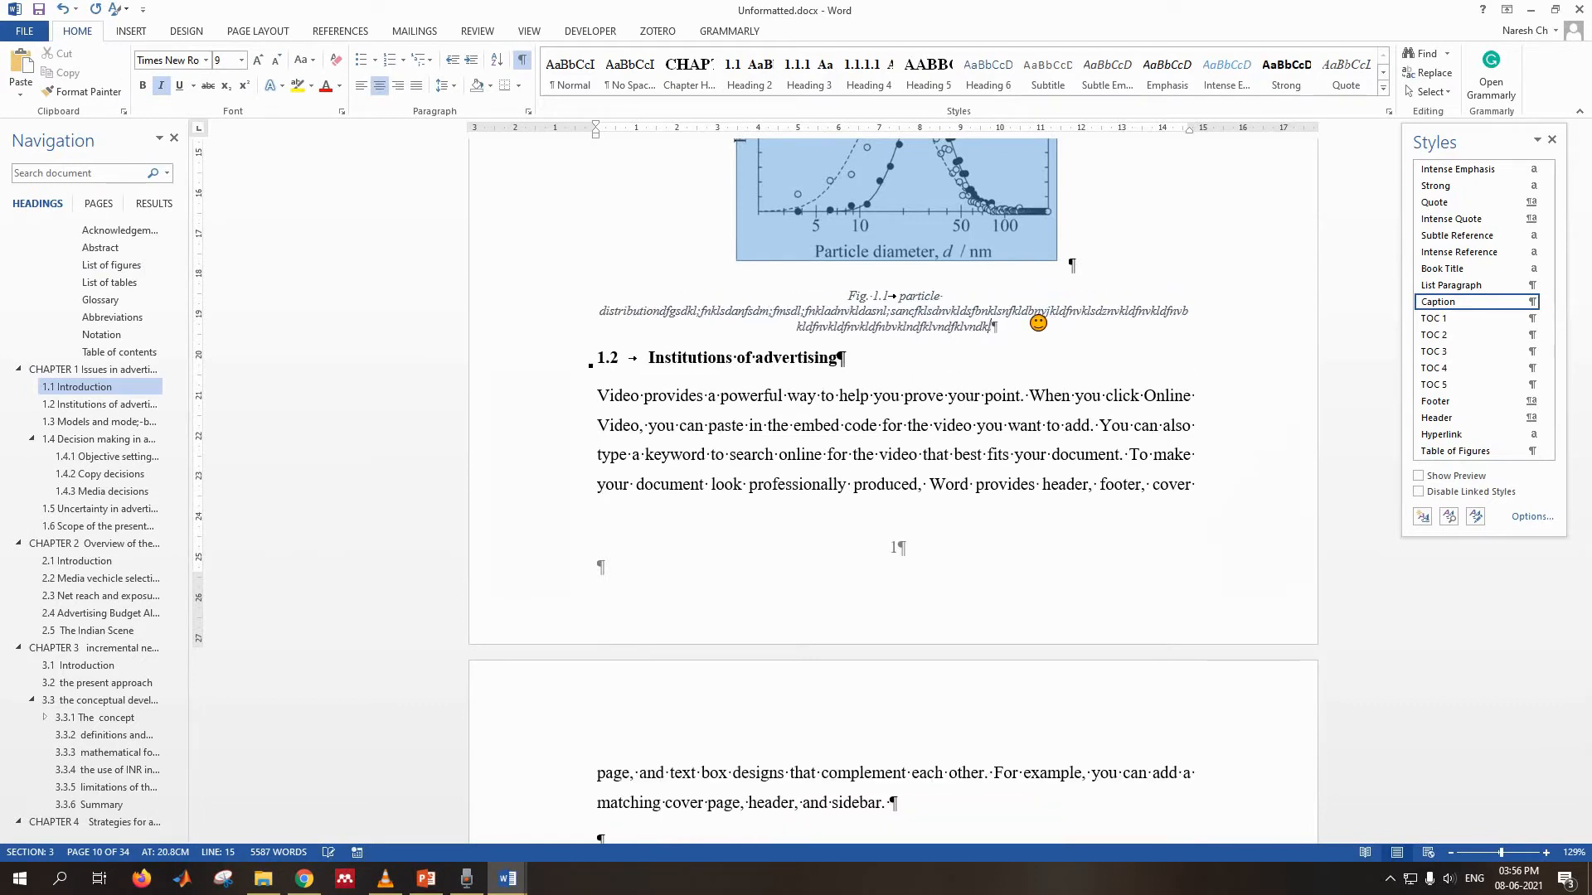
type("sfnvodf")
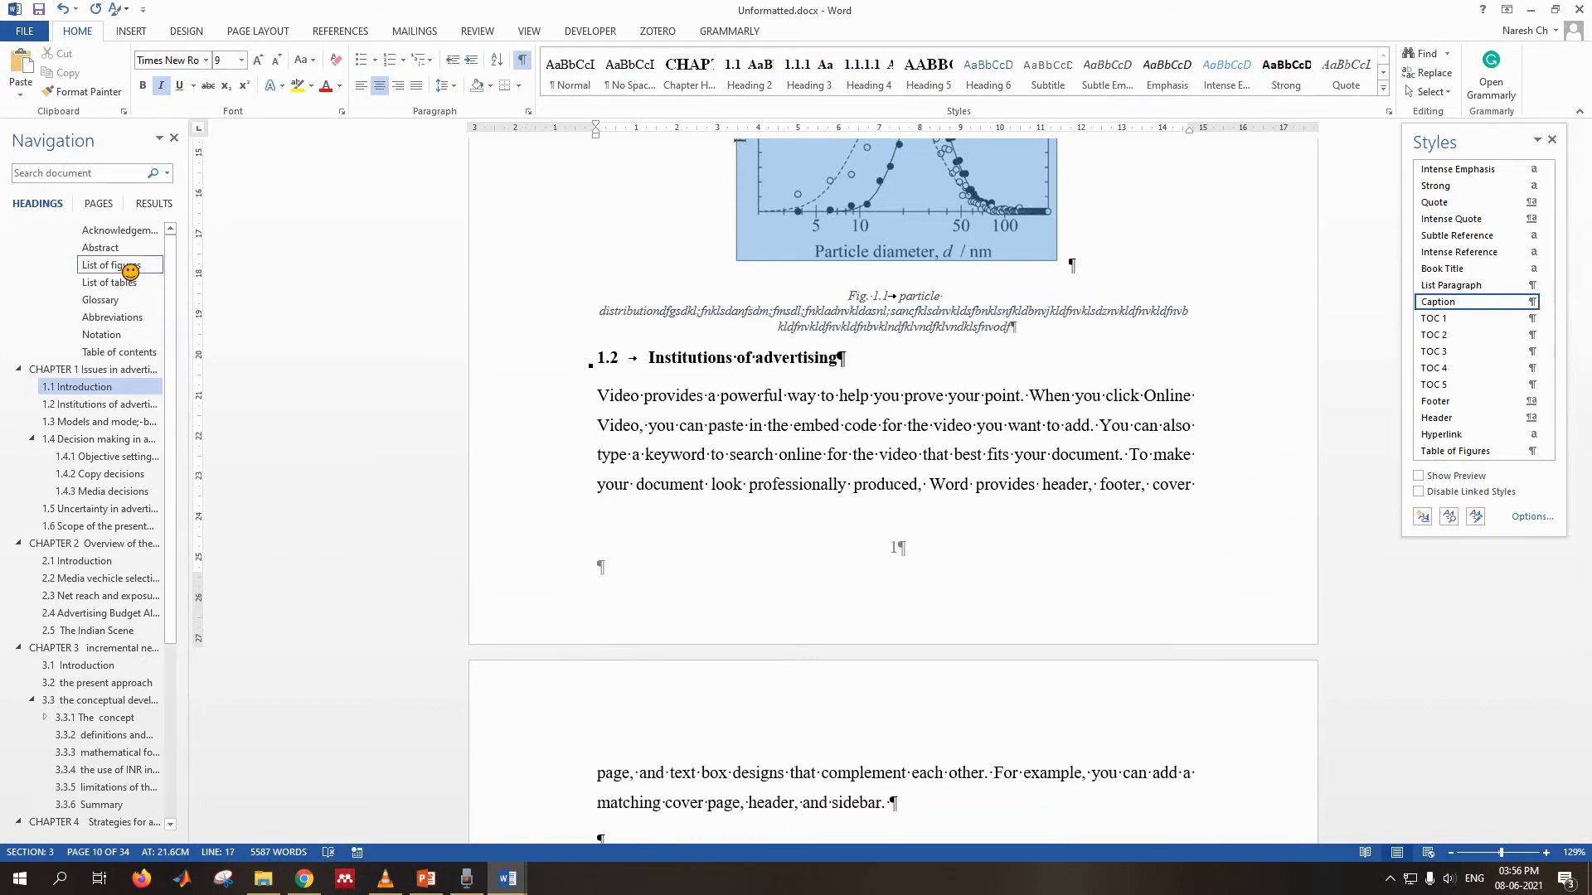
- Return to the List of Figures and update the entire table of figures
left_click(130, 271)
right_click(821, 209)
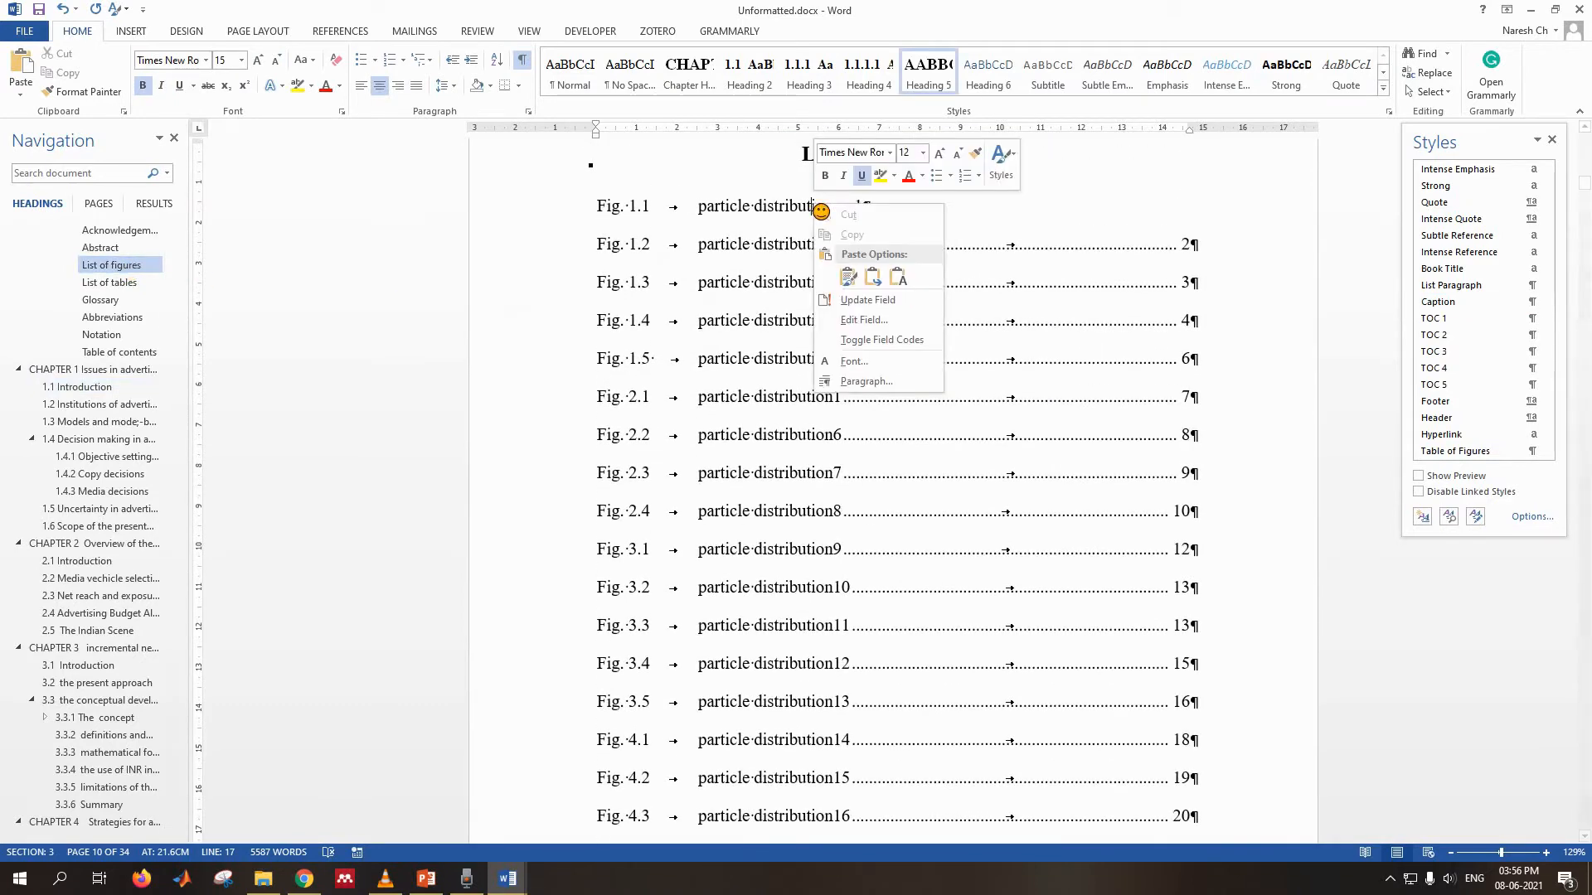
left_click(875, 304)
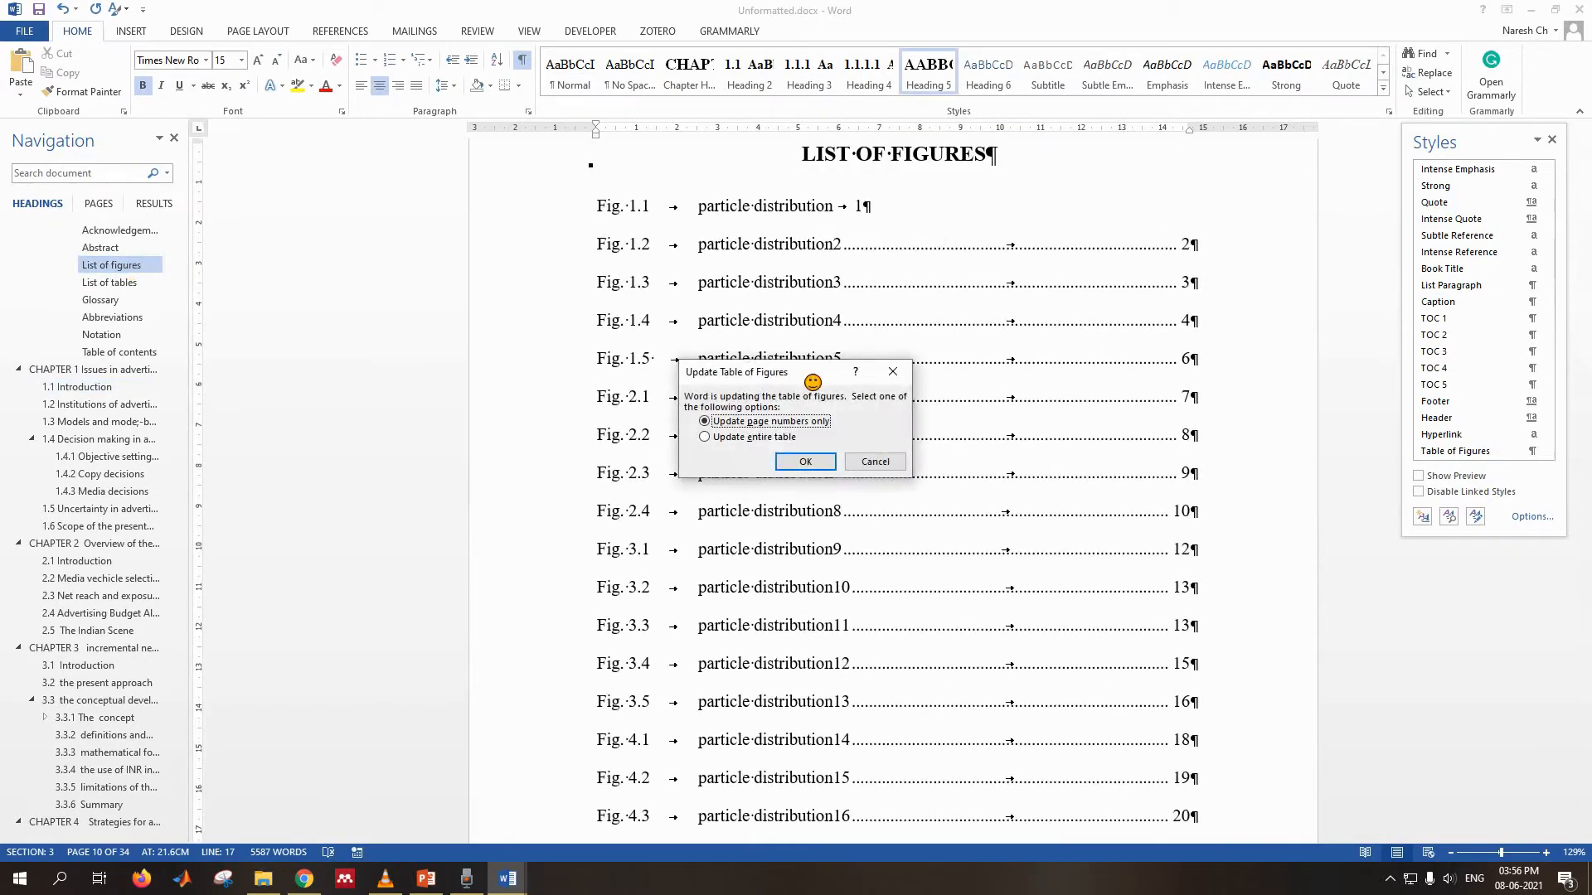
left_click(765, 439)
left_click(805, 461)
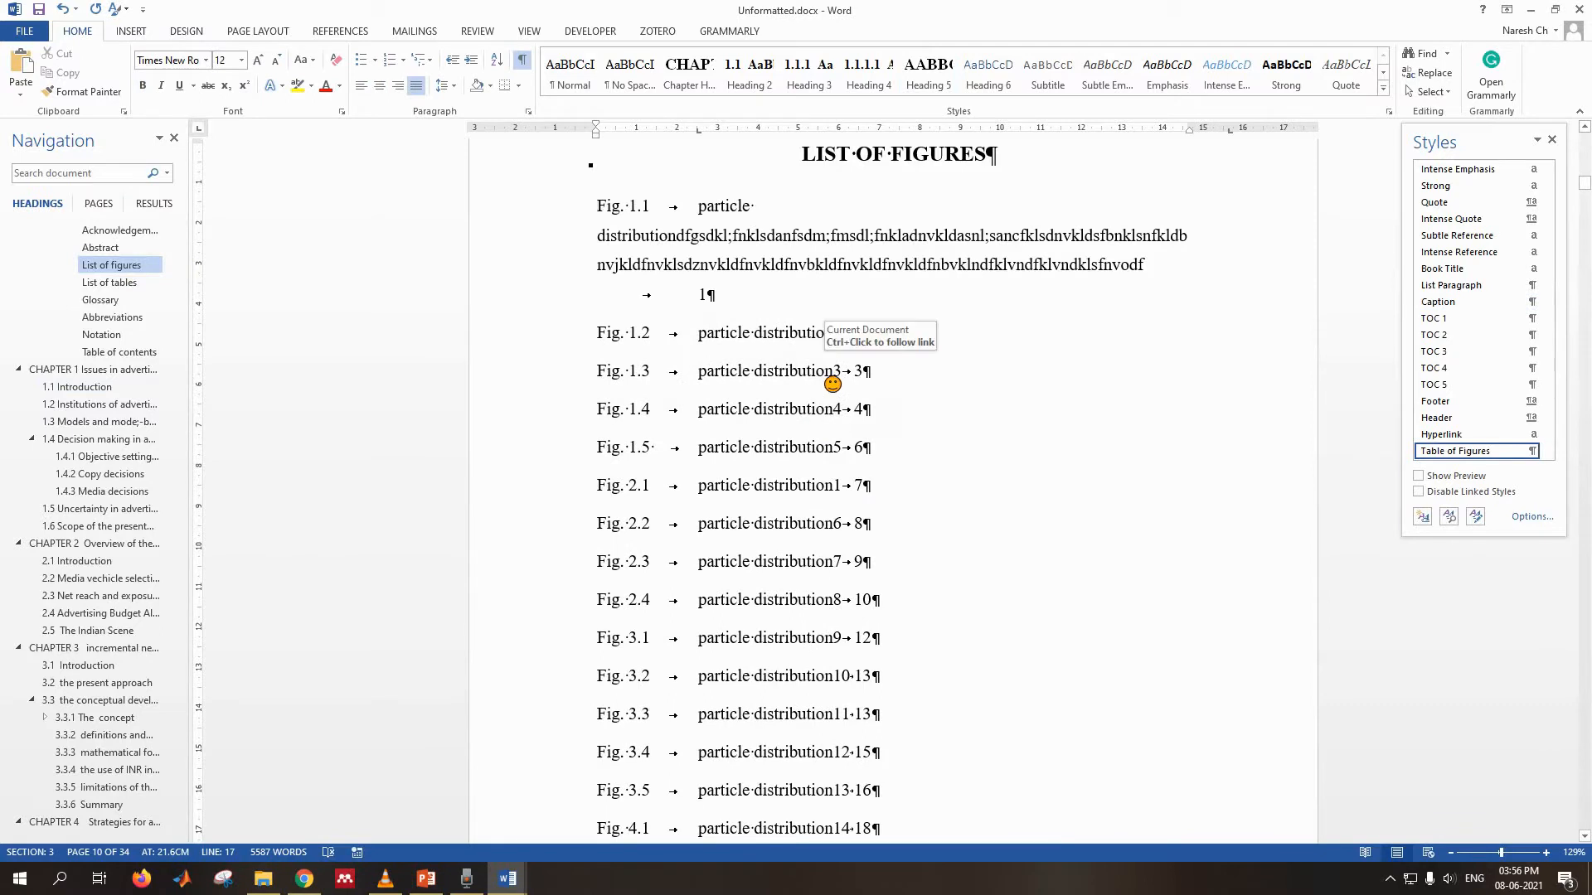
left_click(750, 215)
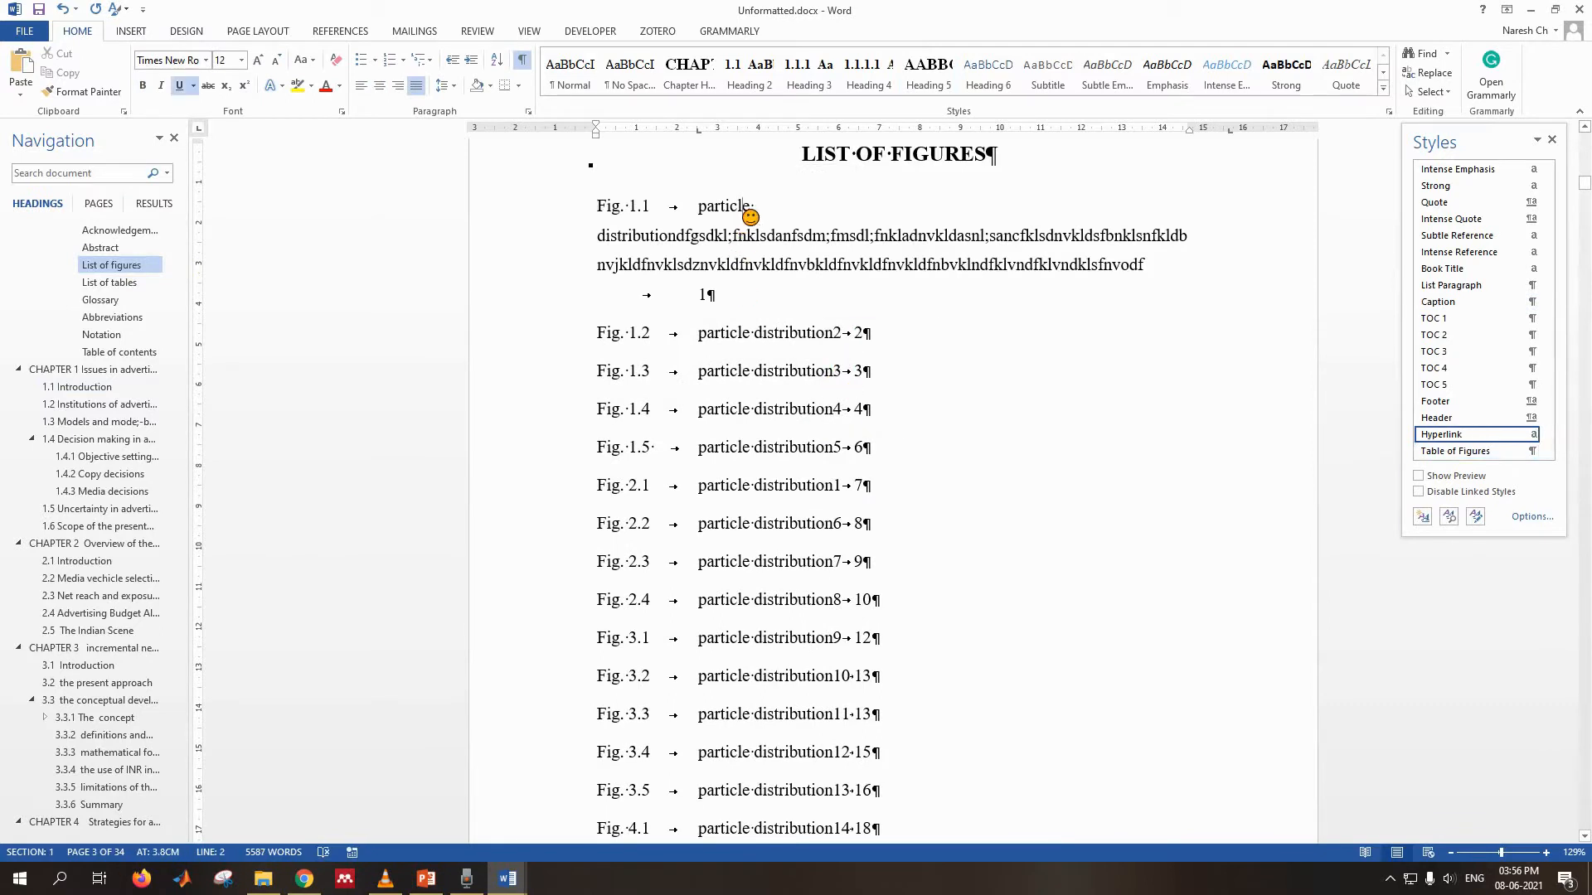
right_click(750, 217)
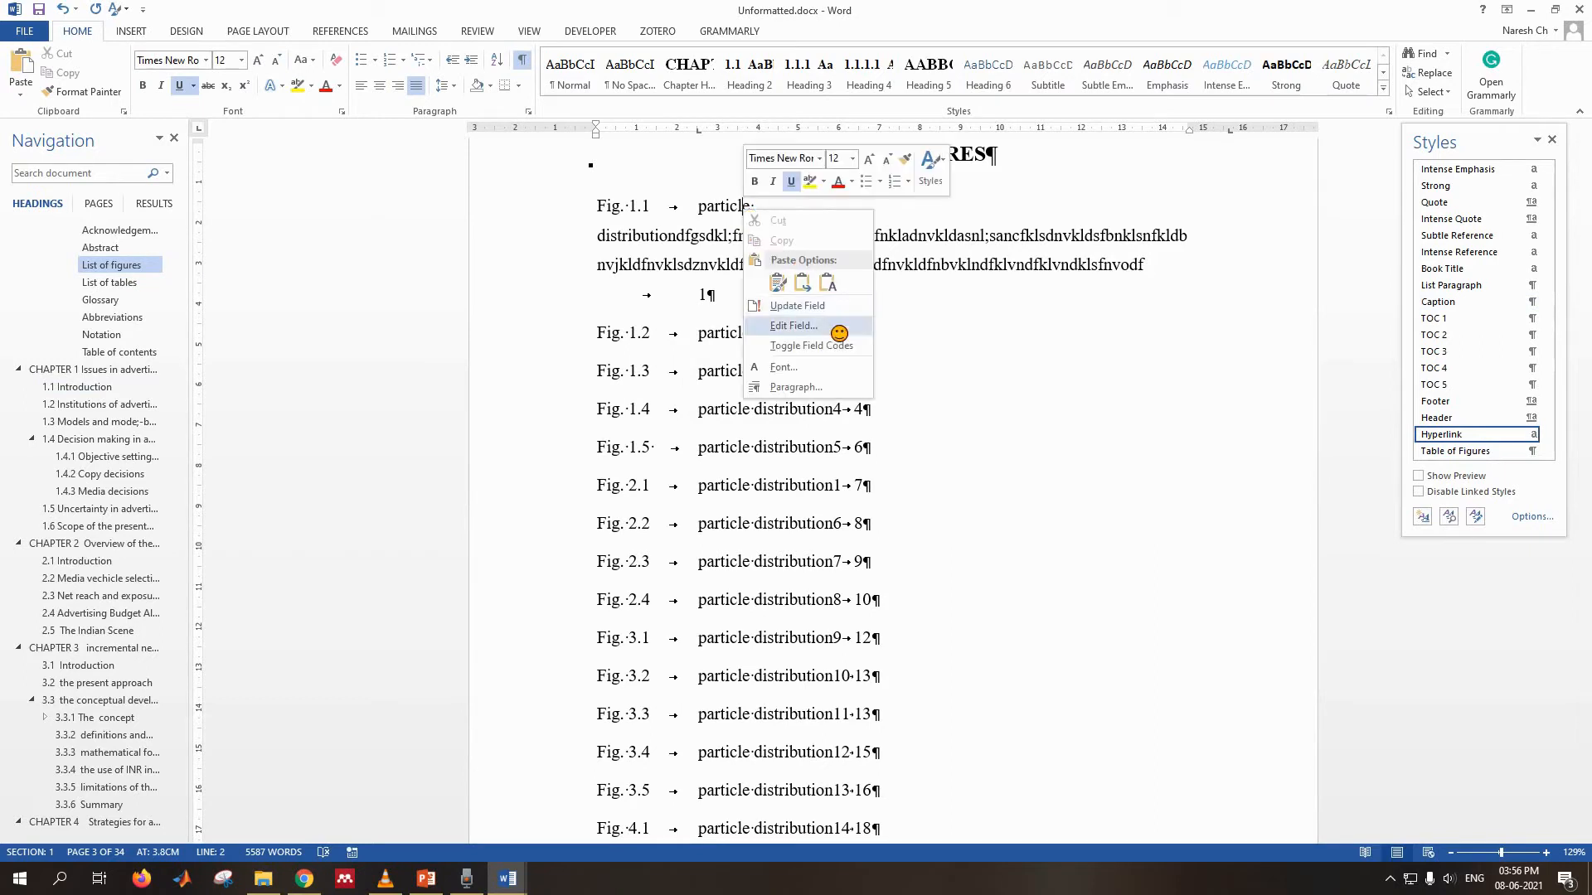
key("Escape")
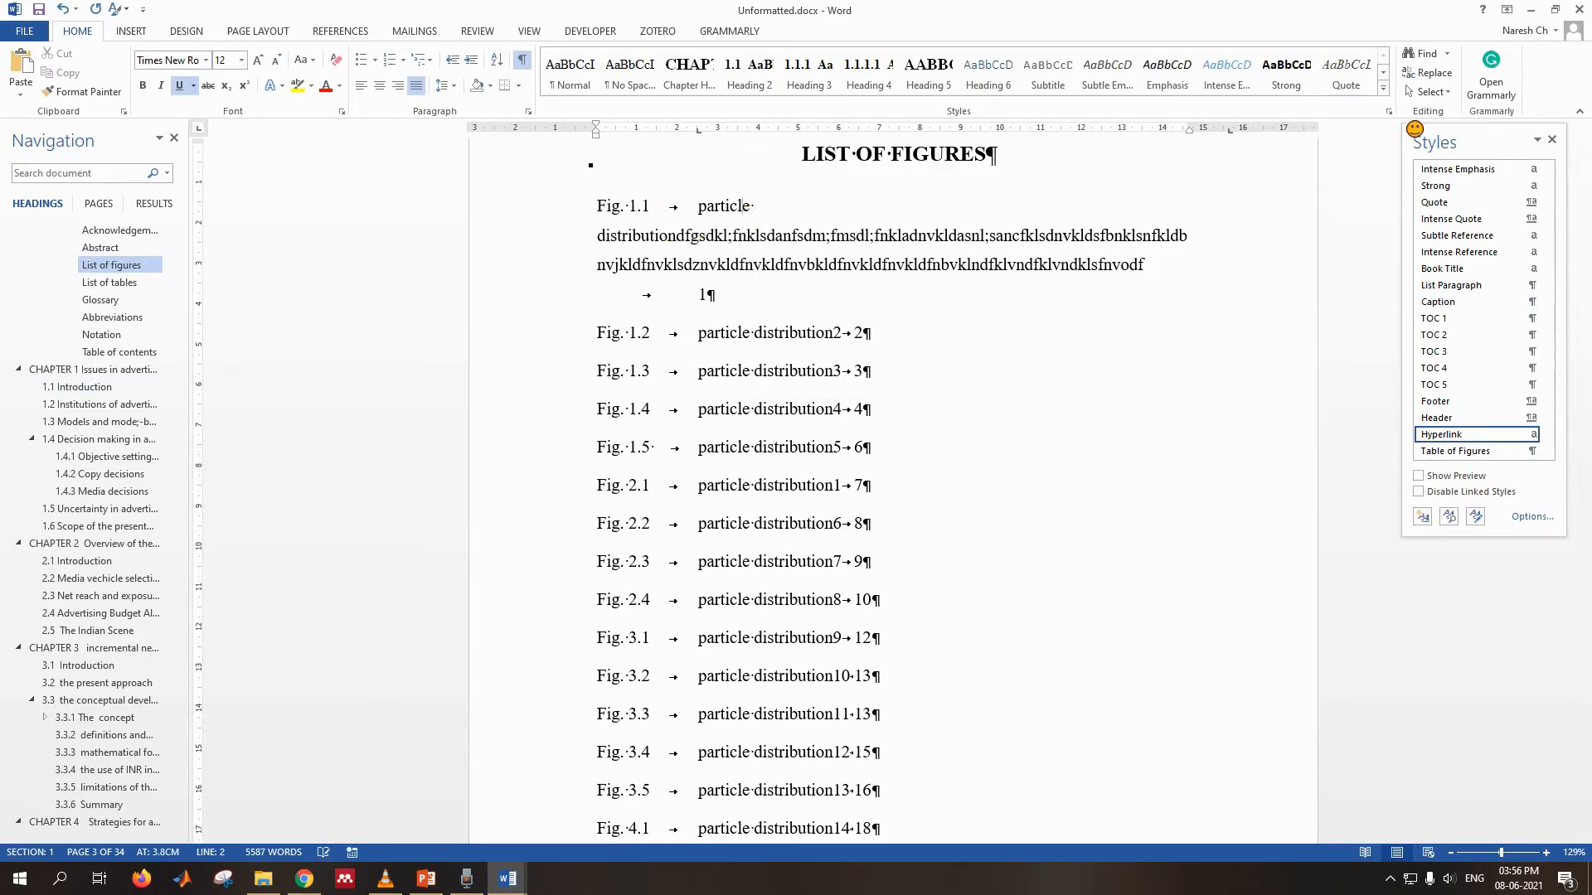
left_click(1480, 452)
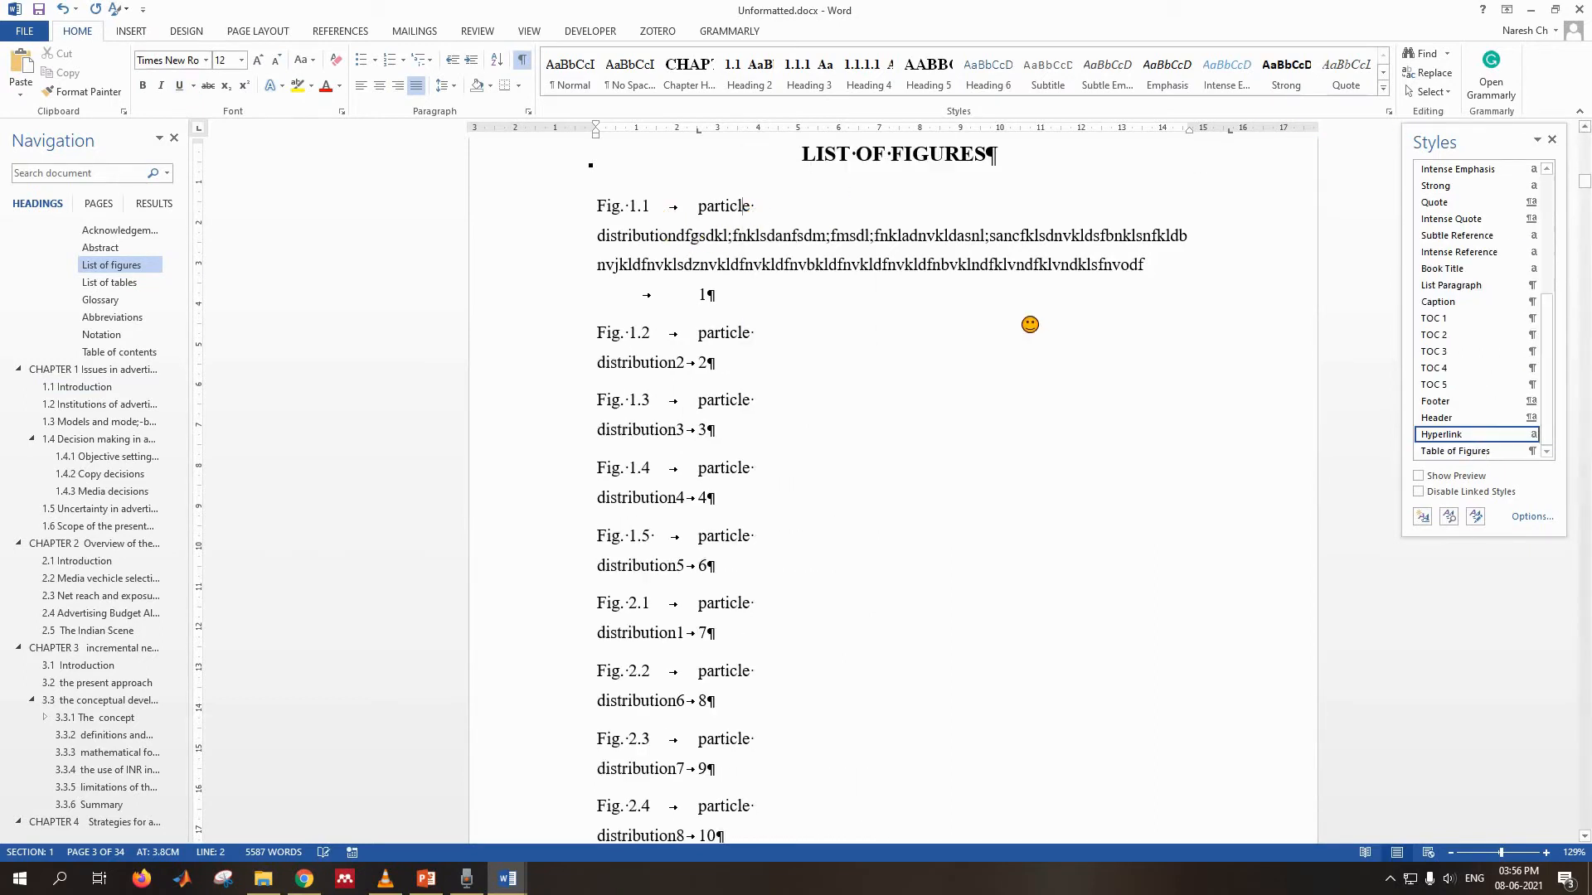
key("ctrl+z")
- Modify the Table of Figures style by adding a right tab stop at 14.5 cm with a dotted leader, and apply the change
left_click(1530, 451)
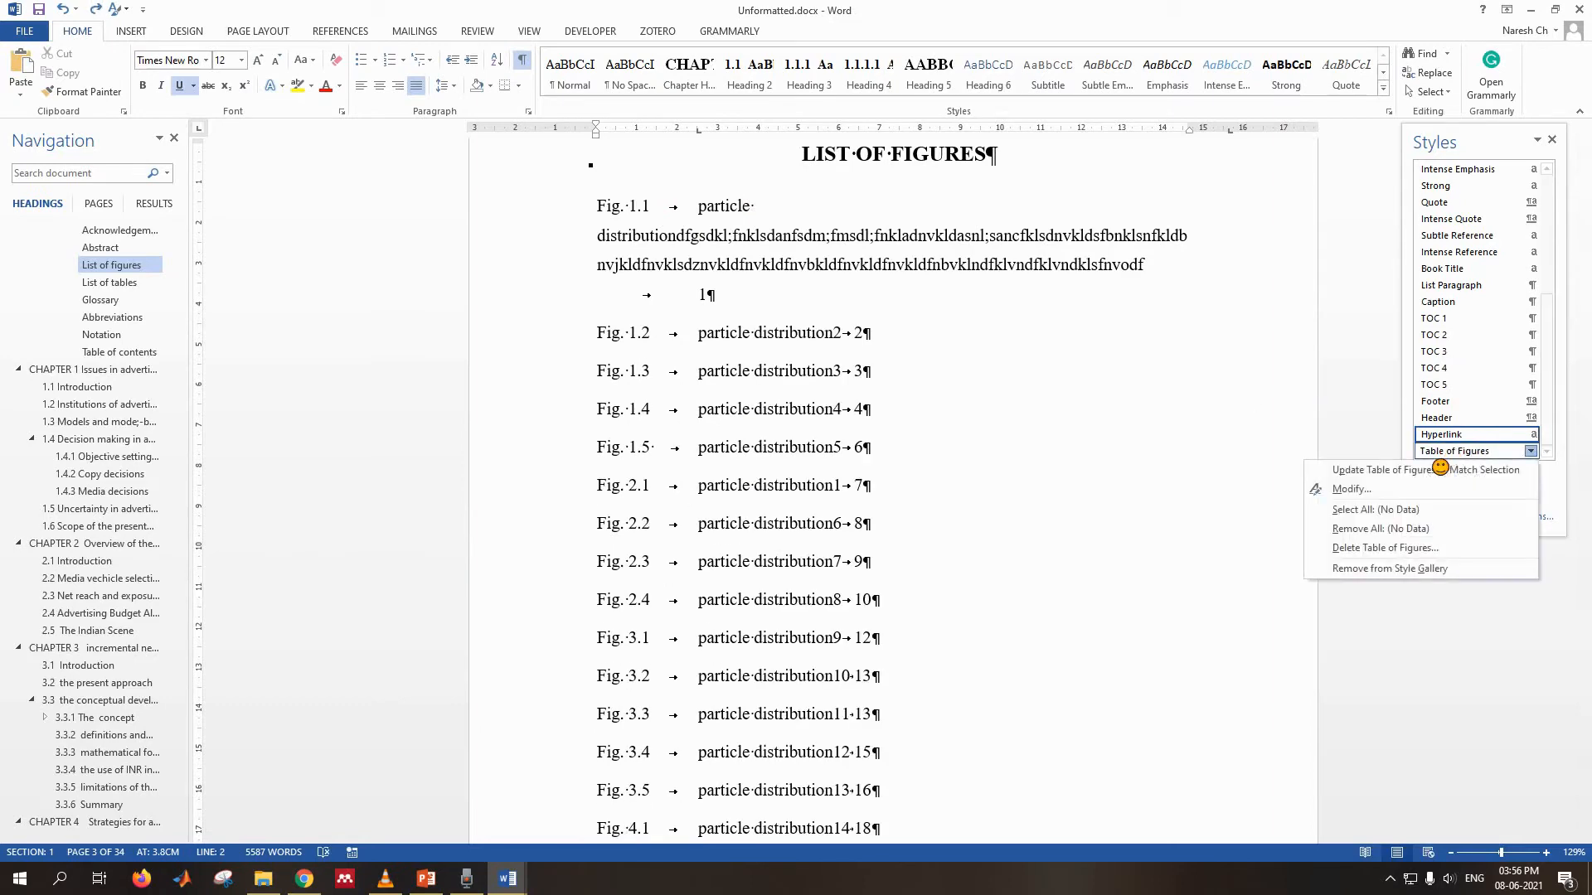
left_click(1351, 489)
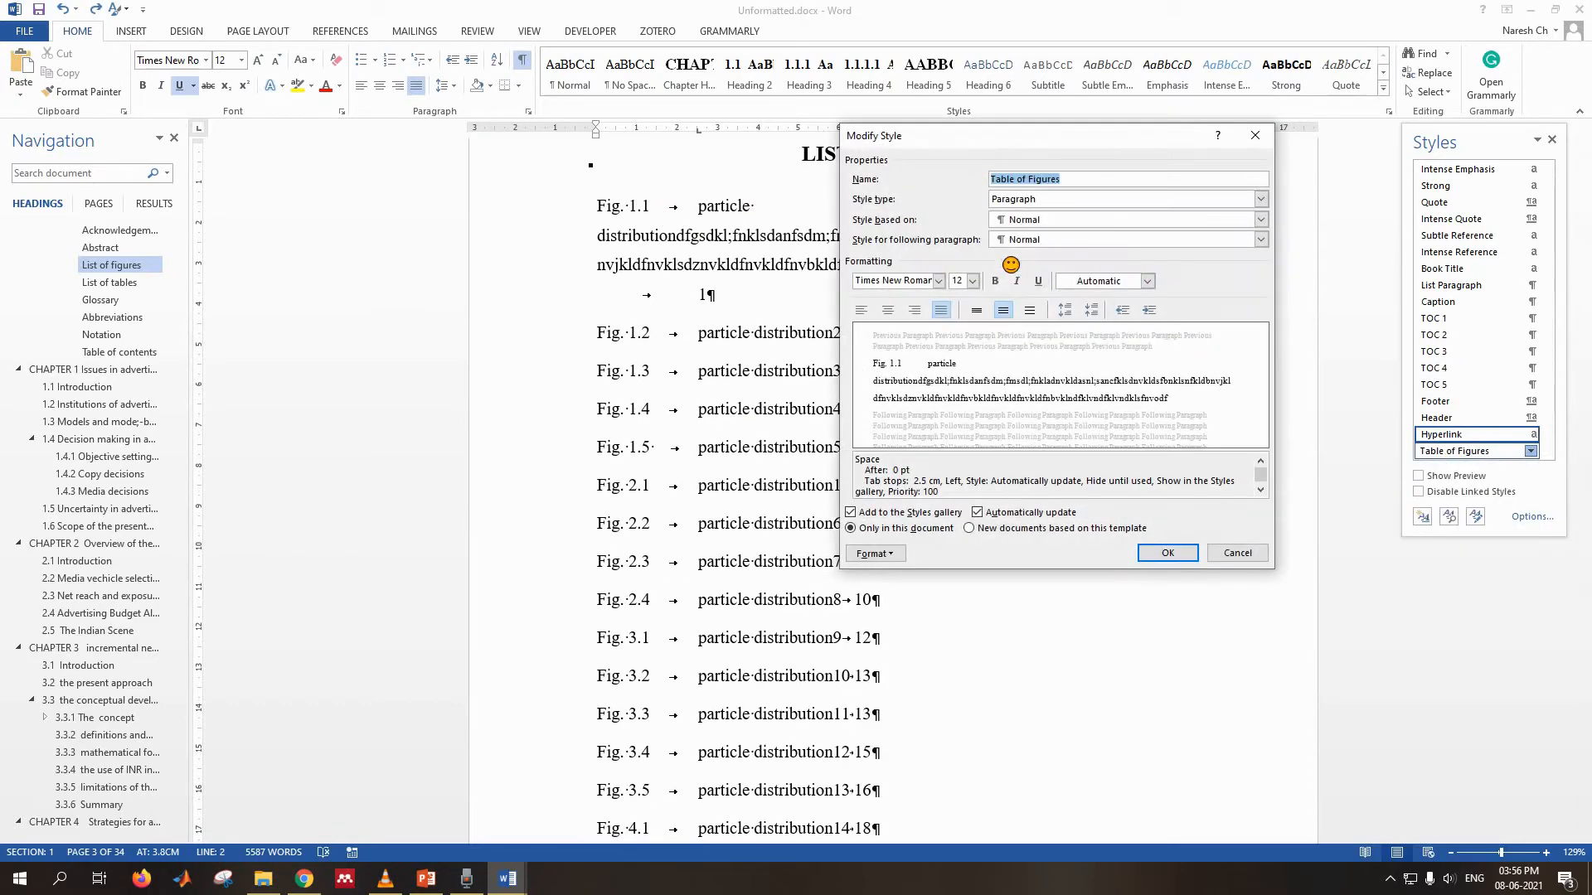
left_click(880, 554)
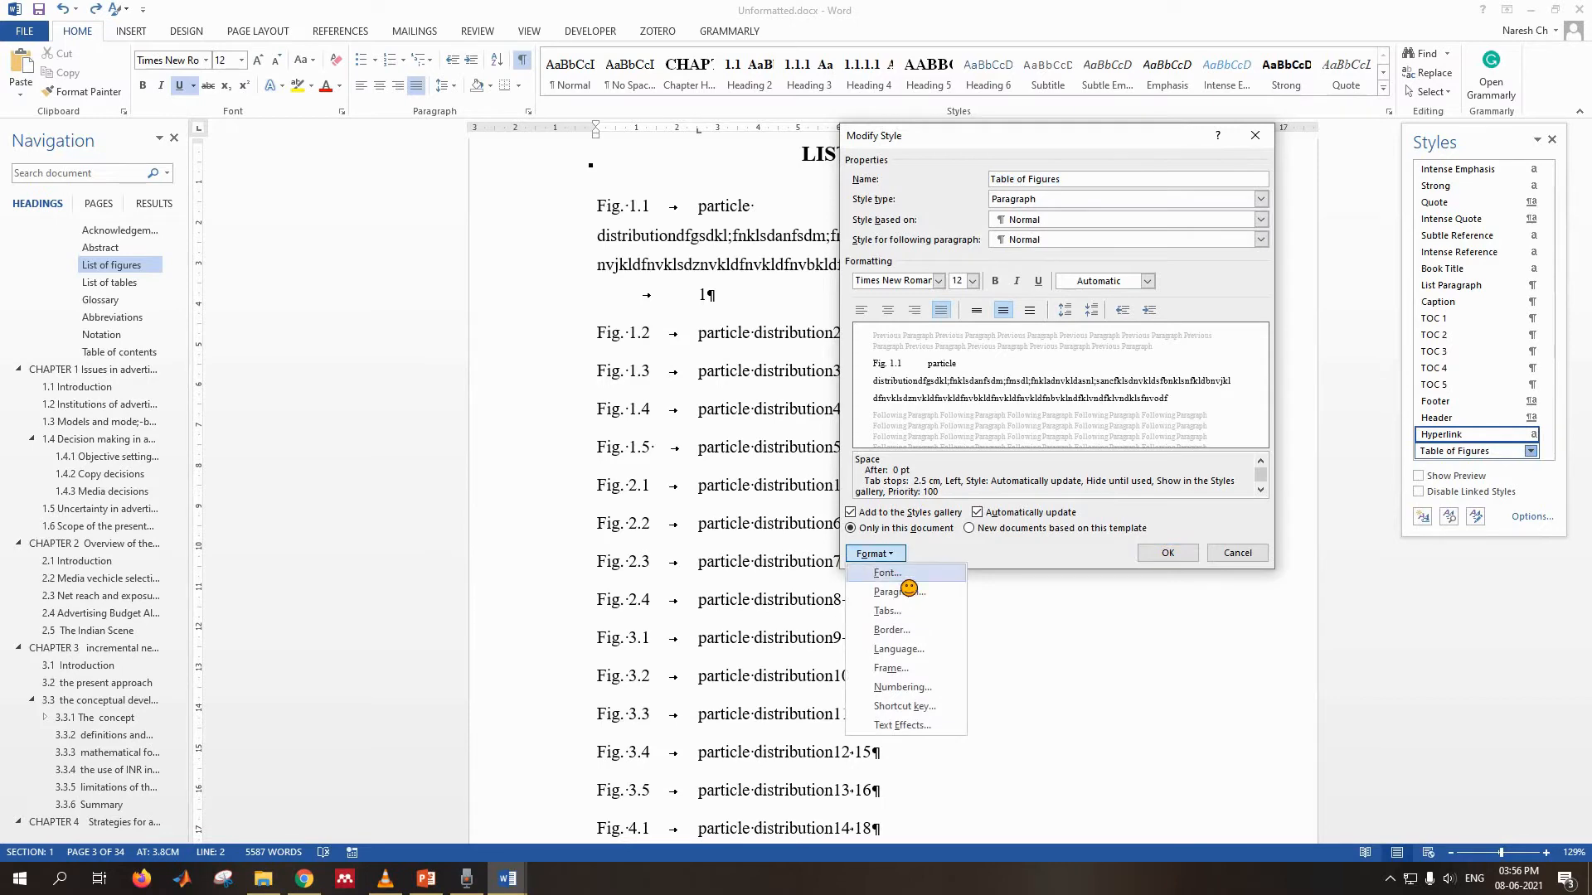
left_click(904, 576)
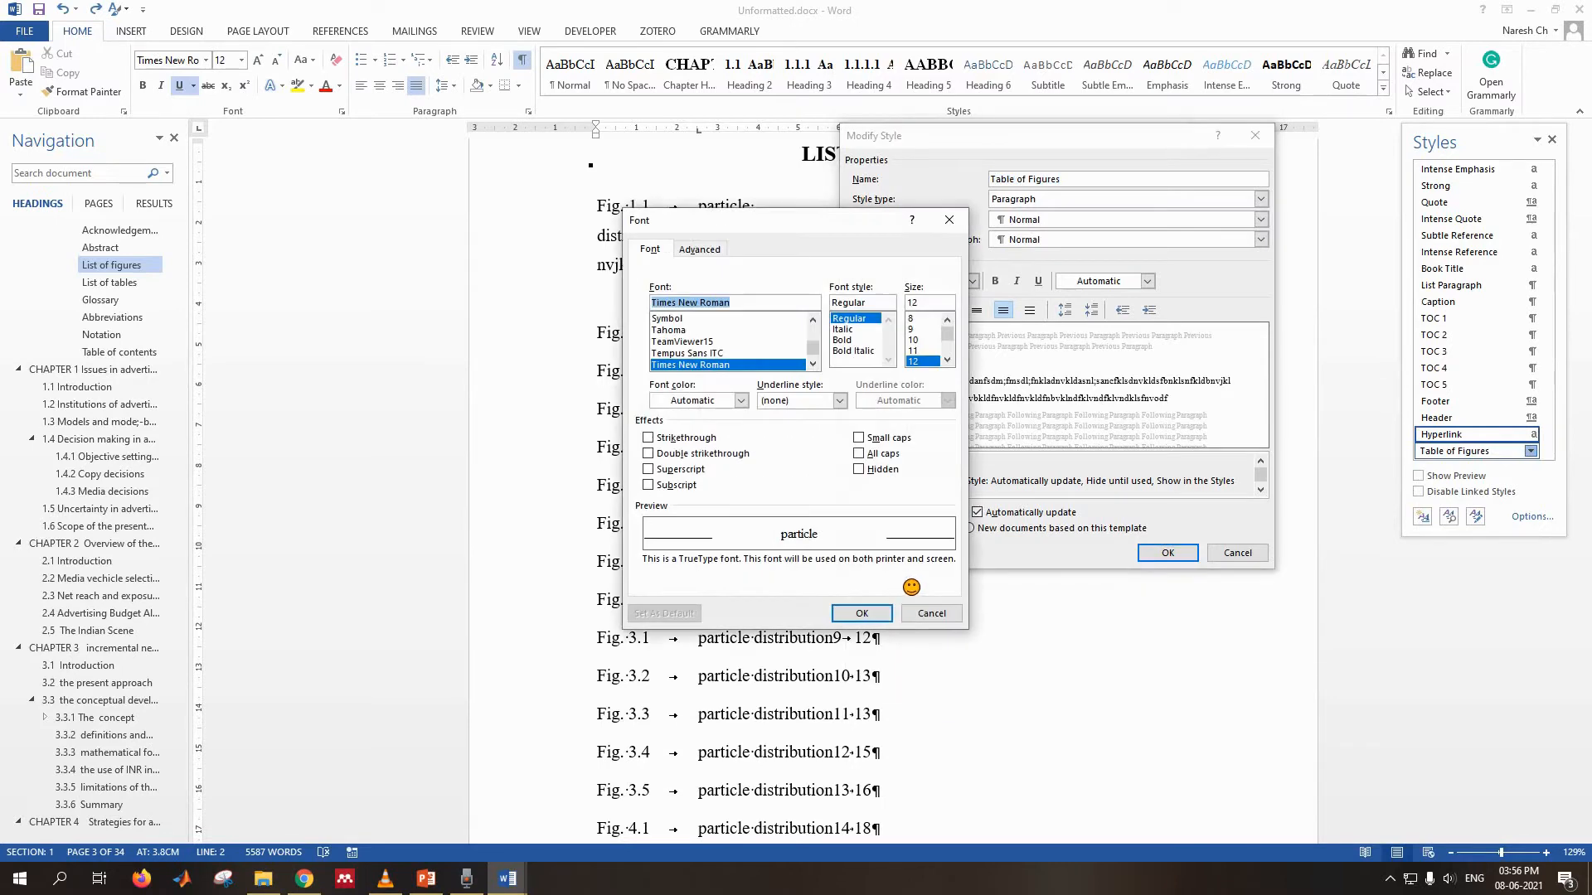
left_click(936, 616)
left_click(883, 554)
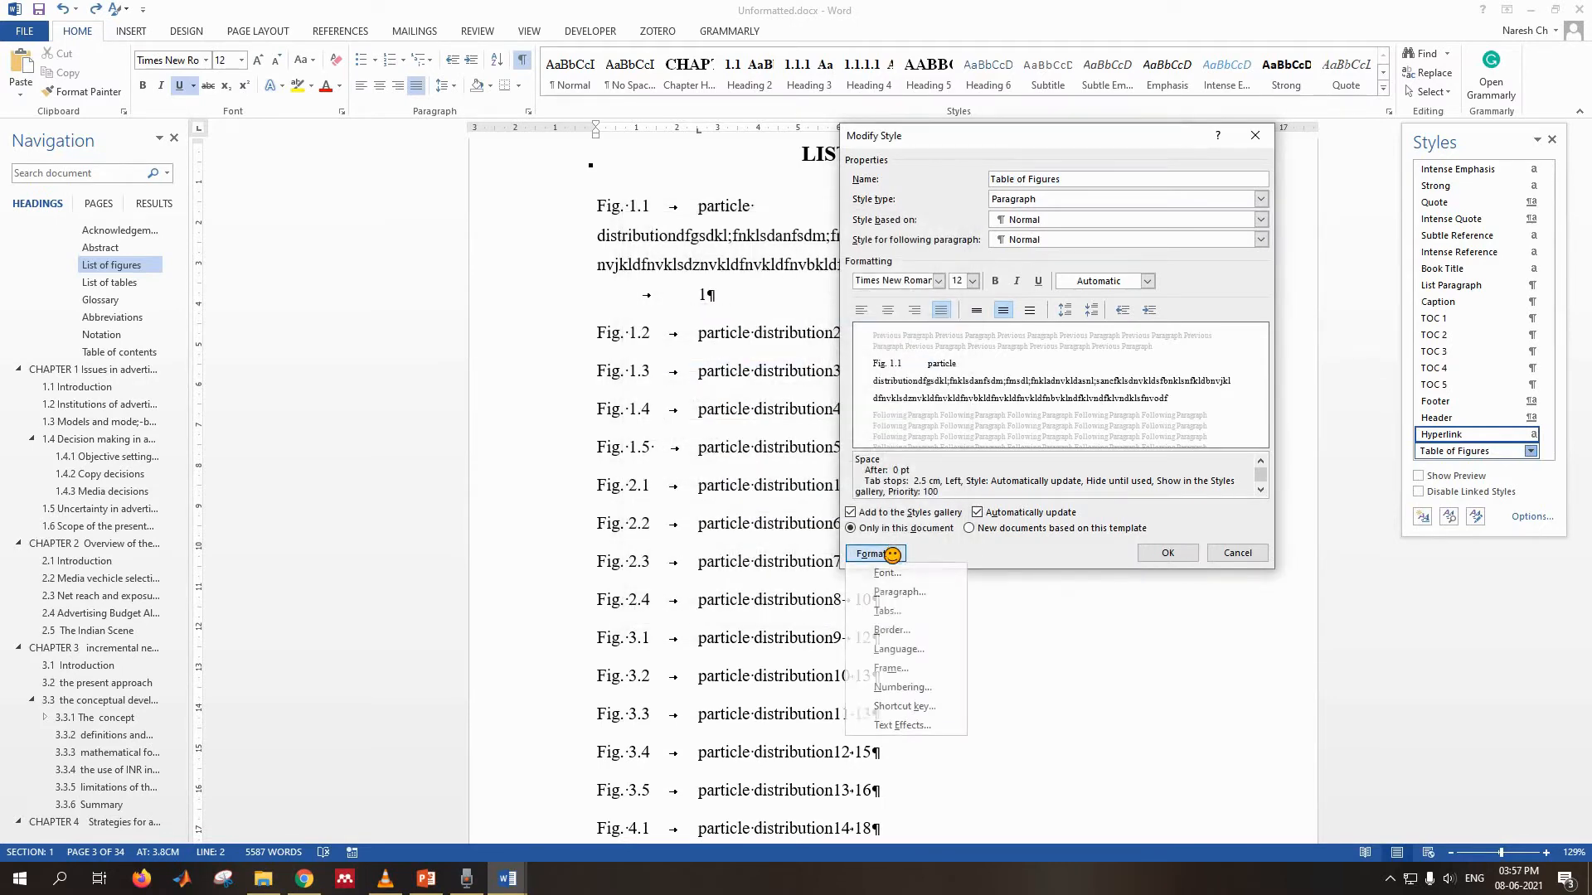
left_click(912, 613)
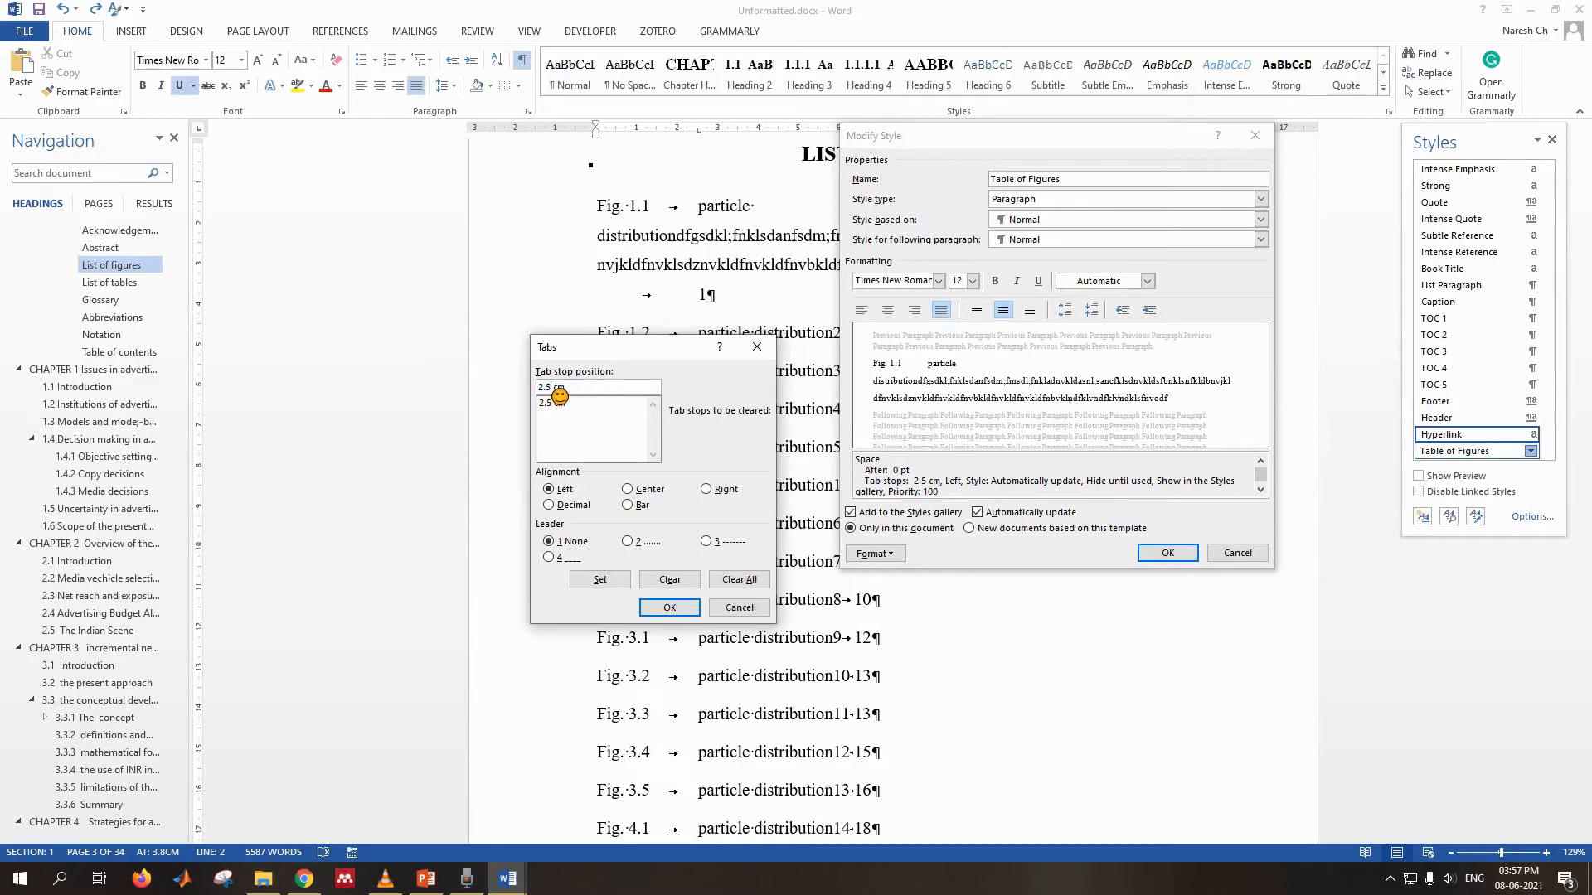
left_click_drag(554, 390, 531, 389)
left_click(707, 491)
left_click(600, 579)
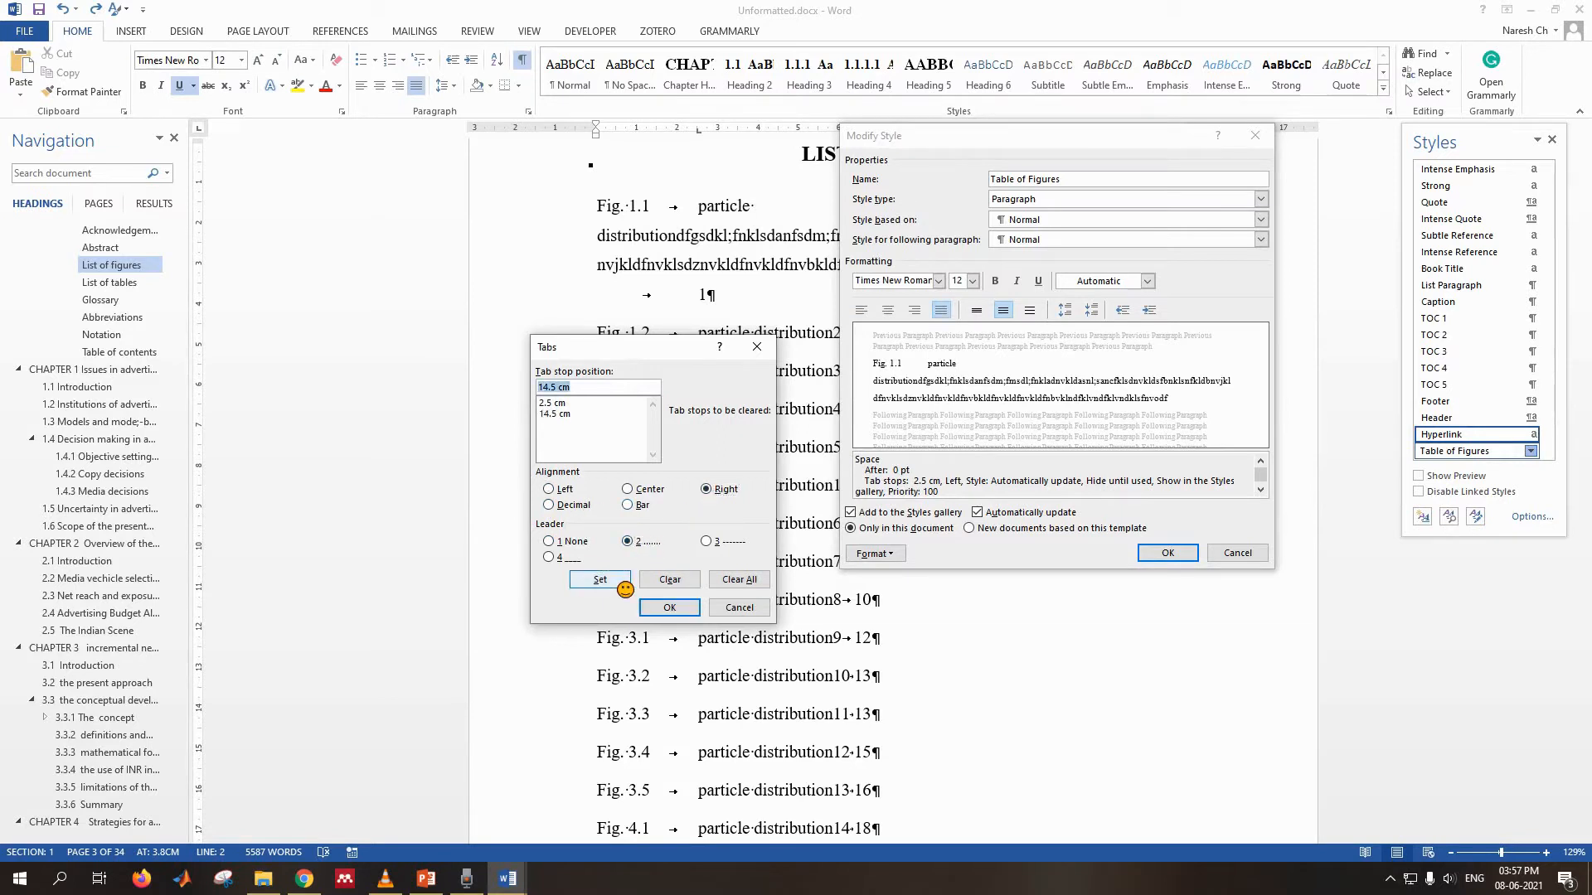
left_click(680, 607)
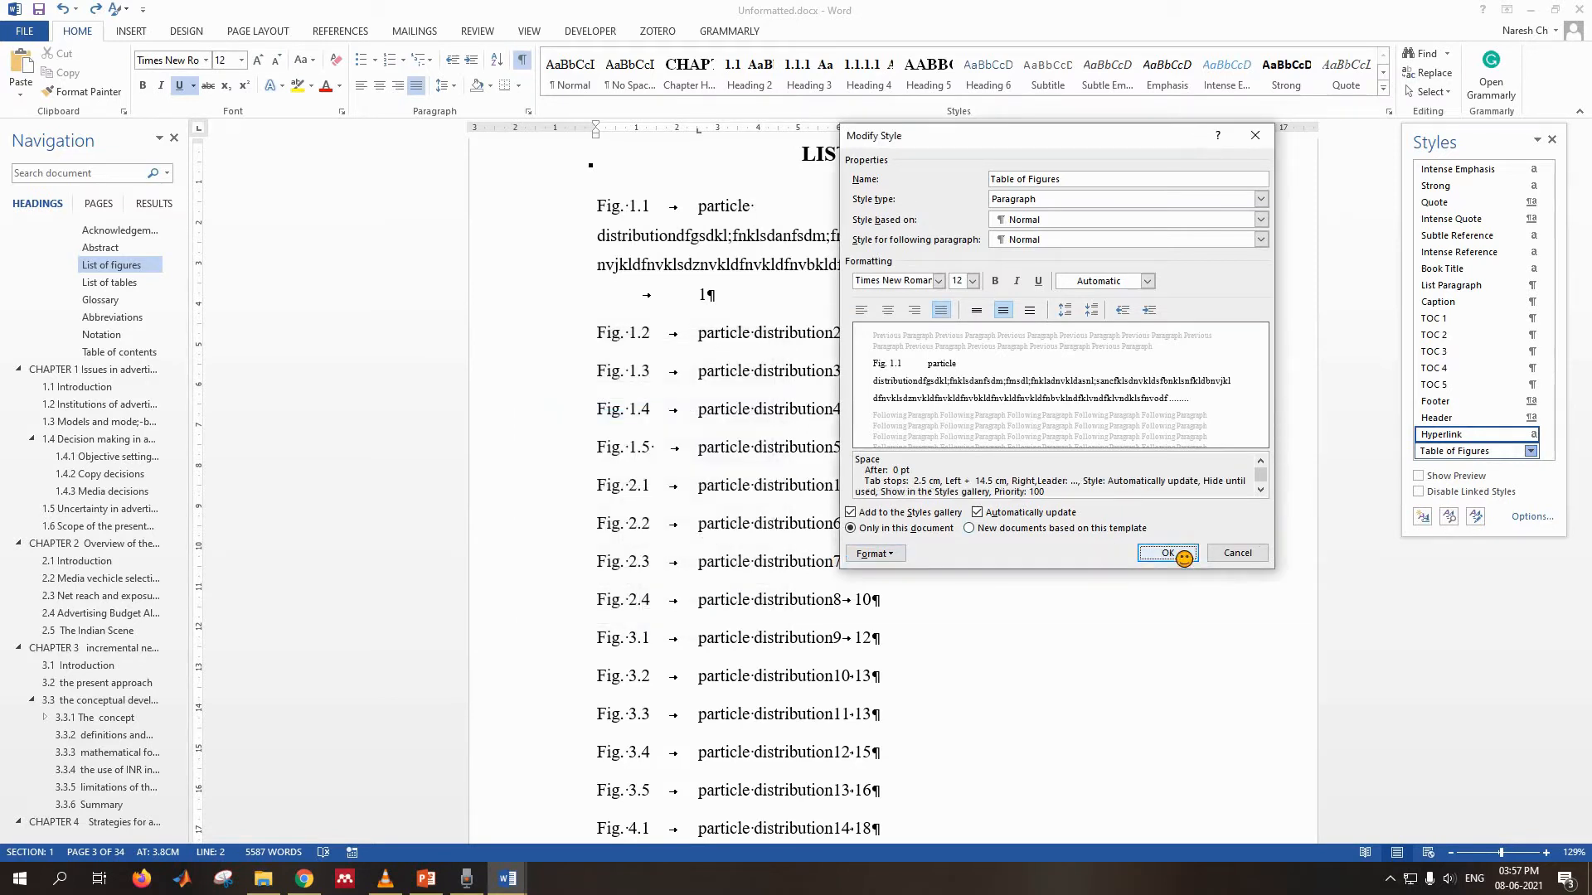
left_click(1167, 553)
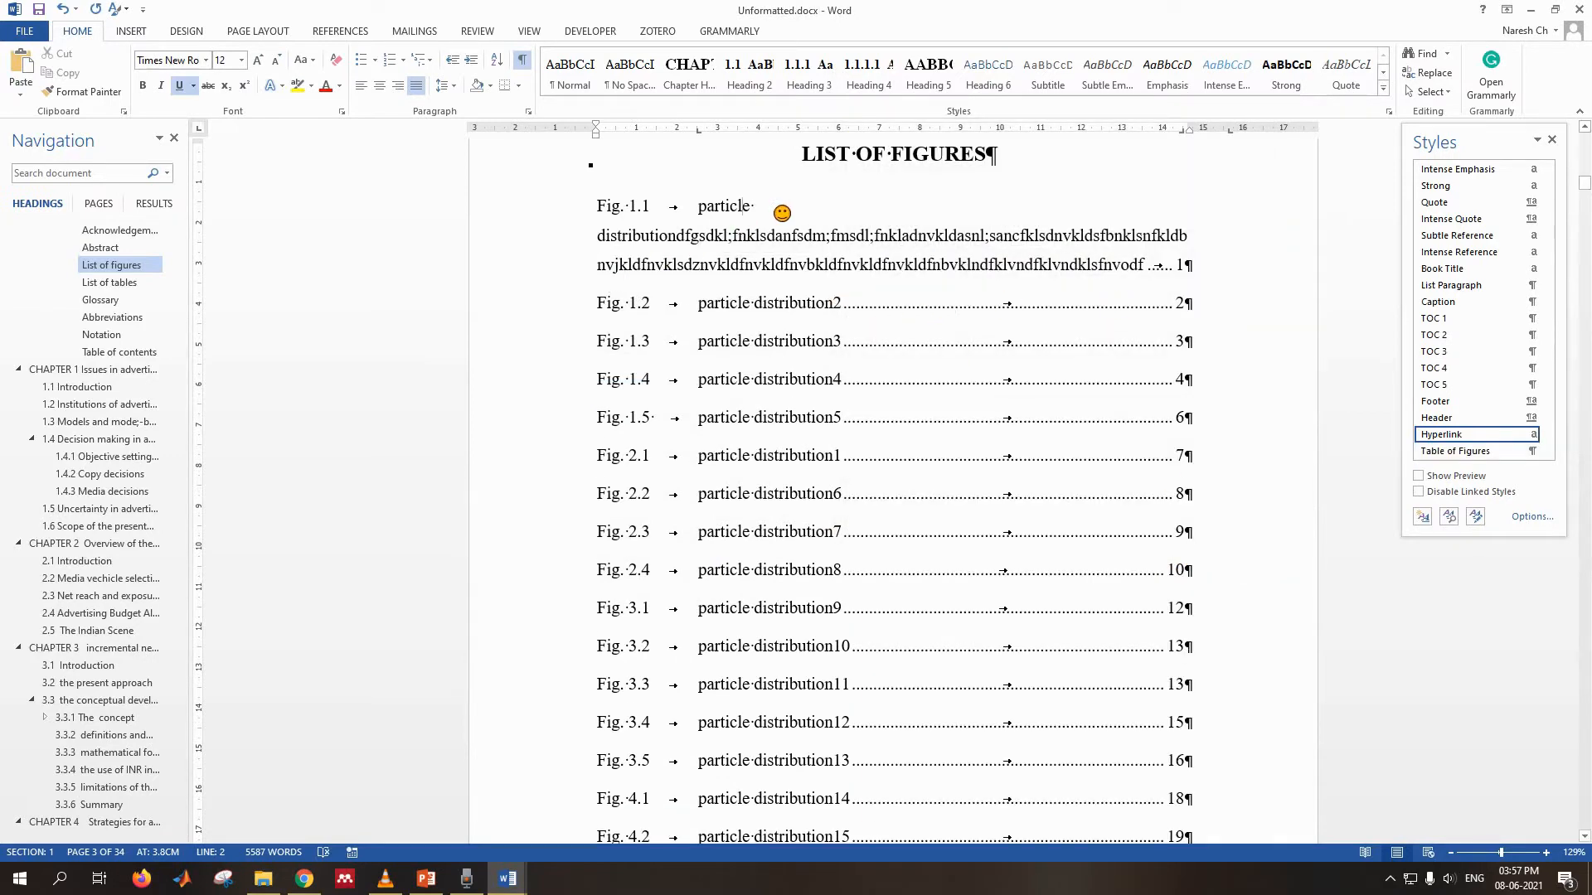
- Try breaking up the long letter string in the Fig. 1.1 list entry with a space and follow the entry to its caption
left_click(712, 239)
left_click(876, 241)
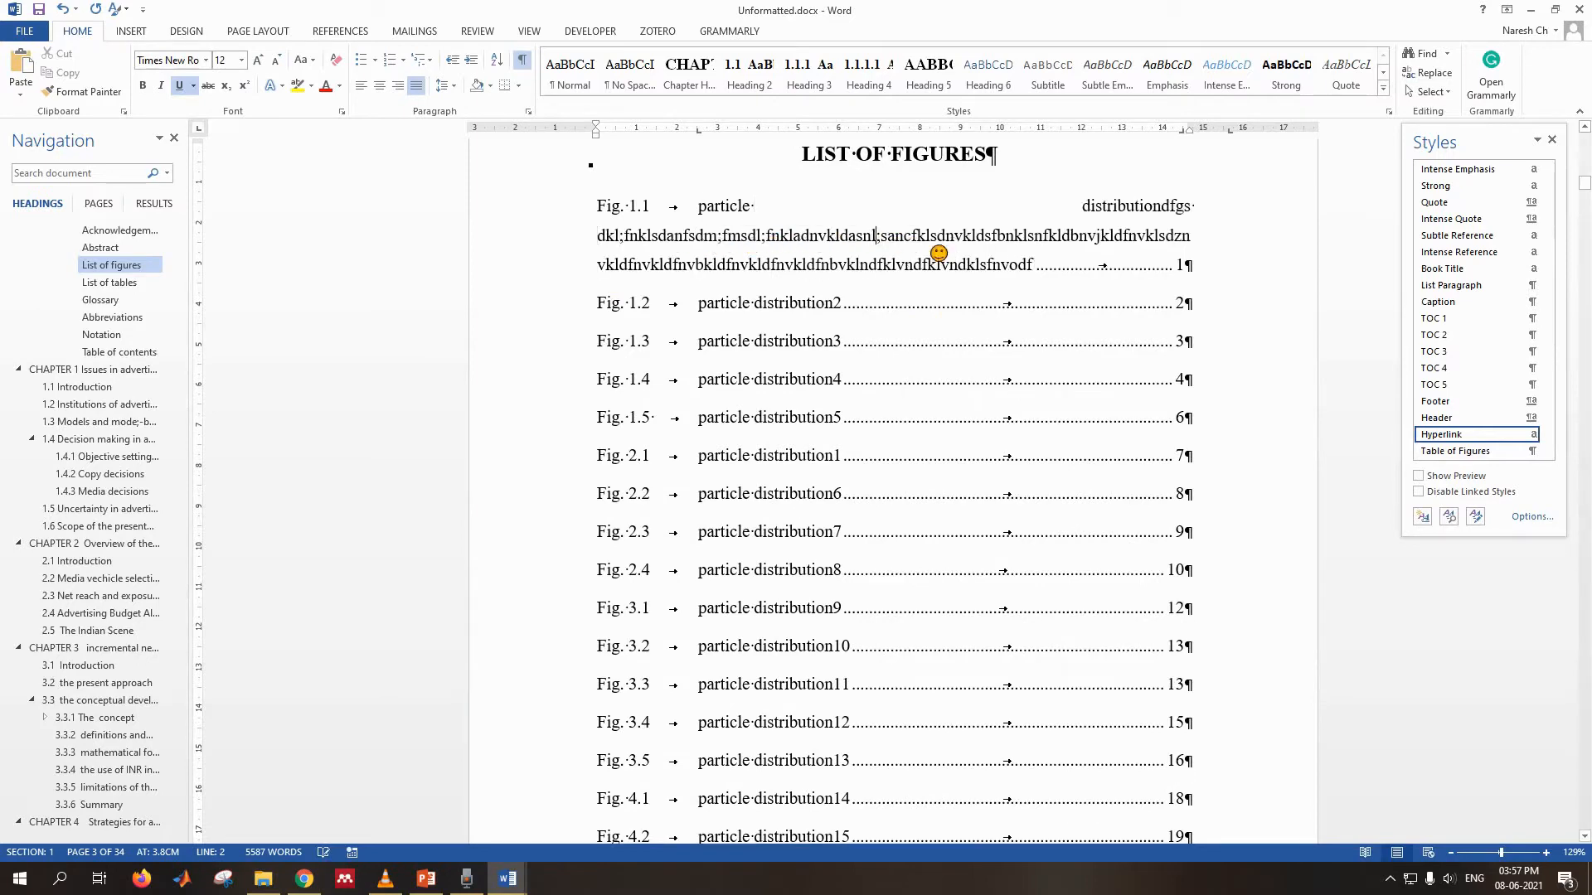
left_click(713, 207, "ctrl")
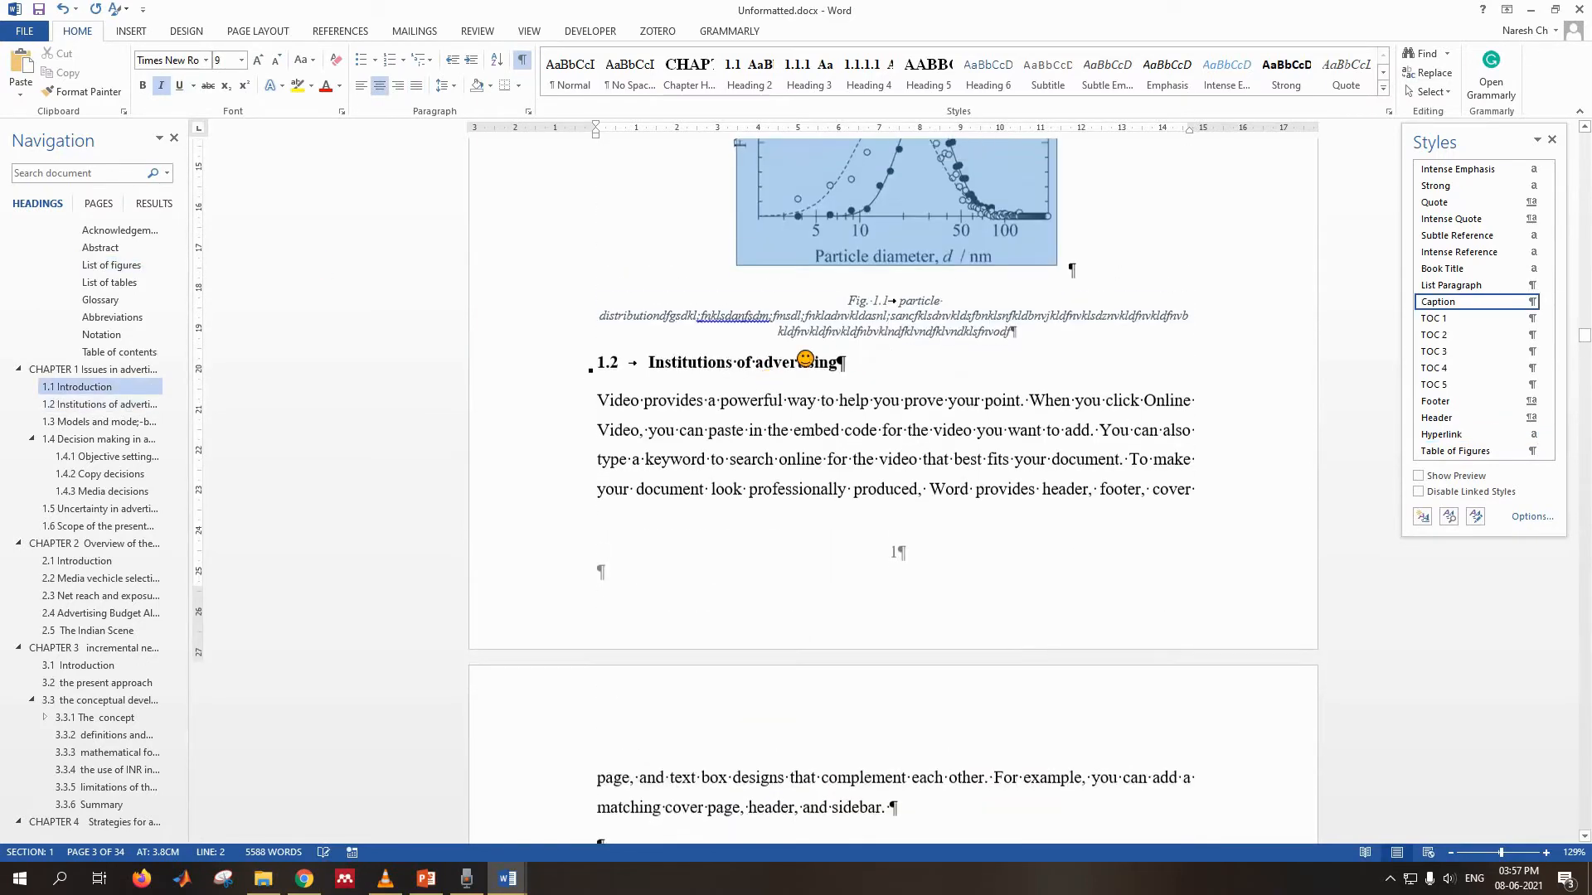
scroll(767, 331, "up", 6, "ctrl")
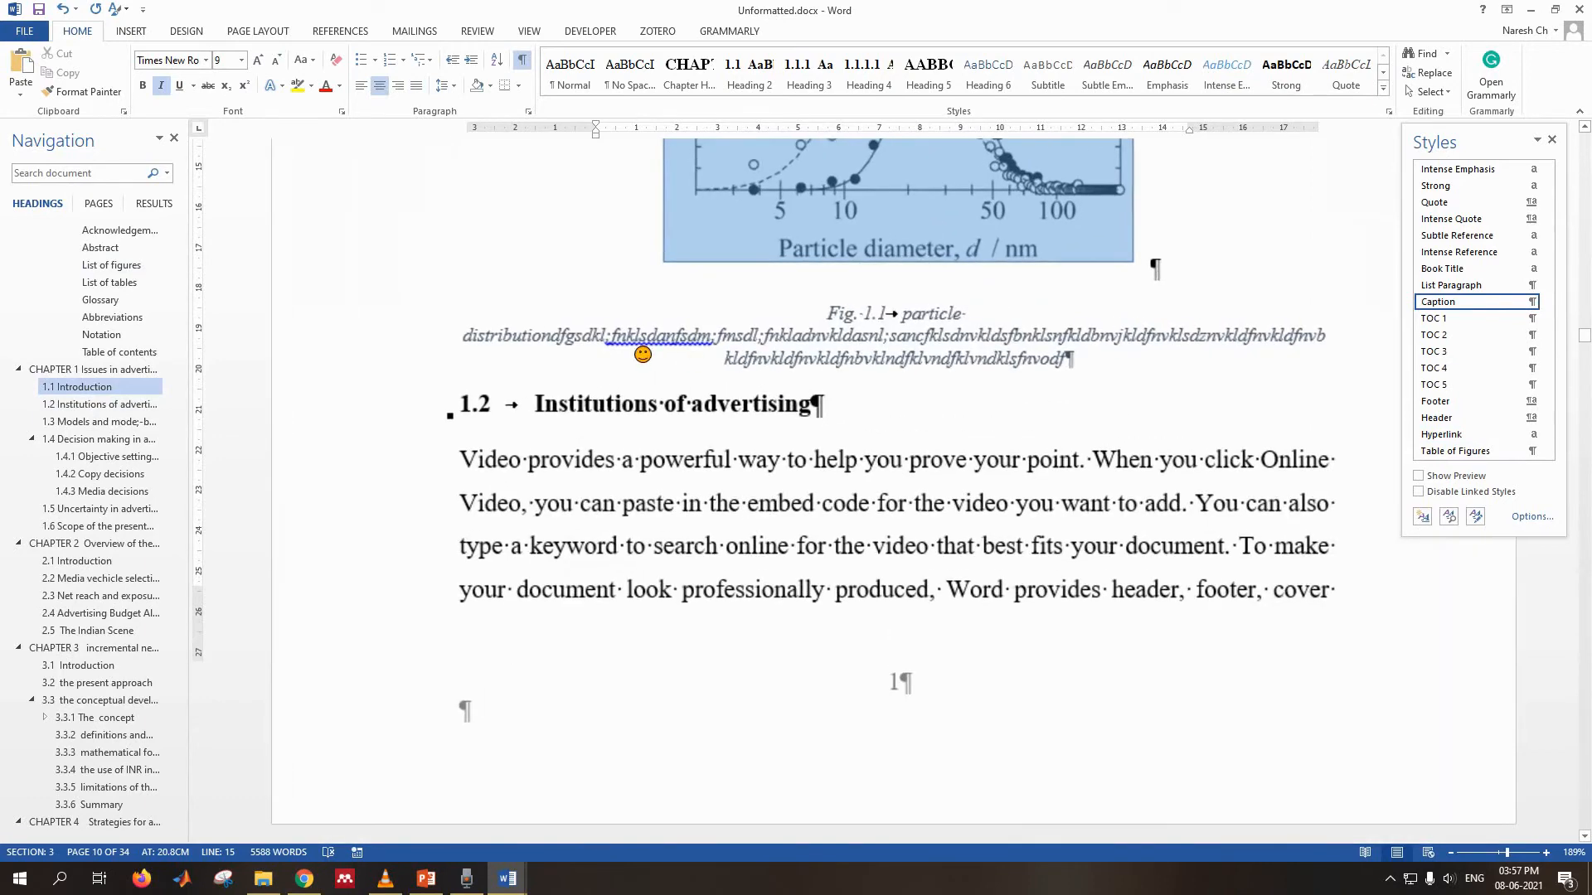
- Insert spaces throughout the Fig. 1.1 caption to separate "distribution" and break the long run of random letters into shorter words
left_click(556, 336)
left_click(568, 336)
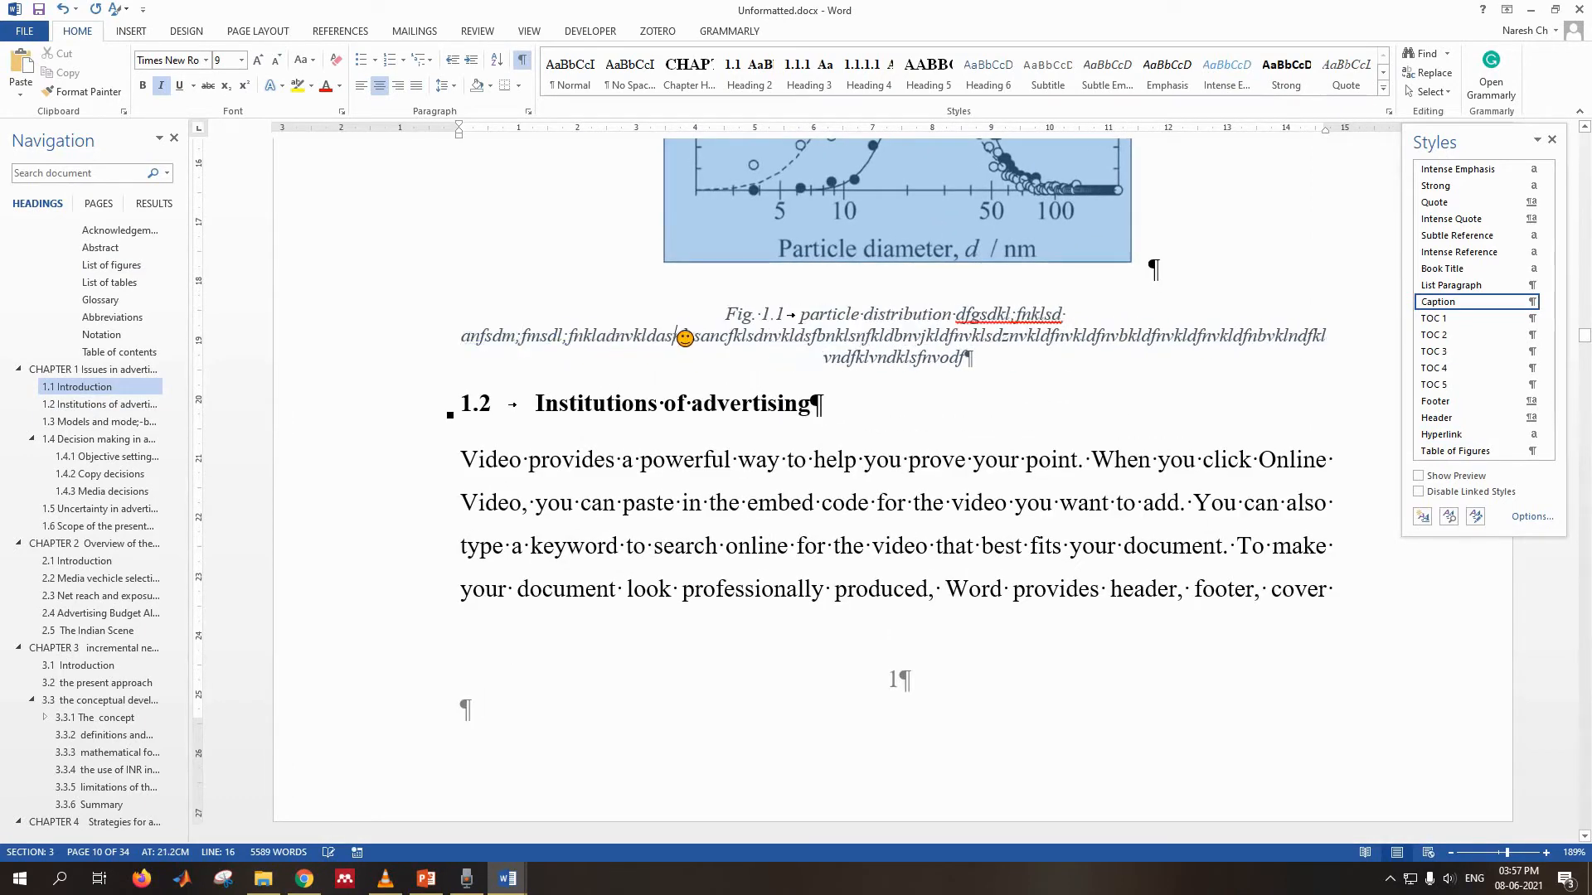
left_click(673, 336)
left_click(845, 336)
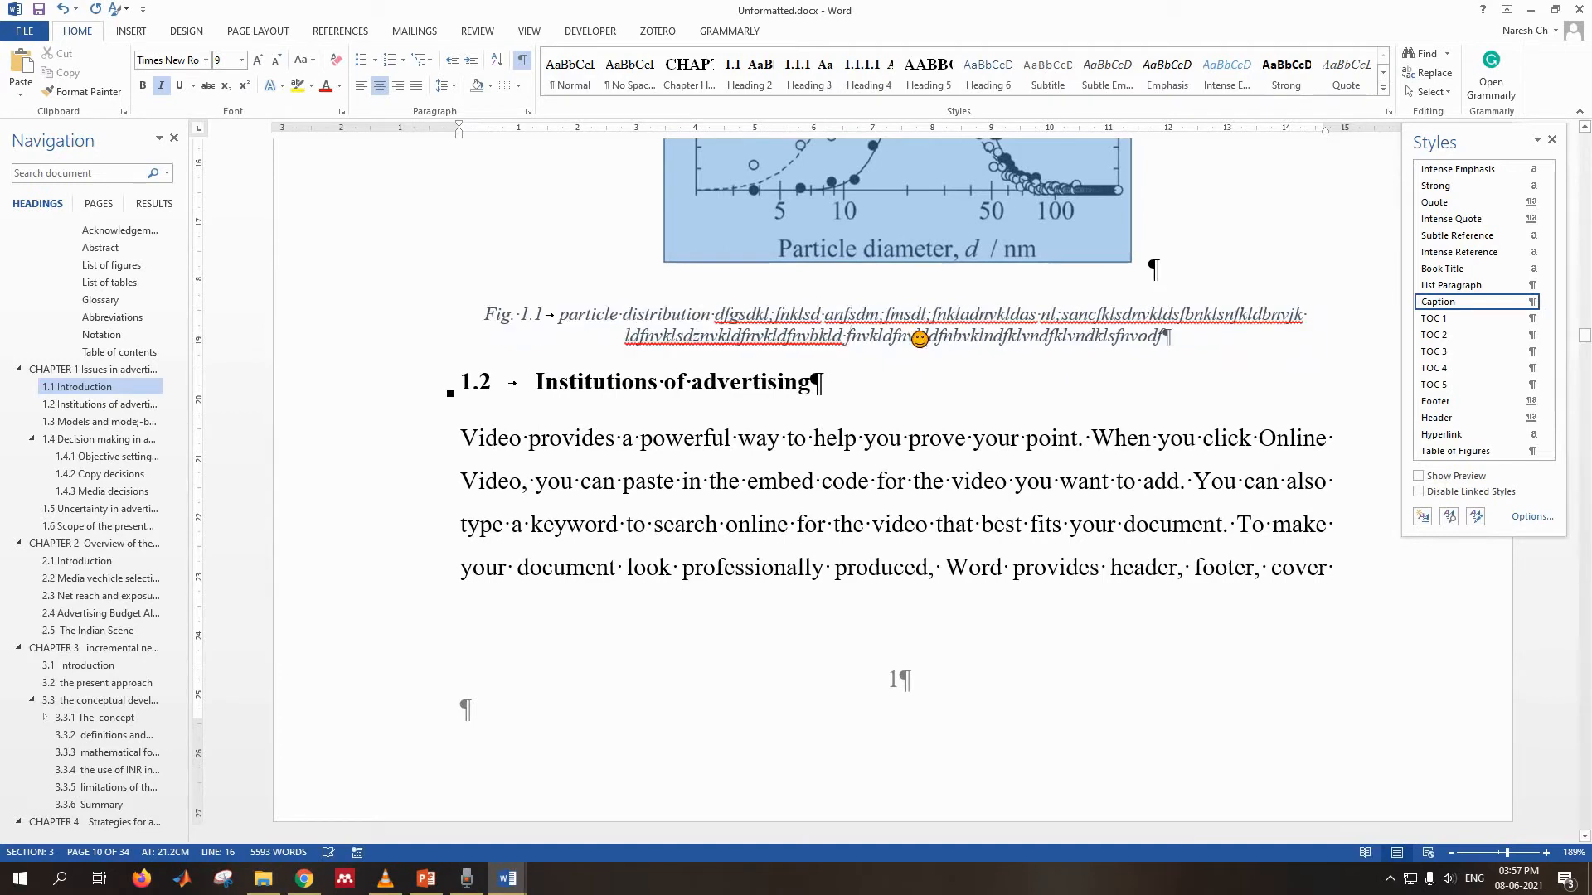
left_click(919, 338)
left_click(1000, 338)
left_click(977, 318)
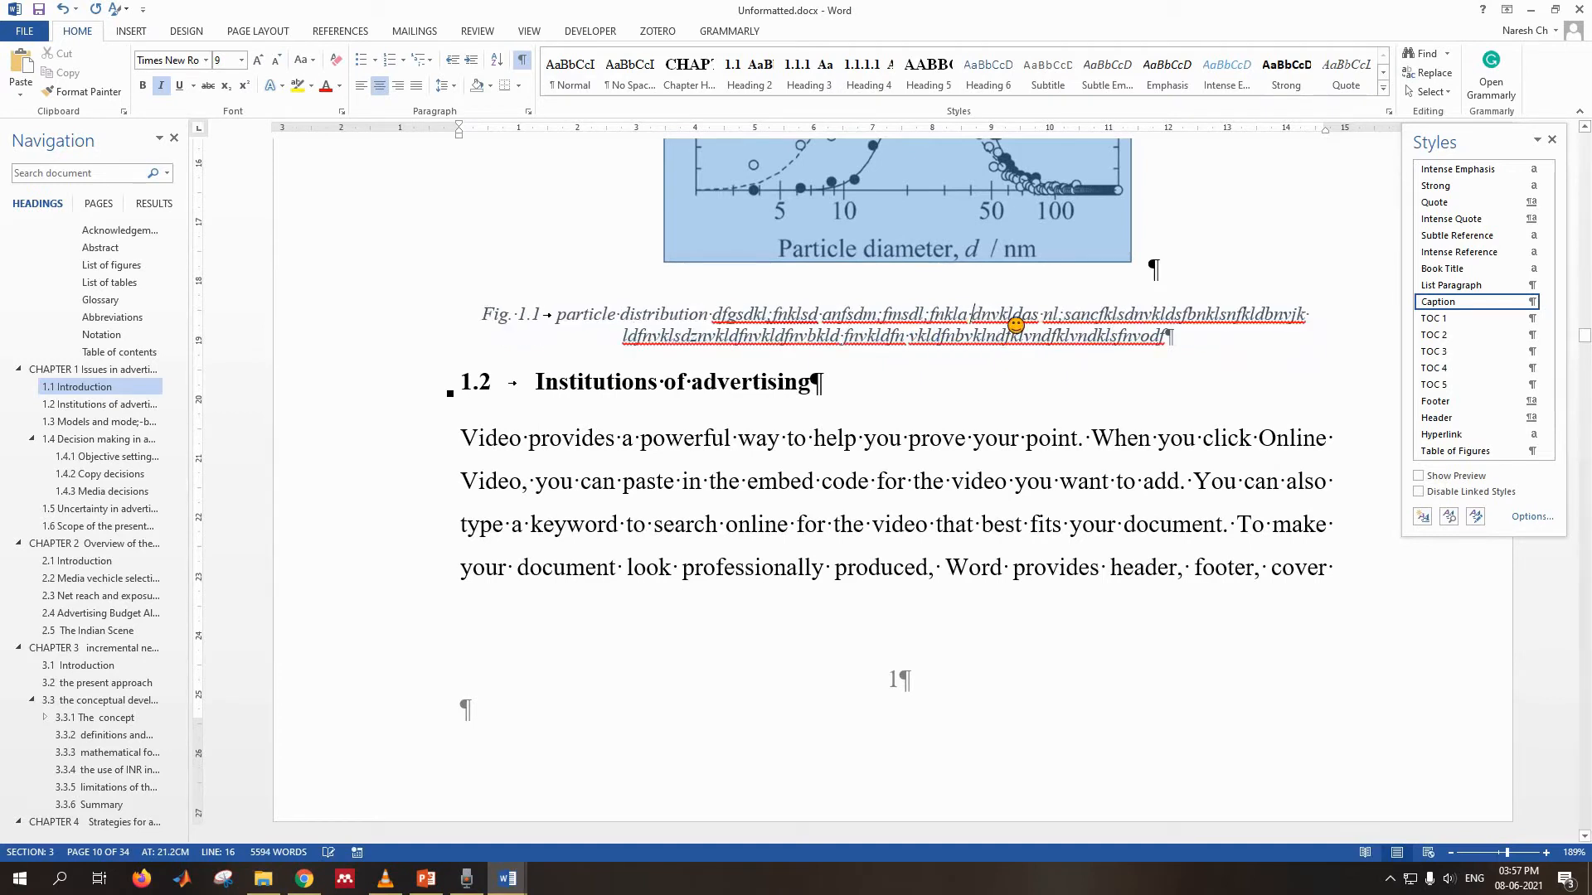
left_click(1111, 336)
left_click(1188, 319)
left_click(1150, 320)
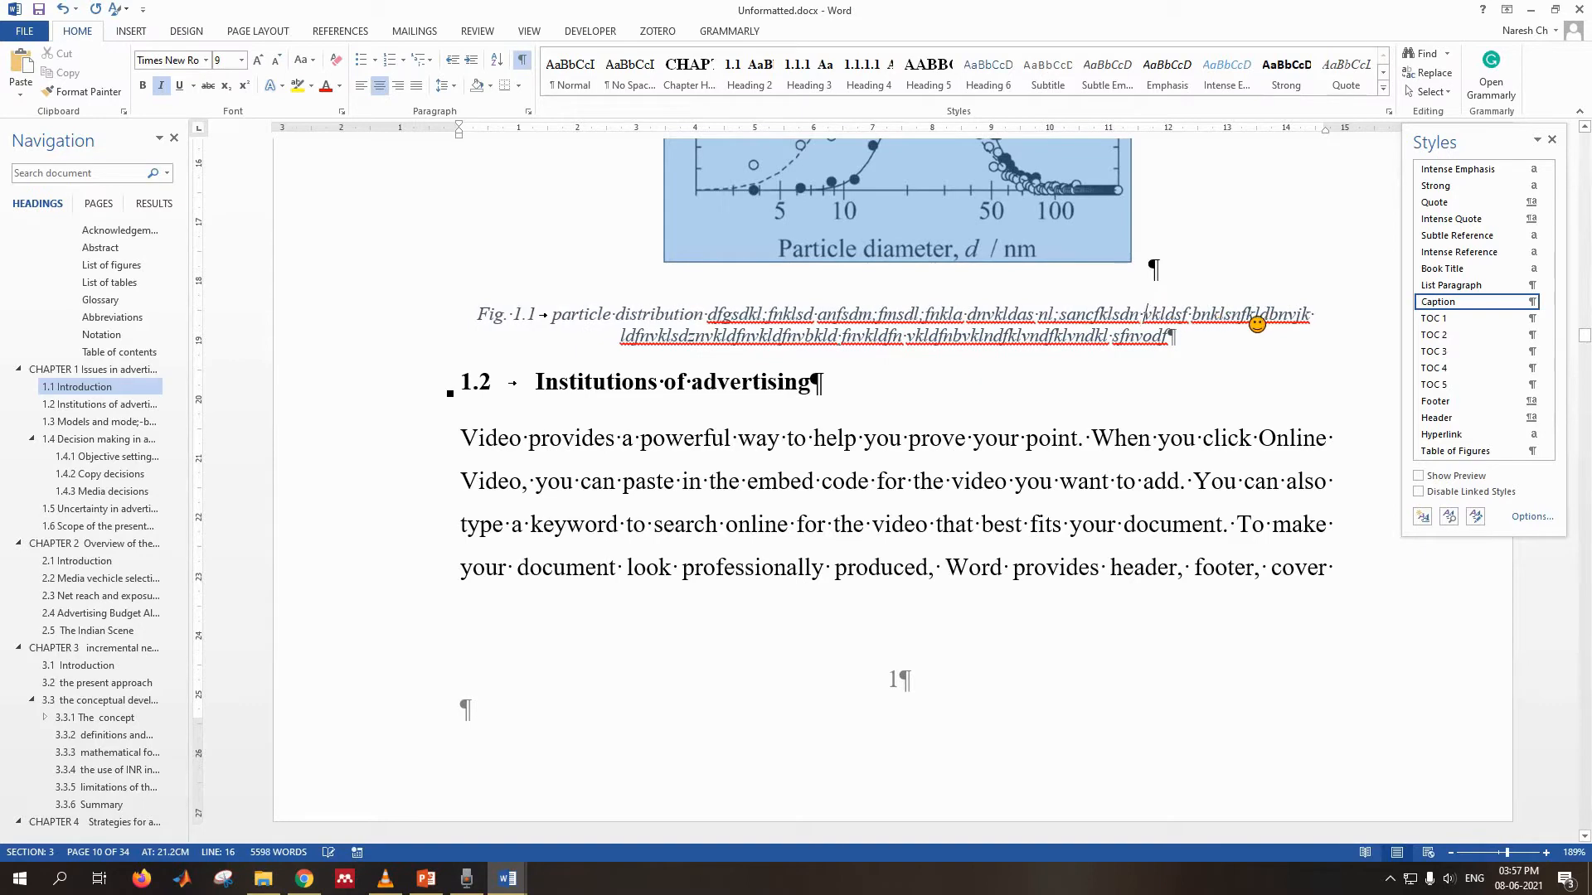
left_click(1256, 319)
left_click(817, 336)
left_click(719, 336)
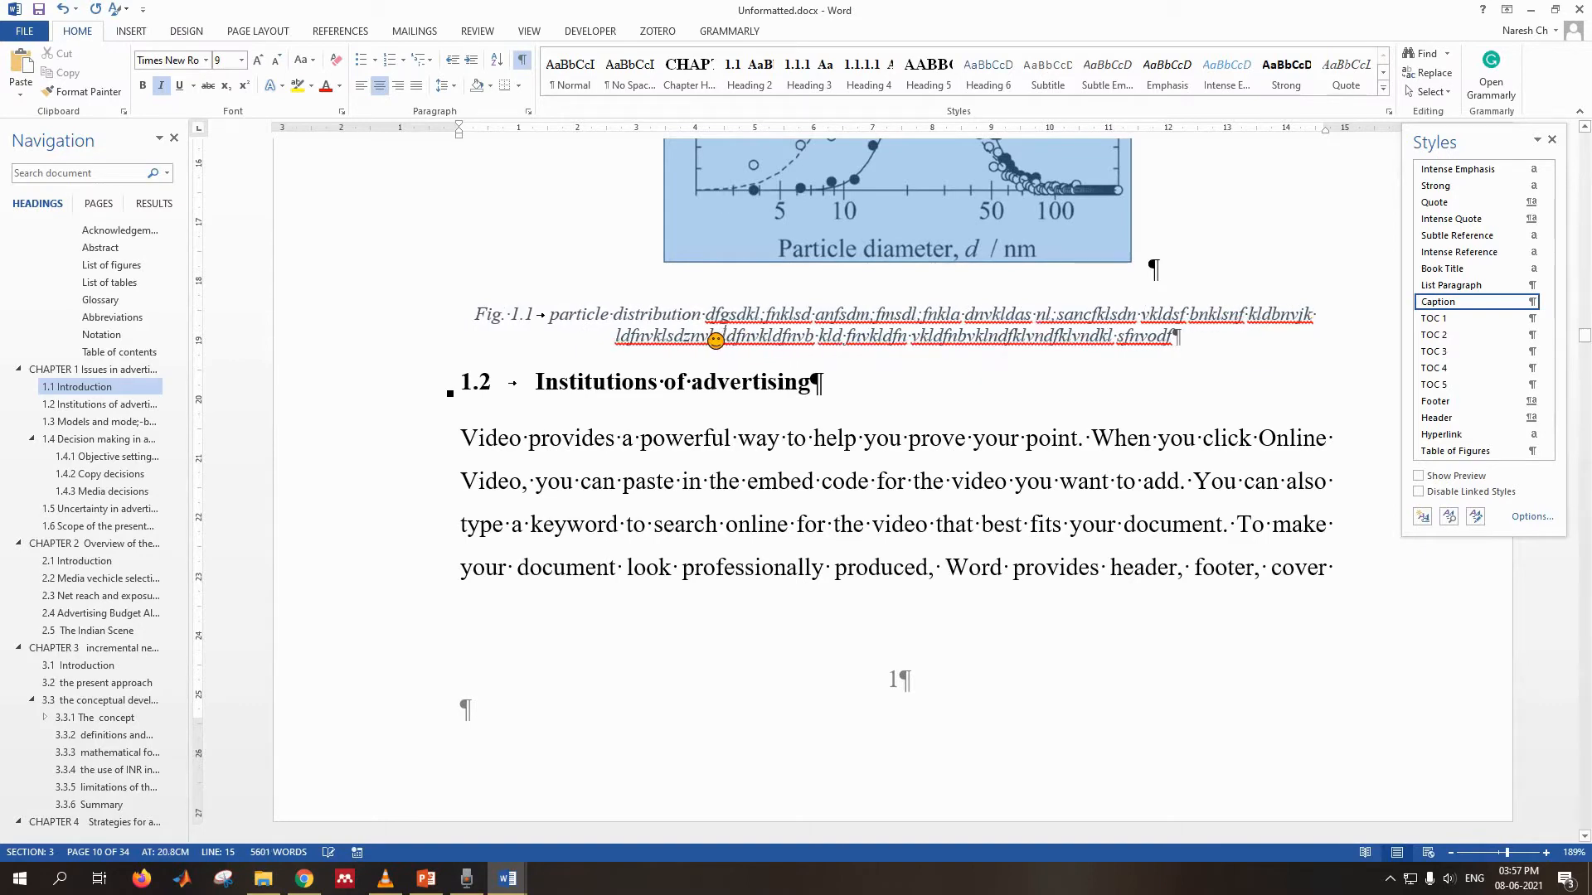
- Return to the List of Figures, update the entire table of figures and check the Fig. 1.1 entry
left_click(123, 267)
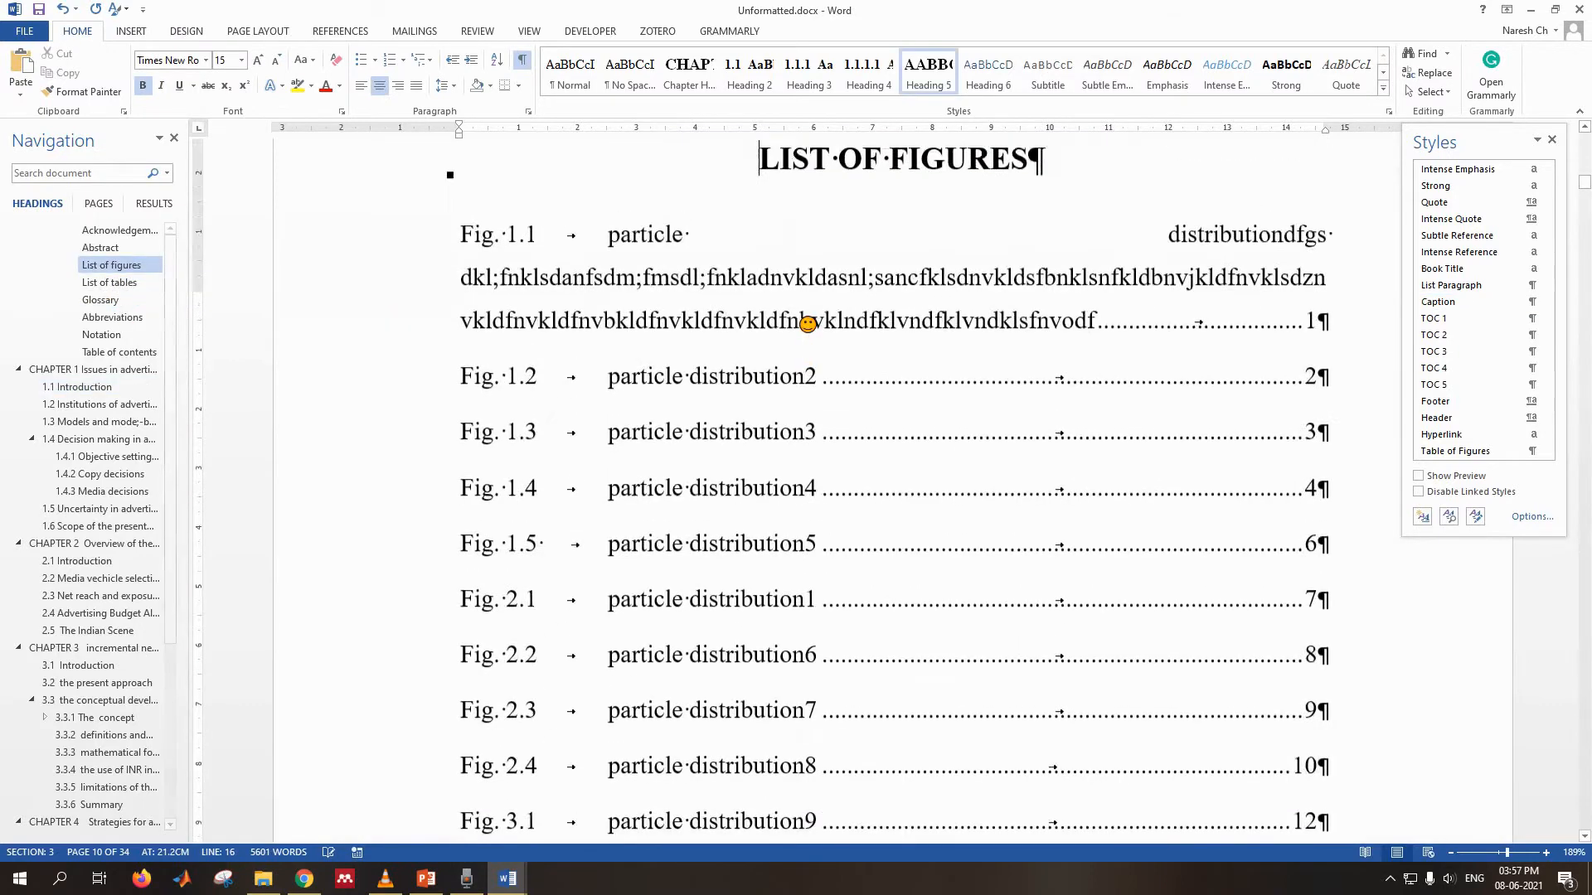
scroll(806, 316, "up", 3)
scroll(774, 498, "down", 3)
right_click(765, 378)
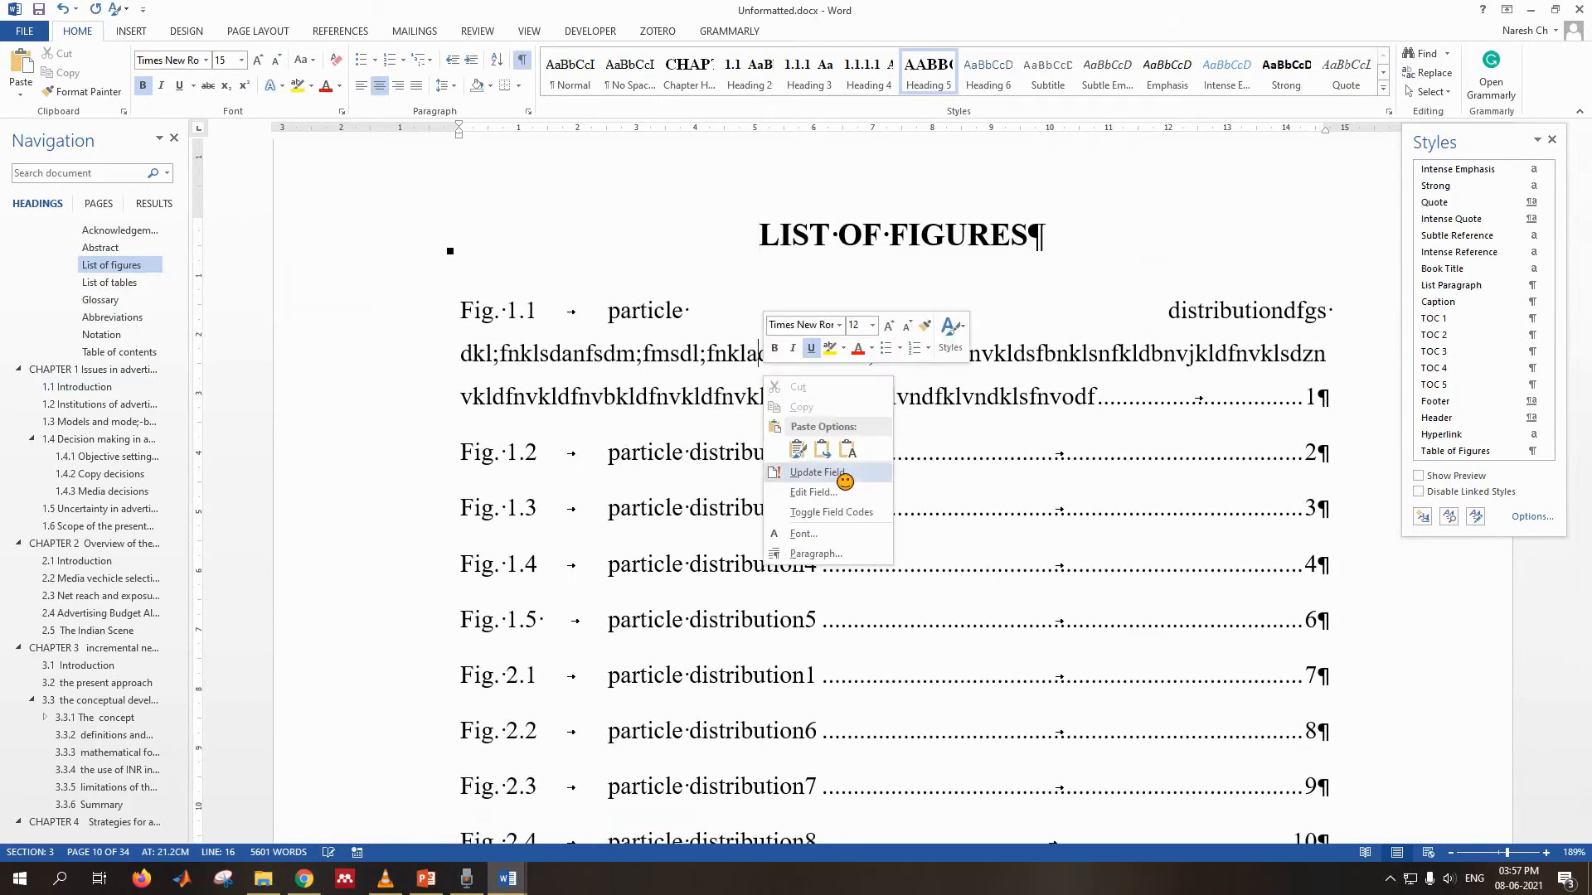
left_click(817, 472)
left_click(753, 437)
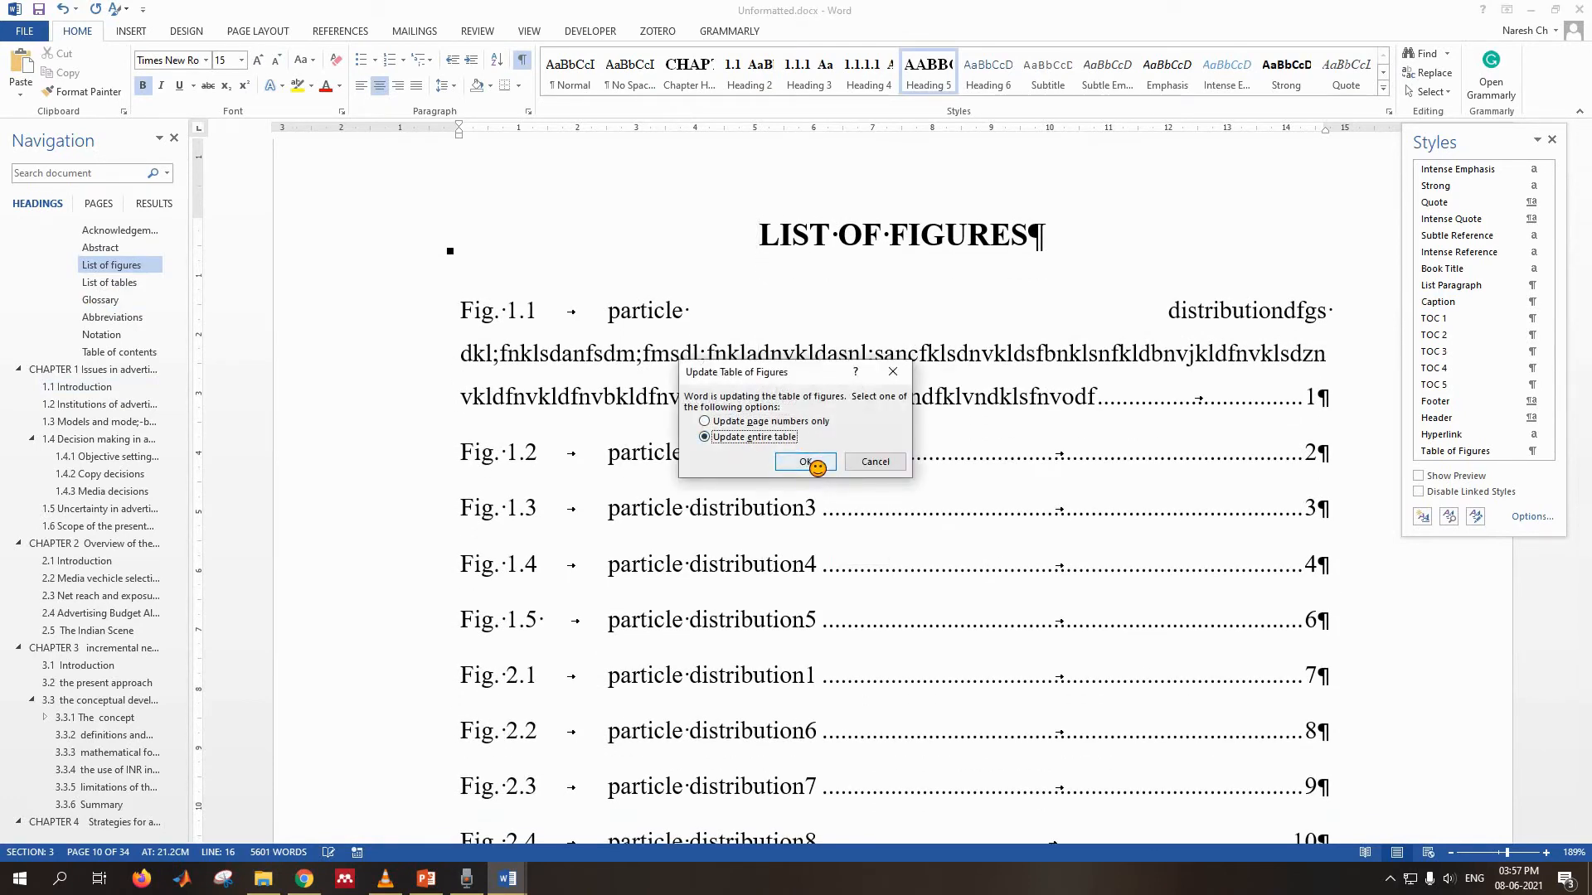
left_click(817, 459)
scroll(817, 469, "down", 2)
scroll(817, 469, "down", 2)
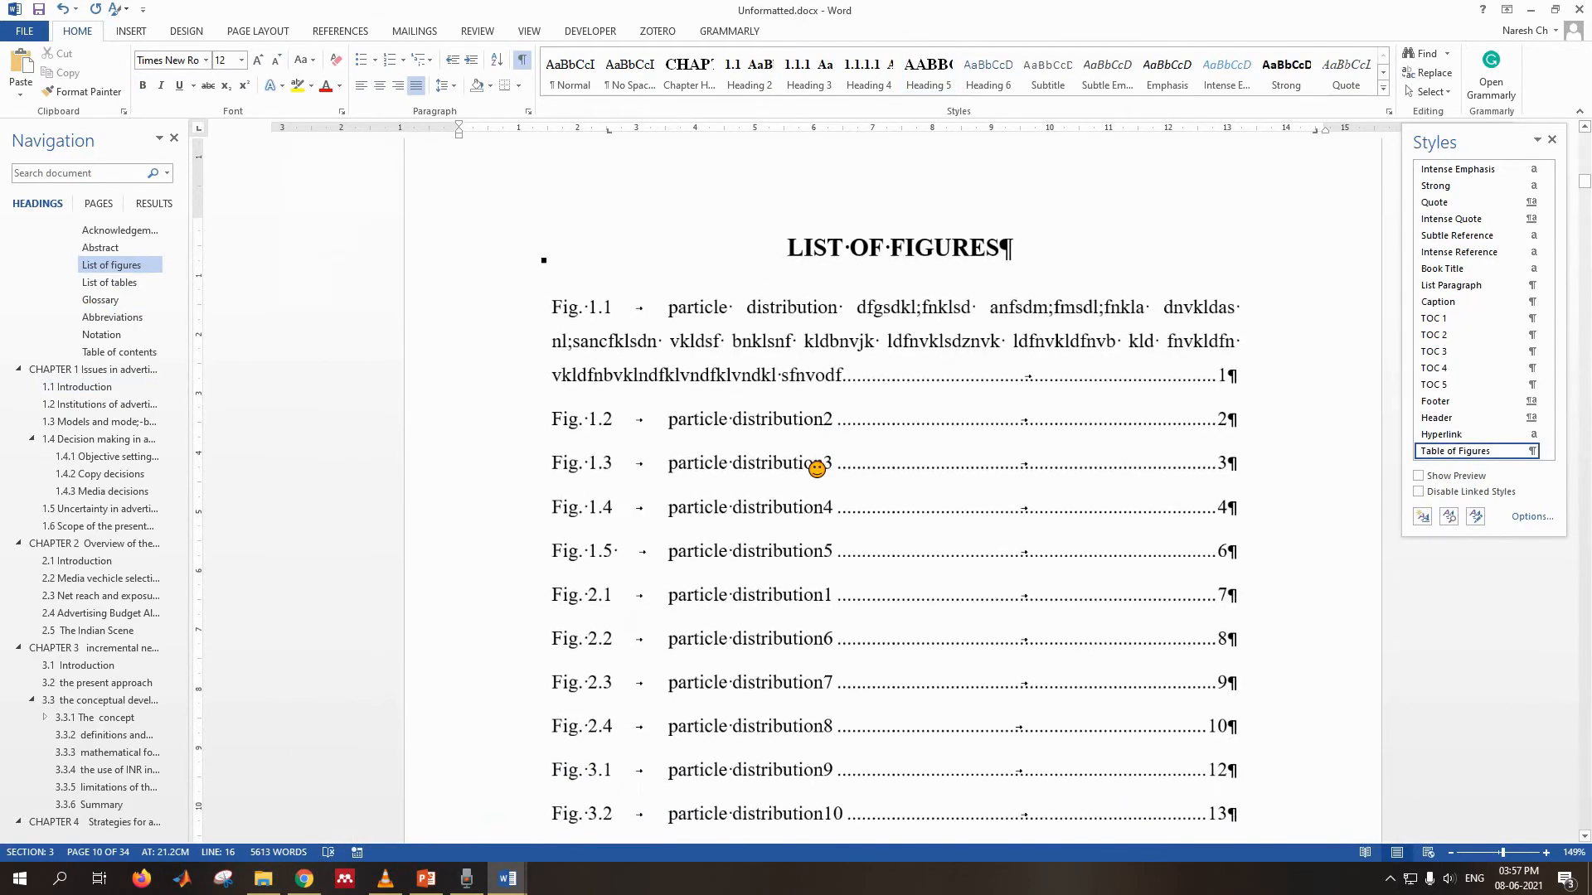
scroll(817, 470, "down", 4)
scroll(818, 469, "up", 2)
scroll(817, 468, "up", 3)
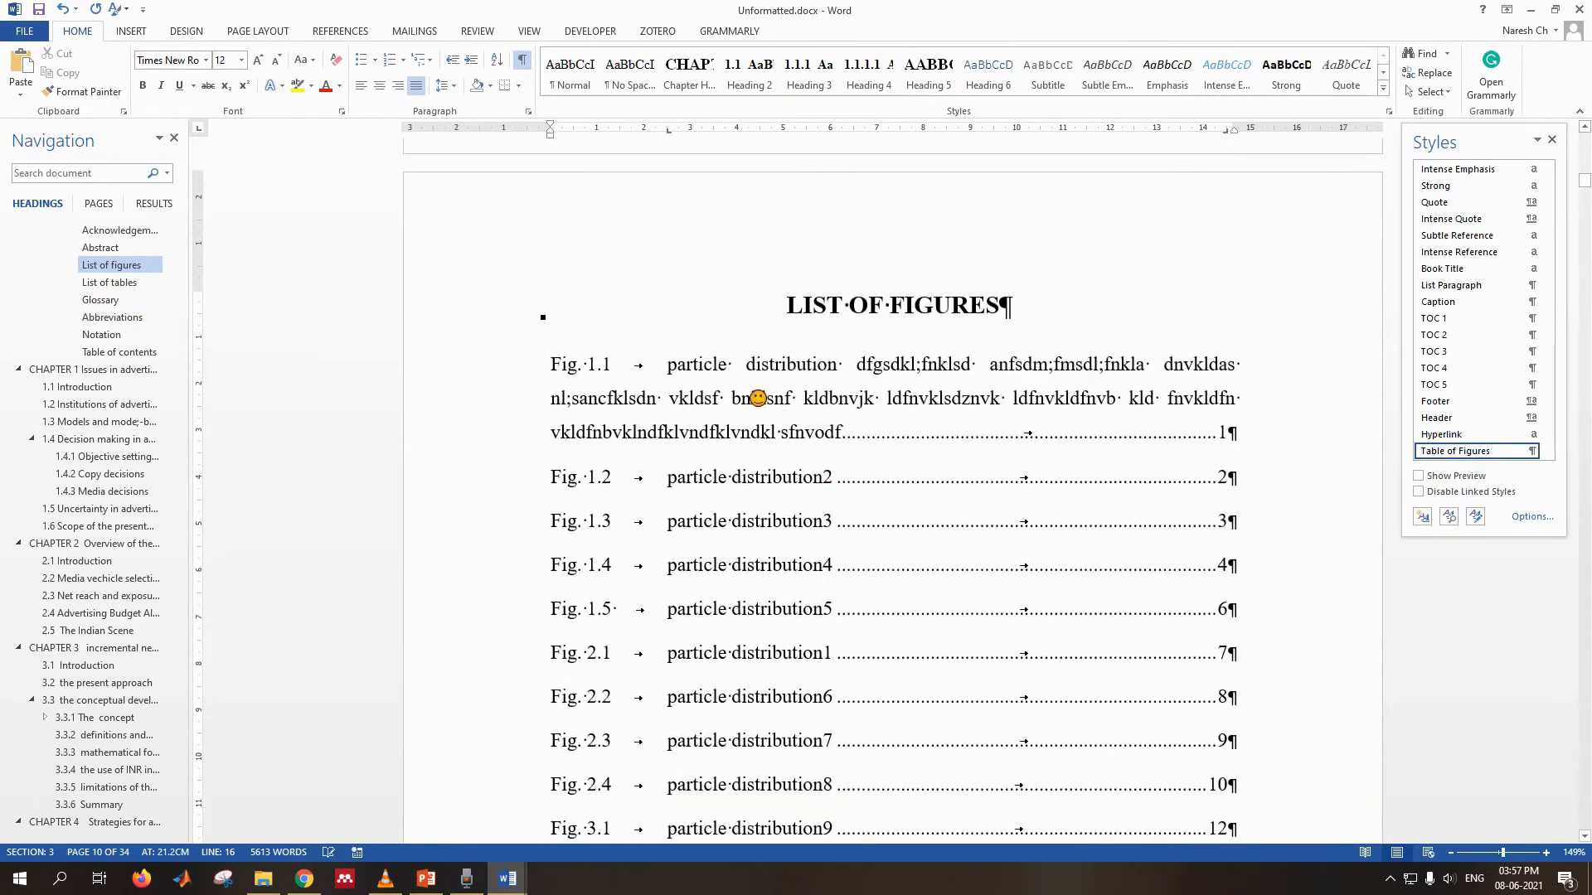
- Give the Table of Figures style a hanging indent of 2.5 cm and apply the style change
left_click(675, 374)
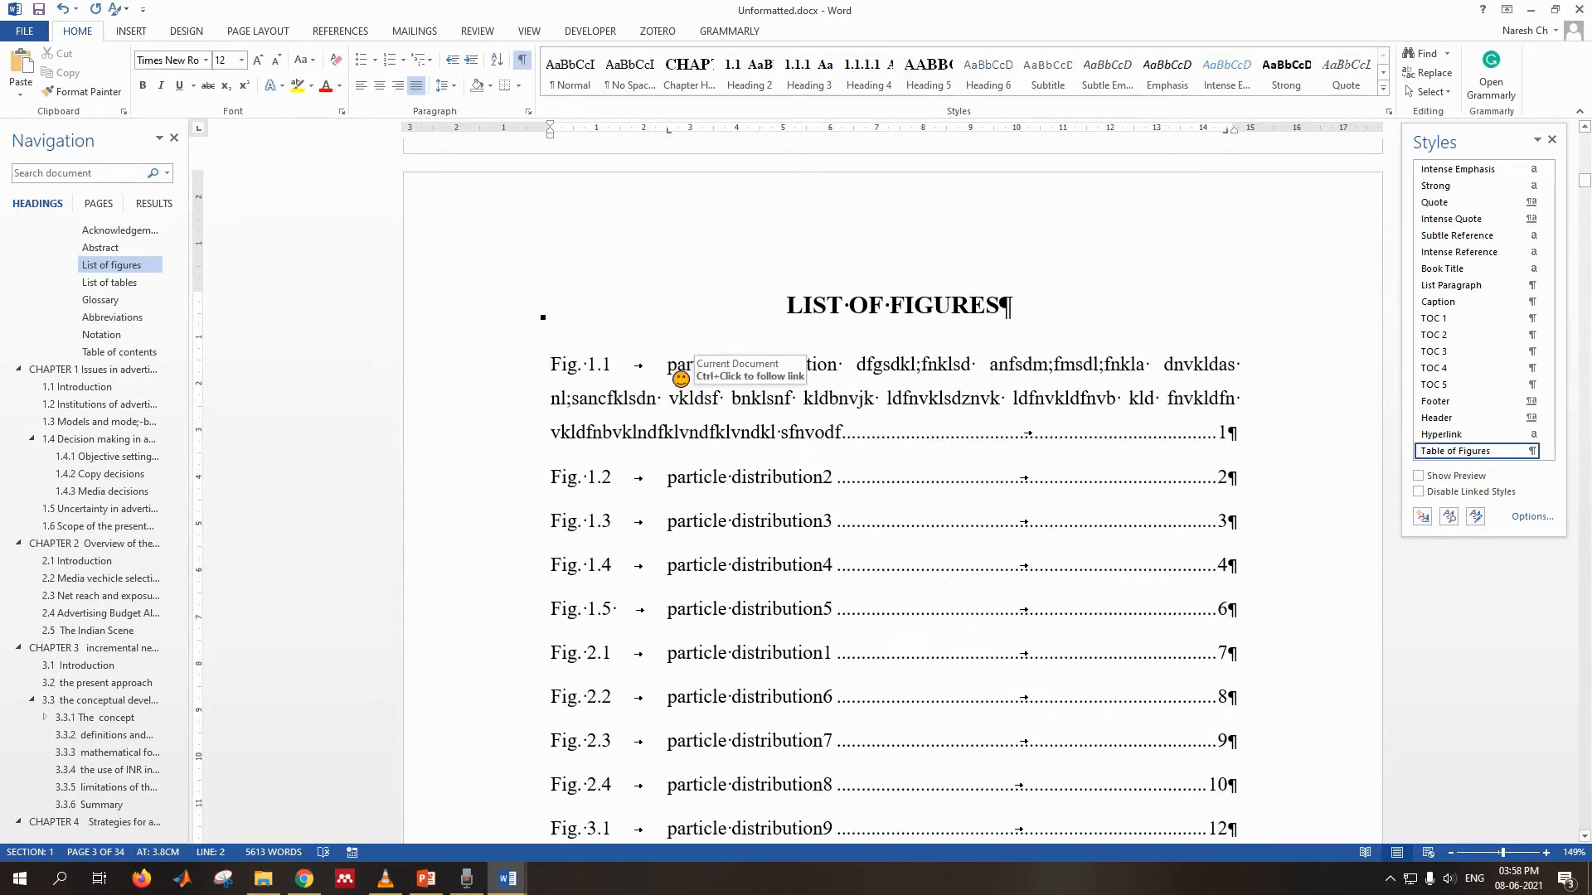
scroll(676, 372, "down", 2)
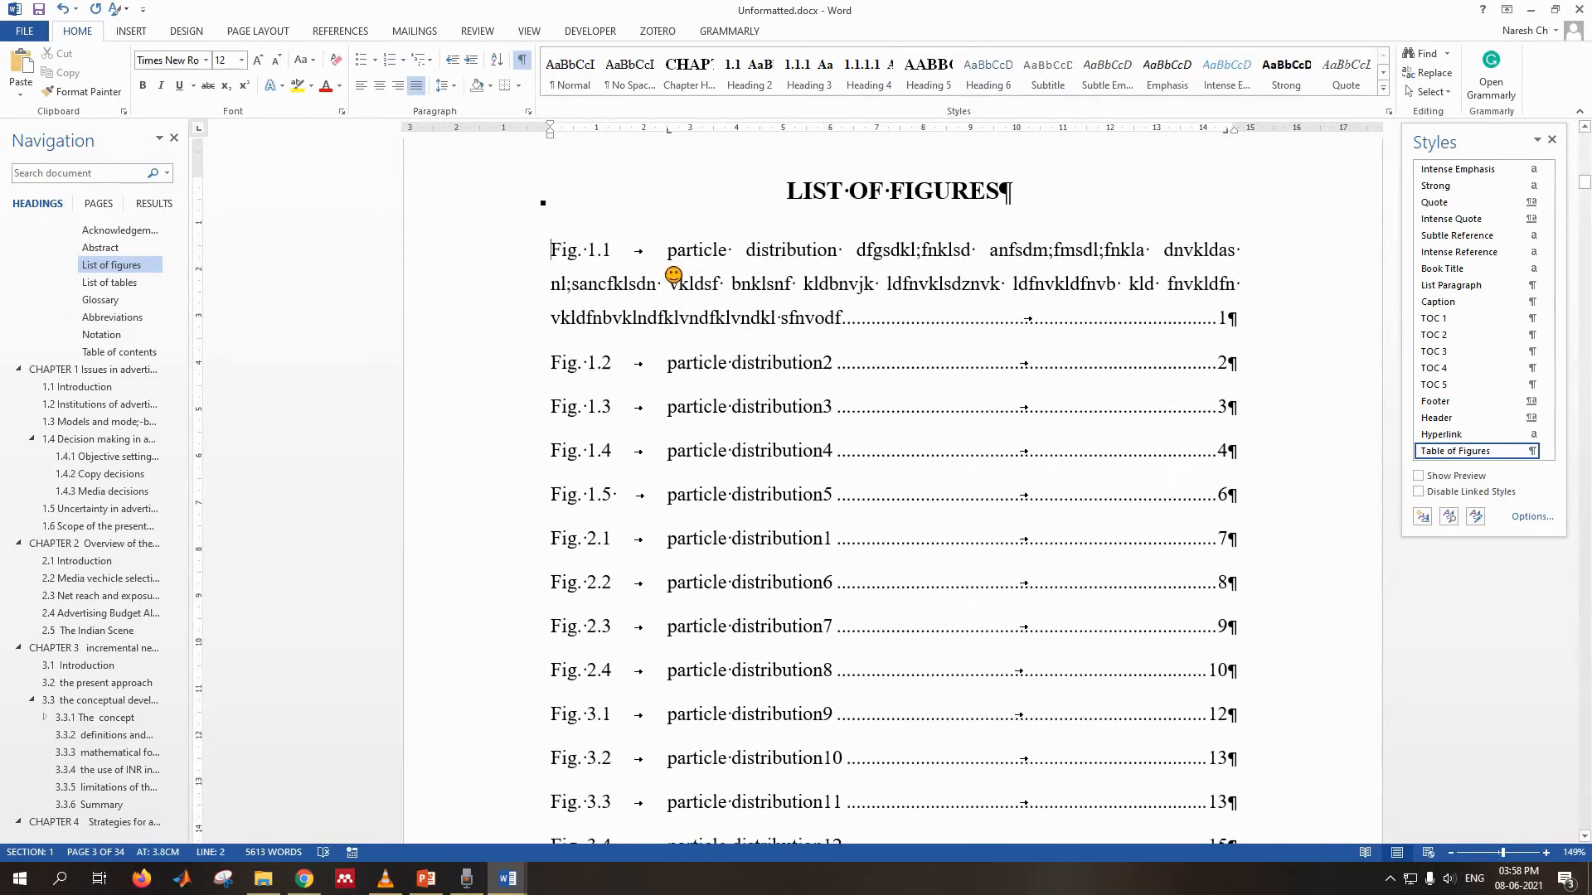
right_click(1481, 453)
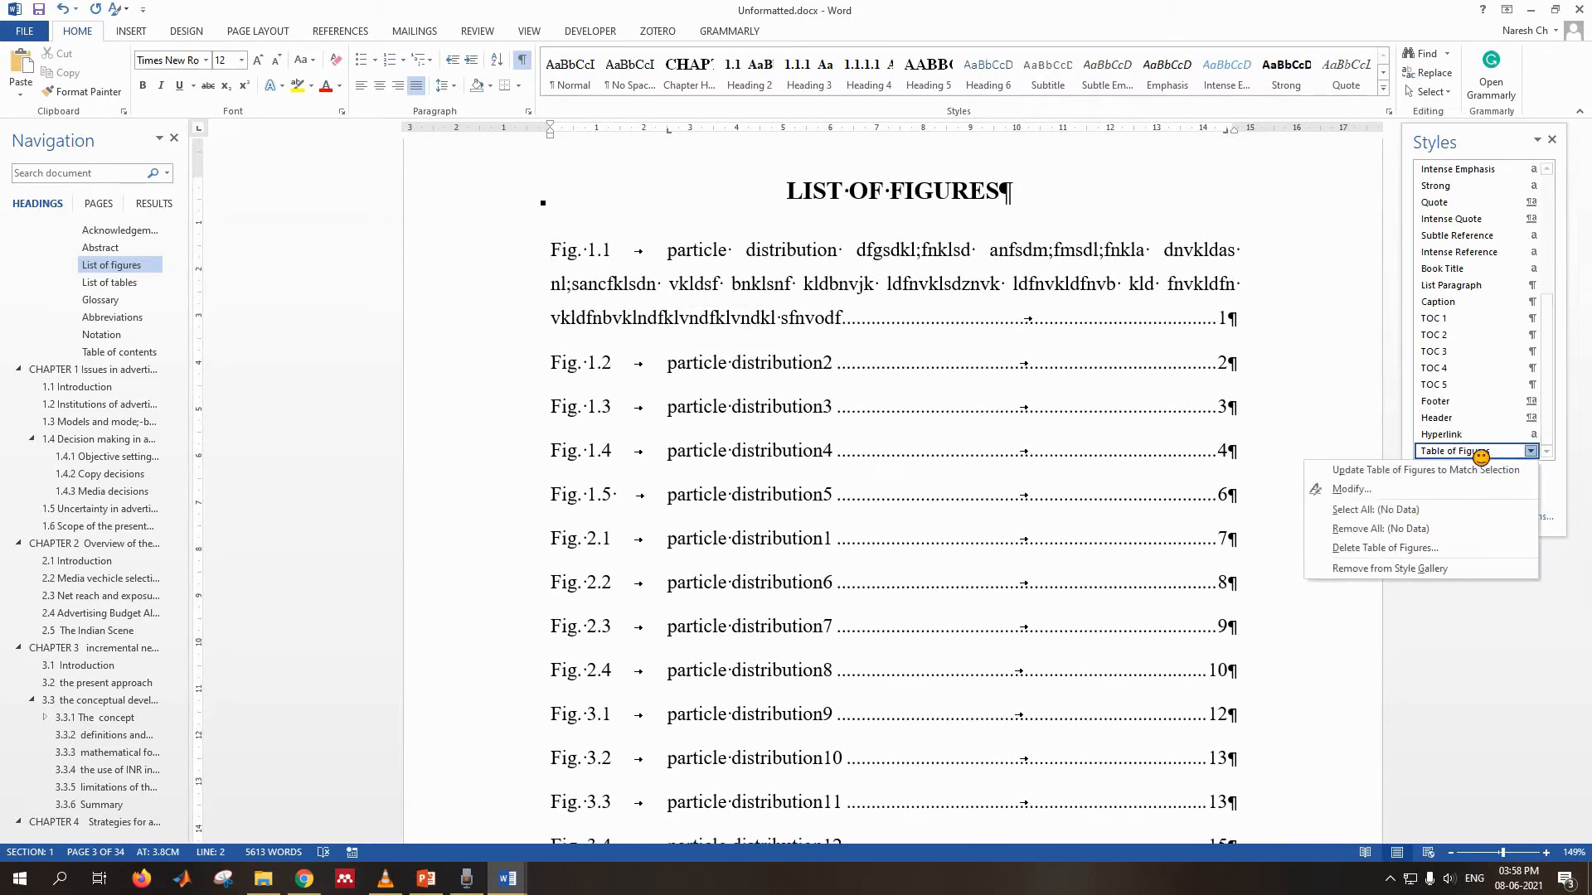
left_click(1403, 493)
left_click(881, 553)
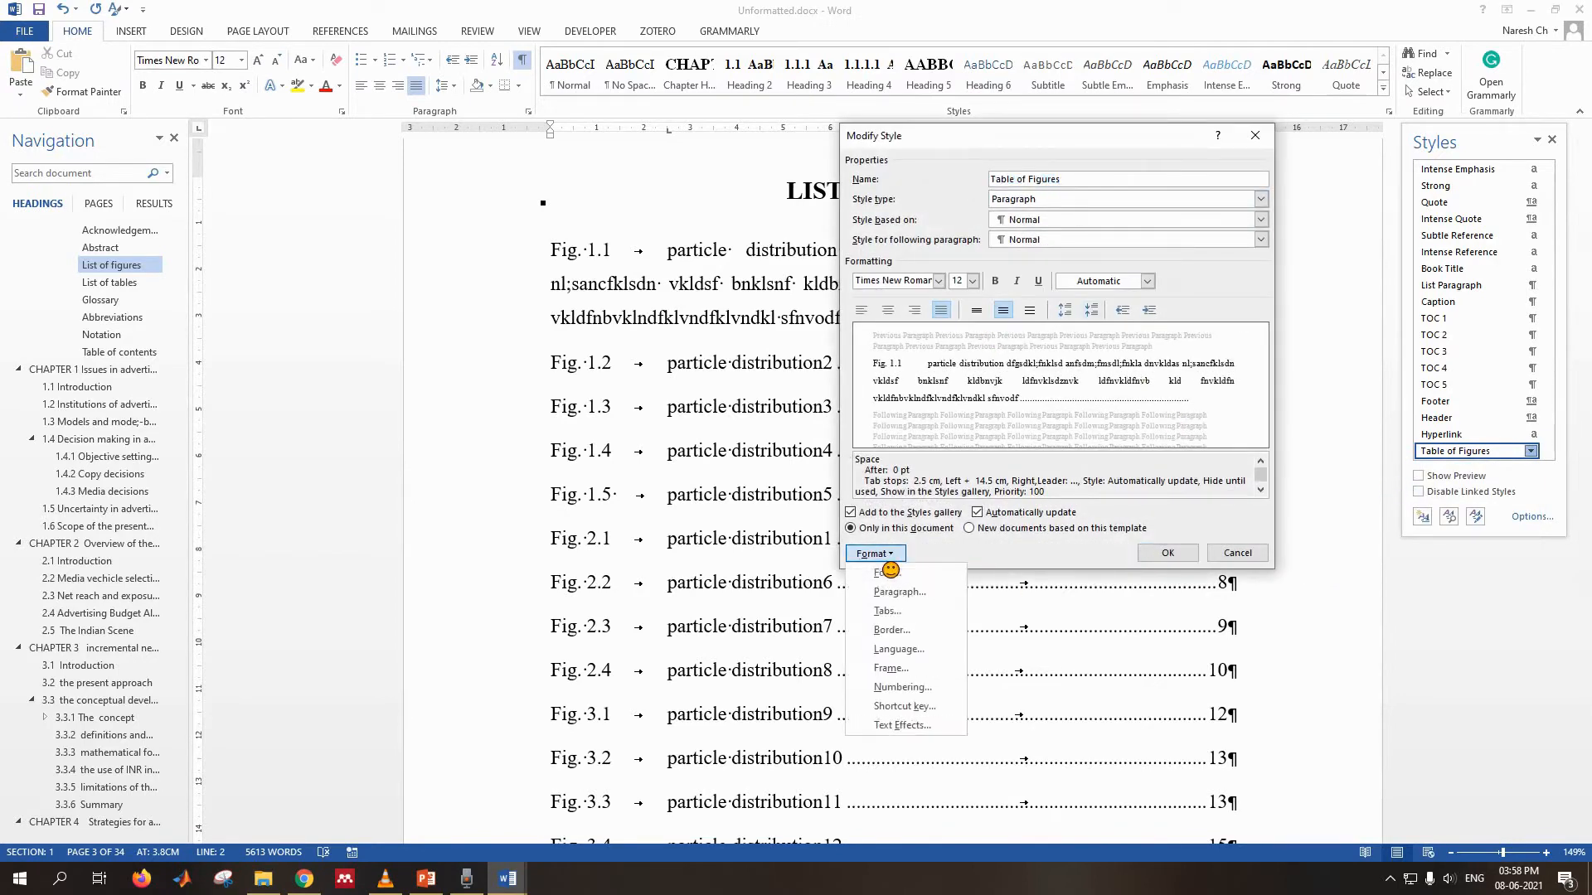
left_click(899, 592)
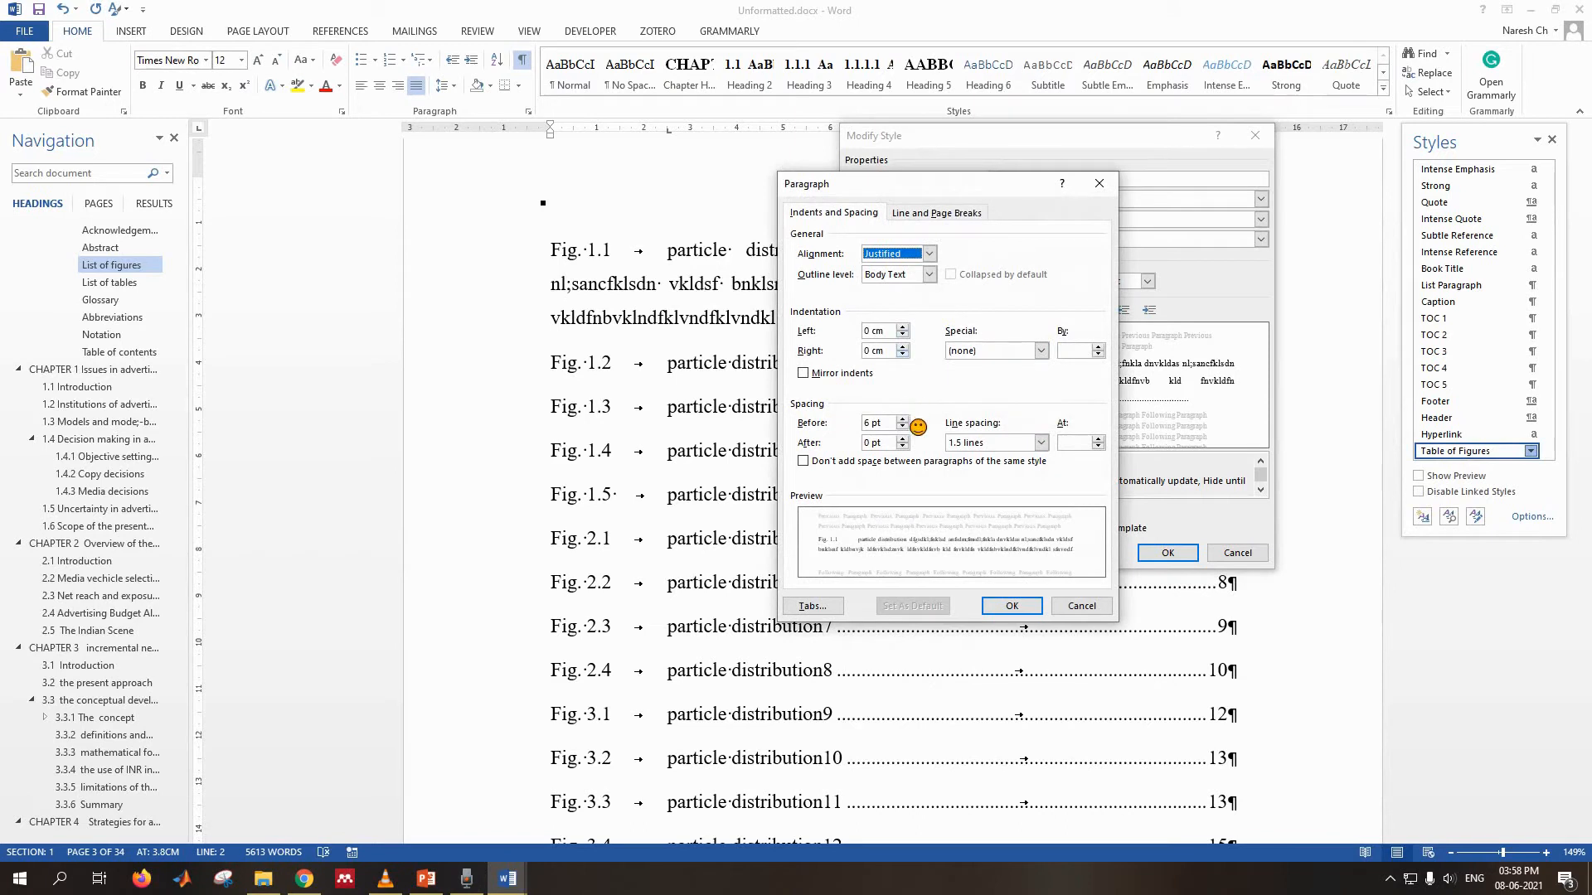
left_click(1010, 356)
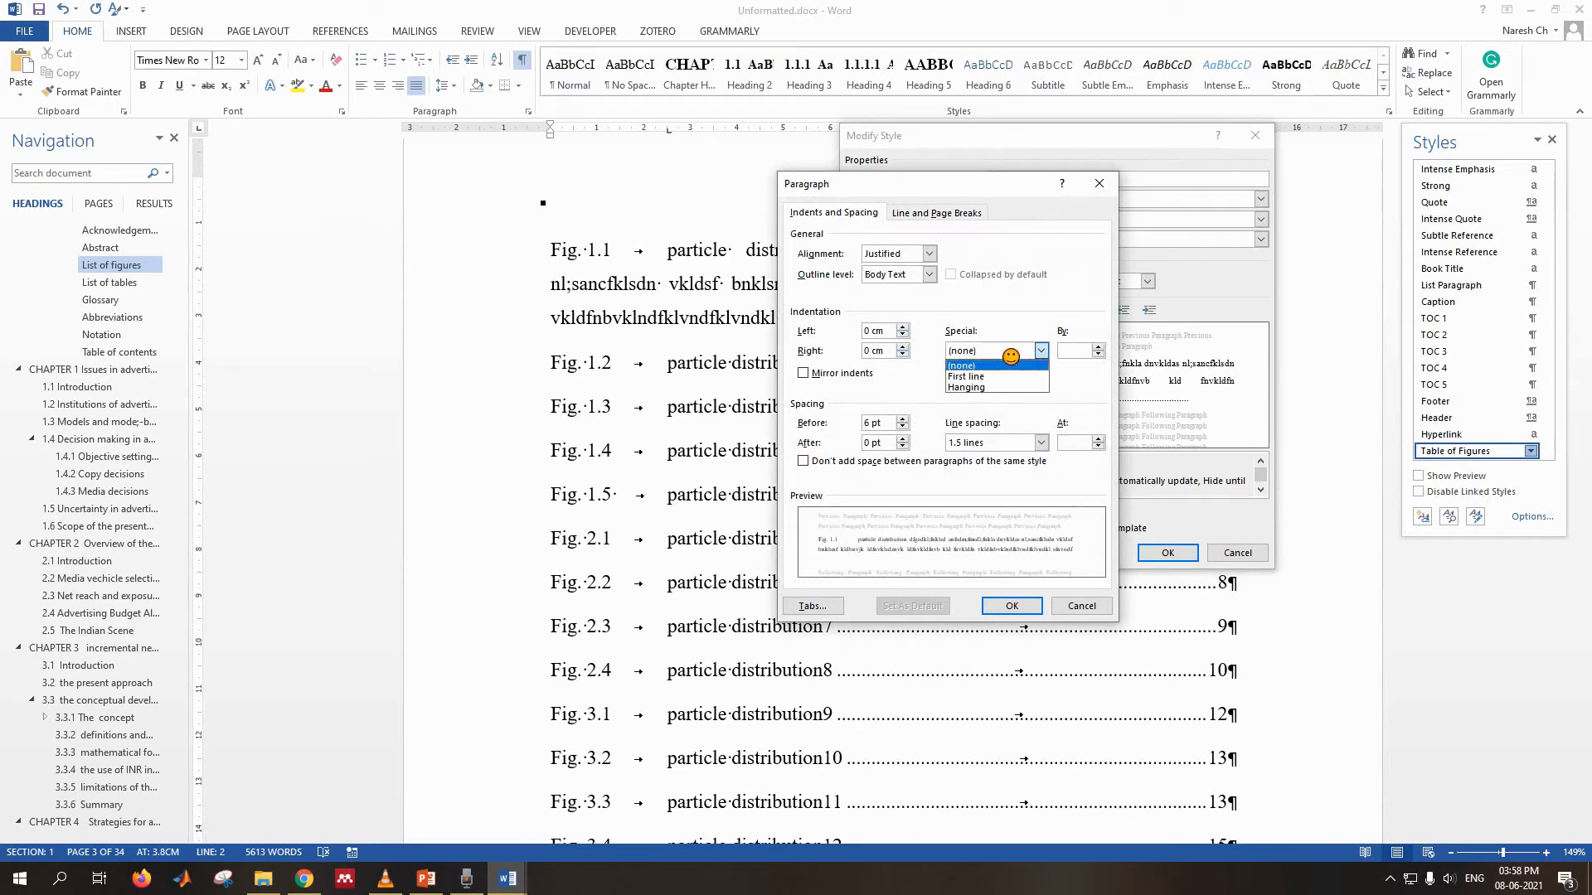
left_click(1003, 387)
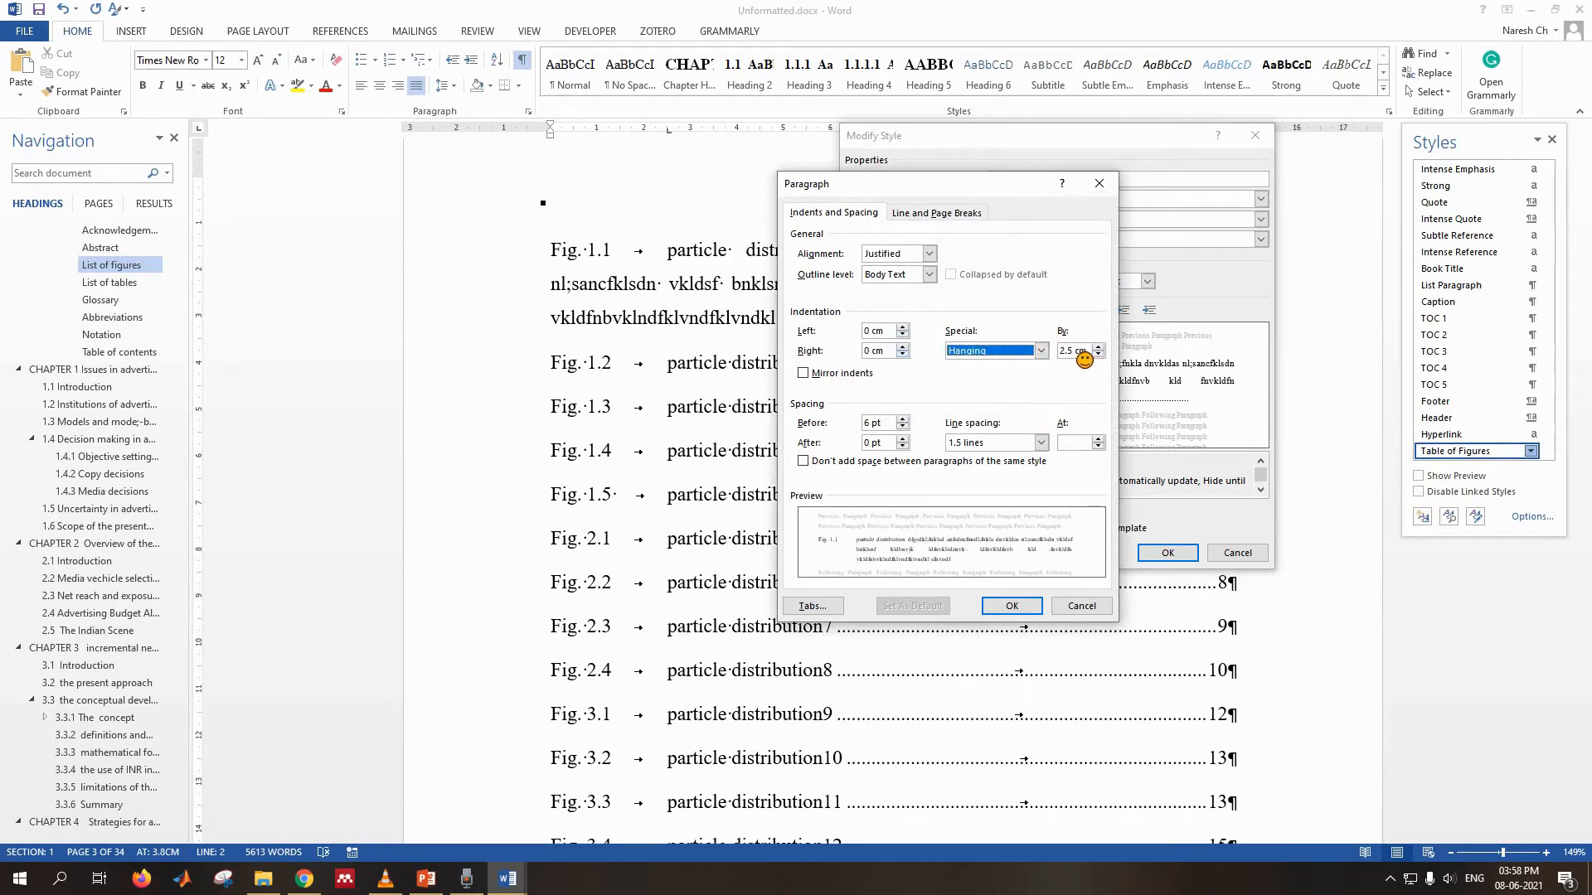
left_click(1020, 604)
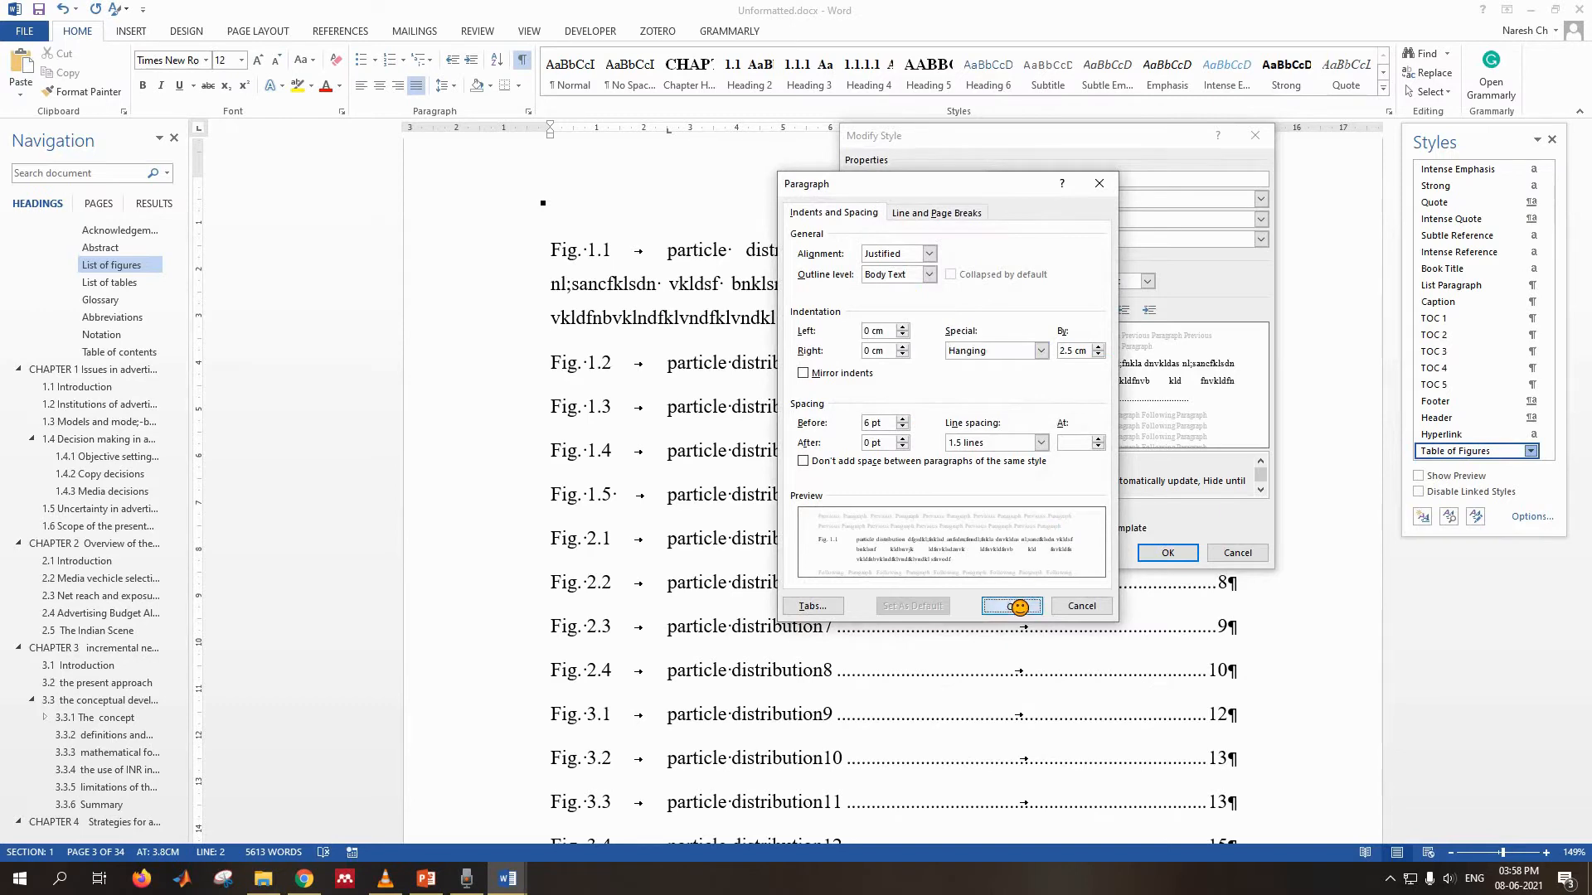
left_click(1192, 553)
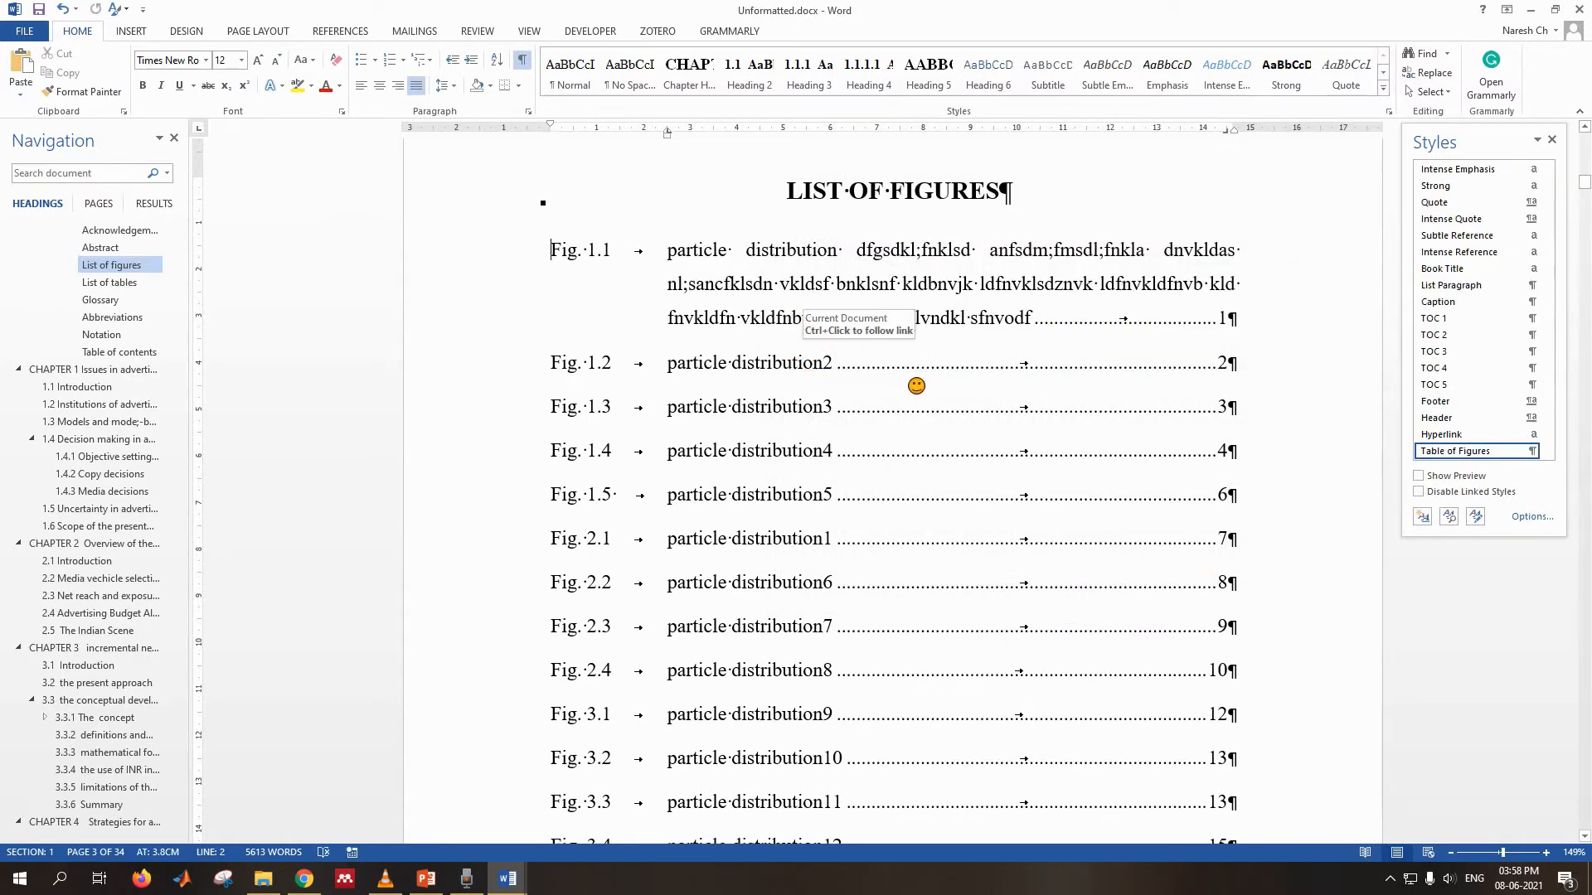
- Modify the Table of Figures style to use a right indent of 2 cm, and apply the style change
scroll(1112, 416, "down", 7)
scroll(1112, 415, "up", 7)
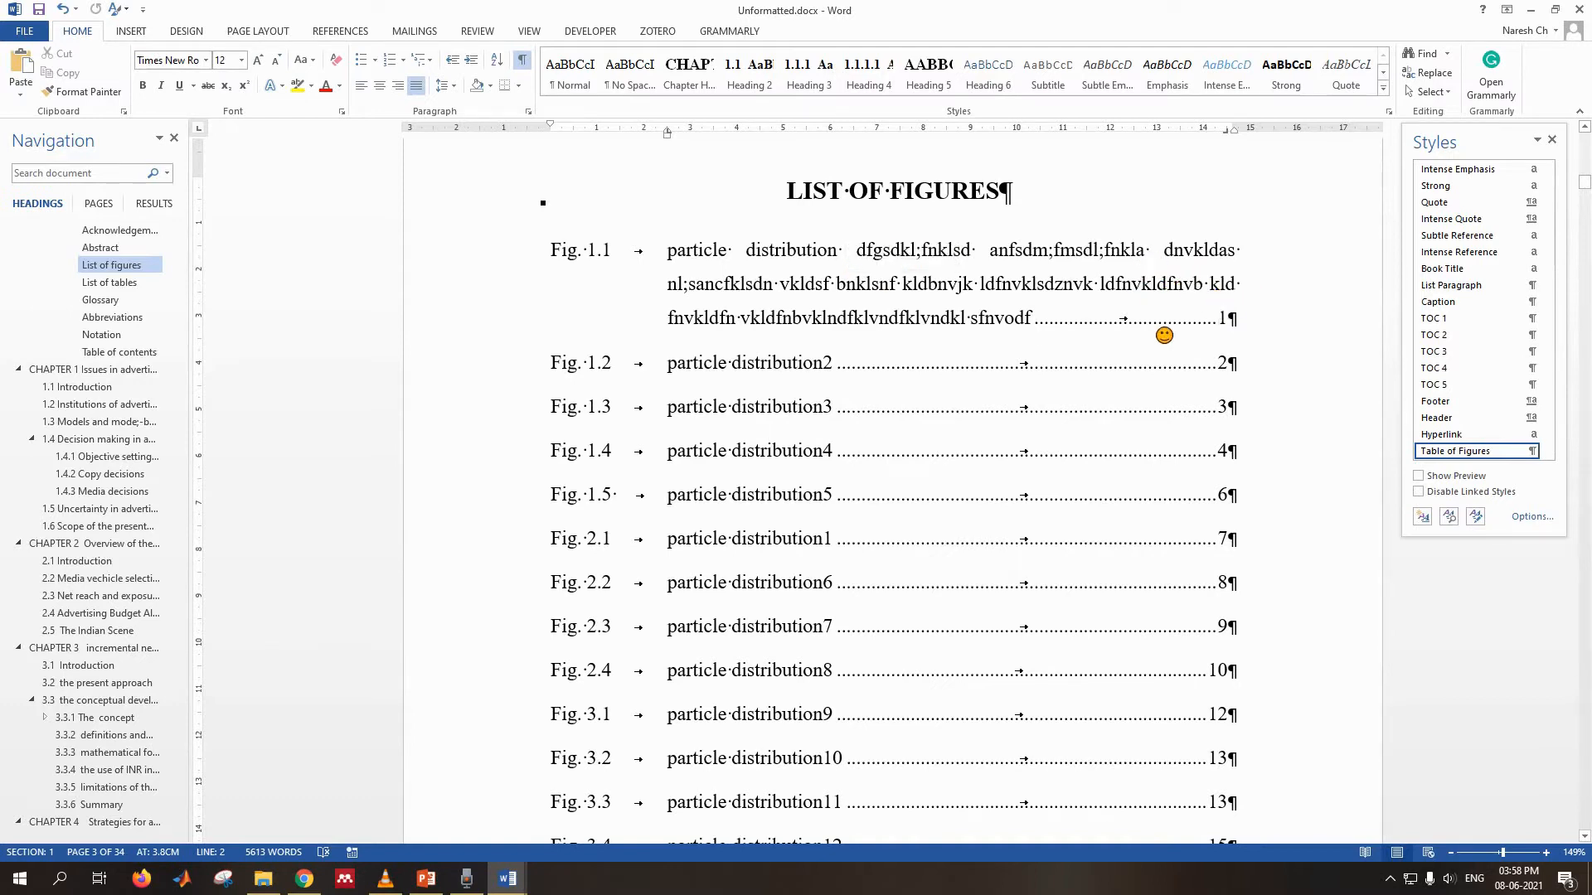
scroll(1166, 265, "down", 2)
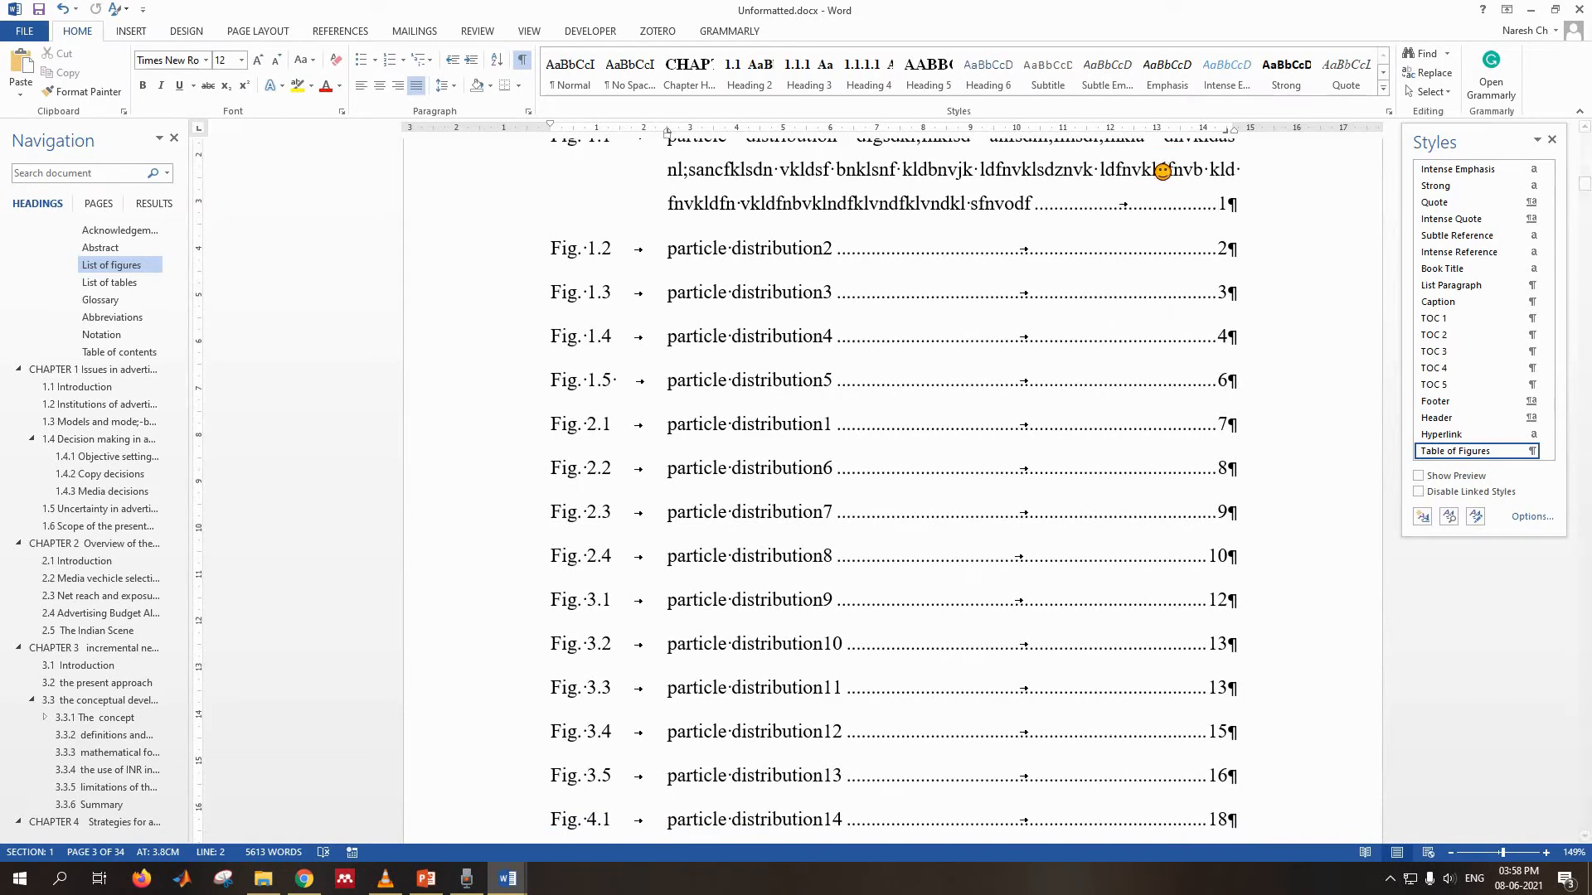
scroll(1170, 220, "up", 2)
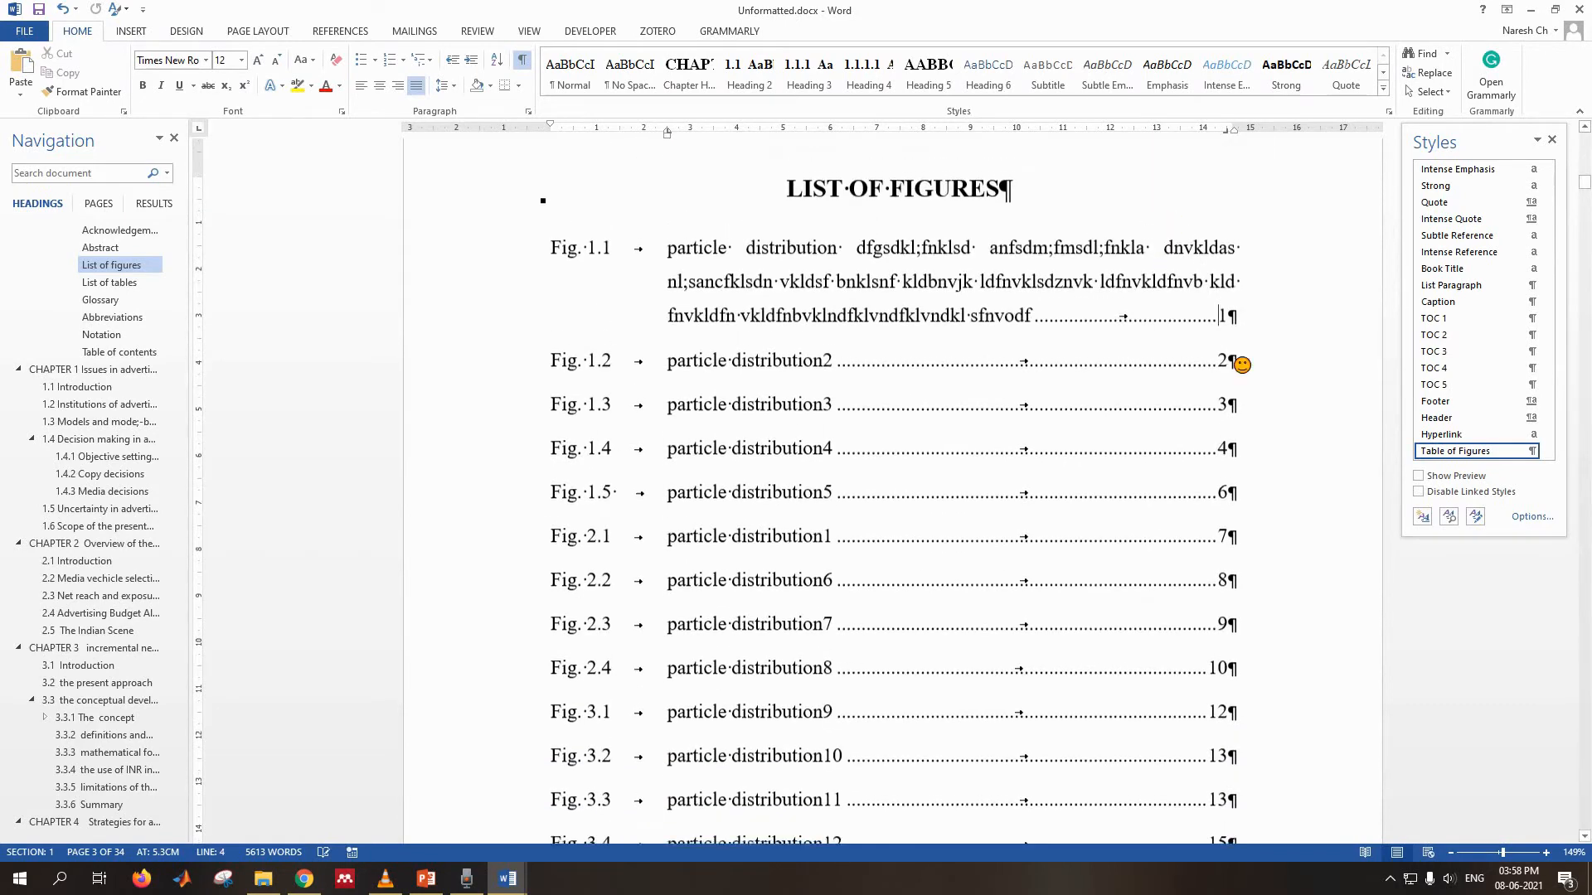
left_click(1530, 451)
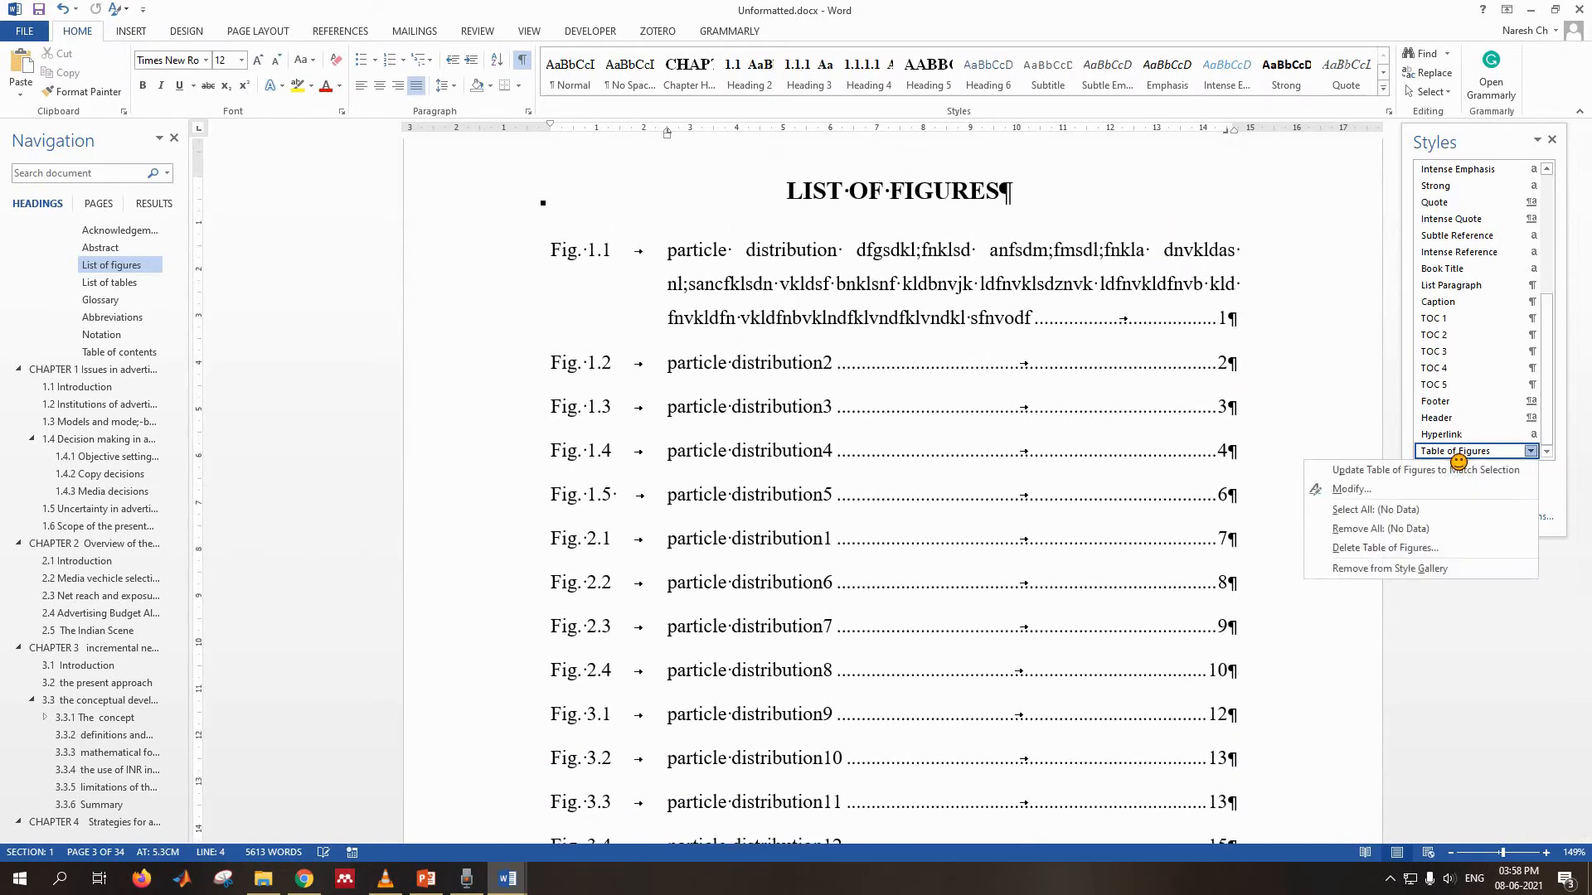
left_click(1413, 488)
left_click(895, 554)
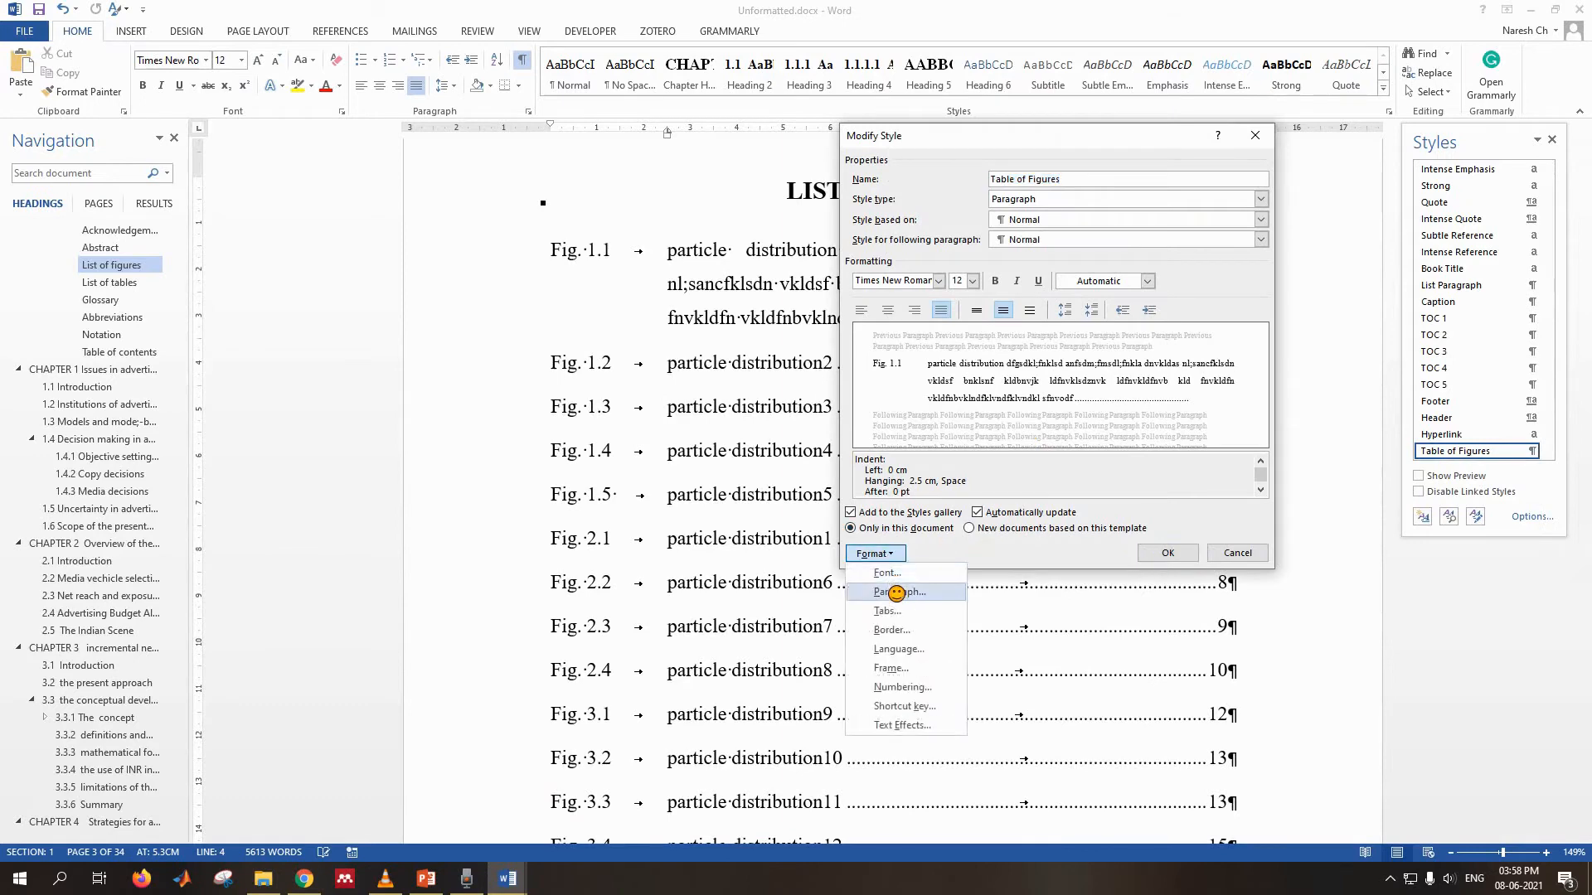
left_click(895, 591)
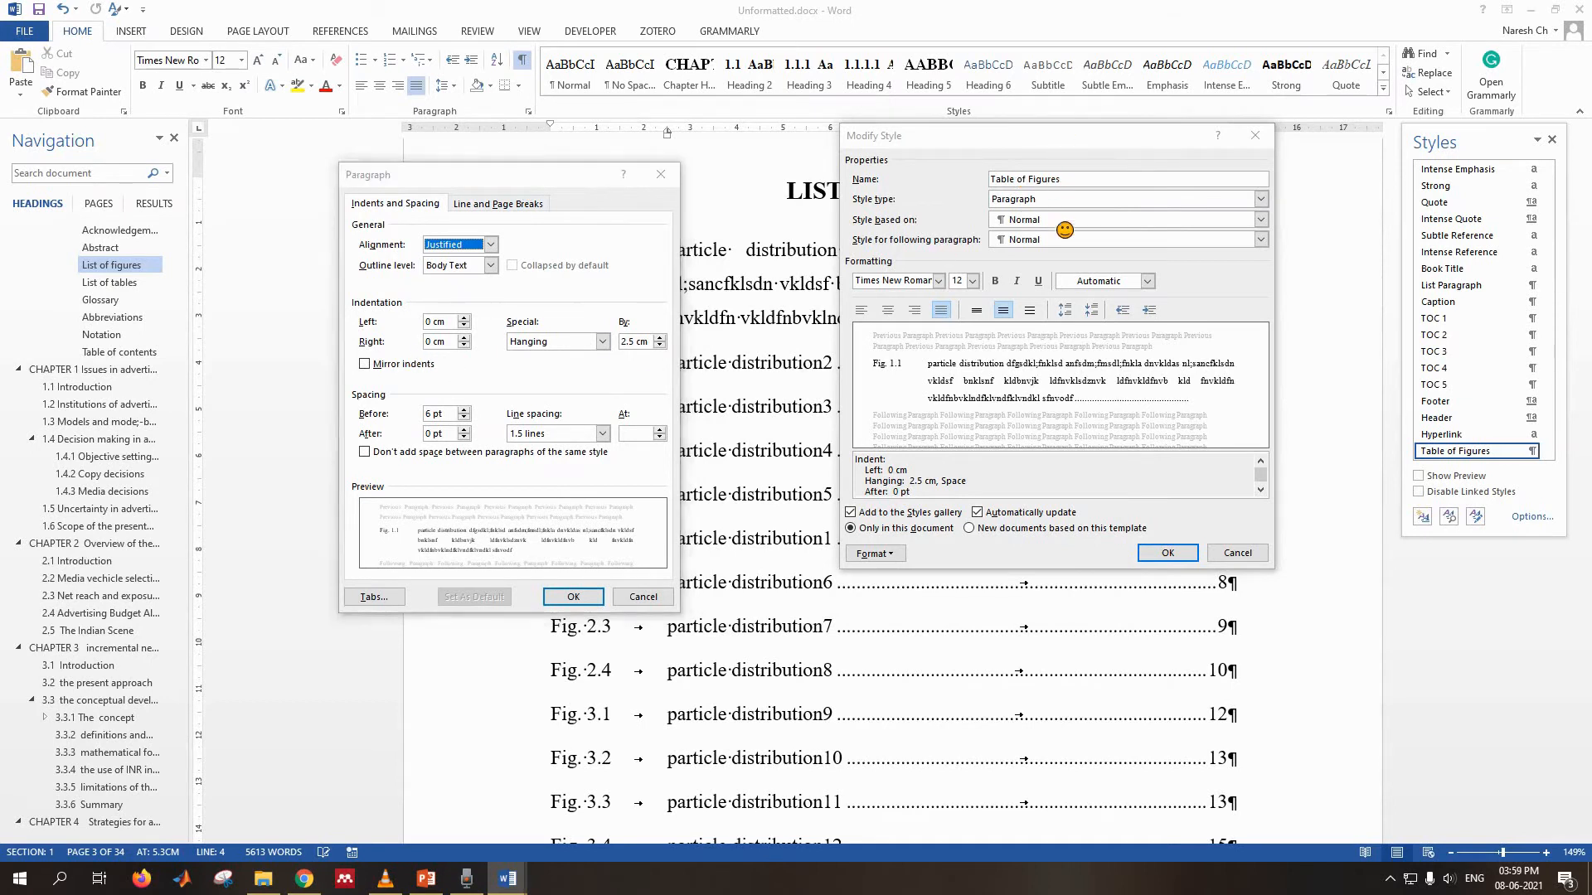
left_click(465, 346)
left_click(464, 346)
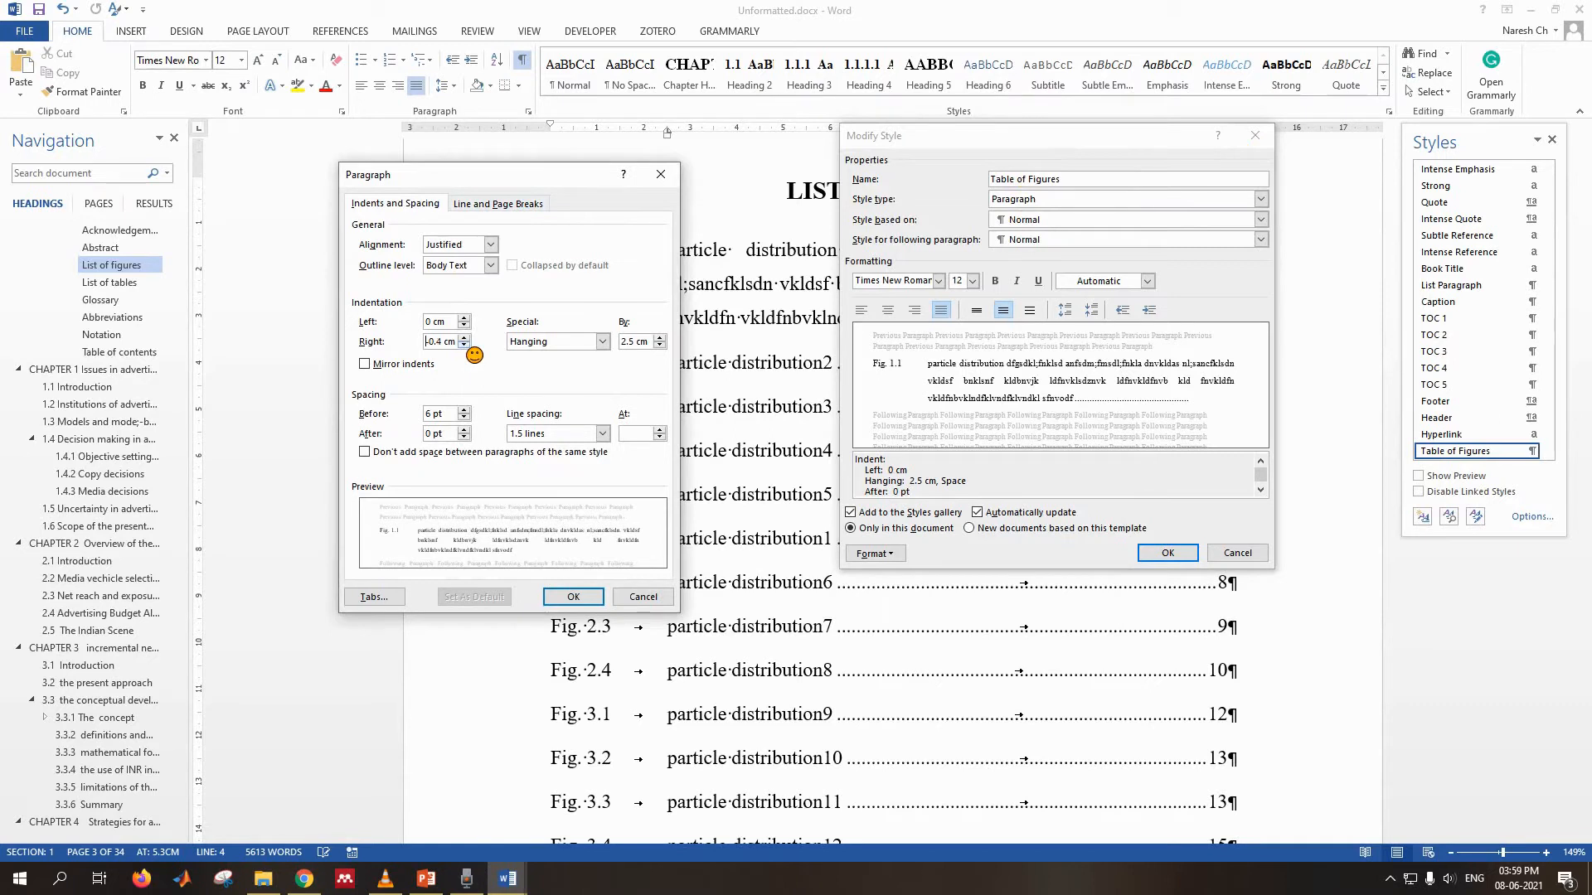
left_click(464, 339)
left_click(465, 339)
left_click(464, 339)
left_click(464, 339)
left_click(464, 339)
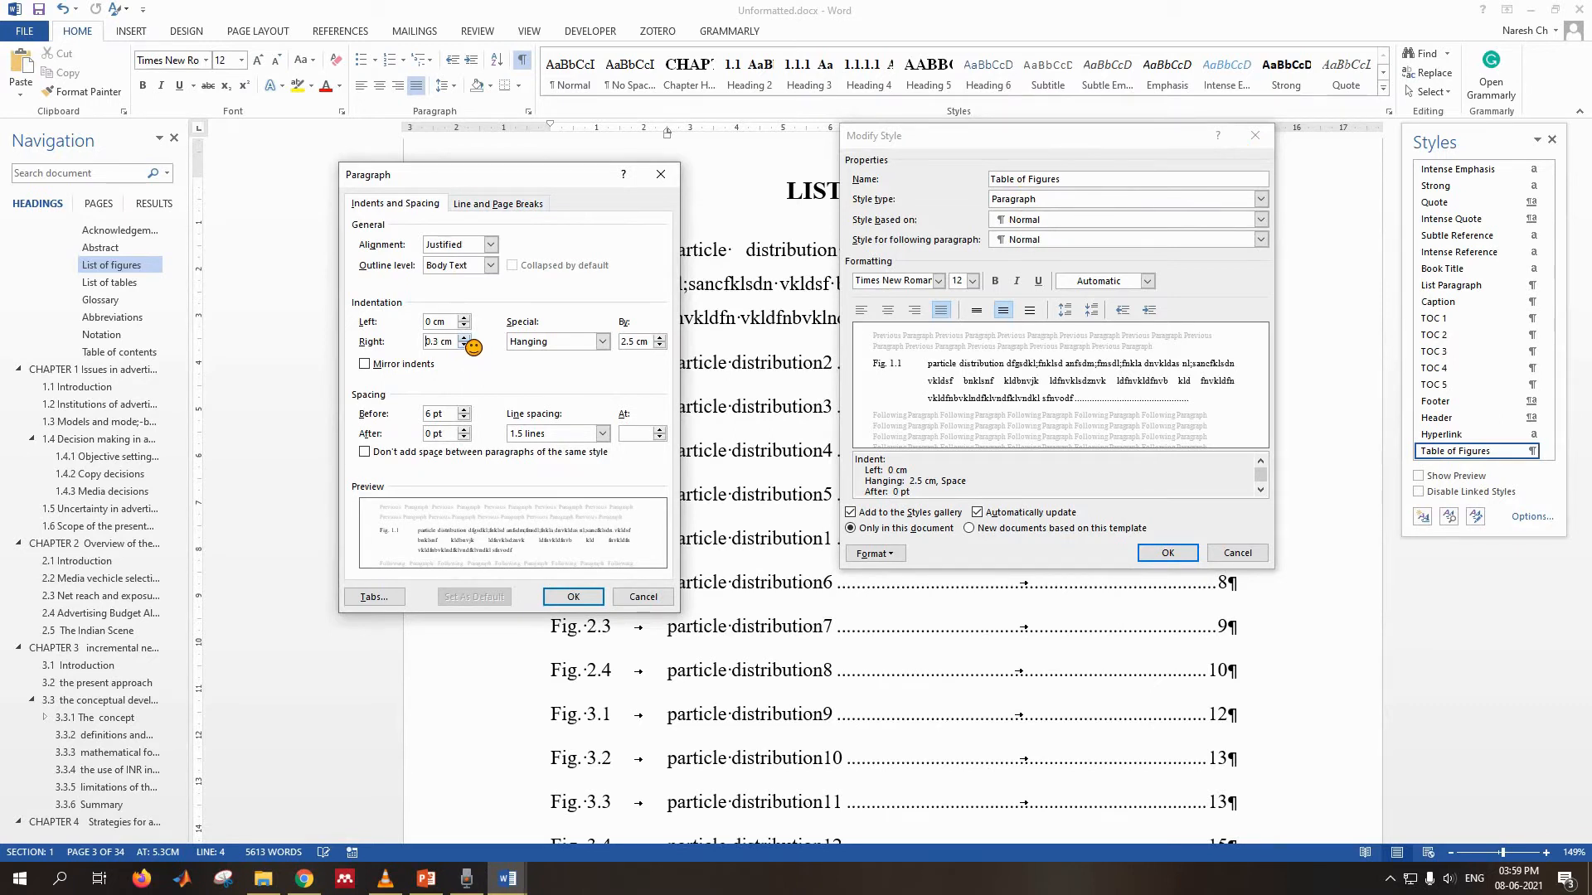
left_click(464, 339)
left_click(464, 339)
left_click(464, 339)
left_click(464, 339)
left_click(465, 339)
left_click(464, 339)
left_click(465, 339)
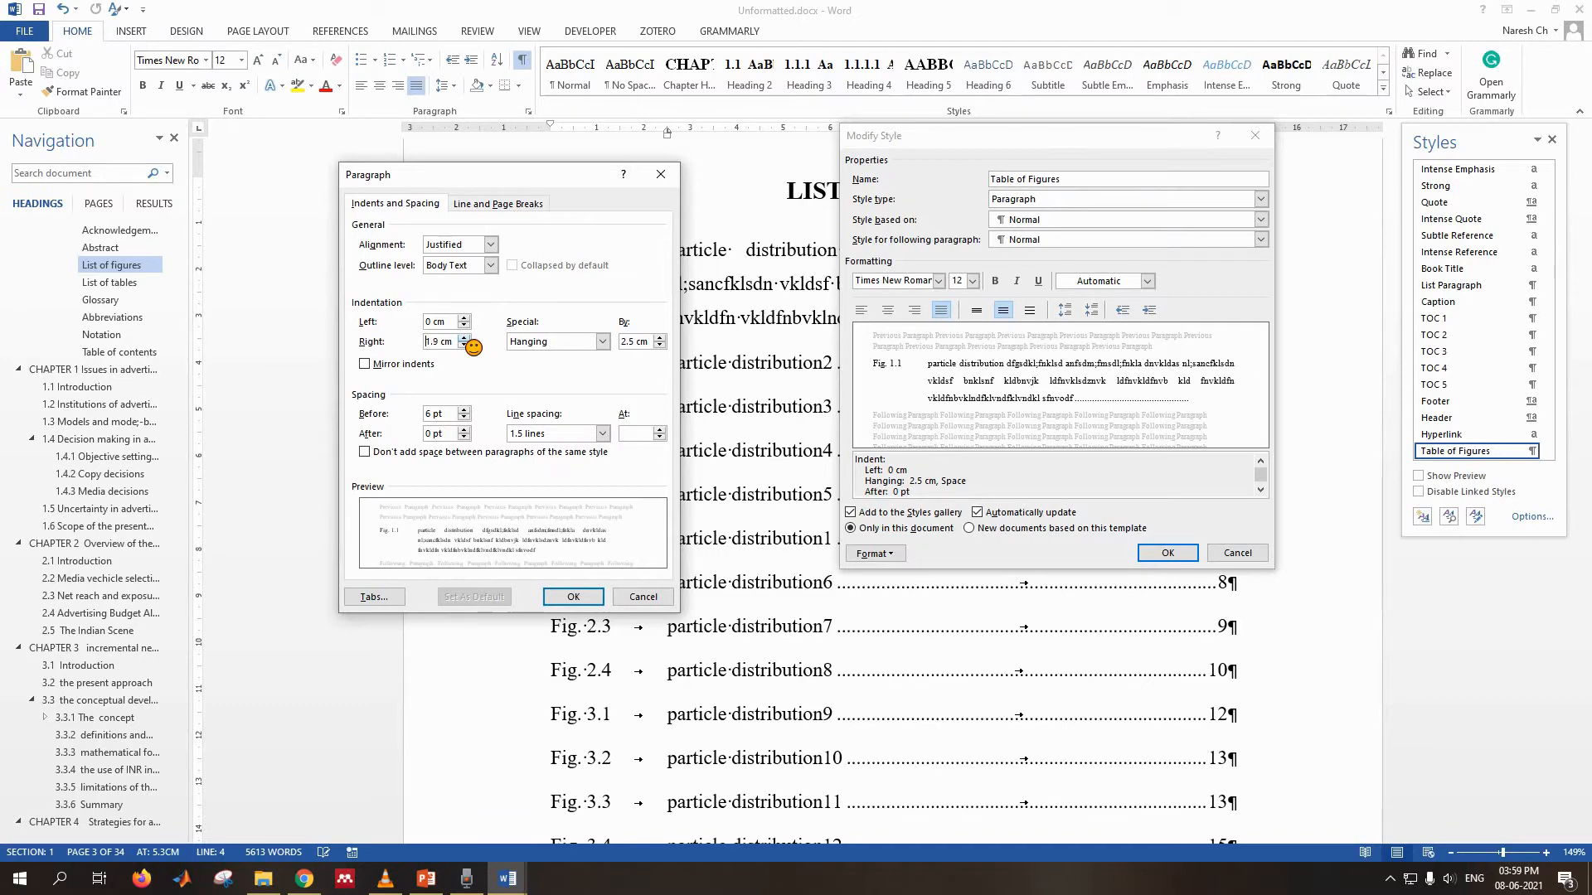
left_click(597, 599)
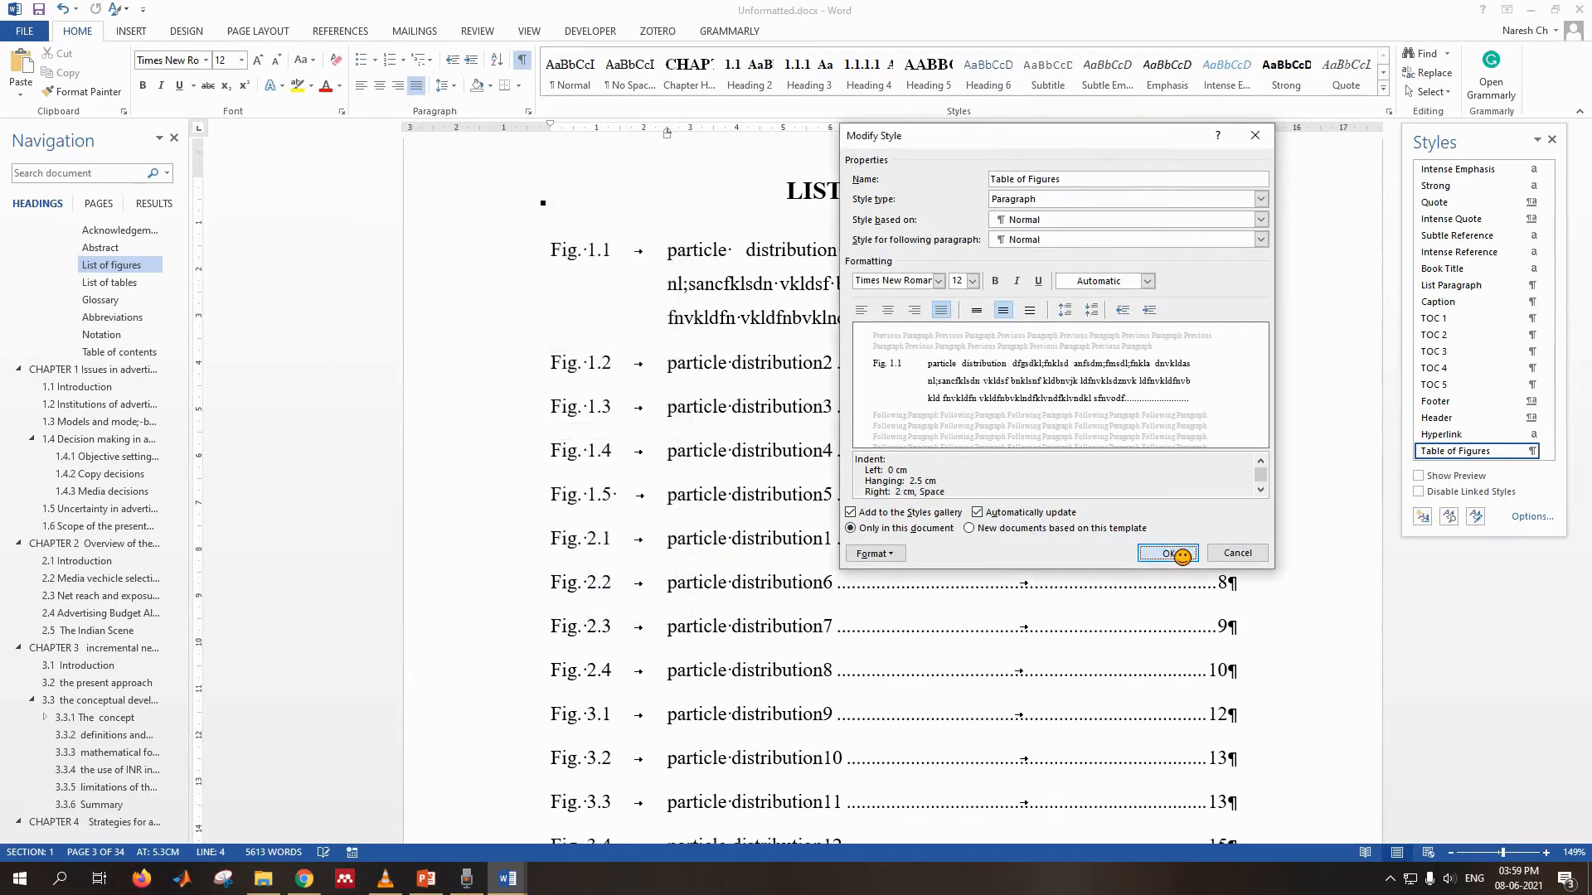
left_click(1177, 552)
key("Down")
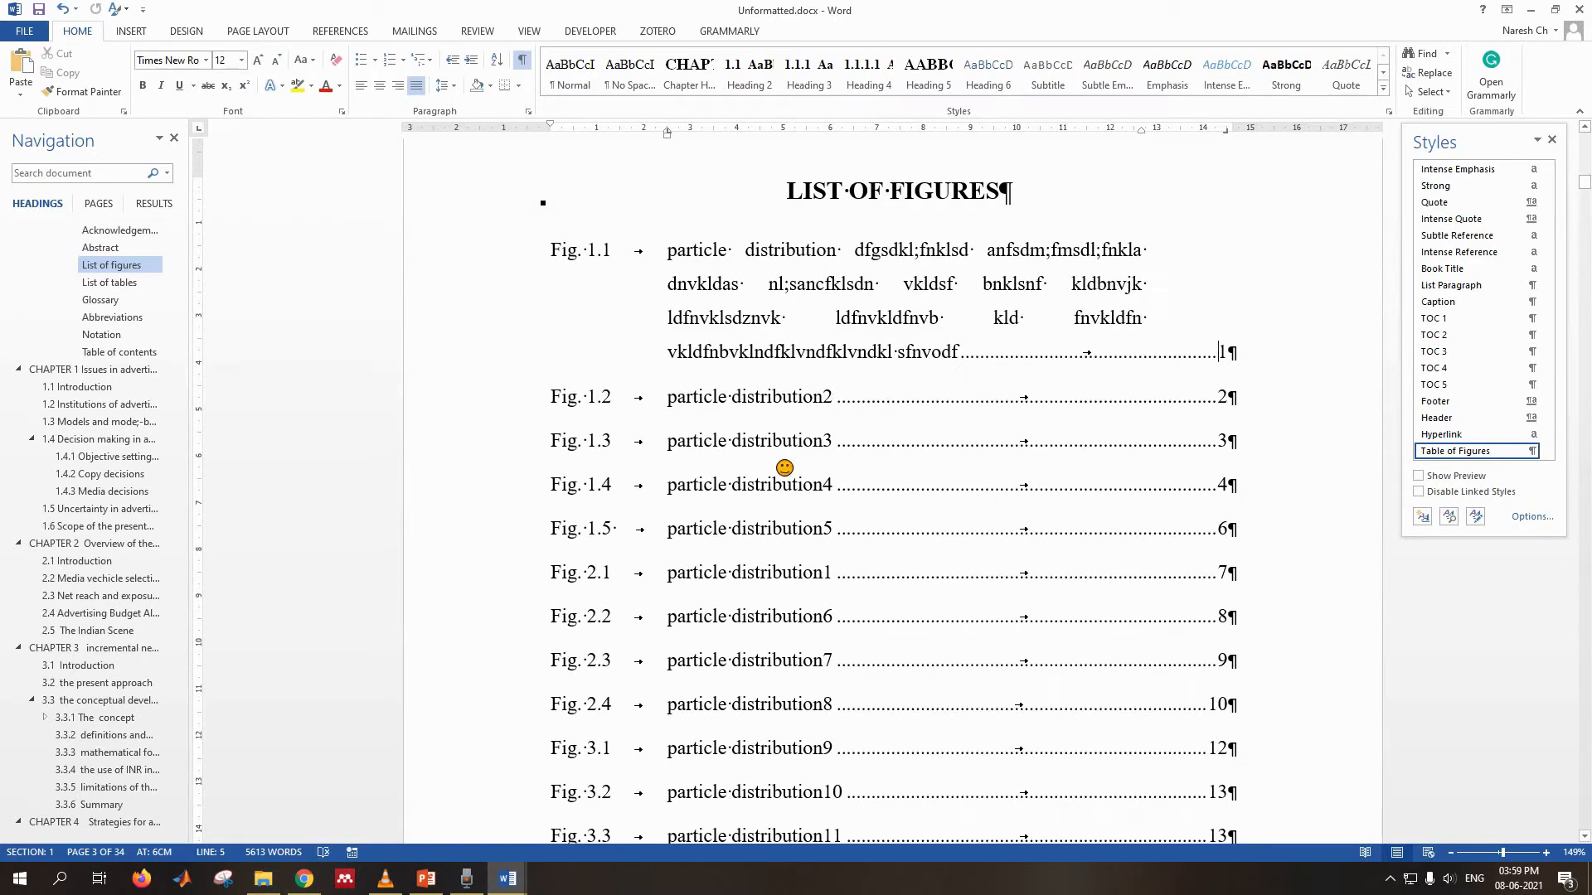
- Follow the Fig. 1.3 list entry to its caption and append a long run of random short words starting with "dld jklfjdskl"
left_click(786, 449, "ctrl")
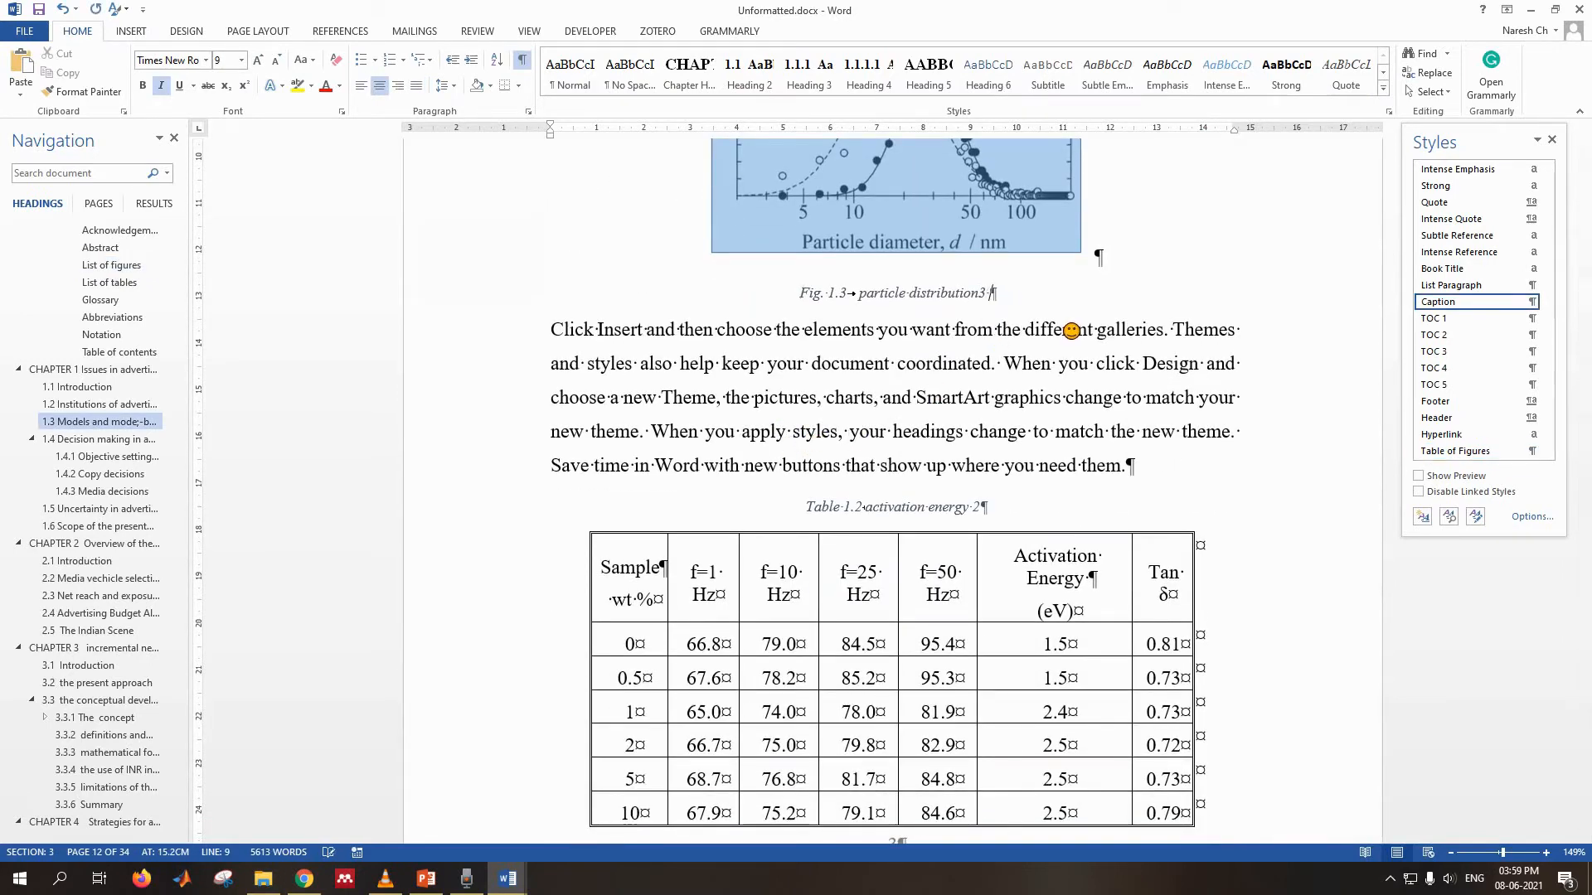
type("dld jklfjdskl jkl")
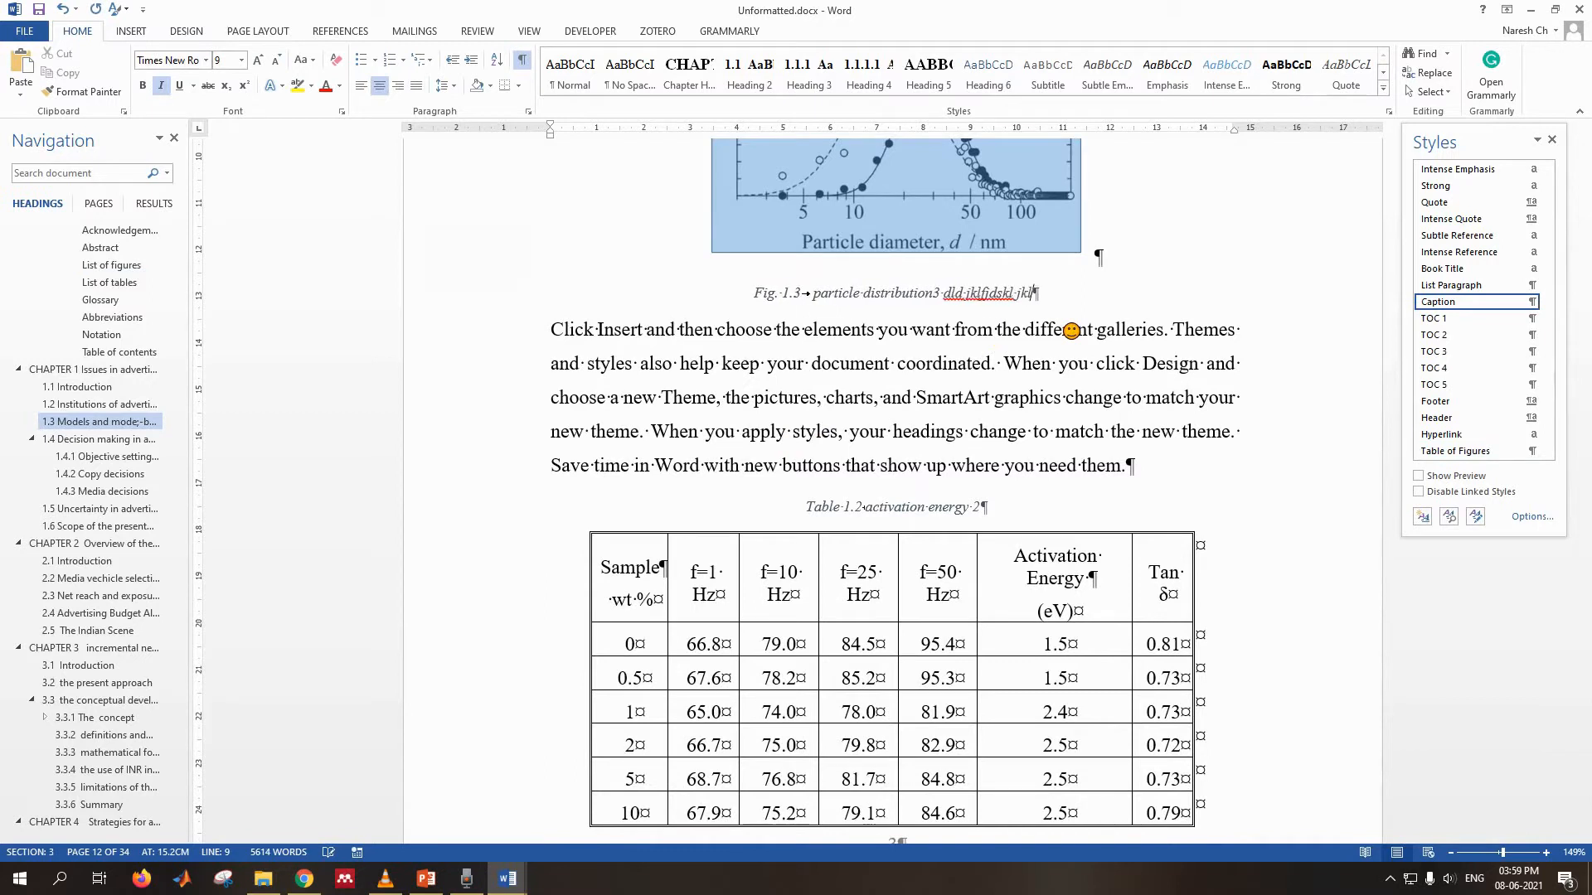
type("fj jkldf lkdjlkasfkl jl;sdf")
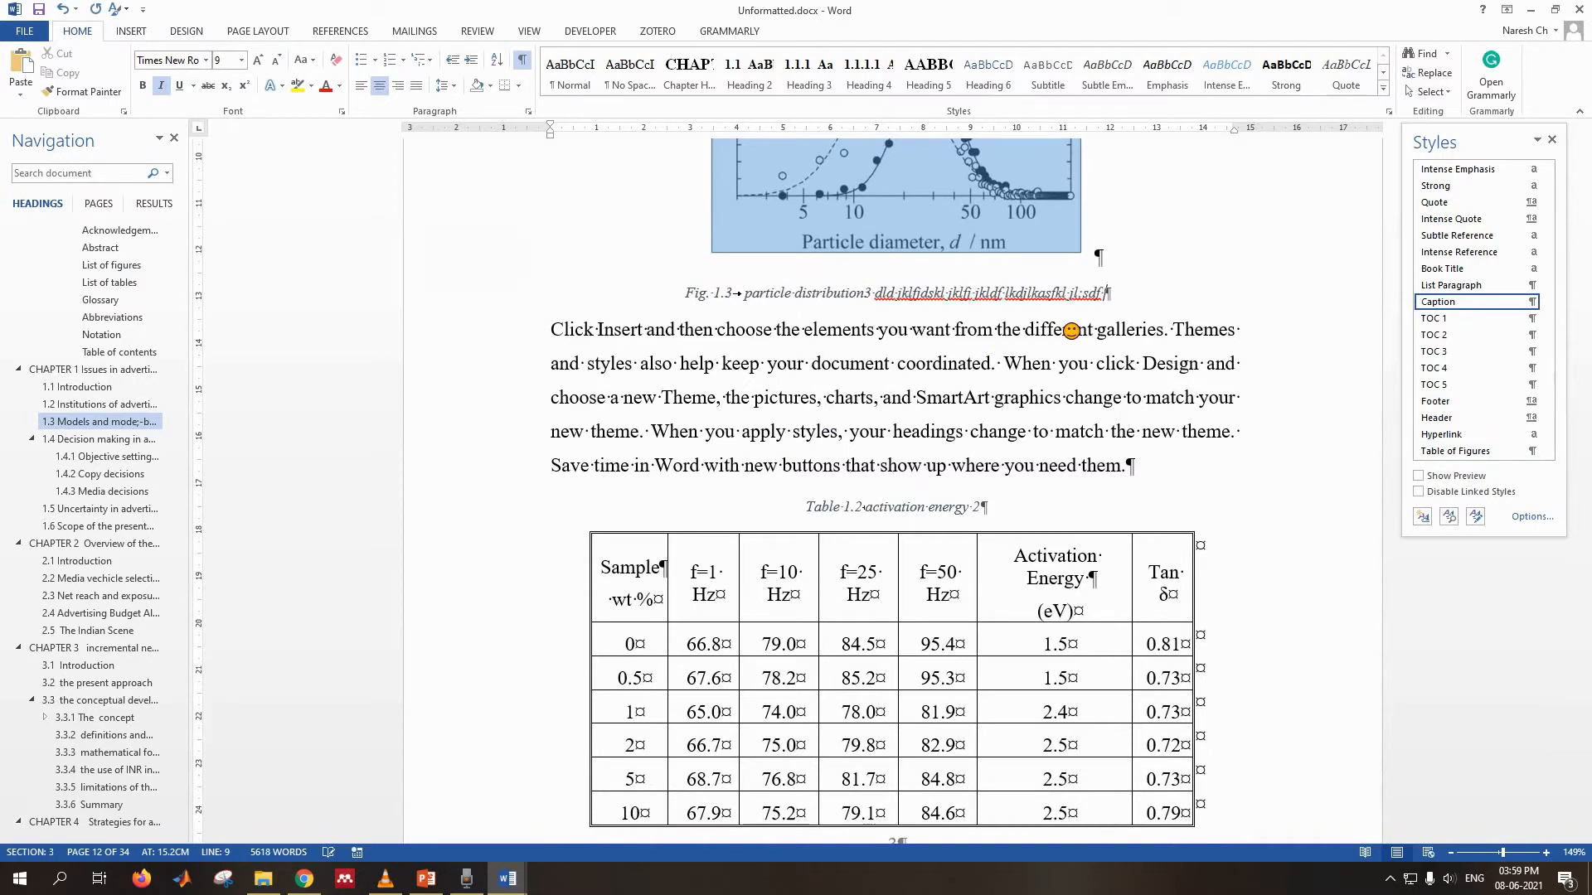
type(" jkl;s d jl;s;df kjl;df   ")
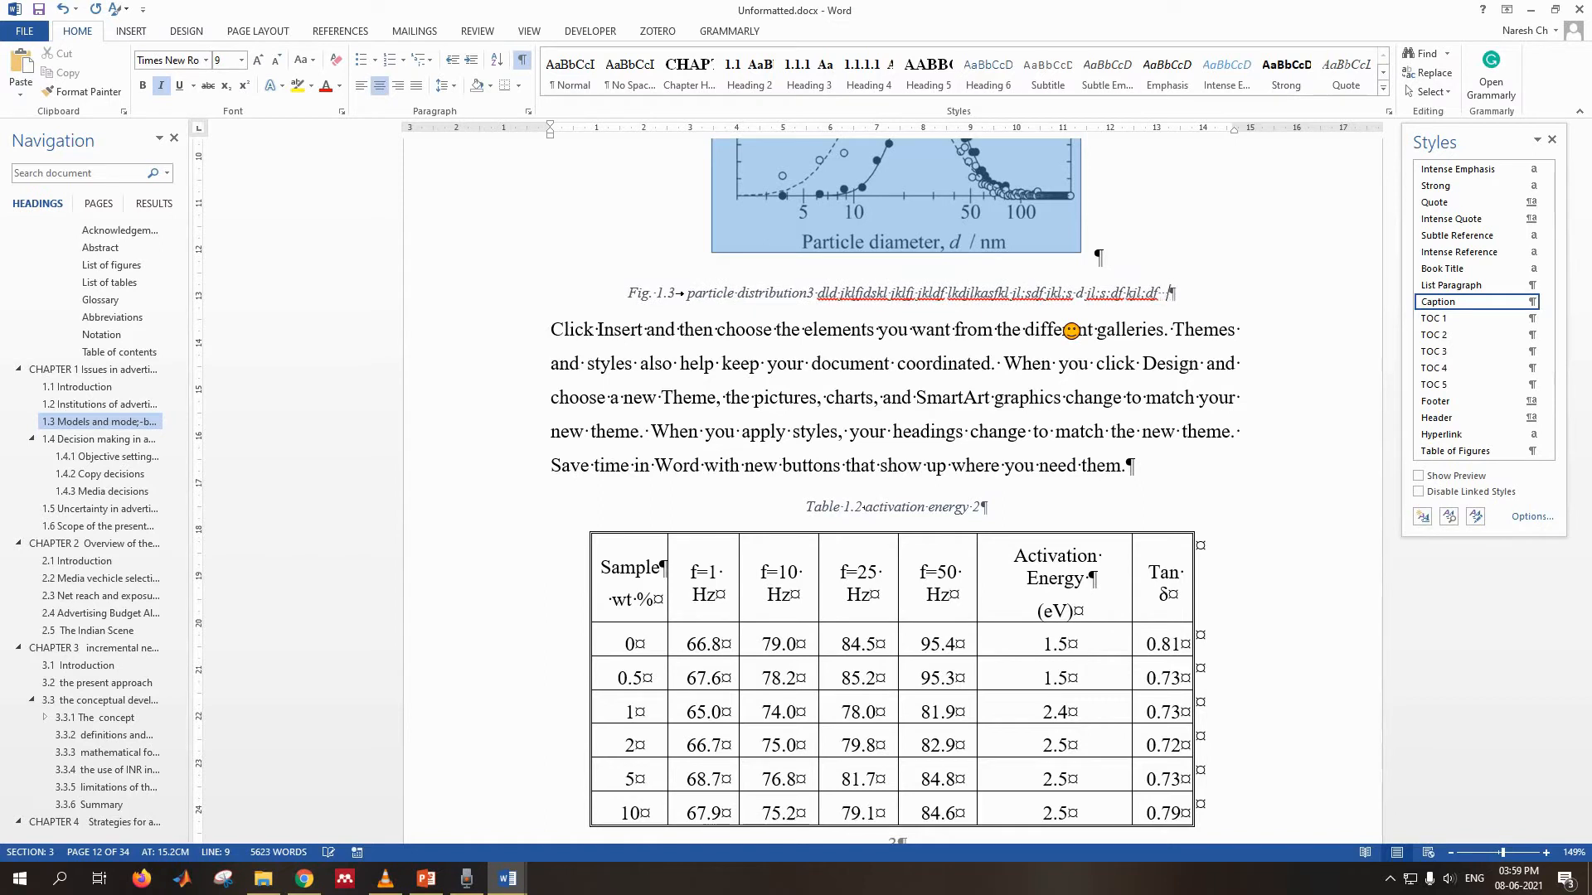
type("ljk lk;sdf kl;sdf")
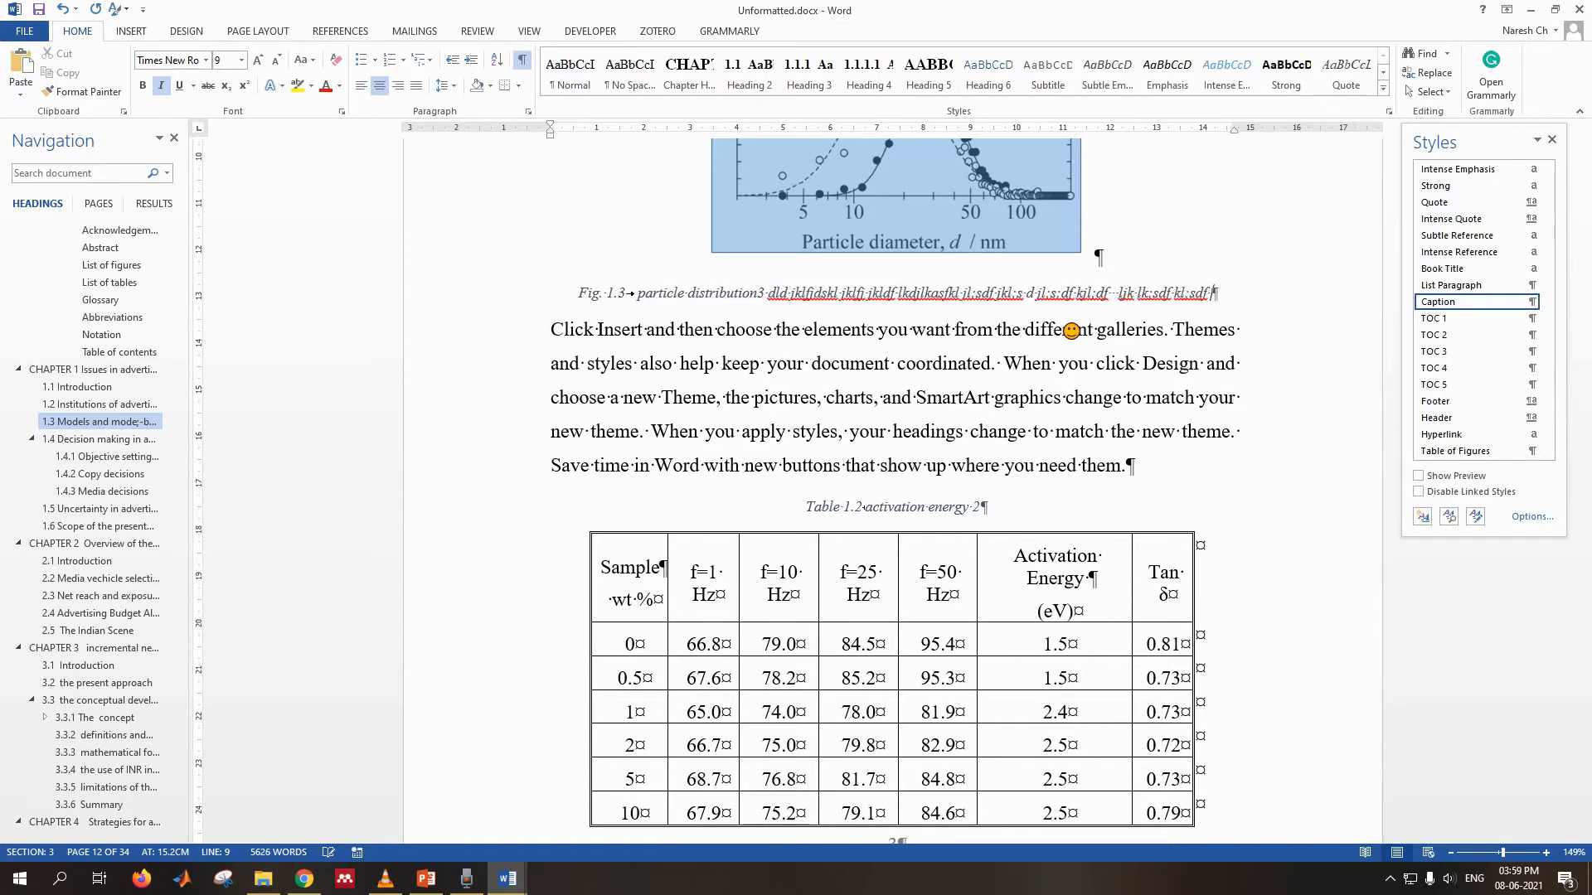
type("  sdfl; dfkl; lfksdl;")
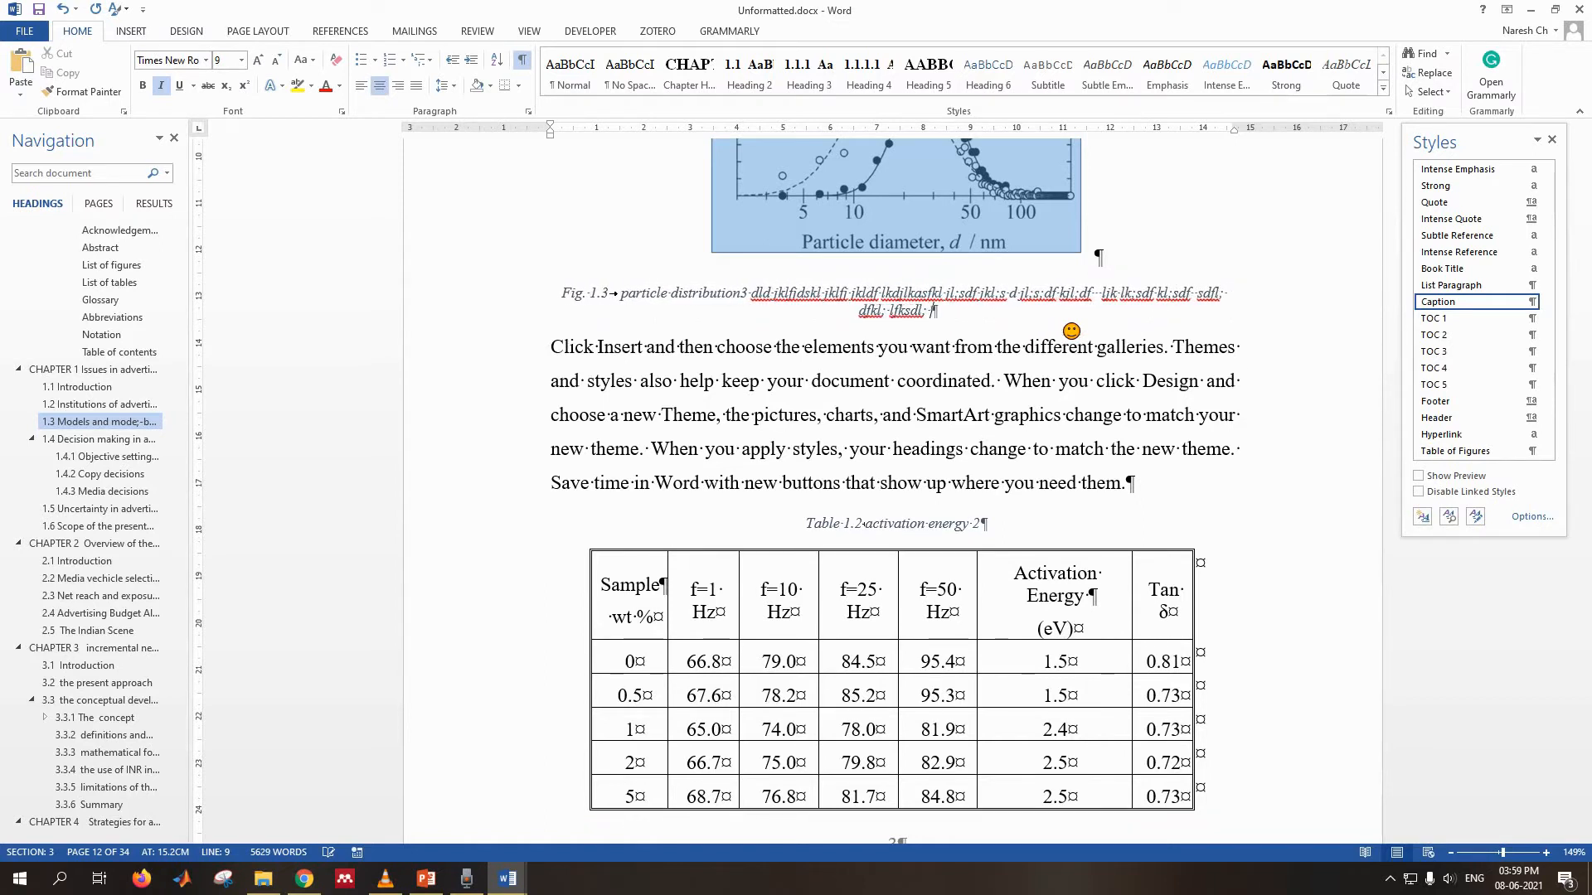
- Return to the List of Figures, update the entire table and check how the long Fig. 1.3 entry wraps
left_click(124, 265)
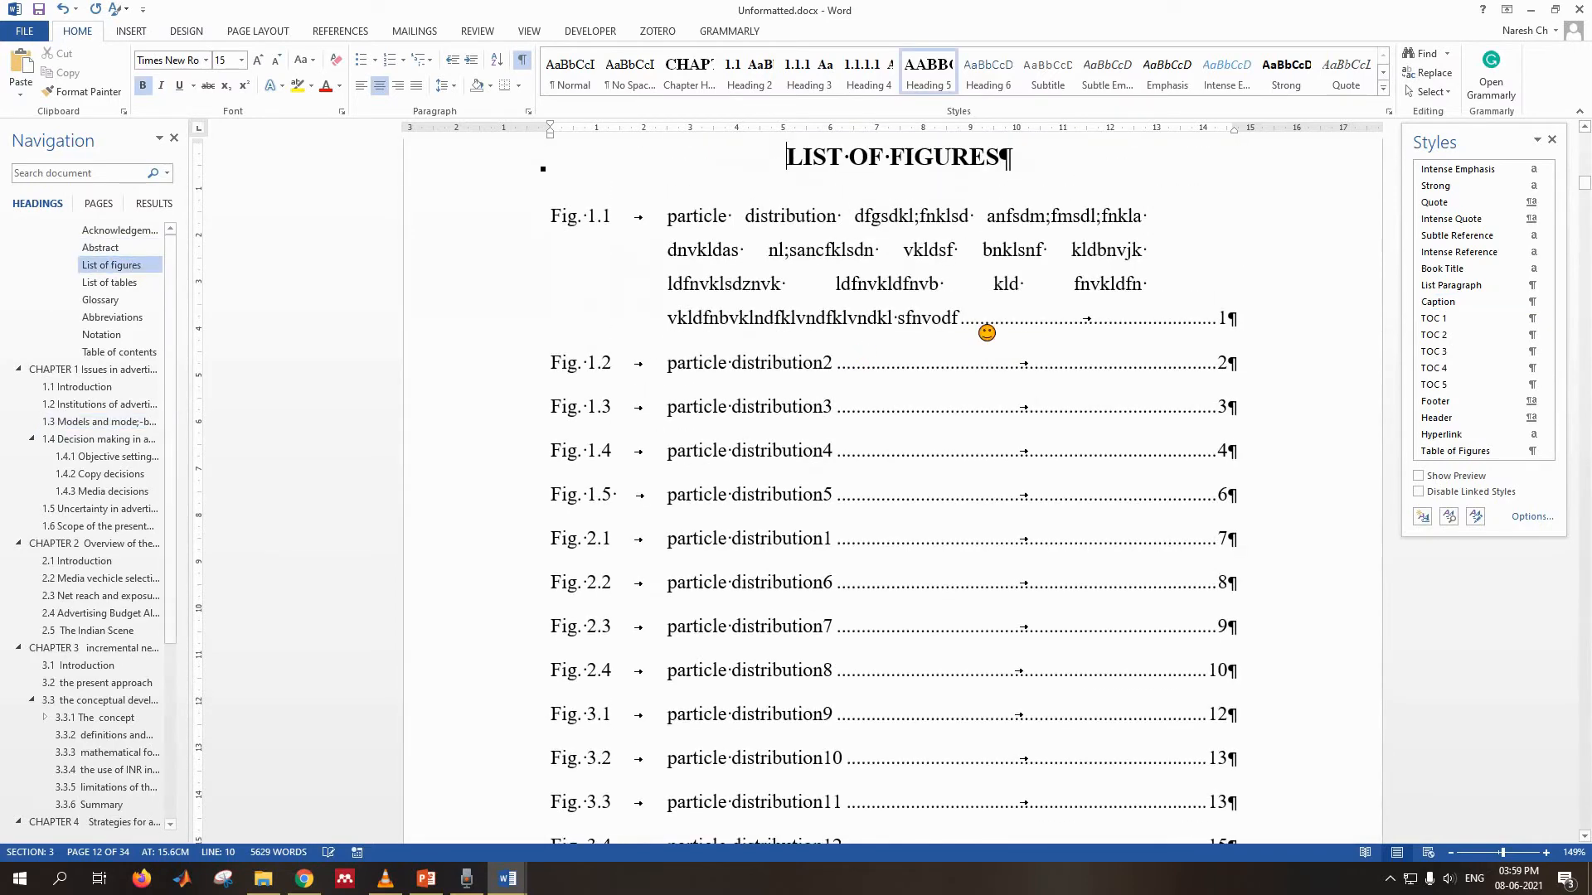
right_click(797, 424)
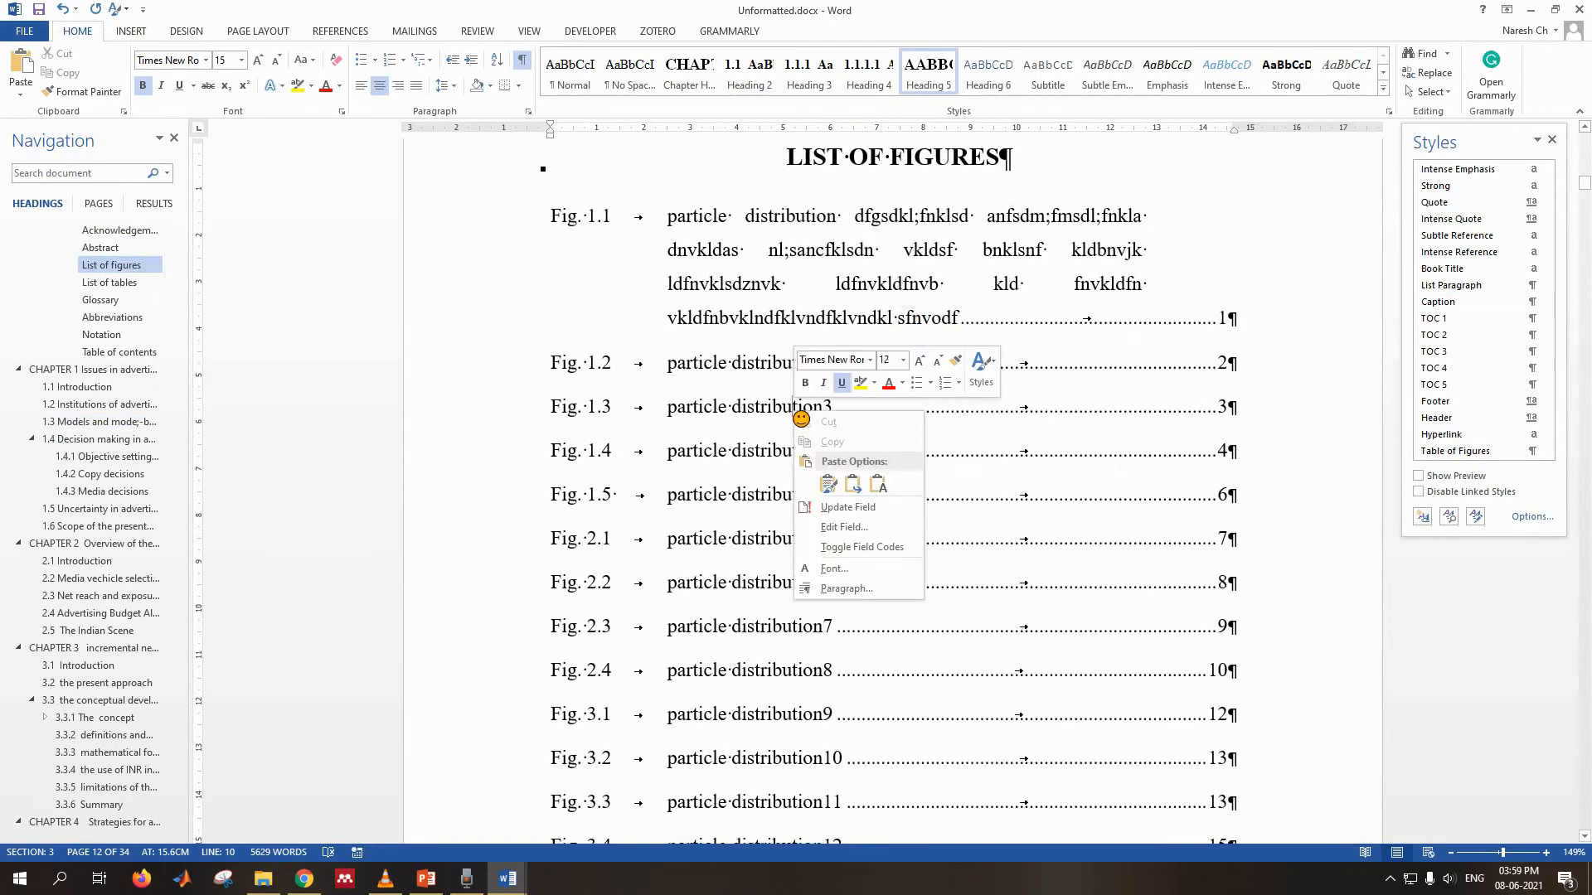
left_click(852, 518)
left_click(771, 445)
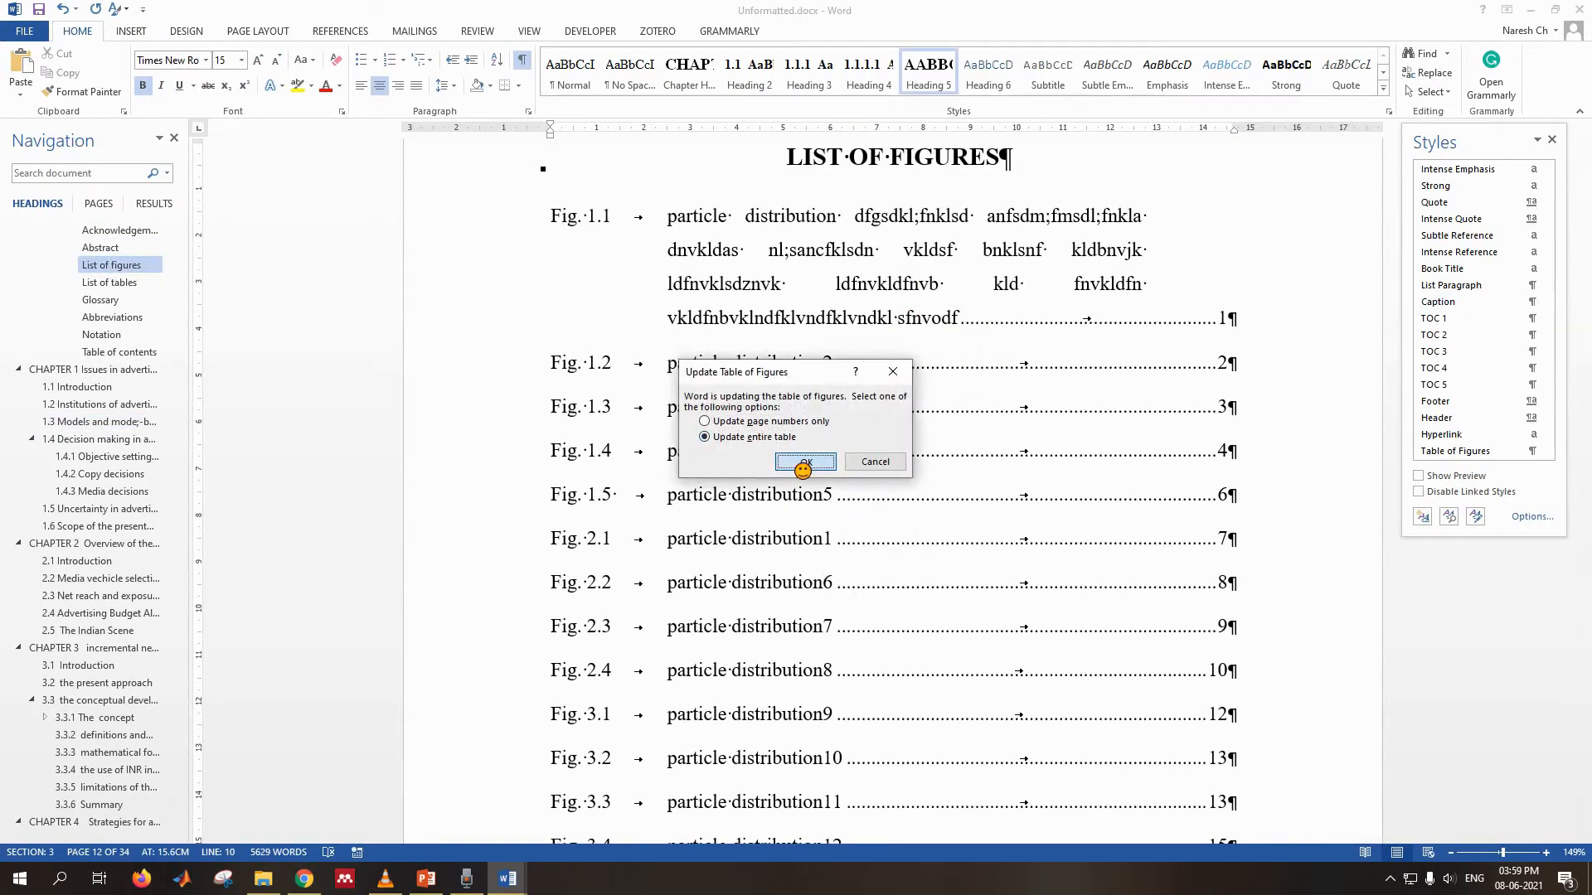
left_click(806, 463)
scroll(1184, 454, "down", 2)
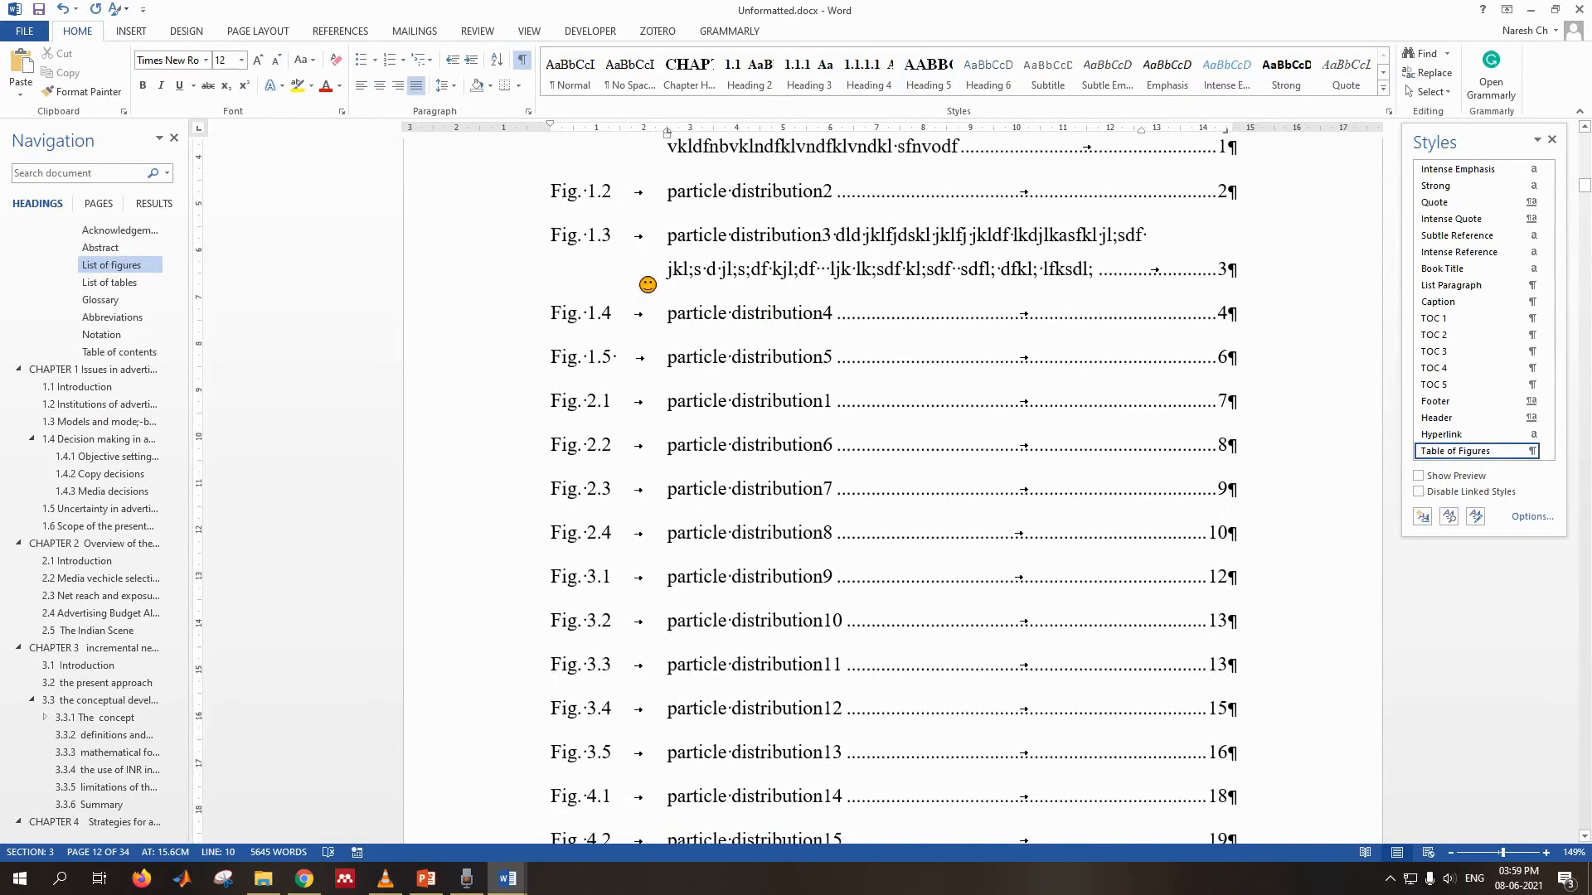
scroll(1173, 365, "up", 2)
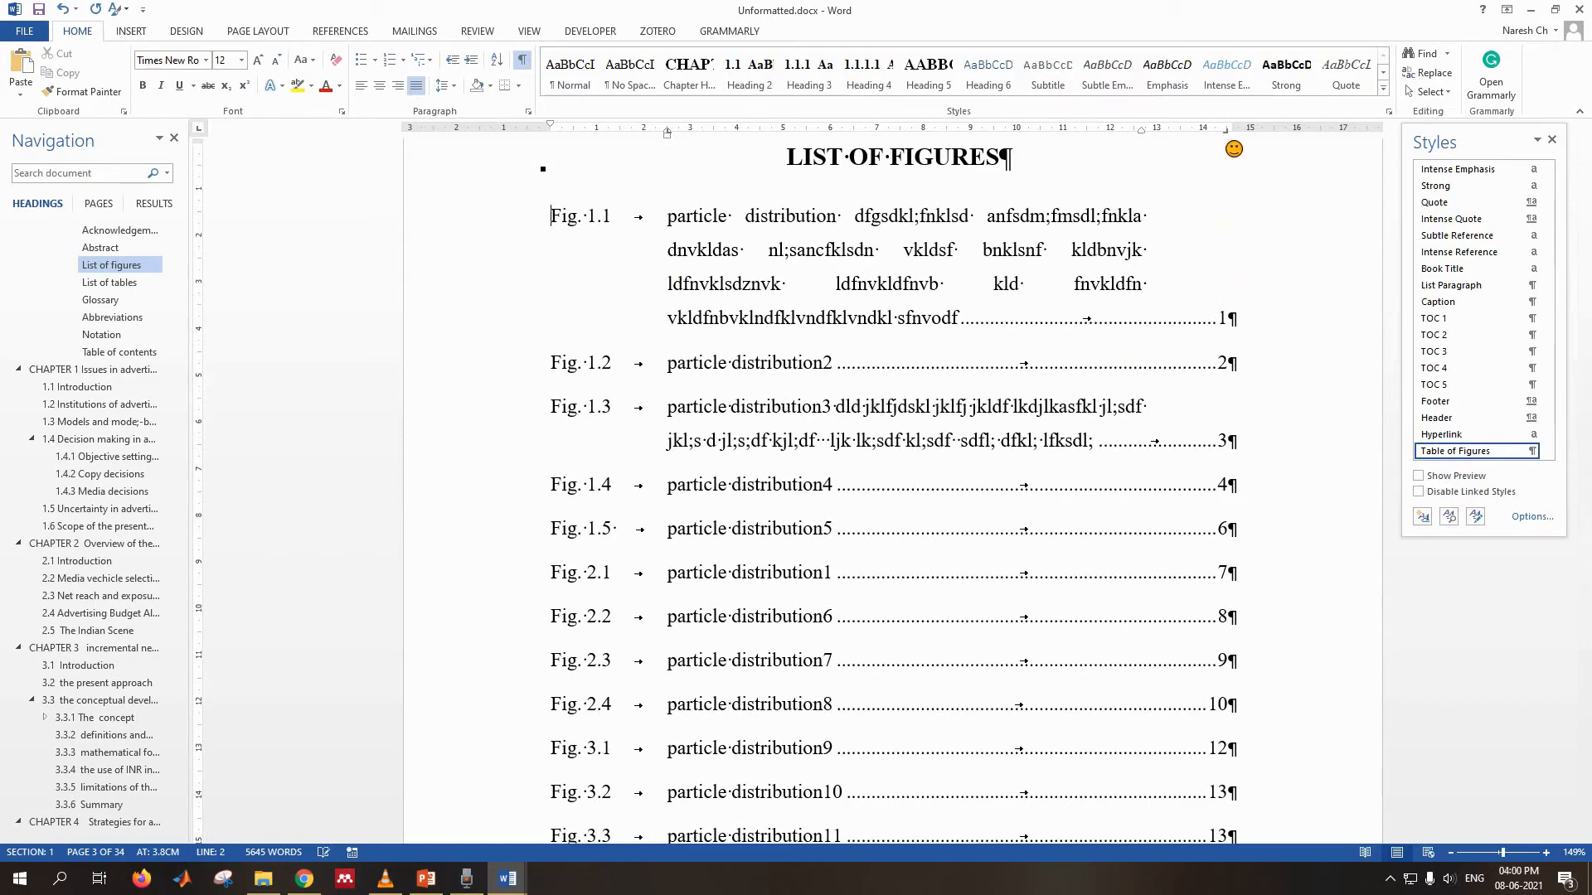
- Add an empty paragraph under the LIST OF TABLES heading and insert a table of figures there using the Table caption label
scroll(1223, 302, "down", 10)
scroll(1231, 356, "up", 4)
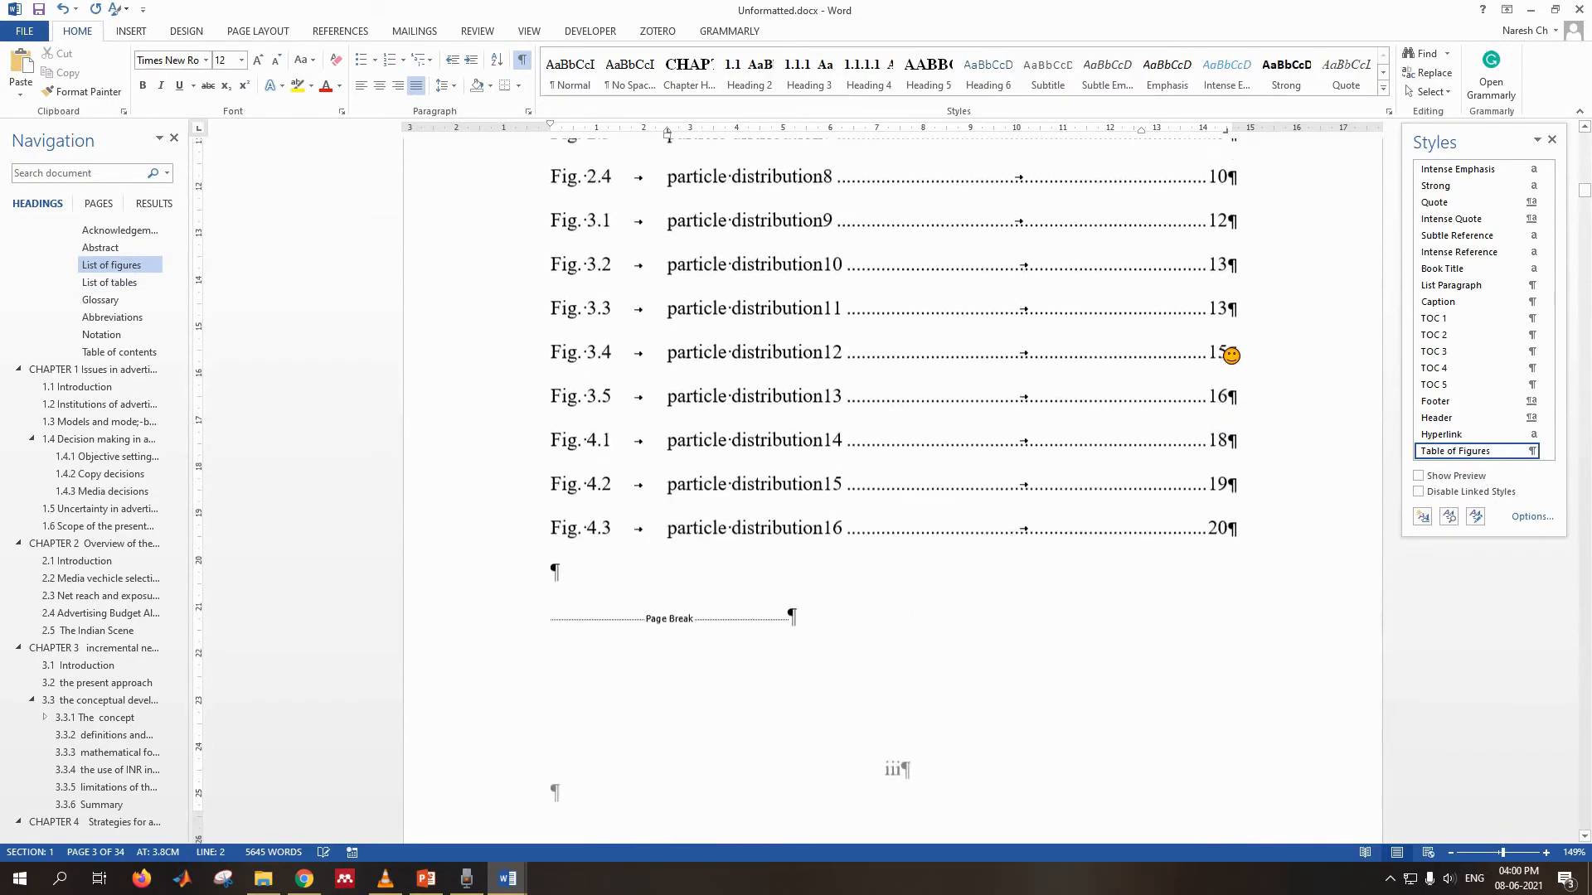
scroll(1227, 359, "down", 6)
scroll(1220, 367, "down", 2)
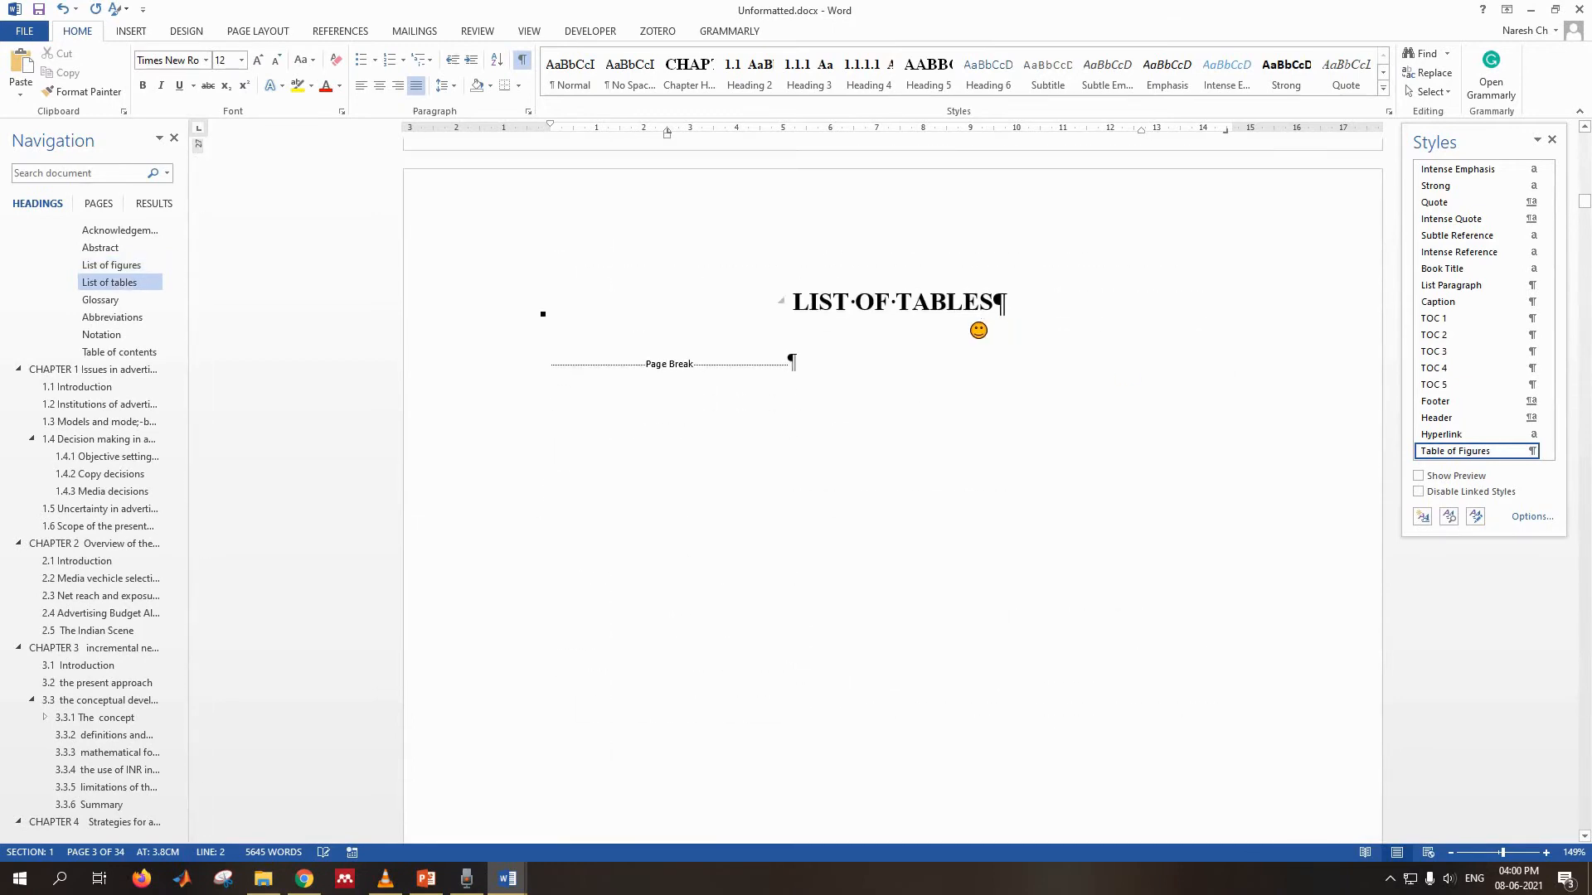
left_click(1046, 311)
key("Return")
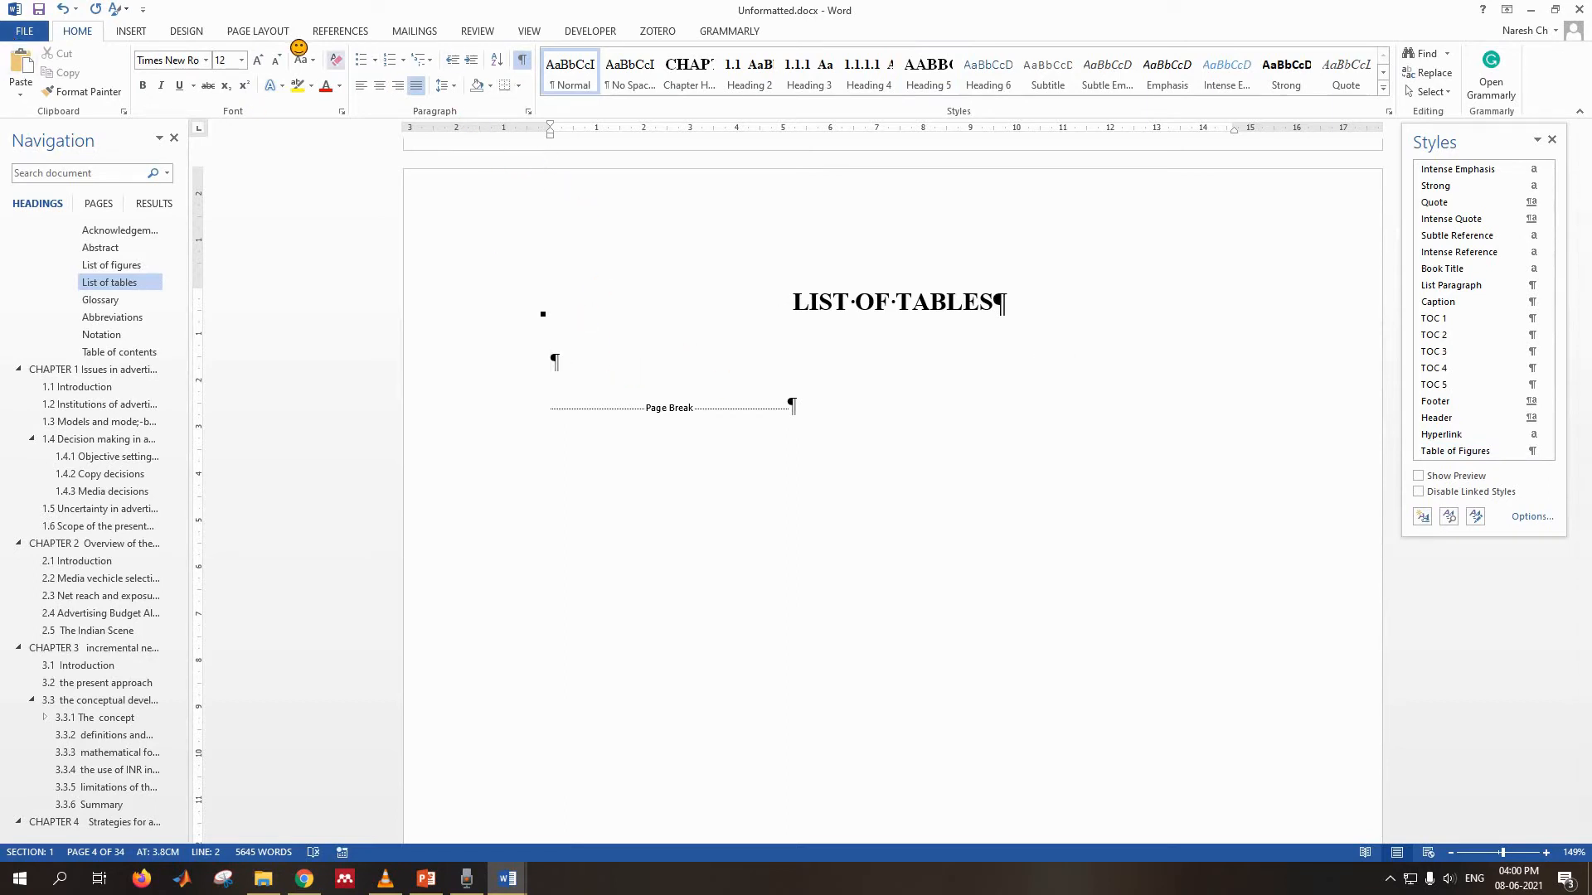
scroll(348, 46, "down", 4)
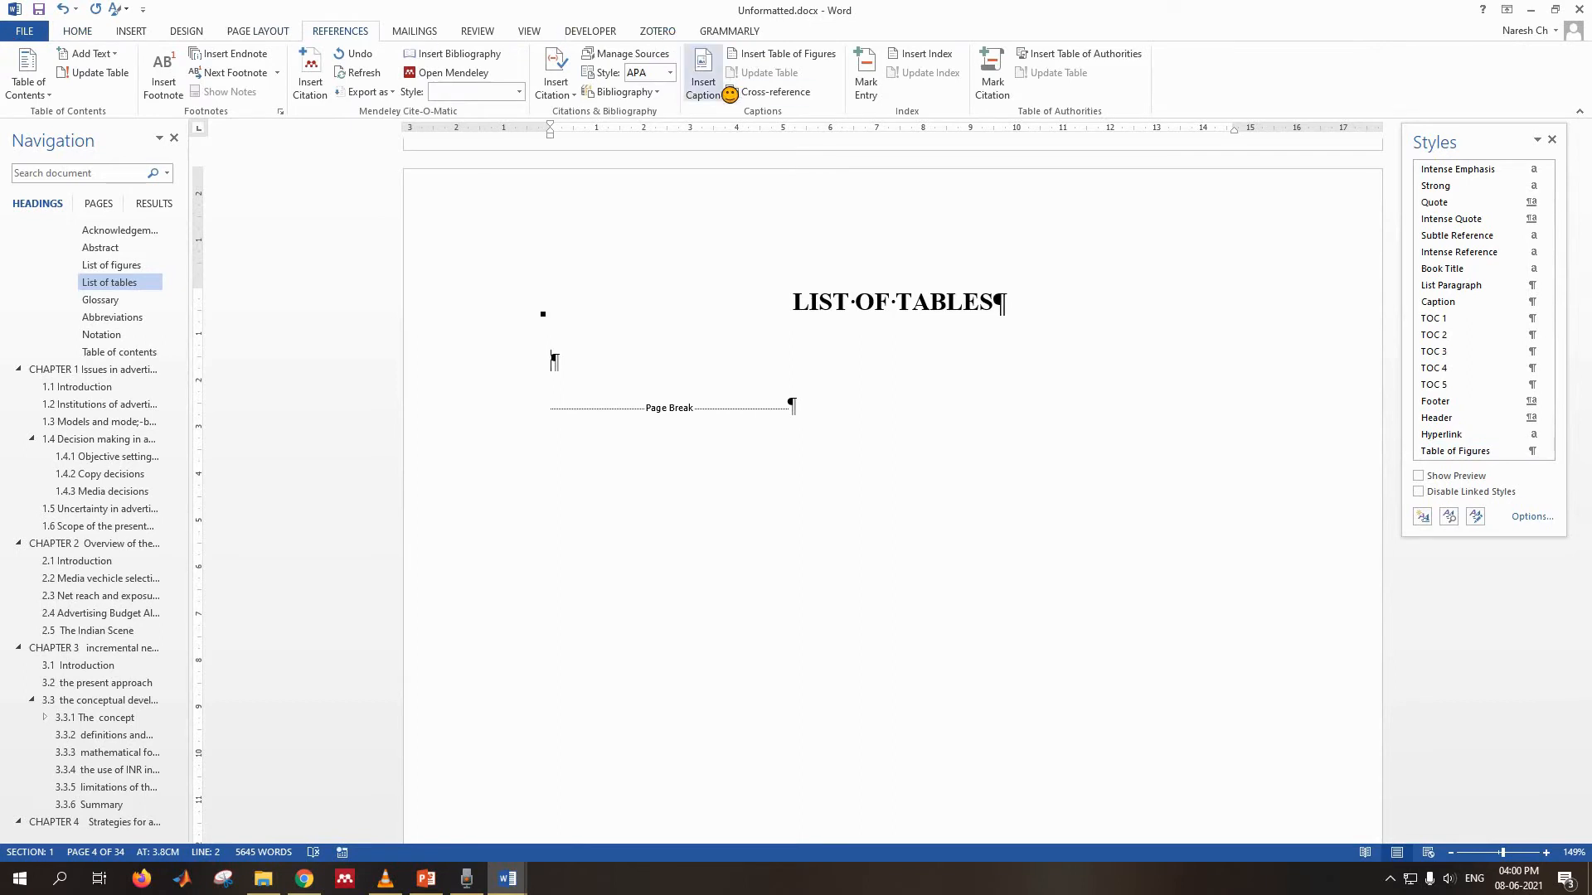
left_click(787, 54)
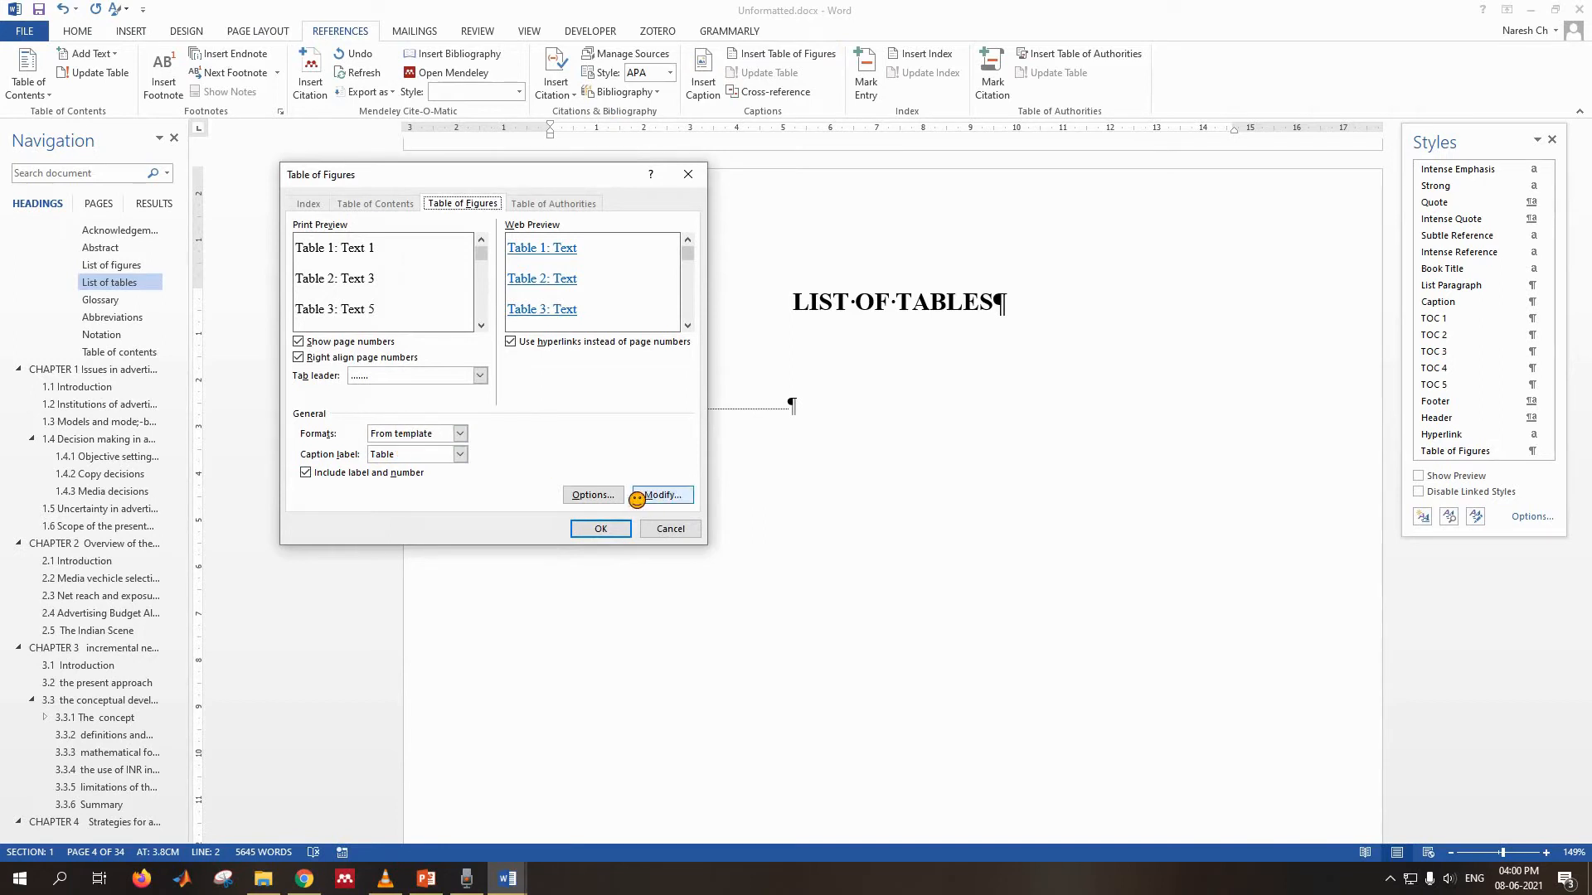
left_click(600, 528)
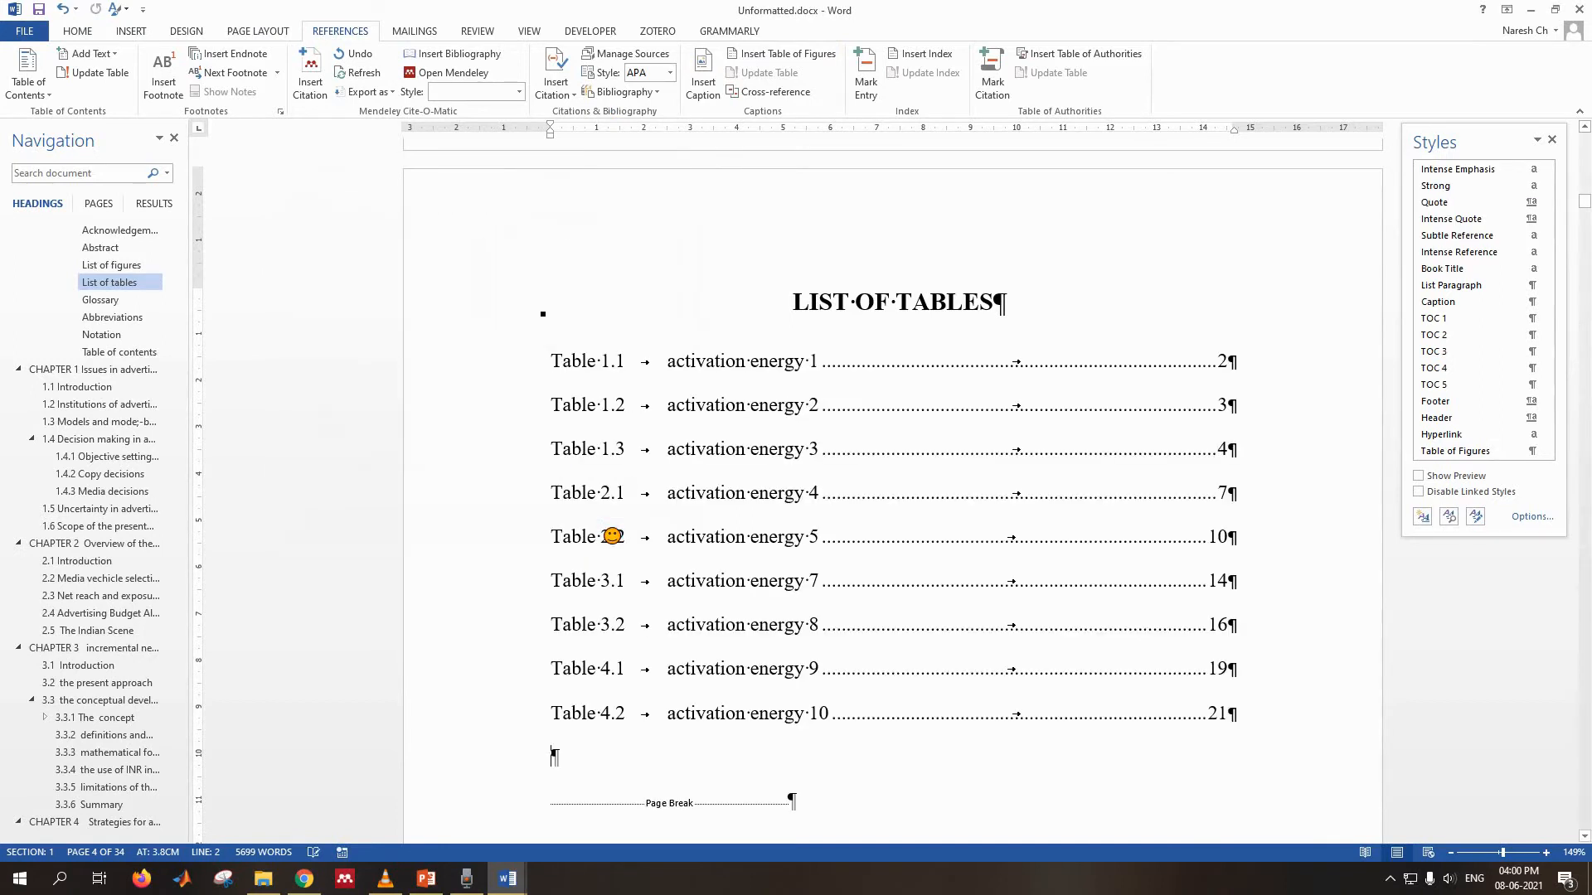
- Examine the style, indents and page number alignment of the List of Tables entries against the List of Figures
left_click(848, 489)
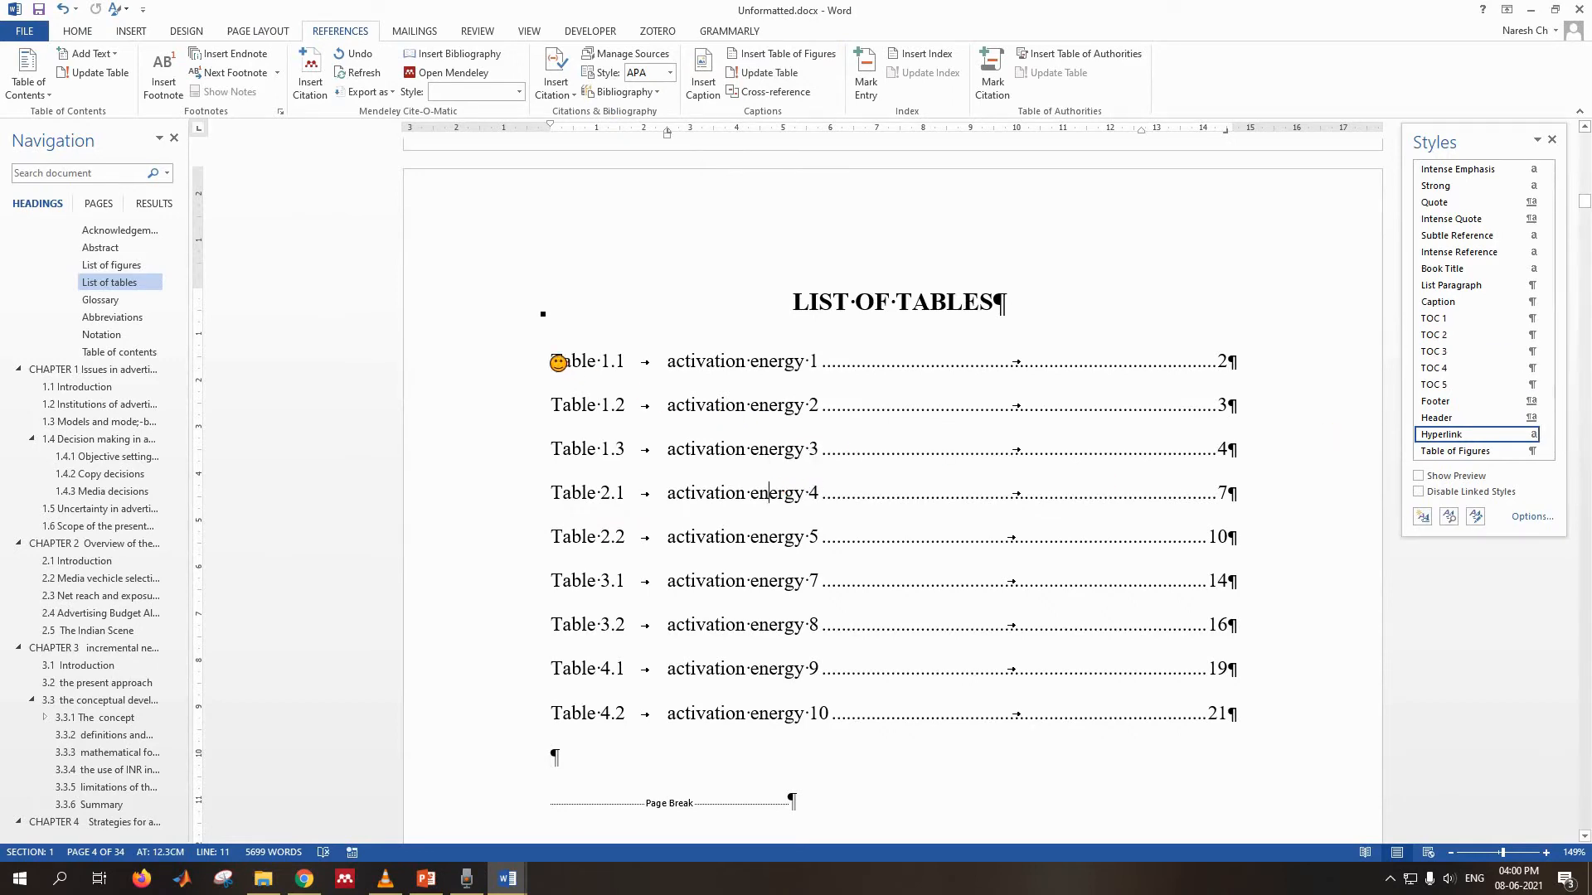
left_click(1158, 370)
triple_click(1235, 365)
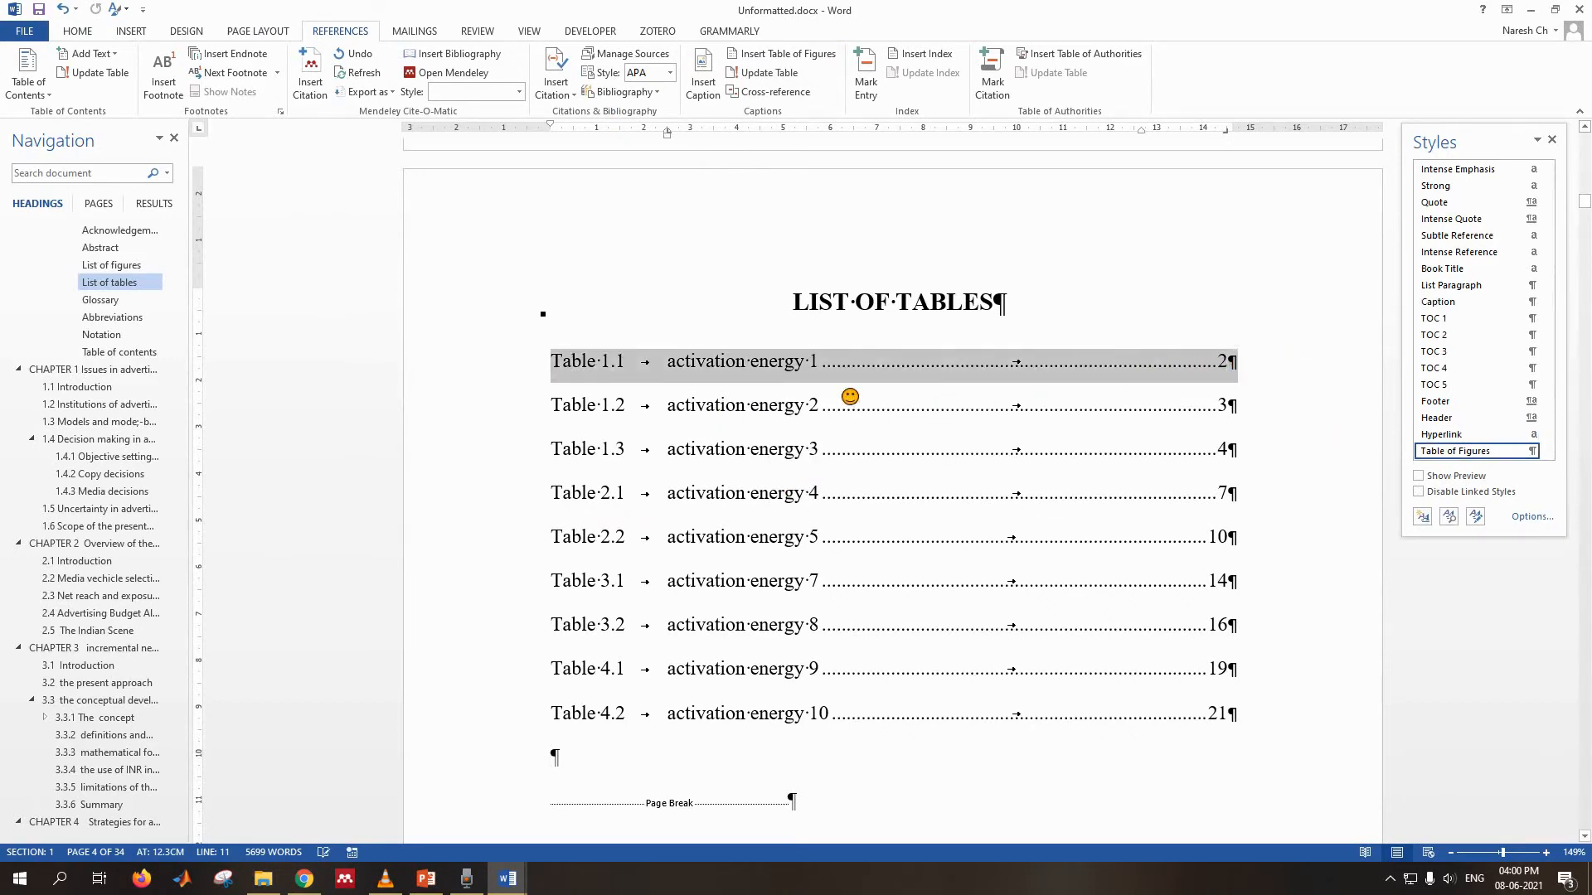
scroll(812, 378, "down", 3)
scroll(808, 381, "up", 2)
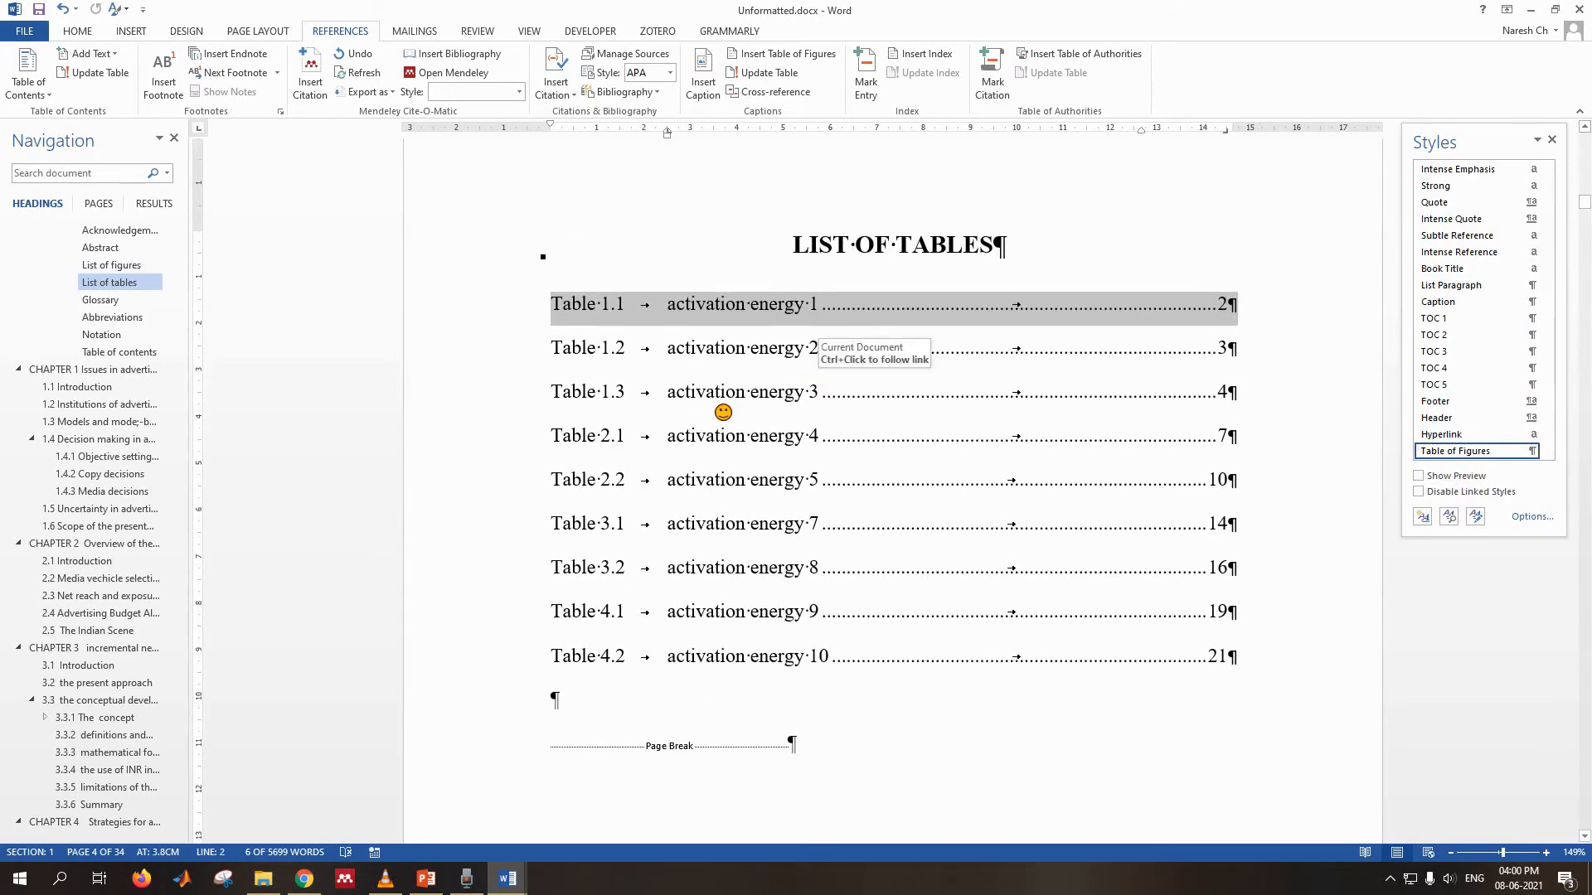
scroll(723, 412, "up", 13)
scroll(747, 405, "down", 14)
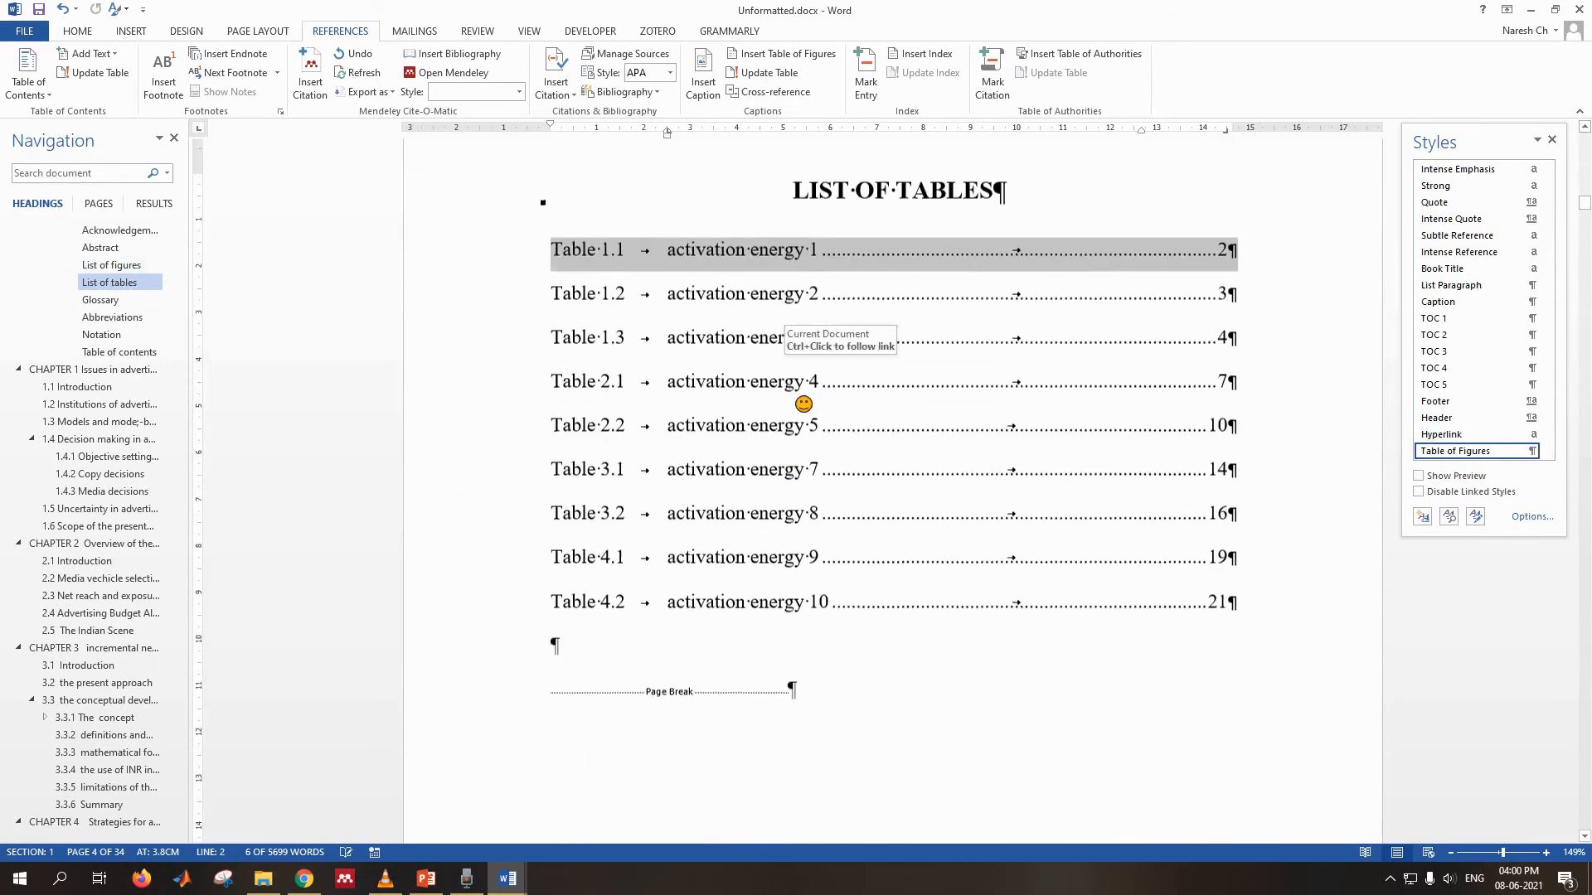
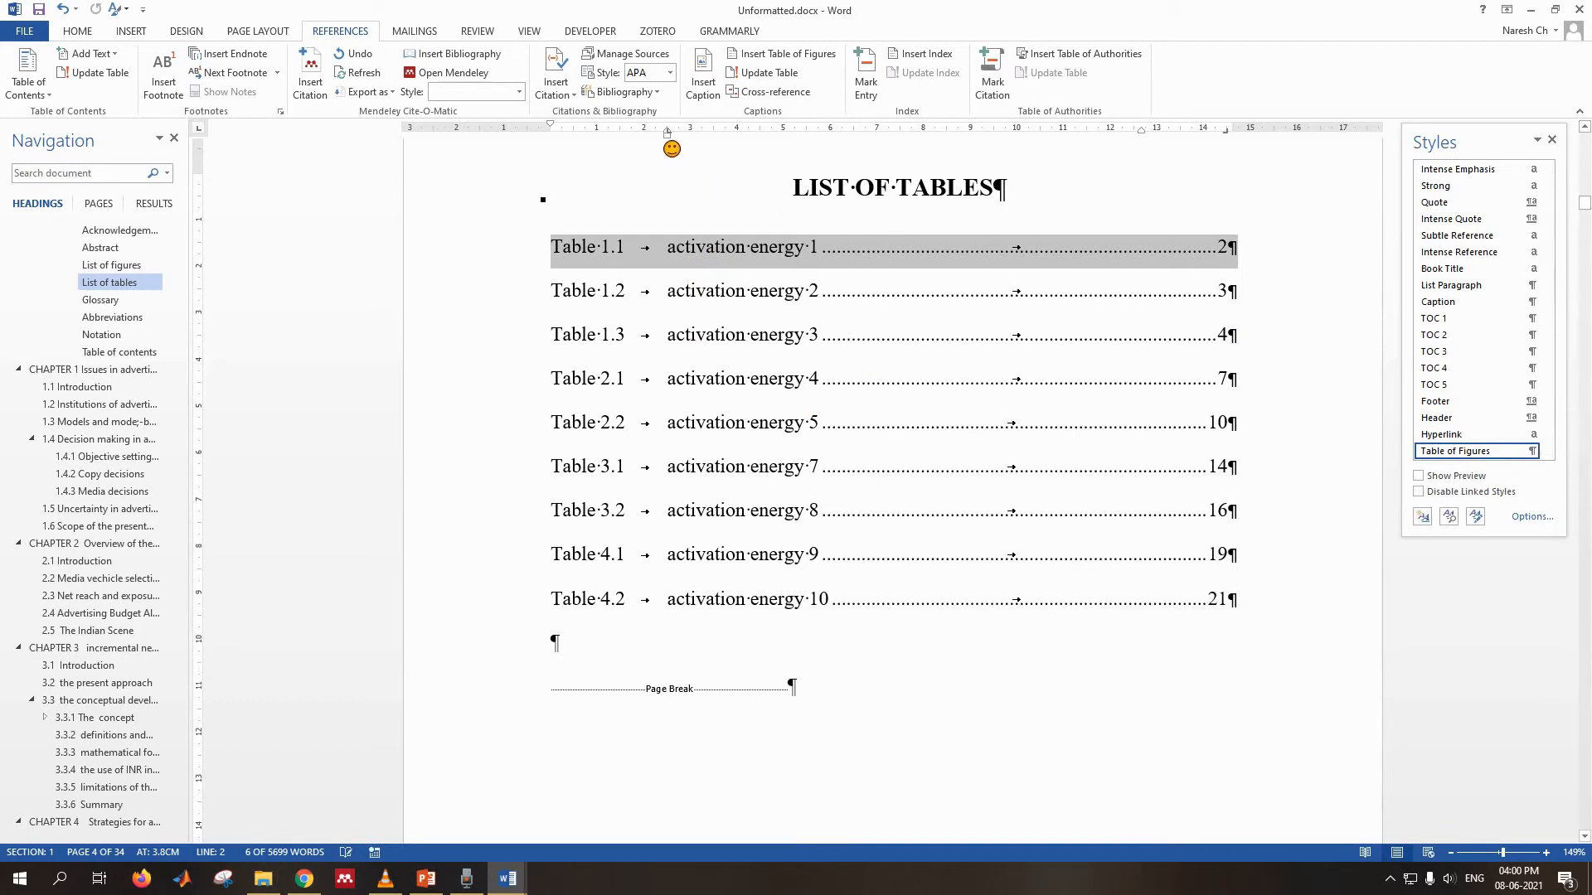
- Follow the Table 1.1 list entry to its caption and append a long run of random short words starting with "jkfjk kldsf"
left_click(783, 262, "ctrl")
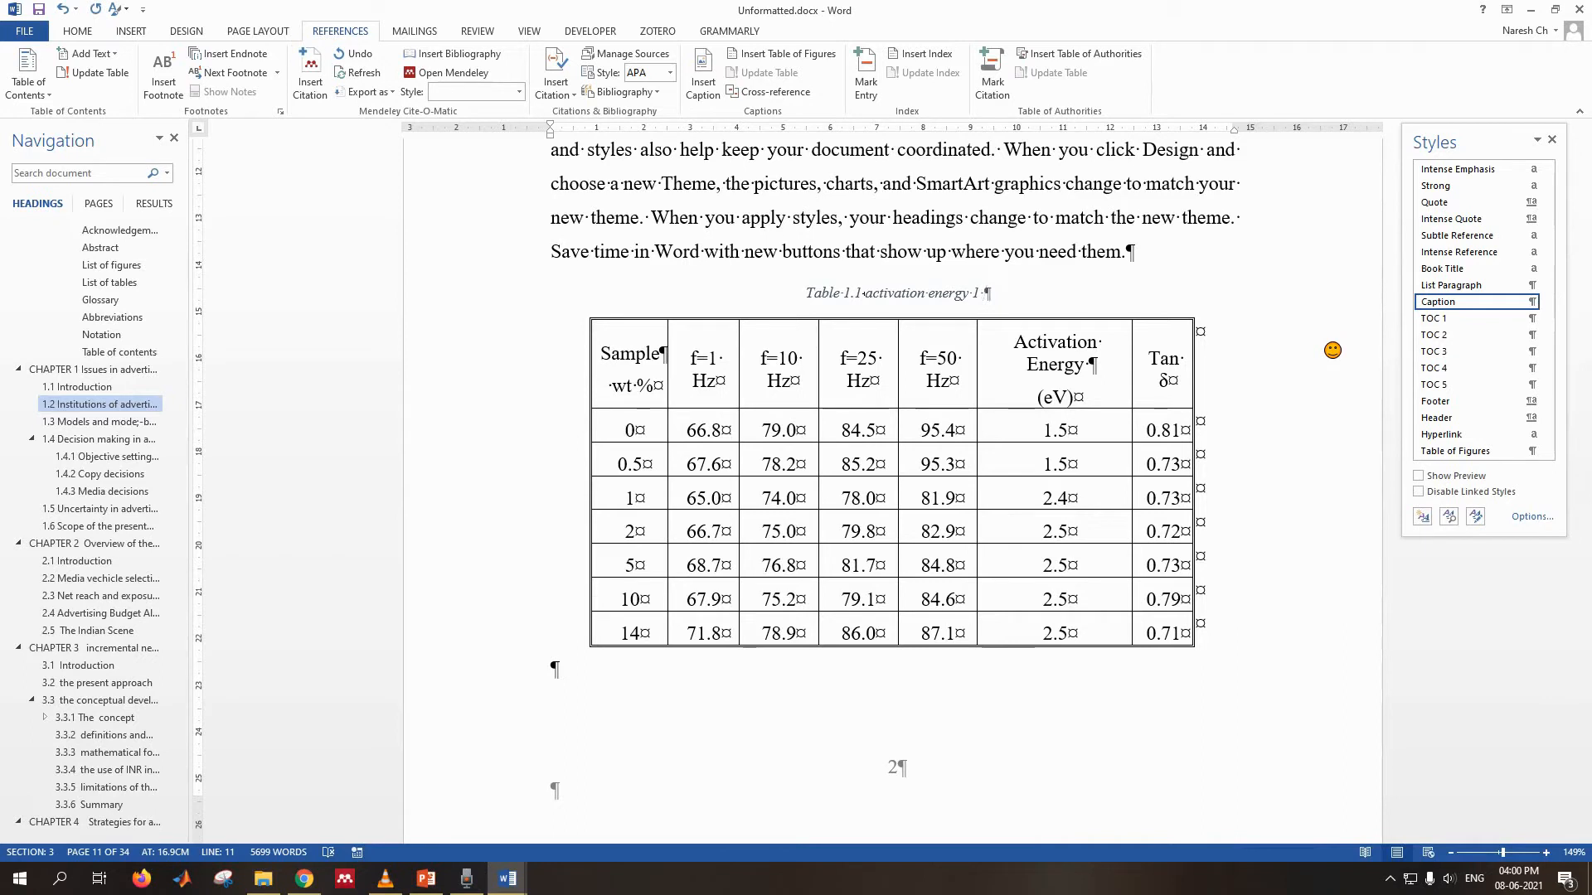
type("jkfjk ")
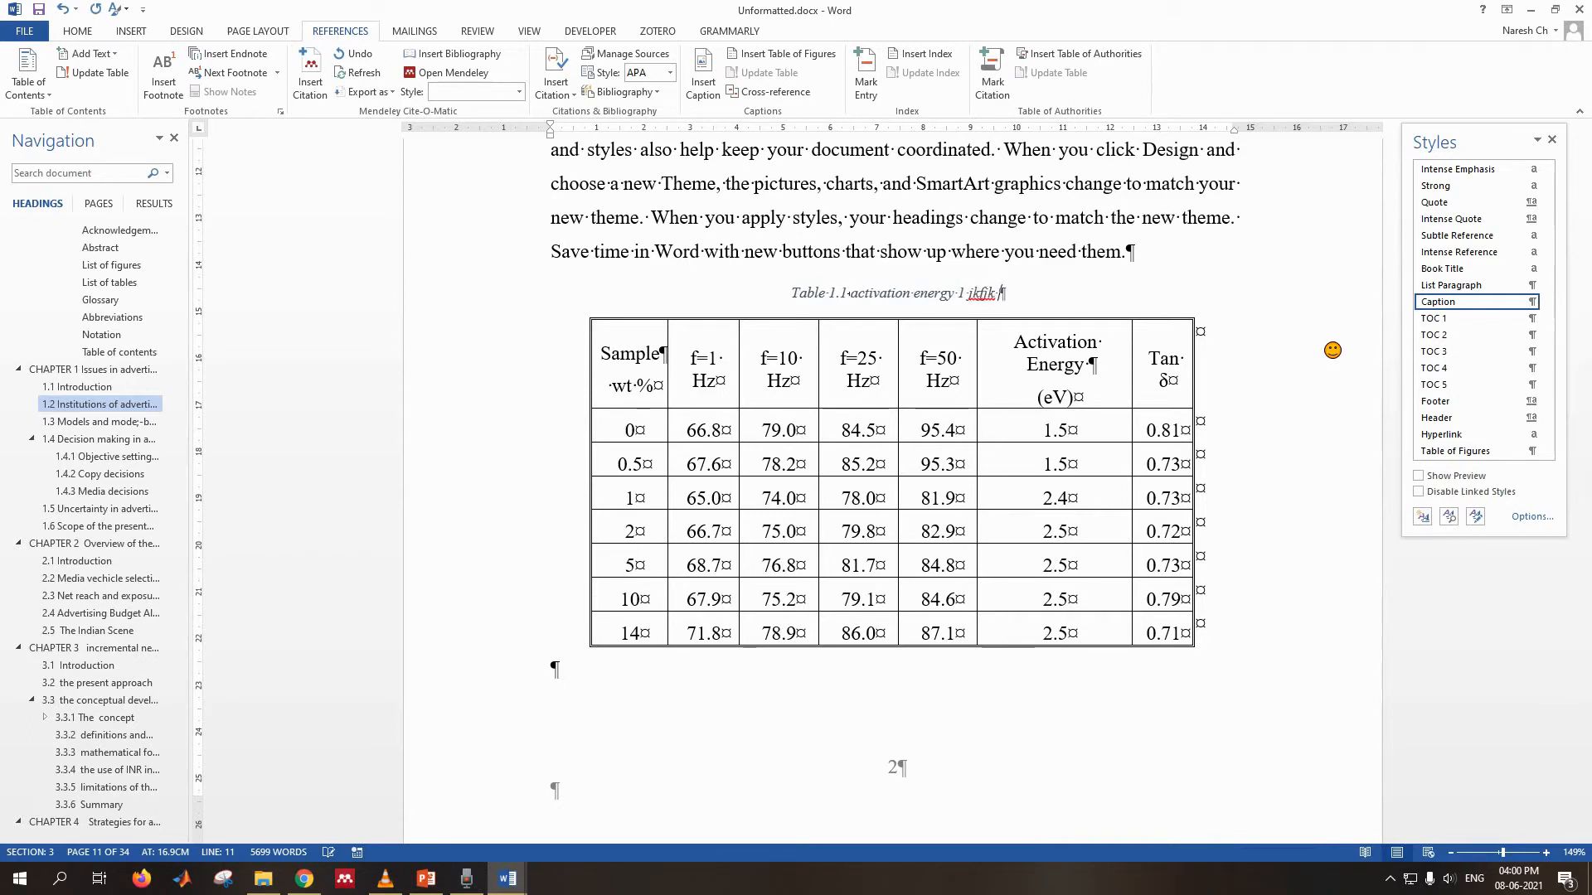
type("kldsf jklsdf ljkls df kljklsa lk")
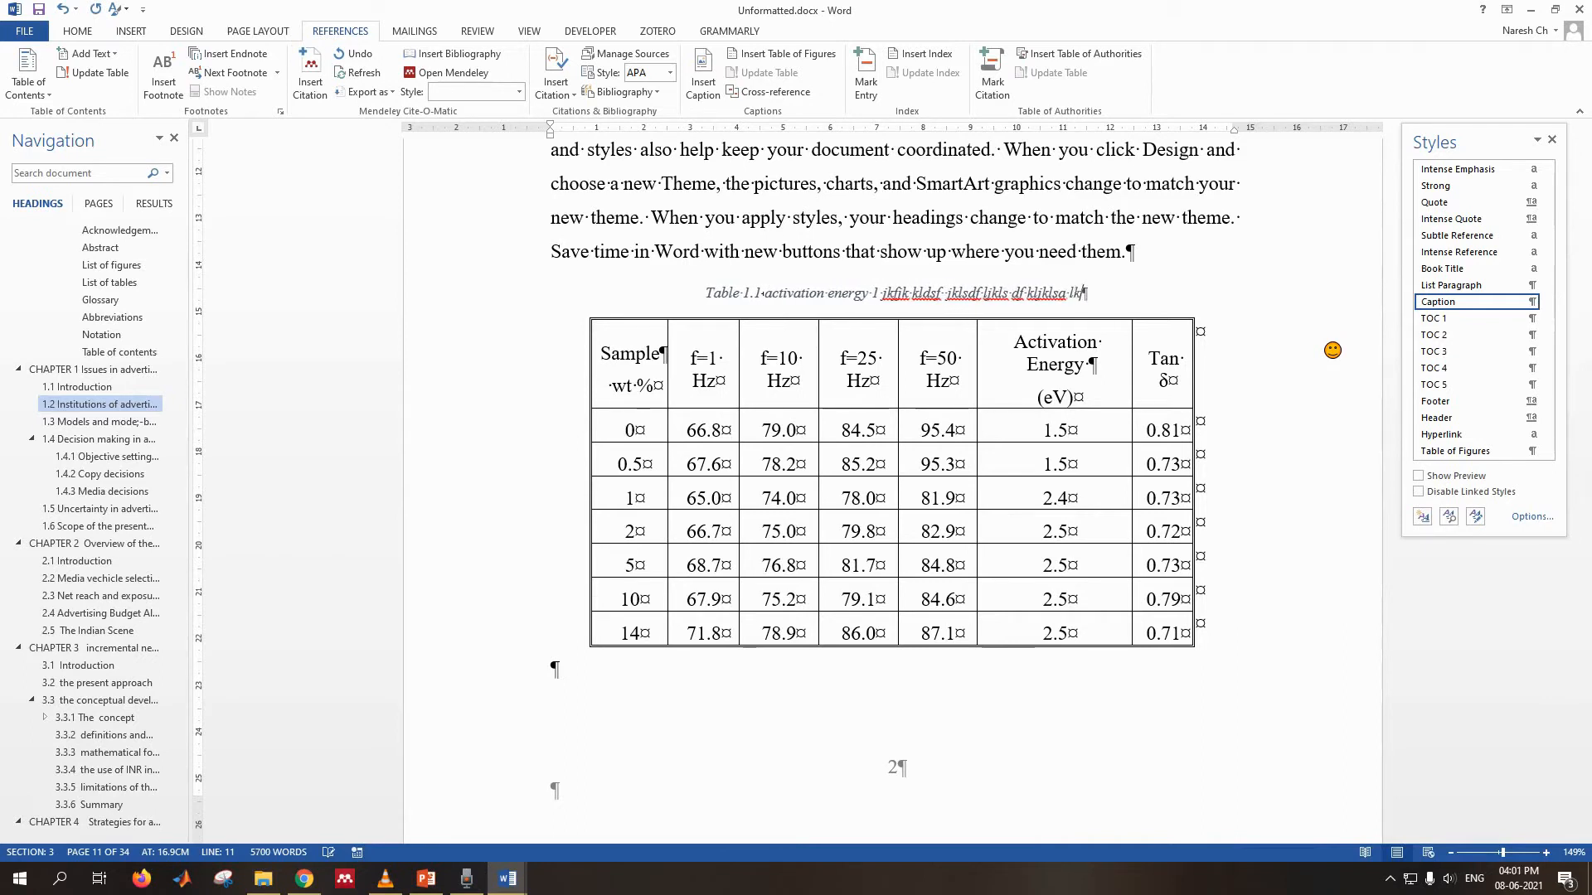
type("jkljdfk lkjklsdf ljklsdfjkljklsdf l")
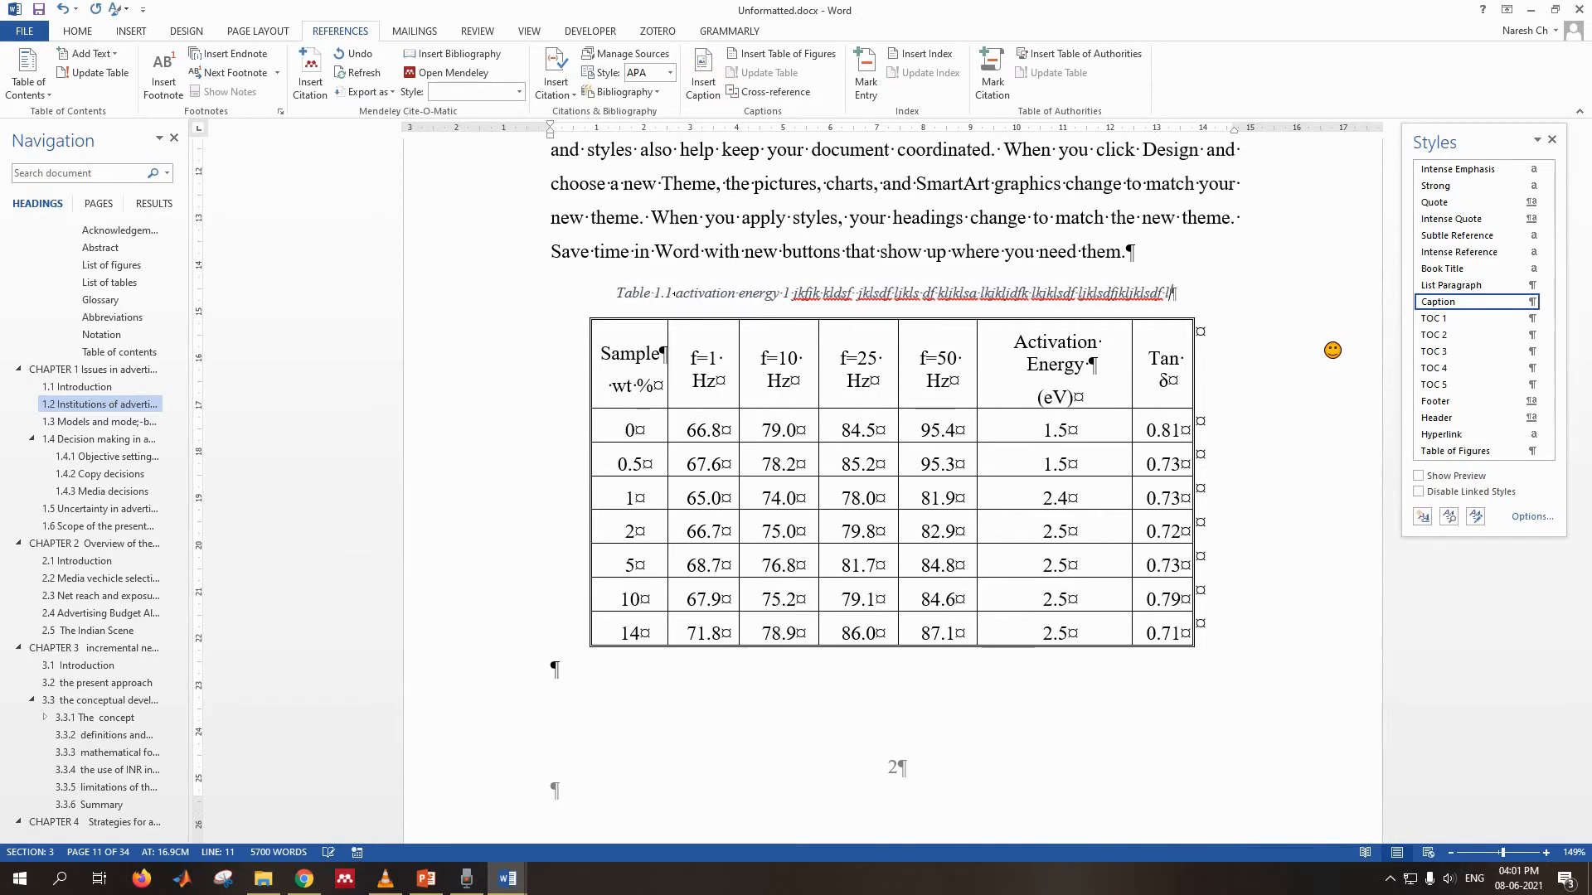
type("jkl sdfjkljklsdaf jkl;sdf klksdf kljklsdf kl")
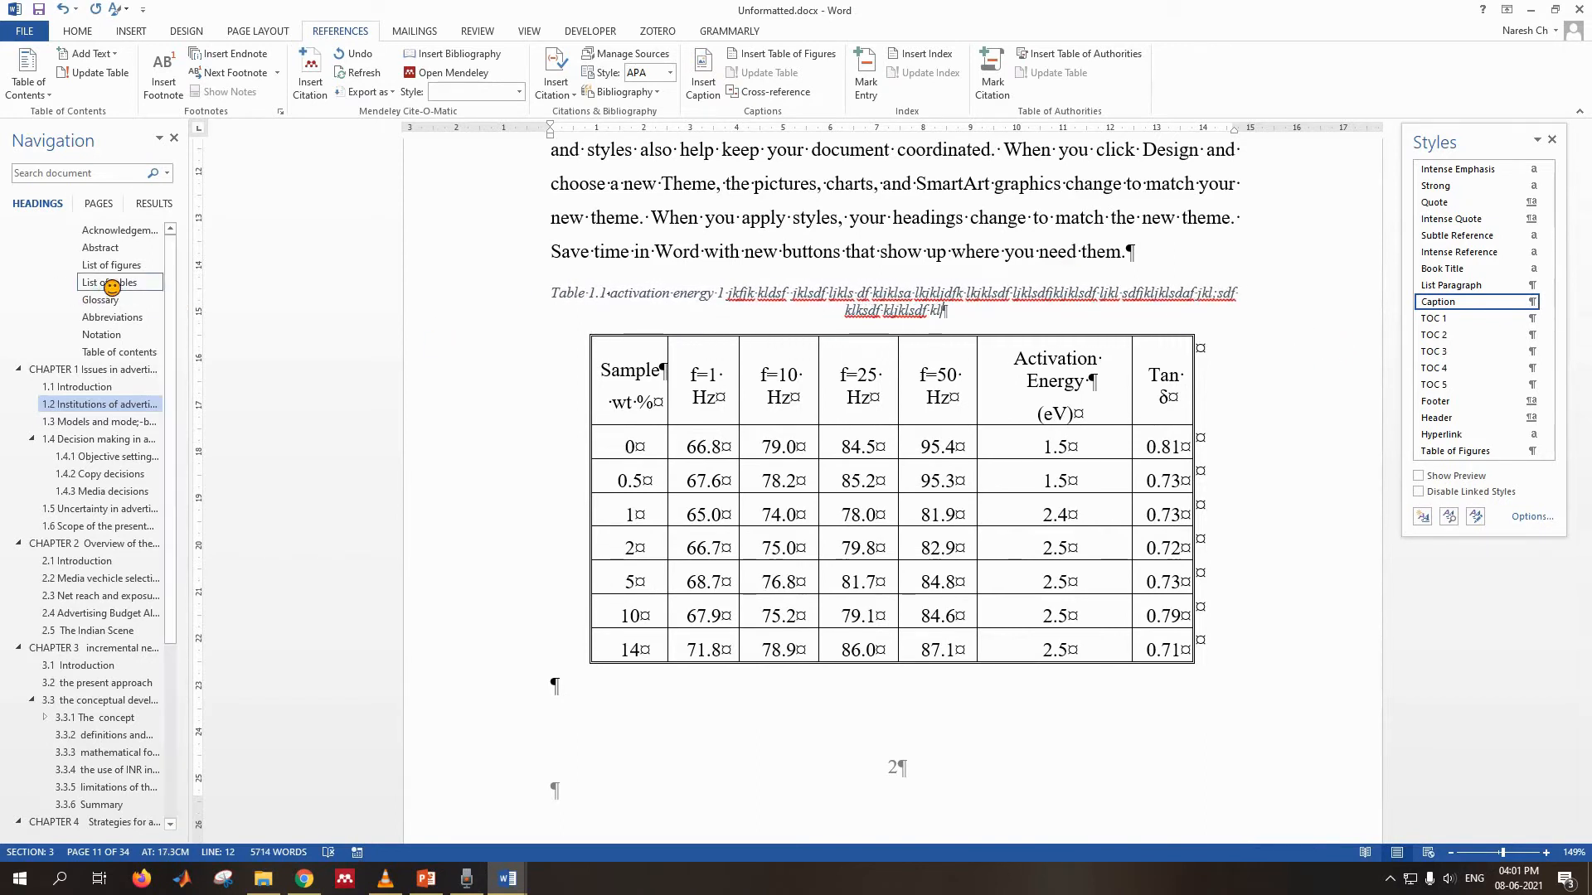
- Return to the List of Tables and update the entire table with the lengthened Table 1.1 caption
left_click(154, 282)
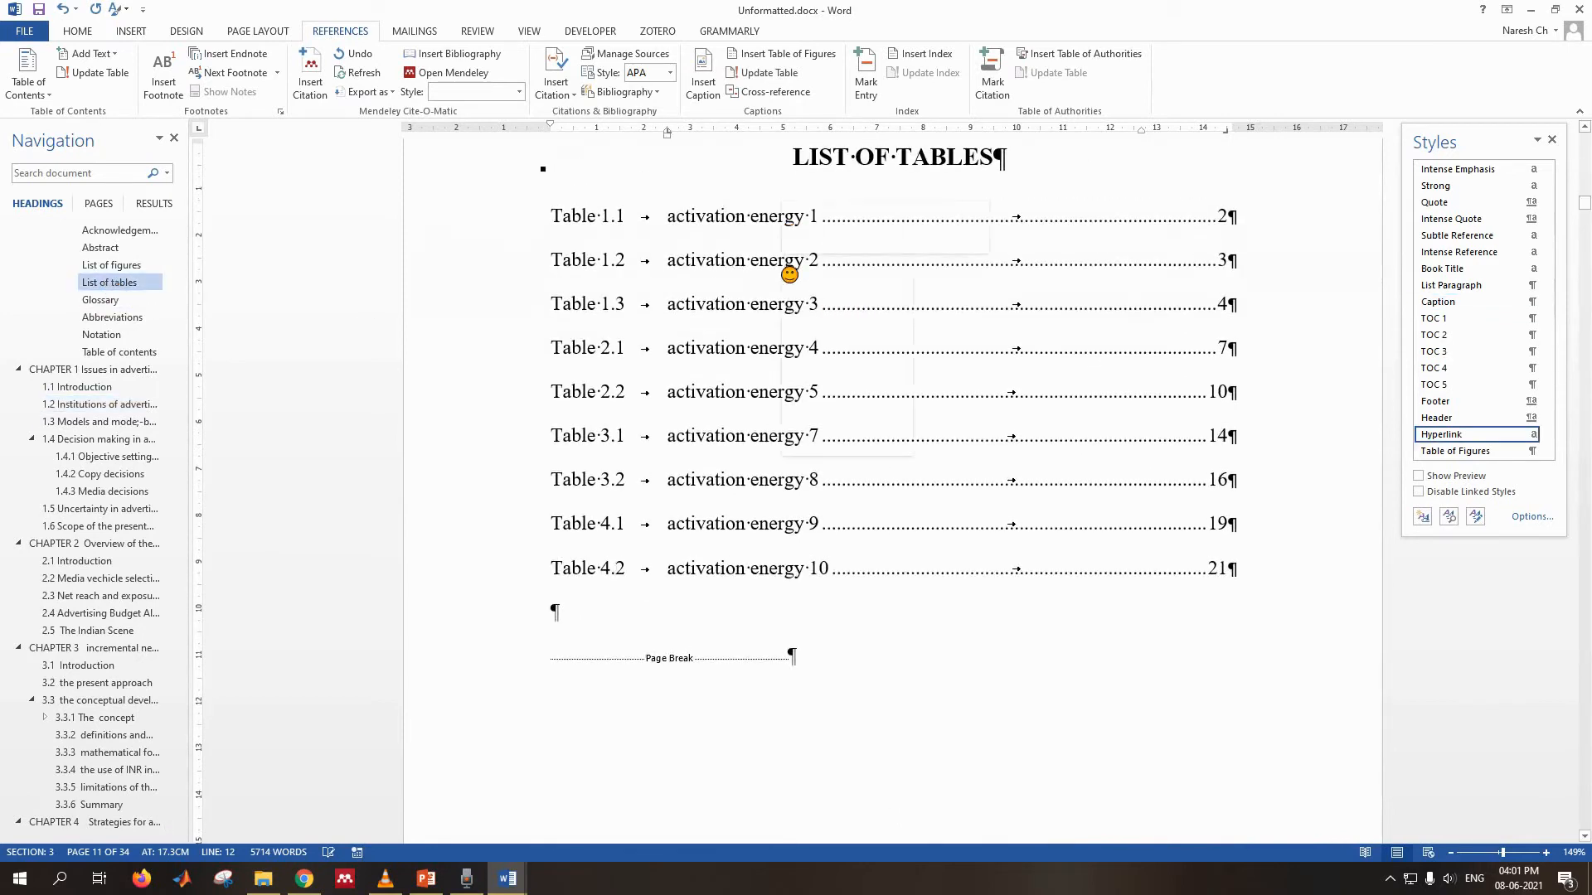
right_click(786, 260)
left_click(854, 369)
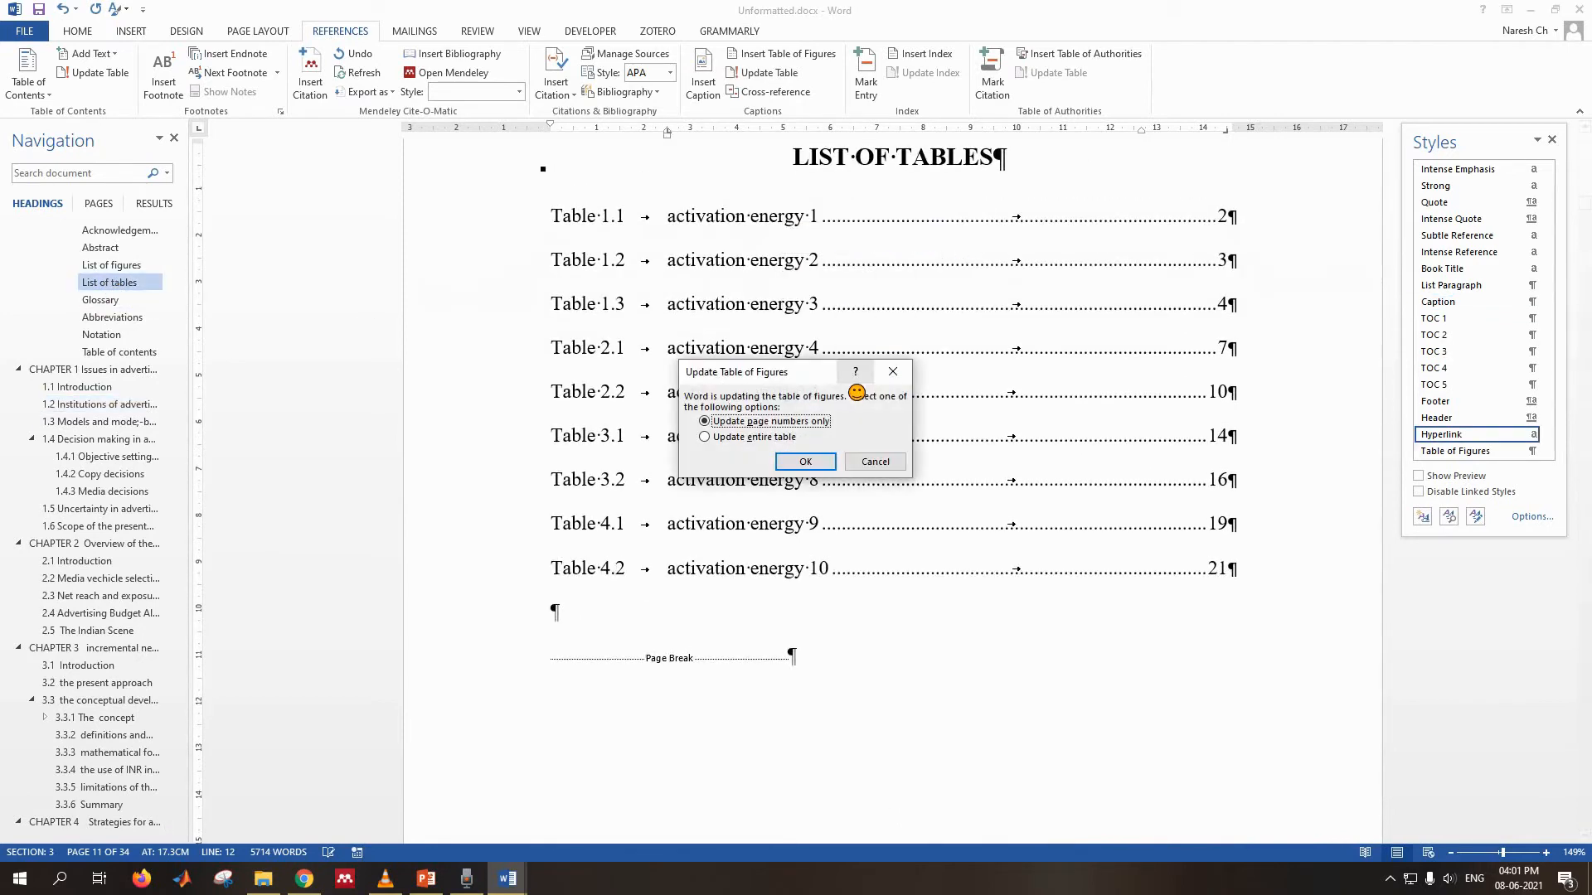
left_click(783, 440)
left_click(800, 466)
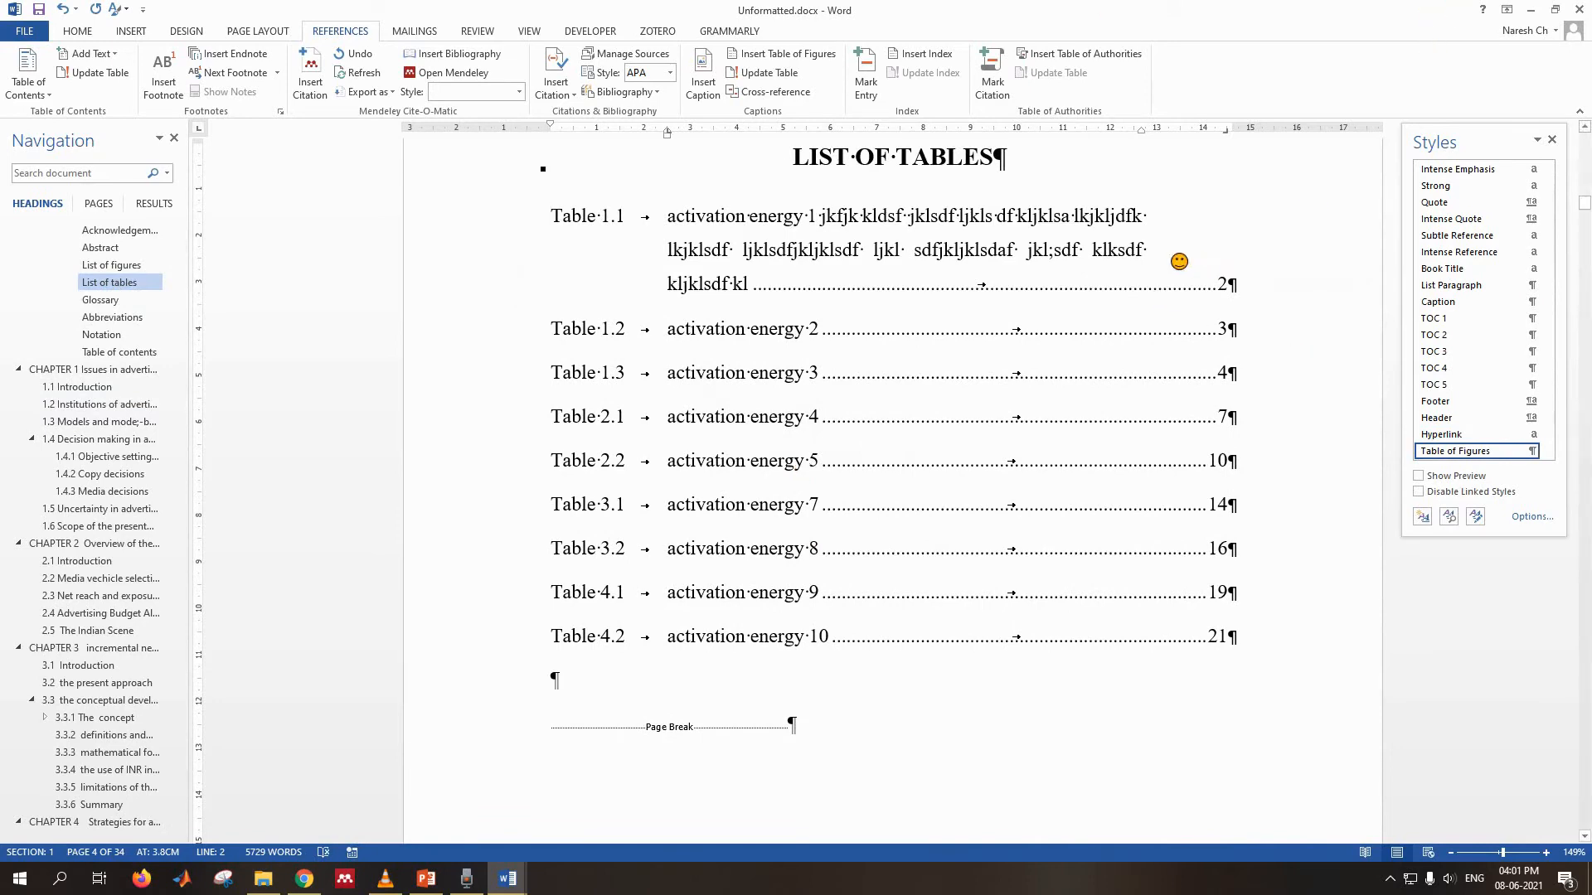
- Examine how the long entries wrap and indent in the List of Tables and compare them with the List of Figures
scroll(1177, 261, "up", 3)
scroll(1144, 348, "down", 4)
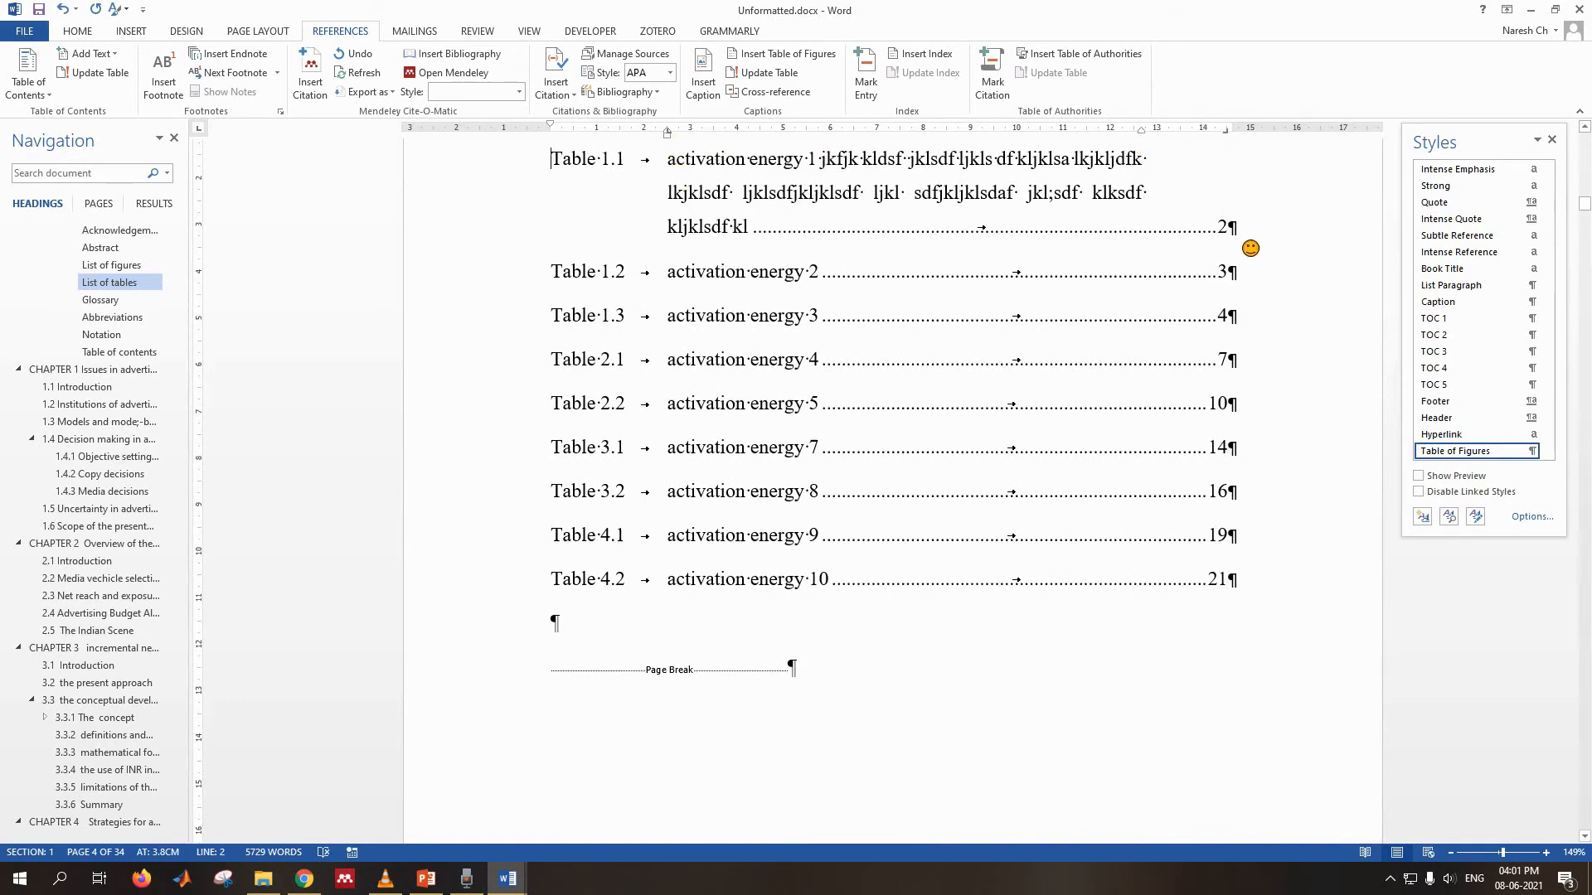
scroll(1250, 248, "up", 3)
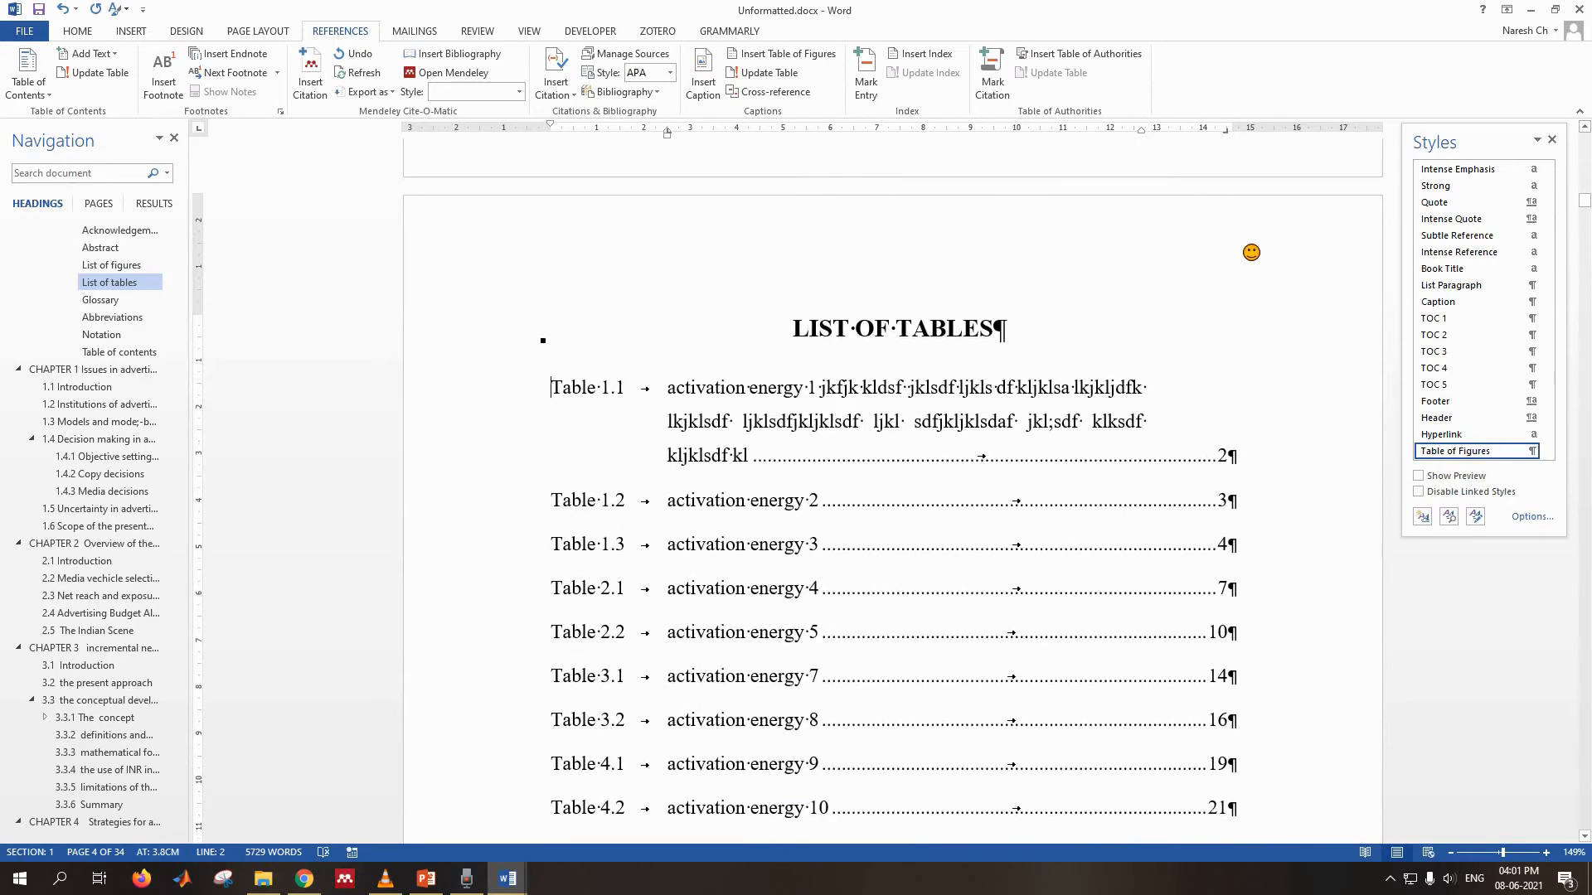
scroll(1393, 104, "up", 1)
scroll(1059, 355, "down", 4, "ctrl")
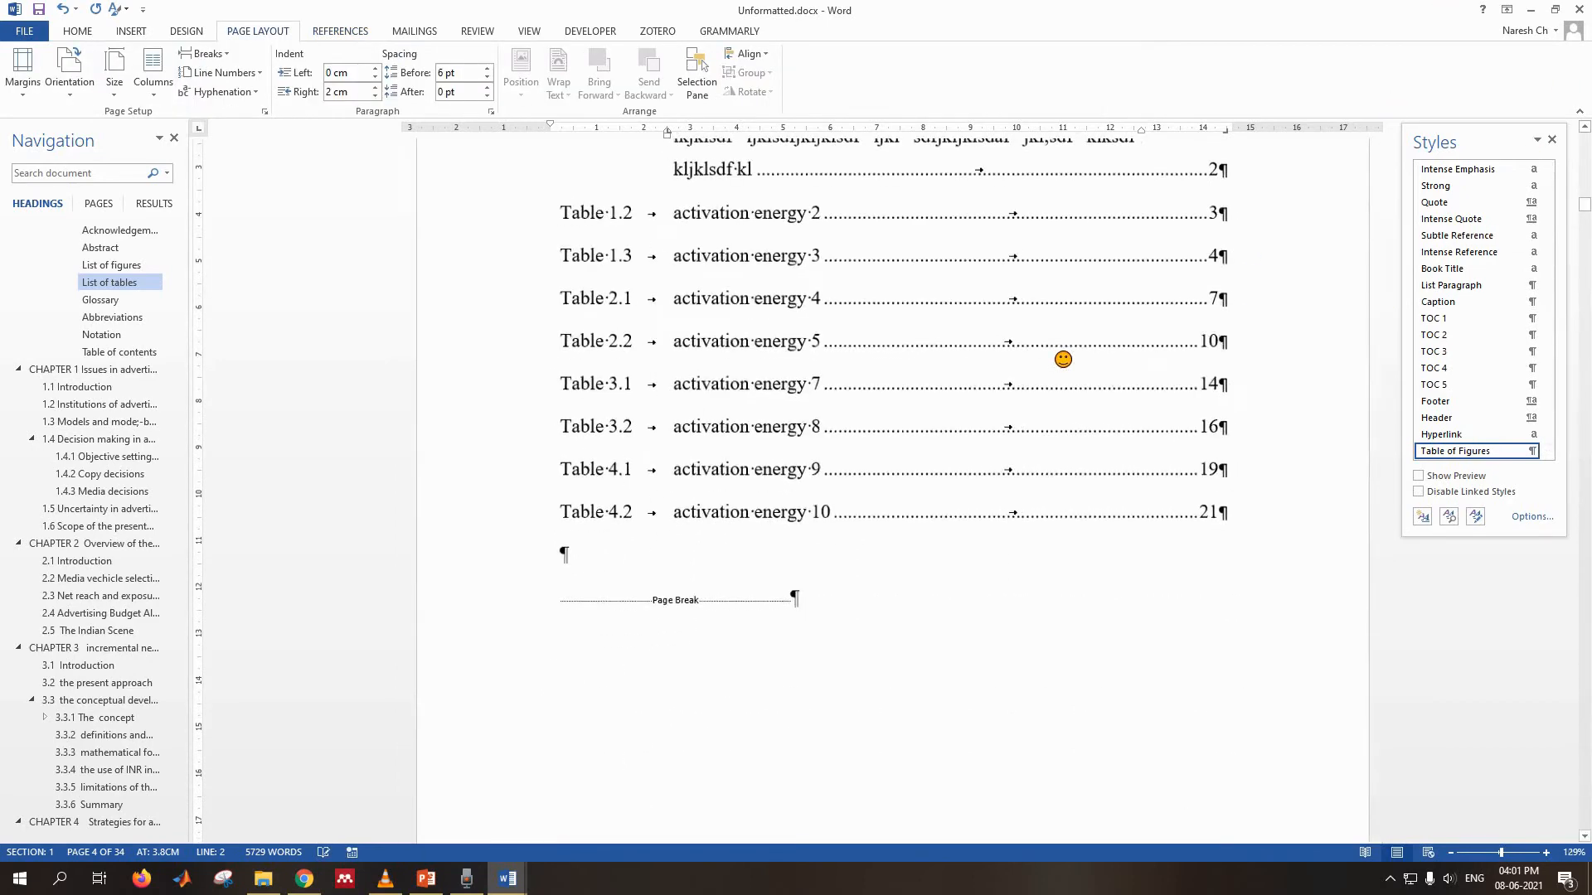
scroll(1071, 357, "up", 1)
scroll(892, 489, "up", 12)
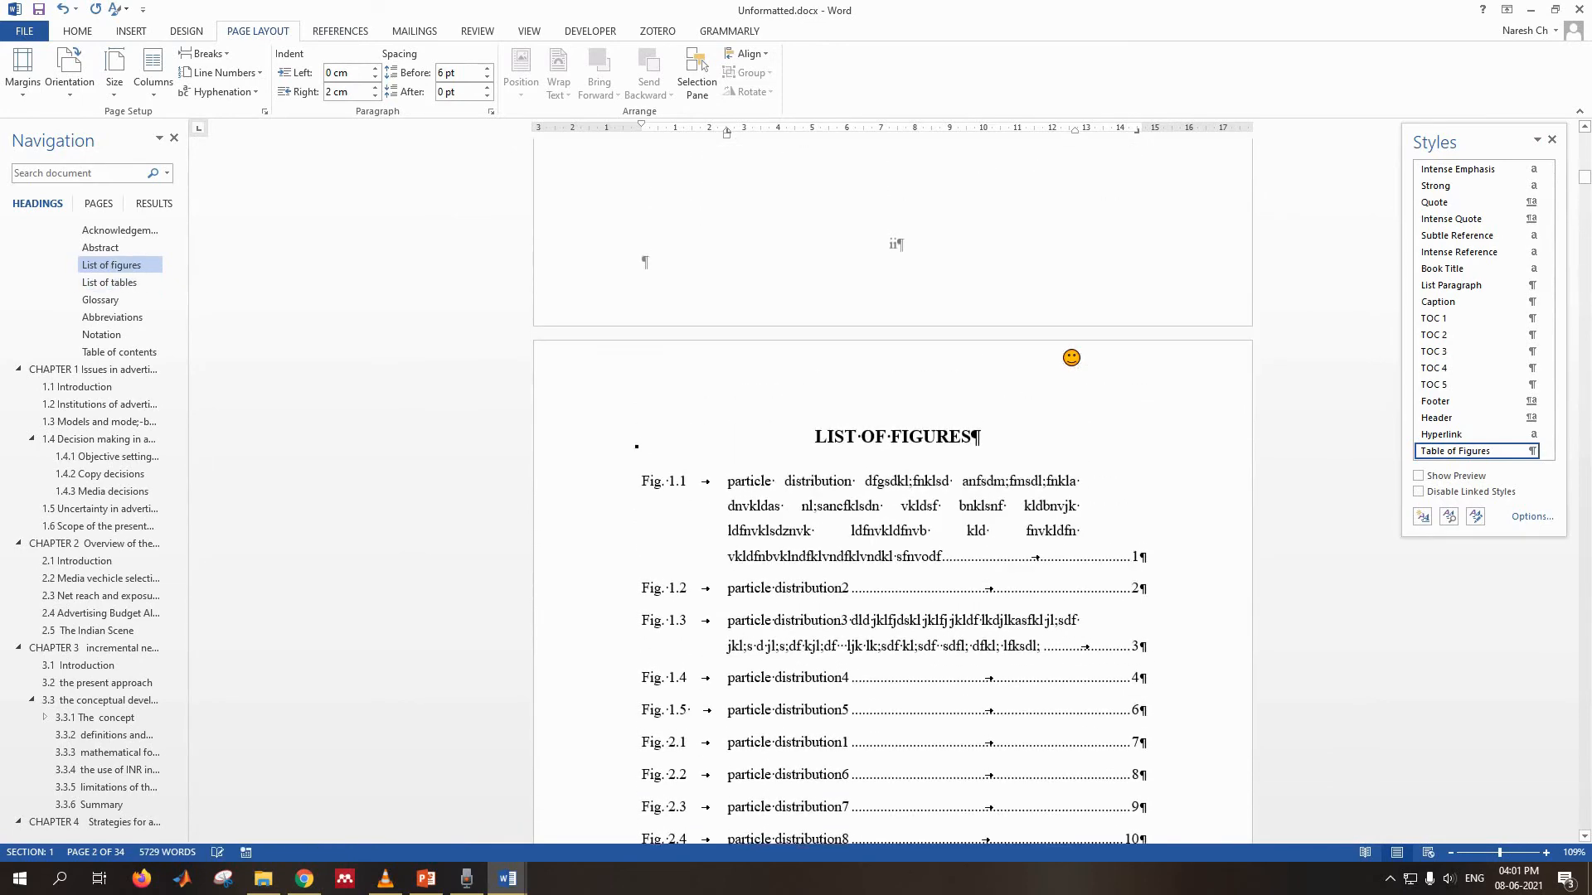
scroll(1071, 358, "down", 12)
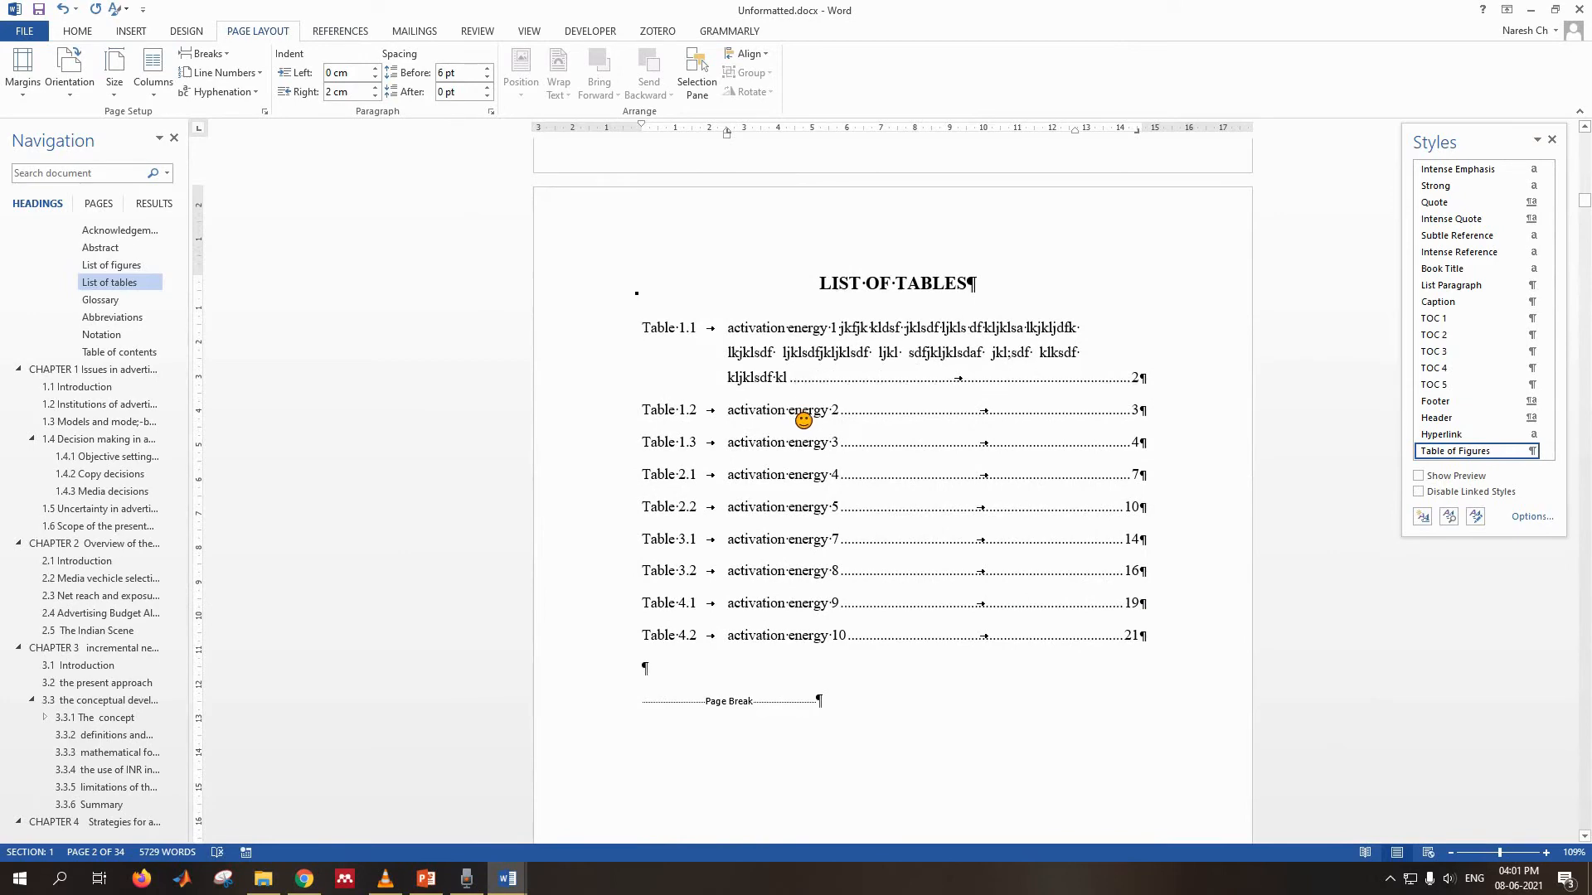
- Follow the Table 1.2 list entry to its caption and format the caption text as 12 pt, non-italic, with the Automatic font colour
left_click(800, 419, "ctrl")
scroll(839, 434, "down", 5)
scroll(854, 431, "up", 7)
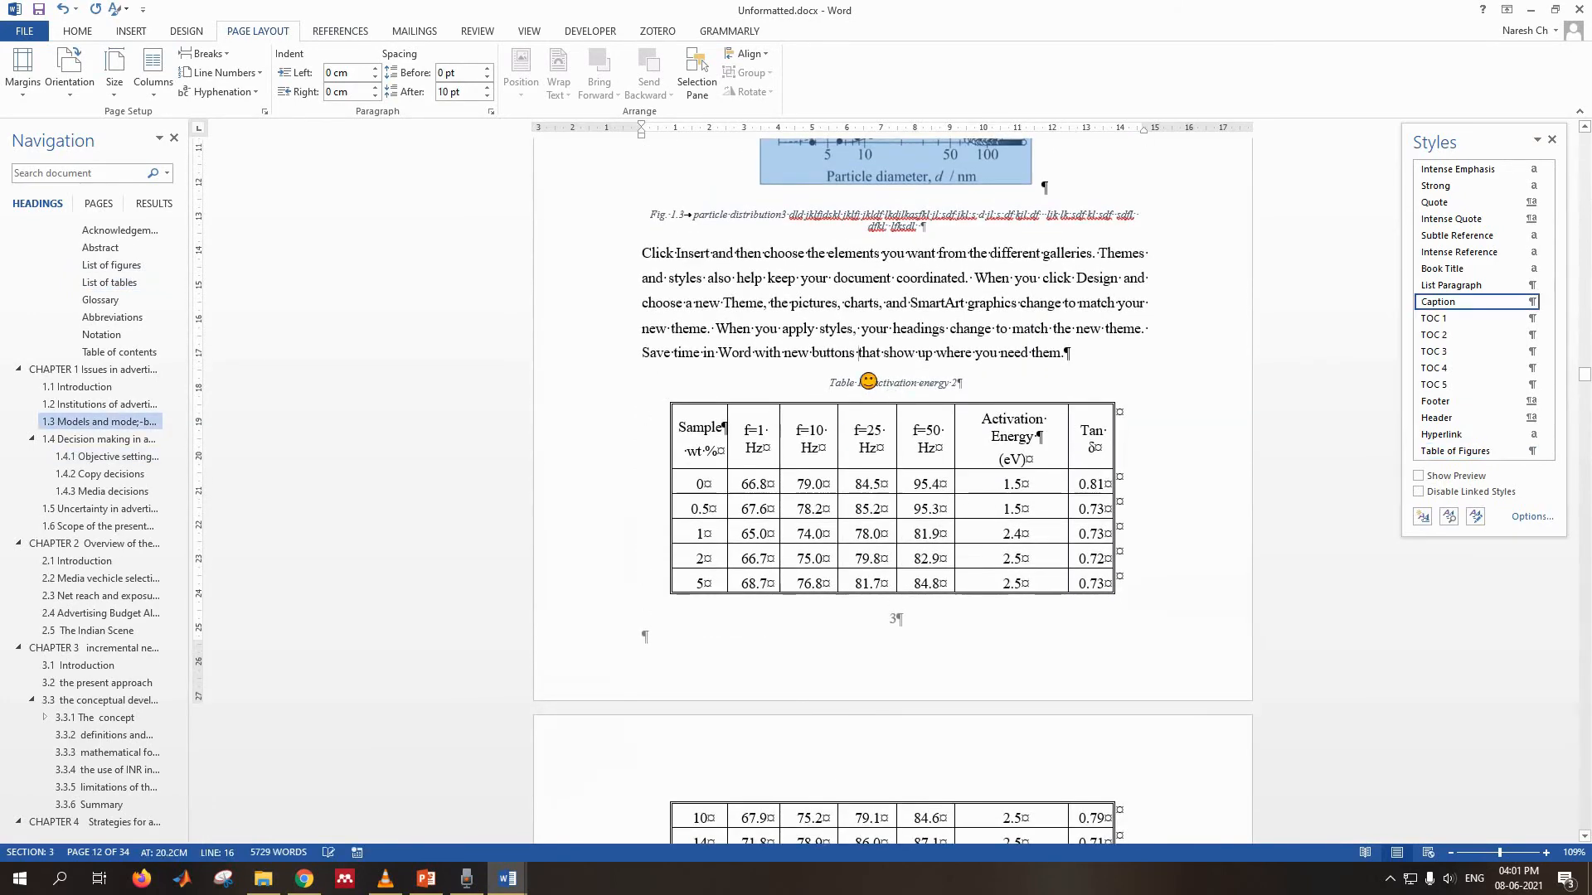
left_click(866, 375)
left_click_drag(839, 385, 970, 385)
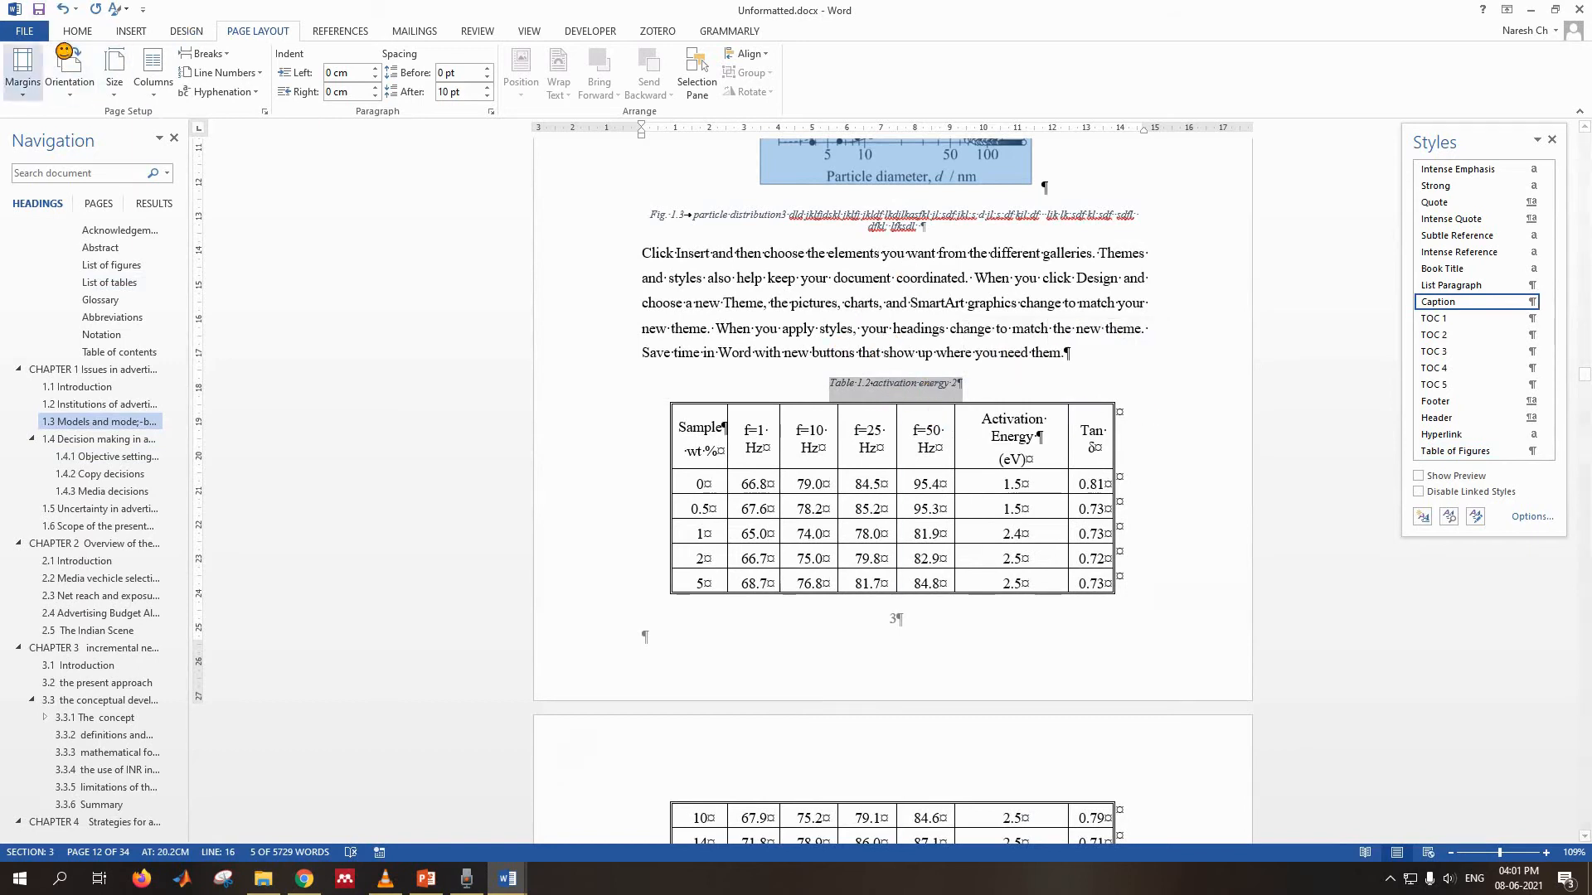
left_click(96, 32)
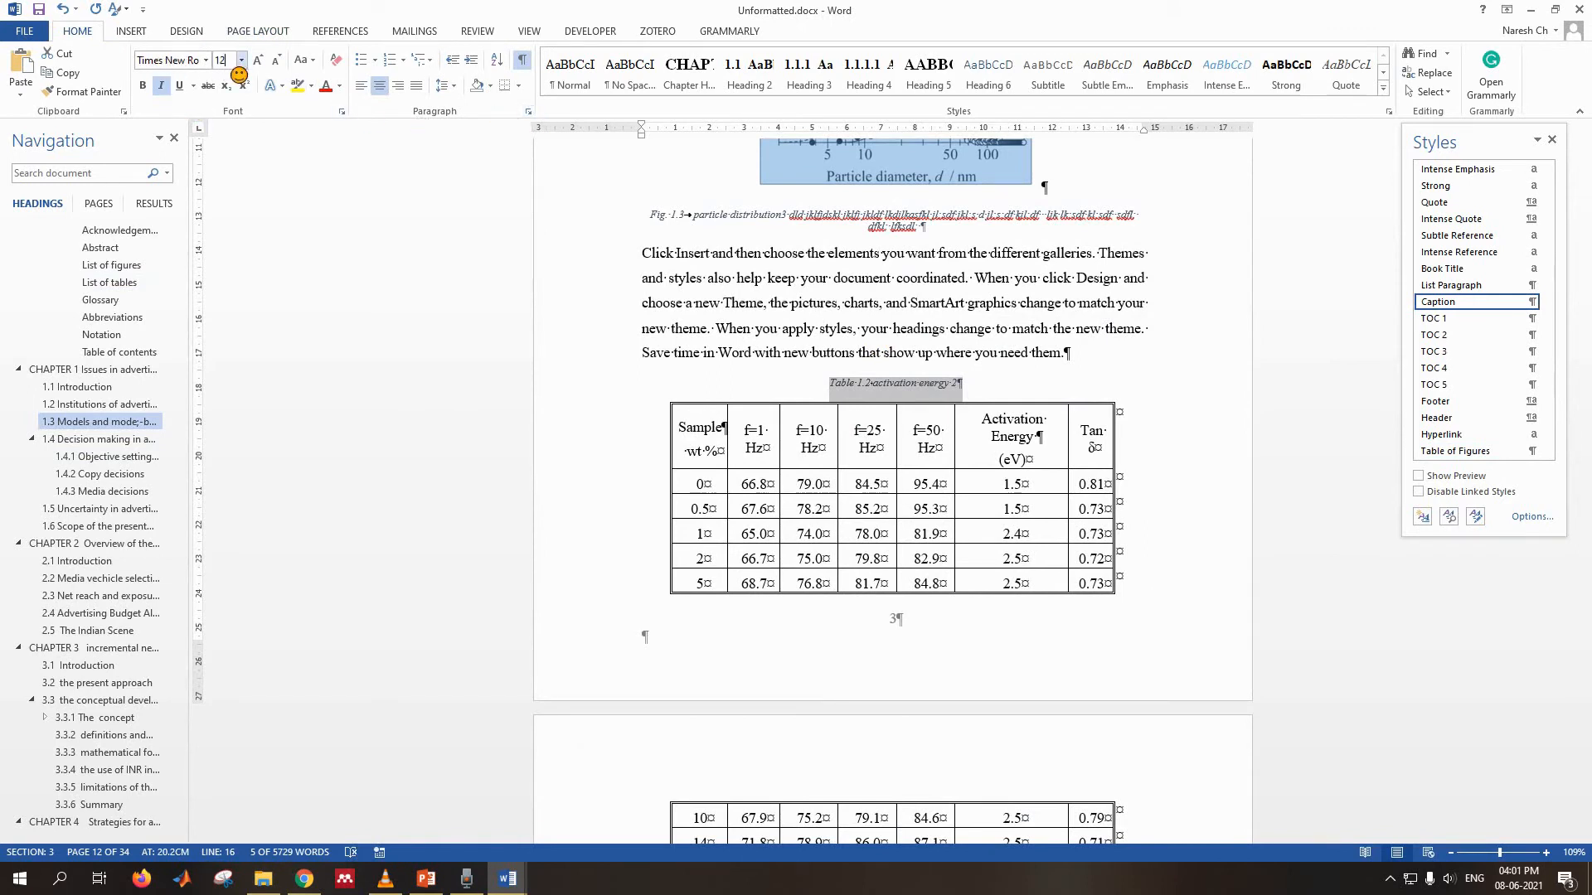
left_click(161, 86)
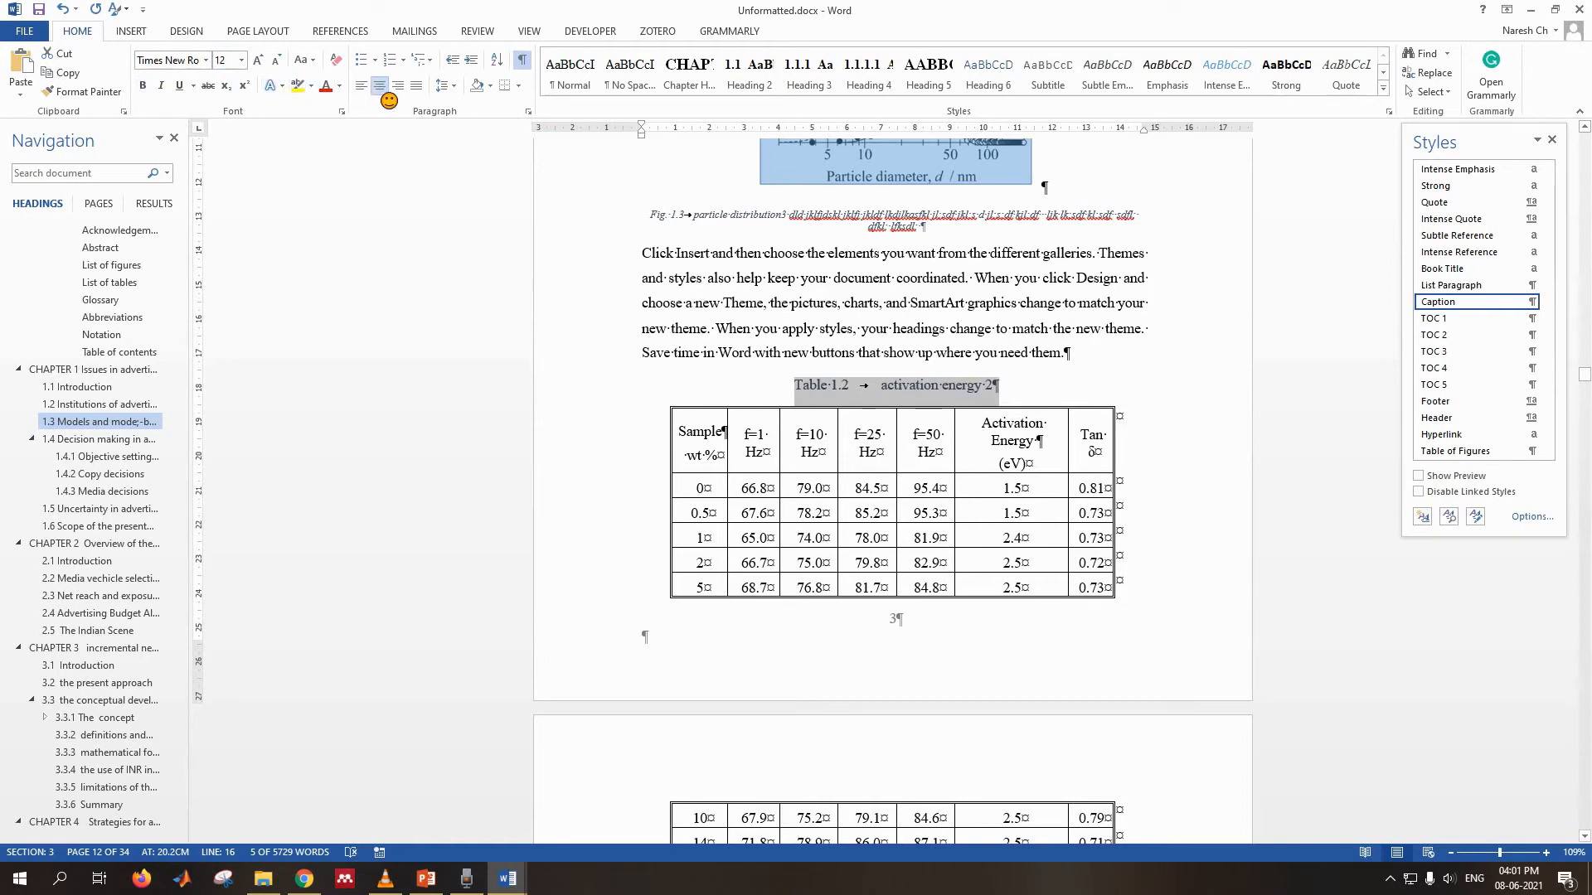
left_click(340, 86)
left_click(353, 121)
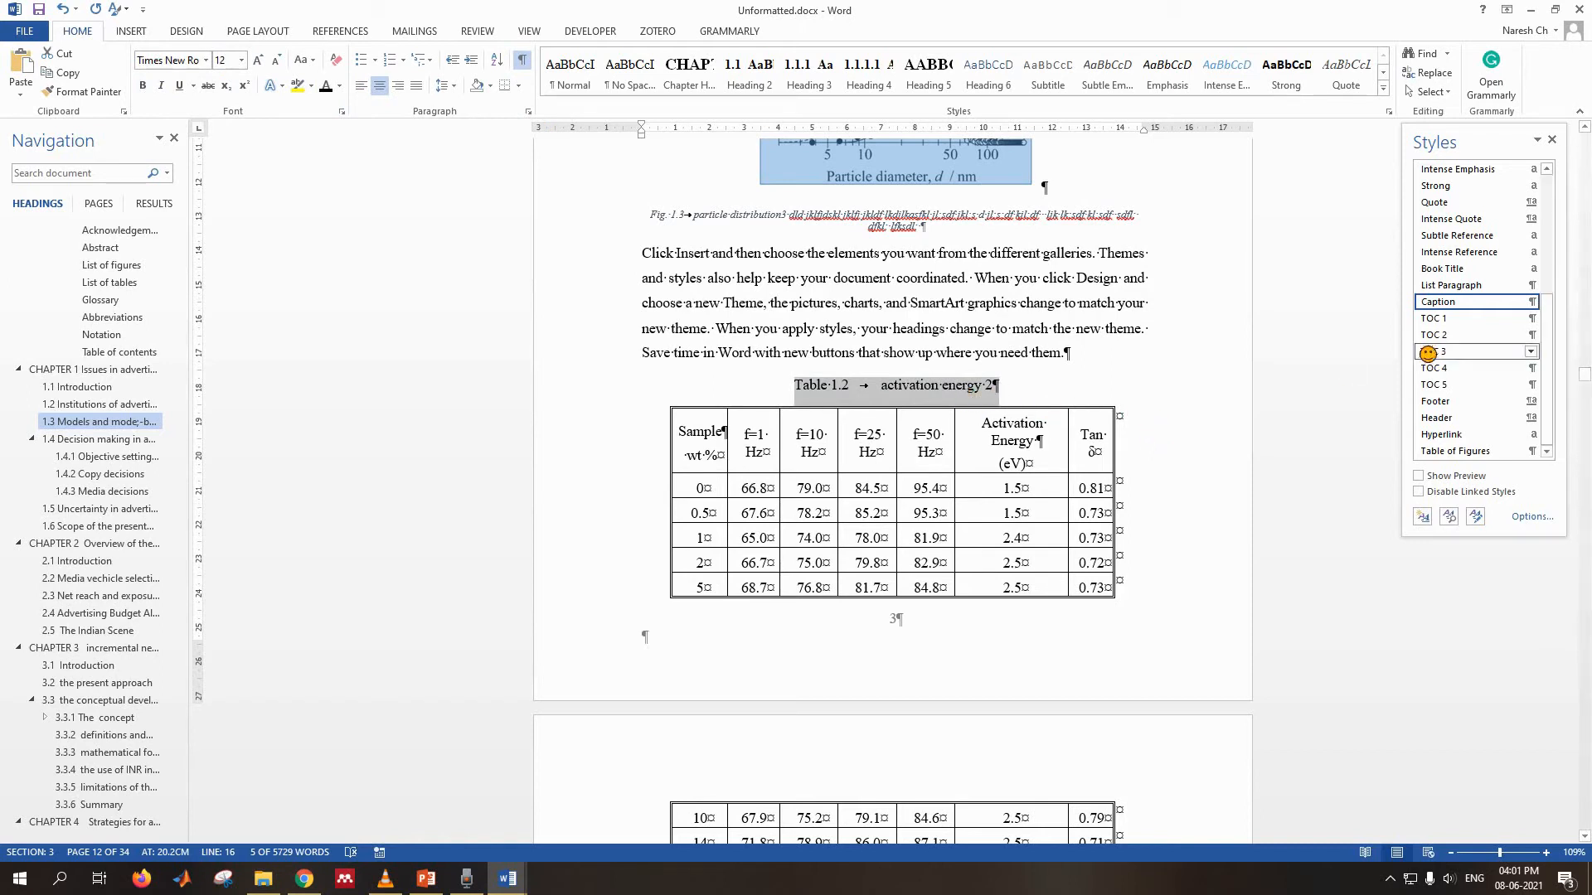
- Update the Caption style to match the reformatted Table 1.2 caption and check the other figure and table captions
right_click(1441, 306)
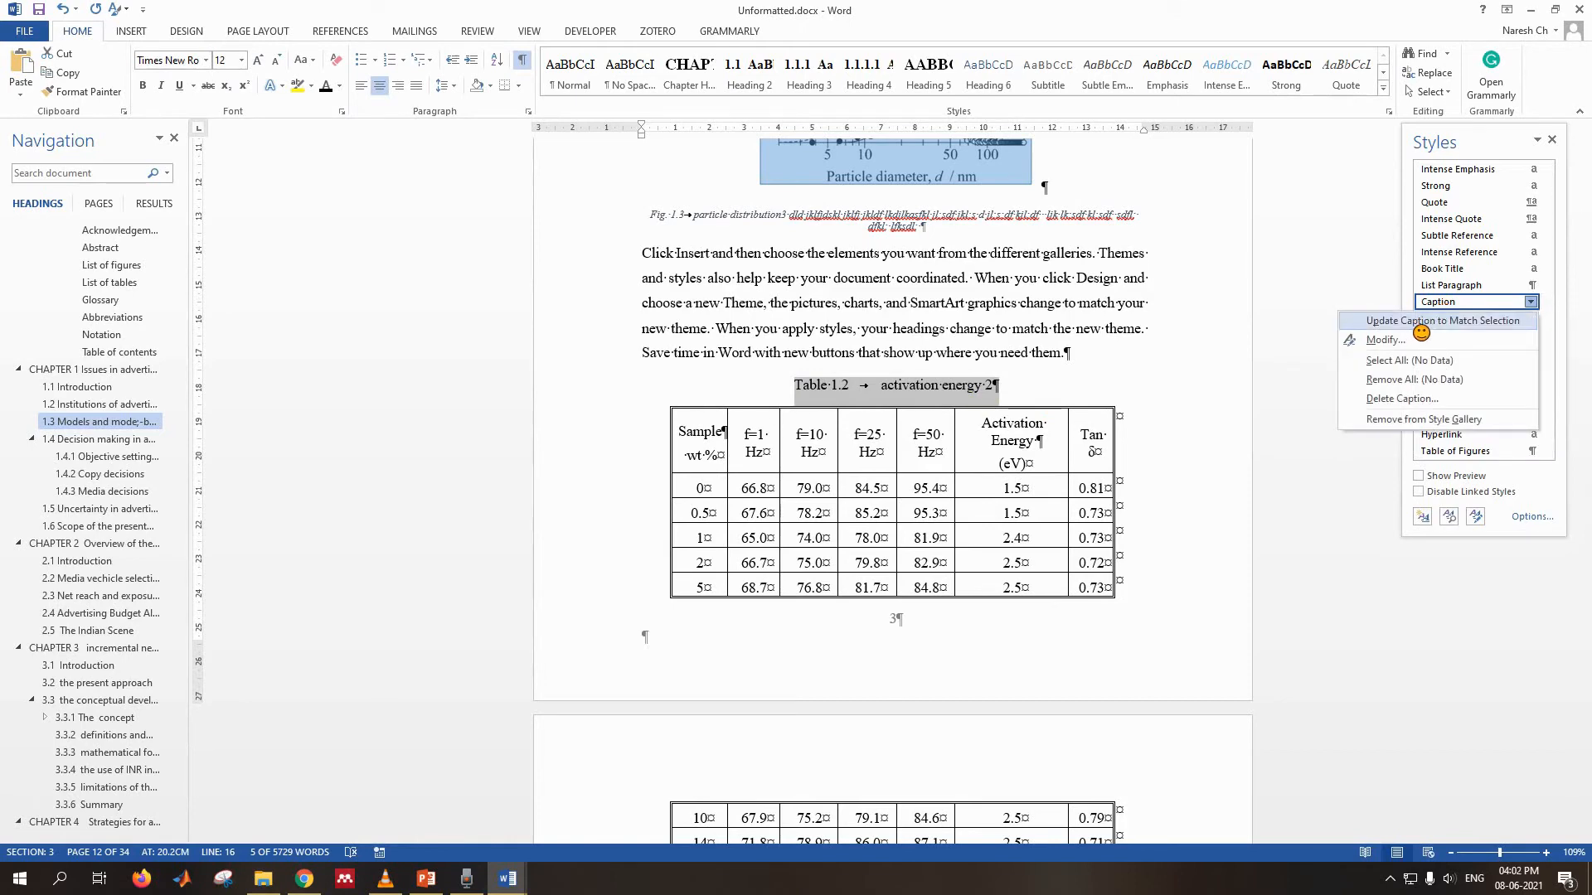
left_click(1421, 321)
left_click(910, 393)
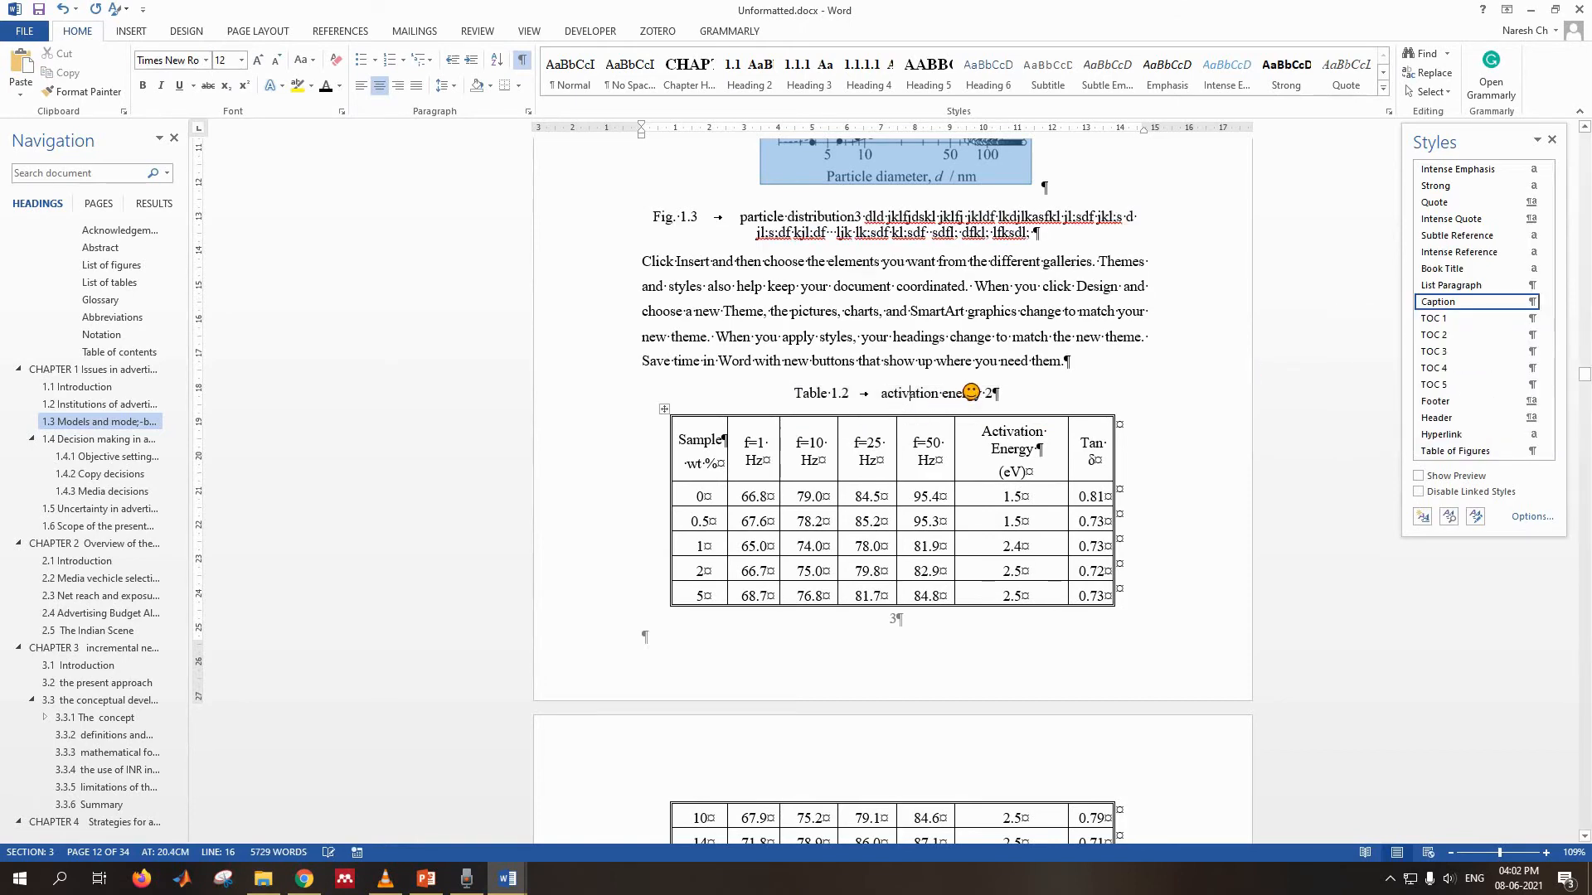
scroll(971, 393, "down", 20)
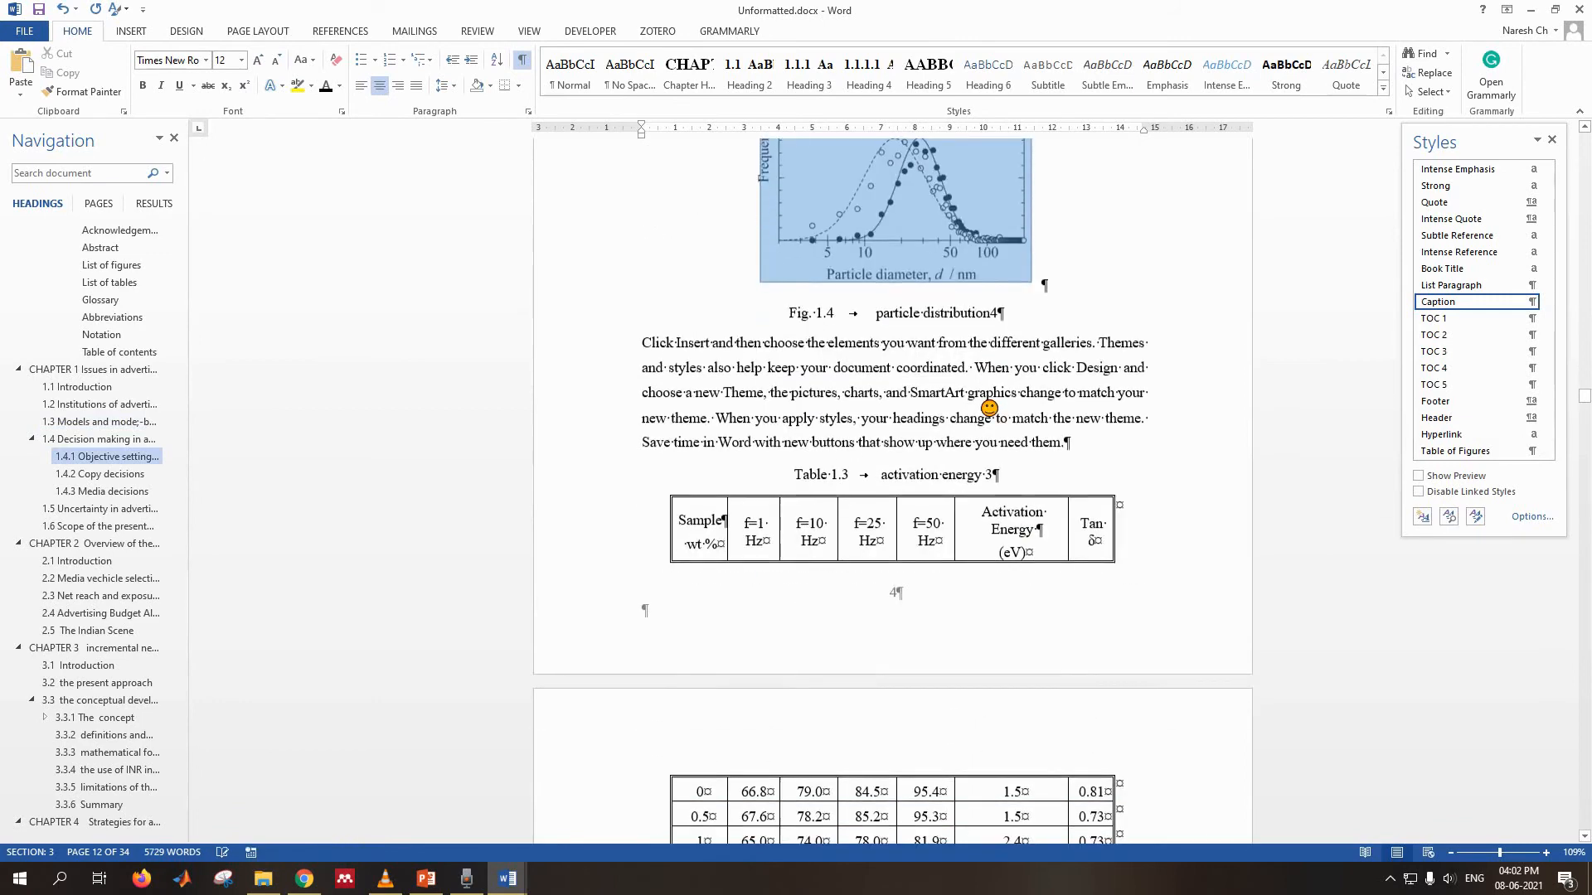
scroll(989, 408, "down", 6)
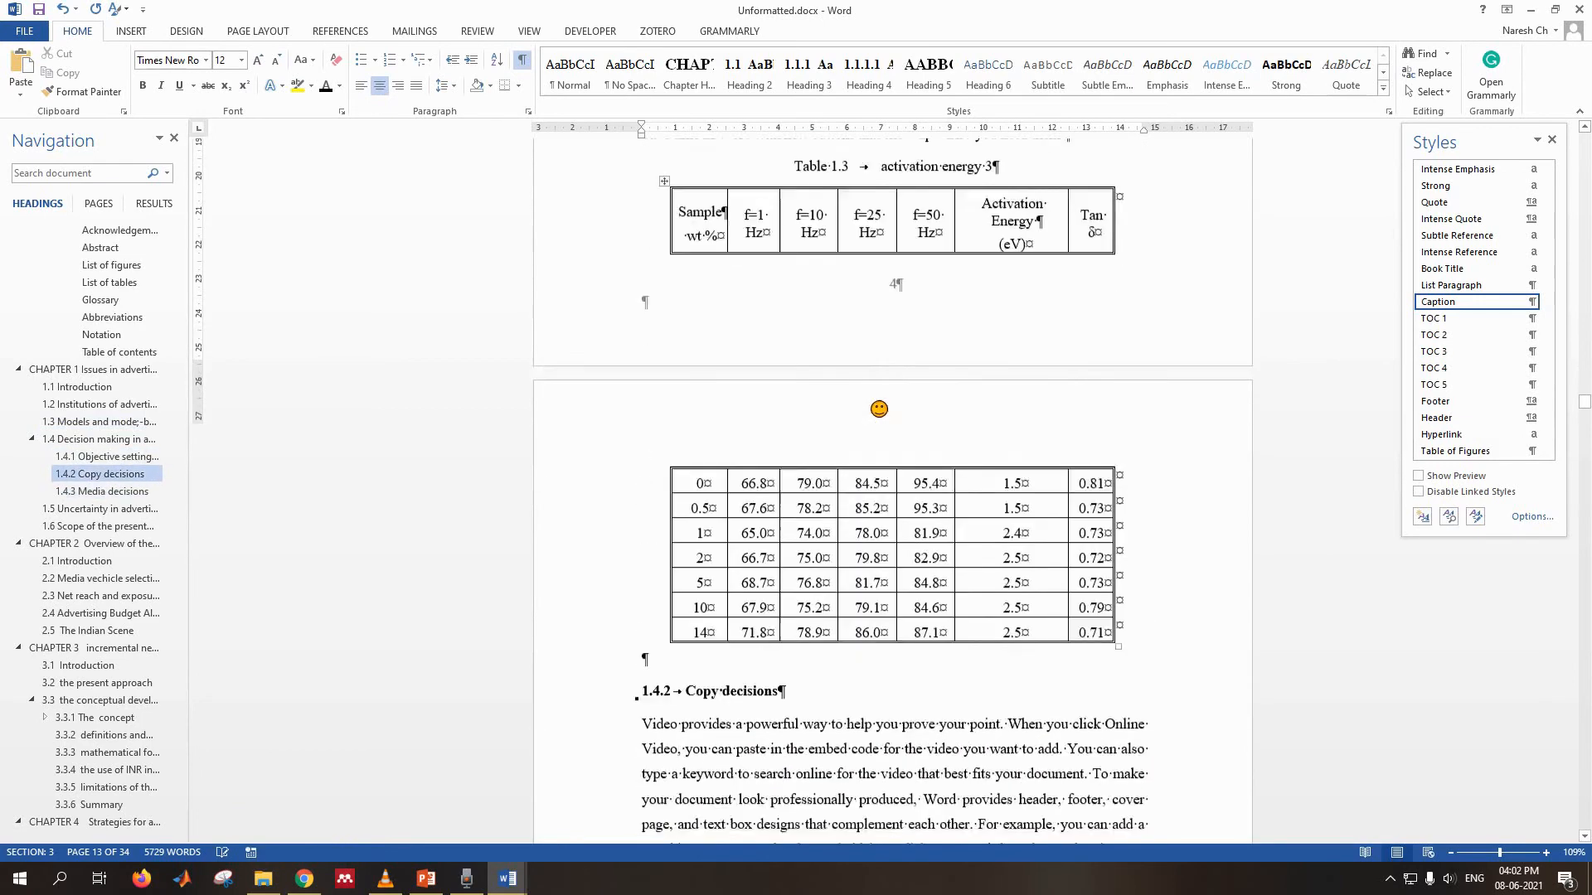
scroll(878, 409, "up", 1)
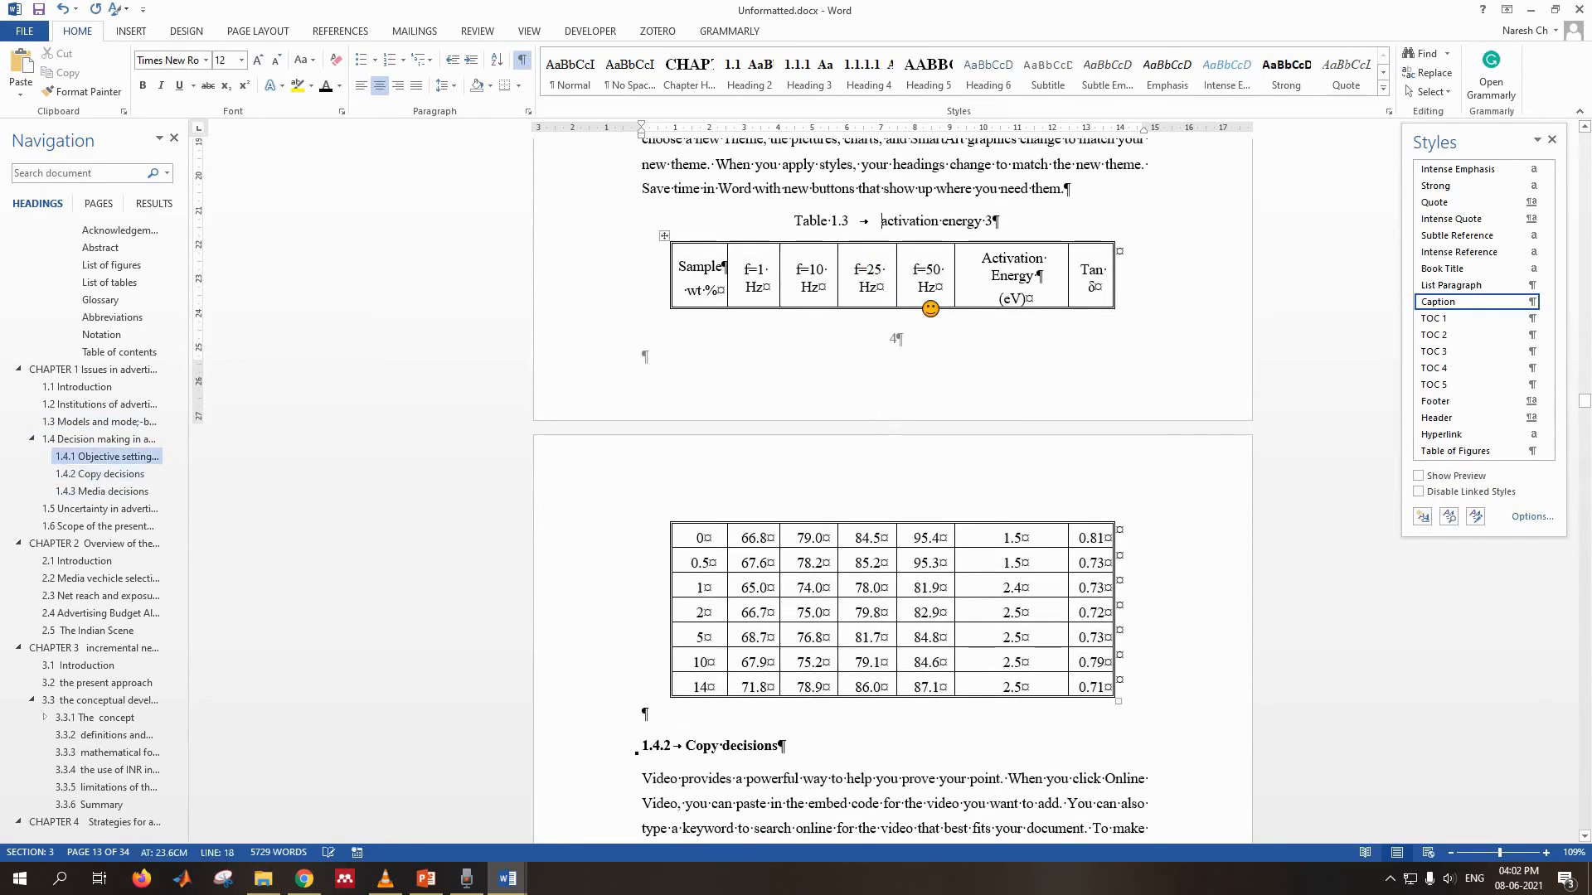
scroll(930, 308, "up", 15)
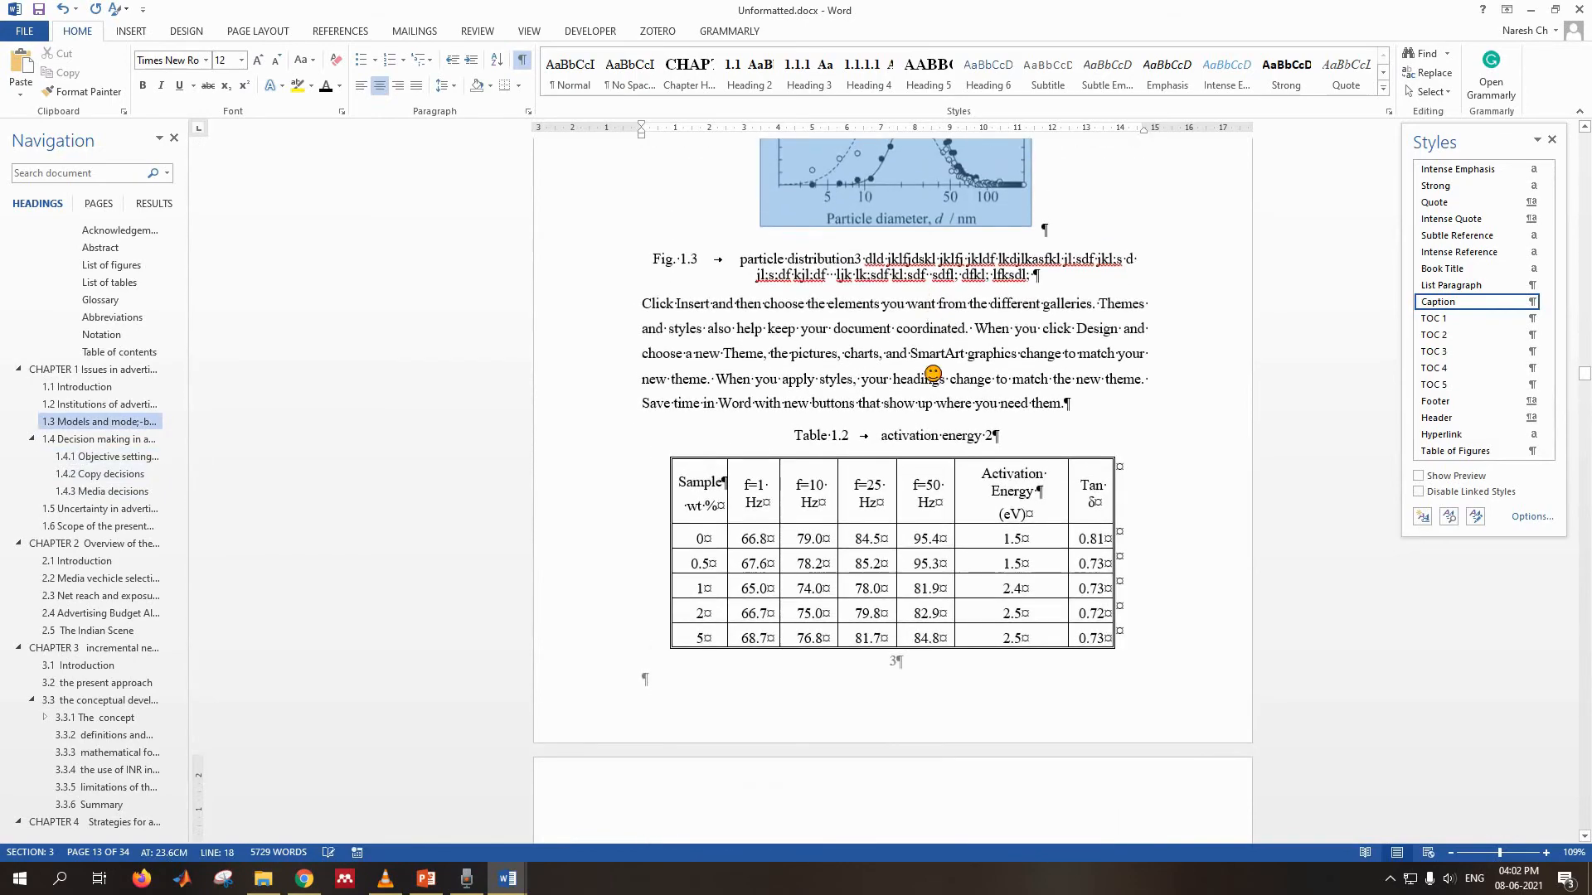
- Select the Fig. 1.3 caption, open its Caption style for modification and enable automatic updating
scroll(932, 373, "up", 5)
left_click(778, 514)
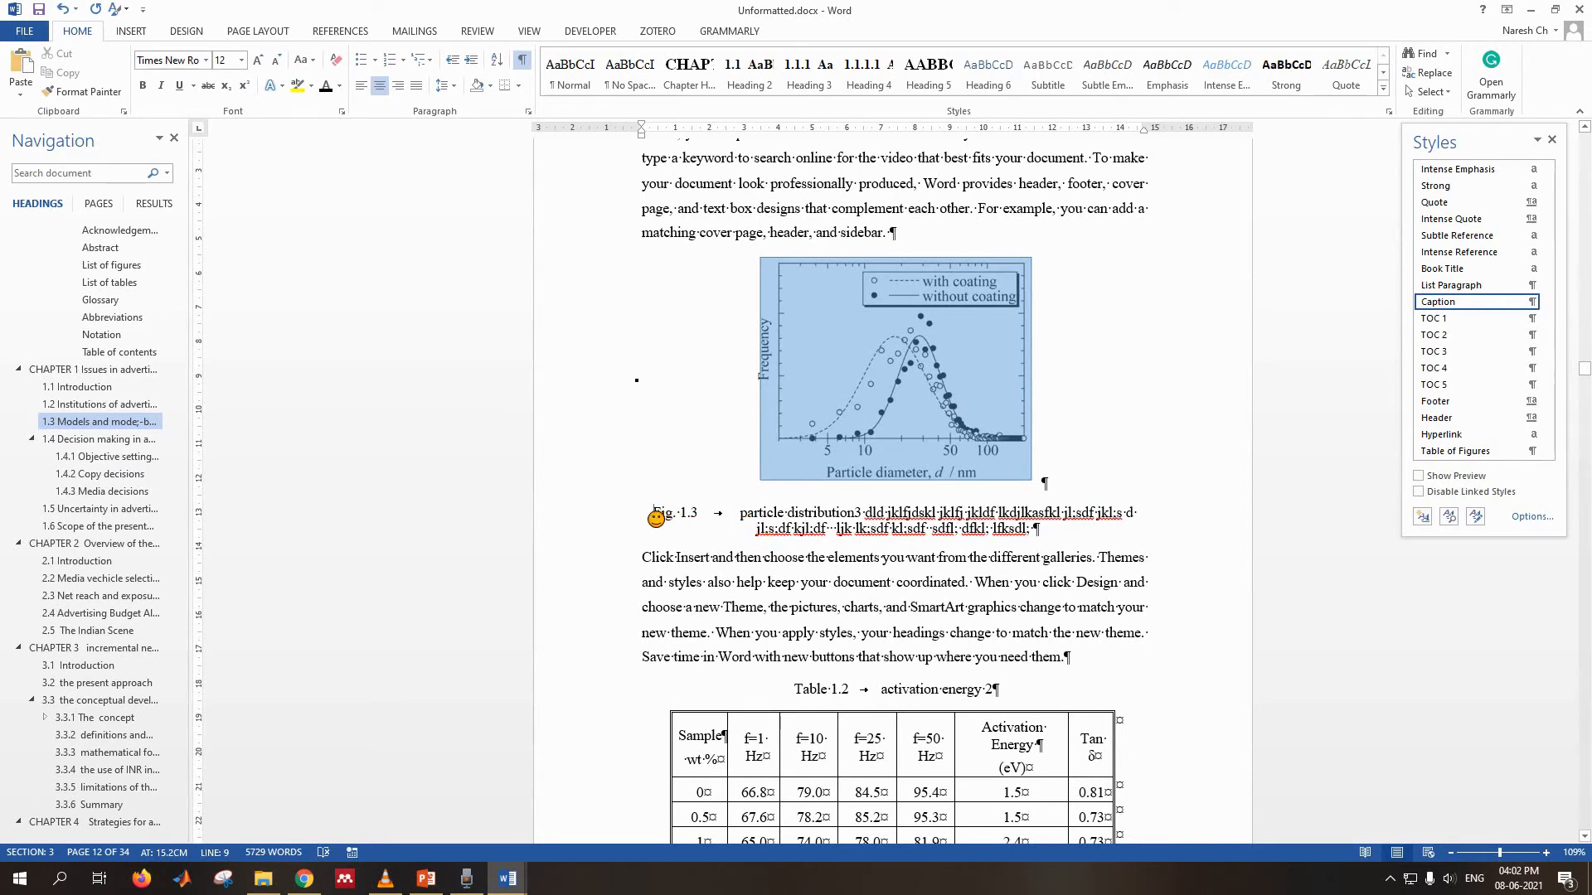
left_click_drag(656, 518, 1065, 535)
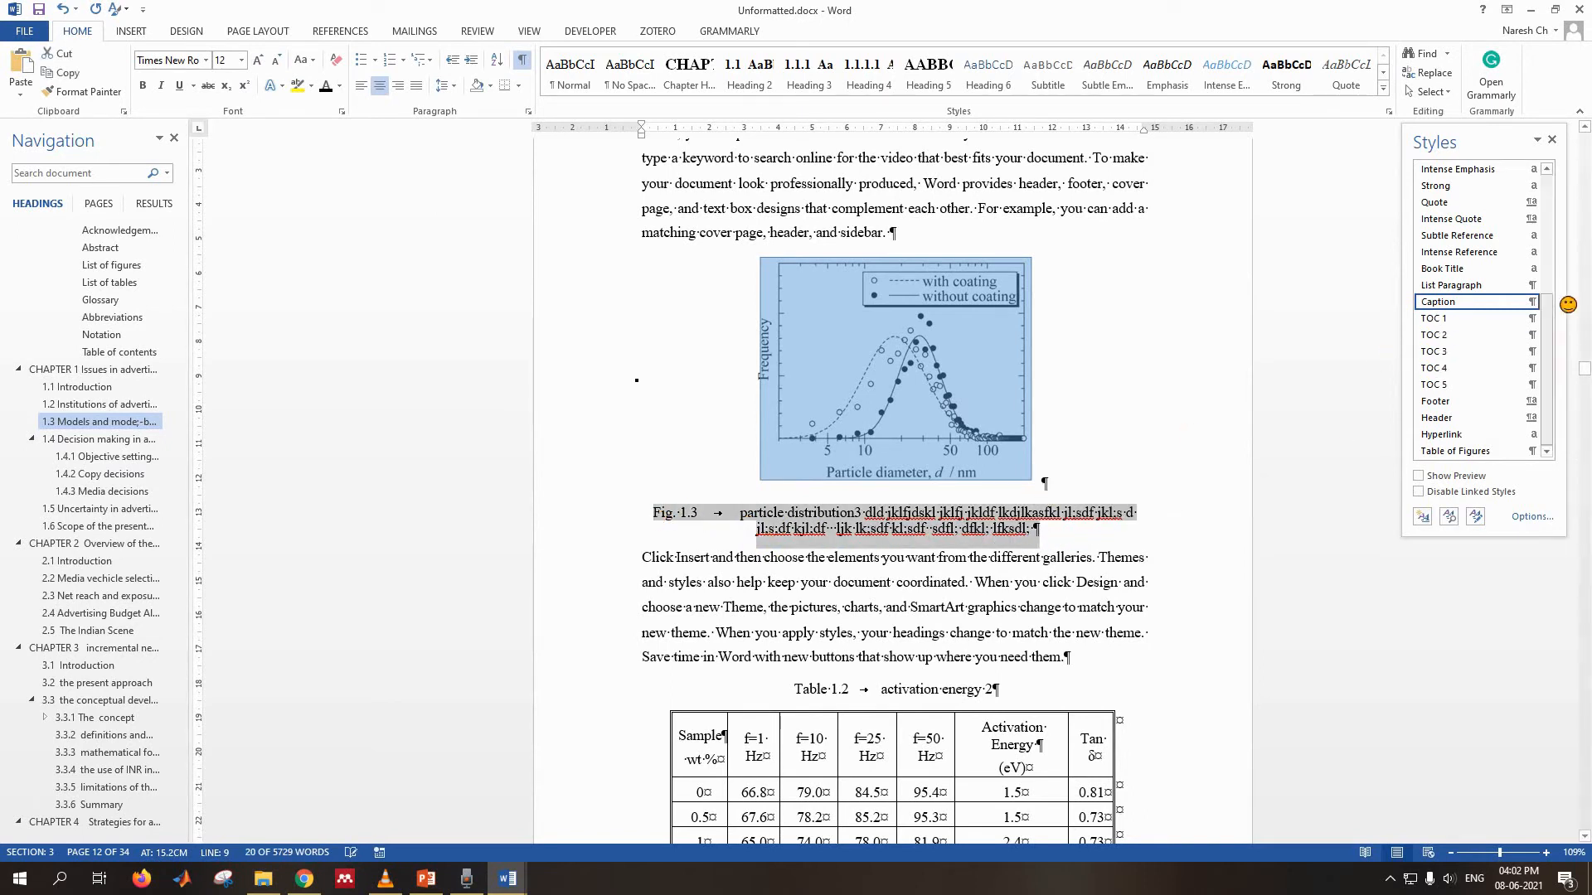
left_click(1530, 302)
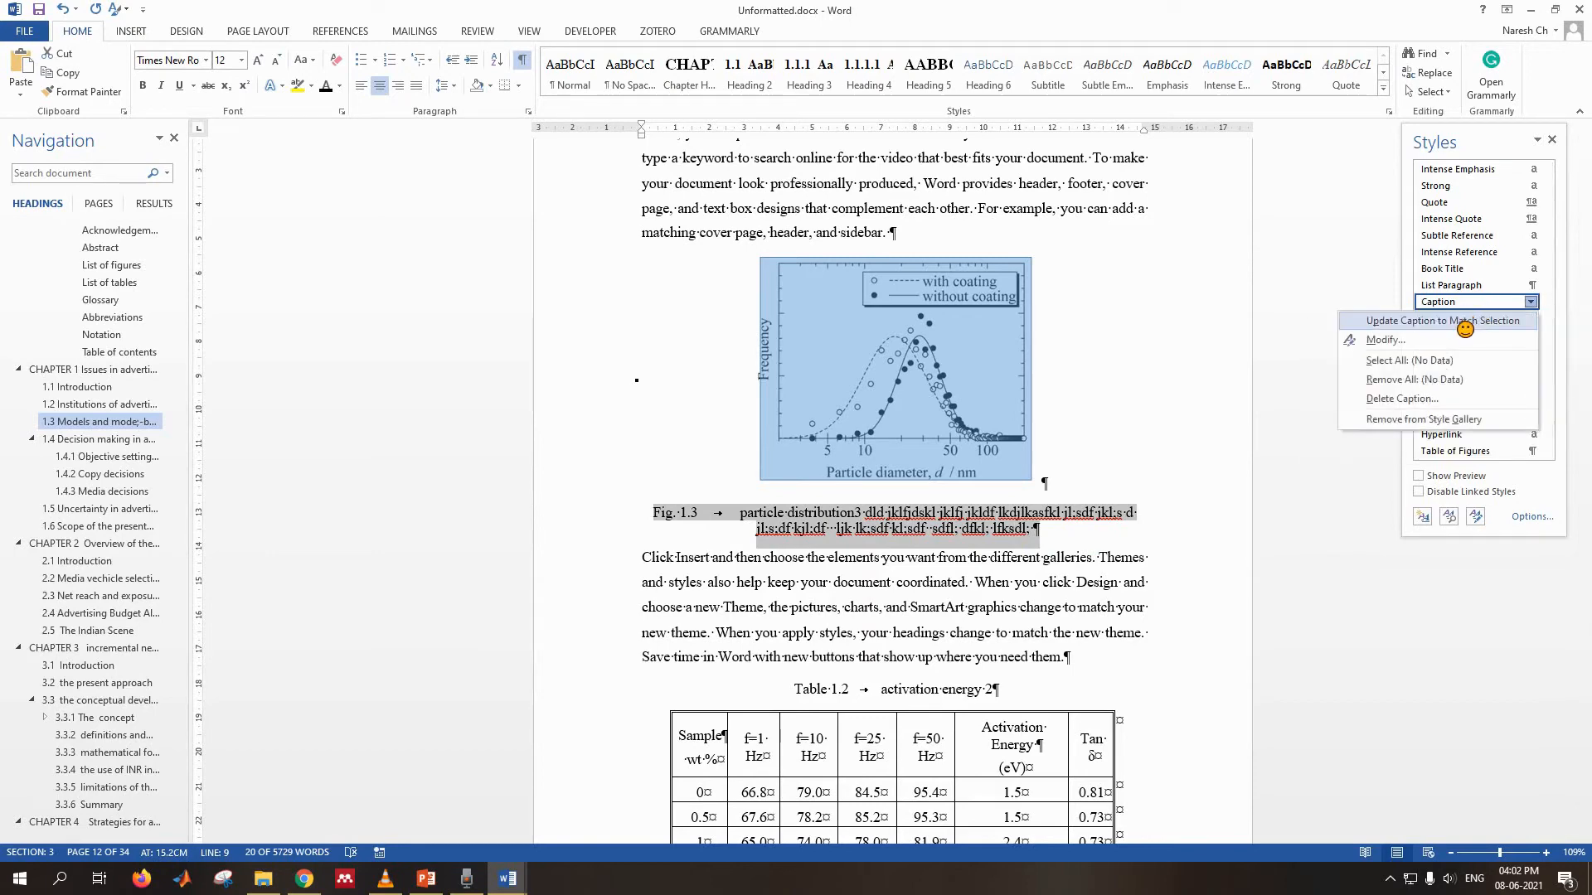
left_click(1460, 340)
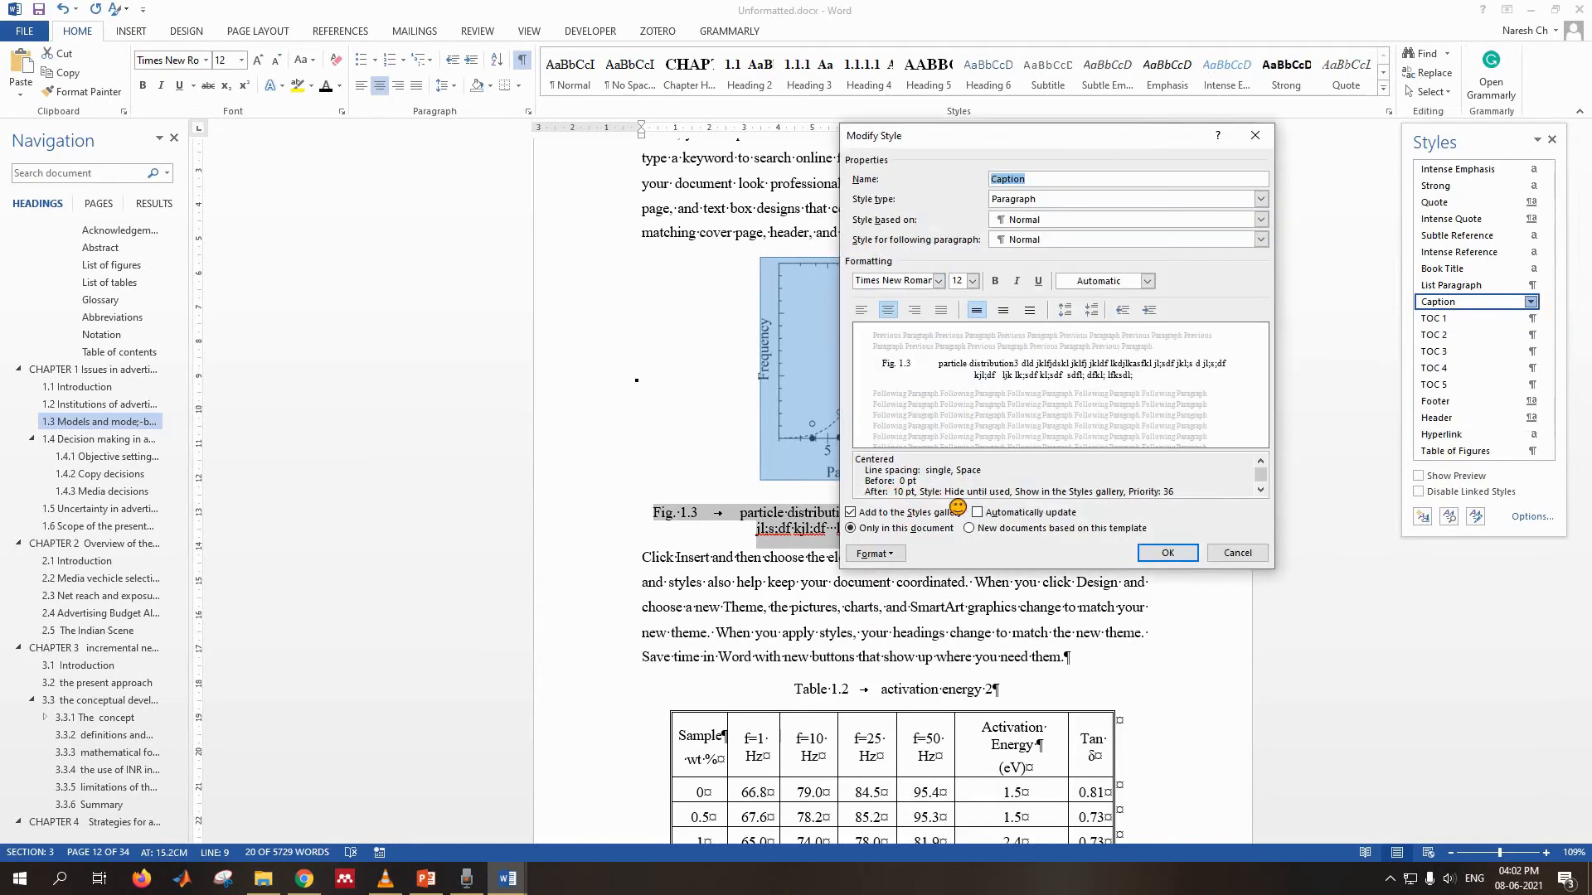
left_click(1025, 515)
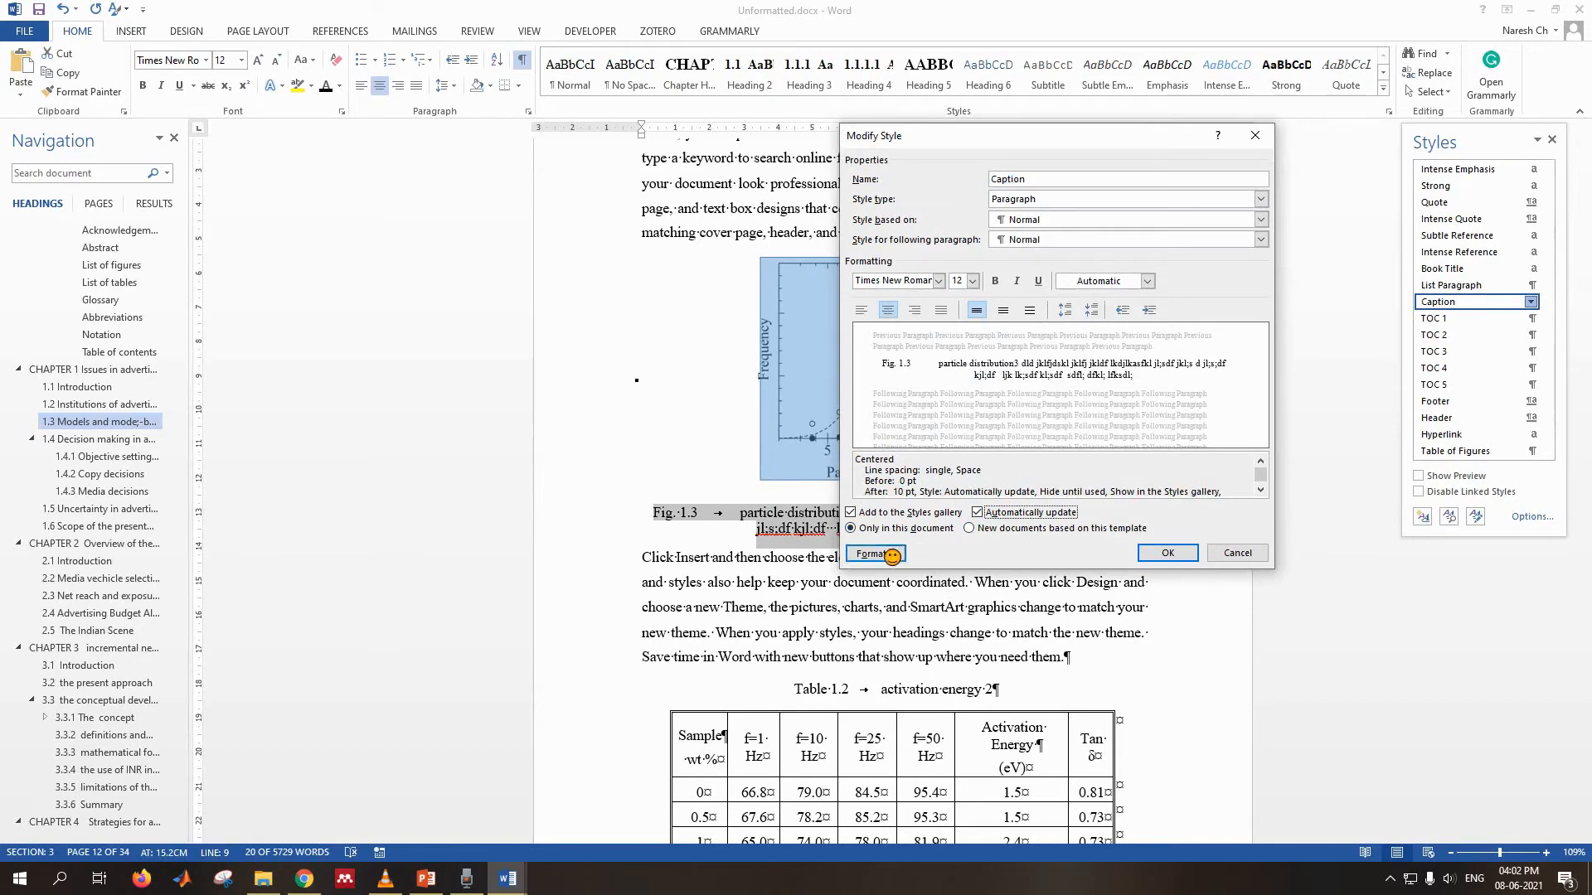
- Give the Caption style a 3 cm hanging indent, apply it and check the Fig. 1.3 and Table 1.2 captions
left_click(892, 554)
left_click(905, 600)
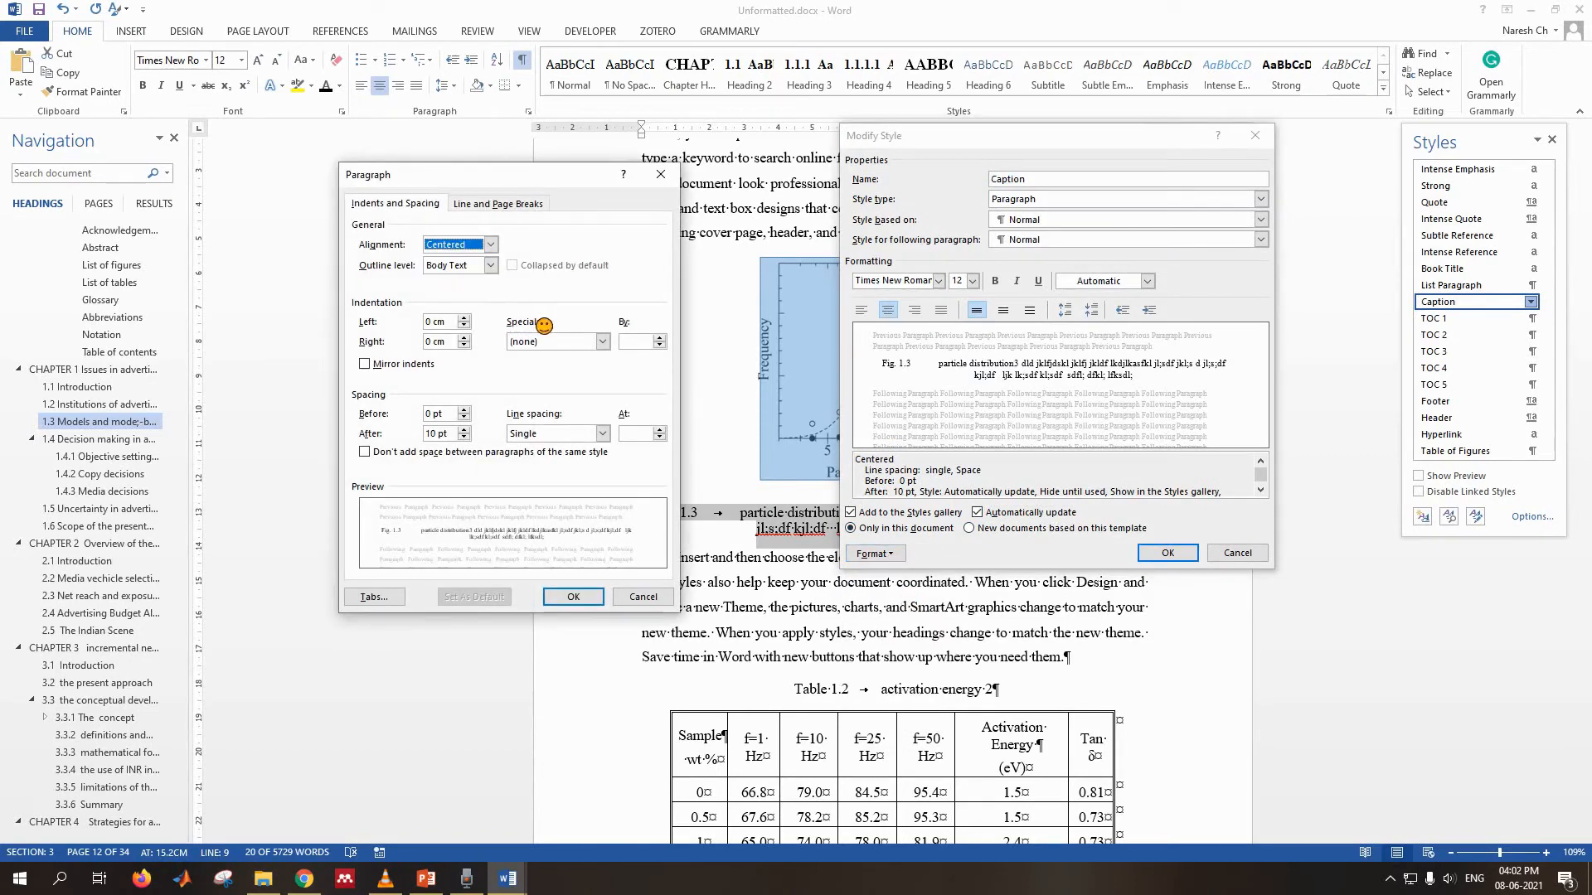
left_click(553, 348)
left_click(548, 380)
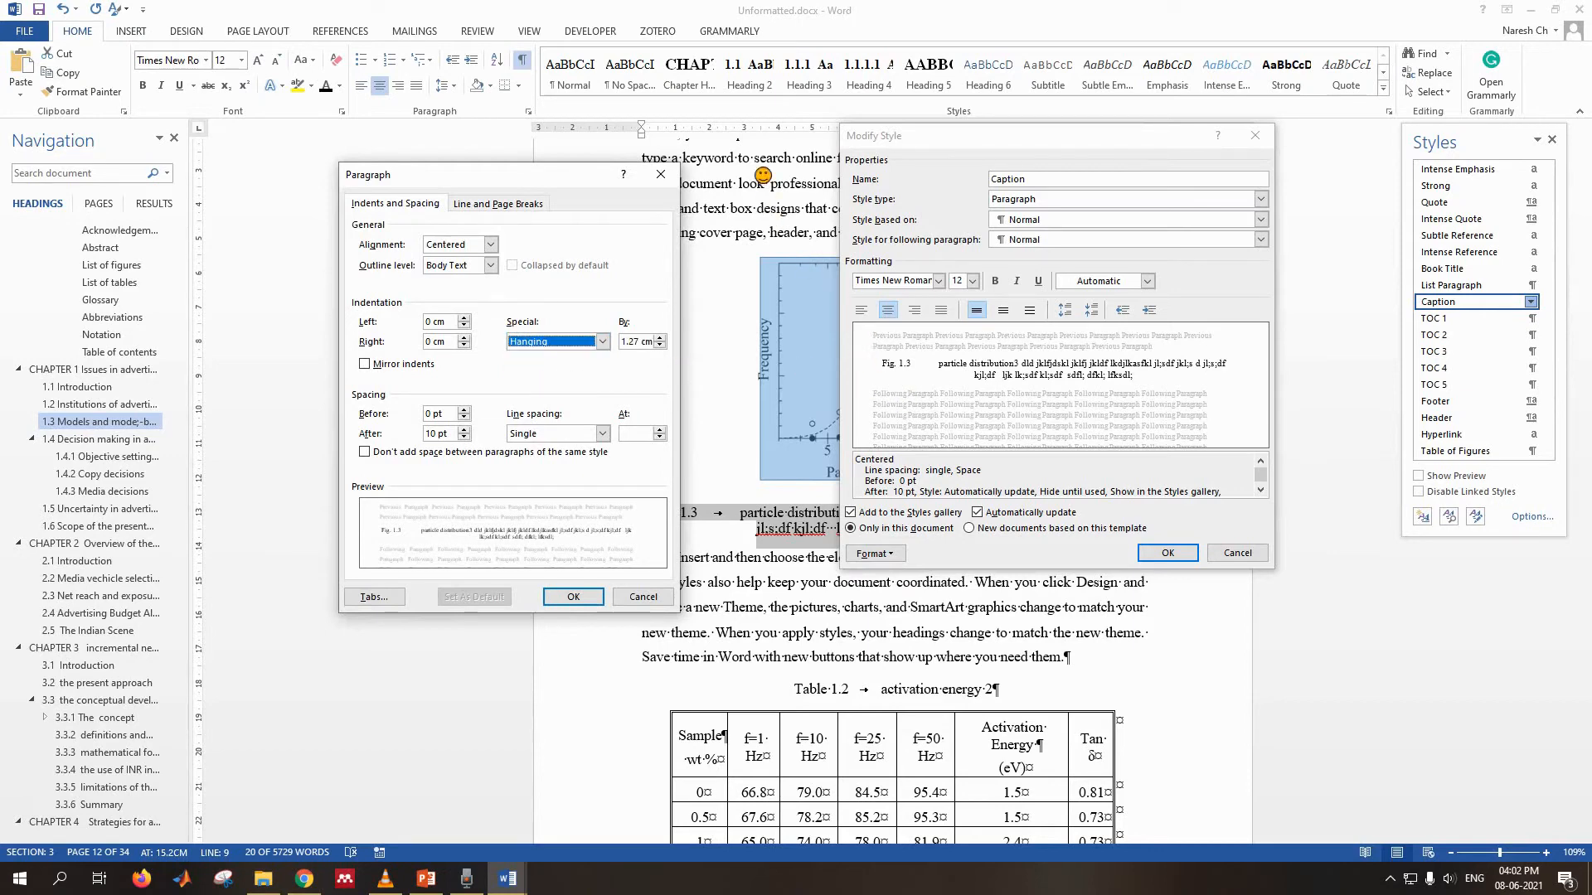
key("Tab")
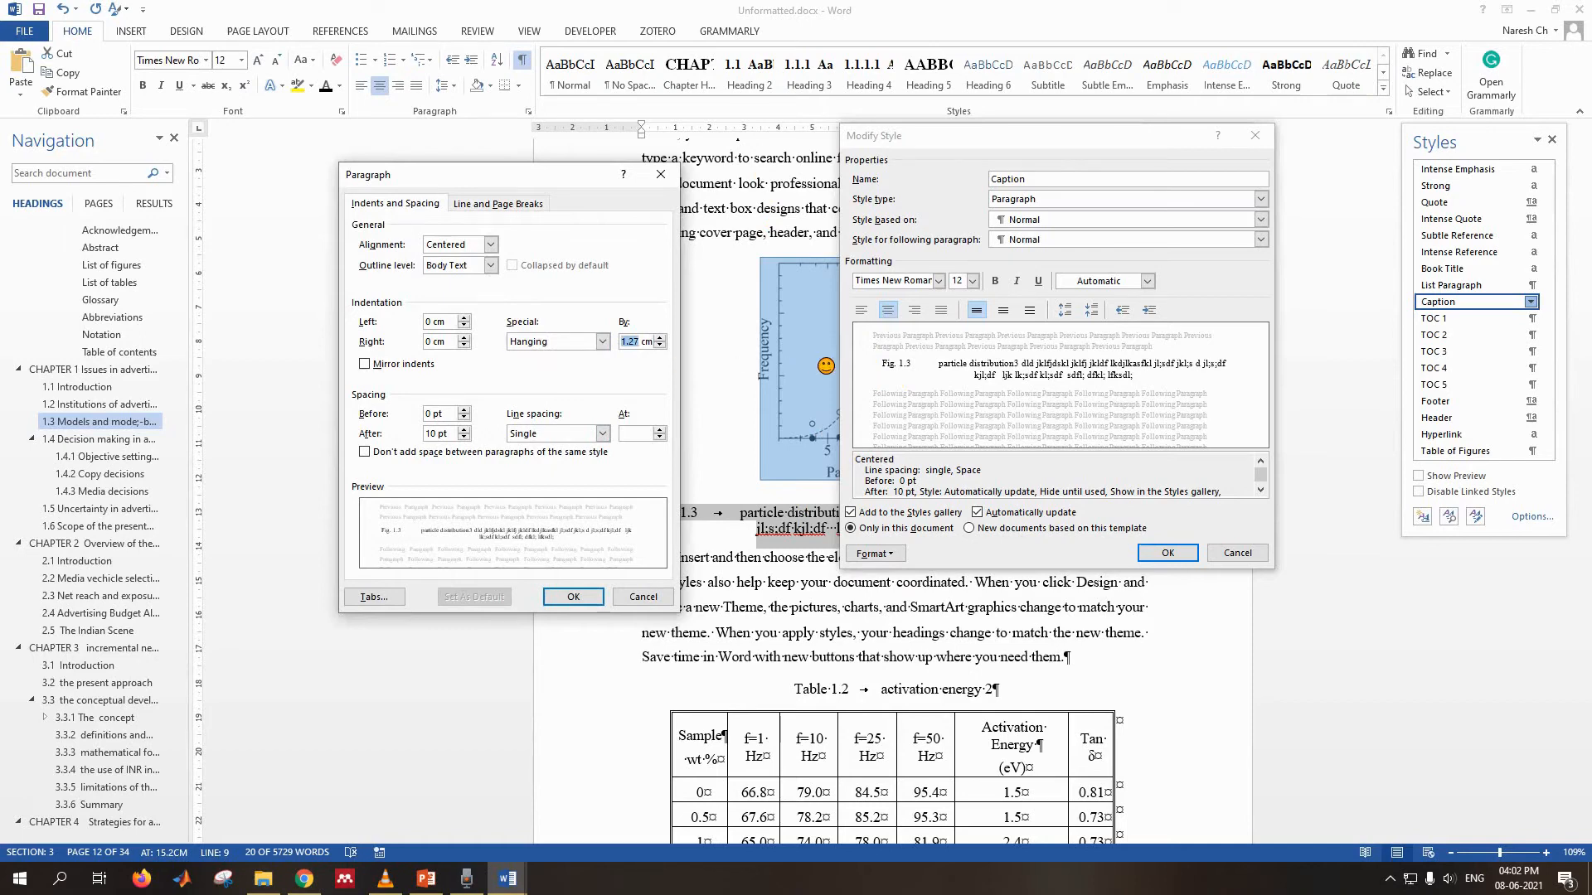
type("3")
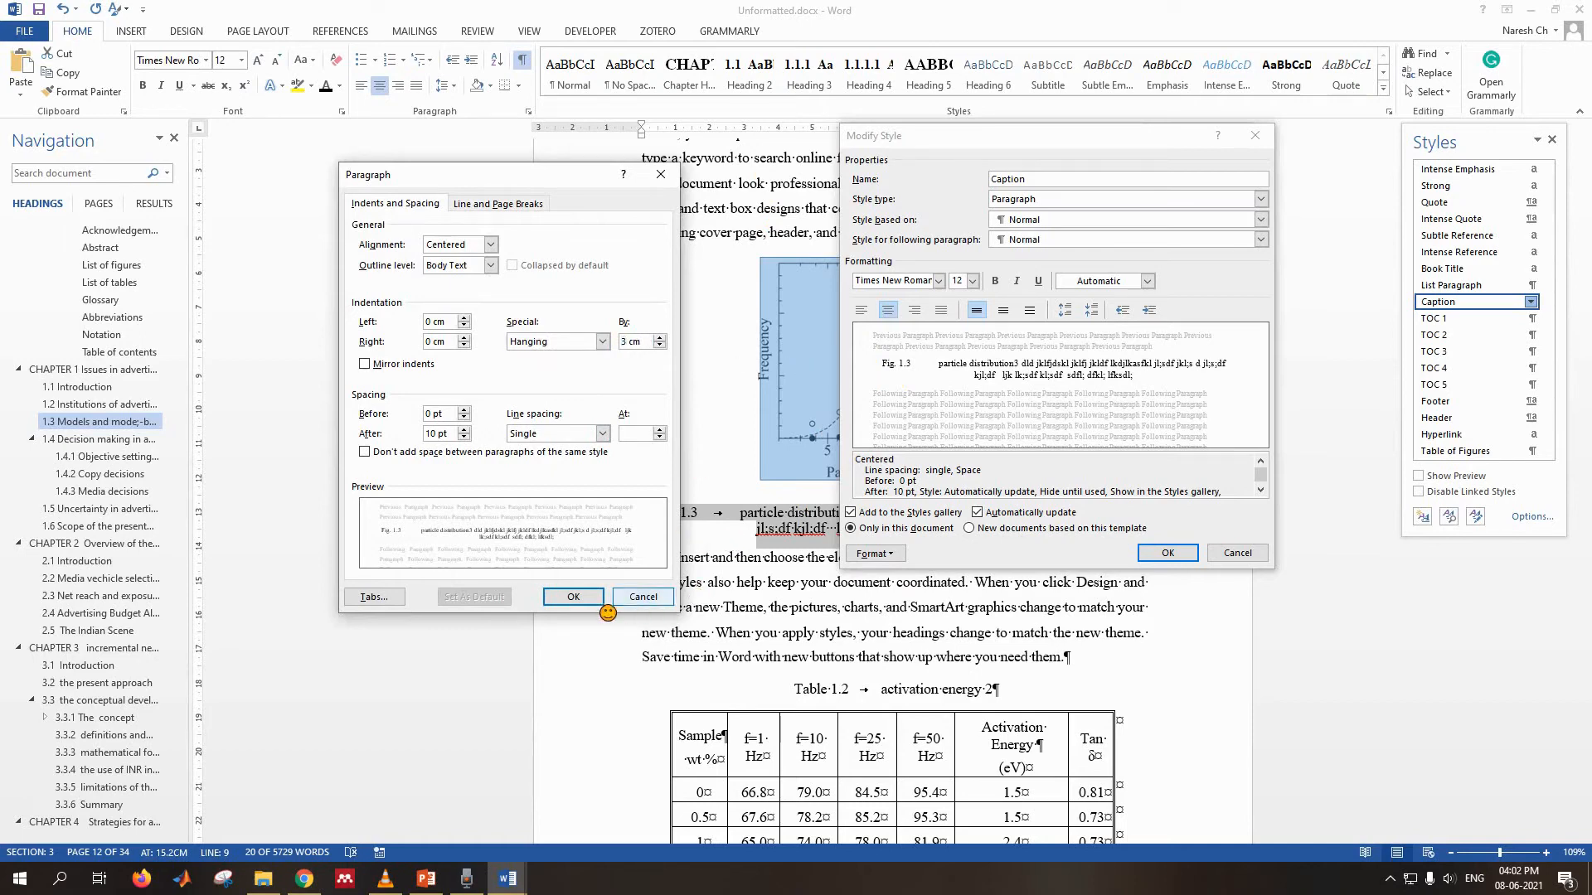
left_click(573, 597)
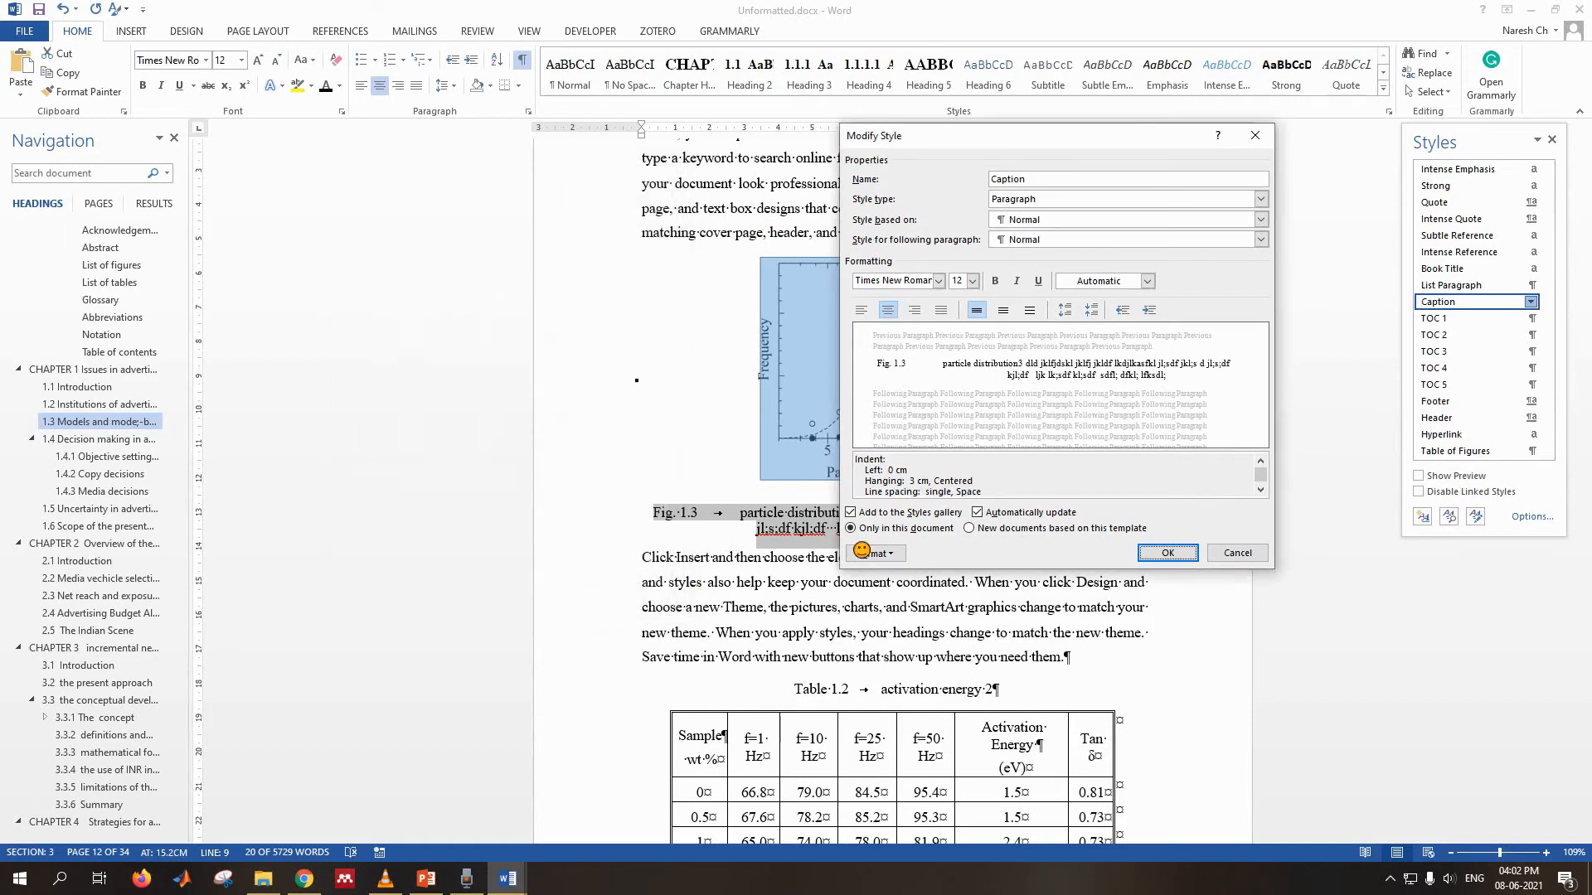
left_click(1169, 553)
scroll(838, 530, "down", 5)
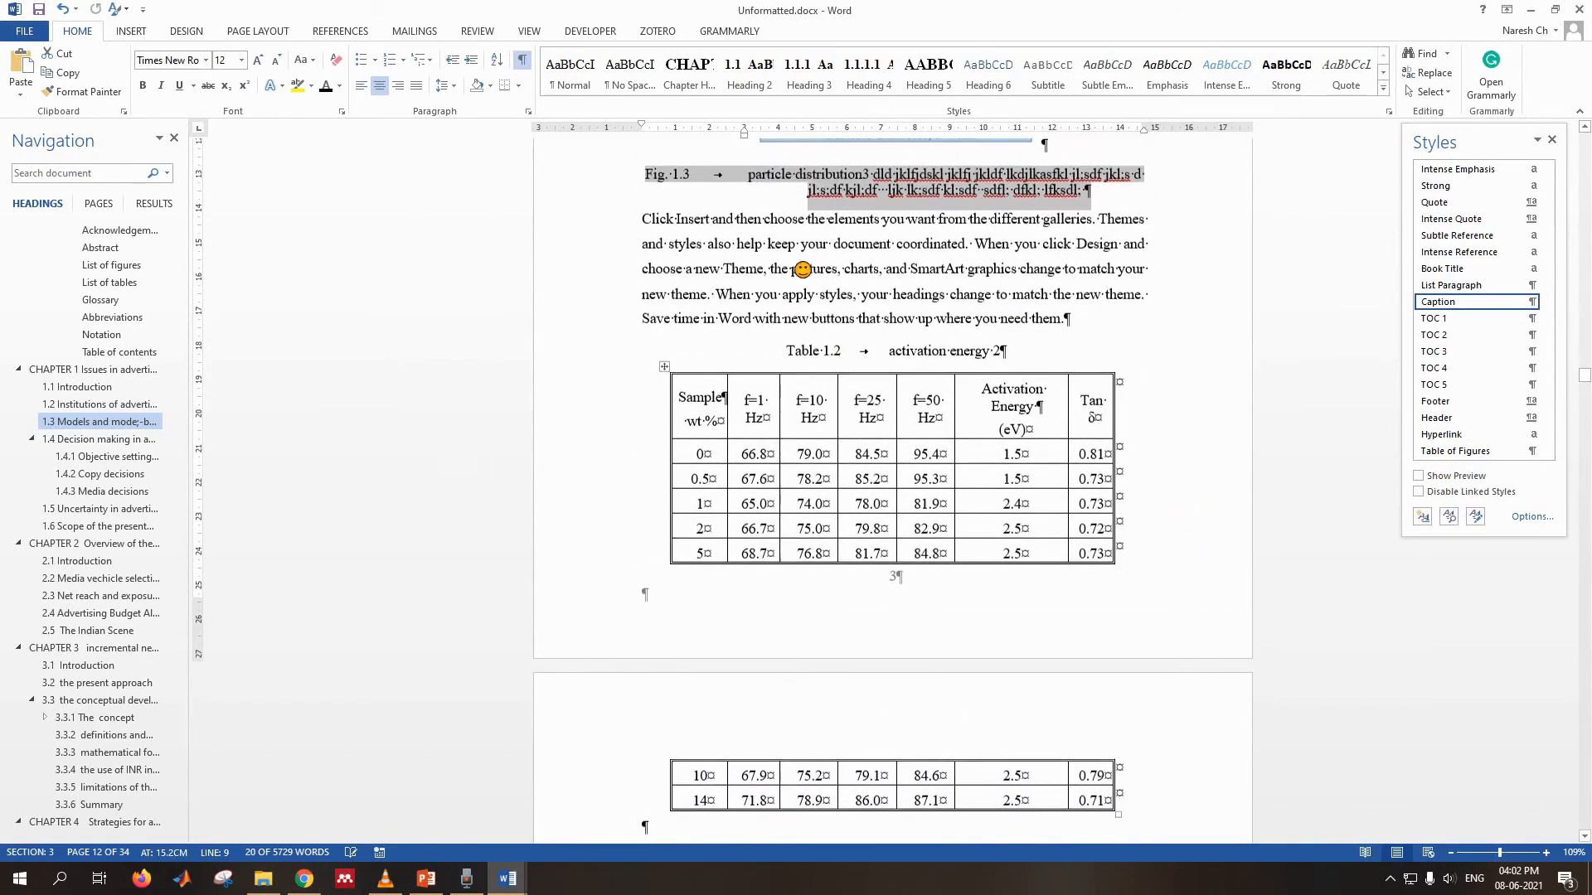
- Set the Caption style's hanging indent to 2 cm and apply it to the captions
scroll(787, 215, "up", 1)
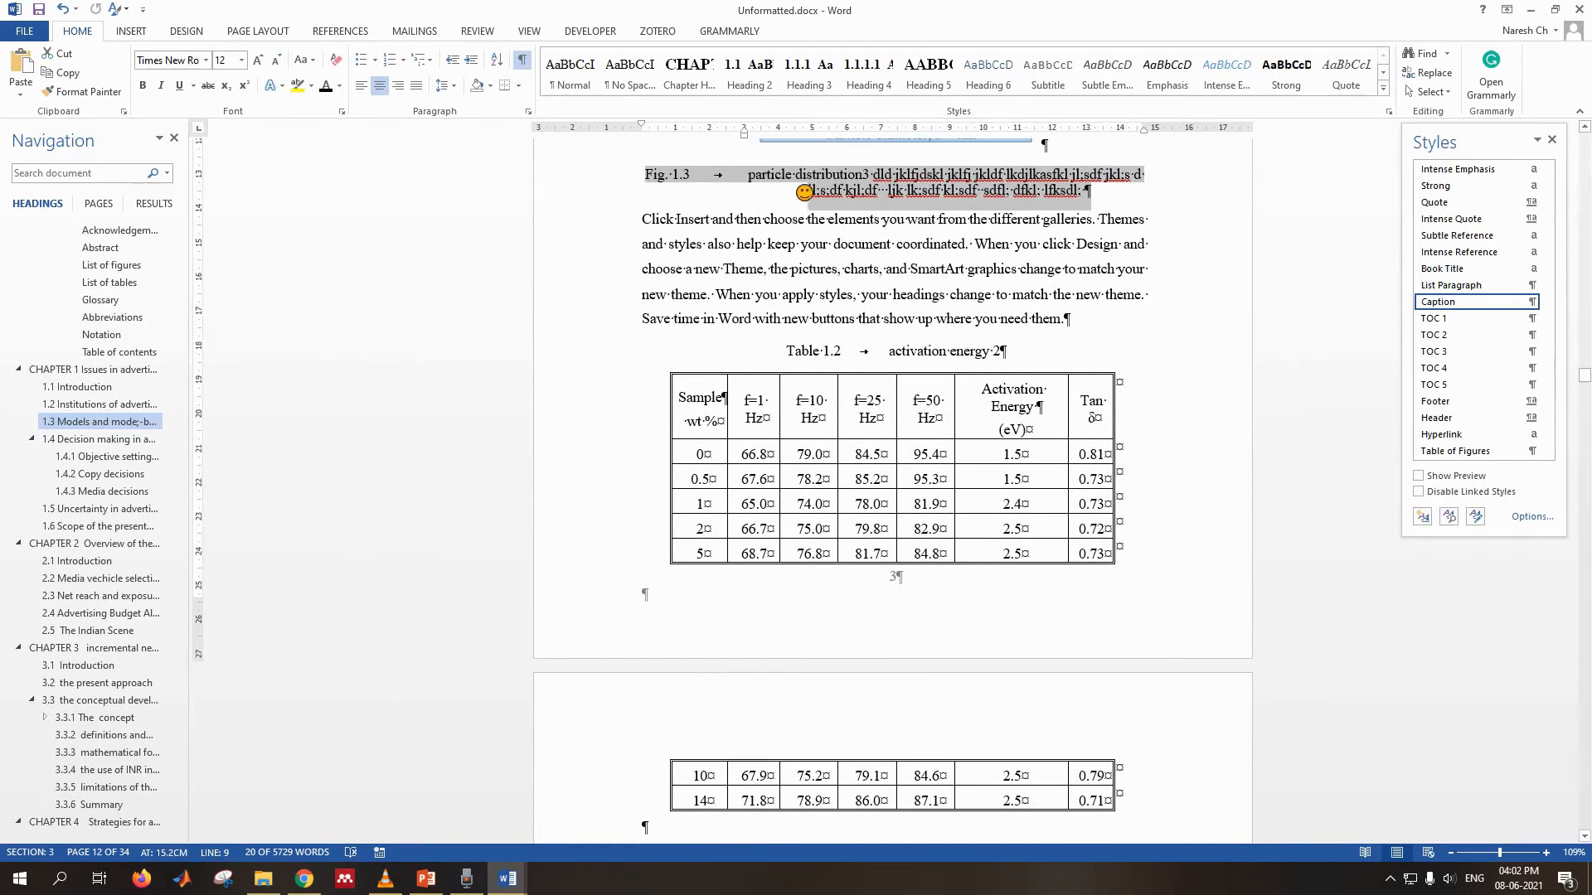
left_click(1530, 302)
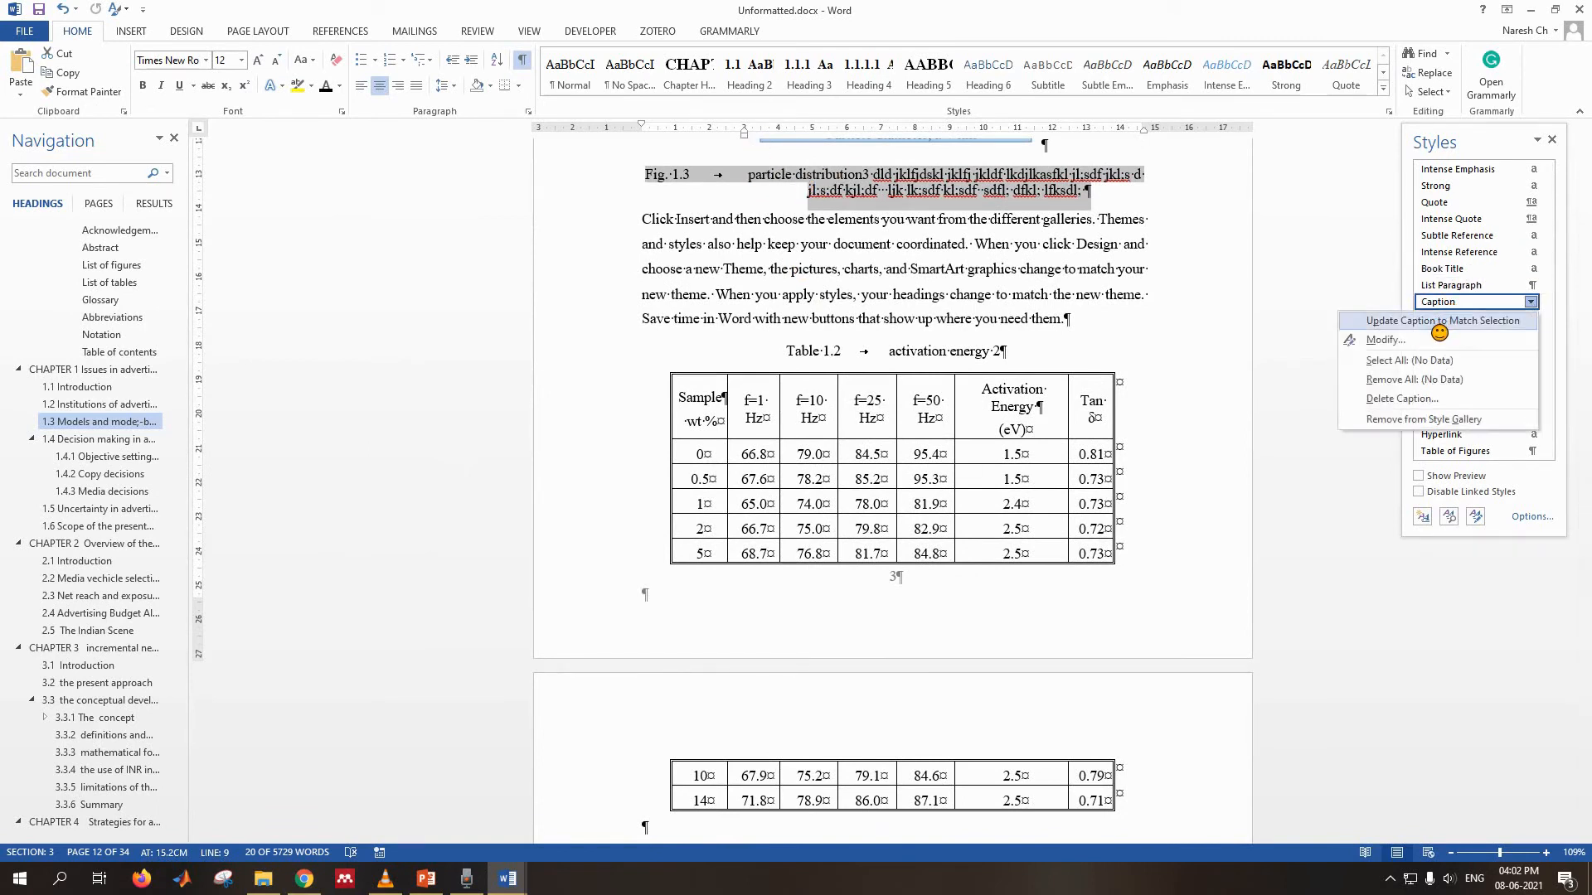
left_click(1432, 345)
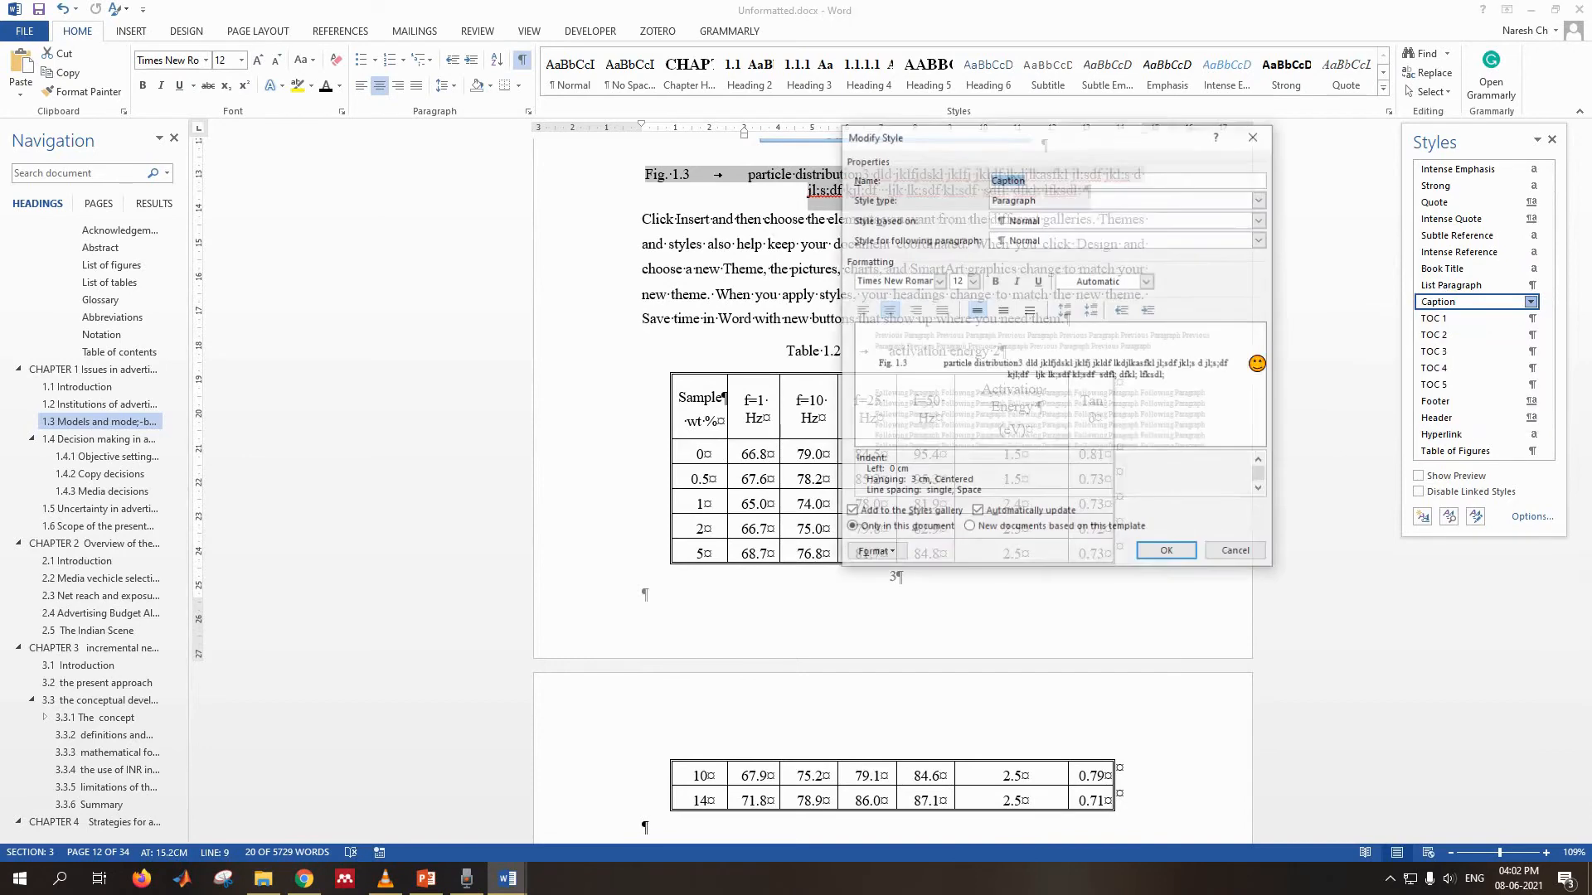
left_click(880, 555)
left_click(895, 592)
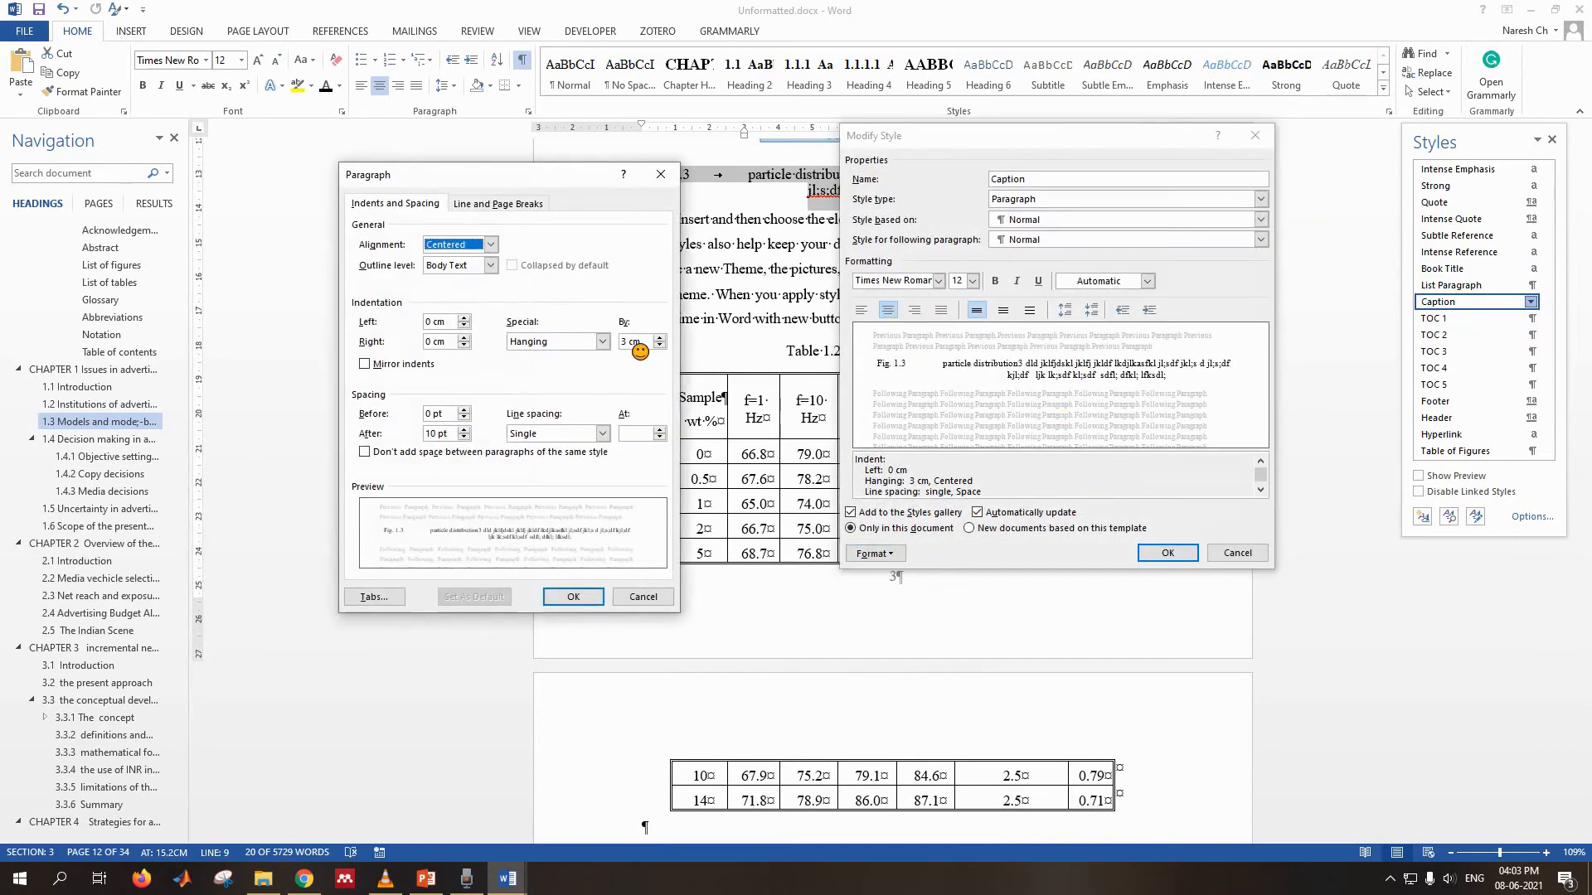
left_click(631, 345)
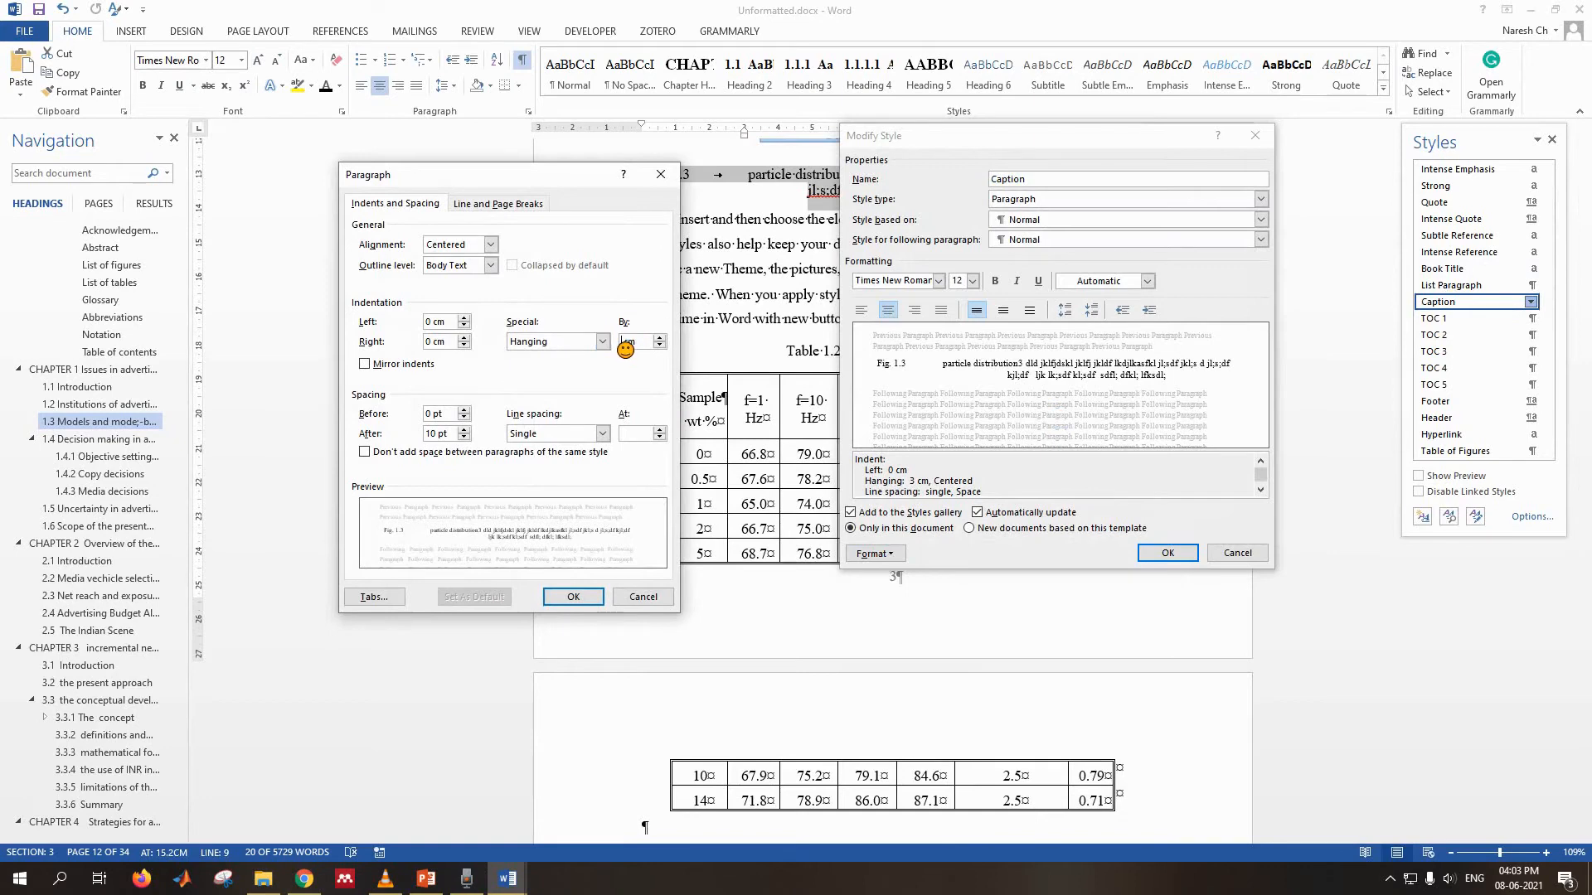
type("2")
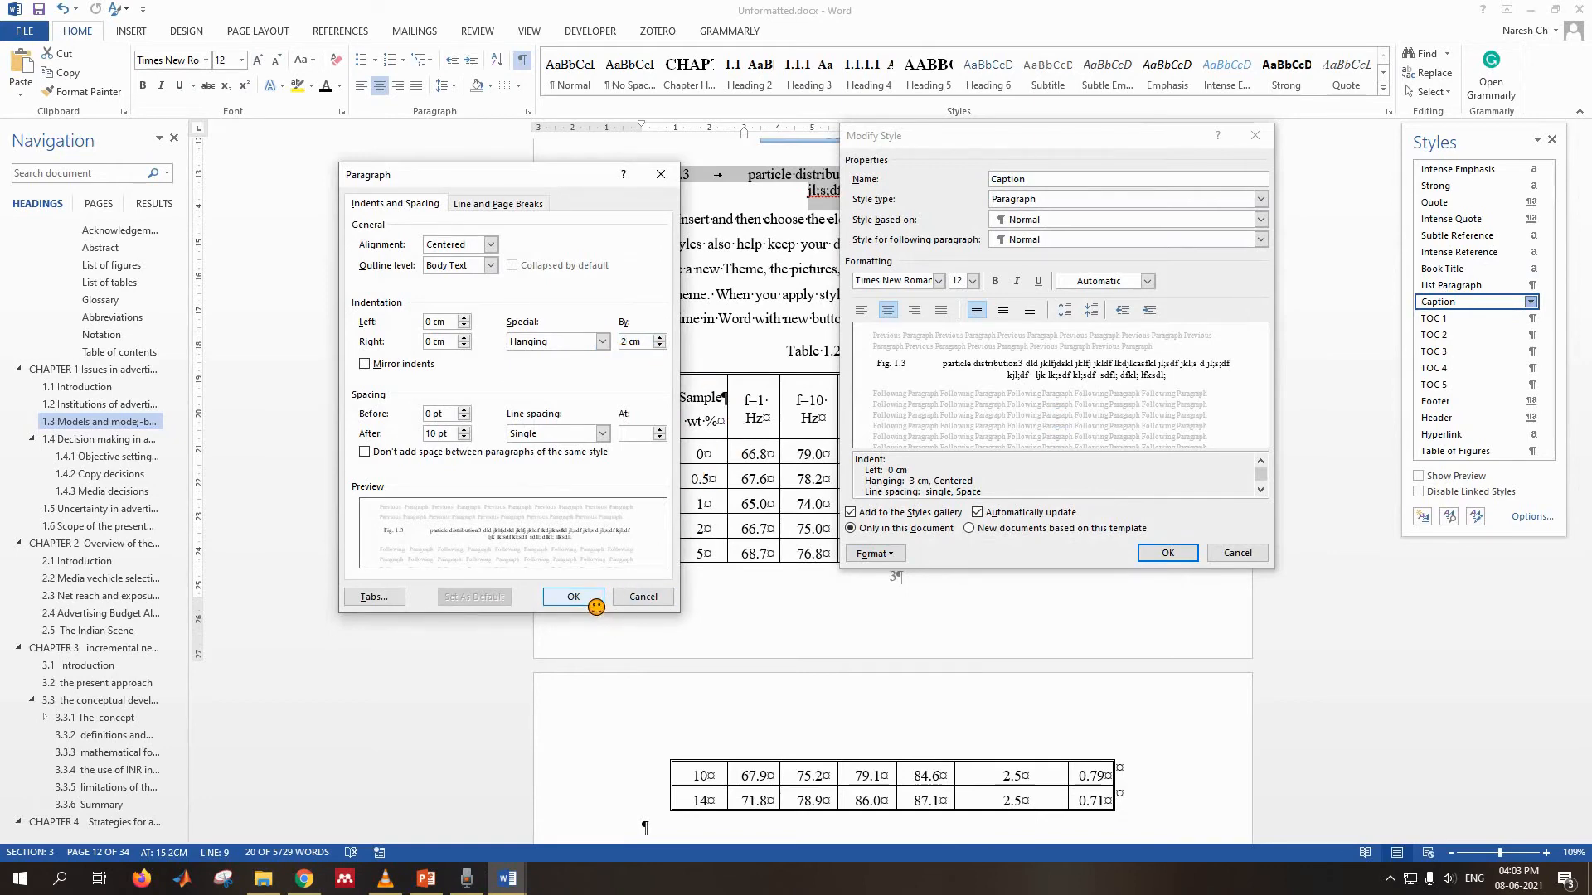
left_click(573, 597)
left_click(1167, 552)
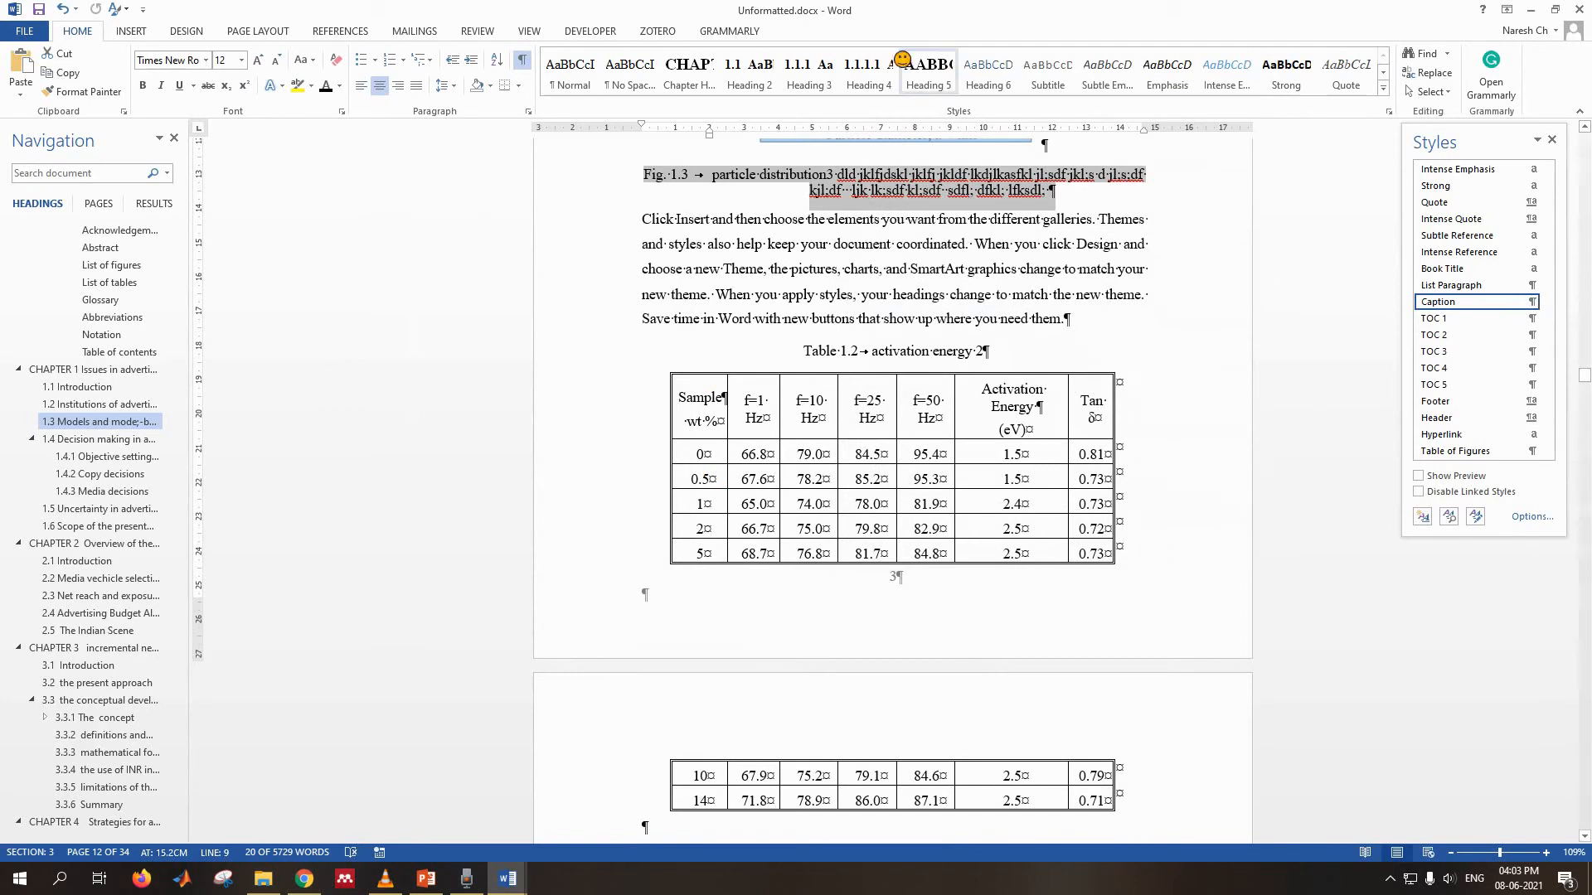
- Justify the Fig. 1.3 caption so the automatically updating Caption style adopts this alignment
left_click(416, 86)
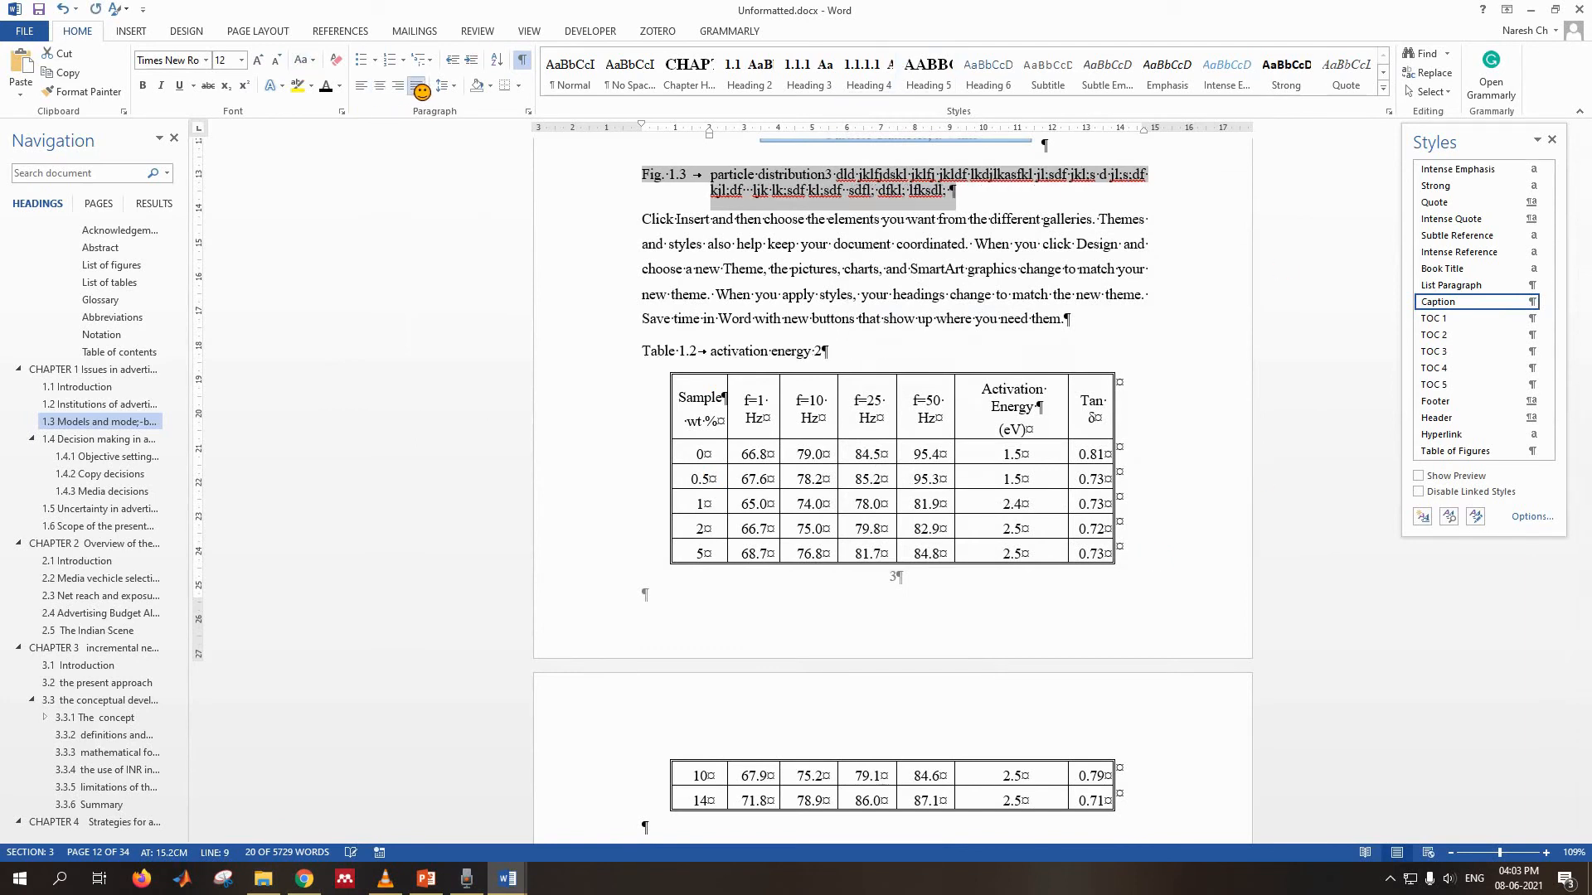
left_click(828, 221)
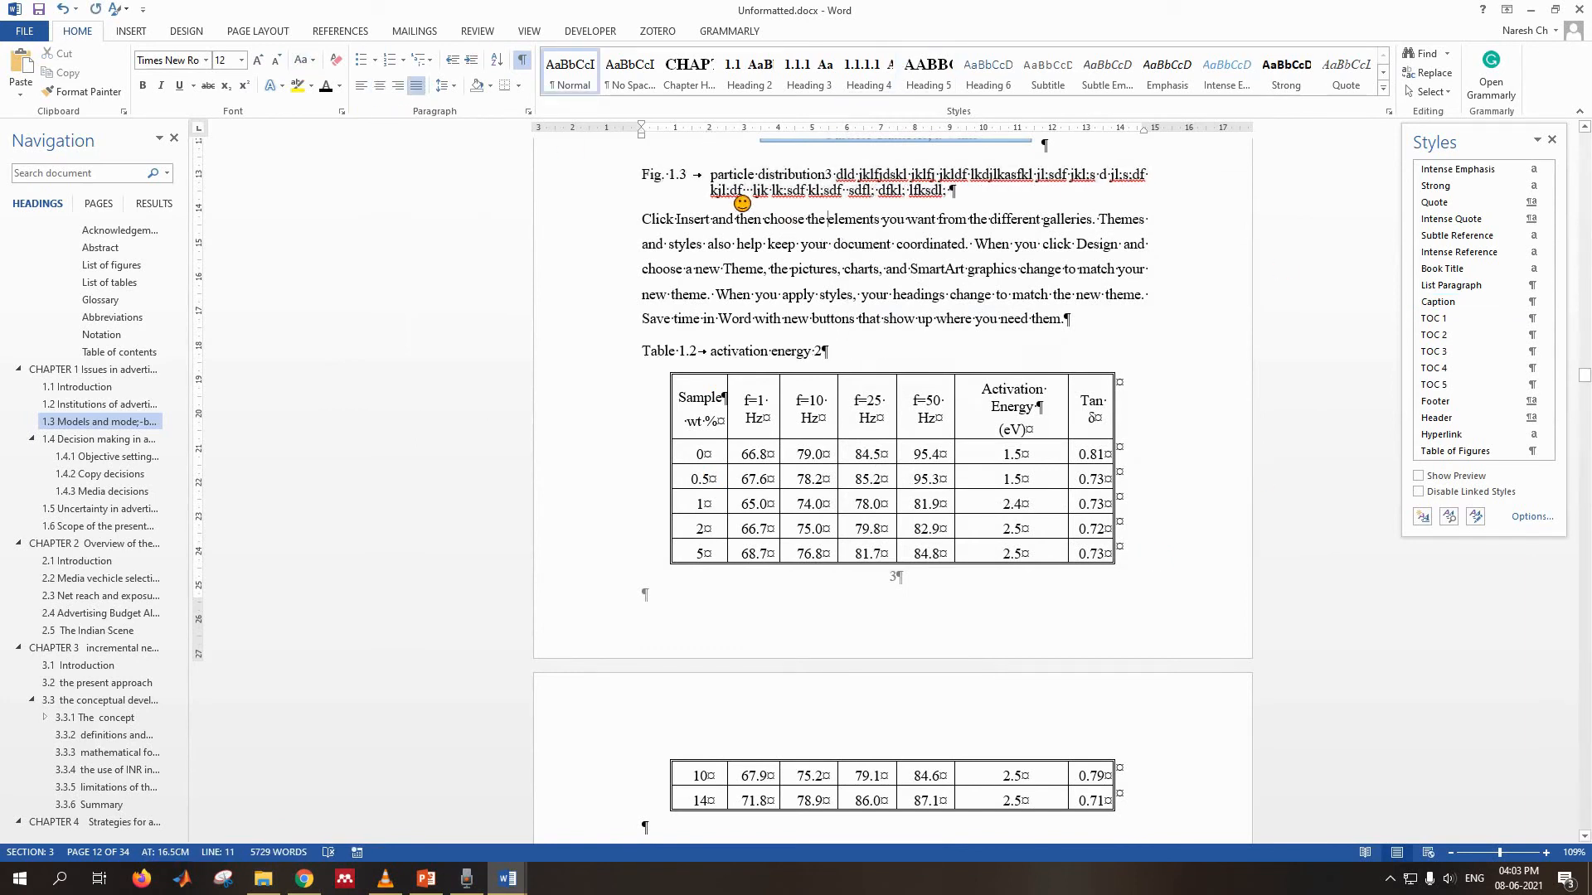
scroll(742, 203, "up", 1)
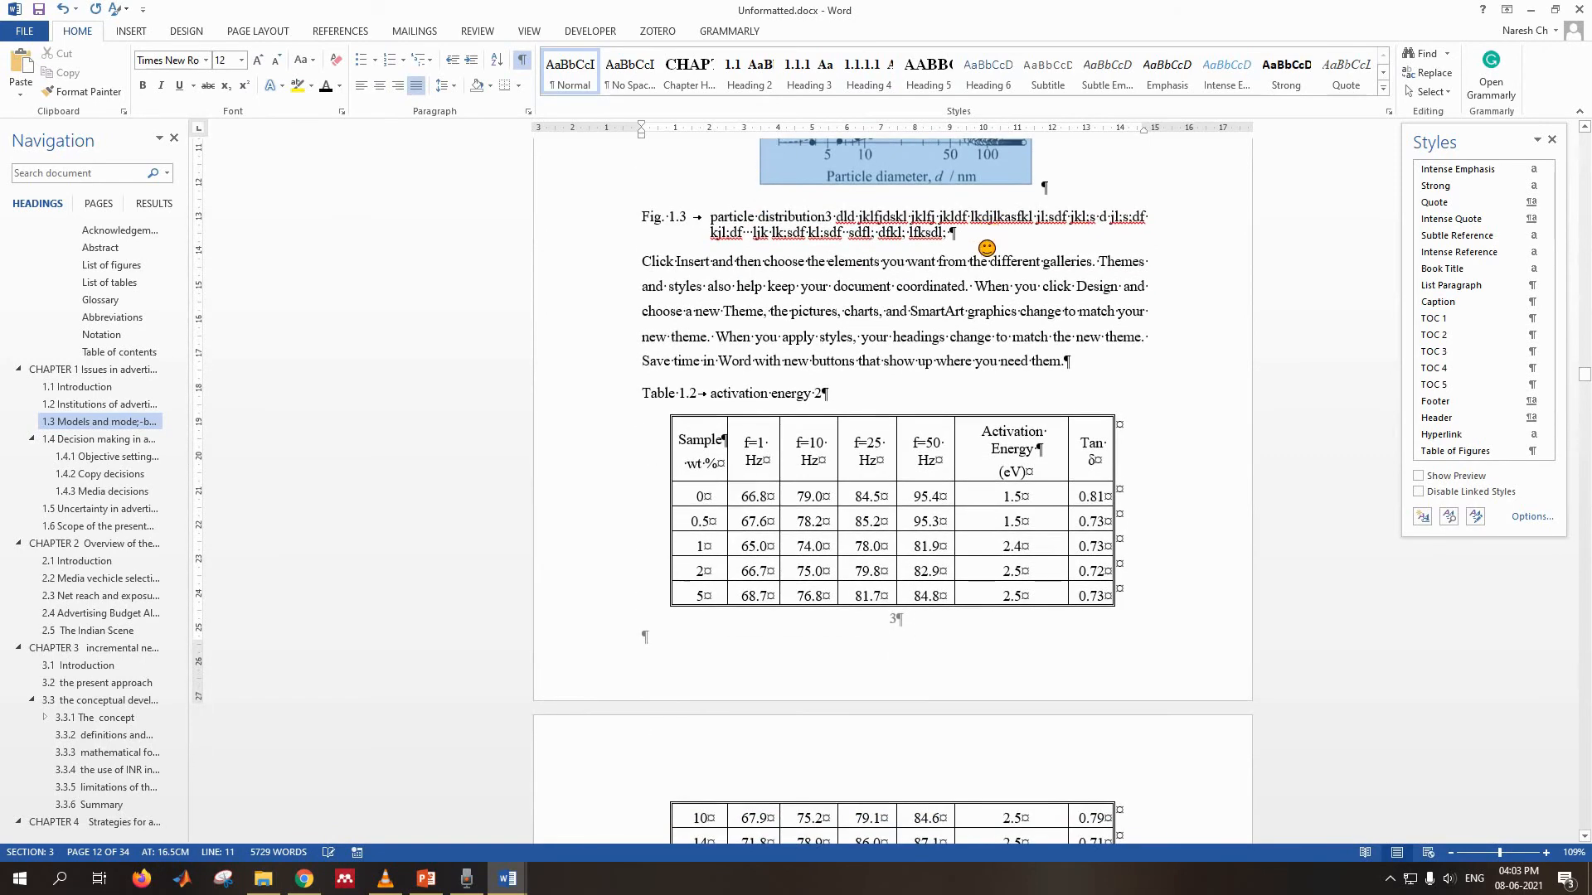
- Modify the Caption style from the Fig. 1.3 caption, giving its paragraphs a 3 cm hanging indent
left_click_drag(952, 235, 635, 213)
left_click(775, 234)
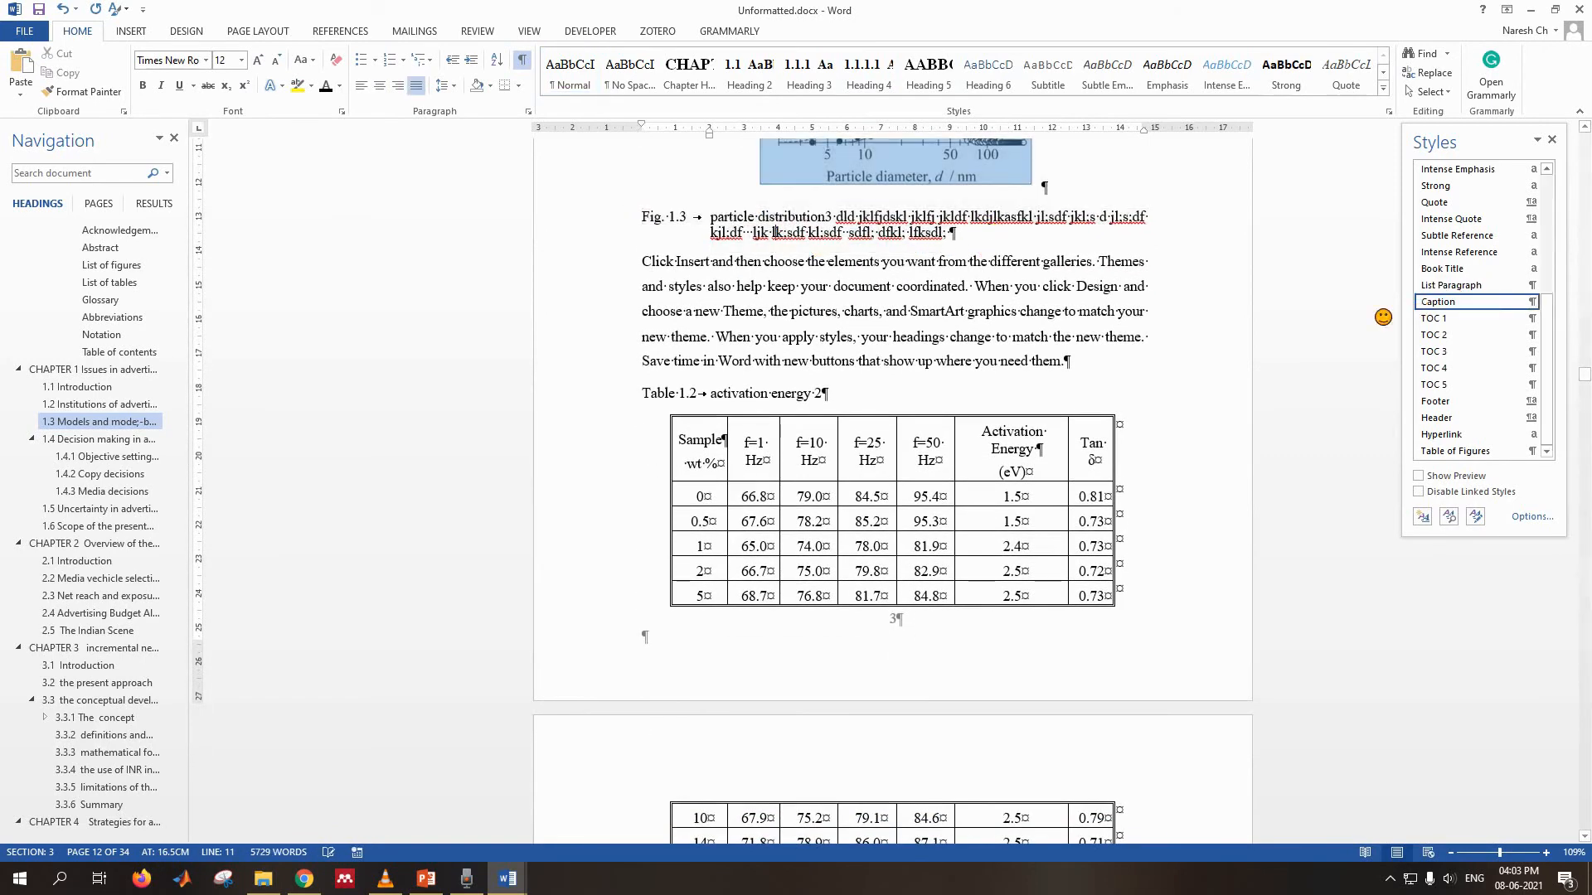
right_click(1487, 308)
left_click(1487, 306)
right_click(1458, 307)
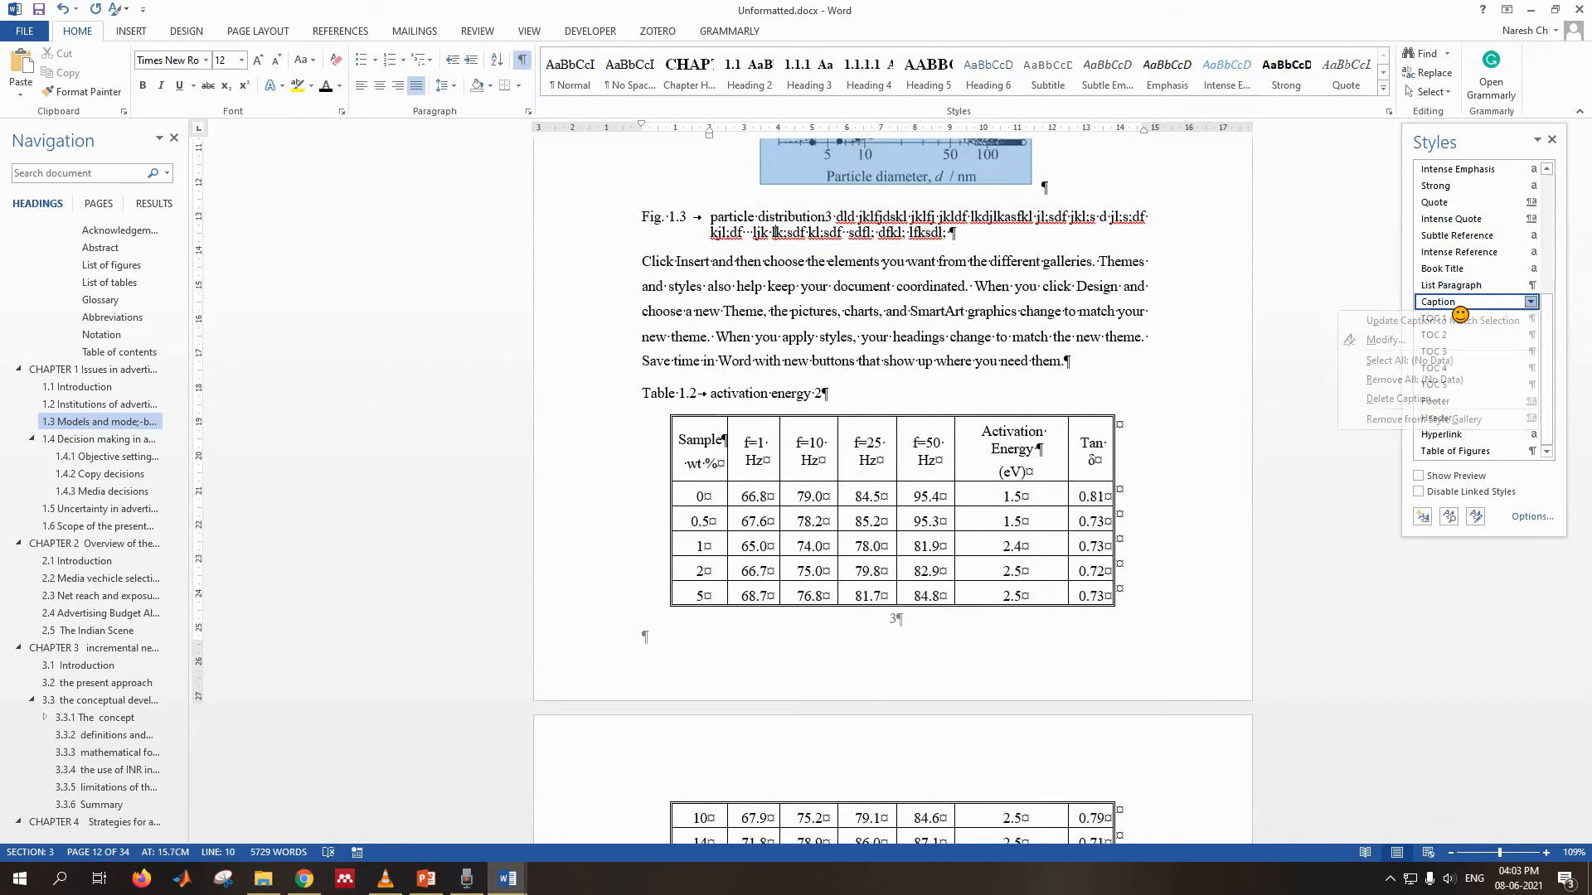
left_click(1452, 340)
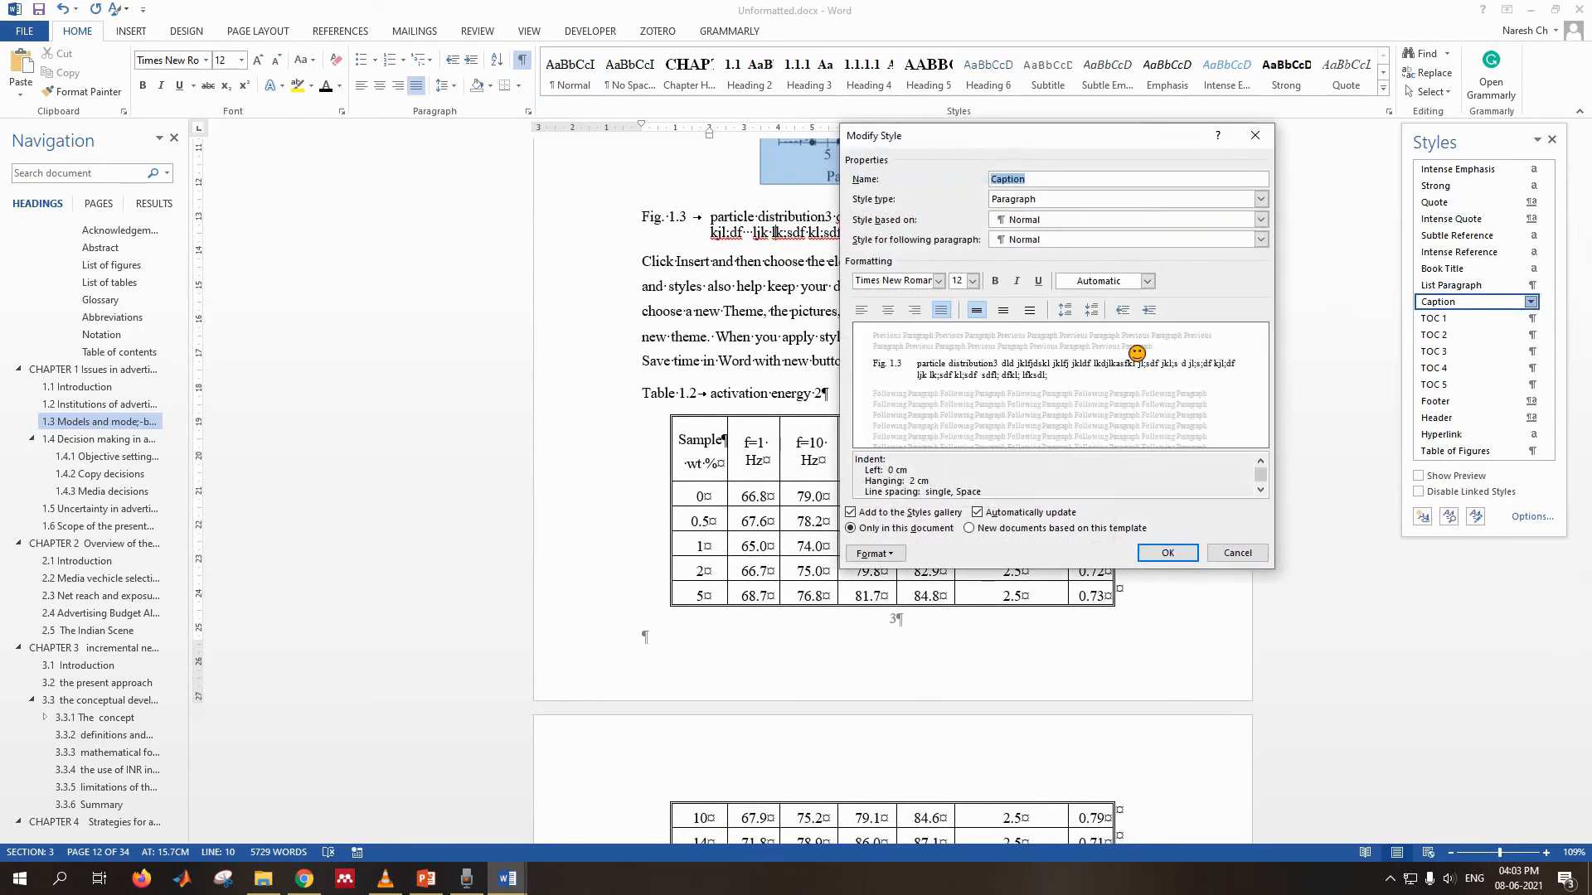
left_click(873, 553)
left_click(885, 590)
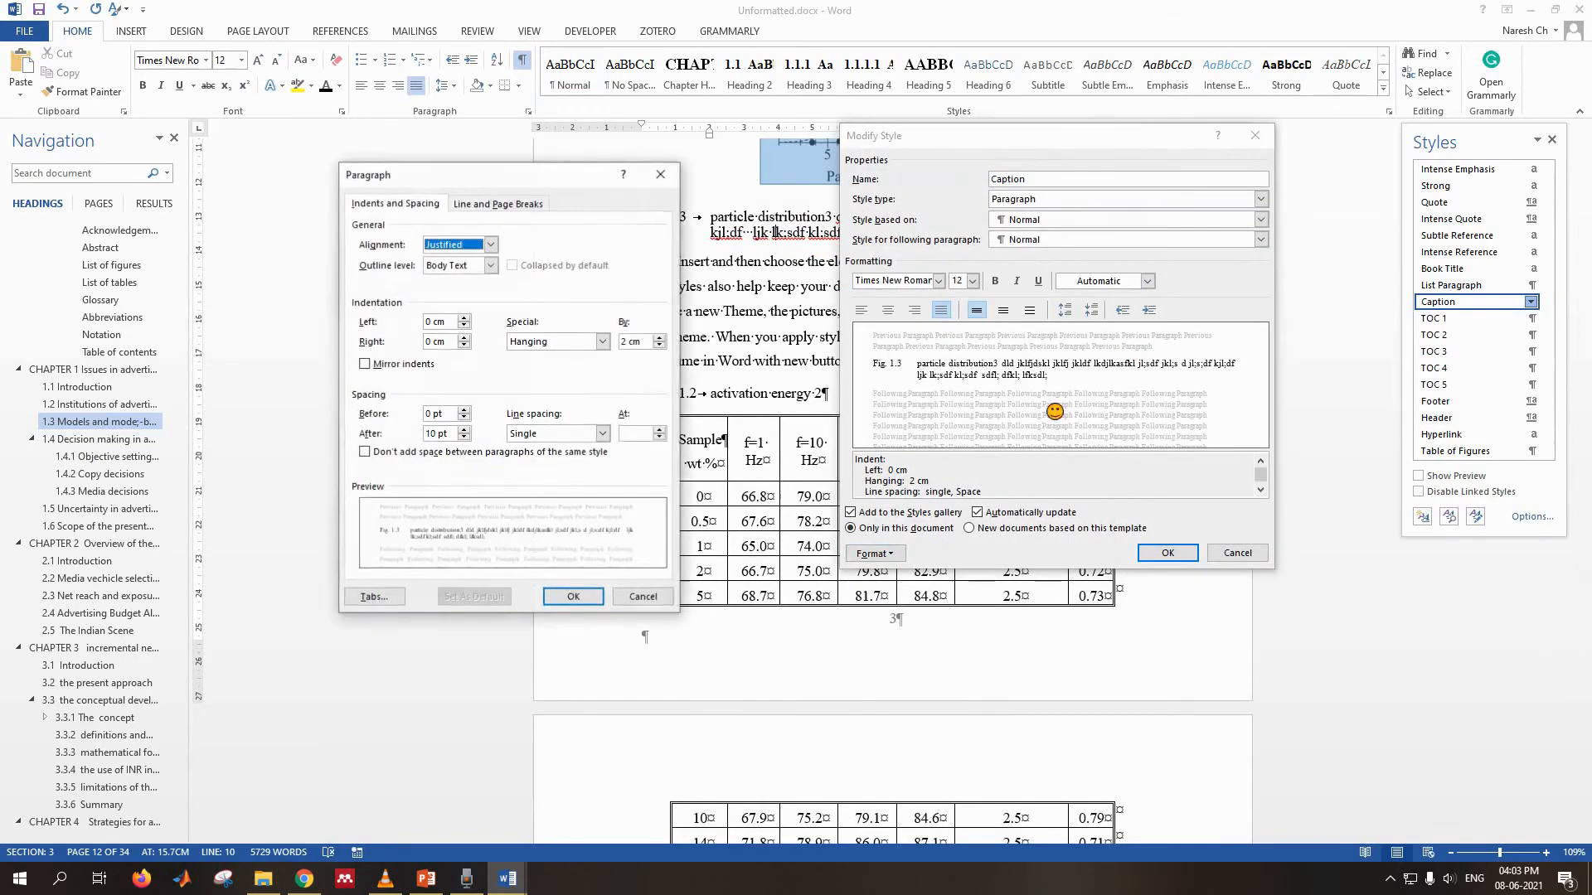
left_click_drag(629, 344, 602, 347)
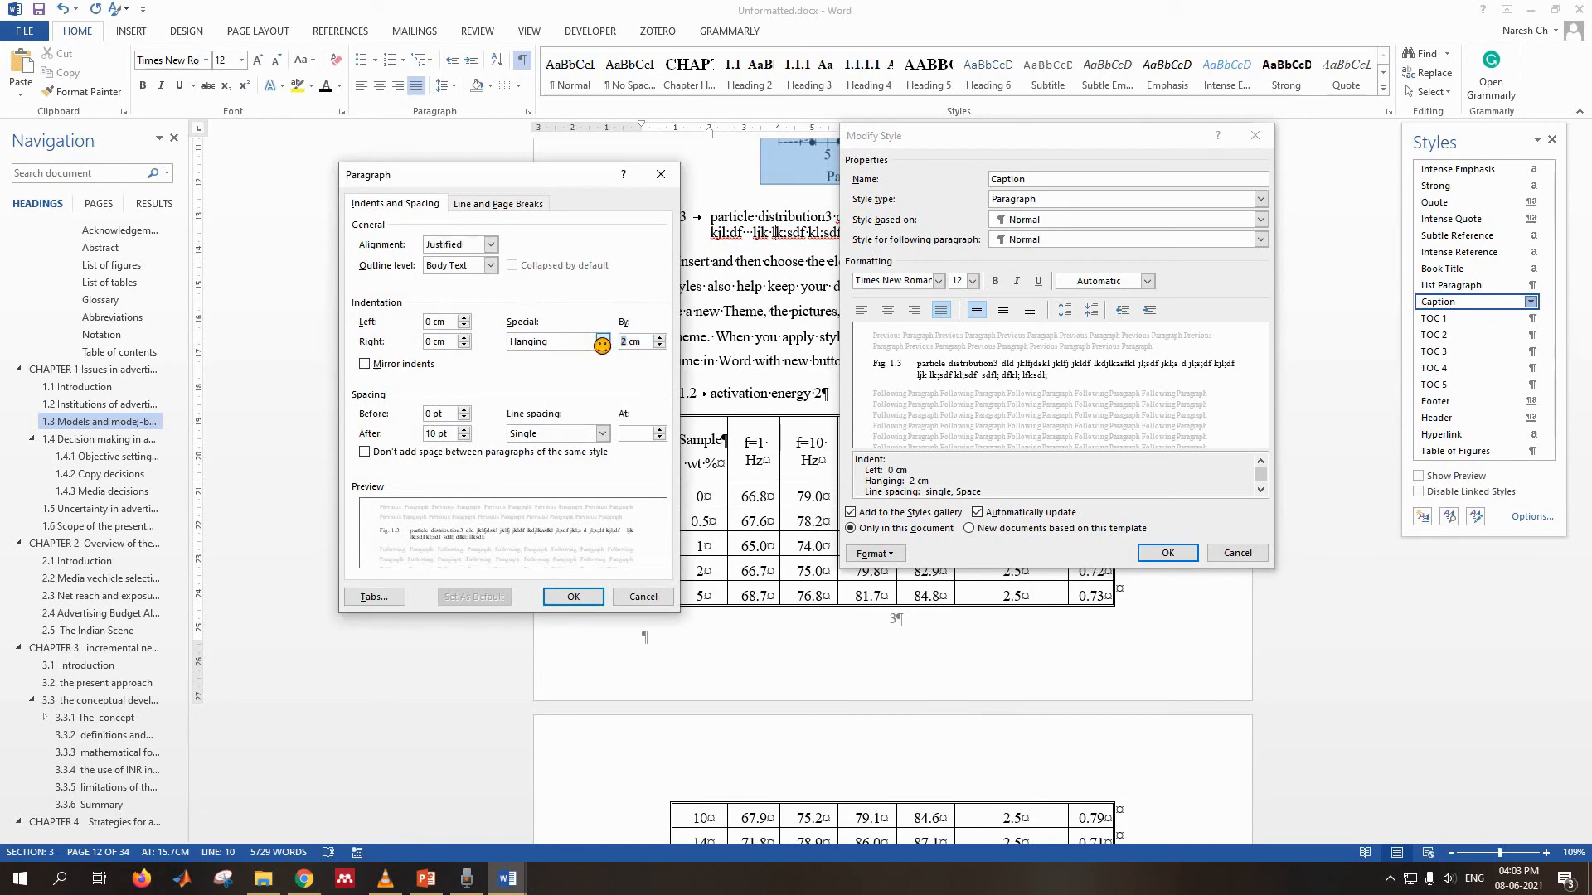
type("3")
left_click(573, 597)
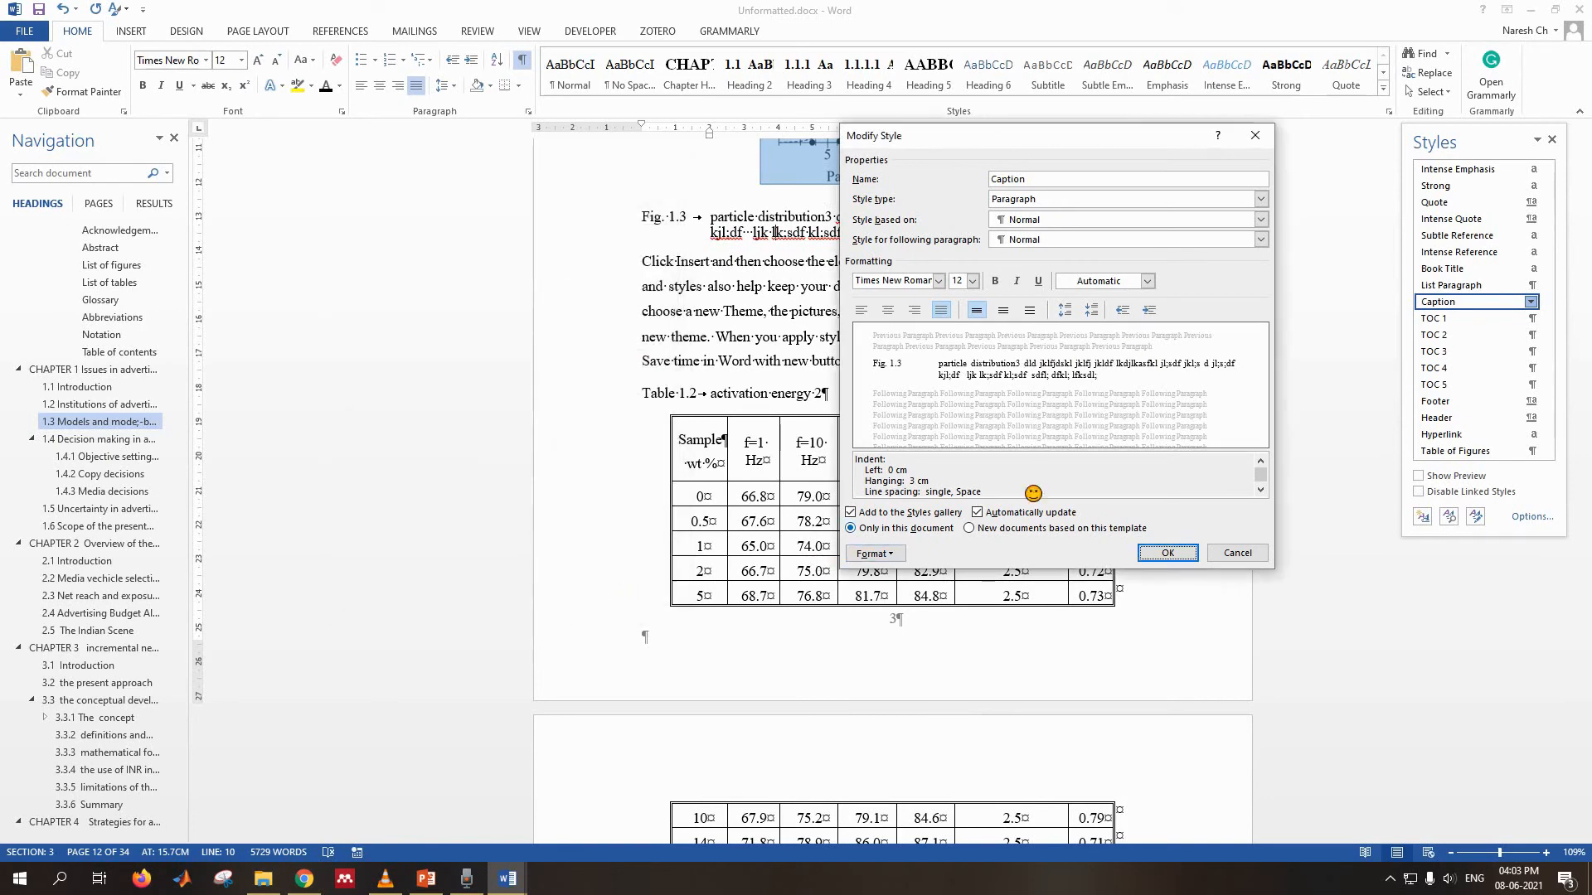
left_click(1167, 553)
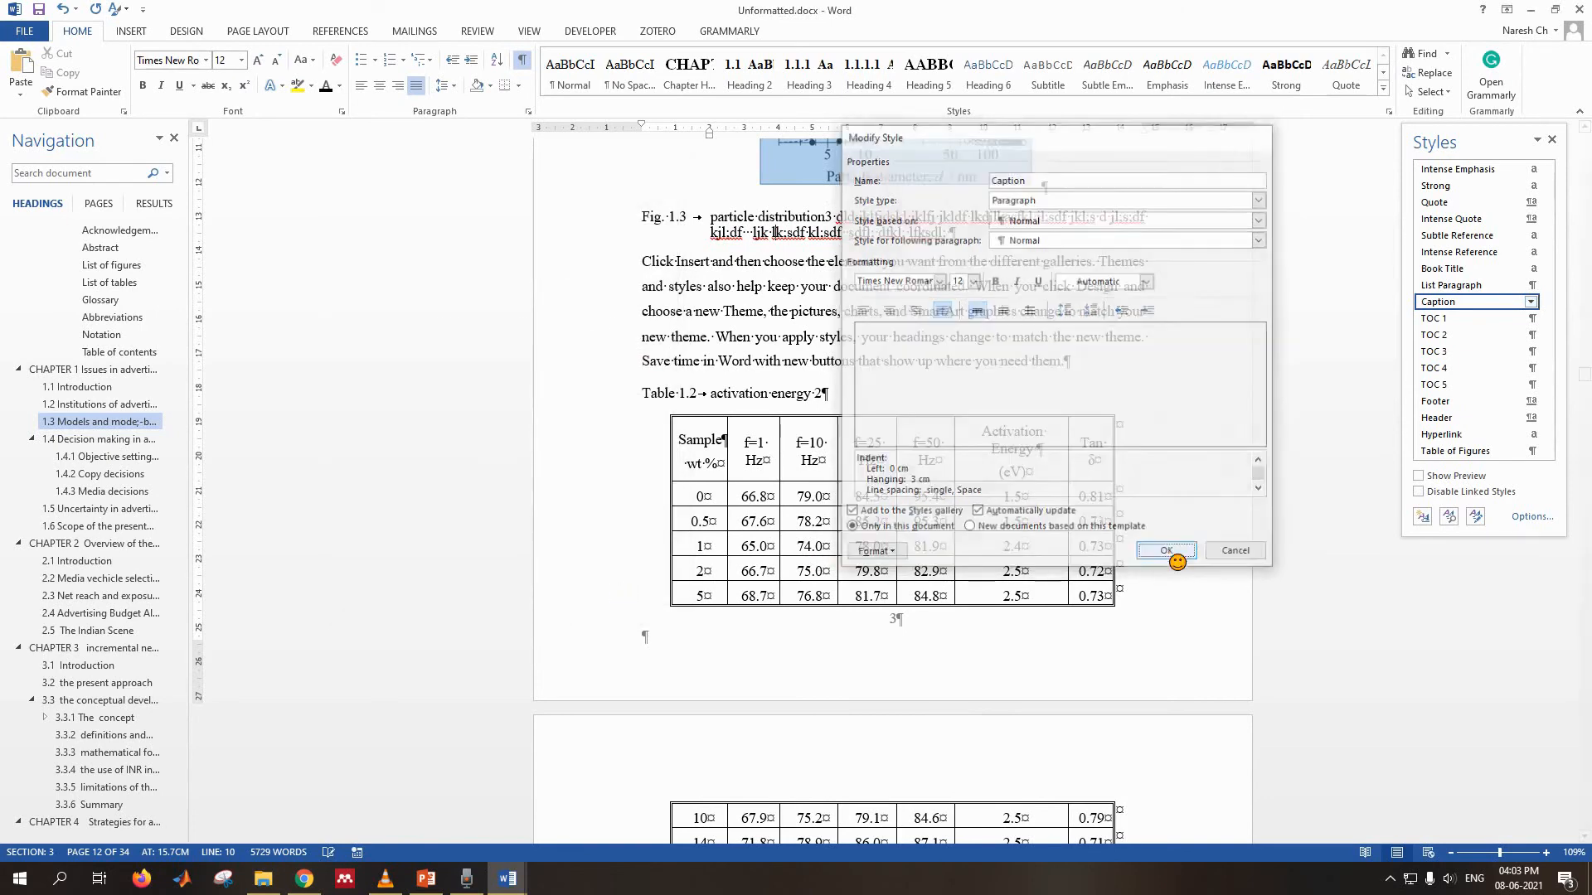
scroll(829, 280, "up", 2)
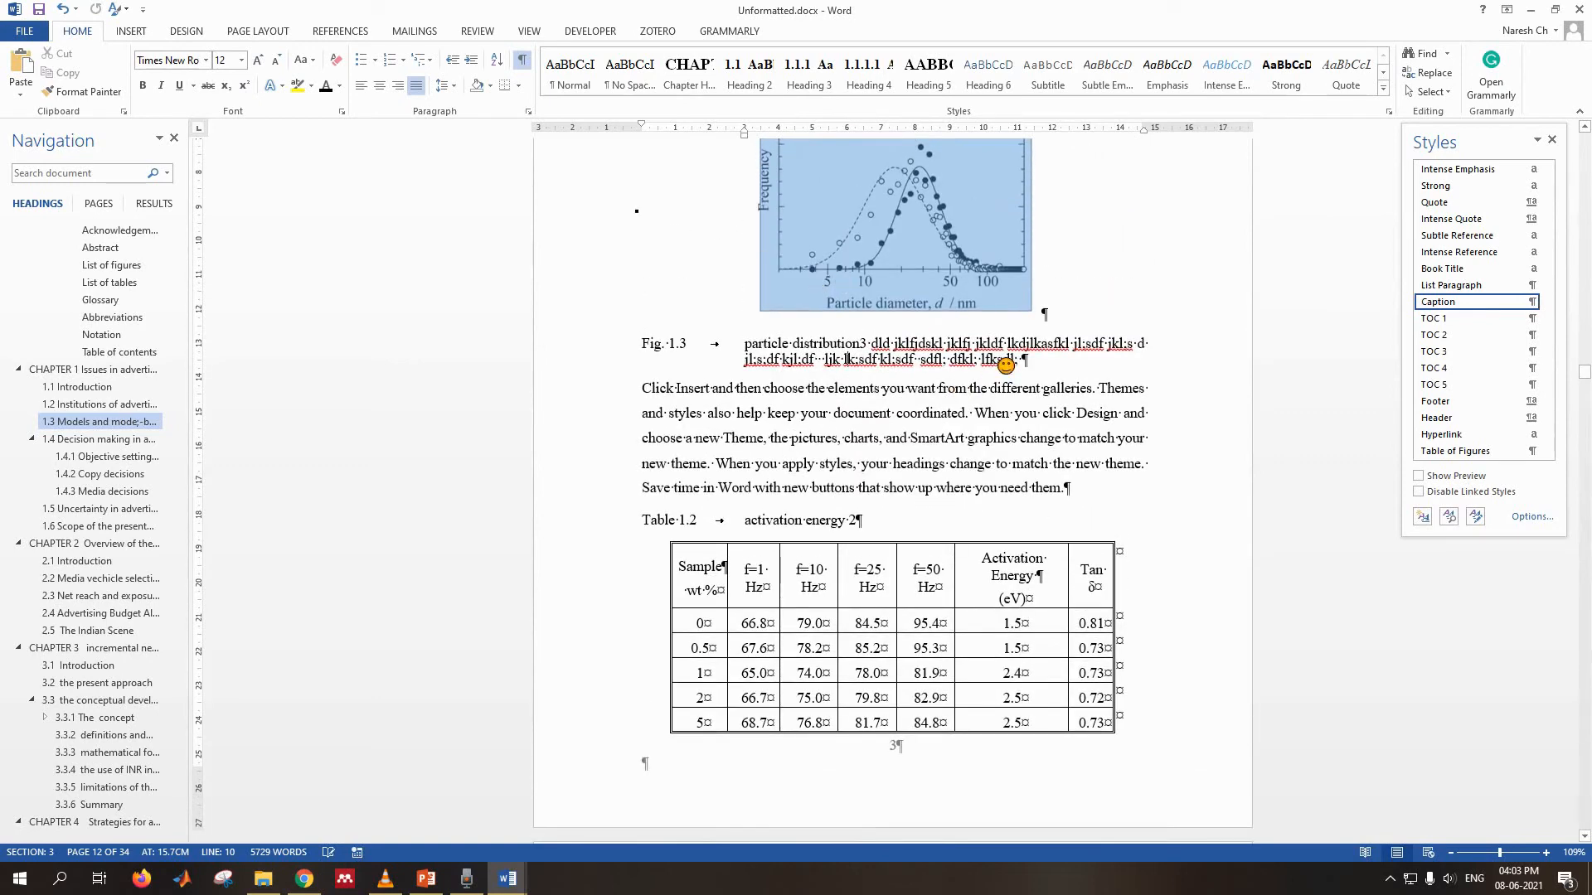
- Select the whole Fig. 1.3 caption and update the Caption style to match it
left_click_drag(1044, 369, 605, 353)
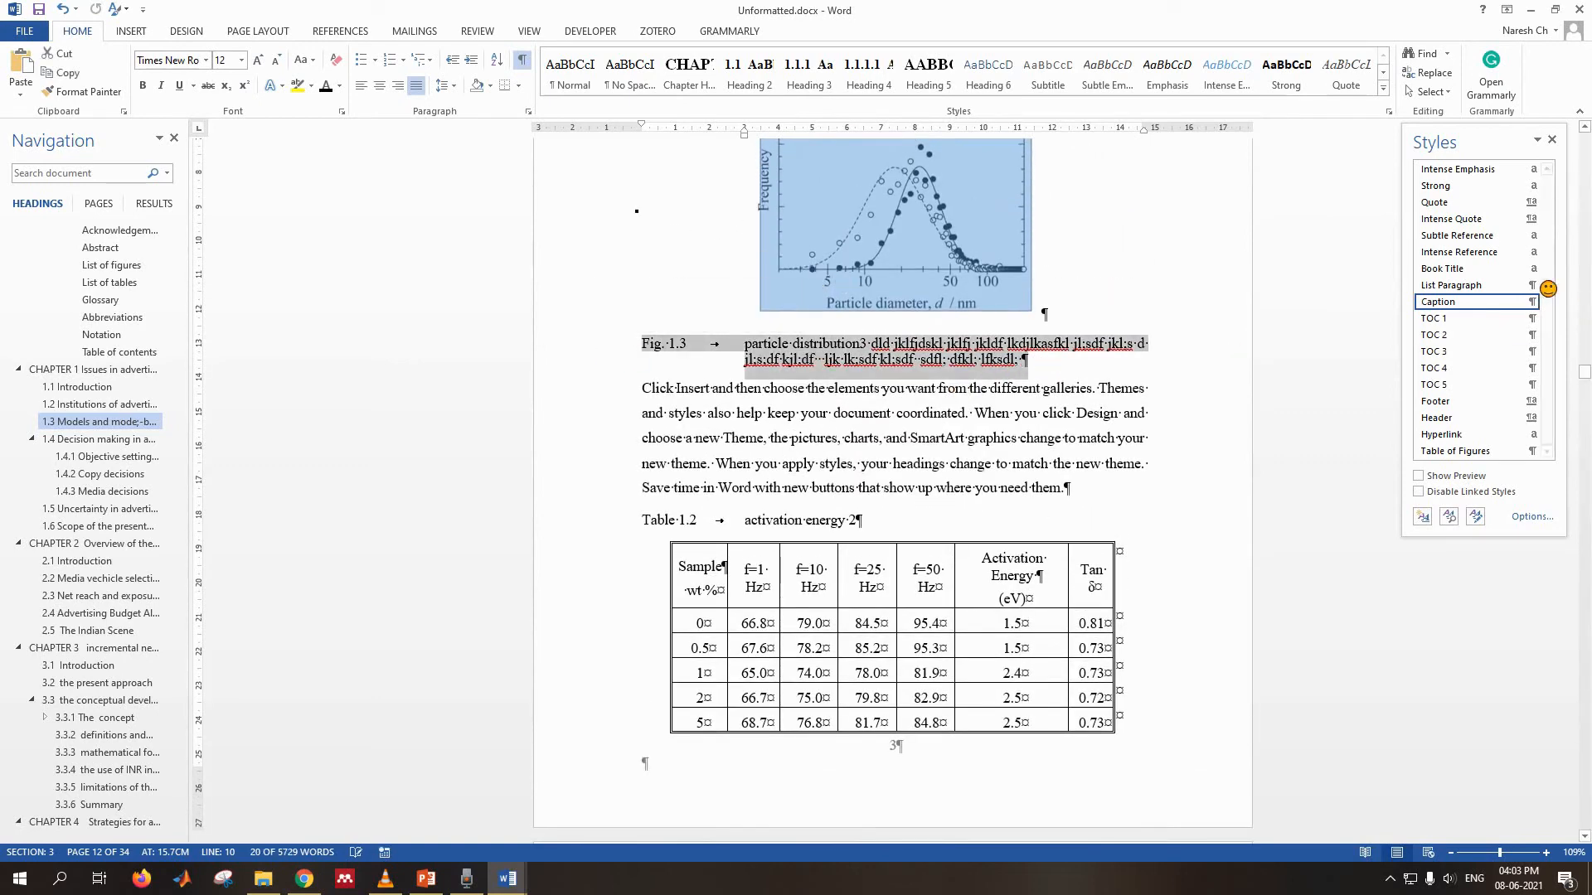
right_click(1492, 303)
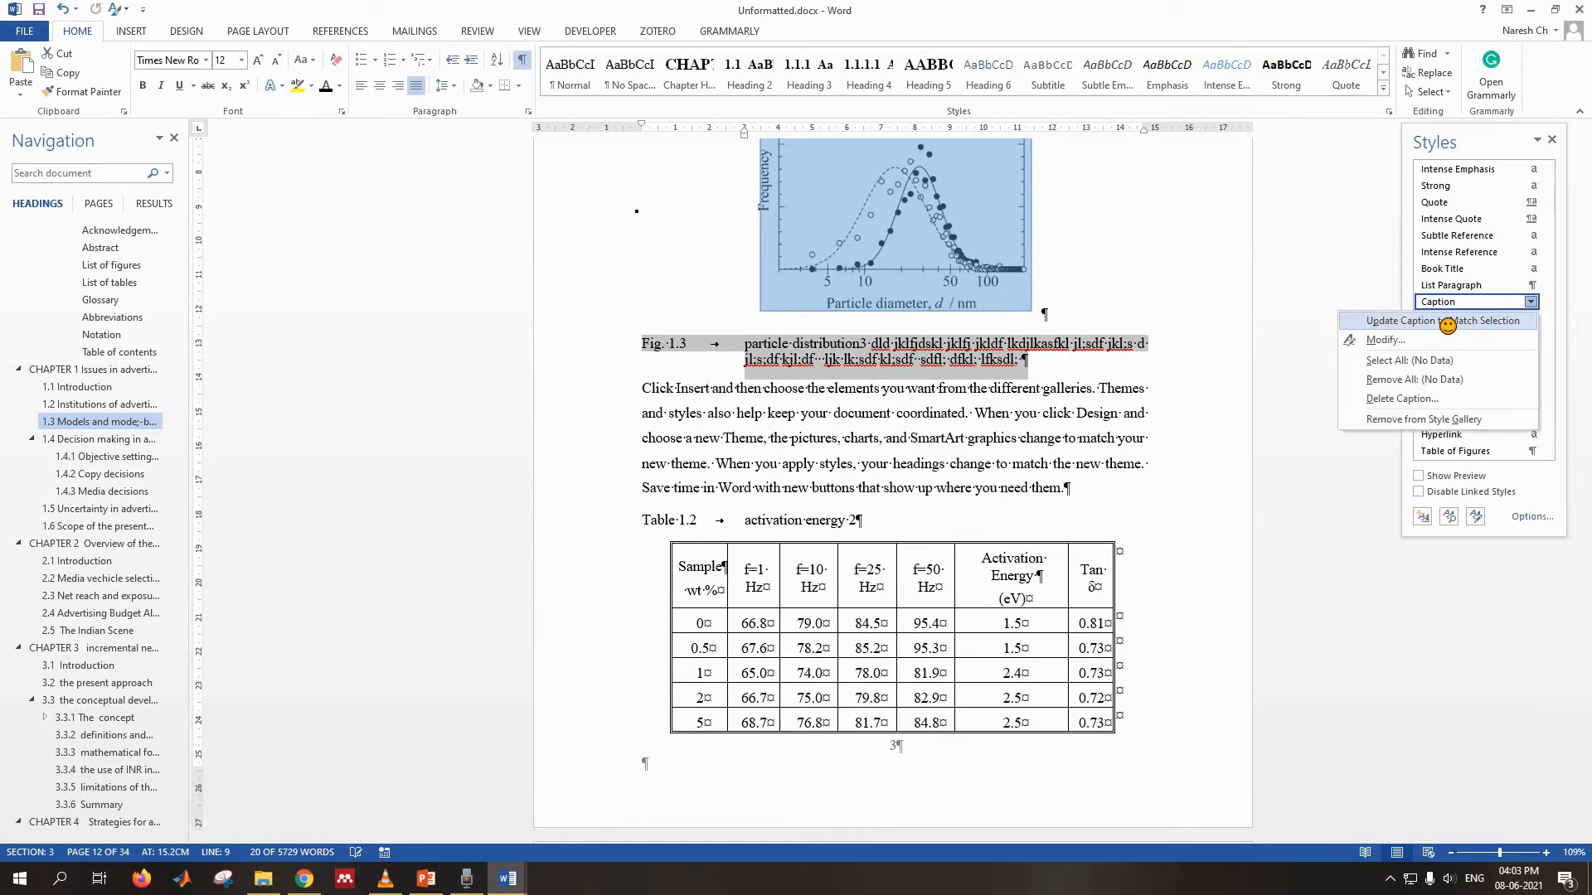
left_click(1447, 321)
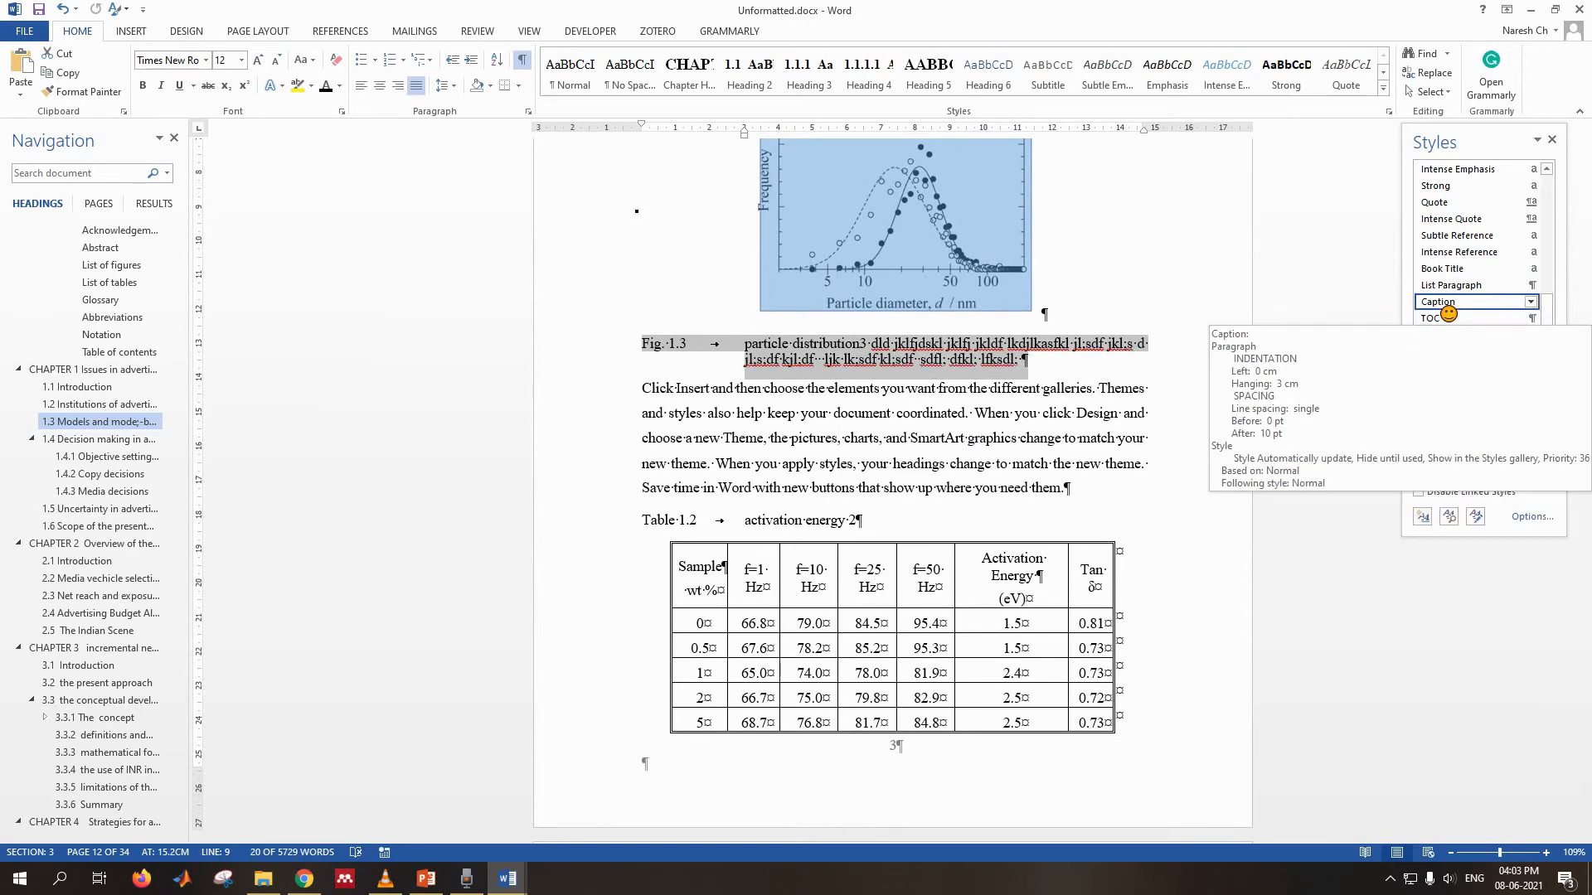
- Check the alignment and indent of the Chapter 1 figure and table captions, including the long Table 1.1 caption
scroll(955, 418, "down", 15)
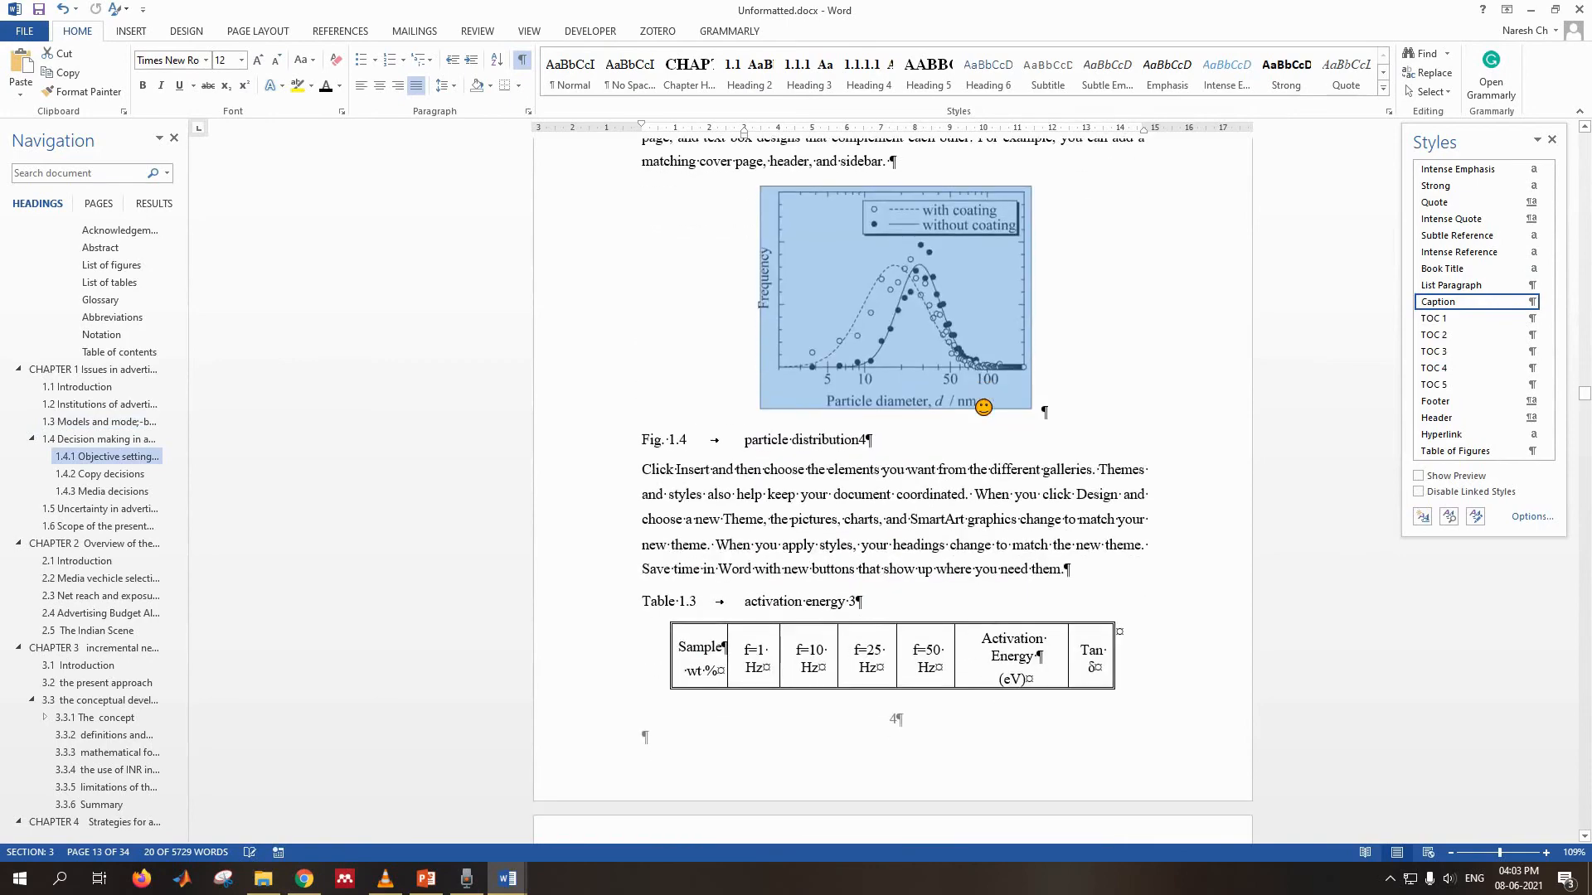
scroll(983, 406, "down", 15)
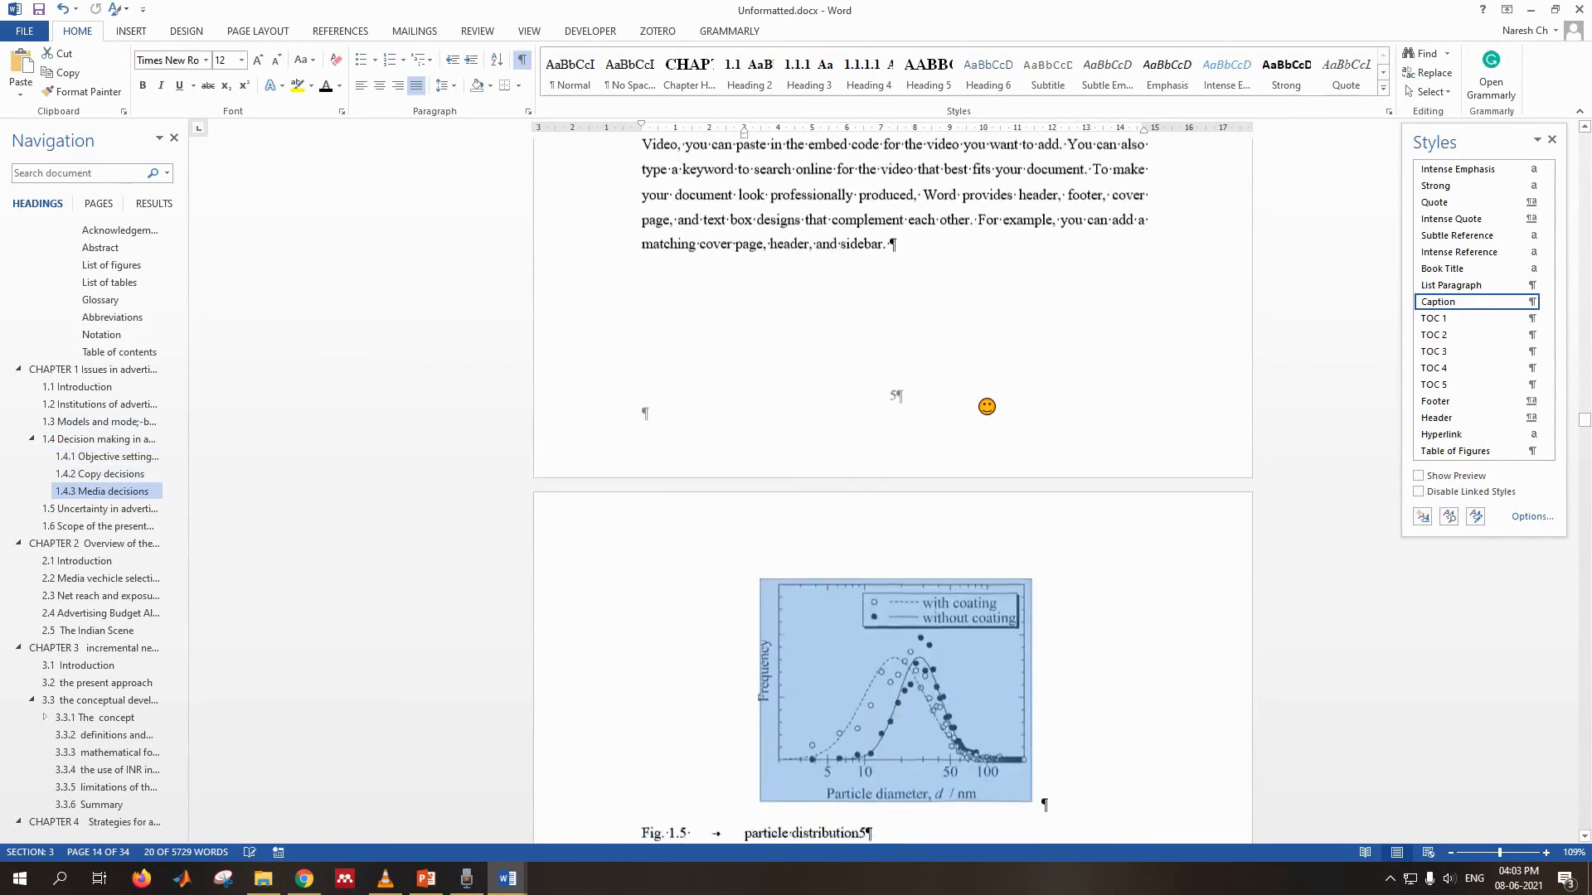
scroll(986, 407, "down", 10)
scroll(995, 408, "up", 20)
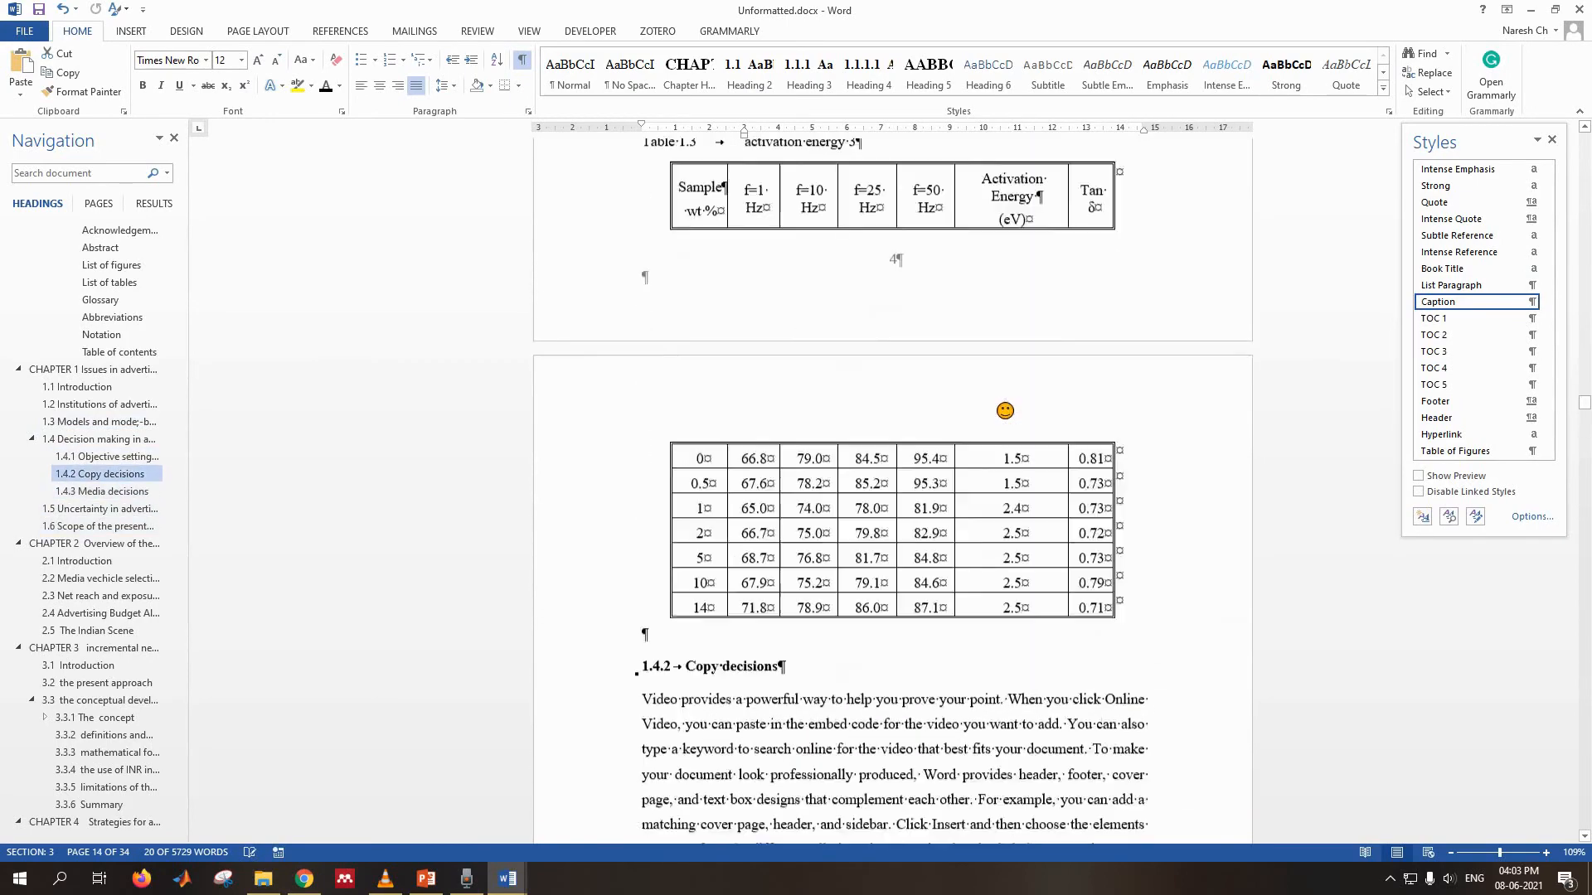
scroll(1005, 410, "up", 20)
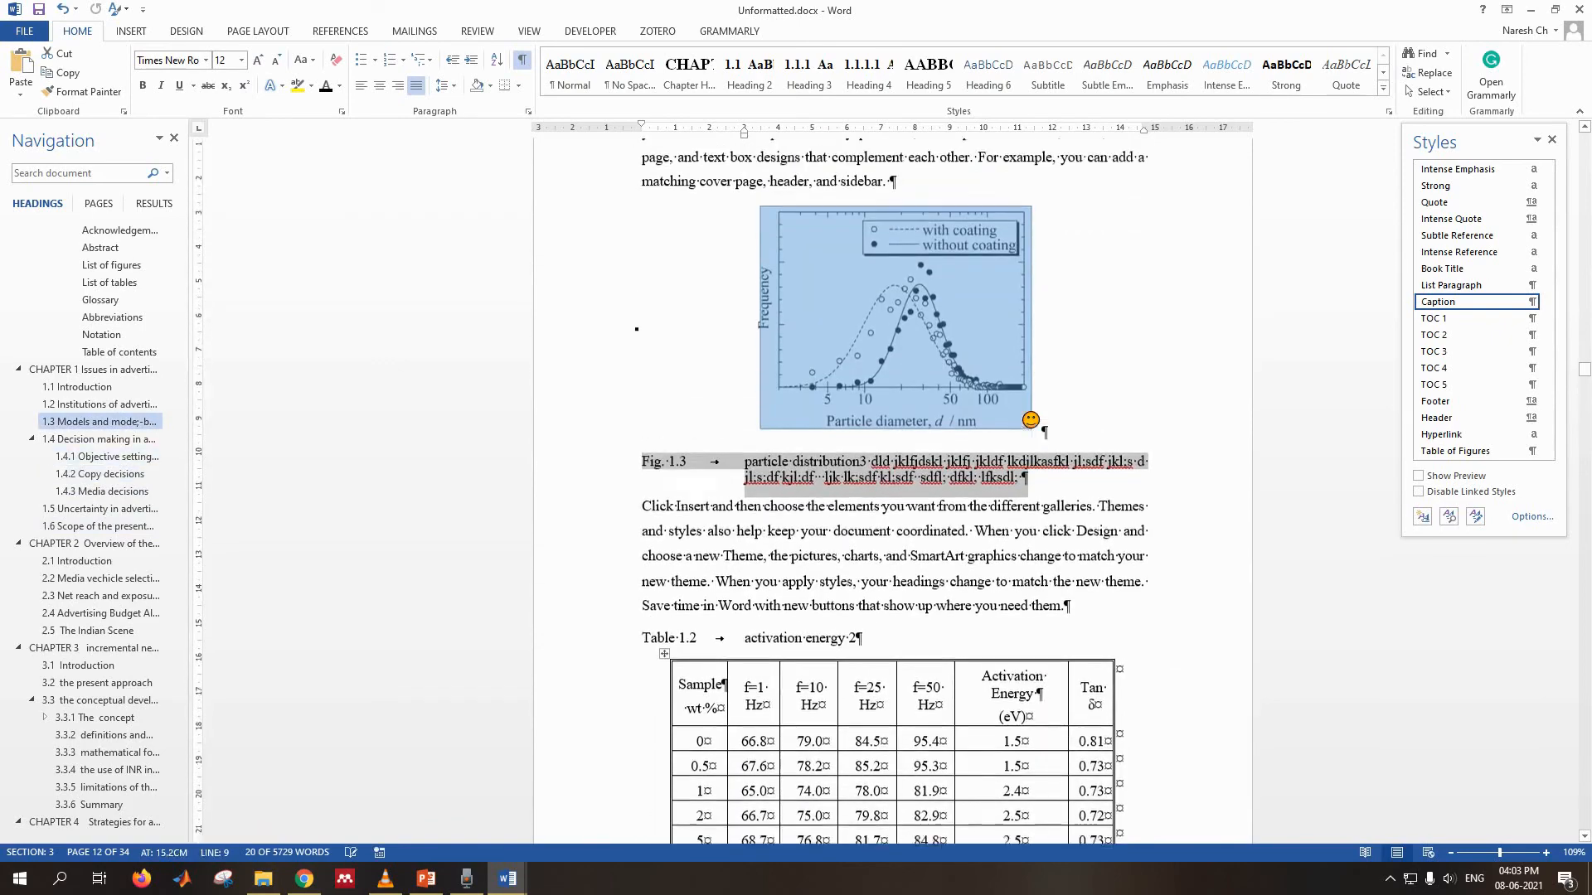
scroll(1030, 419, "up", 2)
scroll(1027, 417, "down", 3)
scroll(1024, 413, "up", 9)
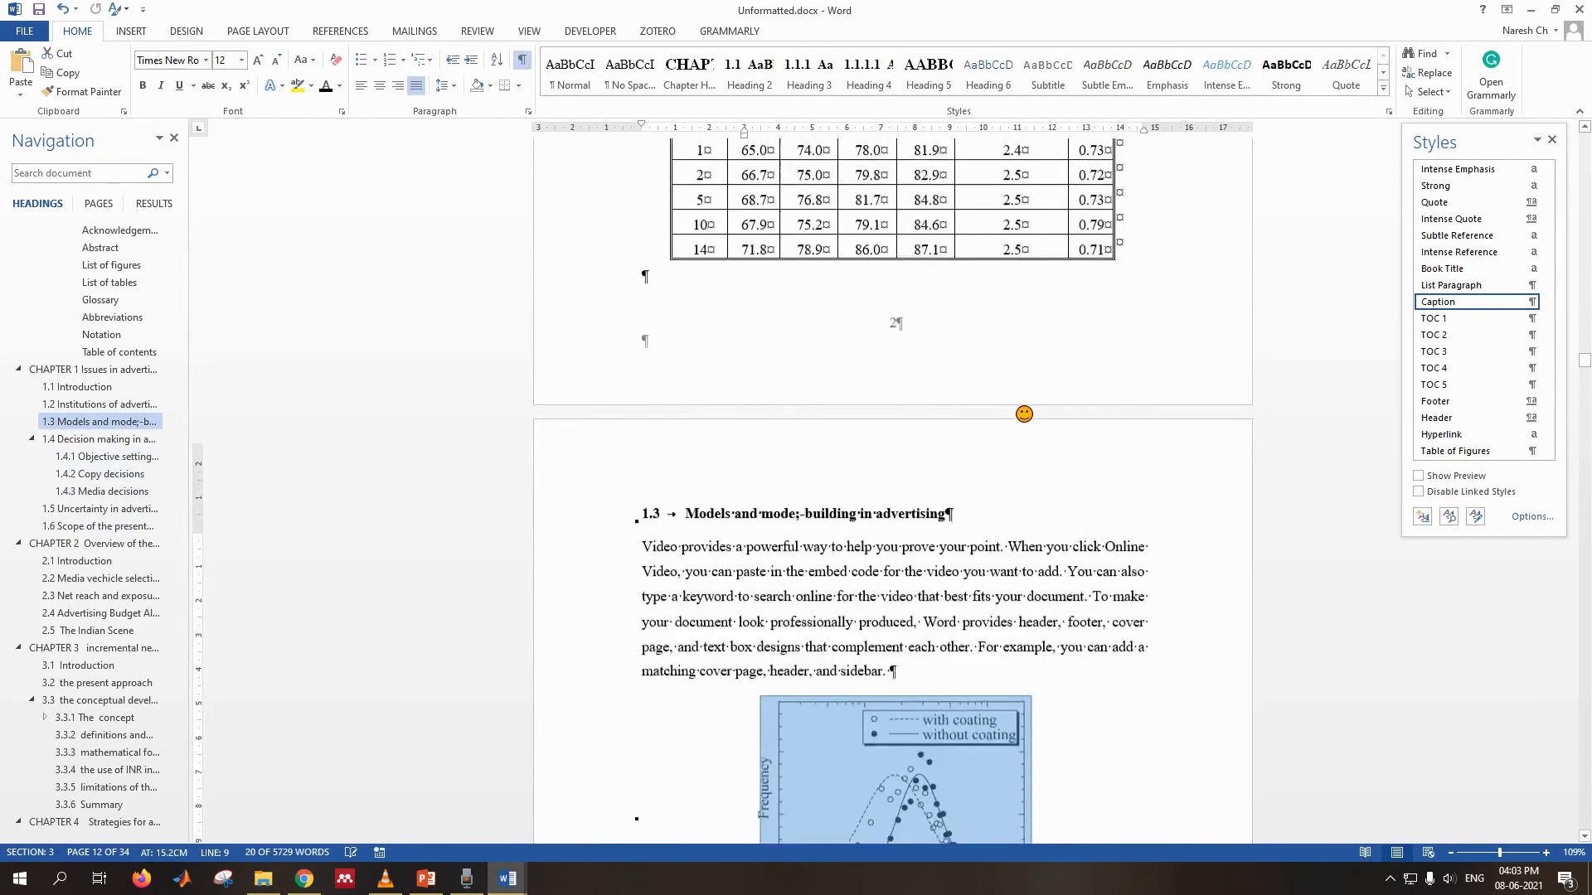
scroll(1024, 414, "up", 5)
left_click(803, 347)
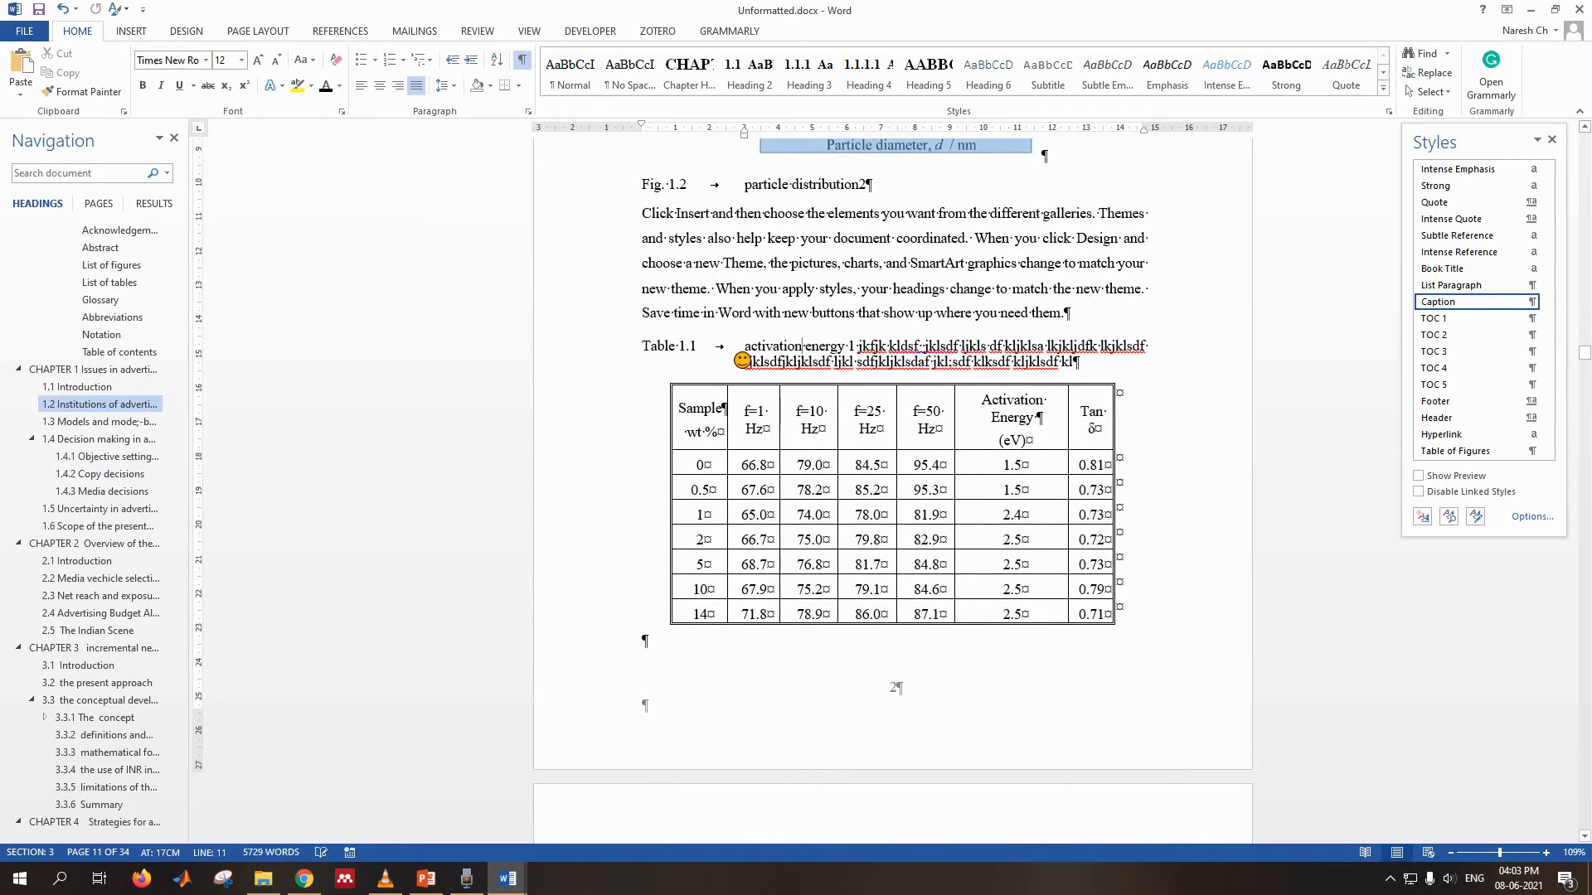
scroll(912, 366, "up", 6)
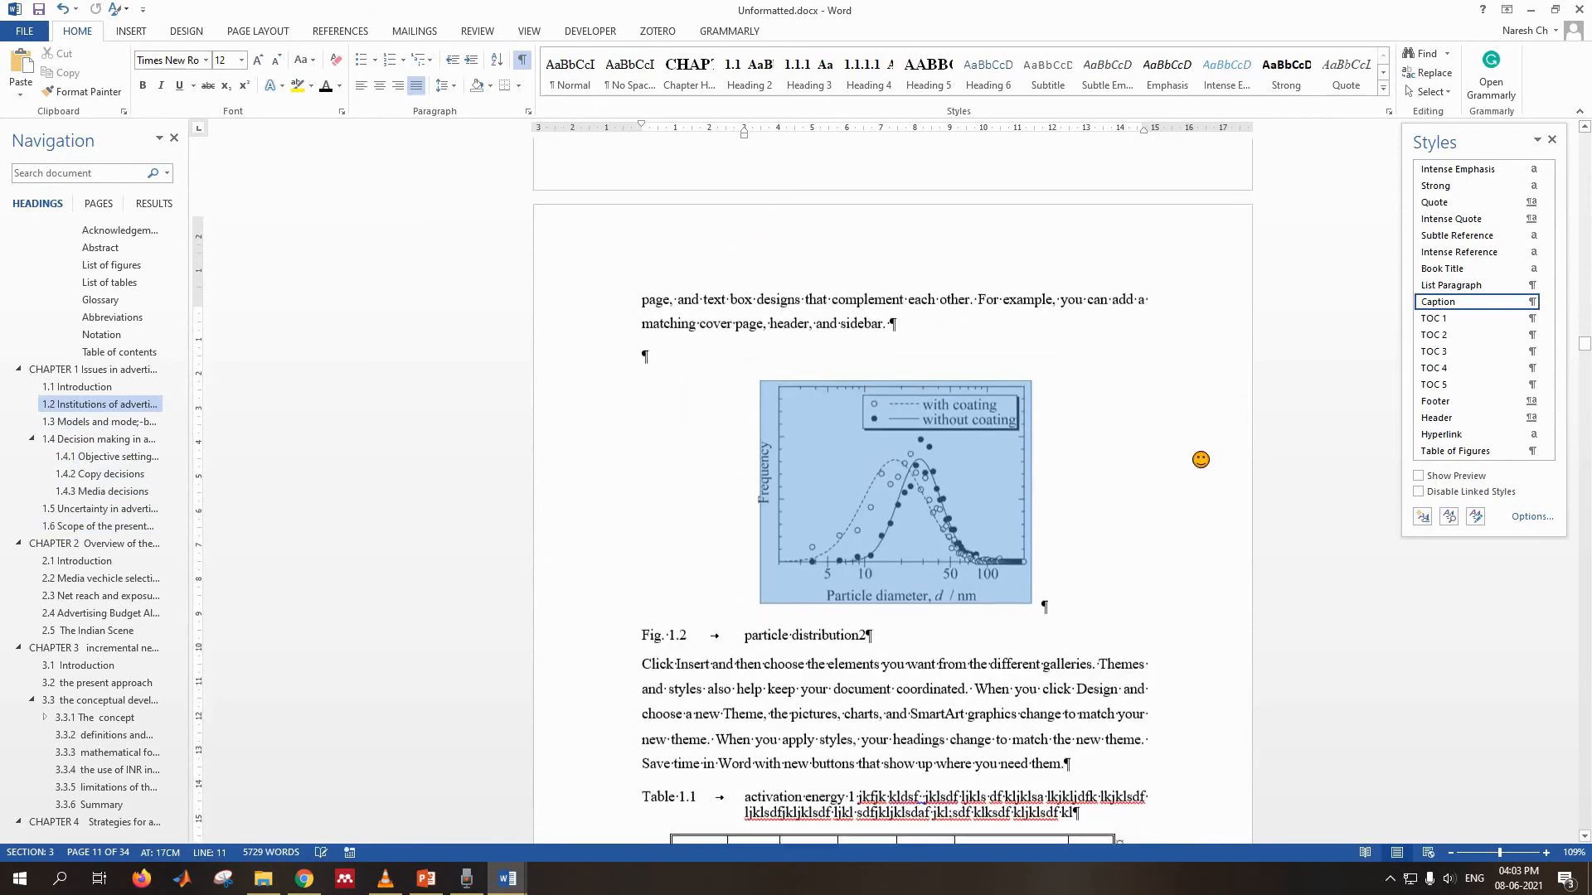
- Go to the List of Tables and review how long entries wrap there and in the List of Figures
left_click(139, 286)
scroll(959, 380, "up", 3)
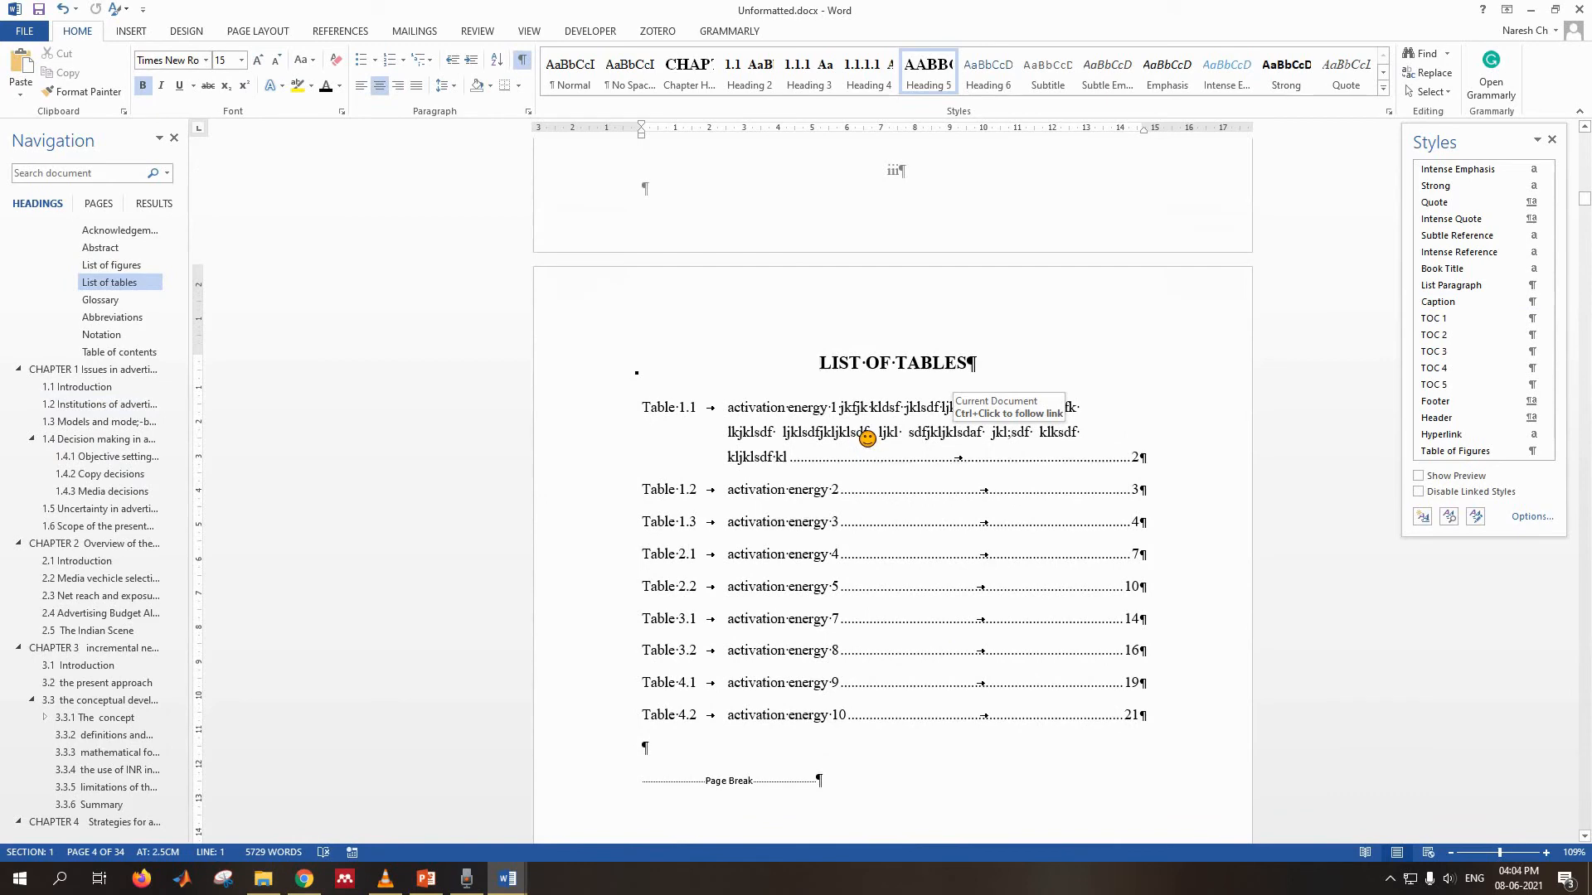
scroll(867, 437, "up", 15)
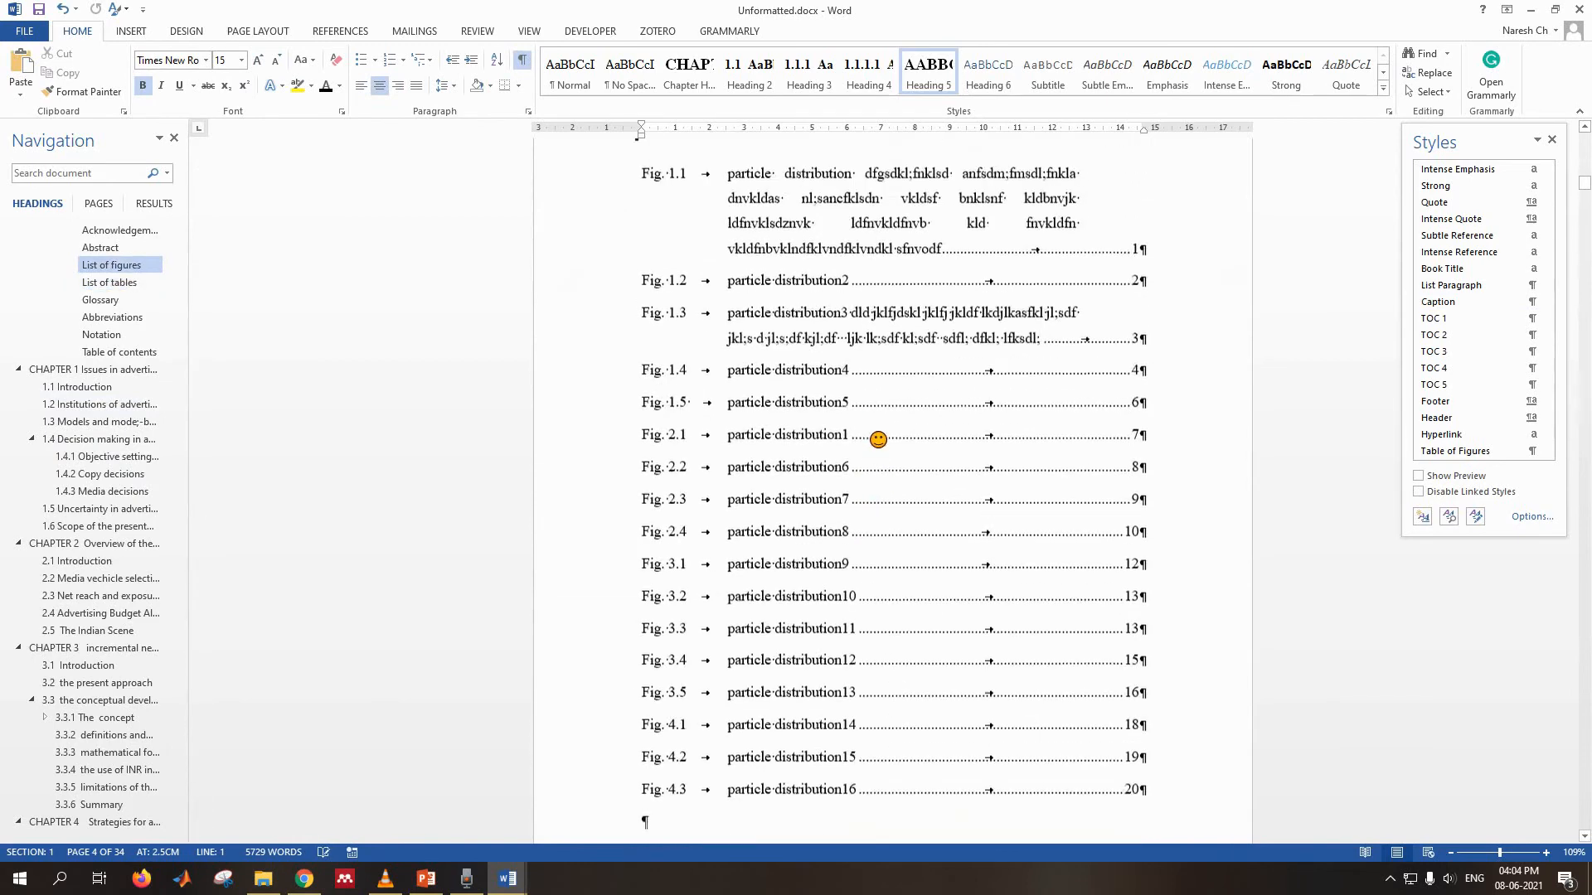
scroll(875, 442, "down", 5)
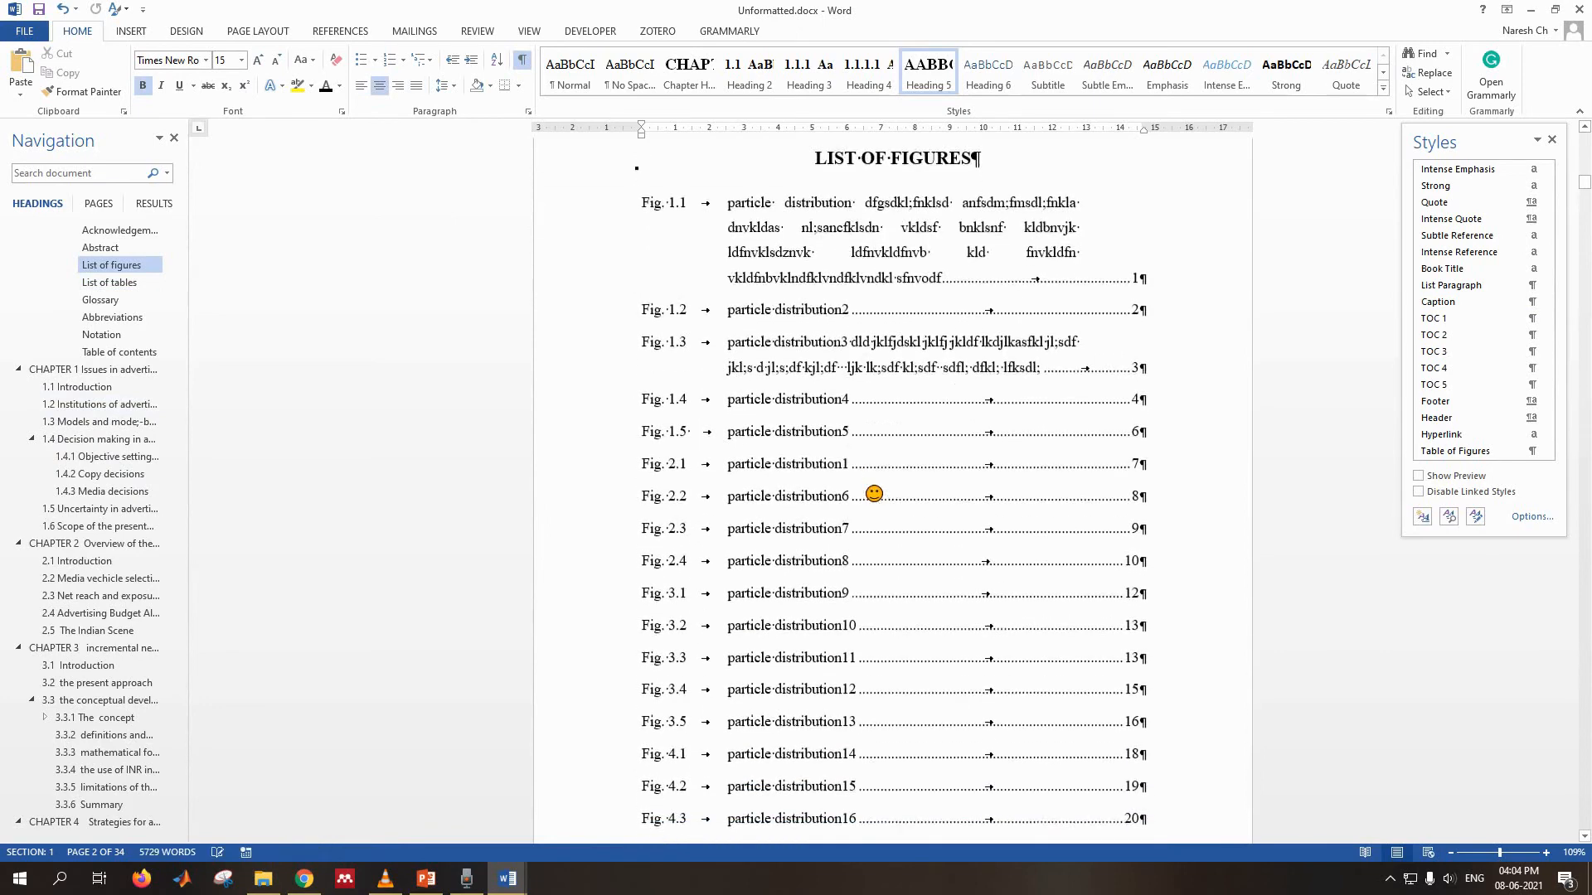
scroll(877, 490, "up", 3)
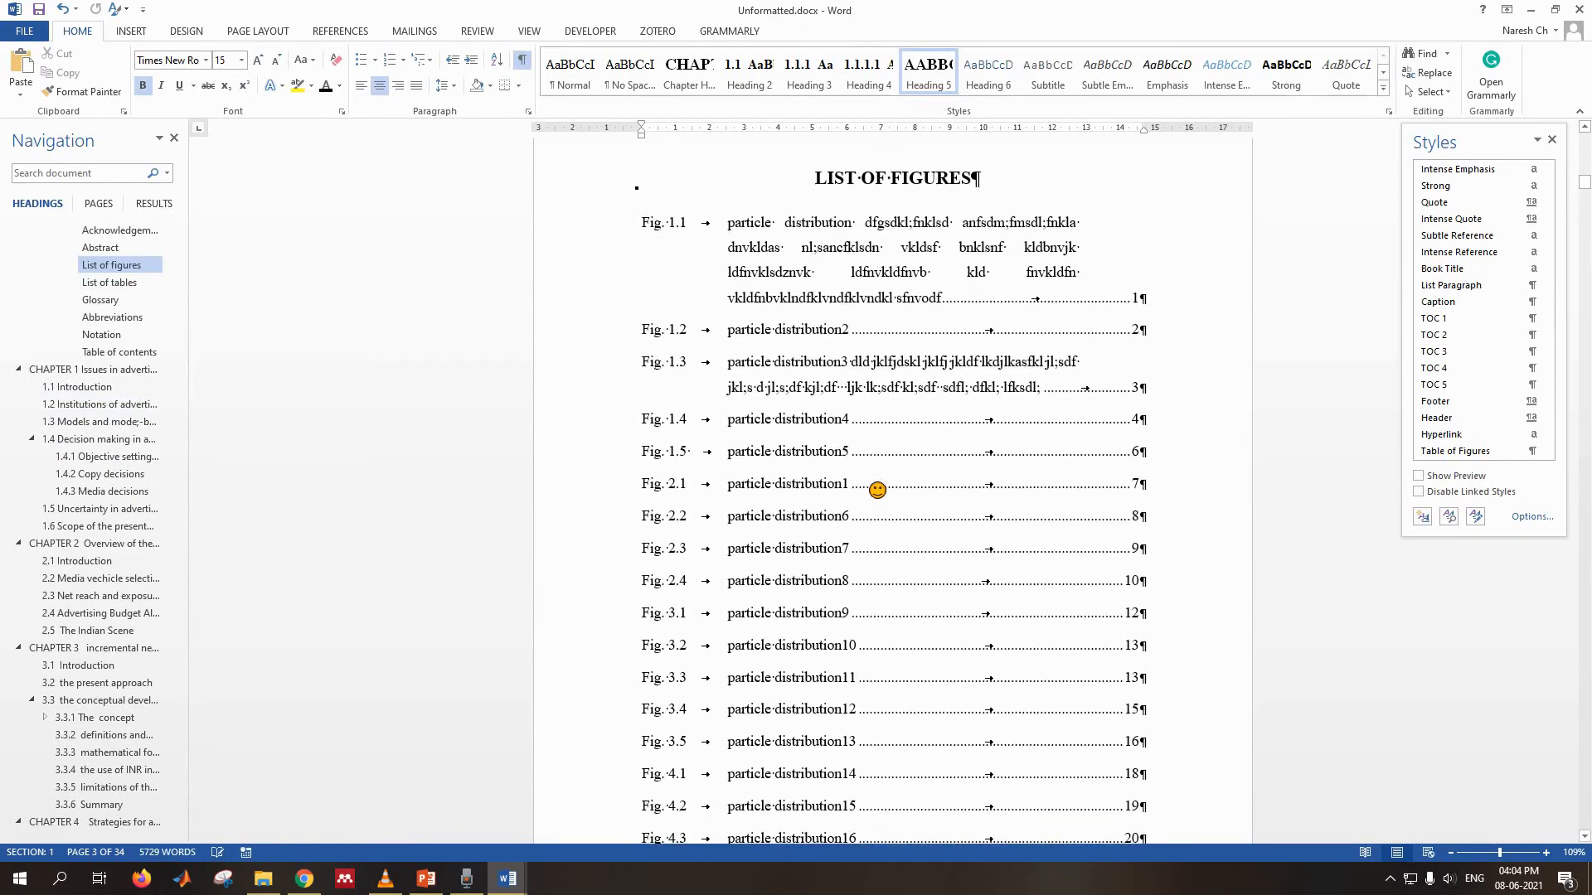
scroll(877, 490, "down", 11)
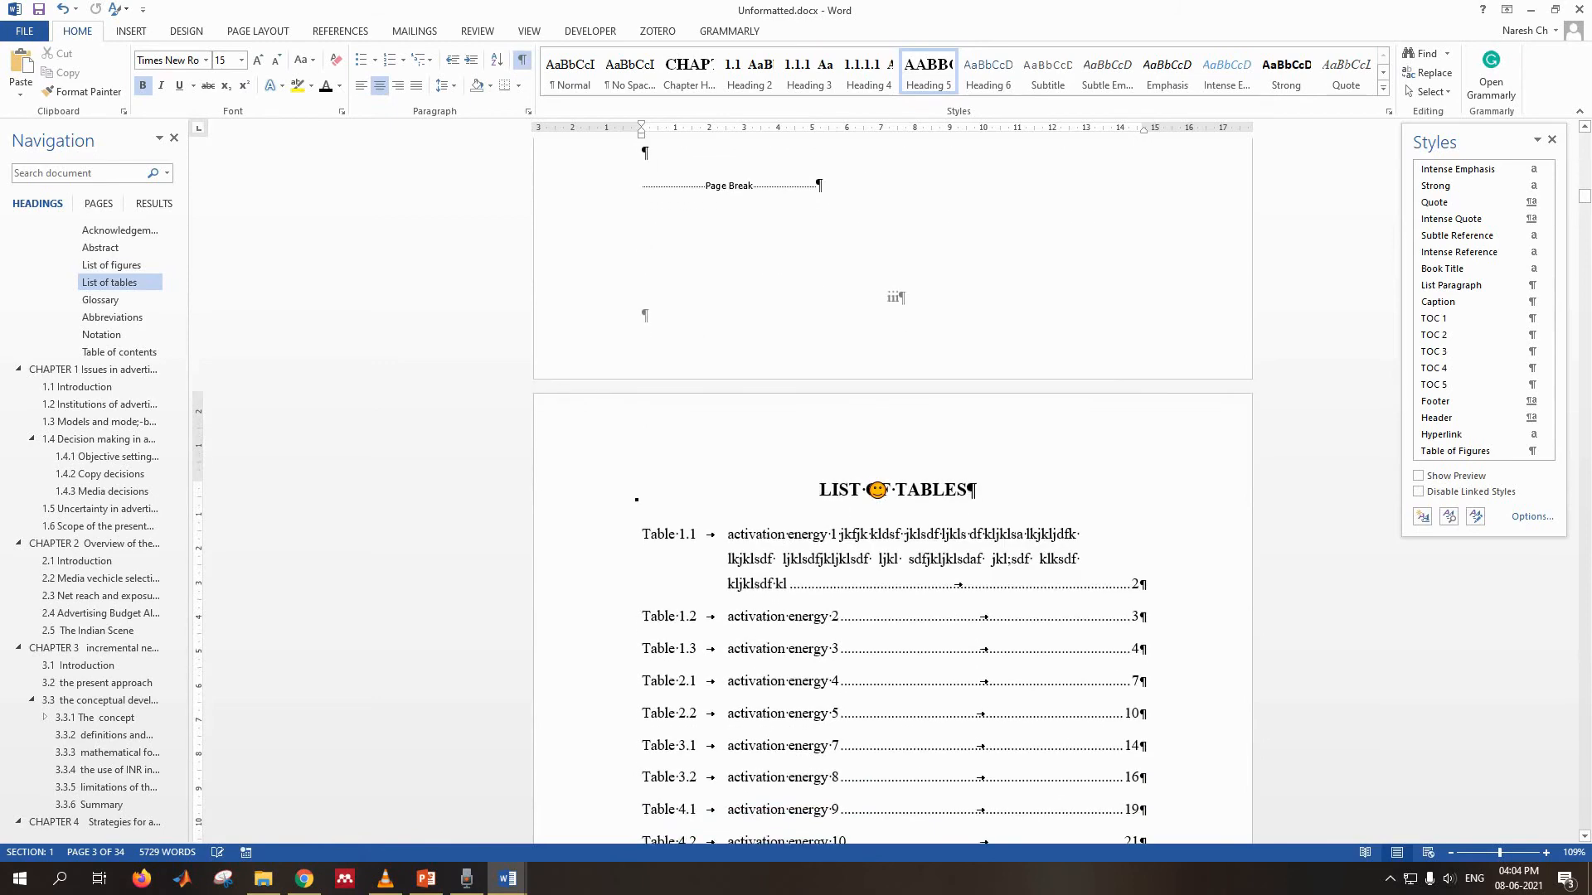
scroll(877, 490, "down", 2)
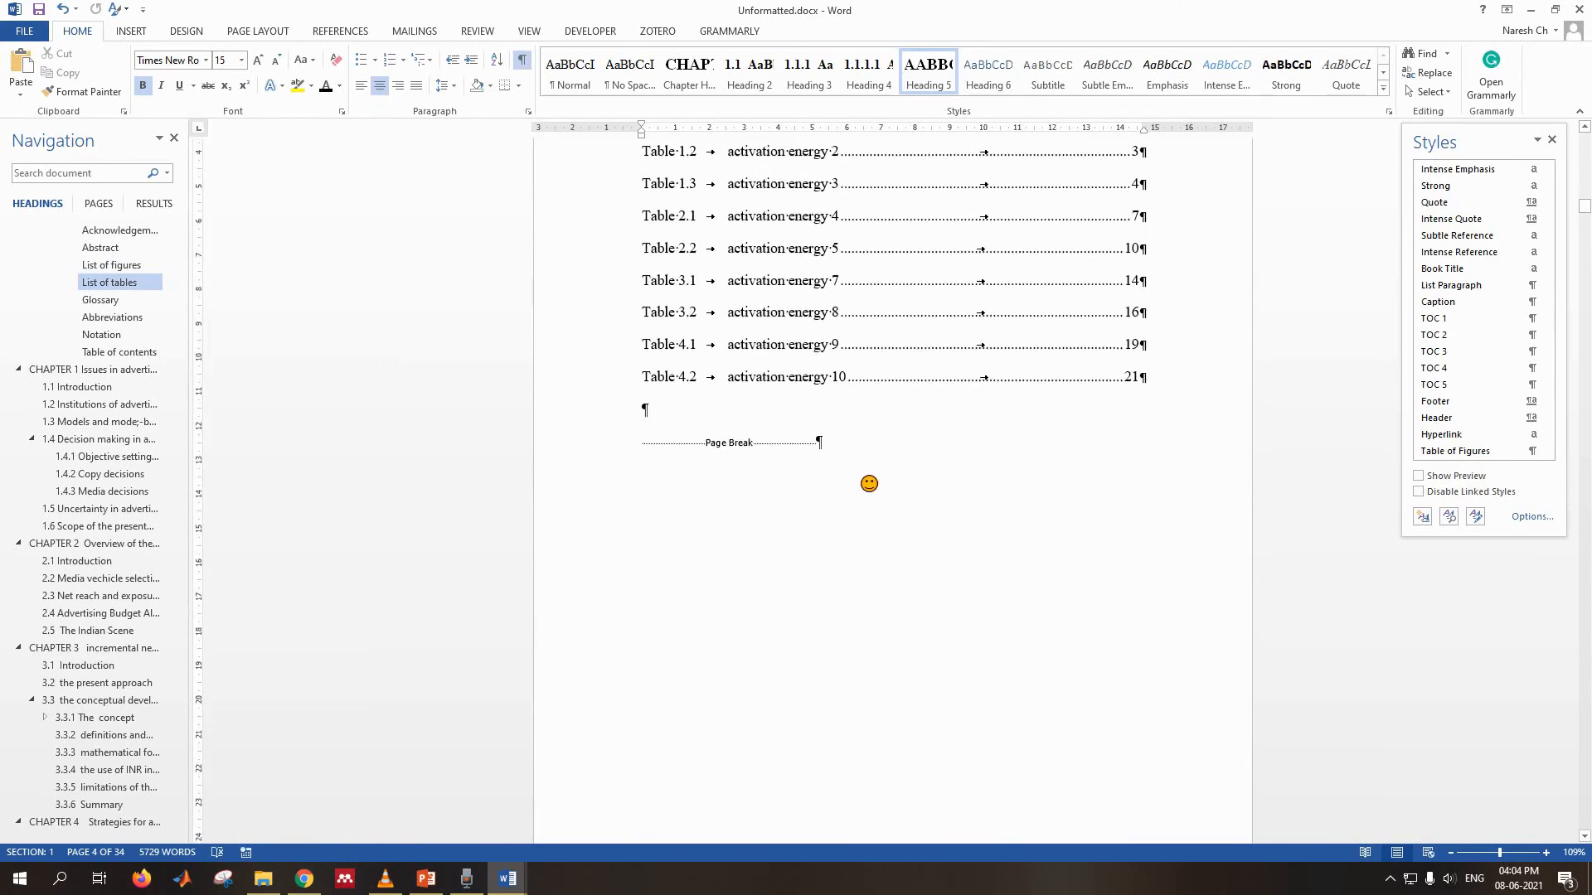
- Hide the formatting marks and return to the List of Tables heading
left_click(522, 60)
scroll(947, 422, "up", 11)
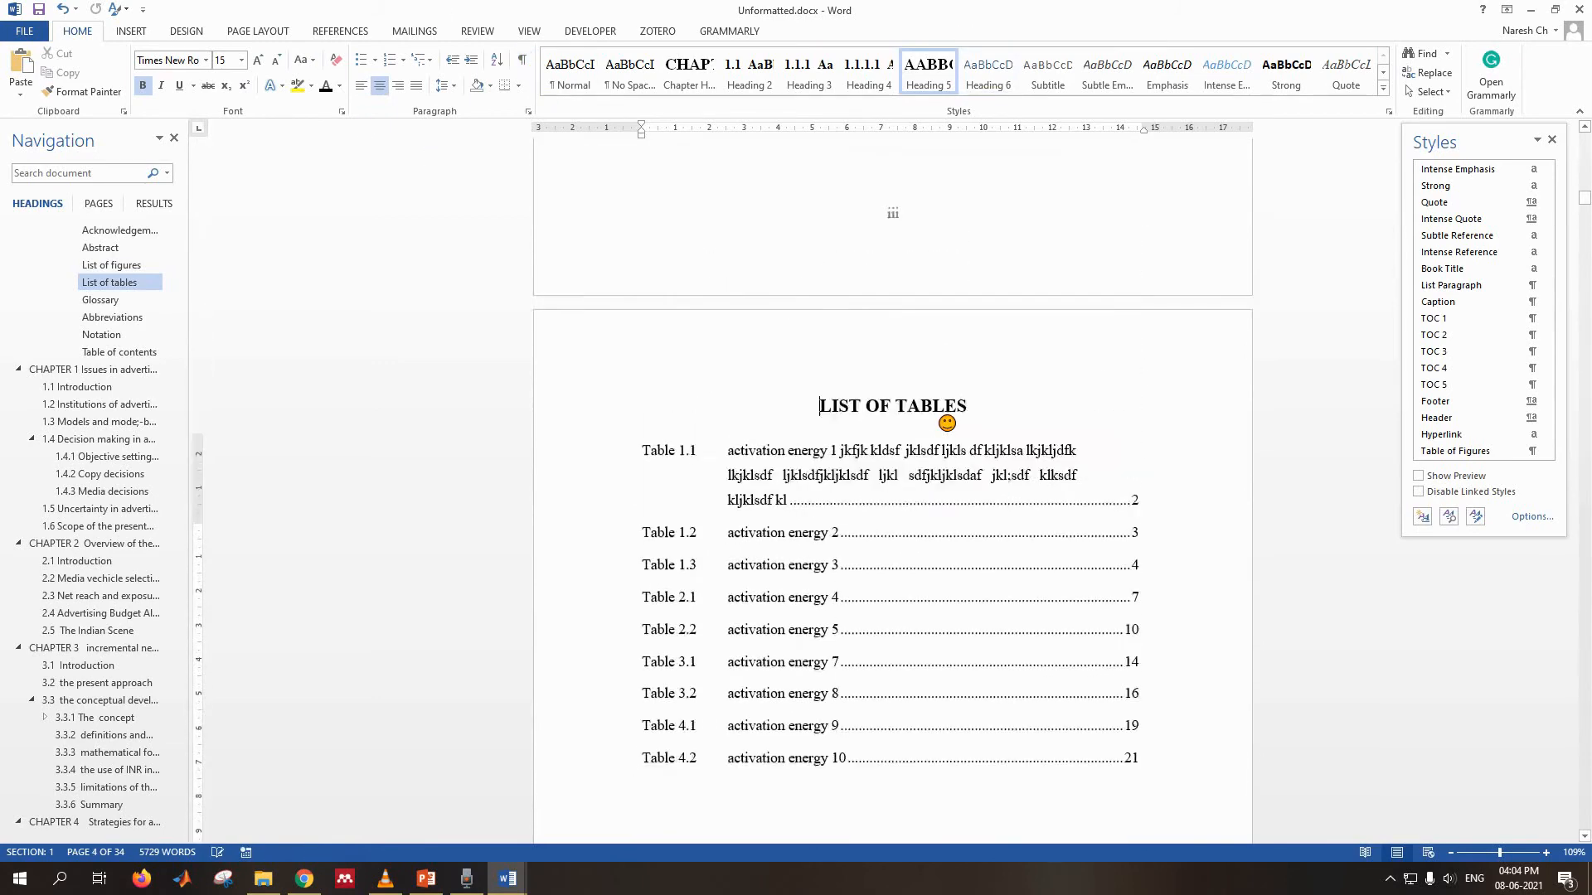
- Review the front matter pages and the entry labels in the List of Figures and List of Tables
scroll(947, 423, "up", 7)
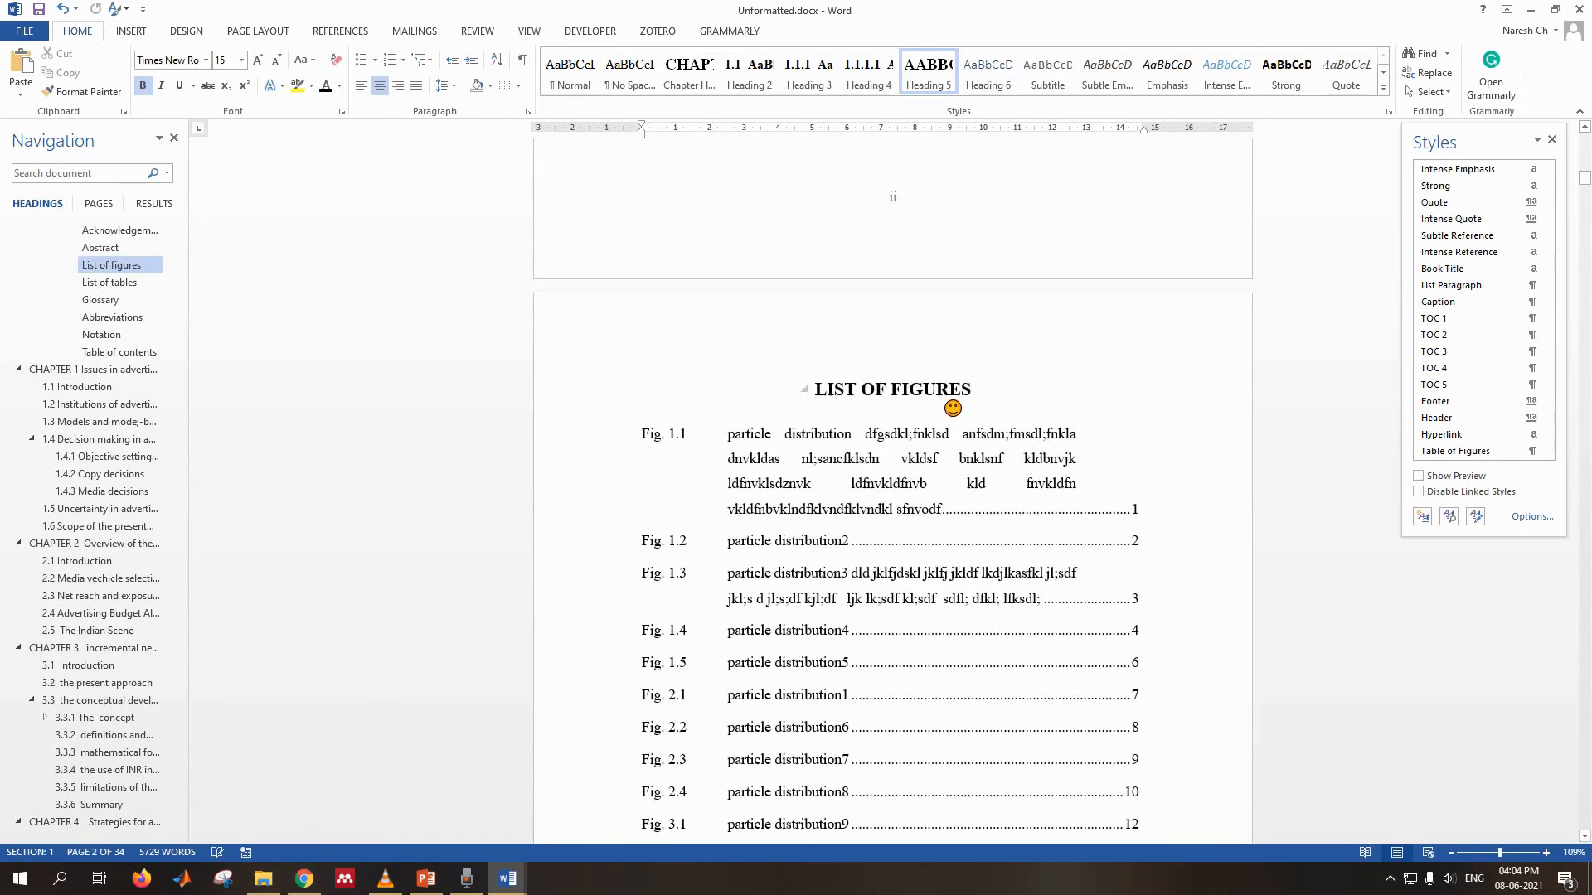
scroll(953, 407, "down", 20)
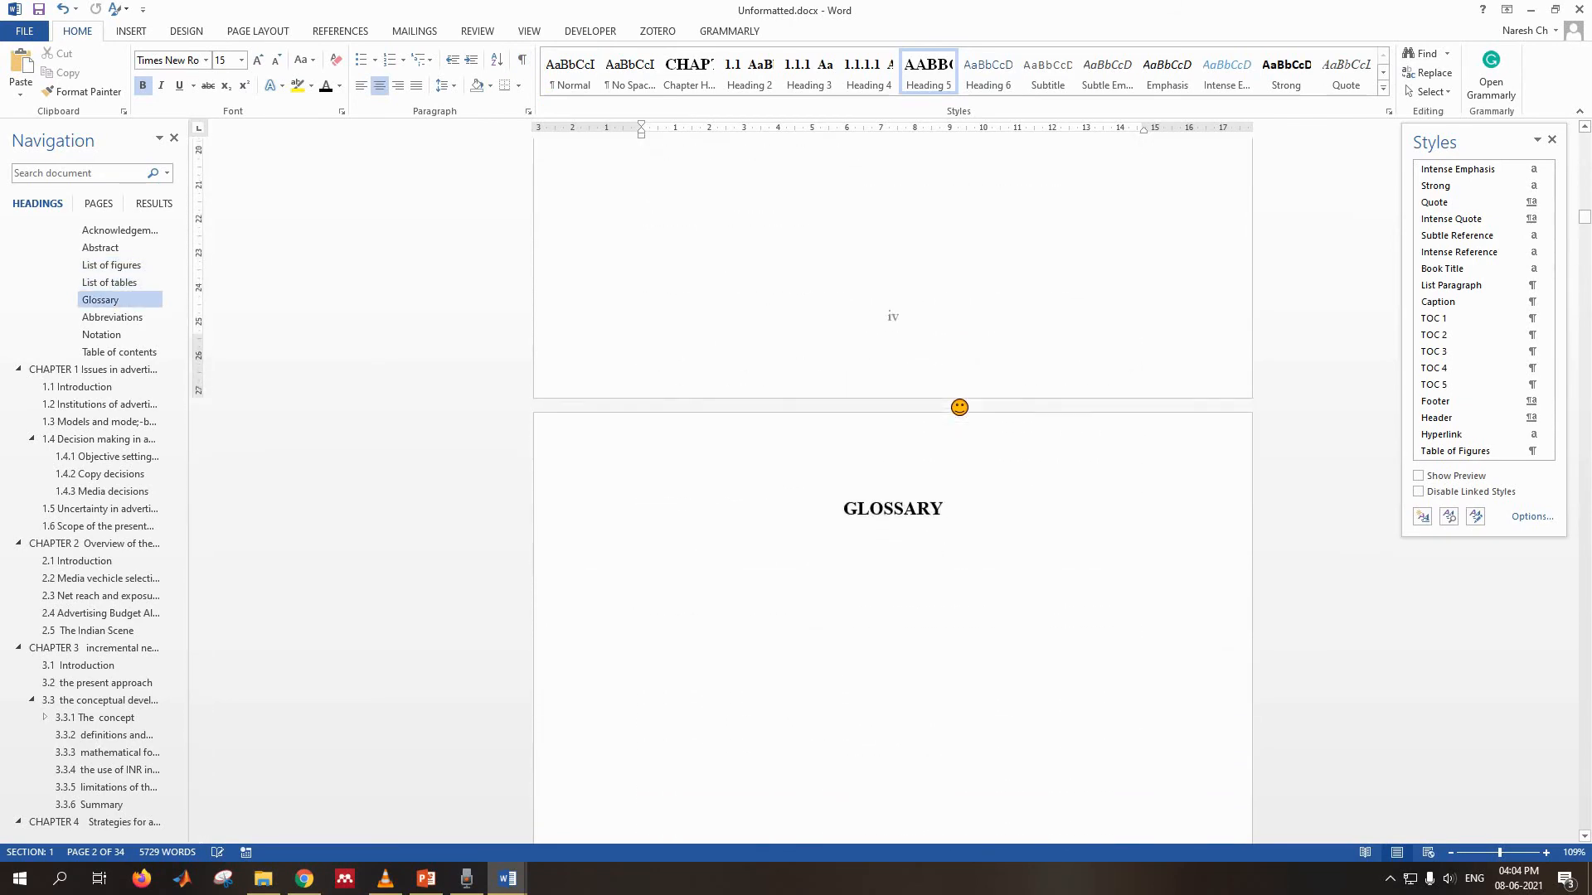
scroll(959, 407, "down", 15)
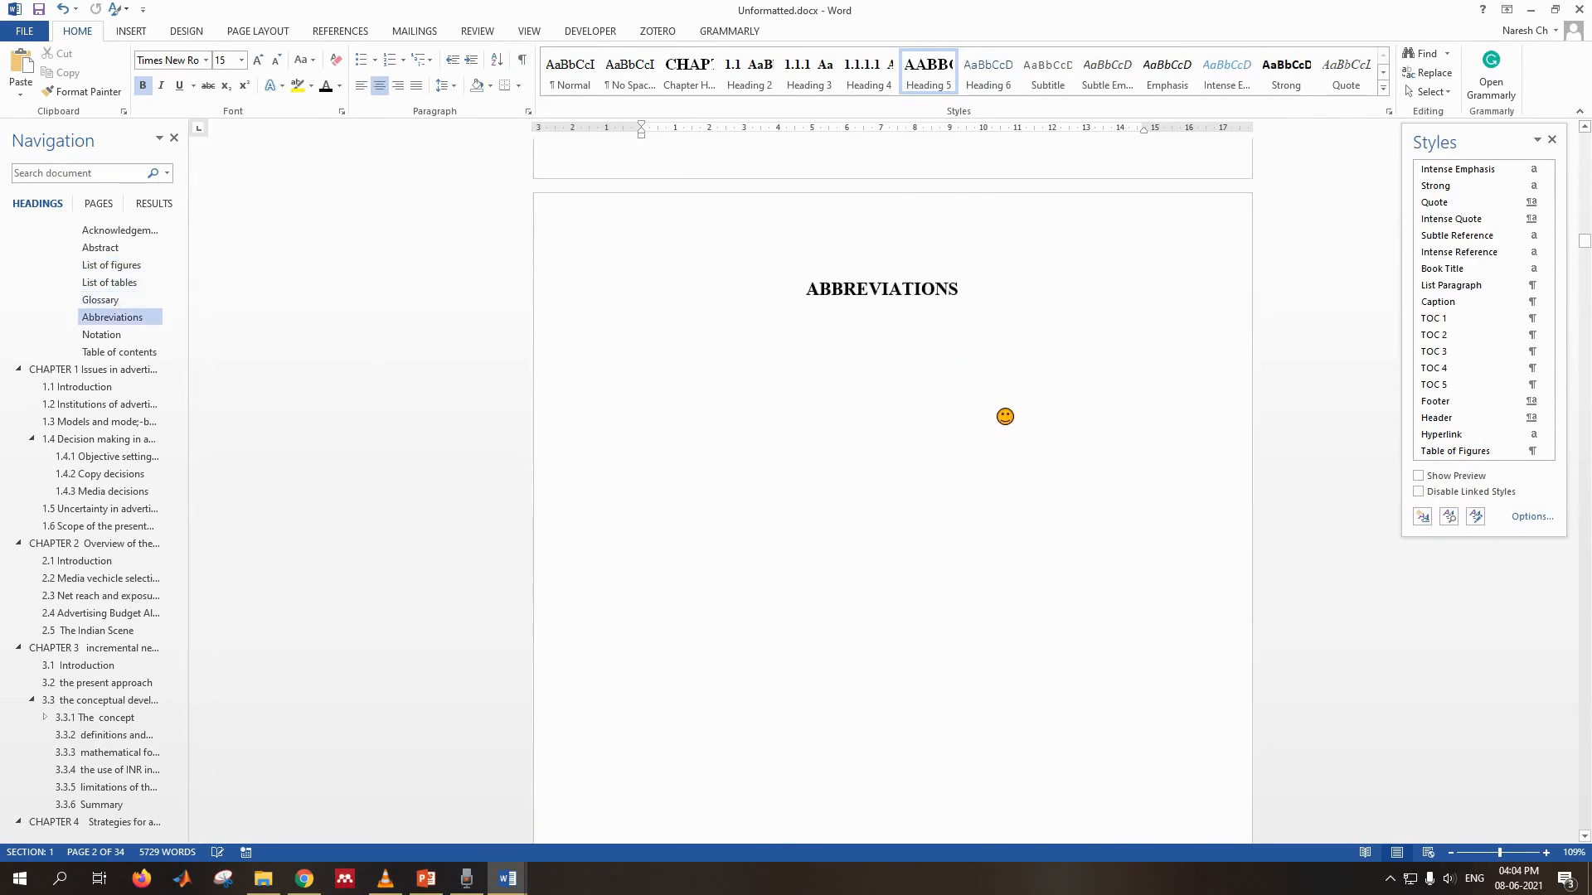
scroll(1005, 416, "up", 20)
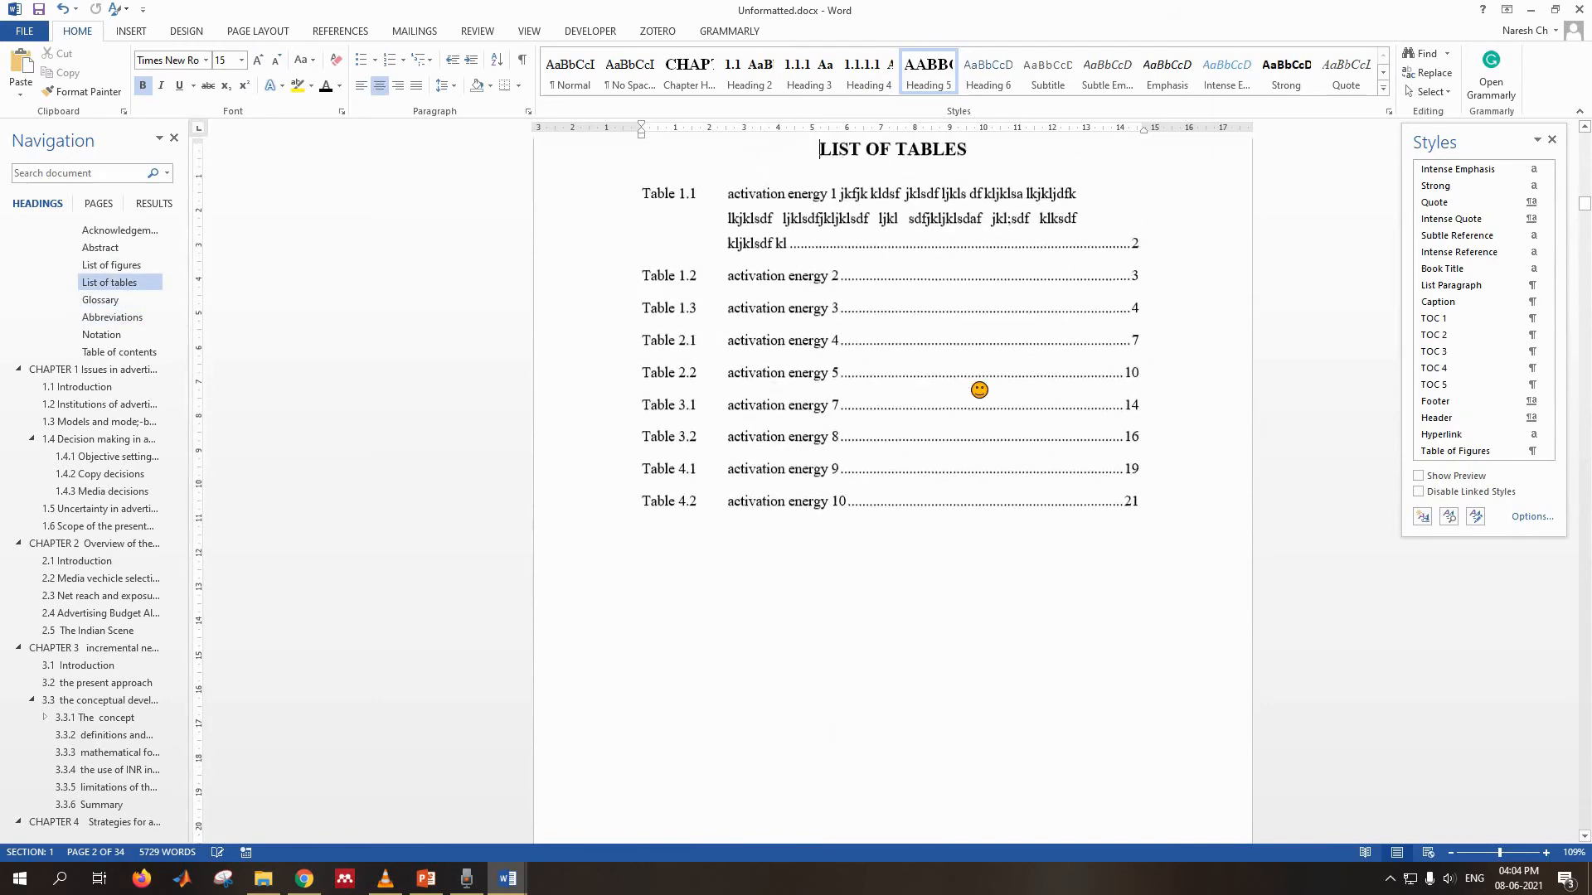
scroll(980, 389, "up", 20)
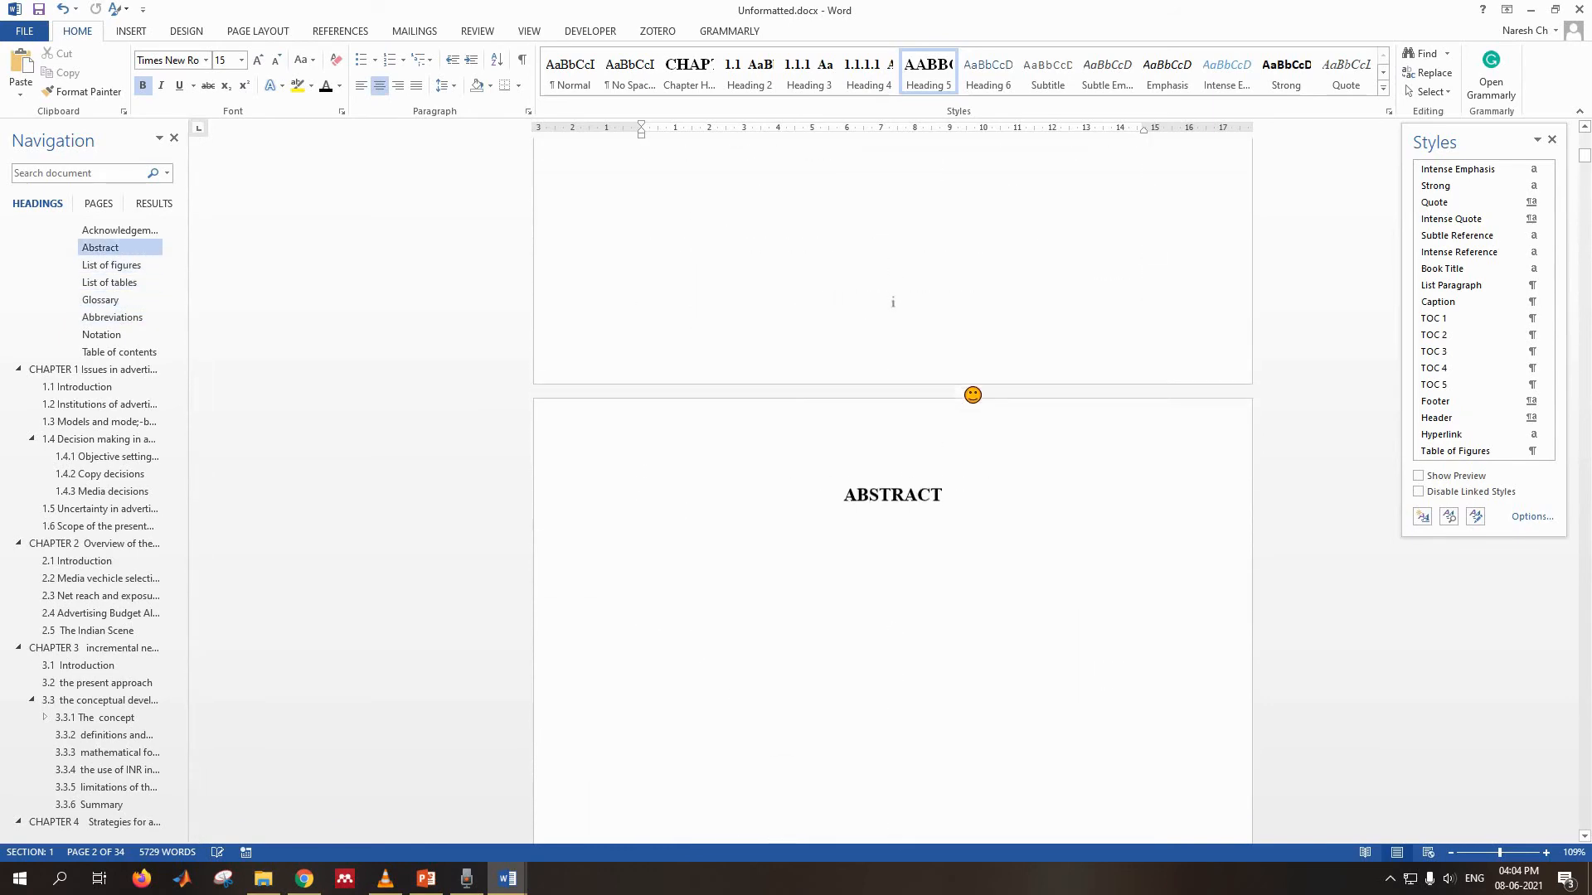
scroll(972, 395, "up", 9)
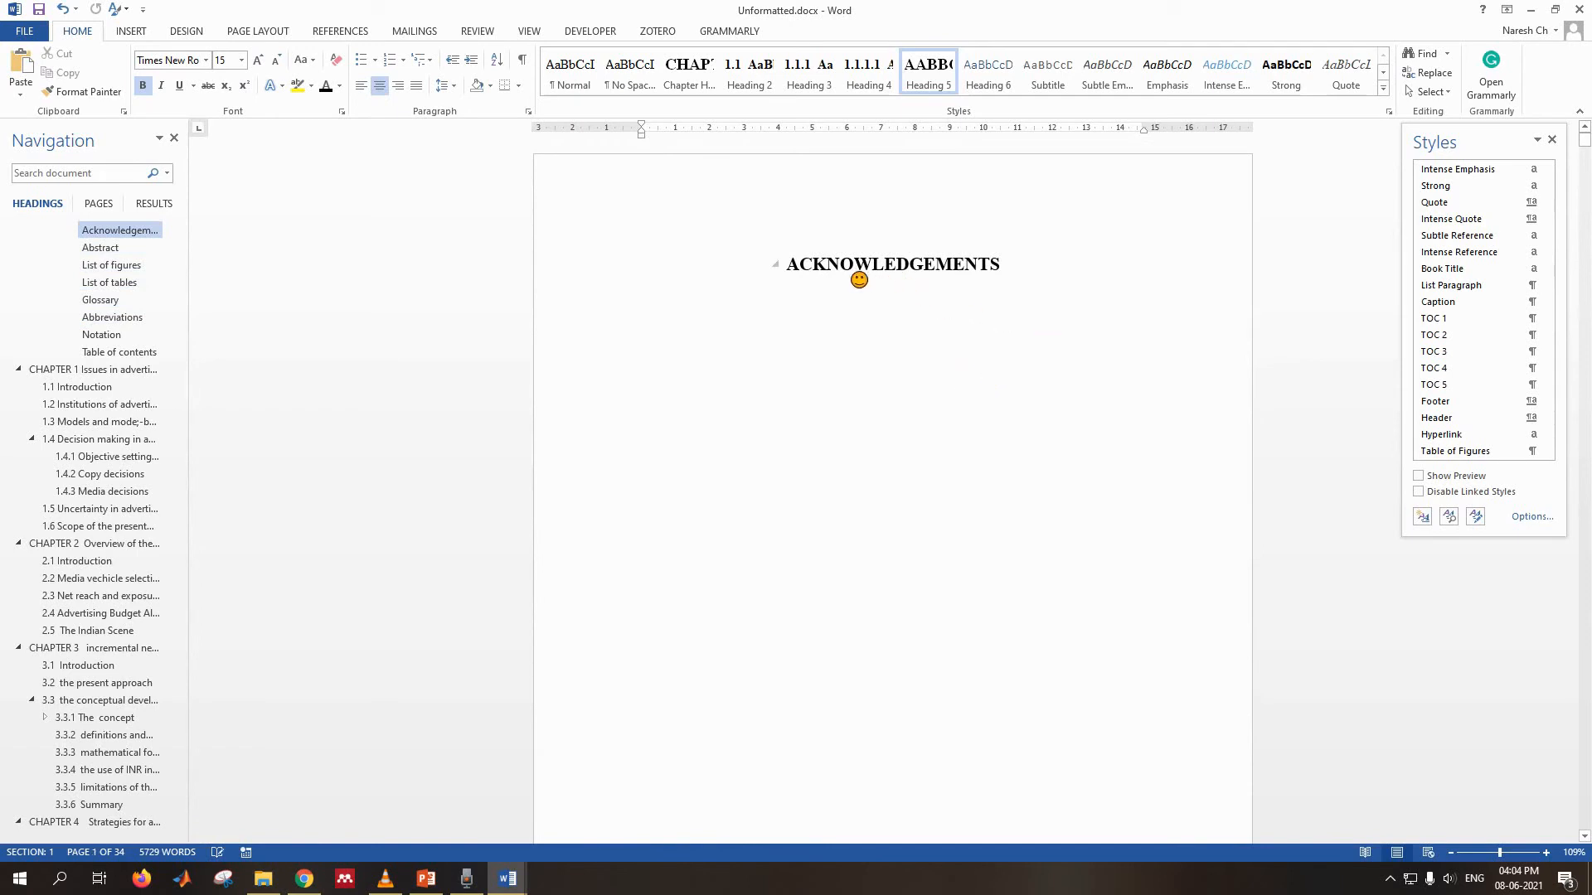
scroll(902, 382, "down", 18)
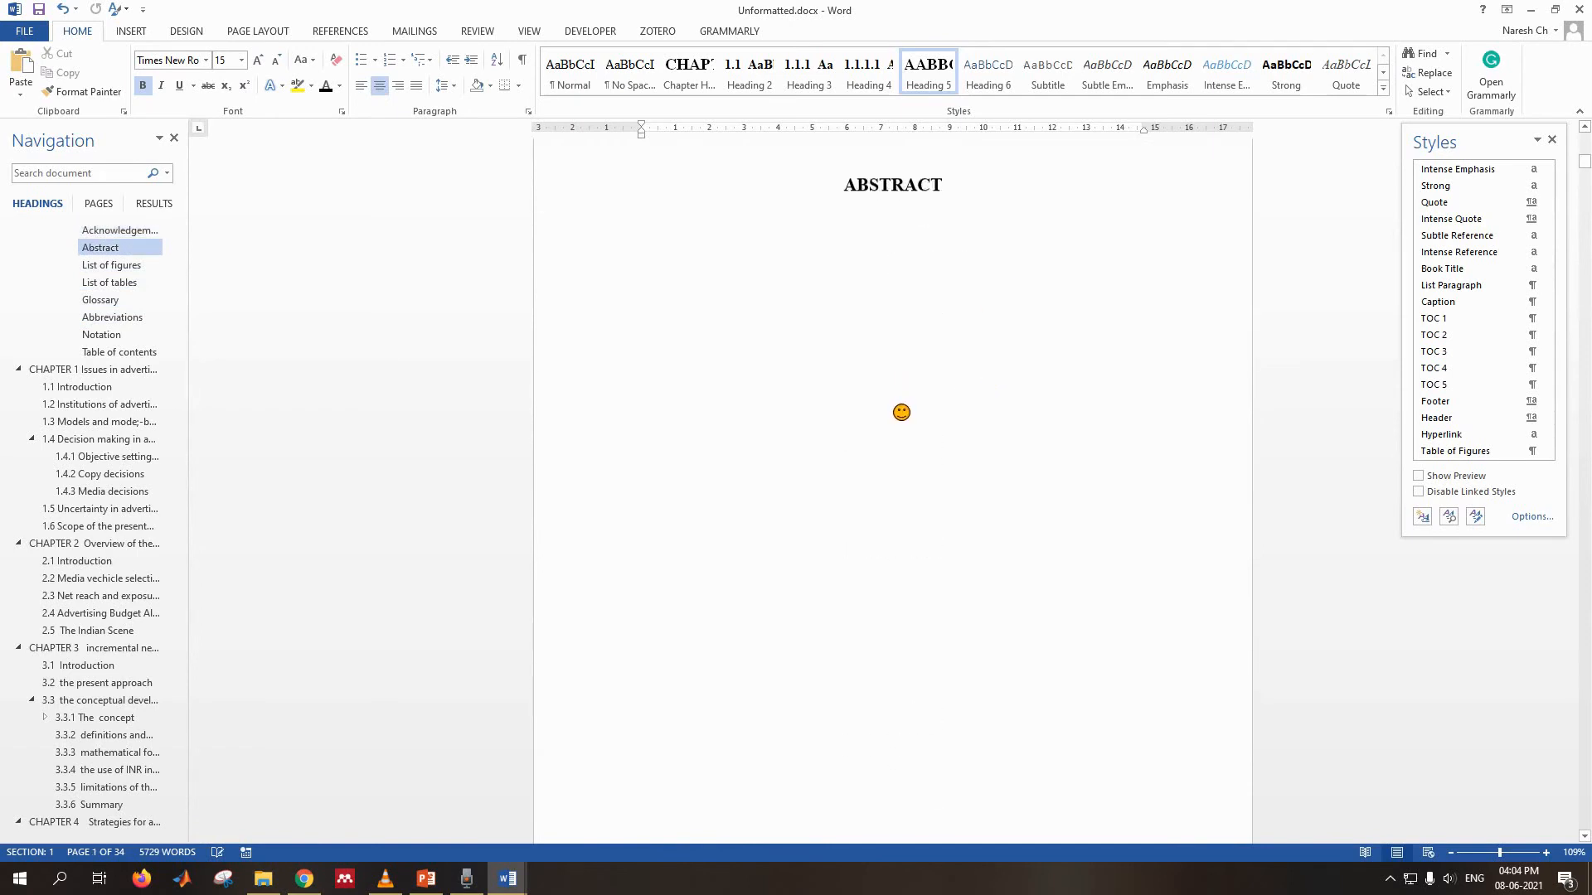
scroll(901, 412, "down", 9)
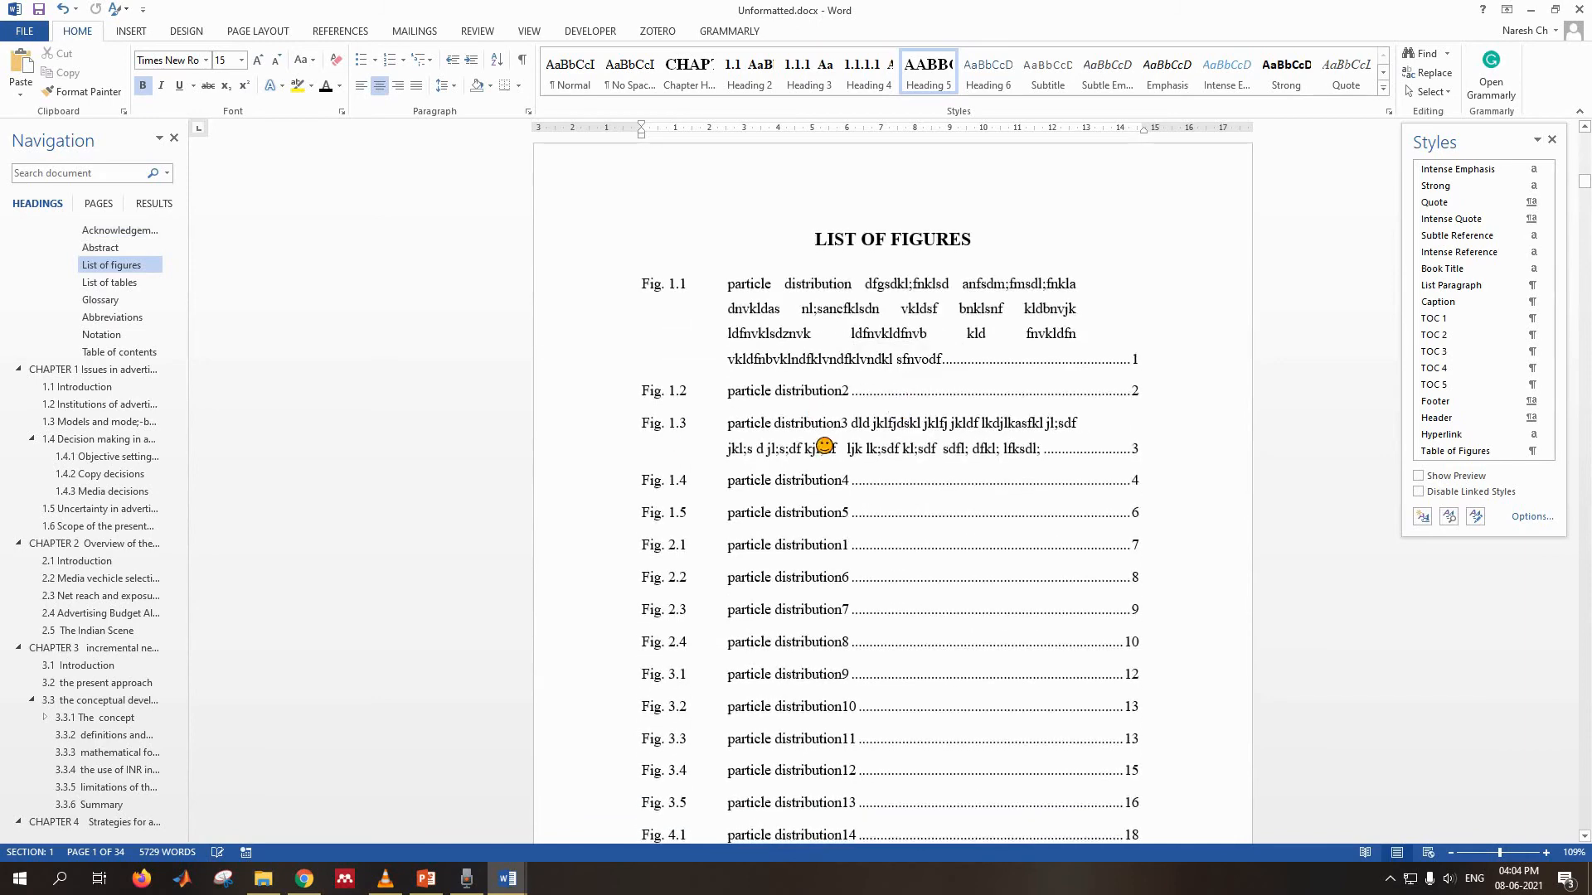
left_click(851, 283)
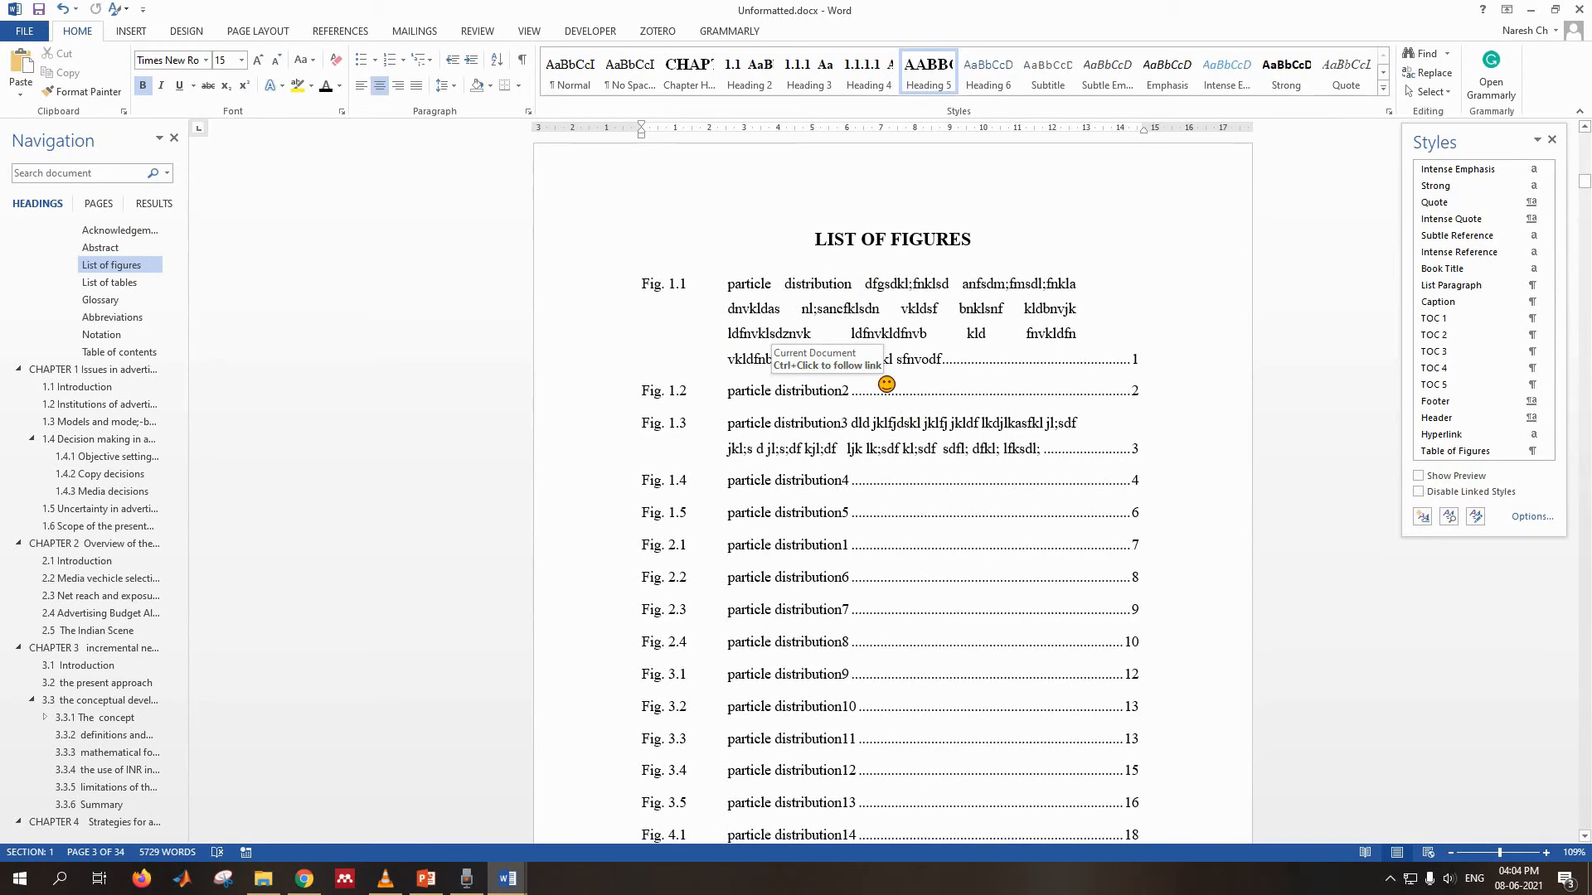
scroll(886, 384, "down", 4)
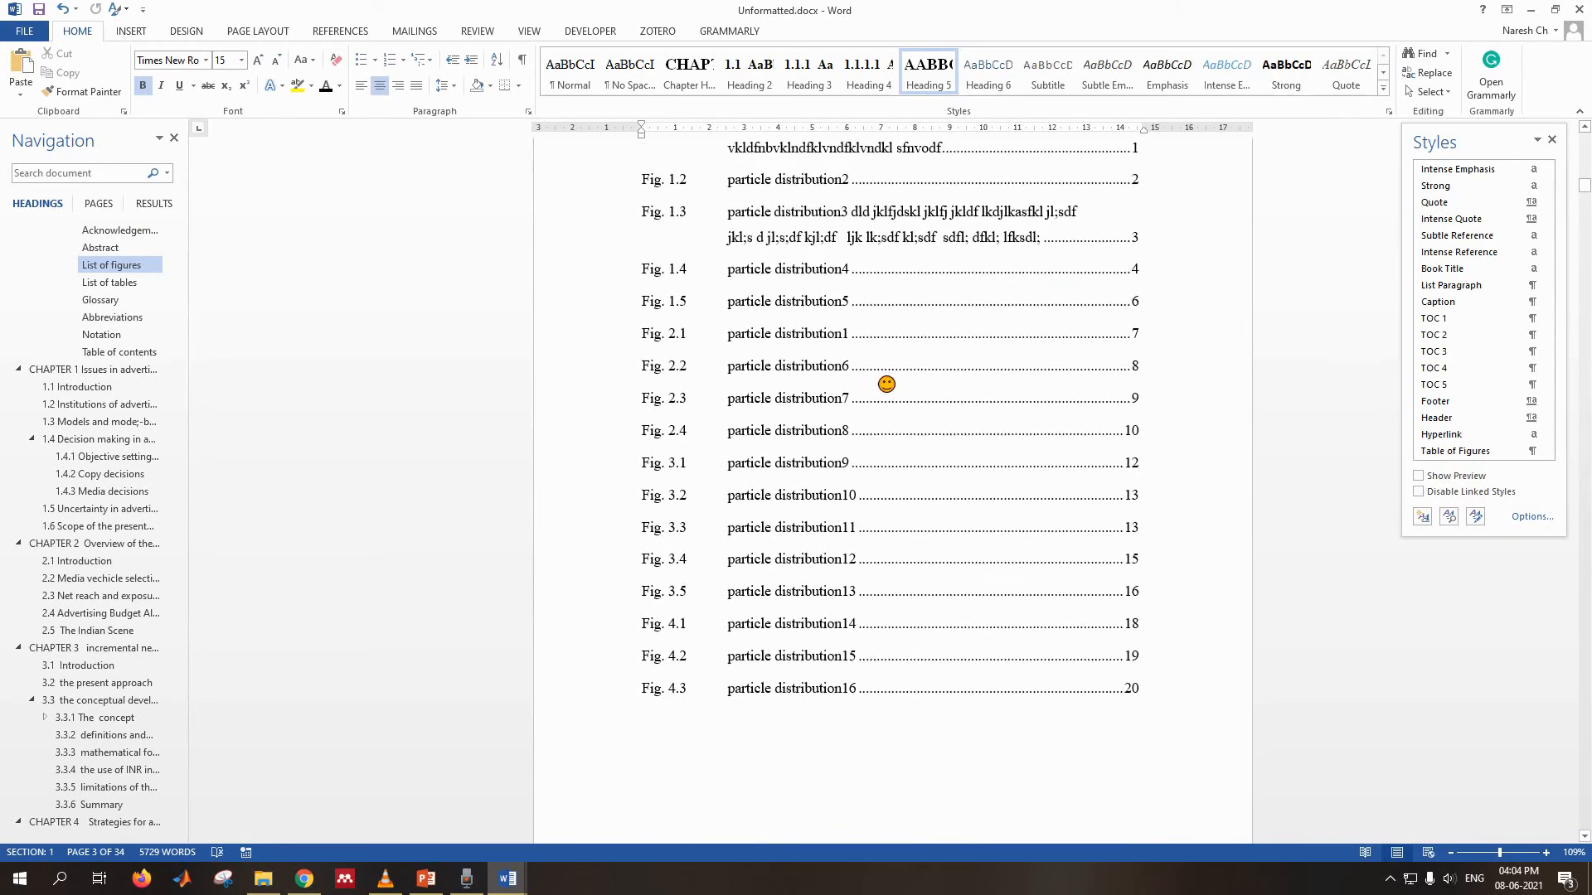
scroll(886, 384, "down", 15)
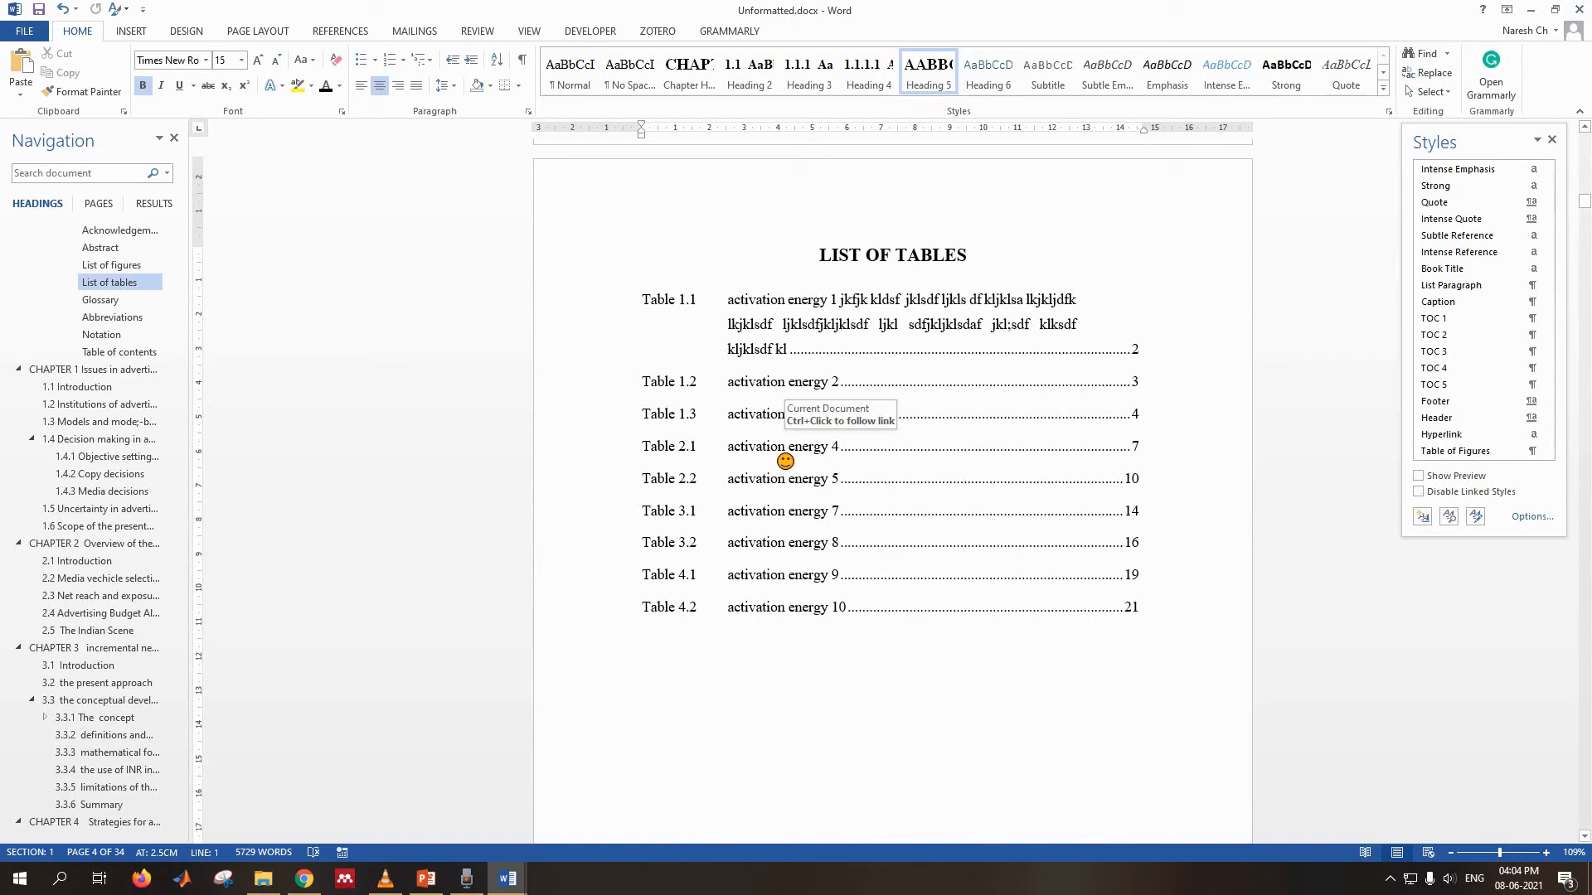
scroll(762, 427, "up", 1)
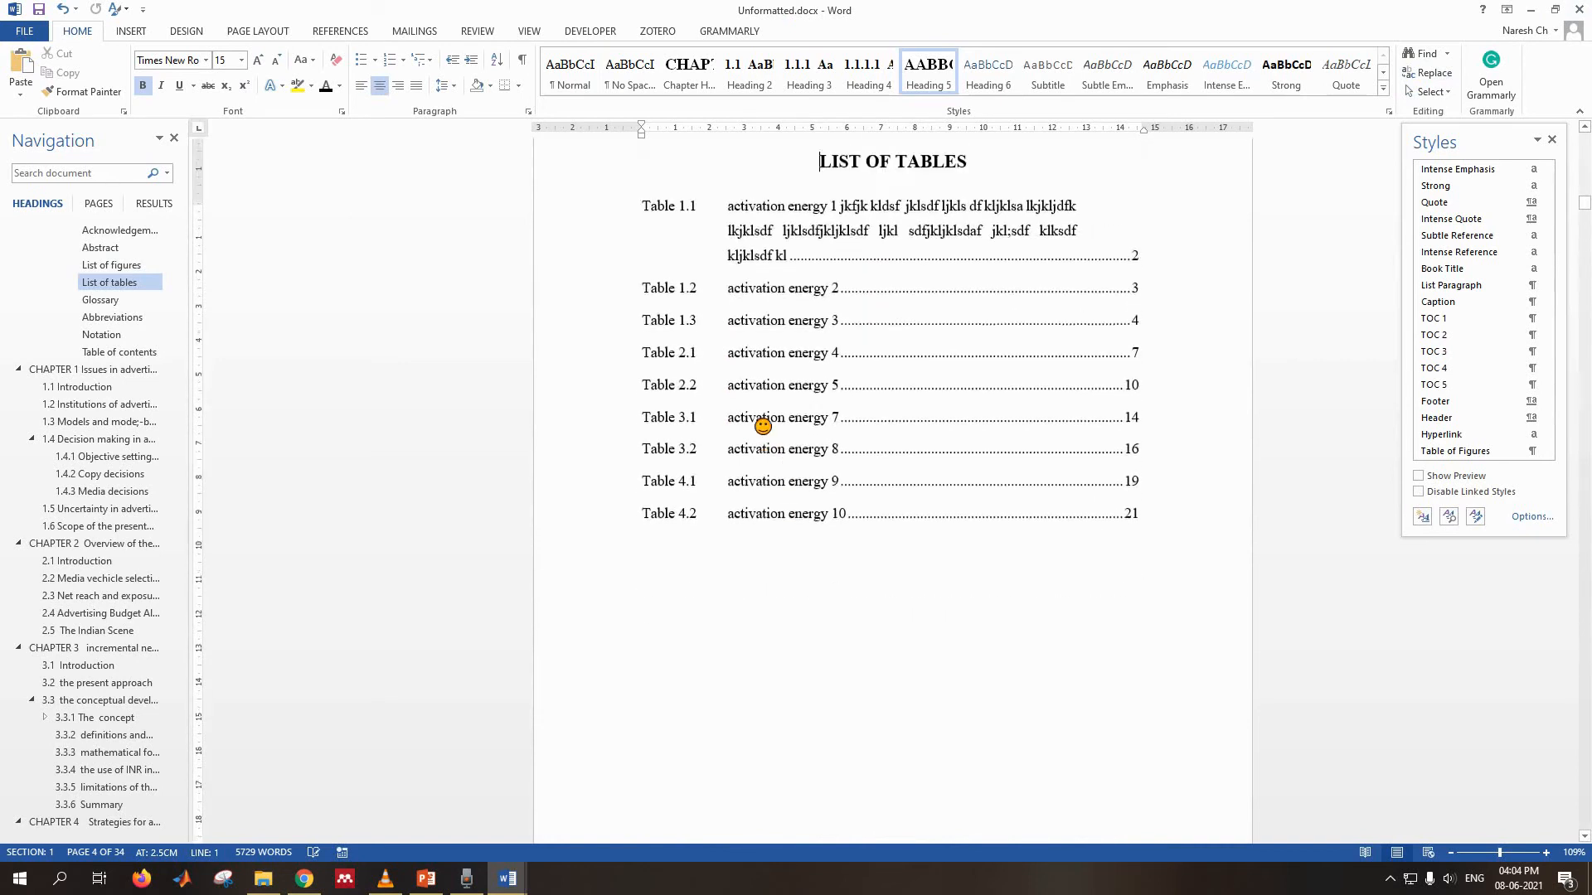
- Remove the word "Table" from each entry label in the List of Tables, replacing it with nothing one occurrence at a time
left_click(670, 300)
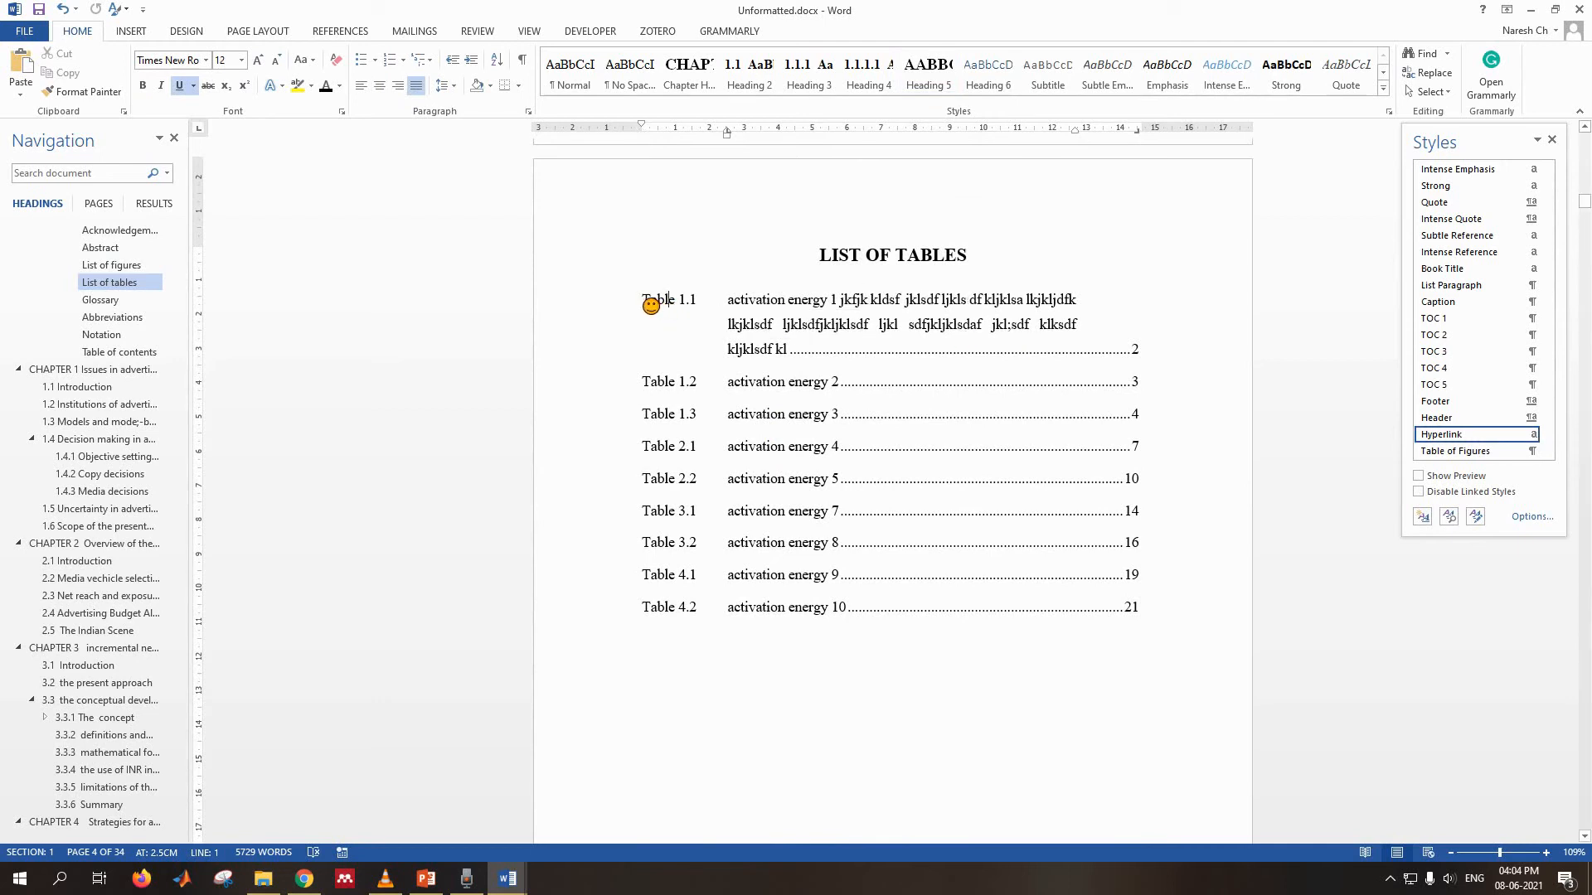
left_click_drag(651, 306, 701, 310)
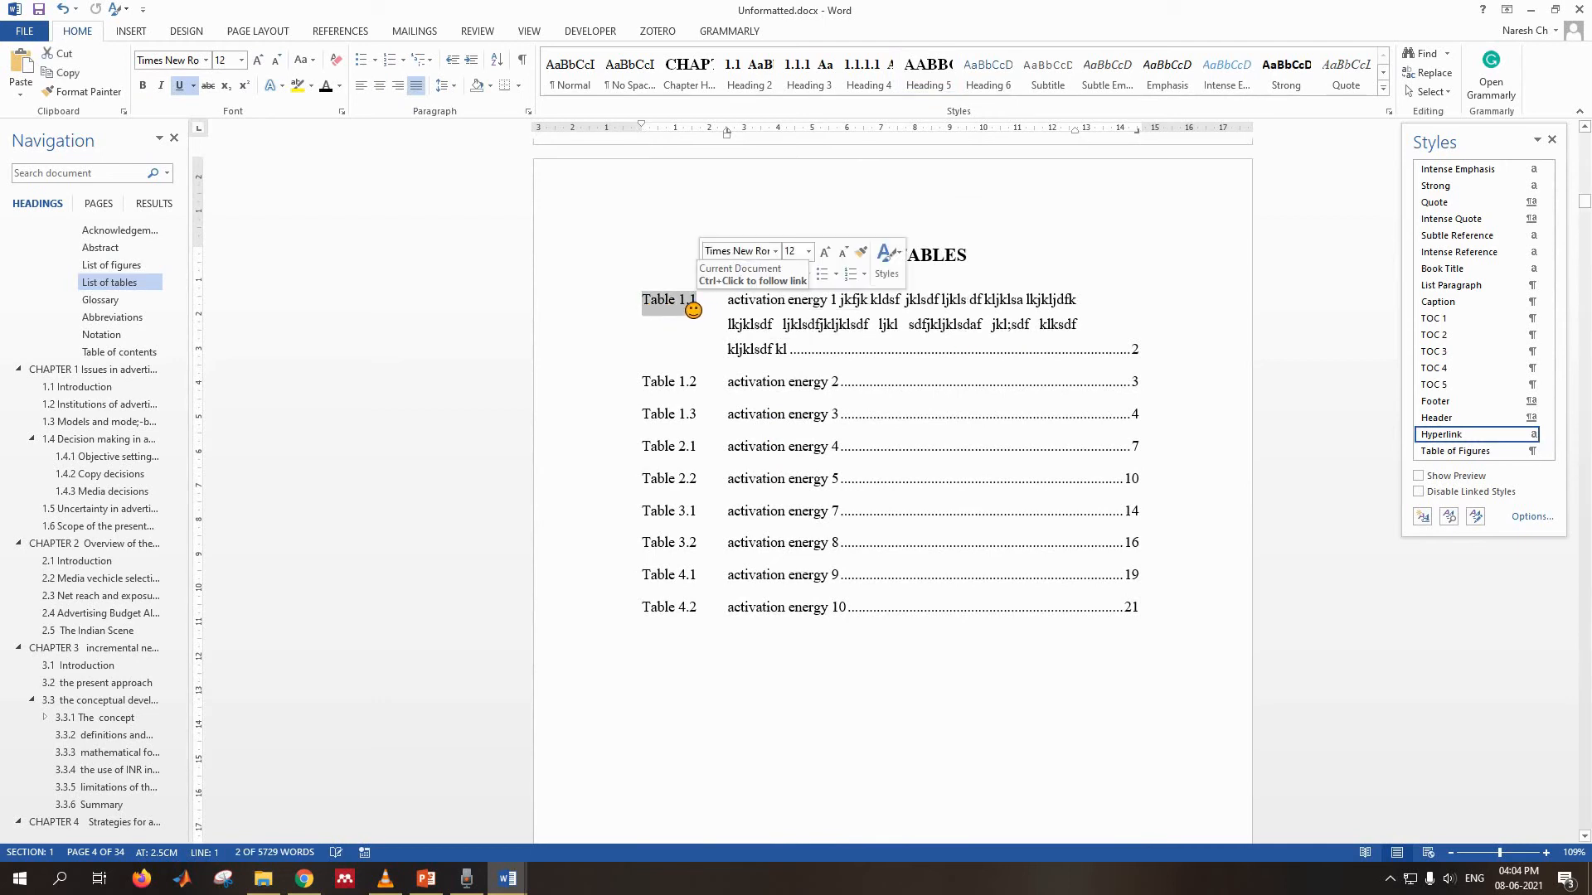
left_click(672, 316)
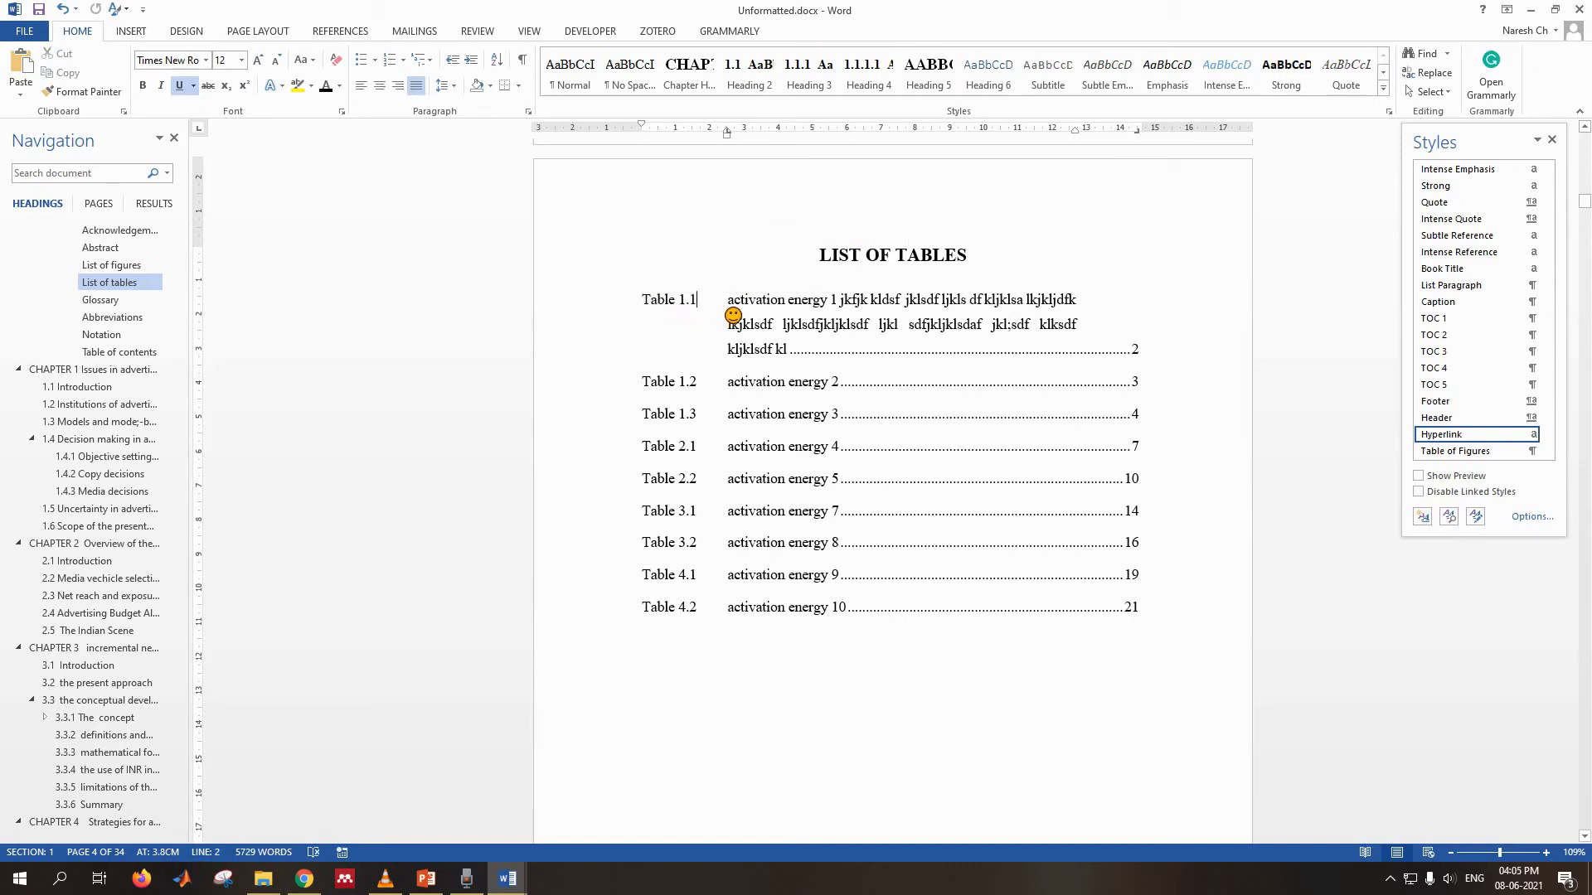
key("ctrl+h")
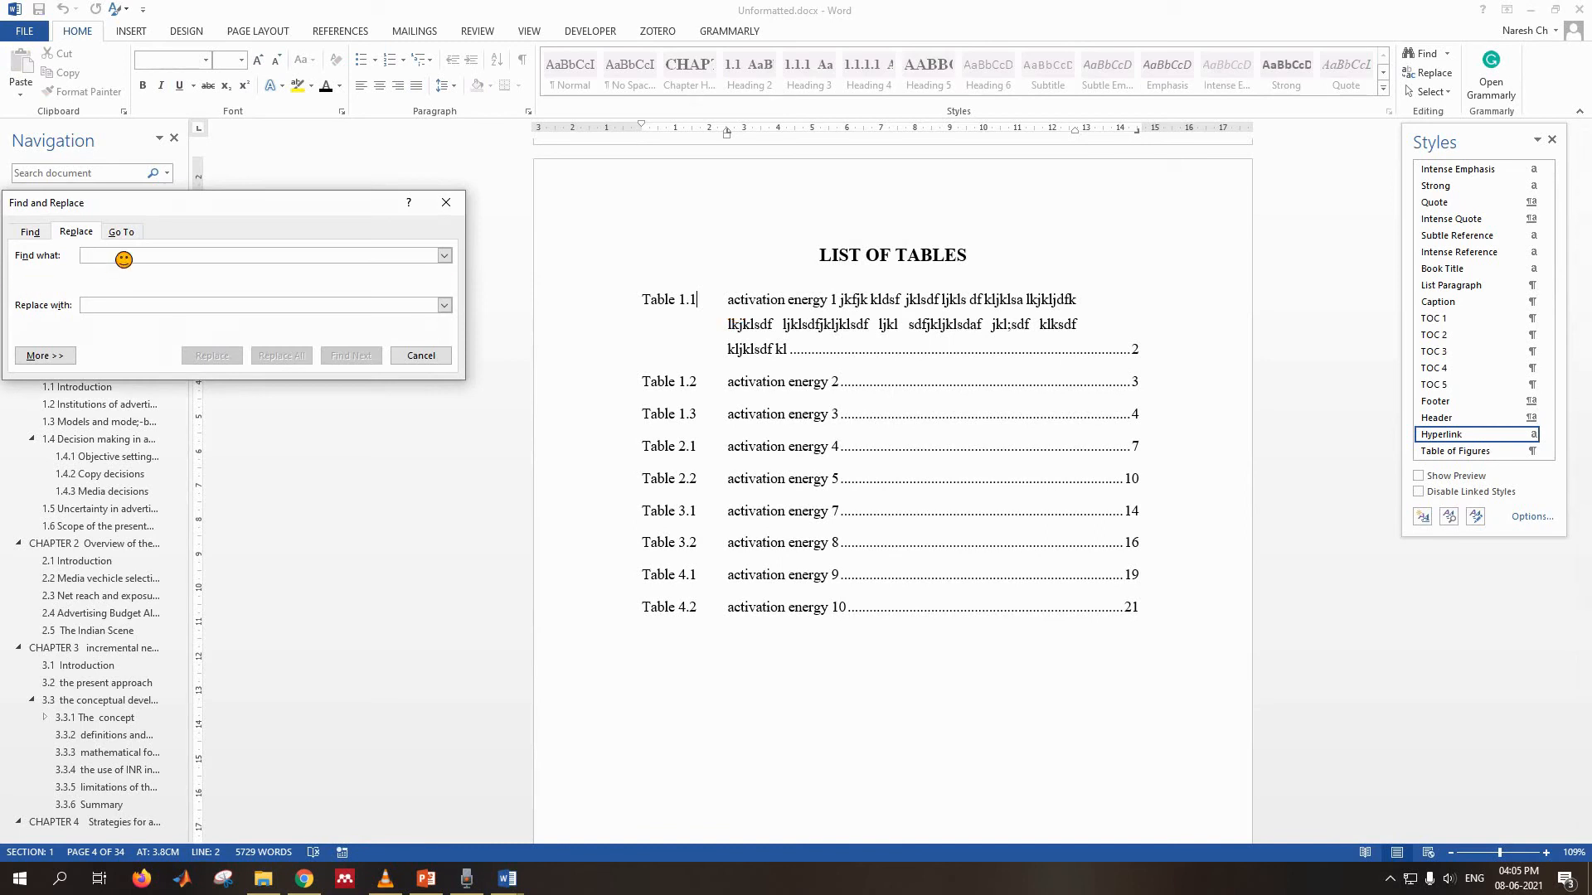
type("Table")
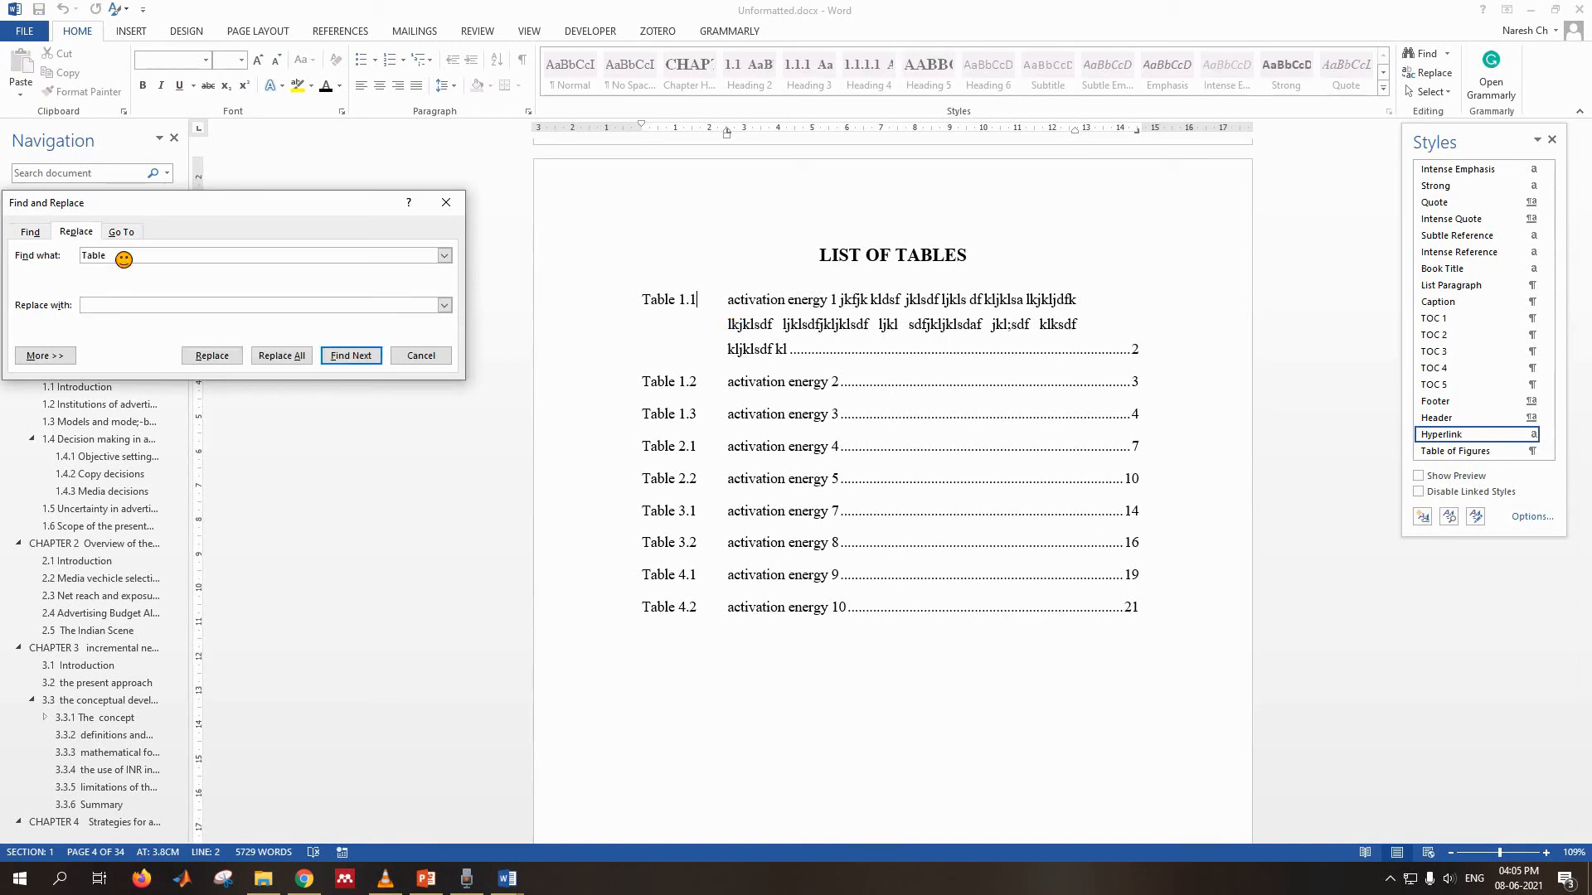
left_click(212, 355)
left_click(650, 304)
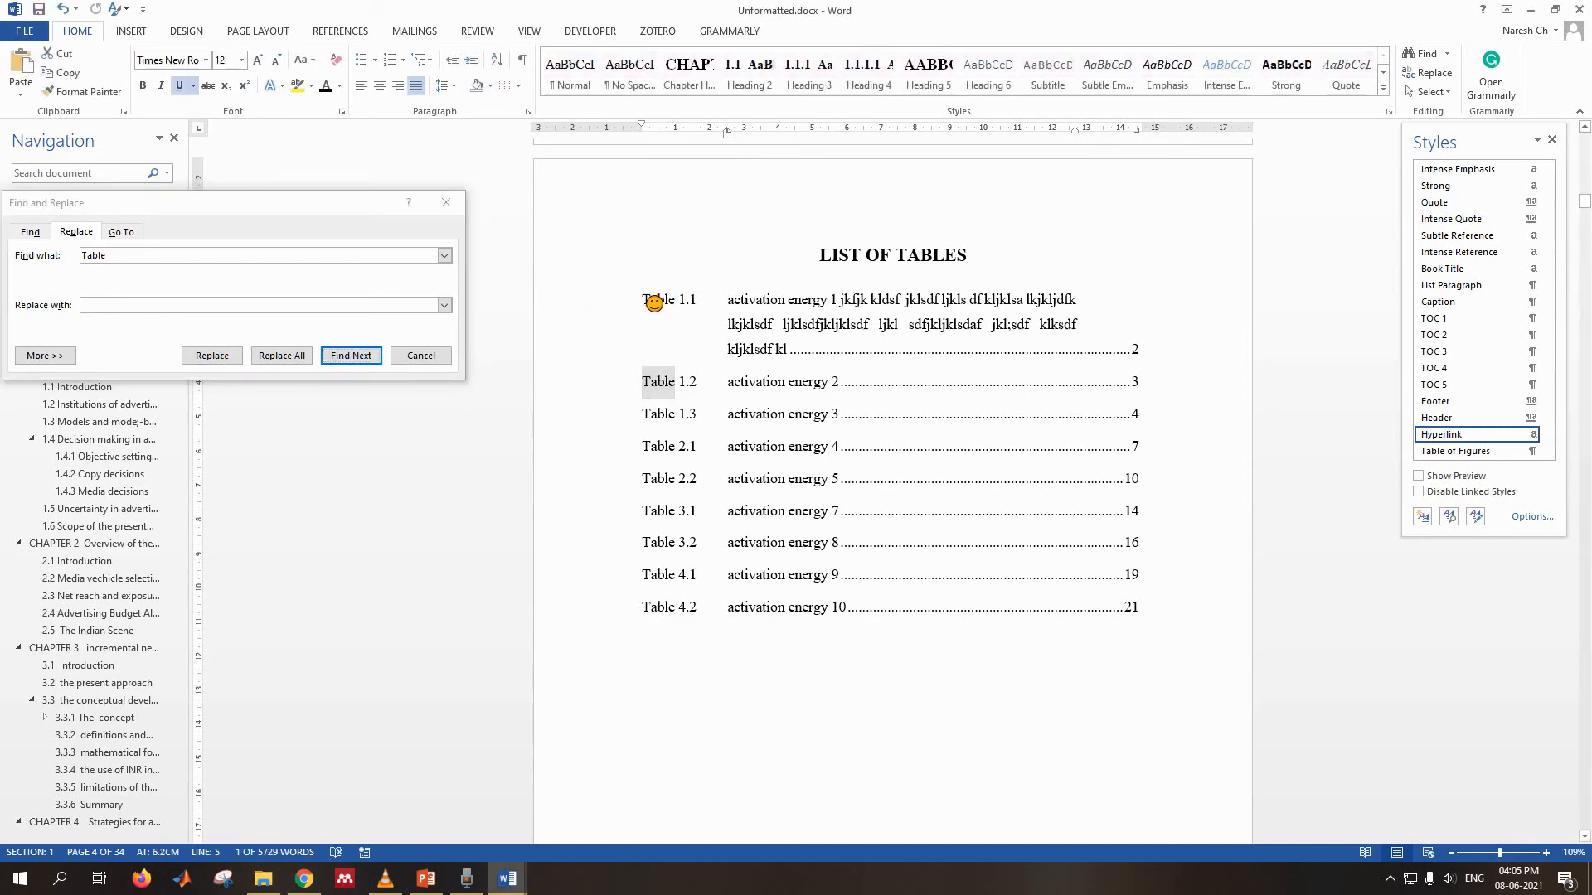
left_click(235, 356)
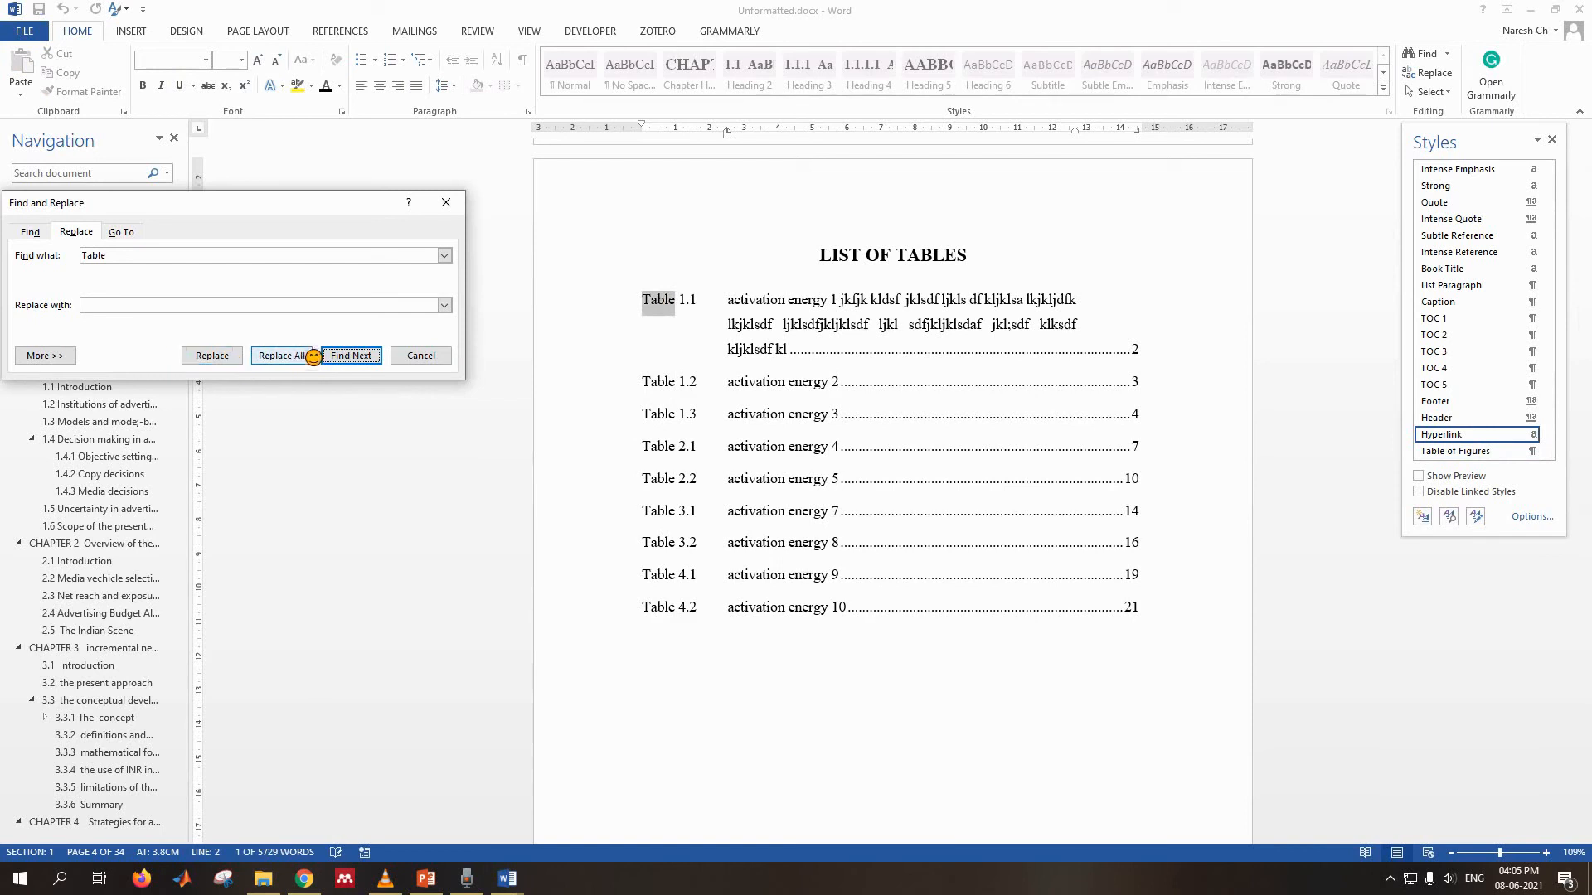
left_click(207, 357)
left_click(207, 356)
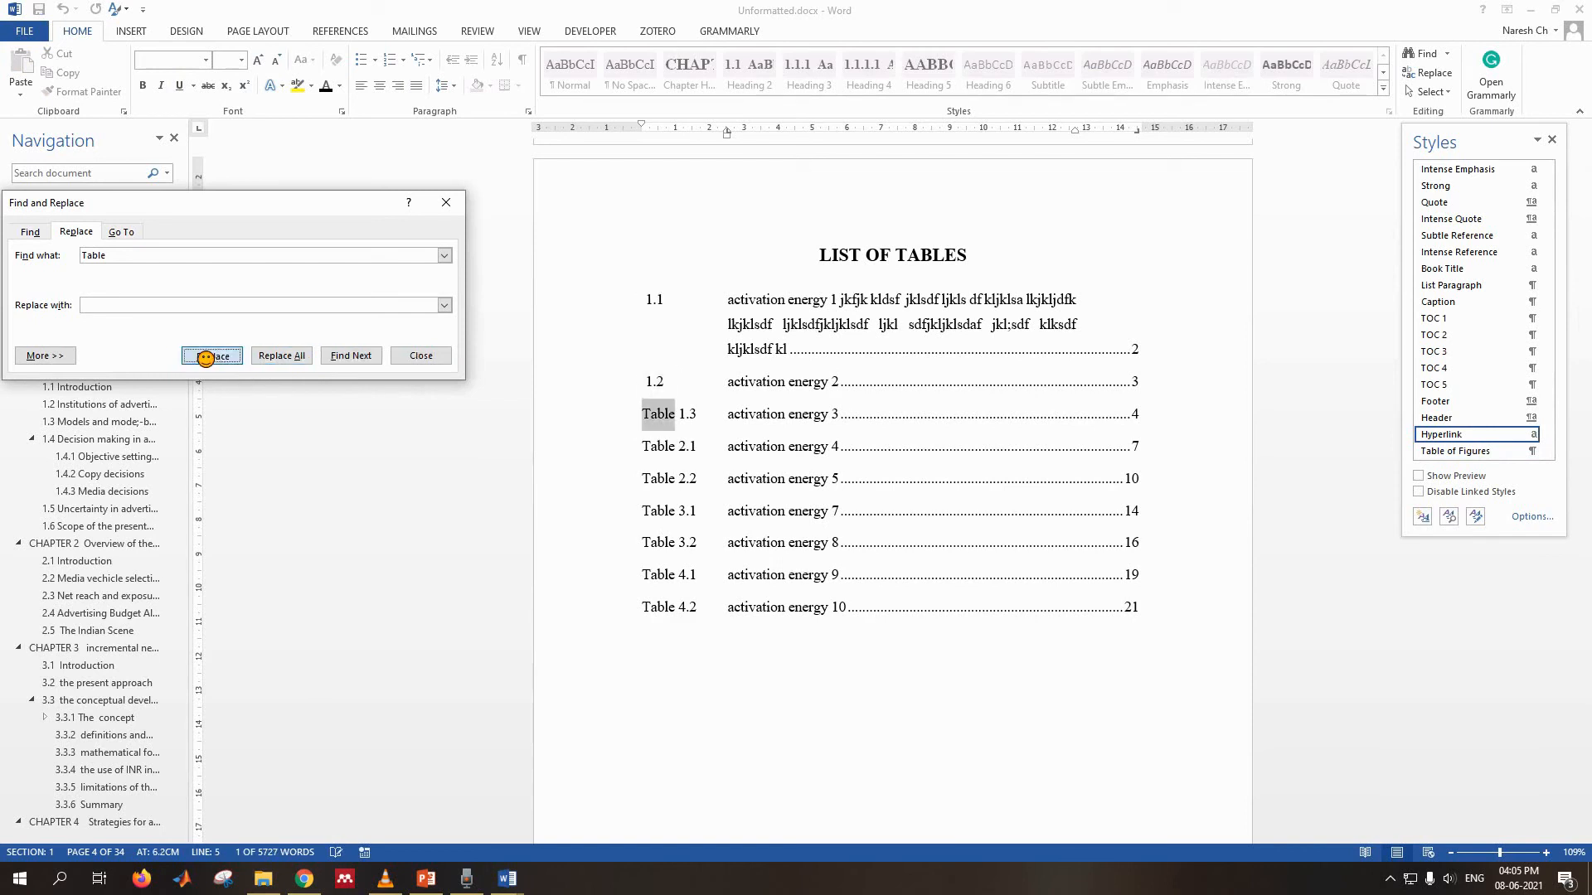
left_click(208, 356)
left_click(207, 356)
left_click(207, 357)
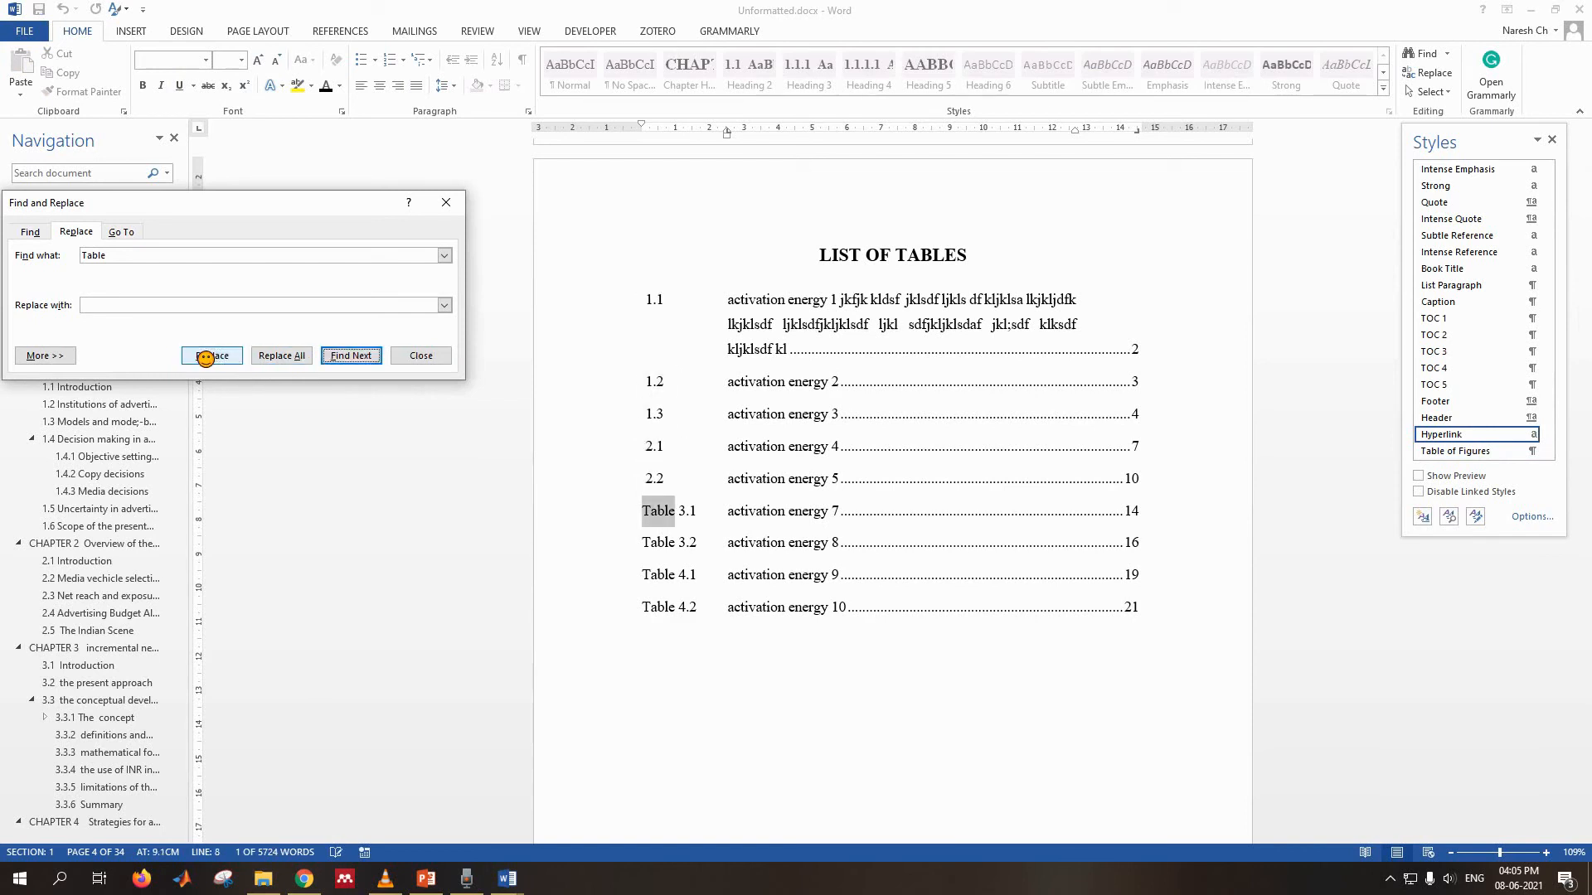
left_click(207, 356)
left_click(207, 357)
left_click(208, 356)
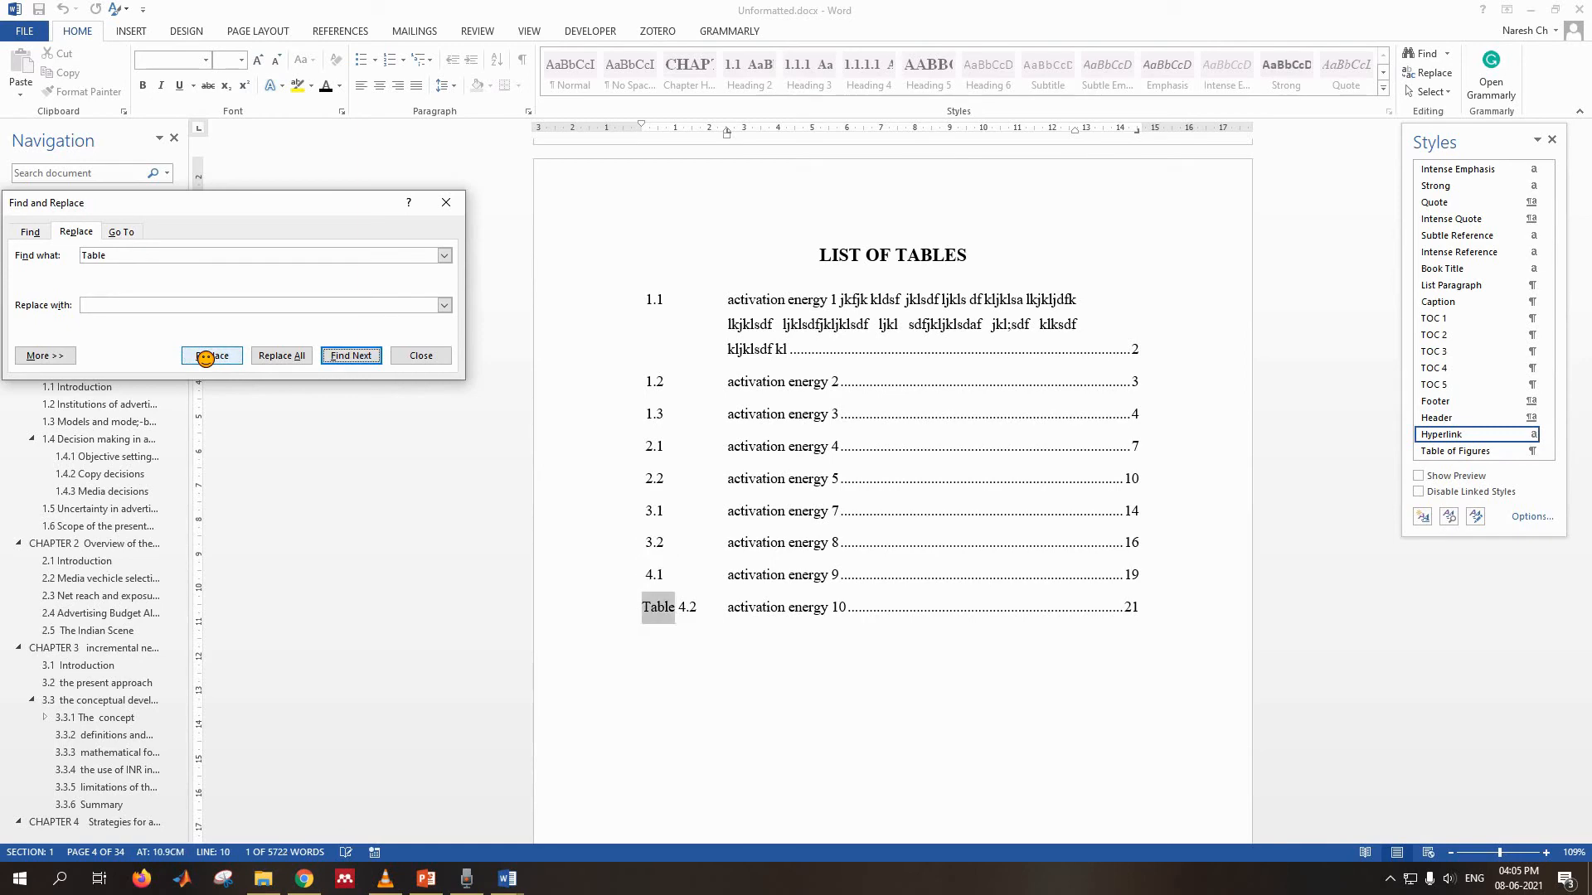
left_click(207, 357)
- Move the Find and Replace dialog clear of the front matter headings and return to the List of Tables to check its labels
scroll(842, 403, "up", 1)
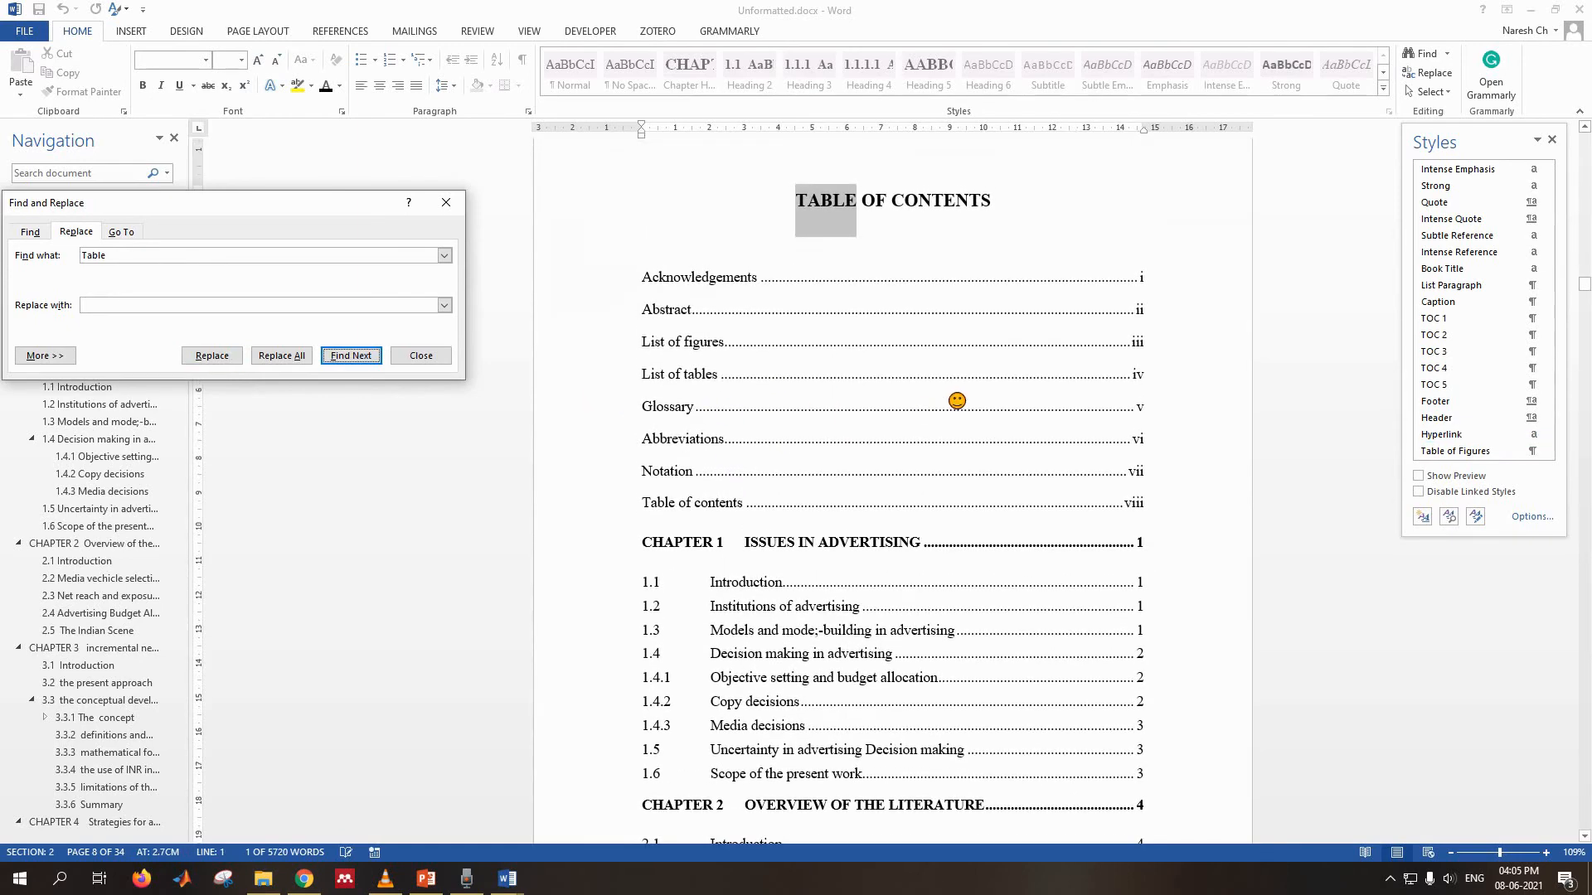
left_click(956, 402)
left_click_drag(161, 216, 185, 379)
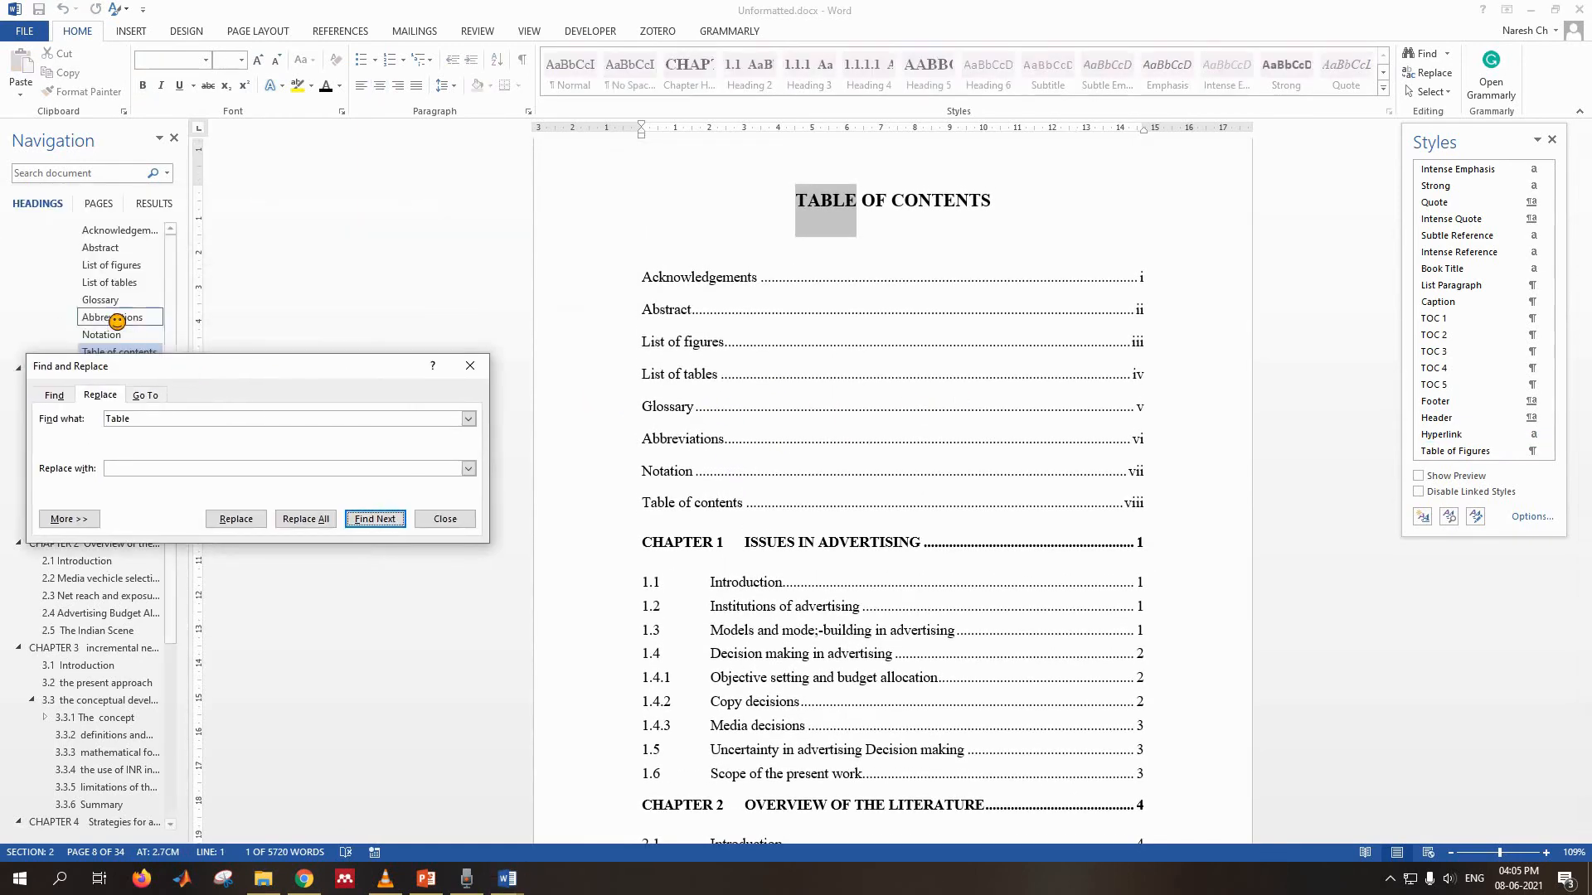
left_click(141, 285)
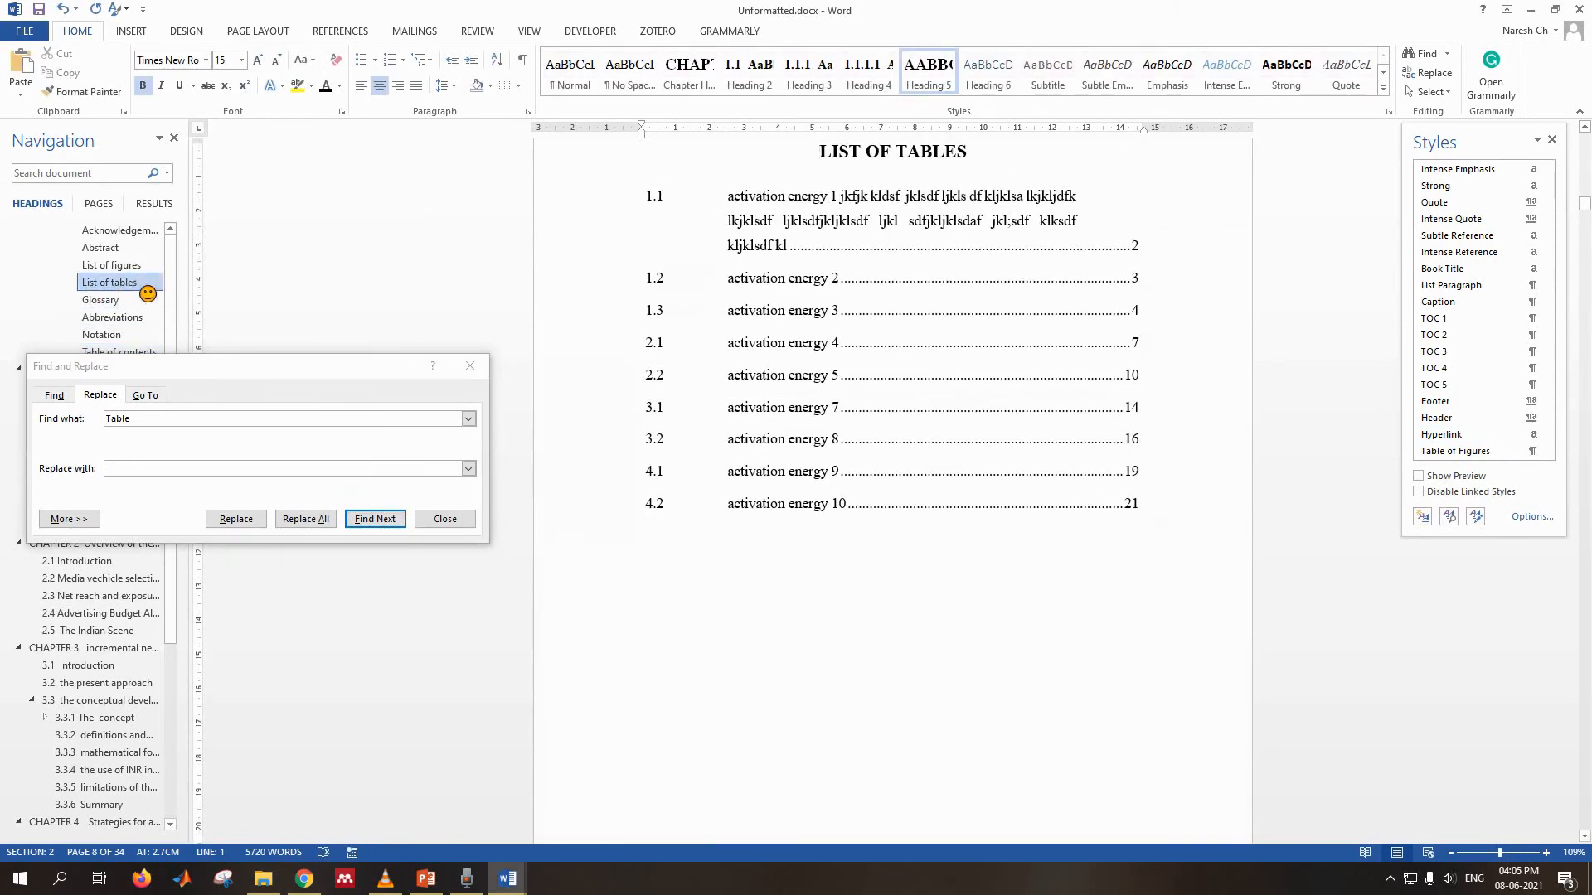
- Remove "Fig." from each entry label in the List of Figures, replacing it with nothing one occurrence at a time
left_click(133, 266)
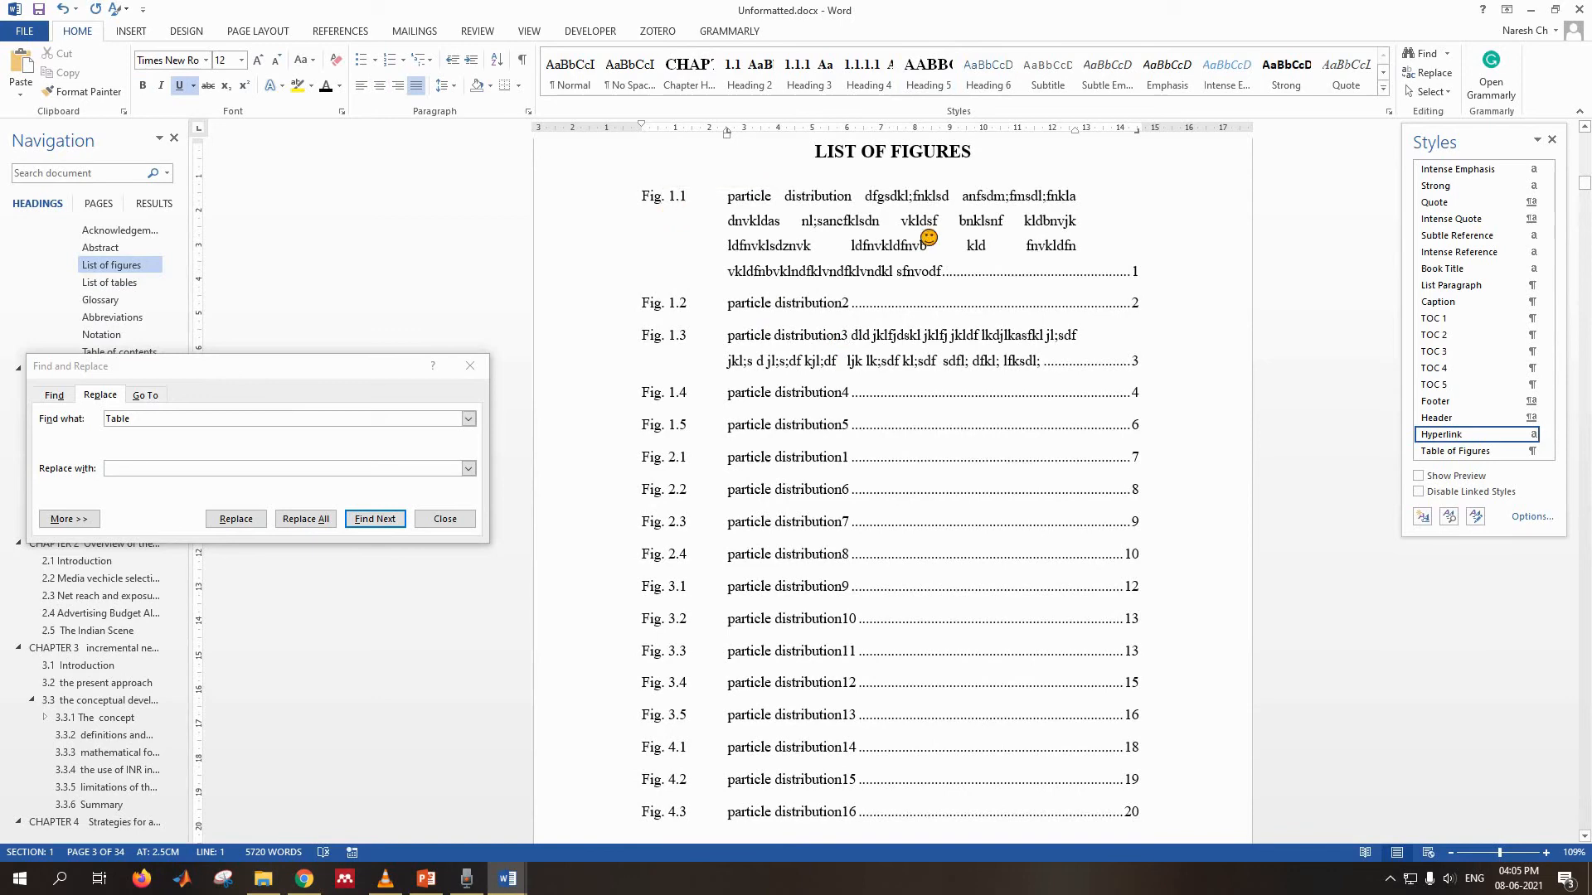
scroll(1005, 246, "up", 2)
left_click(151, 420)
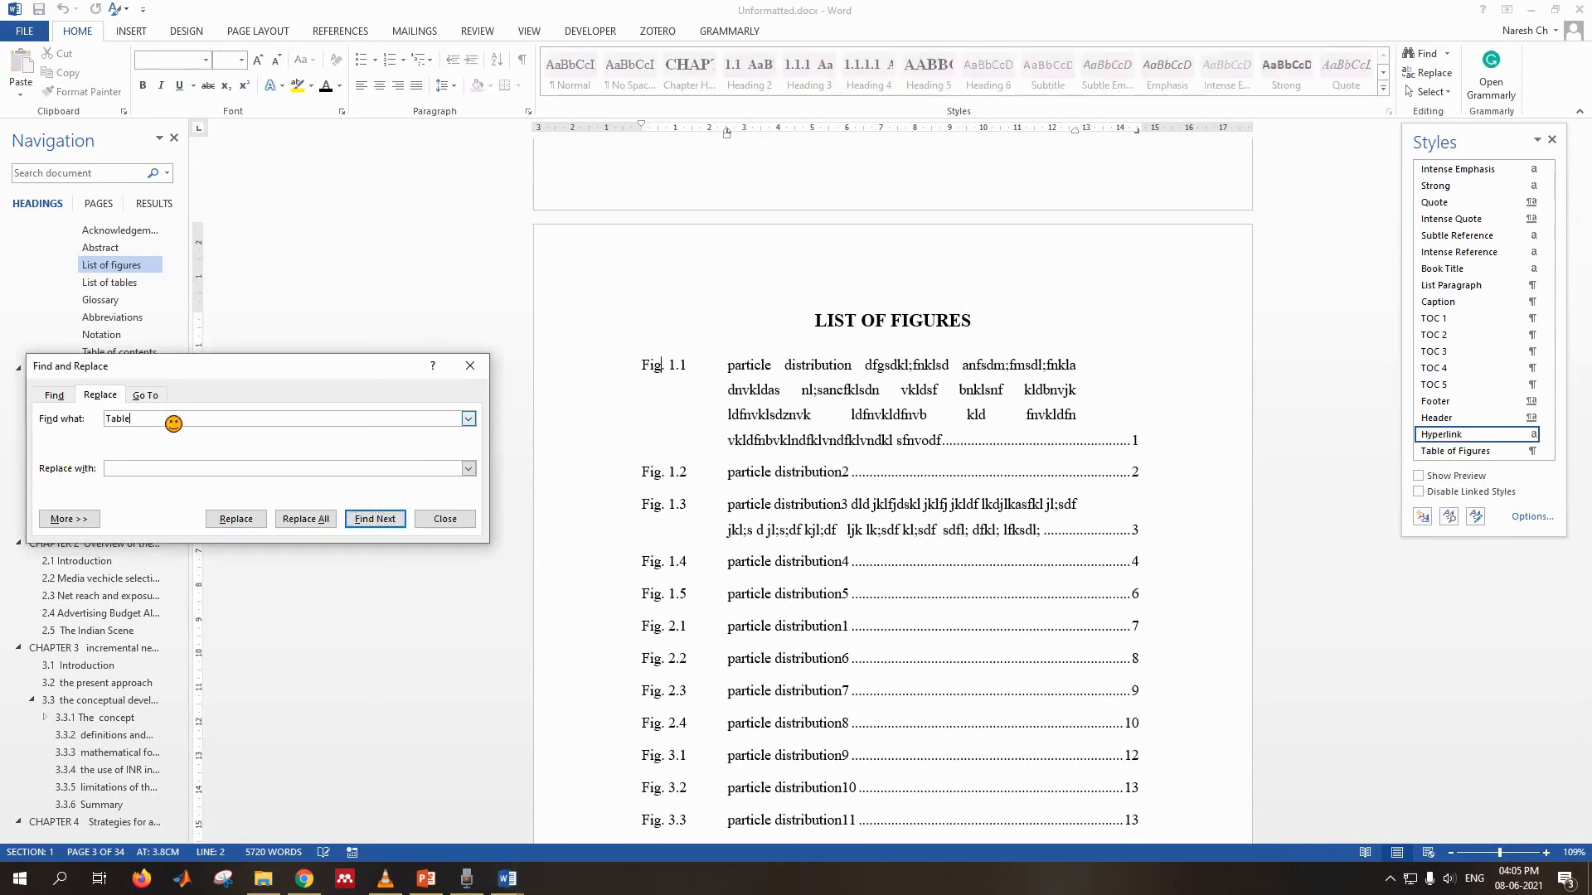
left_click_drag(147, 424, 65, 419)
left_click(643, 366)
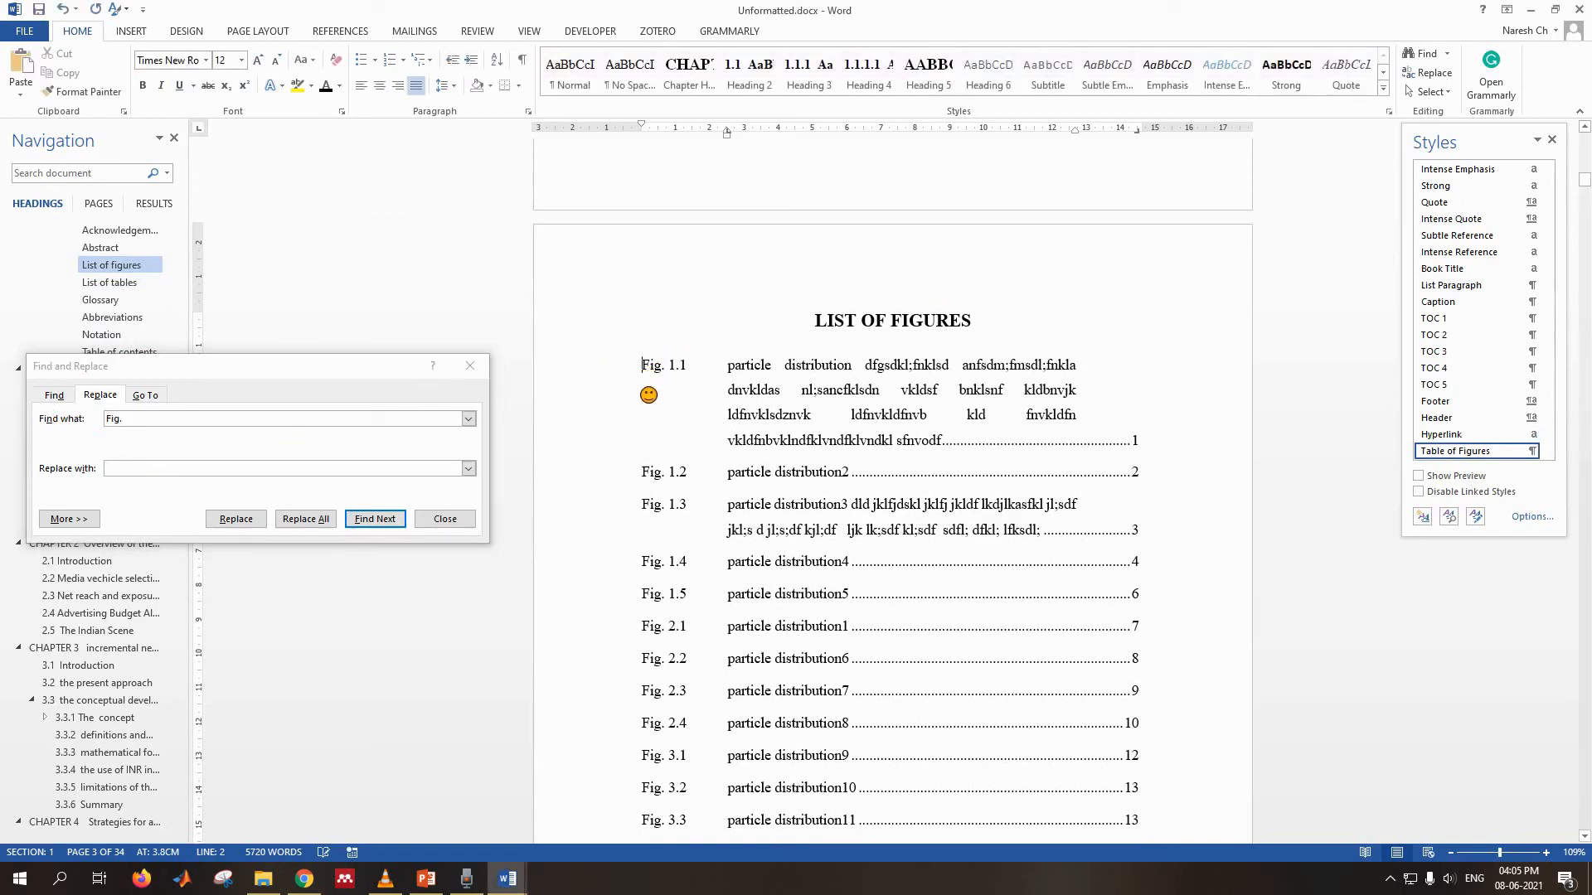
left_click(236, 519)
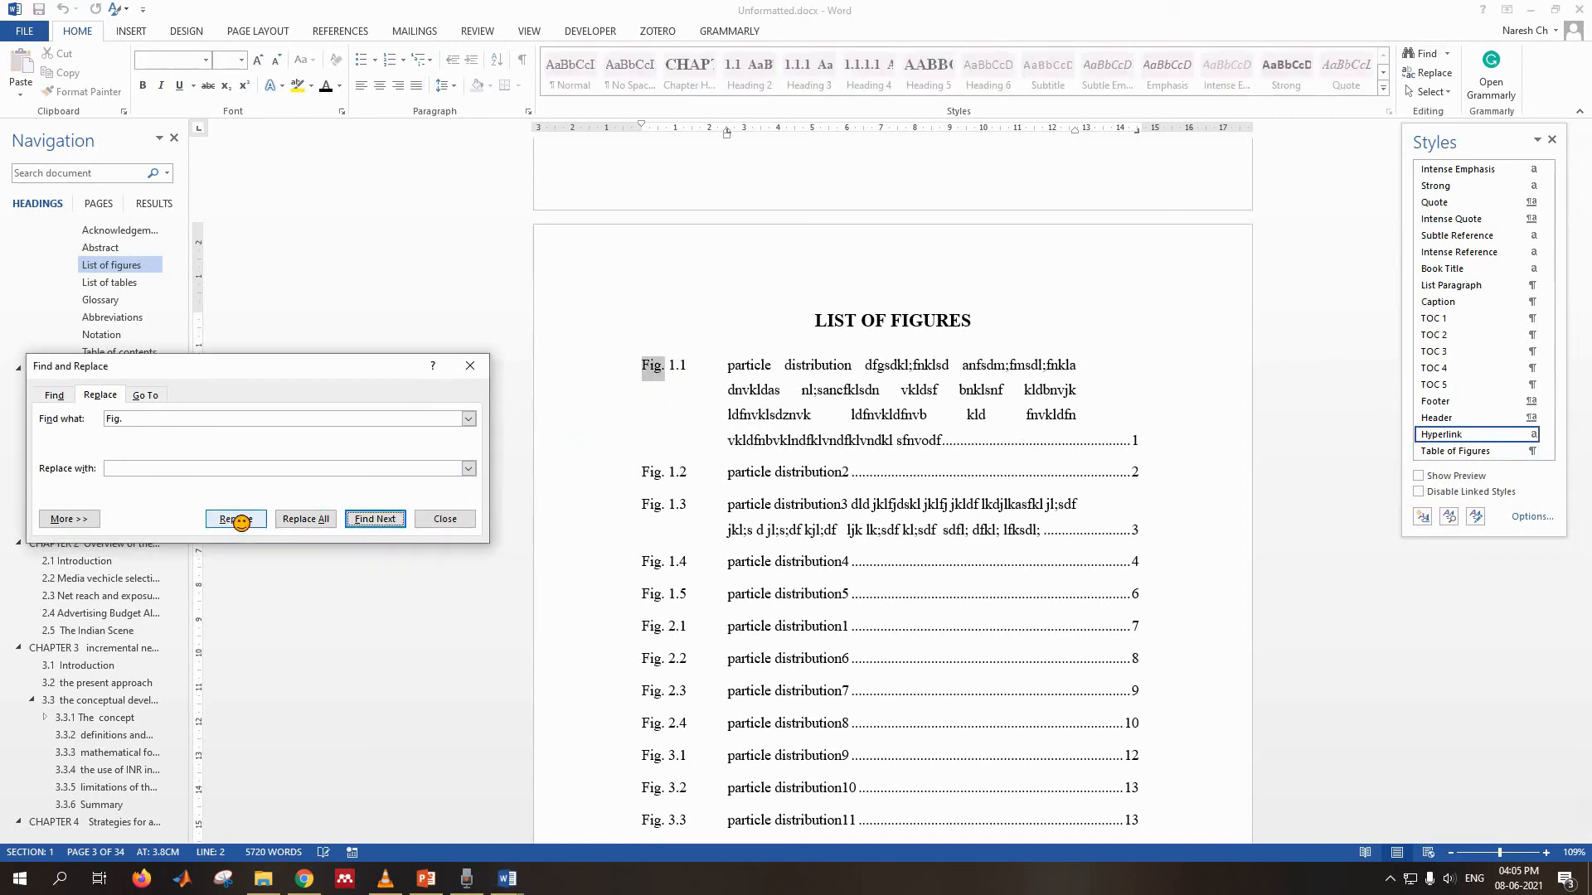
left_click(237, 521)
key("alt+r")
key("alt+r")
key("alt+r")
key("alt+r")
key("alt+r")
key("alt+r")
key("alt+r")
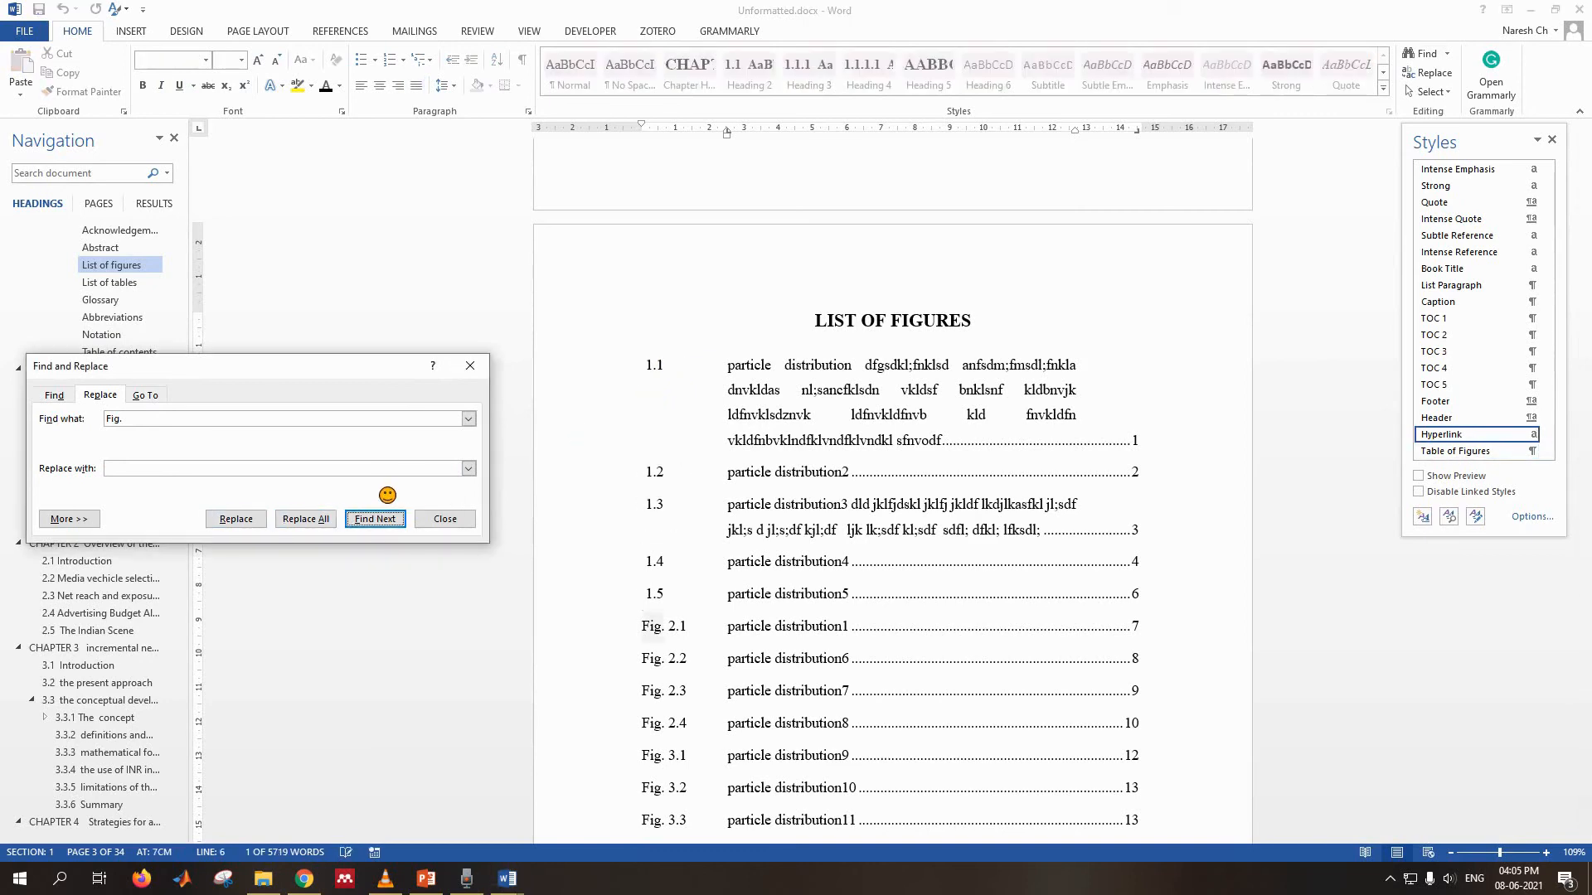
key("alt+r")
key("alt+r")
key("alt+r")
key("alt+r")
key("alt+r")
key("alt+r")
key("alt+r")
key("alt+r")
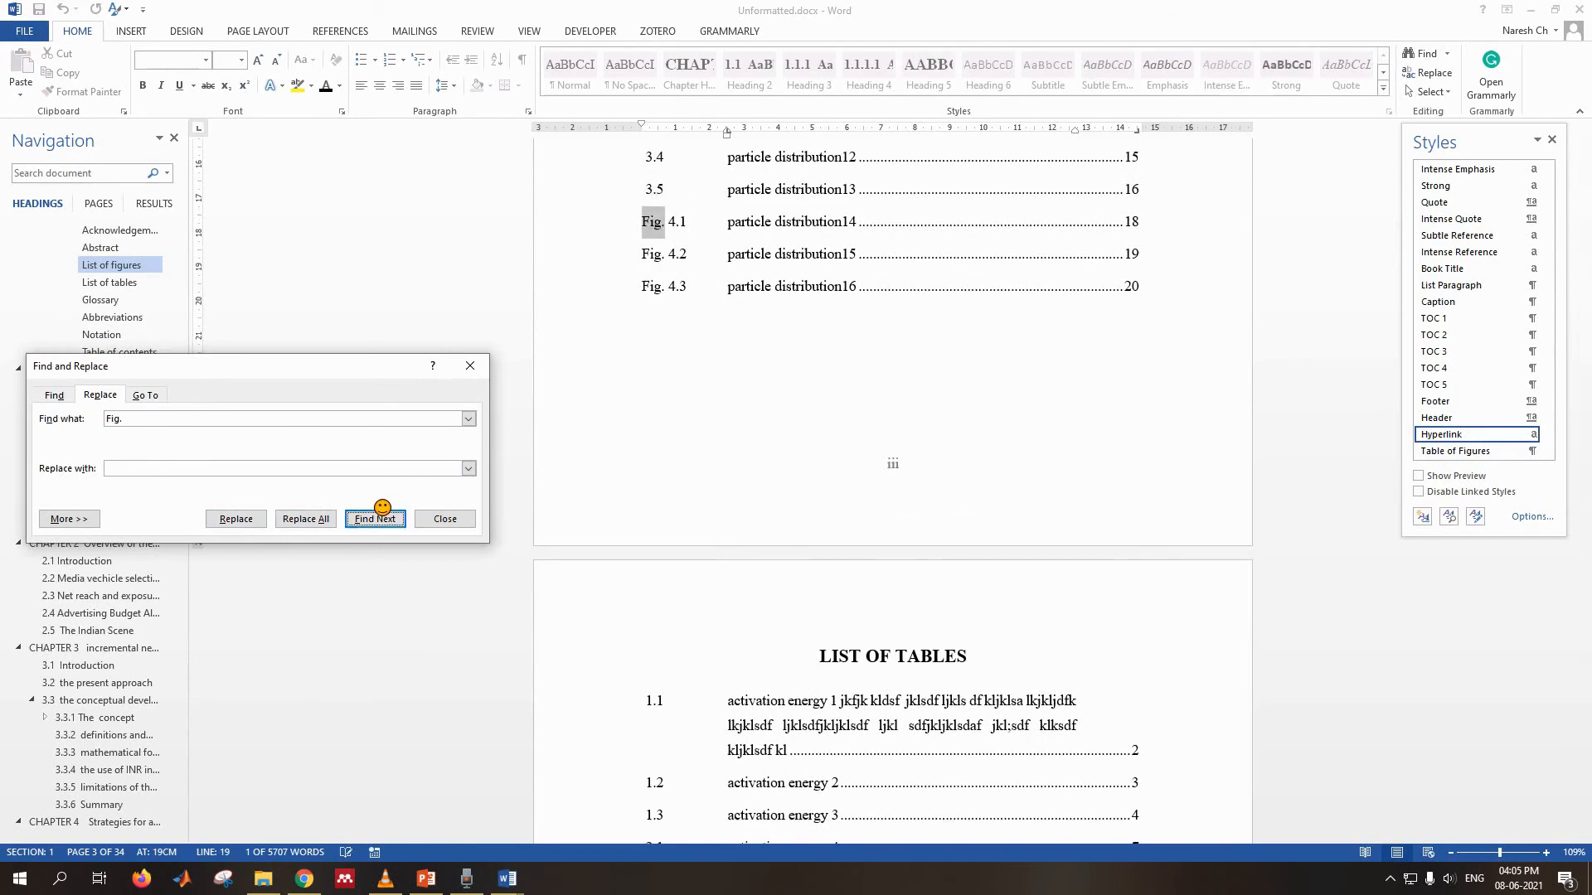
key("alt+r")
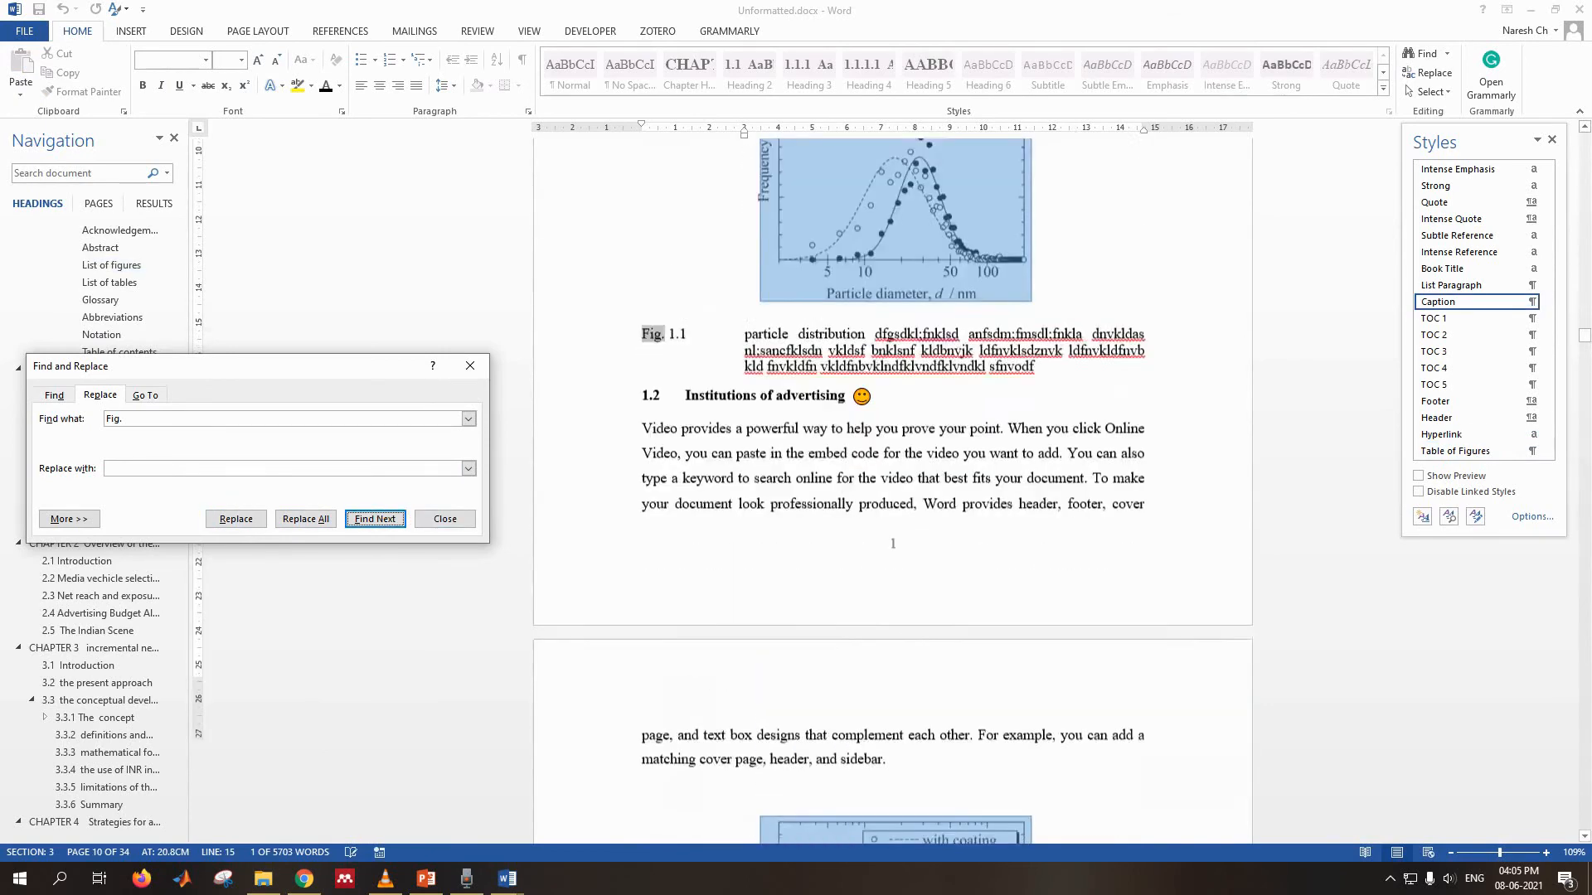
- Return to the List of Figures to check its labels and close Find and Replace
left_click(114, 265)
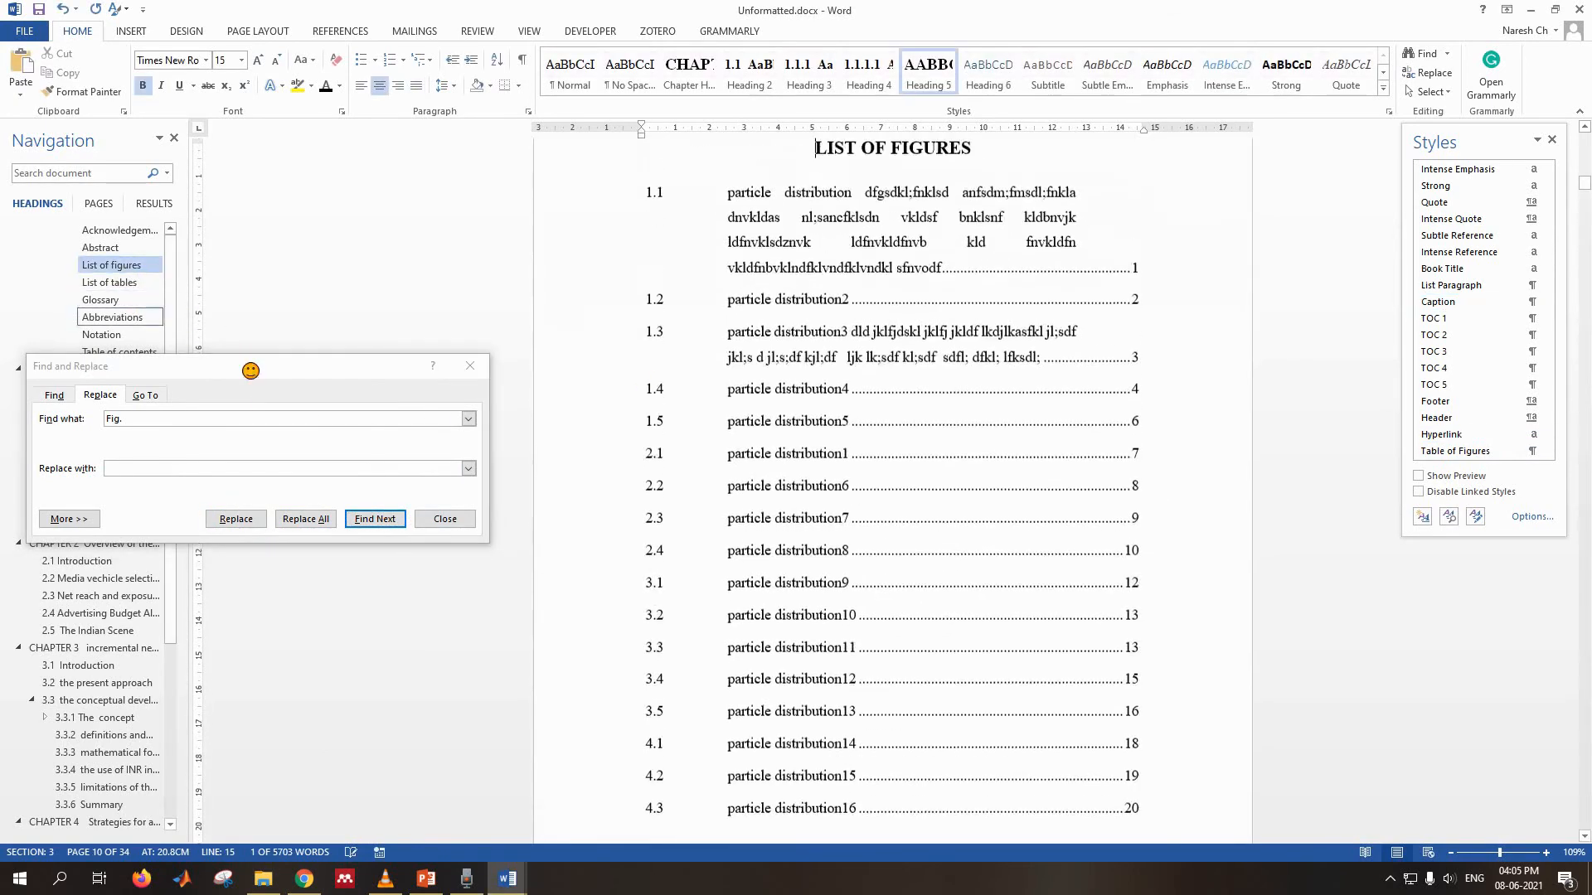
left_click(811, 407)
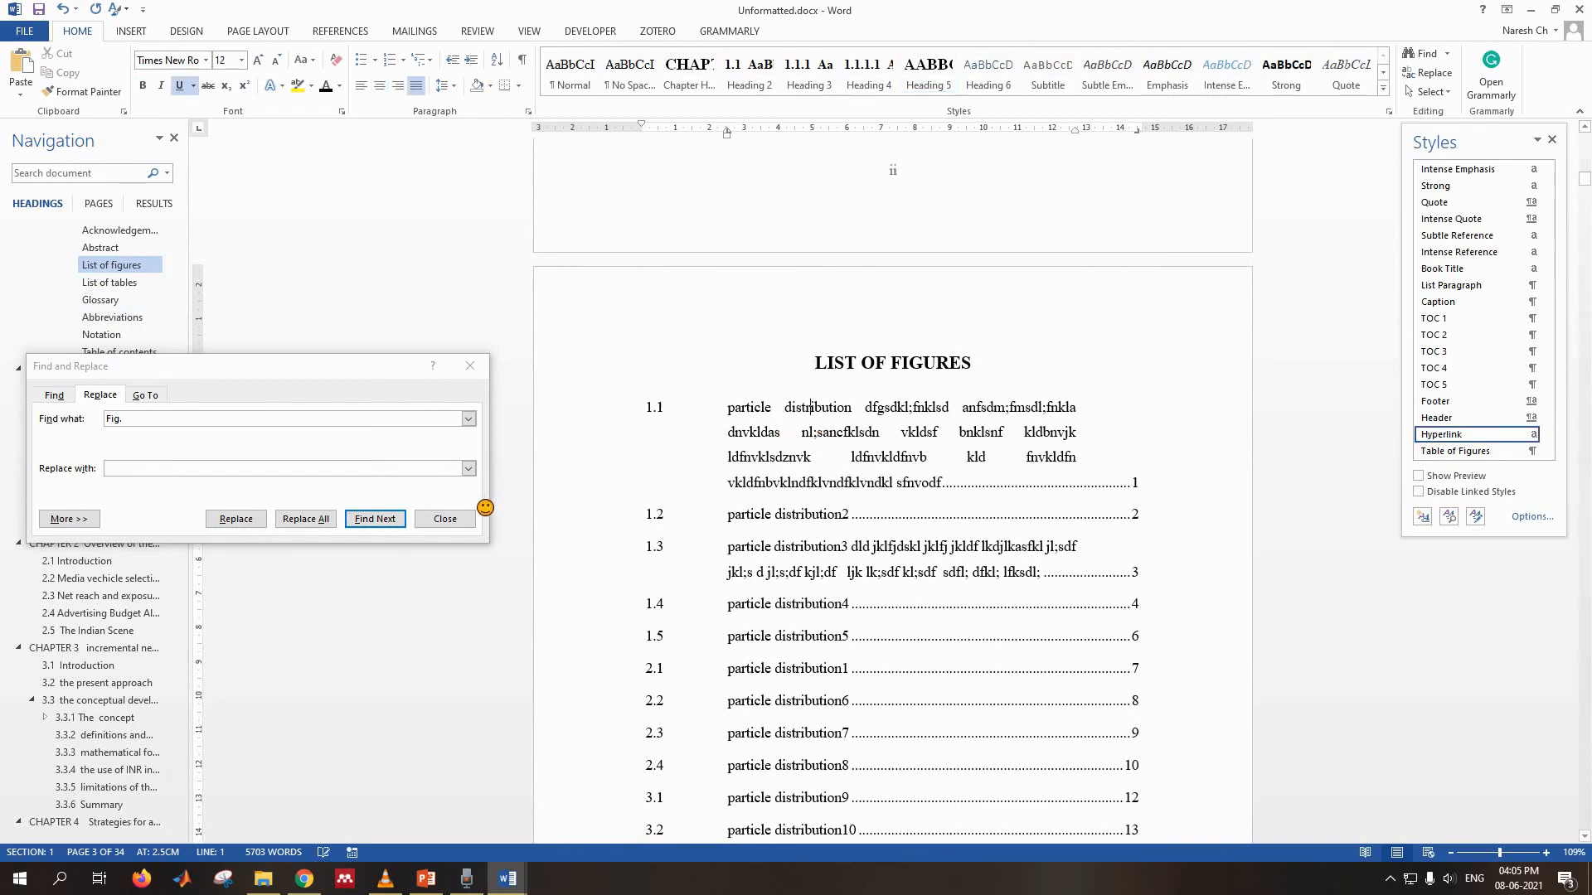
left_click(475, 519)
left_click(474, 519)
- Update the List of Figures field, refreshing only its page numbers
right_click(889, 387)
right_click(892, 407)
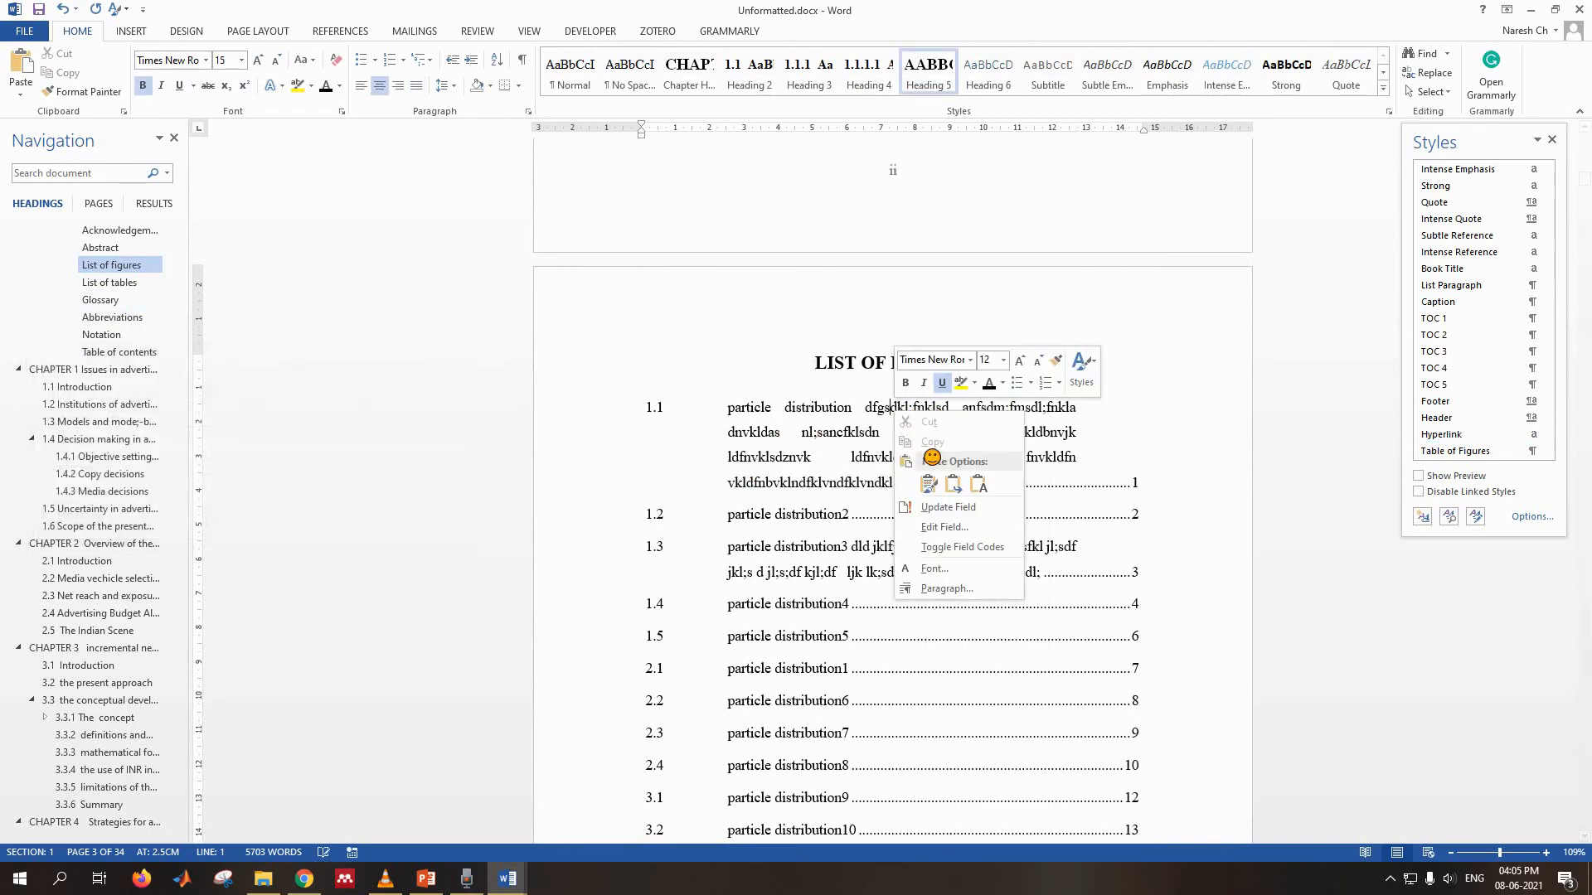
left_click(977, 508)
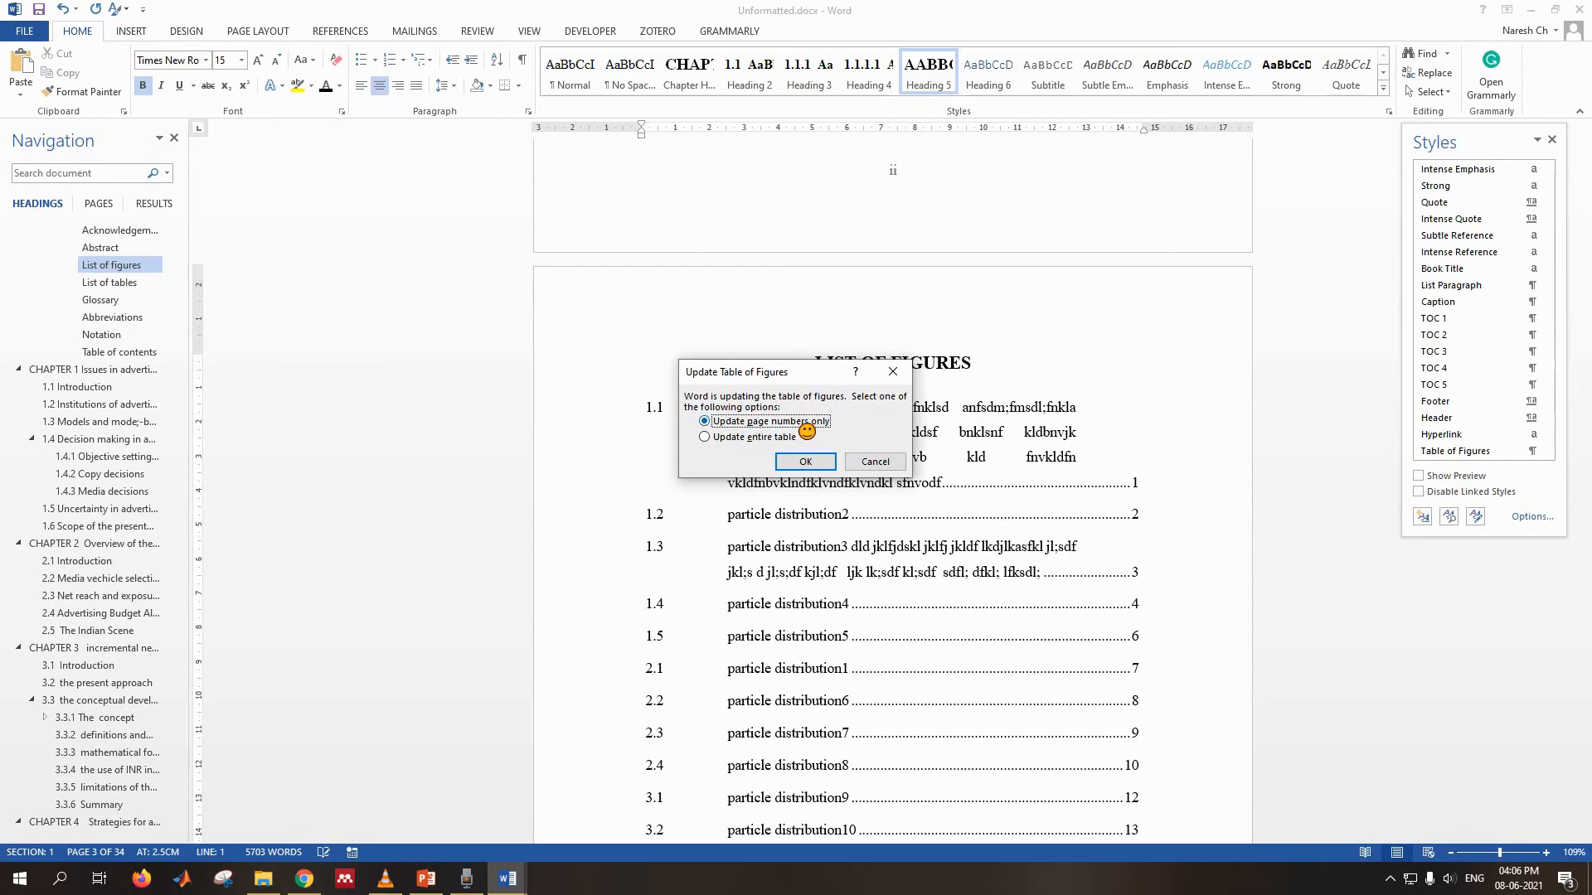
left_click(809, 464)
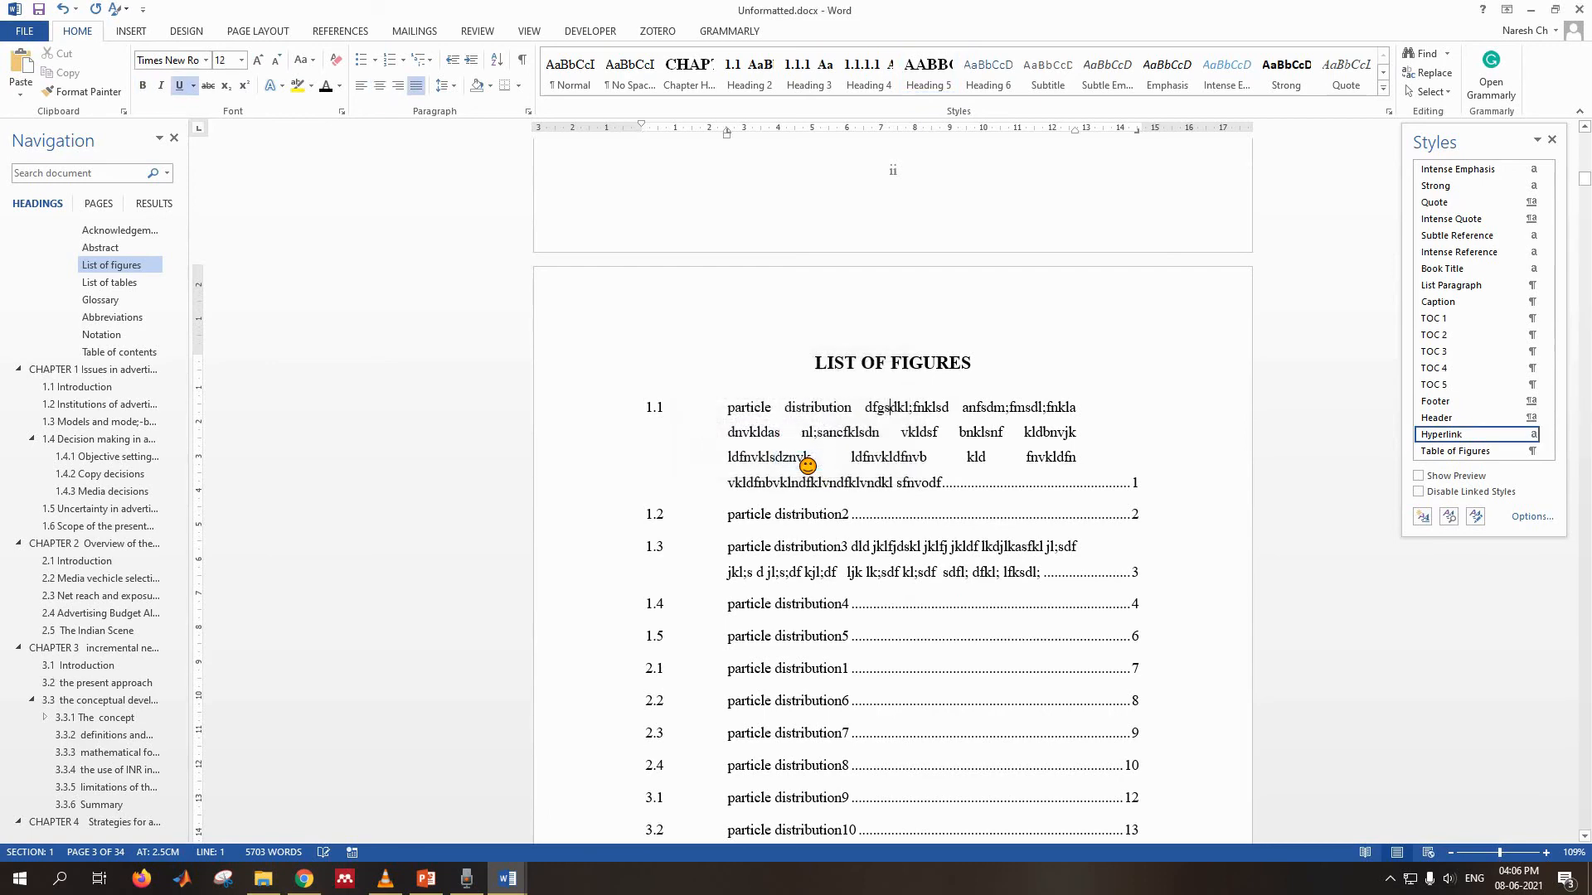
scroll(807, 465, "down", 5)
scroll(822, 459, "up", 4)
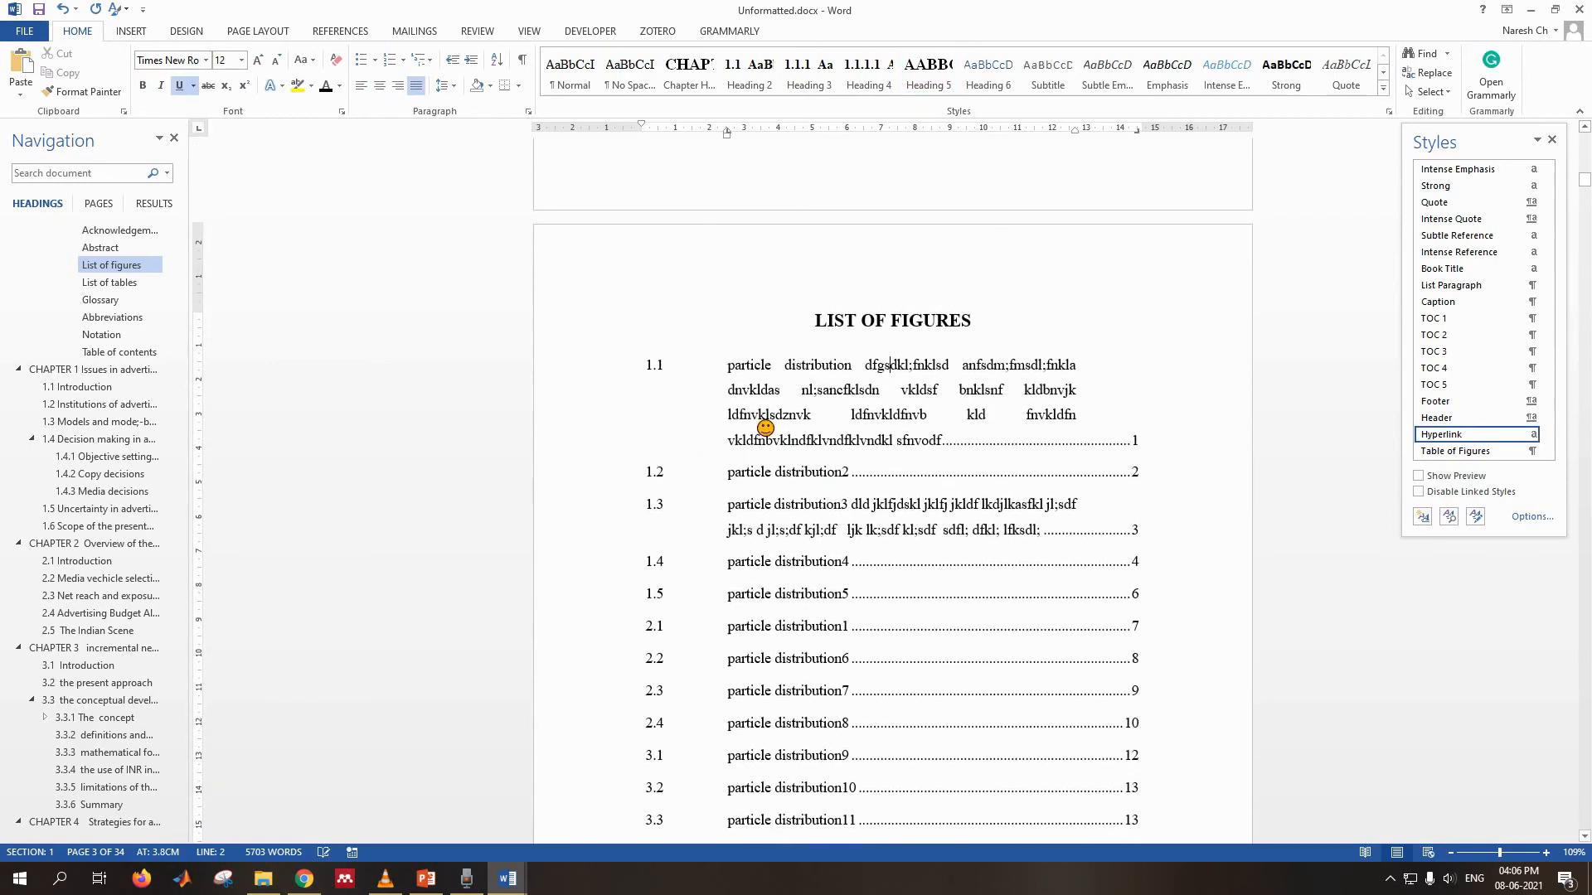
- Insert a one-row, three-column table below the LIST OF FIGURES heading and fill its cells with Figure, Title and Page
left_click(1069, 326)
key("Return")
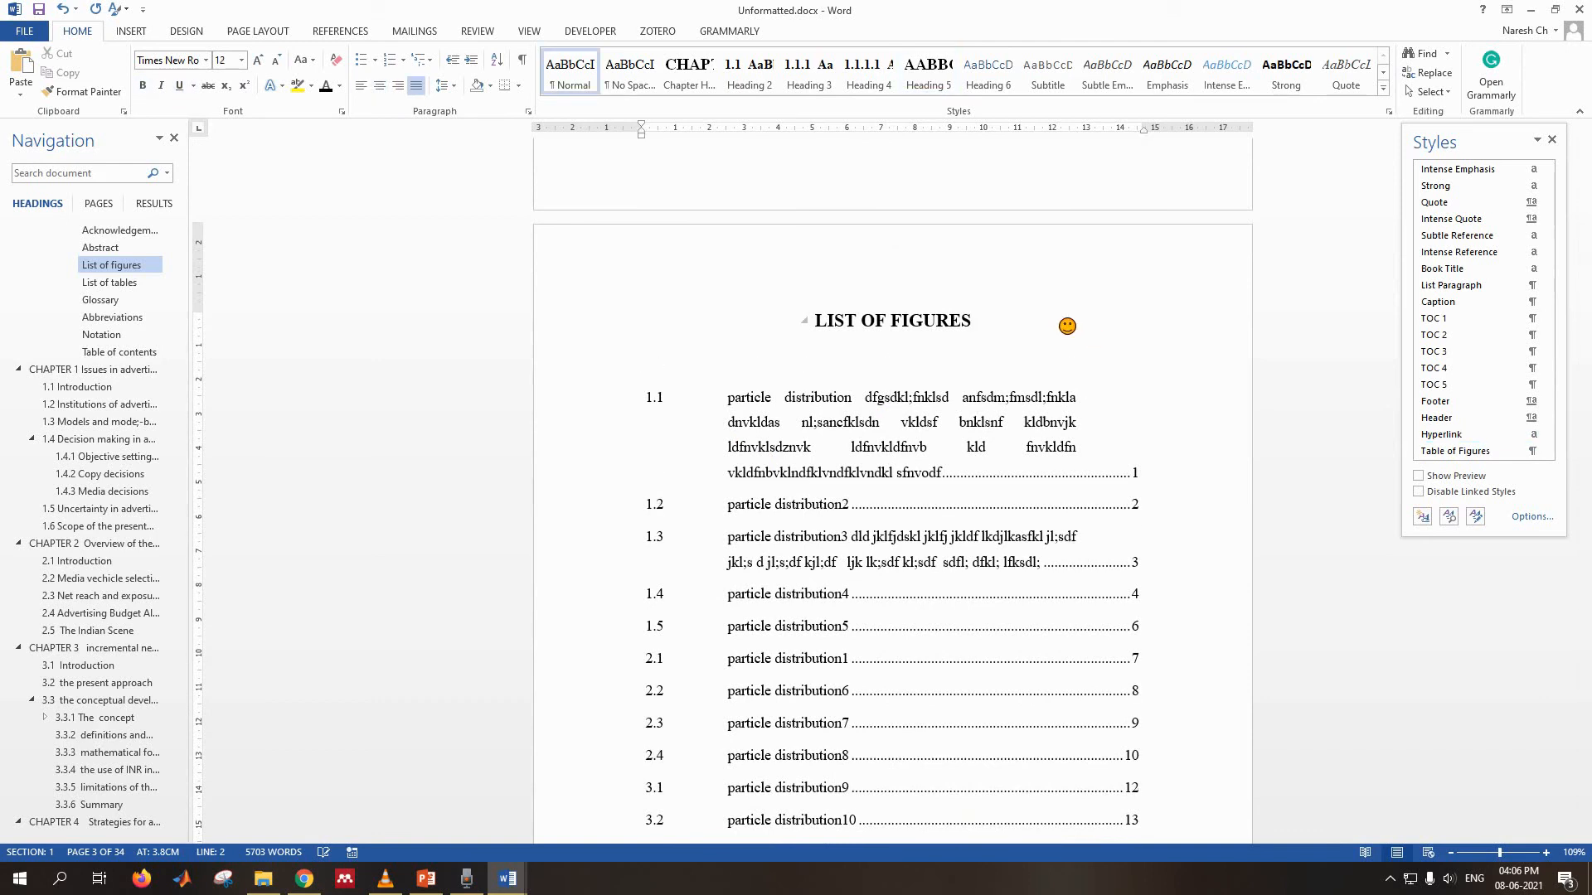
left_click(132, 33)
left_click(132, 70)
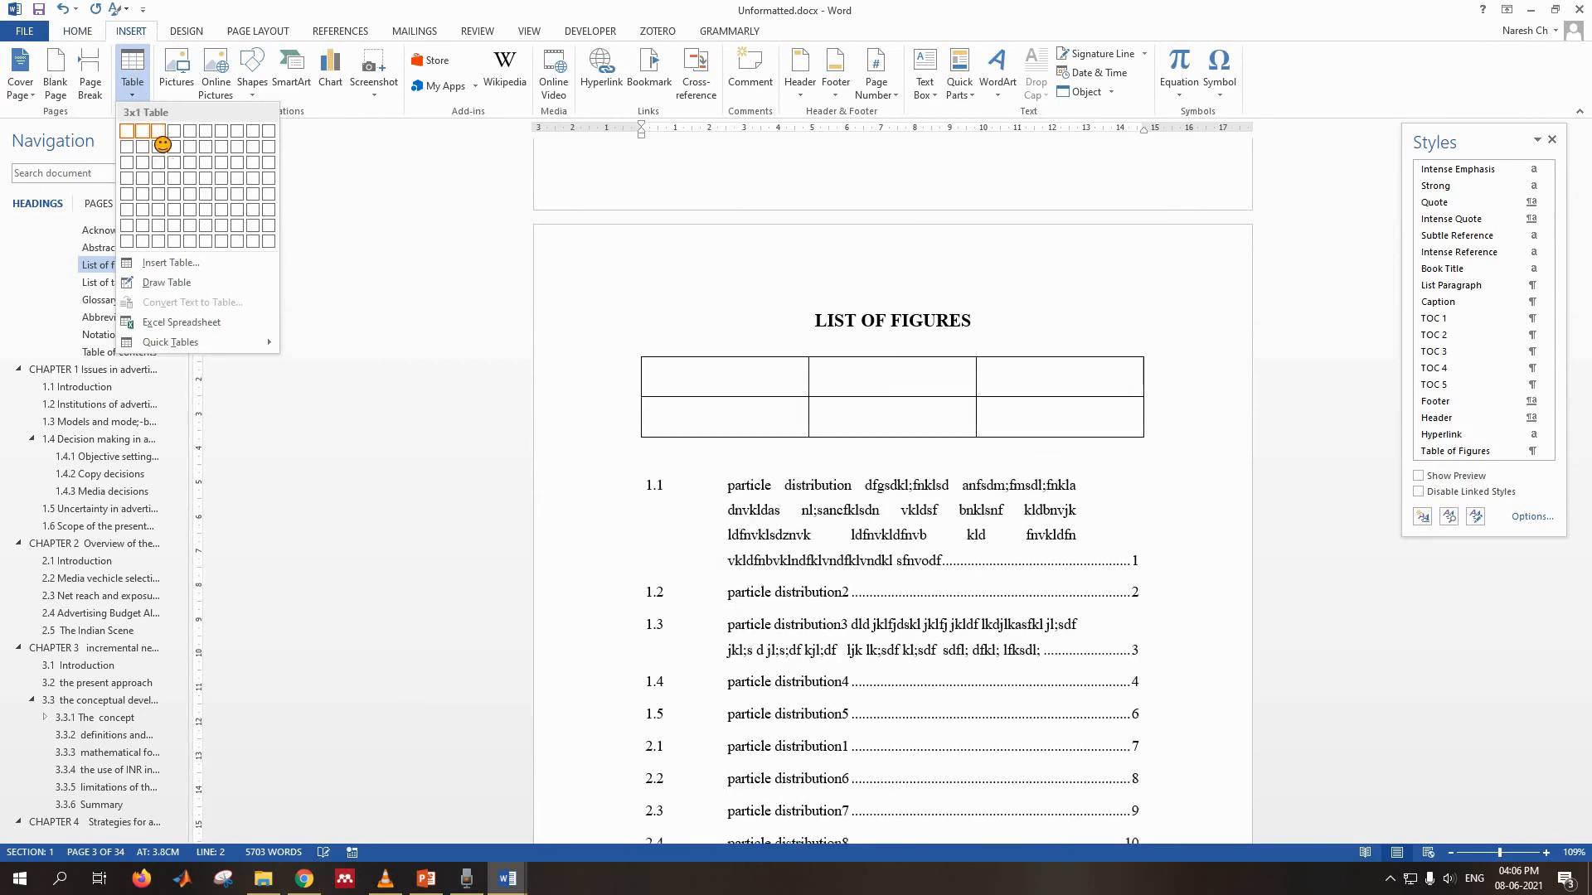
left_click(158, 136)
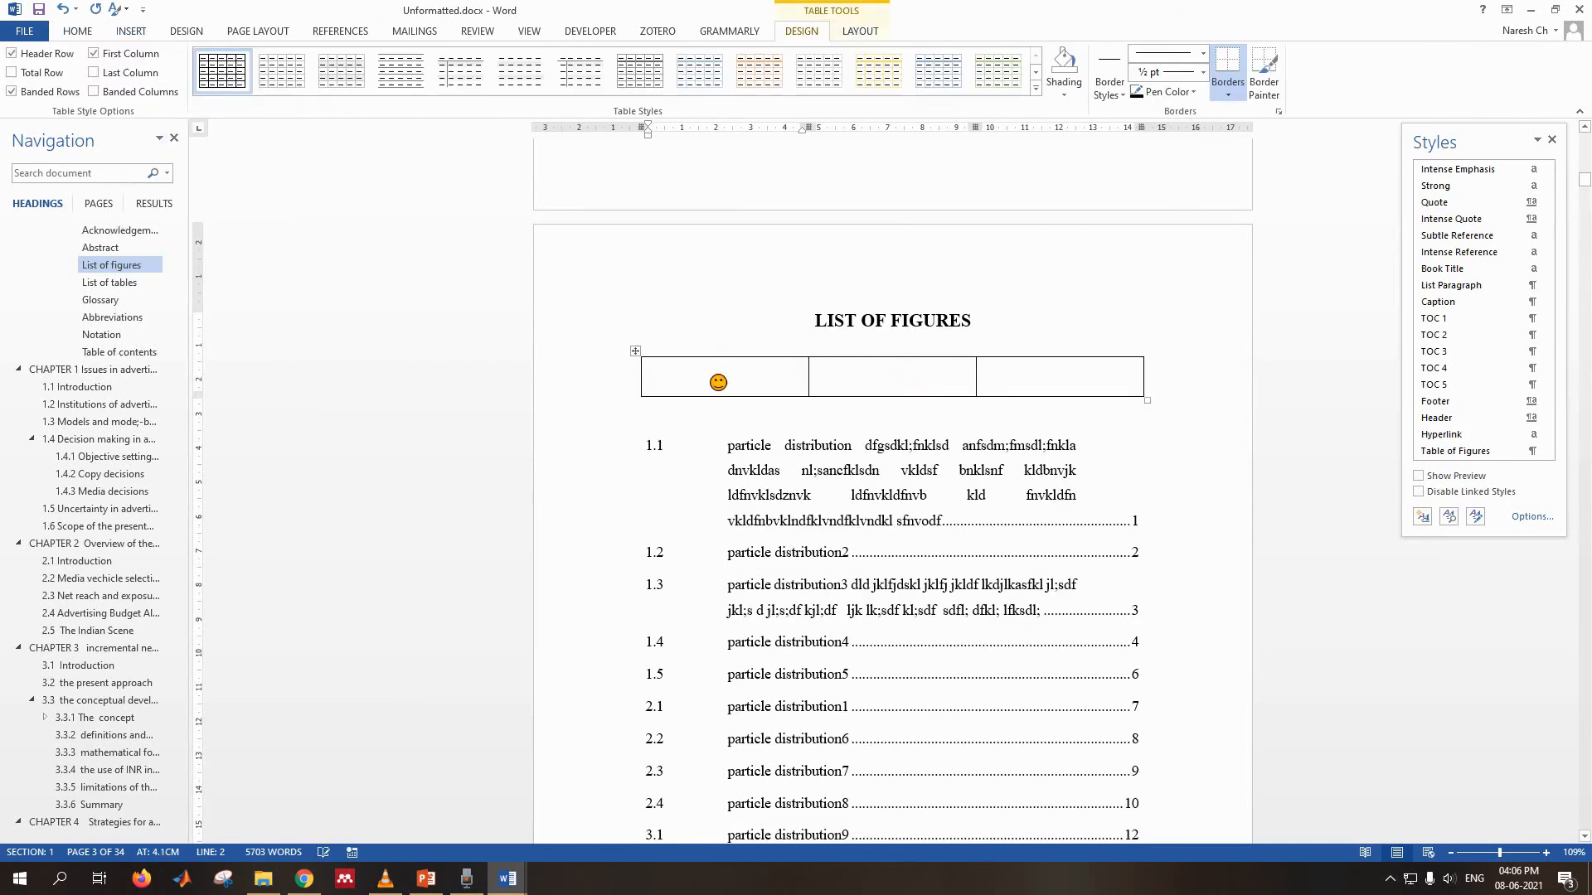
type("Figure")
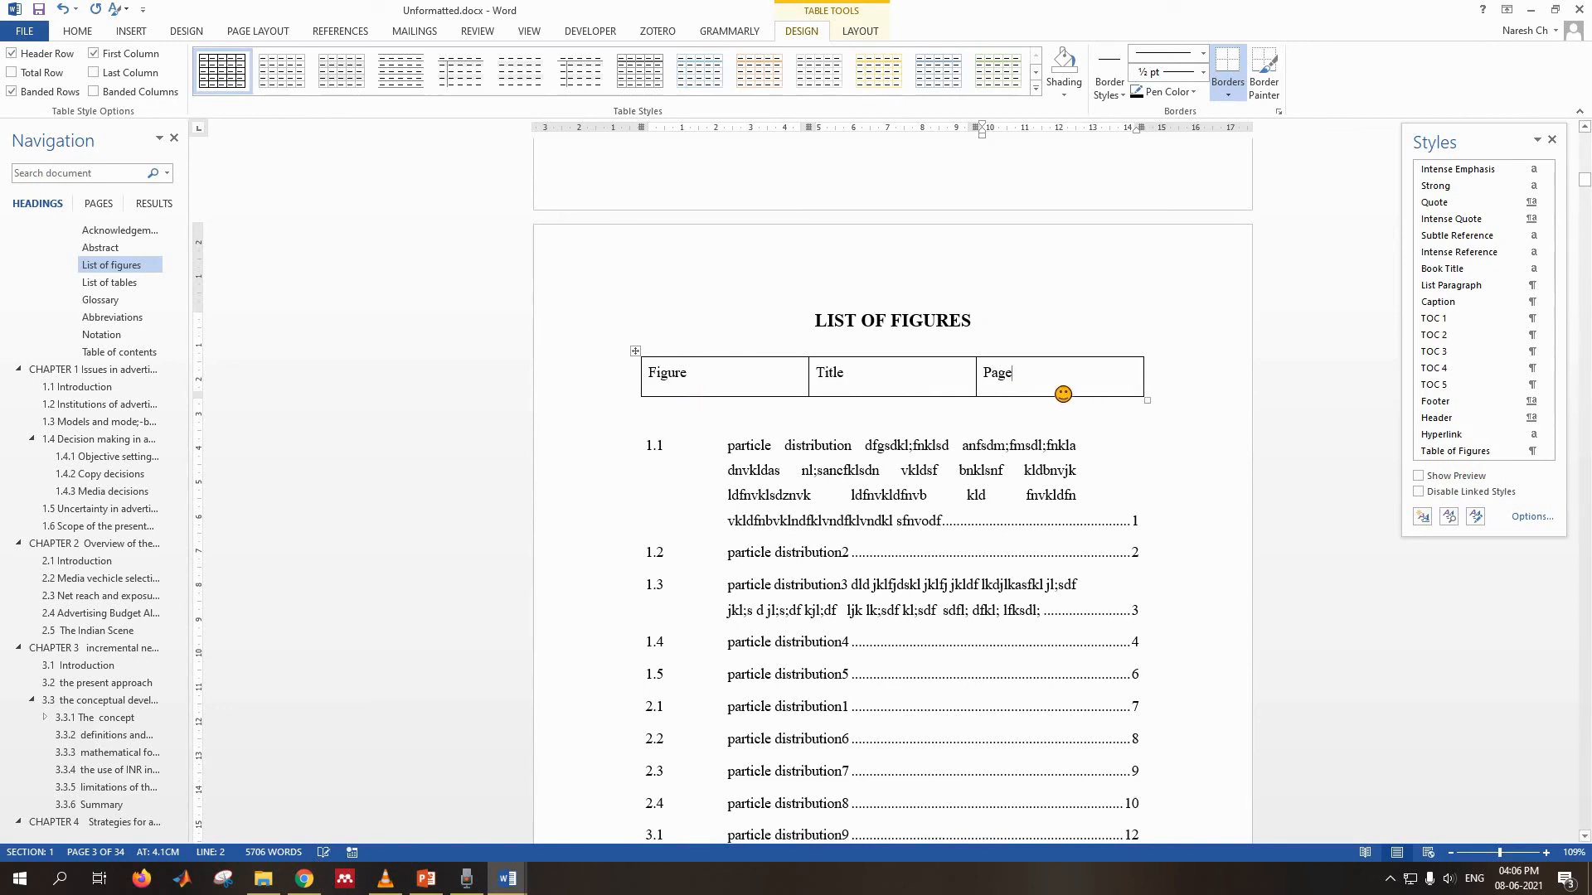
- Right-align Page and centre Title in the header table above the List of Figures entries
left_click(81, 31)
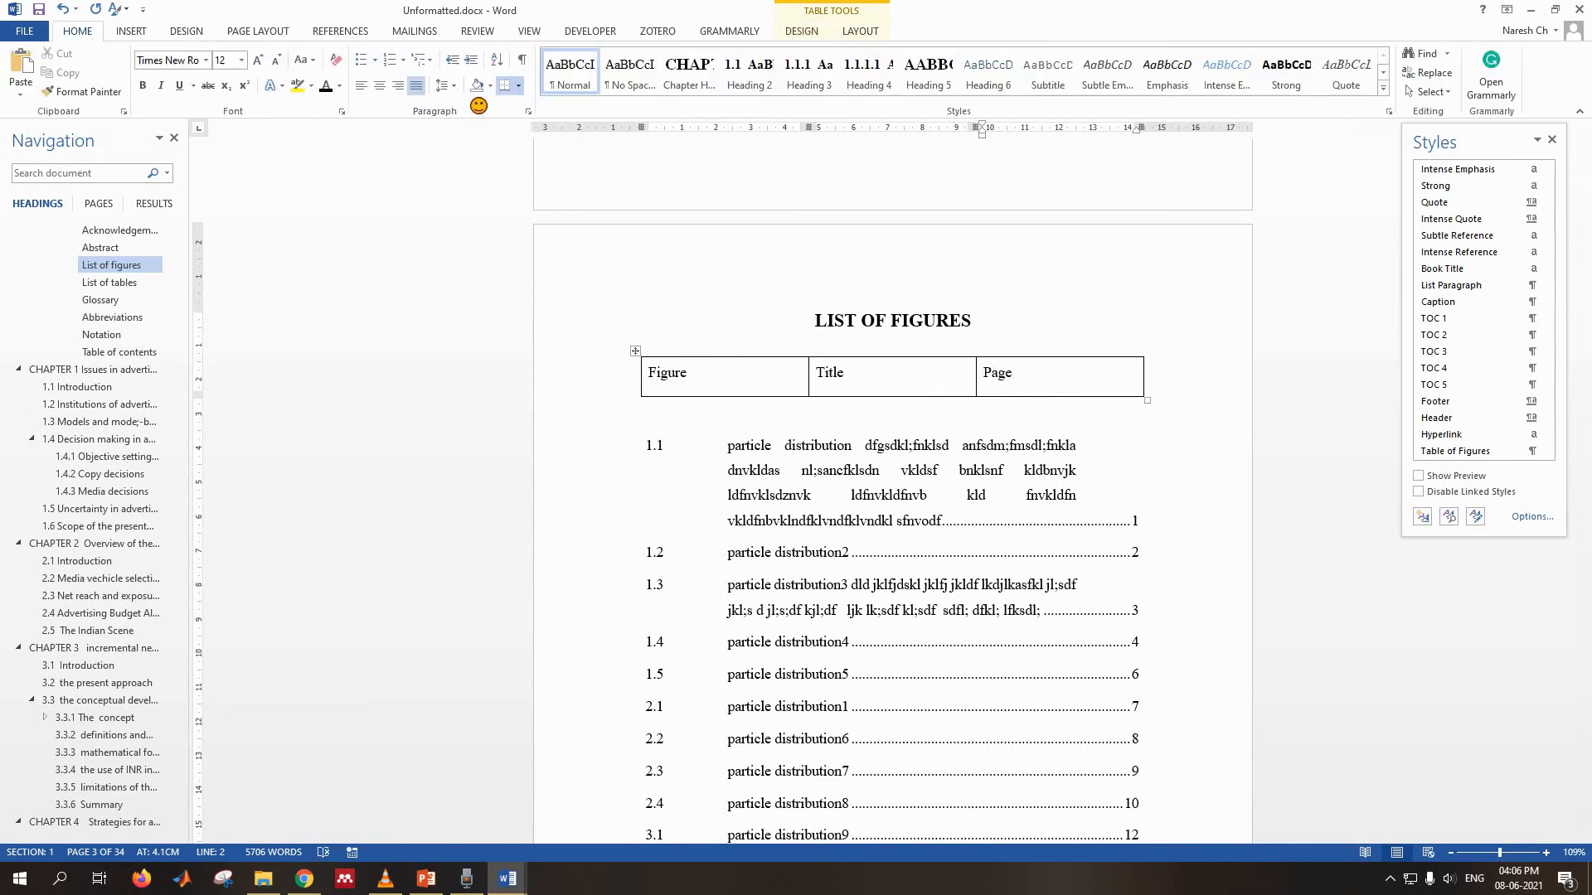
left_click(400, 86)
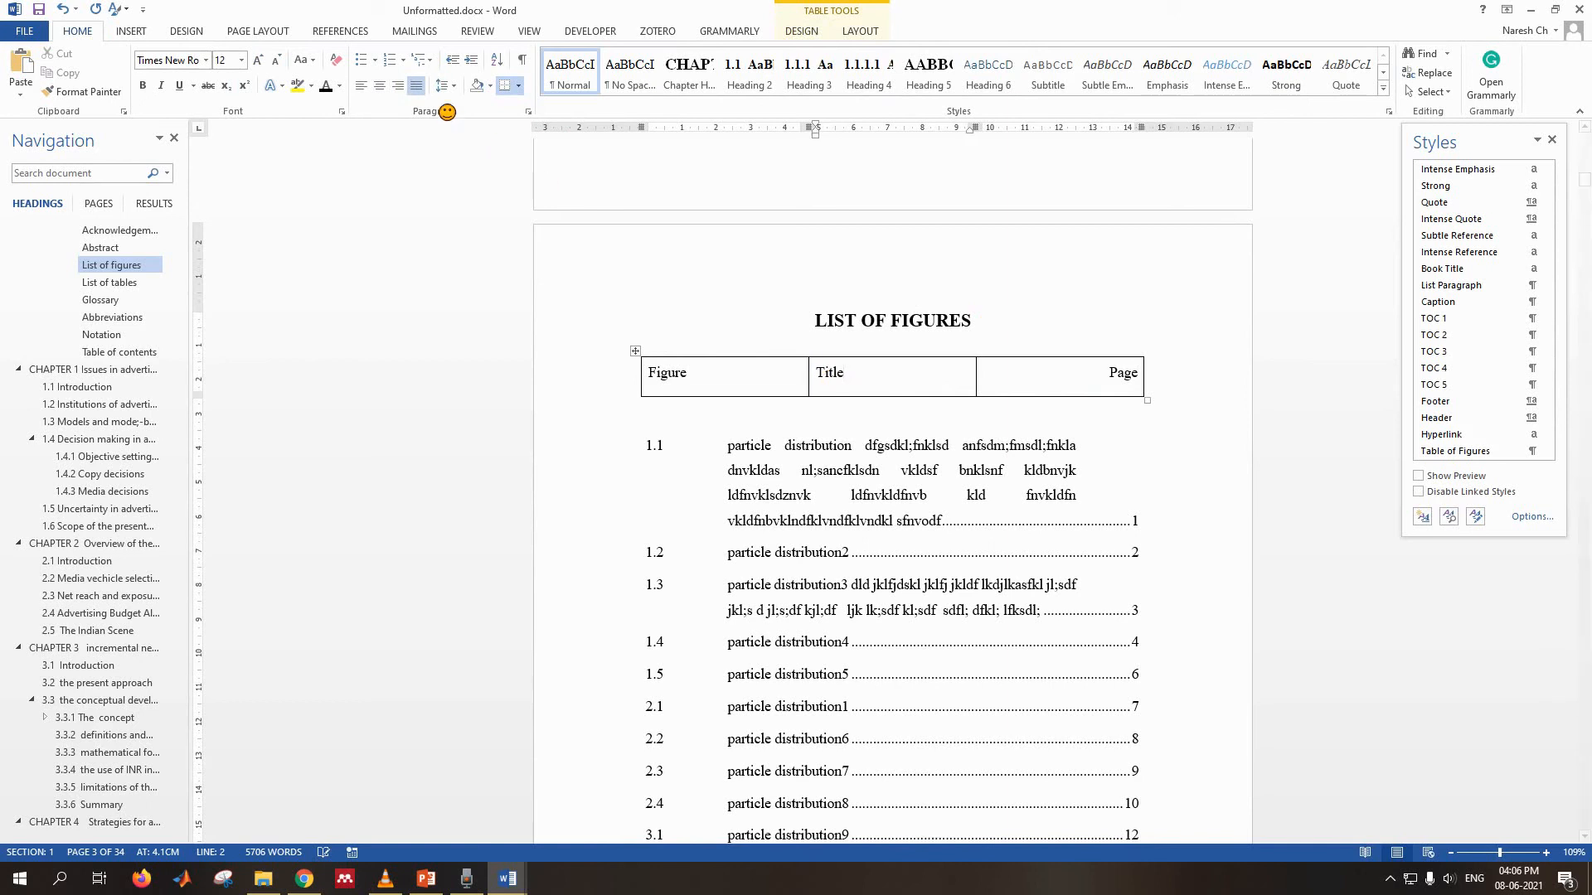
left_click(379, 86)
left_click(695, 378)
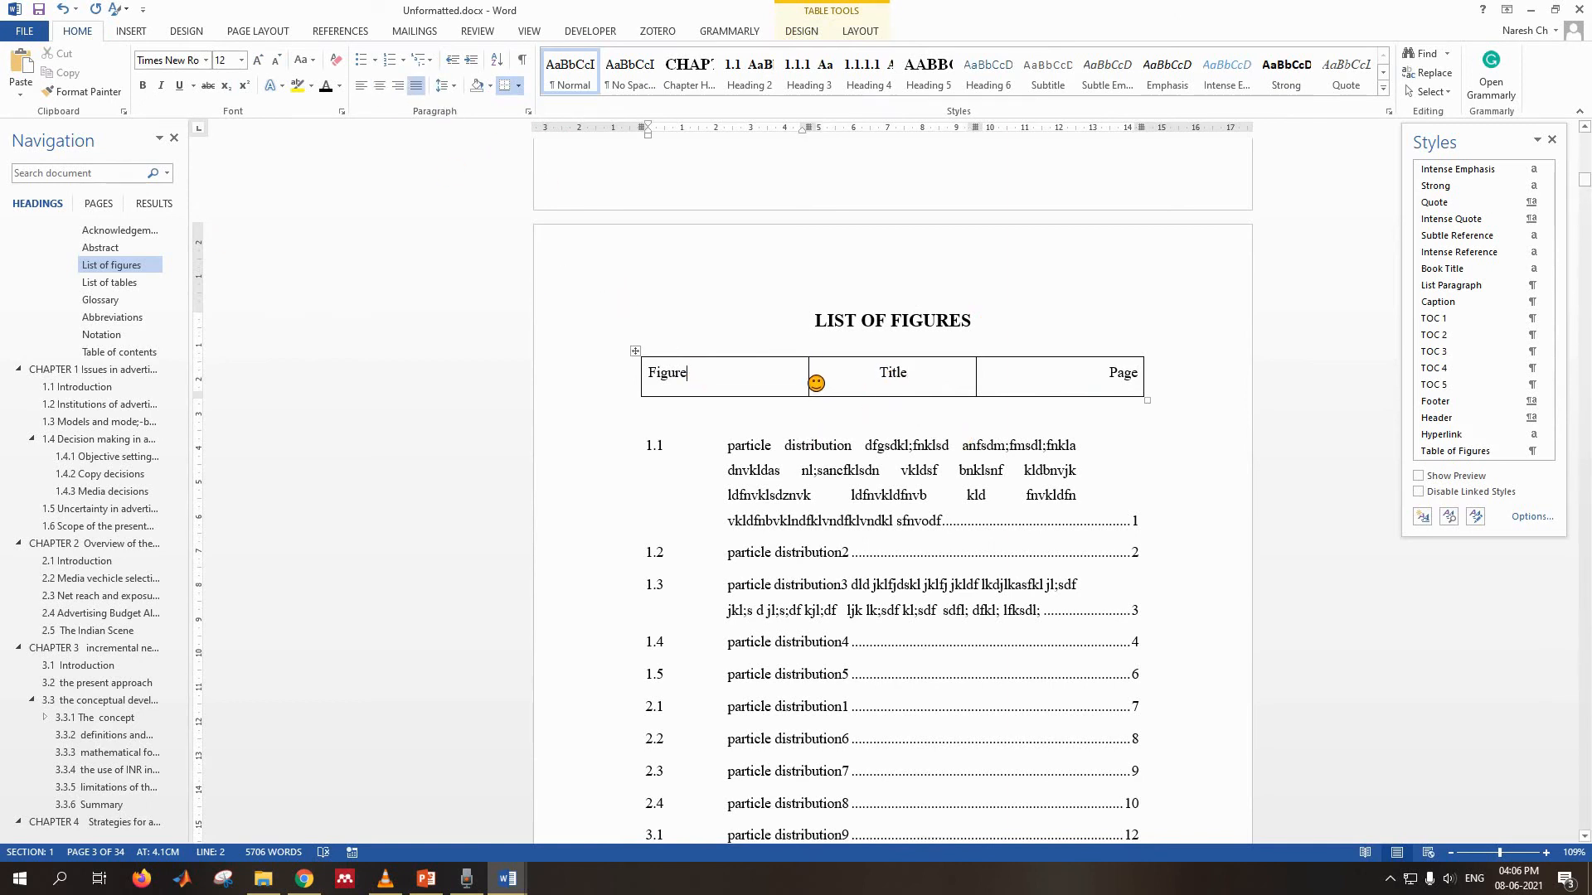
- Narrow the Figure and Page columns to fit their text and make the whole header row bold
left_click_drag(816, 383, 702, 383)
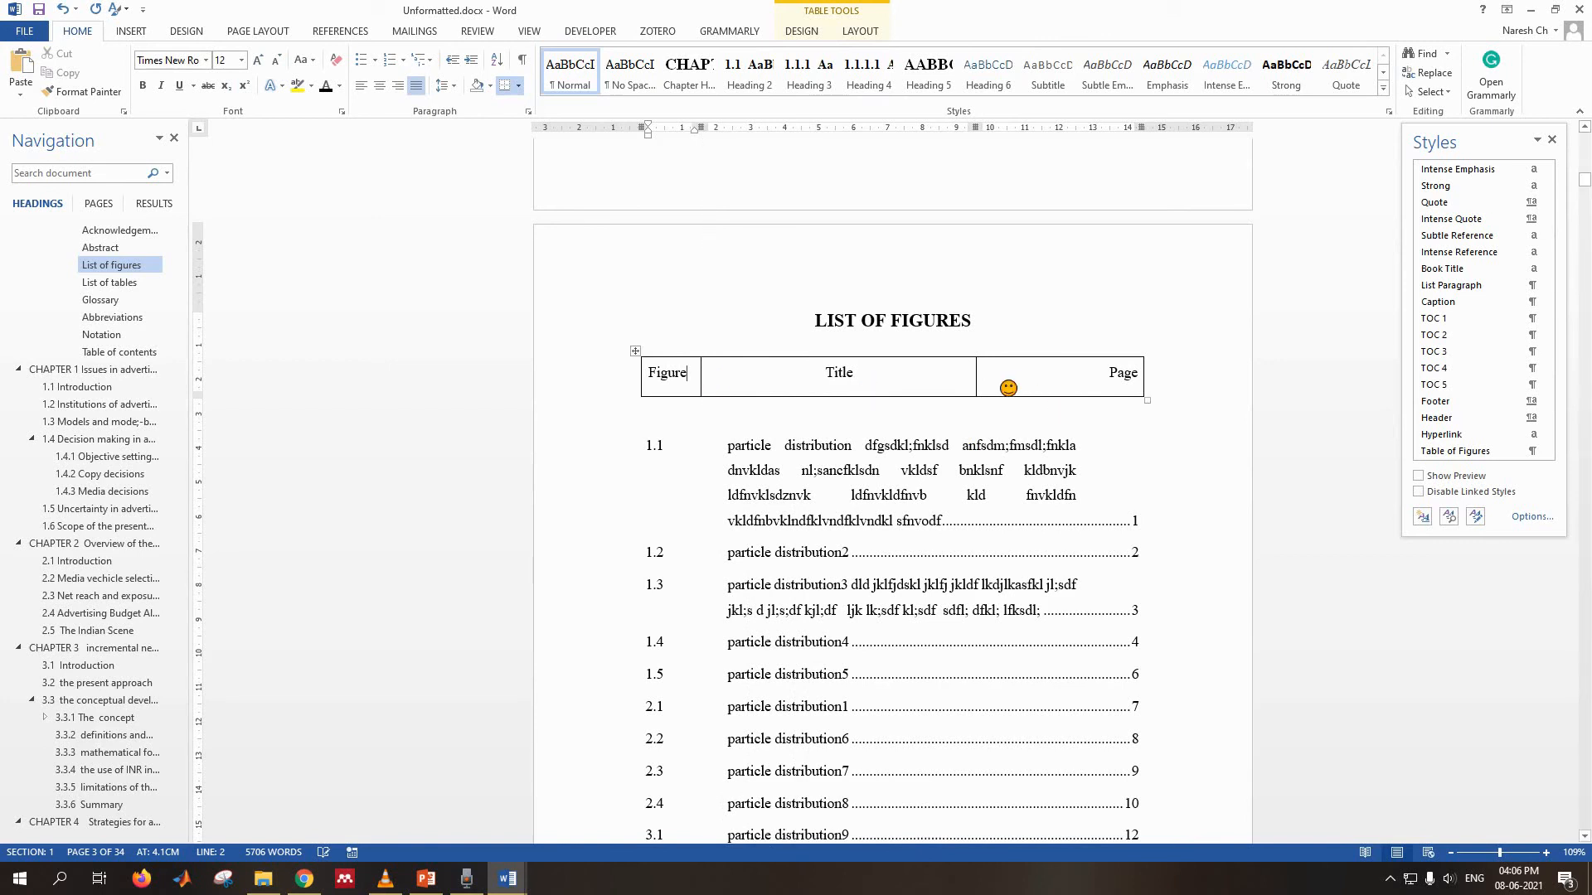
left_click_drag(983, 386, 1086, 384)
left_click(830, 386)
left_click_drag(658, 380, 1169, 390)
key("ctrl+b")
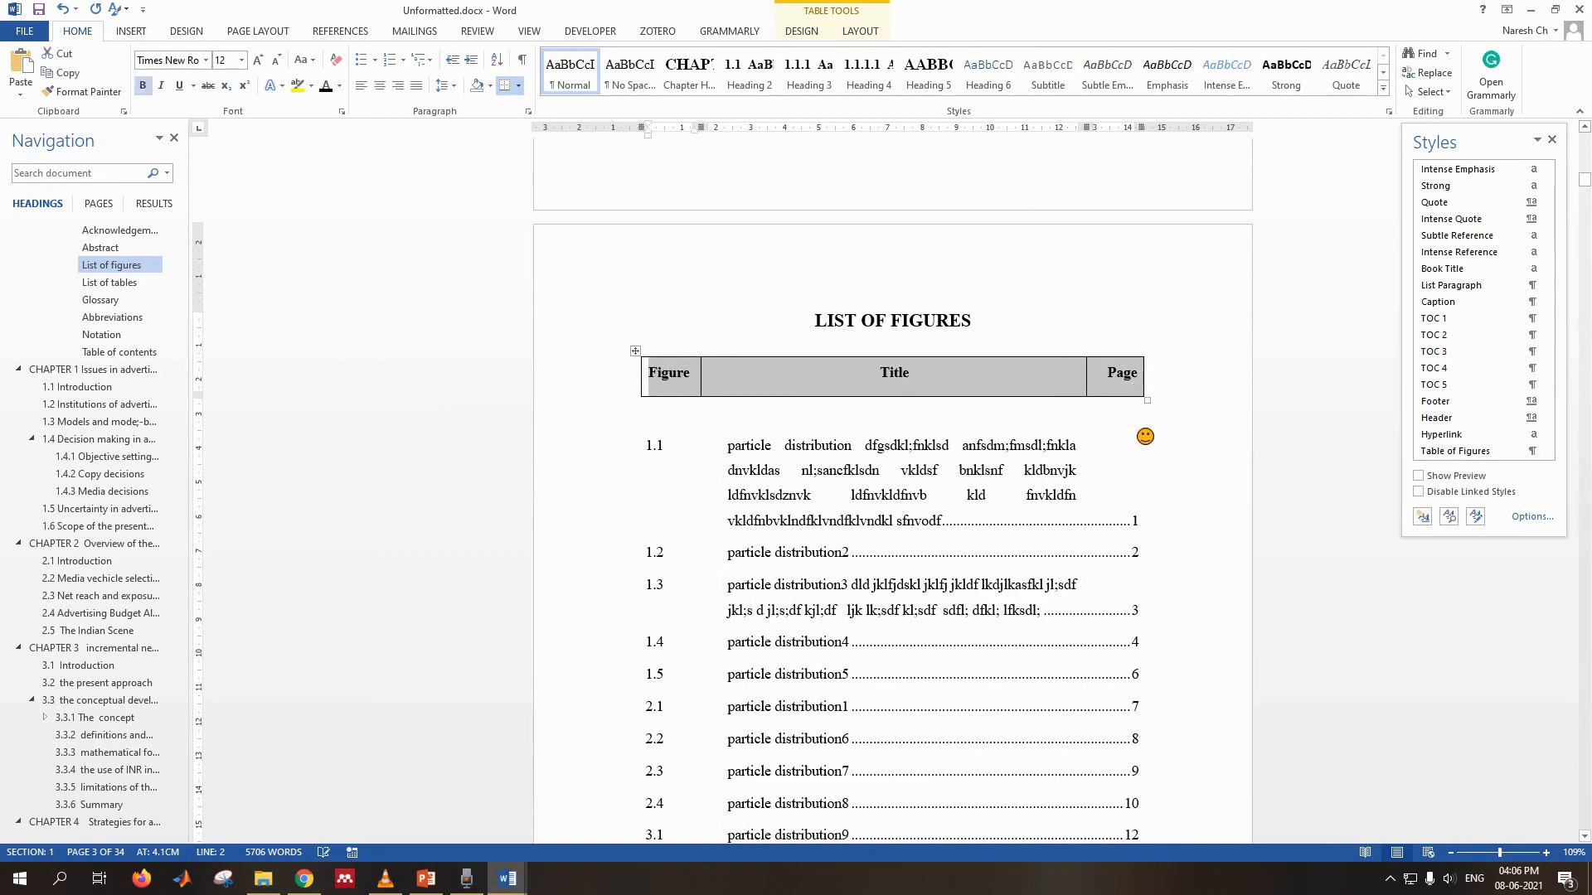
- Delete the blank line between the header table and the figure entries, and remove all of the table's borders
left_click(929, 427)
key("Delete")
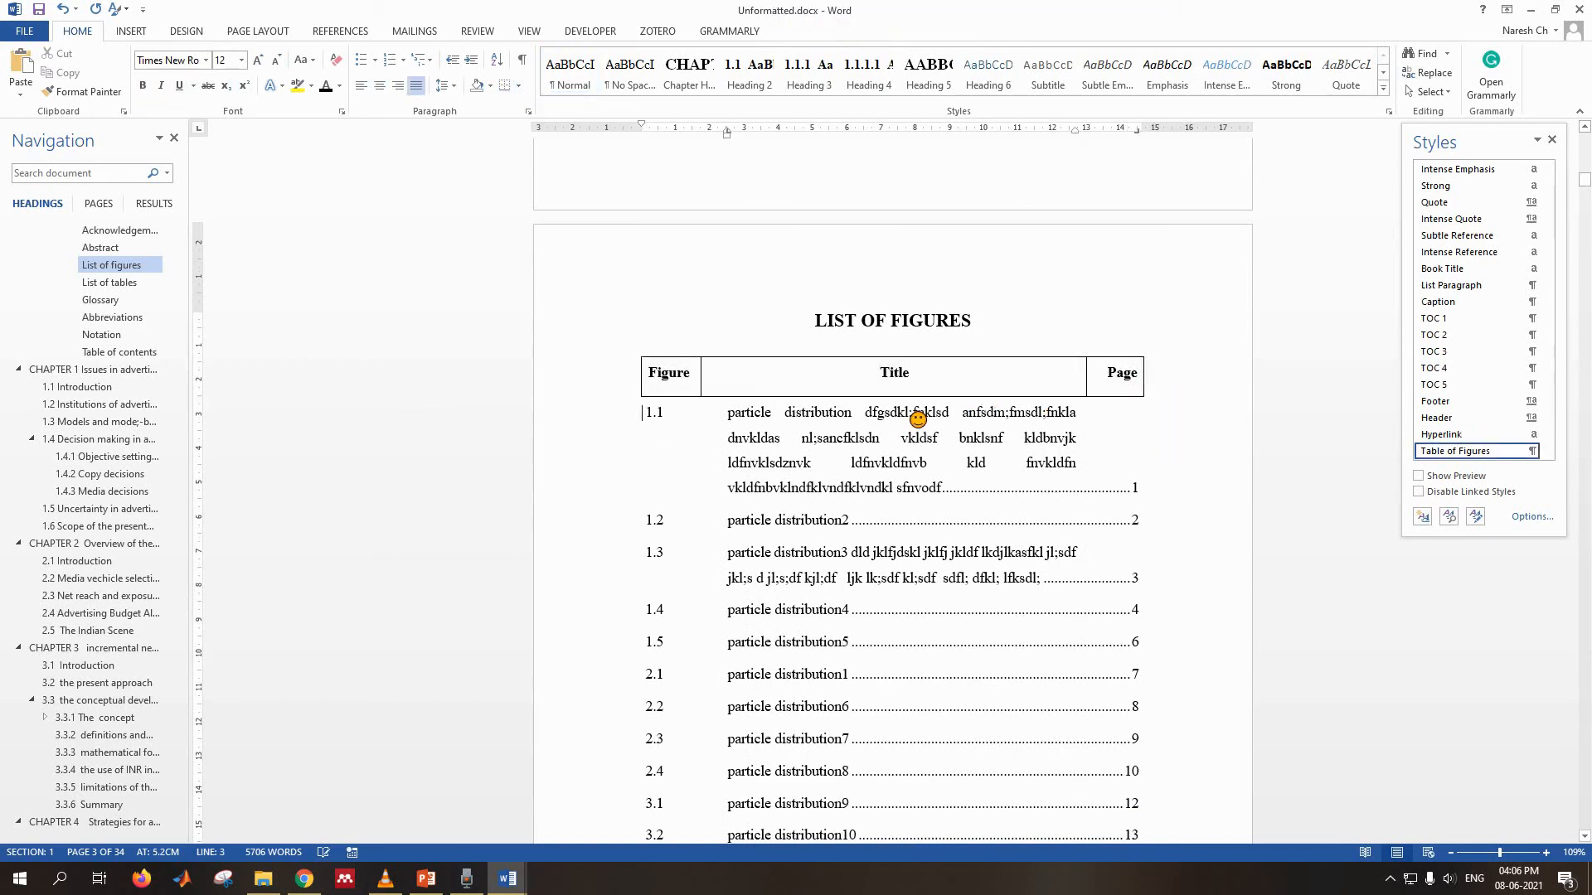
left_click(693, 377)
left_click(645, 365)
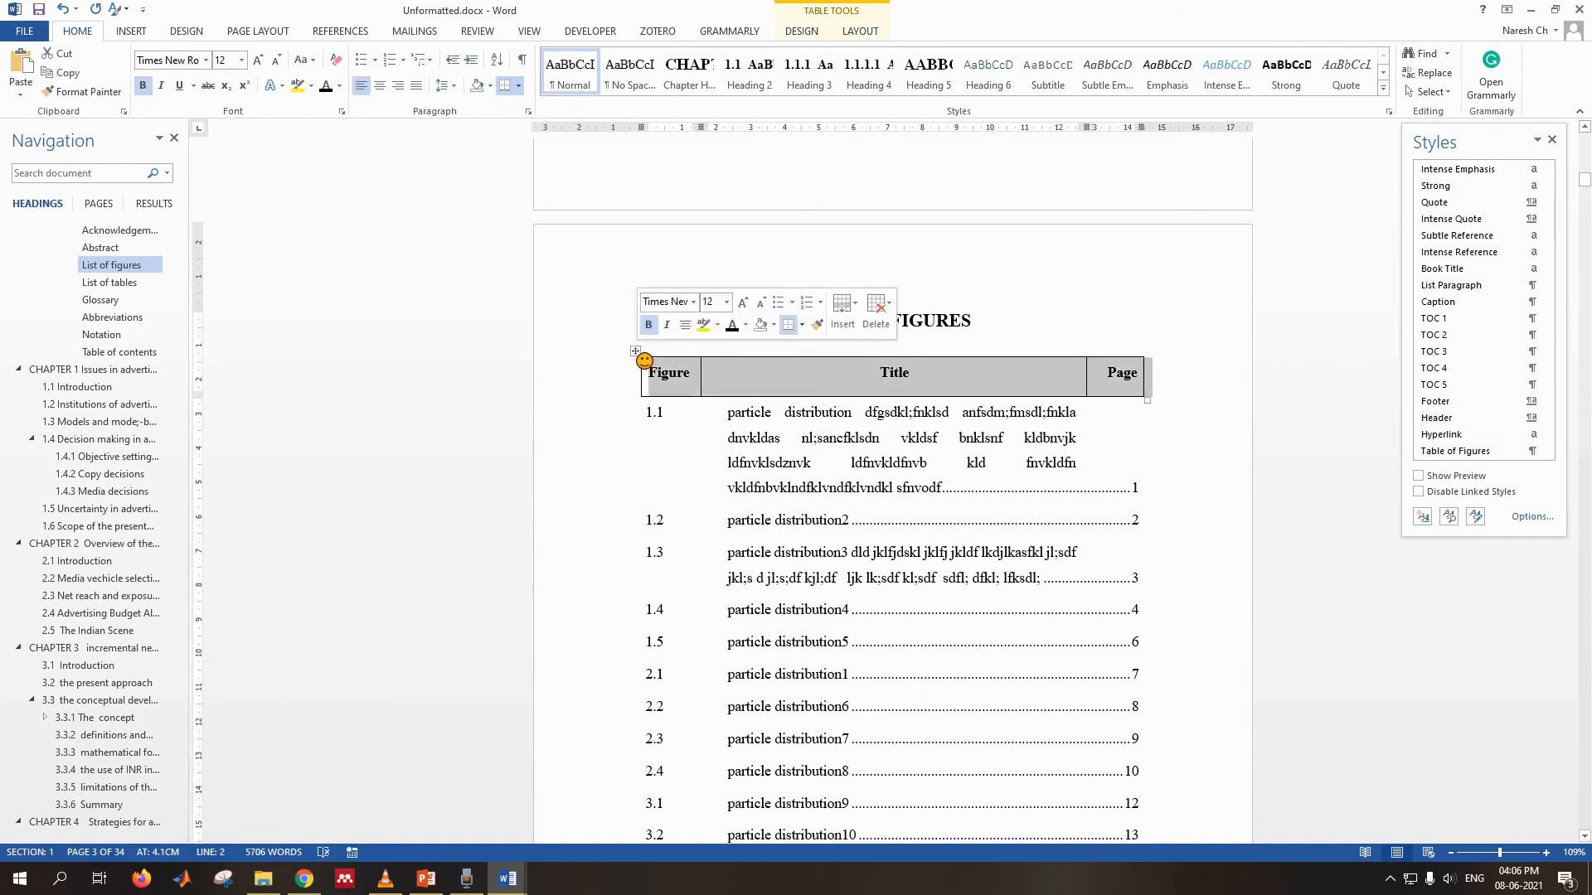
left_click(518, 86)
left_click(564, 177)
left_click(1148, 342)
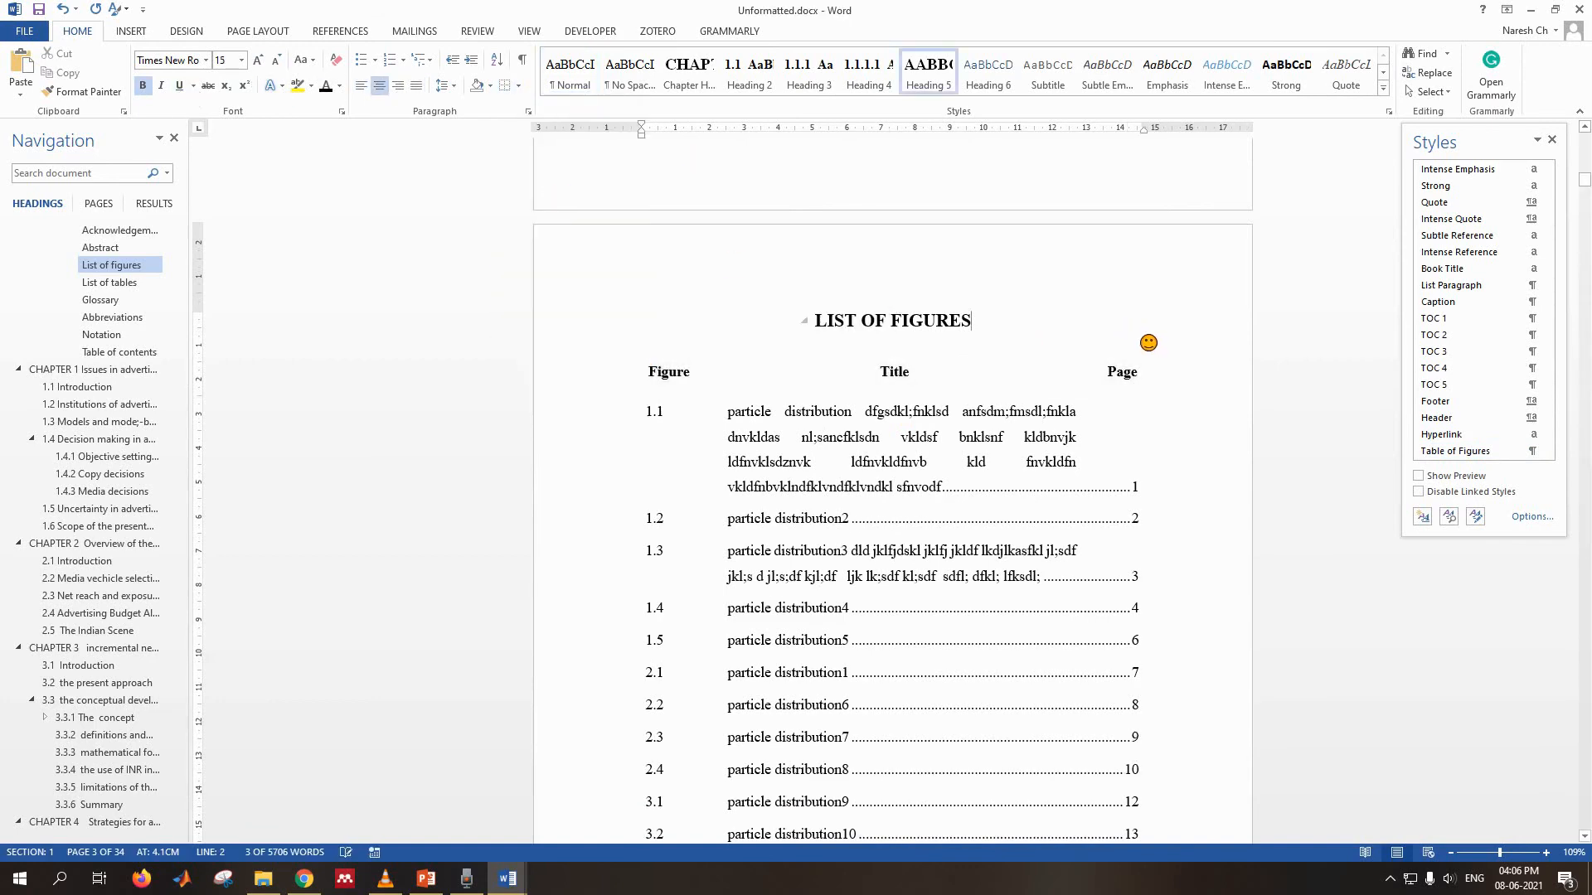
- Copy the Figure, Title and Page header row from the List of Figures
scroll(1173, 365, "down", 3)
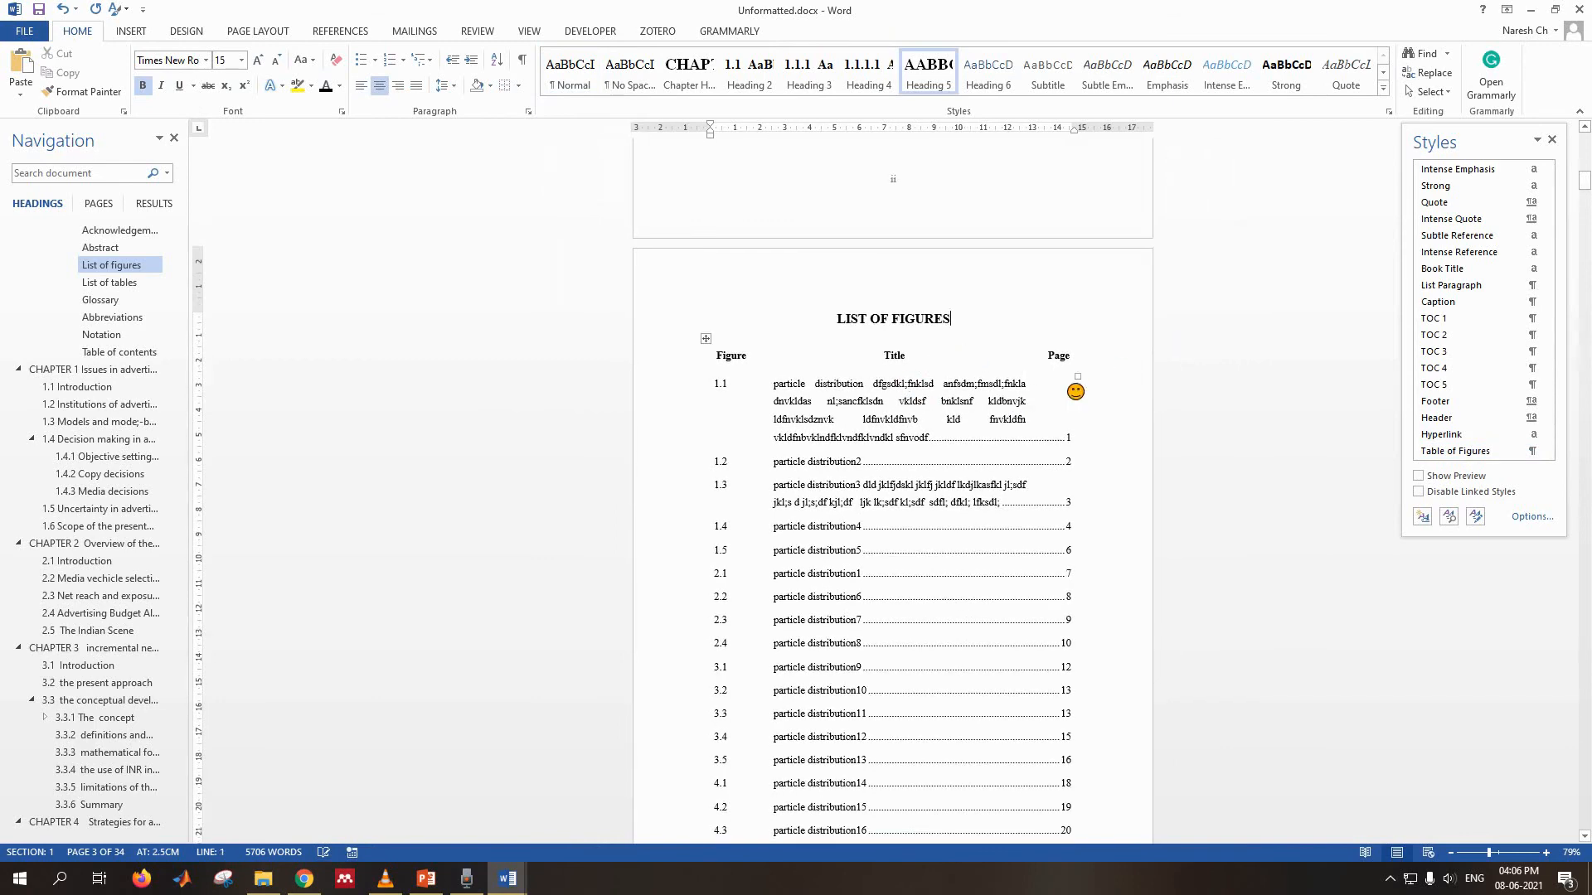
scroll(912, 423, "down", 1)
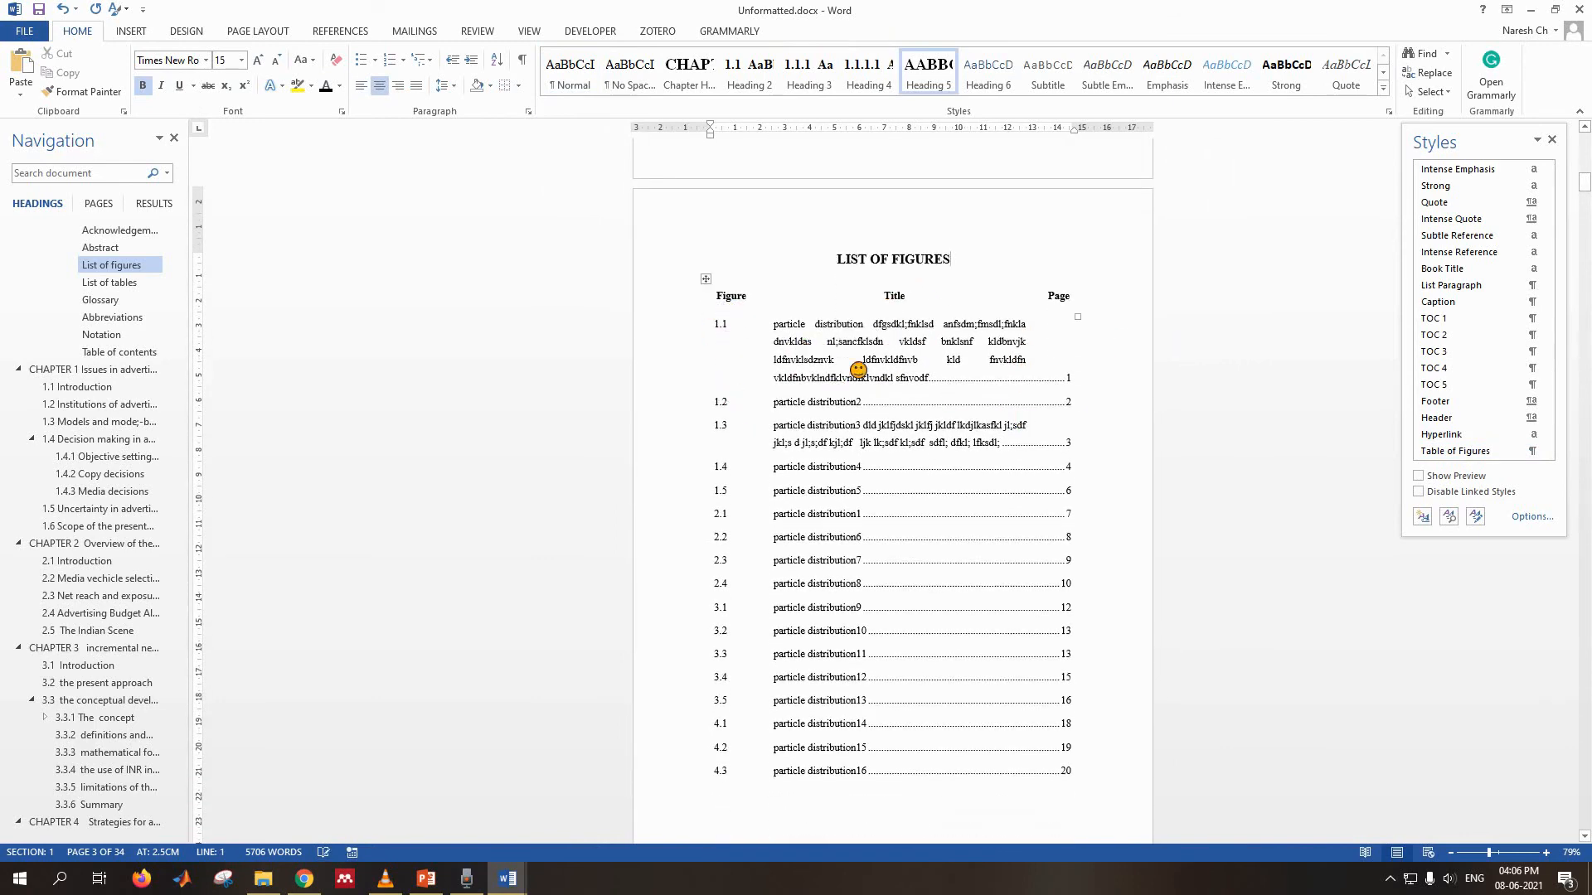
scroll(1078, 523, "down", 3)
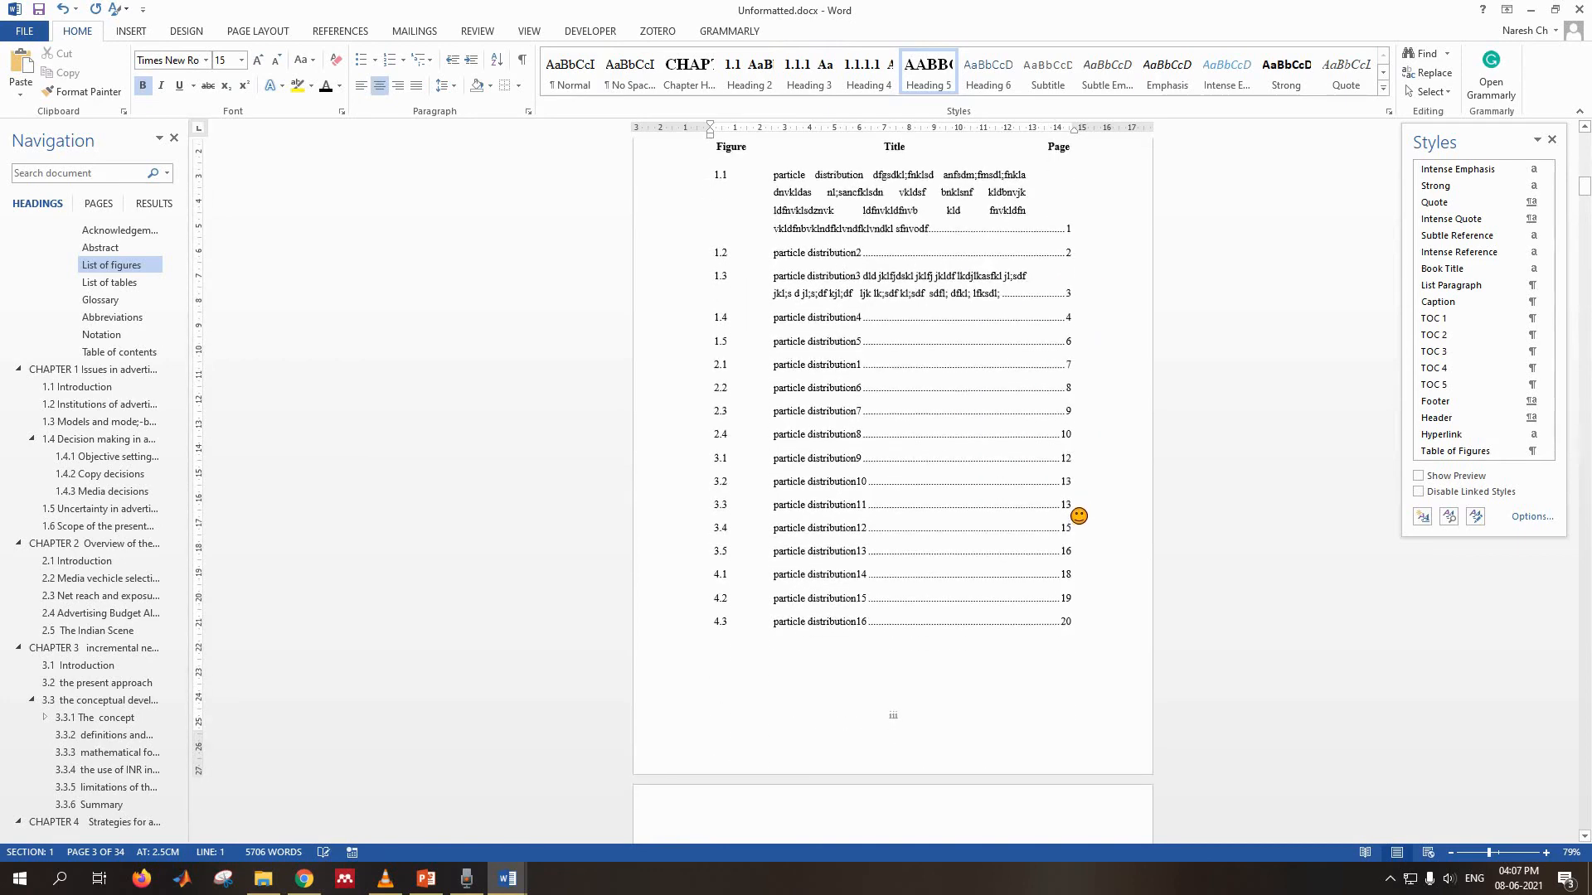
scroll(891, 299, "up", 2)
left_click(719, 232)
key("ctrl+c")
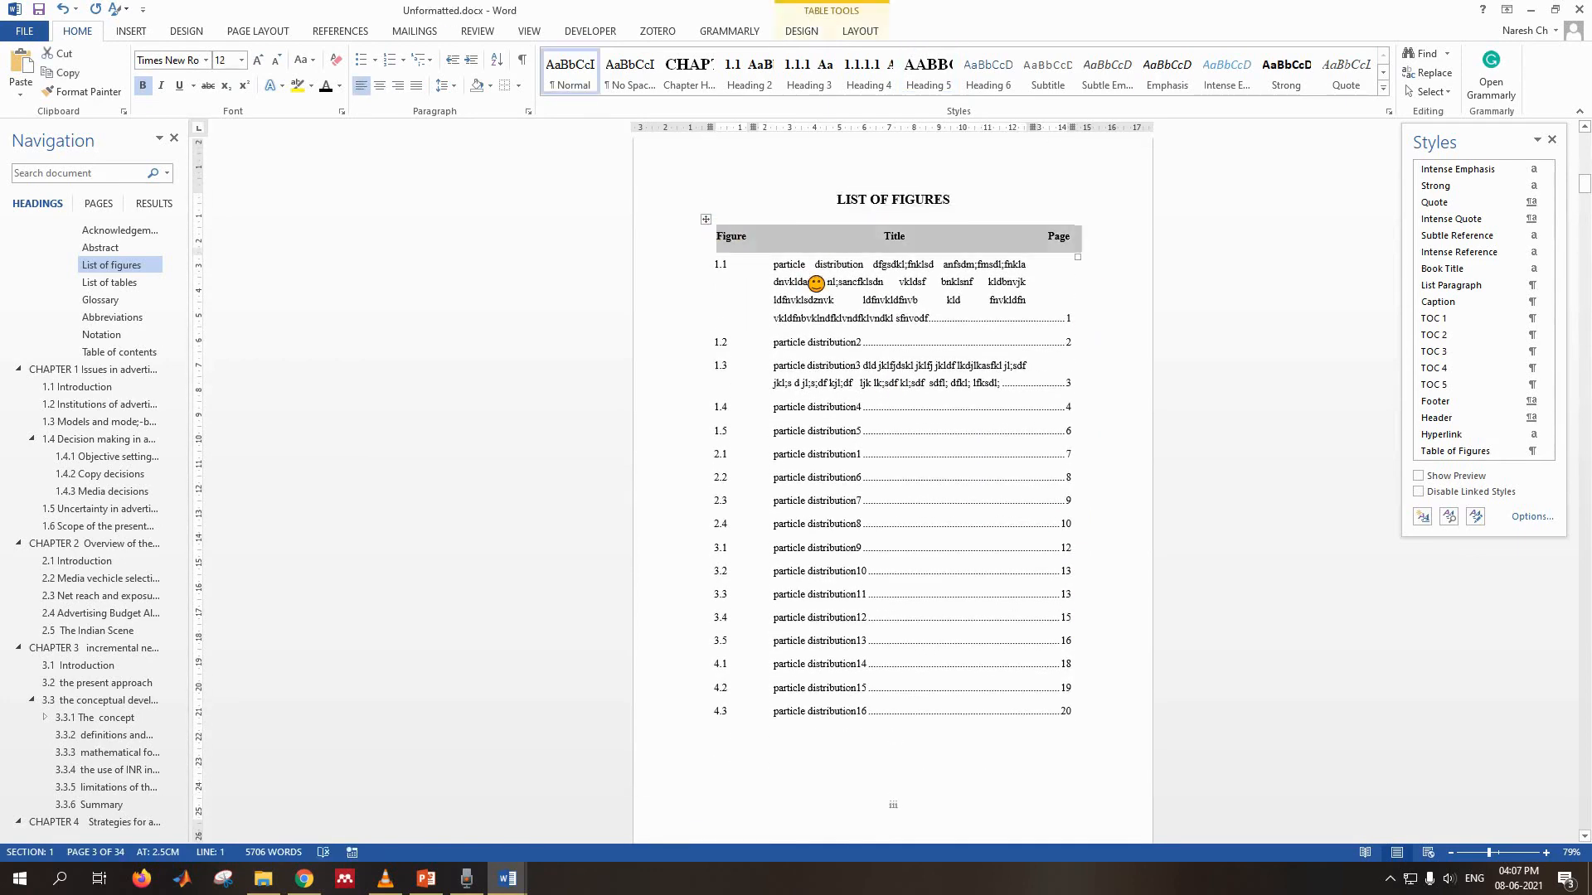
- Paste the copied header row on a new line below the LIST OF TABLES heading
scroll(912, 349, "down", 6)
scroll(922, 349, "up", 3)
scroll(922, 349, "down", 5)
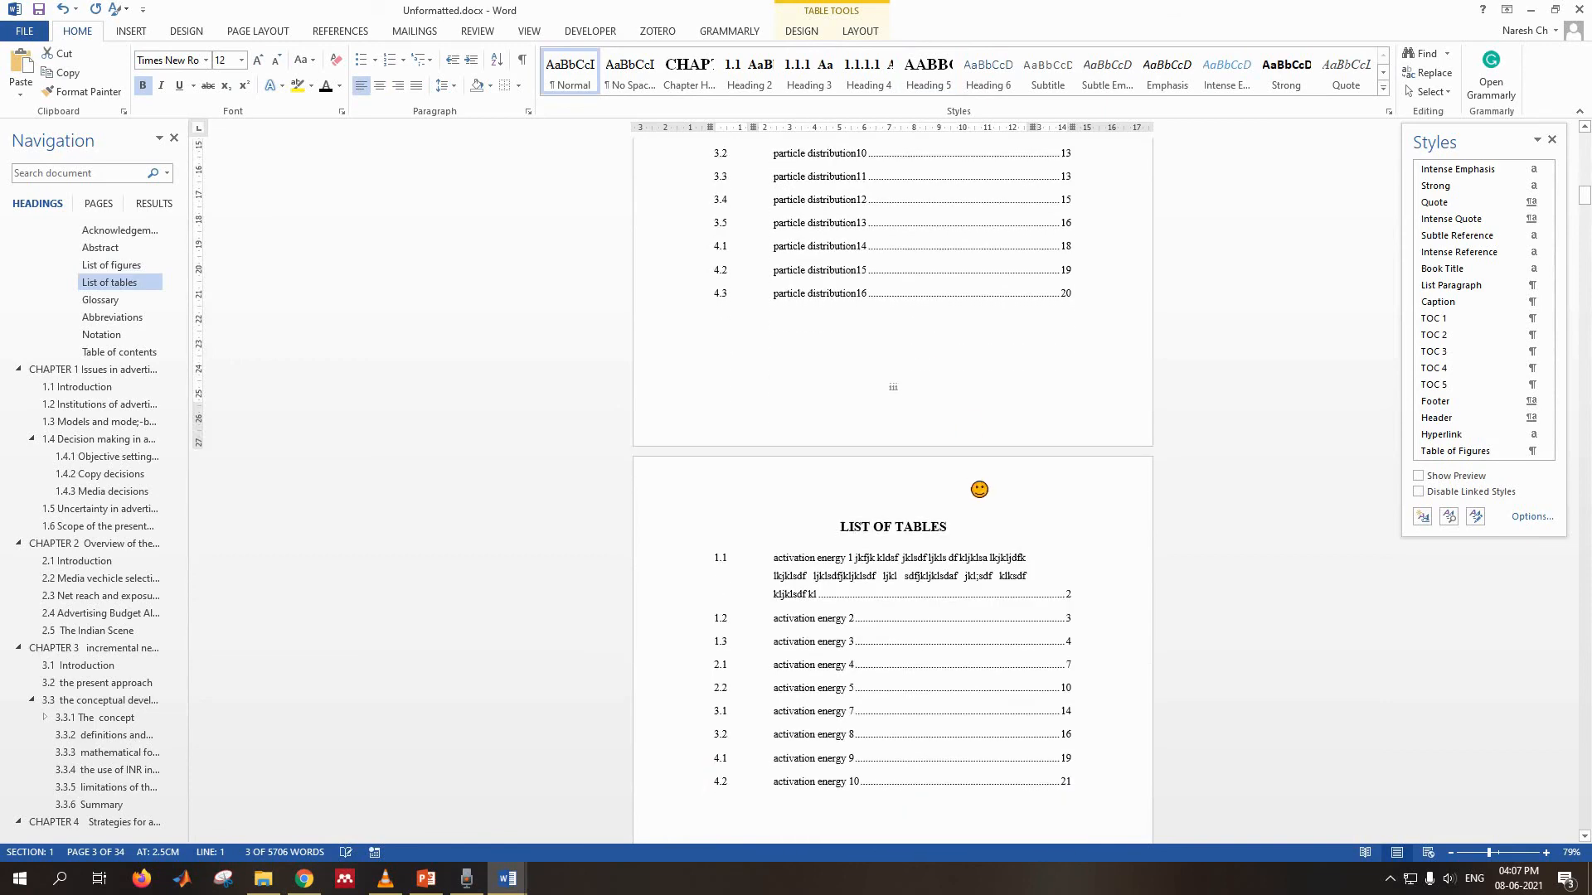
left_click(987, 540)
scroll(987, 539, "up", 1)
key("Return")
key("ctrl+v")
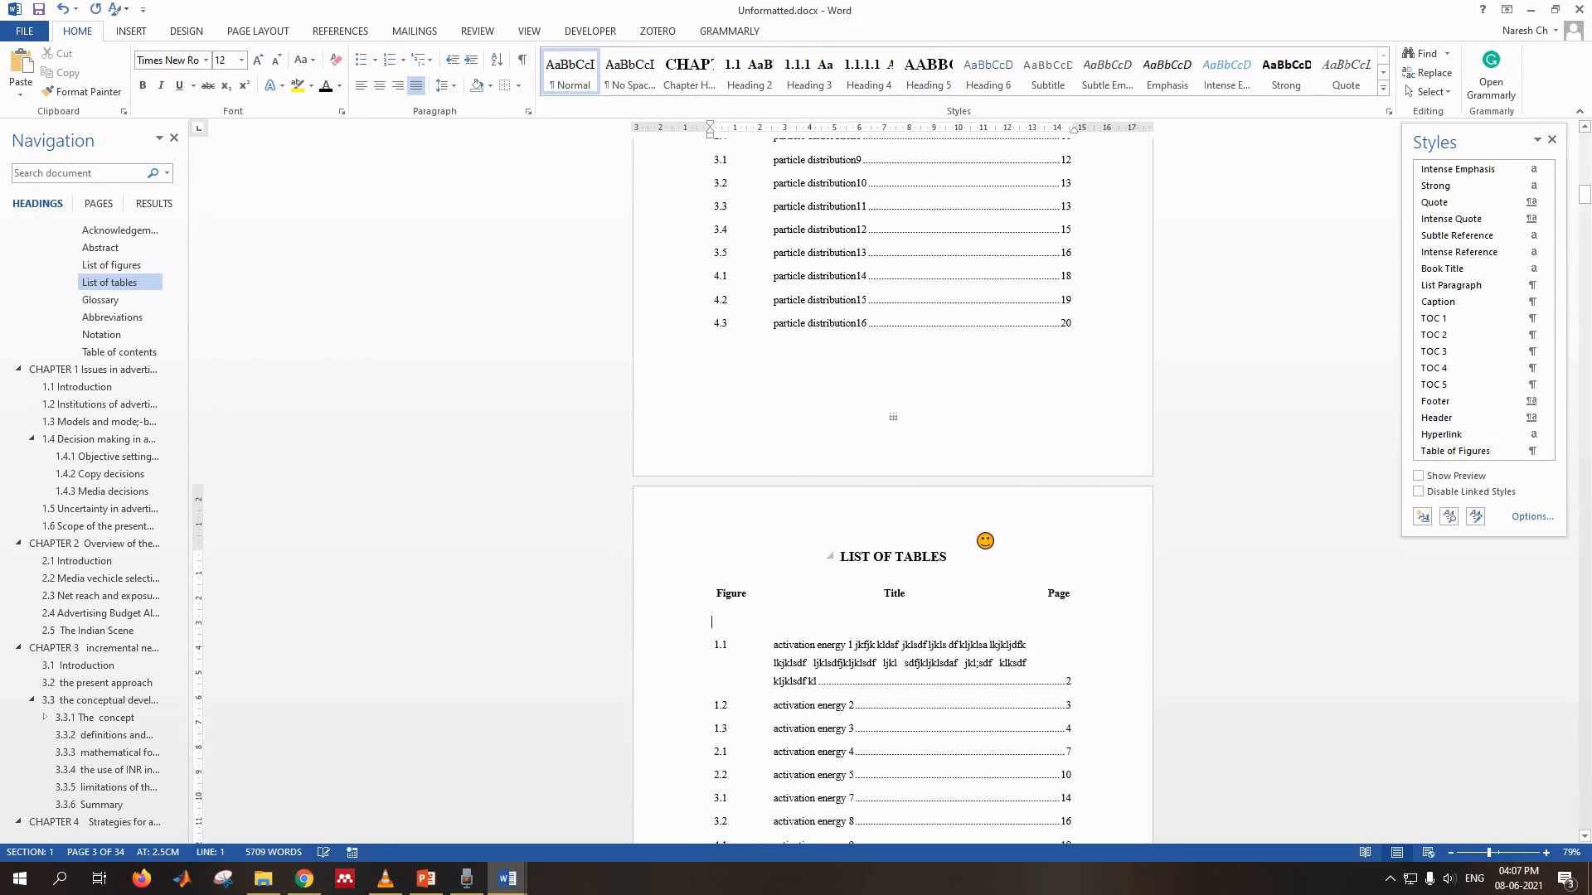
- Change "Figure" to "Table" in the List of Tables header row and delete the blank line beneath it
double_click(722, 590)
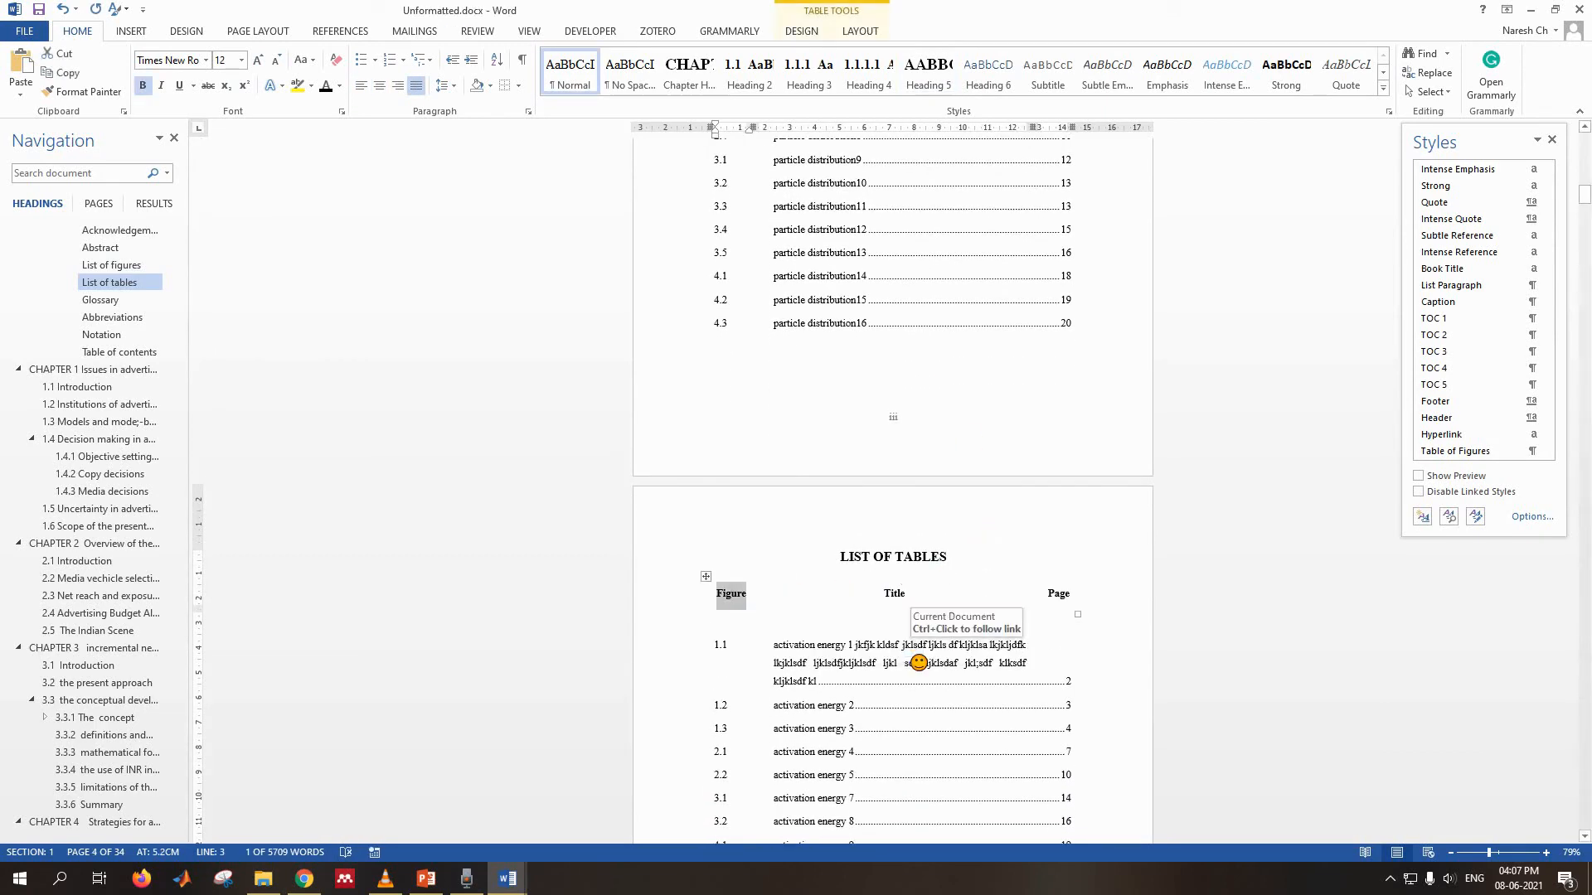
type("Ti")
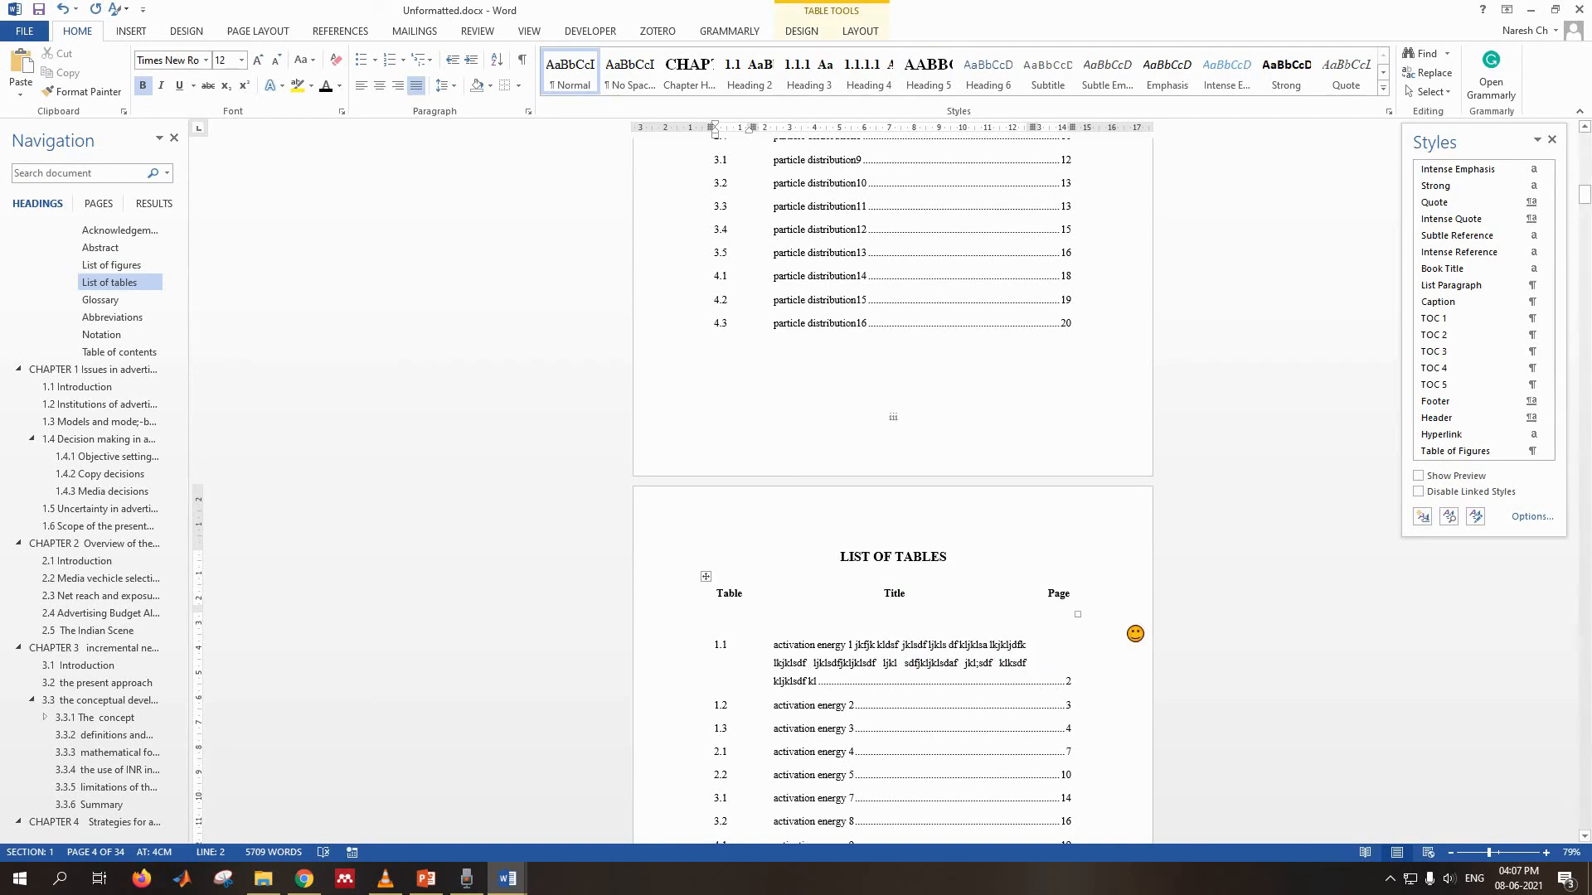
left_click(861, 631)
key("Delete")
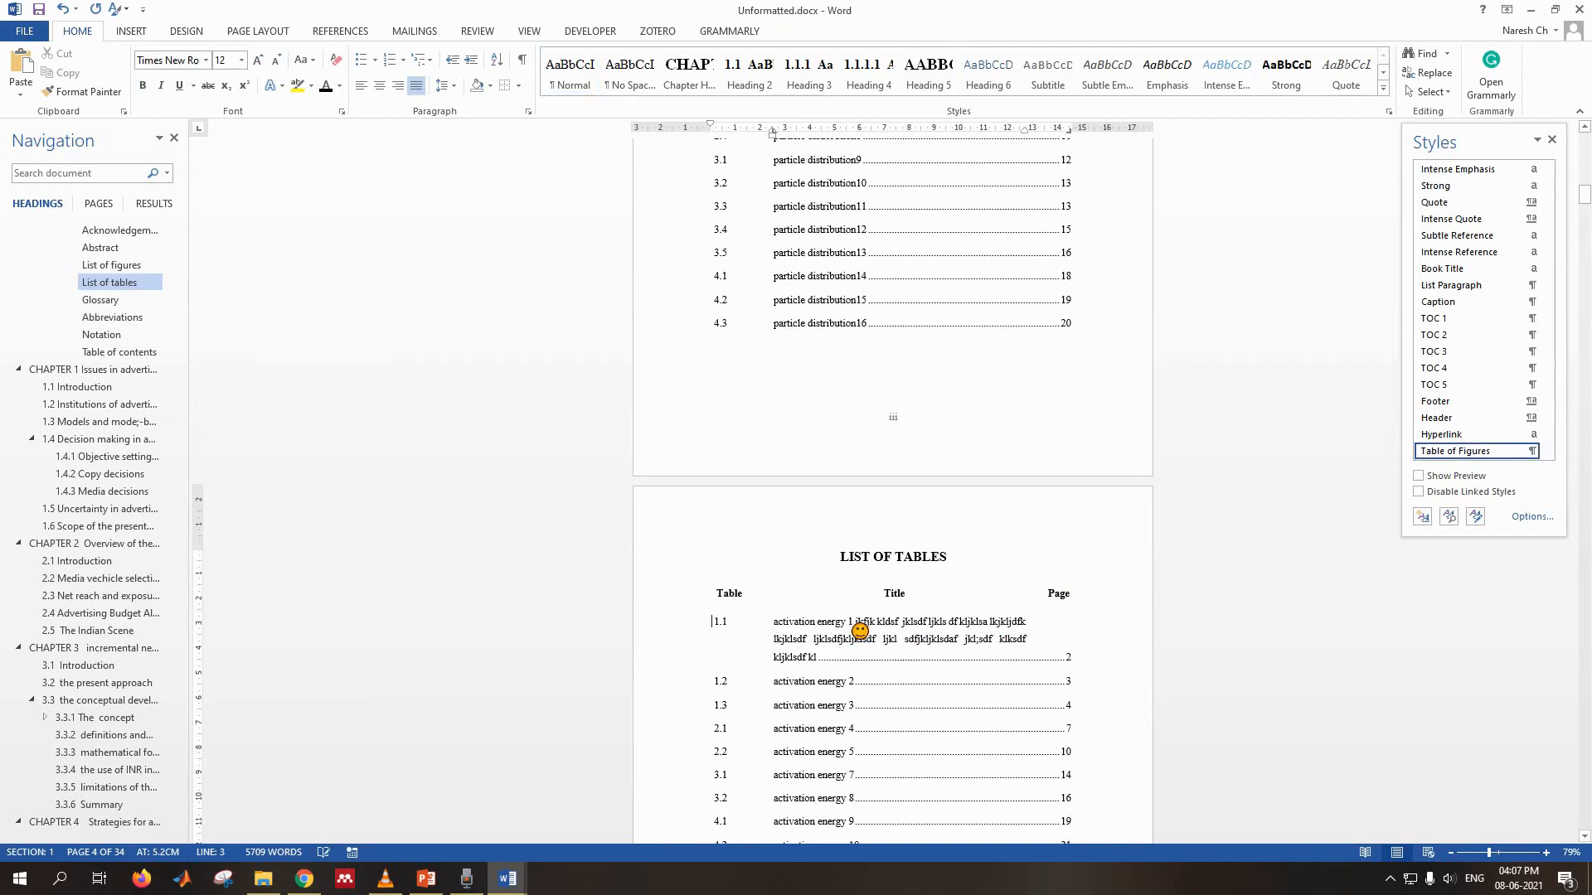
- Review the header rows and entry alignment in the List of Tables and the List of Figures
scroll(1148, 530, "down", 5)
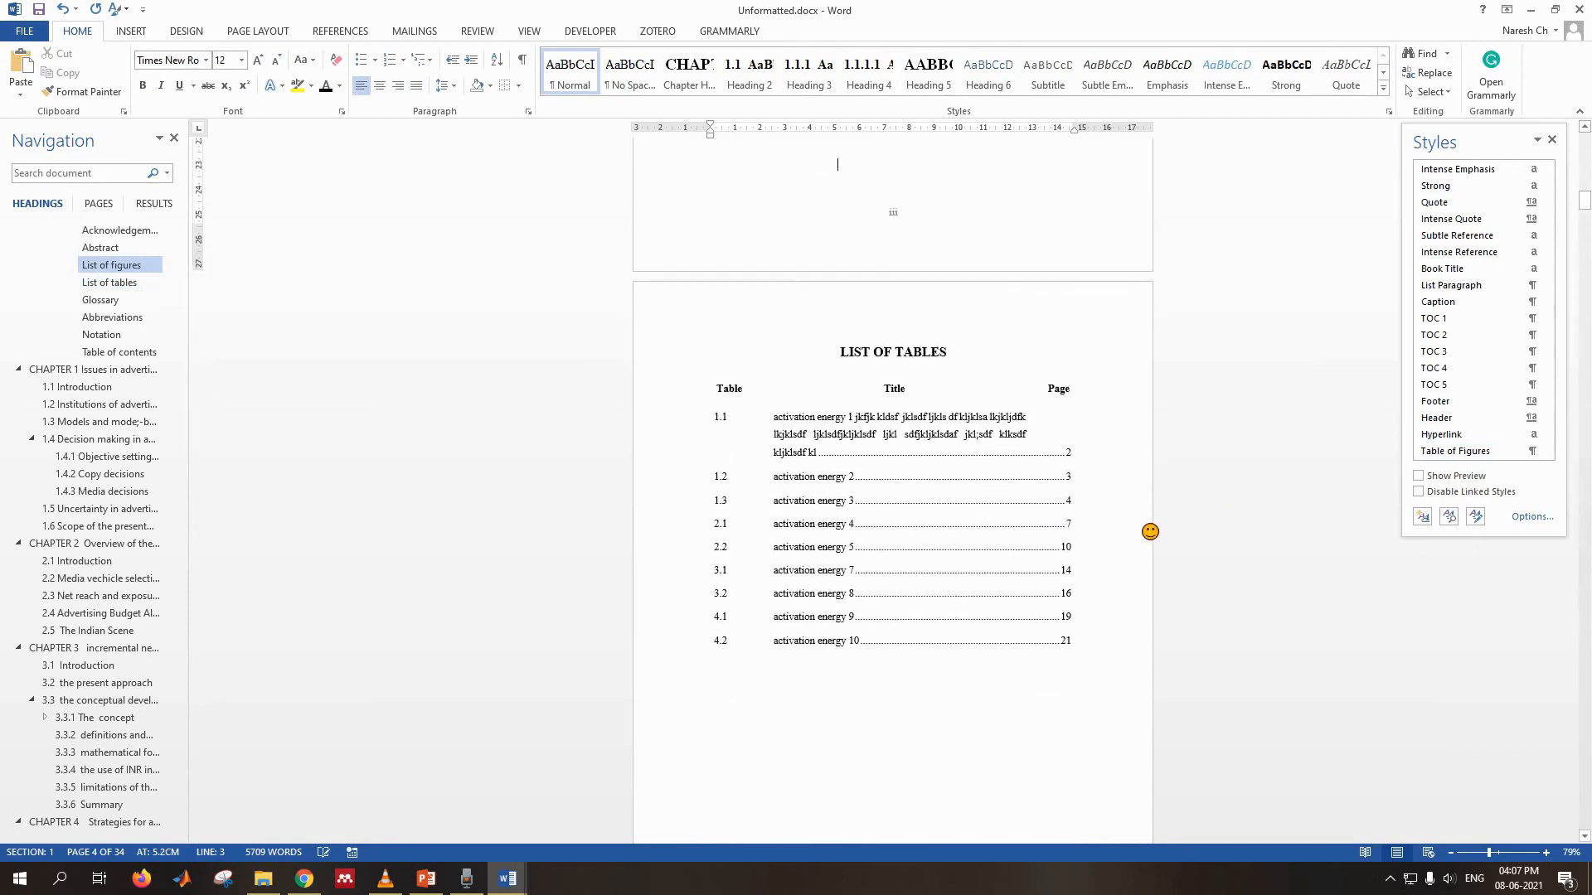
scroll(1147, 522, "down", 3)
scroll(1149, 519, "up", 5)
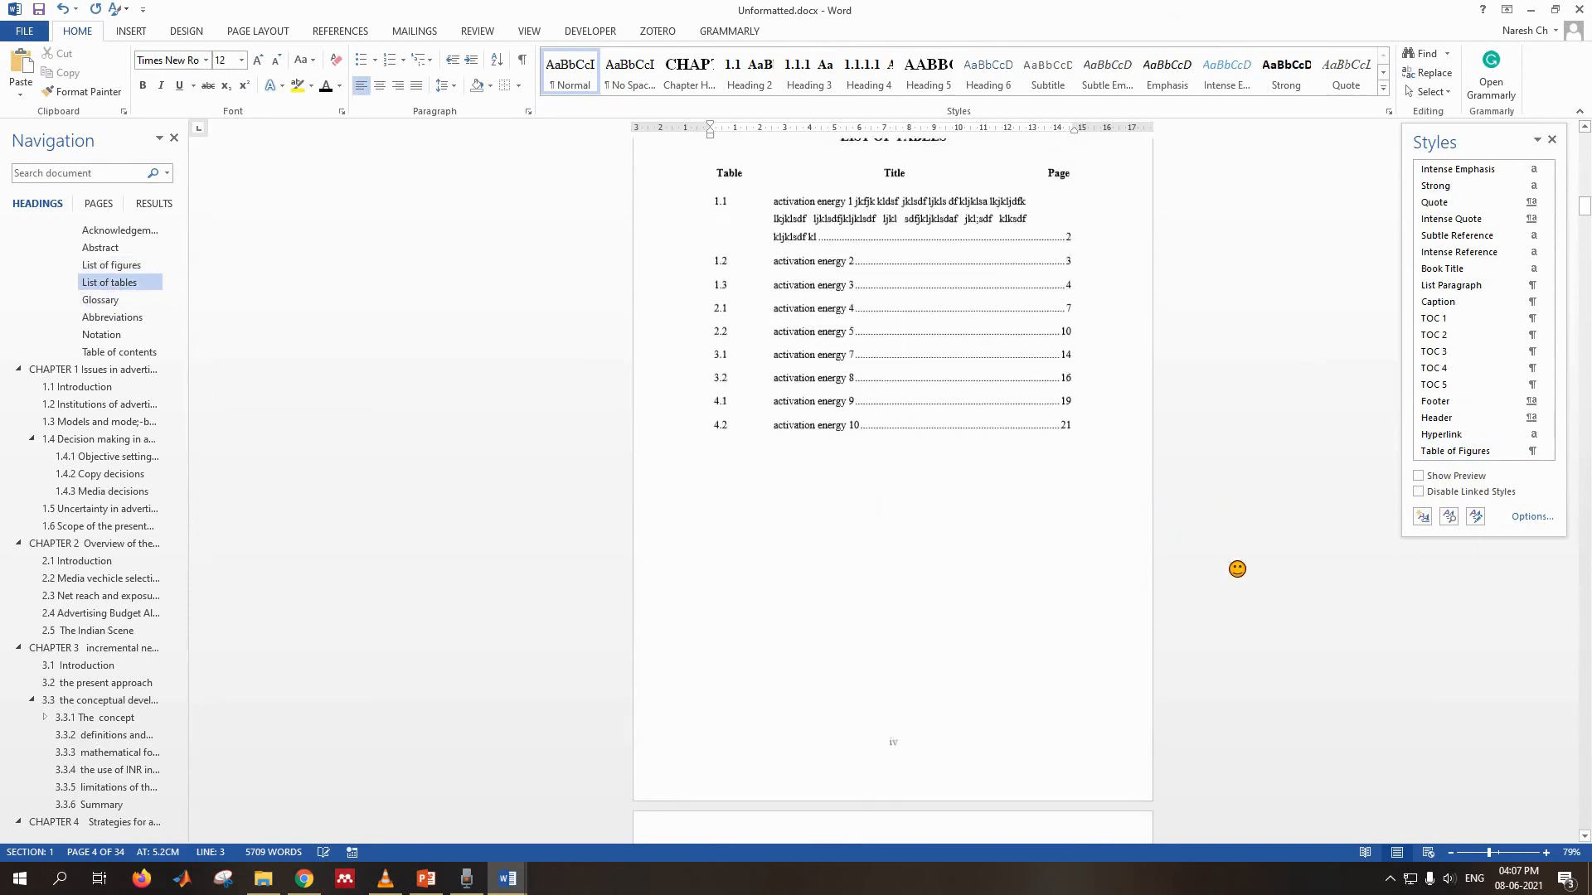
scroll(958, 490, "up", 3)
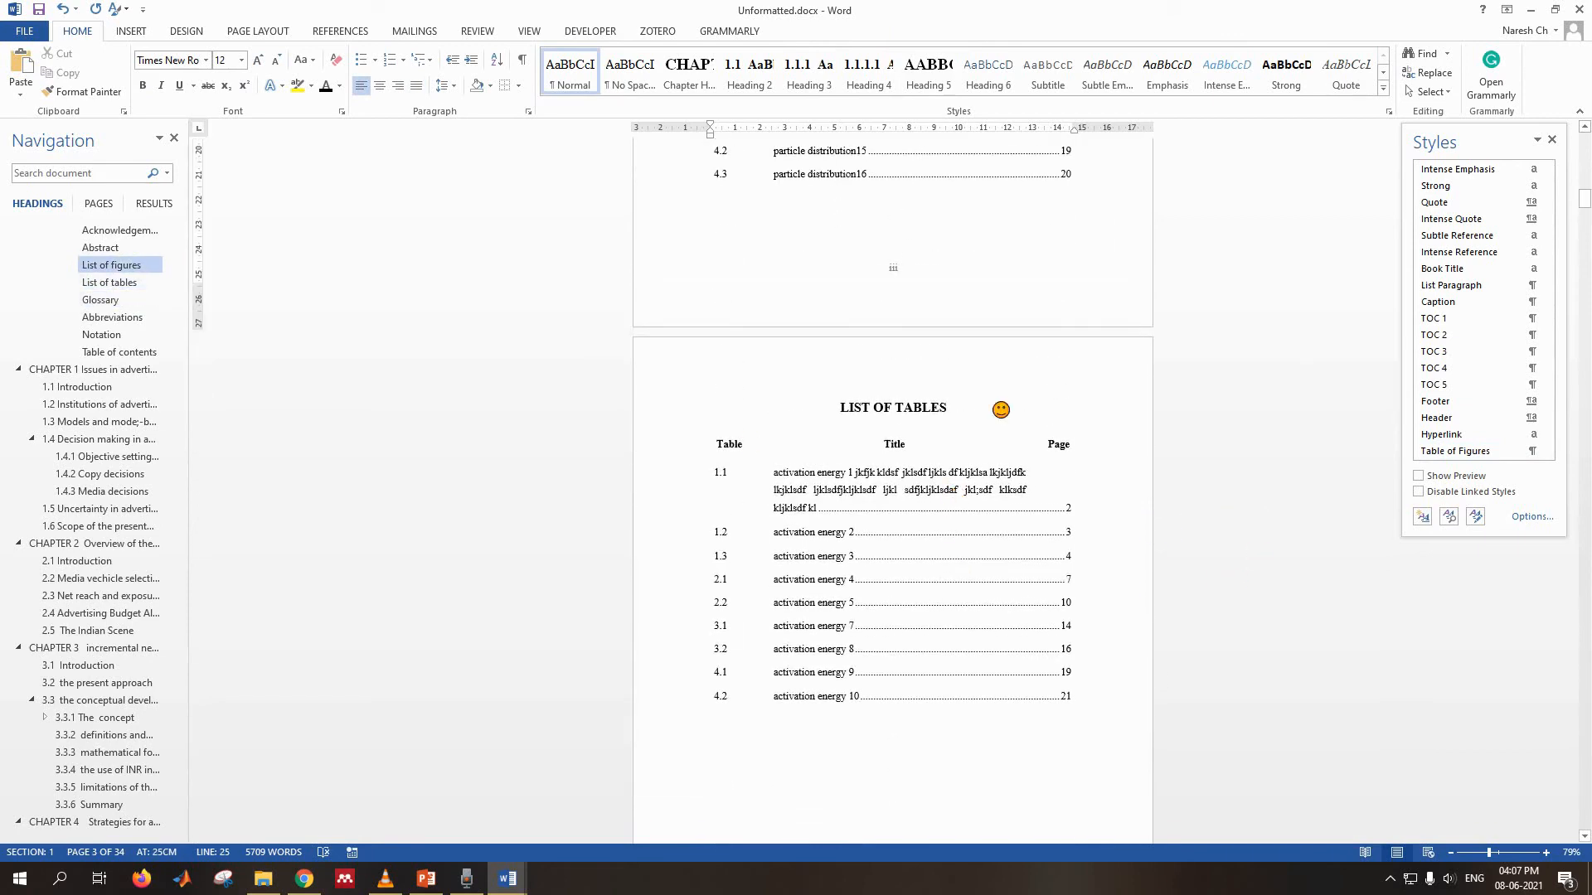
scroll(795, 497, "down", 3)
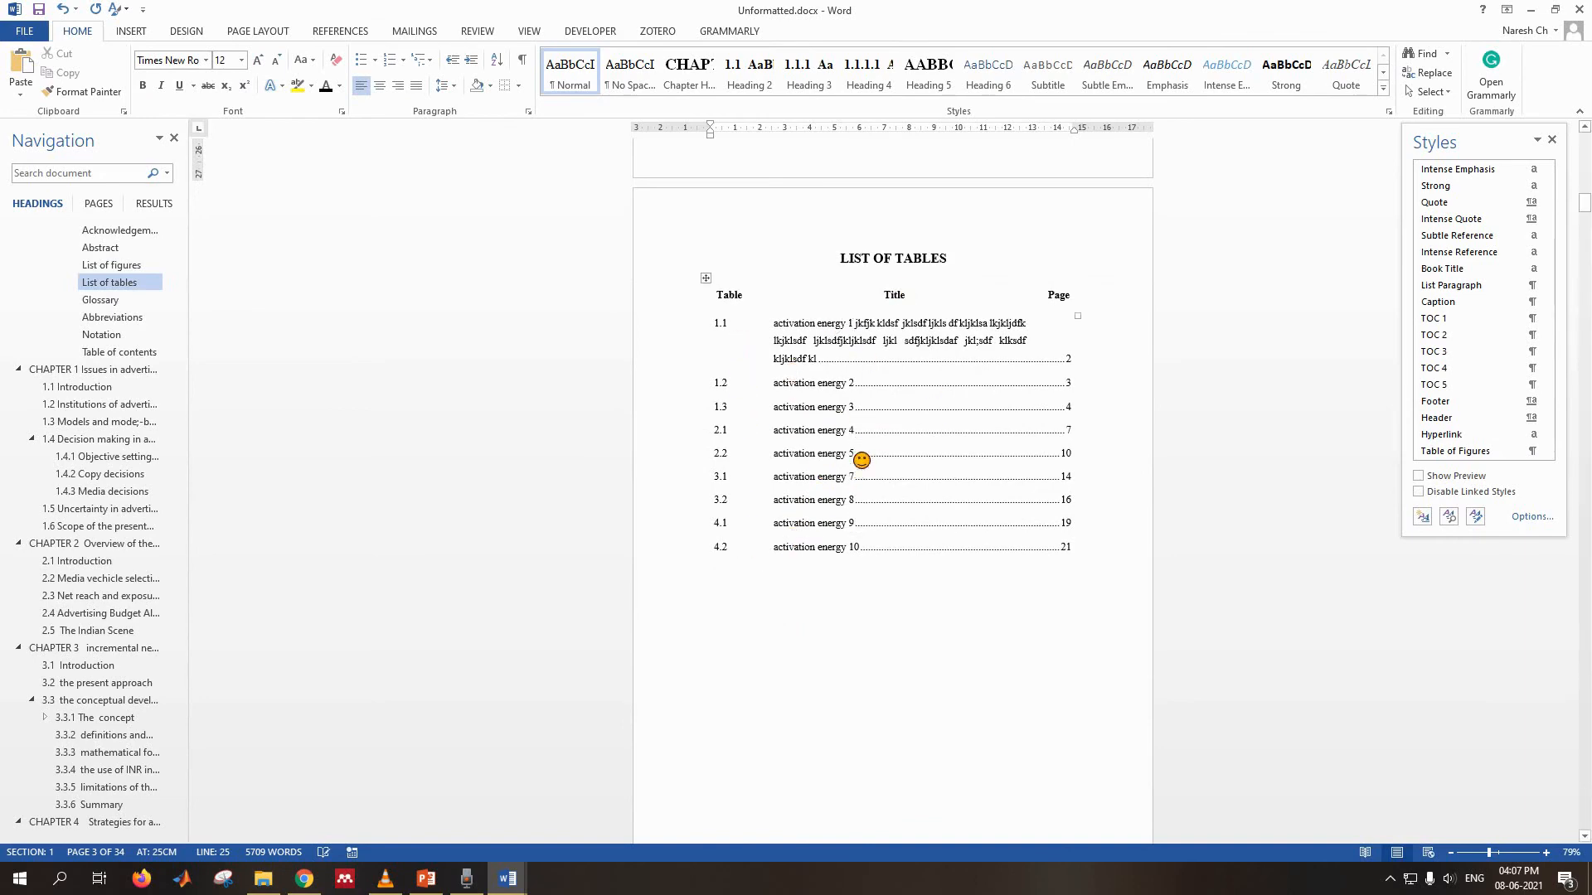
scroll(861, 460, "up", 15)
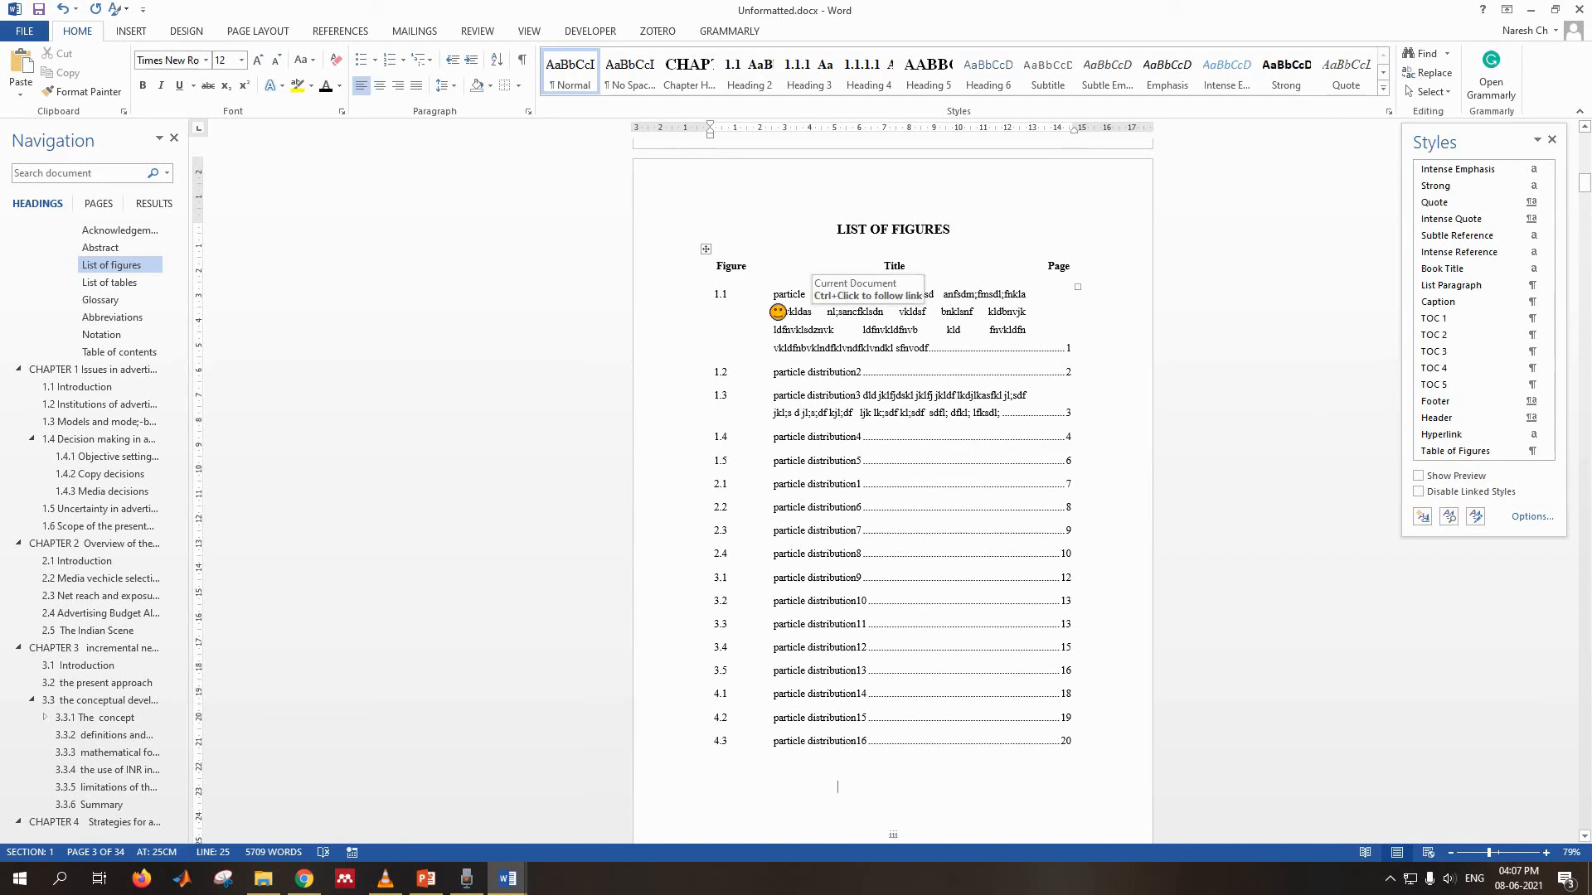
left_click(150, 32)
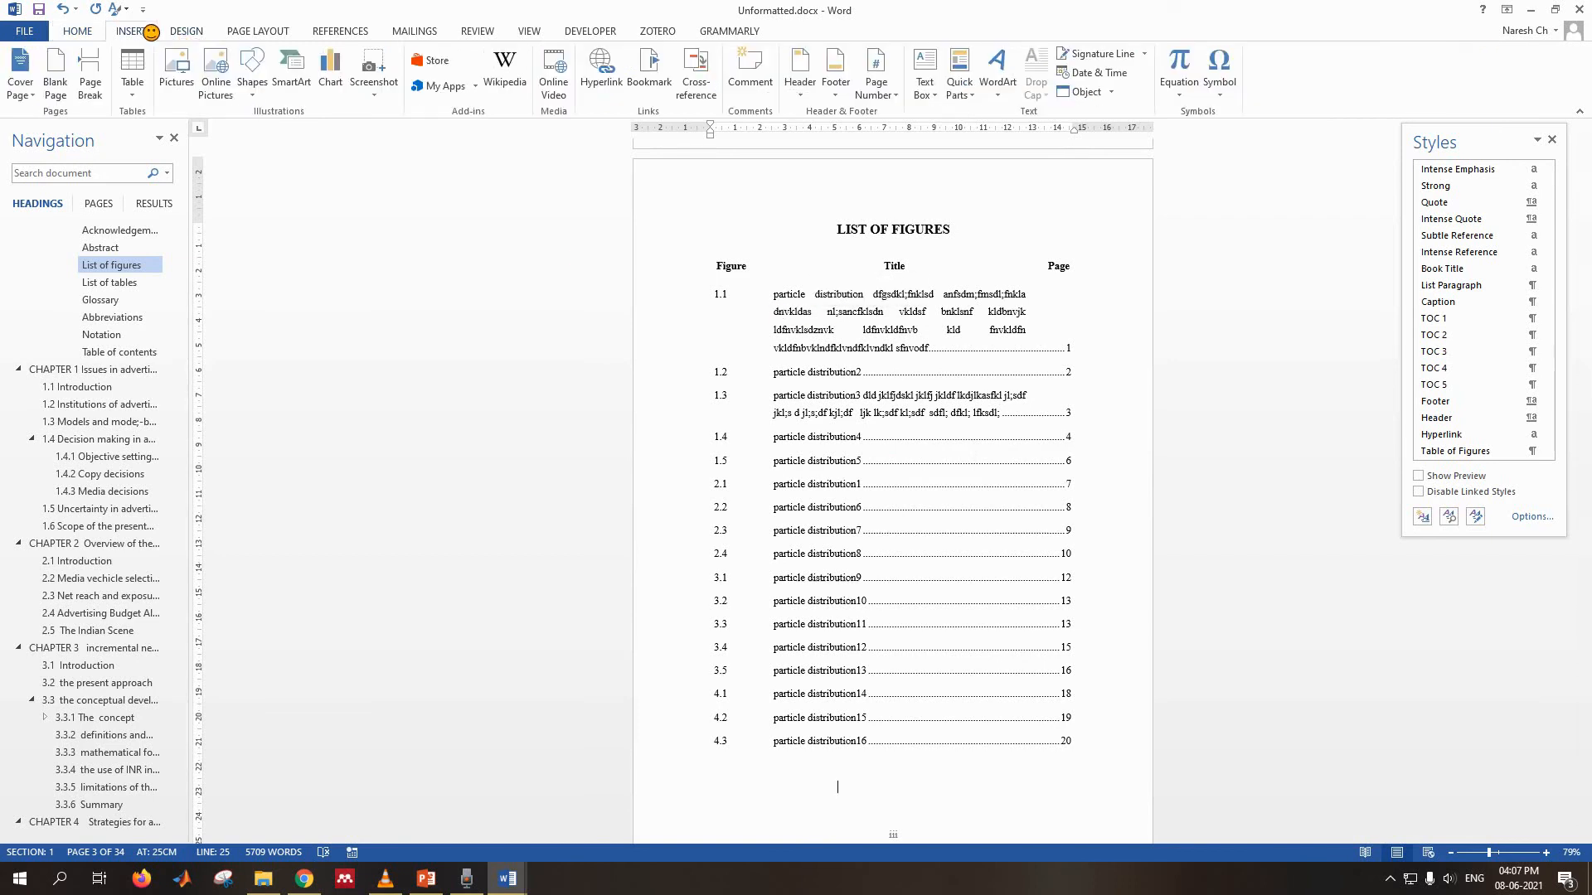
left_click(147, 86)
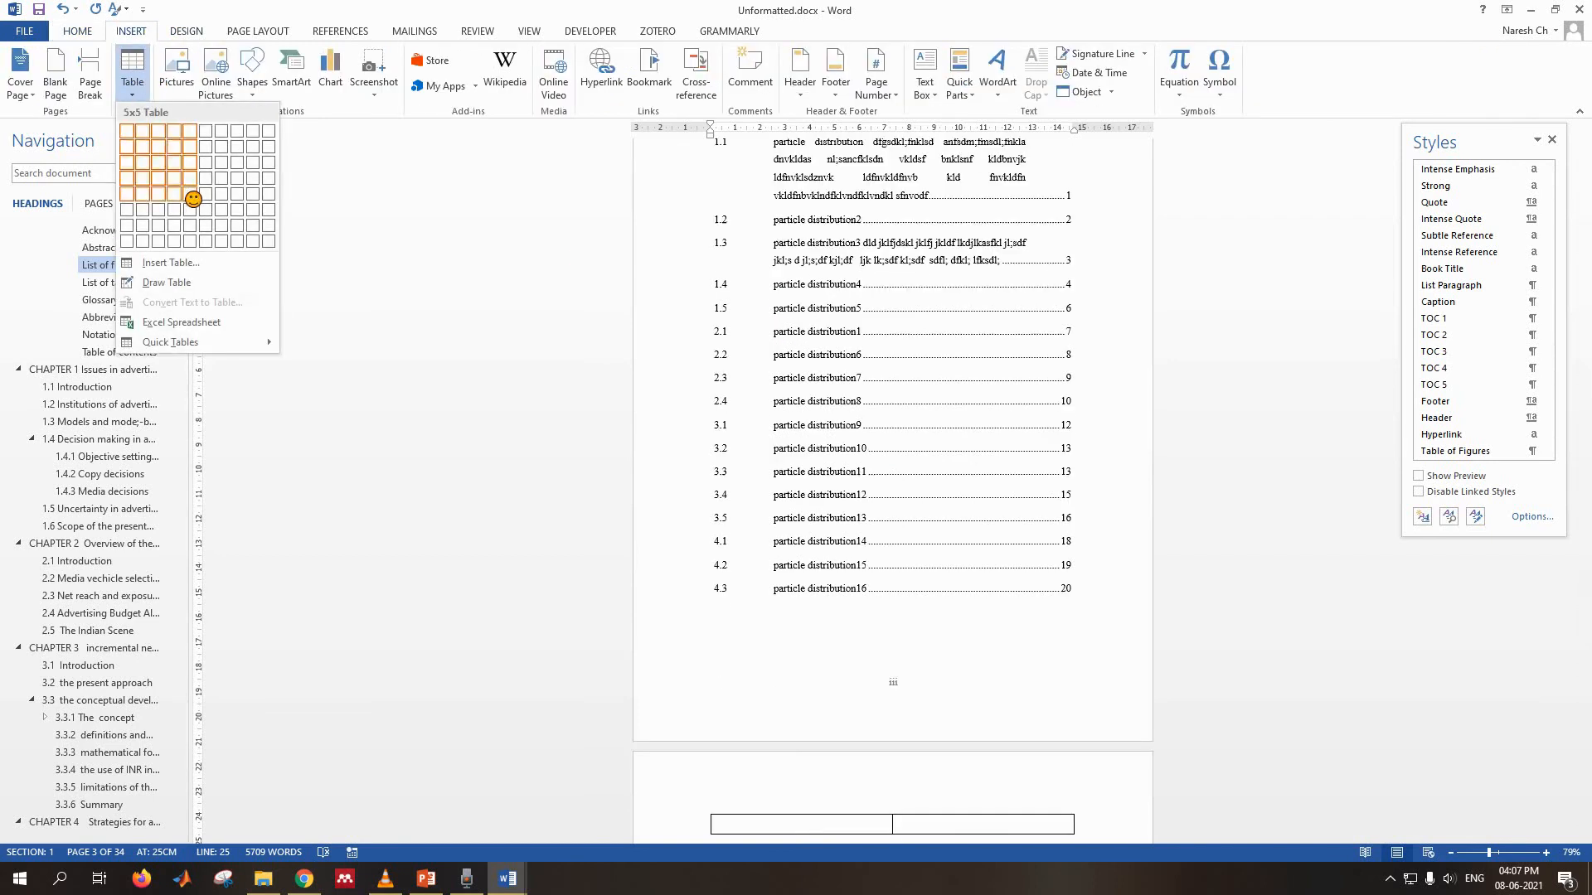
left_click(1078, 333)
scroll(1078, 333, "up", 5)
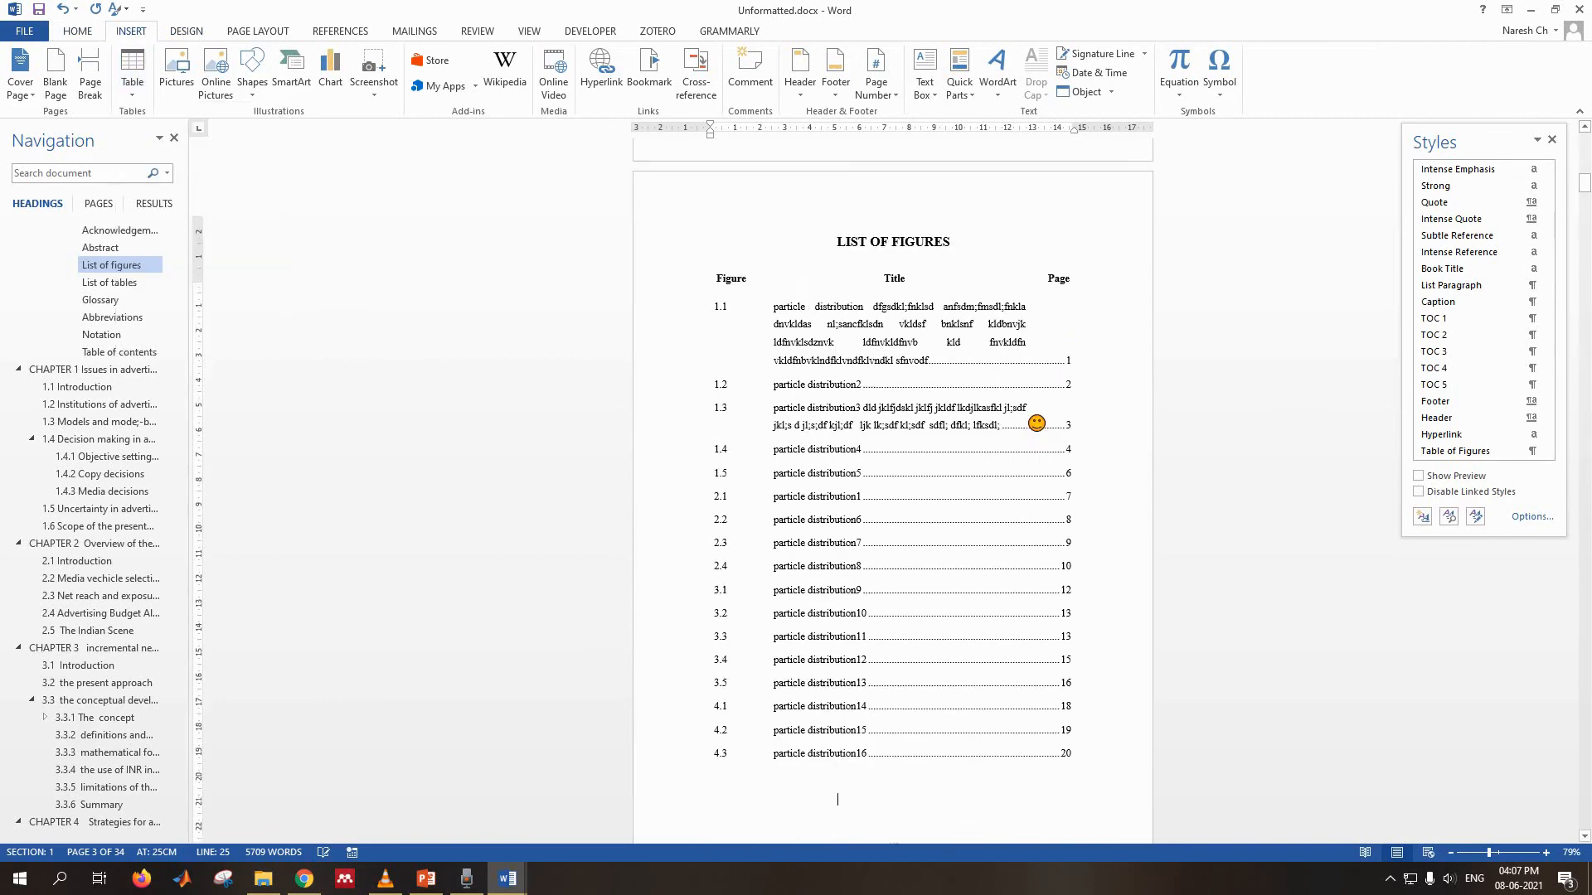
scroll(1036, 420, "down", 3)
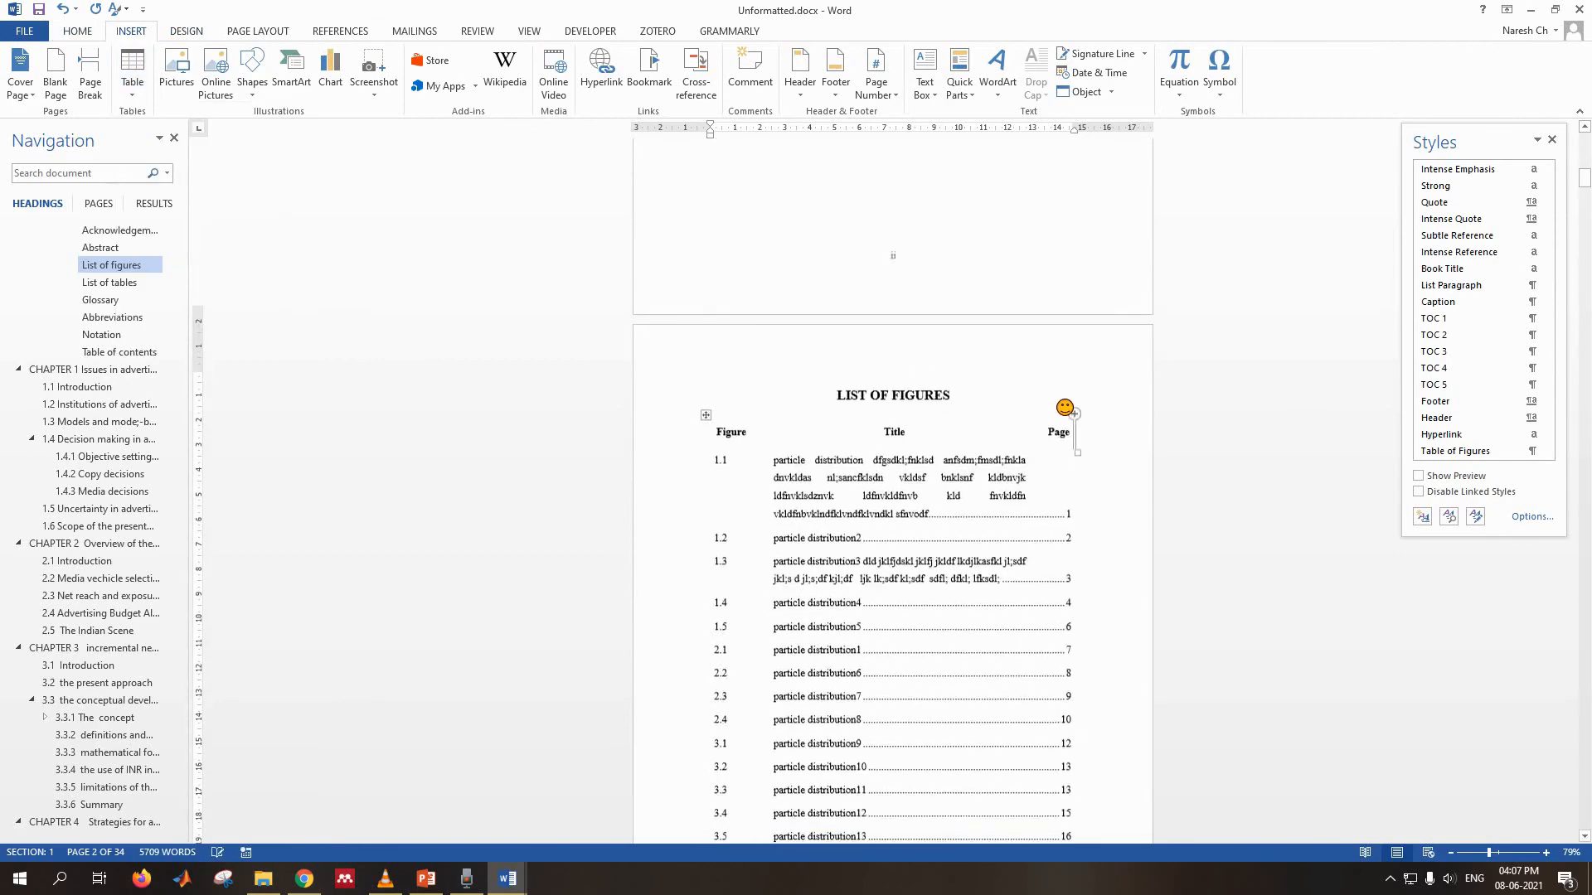